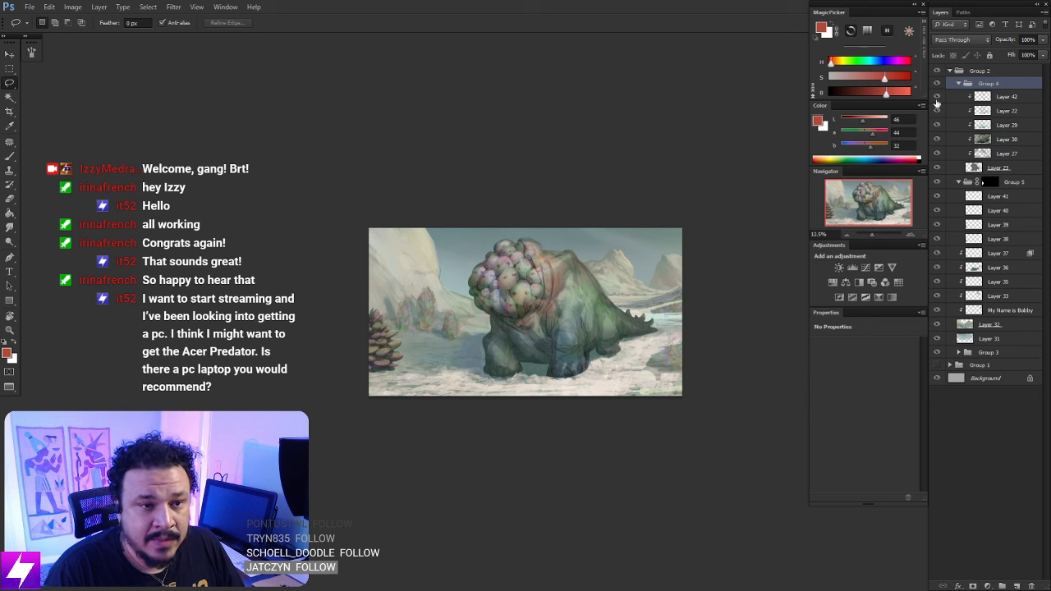
Hide and show Group 4 to compare the creature painting with and without it
left_click(936, 85)
left_click(937, 85)
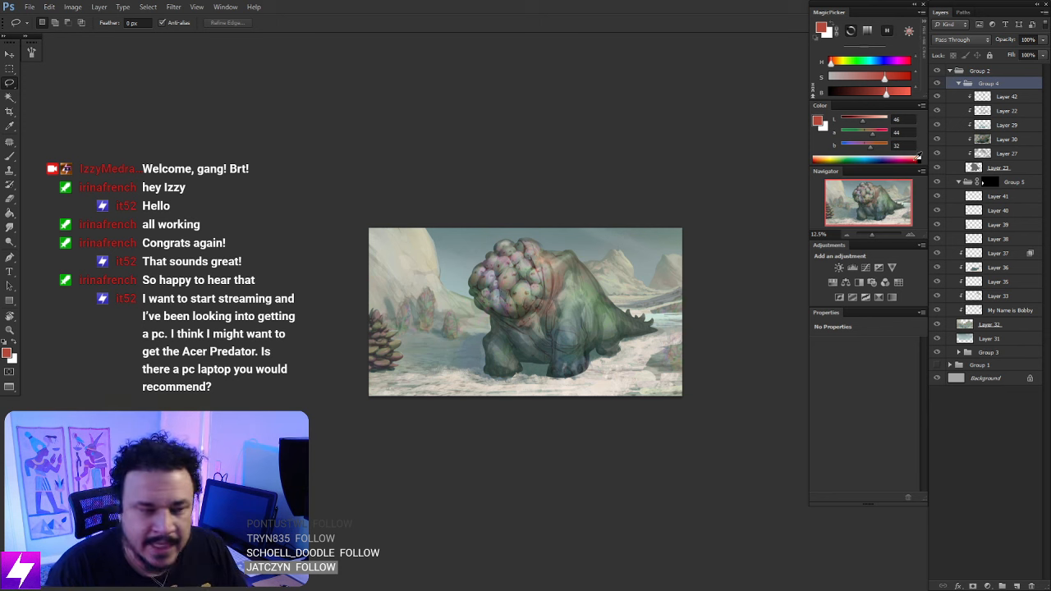
scroll(691, 337, "up", 1)
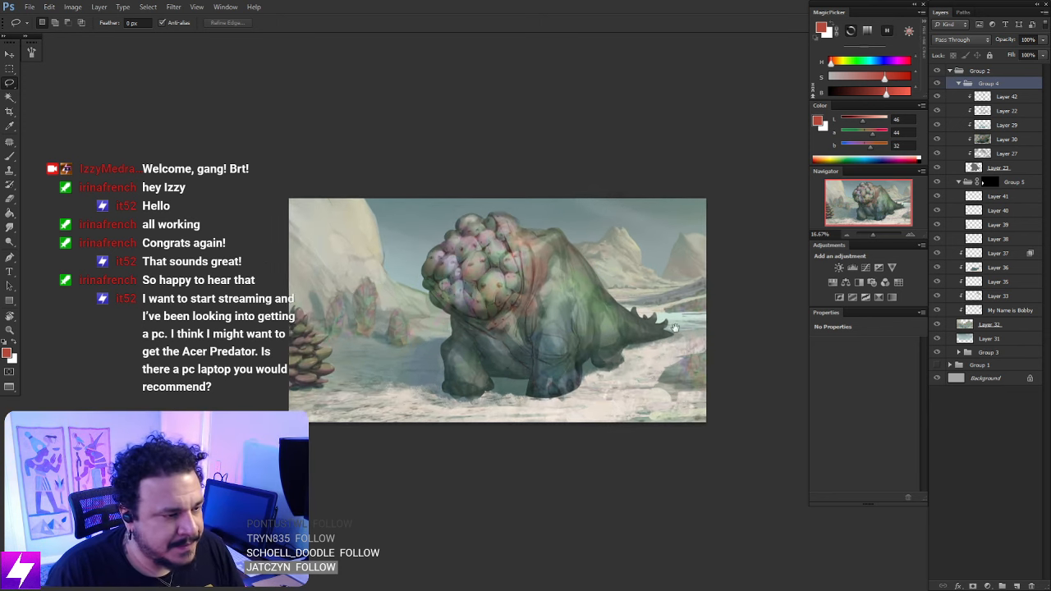
scroll(692, 336, "up", 1)
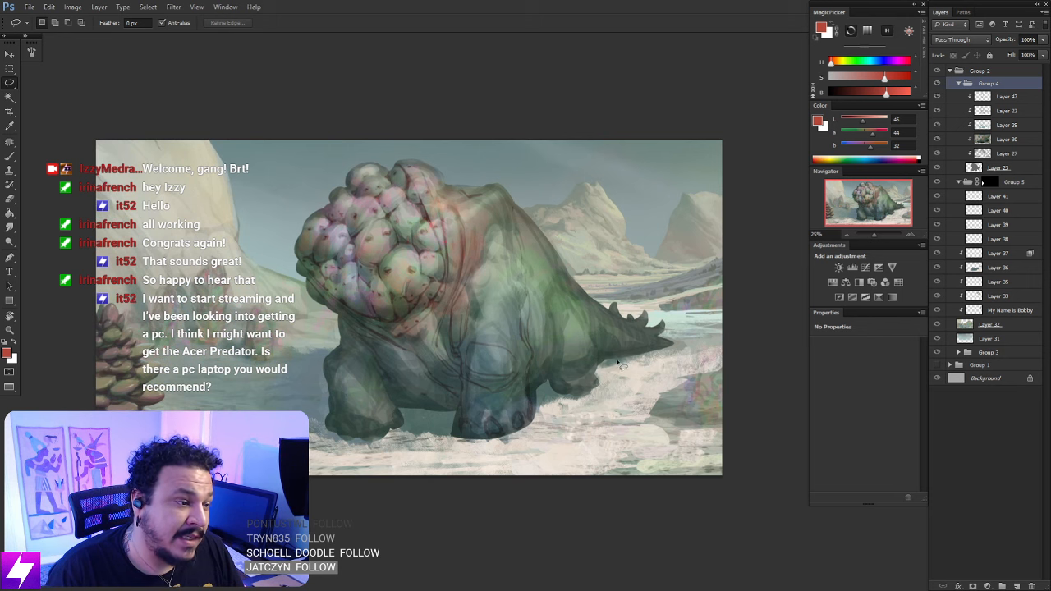
left_click_drag(607, 369, 637, 341)
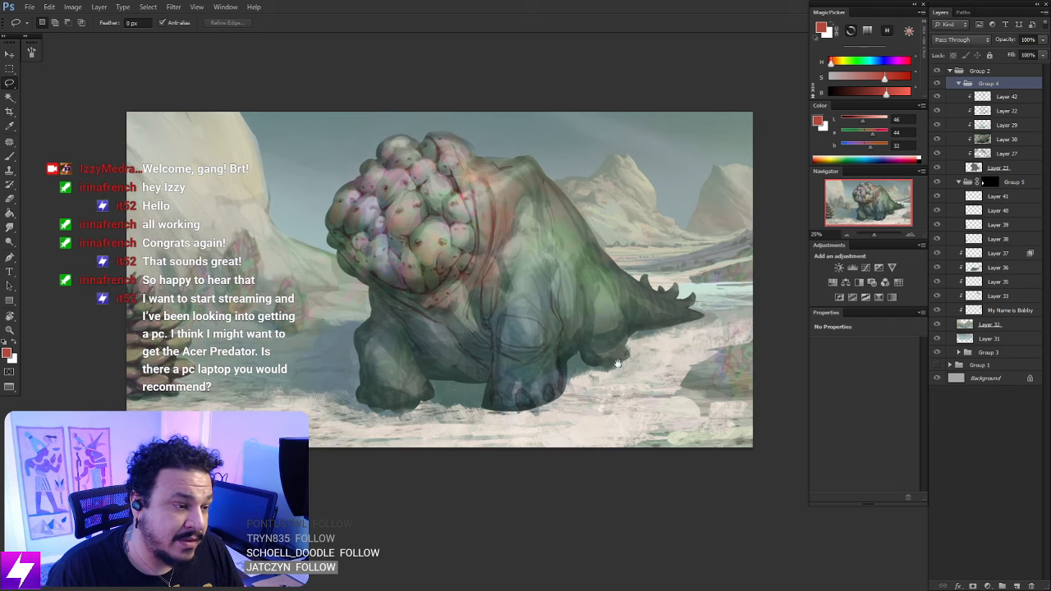
left_click(937, 84)
left_click(937, 84)
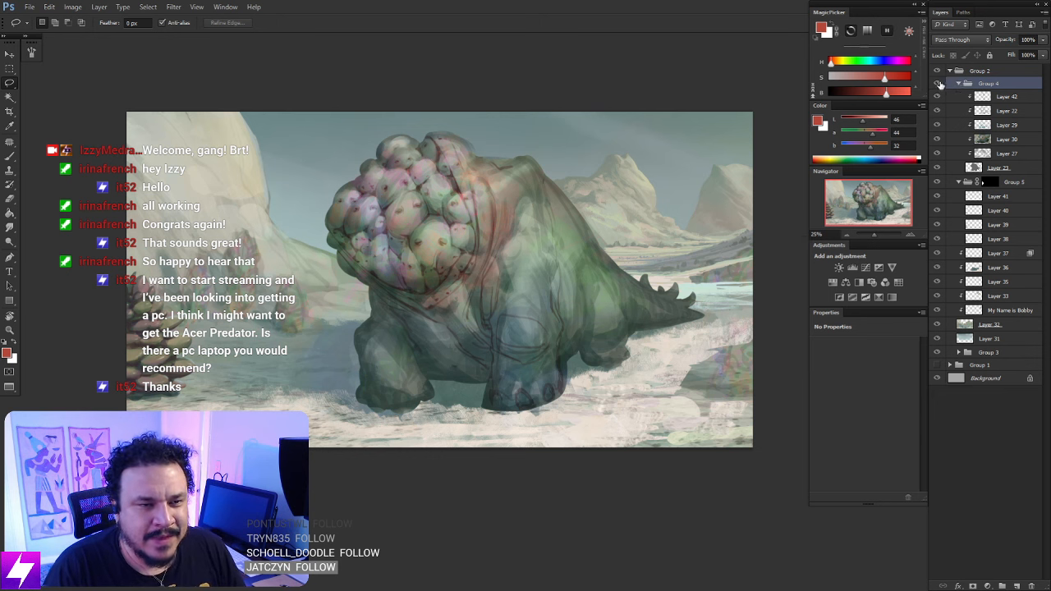
key("ctrl+plus")
key("ctrl+plus")
left_click_drag(660, 329, 632, 333)
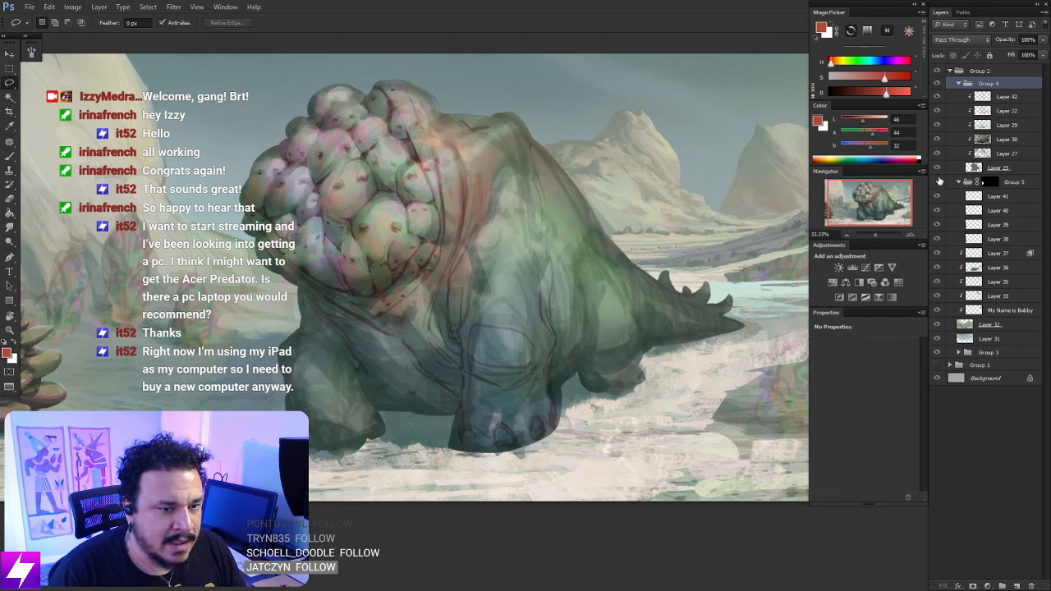
Hide and show Group 5 to check what it contributes to the painting, including the foreground succulent
left_click(938, 182)
left_click(938, 182)
key("ctrl+minus")
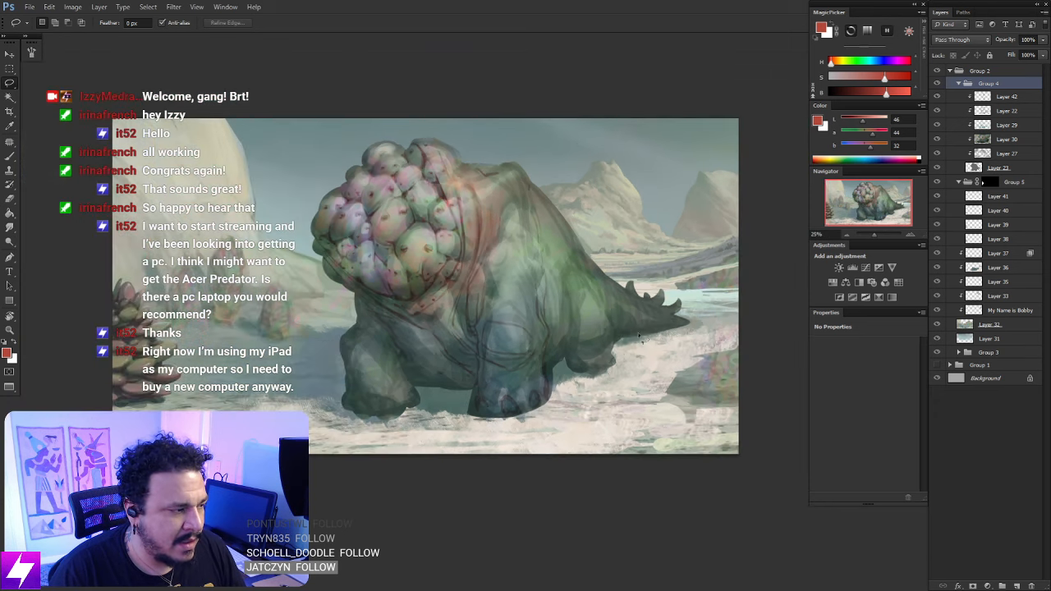
left_click_drag(538, 358, 627, 360)
key("ctrl+plus")
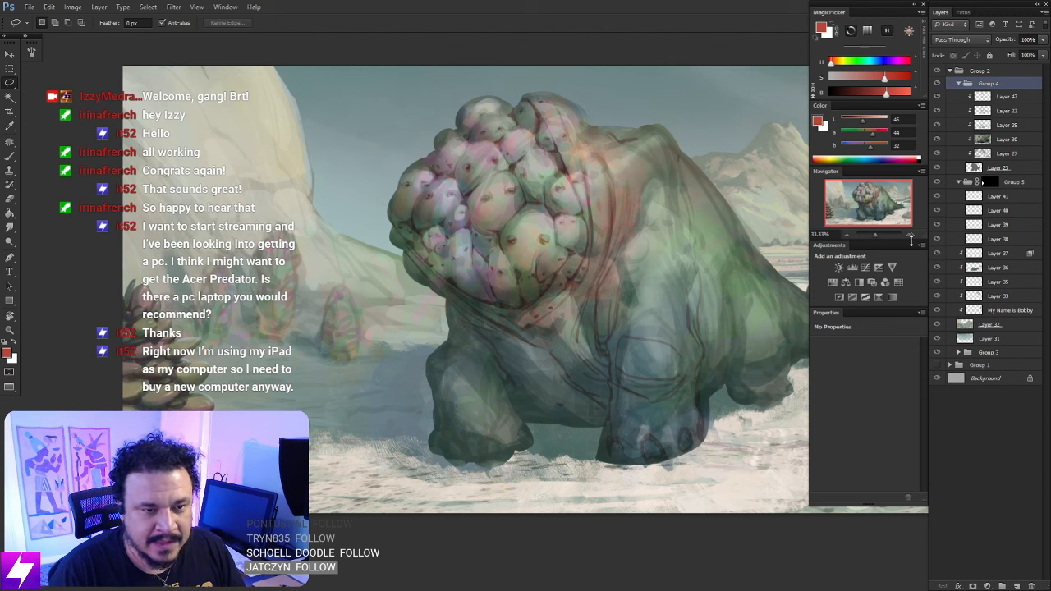
mouse_move(594, 370)
left_mouse_down()
mouse_move(589, 391)
mouse_move(584, 350)
left_mouse_up()
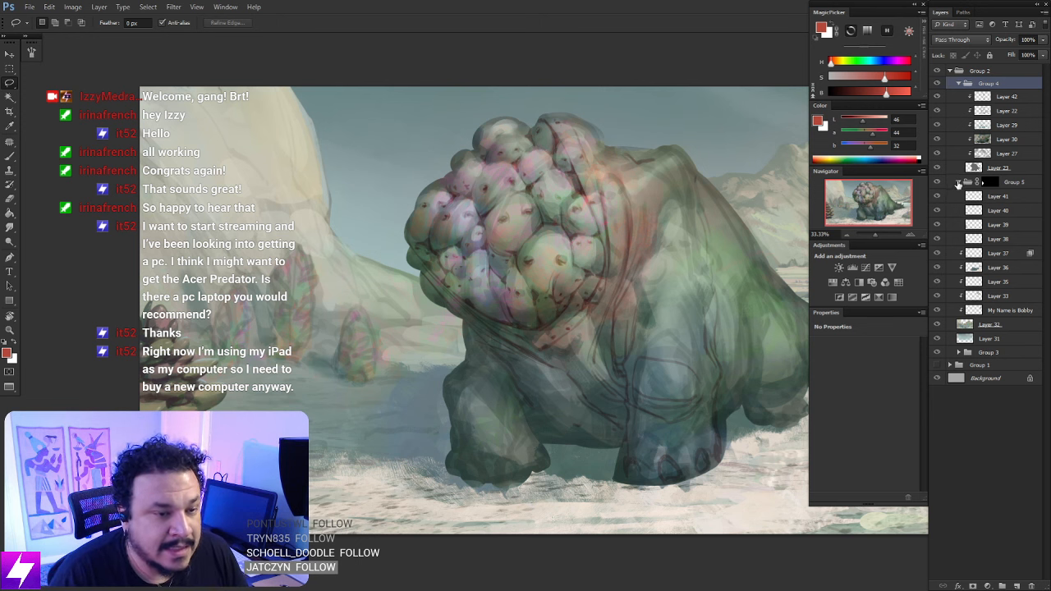
Merge Group 5 into a single layer and apply its layer mask
left_click(958, 182)
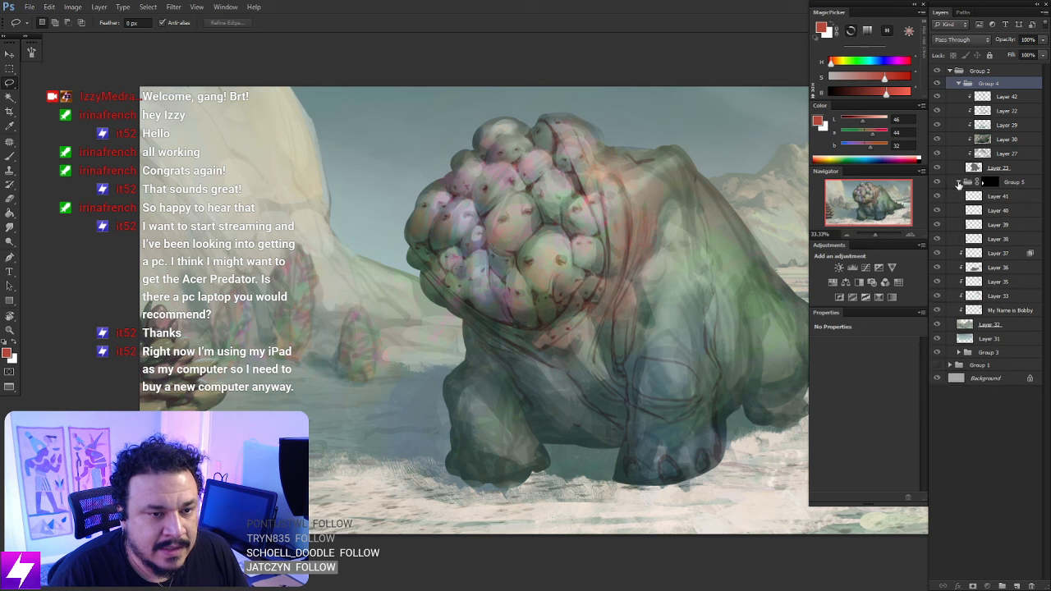
left_click(966, 182)
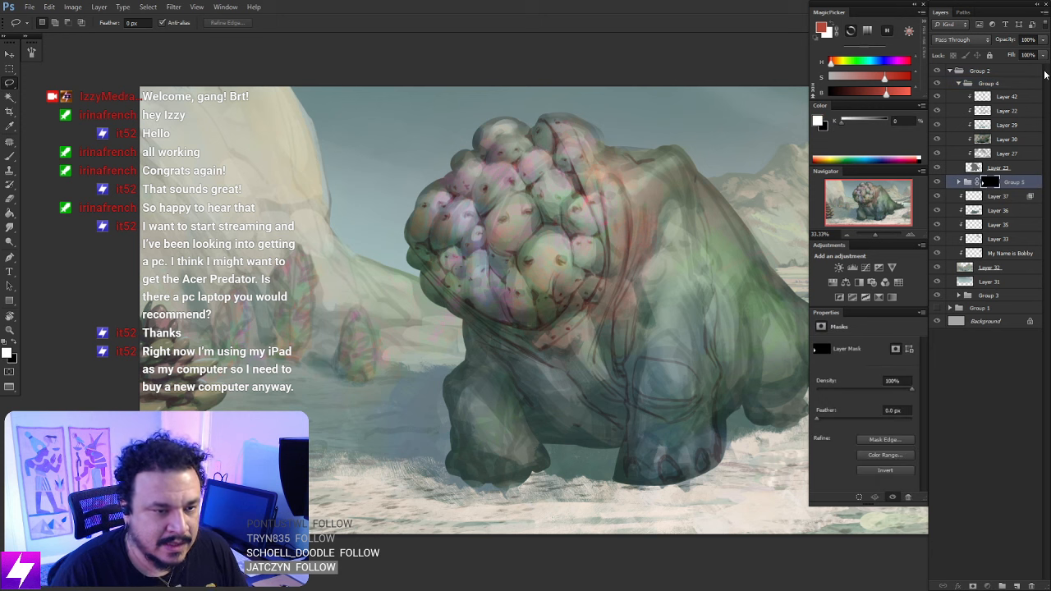
left_click(966, 181)
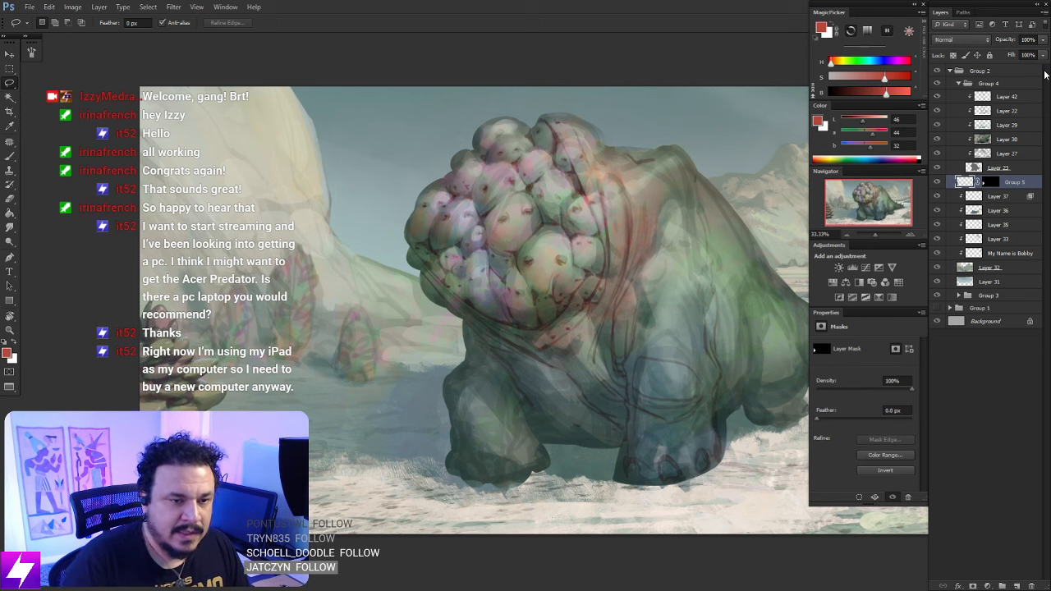
right_click(990, 185)
left_click(975, 205)
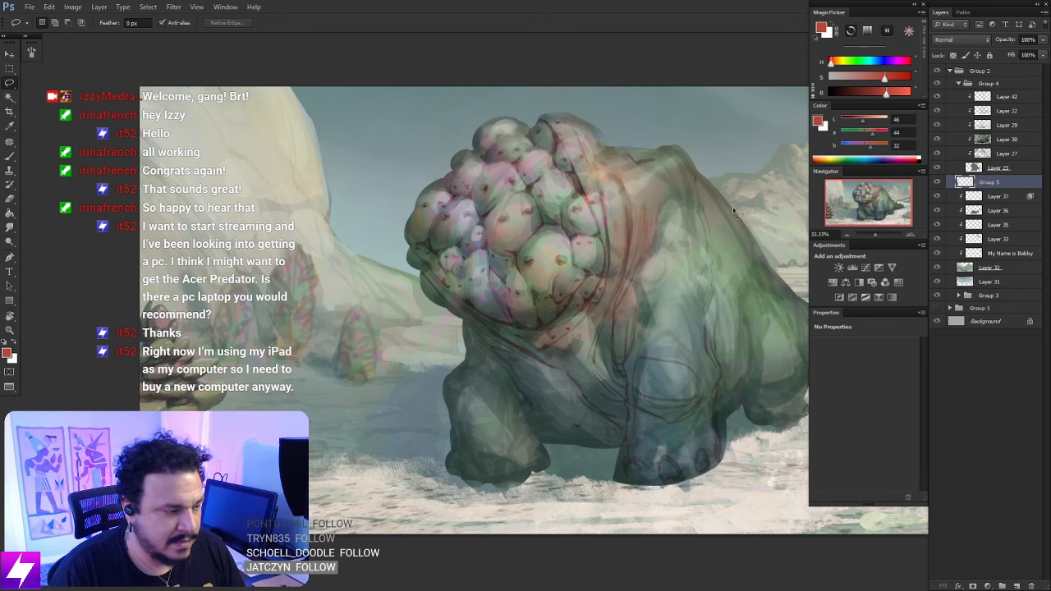
Duplicate the merged succulent layer and place the copy between the original plant and the creature's front leg
left_click_drag(349, 415, 529, 402)
key("ctrl+t")
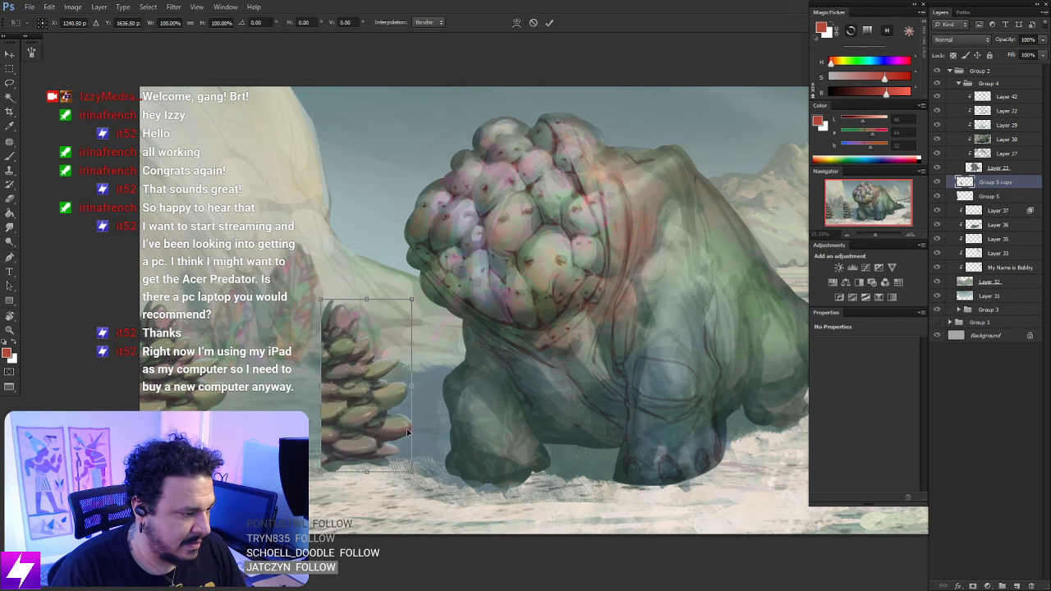
key("Return")
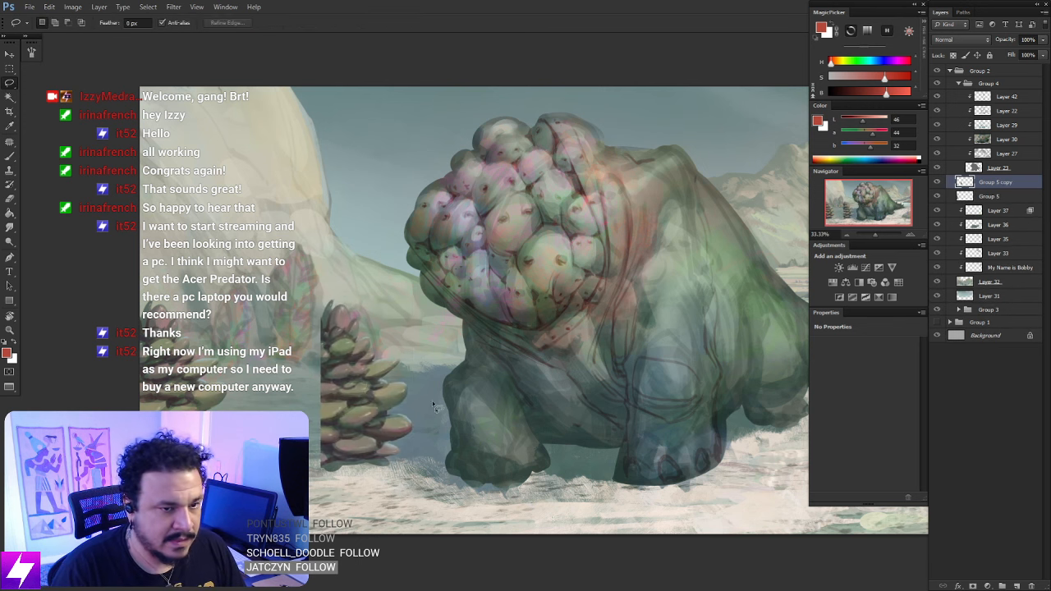
Duplicate the half-succulent copy and flip it horizontally beside the first half to complete the plant
mouse_move(387, 406)
left_mouse_down()
mouse_move(426, 413)
mouse_move(358, 403)
left_mouse_up()
key("ctrl+t")
right_click(421, 416)
left_click(465, 390)
key("Return")
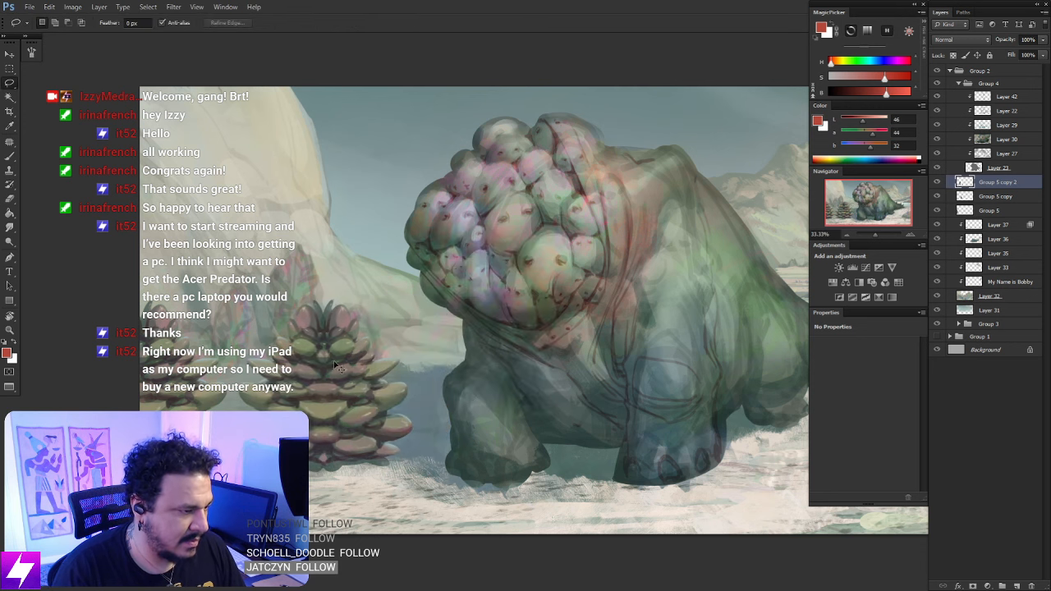
Warp the mirrored succulent half so its inner edge and tip line up with the other half
key("ctrl+t")
right_click(306, 374)
left_click(329, 465)
left_click_drag(250, 368, 267, 373)
left_click_drag(241, 305, 332, 297)
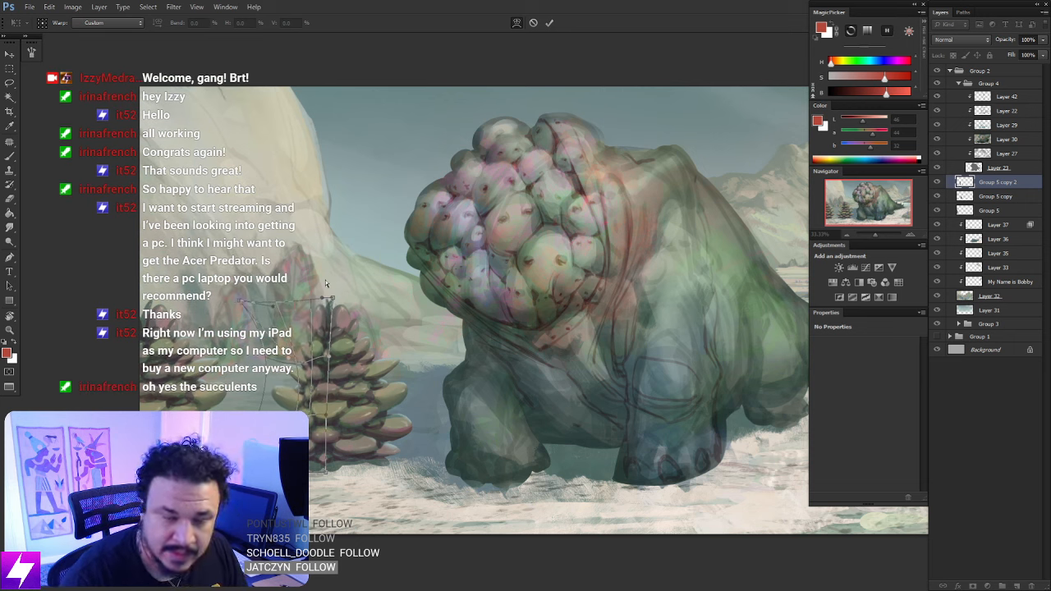
left_click_drag(333, 299, 346, 299)
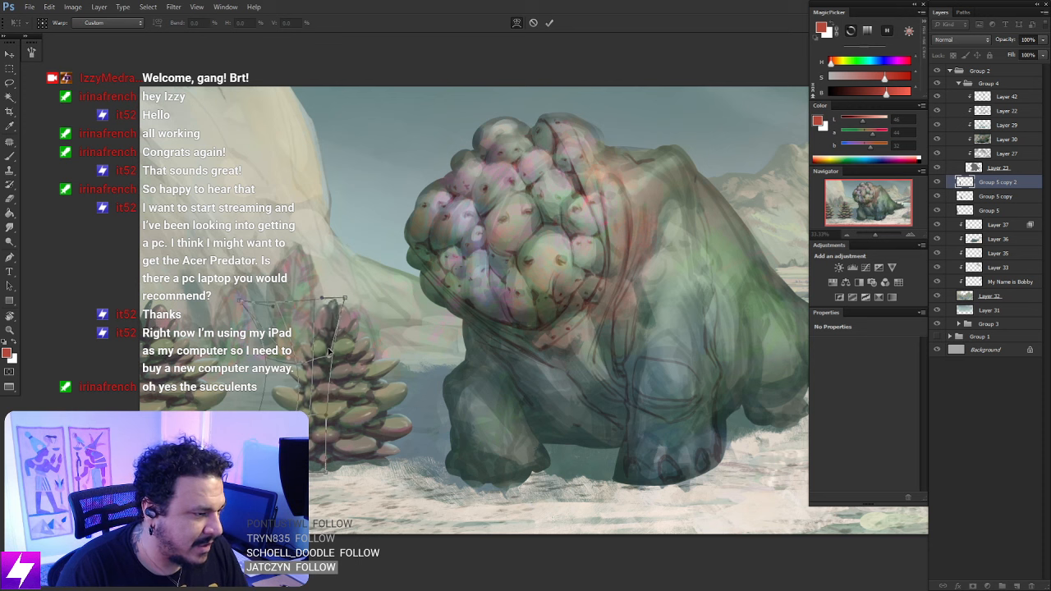
left_click_drag(329, 355, 342, 358)
left_click_drag(325, 400, 325, 397)
left_click_drag(318, 464, 326, 467)
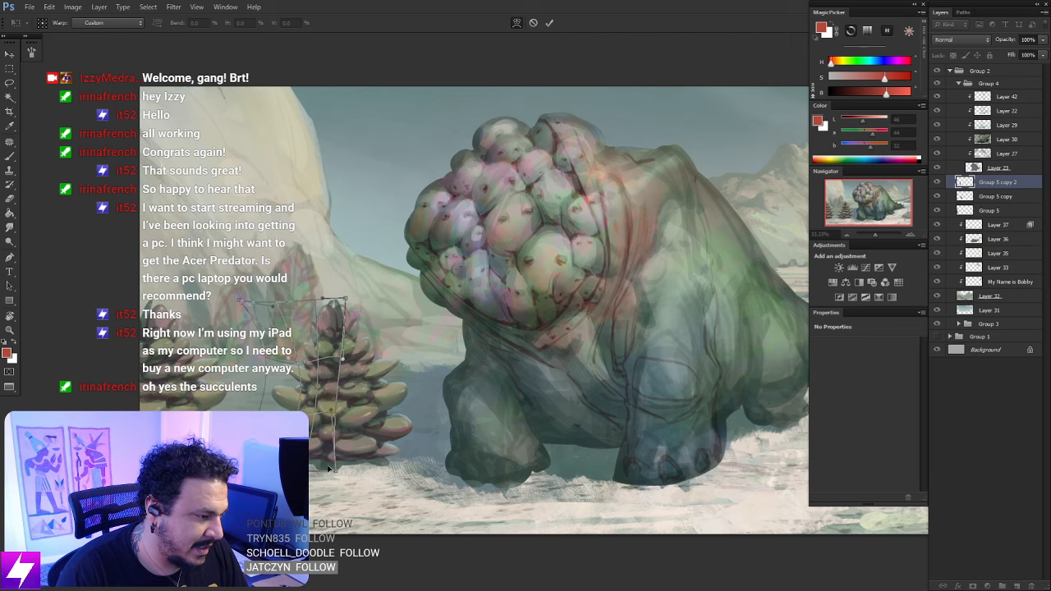
key("Return")
Erase along the upper inner edge of the mirrored half to blend the seam at the succulent's tip
key("l")
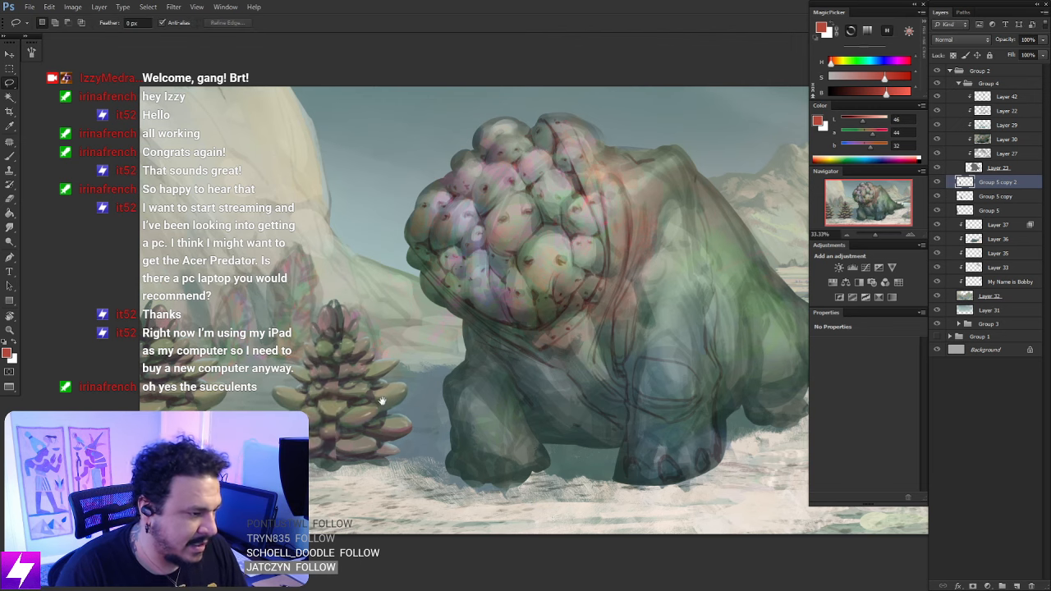
left_click_drag(389, 393, 453, 363)
key("e")
mouse_move(405, 283)
left_mouse_down()
mouse_move(415, 298)
mouse_move(406, 319)
left_mouse_up()
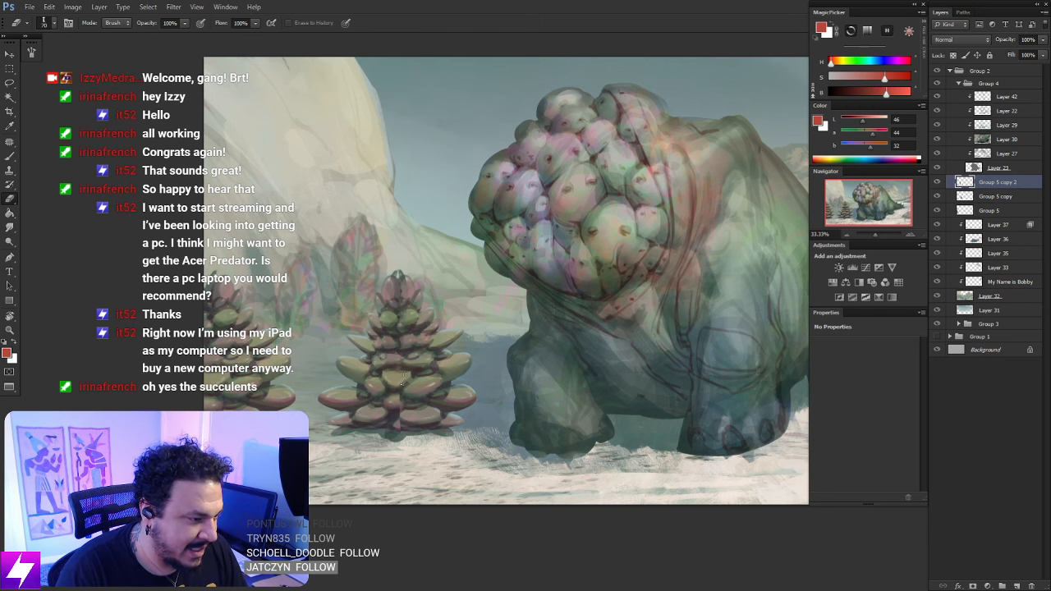
left_click_drag(408, 405, 406, 390)
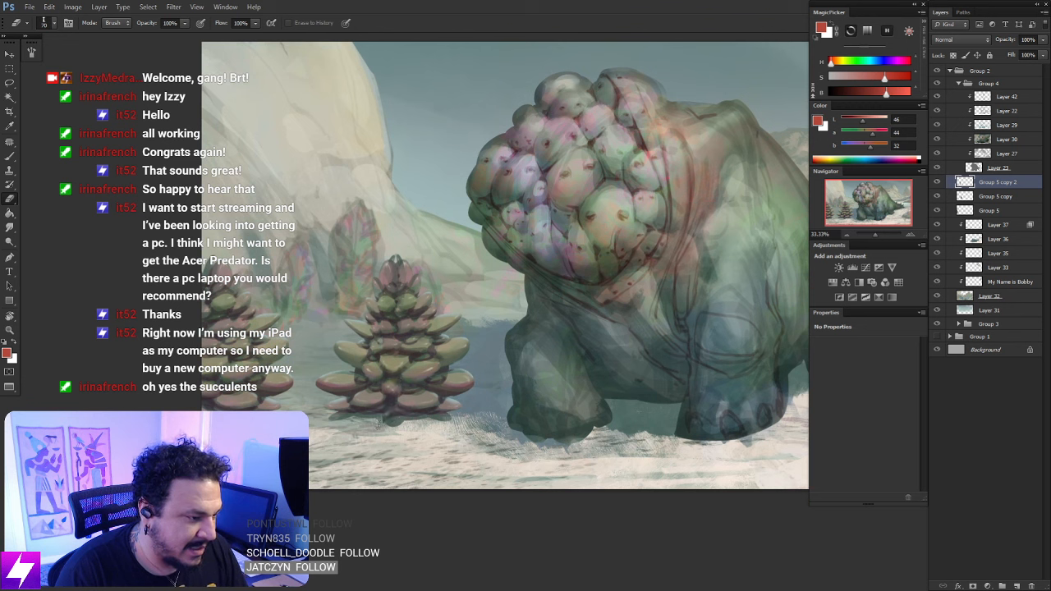
Flip the canvas horizontally to check the composition with the new succulent in mirror view
key("ctrl+minus")
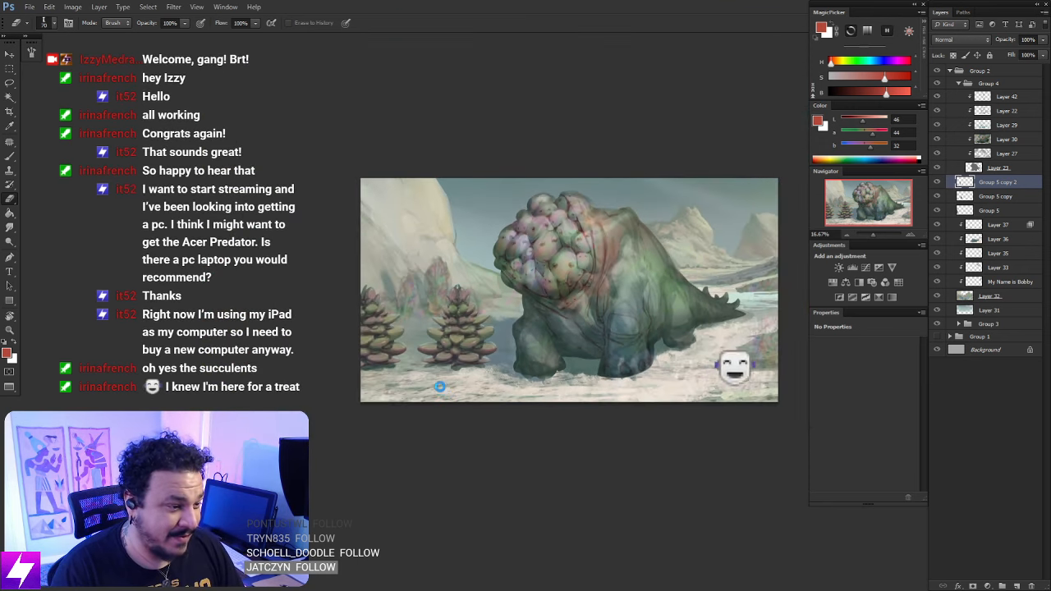
key("h")
left_click_drag(569, 340, 428, 341)
left_click_drag(569, 236, 558, 239)
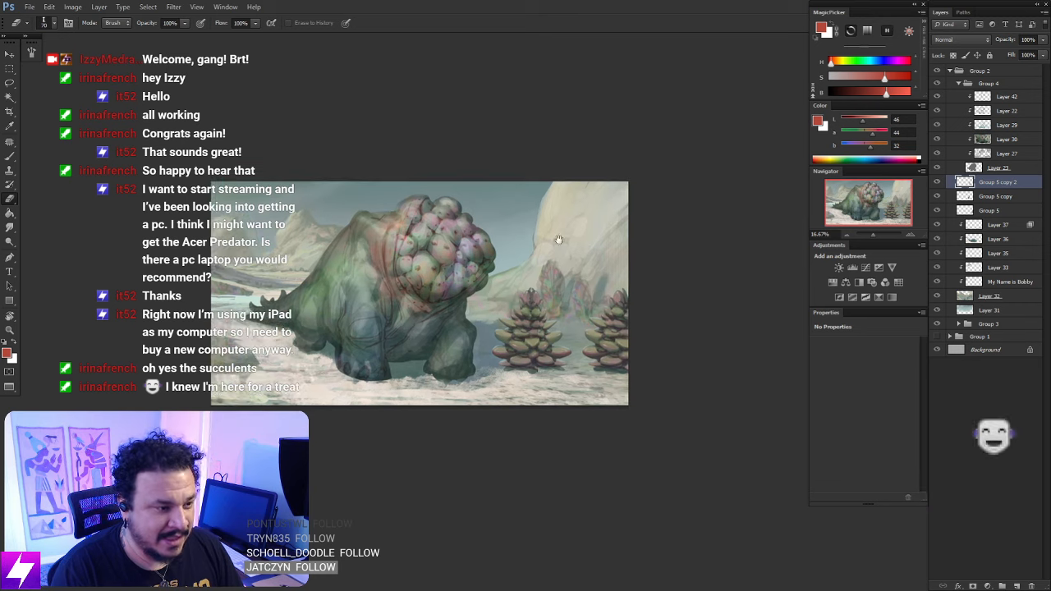
Merge the Group 5 copy 2 layer down so both succulent halves share one layer
key("ctrl+plus")
left_click_drag(568, 327, 544, 325)
key("ctrl+t")
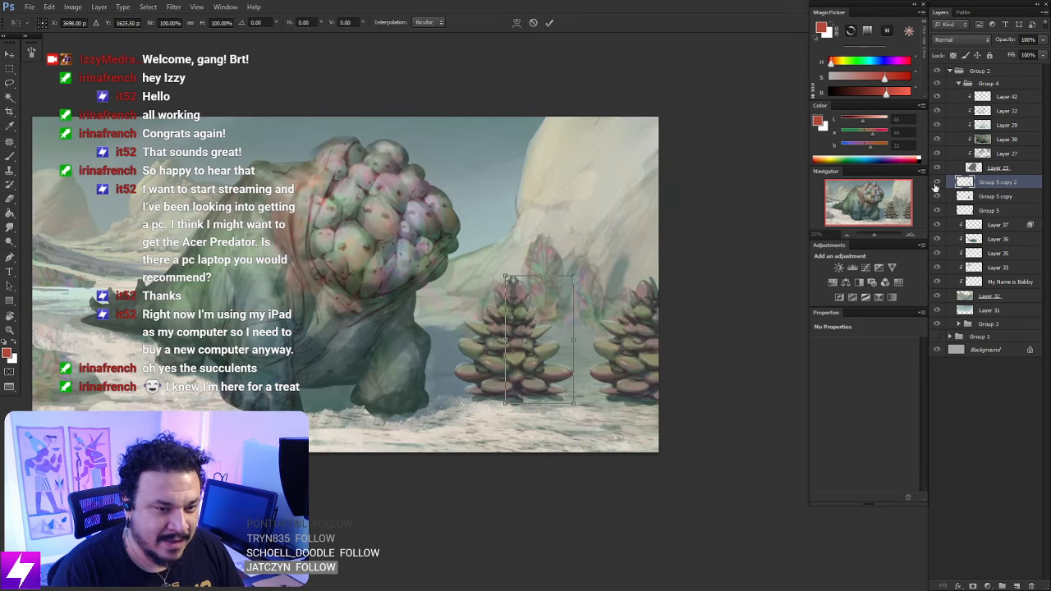
key("Escape")
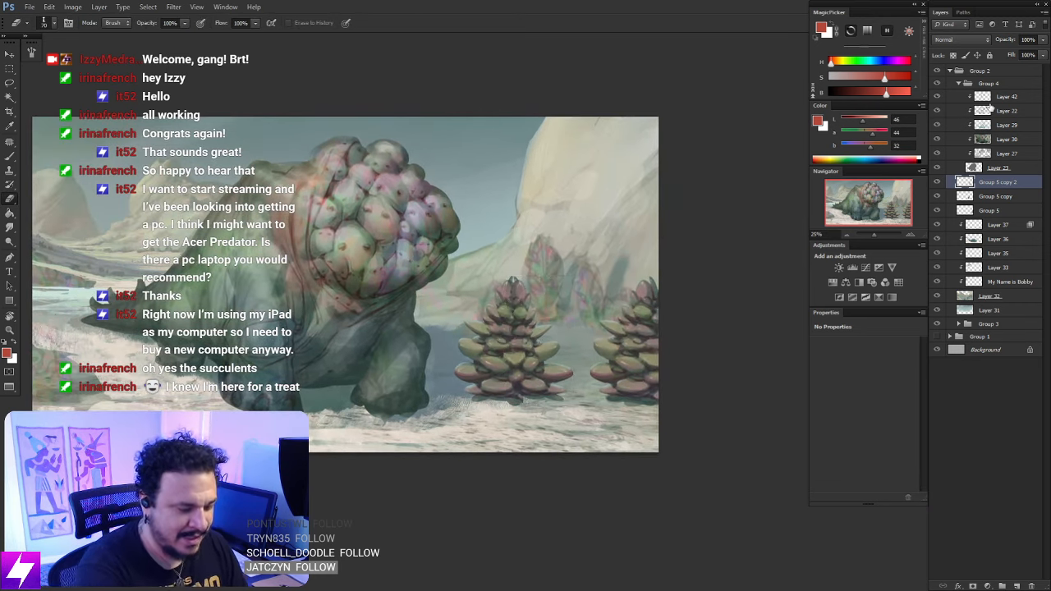
key("ctrl+e")
Squash the merged succulent vertically from its top edge to about 91% height
key("ctrl+t")
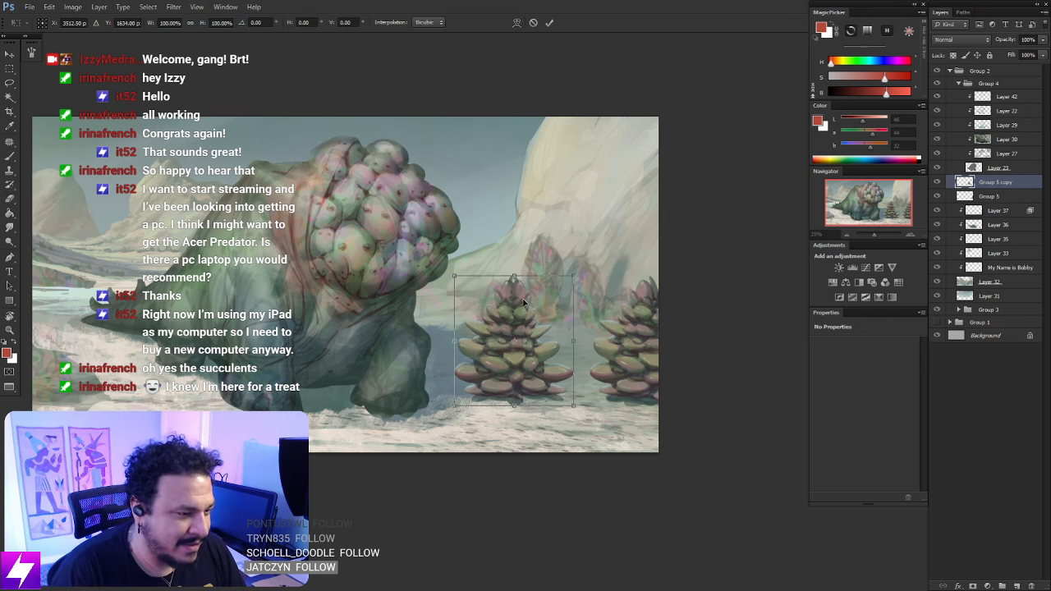
left_click_drag(513, 275, 513, 288)
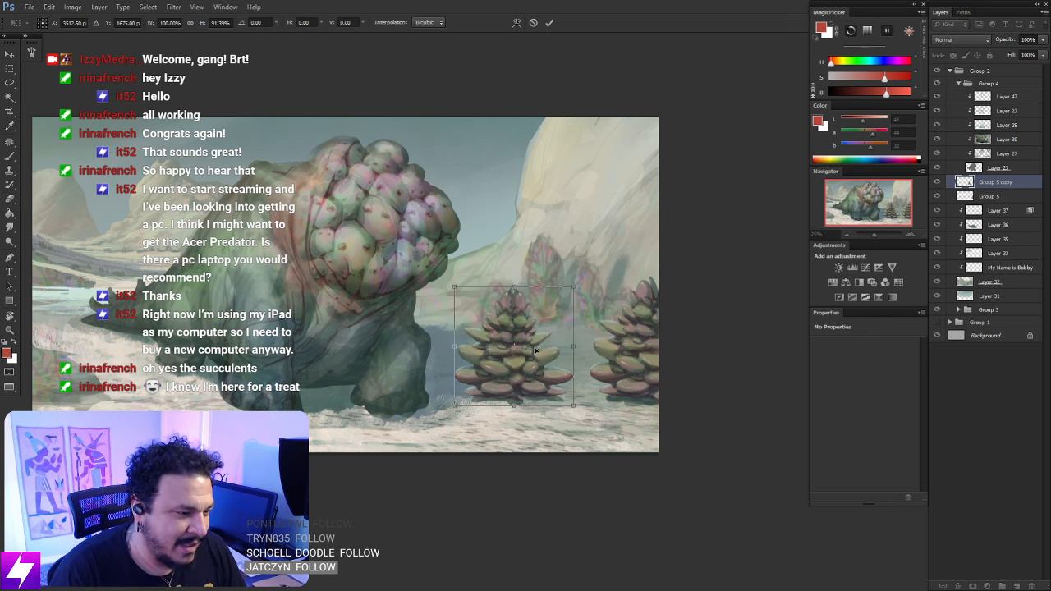
key("Return")
Warp the merged succulent to pull in its outer side and upper corners, making it narrower and less symmetrical
key("ctrl+t")
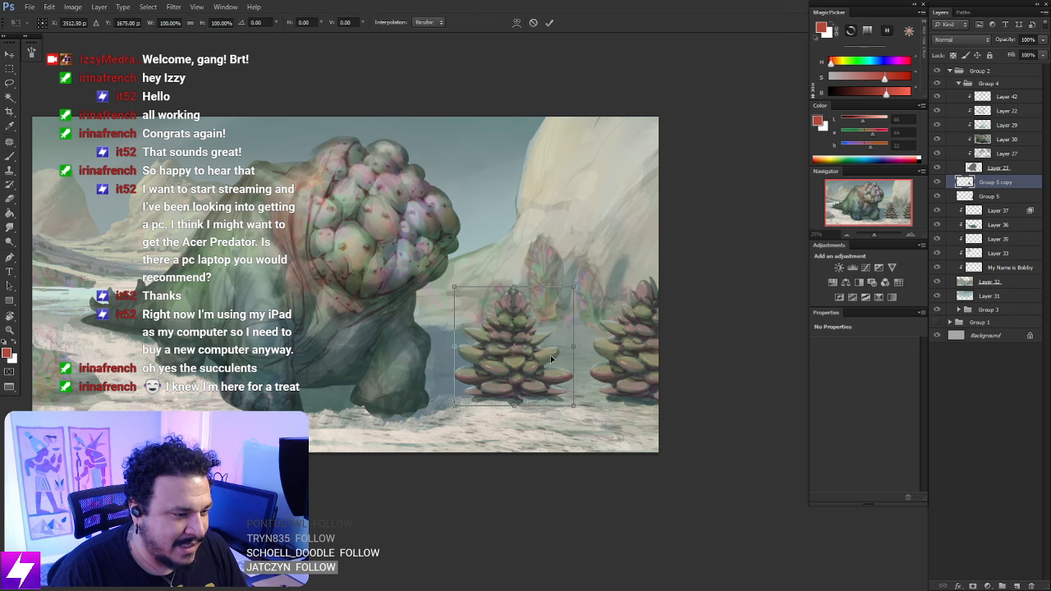
right_click(551, 359)
left_click(579, 435)
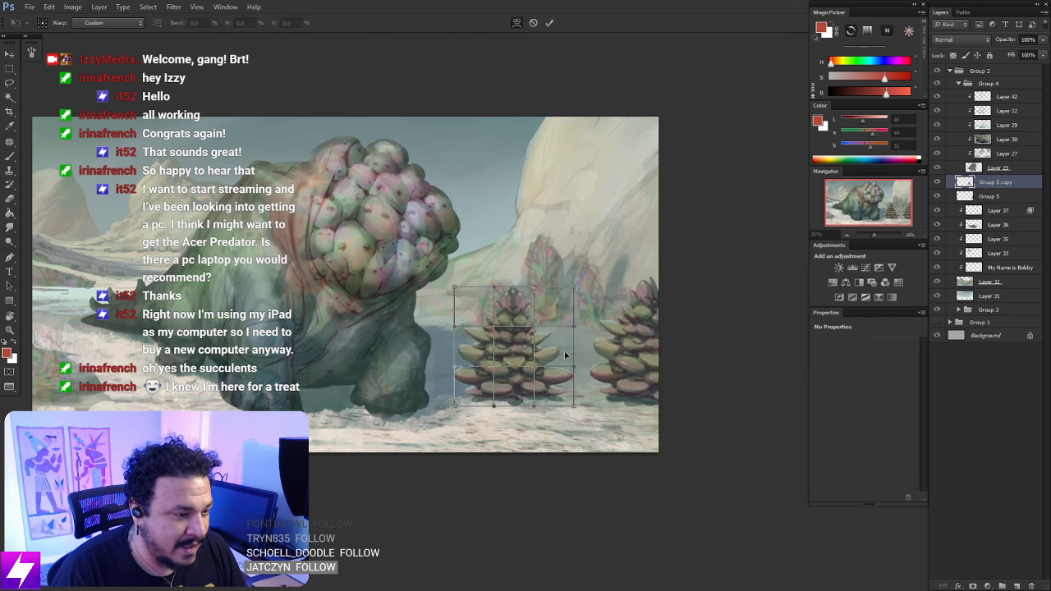
left_click_drag(565, 355, 558, 332)
left_click_drag(556, 369, 555, 395)
left_click_drag(567, 289, 536, 336)
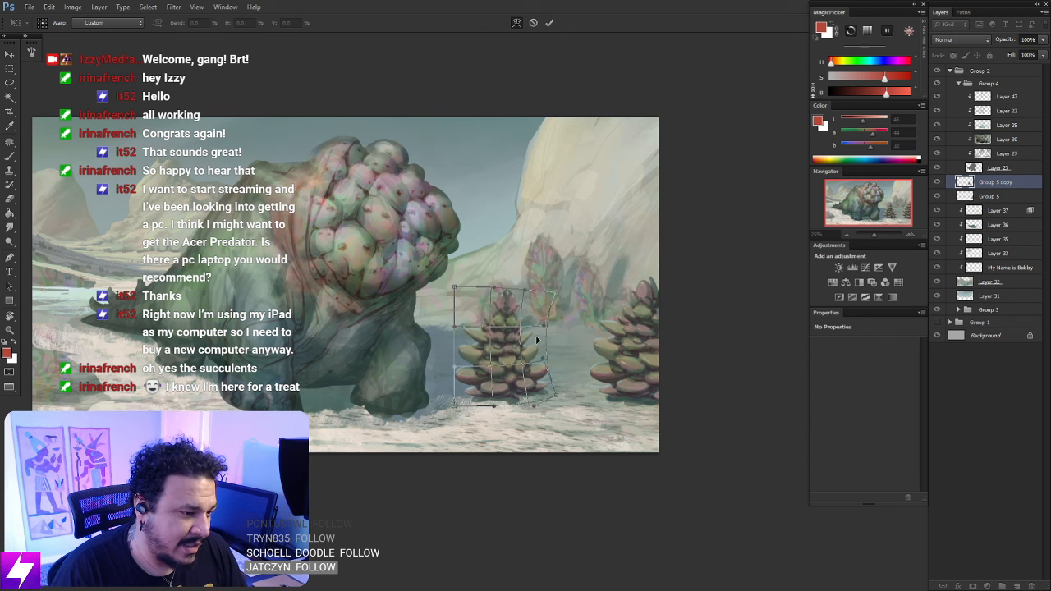
left_click_drag(463, 311, 499, 299)
key("Return")
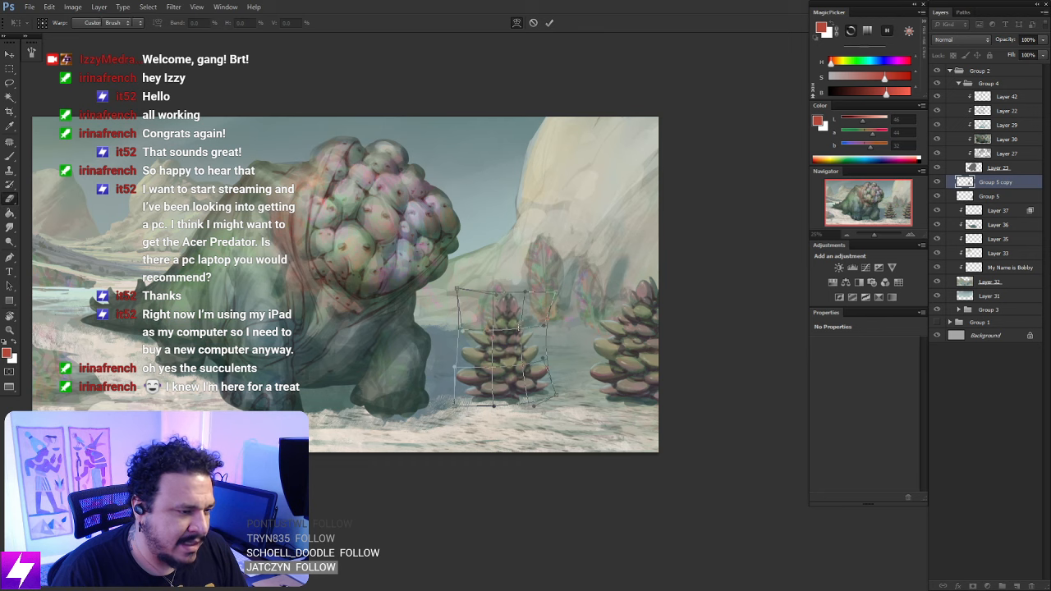
Flip the canvas back to its original orientation and review the reshaped succulent beside the creature
key("ctrl+minus")
left_click_drag(526, 386, 546, 356)
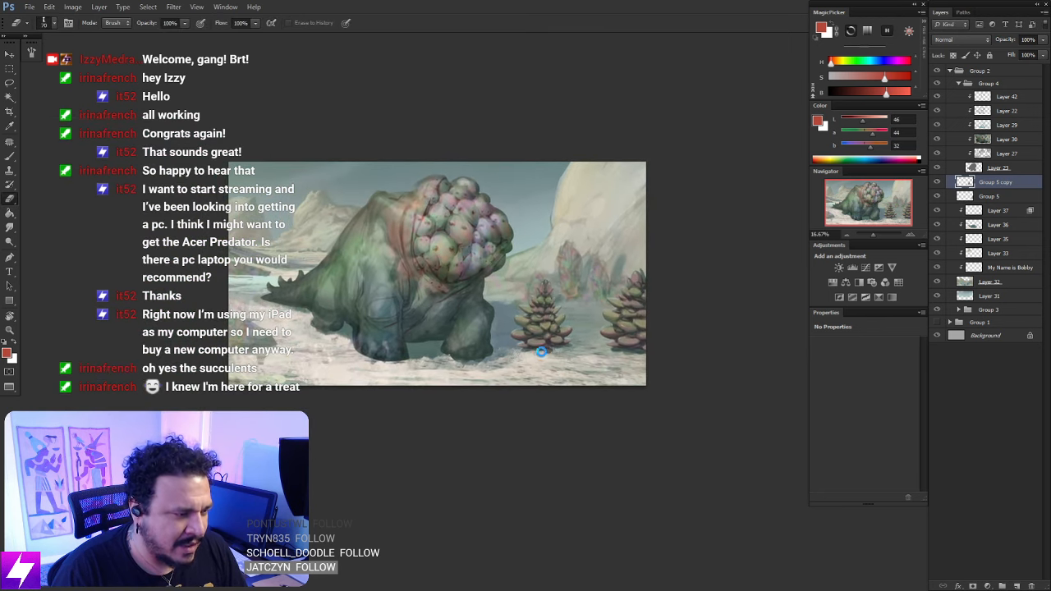
key("ctrl+shift+h")
left_click_drag(484, 371, 557, 374)
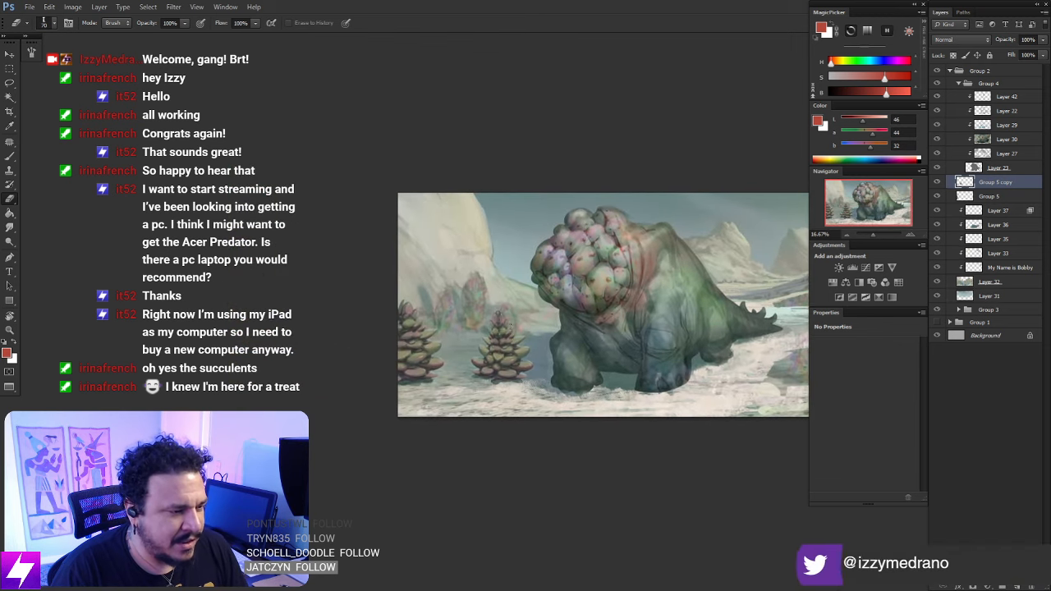
scroll(509, 359, "up", 1)
mouse_move(527, 415)
left_mouse_down()
mouse_move(514, 392)
mouse_move(468, 396)
left_mouse_up()
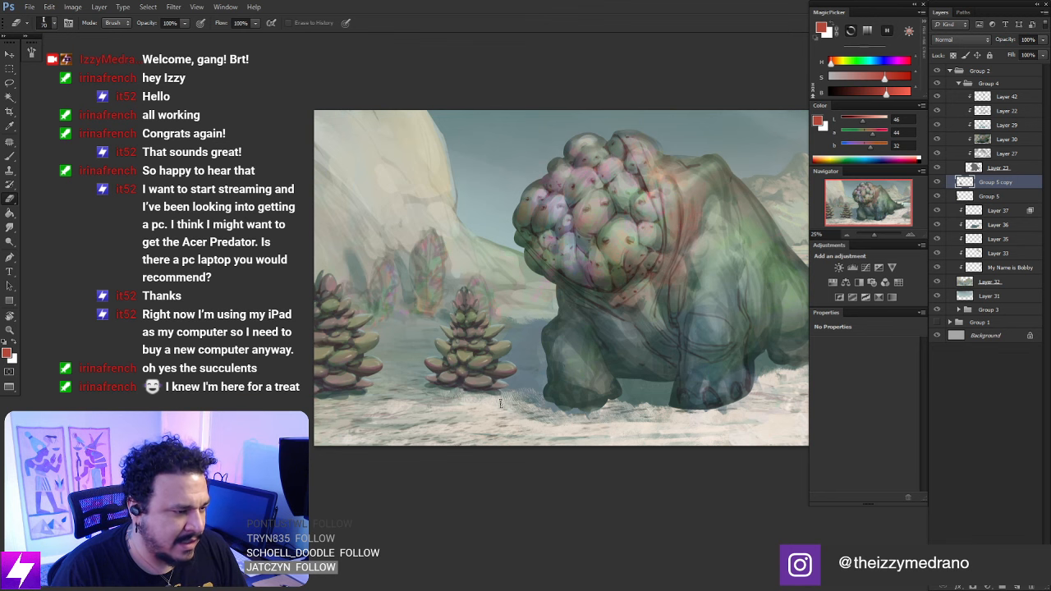
Flip the canvas horizontally and compare the scene with the Group 5 copy succulent hidden and shown
key("ctrl+plus")
mouse_move(501, 403)
left_mouse_down()
mouse_move(488, 411)
mouse_move(523, 373)
mouse_move(523, 410)
mouse_move(533, 380)
mouse_move(517, 337)
mouse_move(507, 365)
left_mouse_up()
key("l")
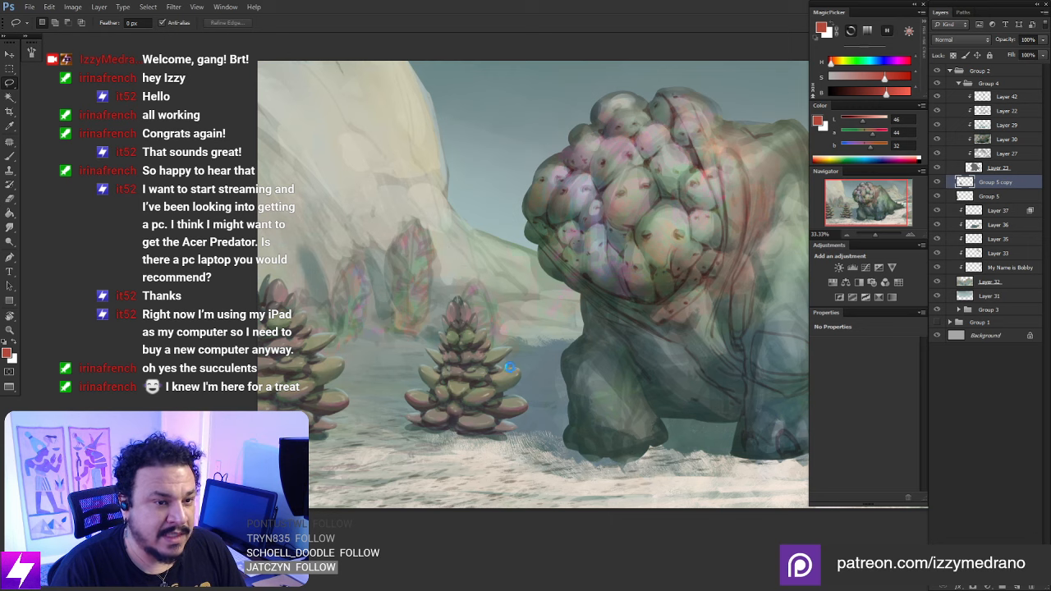
key("ctrl+shift+h")
left_click_drag(563, 372, 449, 363)
left_click_drag(638, 360, 427, 352)
mouse_move(547, 354)
left_mouse_down()
mouse_move(511, 354)
mouse_move(524, 369)
mouse_move(515, 382)
mouse_move(530, 360)
mouse_move(491, 358)
mouse_move(495, 381)
left_mouse_up()
scroll(492, 359, "right", 1)
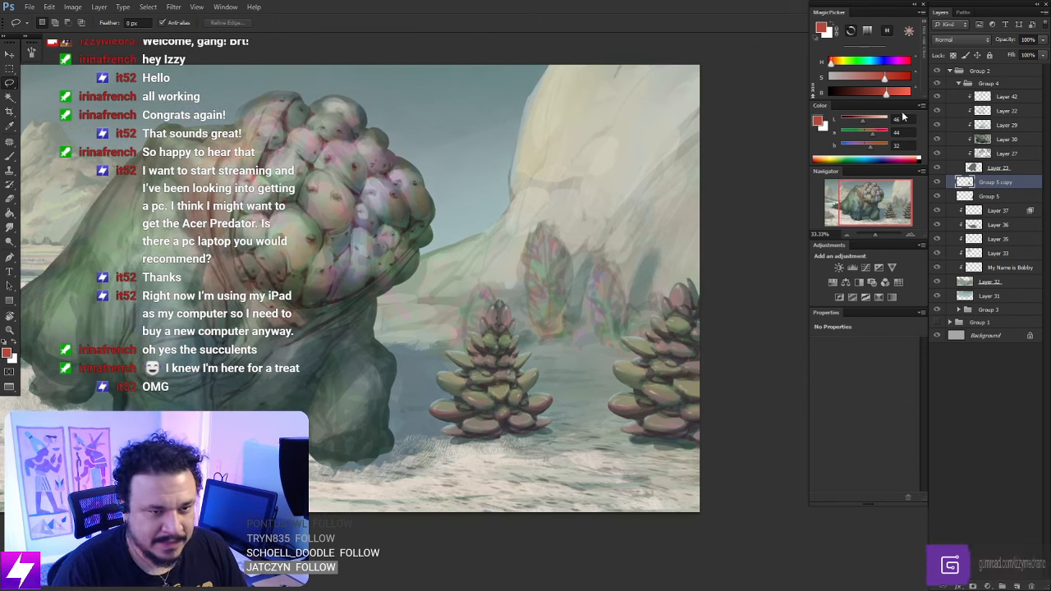
left_click(937, 182)
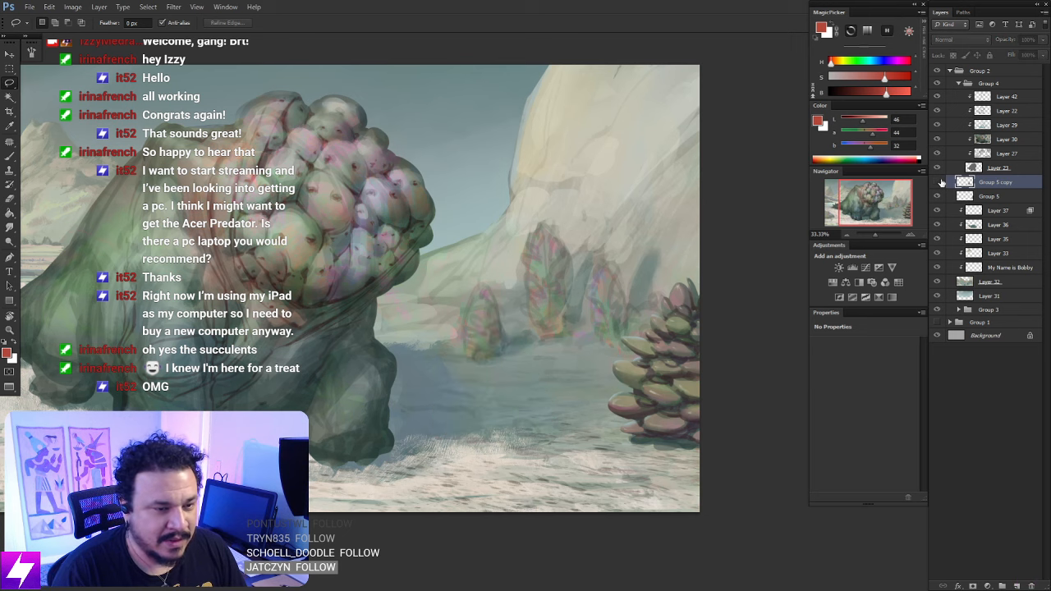
left_click(938, 182)
scroll(591, 336, "down", 2)
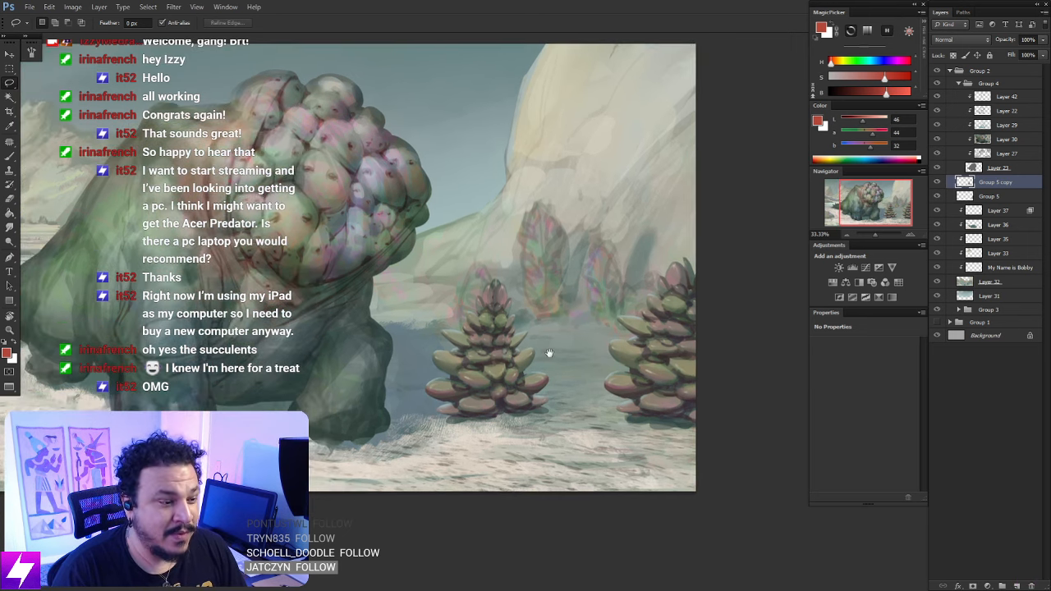
Erase around the outer leaves of the middle succulent to vary its silhouette
key("ctrl+plus")
key("b")
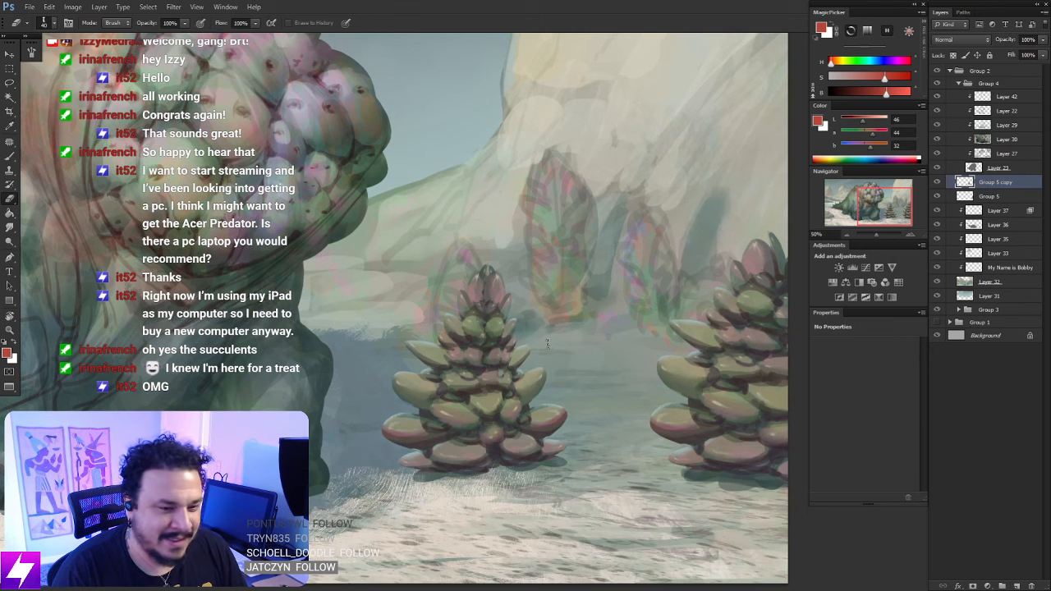
left_click_drag(562, 351, 593, 342)
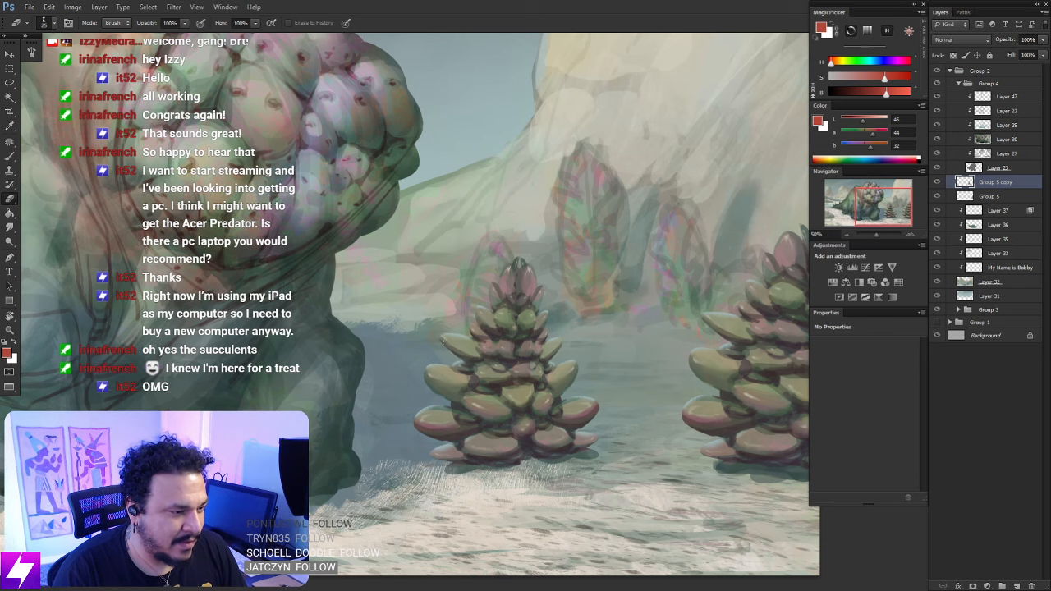
left_click_drag(439, 406, 479, 401)
left_click_drag(466, 450, 419, 446)
left_click_drag(467, 392, 475, 455)
left_click_drag(465, 292, 471, 296)
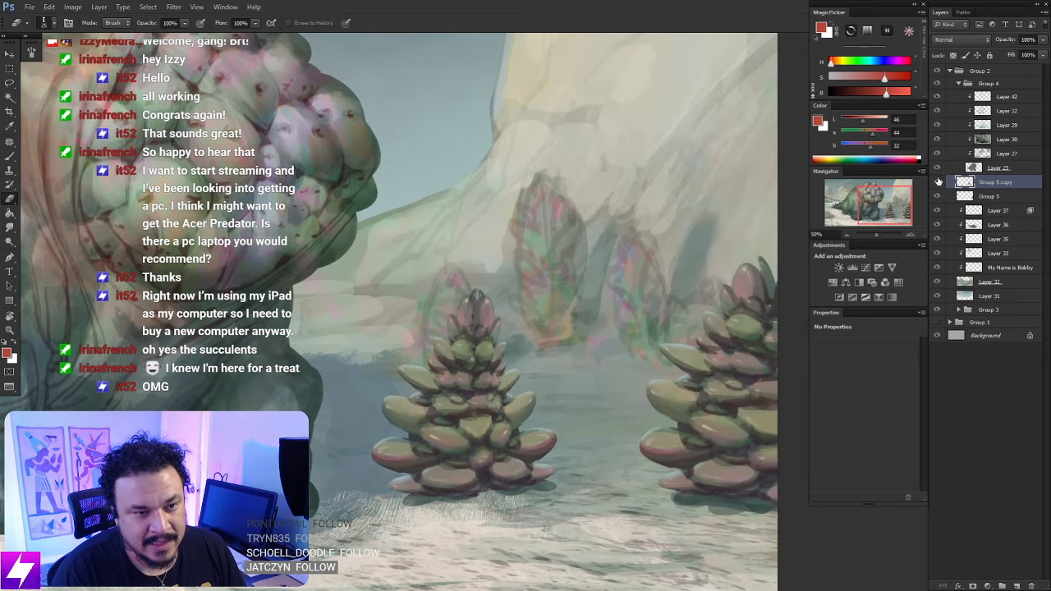
Lasso the tip of the middle succulent, erase part of its top leaves within the selection and deselect
scroll(572, 317, "up", 2)
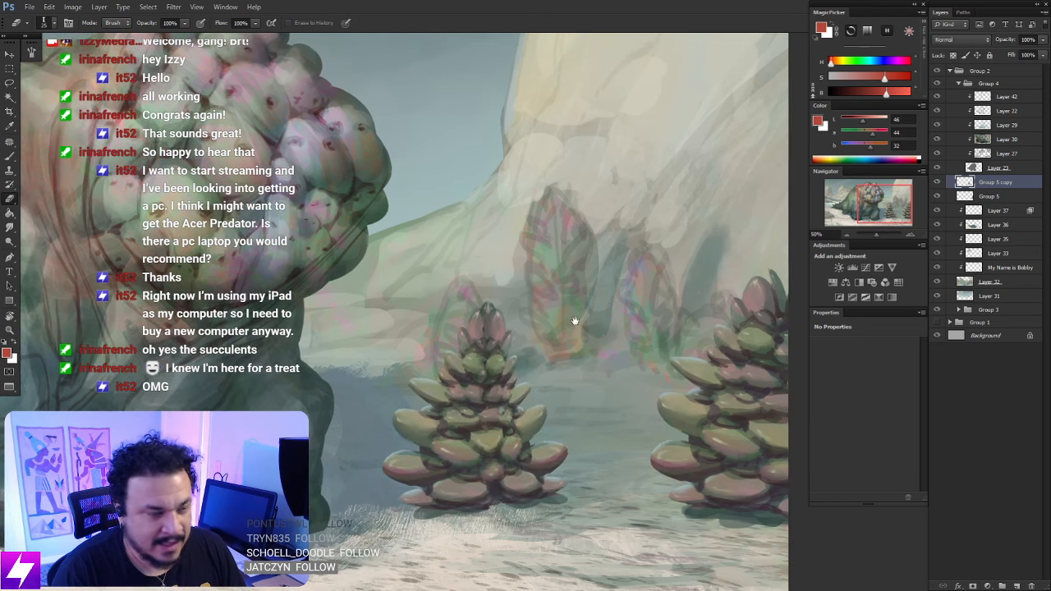
key("l")
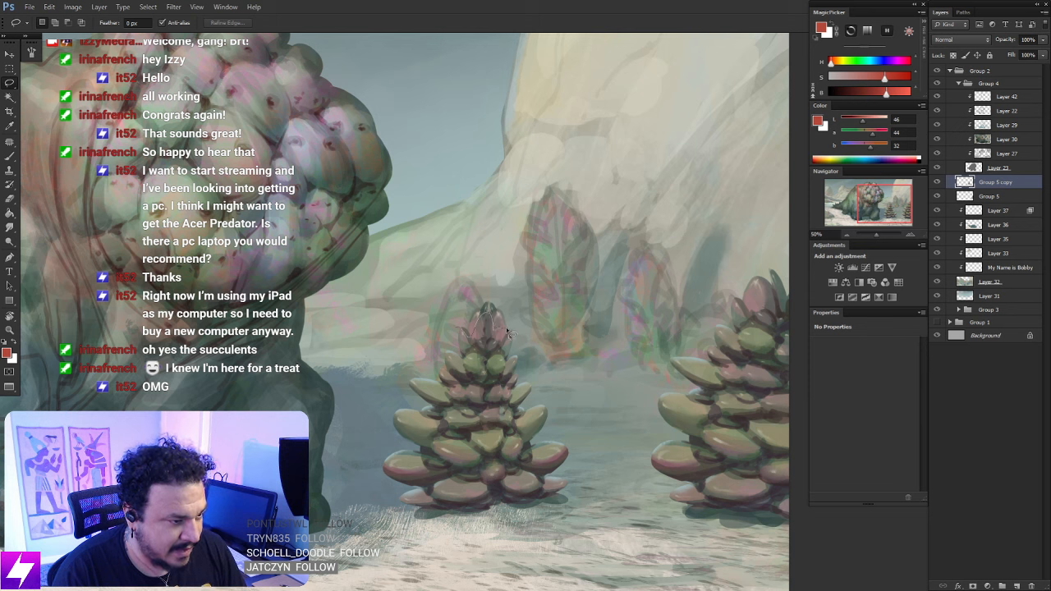
mouse_move(527, 293)
left_mouse_down()
mouse_move(471, 307)
mouse_move(459, 326)
mouse_move(490, 300)
mouse_move(500, 319)
left_mouse_up()
key("e")
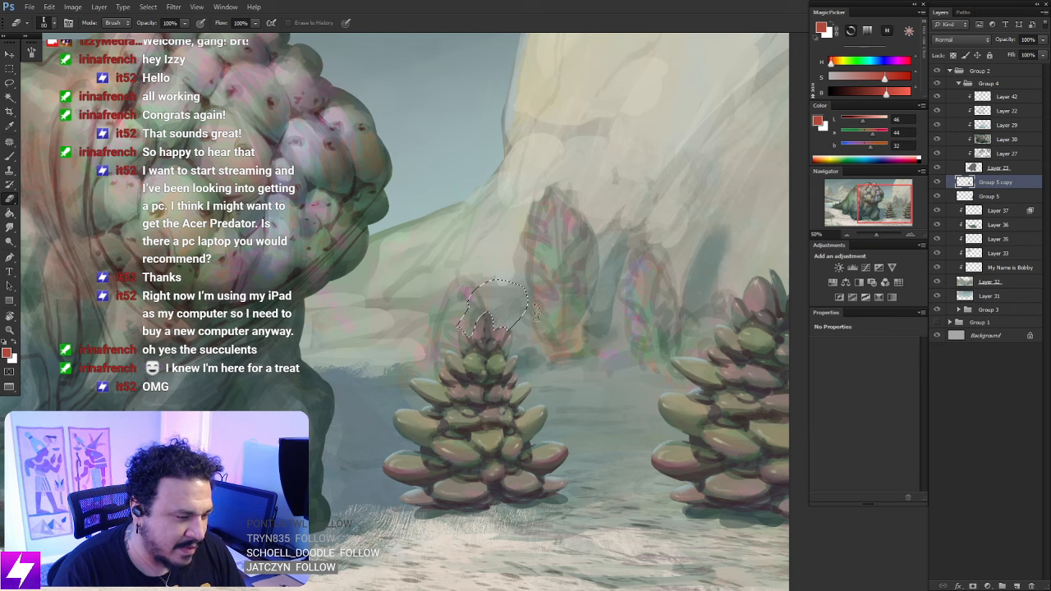
key("l")
key("ctrl+d")
Move the Group 5 copy layer below Group 5 in the layer stack
key("ctrl+minus")
mouse_move(261, 359)
left_mouse_down()
mouse_move(558, 369)
mouse_move(468, 364)
left_mouse_up()
key("ctrl+minus")
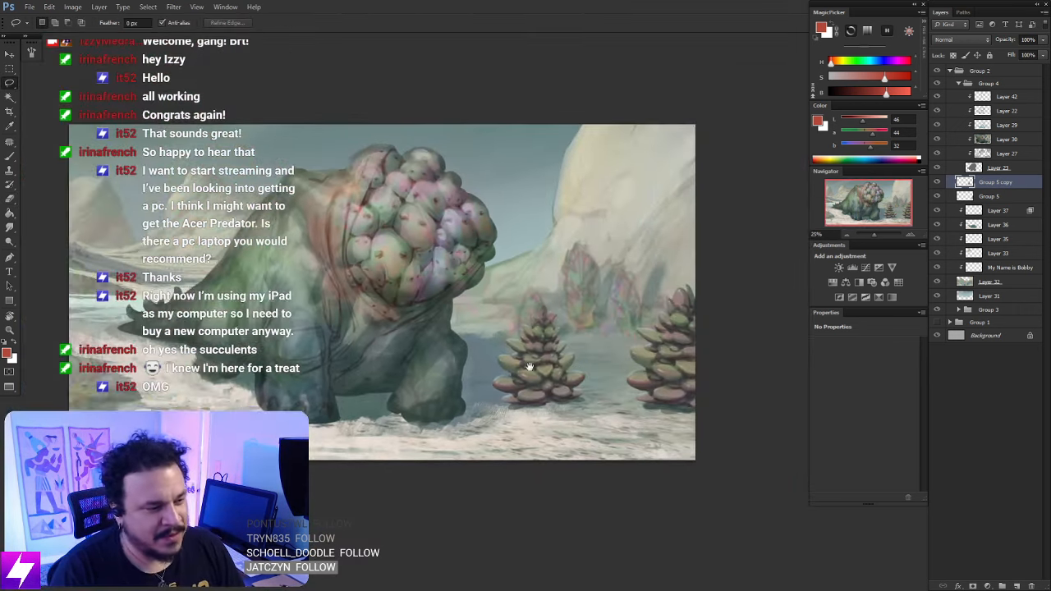
left_click_drag(527, 398, 470, 382)
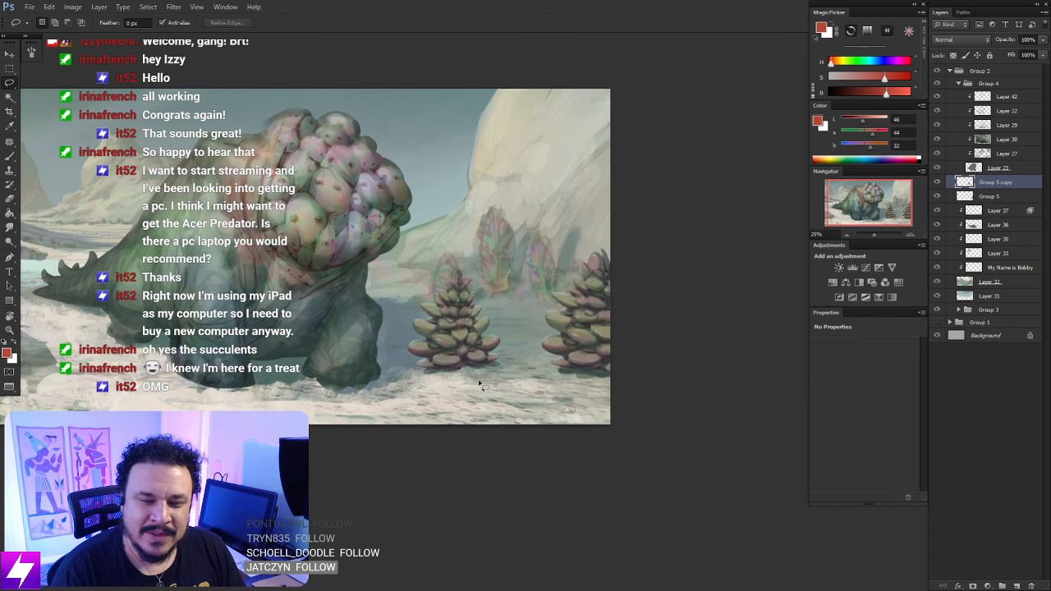
left_click_drag(474, 381, 488, 402)
mouse_move(439, 367)
left_mouse_down()
mouse_move(461, 375)
mouse_move(446, 353)
left_mouse_up()
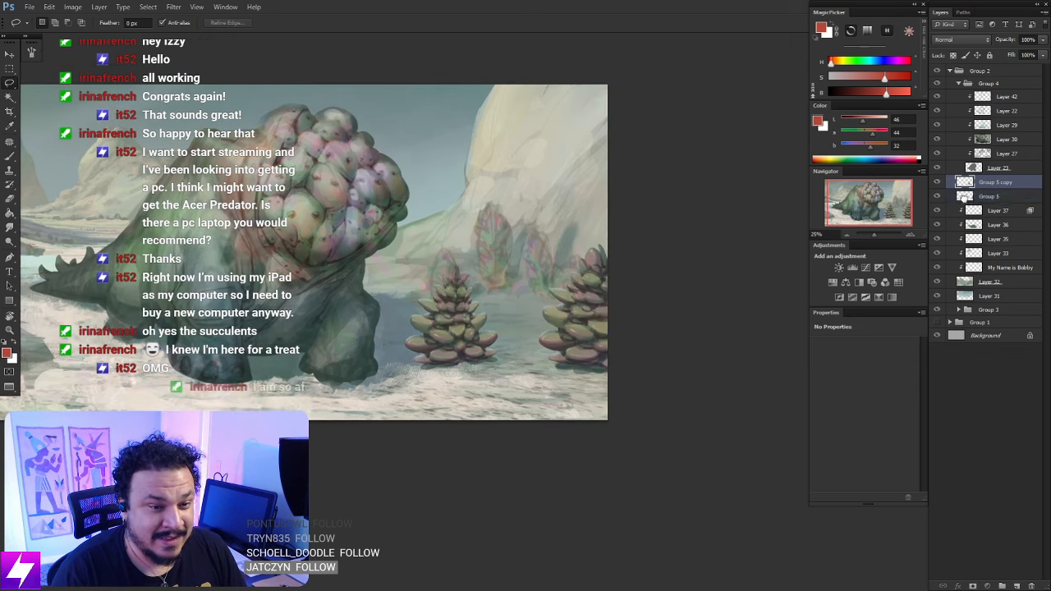
left_click_drag(964, 199, 966, 204)
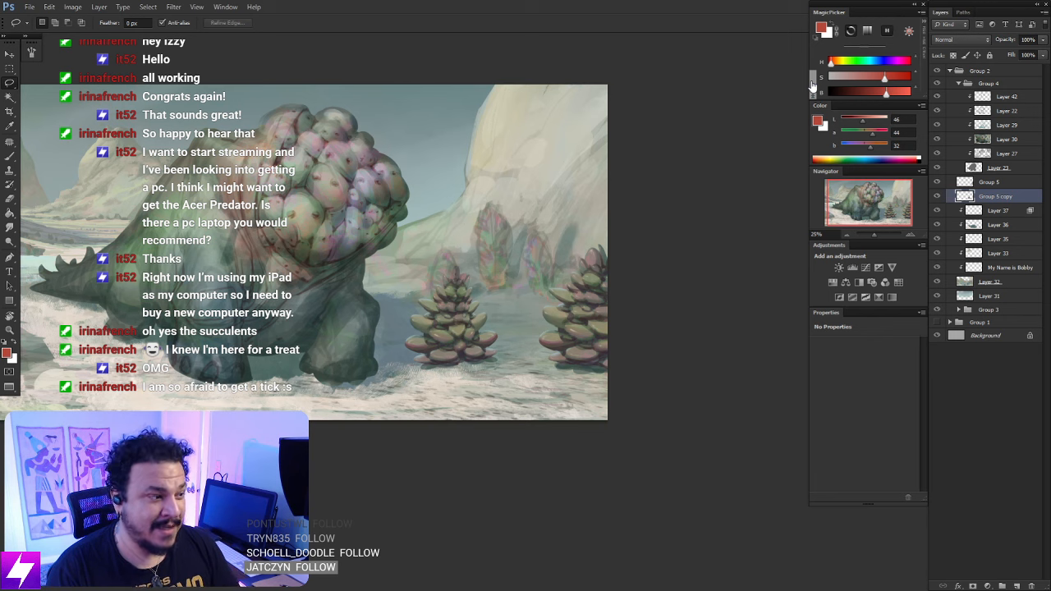
Refine the upper and central leaves of the middle succulent with a small eraser
scroll(514, 293, "up", 1)
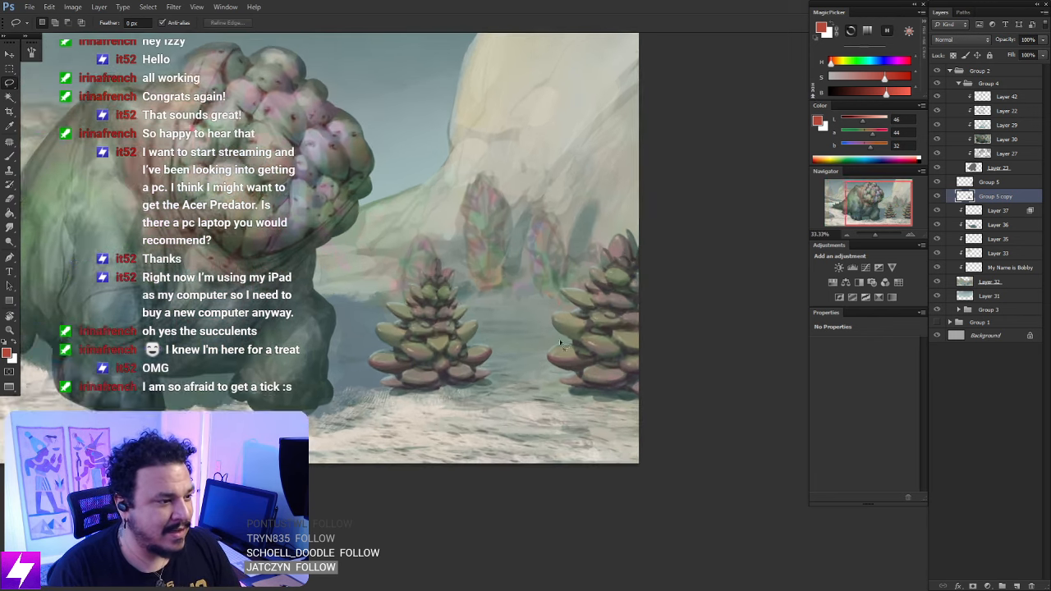
key("ctrl+plus")
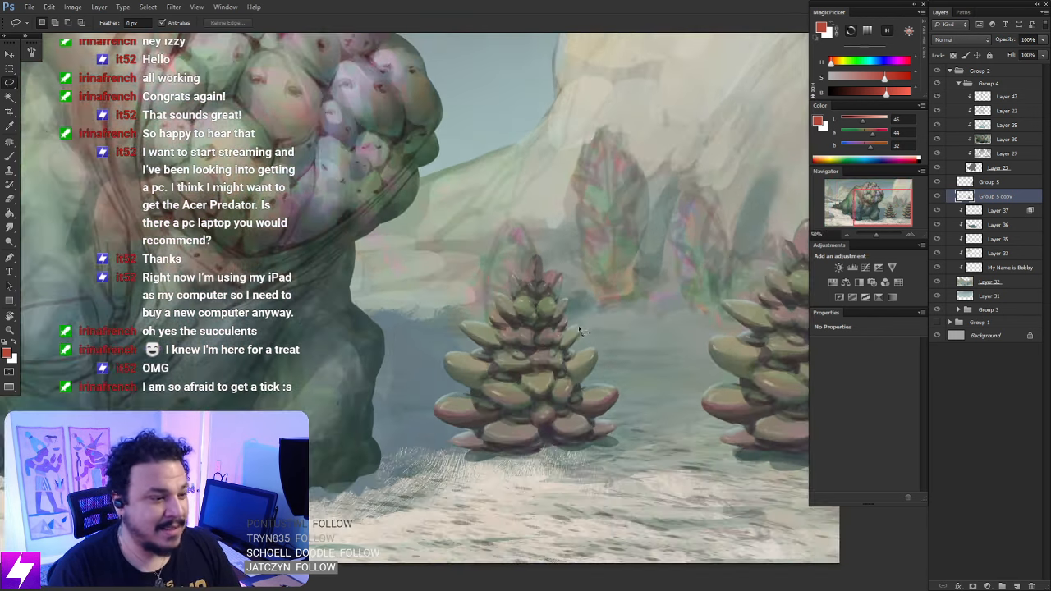
mouse_move(562, 335)
left_mouse_down()
mouse_move(573, 324)
mouse_move(563, 341)
left_mouse_up()
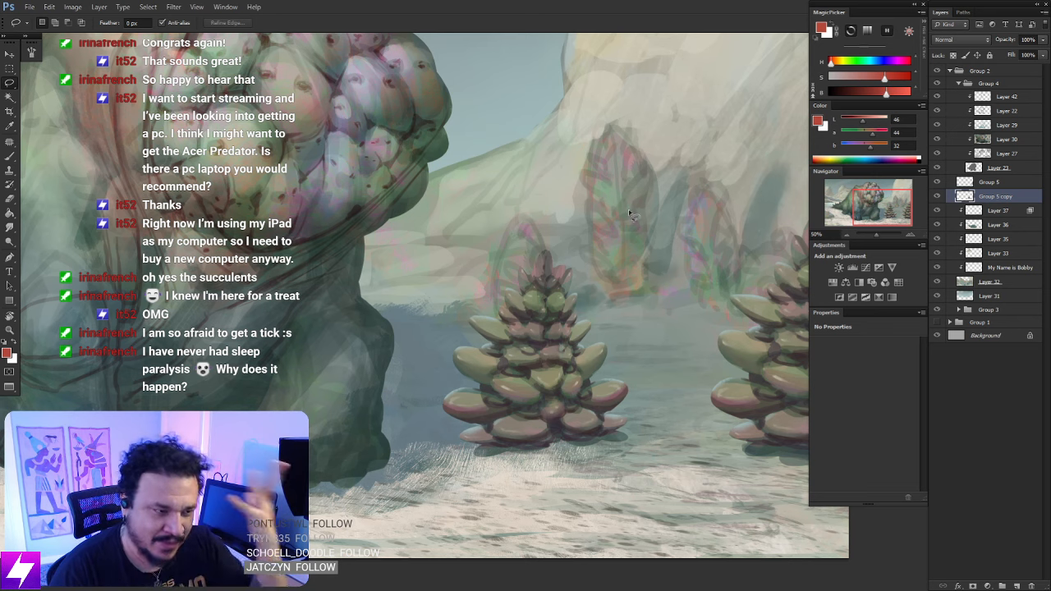
key("ctrl+plus")
left_click_drag(585, 275, 581, 298)
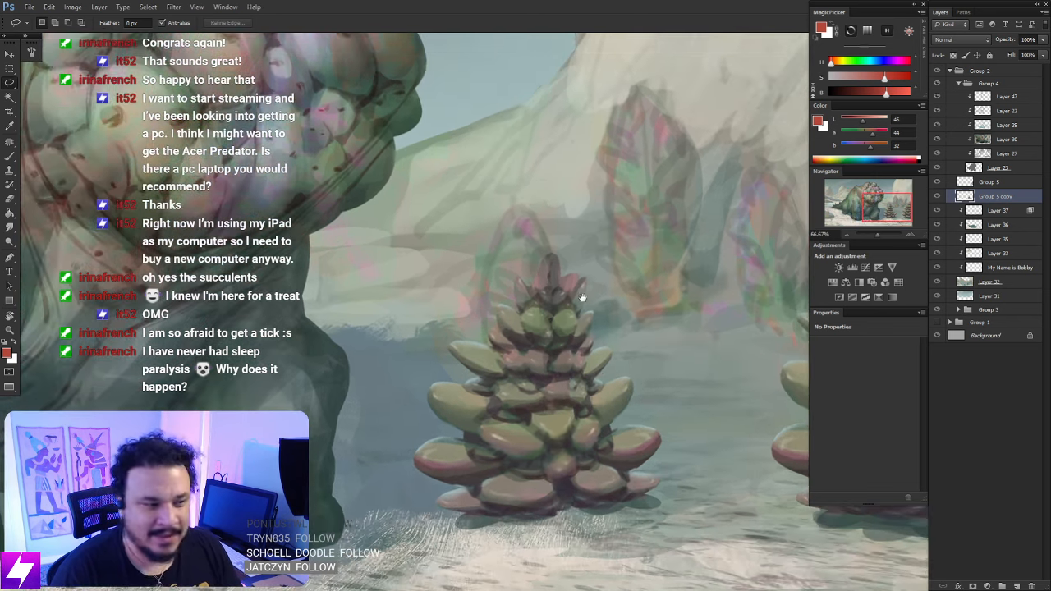
key("e")
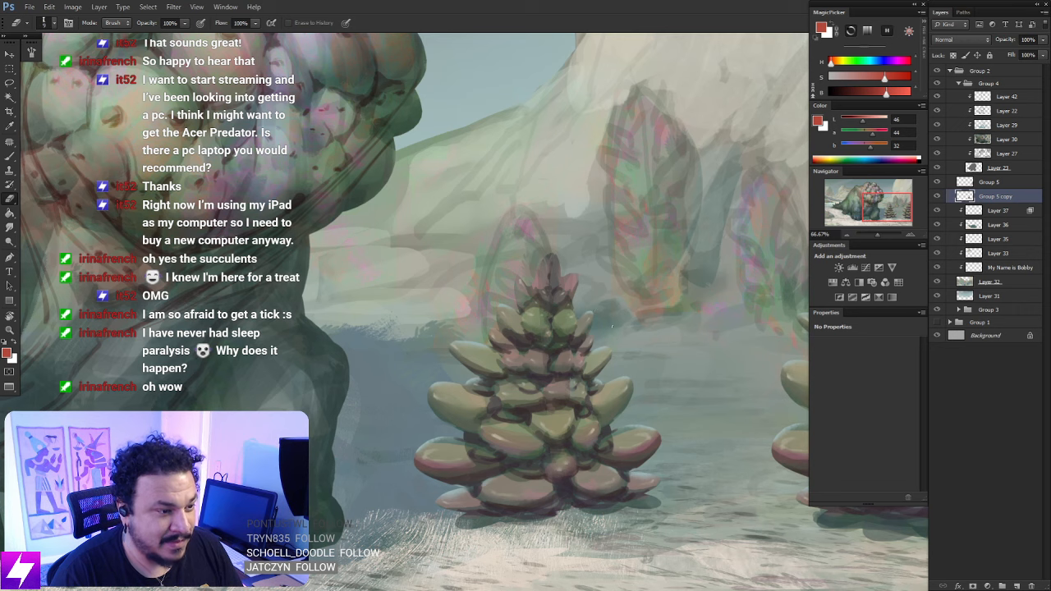
left_click_drag(588, 298, 577, 321)
left_click_drag(540, 364, 544, 331)
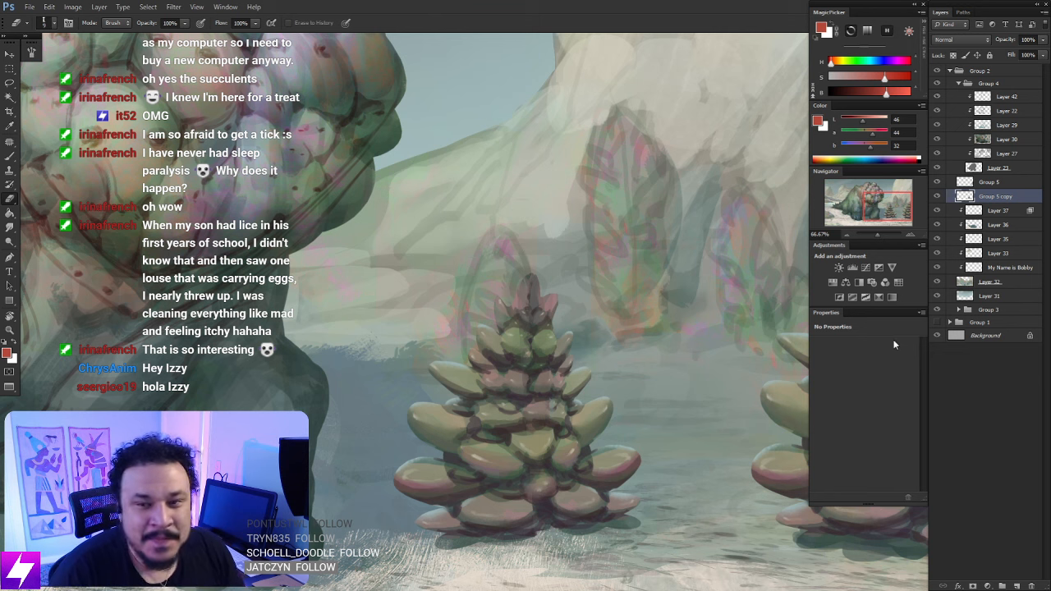
Check the Group 5 copy succulent hidden and shown, and move it up behind the large succulent at the painting's edge
key("ctrl+minus")
key("ctrl+minus")
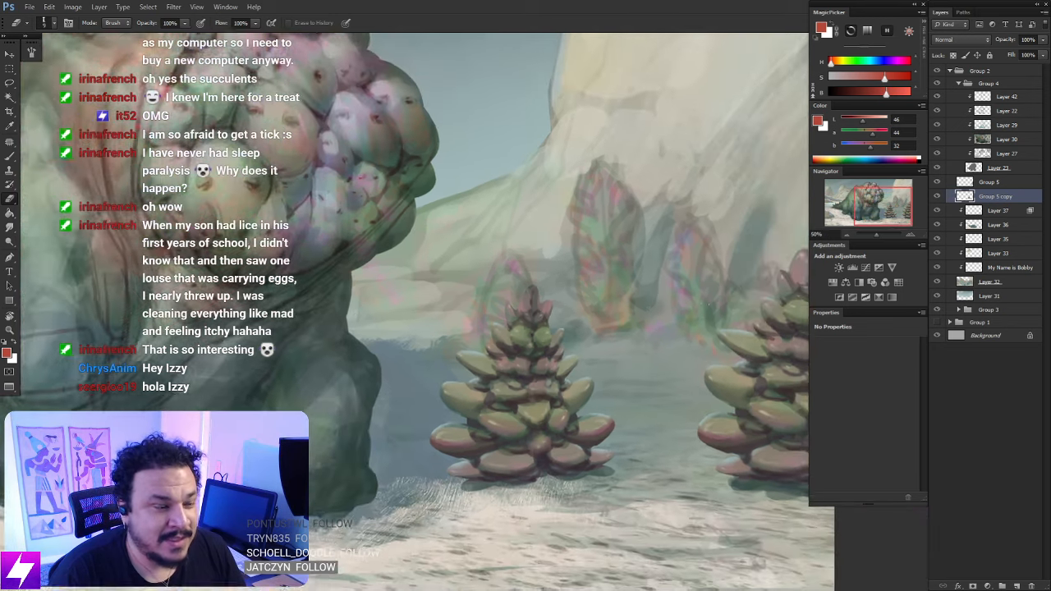
left_click_drag(660, 340, 555, 313)
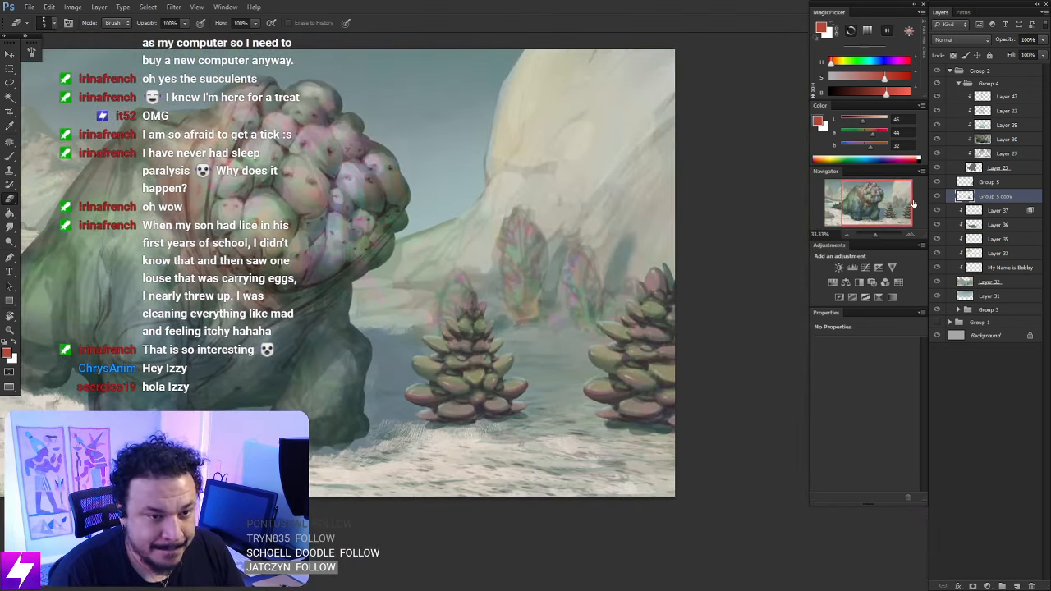
left_click(939, 197)
left_click(939, 197)
key("ctrl+plus")
left_click_drag(658, 371, 625, 381)
left_click_drag(466, 408, 598, 327)
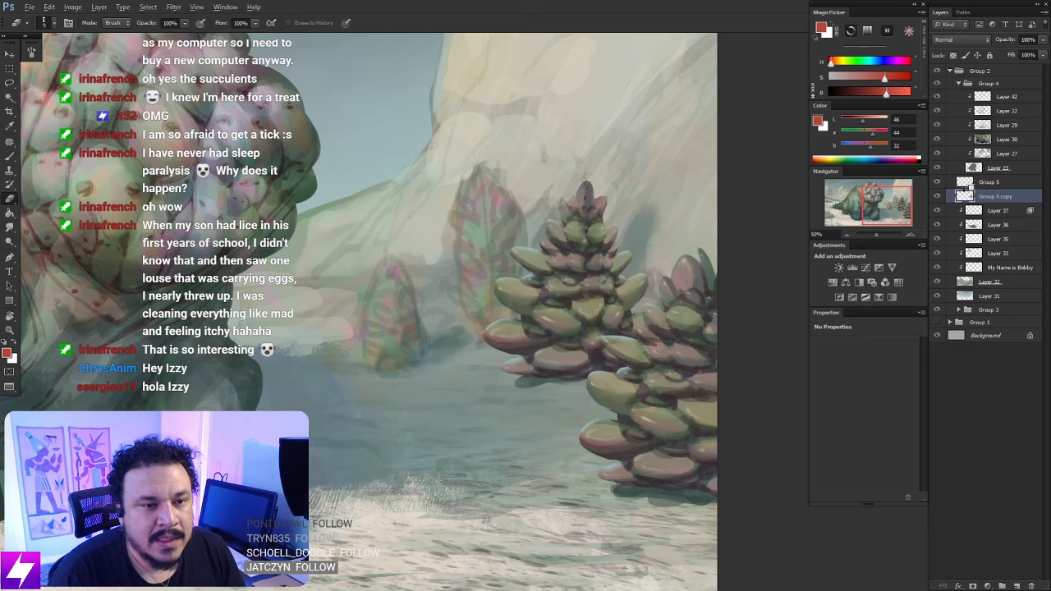
Duplicate the moved succulent as a hidden spare layer and scale down the Group 5 copy succulent
key("ctrl+j")
left_click(938, 200)
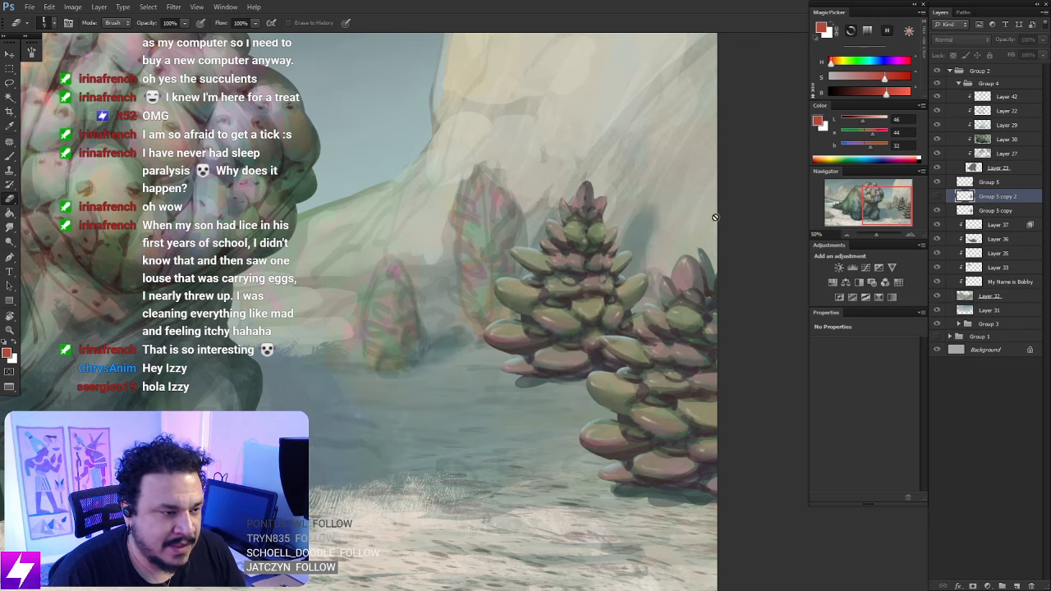
left_click(989, 211)
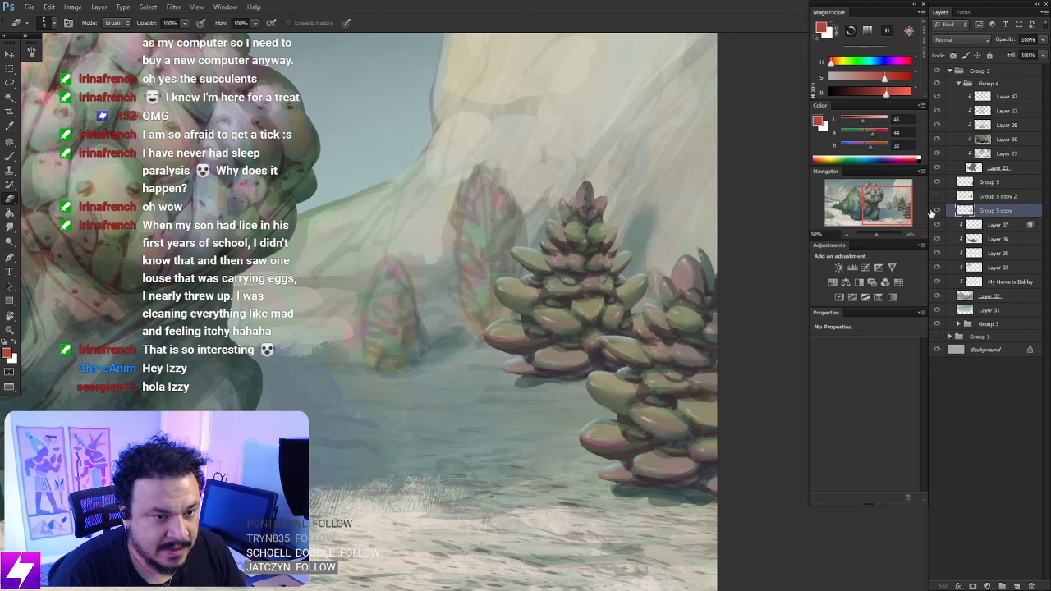
key("ctrl+t")
mouse_move(671, 170)
left_mouse_down()
mouse_move(638, 217)
mouse_move(669, 179)
mouse_move(649, 207)
left_mouse_up()
key("Return")
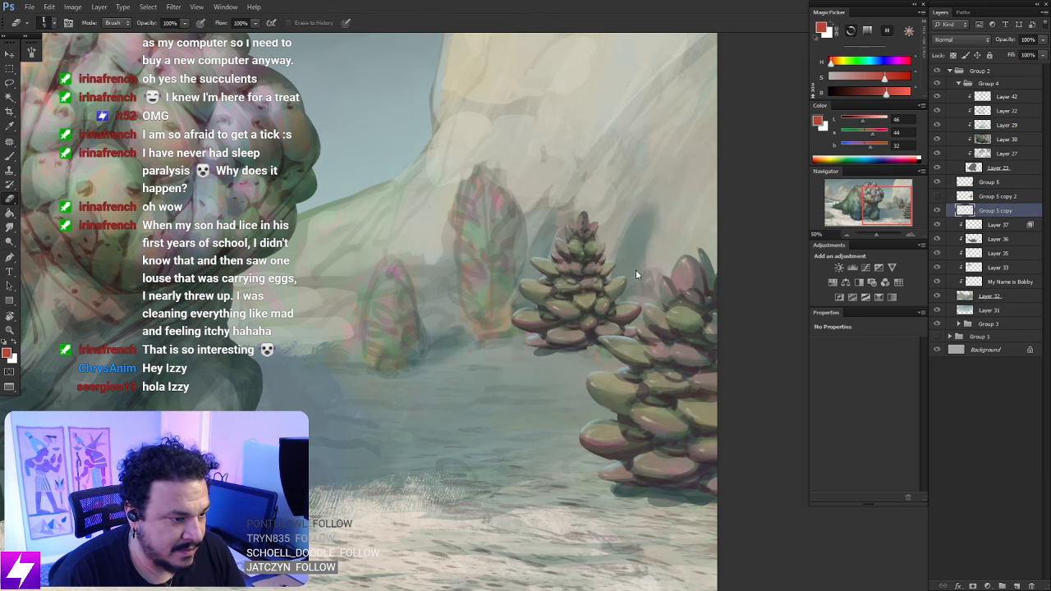
Warp the scaled-down succulent into a shorter, squatter shape behind the large edge succulent
left_click_drag(606, 329, 632, 292)
key("ctrl+t")
right_click(609, 236)
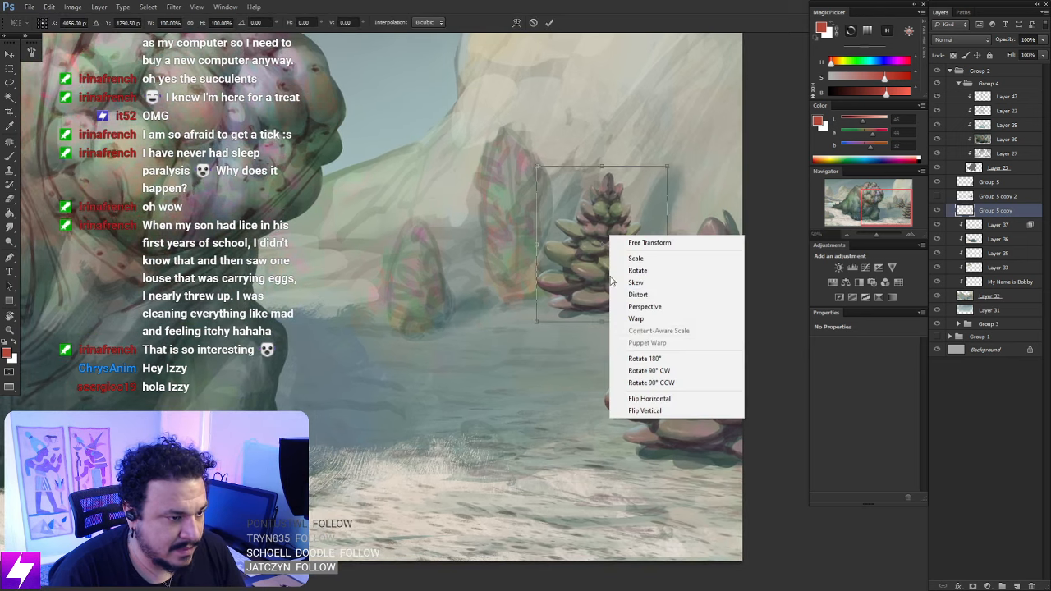
left_click(636, 320)
mouse_move(602, 199)
left_mouse_down()
mouse_move(546, 279)
mouse_move(557, 326)
mouse_move(574, 300)
mouse_move(622, 317)
mouse_move(647, 301)
mouse_move(636, 309)
mouse_move(645, 273)
mouse_move(621, 262)
mouse_move(614, 306)
mouse_move(629, 309)
mouse_move(567, 296)
left_mouse_up()
key("Return")
key("ctrl+t")
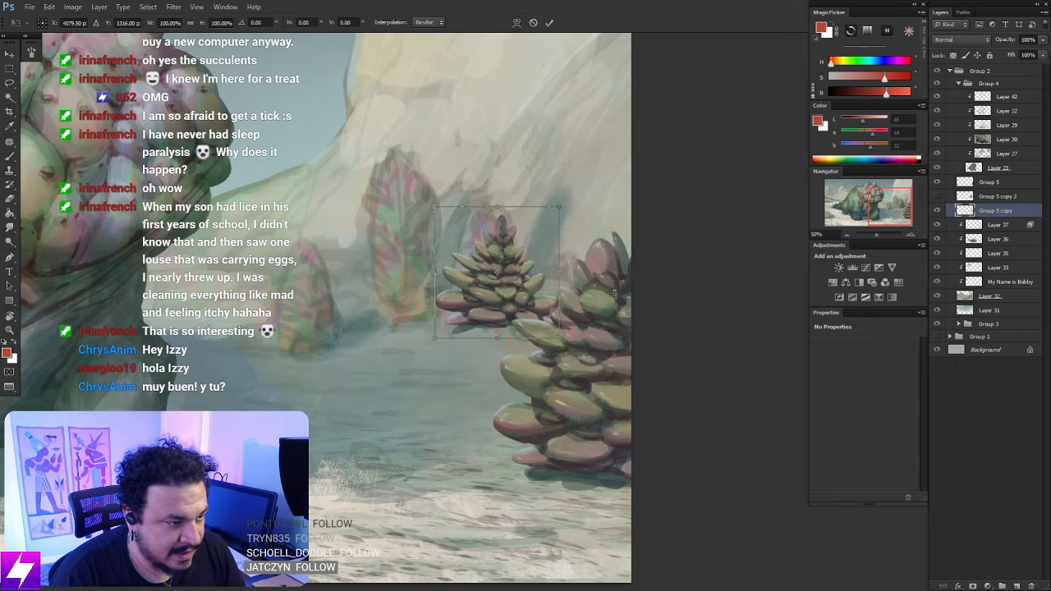
key("Return")
left_click_drag(627, 313, 629, 326)
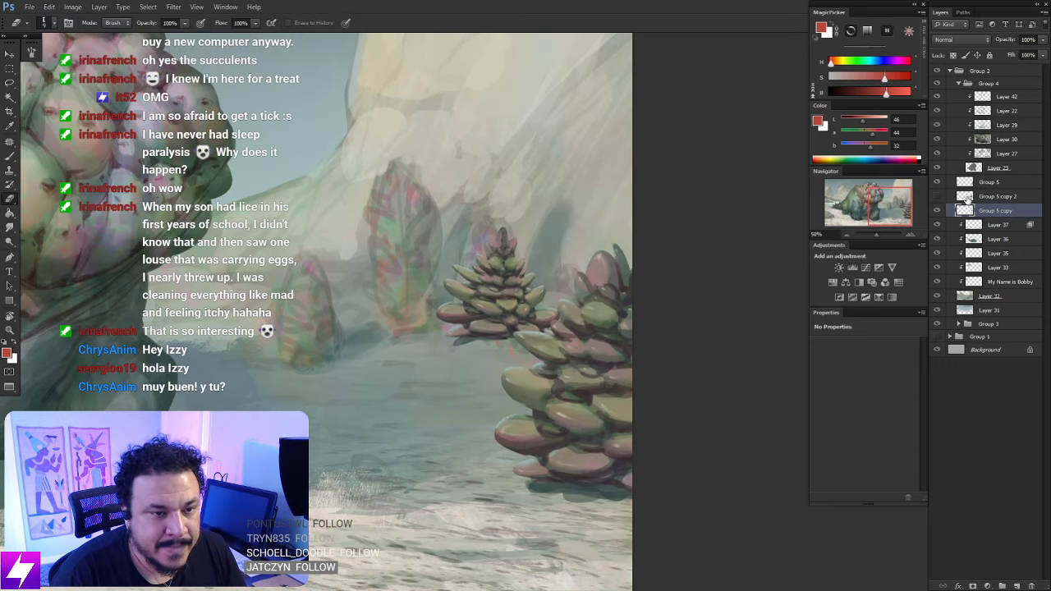
Duplicate the hidden full-size succulent, show the duplicate and place its layer beneath Group 5 copy
key("ctrl+j")
left_click(937, 212)
left_click_drag(620, 348, 615, 293)
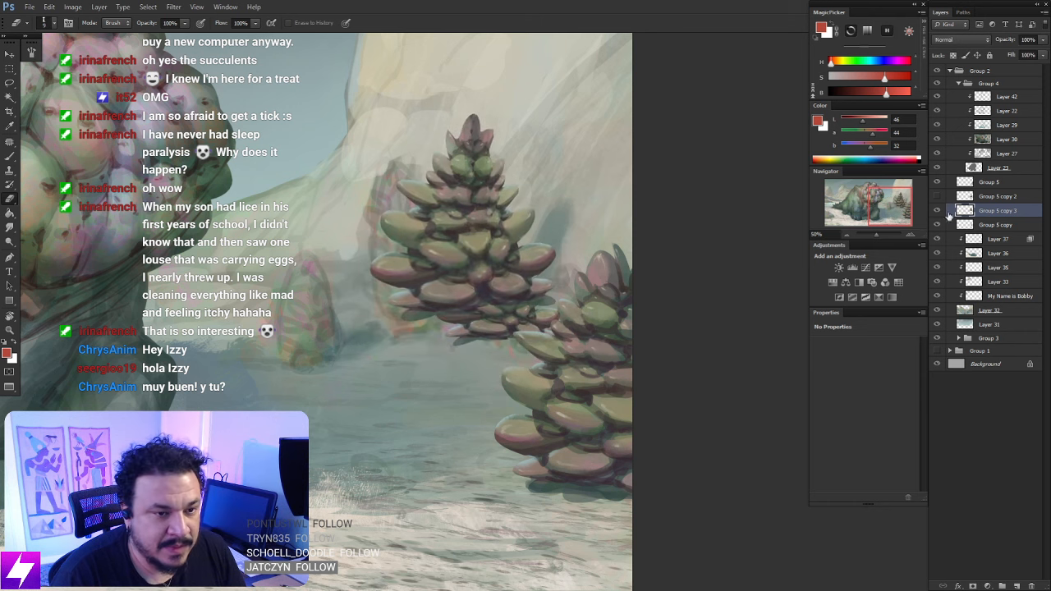
left_click_drag(969, 218, 971, 220)
Narrow the full-size succulent duplicate to 63% width and skew its top about 12.3° towards the creature
key("ctrl+t")
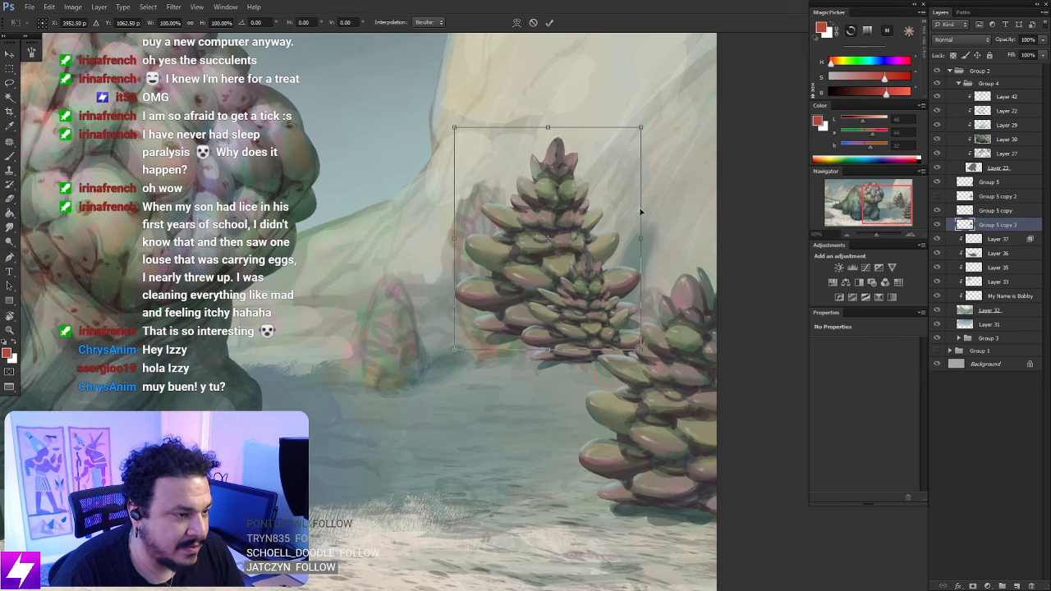
left_click_drag(641, 238, 607, 238)
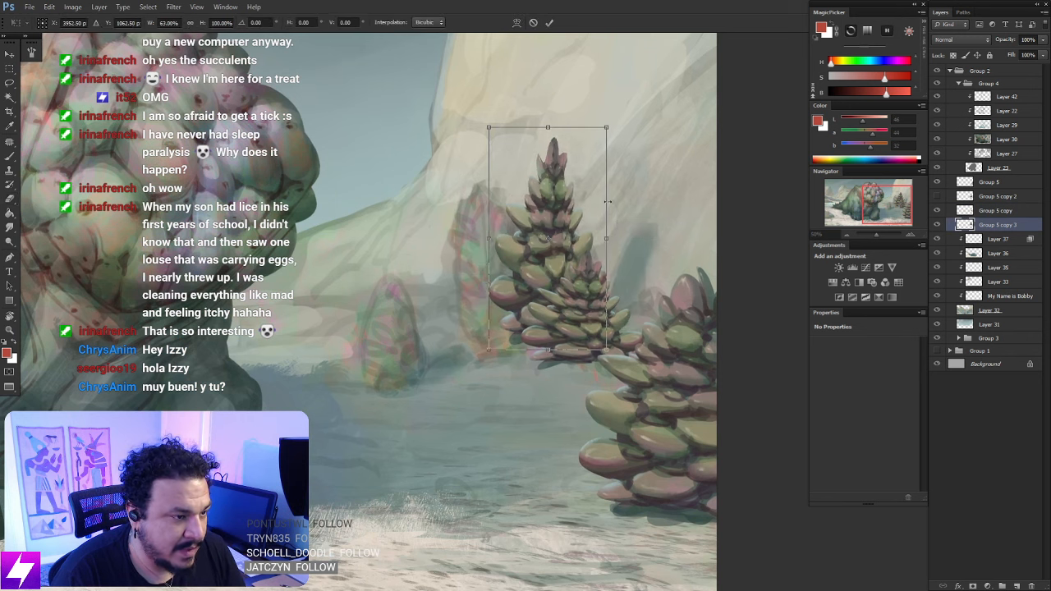
left_click_drag(555, 134, 499, 129)
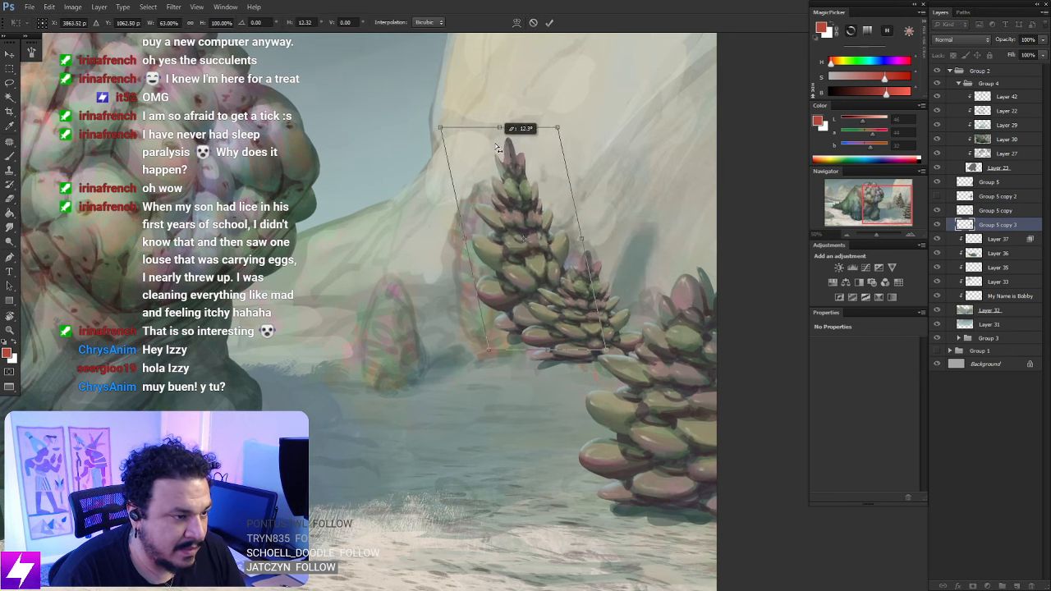
Warp the skewed full-size succulent into a more upright shape and shift it slightly towards the creature
right_click(512, 227)
left_click(532, 300)
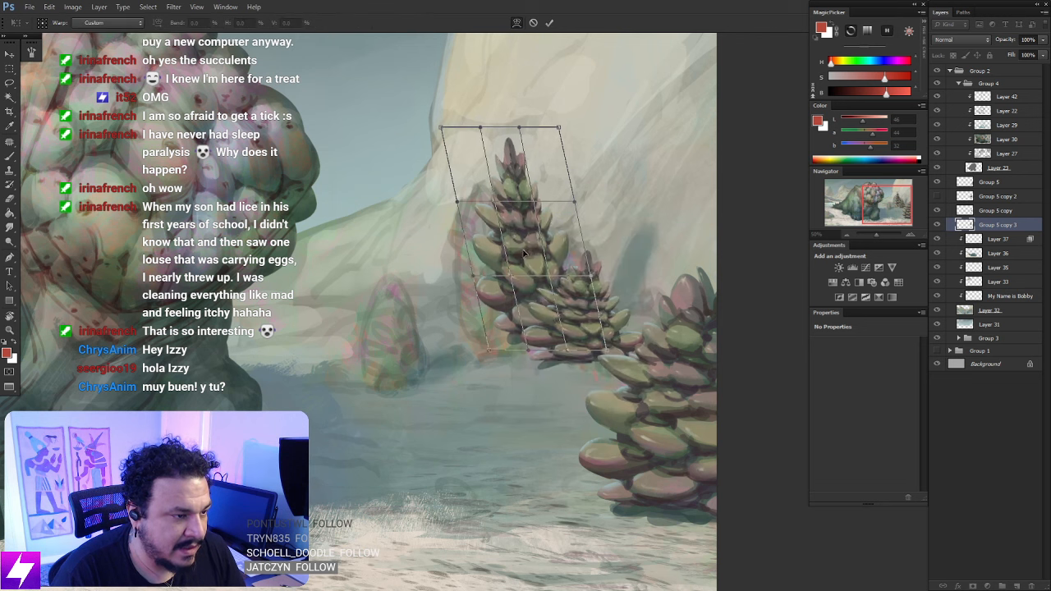
left_click_drag(493, 272, 491, 270)
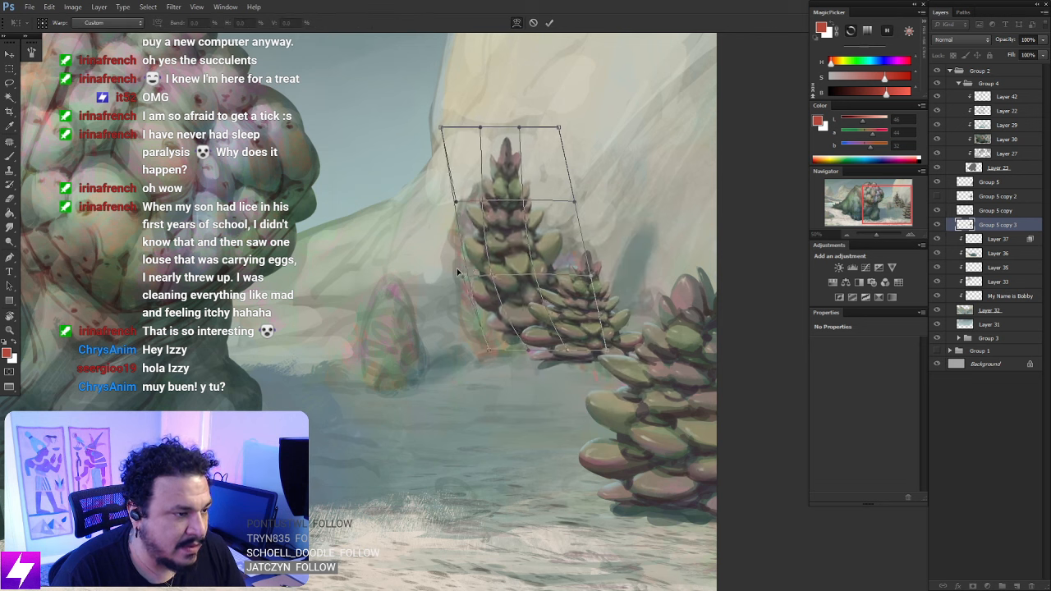
left_click_drag(452, 206, 439, 208)
key("Return")
mouse_move(562, 318)
left_mouse_down()
mouse_move(534, 329)
mouse_move(552, 319)
left_mouse_up()
key("ctrl+t")
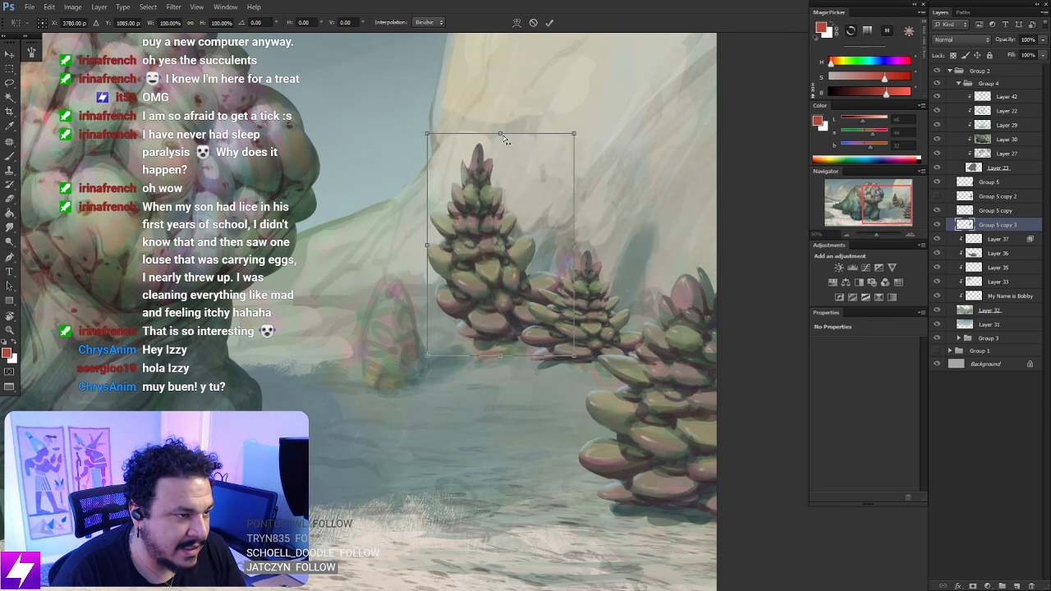
left_click_drag(503, 136, 508, 137)
key("Return")
left_click_drag(570, 338, 598, 318)
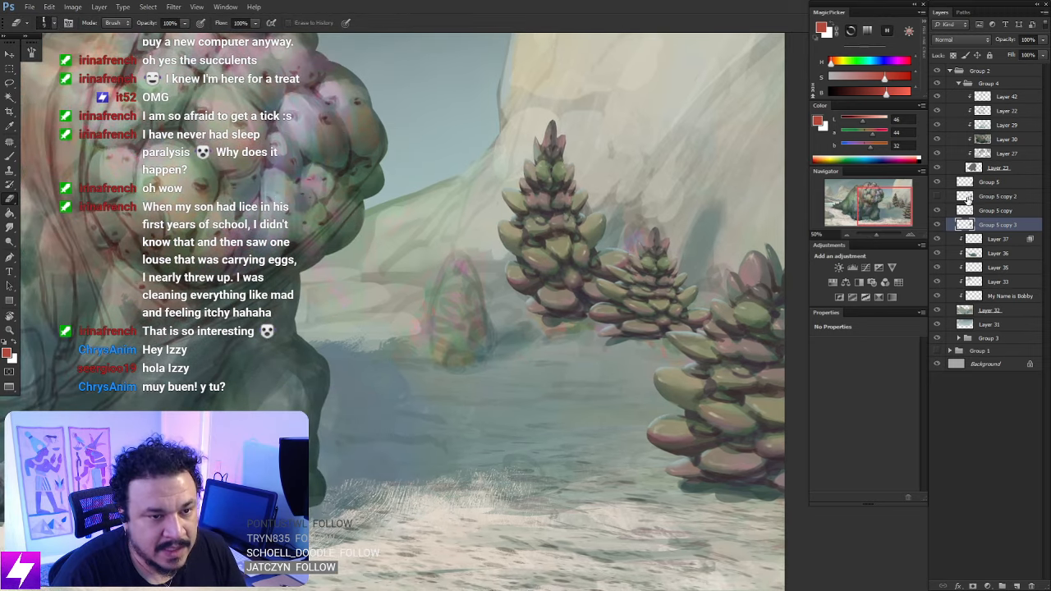
Duplicate the hidden full-size succulent beneath Group 5 copy, show the duplicate and move it between the tall succulent and the creature
left_click_drag(969, 199, 974, 213)
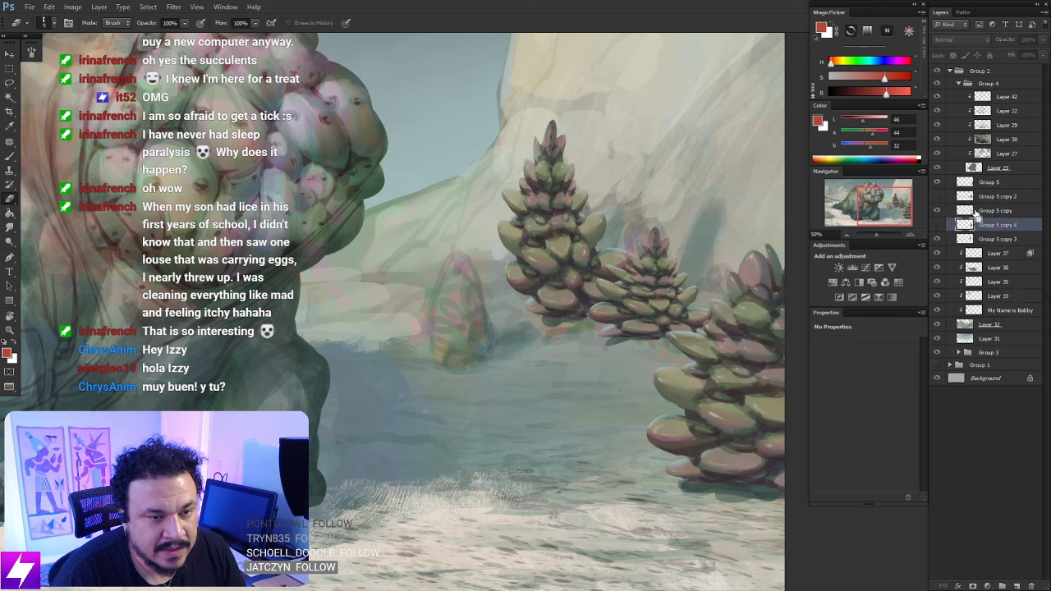
left_click(940, 225)
left_click_drag(654, 254, 522, 244)
Scale the new duplicate down to a small succulent near the creature, then stretch its height to about 143%
key("ctrl+t")
left_click_drag(498, 164, 498, 208)
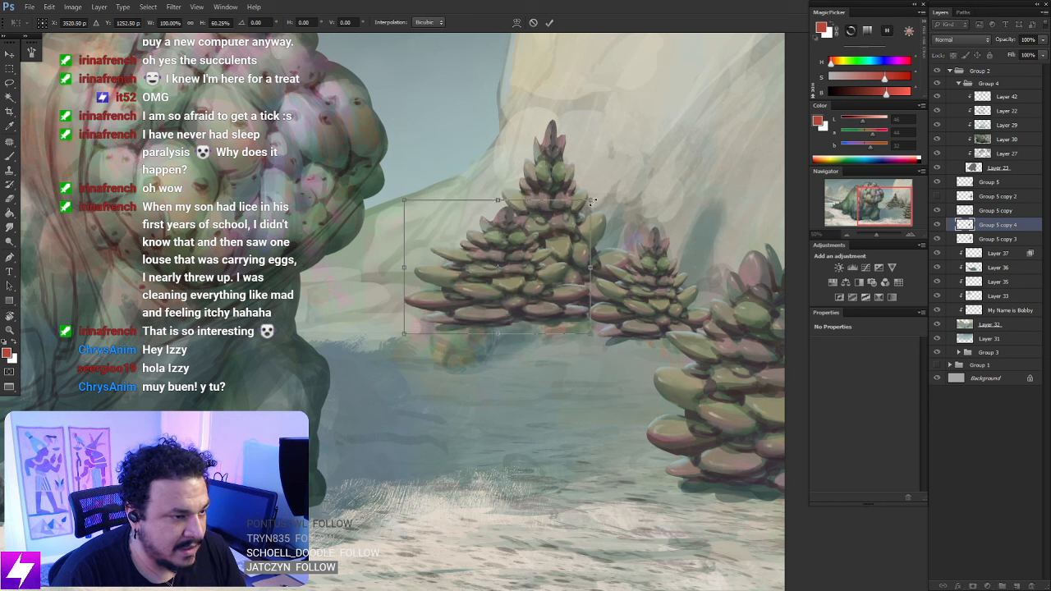
left_click_drag(592, 201, 520, 315)
key("Return")
key("b")
key("ctrl+t")
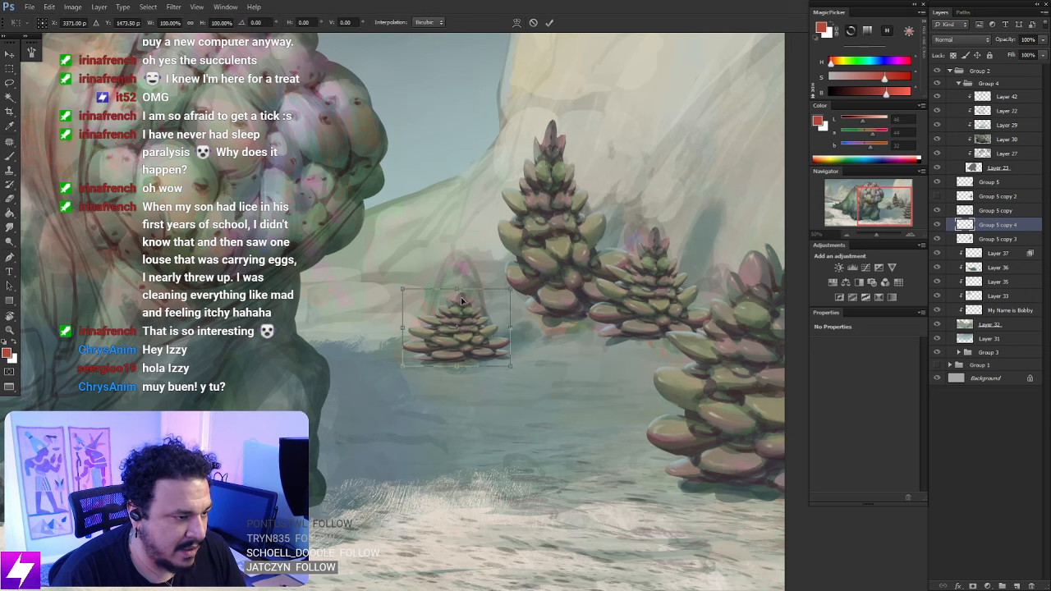
left_click_drag(462, 300, 459, 278)
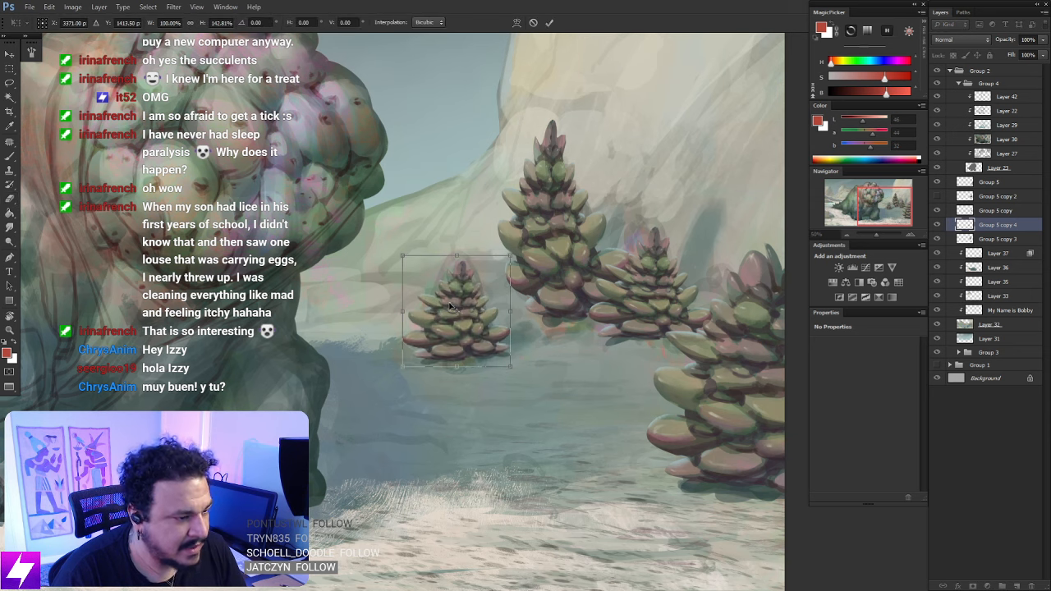
key("Return")
Warp the small succulent near the creature into a broader, squatter shape with its leaves spread outwards at both sides
left_click_drag(490, 337, 540, 321)
key("ctrl+t")
right_click(536, 299)
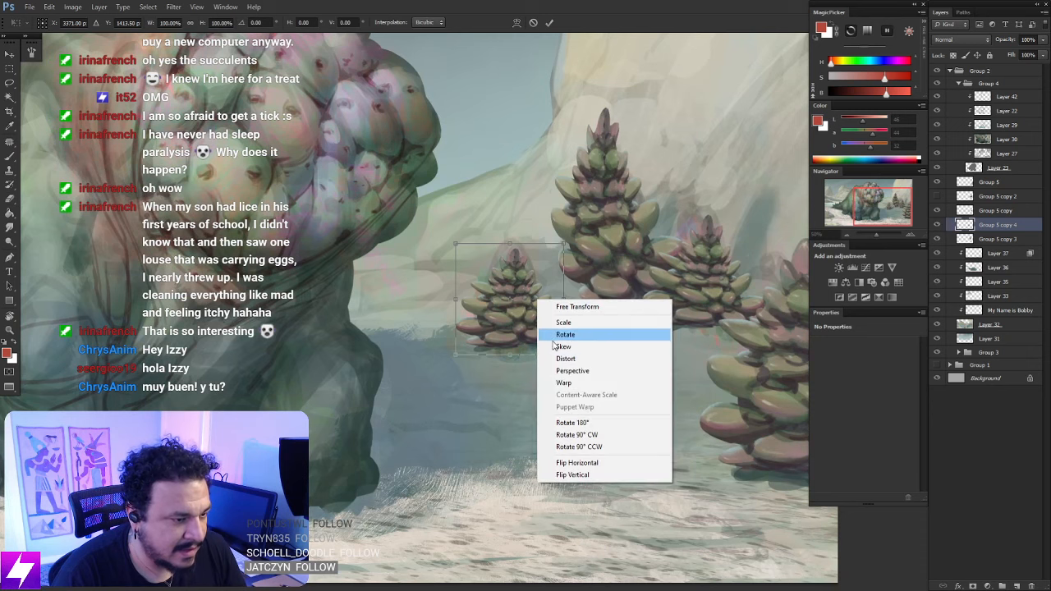
left_click(565, 383)
left_click_drag(466, 298, 541, 285)
left_click_drag(564, 354, 577, 352)
left_click_drag(551, 299, 568, 308)
left_click_drag(543, 350, 470, 344)
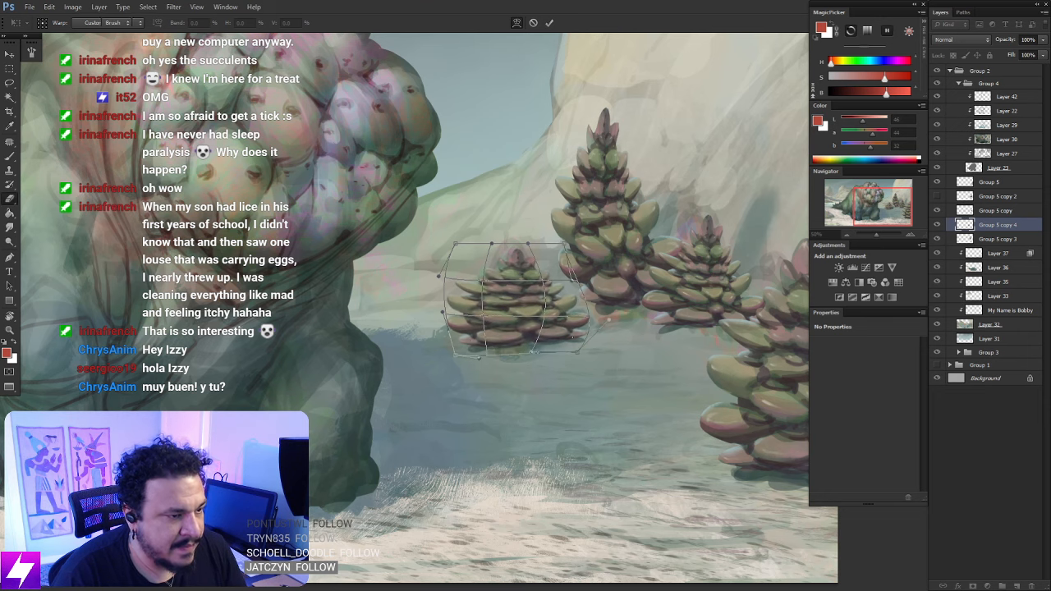
key("Return")
Flip the canvas horizontally and examine the succulent cluster in the whole composition
key("ctrl+minus")
key("ctrl+minus")
mouse_move(659, 375)
left_mouse_down()
mouse_move(528, 331)
mouse_move(426, 351)
left_mouse_up()
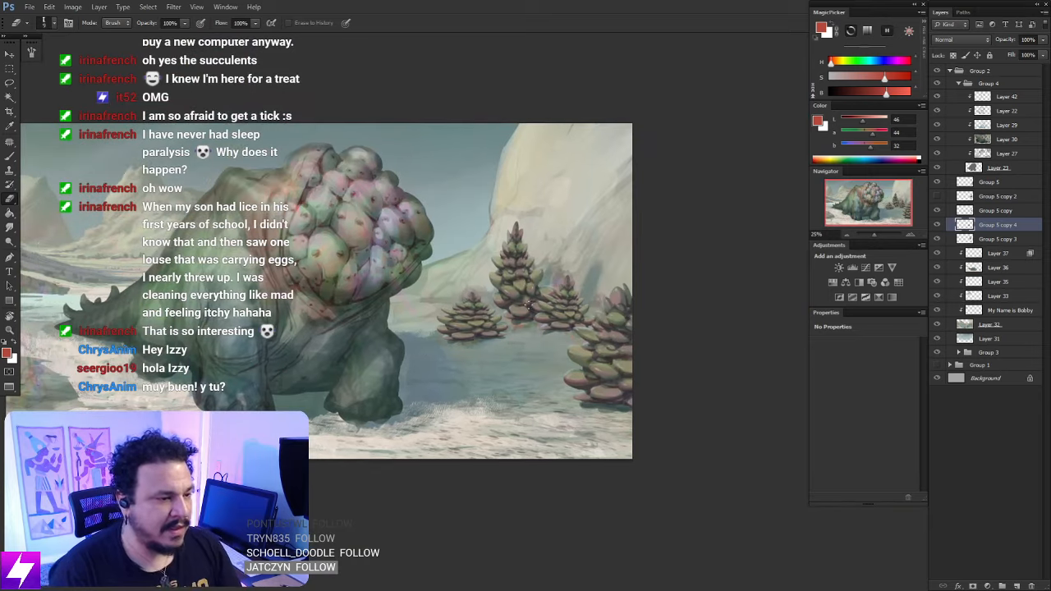
key("ctrl+shift+h")
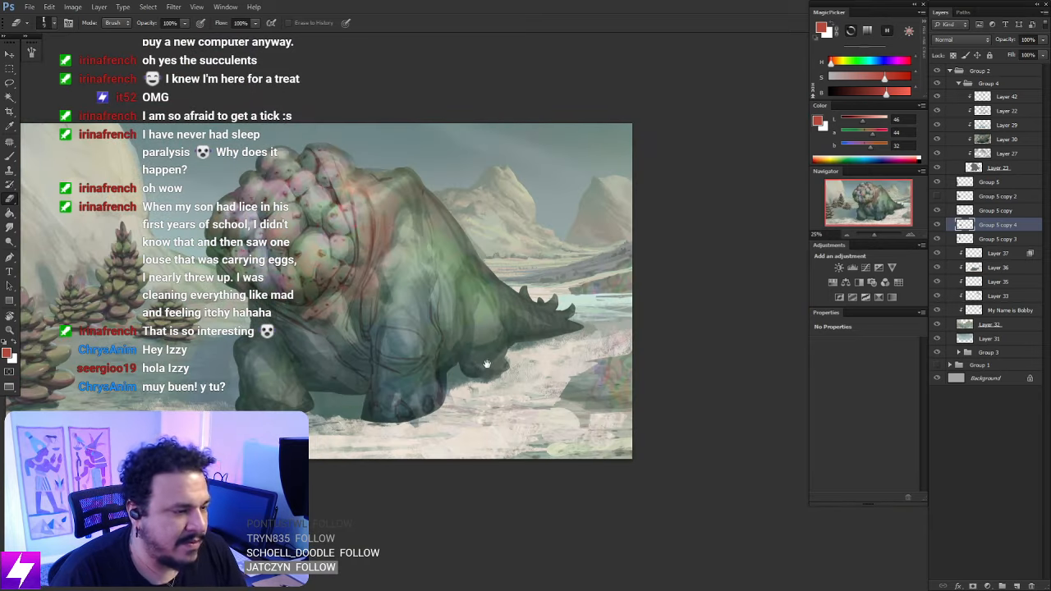
left_click_drag(366, 388, 579, 346)
mouse_move(491, 338)
left_mouse_down()
mouse_move(515, 338)
mouse_move(521, 320)
mouse_move(519, 336)
left_mouse_up()
key("ctrl+plus")
key("ctrl+shift+h")
key("ctrl+shift+h")
left_click_drag(440, 362, 503, 355)
left_click_drag(465, 384, 452, 376)
left_click_drag(470, 411, 481, 386)
mouse_move(476, 348)
left_mouse_down()
mouse_move(509, 364)
mouse_move(488, 381)
mouse_move(493, 389)
mouse_move(491, 363)
mouse_move(504, 380)
left_mouse_up()
key("ctrl+plus")
Lasso the squat succulent nearest the creature and nudge it slightly towards the creature
key("l")
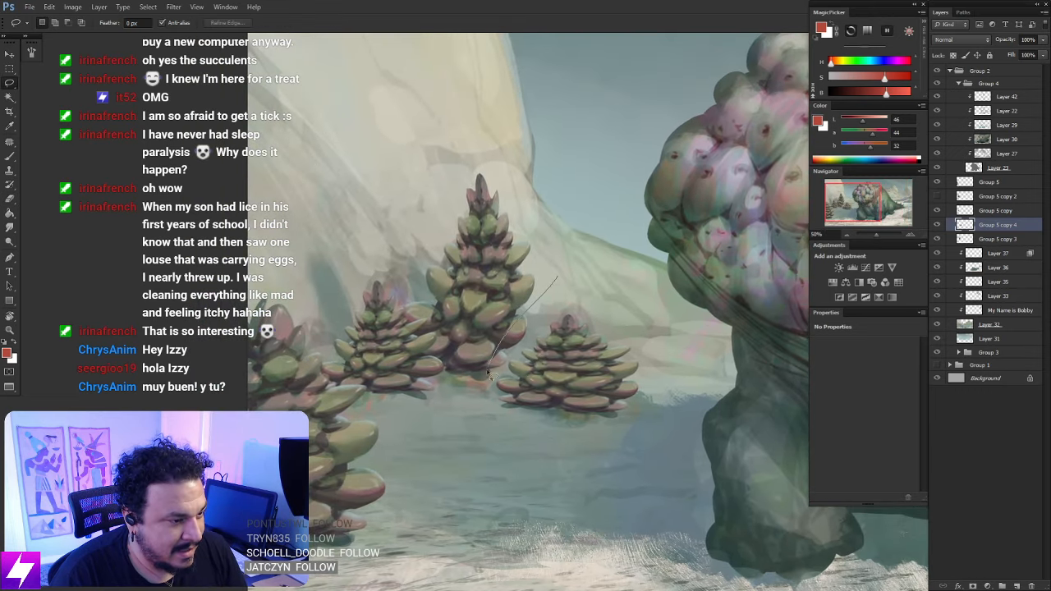
left_click_drag(645, 313, 584, 282)
mouse_move(599, 359)
left_mouse_down()
mouse_move(590, 352)
mouse_move(616, 357)
left_mouse_up()
key("ctrl+d")
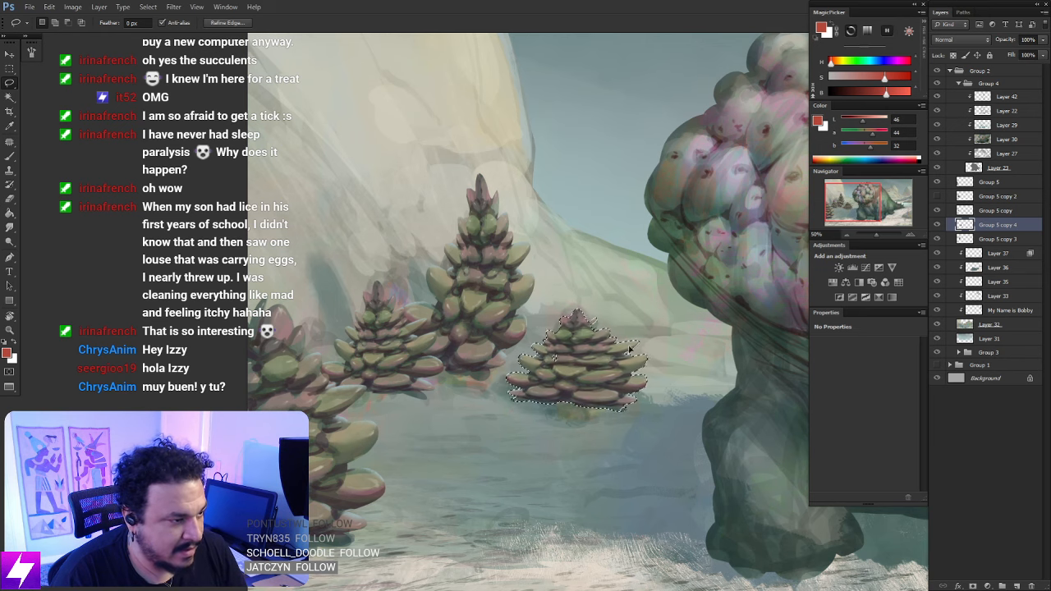
Copy the selected squat succulent to the opposite edge of the painting, beyond the creature's tail, and enlarge it
key("ctrl+minus")
key("ctrl+minus")
key("ctrl+minus")
mouse_move(558, 386)
left_mouse_down()
mouse_move(616, 353)
mouse_move(564, 367)
mouse_move(528, 353)
mouse_move(545, 350)
left_mouse_up()
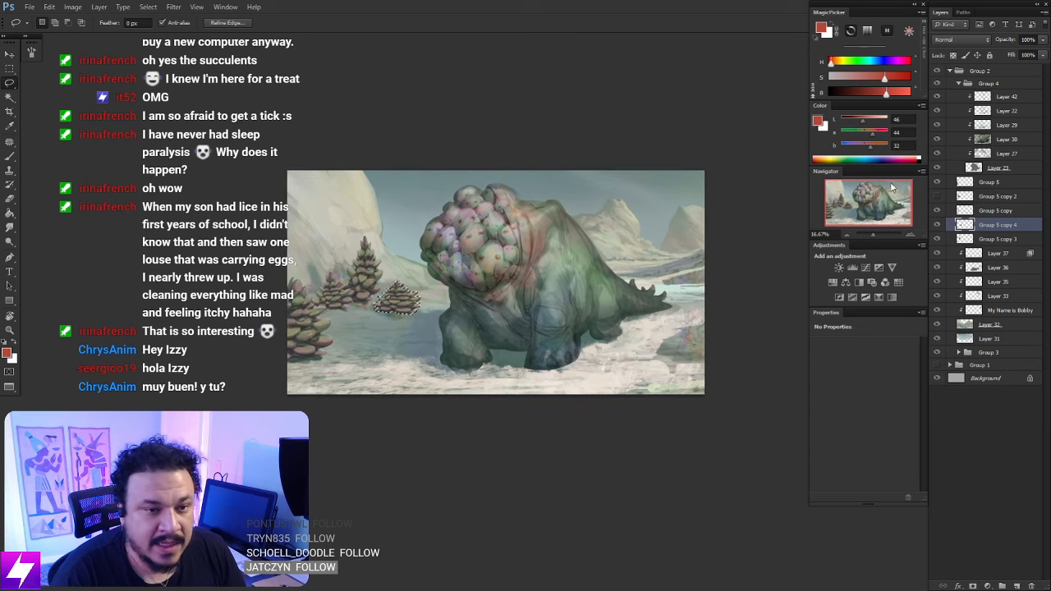
mouse_move(396, 299)
left_mouse_down()
mouse_move(686, 345)
mouse_move(688, 316)
mouse_move(717, 310)
mouse_move(714, 327)
mouse_move(743, 328)
mouse_move(723, 329)
mouse_move(768, 297)
left_mouse_up()
key("ctrl+t")
key("Return")
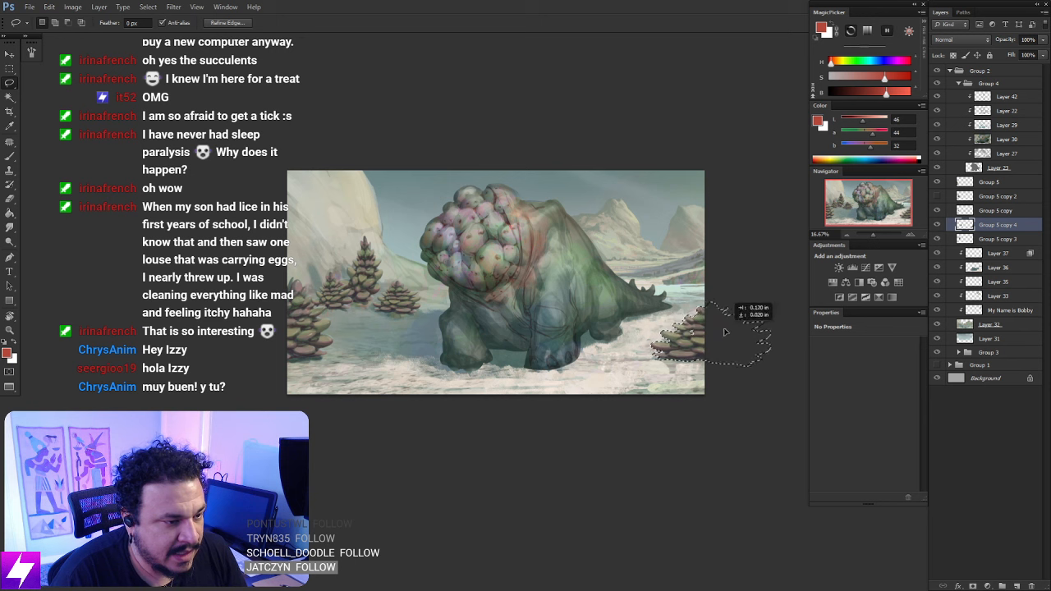
Warp the enlarged succulent at the painting's edge beyond the tail and clear the selection
key("ctrl+t")
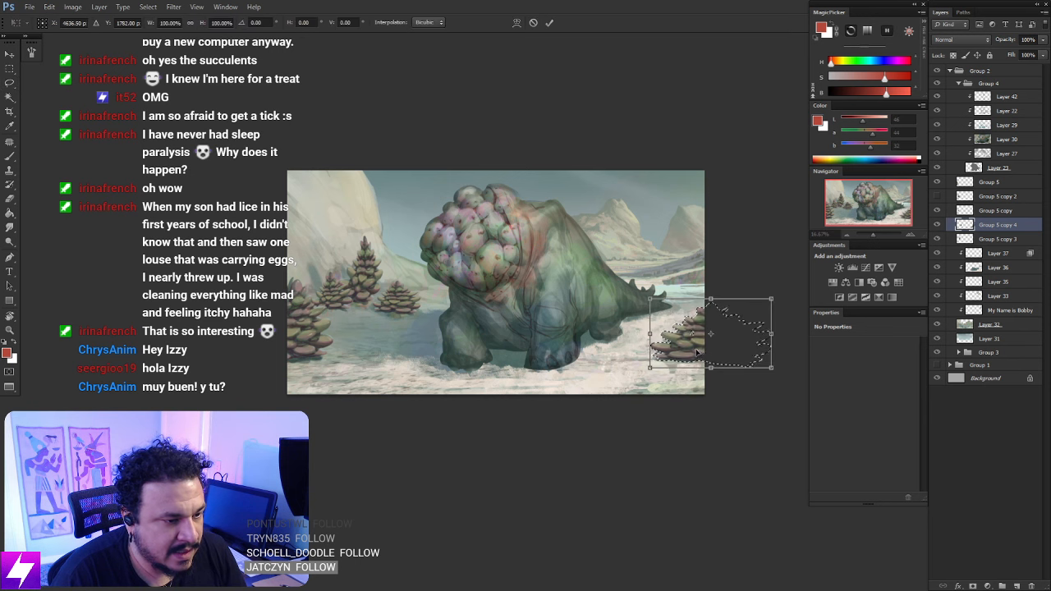
right_click(696, 352)
left_click(741, 433)
left_click_drag(695, 368, 725, 377)
key("Return")
key("ctrl+d")
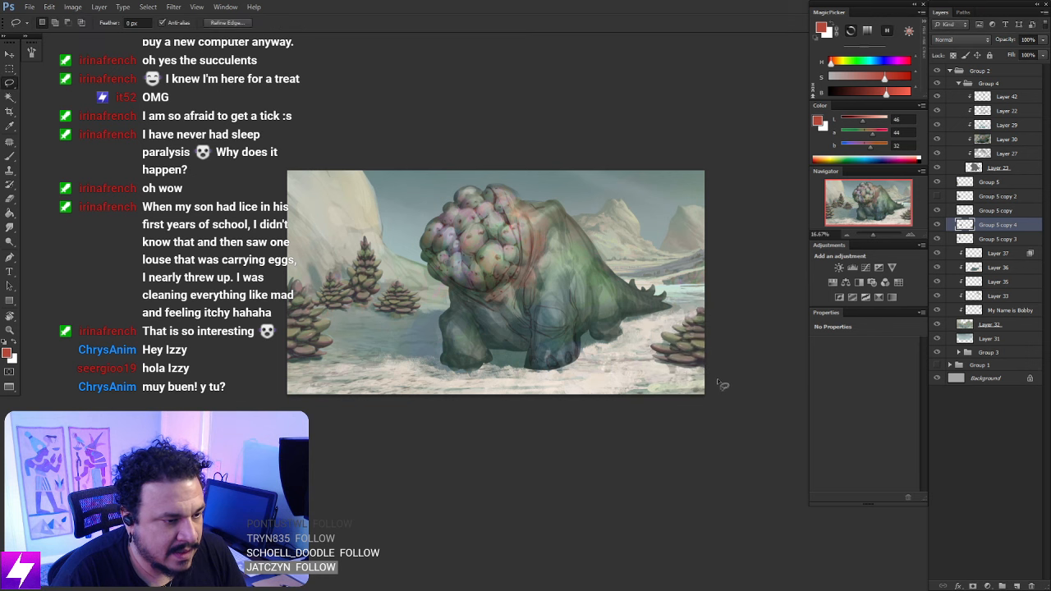
Duplicate the Group 5 copy, Group 5 copy 4 and Group 5 copy 3 layers and merge the duplicates into one layer
key("ctrl+minus")
left_click_drag(628, 418, 638, 374)
mouse_move(572, 357)
left_mouse_down()
mouse_move(608, 361)
mouse_move(612, 400)
left_mouse_up()
key("ctrl+plus")
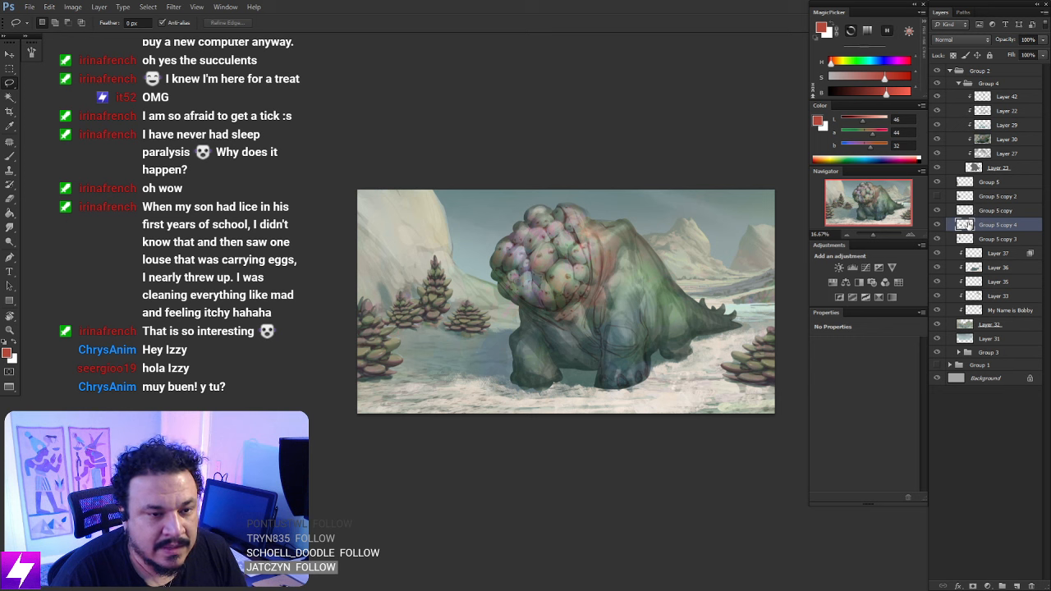
left_click(945, 200)
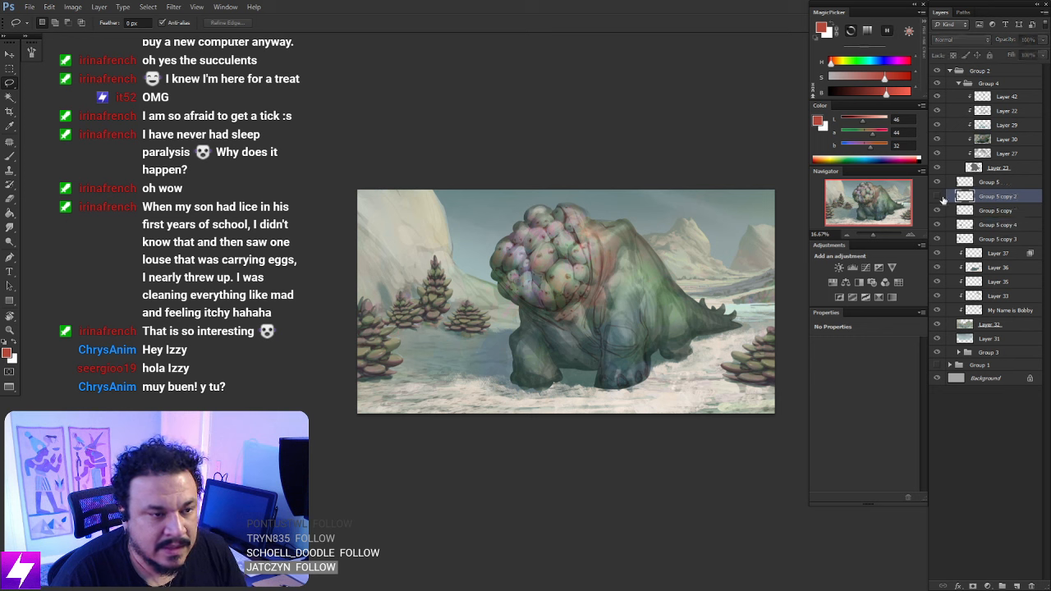
left_click(973, 211)
left_click(969, 238, "shift")
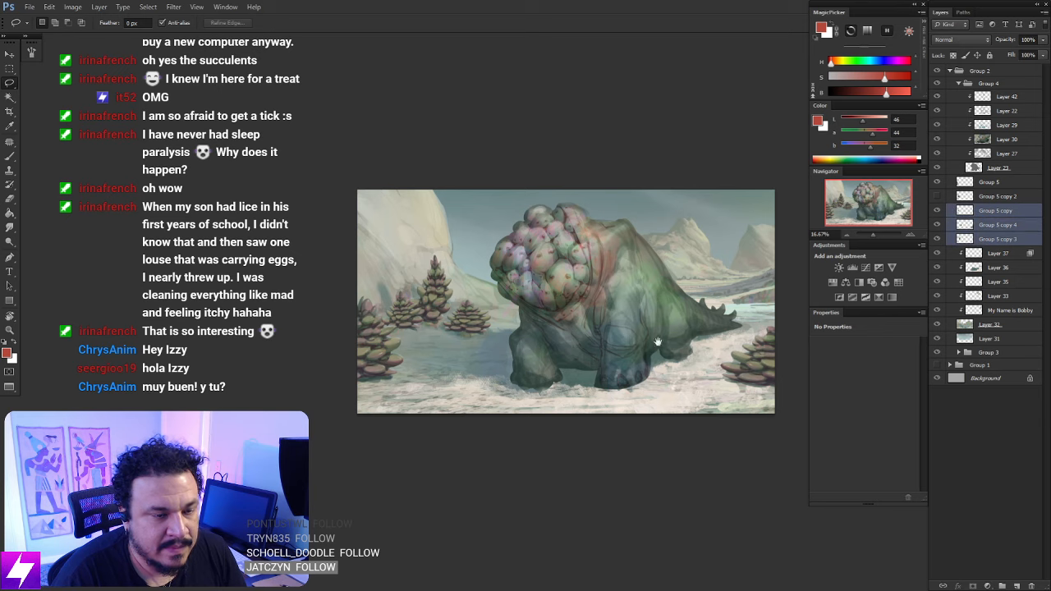
left_click_drag(662, 341, 603, 322)
left_click_drag(632, 283, 633, 247)
key("ctrl+e")
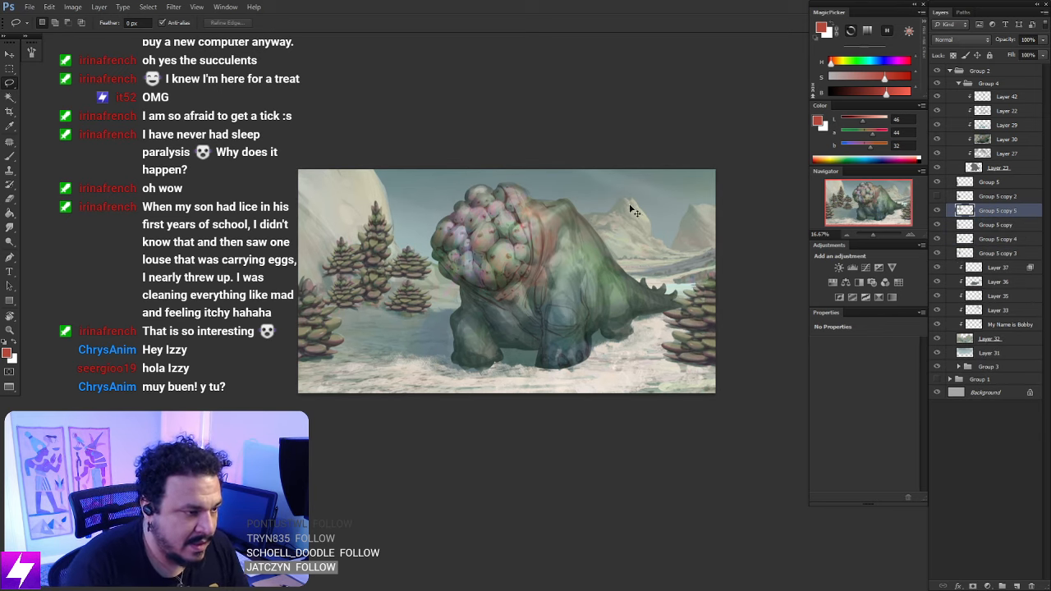
Scale the merged succulent cluster down in the foreground and remove its cut-off succulent beneath the creature
key("ctrl+t")
left_click_drag(713, 200, 613, 270)
key("Return")
left_click_drag(569, 305, 500, 372)
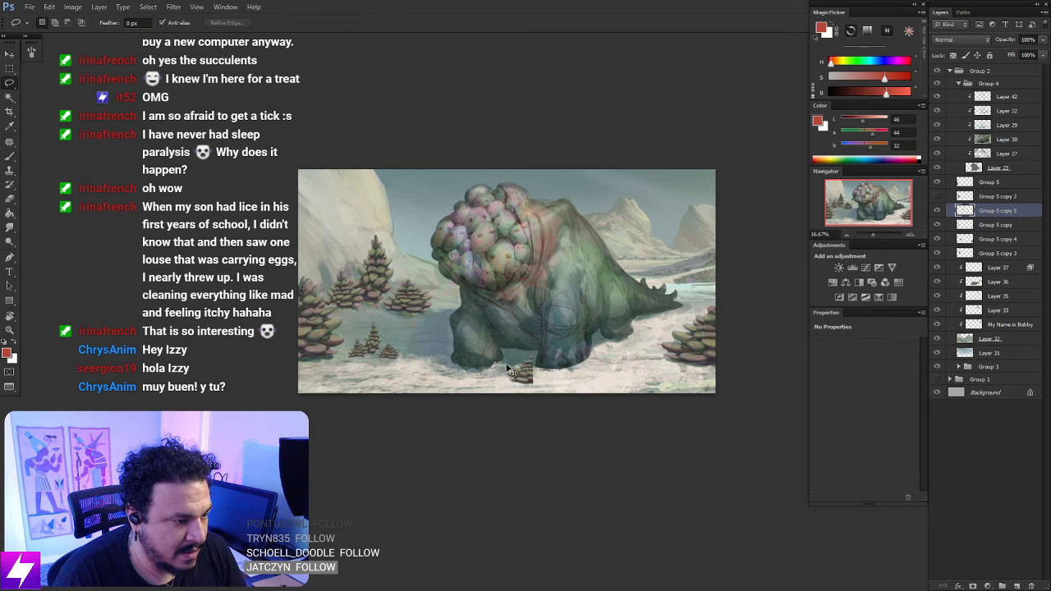
left_click_drag(507, 410, 504, 373)
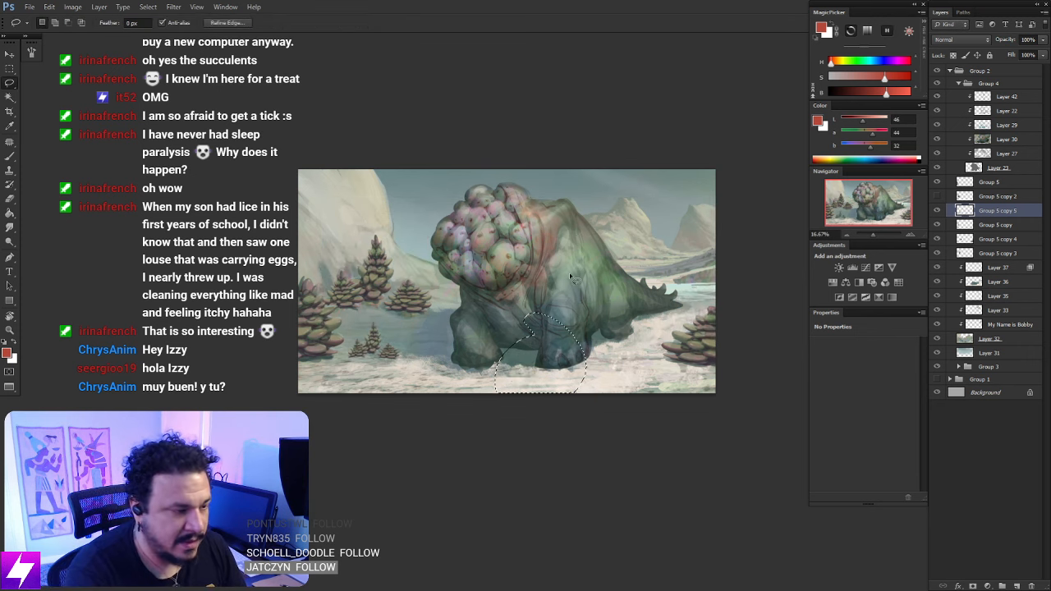
Move the small cluster to the distant snow beyond the creature's tail and scale it to suit that distance
mouse_move(448, 326)
left_mouse_down()
mouse_move(481, 328)
mouse_move(625, 259)
left_mouse_up()
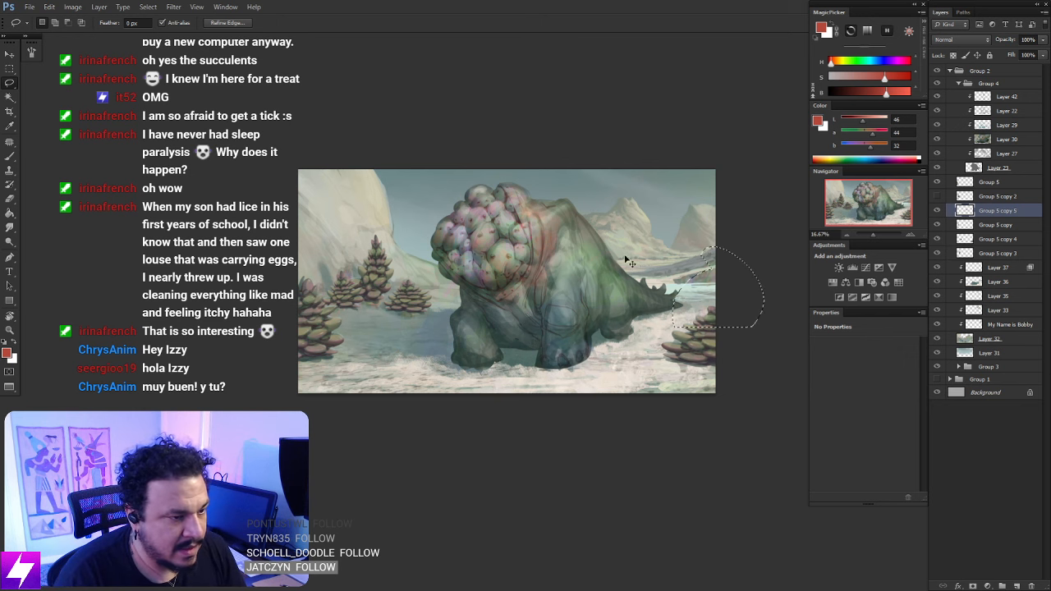
left_click_drag(603, 300, 668, 301)
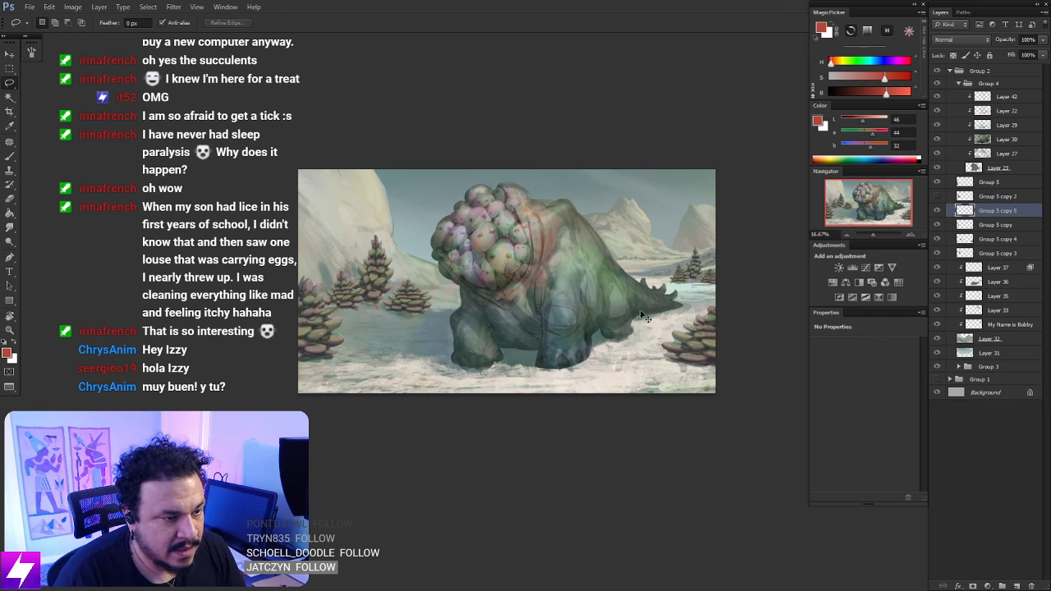
key("ctrl+t")
mouse_move(702, 255)
left_mouse_down()
mouse_move(727, 257)
mouse_move(675, 270)
mouse_move(727, 276)
mouse_move(671, 299)
left_mouse_up()
key("Return")
key("ctrl+plus")
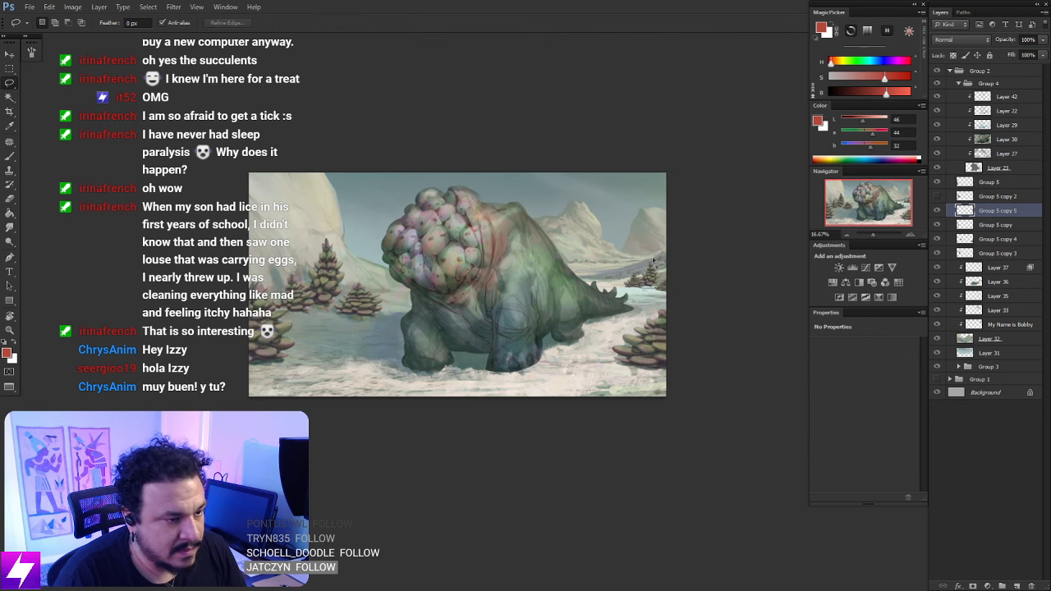
key("ctrl+t")
left_click_drag(679, 238, 682, 234)
key("Return")
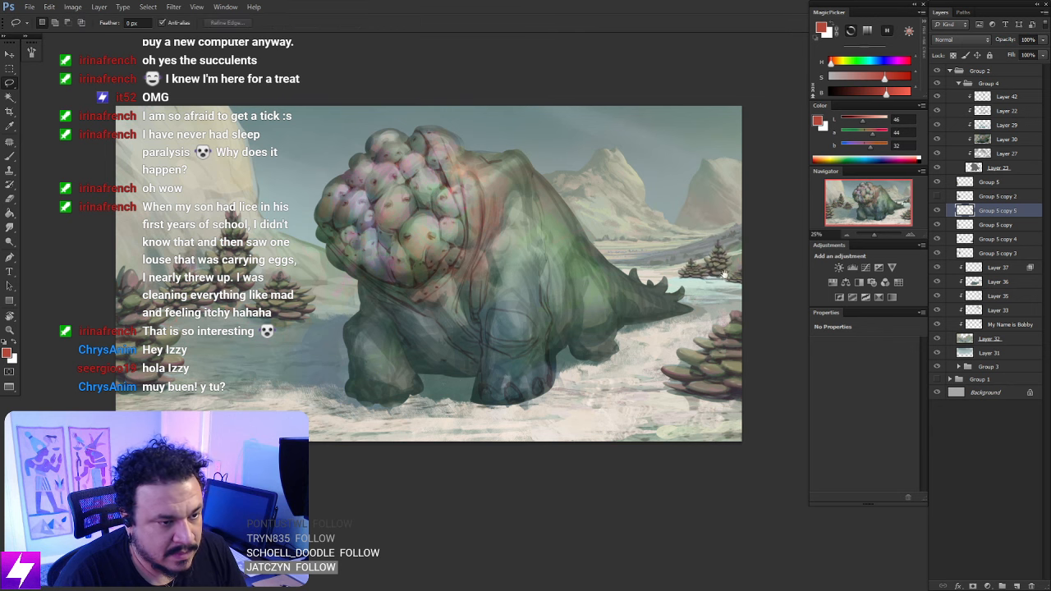
Select the distant succulent cluster and place a scaled-down copy against the creature's back, just above the tail
mouse_move(725, 274)
left_mouse_down()
mouse_move(671, 274)
mouse_move(687, 270)
mouse_move(709, 292)
mouse_move(680, 281)
mouse_move(649, 306)
left_mouse_up()
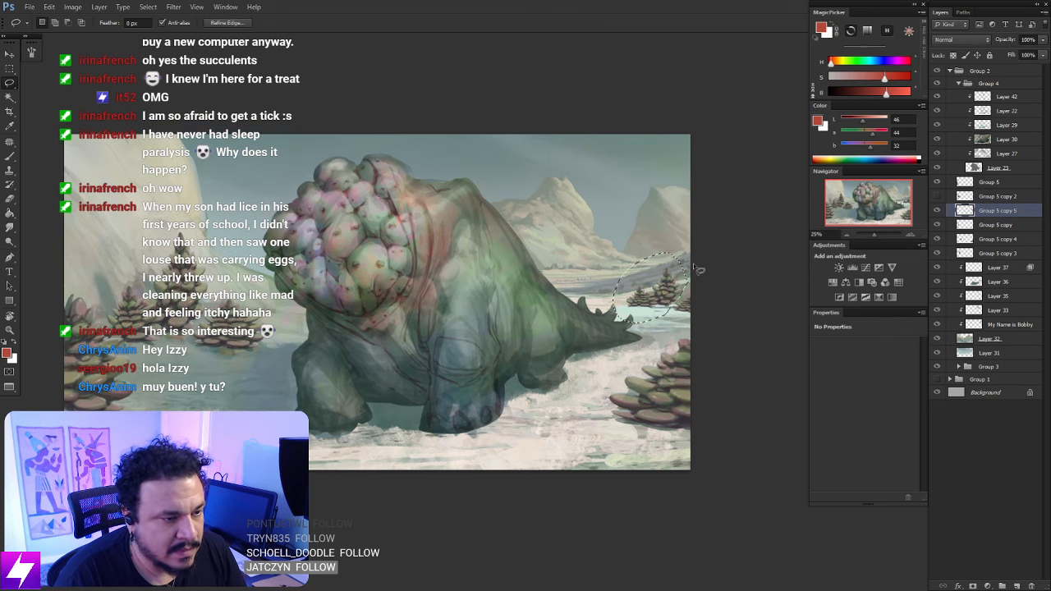
mouse_move(671, 304)
left_mouse_down()
mouse_move(657, 257)
mouse_move(617, 276)
mouse_move(668, 306)
mouse_move(642, 314)
left_mouse_up()
key("ctrl+plus")
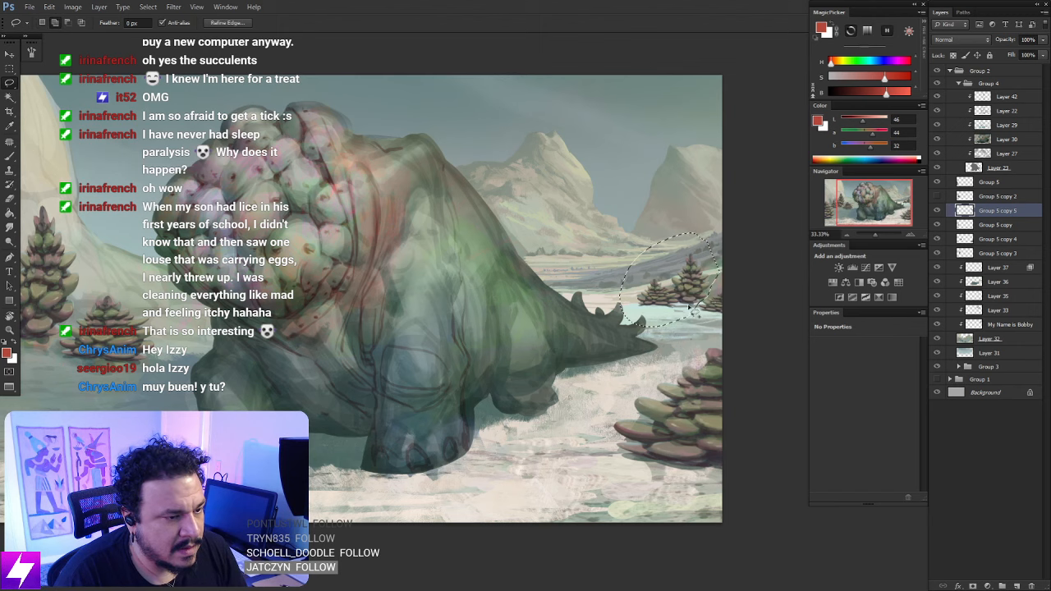
mouse_move(672, 280)
left_mouse_down()
mouse_move(659, 275)
mouse_move(675, 301)
left_mouse_up()
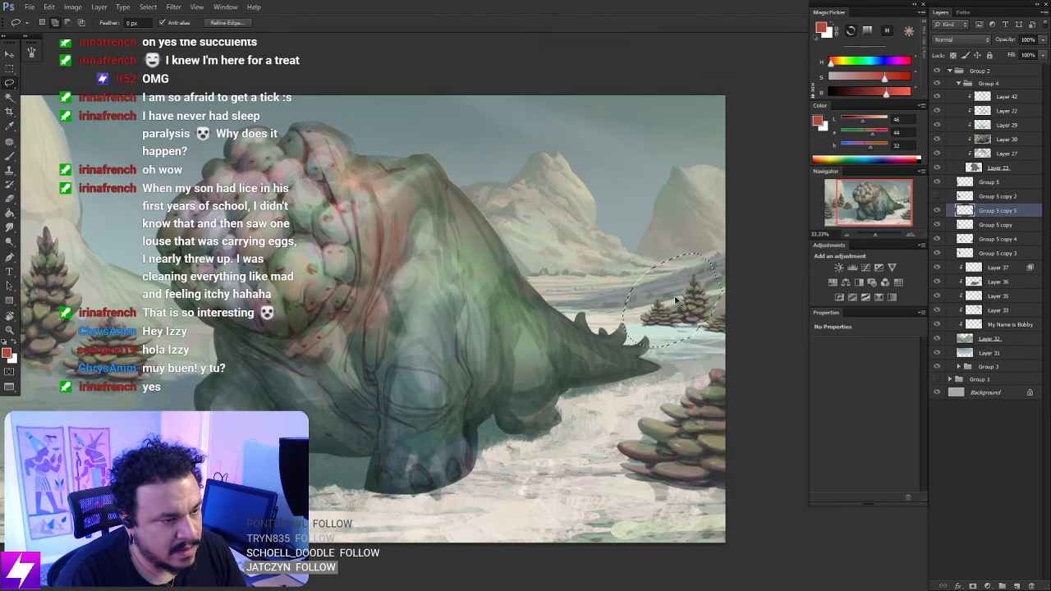
left_click_drag(703, 336, 667, 320)
left_click_drag(597, 326, 681, 294)
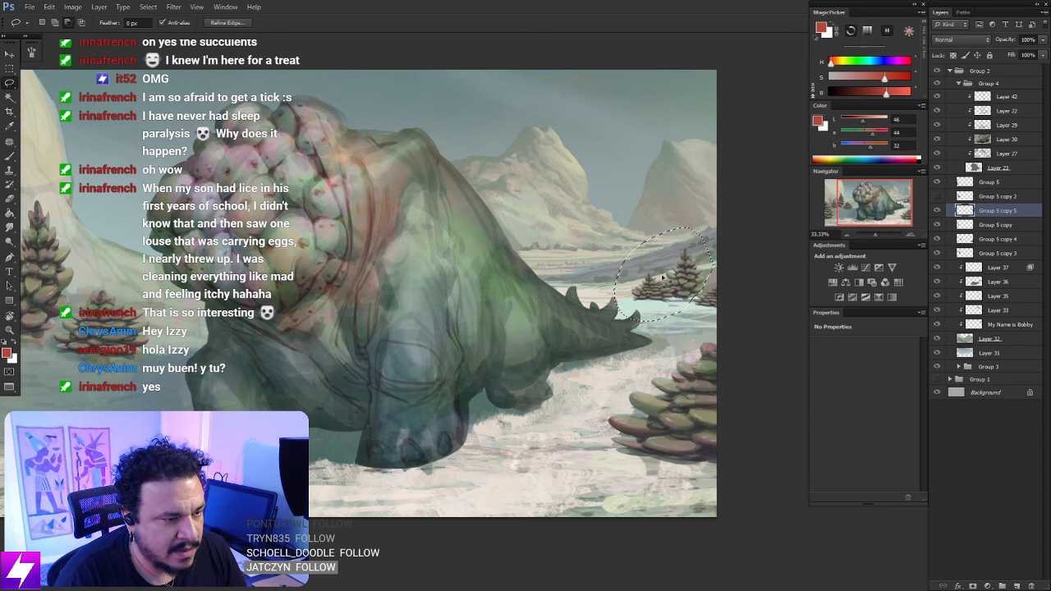
mouse_move(674, 298)
left_mouse_down()
mouse_move(672, 317)
mouse_move(592, 294)
mouse_move(661, 261)
mouse_move(685, 278)
mouse_move(540, 277)
mouse_move(572, 277)
mouse_move(578, 260)
left_mouse_up()
key("ctrl+t")
key("Return")
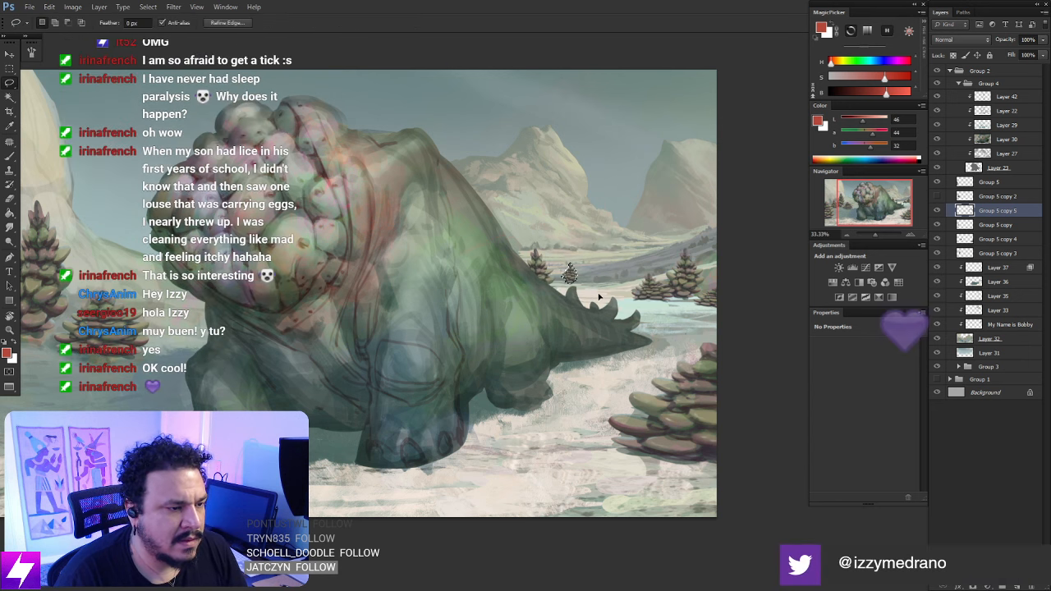
Move the small succulent copy onto the distant snow above the creature's tail and adjust its height
left_click_drag(599, 297, 633, 300)
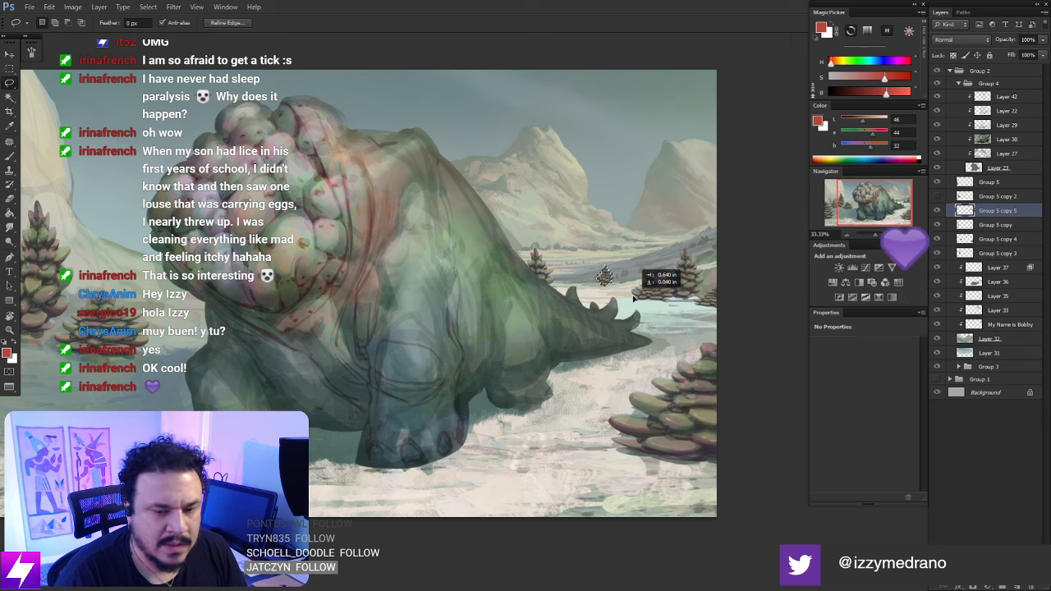
key("ctrl+t")
left_click_drag(606, 267, 606, 263)
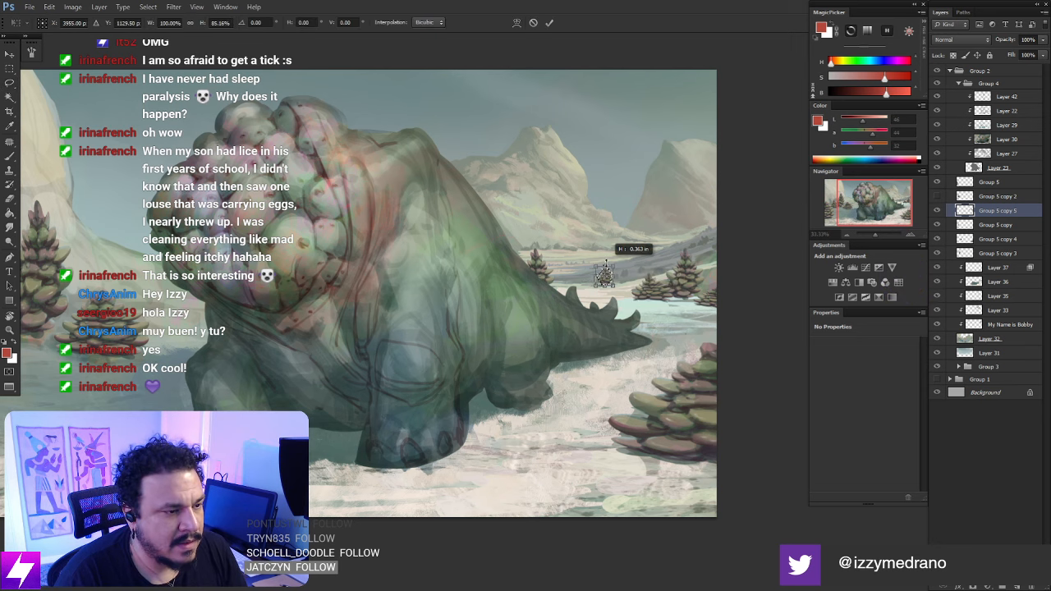
key("Return")
Move the succulent at the creature's back to the midground gap before its head, reorder its layer below Group 5 copy 3, and scale it
left_click_drag(534, 199, 532, 204)
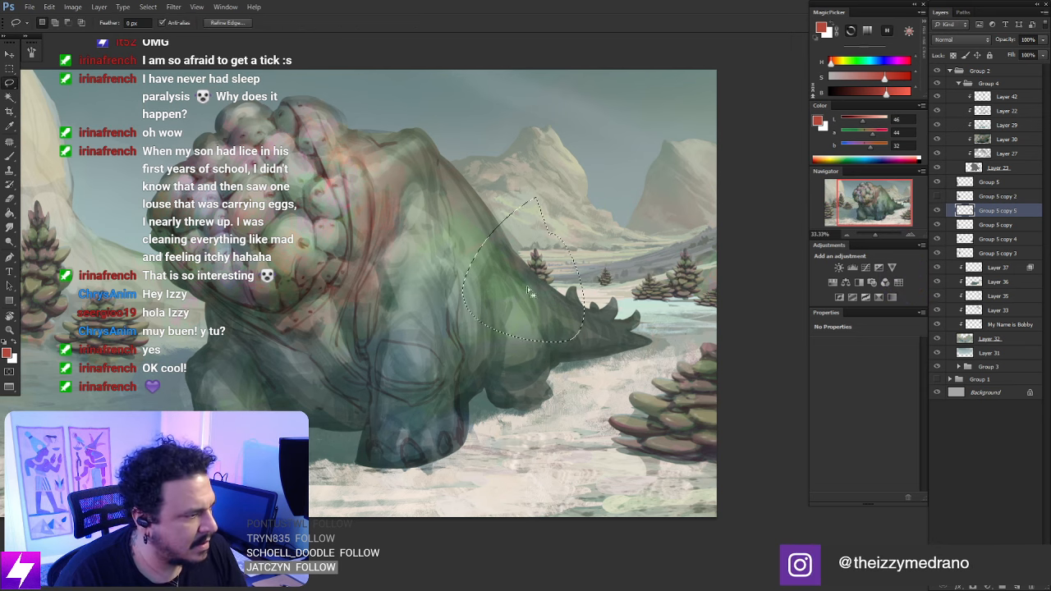
left_click_drag(529, 292, 467, 233)
left_click_drag(963, 211, 963, 258)
left_click_drag(424, 229, 530, 291)
left_click_drag(469, 278, 444, 276)
key("ctrl+t")
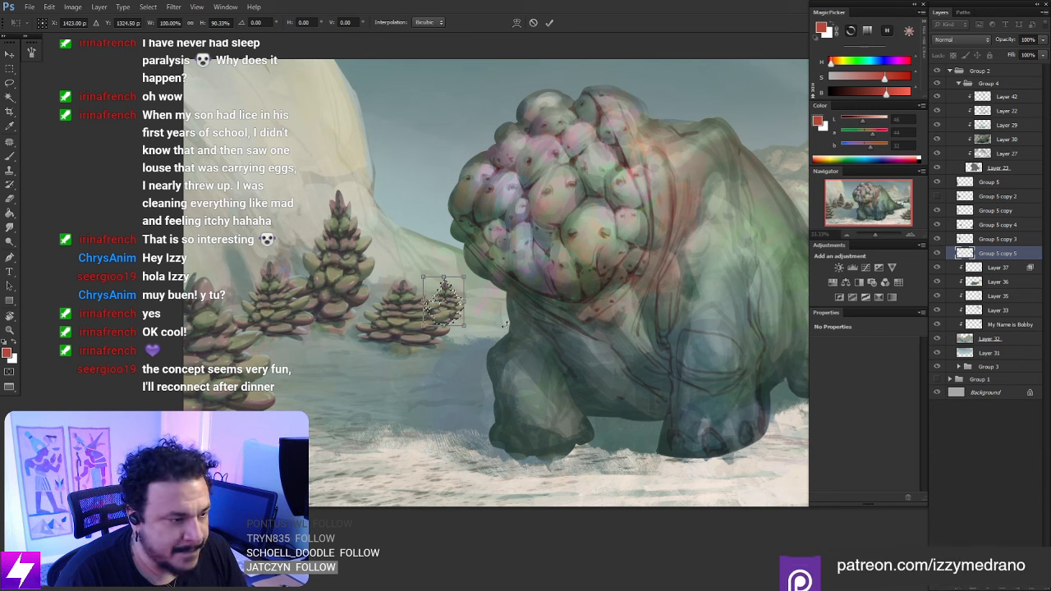
mouse_move(465, 301)
left_mouse_down()
mouse_move(479, 301)
mouse_move(478, 328)
mouse_move(486, 323)
left_mouse_up()
key("Return")
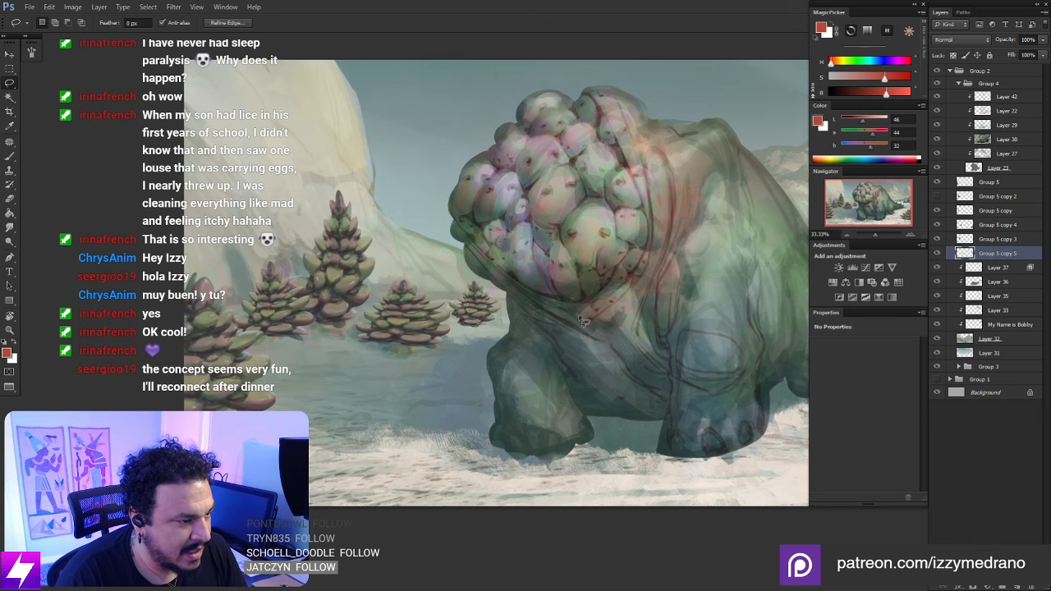
Flip the canvas horizontally and review the whole composition with its succulent clusters
key("ctrl+minus")
key("ctrl+minus")
key("ctrl+minus")
left_click_drag(570, 357, 541, 354)
key("ctrl+minus")
key("ctrl+shift+h")
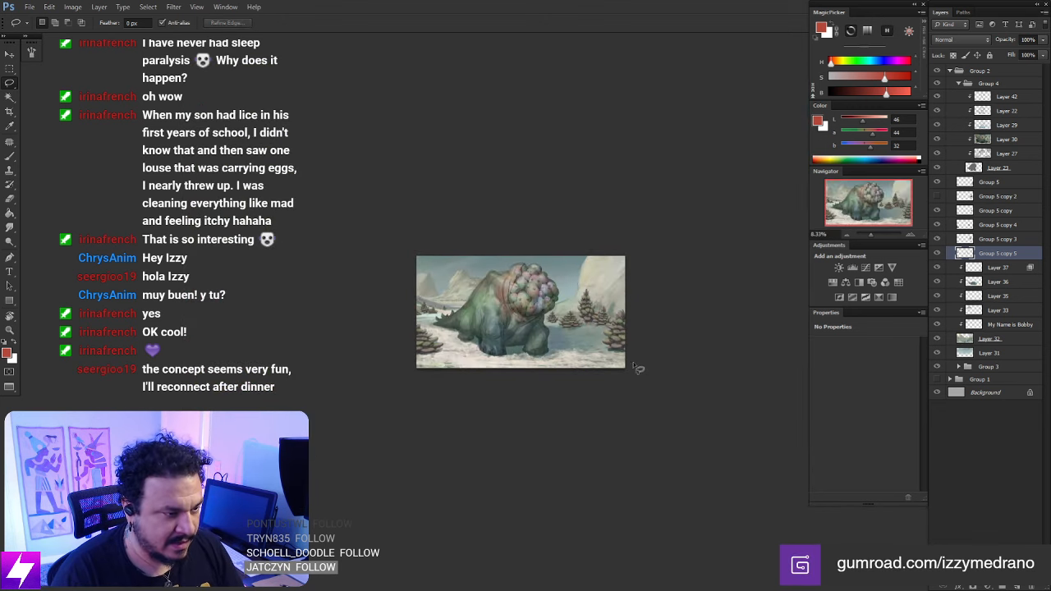
left_click_drag(530, 386, 560, 385)
key("ctrl+plus")
key("ctrl+plus")
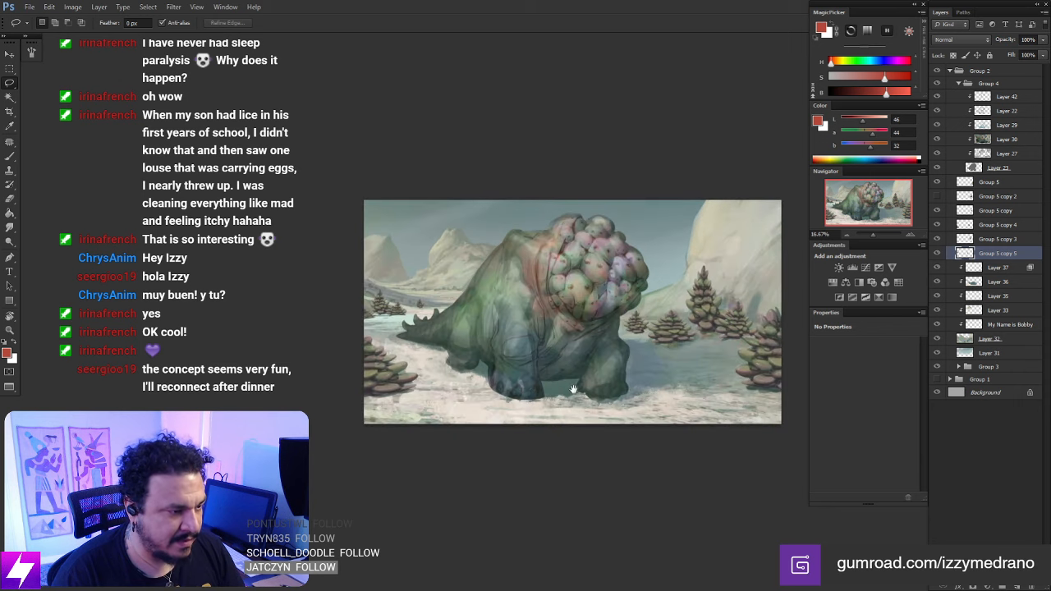
left_click_drag(593, 352, 582, 360)
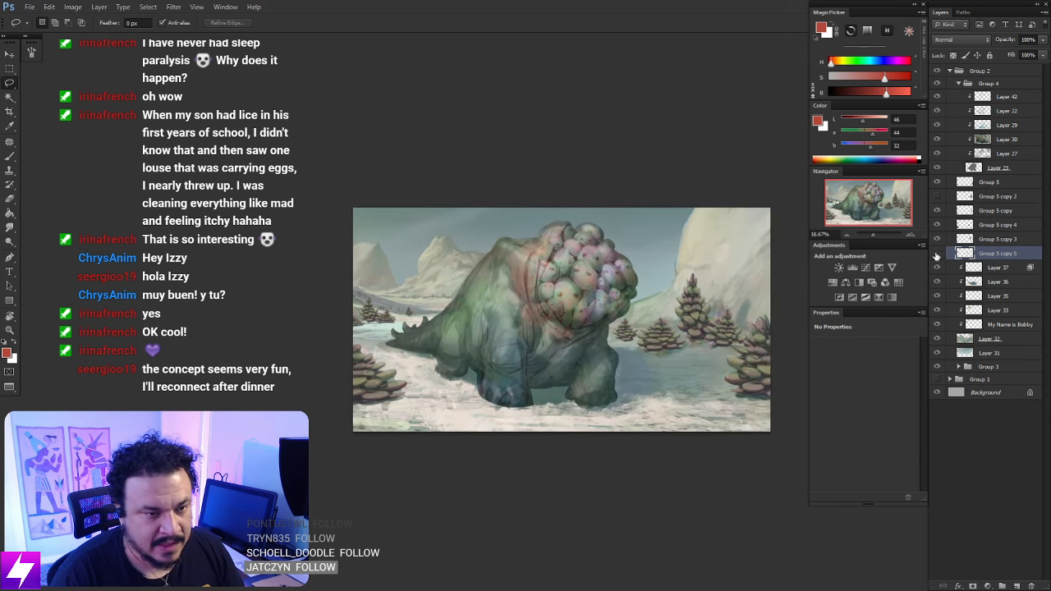
key("ctrl+plus")
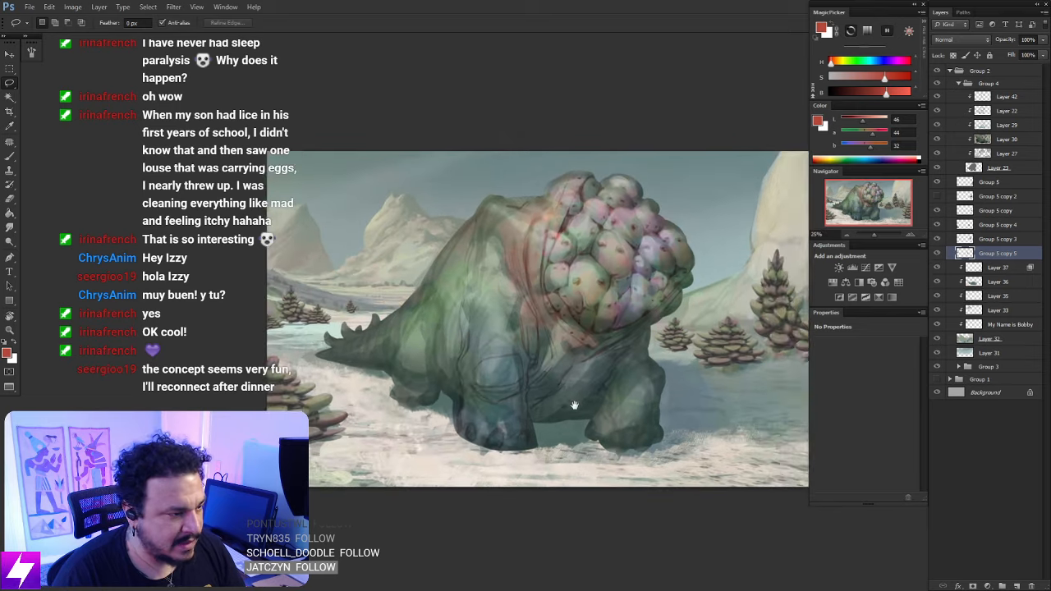
left_click_drag(573, 404, 610, 407)
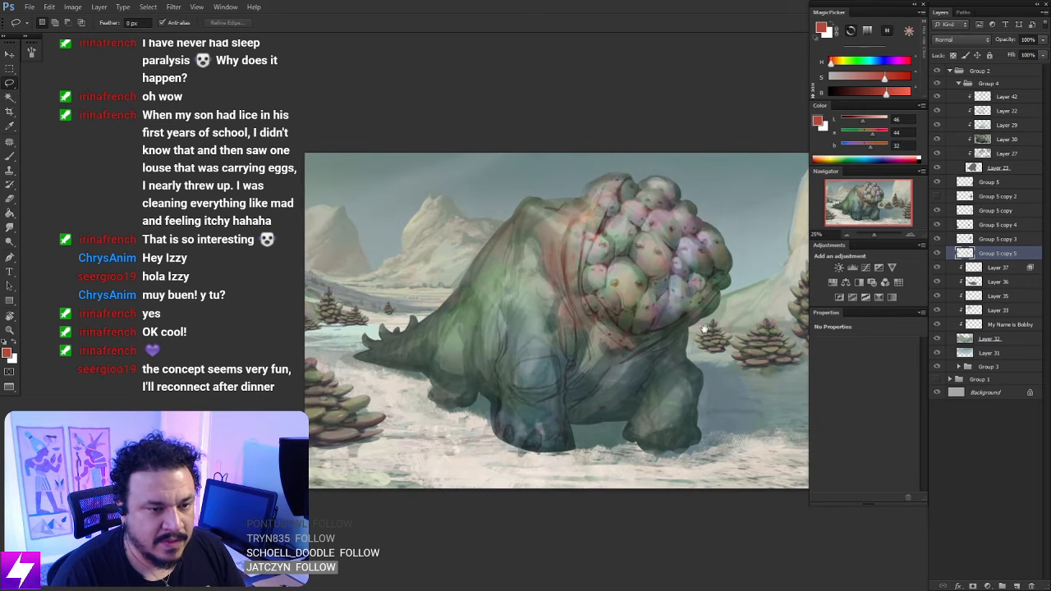
Add a Levels adjustment clipped to Group 5 copy 5, with midtones at 1.32 and the black output level at 22
left_click_drag(705, 329, 693, 331)
key("ctrl+alt+shift+n")
key("ctrl+e")
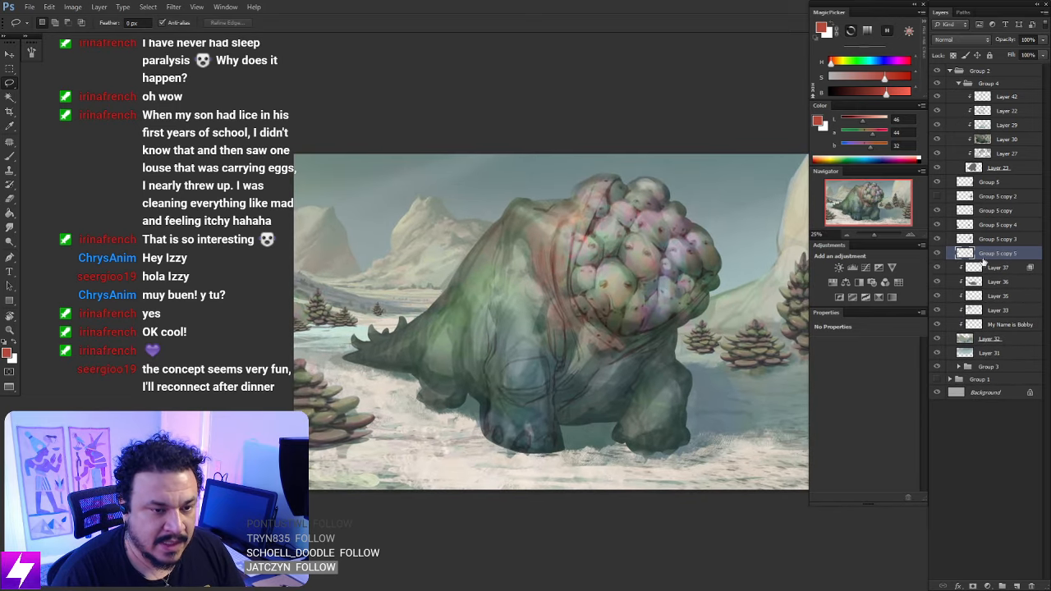
left_click(977, 577)
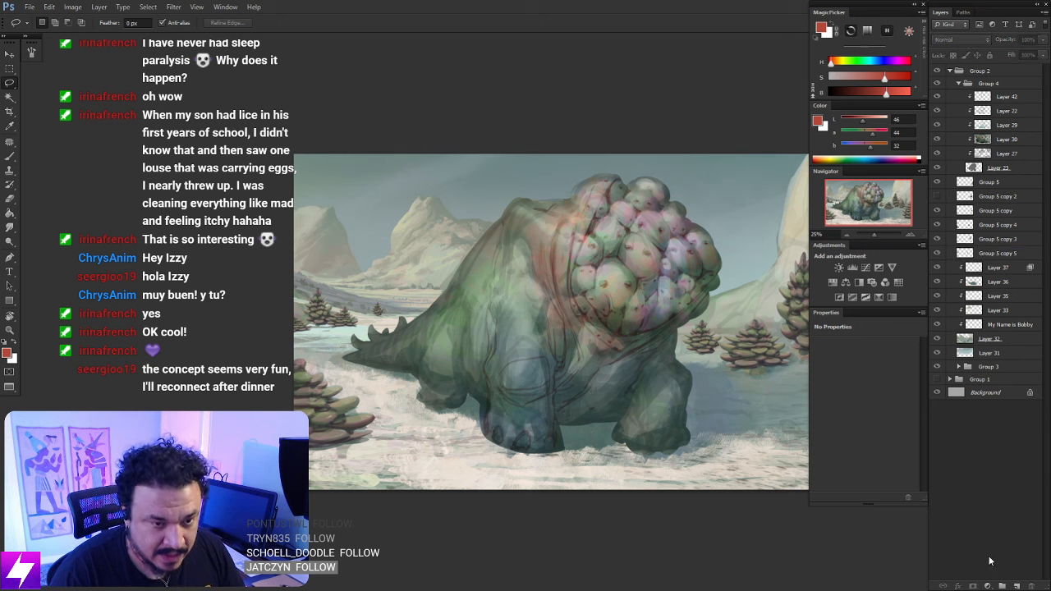
left_click(992, 256)
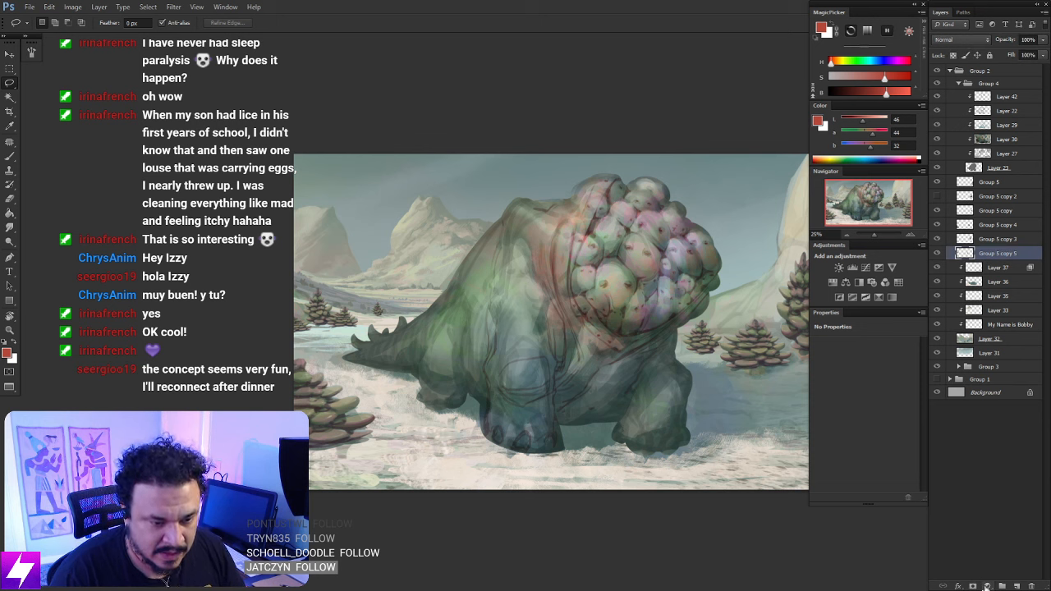
left_click(986, 586)
left_click(988, 402)
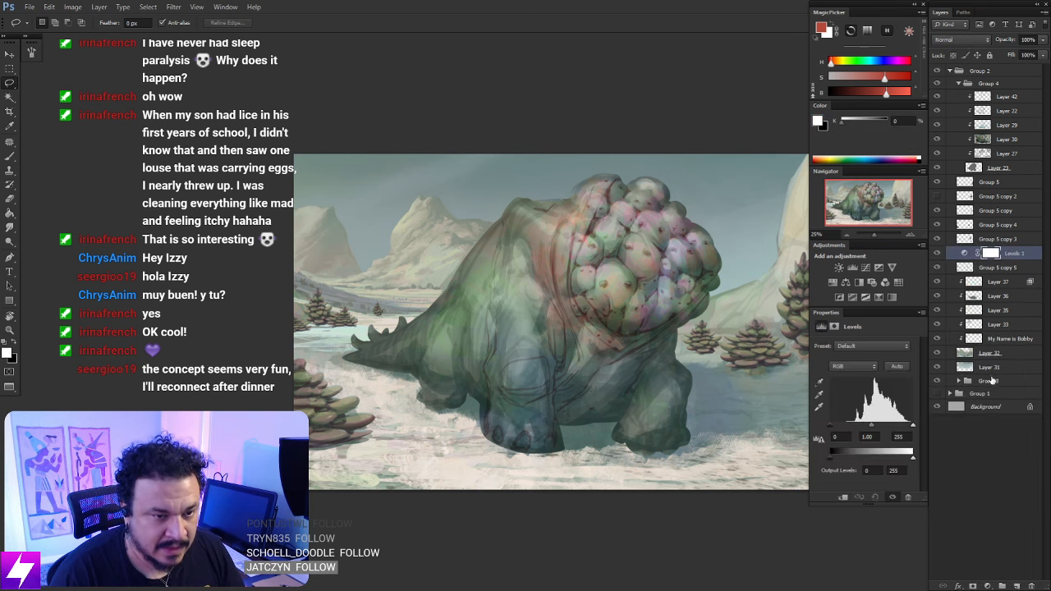
left_click(959, 260, "alt")
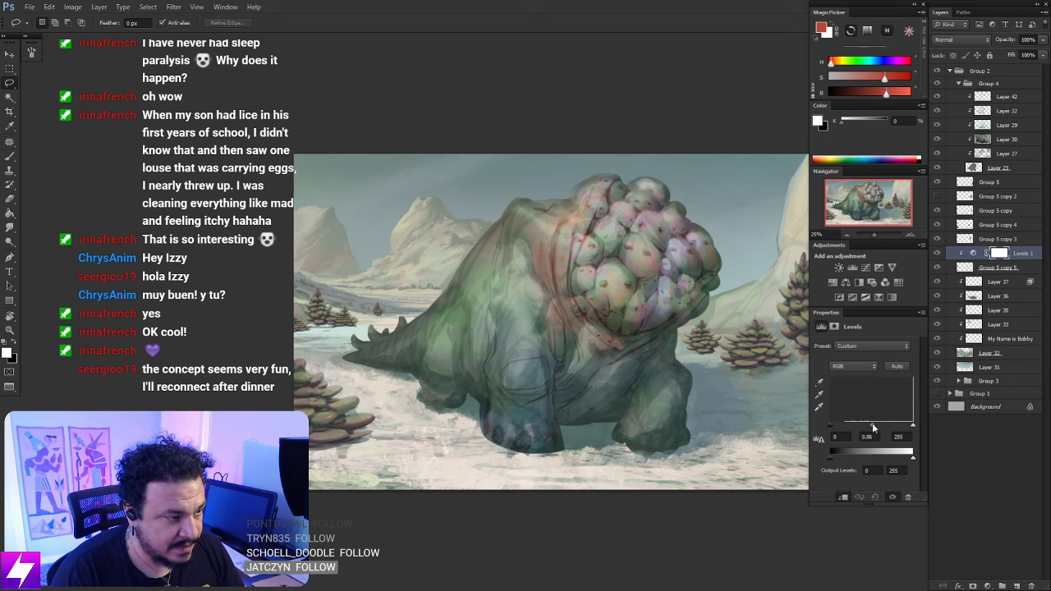
left_click_drag(873, 428, 867, 426)
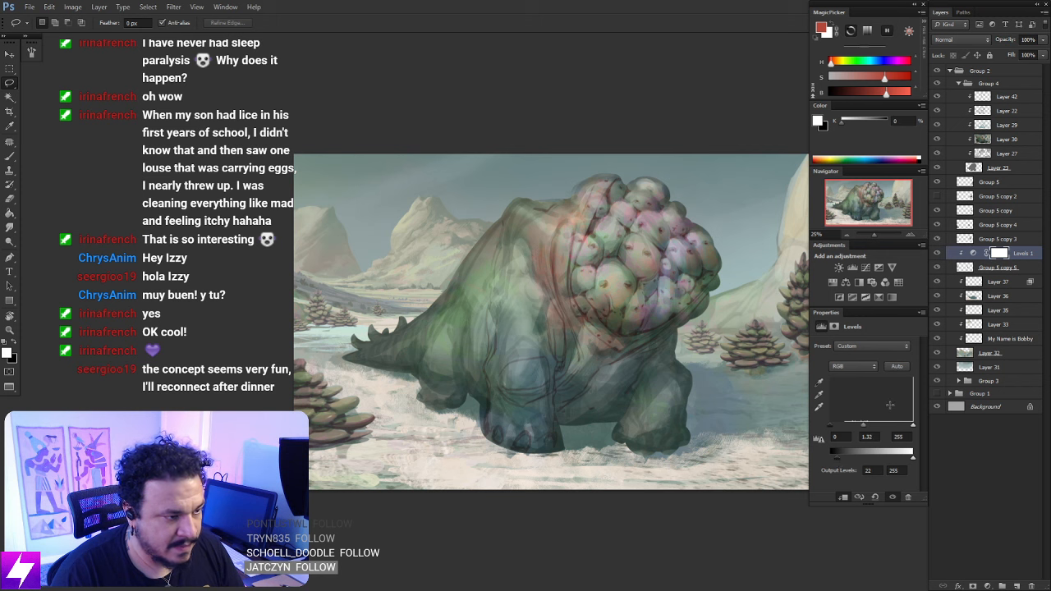
Mask the Levels adjustment out of a freehand area around the midground succulent beside the creature's head
left_click(998, 255)
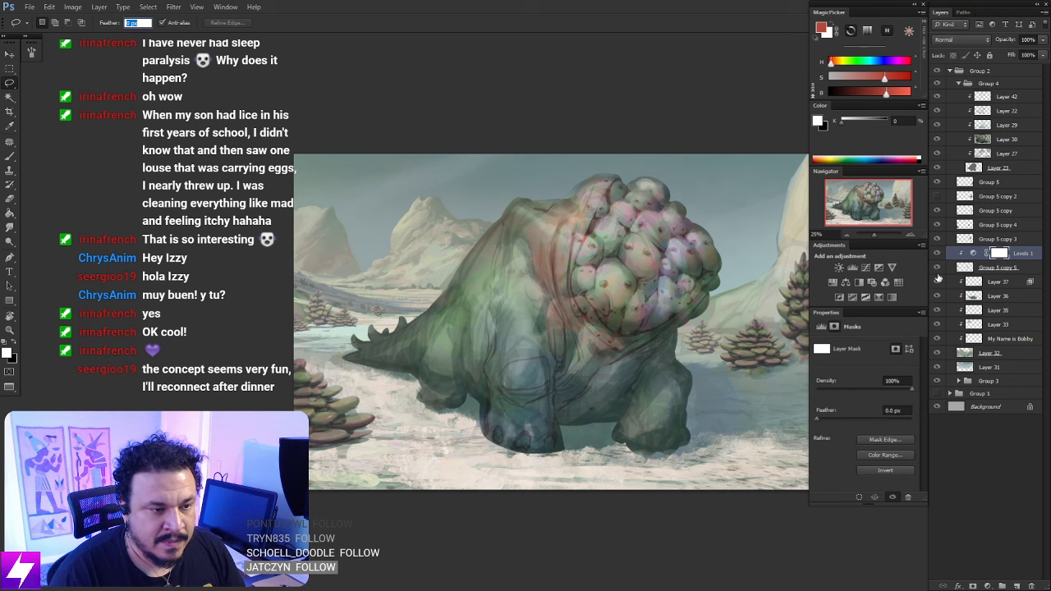
key("Return")
key("Return")
left_click_drag(728, 407, 667, 389)
mouse_move(687, 273)
left_mouse_down()
mouse_move(549, 342)
mouse_move(691, 281)
left_mouse_up()
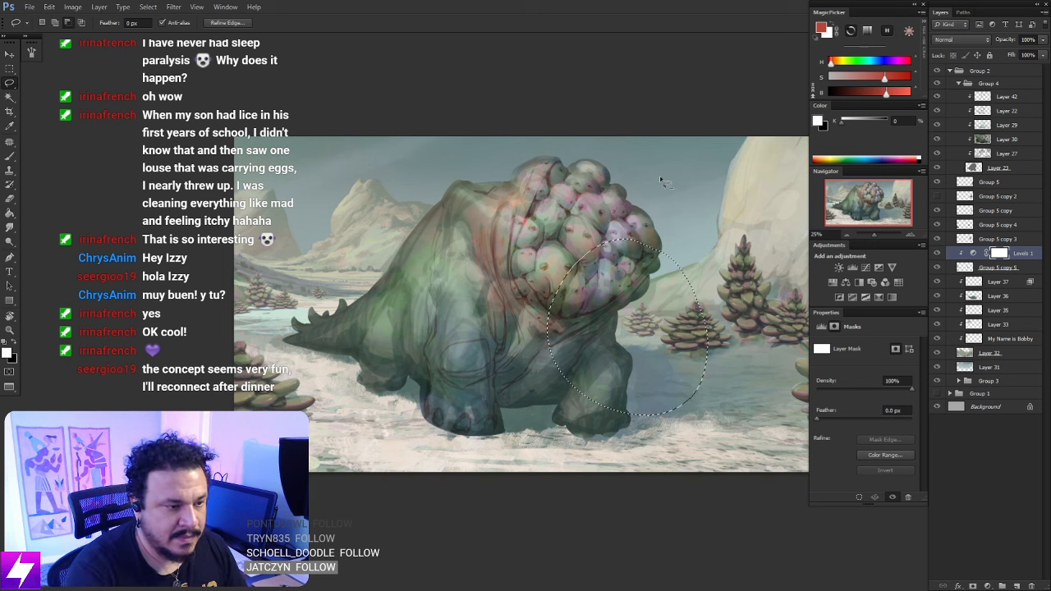
key("ctrl+BackSpace")
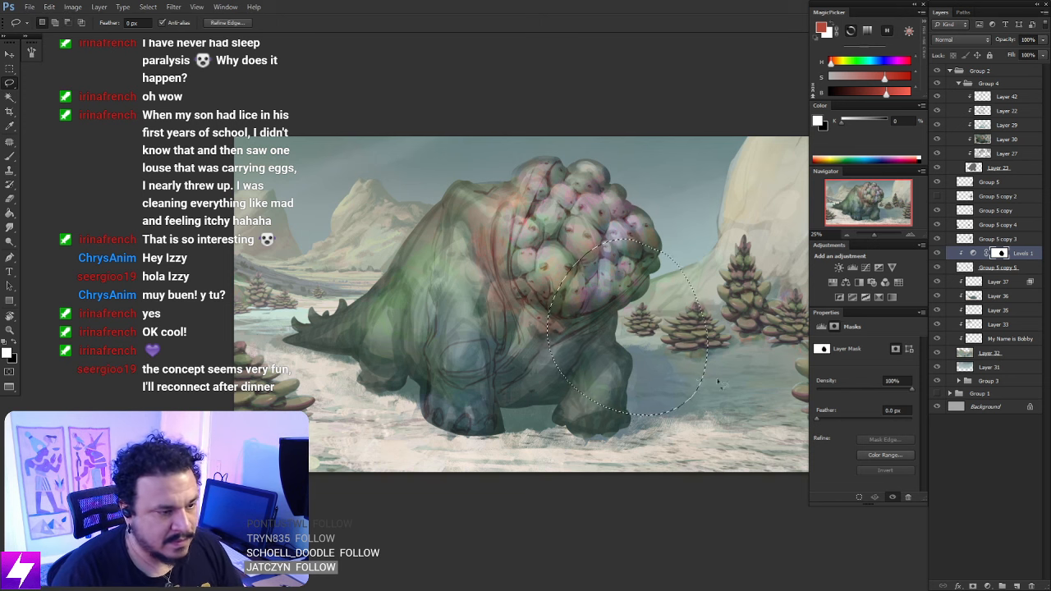
key("ctrl+d")
left_click_drag(518, 404, 600, 434)
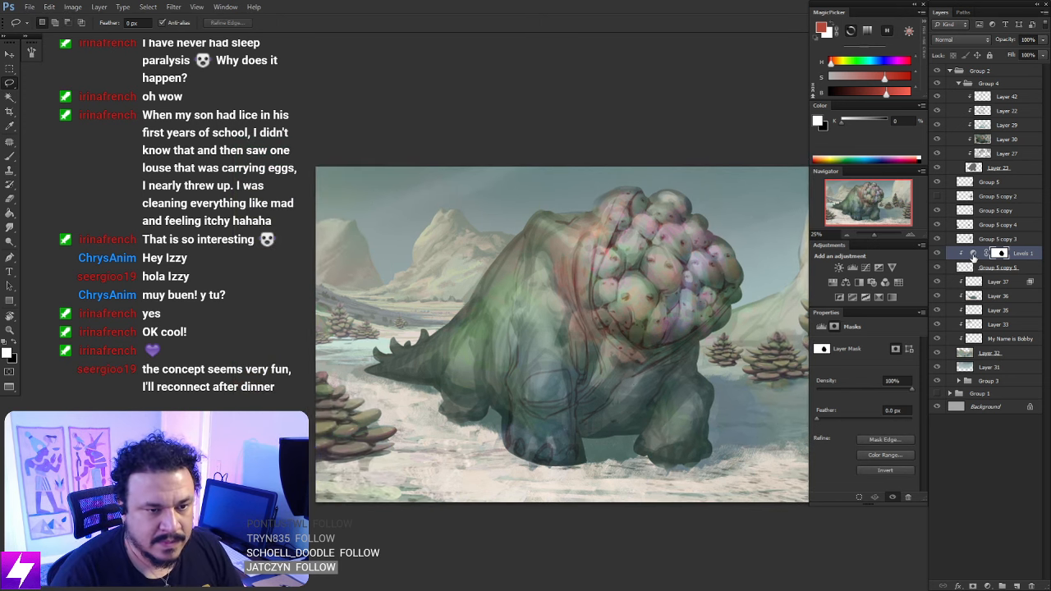
Create a new layer clipped above the Levels adjustment and sample the pale mint of the distant snow as the brush colour
key("ctrl+shift+alt+n")
key("ctrl+plus")
key("ctrl+plus")
mouse_move(286, 380)
left_mouse_down()
mouse_move(485, 415)
mouse_move(464, 396)
left_mouse_up()
key("b")
key("r")
left_click_drag(491, 358, 495, 272)
key("ctrl+plus")
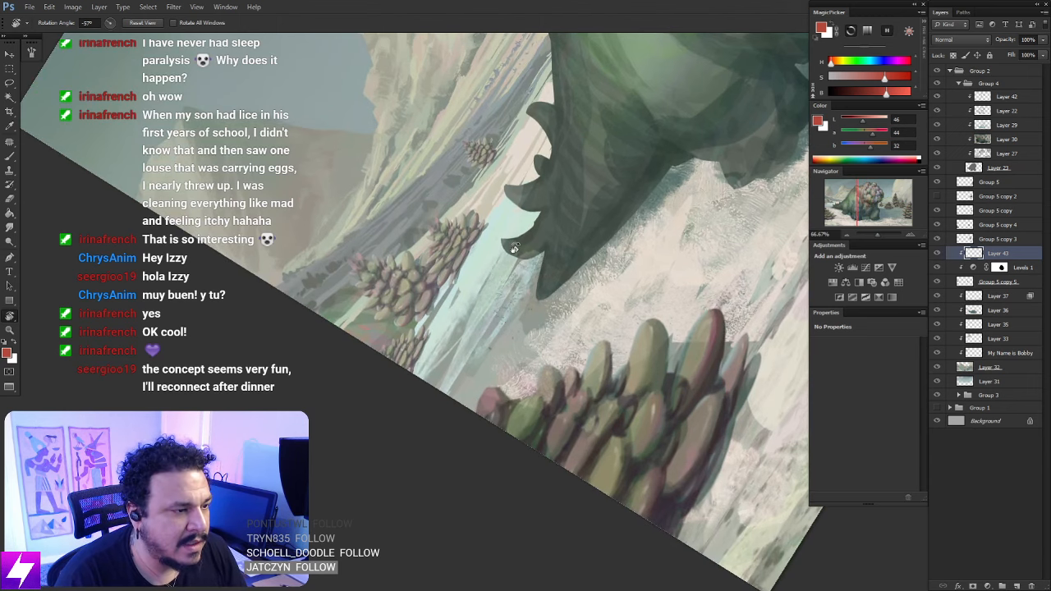
key("ctrl+plus")
key("b")
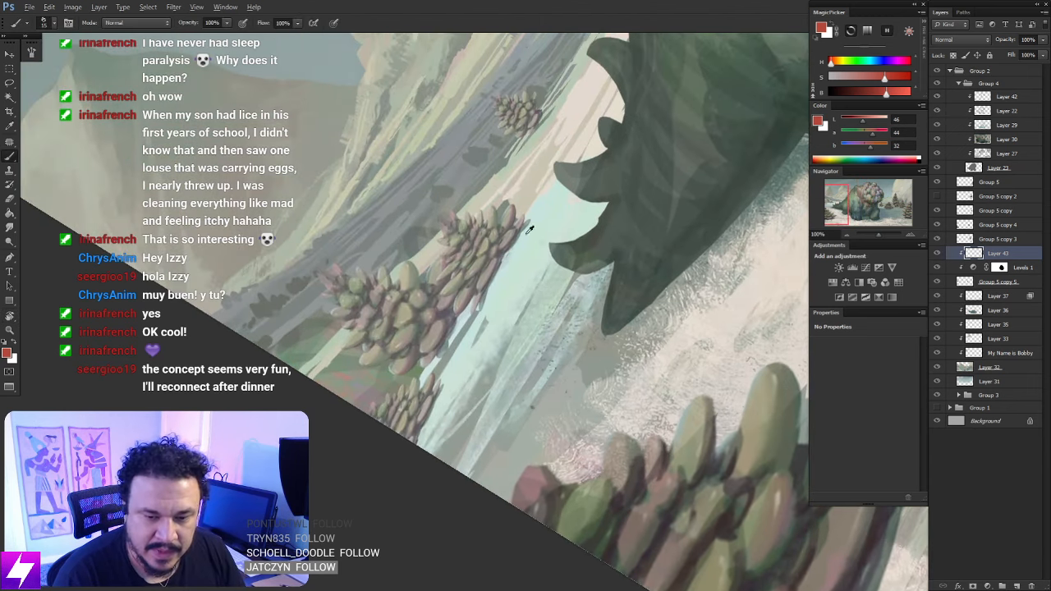
left_click(505, 288, "alt")
left_click_drag(449, 289, 499, 279)
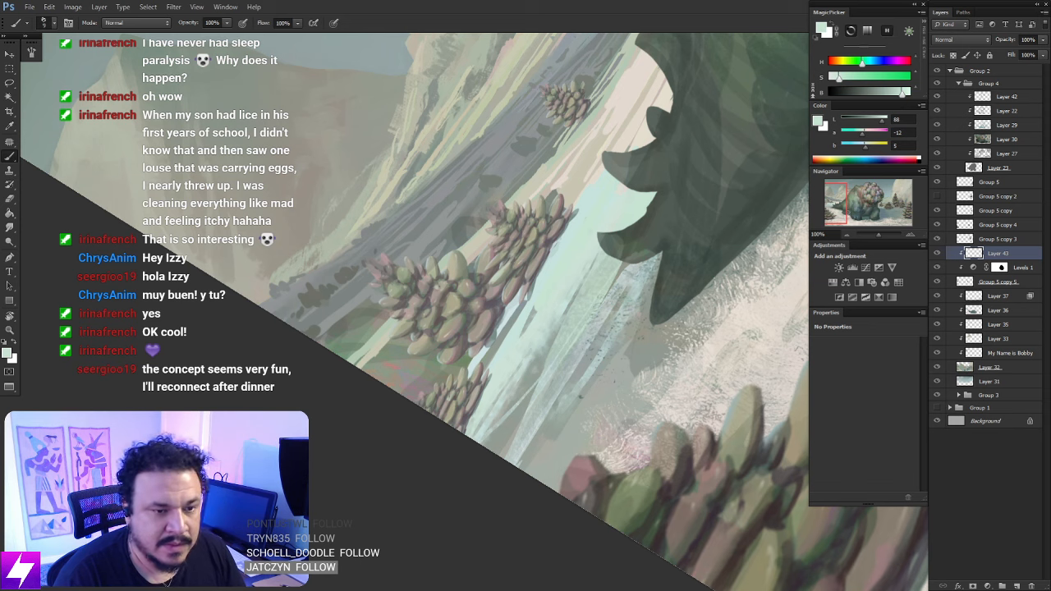
key("Escape")
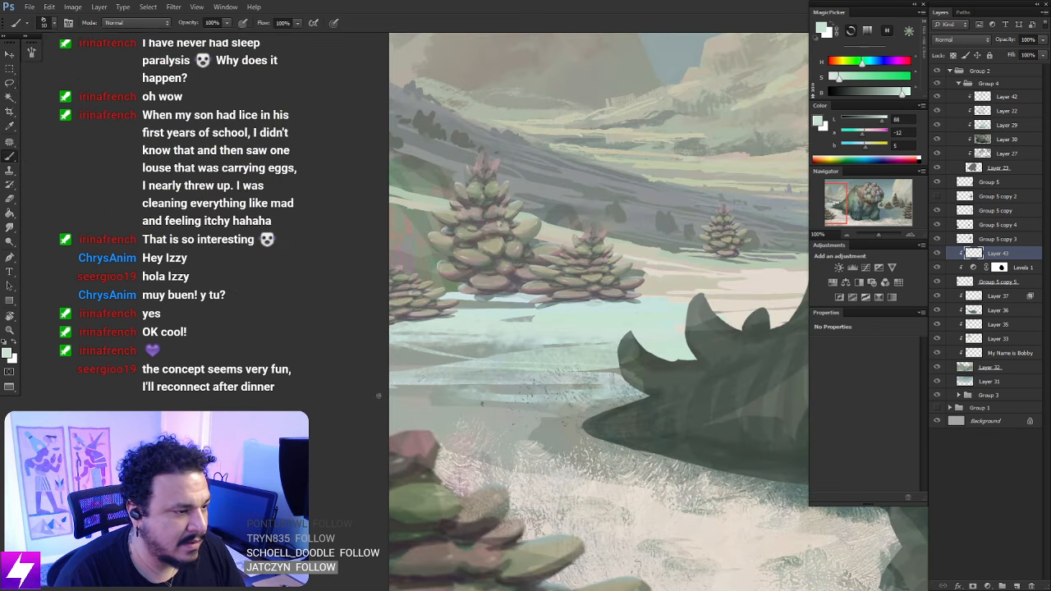
Paint pale mint highlights on the left-side leaves of the smaller succulent in the distant cluster beyond the tail
key("l")
left_click_drag(650, 238, 609, 245)
key("r")
left_click_drag(502, 192, 607, 220)
key("ctrl+plus")
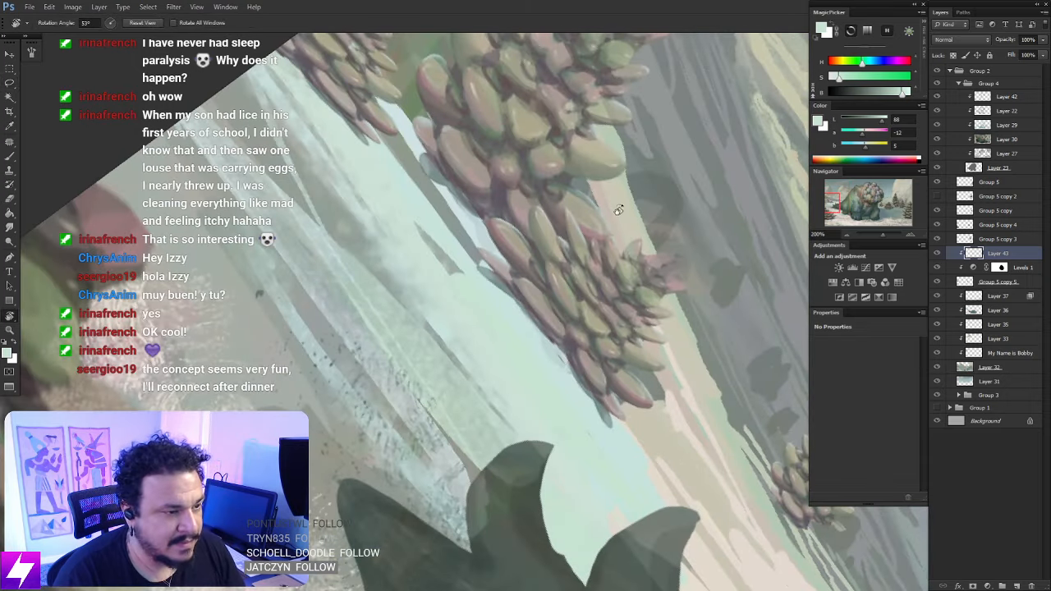
mouse_move(609, 291)
left_mouse_down()
mouse_move(542, 258)
mouse_move(539, 310)
left_mouse_up()
key("b")
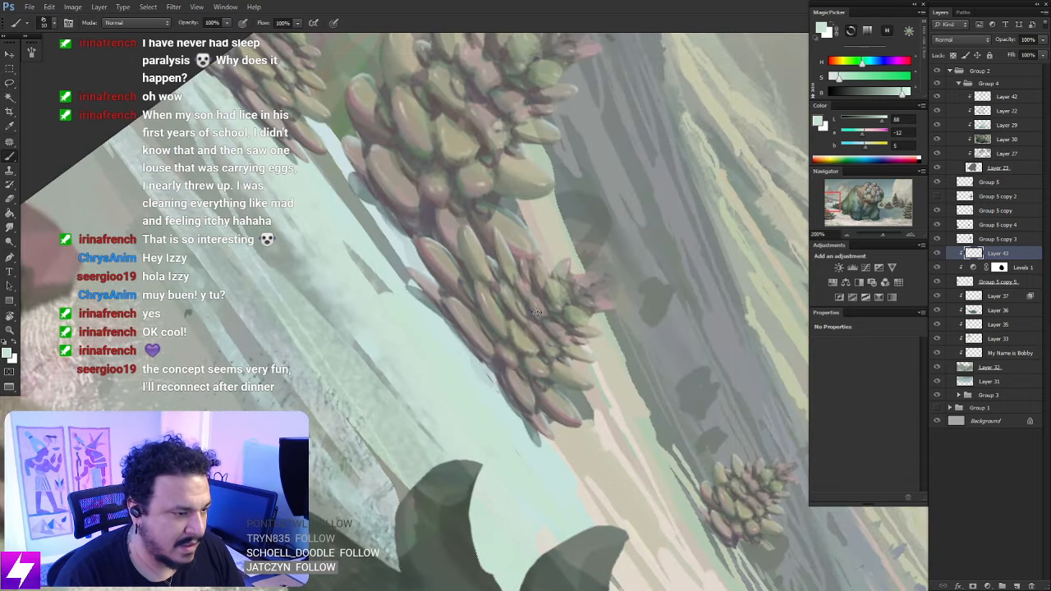
mouse_move(473, 241)
left_mouse_down()
mouse_move(503, 339)
mouse_move(502, 329)
left_mouse_up()
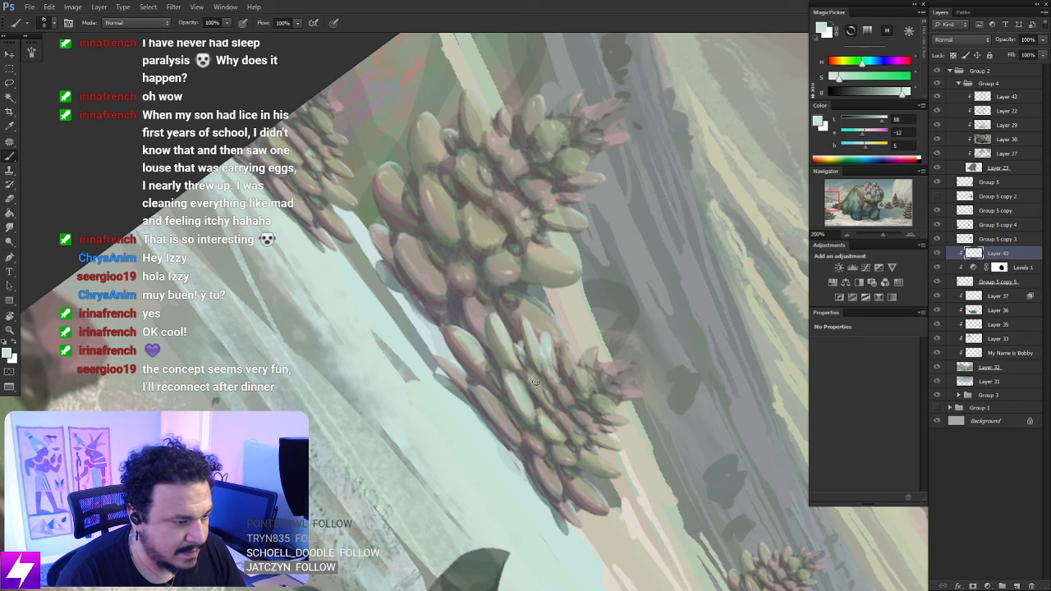
Extend the pale highlights to more leaves of the smaller distant succulent and undo the last stroke
key("Escape")
left_click_drag(564, 346, 530, 322)
key("r")
mouse_move(543, 364)
left_mouse_down()
mouse_move(564, 353)
mouse_move(579, 321)
left_mouse_up()
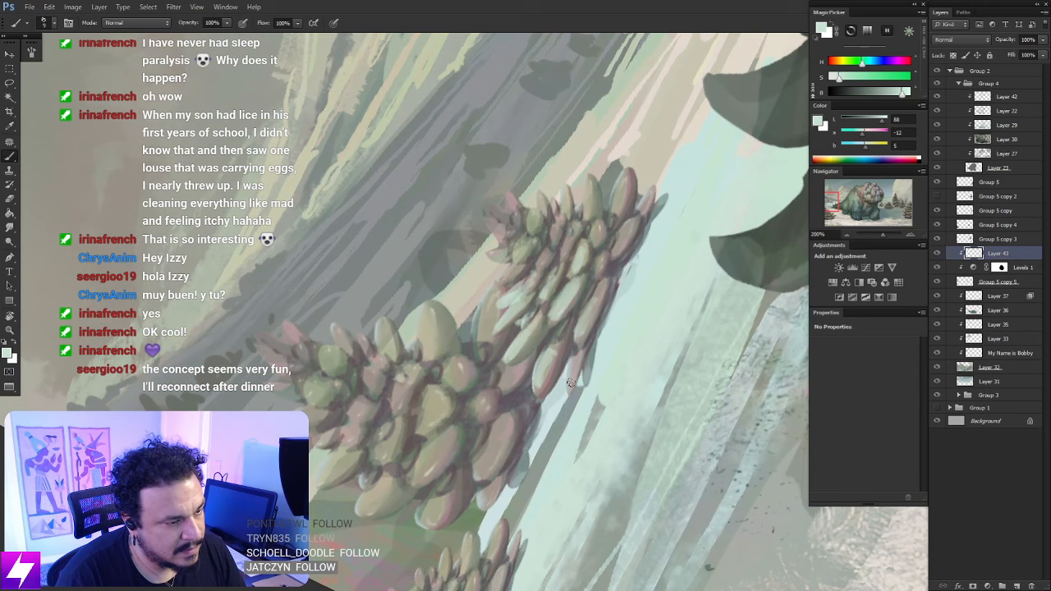
left_click_drag(571, 384, 571, 363)
mouse_move(620, 264)
left_mouse_down()
mouse_move(620, 249)
mouse_move(584, 237)
left_mouse_up()
key("ctrl+z")
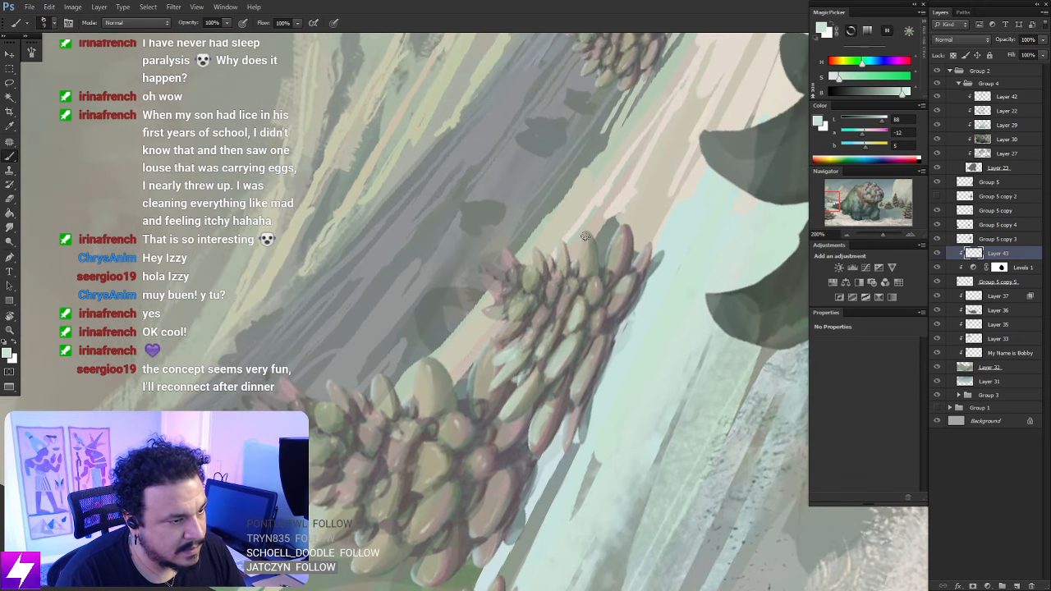
Paint pale highlights on the right-side leaves of the smaller distant succulent and trim them with the Eraser
key("e")
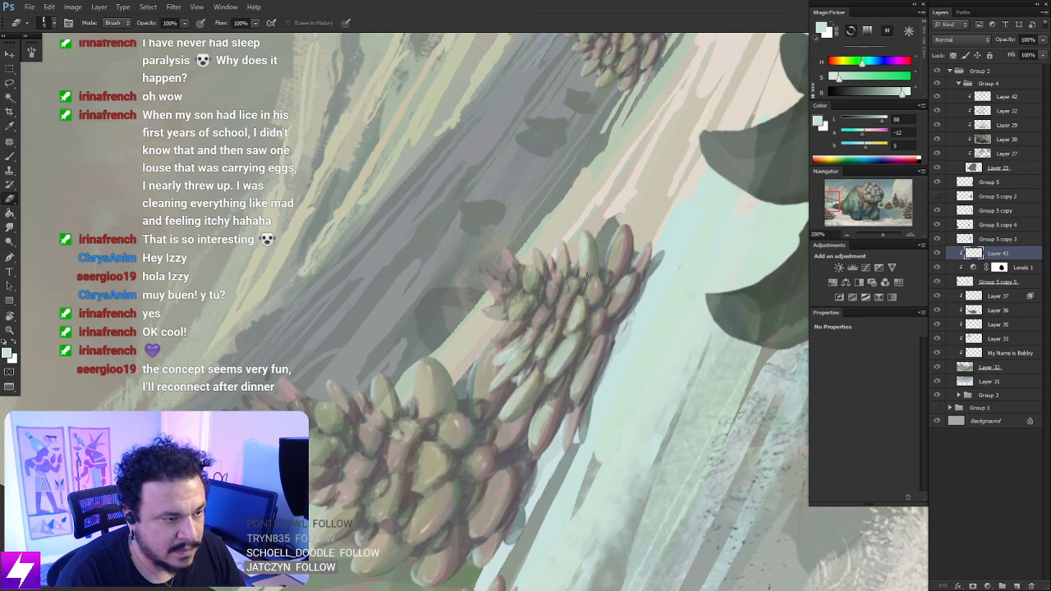
key("b")
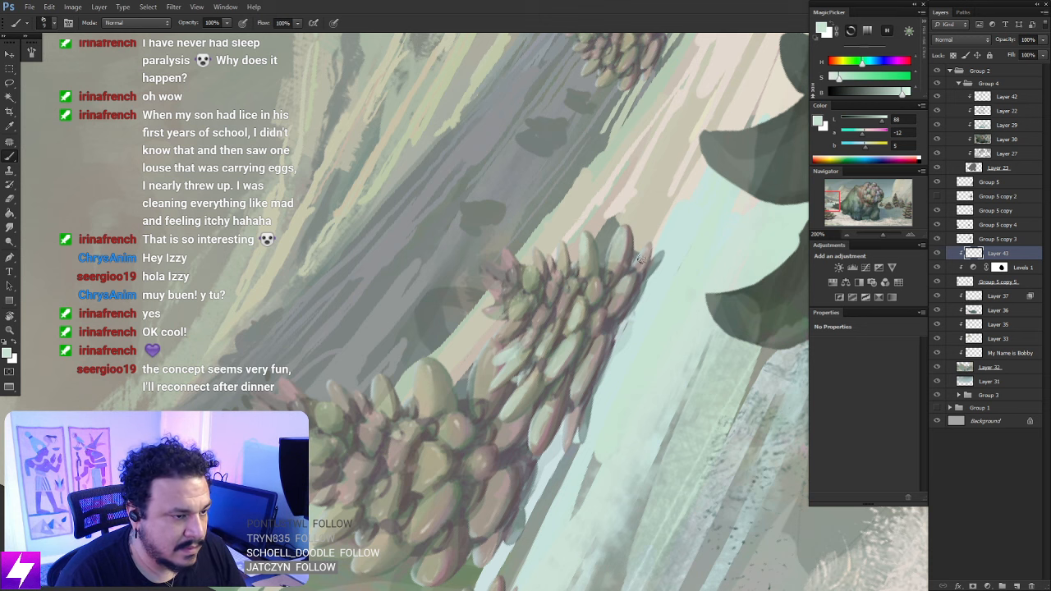
key("e")
mouse_move(591, 265)
left_mouse_down()
mouse_move(619, 243)
mouse_move(588, 244)
left_mouse_up()
key("b")
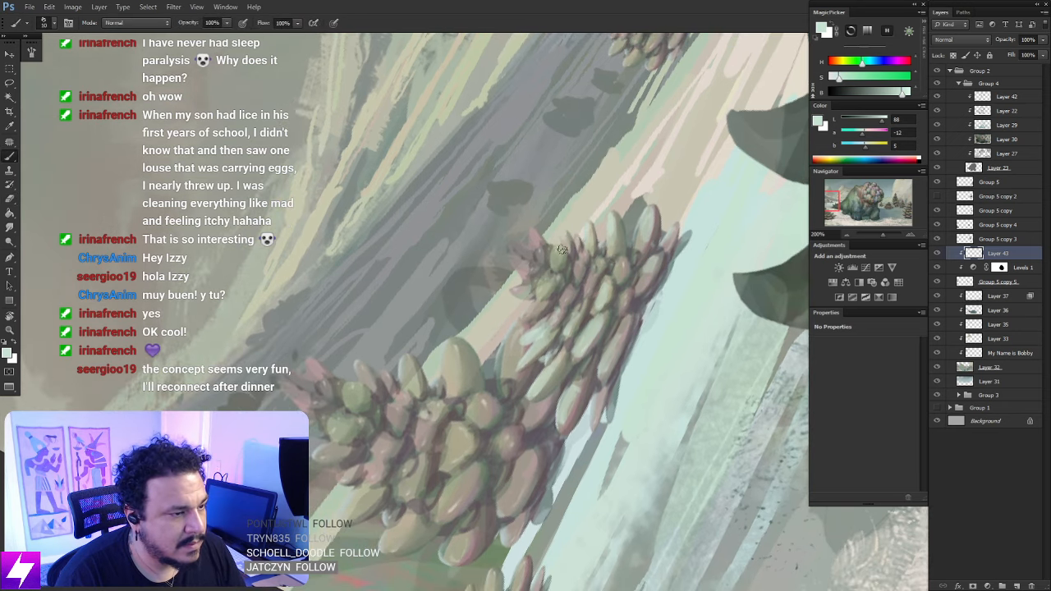
Paint pale mint highlights on the top leaves of the smaller distant succulent and save the painting
key("Escape")
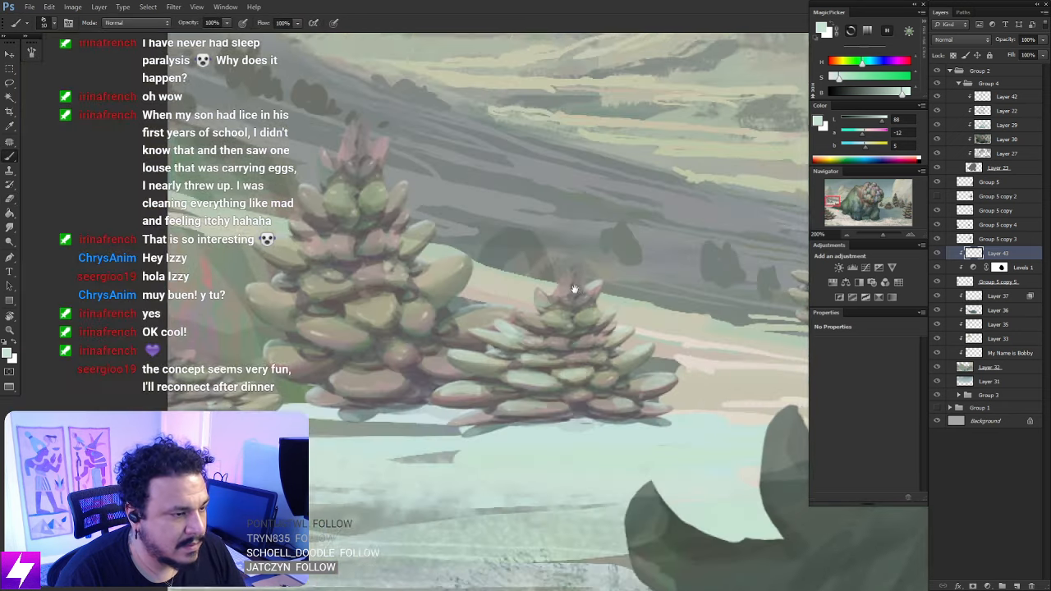
left_click_drag(574, 291, 587, 258)
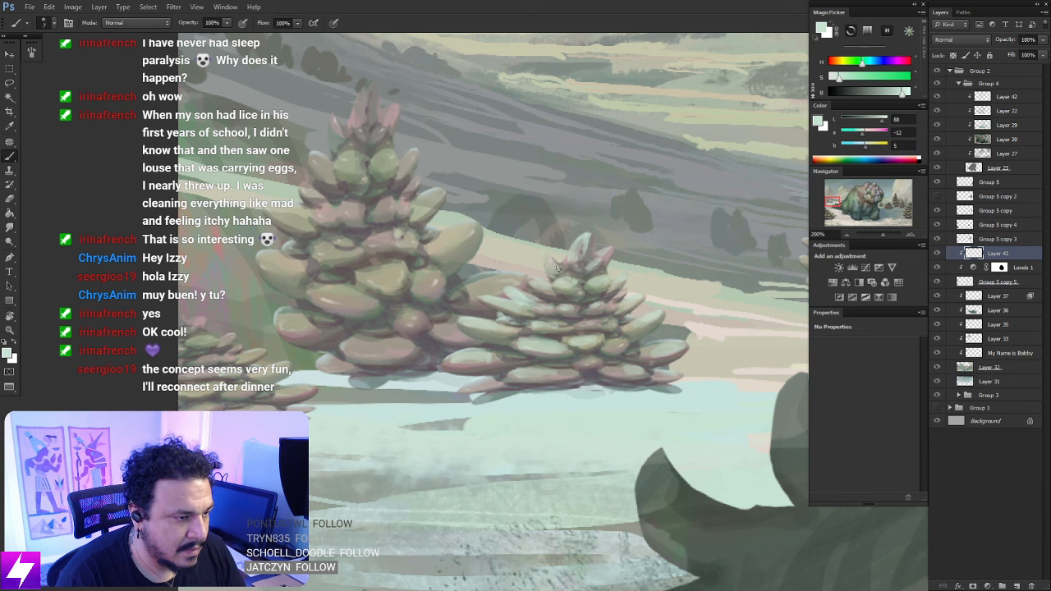
key("r")
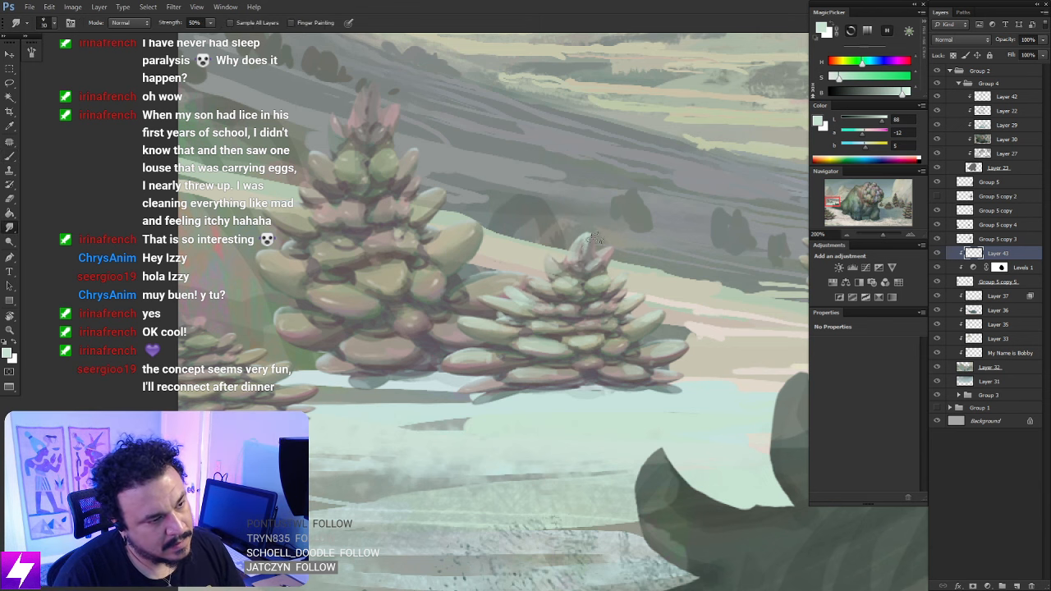
key("b")
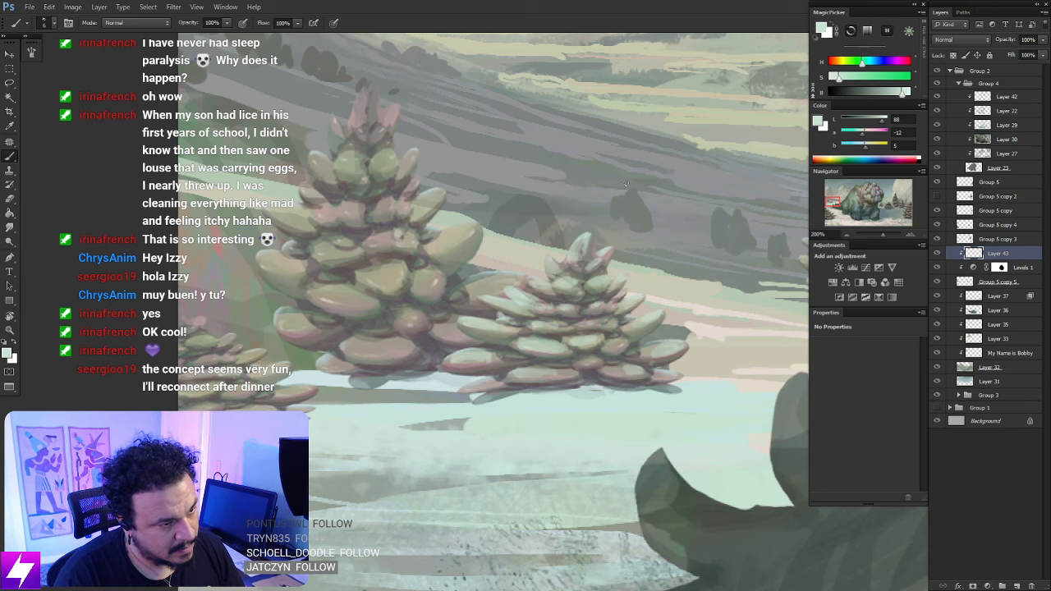
key("ctrl+minus")
key("ctrl+minus")
key("ctrl+minus")
key("ctrl+minus")
key("ctrl+s")
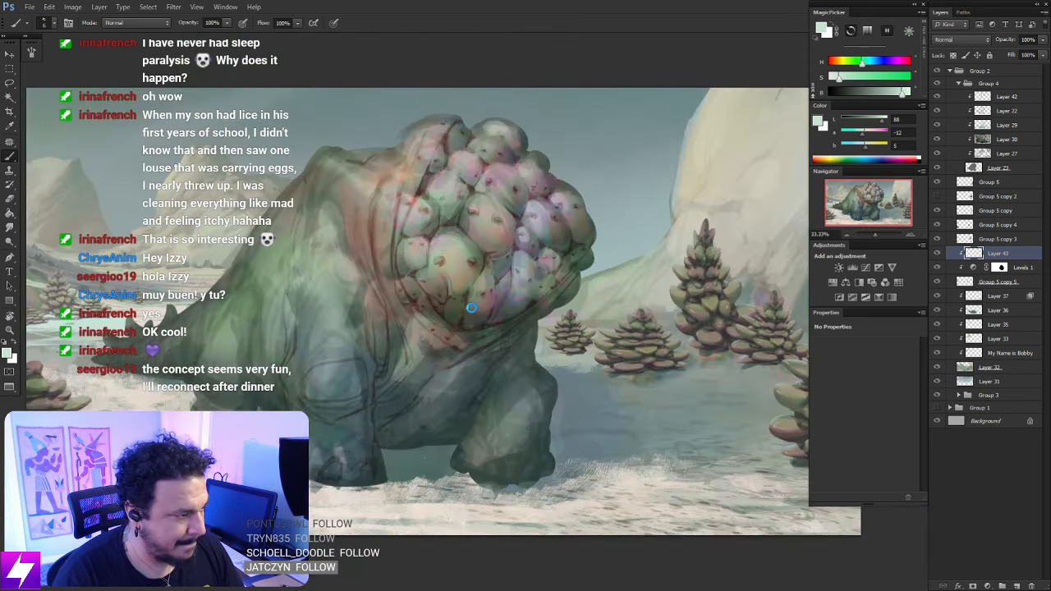
Create a new layer directly above Layer 37, beneath the distant succulents' layer
left_click_drag(605, 276, 425, 235)
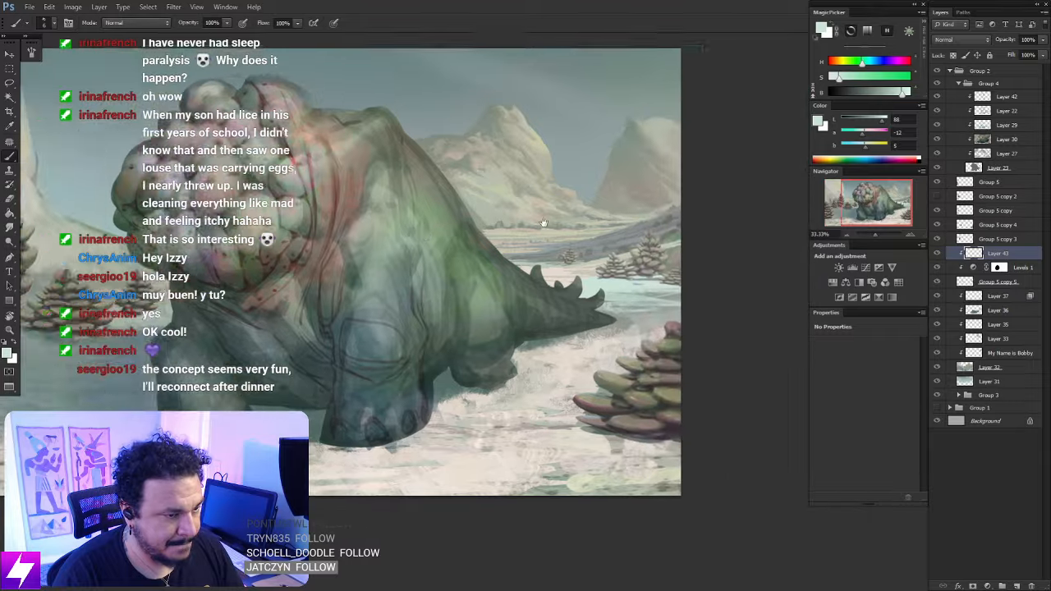
left_click_drag(691, 211, 590, 216)
key("r")
left_click_drag(615, 270, 584, 189)
key("ctrl+plus")
key("ctrl+plus")
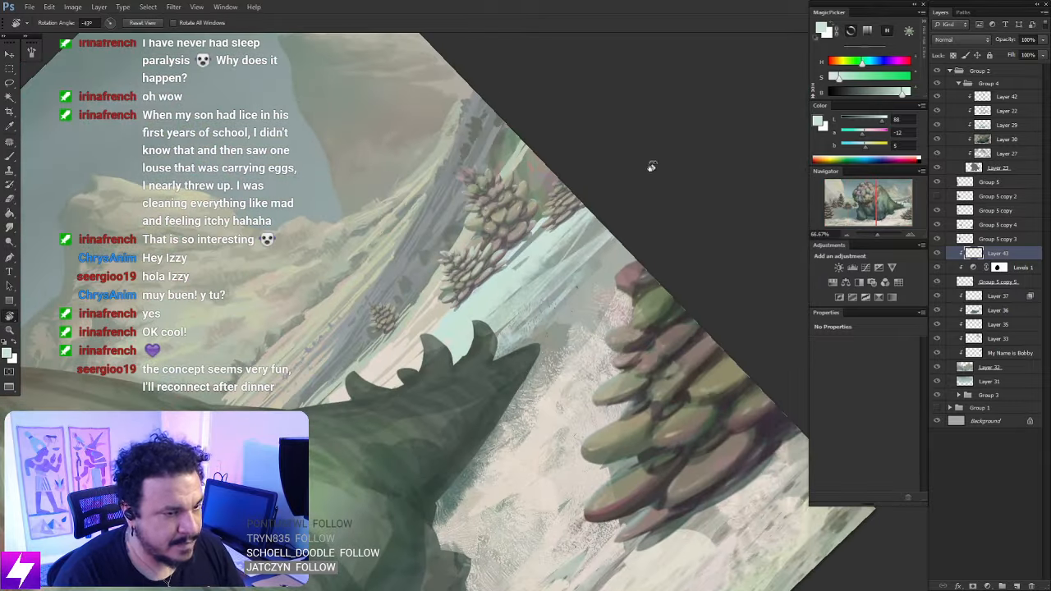
left_click(969, 283)
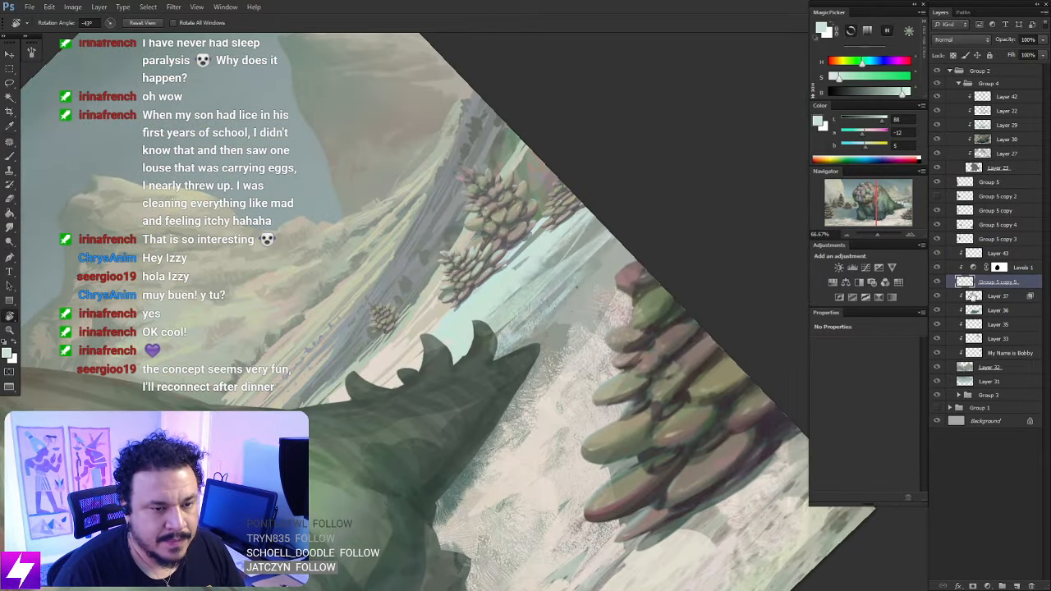
left_click(972, 295)
key("ctrl+alt+shift+n")
key("ctrl+plus")
key("b")
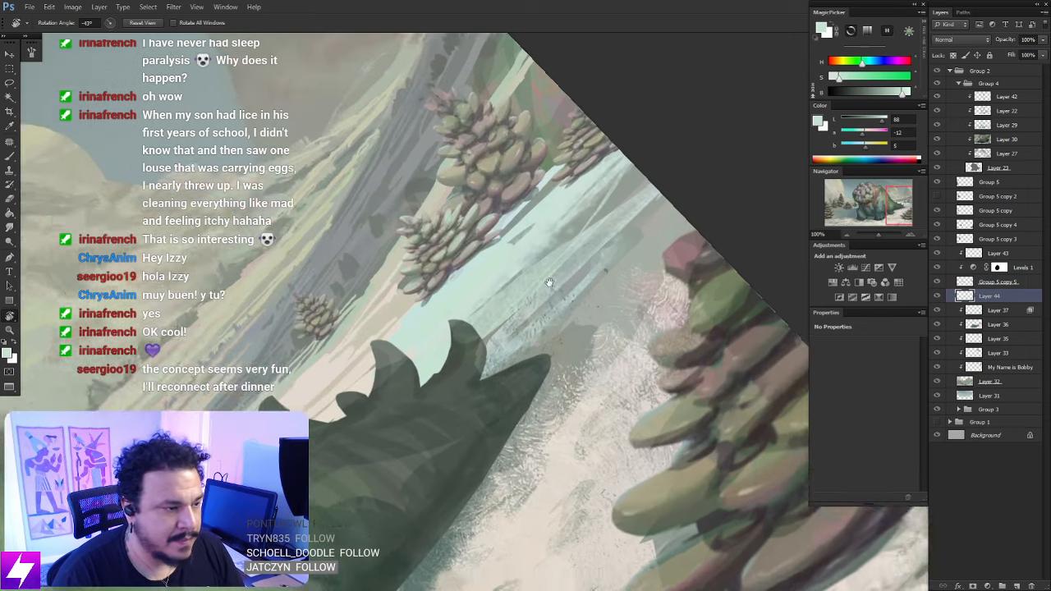
Sample a muted grey-green and paint soft ground shadows under the distant succulents, trimming them with the Eraser
left_click_drag(551, 284, 538, 303)
left_click(548, 222, "alt")
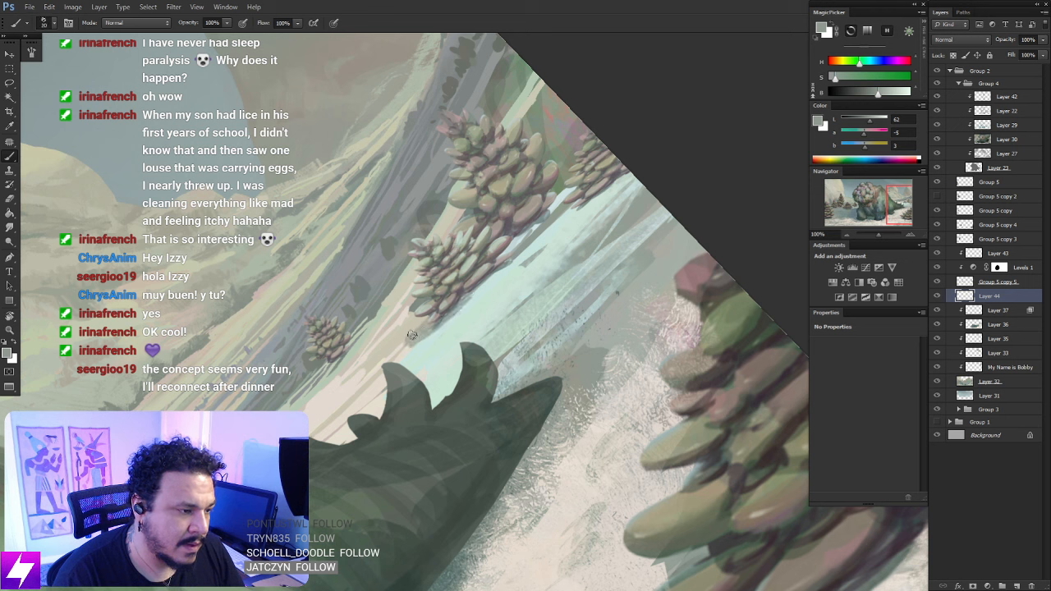
key("e")
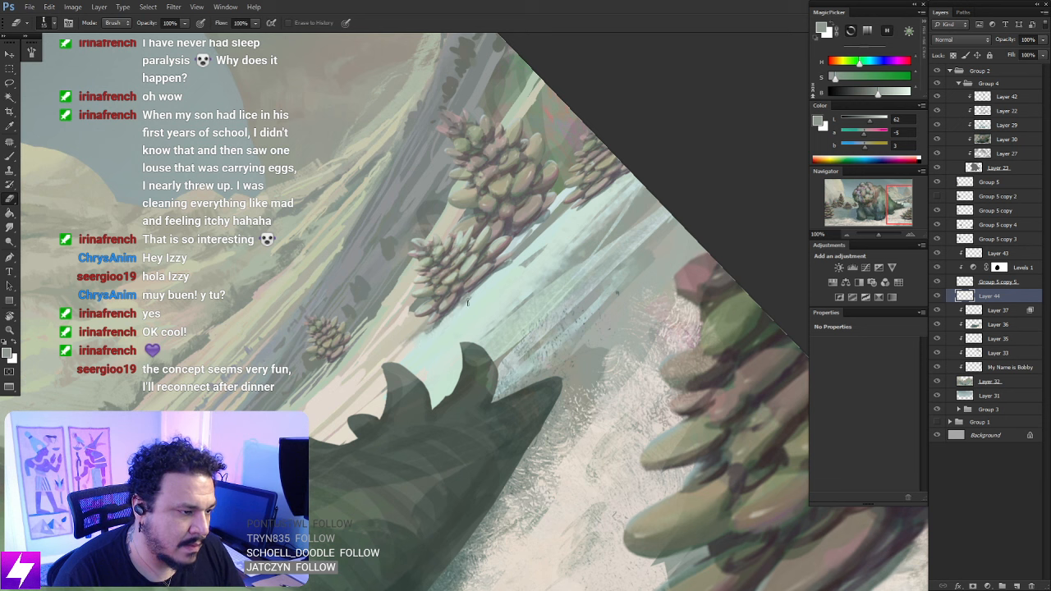
key("b")
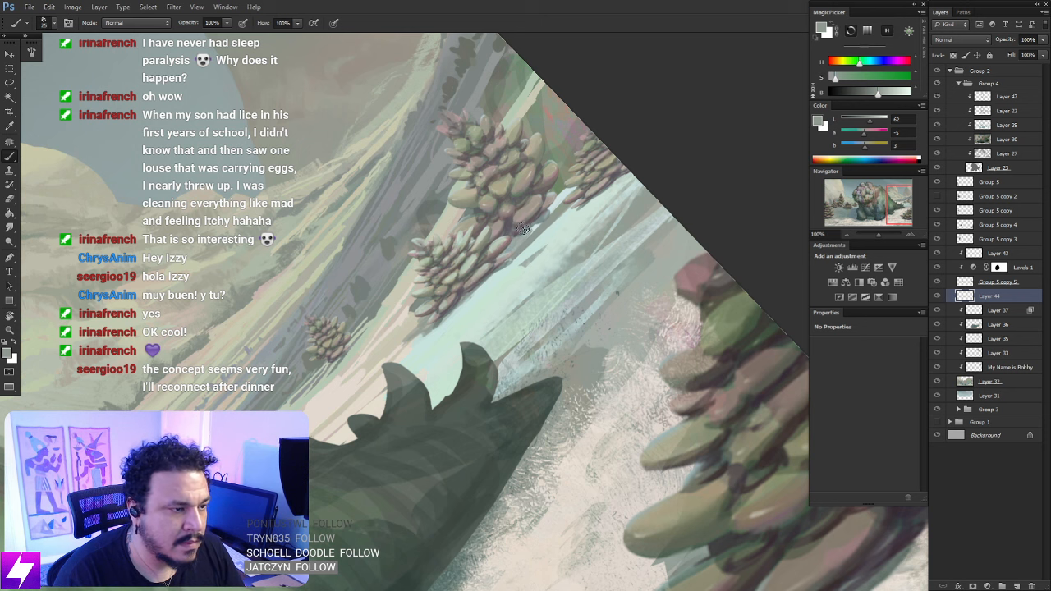
left_click_drag(600, 198, 563, 233)
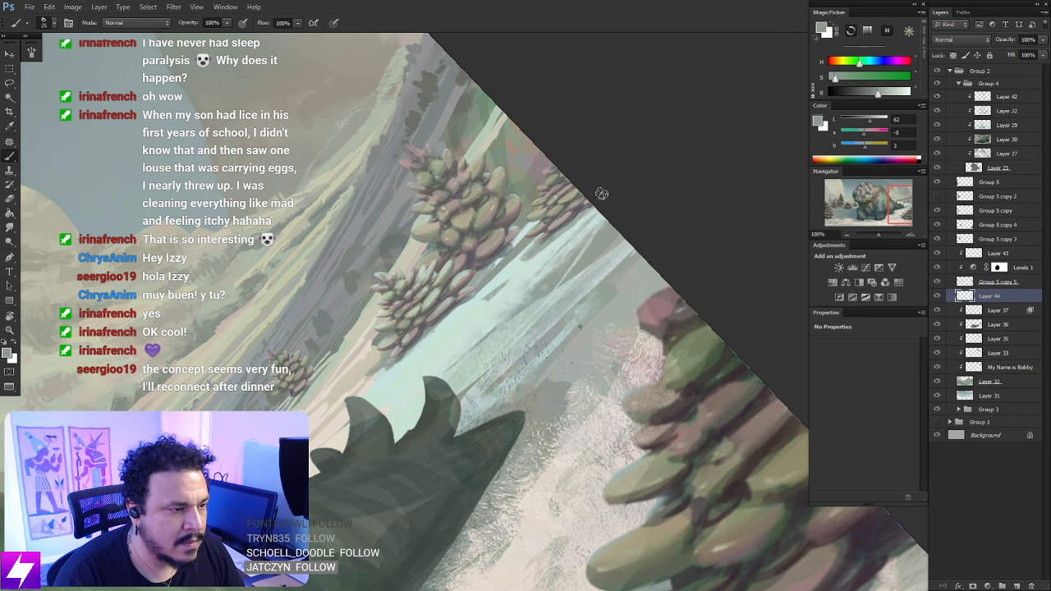
Erase excess shadow near the rightmost distant succulent, sample the pale mint snow and paint it around the shadow edges
key("e")
mouse_move(539, 280)
left_mouse_down()
mouse_move(548, 269)
mouse_move(535, 224)
left_mouse_up()
key("b")
left_click(532, 257, "alt")
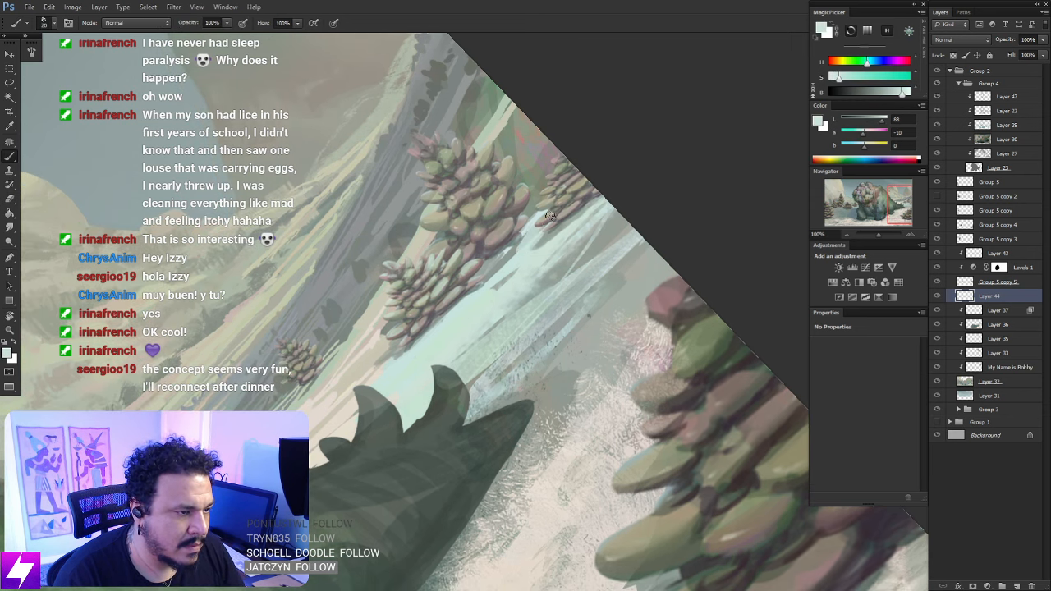
mouse_move(498, 274)
left_mouse_down()
mouse_move(512, 253)
mouse_move(490, 278)
mouse_move(535, 219)
left_mouse_up()
left_click(490, 260, "alt")
key("Escape")
left_click_drag(570, 352, 559, 266)
left_click(525, 230, "alt")
key("bracketleft")
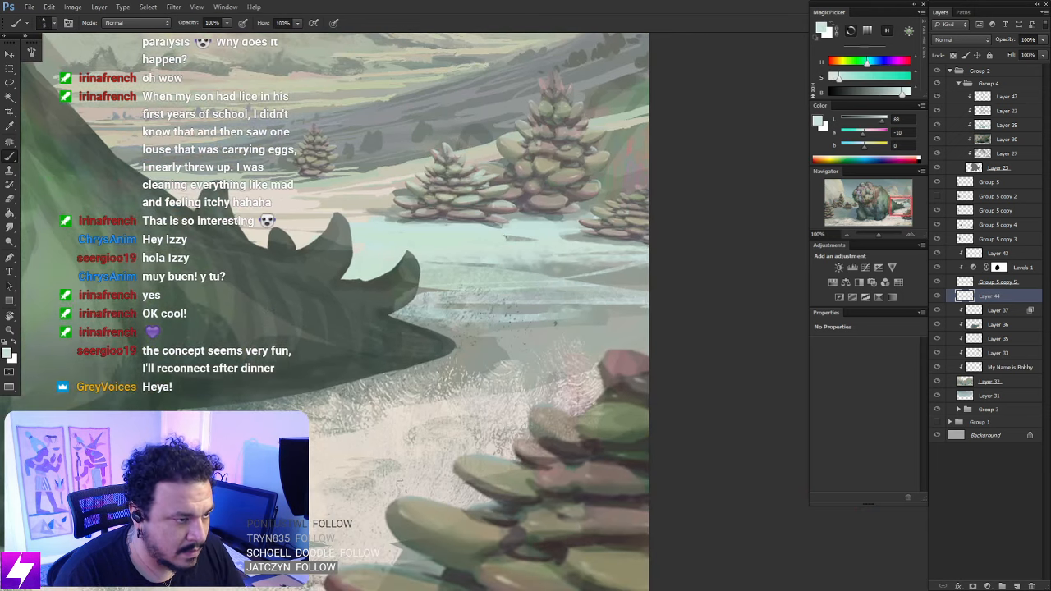
Refine the snow and shadow edges beneath the distant succulents with a smaller brush and the Eraser
left_click_drag(509, 239, 537, 239)
key("ctrl+minus")
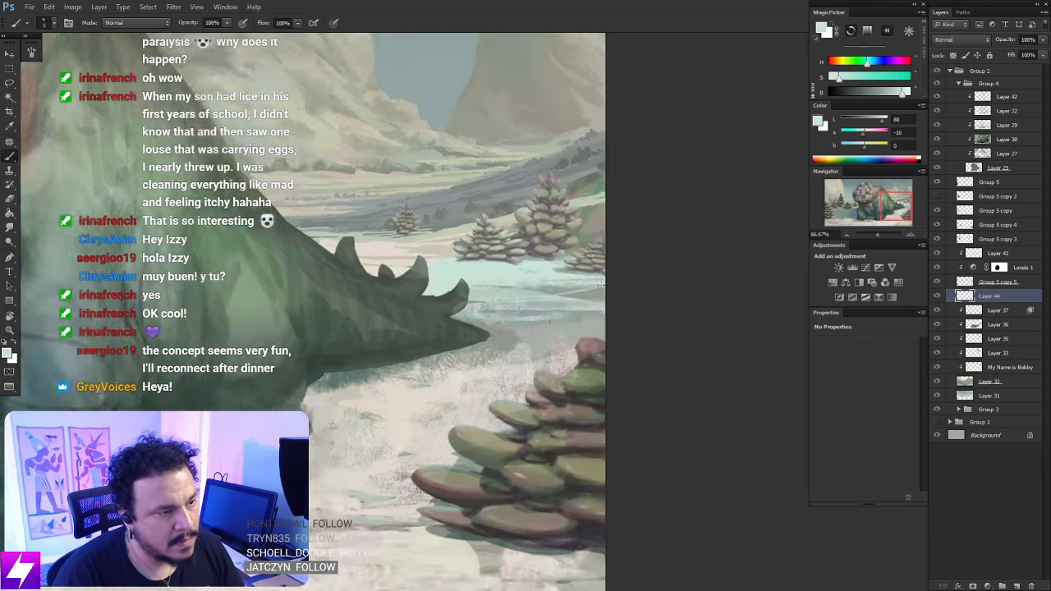
key("r")
left_click_drag(609, 274, 586, 240)
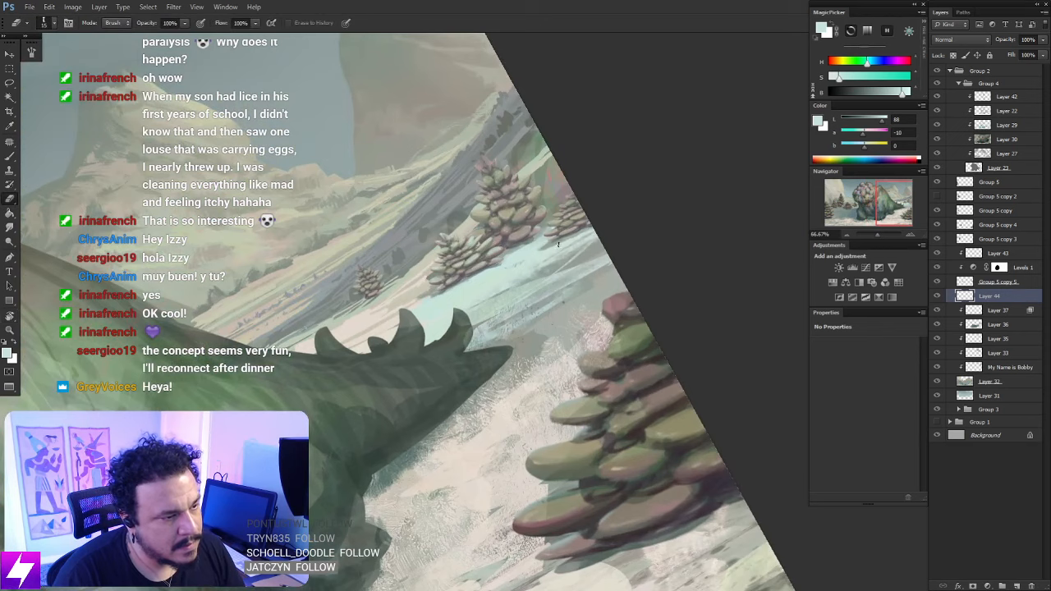
key("ctrl+plus")
key("b")
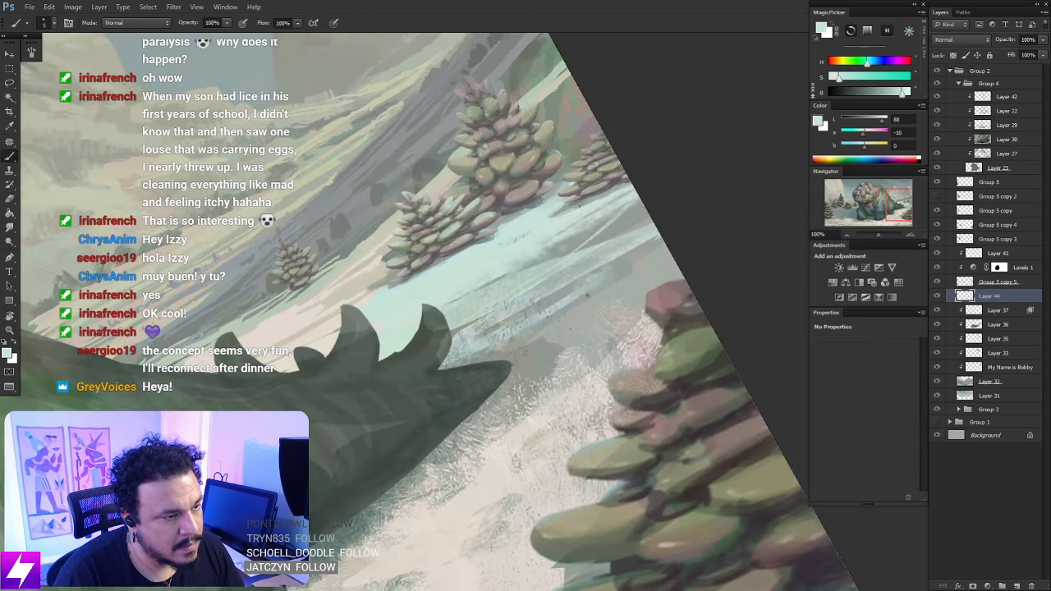
key("Escape")
key("ctrl+minus")
key("ctrl+minus")
key("ctrl+minus")
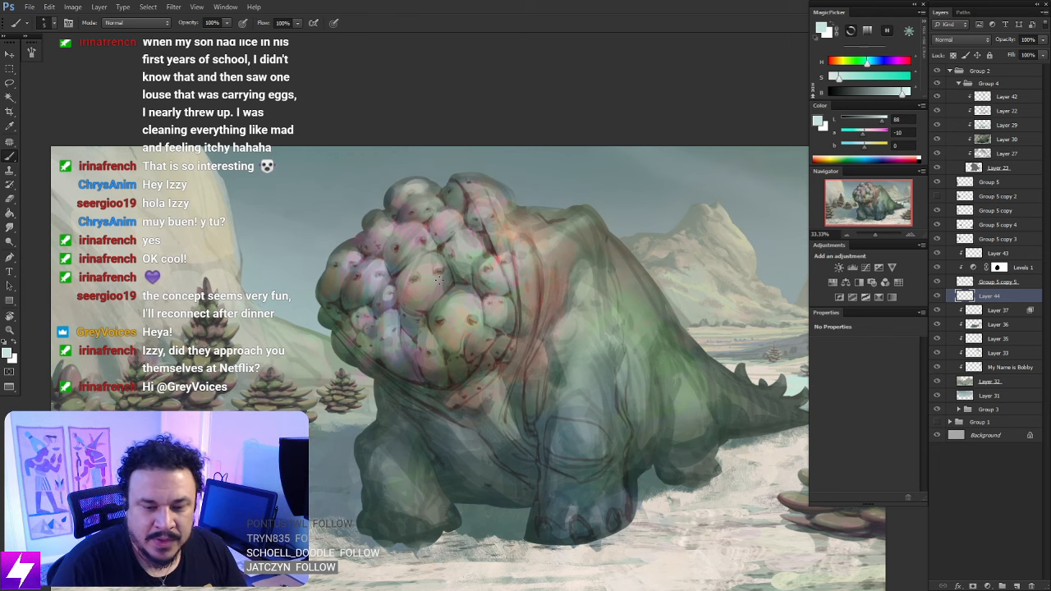
Sample a warm off-white and paint long snow strokes over the grey ground between the tail tip and the foreground succulent
key("ctrl+plus")
left_click_drag(567, 294, 411, 213)
left_click_drag(629, 238, 424, 159)
left_click_drag(654, 225, 506, 195)
key("r")
left_click_drag(631, 338, 630, 269)
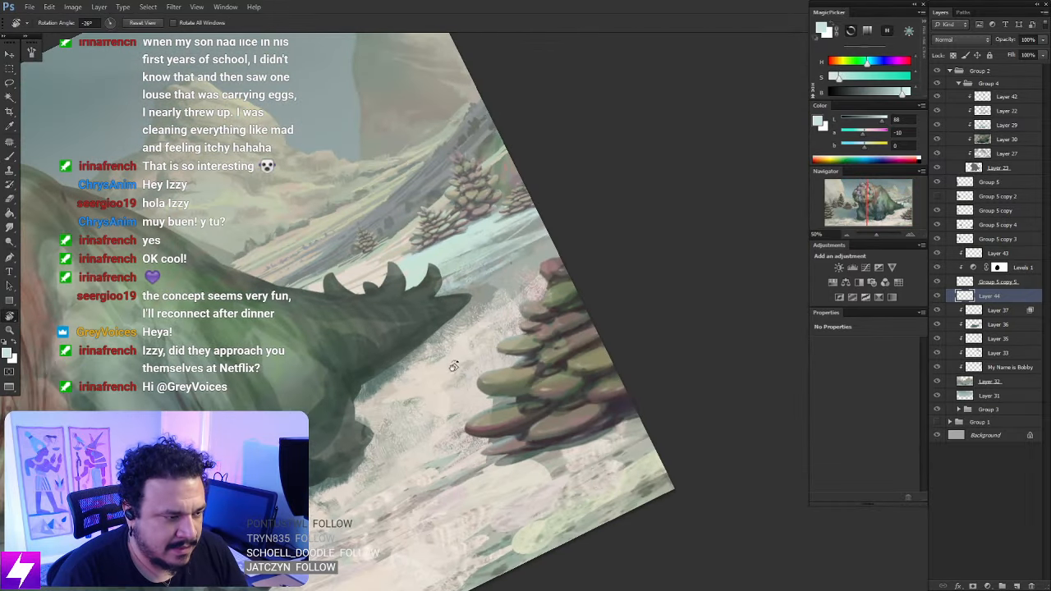
key("b")
left_click_drag(443, 364, 481, 335)
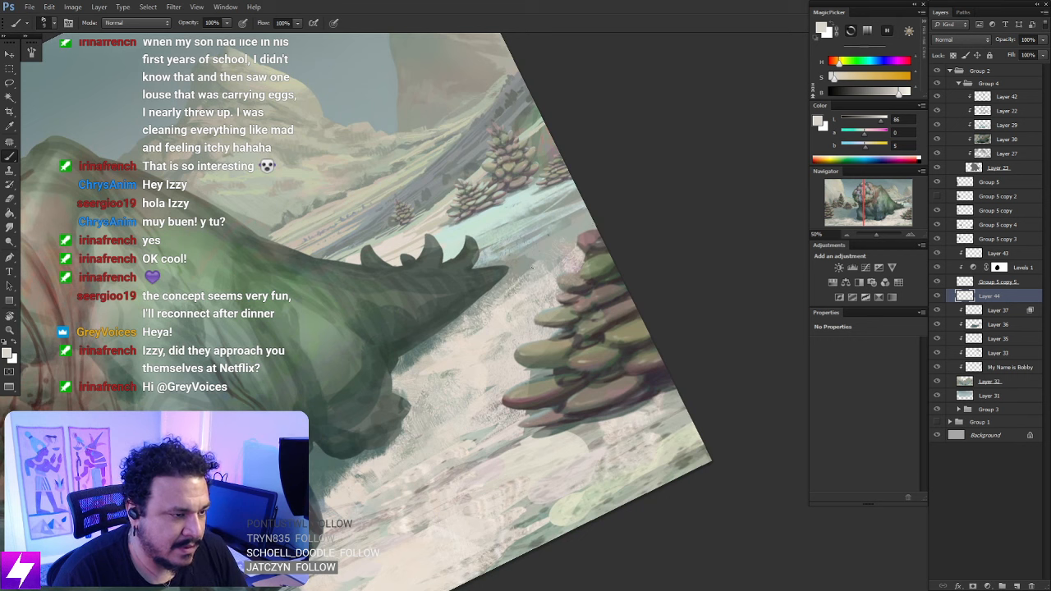
left_click_drag(538, 261, 496, 295)
key("bracketright")
mouse_move(563, 230)
left_mouse_down()
mouse_move(523, 252)
mouse_move(534, 258)
left_mouse_up()
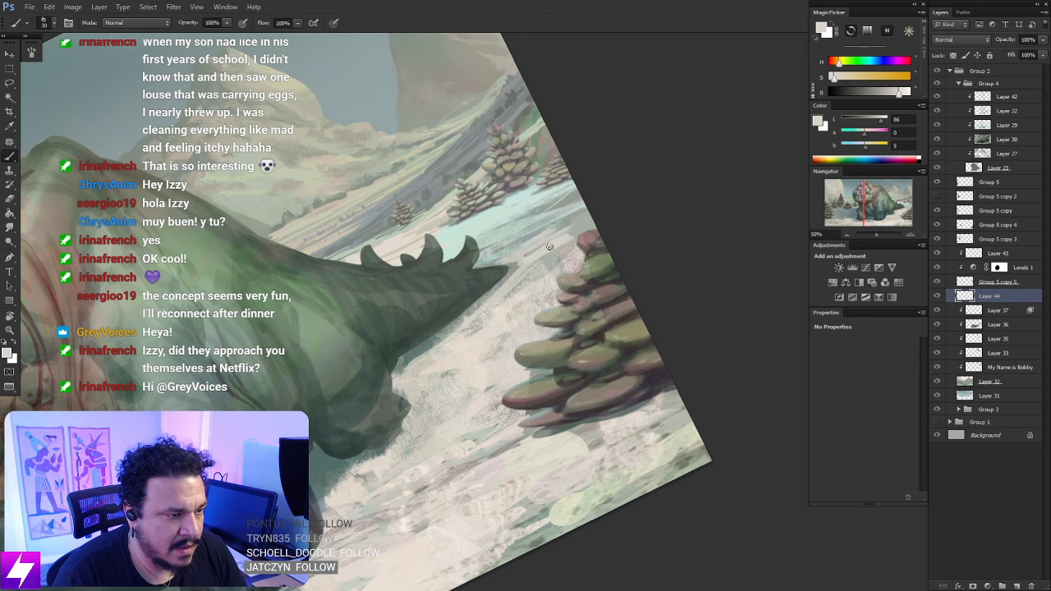
left_click_drag(589, 217, 510, 280)
left_click_drag(571, 246, 517, 286)
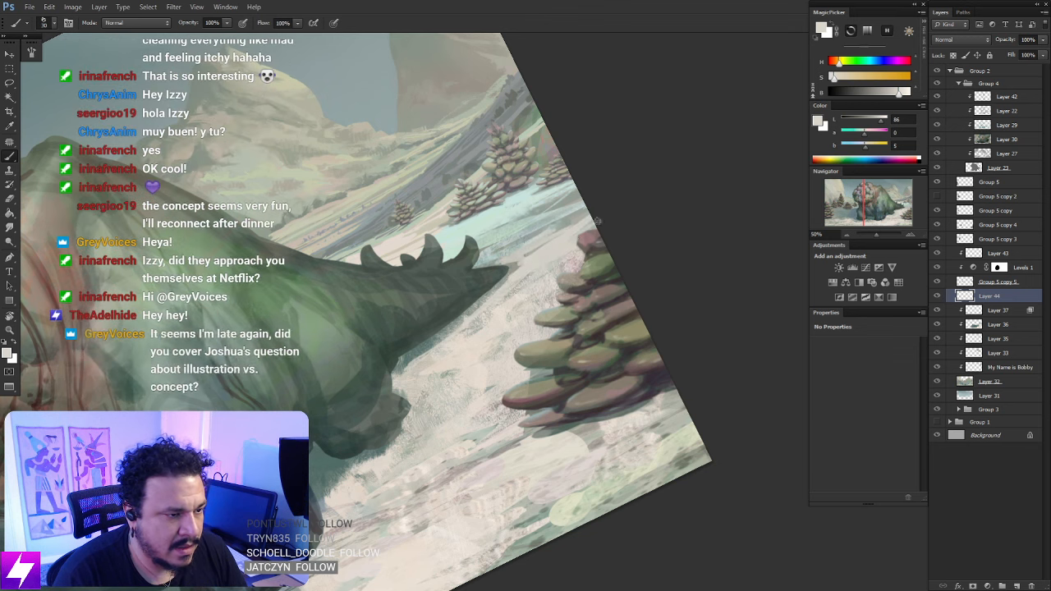
mouse_move(611, 250)
left_mouse_down()
mouse_move(591, 263)
mouse_move(552, 244)
mouse_move(564, 229)
mouse_move(541, 272)
mouse_move(563, 279)
mouse_move(550, 289)
left_mouse_up()
Enlarge the brush, sample a pale green-grey and blend more strokes into the snow beyond the tail tip
key("r")
key("Escape")
key("b")
key("bracketright")
key("bracketright")
key("bracketright")
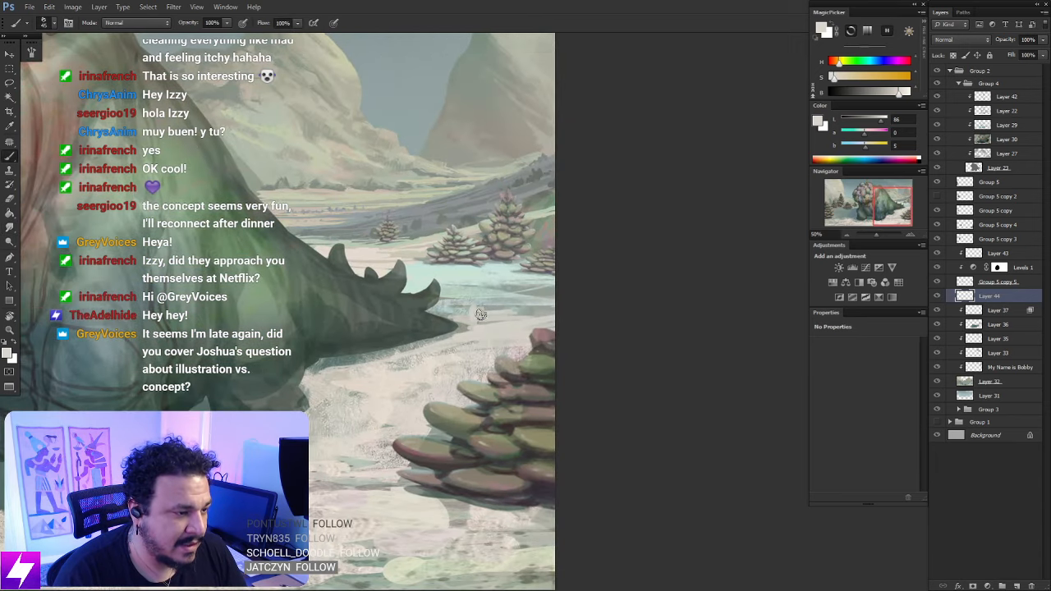
key("r")
left_click_drag(577, 288, 503, 334)
key("b")
left_click(477, 345, "alt")
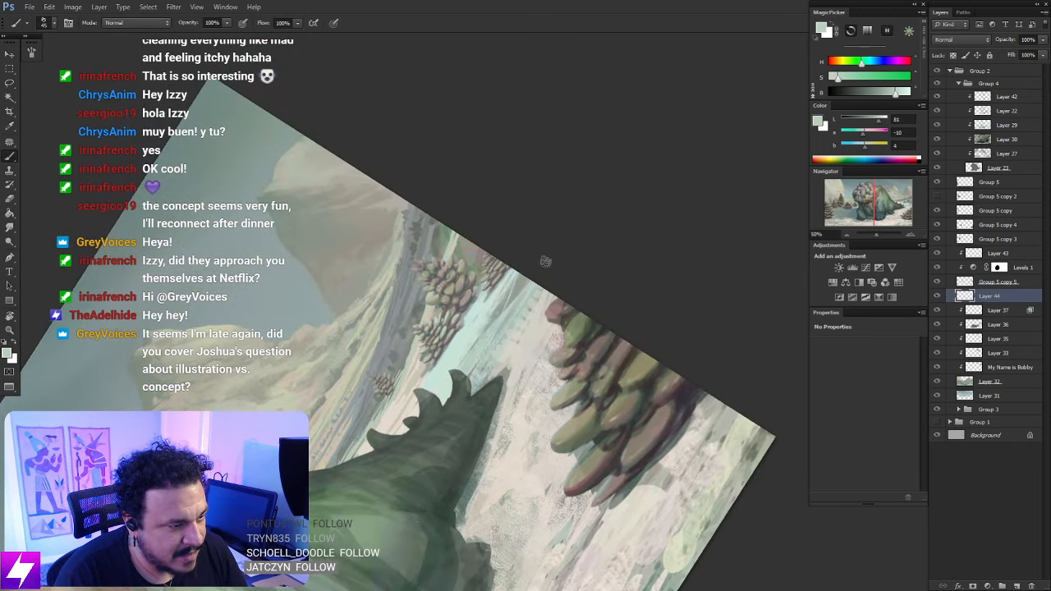
key("Escape")
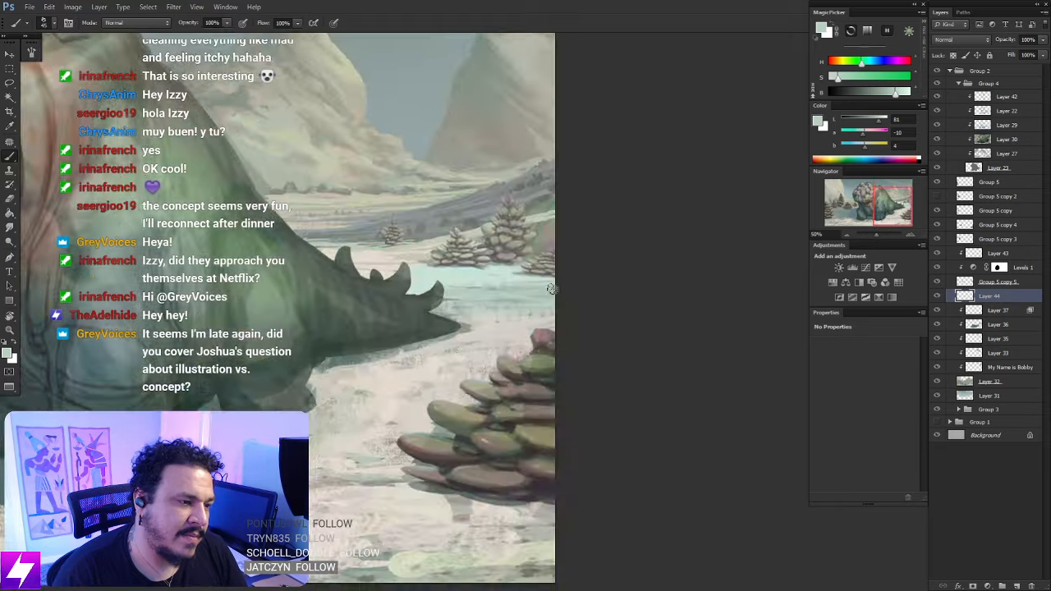
Sample the cream snow colour and paint thin streaks across the mint snow below the distant succulents
key("ctrl+minus")
left_click_drag(550, 309, 243, 277)
left_click_drag(641, 262, 538, 258)
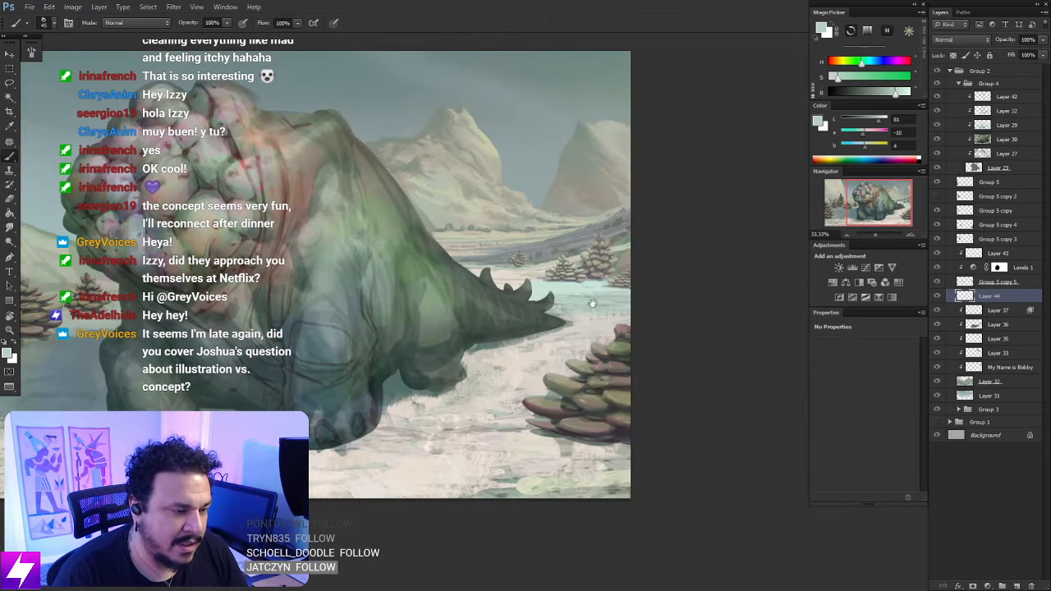
key("r")
left_click_drag(576, 307, 566, 264)
key("ctrl+plus")
key("ctrl+plus")
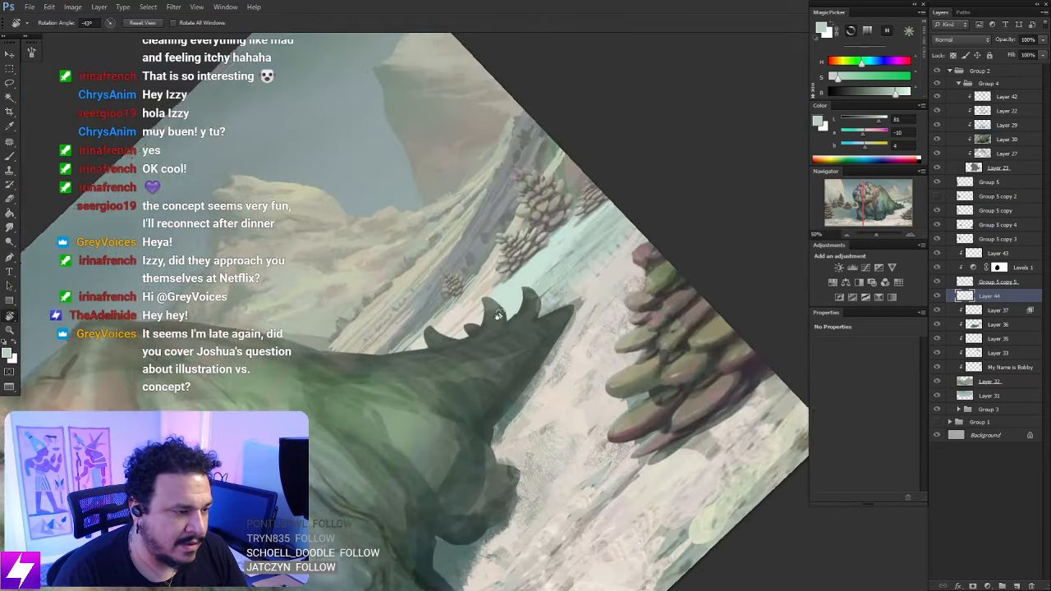
key("ctrl+plus")
key("b")
left_click(462, 309, "alt")
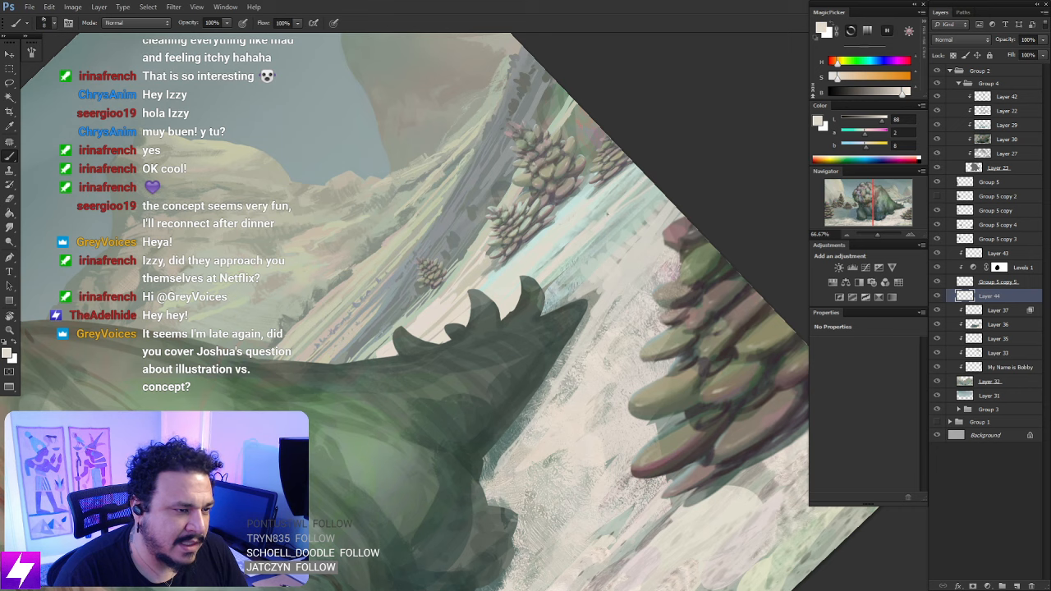
key("Escape")
key("ctrl+minus")
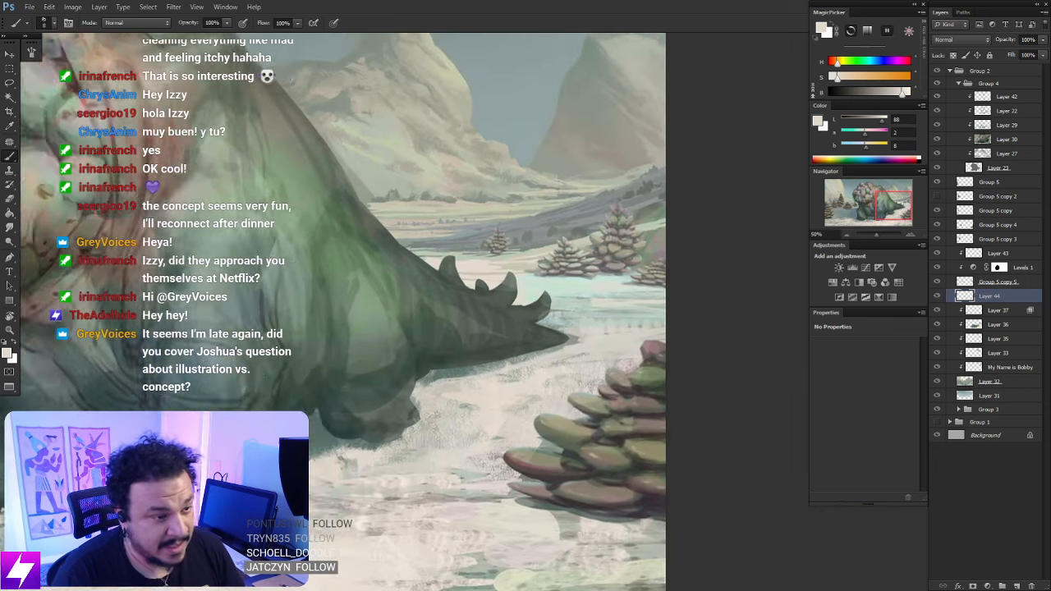
Sample the pale green of the slope behind the distant succulents and choose an 80 px brush preset
left_click_drag(598, 290, 578, 279)
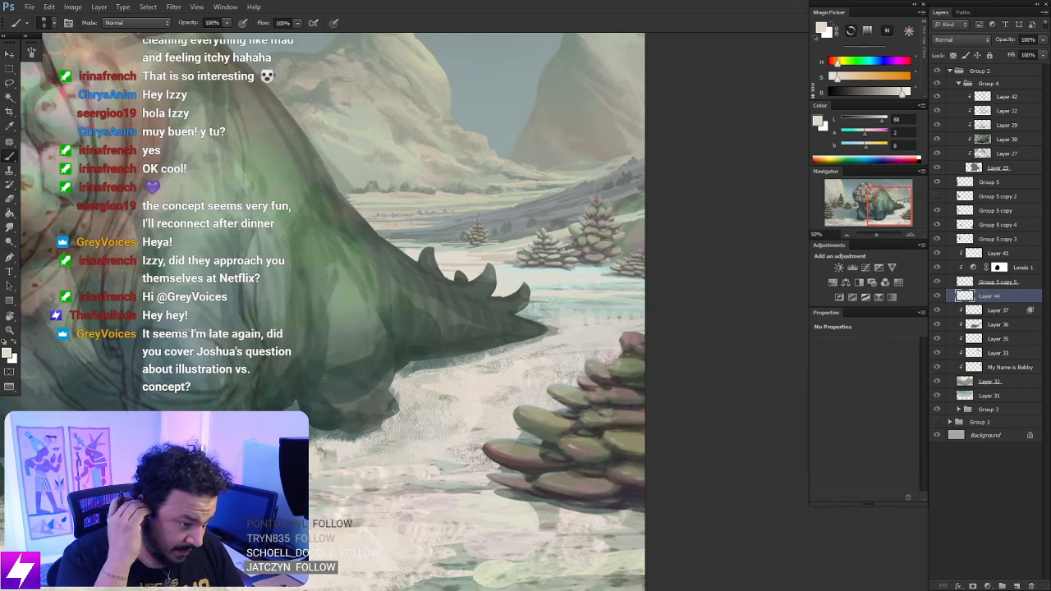
left_click_drag(588, 329, 552, 337)
mouse_move(613, 346)
left_mouse_down()
mouse_move(586, 353)
mouse_move(574, 343)
mouse_move(589, 362)
mouse_move(537, 380)
mouse_move(586, 368)
mouse_move(614, 306)
left_mouse_up()
key("ctrl+plus")
key("ctrl+plus")
key("r")
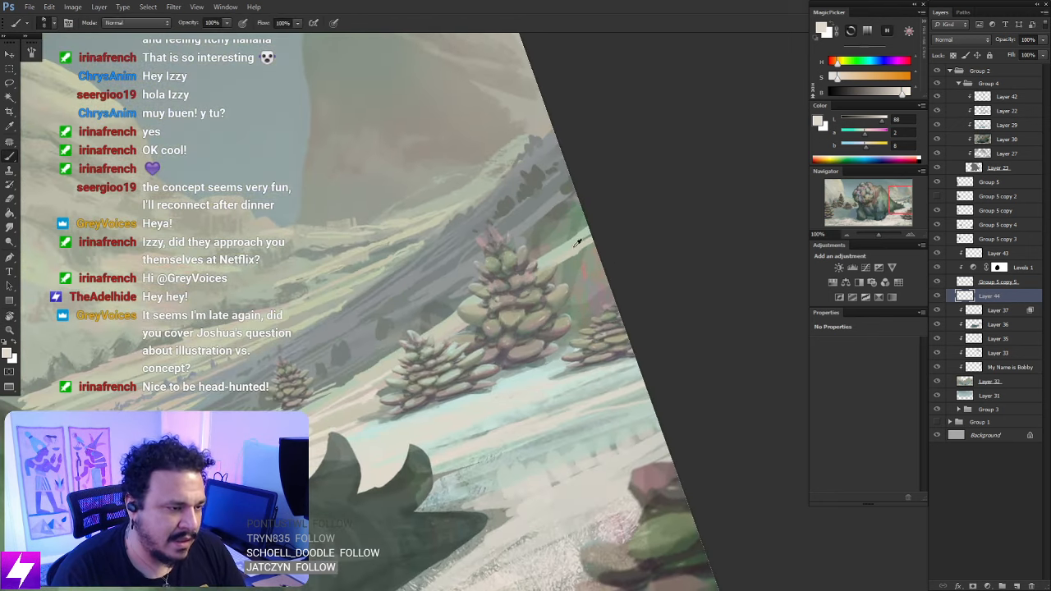
left_click(576, 243, "alt")
left_click_drag(246, 345, 312, 316)
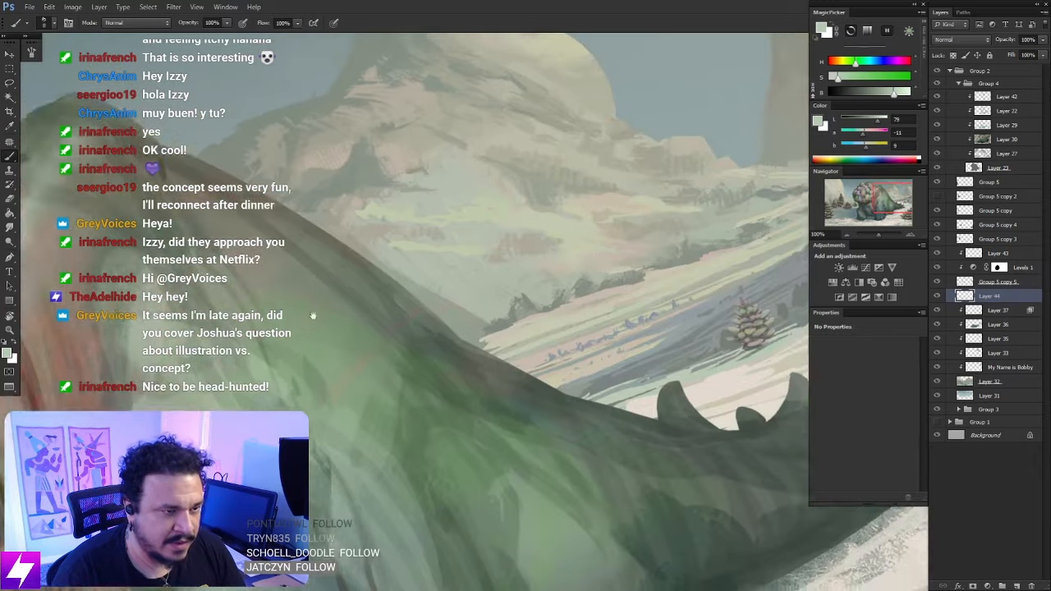
left_click_drag(789, 148, 555, 269)
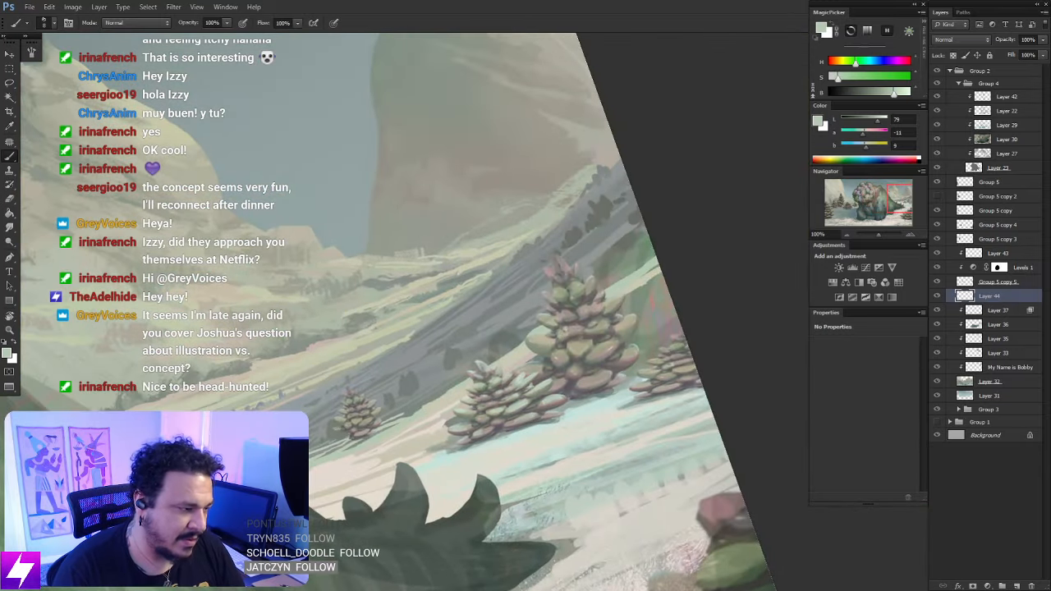
right_click(390, 398)
left_click(102, 322)
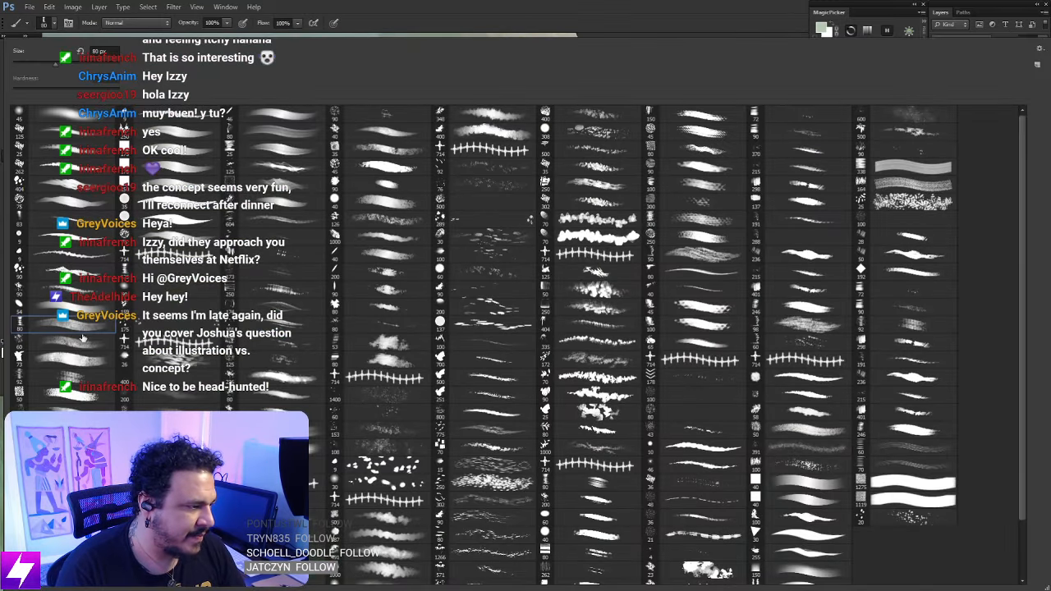
Try another brush preset on the green slope behind the distant succulents and sample the slope's darker green
double_click(92, 376)
mouse_move(570, 277)
left_mouse_down()
mouse_move(615, 326)
mouse_move(643, 308)
left_mouse_up()
key("Escape")
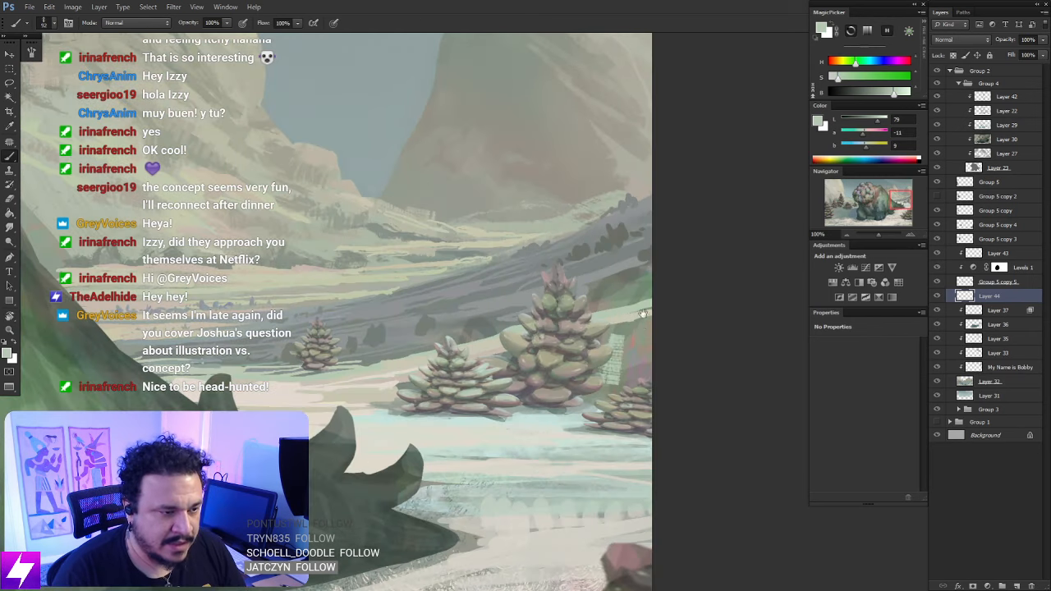
key("ctrl+z")
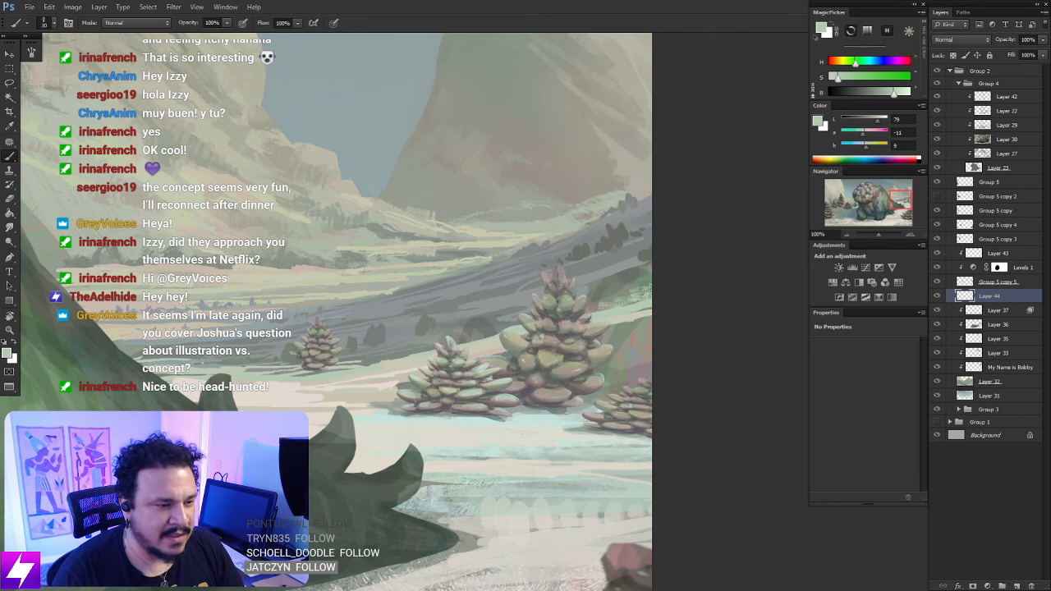
left_click(646, 275, "alt")
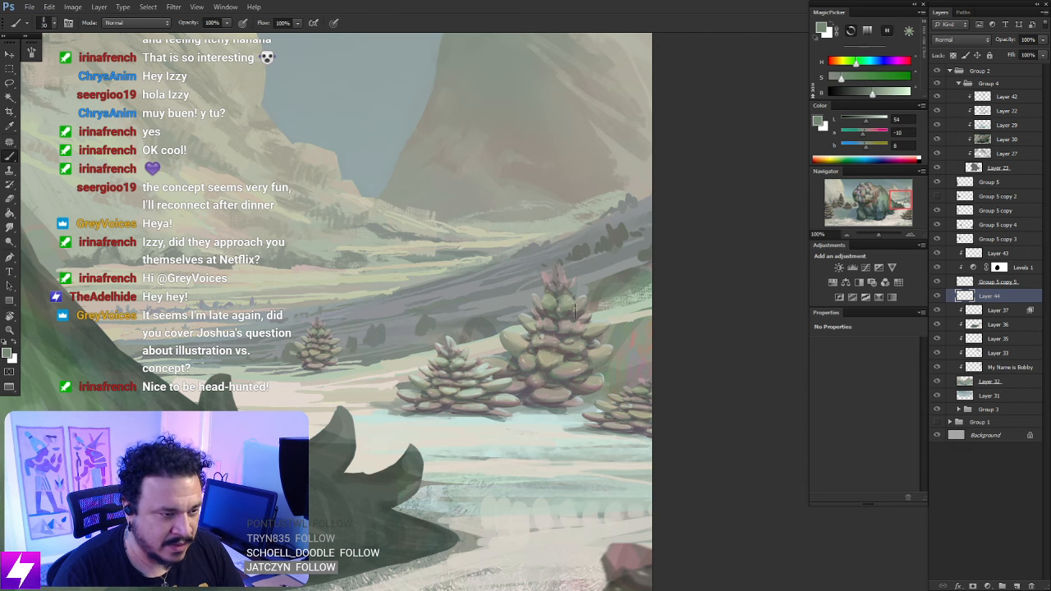
Flip the canvas horizontally and examine the whole composition, the tail area and the succulent clusters in mirror view
key("ctrl+minus")
key("r")
left_click_drag(632, 394, 664, 331)
key("Escape")
left_click_drag(637, 366, 625, 363)
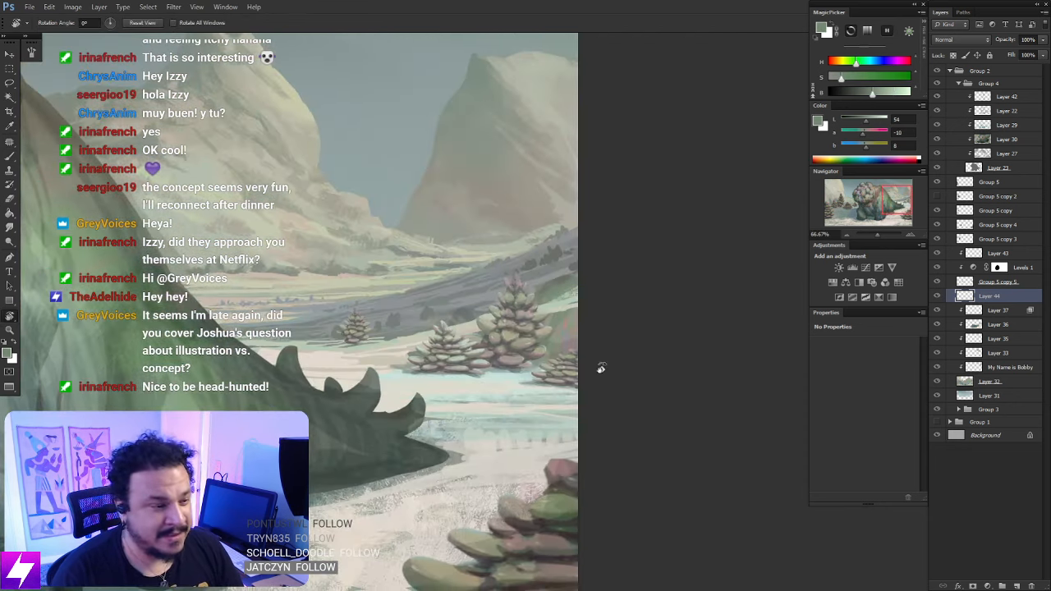
key("ctrl+plus")
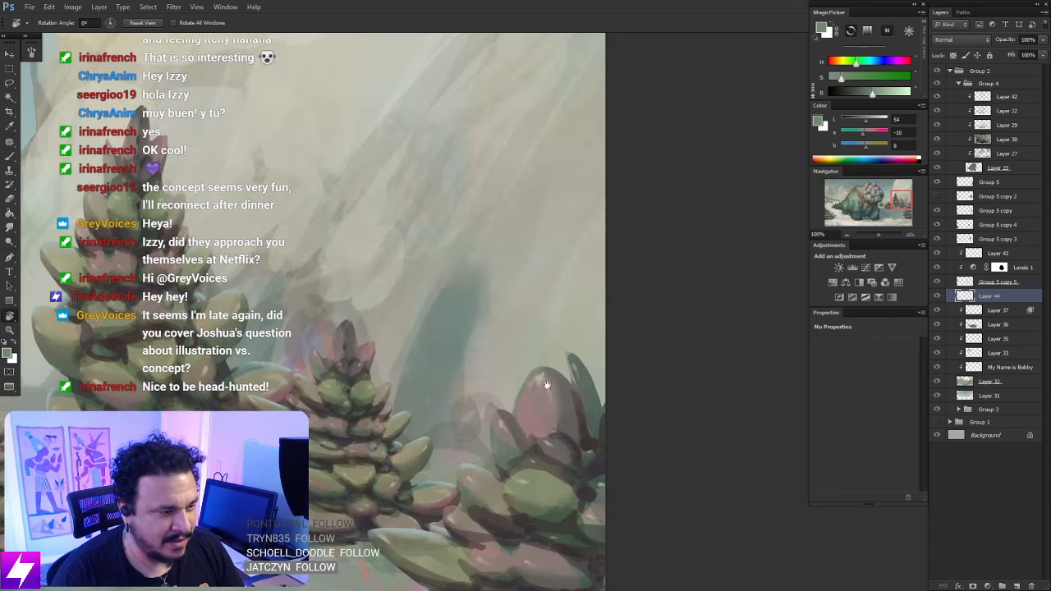
left_click_drag(328, 373, 691, 367)
left_click_drag(361, 369, 550, 399)
key("ctrl+minus")
left_click_drag(473, 404, 752, 392)
left_click_drag(404, 361, 595, 371)
left_click_drag(539, 279, 530, 318)
key("ctrl+plus")
mouse_move(386, 342)
left_mouse_down()
mouse_move(513, 382)
mouse_move(494, 384)
left_mouse_up()
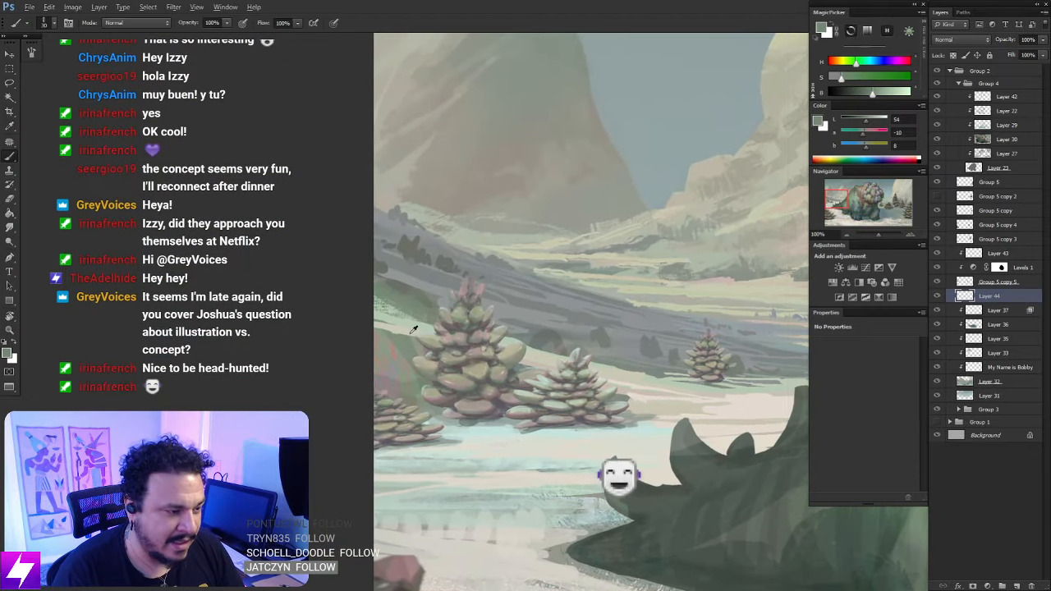
Sample the slope's pale green and paint small strokes along the slope beside the tallest distant succulent with a smaller brush
left_click(404, 308, "alt")
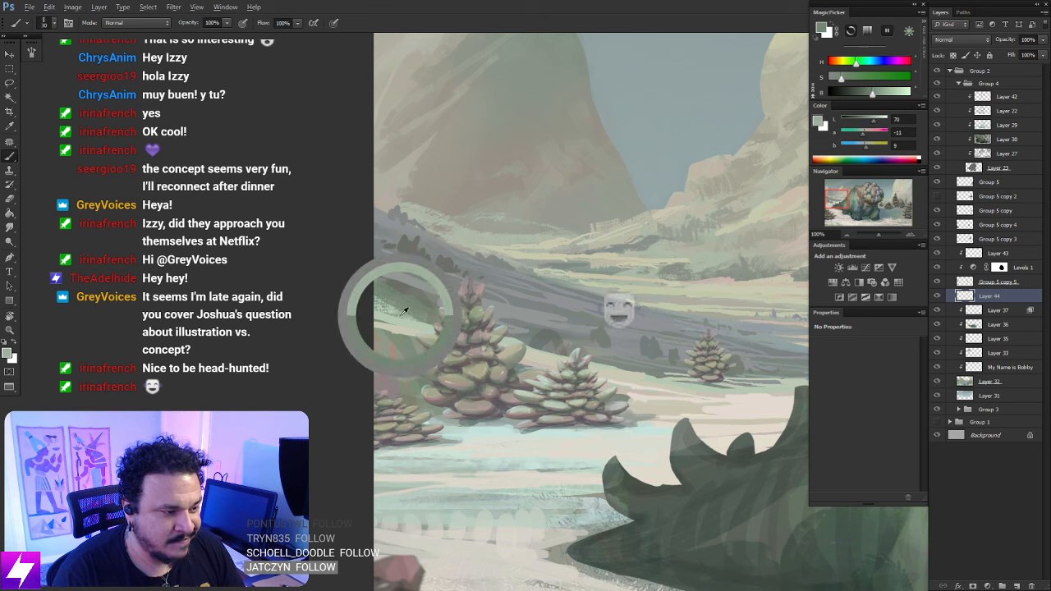
left_click(401, 309, "alt")
left_click(402, 311, "alt")
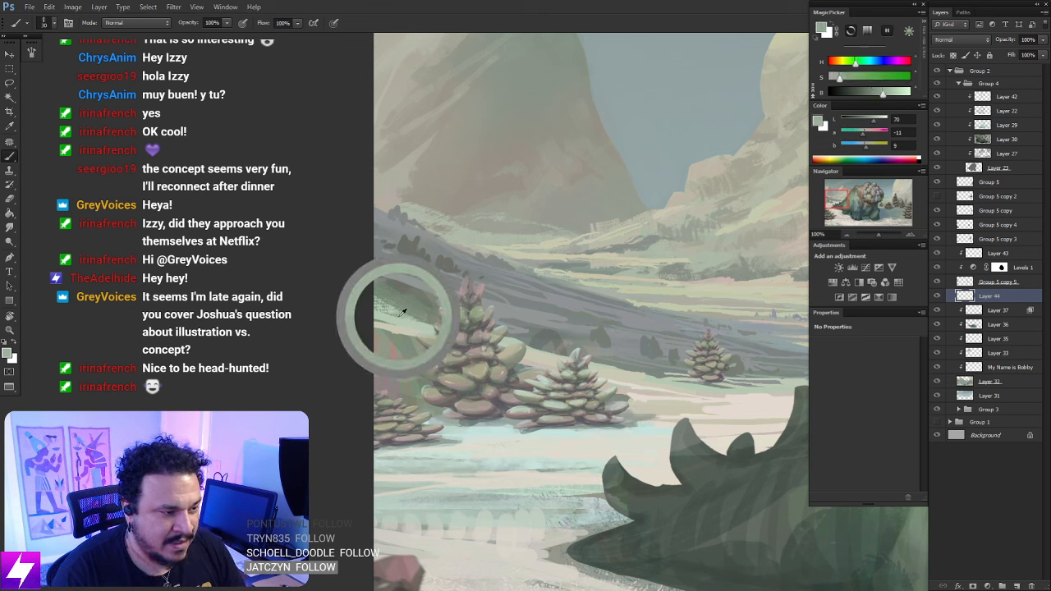
left_click_drag(438, 386, 429, 382)
key("[")
left_click_drag(362, 322, 409, 353)
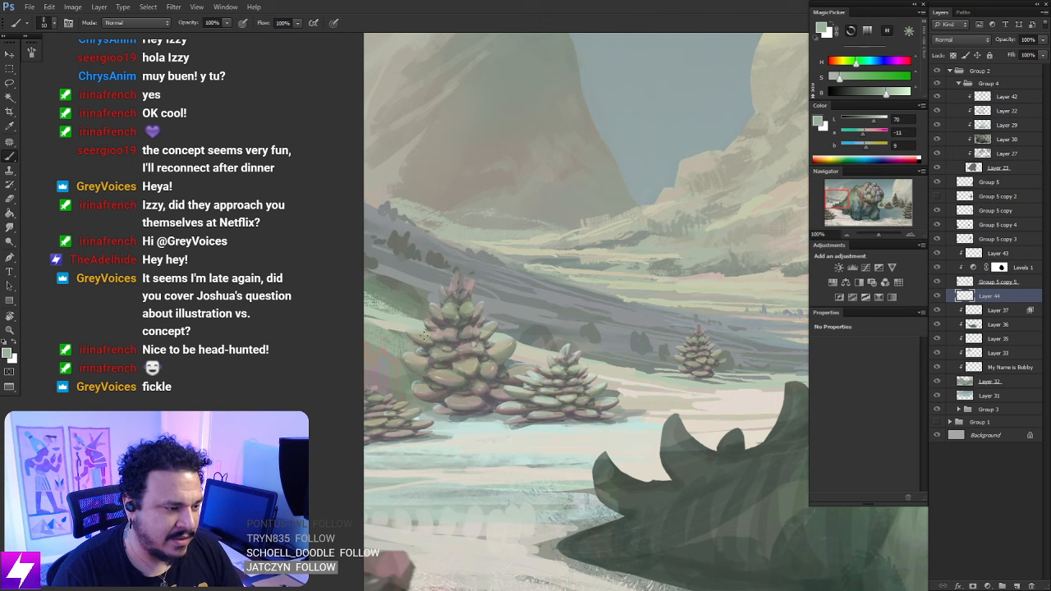
Enlarge the brush, sample the muted grey-green and mauve tones, and blend the slope between the two outermost distant succulents
key("]")
key("]")
key("]")
left_click_drag(366, 344, 387, 357)
left_click(383, 365, "alt")
left_click(382, 360, "alt")
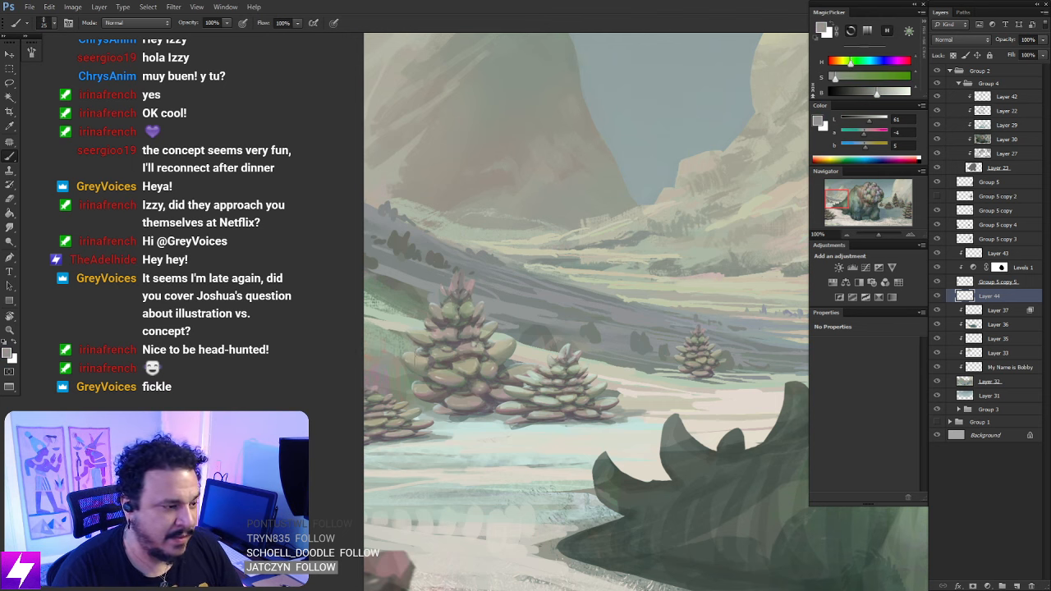
left_click(394, 377, "alt")
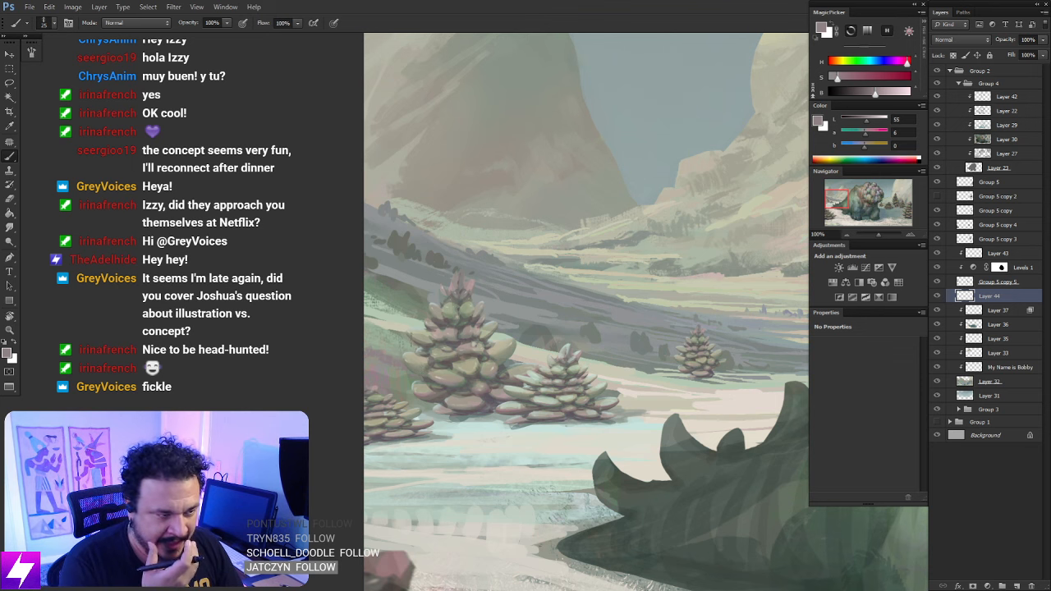
Sample a muted olive green from the slope and soften the ground around the distant succulents with grey-green strokes
left_click_drag(527, 345, 450, 308)
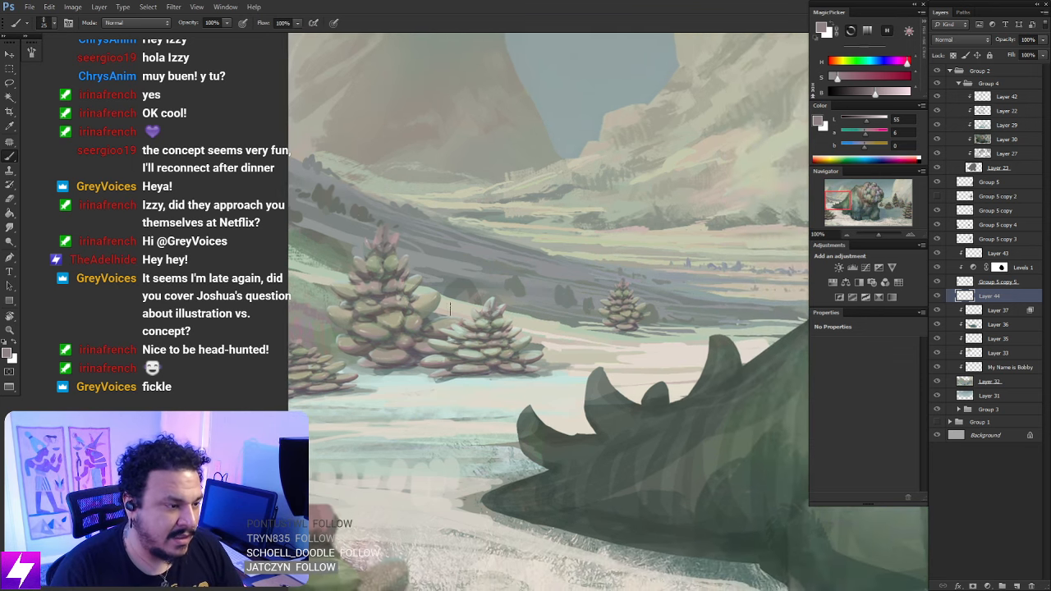
left_click(327, 289, "alt")
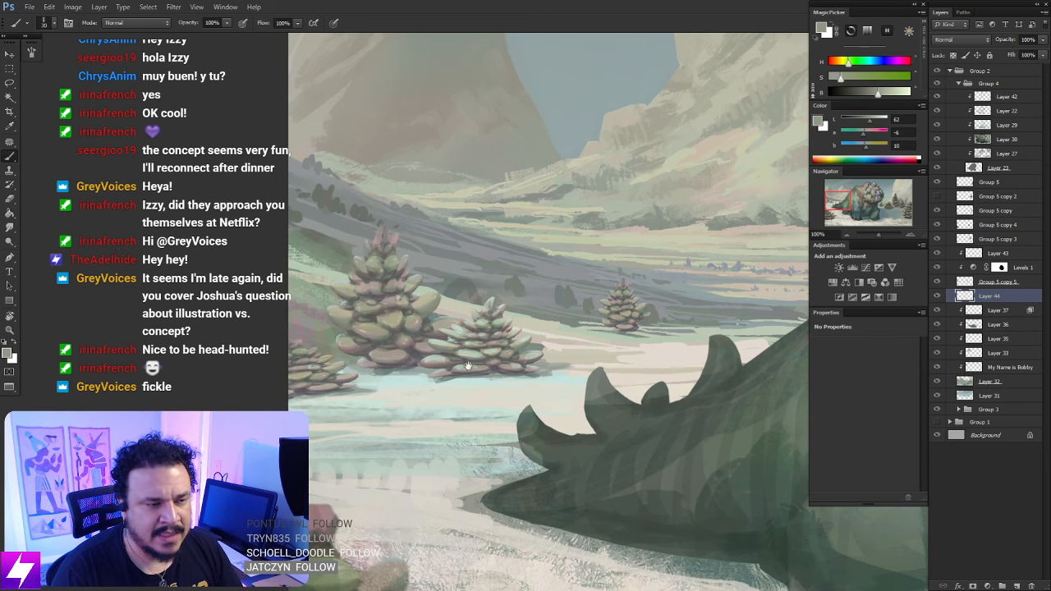
left_click_drag(468, 366, 402, 340)
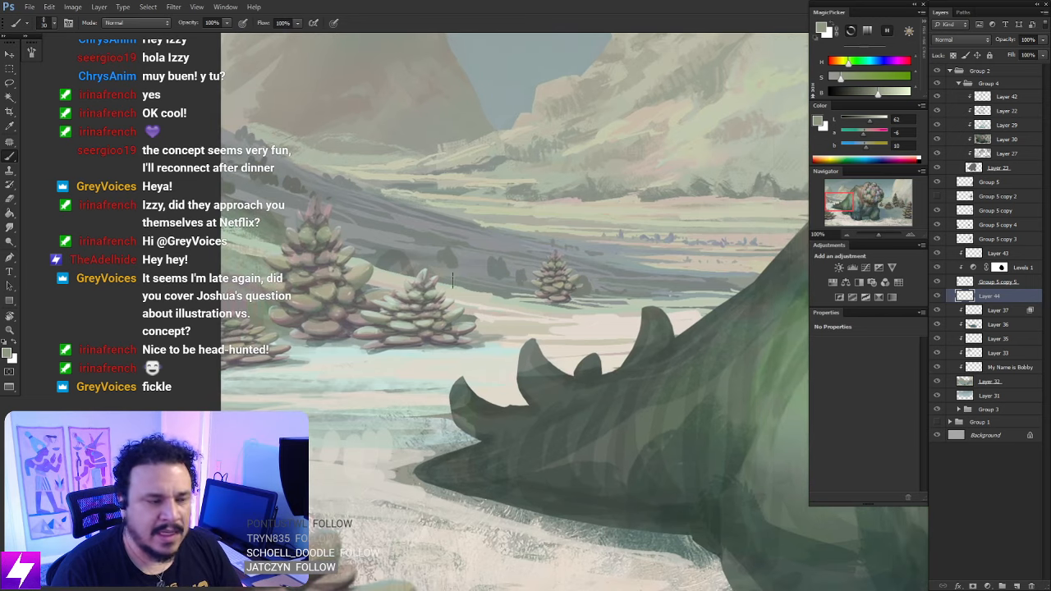
left_click_drag(478, 329, 481, 328)
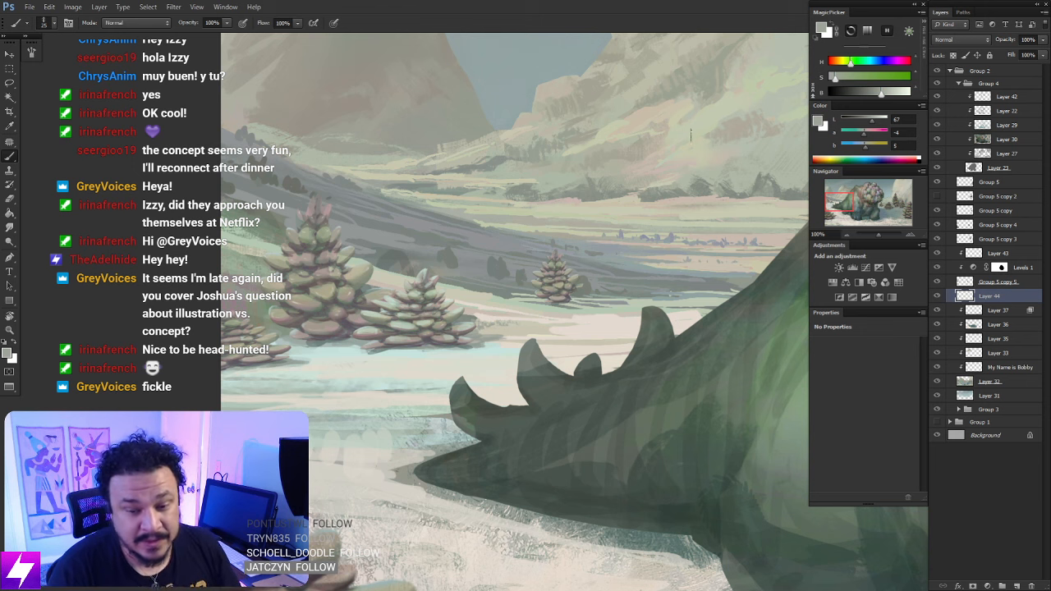
Sample a warm light grey below the smallest distant succulent and blend the snow between it and the tail spikes
left_click_drag(568, 322, 607, 307)
left_click(583, 307, "alt")
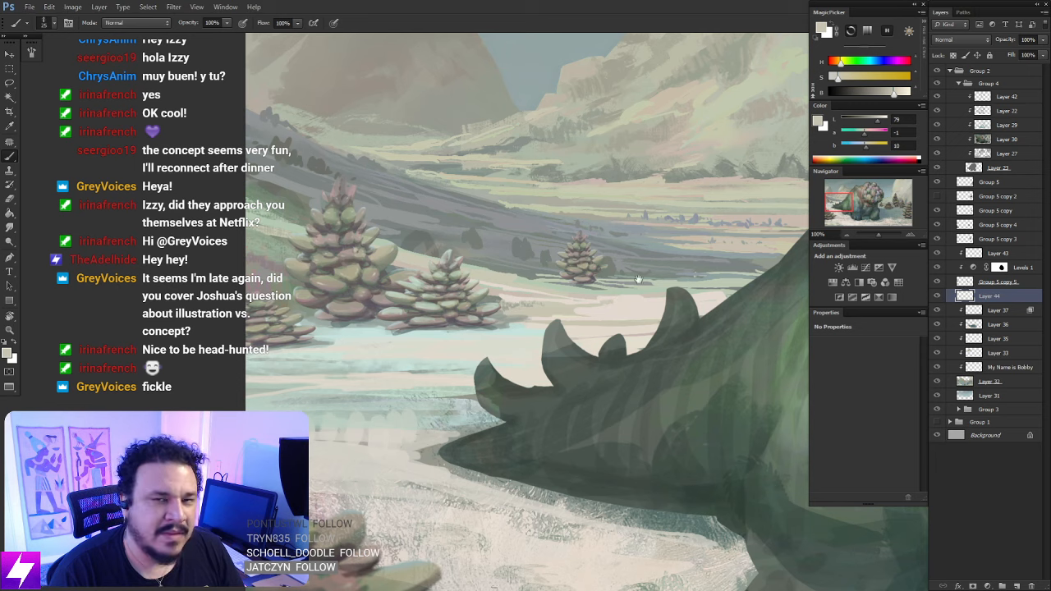
left_click_drag(638, 280, 628, 289)
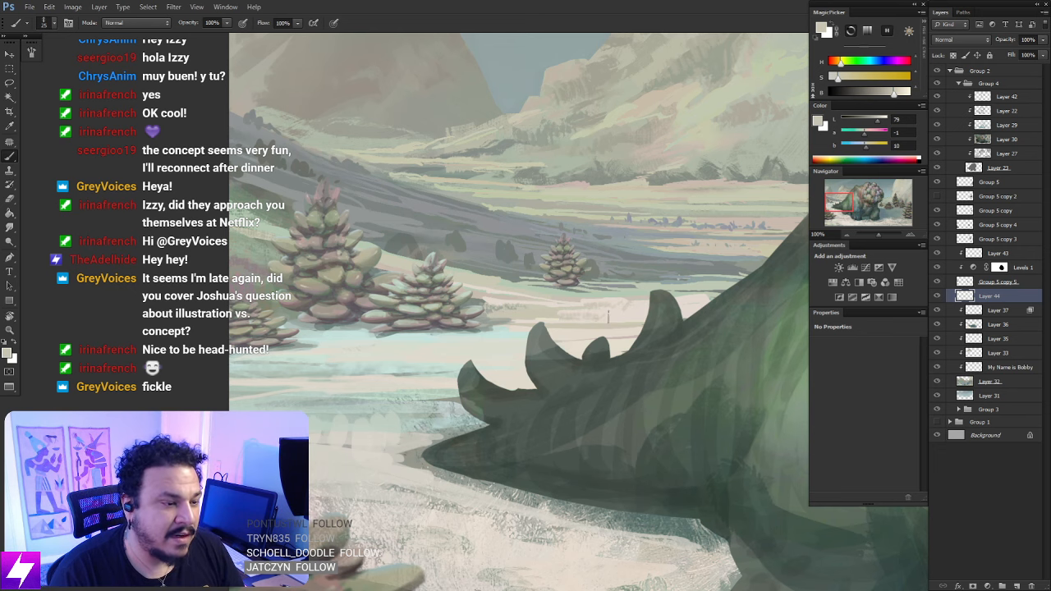
scroll(629, 320, "down", 3)
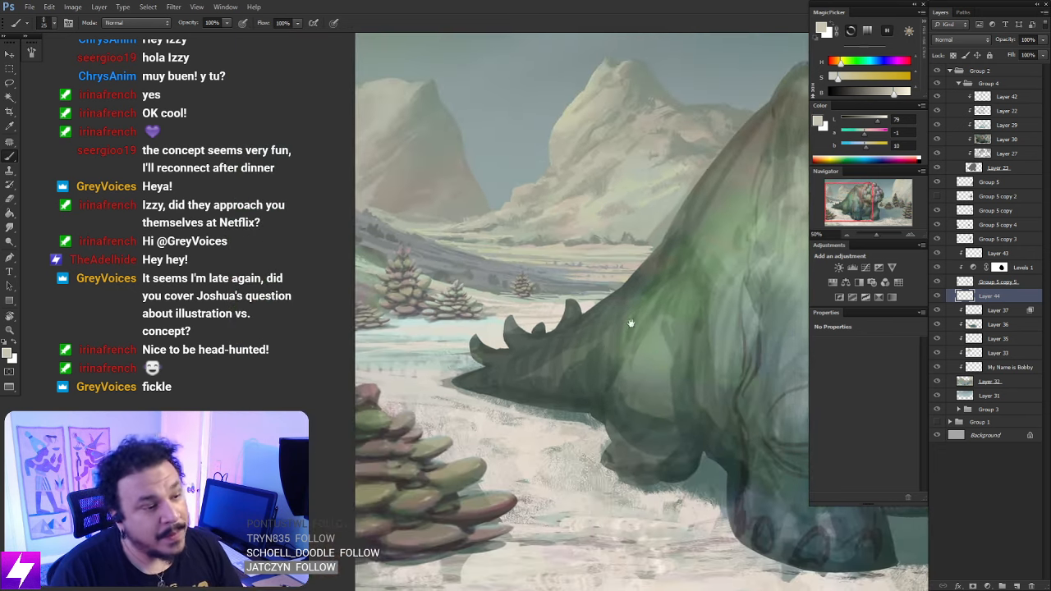
key("r")
left_click_drag(618, 335, 633, 329)
scroll(584, 291, "up", 1)
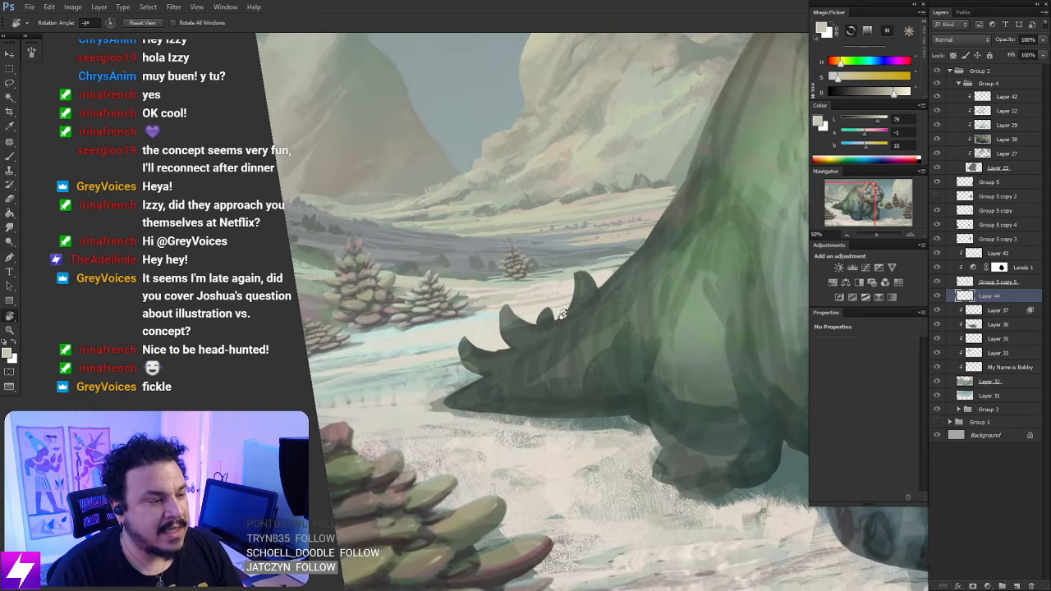
left_click_drag(486, 297, 568, 329)
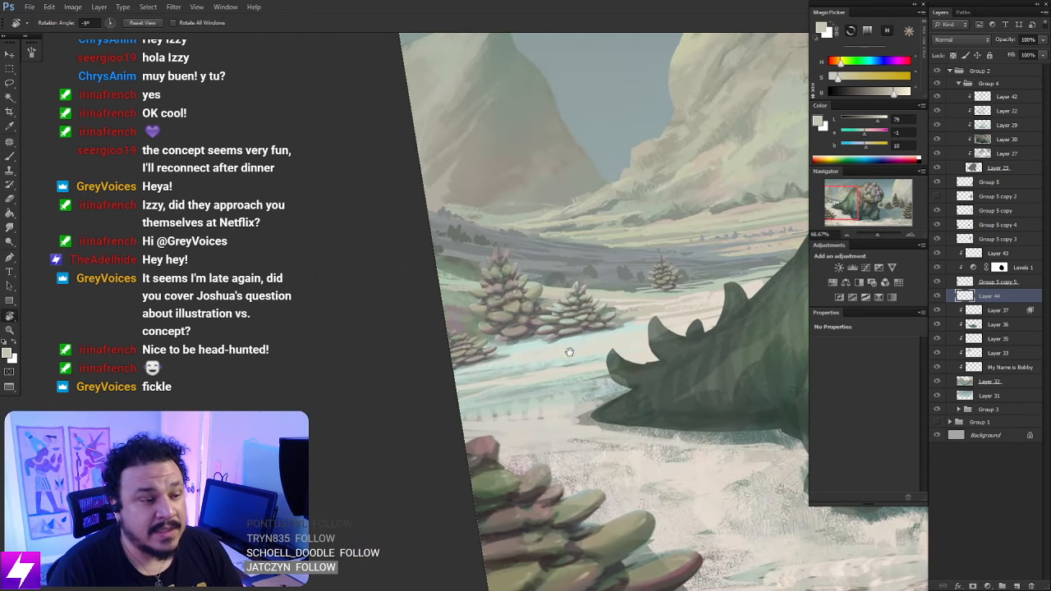
key("Escape")
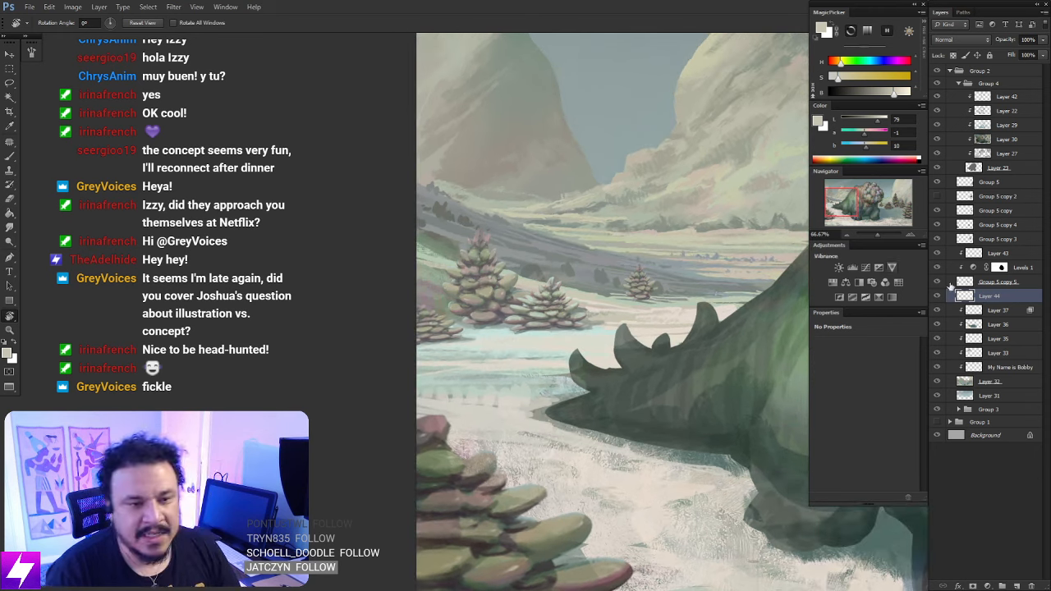
On Layer 43, sample a near-white snow colour and paint highlights on the crown and leaves of the middle distant succulent
left_click(989, 253)
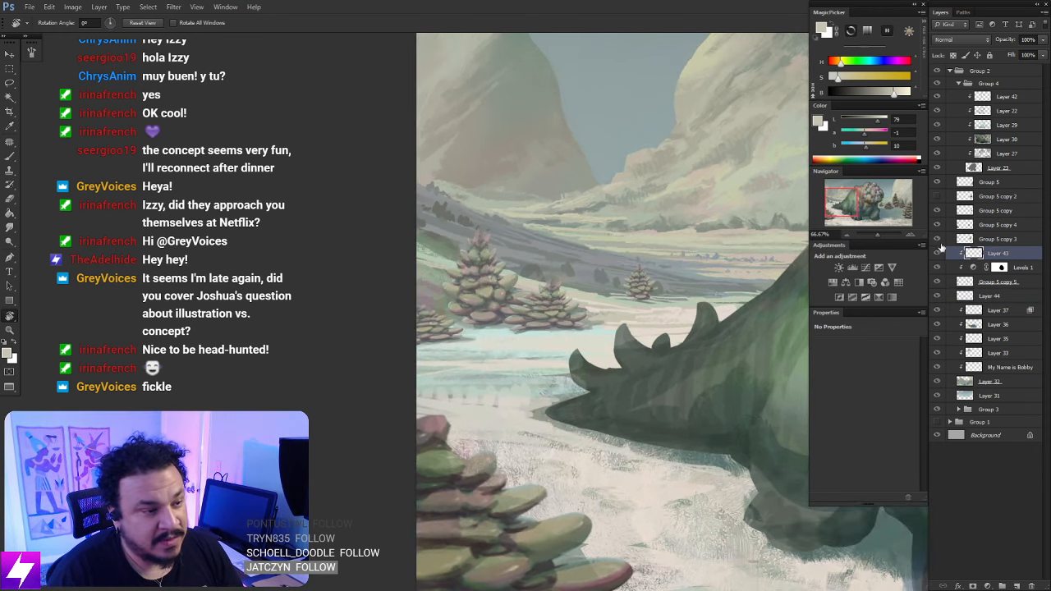
scroll(626, 322, "up", 1)
scroll(625, 322, "up", 1)
key("b")
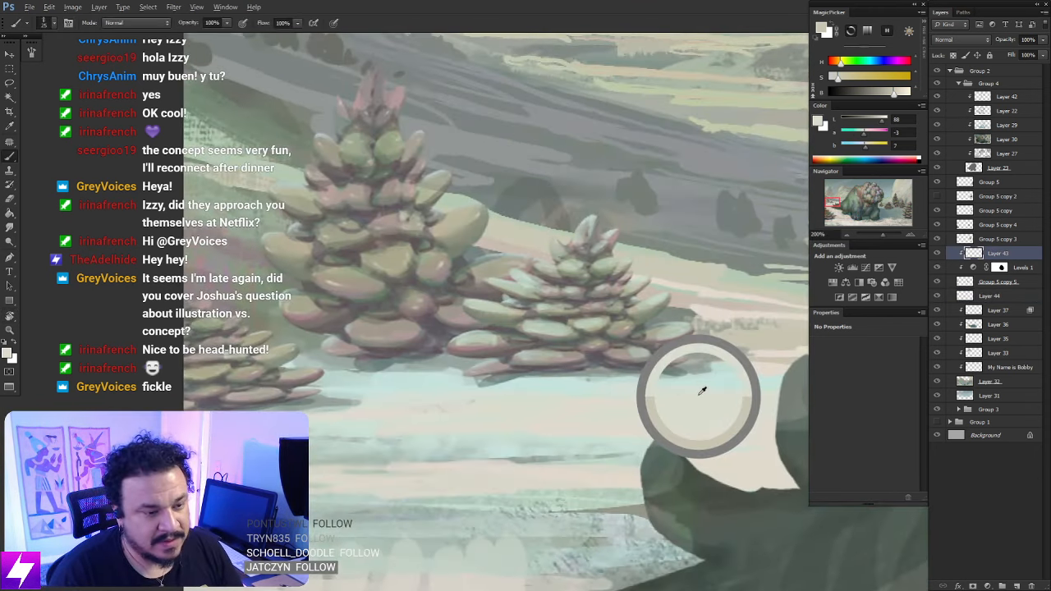
left_click_drag(641, 337, 617, 390)
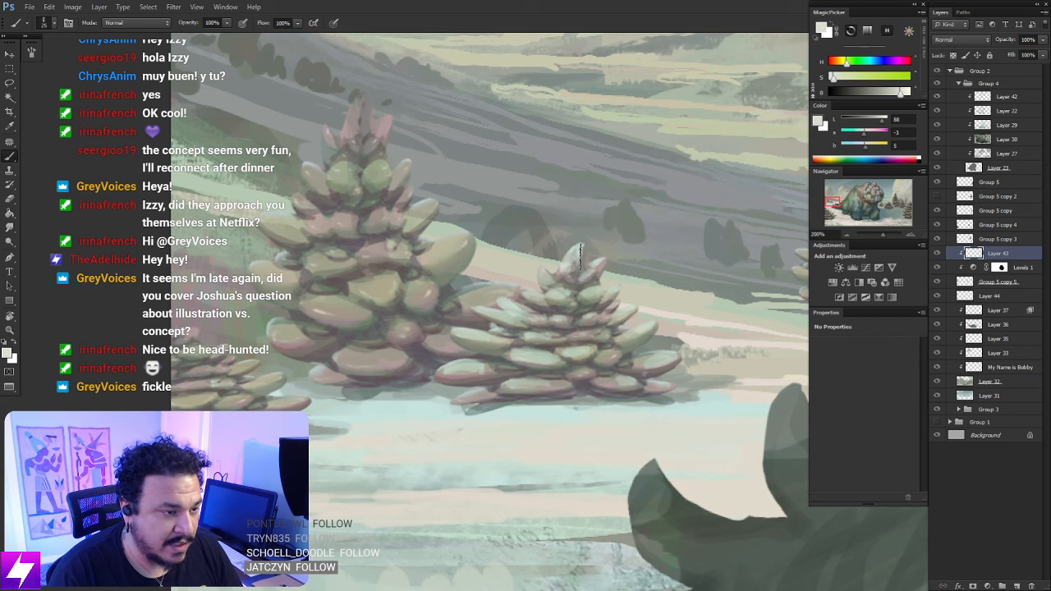
left_click_drag(573, 262, 582, 266)
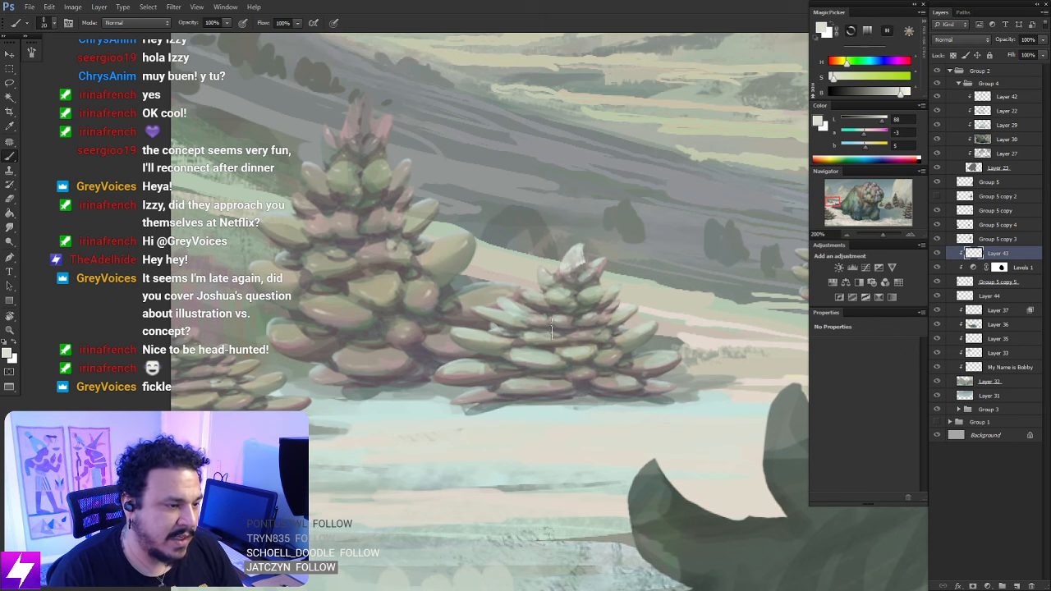
left_click_drag(480, 308, 494, 317)
mouse_move(560, 367)
left_mouse_down()
mouse_move(608, 410)
mouse_move(607, 376)
mouse_move(619, 382)
mouse_move(600, 380)
mouse_move(629, 352)
left_mouse_up()
Hide and show Layer 43 to compare the distant succulents with and without the painted highlights
key("ctrl+minus")
key("ctrl+minus")
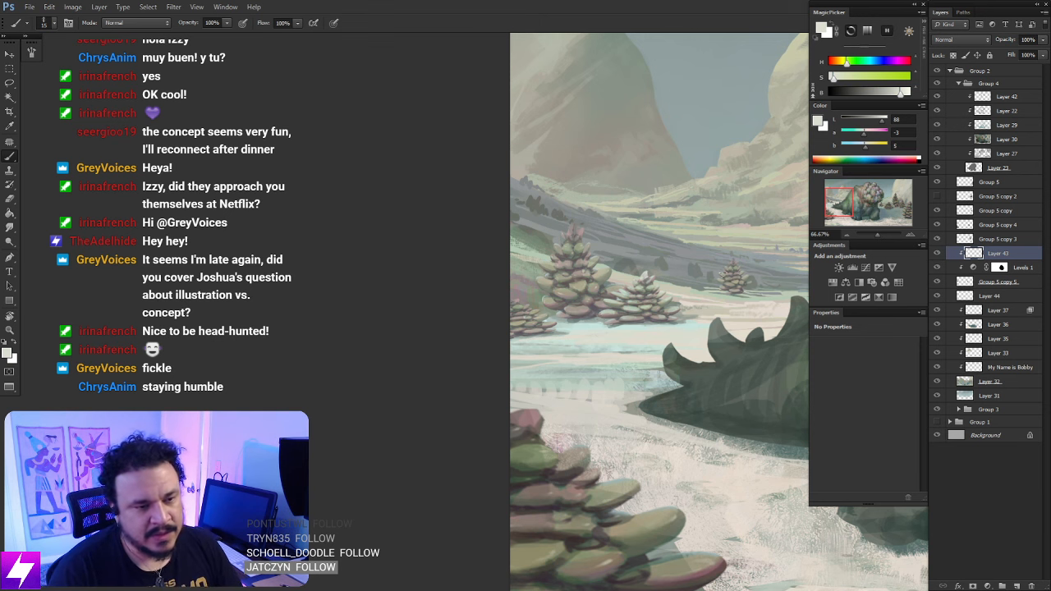
left_click(939, 254)
left_click(939, 254)
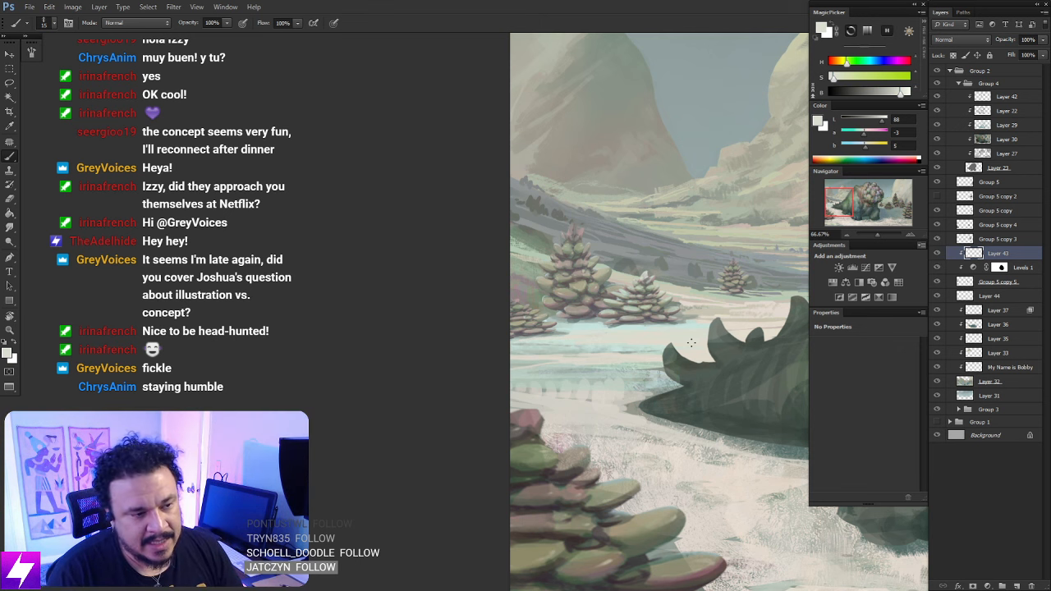
Clean up the middle succulent's crown with the Eraser, sample a pale green and add finer highlights to its leaves
key("ctrl+plus")
left_click_drag(691, 343, 664, 348)
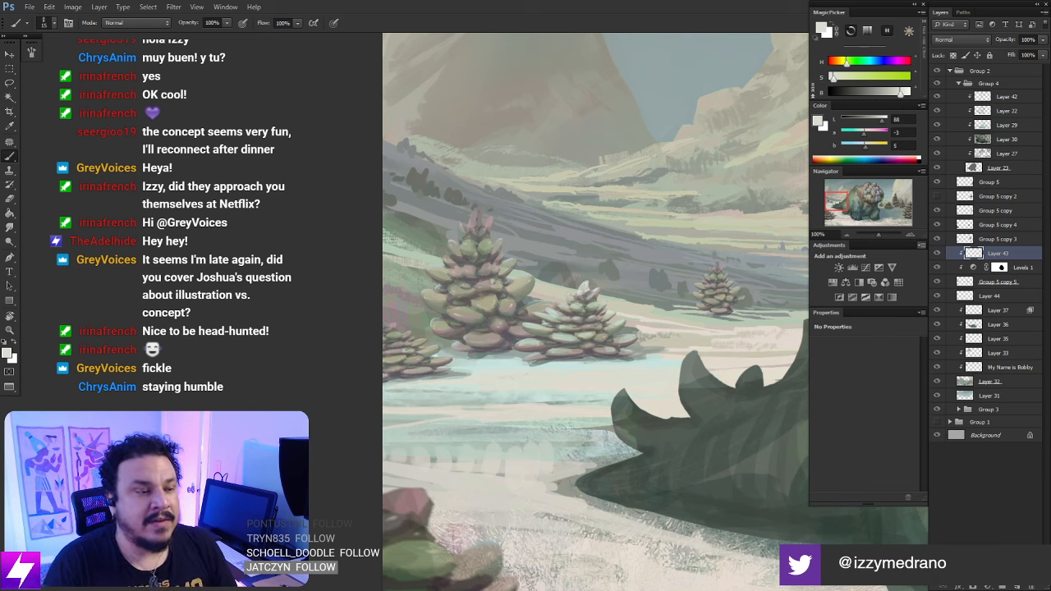
scroll(631, 290, "up", 4)
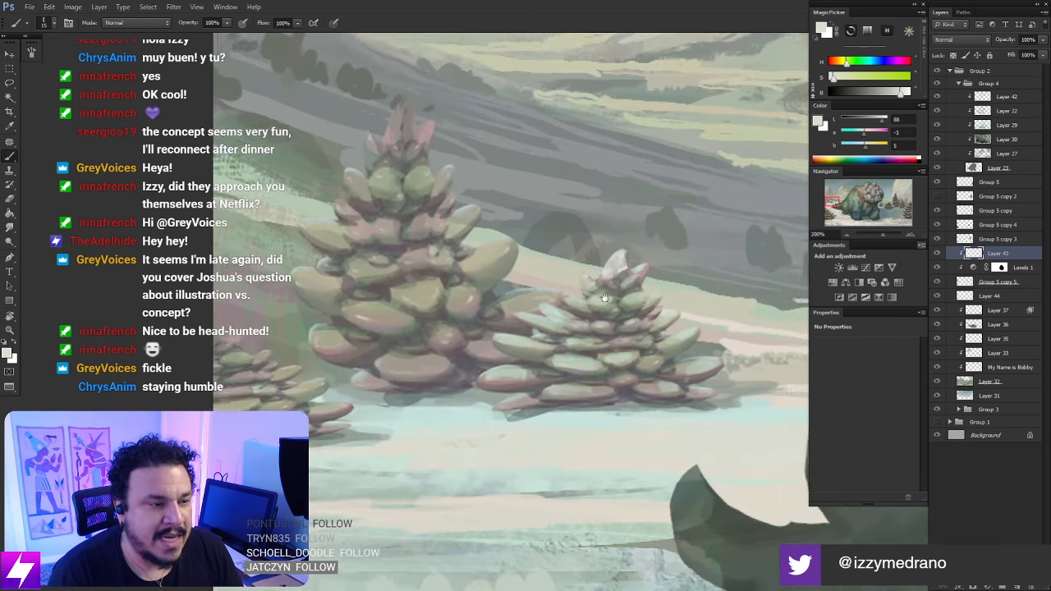
key("e")
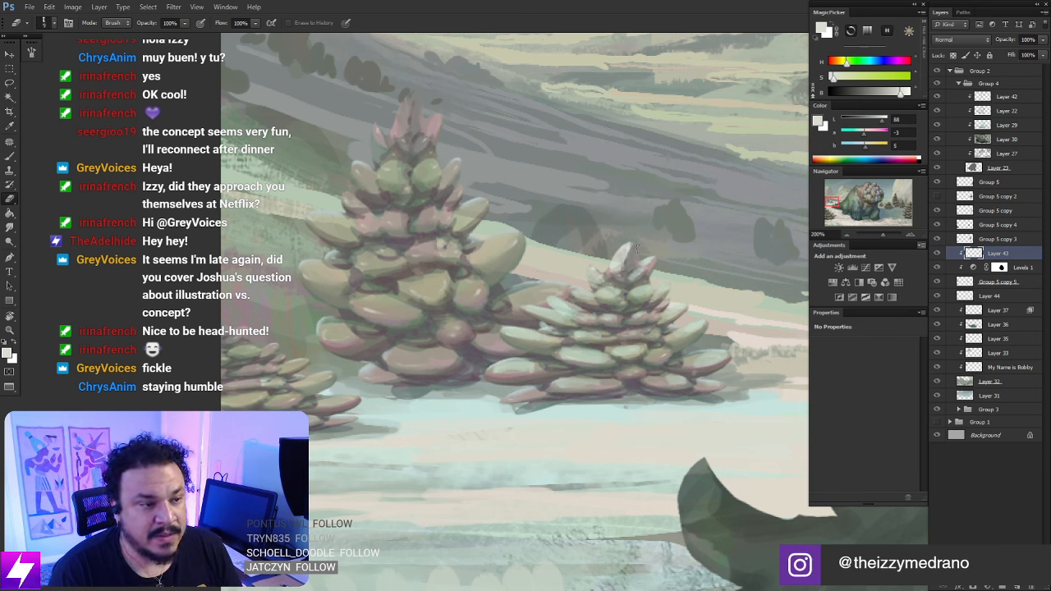
key("b")
left_click(681, 279, "alt")
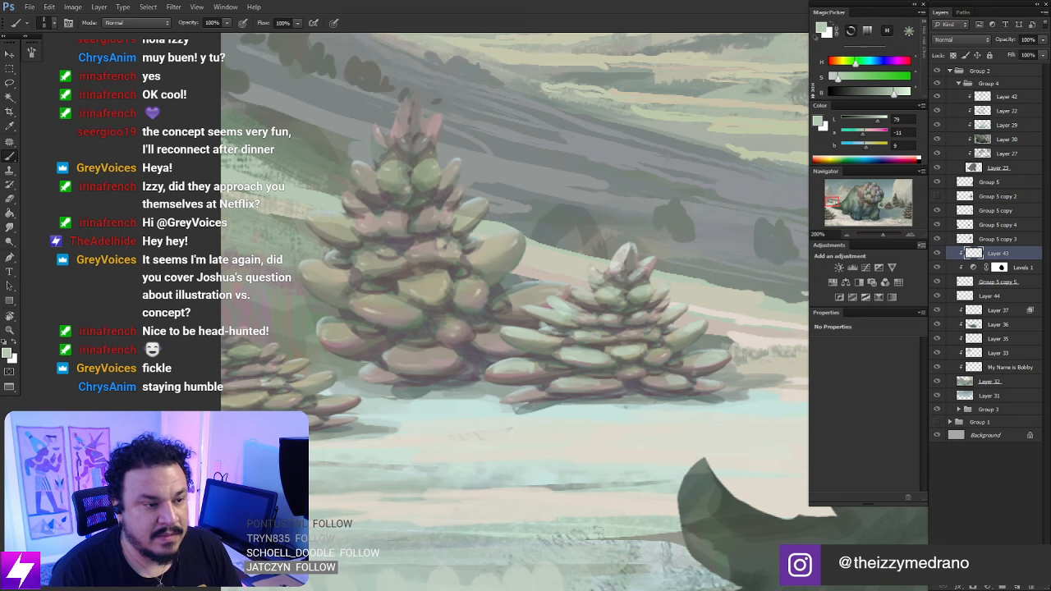
left_click_drag(654, 335, 640, 286)
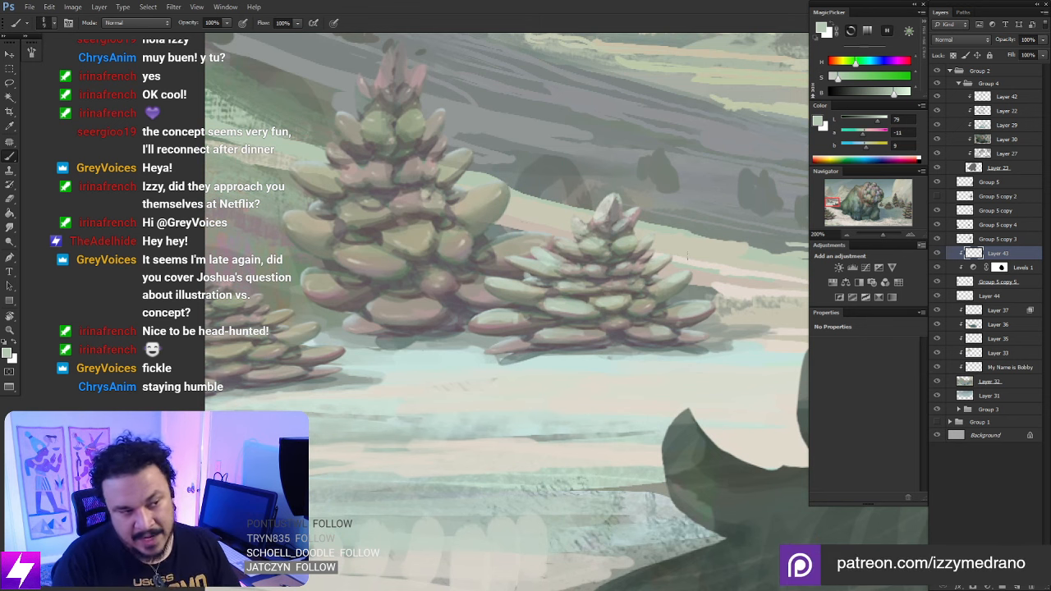
Toggle Layer 43's visibility to check the refined leaf highlights on the middle succulent
left_click_drag(477, 368, 441, 417)
left_click_drag(462, 361, 425, 308)
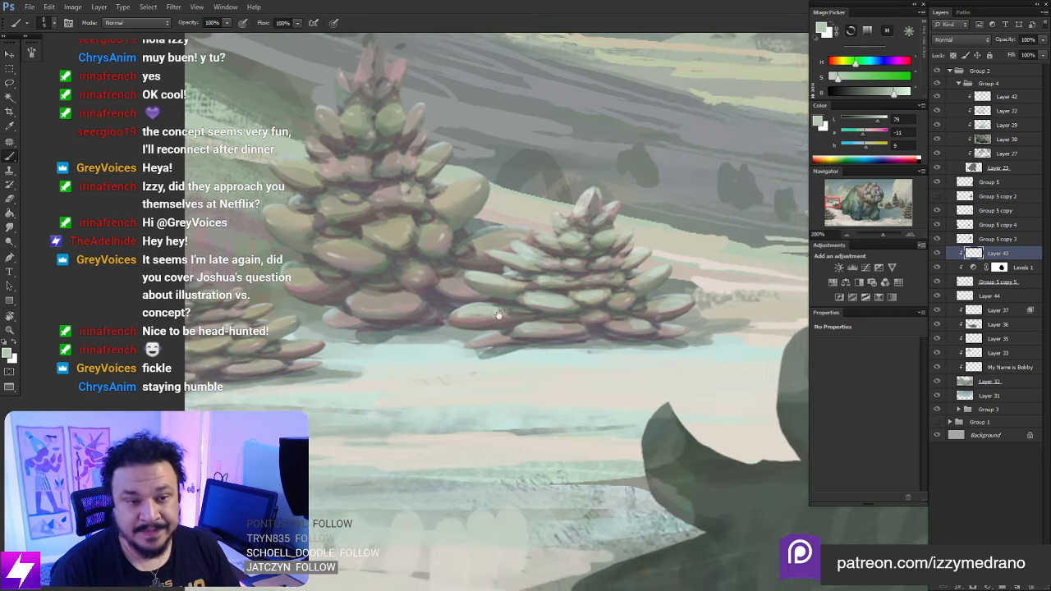
left_click(936, 255)
left_click(936, 254)
On Layer 43, paint a pale blue-green highlight on the large distant succulent's broad outer leaf facing the middle succulent
left_click_drag(476, 316, 508, 334)
left_click_drag(450, 373, 424, 374)
left_click_drag(475, 292, 492, 396)
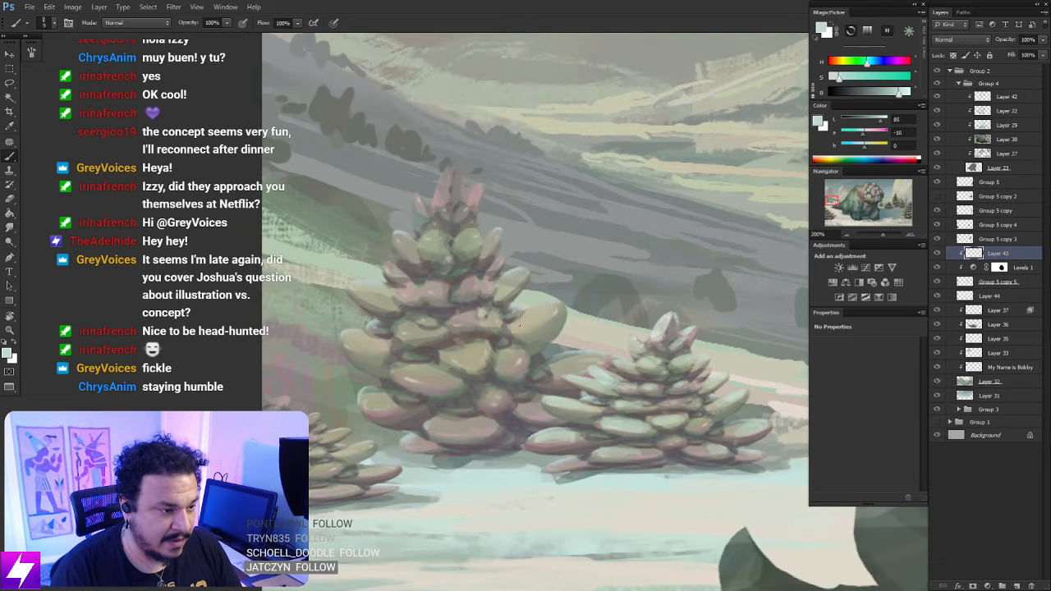
left_click_drag(535, 324, 556, 309)
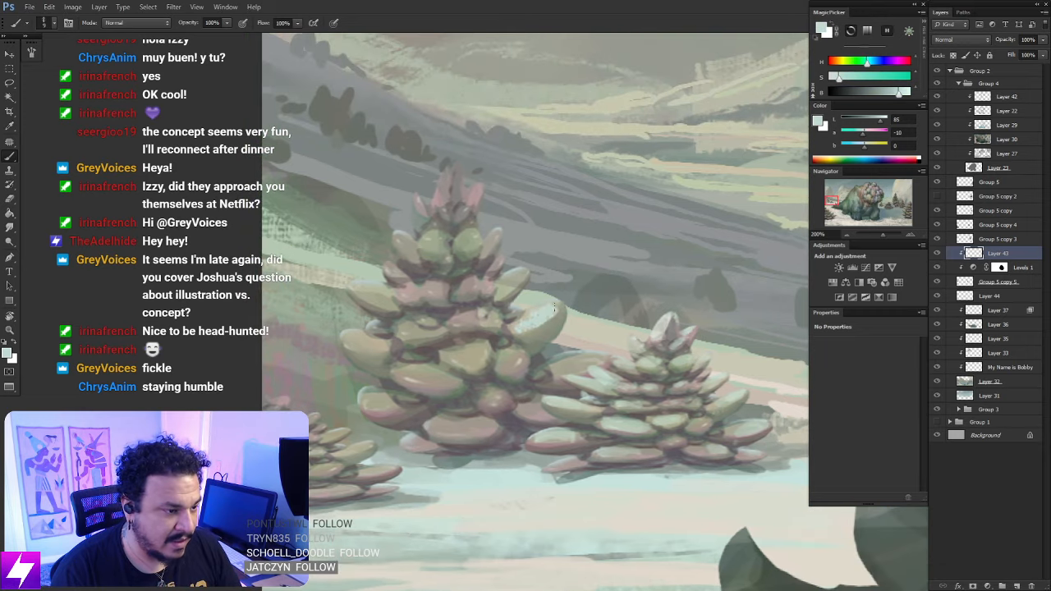
key("e")
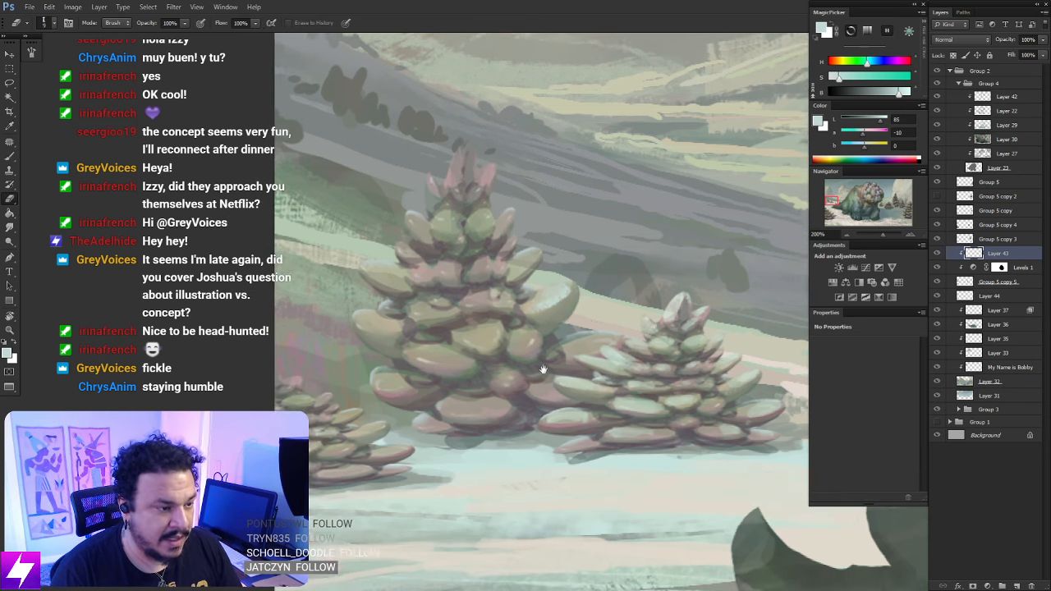
Add a pale highlight to the low leaf between the large and middle succulents and refine its edge with the Eraser
left_click_drag(539, 368, 597, 331)
key("b")
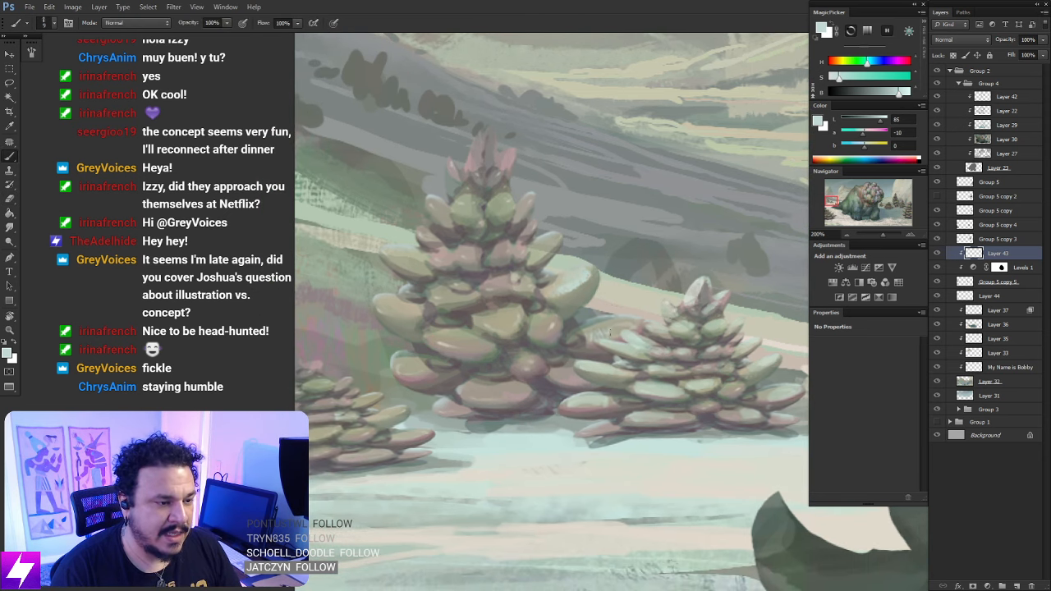
key("e")
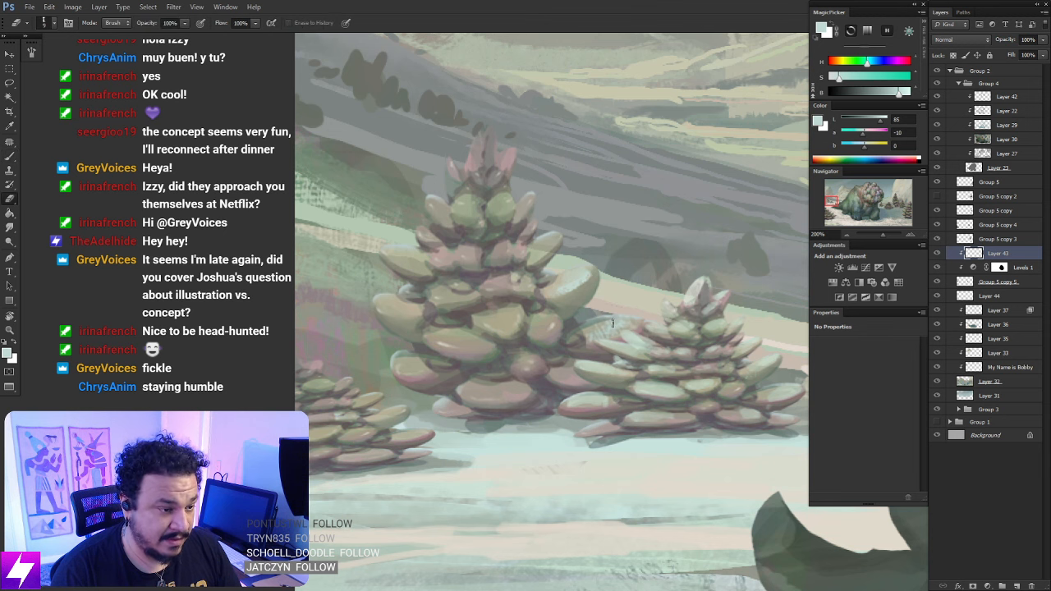
mouse_move(542, 350)
left_mouse_down()
mouse_move(561, 345)
mouse_move(575, 376)
mouse_move(561, 340)
mouse_move(519, 317)
left_mouse_up()
key("b")
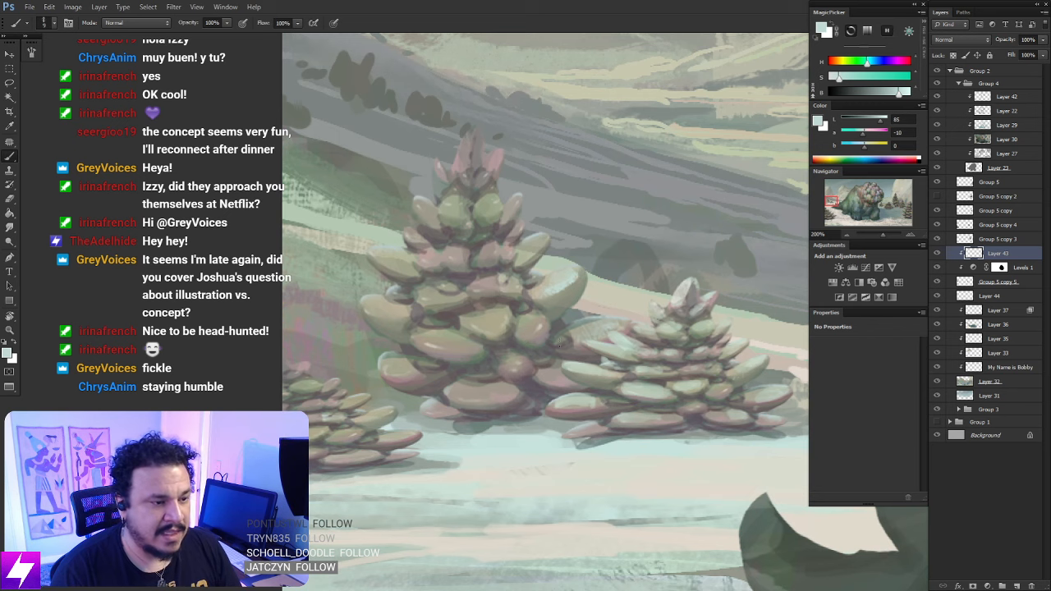
Choose a different brush preset, flip the canvas, paint snow on the large succulent's far outer leaf and soften it with Smudge
scroll(550, 322, "down", 2)
mouse_move(577, 316)
left_mouse_down()
mouse_move(586, 280)
mouse_move(571, 312)
left_mouse_up()
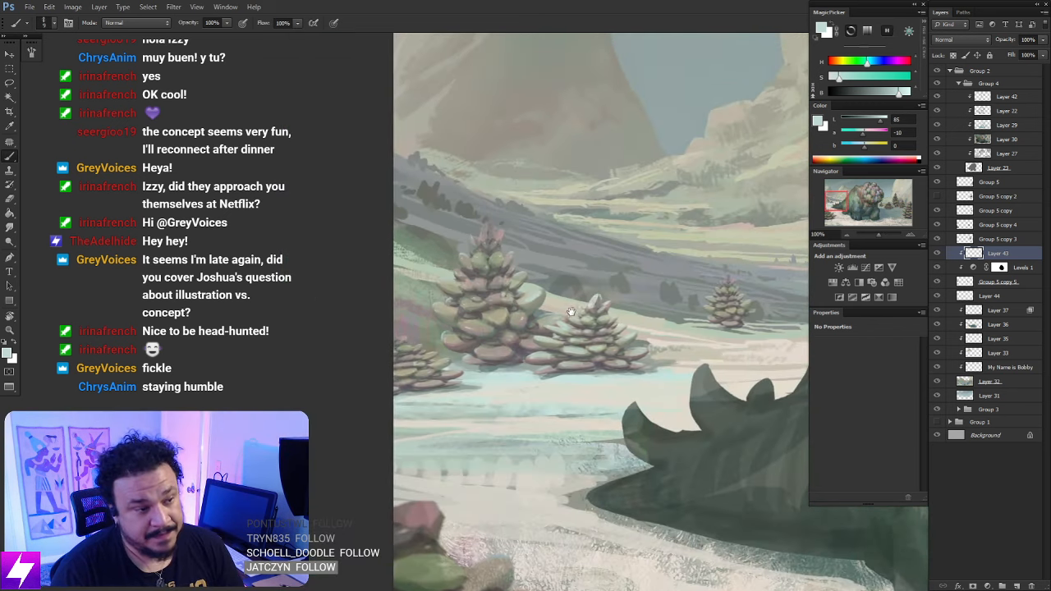
right_click(465, 235)
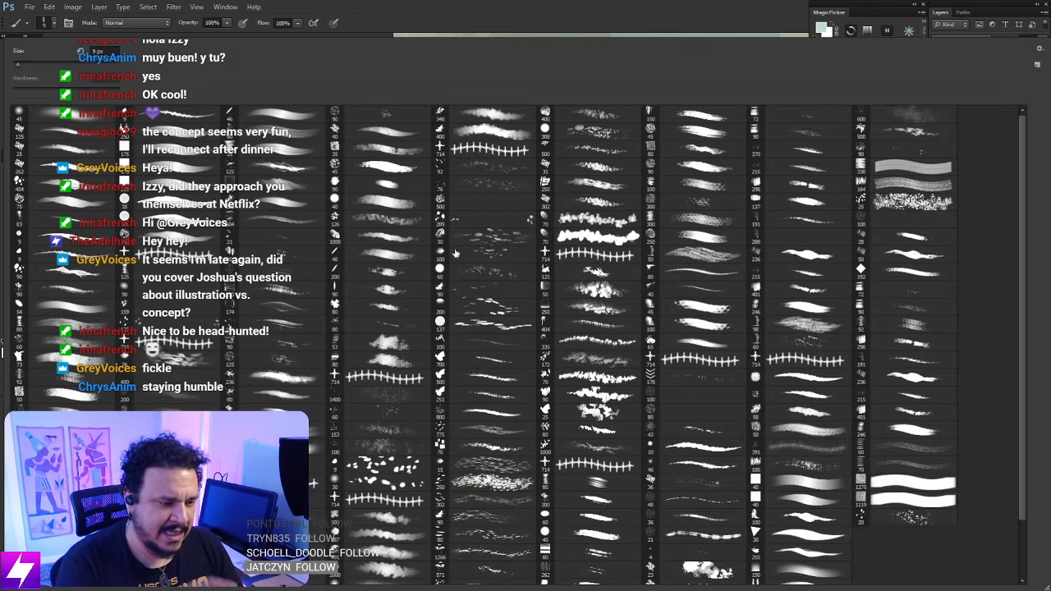
double_click(591, 469)
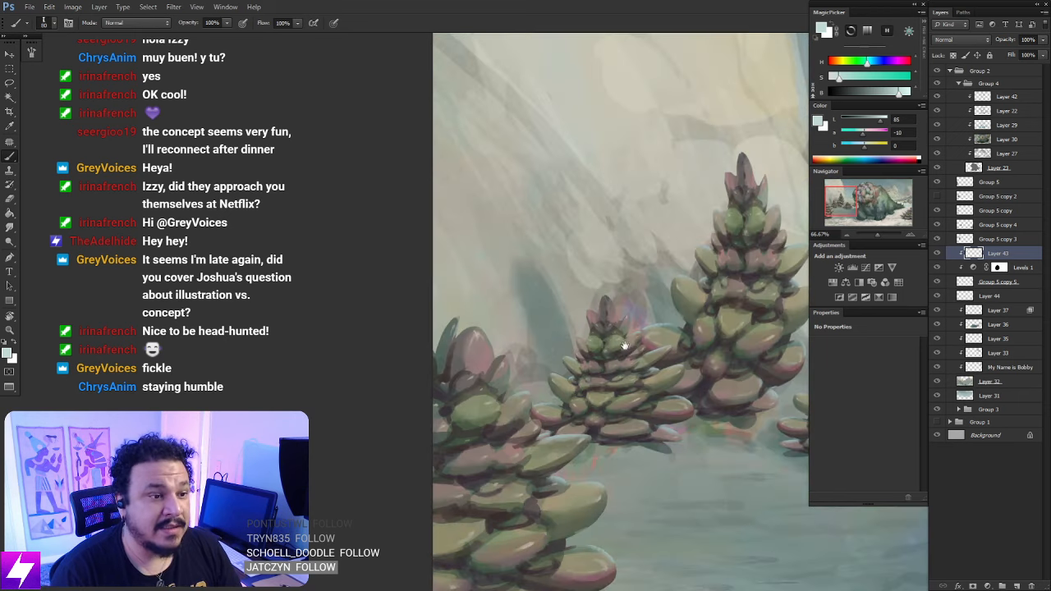
mouse_move(797, 315)
left_mouse_down()
mouse_move(603, 320)
mouse_move(353, 298)
left_mouse_up()
left_click_drag(620, 335, 286, 328)
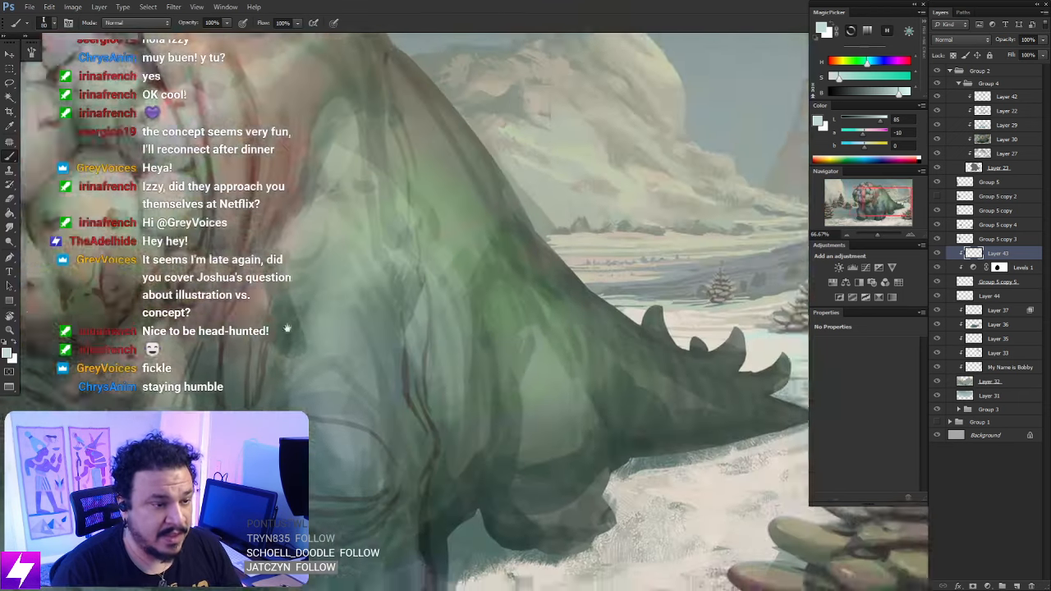
left_click_drag(653, 316, 363, 342)
scroll(566, 341, "up", 2)
left_click_drag(550, 332, 415, 323)
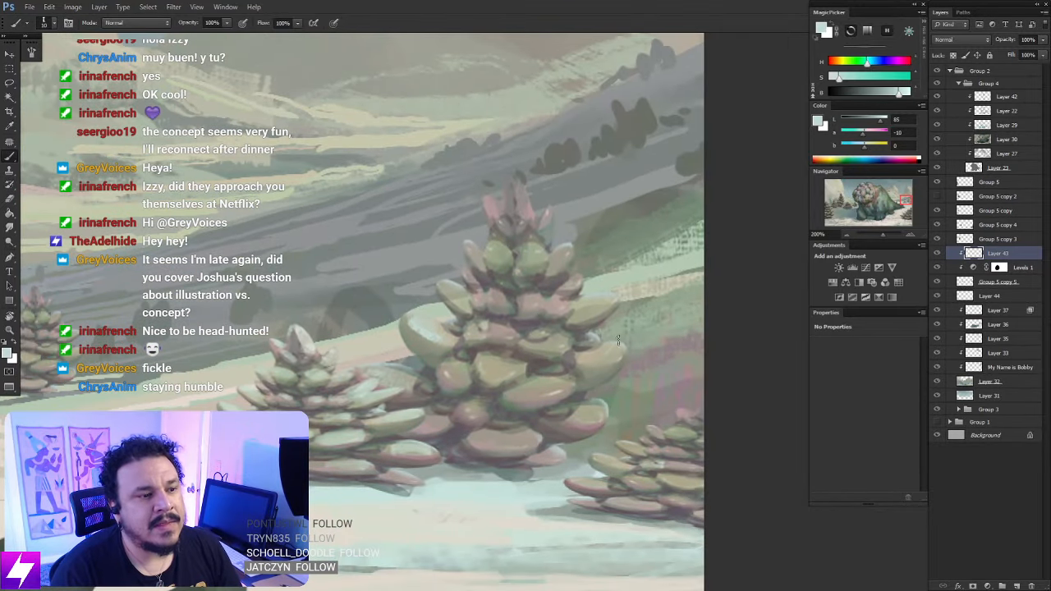
left_click_drag(620, 347, 599, 358)
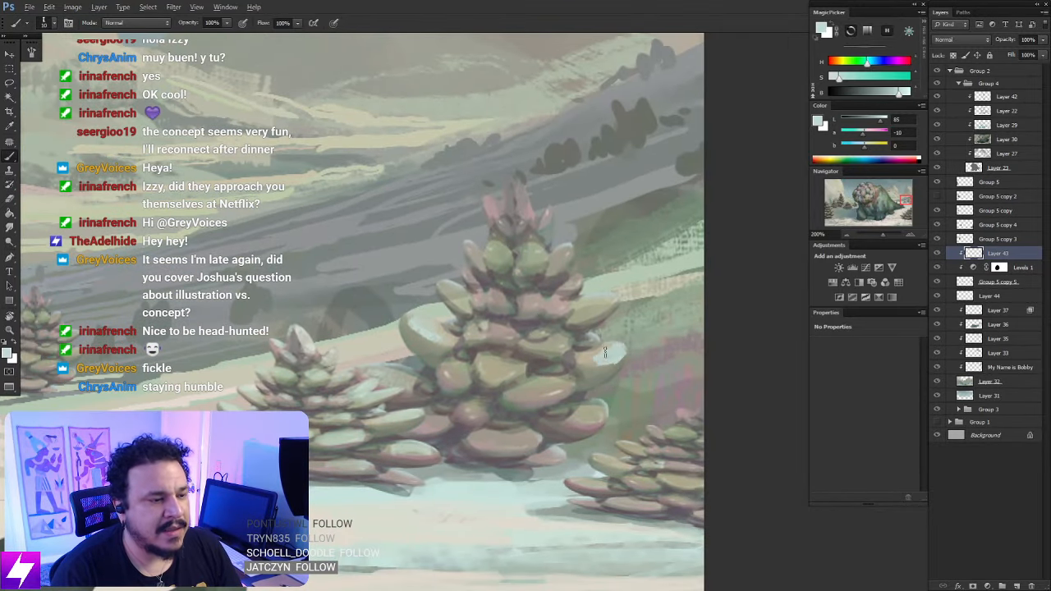
key("r")
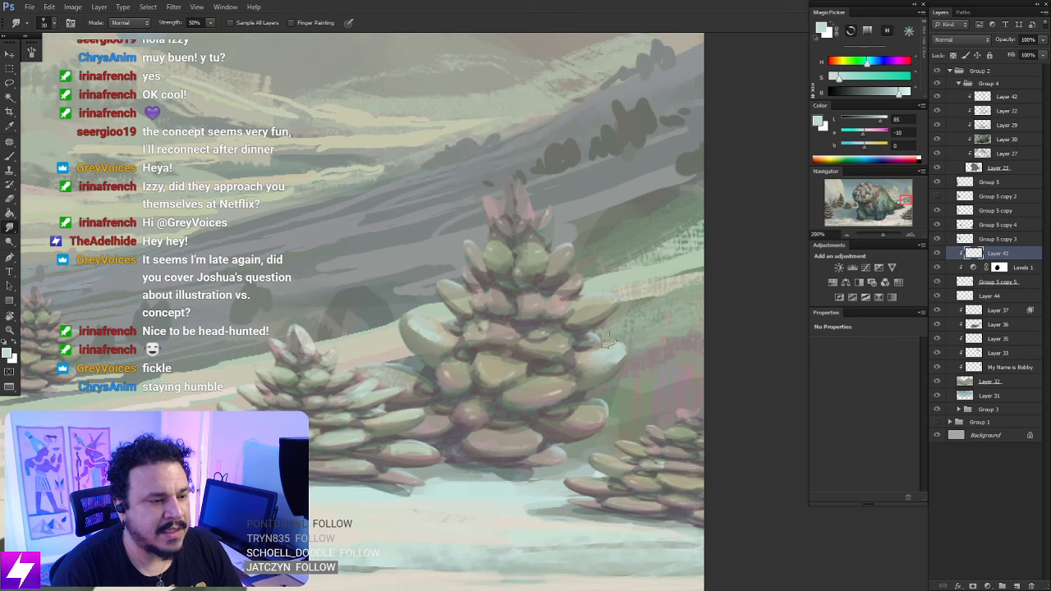
key("b")
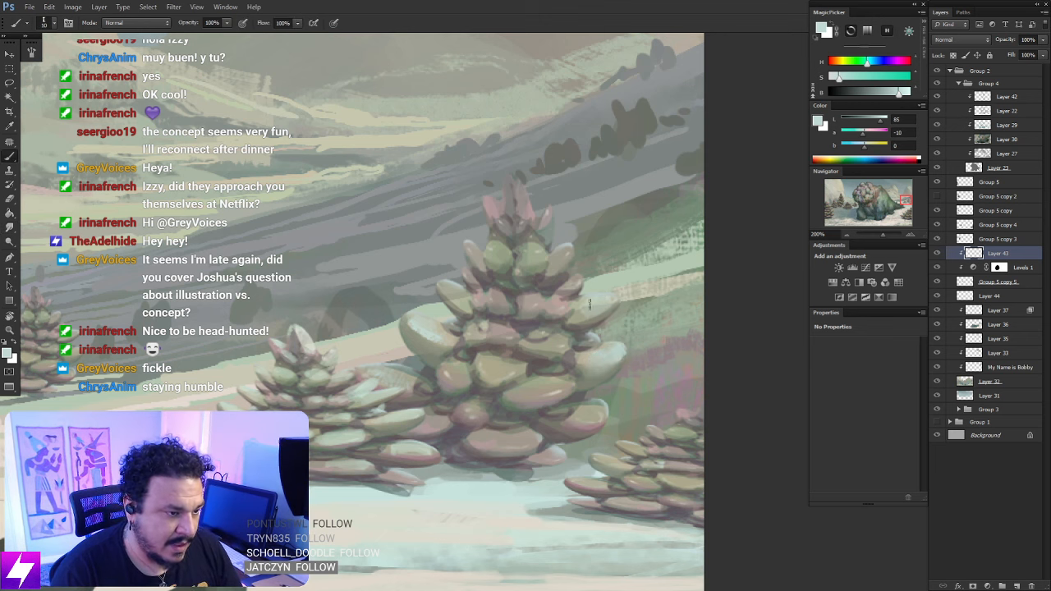
Paint pale highlights on the large succulent's outer and central leaves, rotating the canvas for the strokes, and smudge the central highlight
left_click_drag(612, 336, 626, 319)
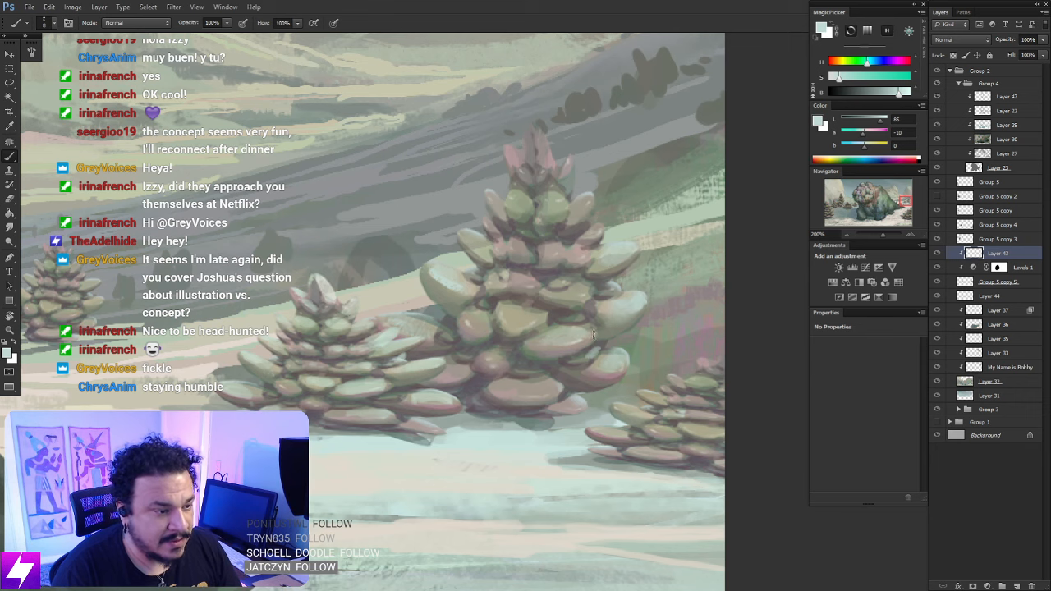
key("ctrl+minus")
key("ctrl+minus")
key("r")
left_click_drag(603, 390, 602, 321)
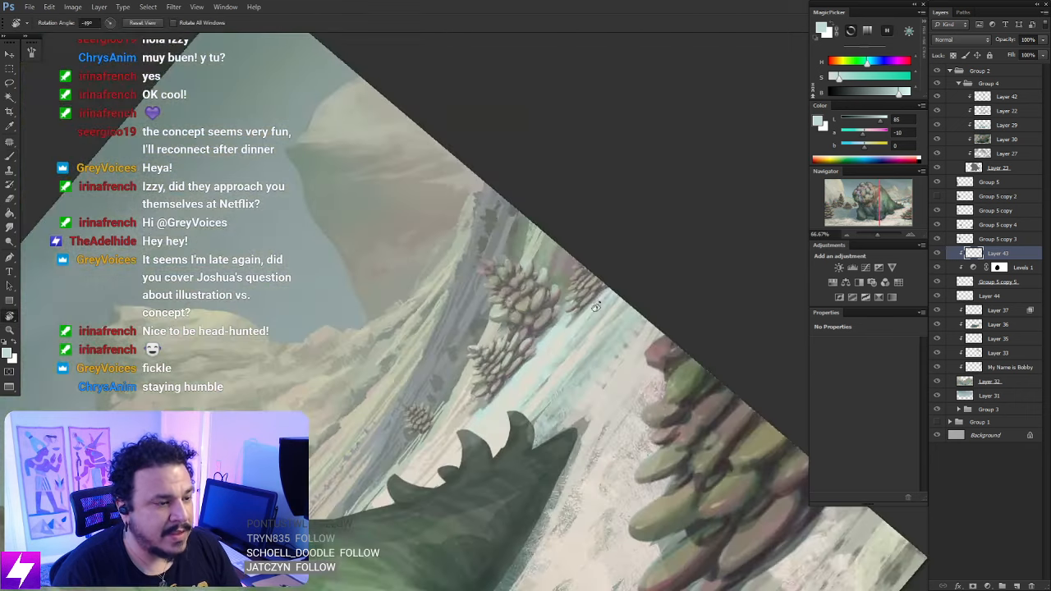
key("ctrl+plus")
key("ctrl+plus")
key("b")
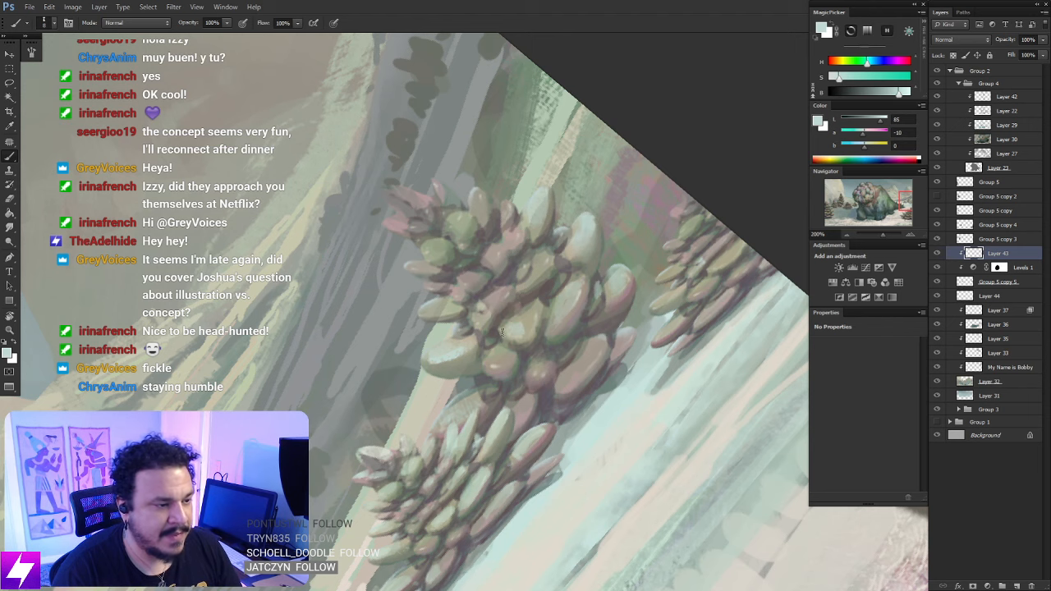
key("s")
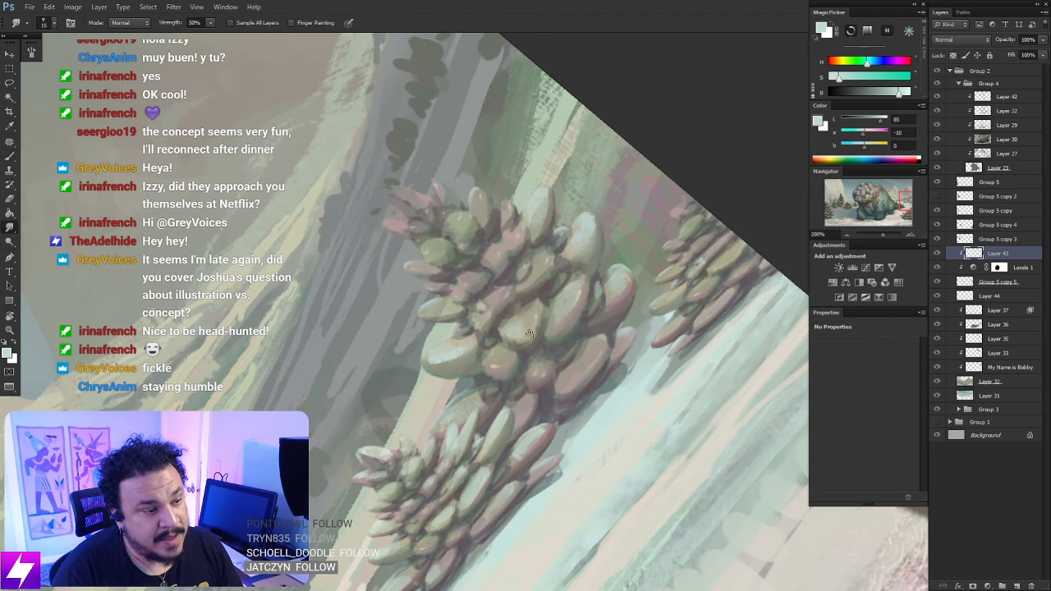
mouse_move(566, 371)
left_mouse_down()
mouse_move(563, 348)
mouse_move(536, 340)
left_mouse_up()
Paint and smudge a pale highlight on the large succulent's lower leaf, and restore the canvas to its upright rotation
key("b")
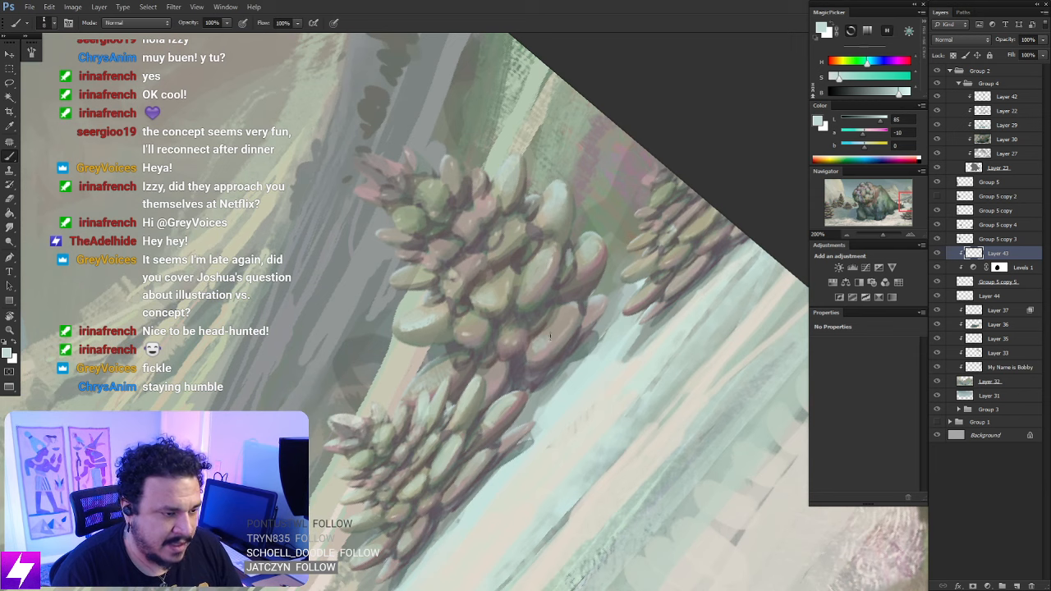
key("r")
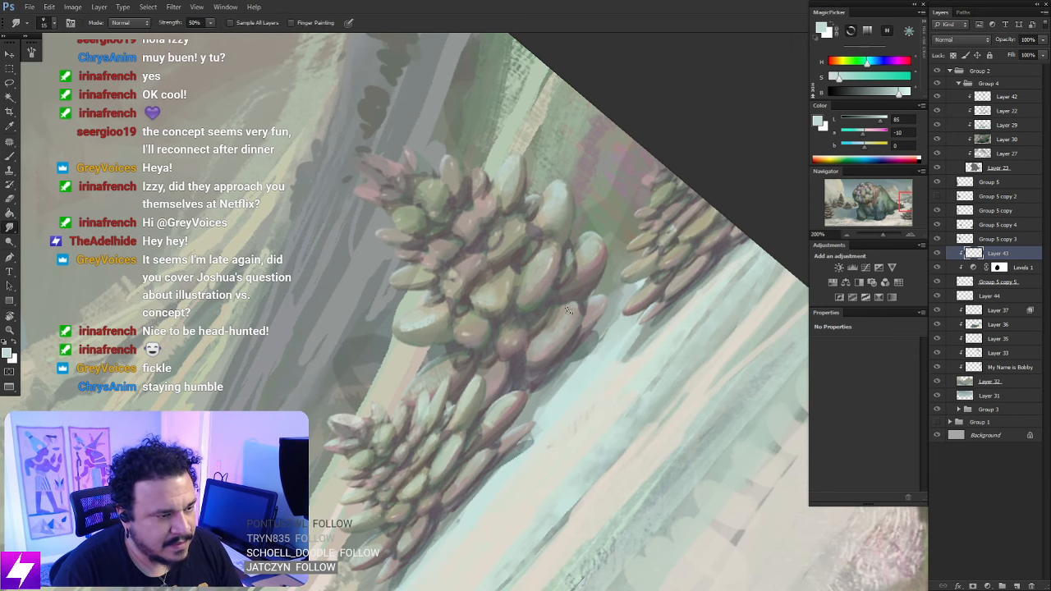
key("Escape")
key("ctrl+minus")
left_click_drag(535, 353, 605, 340)
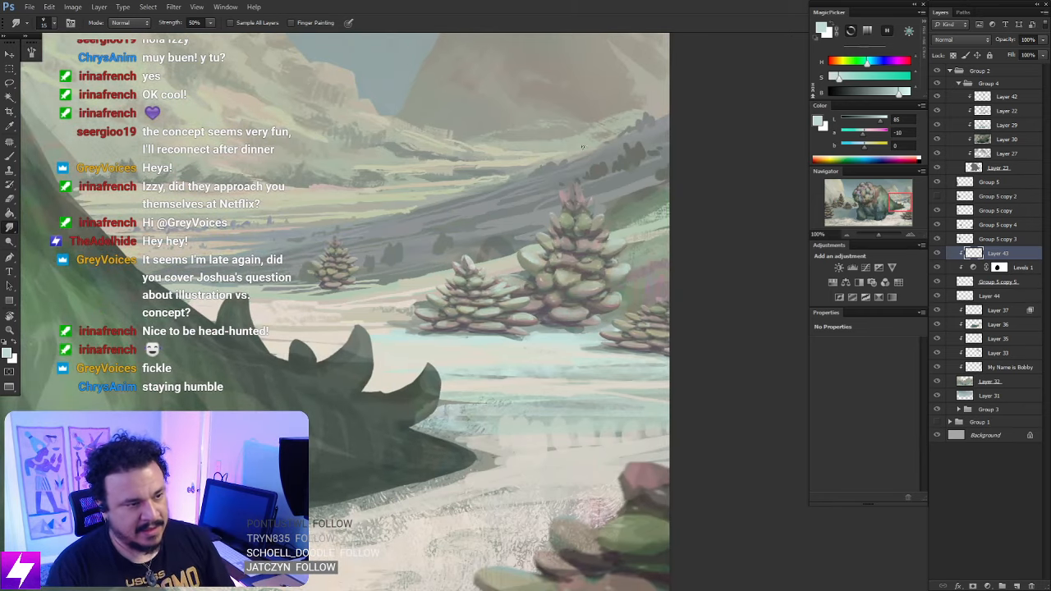
Blend the large succulent's side leaf highlights with Smudge and refine the snow on its central leaf
key("ctrl+plus")
left_click_drag(566, 270, 534, 358)
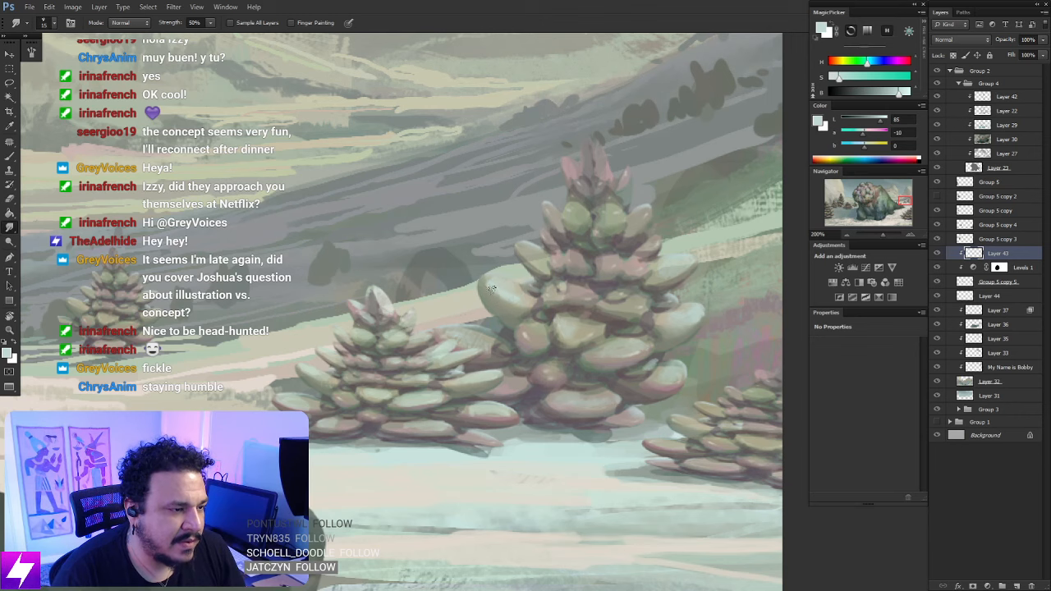
left_click_drag(595, 339, 579, 330)
mouse_move(600, 340)
left_mouse_down()
mouse_move(546, 322)
mouse_move(602, 289)
left_mouse_up()
key("b")
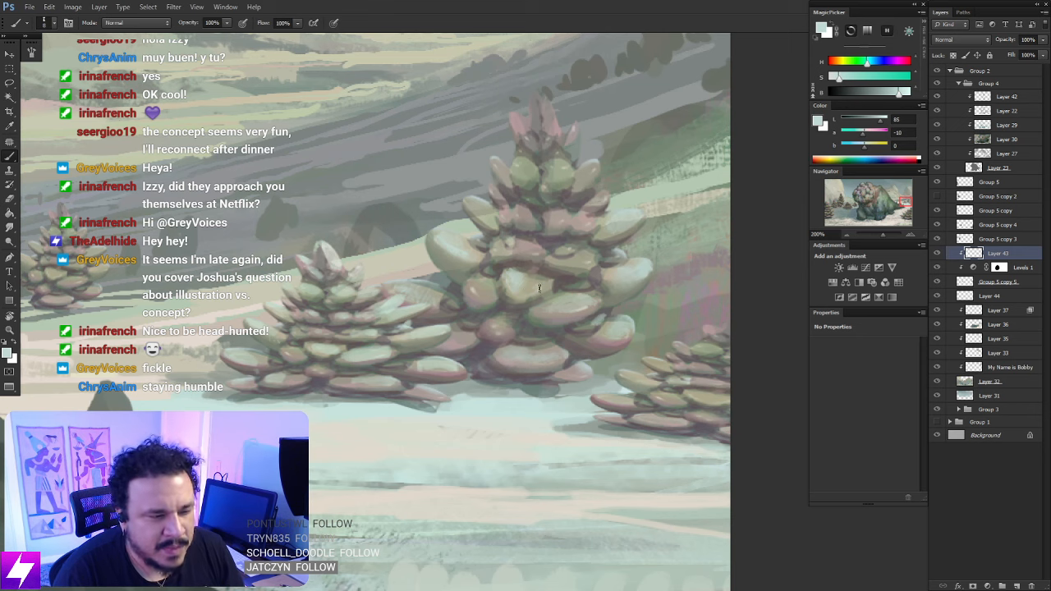
key("r")
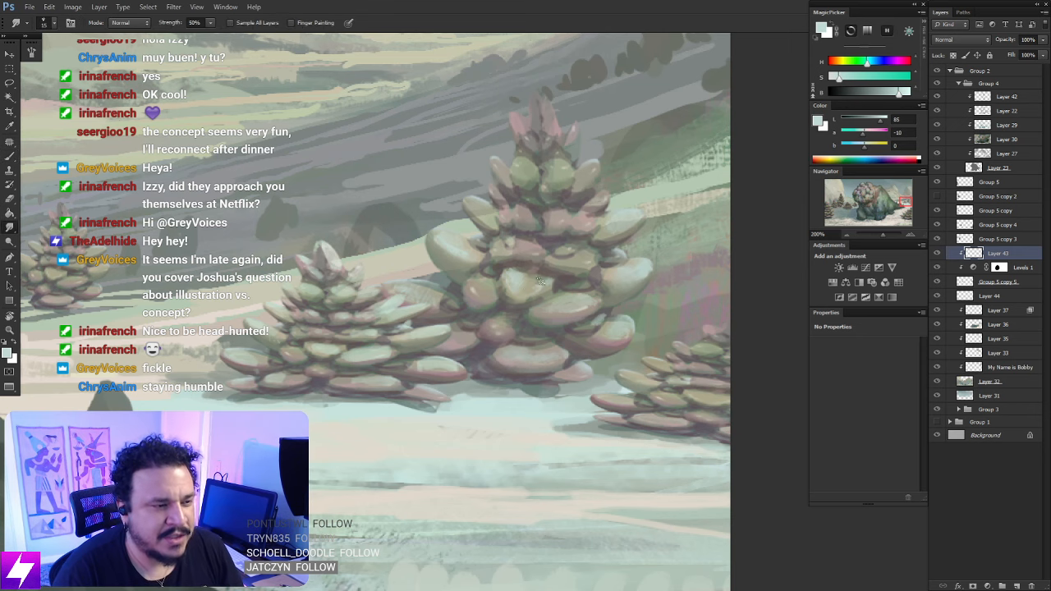
Flip the canvas horizontally and examine the highlighted distant succulents from afar and up close
key("ctrl+minus")
key("ctrl+minus")
key("r")
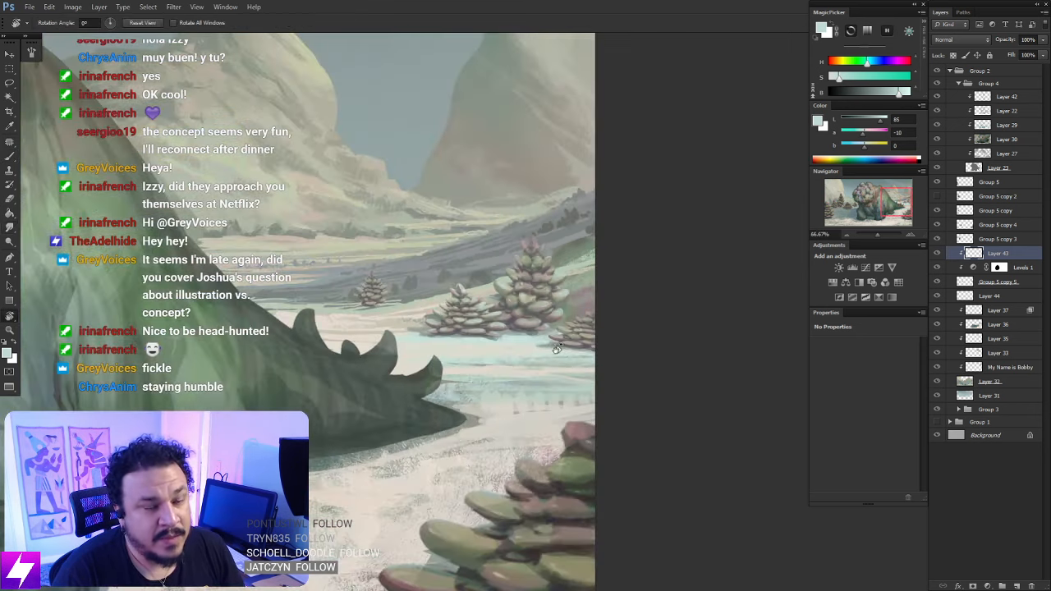
left_click_drag(546, 339, 509, 287)
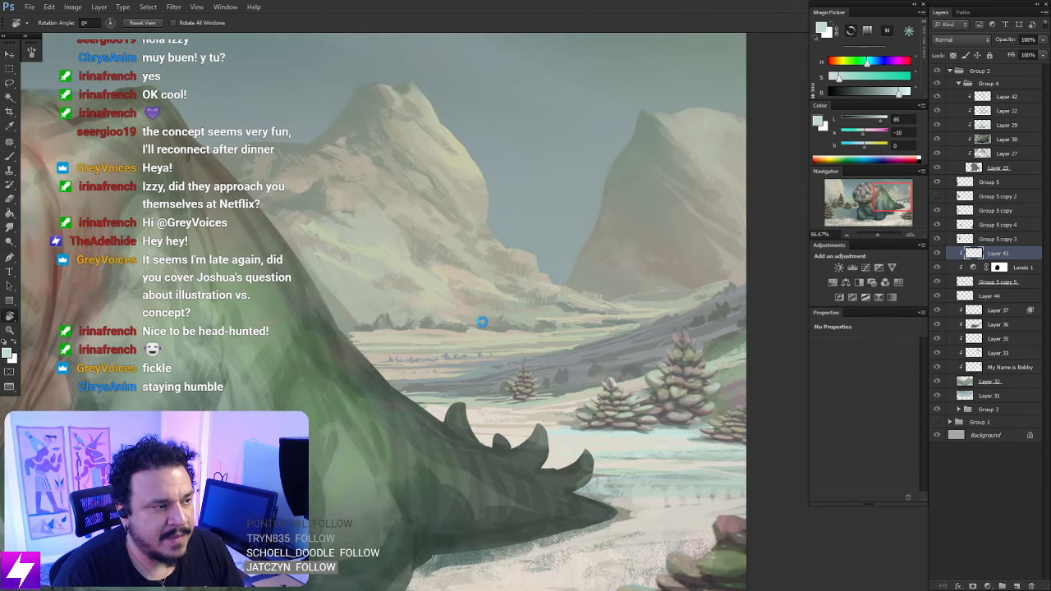
key("ctrl+shift+h")
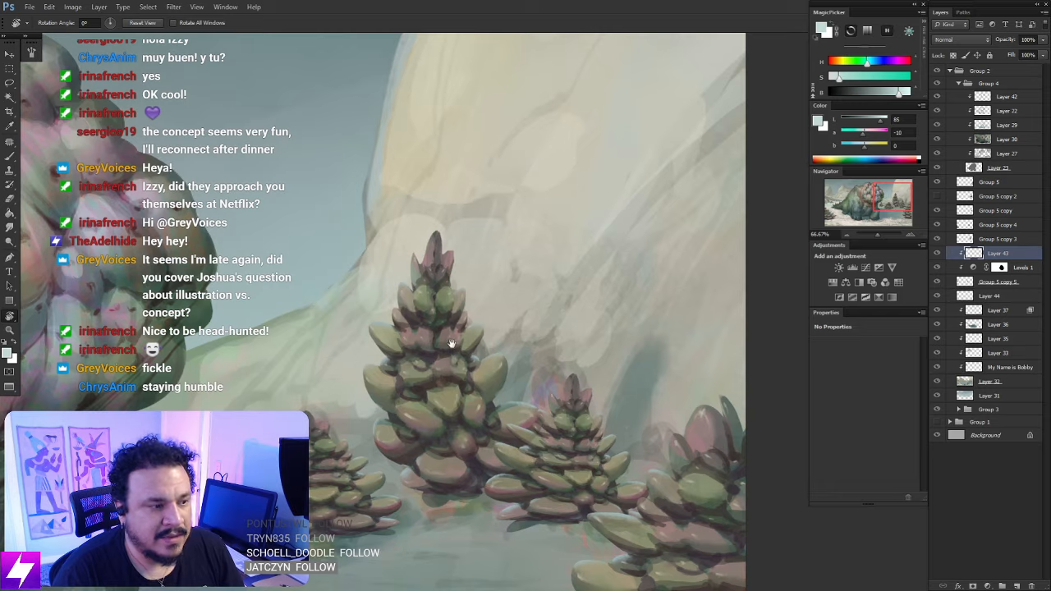
left_click_drag(328, 414, 674, 300)
left_click_drag(246, 266, 559, 278)
key("ctrl+plus")
key("ctrl+plus")
left_click_drag(422, 316, 603, 374)
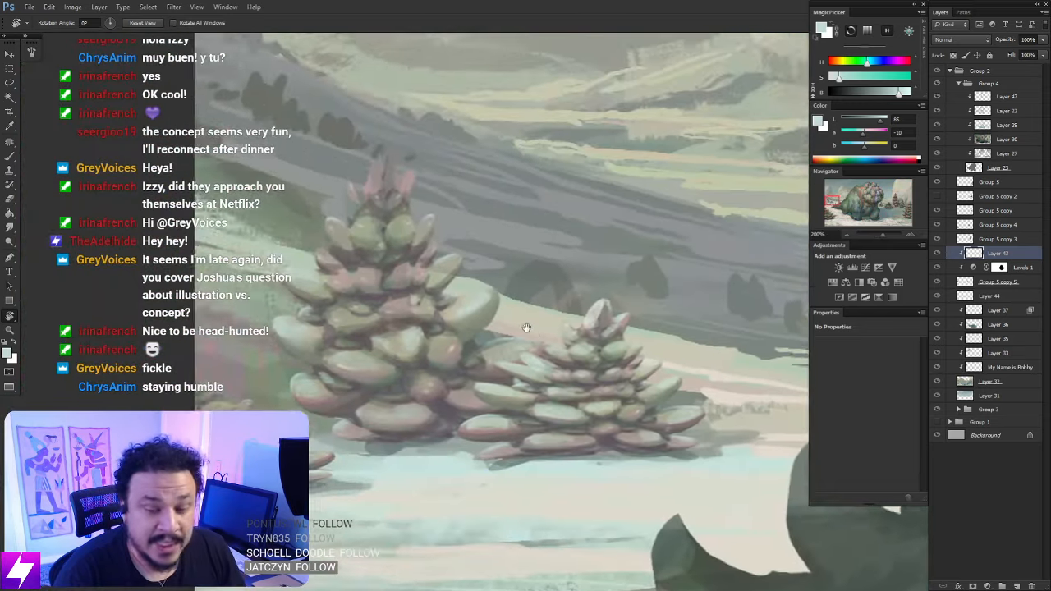
left_click_drag(525, 326, 536, 363)
mouse_move(507, 314)
left_mouse_down()
mouse_move(567, 330)
mouse_move(537, 315)
left_mouse_up()
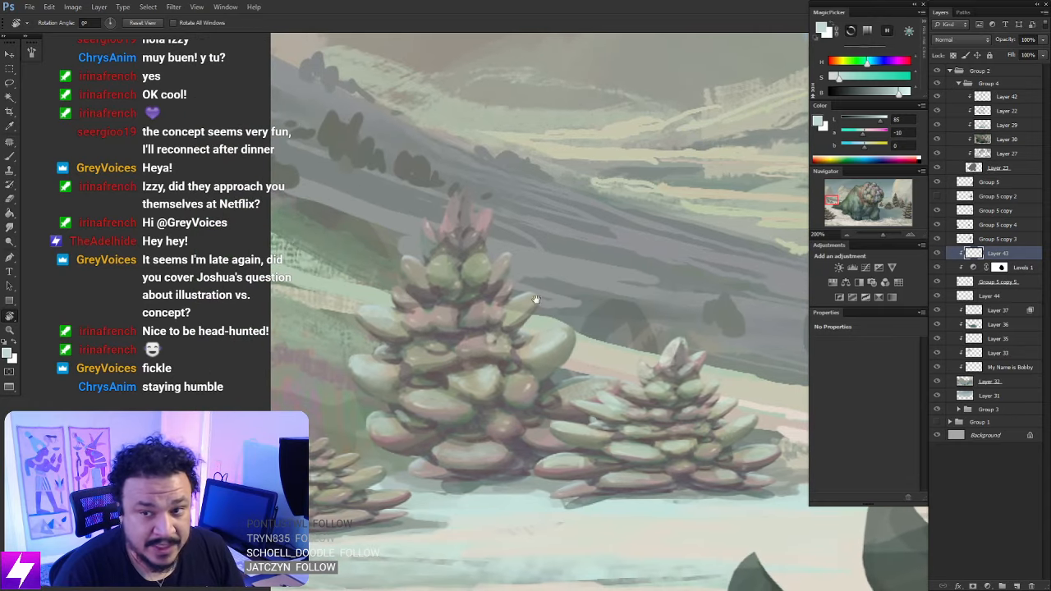
Add pale highlights to the large succulent's upper side leaf and round green leaves below the crown, blending with Smudge
key("b")
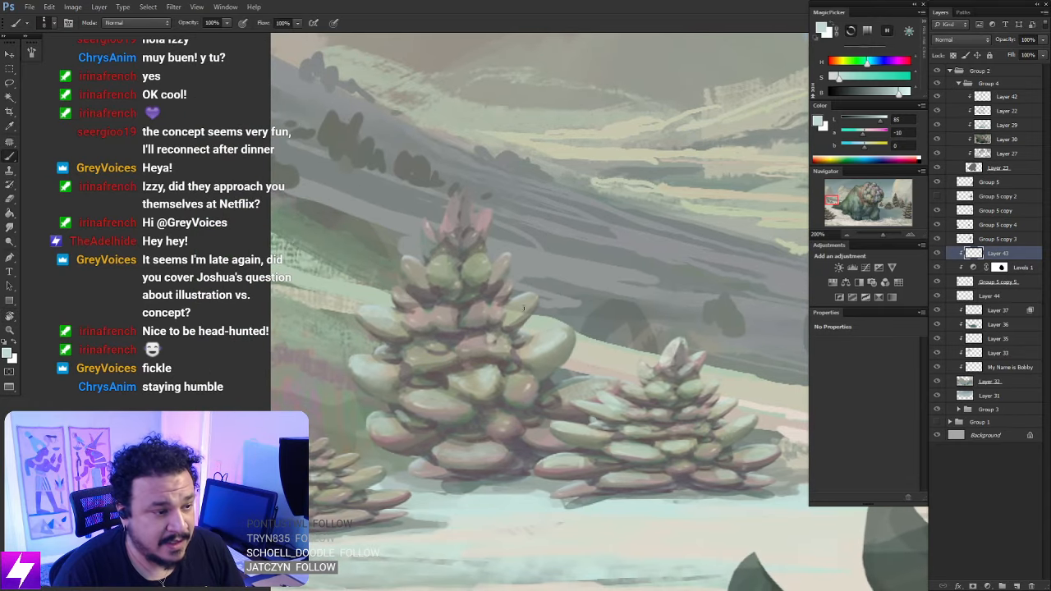
key("s")
left_click_drag(496, 310, 525, 342)
key("b")
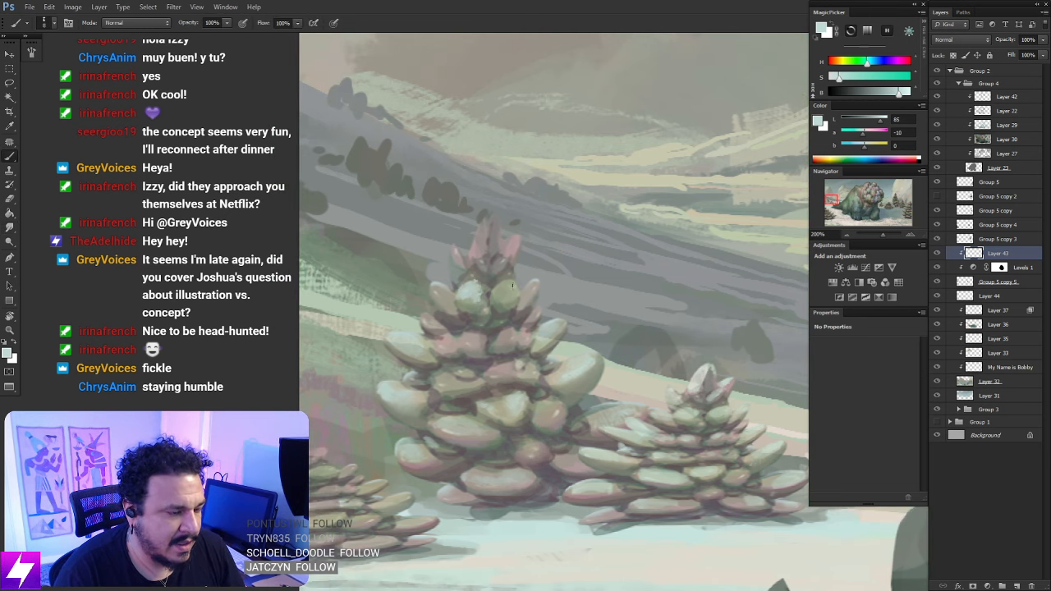
Paint small snowy highlights on the crown and leaves of the smallest, farthest succulent
key("ctrl+minus")
key("ctrl+minus")
mouse_move(573, 378)
left_mouse_down()
mouse_move(600, 394)
mouse_move(556, 366)
mouse_move(551, 337)
mouse_move(502, 354)
left_mouse_up()
key("ctrl+plus")
key("ctrl+plus")
left_click_drag(610, 304, 569, 295)
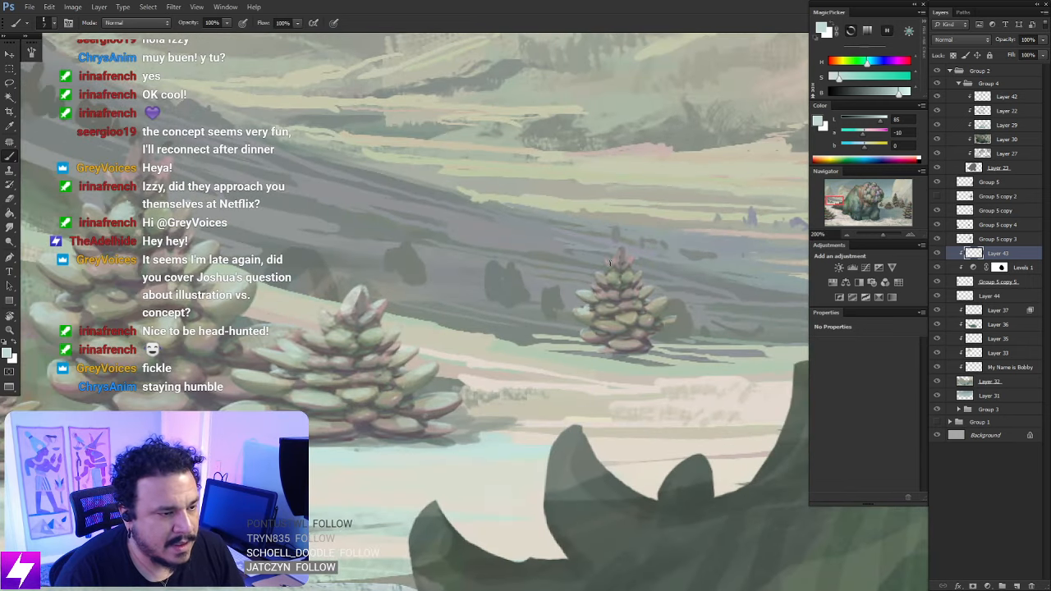
mouse_move(607, 271)
left_mouse_down()
mouse_move(616, 254)
mouse_move(613, 271)
mouse_move(627, 277)
mouse_move(599, 296)
mouse_move(596, 283)
mouse_move(608, 289)
mouse_move(599, 309)
mouse_move(628, 313)
mouse_move(591, 331)
mouse_move(623, 345)
left_mouse_up()
Rotate the canvas view to -20° around the distant succulents and make Layer 44 the active layer
key("ctrl+minus")
key("ctrl+minus")
key("r")
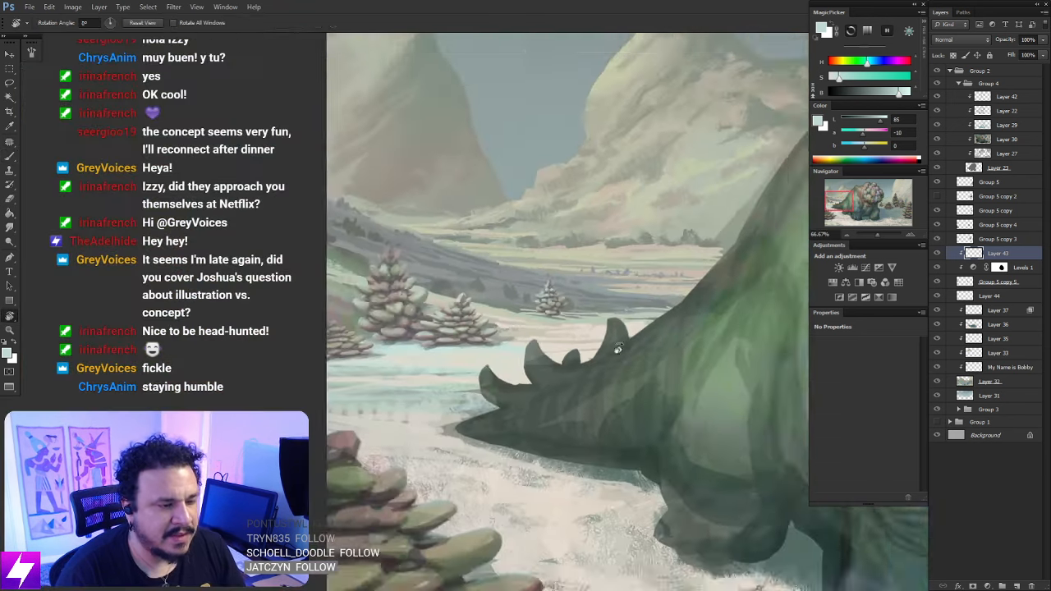
left_click_drag(659, 290, 725, 185)
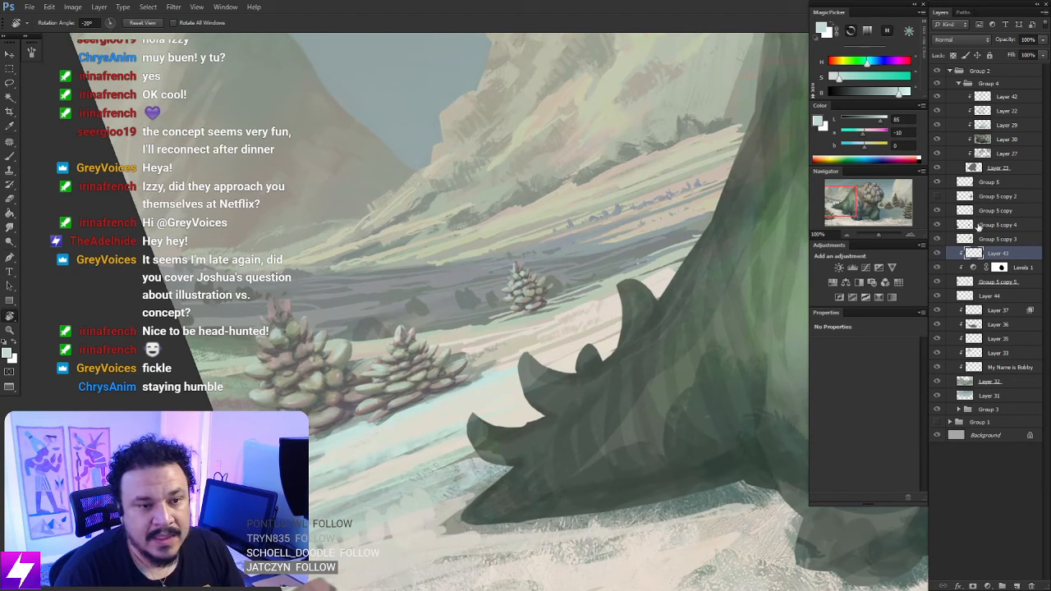
left_click(977, 314)
left_click(977, 296)
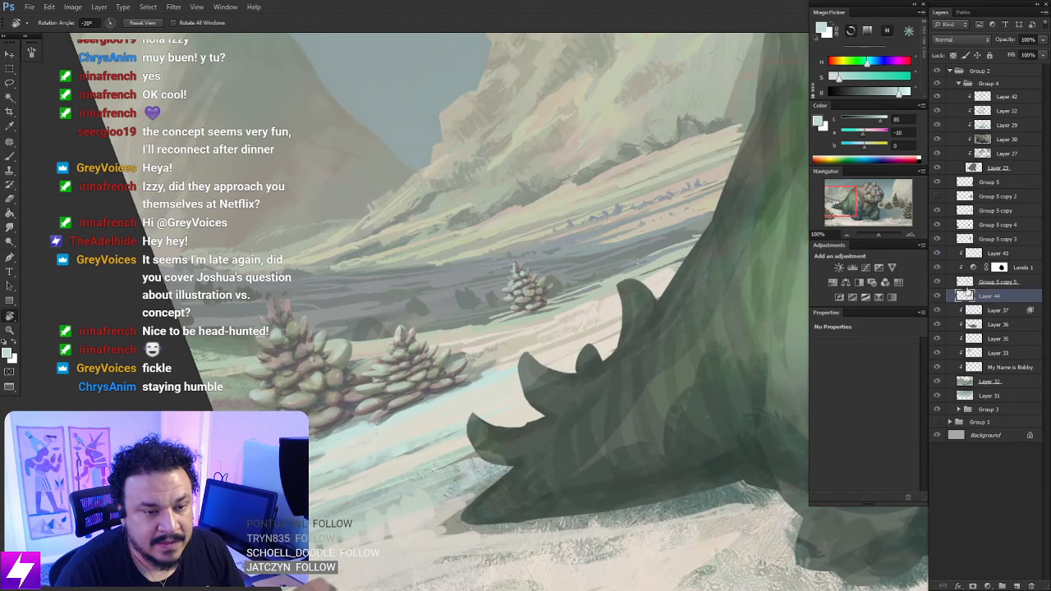
Paint a small grey-green ground shadow under the smallest distant succulent using a colour sampled nearby, and reset the canvas rotation
key("b")
left_click(552, 308, "alt")
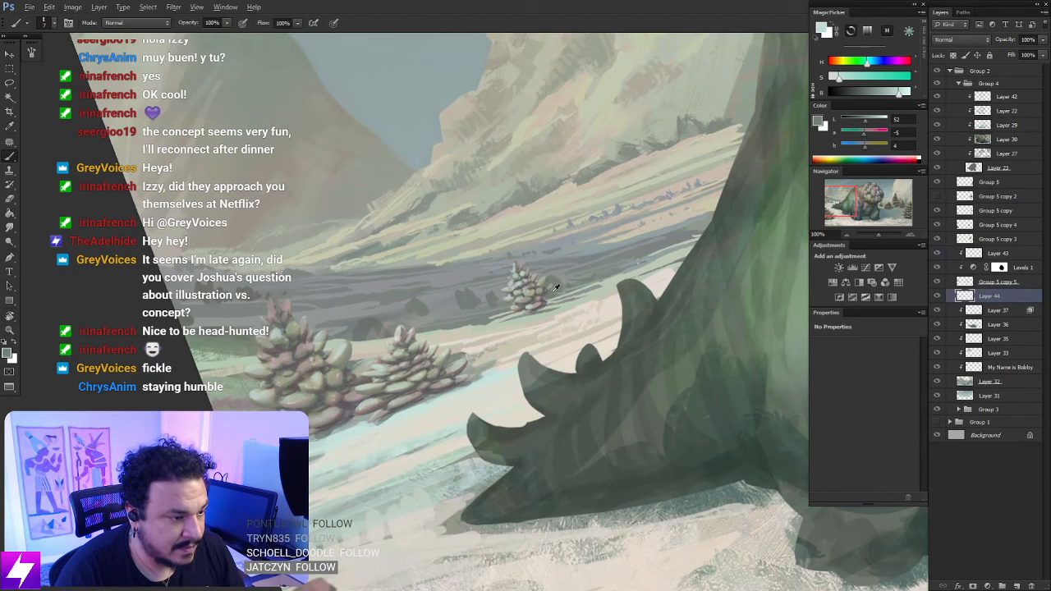
mouse_move(539, 311)
left_mouse_down()
mouse_move(567, 299)
mouse_move(529, 317)
left_mouse_up()
key("Escape")
key("ctrl+minus")
key("ctrl+minus")
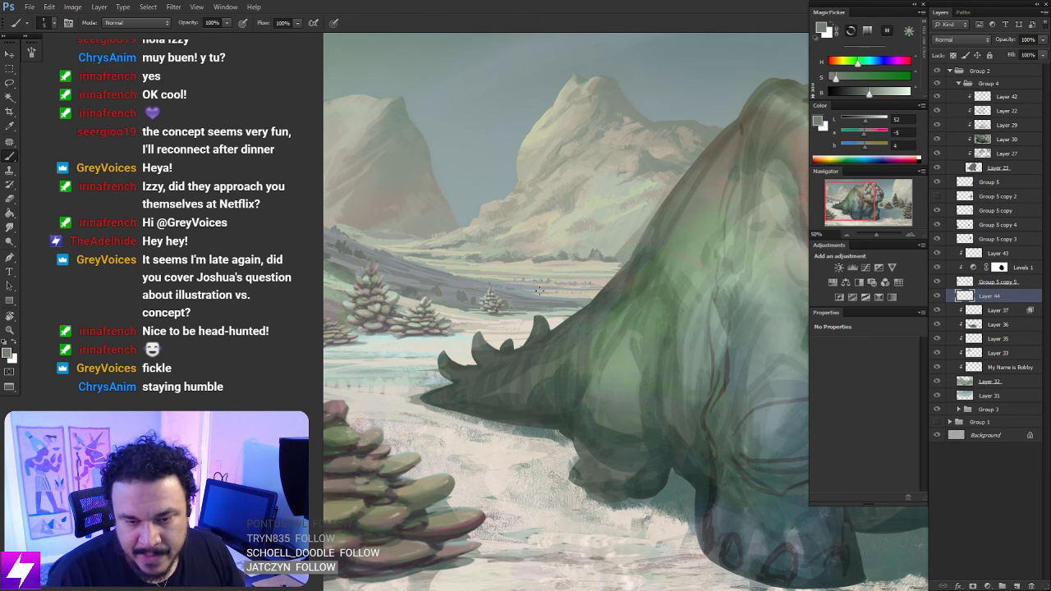
left_click_drag(548, 318, 462, 316)
left_click_drag(281, 276, 473, 267)
left_click_drag(479, 310, 500, 299)
left_click(546, 333, "ctrl")
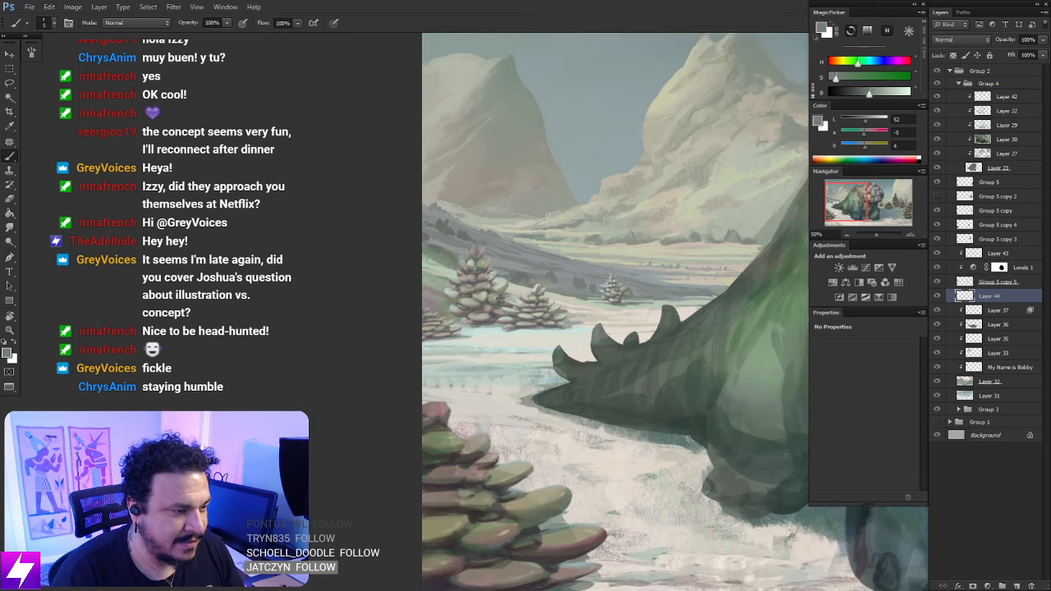
Make Layer 43 active and add a pale highlight to the large distant succulent's outer leaf below the crown, blending with Smudge
left_click(972, 254)
left_click(530, 335, "ctrl")
left_click(529, 335, "ctrl")
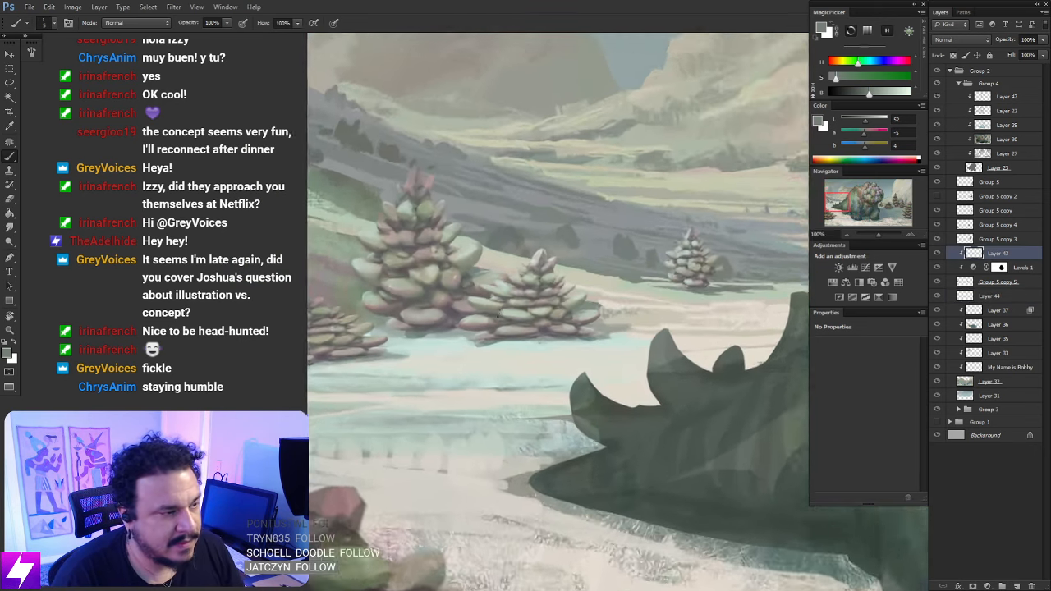
left_click_drag(404, 238, 551, 402)
left_click_drag(425, 327, 451, 501)
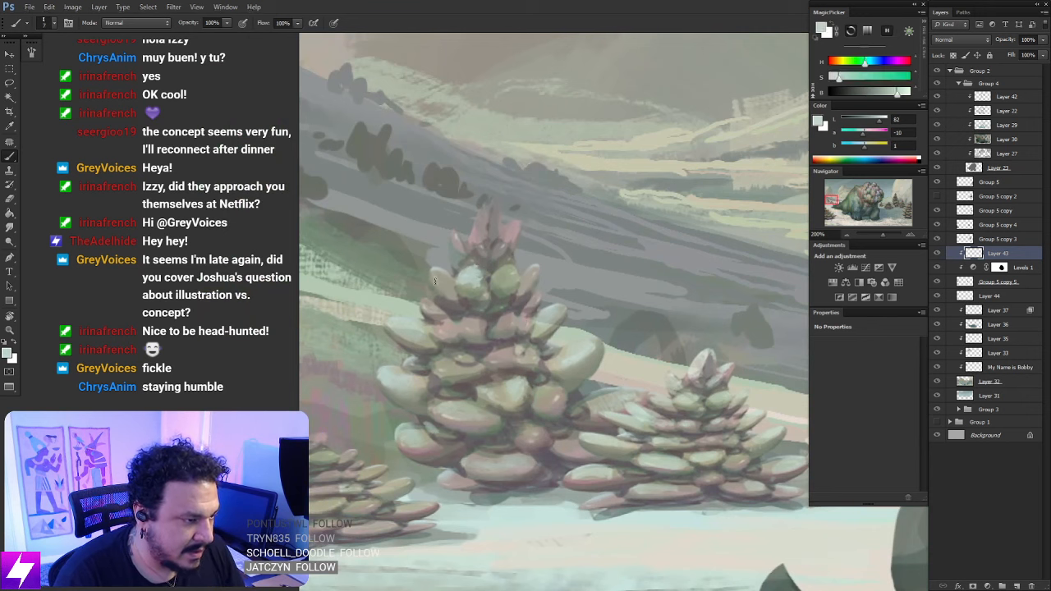
key("r")
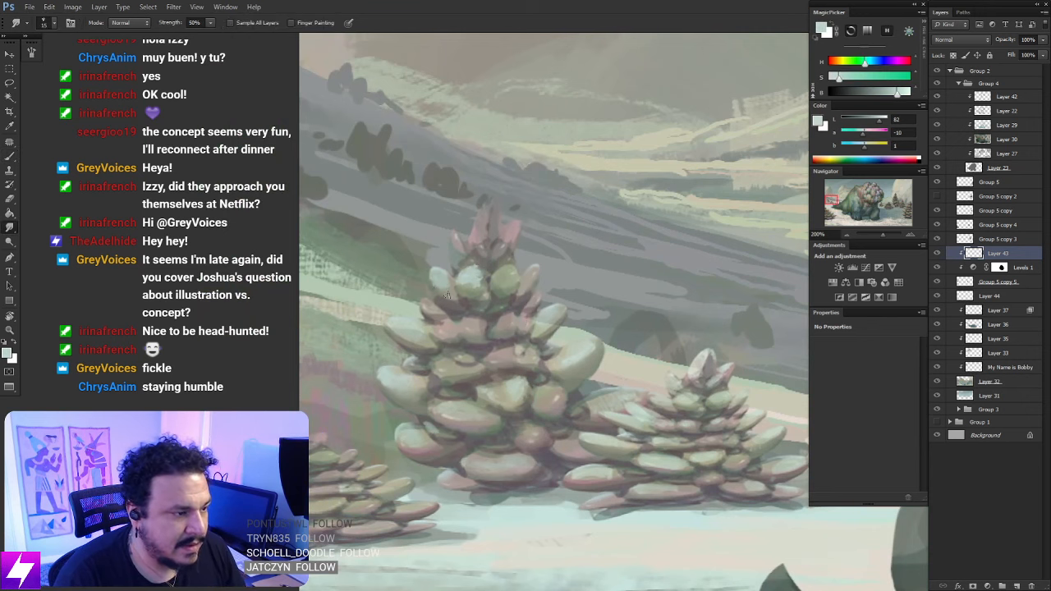
key("b")
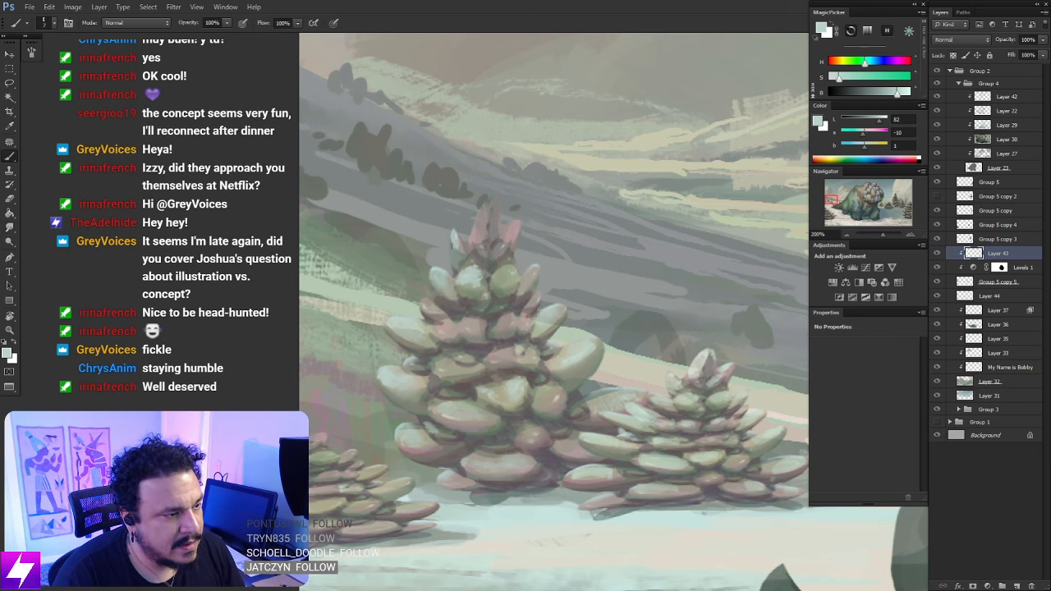
Paint pale snowy highlights on the pointed crown leaves of the large distant succulent and soften them with Smudge
mouse_move(451, 238)
left_mouse_down()
mouse_move(458, 256)
mouse_move(483, 204)
mouse_move(471, 237)
left_mouse_up()
key("r")
key("b")
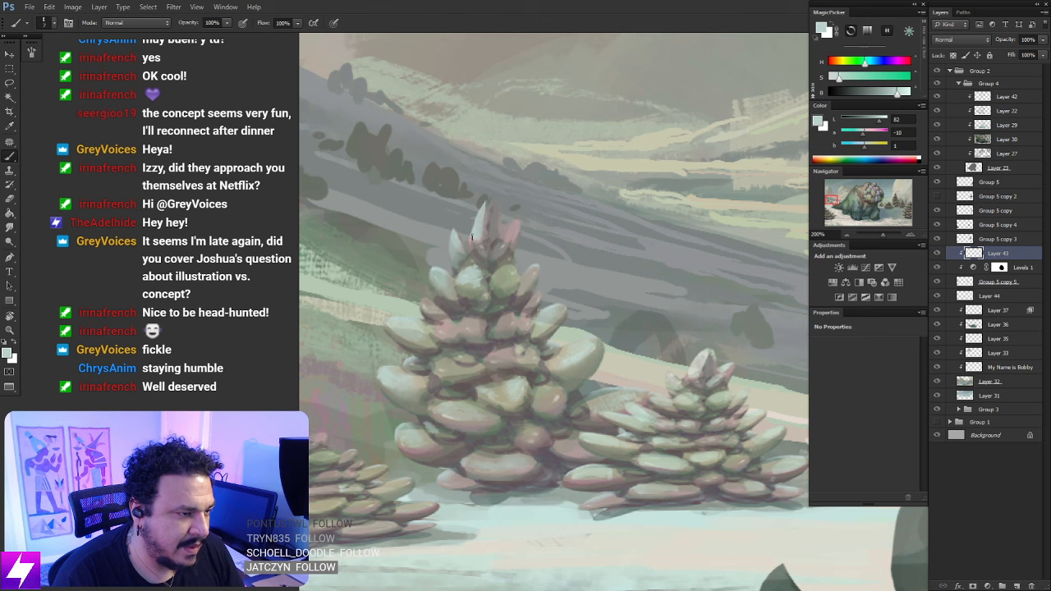
mouse_move(491, 199)
left_mouse_down()
mouse_move(491, 233)
mouse_move(500, 208)
left_mouse_up()
key("r")
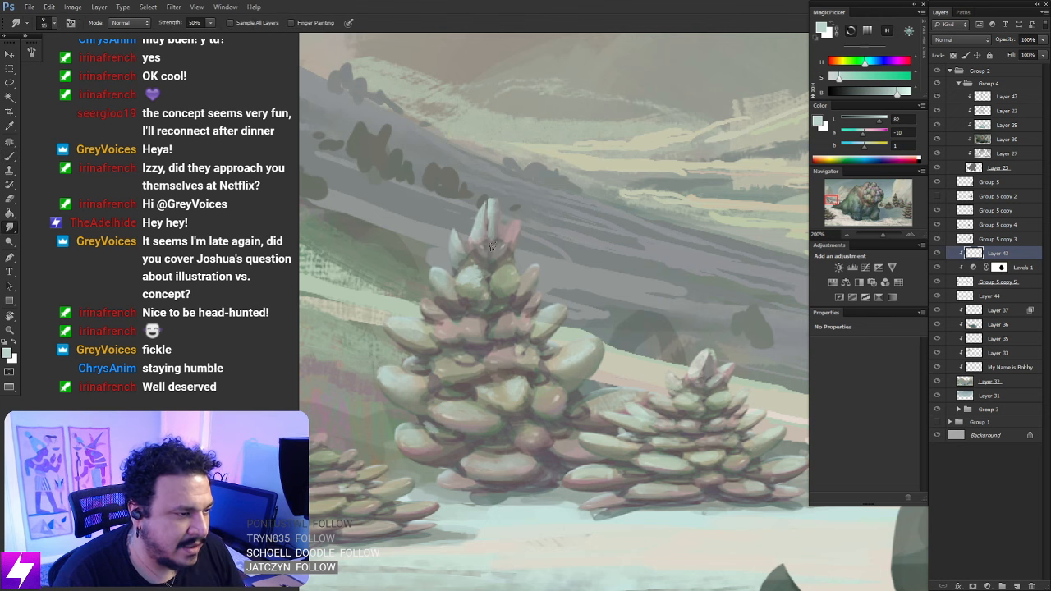
key("b")
key("r")
left_click_drag(513, 228, 511, 232)
key("ctrl+minus")
key("ctrl+minus")
left_click_drag(546, 280, 515, 257)
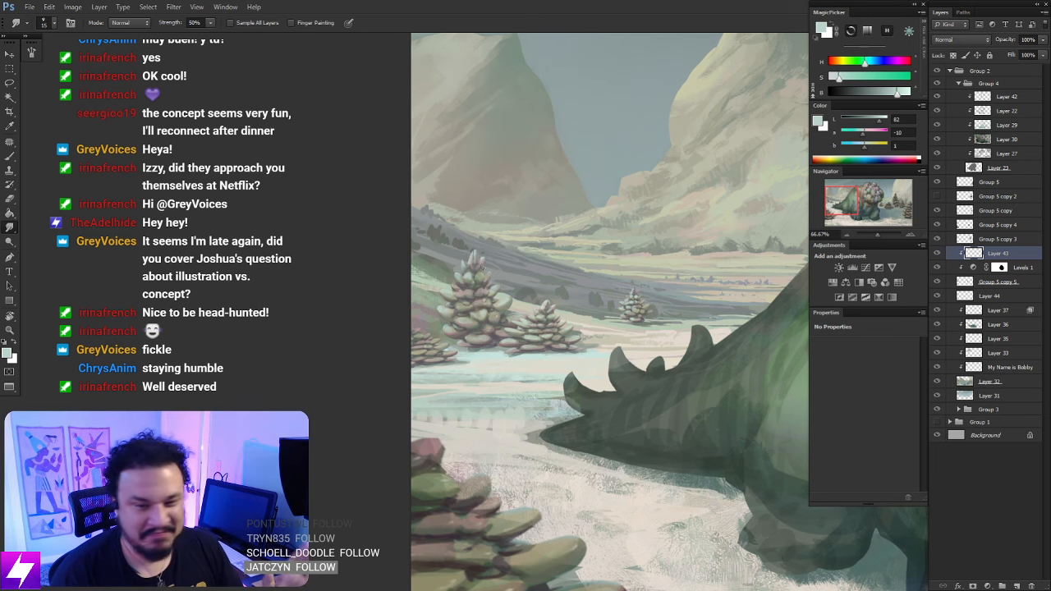
Highlight the lowest front leaf of the large distant succulent and blend it with Smudge
scroll(507, 326, "up", 2)
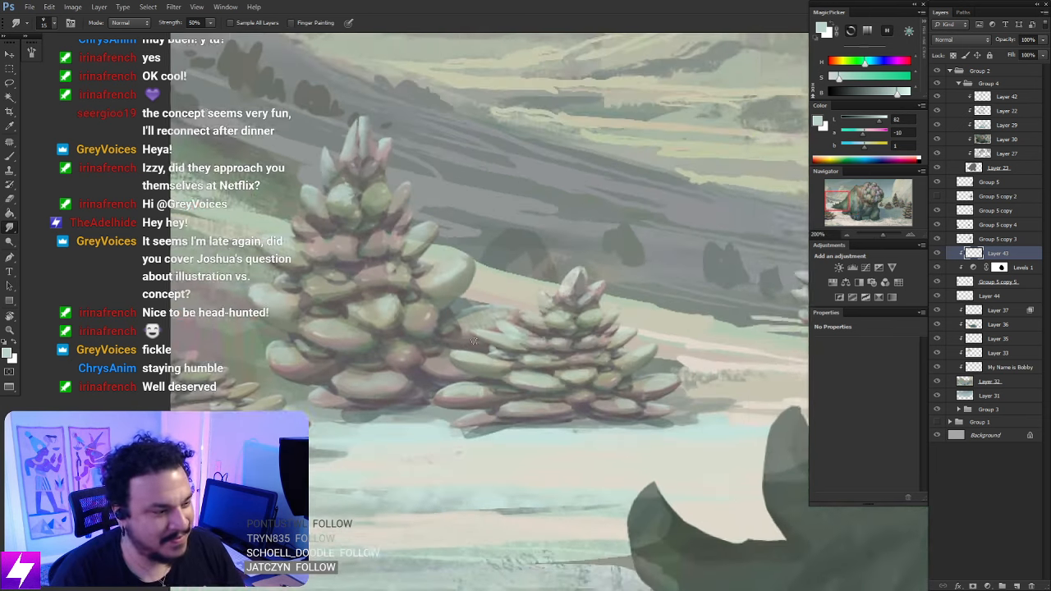
key("b")
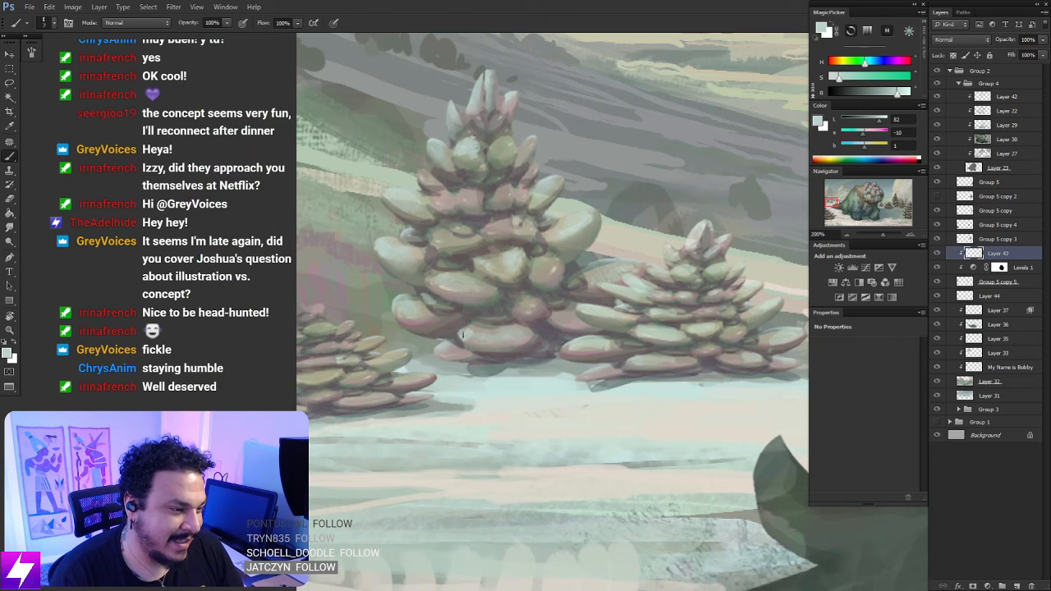
key("r")
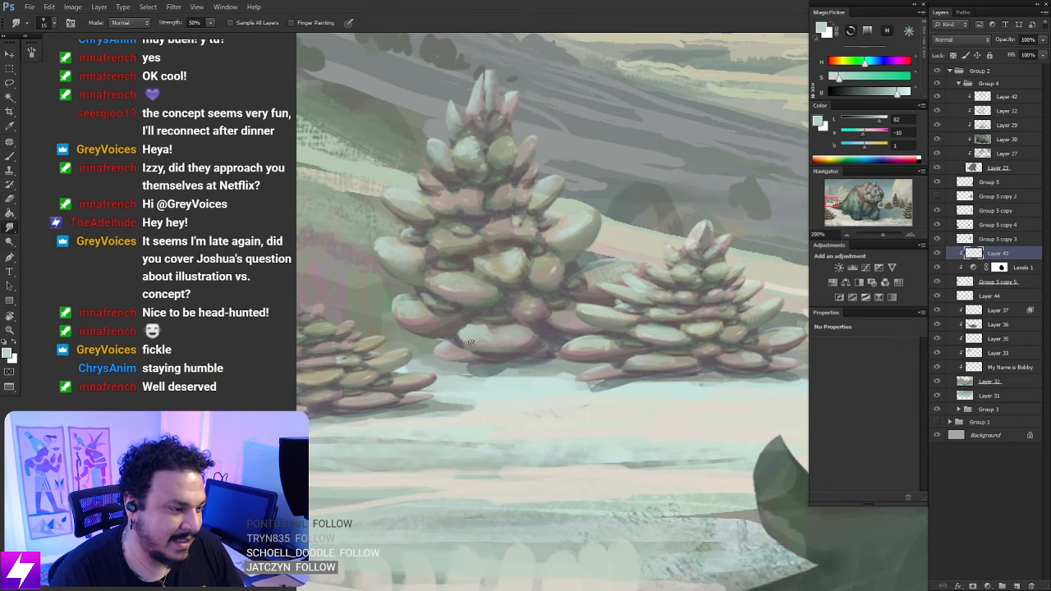
left_click_drag(475, 354, 513, 381)
Add small pale highlights to the large distant succulent's middle and lower outer leaves, alternating Brush and Smudge
key("b")
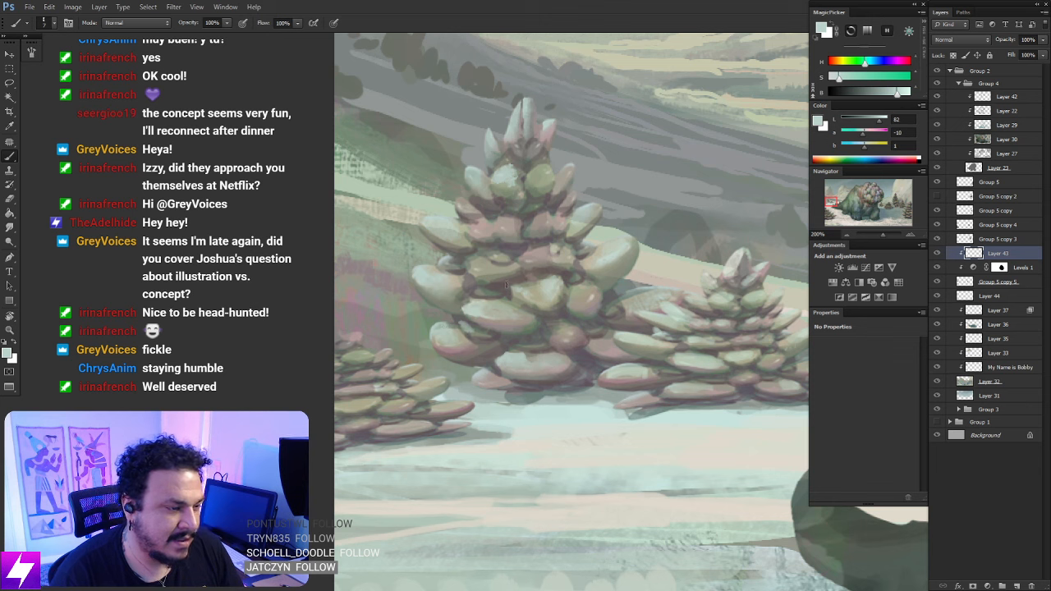
key("r")
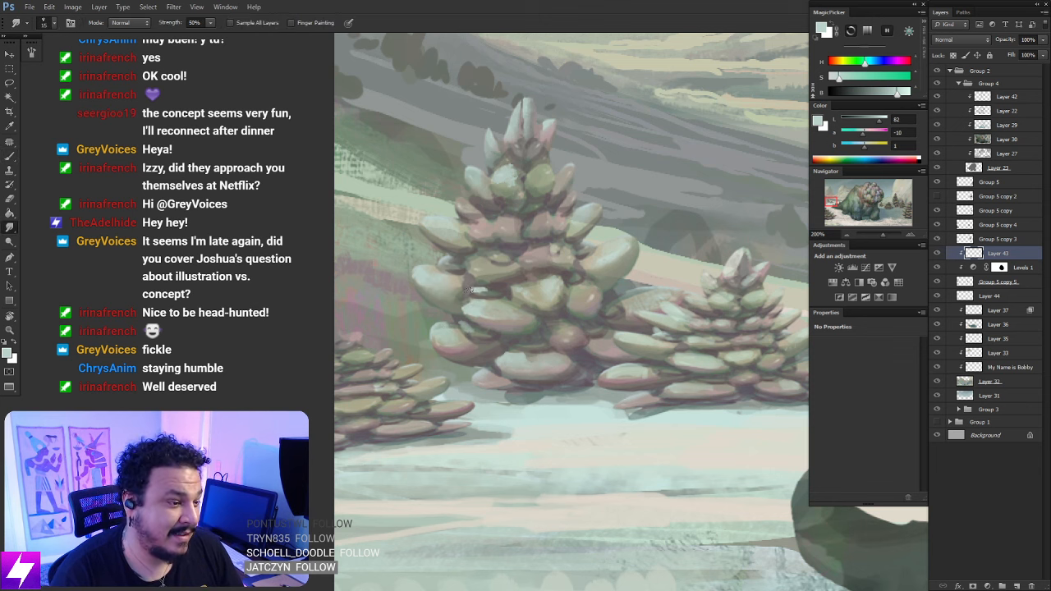
key("b")
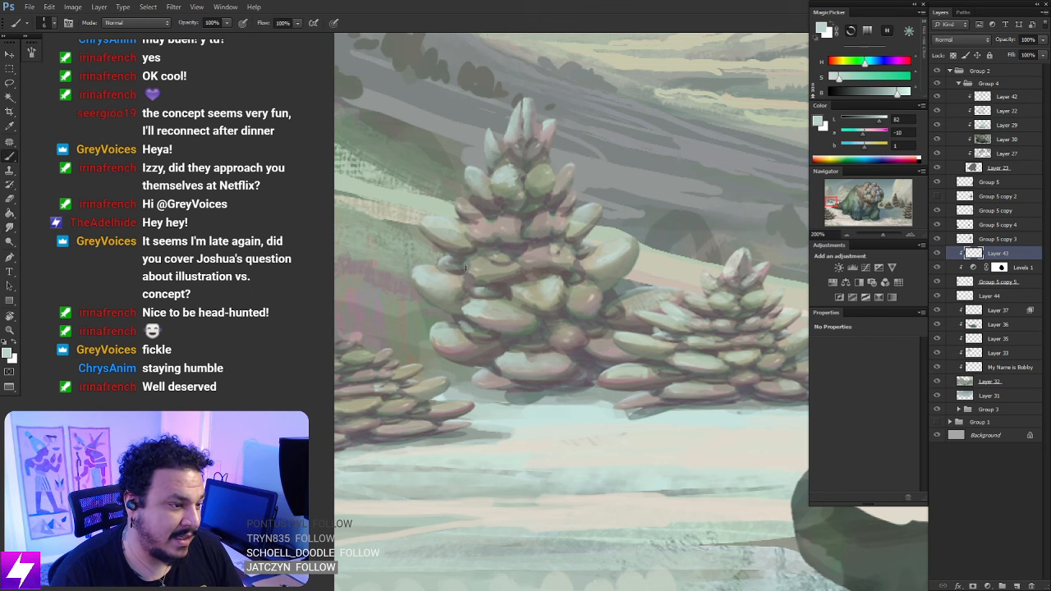
left_click_drag(465, 266, 483, 270)
key("bracketright")
key("ctrl+minus")
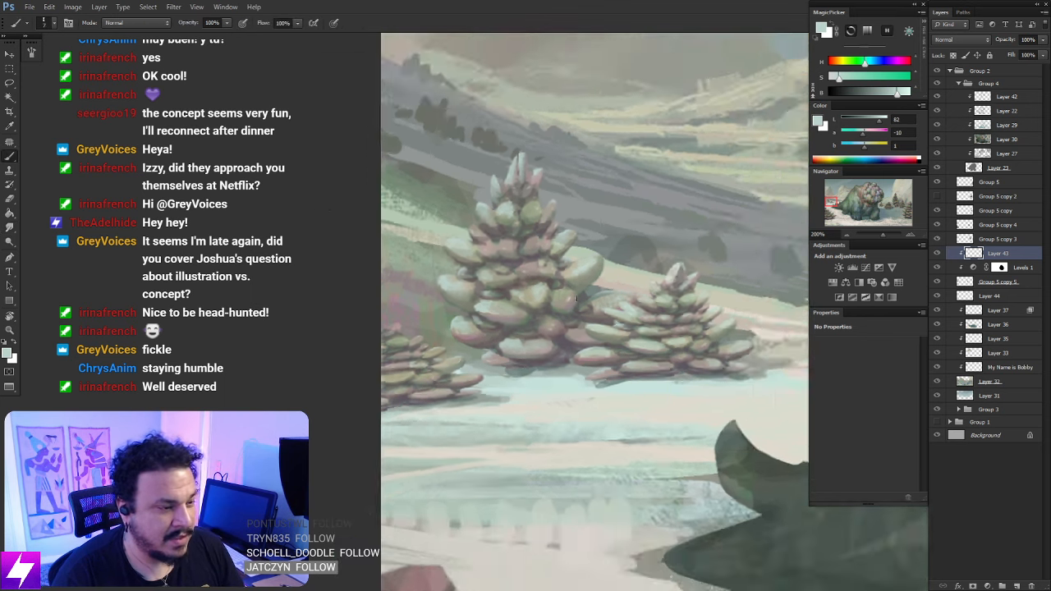
key("ctrl+minus")
key("ctrl+minus")
left_click_drag(668, 303, 652, 295)
left_click_drag(564, 348, 522, 316)
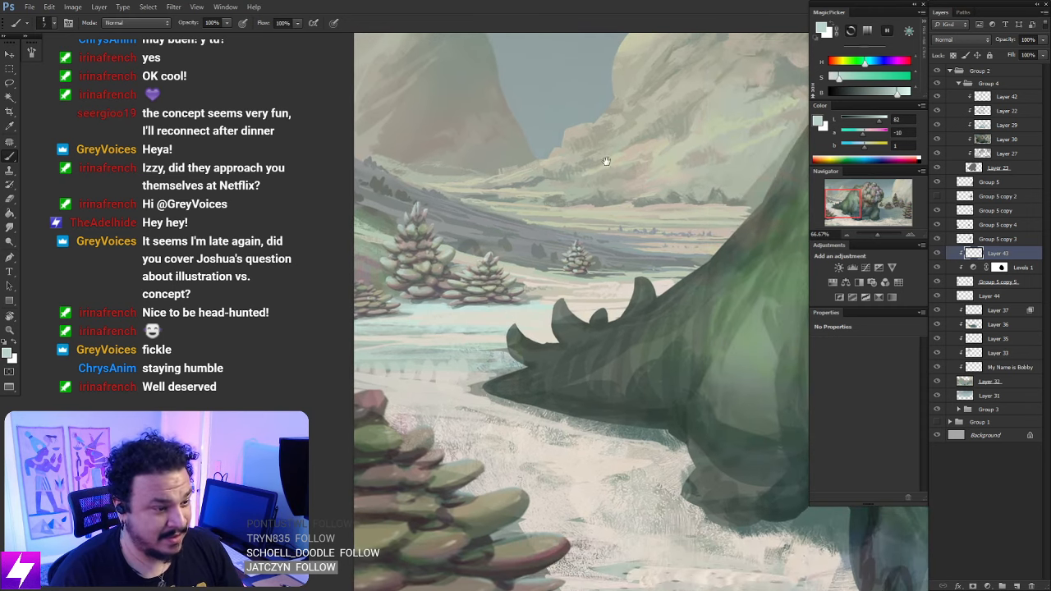
Sample a muted grey-beige from the smallest distant succulent and touch up its side leaves
scroll(578, 246, "up", 3)
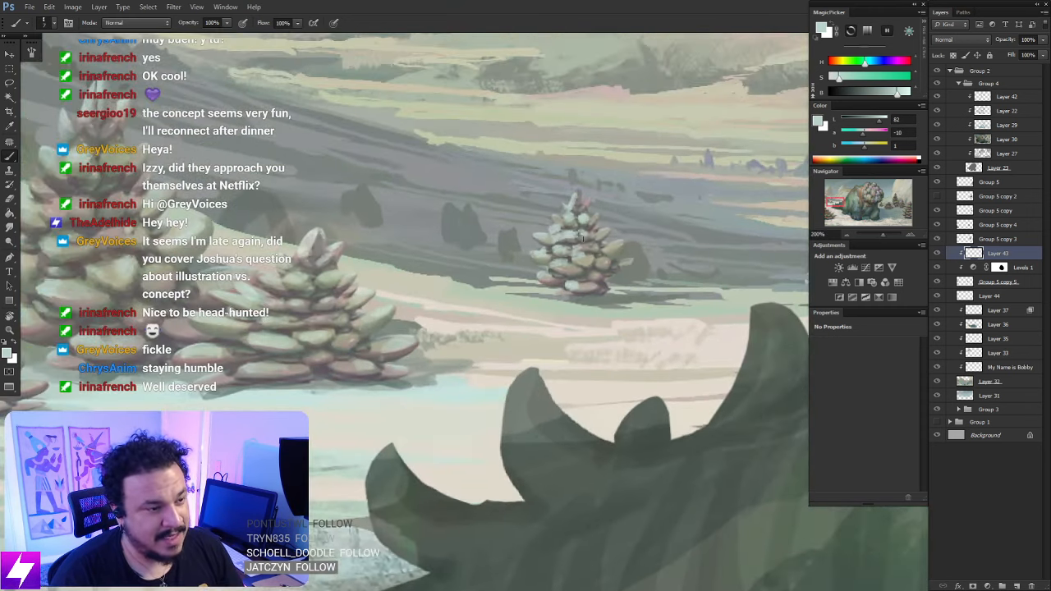
left_click(597, 220, "alt")
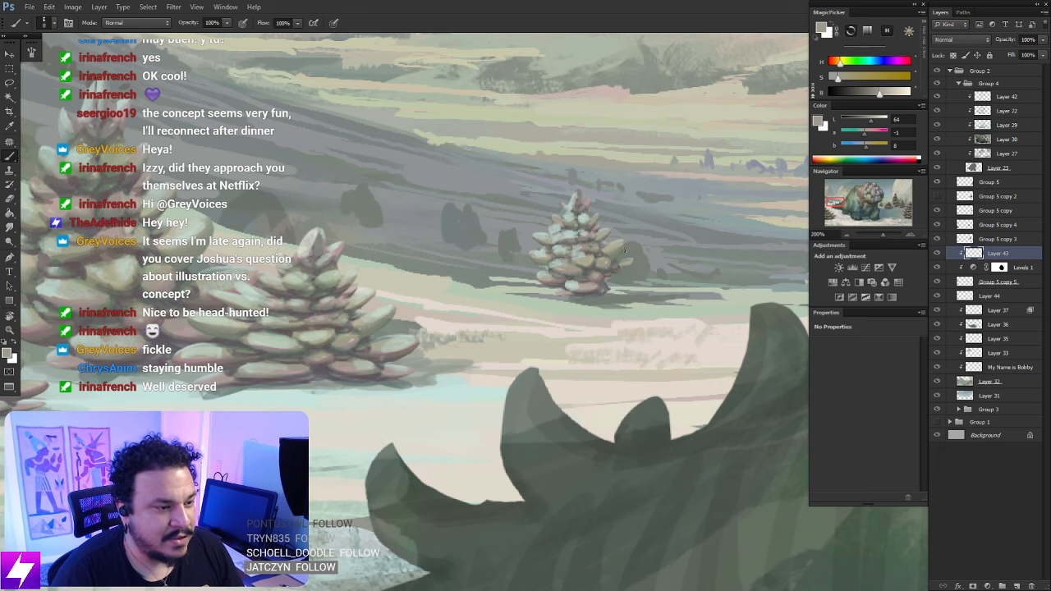
key("ctrl+minus")
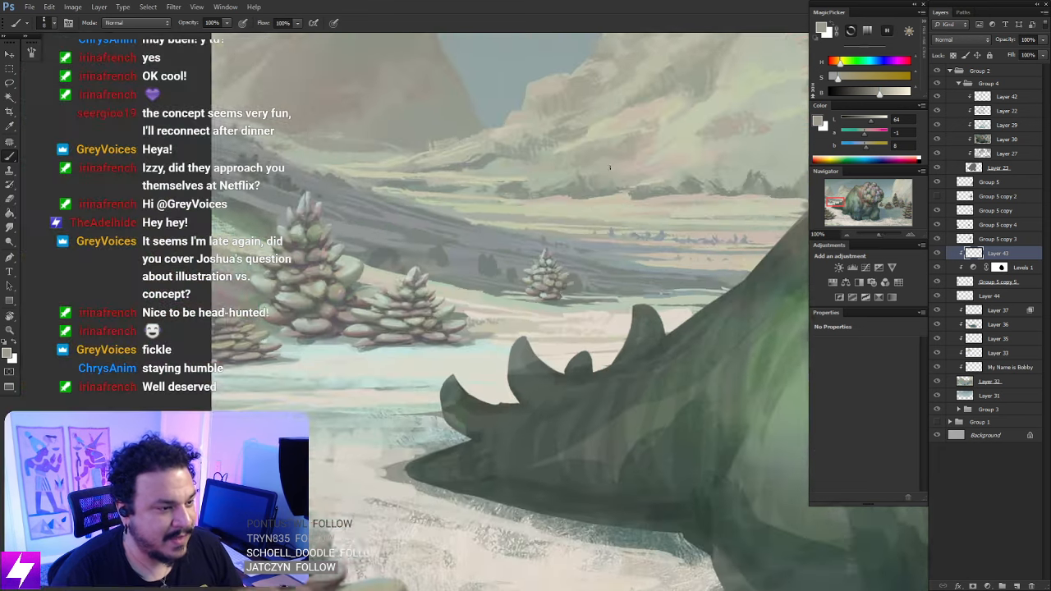
key("ctrl+minus")
key("ctrl+minus")
Examine the whole painting from afar, comparing the distant succulents with the creature and background
left_click_drag(643, 349, 494, 297)
left_click_drag(717, 286, 514, 316)
key("ctrl+minus")
left_click_drag(424, 337, 556, 287)
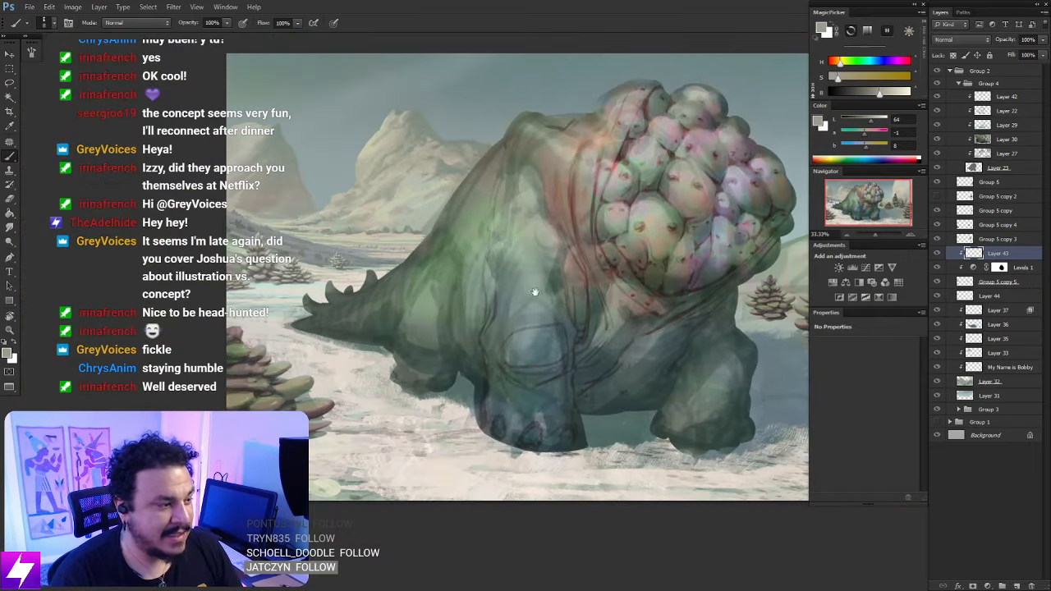
left_click_drag(489, 314, 553, 297)
left_click_drag(500, 280, 517, 298)
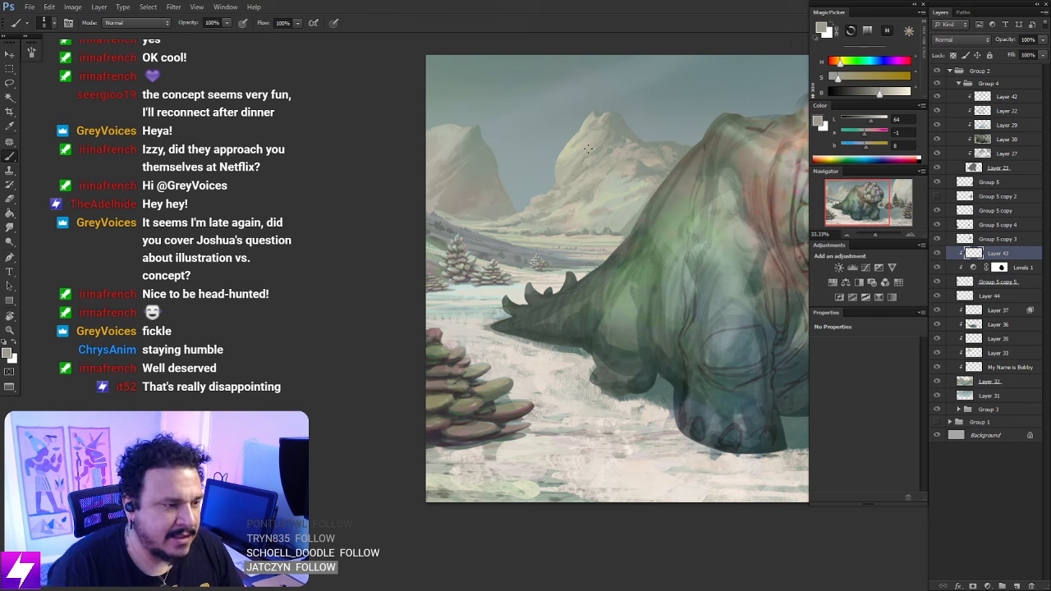
left_click_drag(534, 259, 360, 248)
key("ctrl+minus")
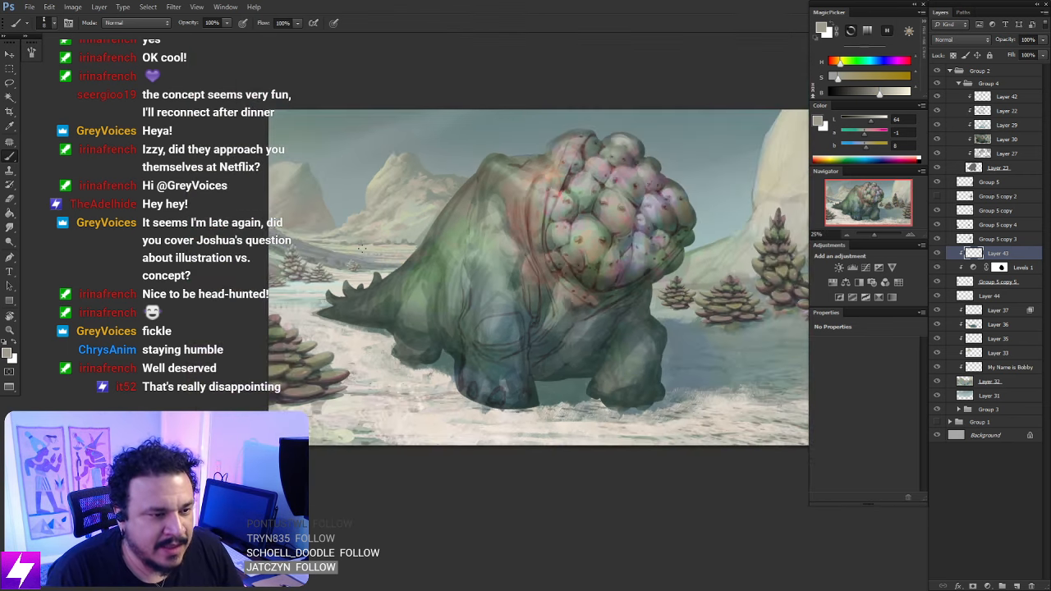
Flip the canvas horizontally and compare the painting with the Layer 43 highlights hidden and shown
key("ctrl+shift+h")
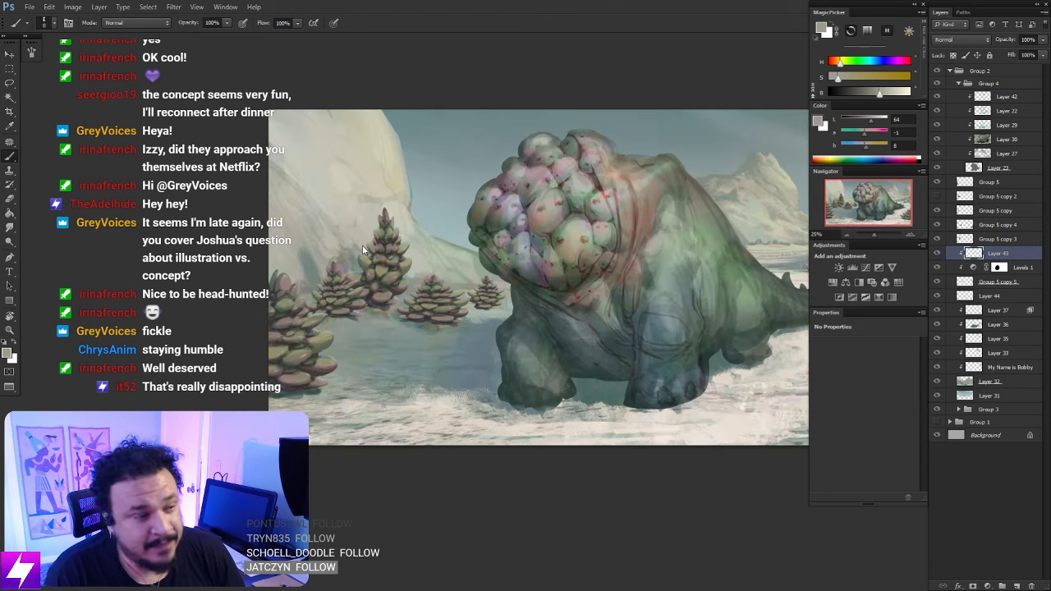
left_click_drag(678, 320, 464, 330)
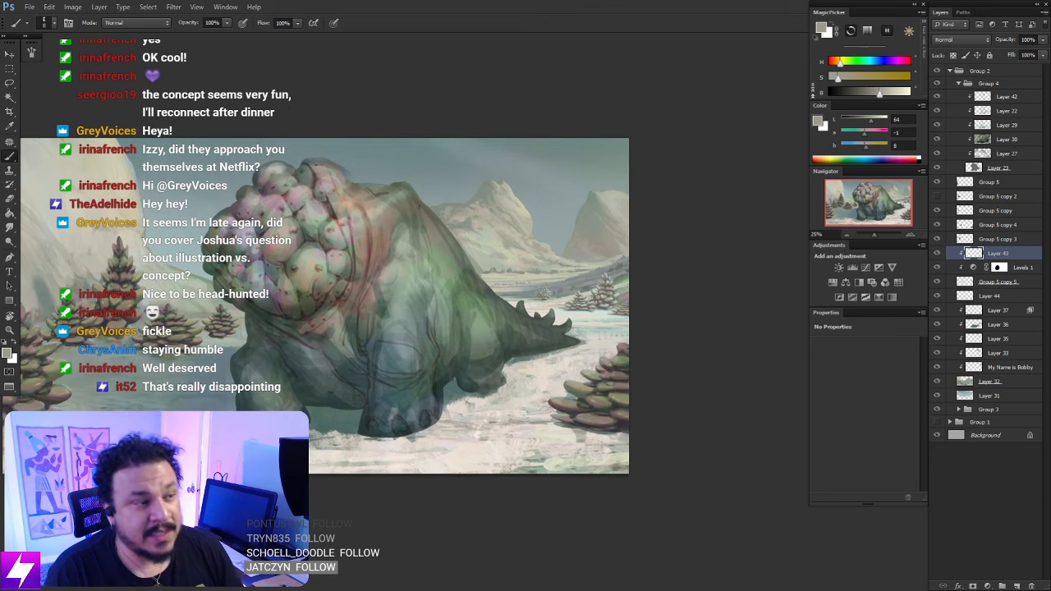
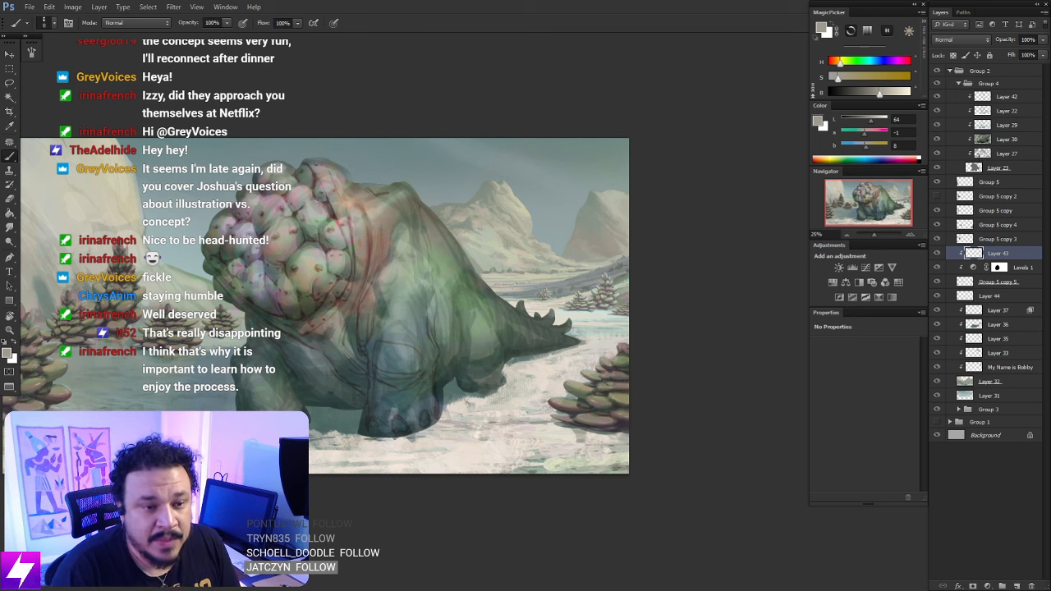
left_click(937, 254)
left_click(938, 254)
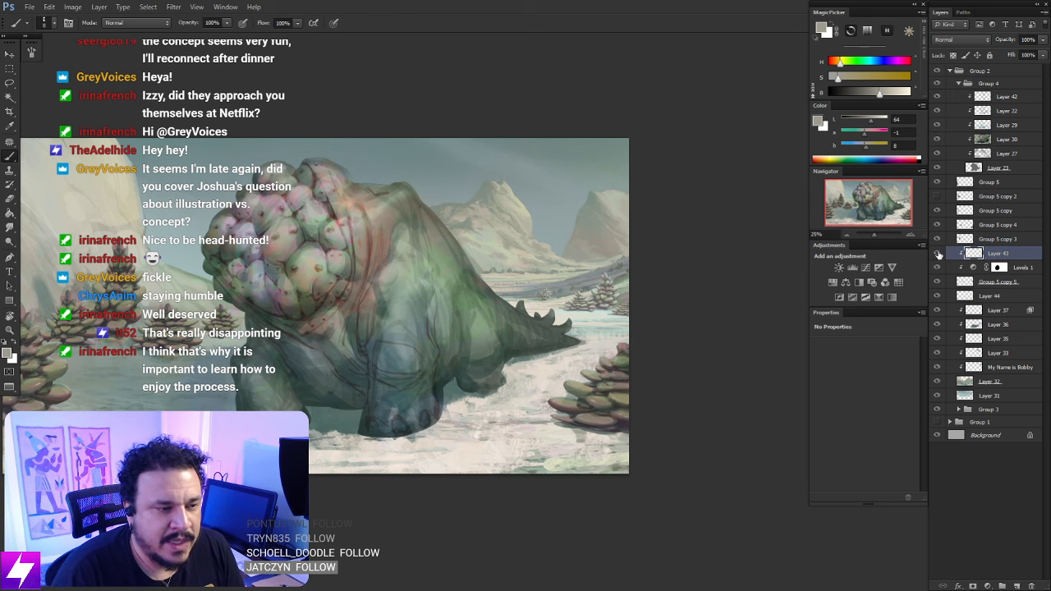
left_click(938, 254)
left_click(940, 255)
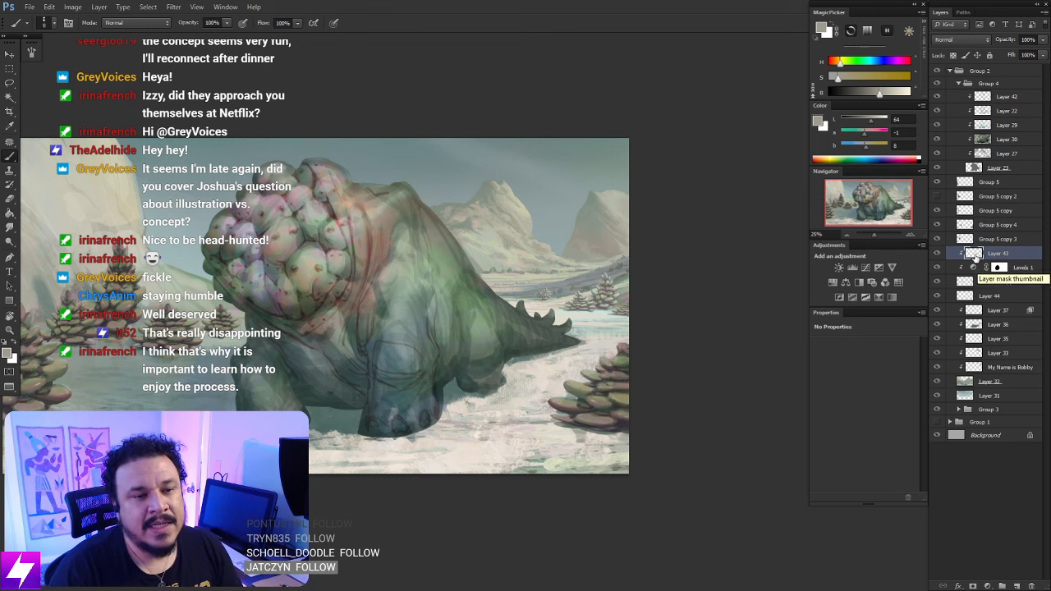
left_click(937, 254)
left_click(937, 254)
Check the painting in both mirrored orientations and examine the distant succulents near the tail up close
key("ctrl+shift+h")
key("ctrl+plus")
key("ctrl+plus")
key("ctrl+shift+h")
left_click_drag(736, 367, 606, 378)
key("ctrl+plus")
key("ctrl+plus")
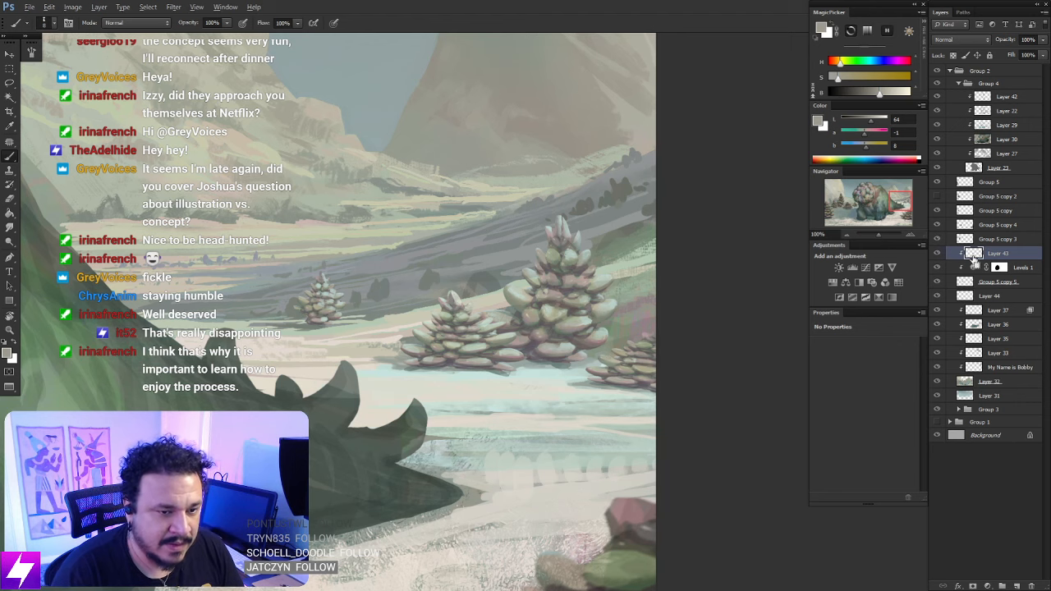
Sample a pale mint highlight colour and compare the distant succulents with Layer 43 hidden and shown
left_click_drag(649, 417, 631, 428)
left_click(505, 391, "alt")
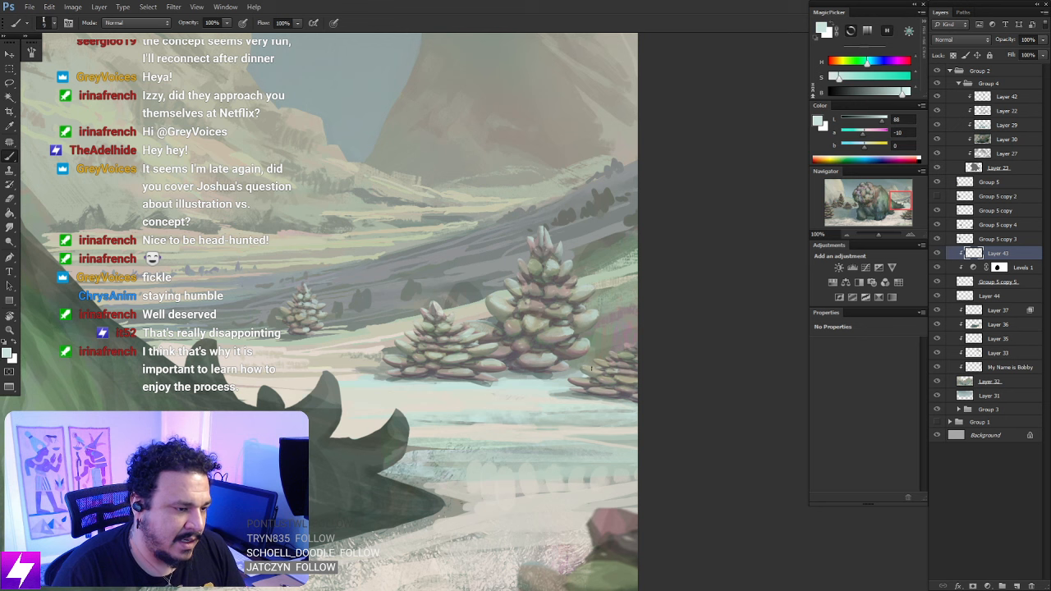
left_click(938, 255)
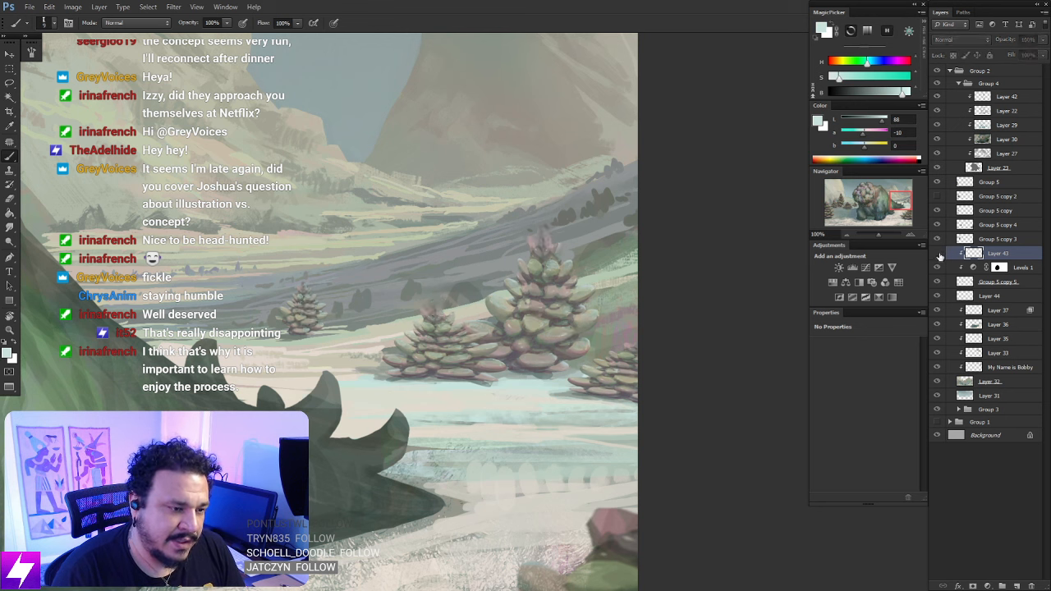
left_click(940, 257)
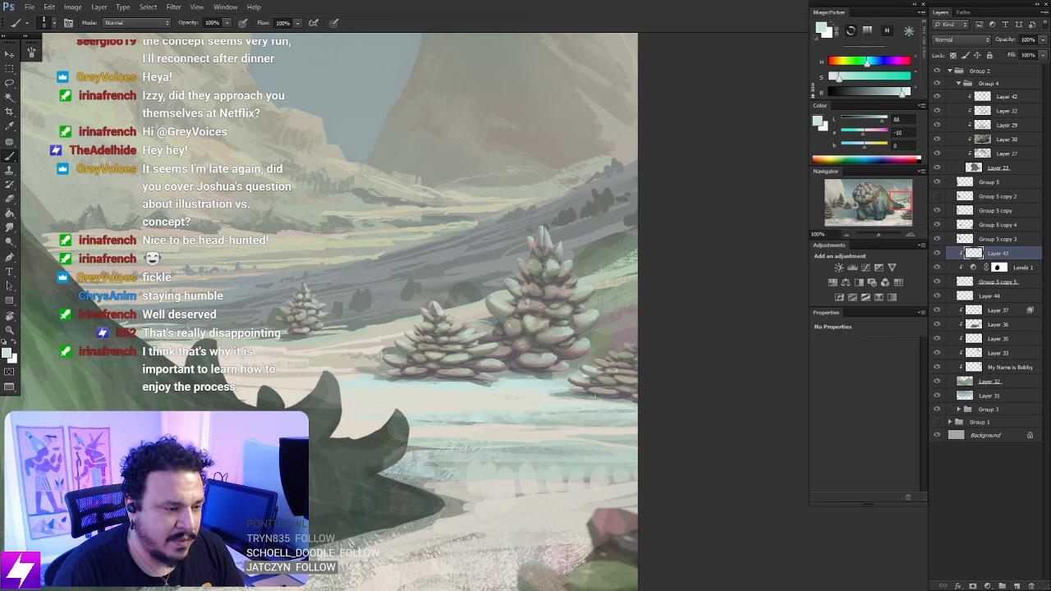
Refine the pale mint highlights on the succulent at the painting's right edge with small brush, eraser and smudge touches
key("e")
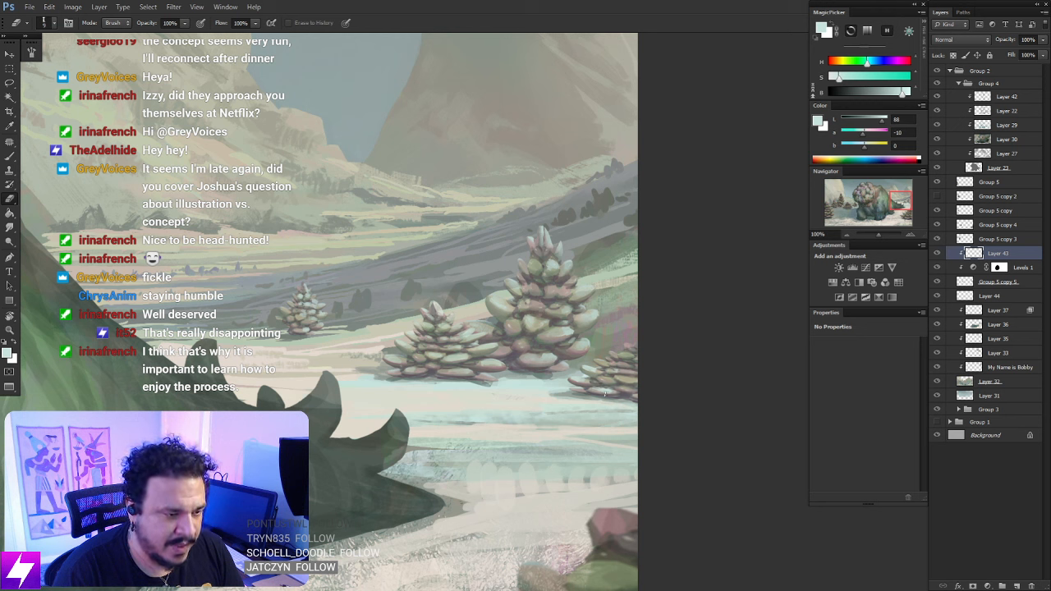
key("b")
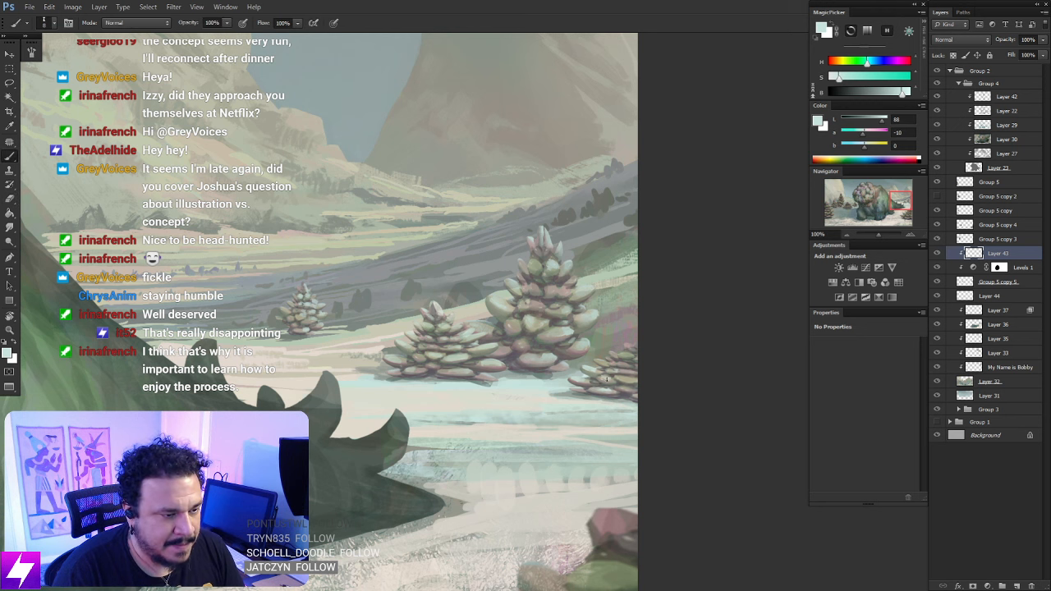
key("e")
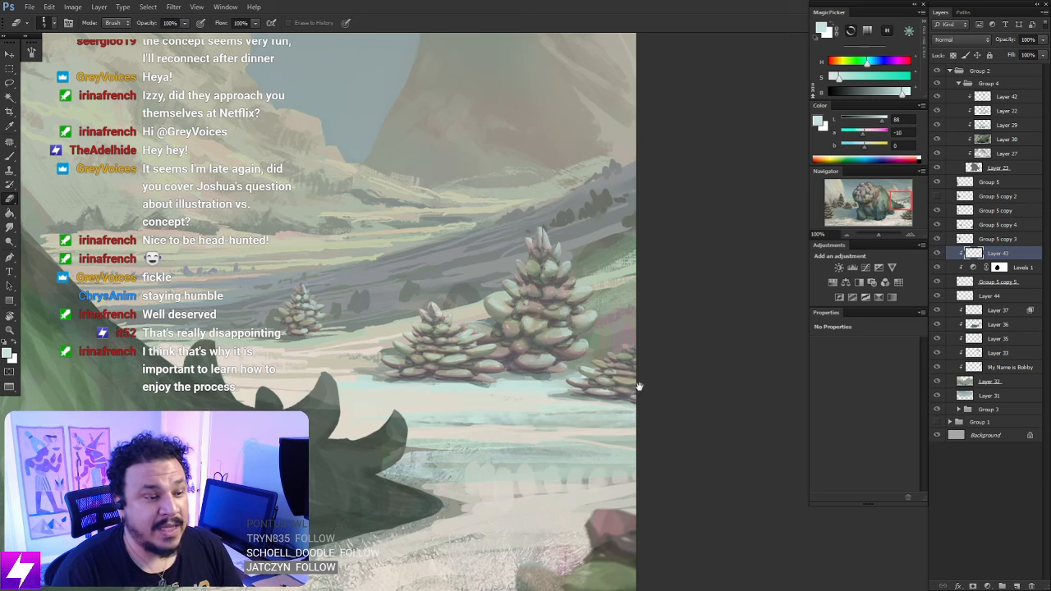
left_click_drag(637, 346, 635, 359)
key("b")
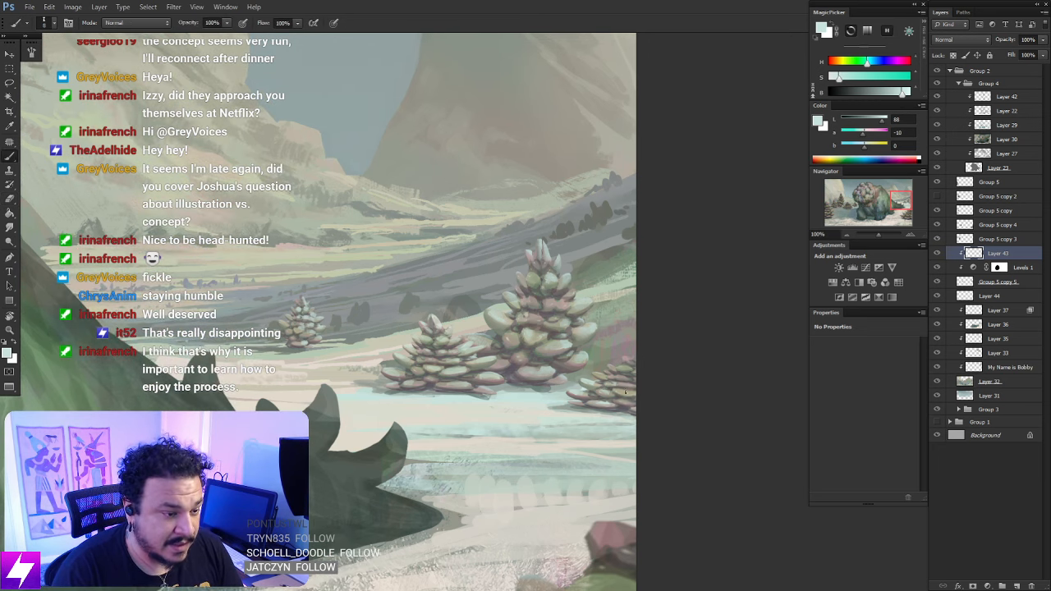
key("r")
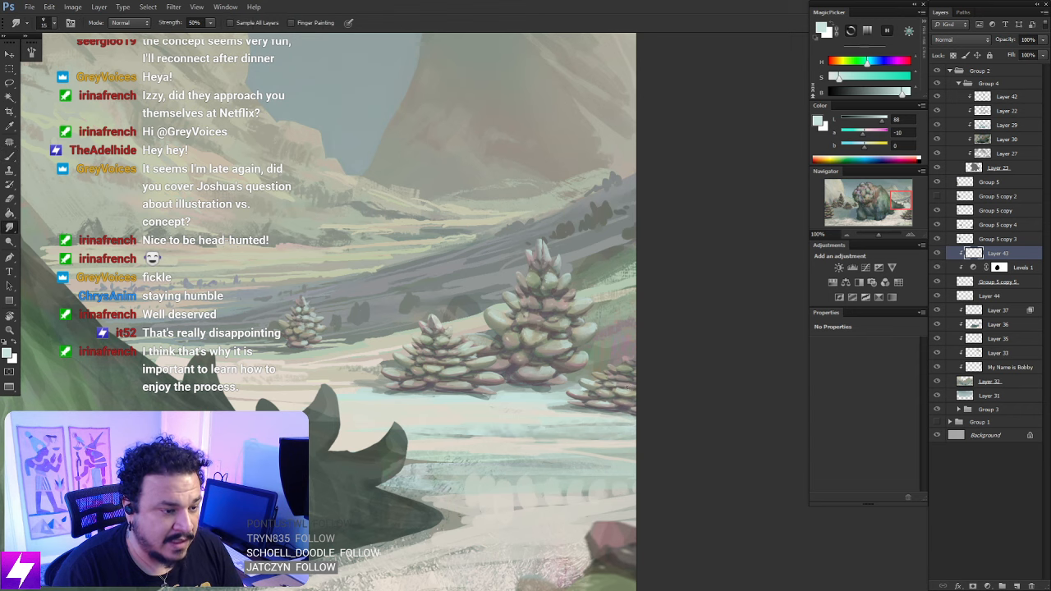
mouse_move(630, 396)
left_mouse_down()
mouse_move(629, 413)
mouse_move(635, 399)
mouse_move(641, 407)
left_mouse_up()
key("b")
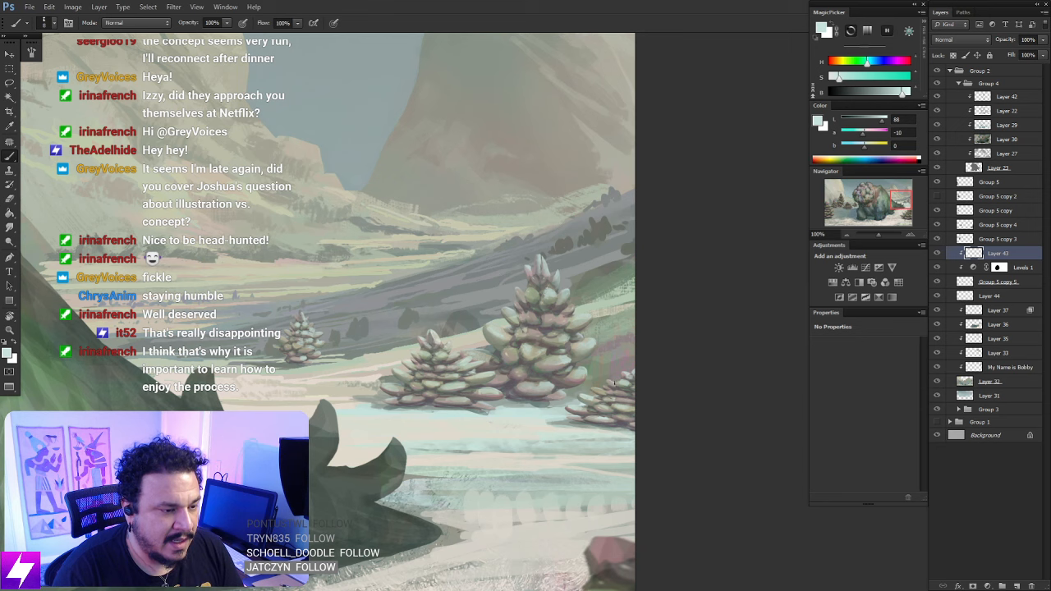
left_click_drag(628, 406, 632, 395)
key("bracketleft")
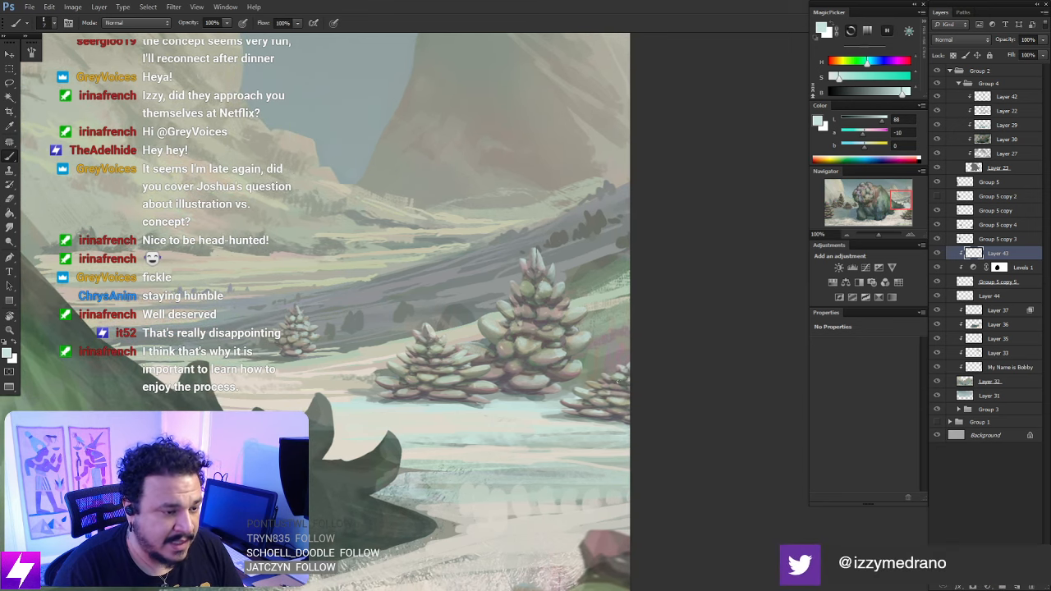
Examine the whole painting from afar, comparing both groups of succulents, and look closely at the ones near the tail
key("ctrl+minus")
mouse_move(638, 415)
left_mouse_down()
mouse_move(612, 415)
mouse_move(610, 395)
left_mouse_up()
key("ctrl+minus")
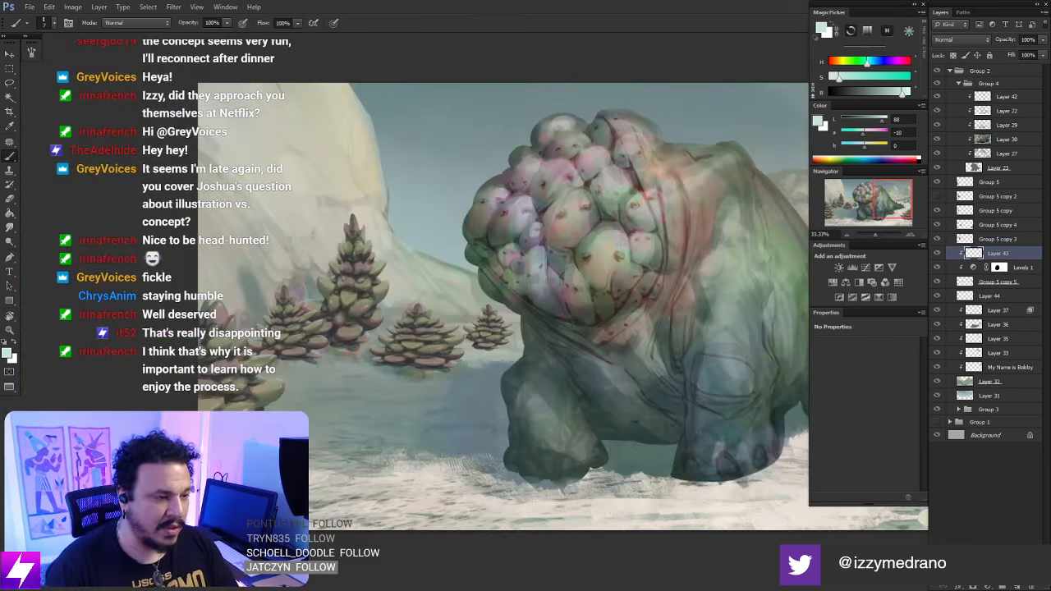
mouse_move(651, 349)
left_mouse_down()
mouse_move(564, 456)
mouse_move(451, 444)
left_mouse_up()
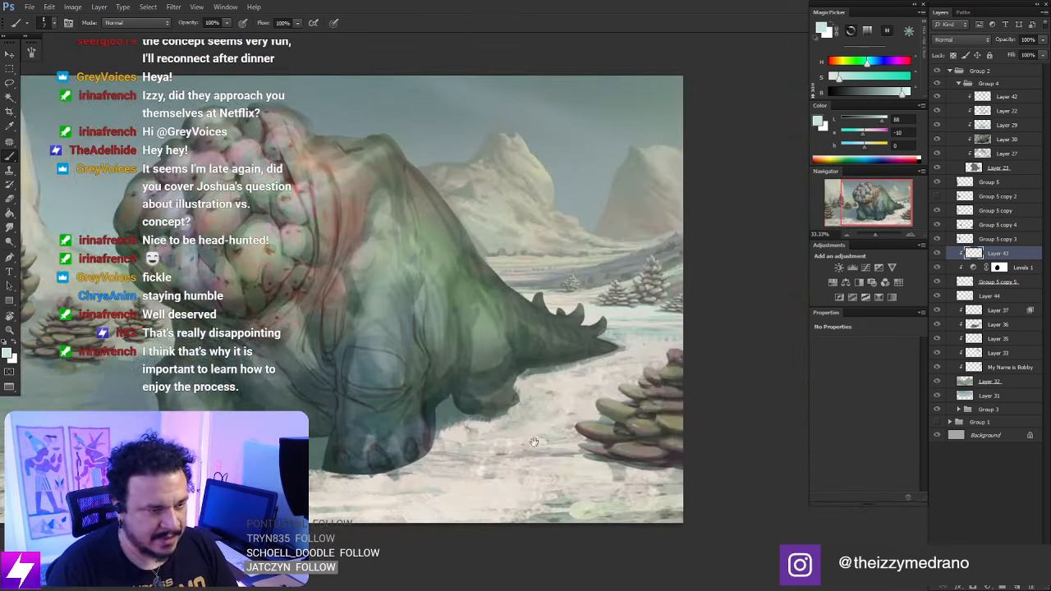
left_click_drag(665, 354, 646, 385)
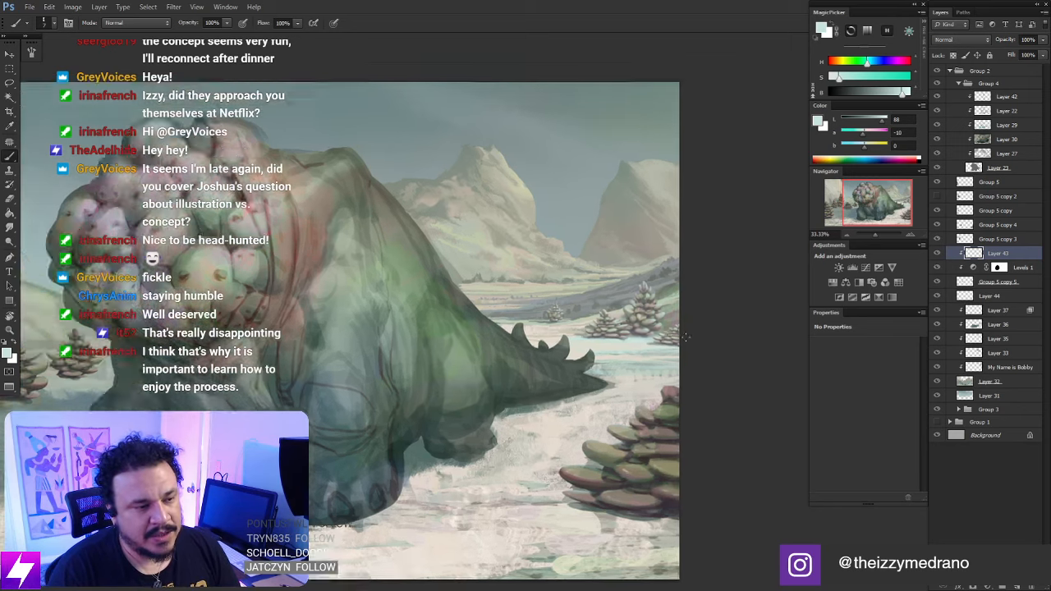
key("ctrl+plus")
key("ctrl+plus")
left_click_drag(679, 324, 658, 326)
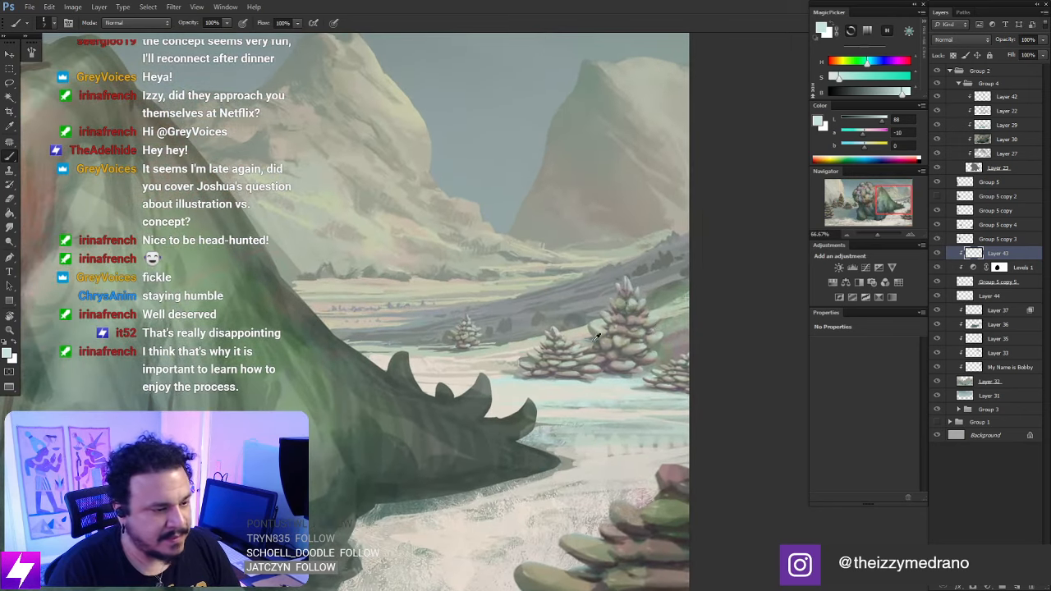
Sample a dark muted purple from the distant succulents and try shading the lower leaves of the middle one
left_click(606, 363, "alt")
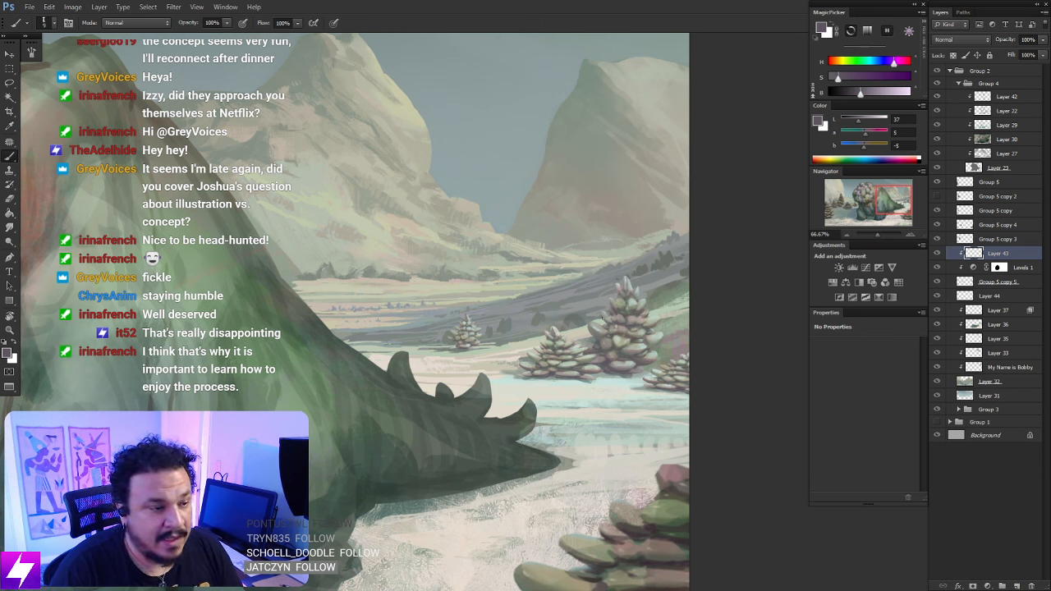
left_click_drag(669, 343, 660, 393)
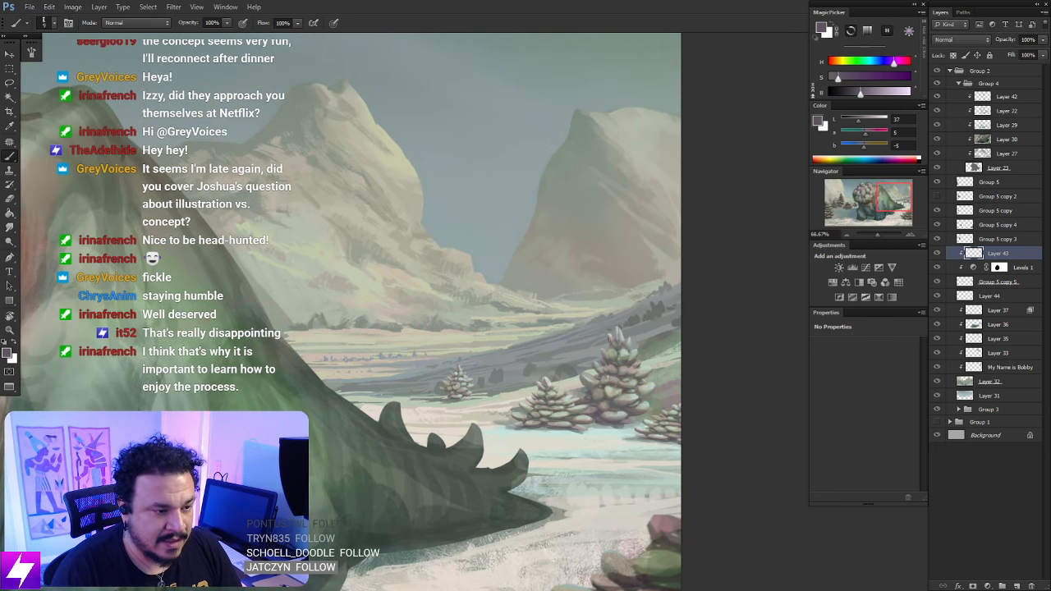
left_click_drag(525, 418, 556, 369)
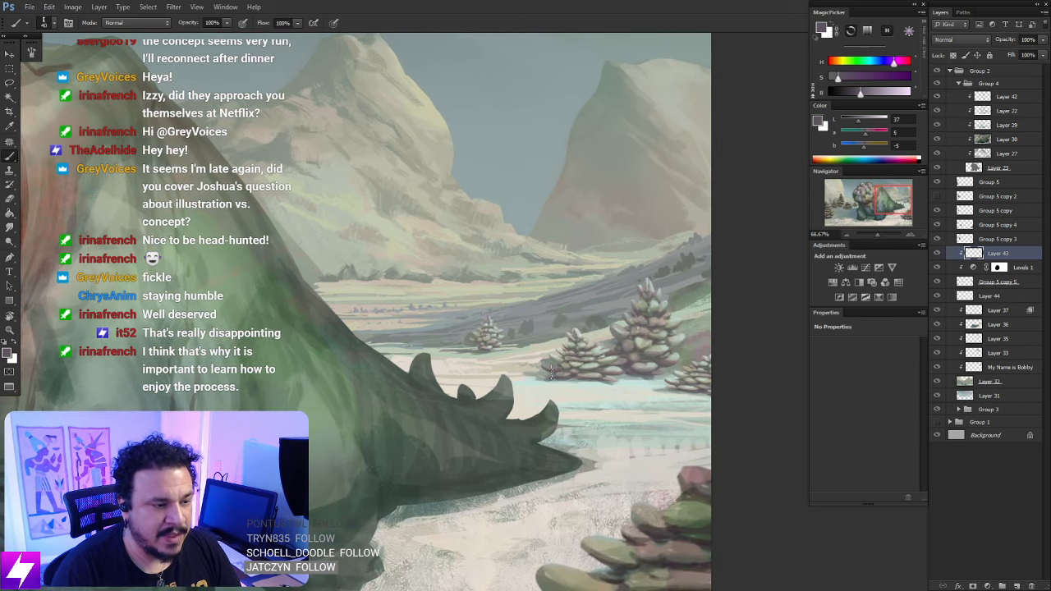
left_click_drag(554, 371, 570, 375)
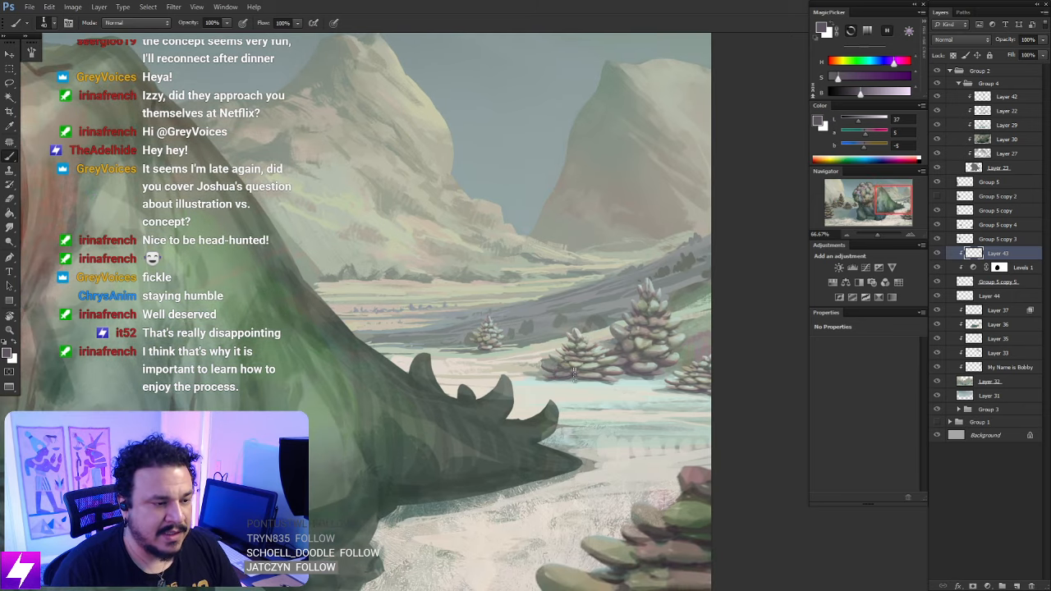
key("ctrl+z")
key("[")
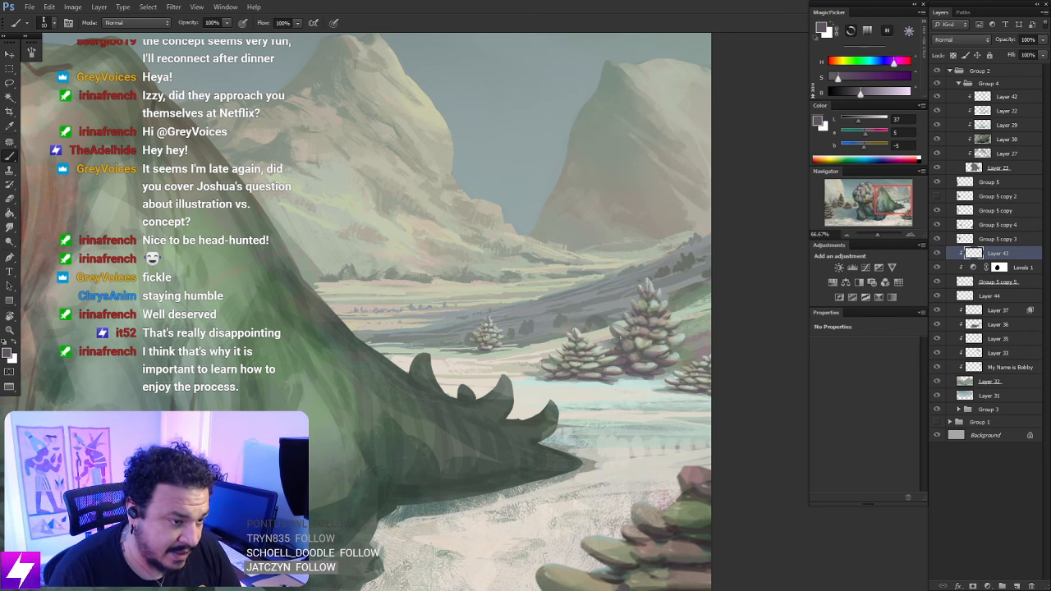
Softly shade the distant succulents near the tail with the dark muted purple, adjusting the brush size
left_click_drag(663, 329, 730, 316)
key("bracketright")
key("bracketright")
key("bracketright")
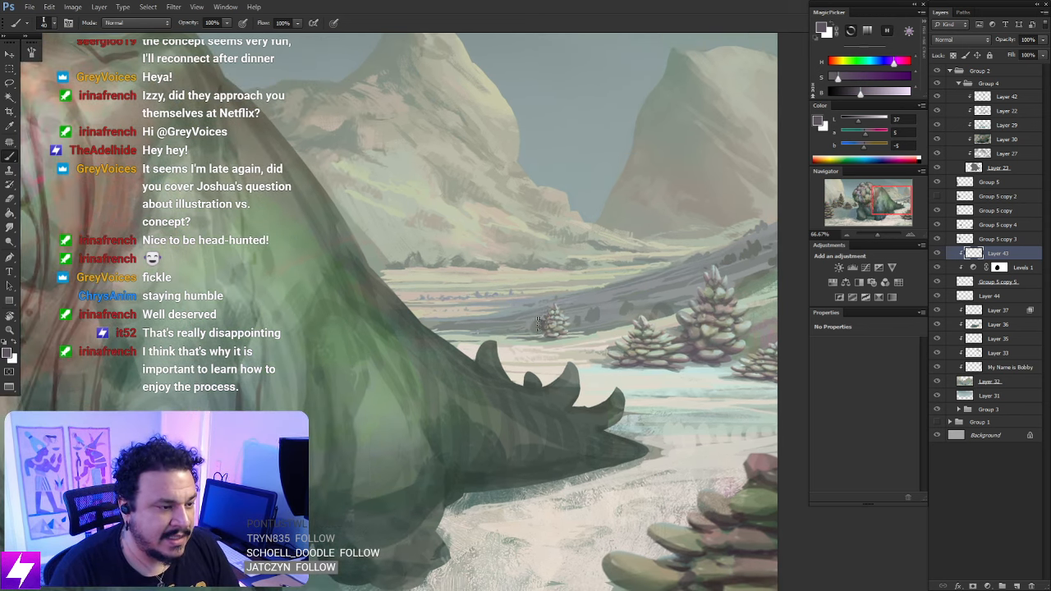
left_click_drag(613, 365, 594, 349)
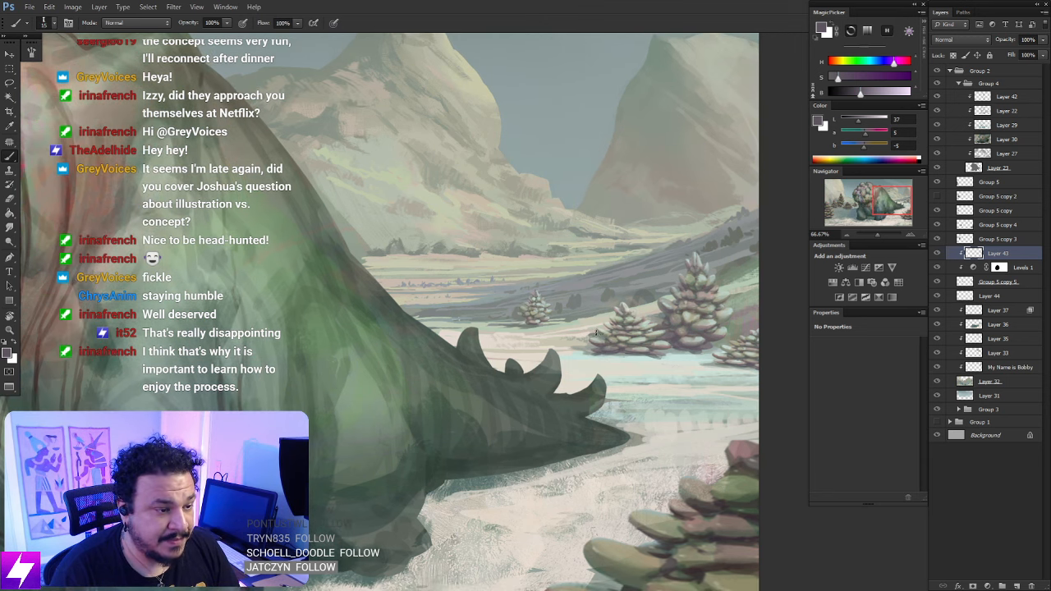
mouse_move(676, 365)
left_mouse_down()
mouse_move(627, 349)
mouse_move(661, 334)
mouse_move(638, 329)
left_mouse_up()
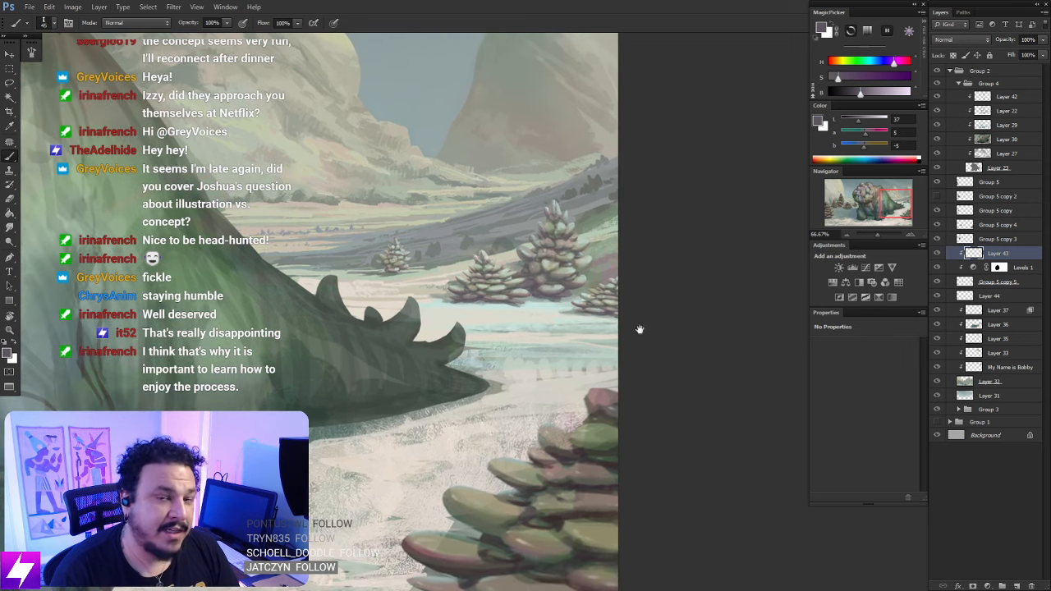
Check the large foreground succulent near the tail and its balance within the whole painting
scroll(610, 351, "down", 5)
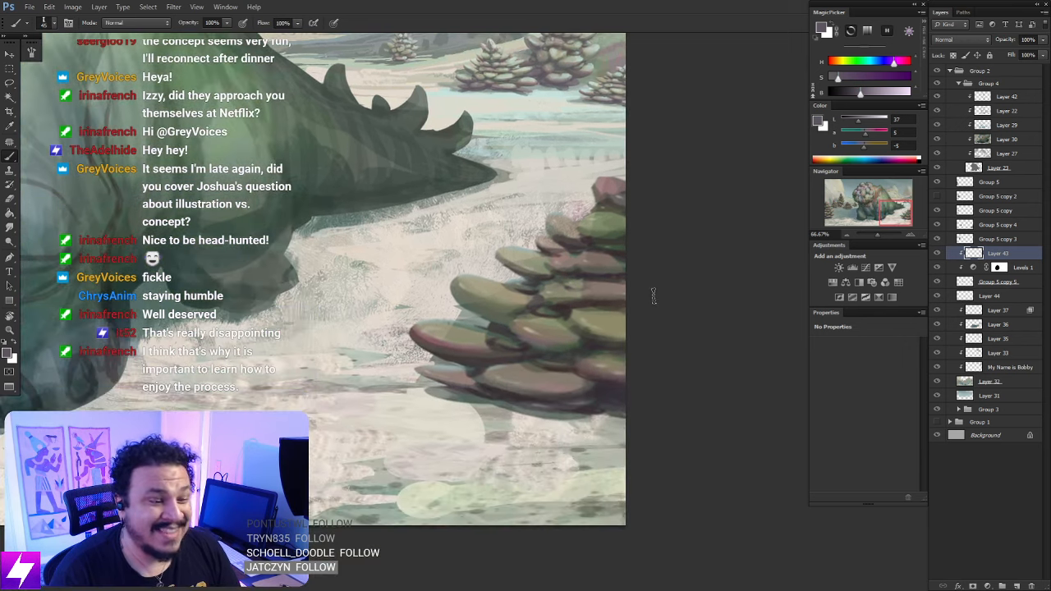
key("ctrl+minus")
key("ctrl+minus")
key("ctrl+minus")
left_click_drag(654, 389, 521, 340)
left_click_drag(673, 367, 593, 374)
Sample a very dark purple and touch up the small succulent beside the creature's front leg with brush and Smudge tool
left_click(584, 371, "alt")
key("bracketright")
left_click_drag(361, 329, 670, 376)
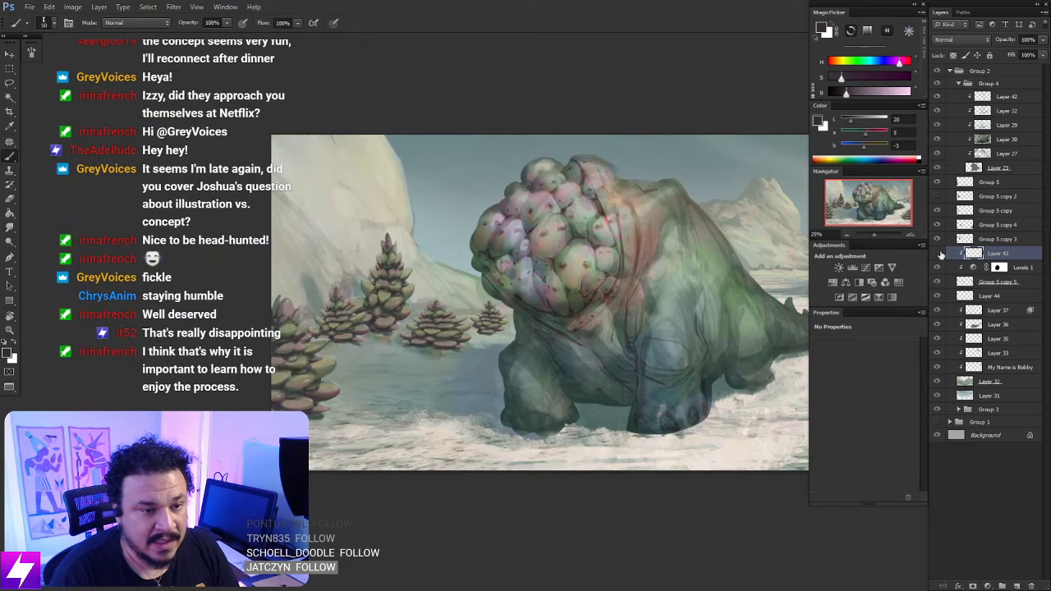
scroll(526, 375, "up", 1)
left_click_drag(526, 373, 592, 394)
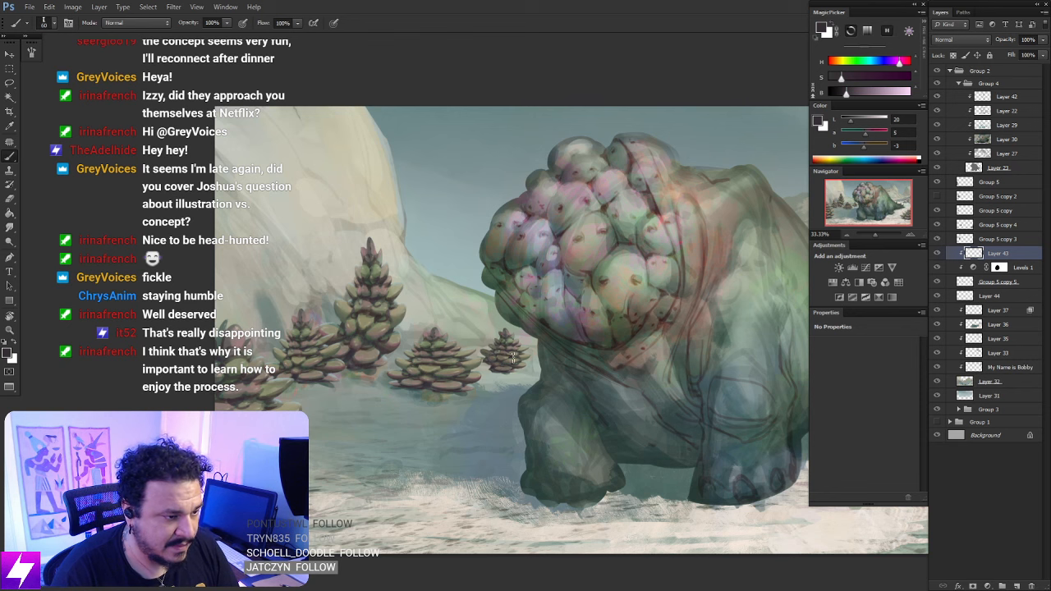
key("r")
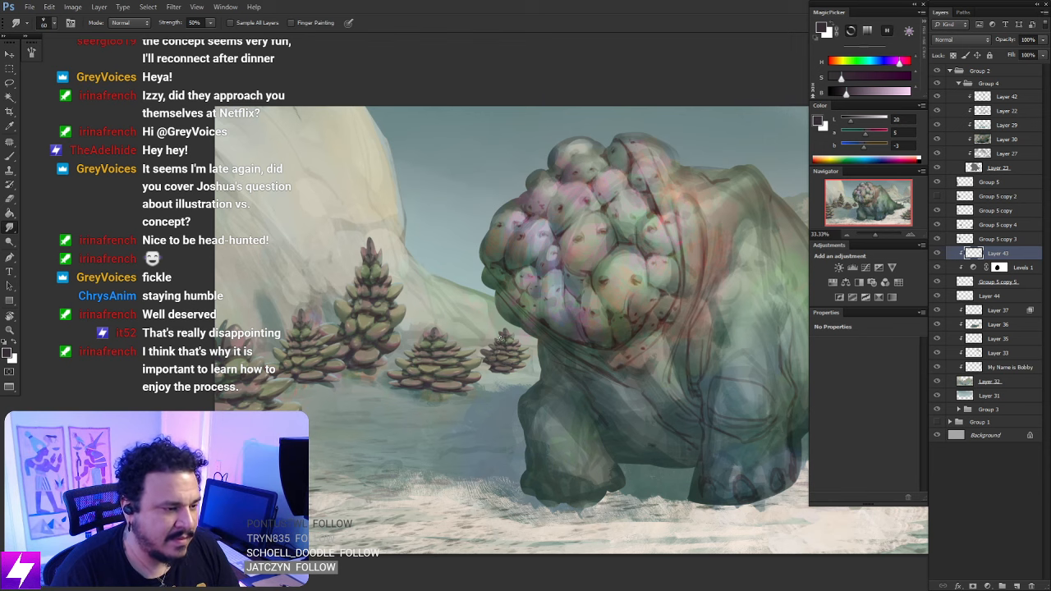
left_click_drag(604, 415, 454, 377)
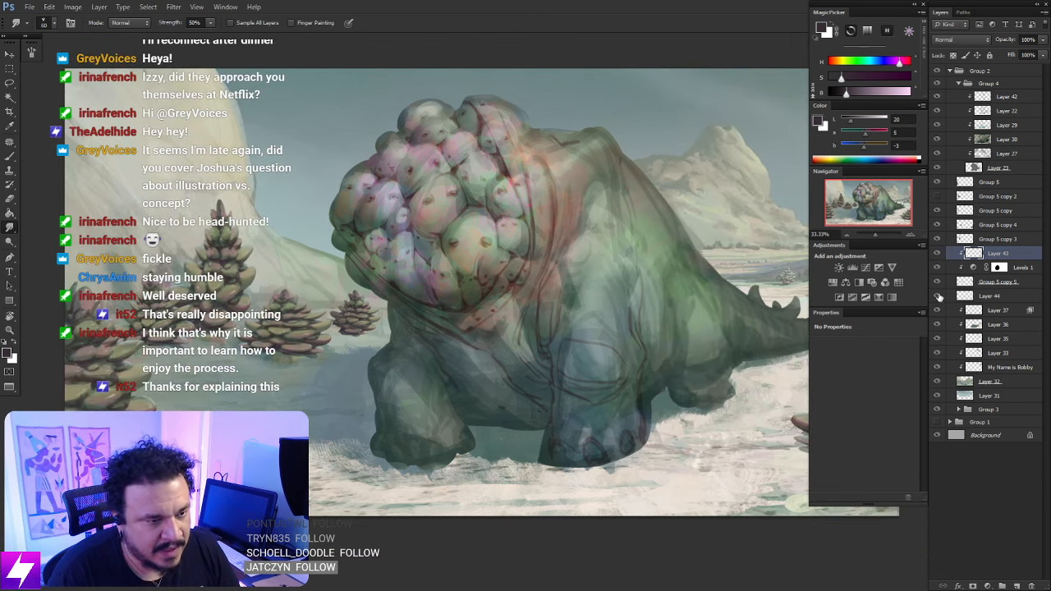
Make Layer 44 active and rotate the canvas view to -30° for brushwork on the succulents beside the creature's front leg
left_click(939, 297)
left_click(964, 299)
key("ctrl+minus")
key("ctrl+minus")
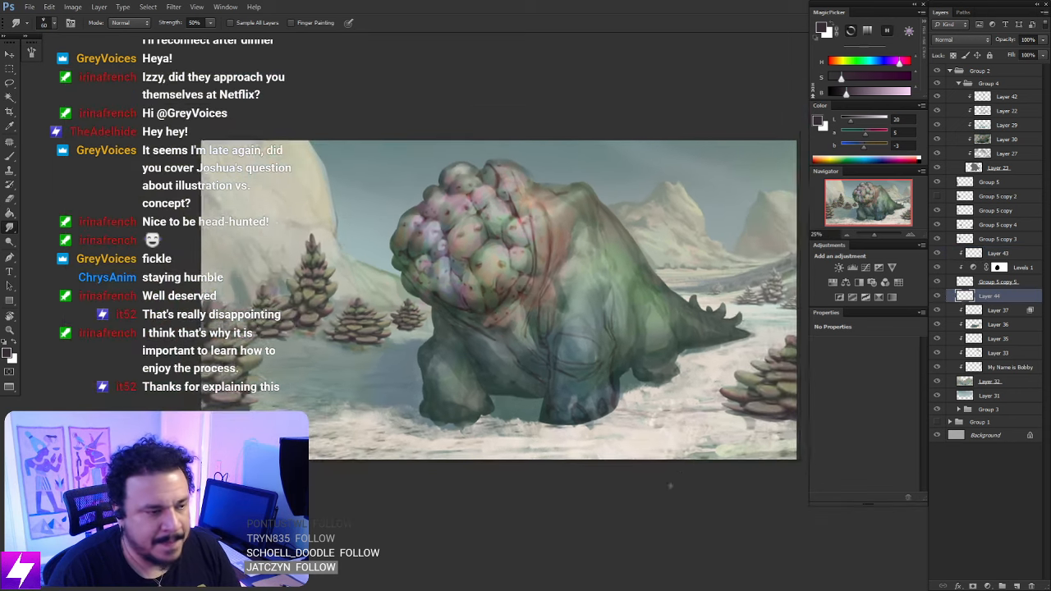
key("r")
left_click_drag(651, 501, 714, 445)
key("ctrl+plus")
key("ctrl+plus")
left_click_drag(575, 432, 698, 378)
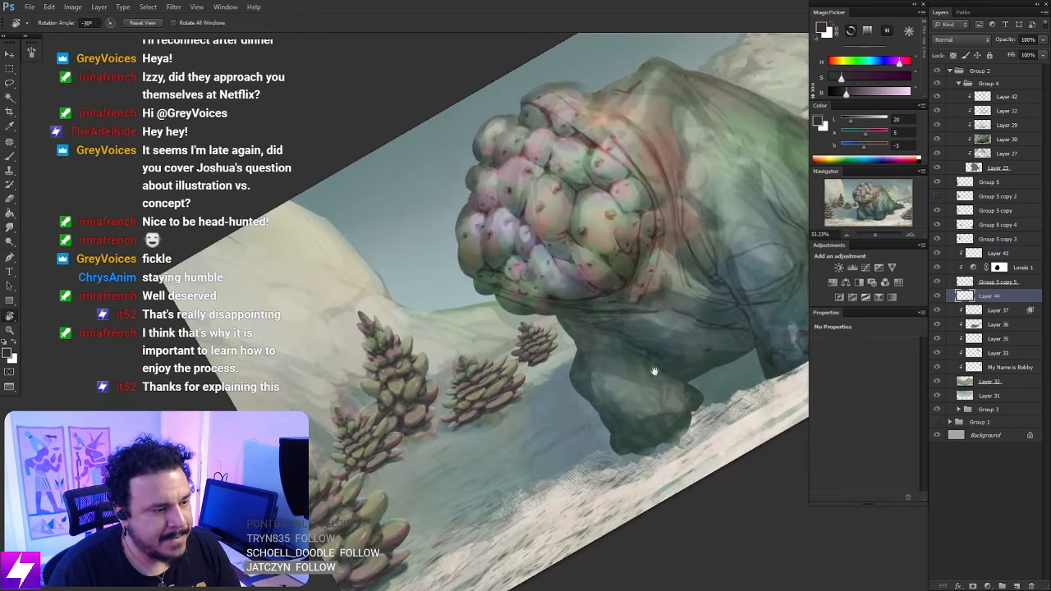
key("ctrl+plus")
key("b")
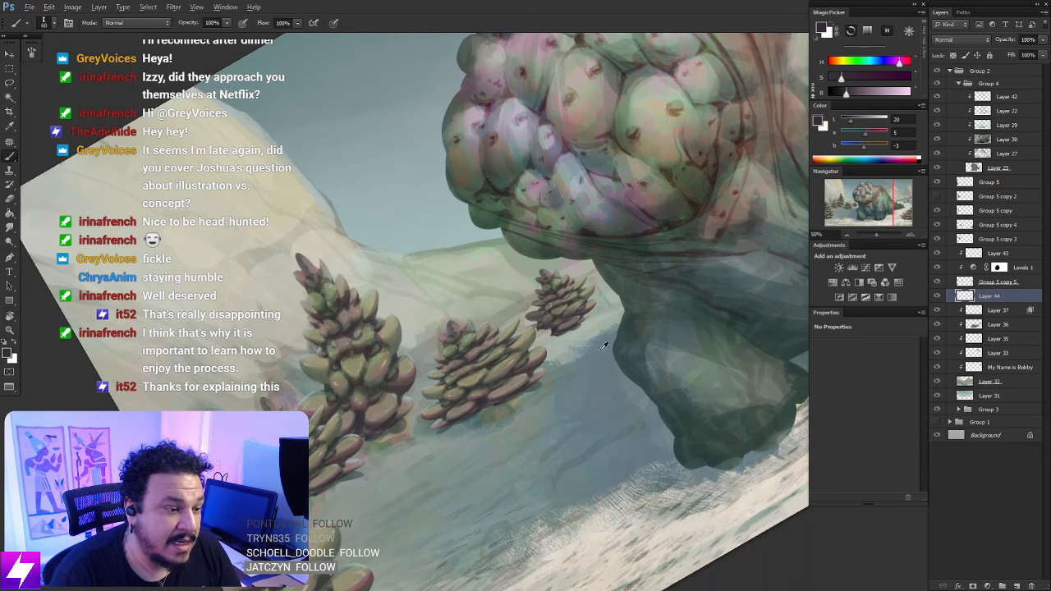
Paint a grounding shadow beneath the small succulent with a smaller brush and blue-greys sampled from the shaded snow
left_click(569, 341, "alt")
key("bracketleft")
key("bracketleft")
key("bracketleft")
left_click_drag(554, 333, 538, 337)
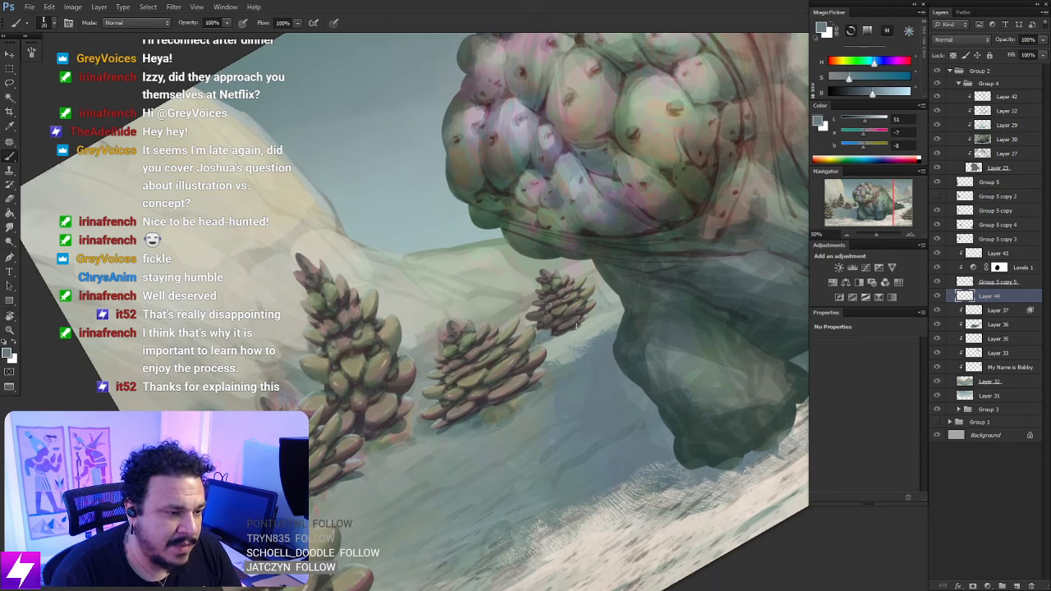
left_click(589, 340, "alt")
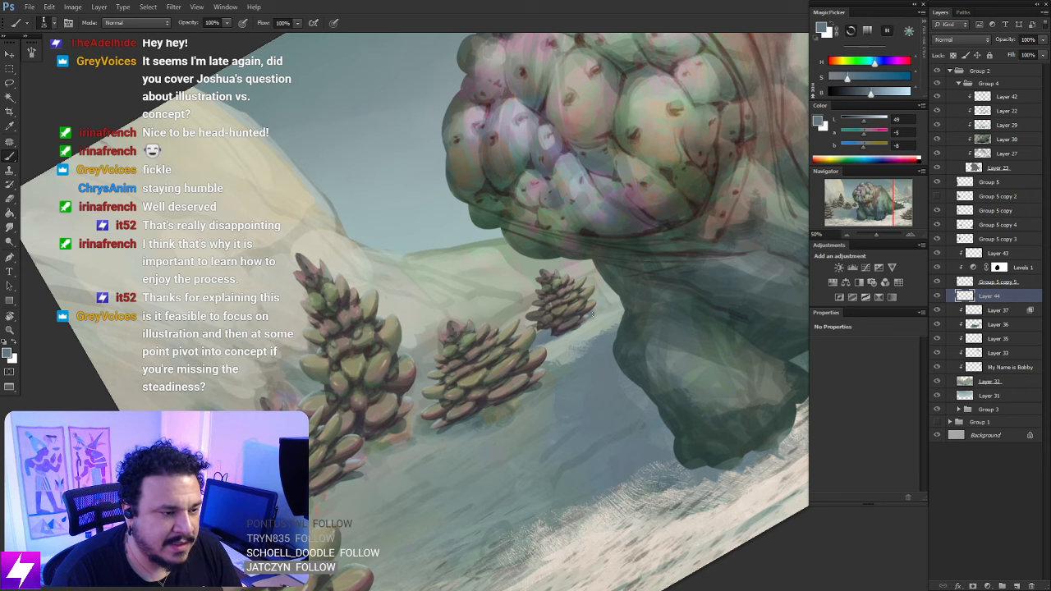
Reset the canvas rotation and examine the whole painting, focusing on the succulents beside the creature's front leg
key("Escape")
left_click_drag(644, 381, 533, 382)
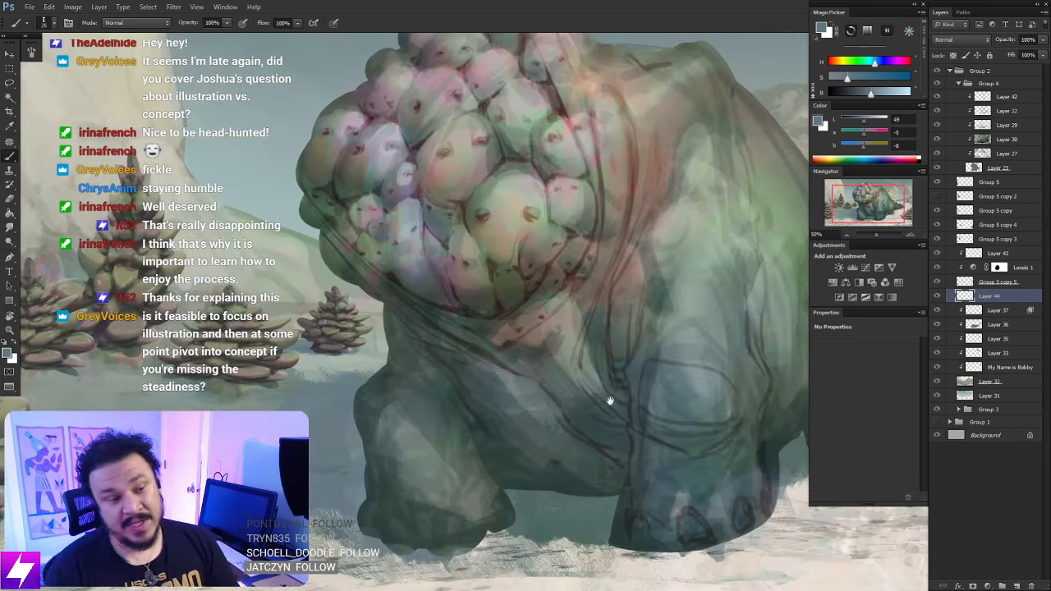
left_click_drag(610, 401, 647, 403)
key("ctrl+minus")
key("ctrl+minus")
key("ctrl+minus")
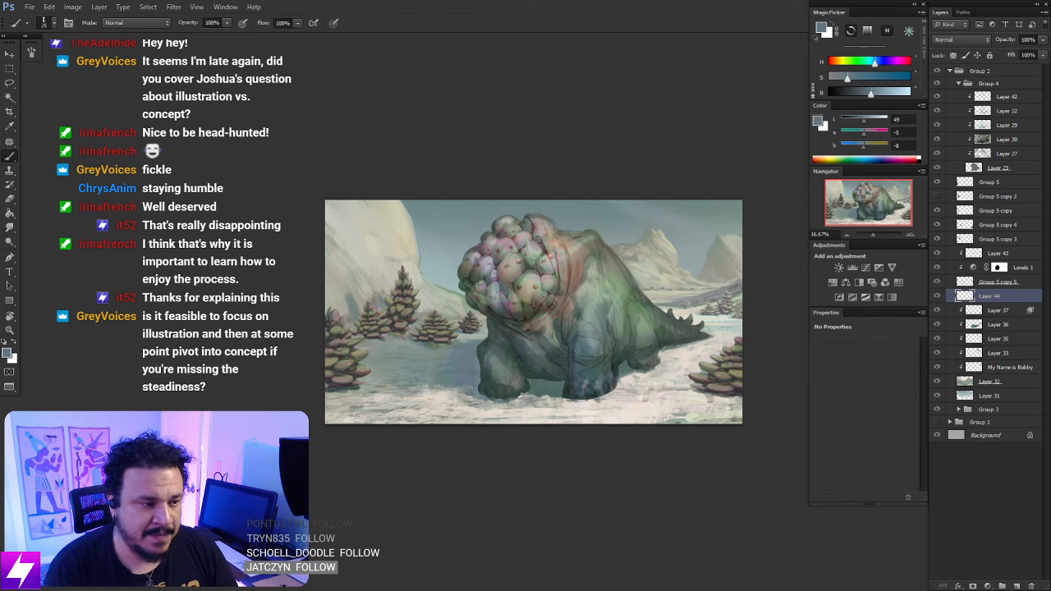
key("ctrl+plus")
key("ctrl+plus")
left_click_drag(485, 392, 647, 381)
key("ctrl+plus")
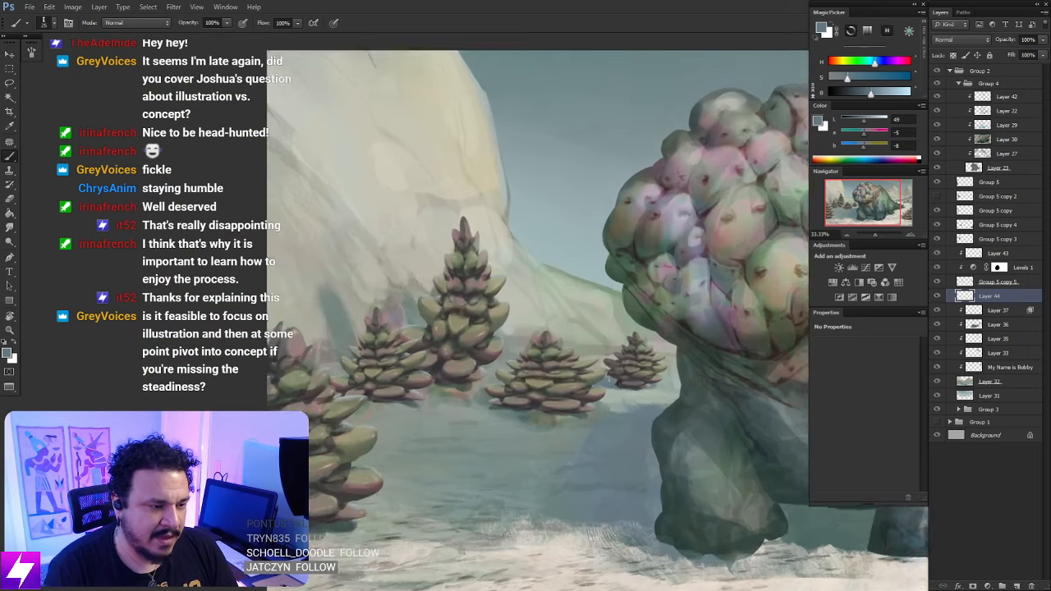
Sample a pale grey-green from the snow and brush it beside the small succulent near the creature's front leg
left_click(615, 378, "alt")
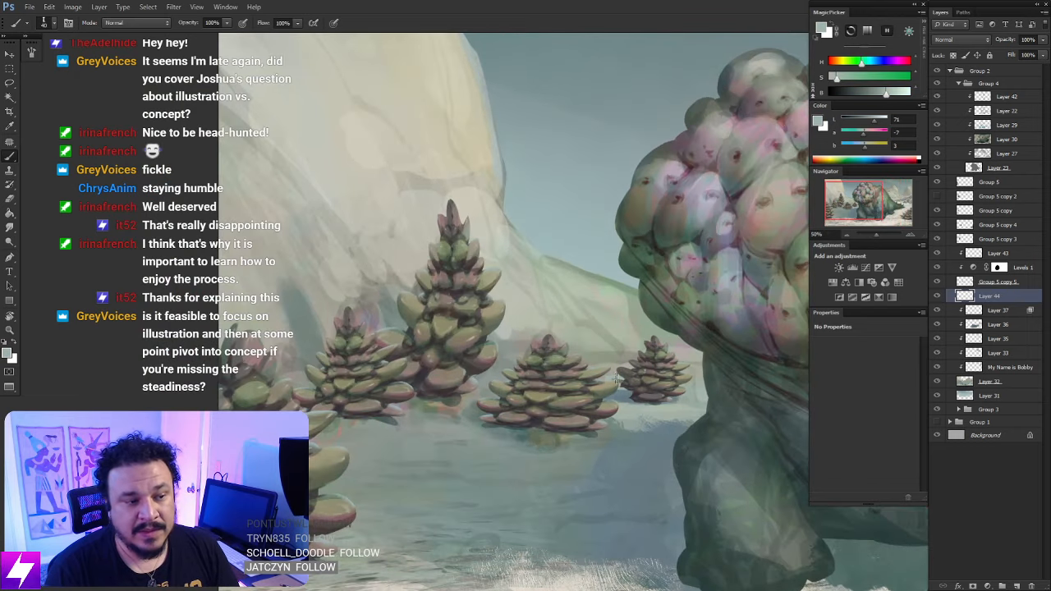
left_click_drag(716, 392, 683, 385)
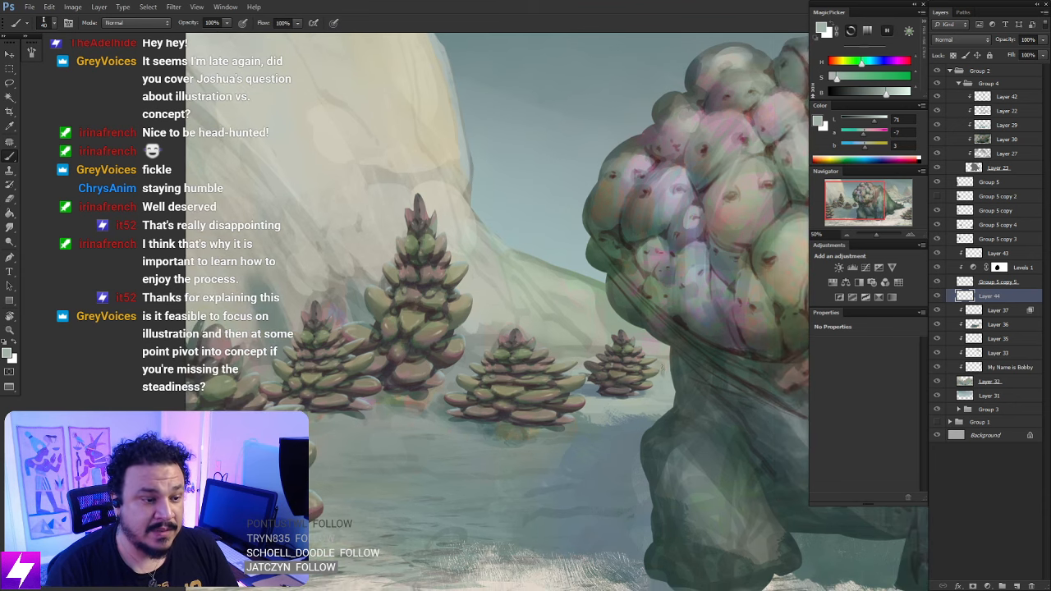
Examine the painting at different zoom levels and canvas angles, focusing on the succulents beside the creature's front leg
key("ctrl+minus")
key("ctrl+minus")
left_click_drag(789, 399, 652, 314)
key("r")
key("ctrl+plus")
key("Escape")
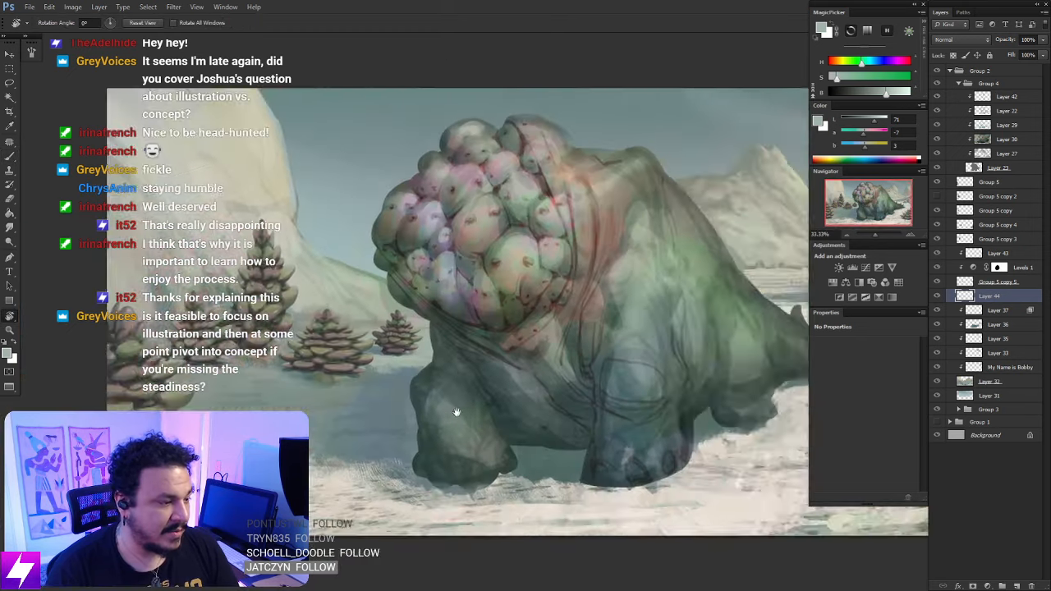
left_click_drag(458, 413, 615, 403)
left_click_drag(612, 301, 616, 322)
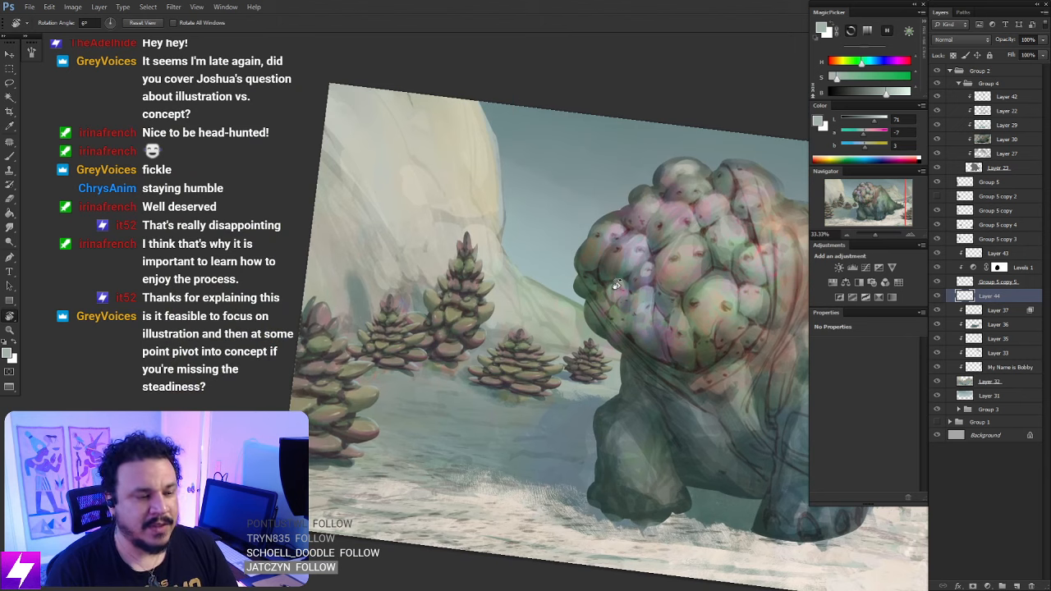
key("Escape")
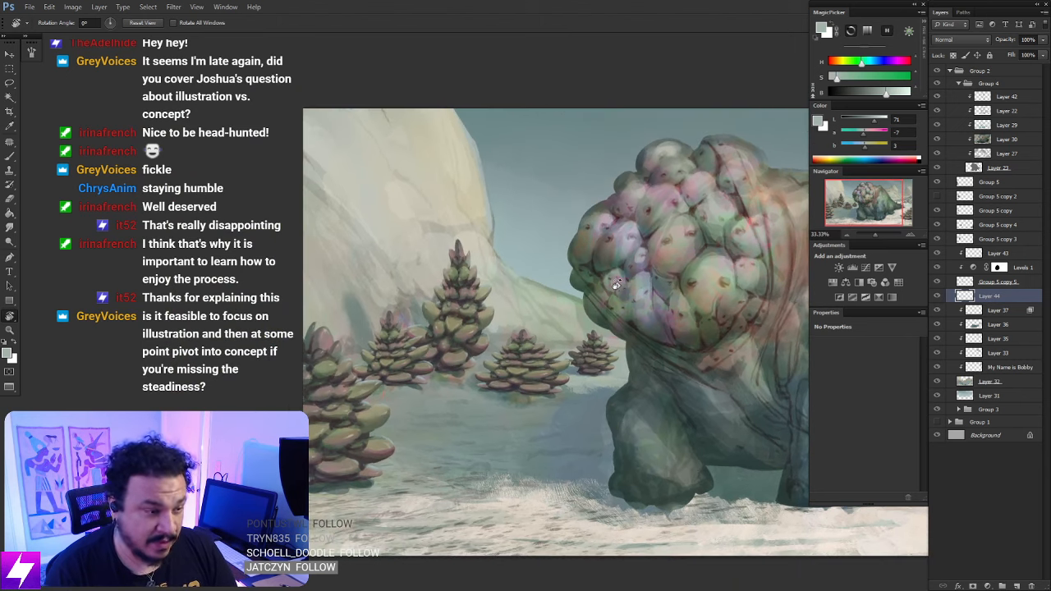
scroll(618, 377, "up", 1)
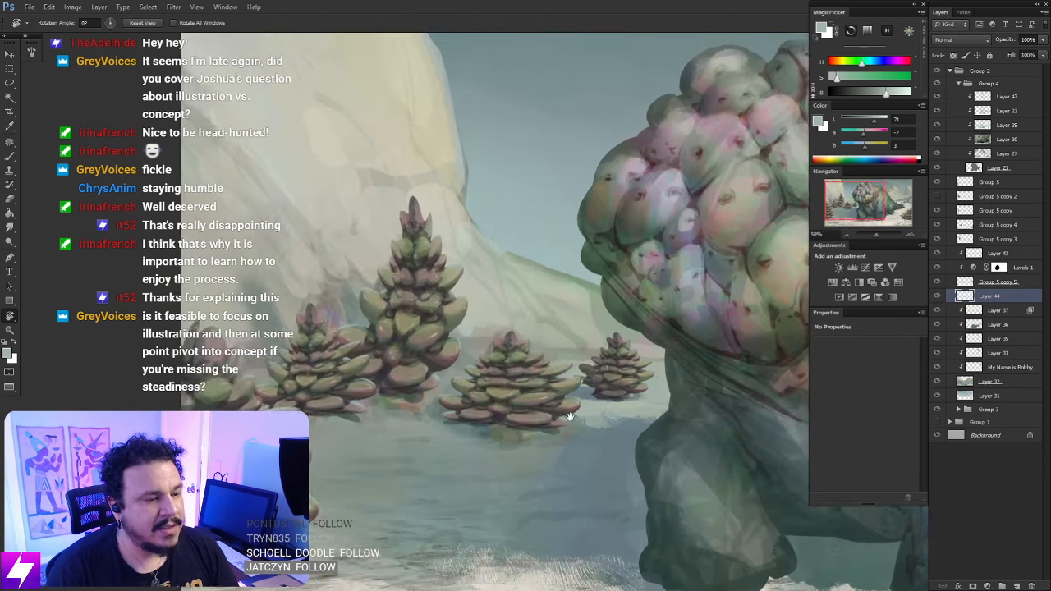
Touch up the shaded snow below the small succulents with a smaller brush and the Smudge tool
key("b")
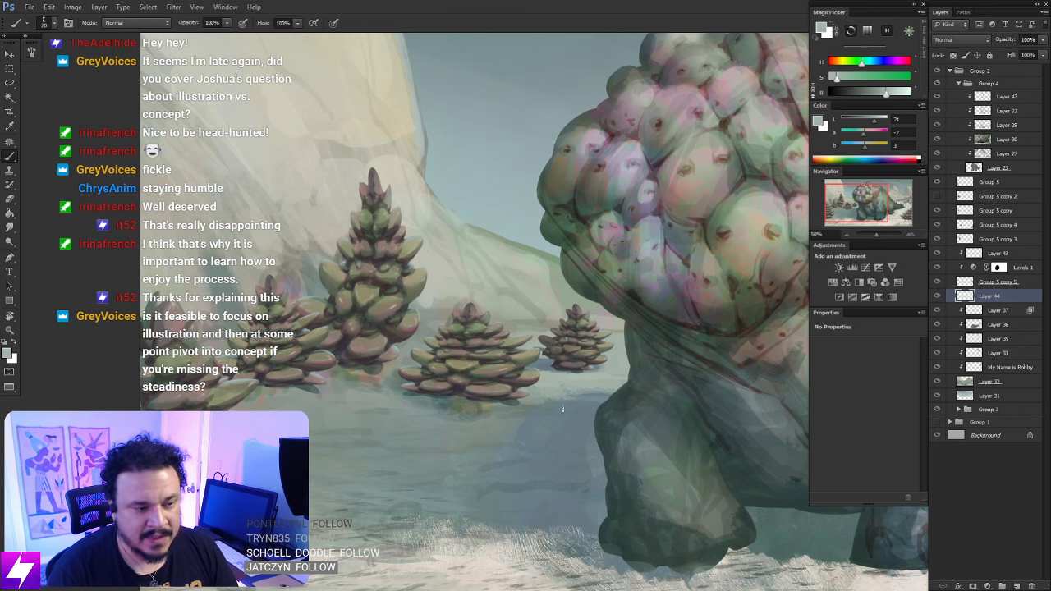
key("r")
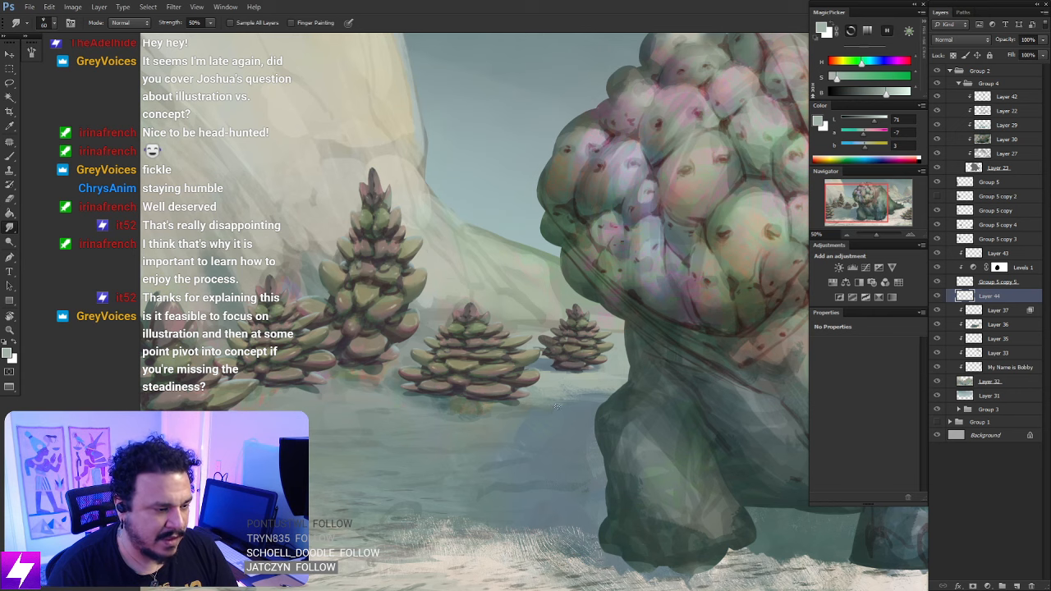
key("ctrl+minus")
key("ctrl+minus")
key("ctrl+minus")
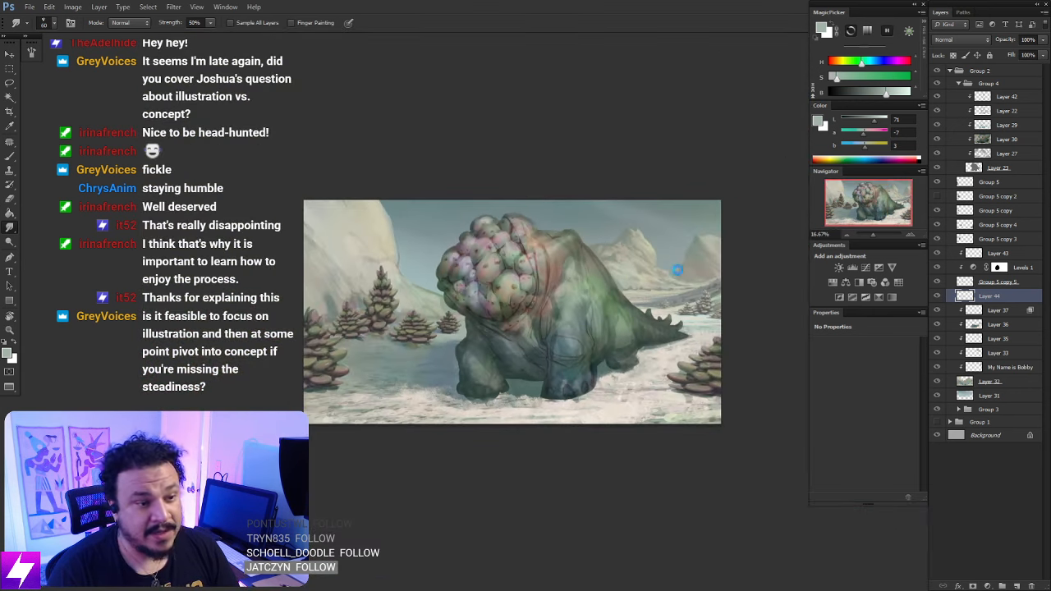
Flip the canvas horizontally and focus on the snow around the creature's tail and hind leg
key("ctrl+shift+h")
left_click_drag(549, 378, 614, 385)
left_click_drag(485, 386, 546, 390)
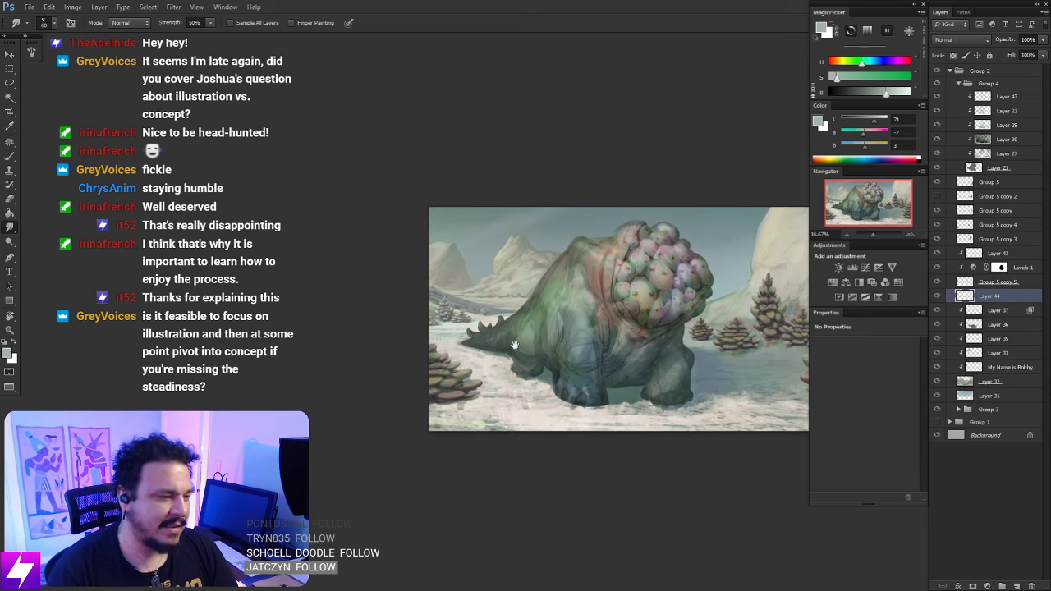
key("ctrl+plus")
key("ctrl+plus")
left_click_drag(480, 409, 500, 380)
Sample a warm off-white from the sunlit snow and brush it beneath the tail and around the hind leg with a larger brush
key("b")
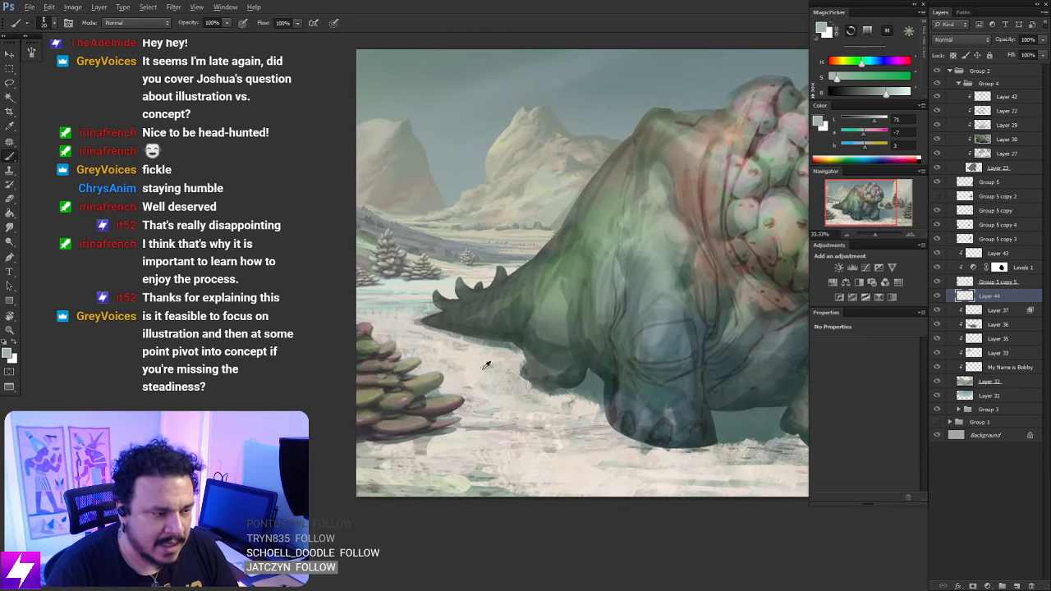
left_click(461, 367, "alt")
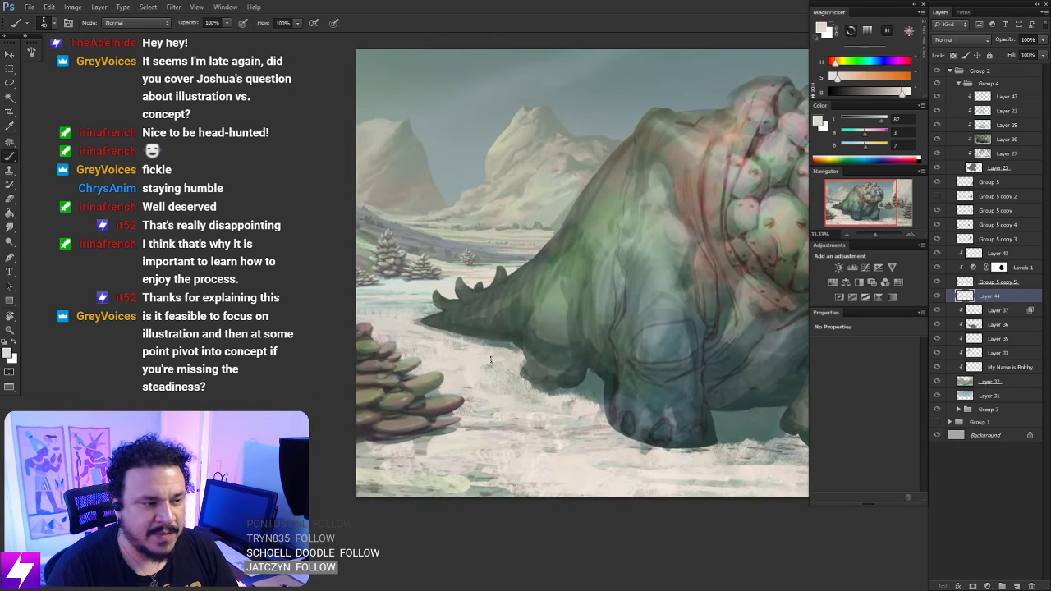
mouse_move(523, 407)
left_mouse_down()
mouse_move(474, 391)
mouse_move(518, 395)
left_mouse_up()
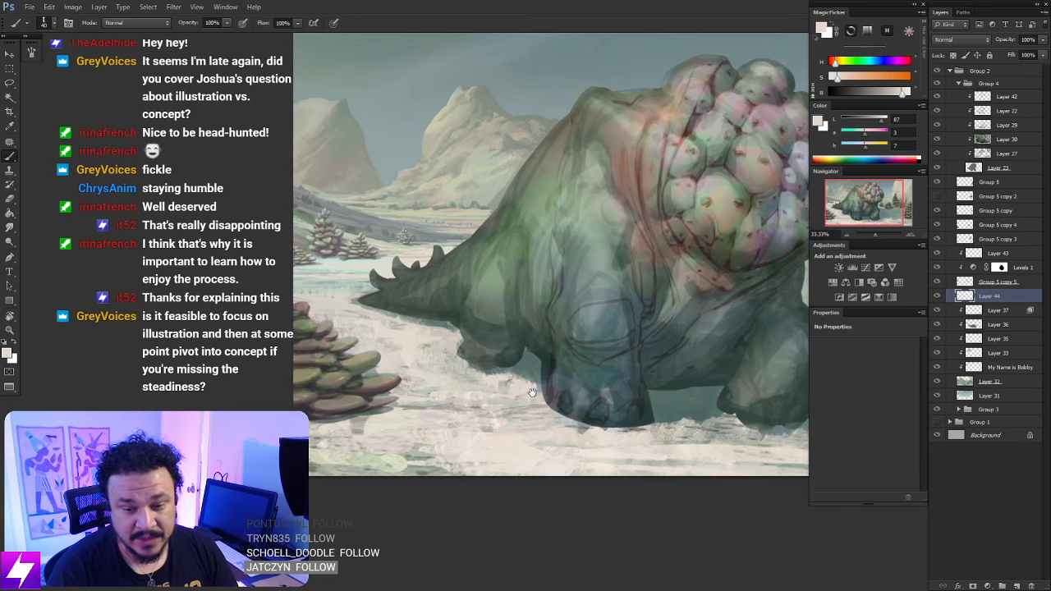
mouse_move(464, 340)
left_mouse_down()
mouse_move(504, 362)
mouse_move(517, 354)
mouse_move(469, 360)
mouse_move(520, 372)
mouse_move(575, 410)
left_mouse_up()
key("ctrl+minus")
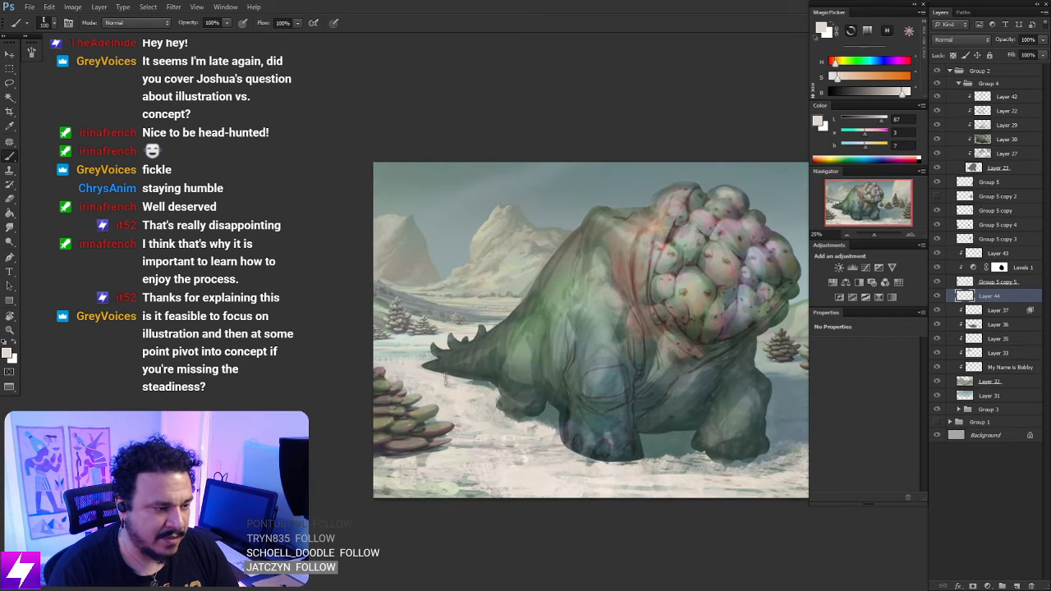
left_click_drag(415, 348, 466, 361)
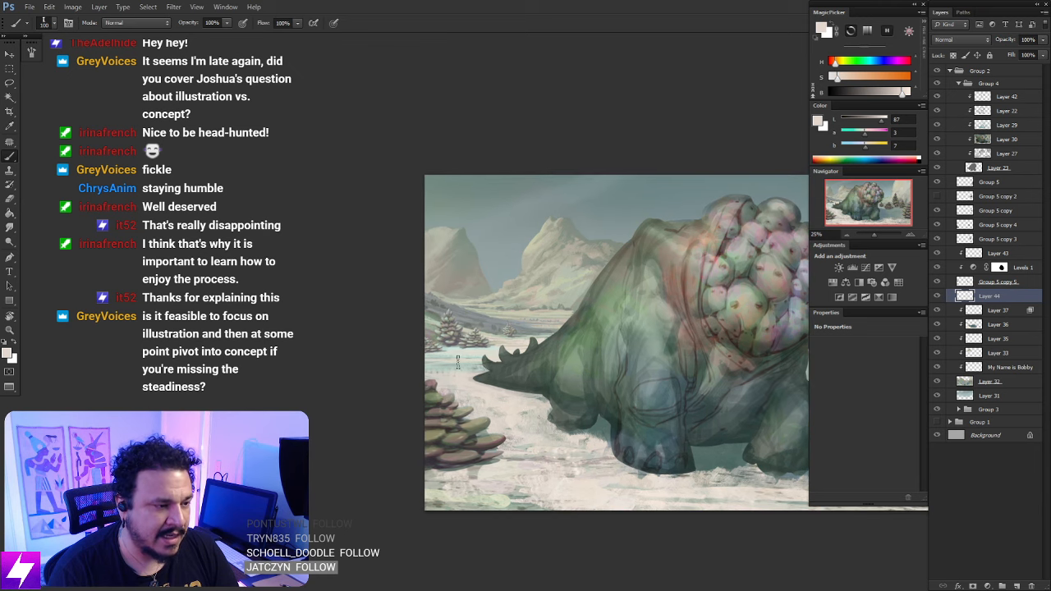
left_click_drag(655, 444, 408, 381)
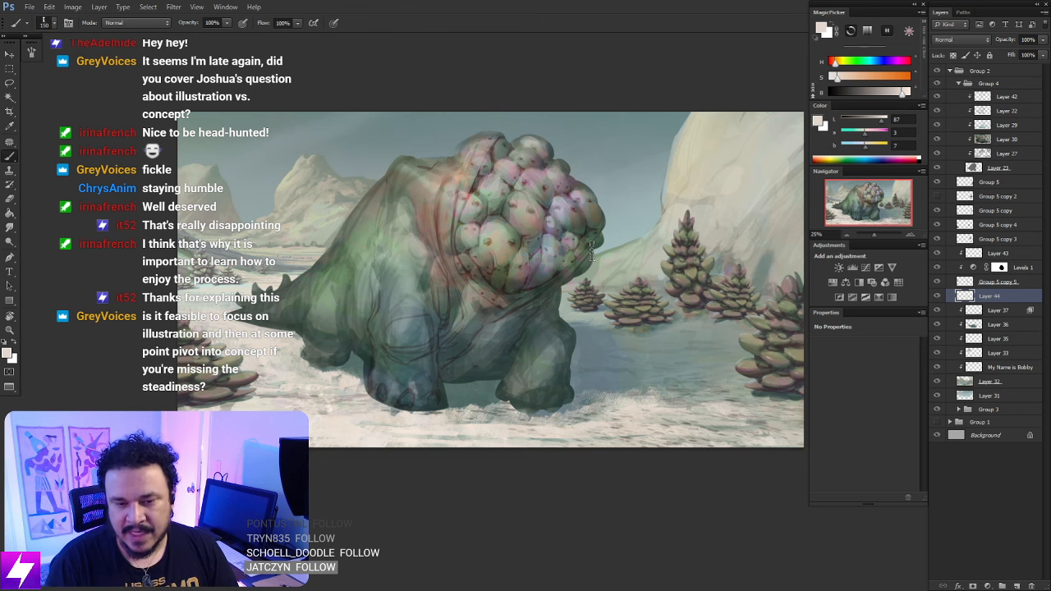
Clip Layer 44 to the layer stack beneath it, keeping it active for painting
key("ctrl+minus")
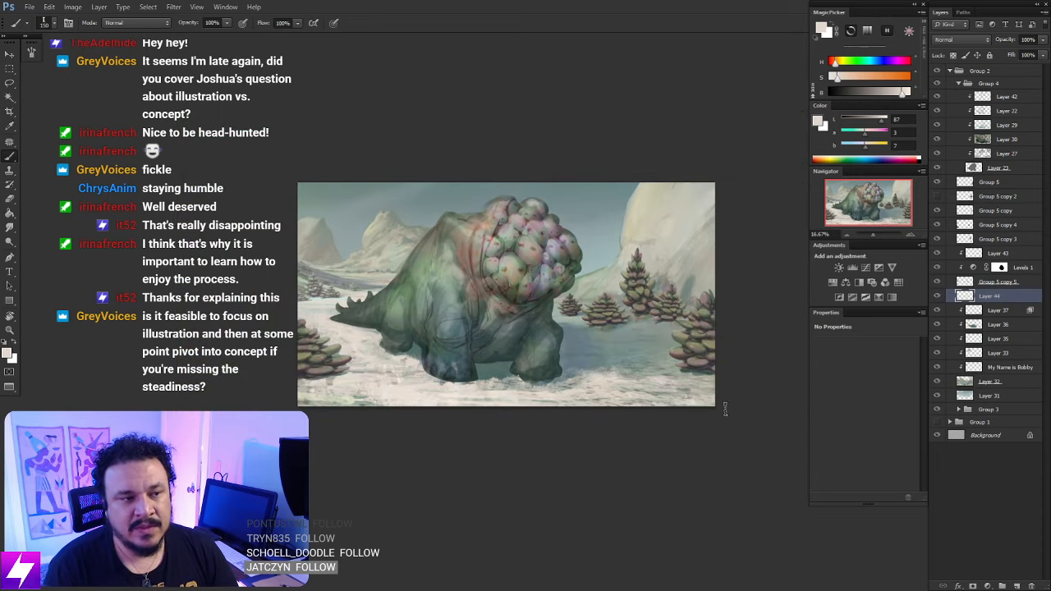
key("ctrl+plus")
left_click_drag(721, 474, 709, 467)
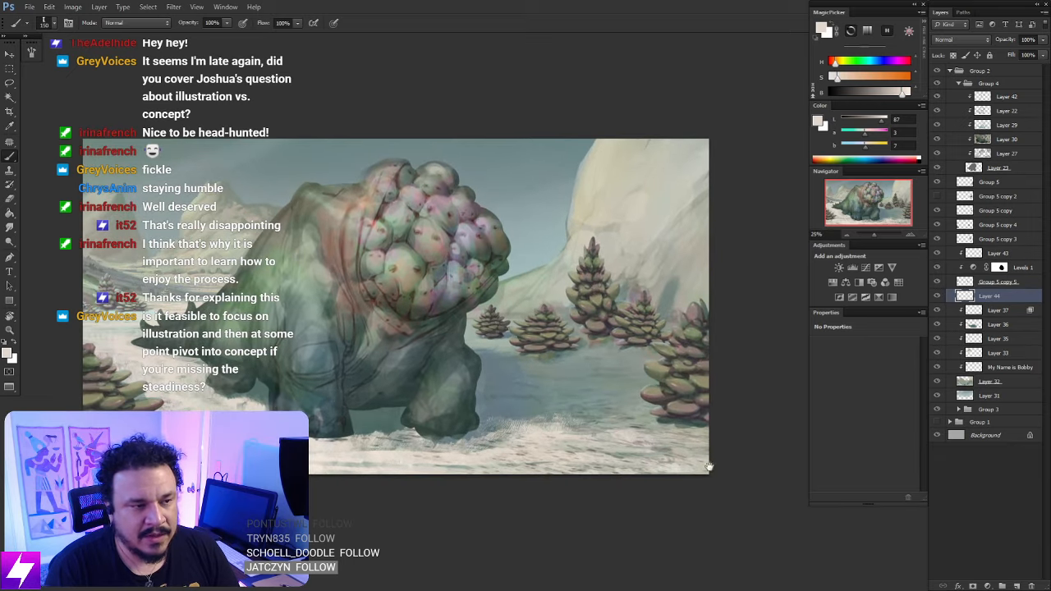
mouse_move(679, 425)
left_mouse_down()
mouse_move(686, 430)
mouse_move(675, 435)
mouse_move(708, 435)
mouse_move(690, 433)
left_mouse_up()
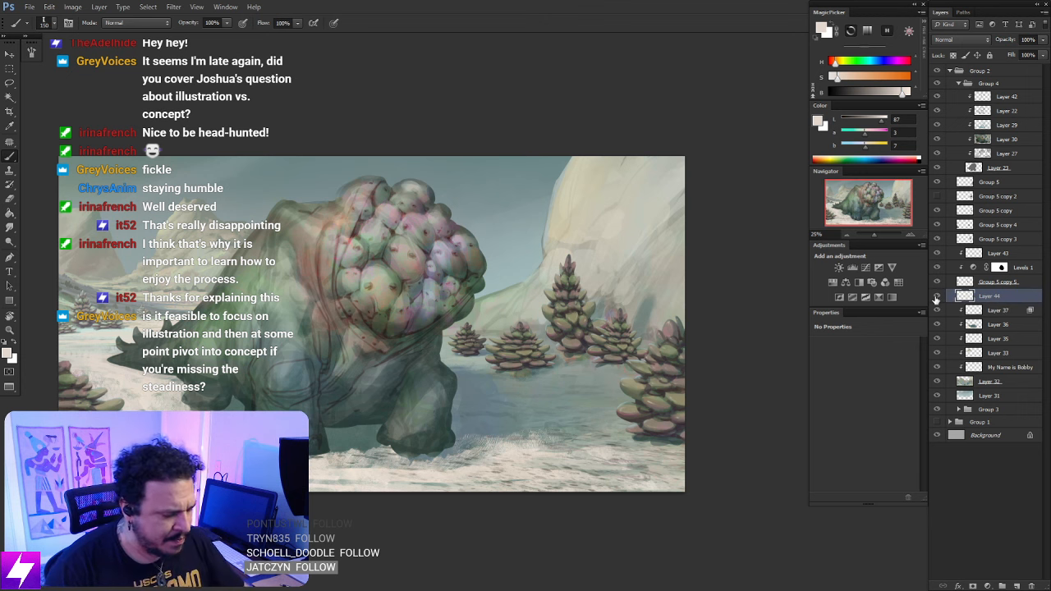
left_click(974, 312)
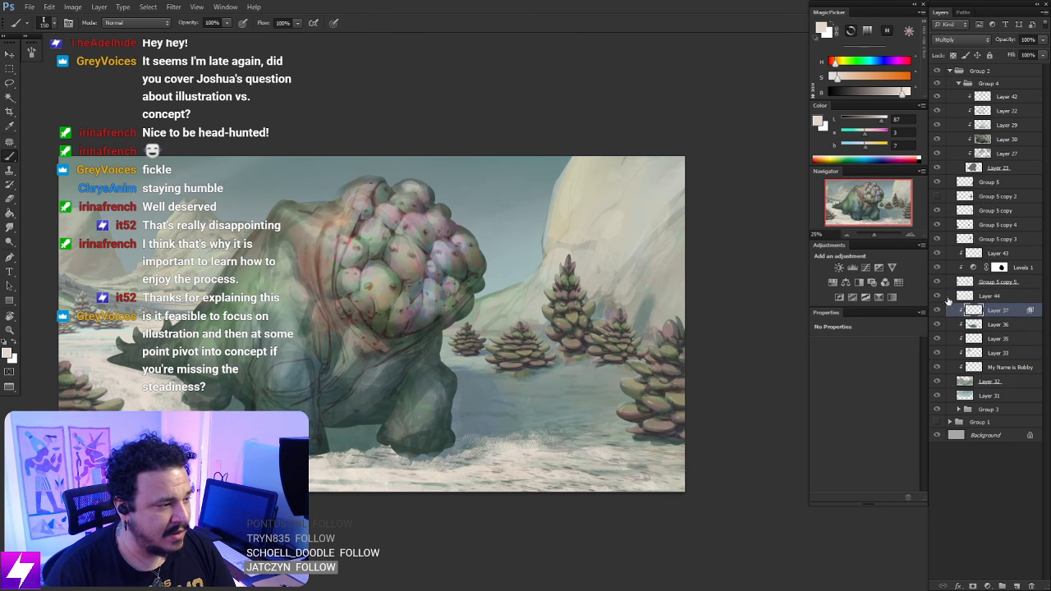
left_click(986, 300)
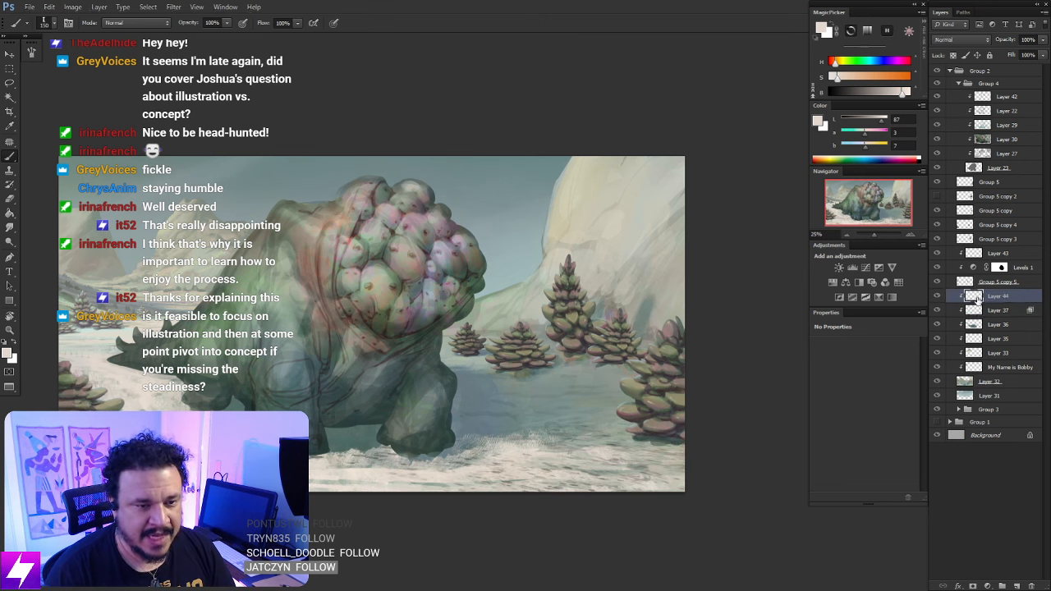
Sample an olive-grey near the large cliff's edge and paint a shadow crack down its sunlit face, adjusting the brush size
left_click_drag(667, 353, 653, 402)
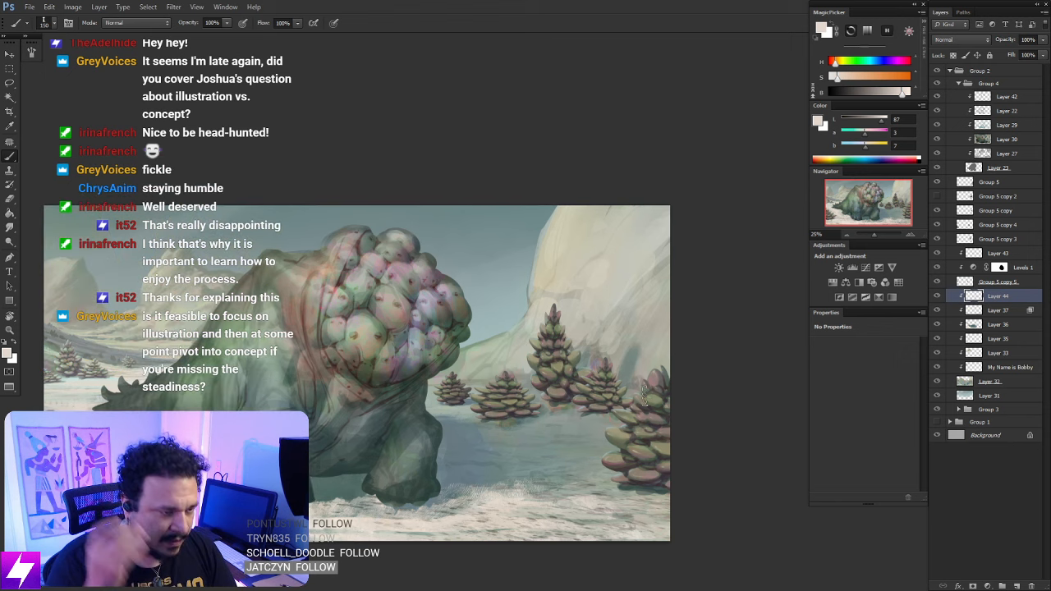
key("ctrl+plus")
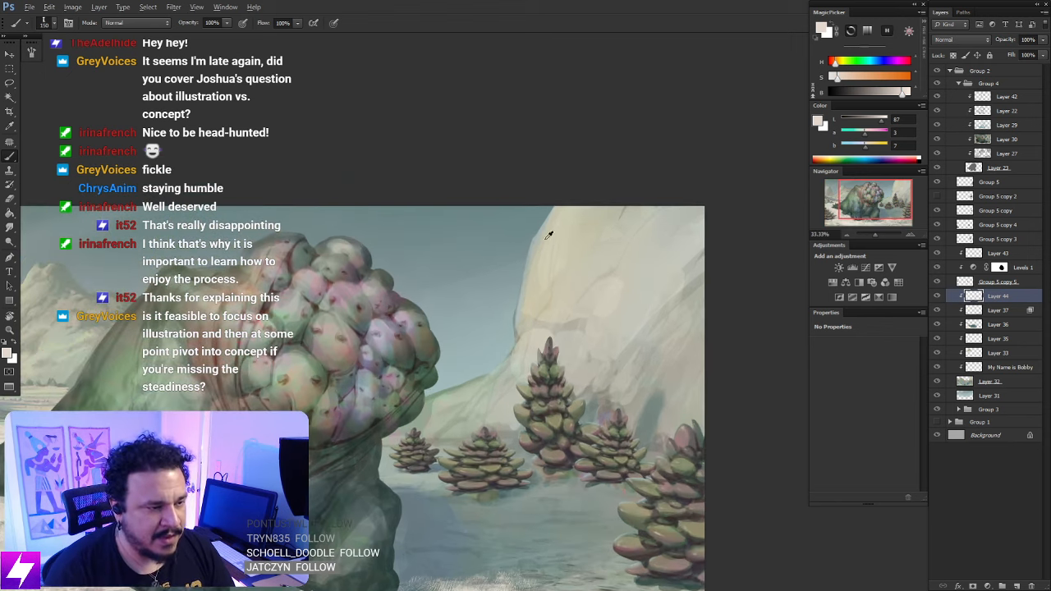
left_click(516, 310, "alt")
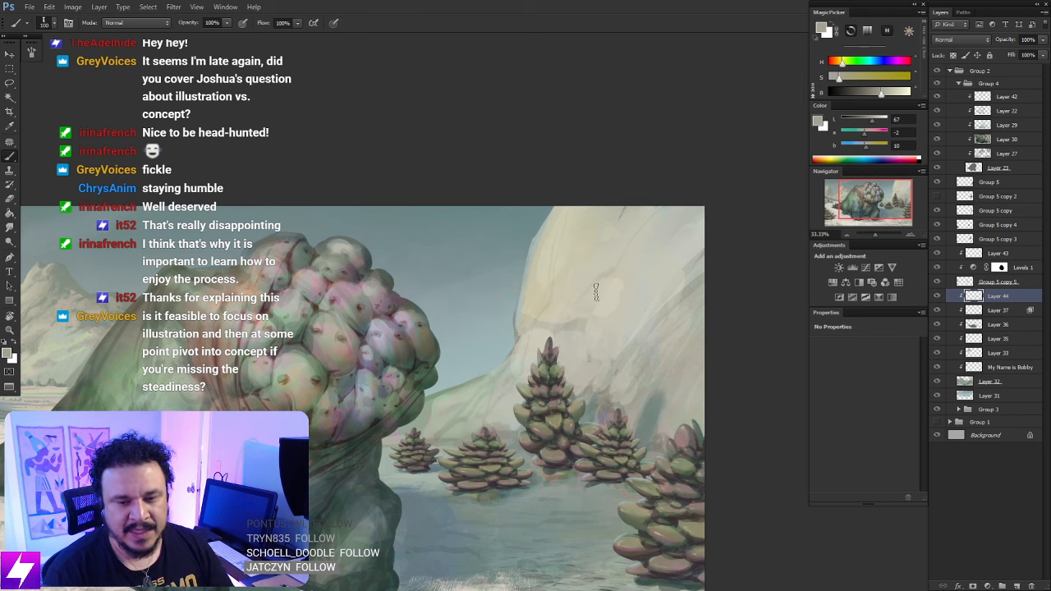
mouse_move(543, 302)
left_mouse_down()
mouse_move(570, 235)
mouse_move(566, 252)
mouse_move(551, 264)
left_mouse_up()
key("[")
key("[")
key("]")
key("]")
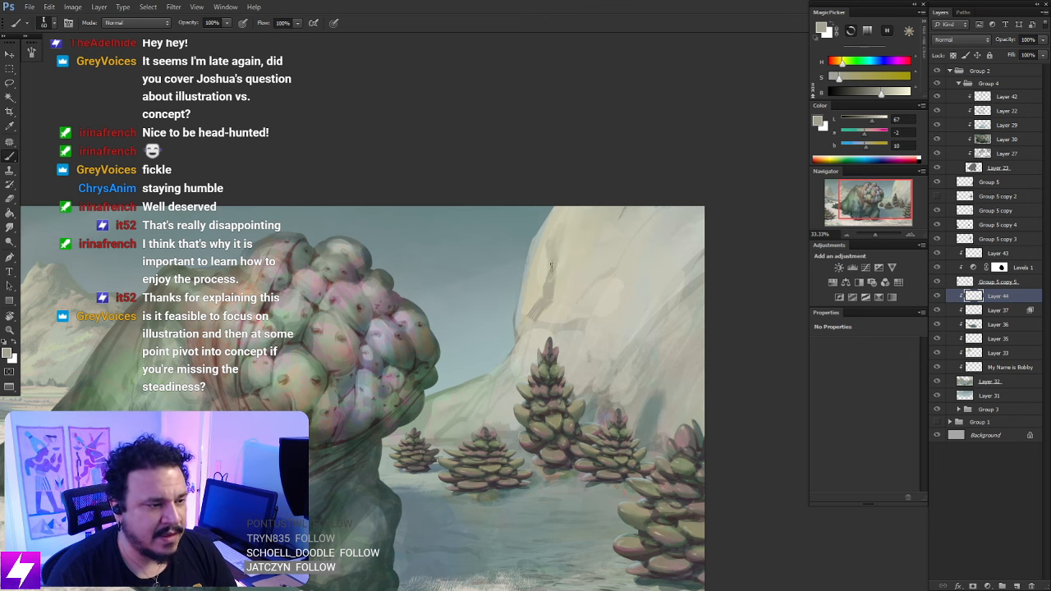
Refine the cliff crack with the Eraser and small brush strokes in a sampled dark grey and a lighter warm grey
key("e")
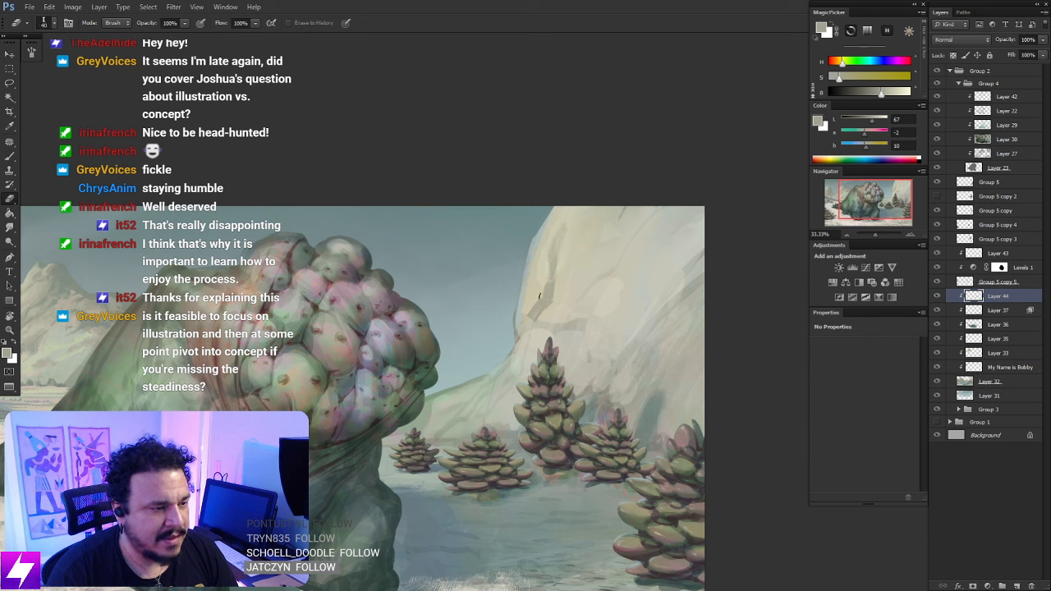
key("b")
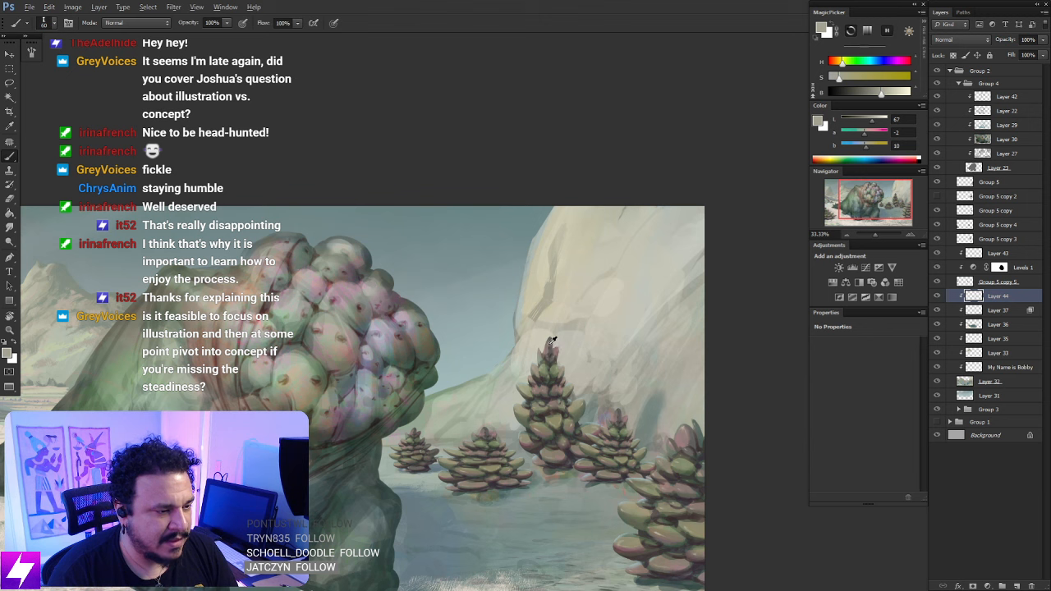
left_click(528, 331, "alt")
left_click_drag(520, 330, 533, 316)
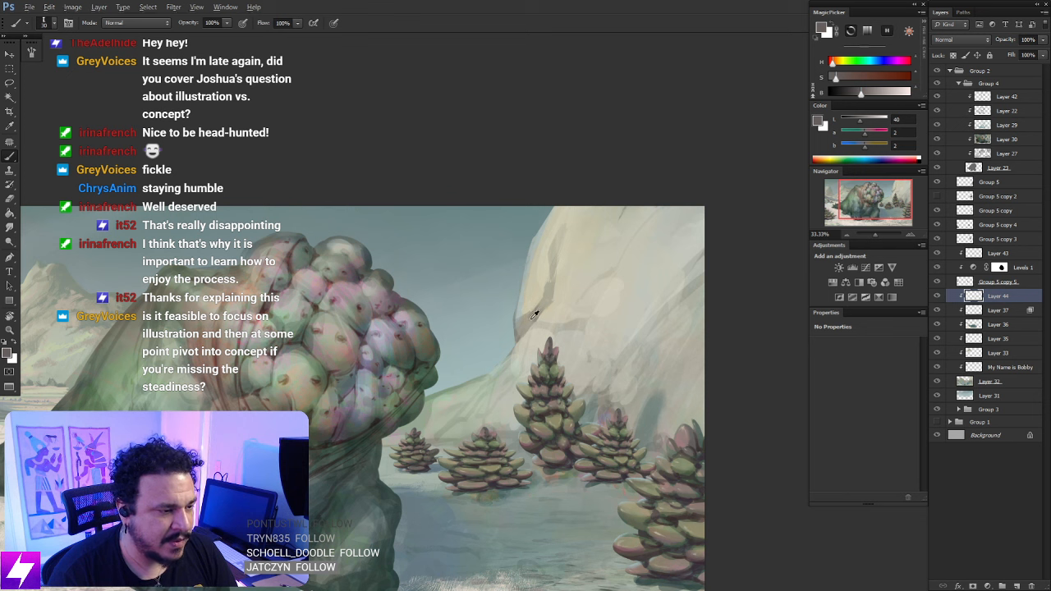
left_click(527, 299, "alt")
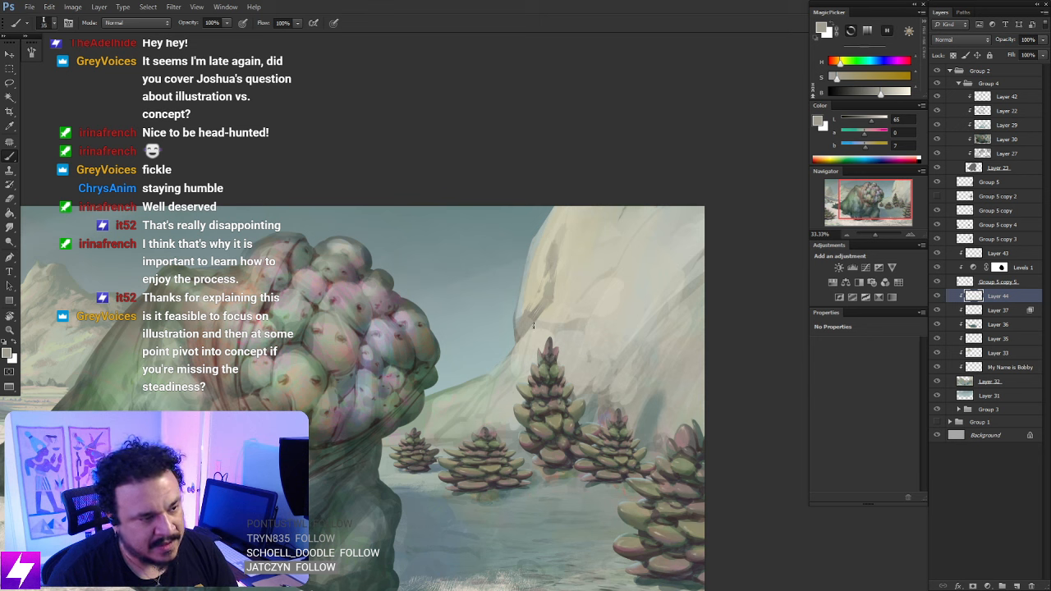
left_click_drag(613, 245, 544, 315)
Flip the canvas horizontally and focus on the large cliff behind the succulents
key("ctrl+minus")
key("ctrl+minus")
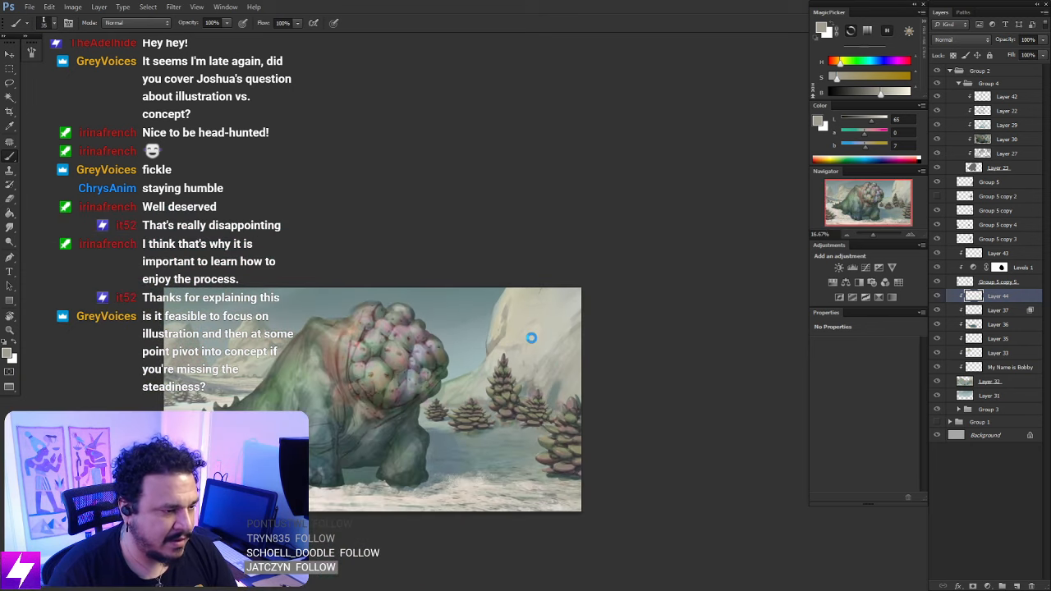
key("ctrl+shift+h")
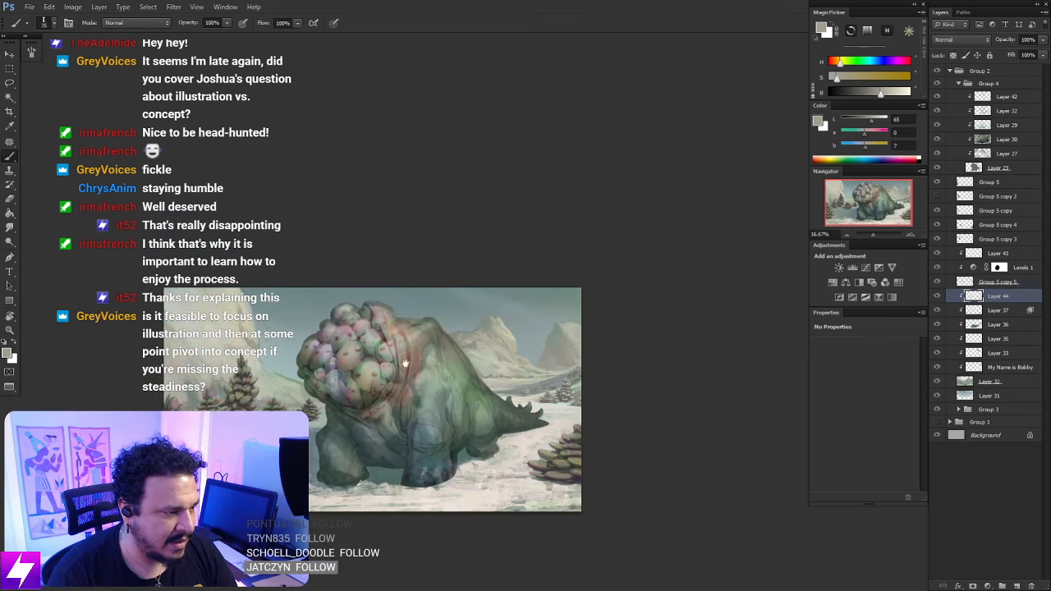
mouse_move(405, 361)
left_mouse_down()
mouse_move(573, 375)
mouse_move(720, 427)
left_mouse_up()
key("ctrl+plus")
key("ctrl+plus")
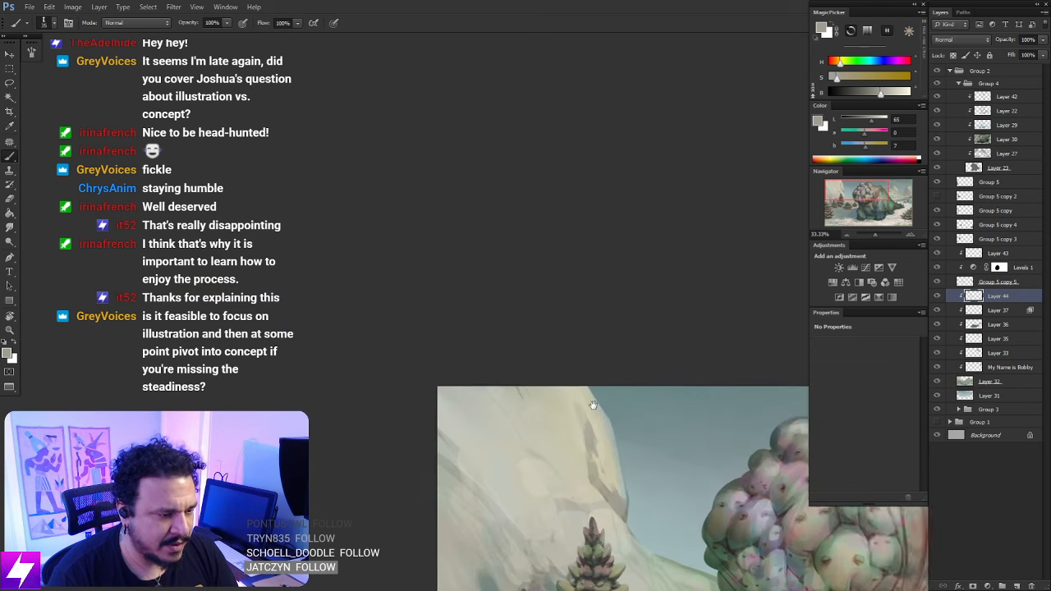
Refine the existing crack near the cliff's sunlit edge with the Eraser, small strokes in a sampled light warm grey and the Smudge tool
key("e")
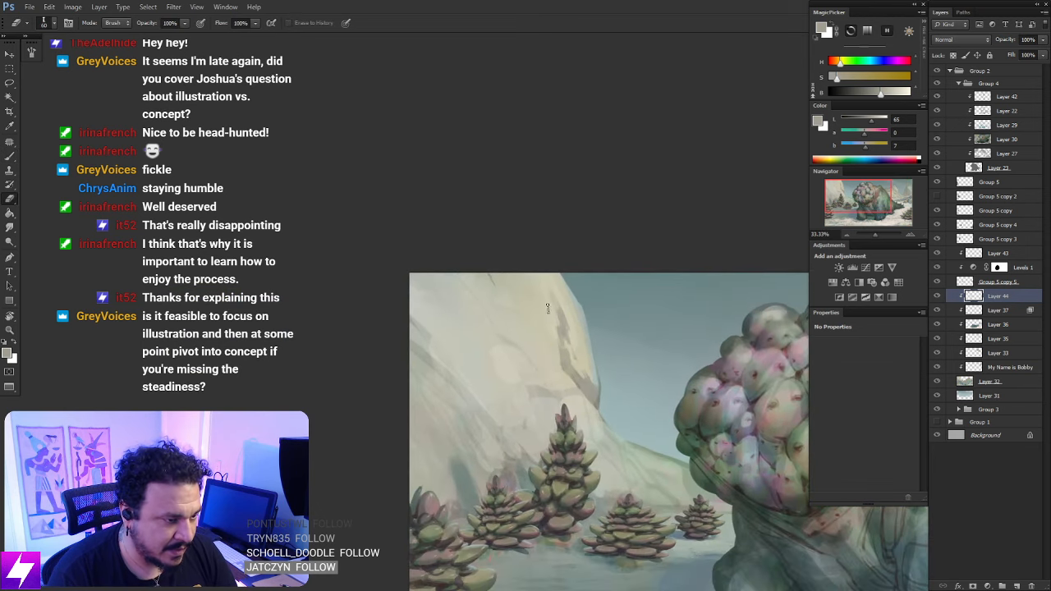
scroll(562, 324, "up", 1)
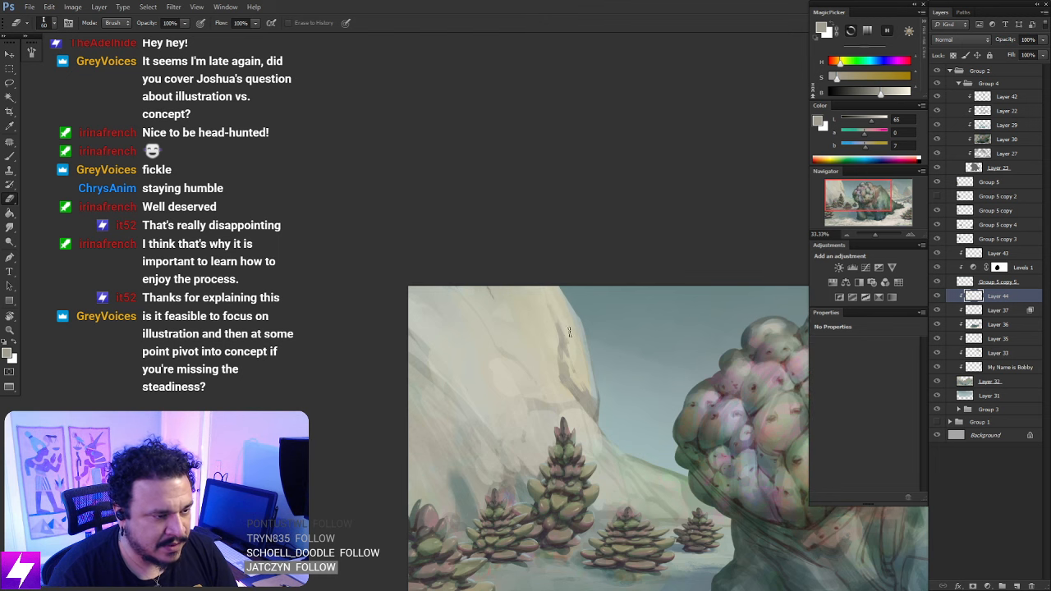
left_click_drag(568, 307, 573, 308)
key("b")
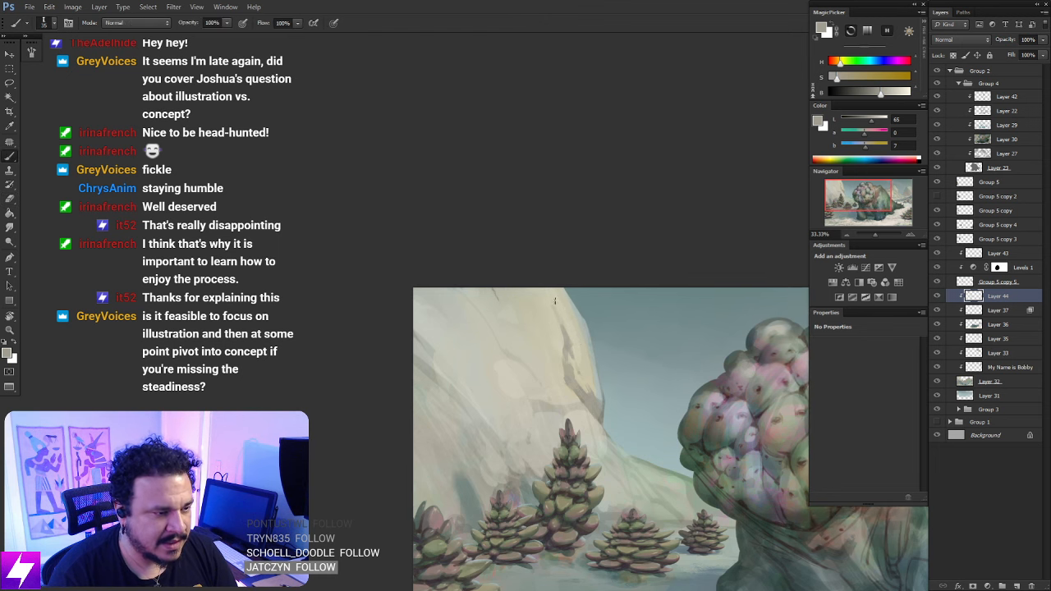
left_click(568, 329, "alt")
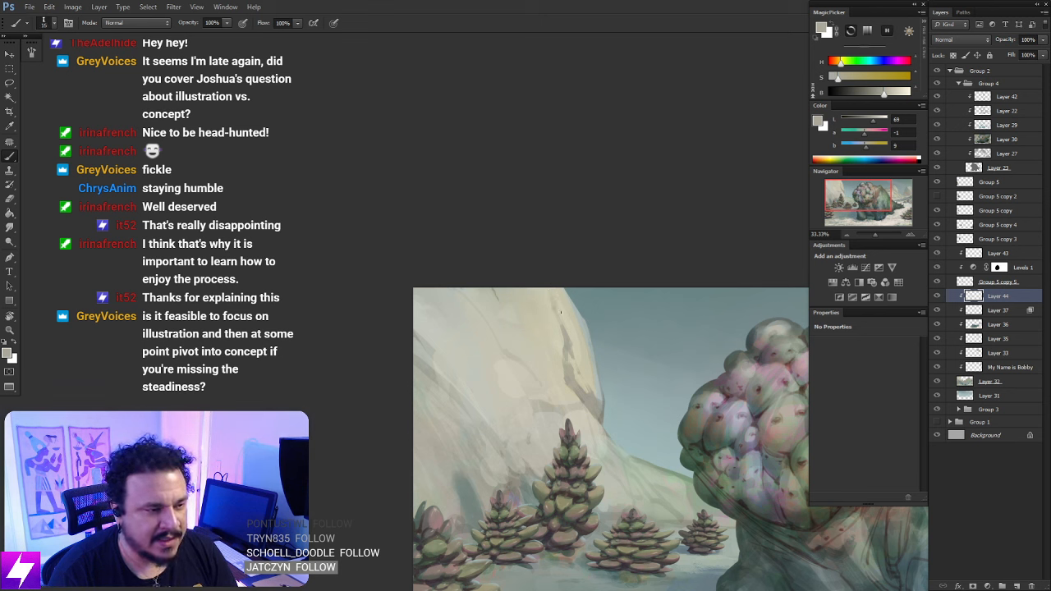
key("r")
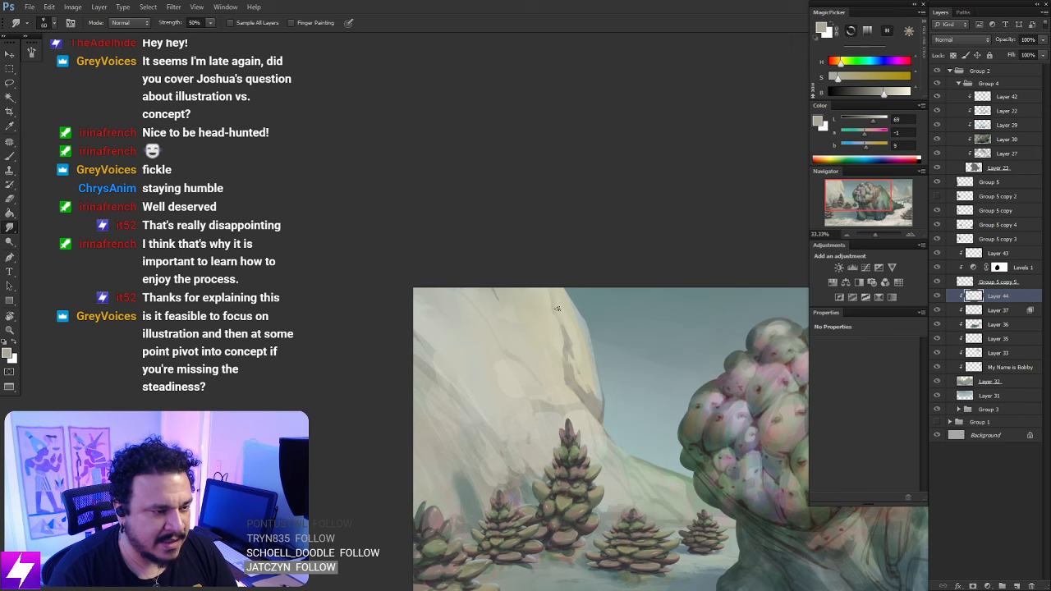
left_click_drag(578, 378, 590, 355)
Sample a darker warm grey from the edge crack and paint a second crack down the upper cliff face with a size 30 brush
key("b")
left_click(597, 346, "alt")
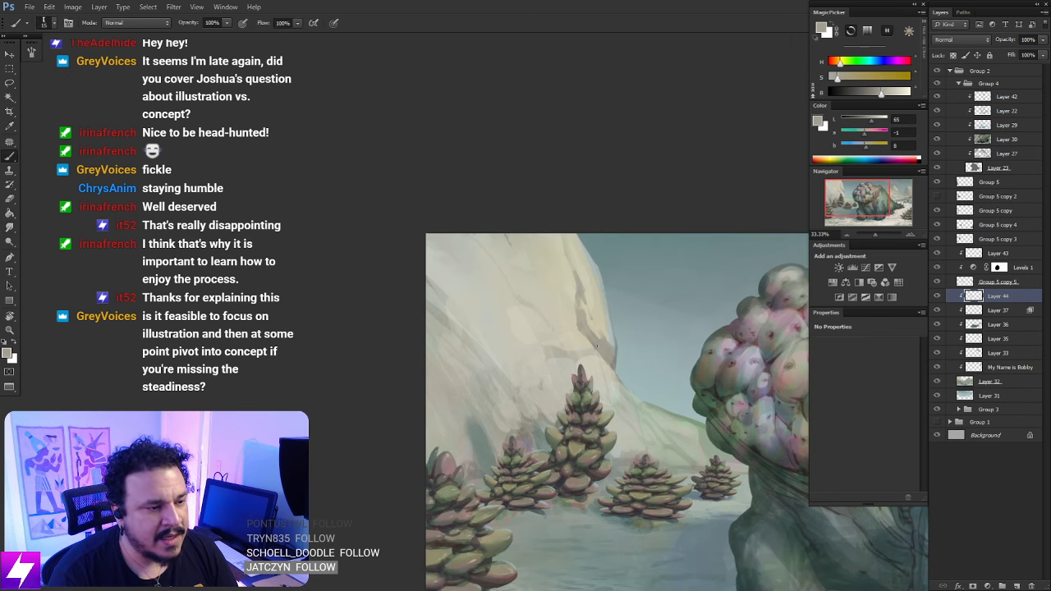
left_click_drag(601, 358, 591, 336)
key("bracketright")
key("bracketright")
key("bracketright")
mouse_move(502, 258)
left_mouse_down()
mouse_move(547, 331)
mouse_move(546, 318)
left_mouse_up()
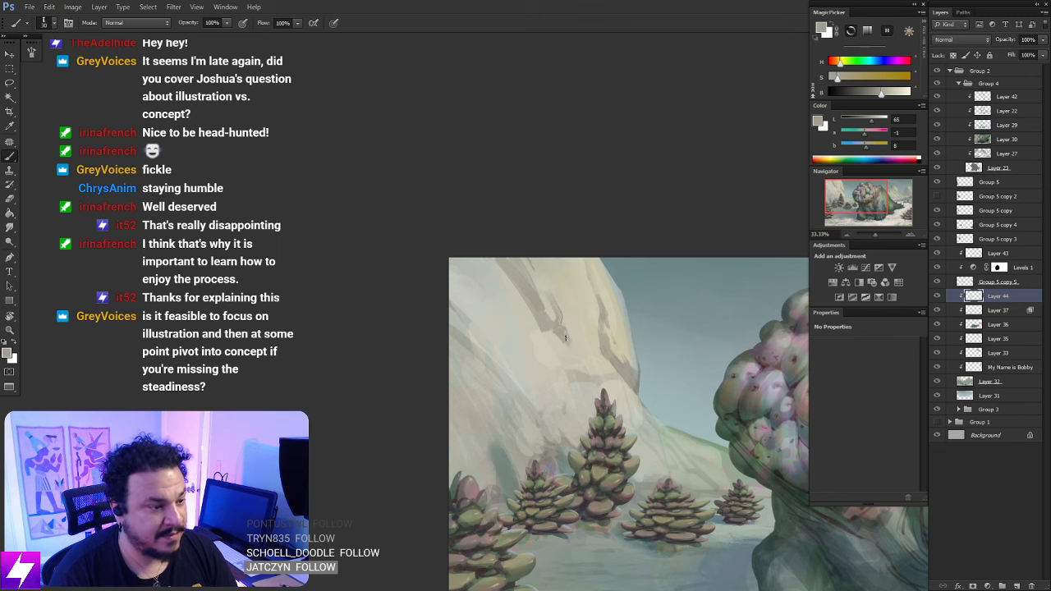
Reshape the second crack with the Eraser and larger warm grey brush strokes toward the middle of the cliff face
key("e")
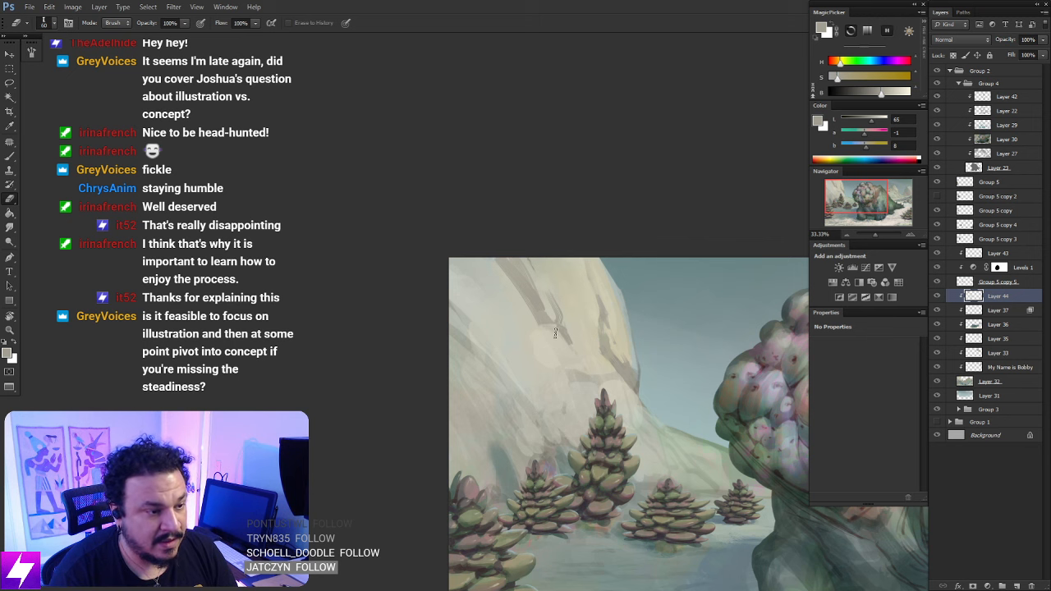
left_click_drag(573, 339, 572, 324)
key("b")
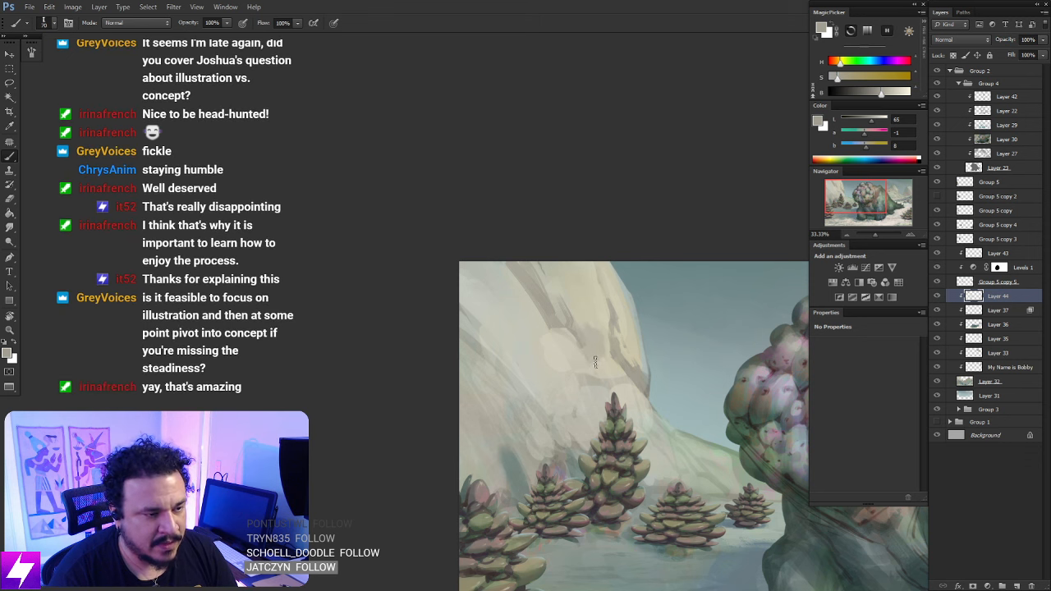
key("e")
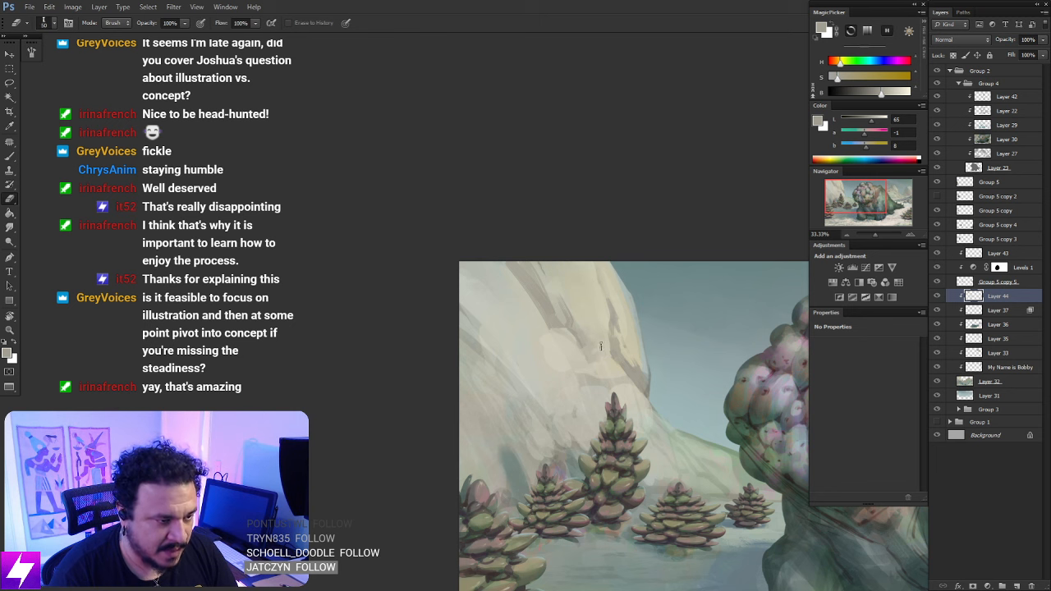
left_click_drag(607, 376, 600, 369)
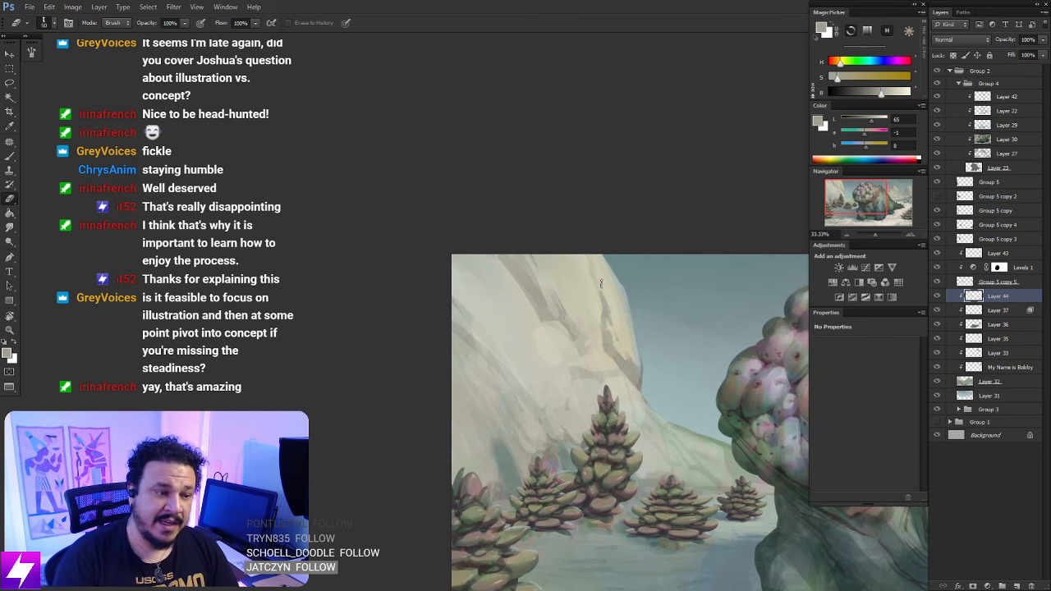
mouse_move(656, 332)
left_mouse_down()
mouse_move(634, 314)
mouse_move(667, 352)
left_mouse_up()
Sample a pale cream from the cliff's sunlit rim and paint highlights around the edge crack, adjusting the brush size
key("b")
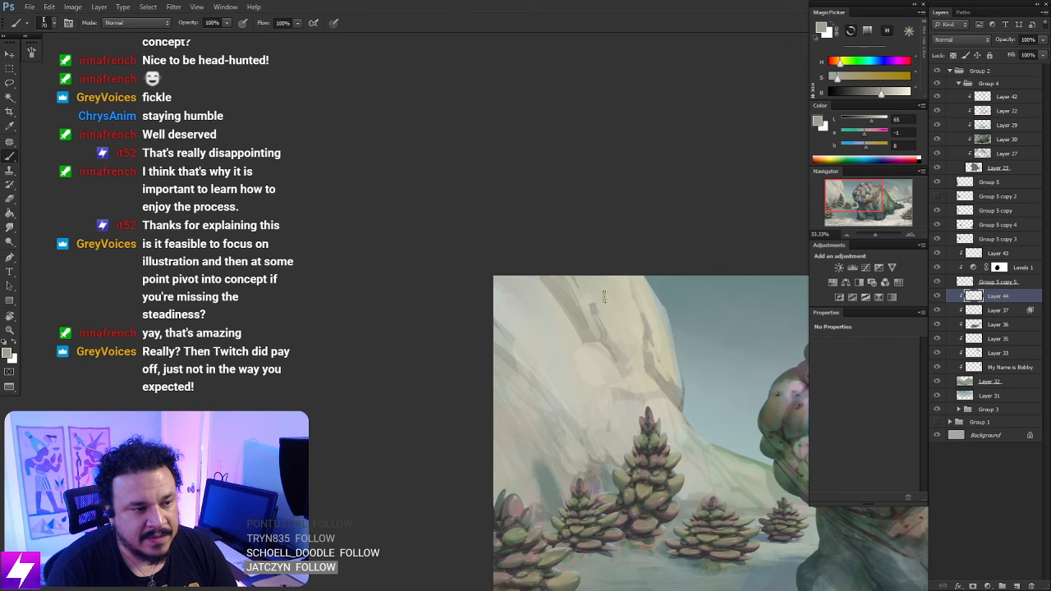
mouse_move(644, 373)
left_mouse_down()
mouse_move(633, 368)
mouse_move(633, 388)
left_mouse_up()
left_click(644, 305, "alt")
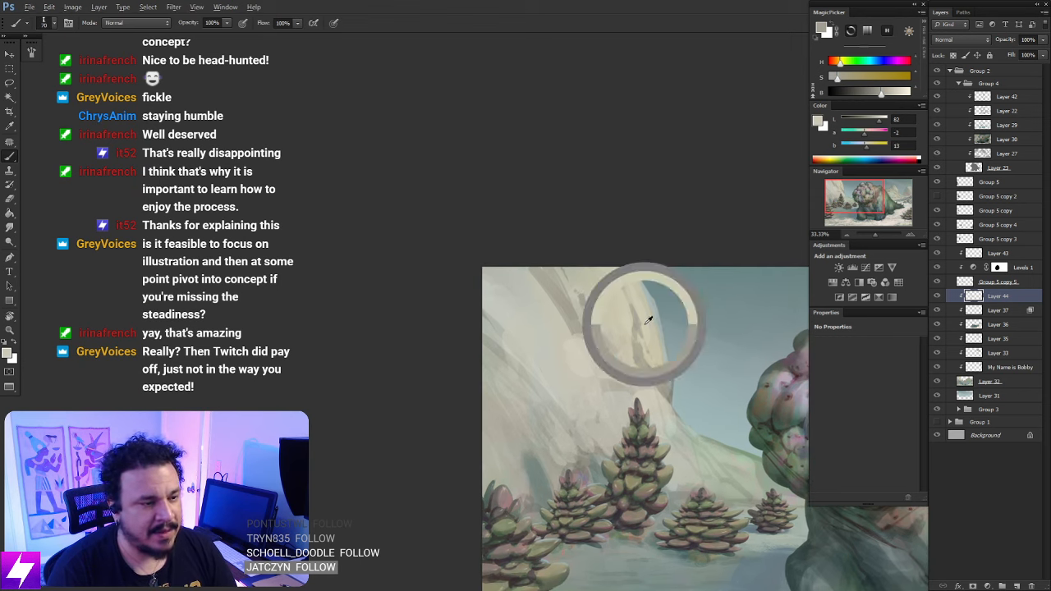
mouse_move(653, 320)
left_mouse_down()
mouse_move(647, 299)
mouse_move(660, 338)
left_mouse_up()
key("ctrl+z")
key("bracketright")
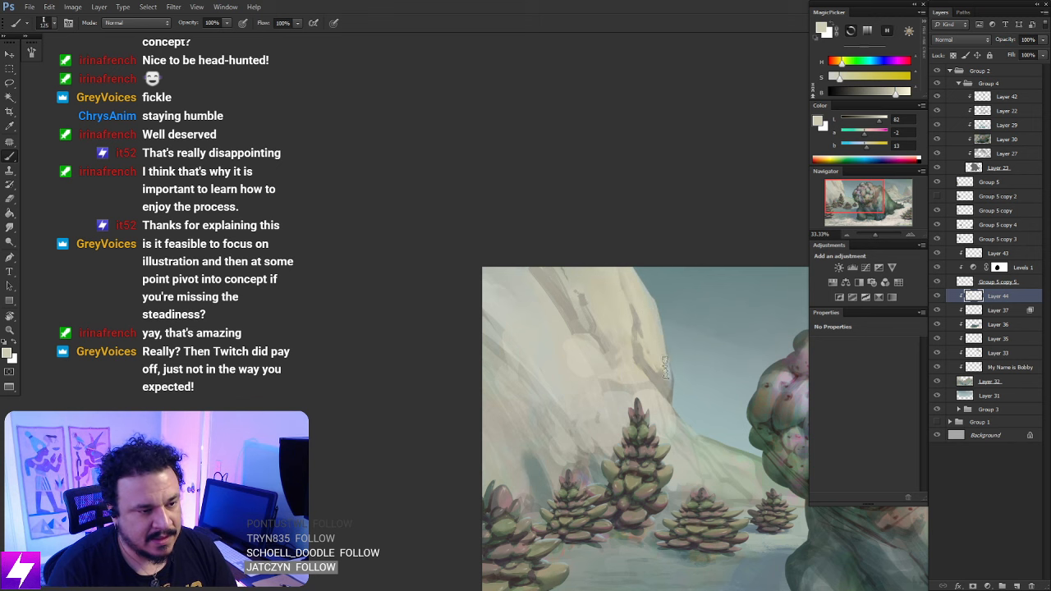
key("bracketleft")
key("bracketleft")
key("bracketleft")
key("bracketleft")
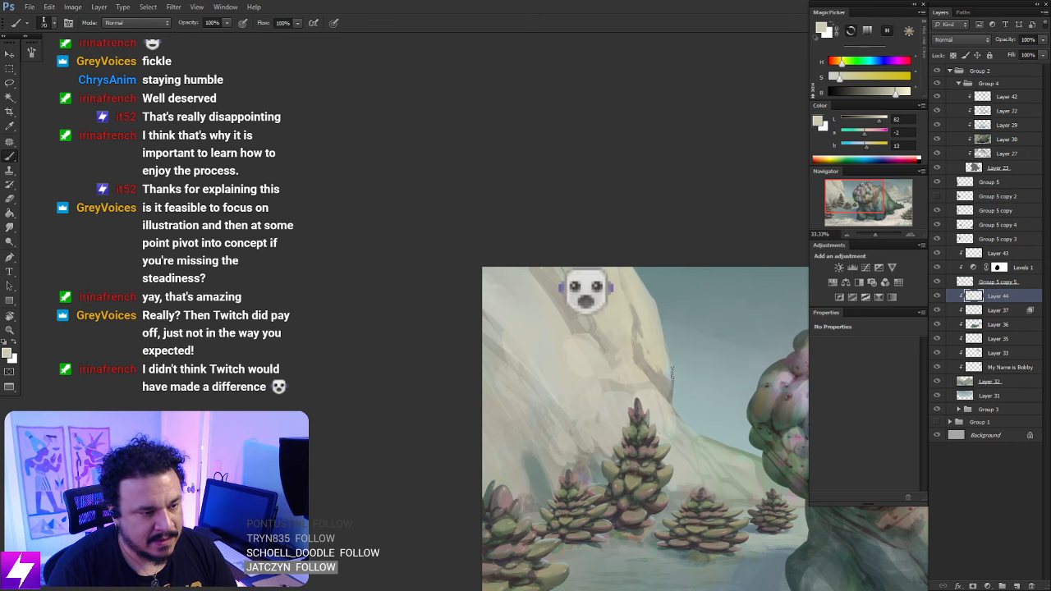
Sample a pale grey-green and touch up the cliff's outer edge beside the sky with a size 60 brush
left_click(659, 320, "alt")
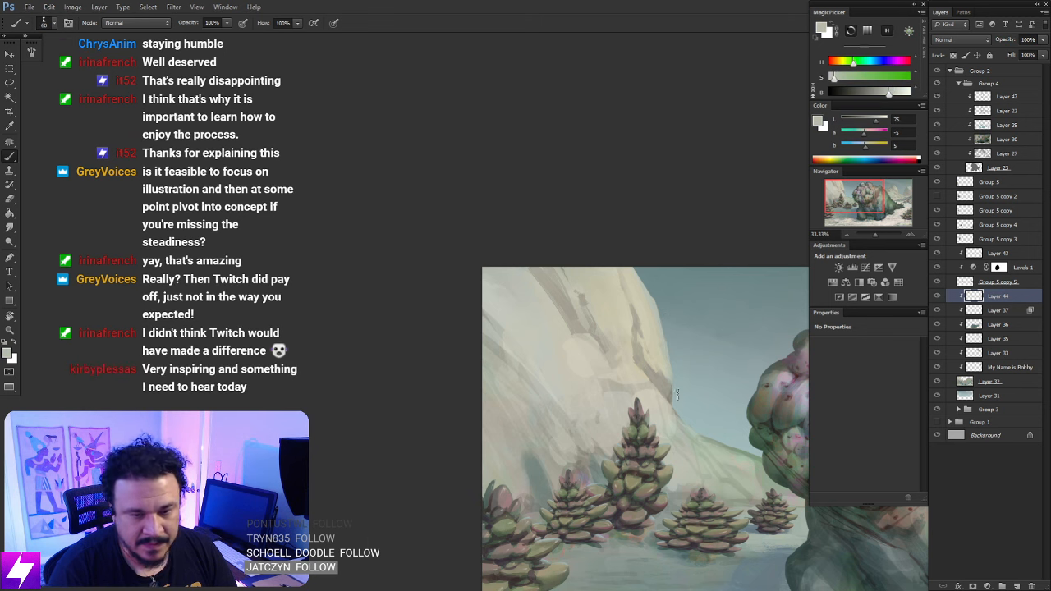
left_click_drag(669, 427, 630, 406)
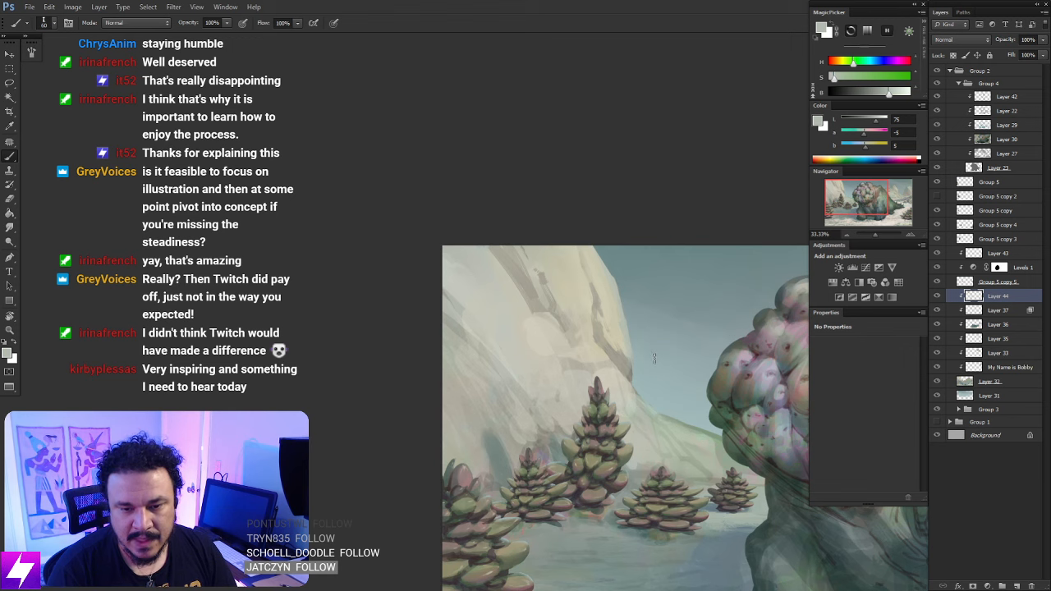
key("ctrl+minus")
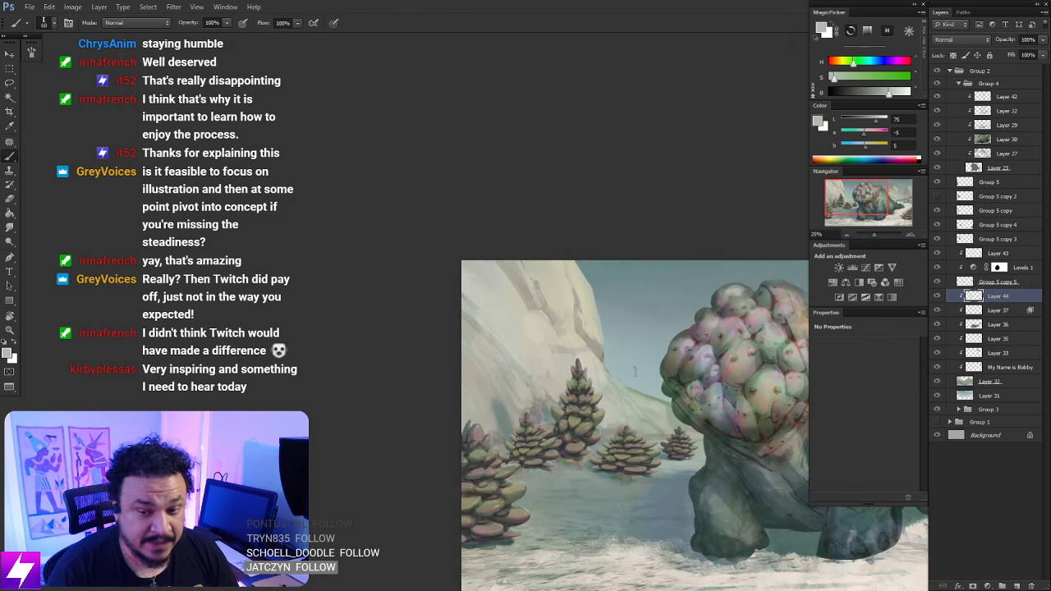
left_click_drag(630, 385, 569, 374)
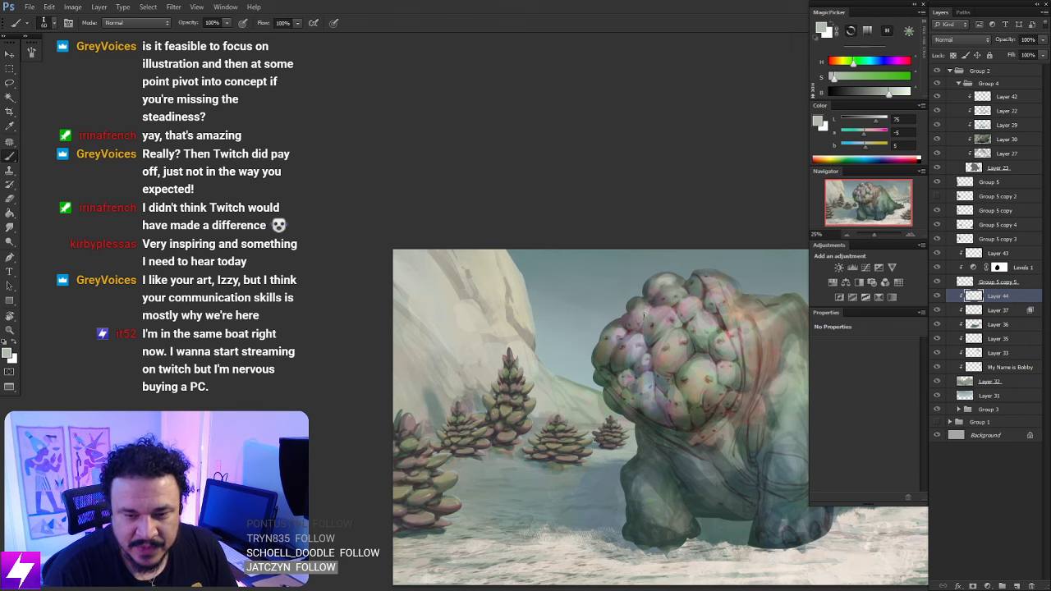
Sample a warm grey from the second crack and paint finer cracks across the cliff's shaded side, softening them with Smudge
left_click_drag(460, 293, 581, 344)
key("ctrl+plus")
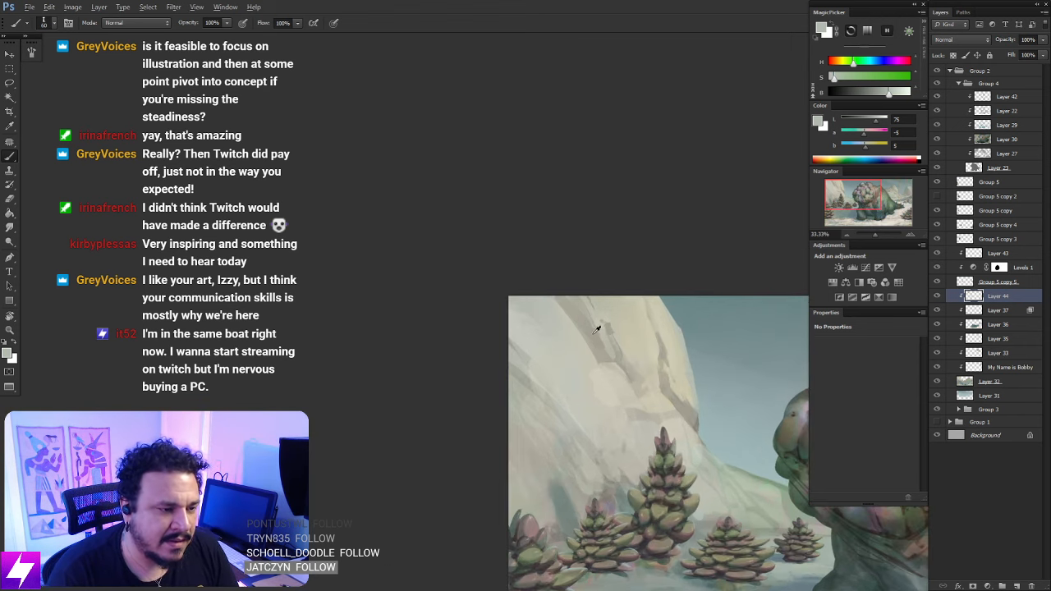
left_click(597, 328, "alt")
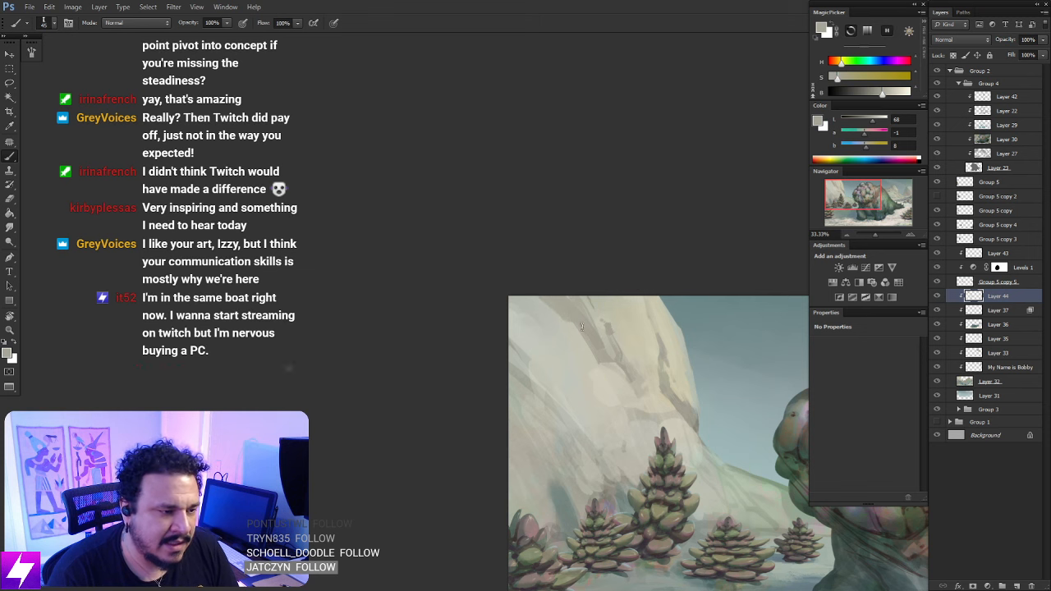
key("]")
key("]")
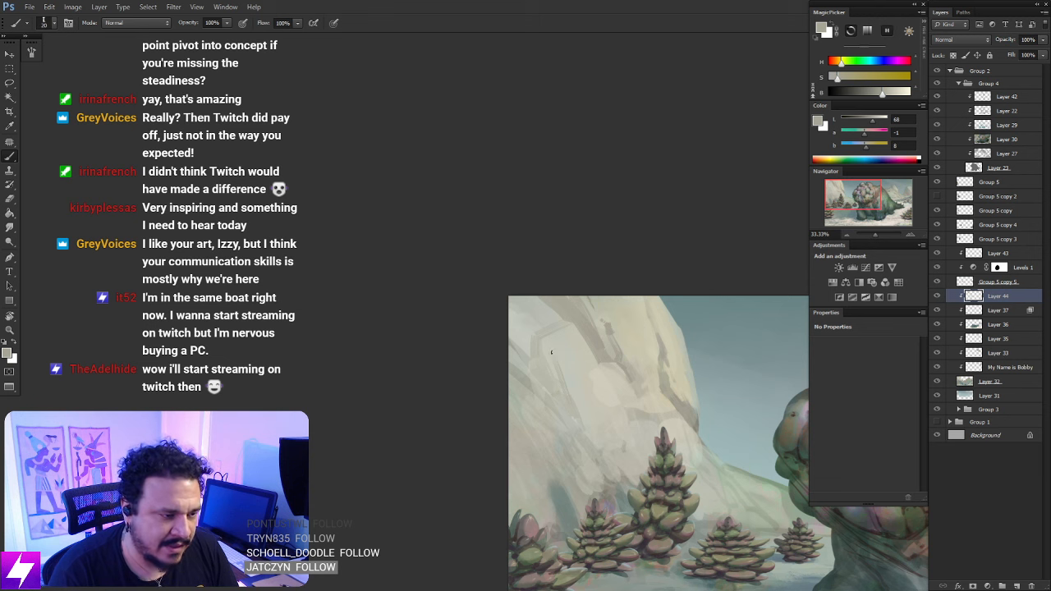
key("r")
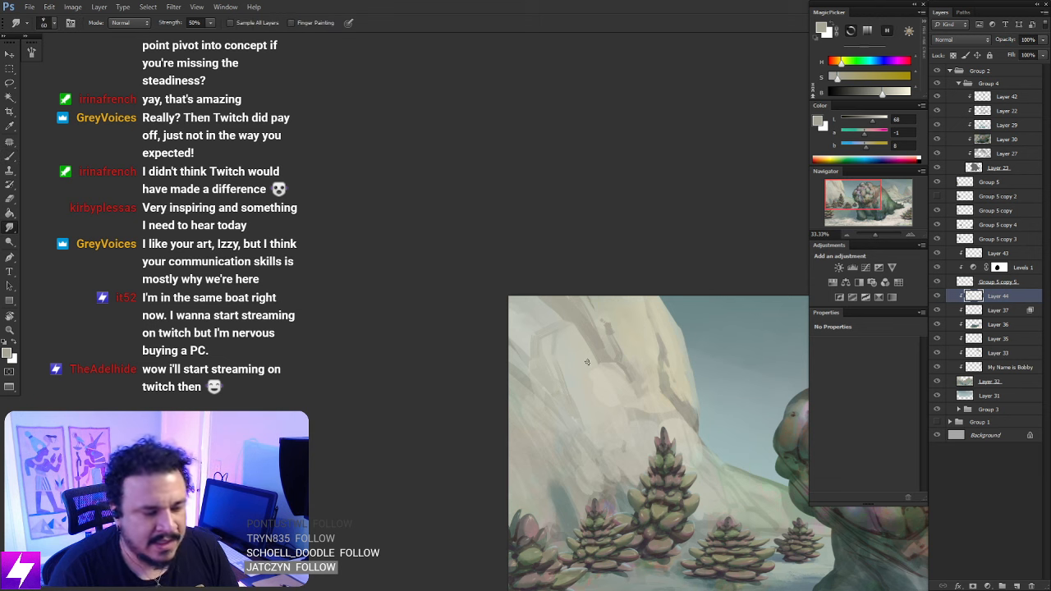
key("ctrl+minus")
mouse_move(583, 390)
left_mouse_down()
mouse_move(594, 346)
mouse_move(579, 328)
left_mouse_up()
key("ctrl+plus")
Sample a light grey from the cliff's upper corner and paint over the shaded face with a size 60 brush
key("b")
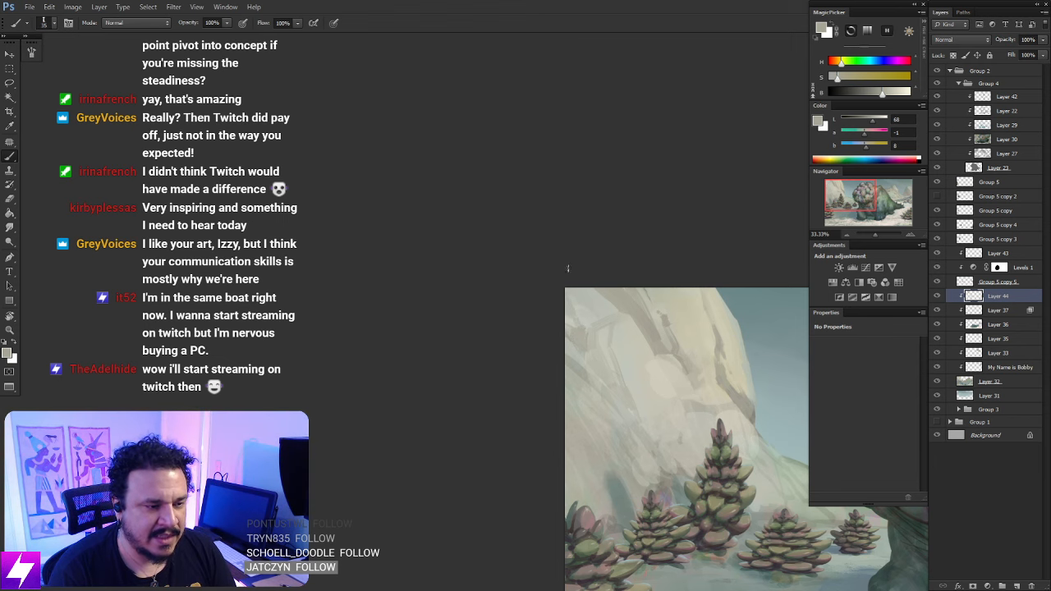
mouse_move(648, 354)
left_mouse_down()
mouse_move(630, 344)
mouse_move(598, 356)
mouse_move(584, 334)
mouse_move(602, 331)
mouse_move(613, 348)
left_mouse_up()
left_click(567, 294, "alt")
key("]")
key("]")
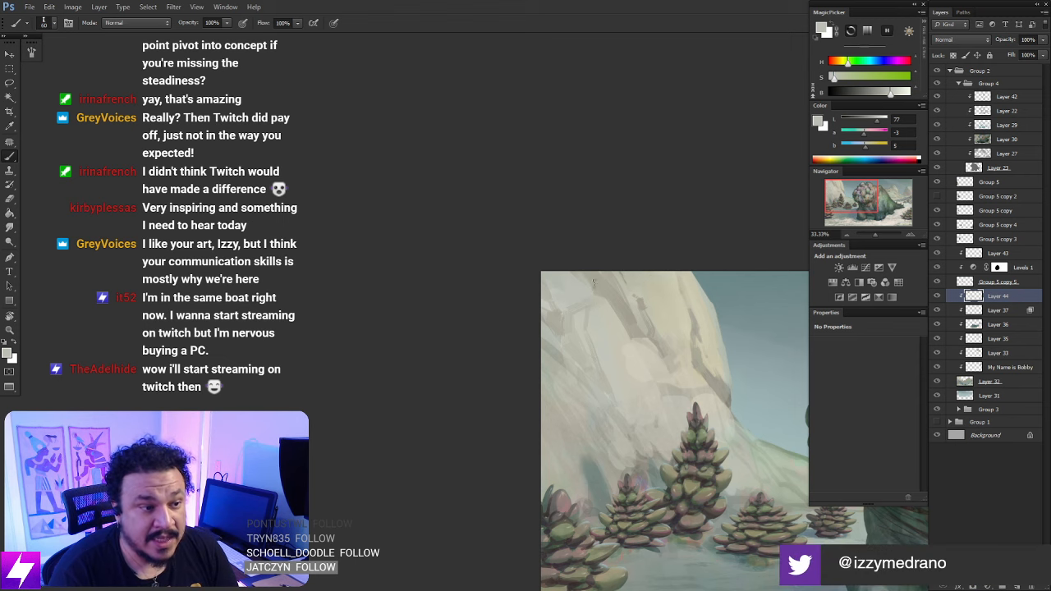
Sample a lighter grey from the cliff's shaded face and blend broad strokes around the fine cracks with a much larger brush
left_click_drag(621, 348, 608, 330)
key("]")
key("]")
left_click(605, 344, "alt")
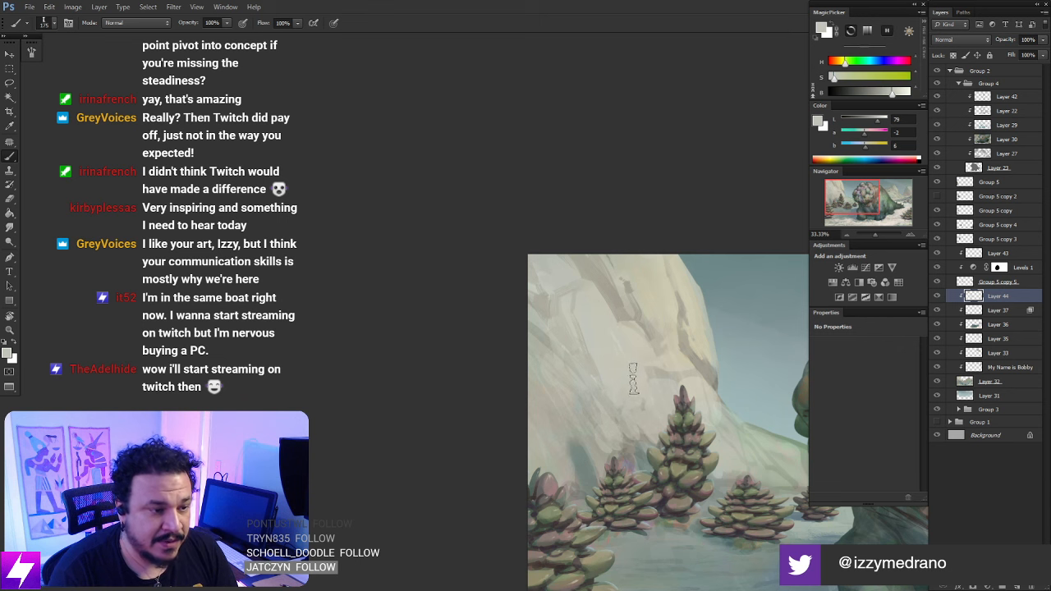
key("]")
Sample a pale warm grey and lighten the rock planes between the cracks, reducing the brush to size 90
left_click(609, 335, "alt")
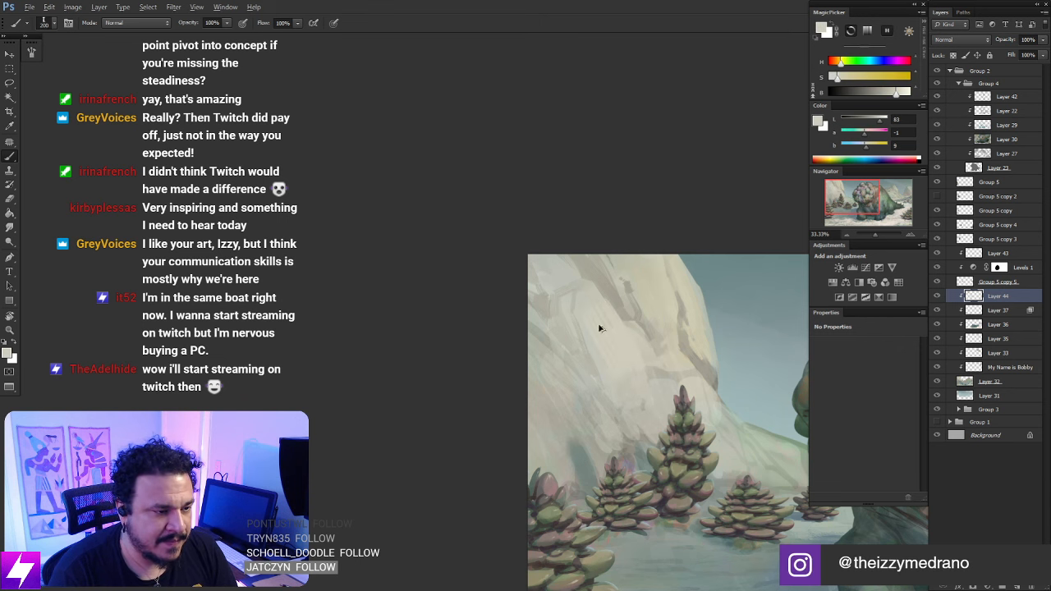
key("bracketleft")
key("bracketleft")
key("bracketleft")
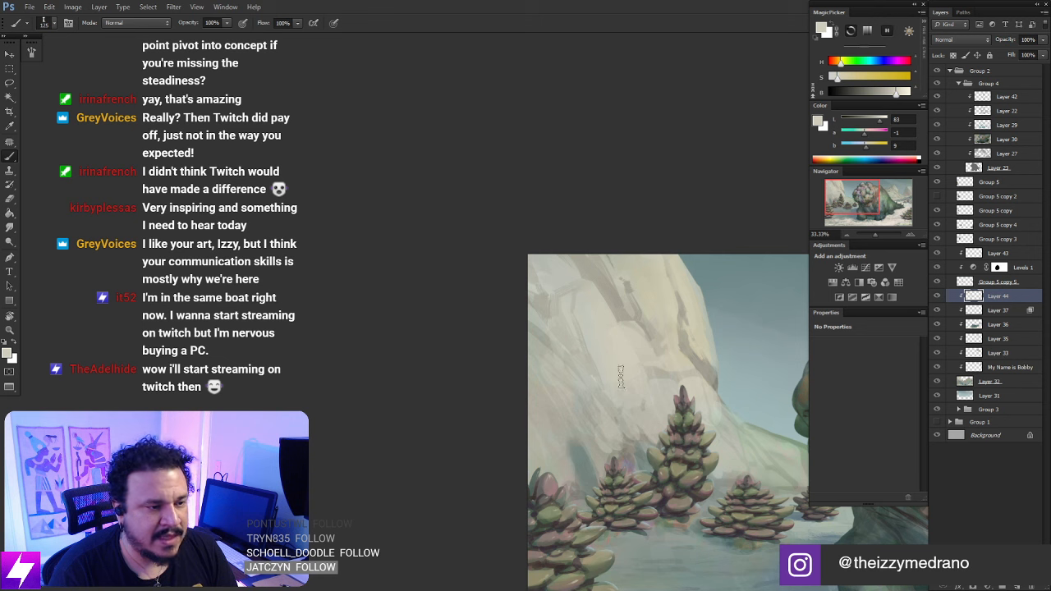
key("bracketleft")
key("bracketleft")
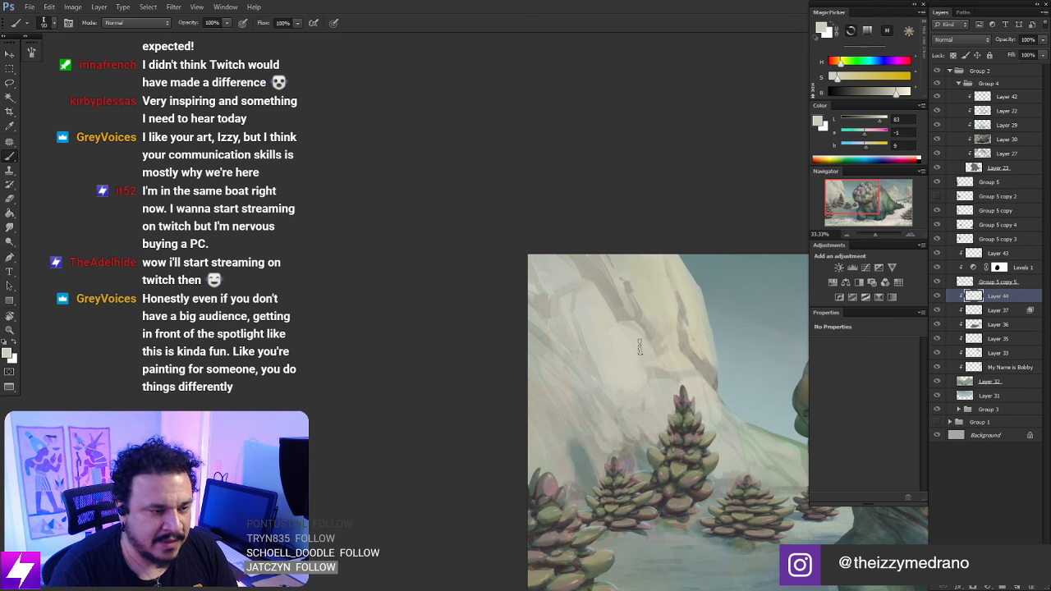
Reduce the brush to 60 px and sample a mid-grey from the cliff's upper rock face for painting its shaded planes
key("bracketleft")
key("bracketleft")
key("bracketleft")
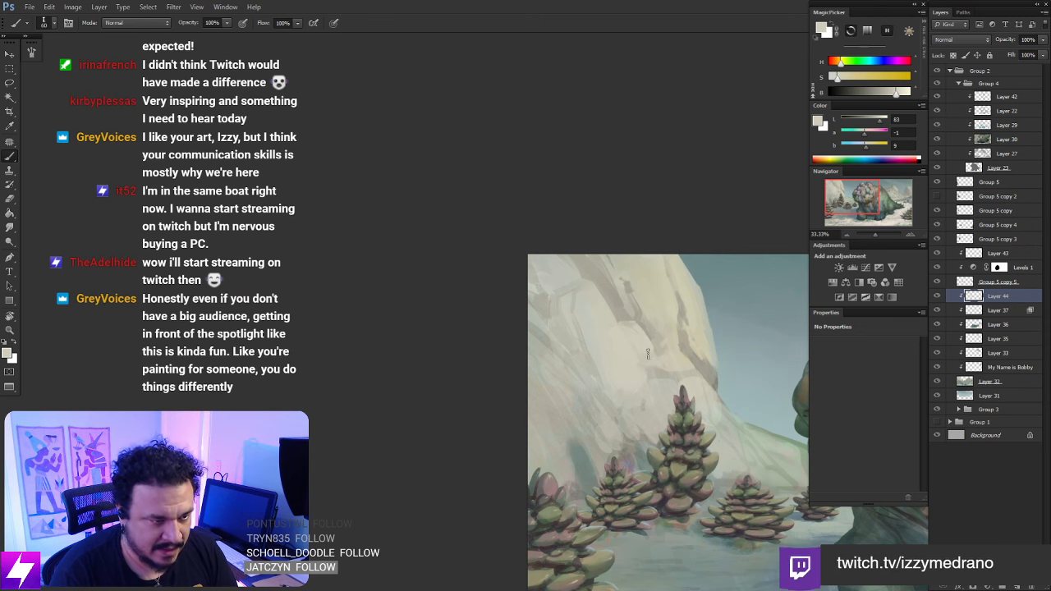
left_click_drag(670, 375, 631, 348)
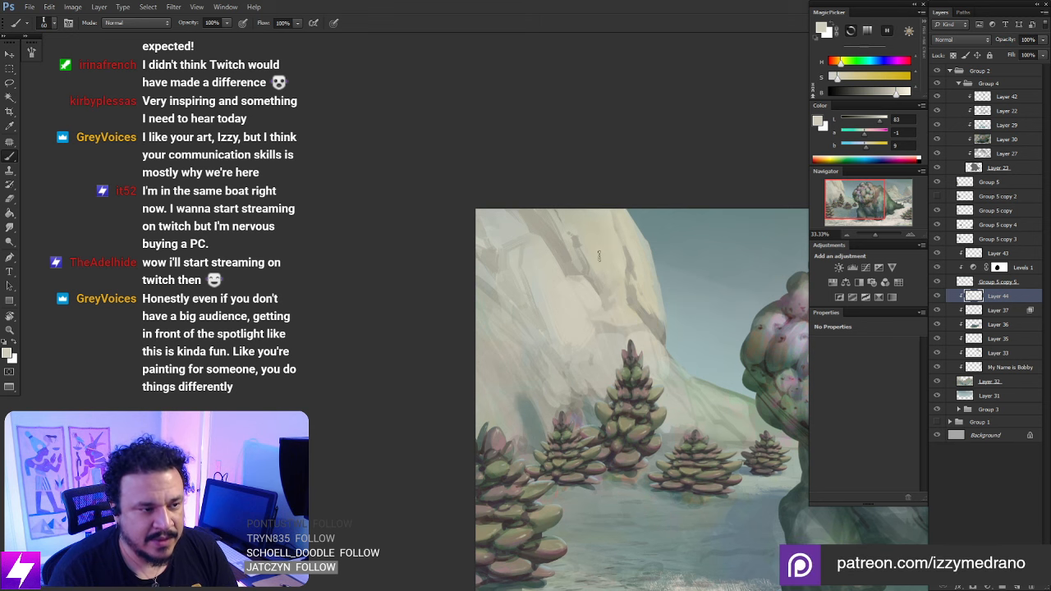
left_click(608, 275, "alt")
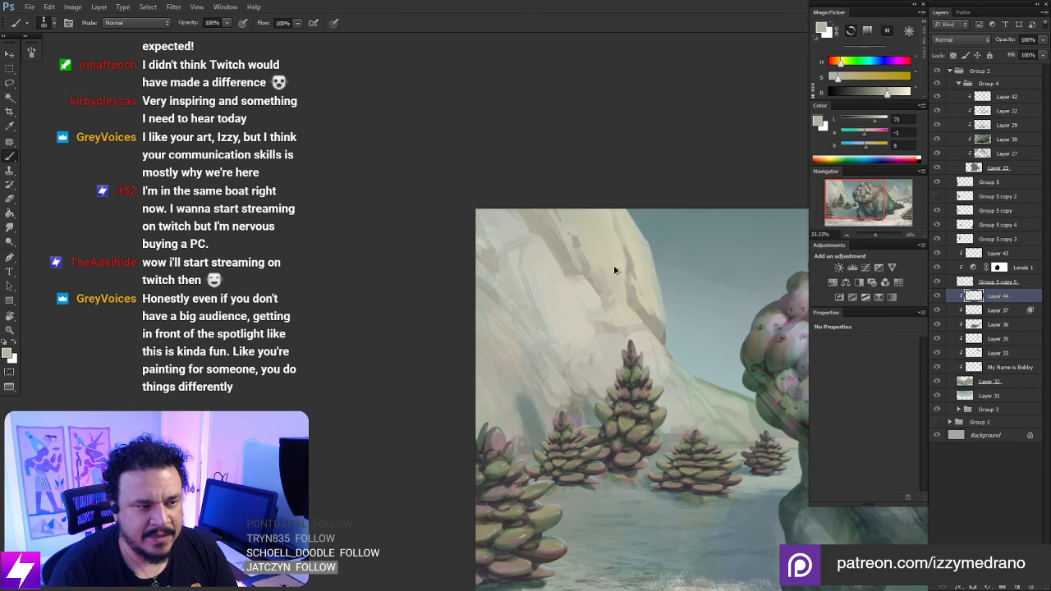
left_click_drag(614, 269, 590, 283)
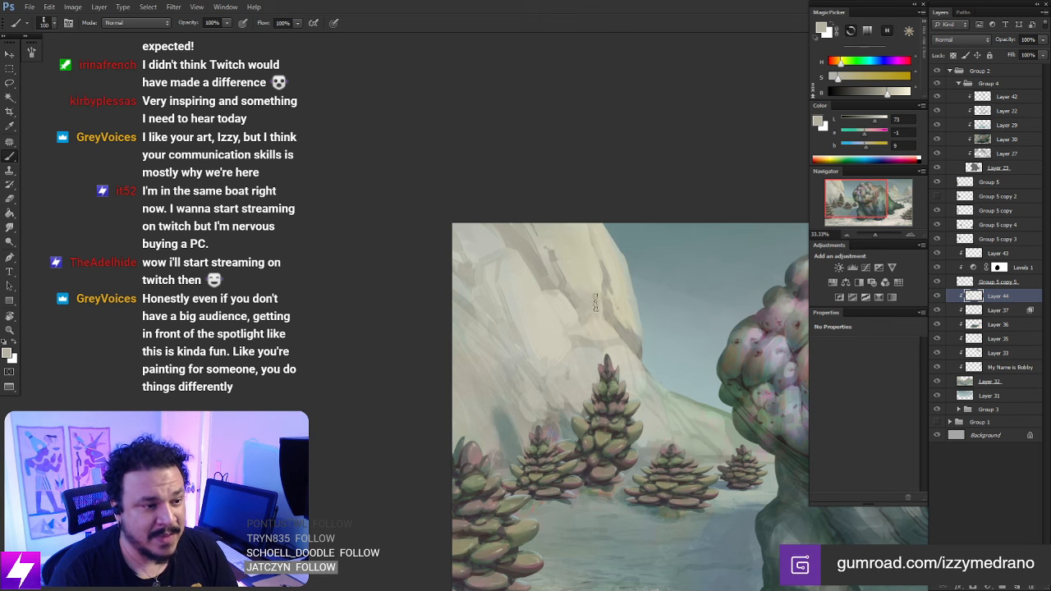
Refine the crevices above the tallest pinecone tree with a smaller brush and a darker grey sampled from the cliff's edge
key("bracketleft")
key("bracketleft")
key("bracketleft")
key("bracketleft")
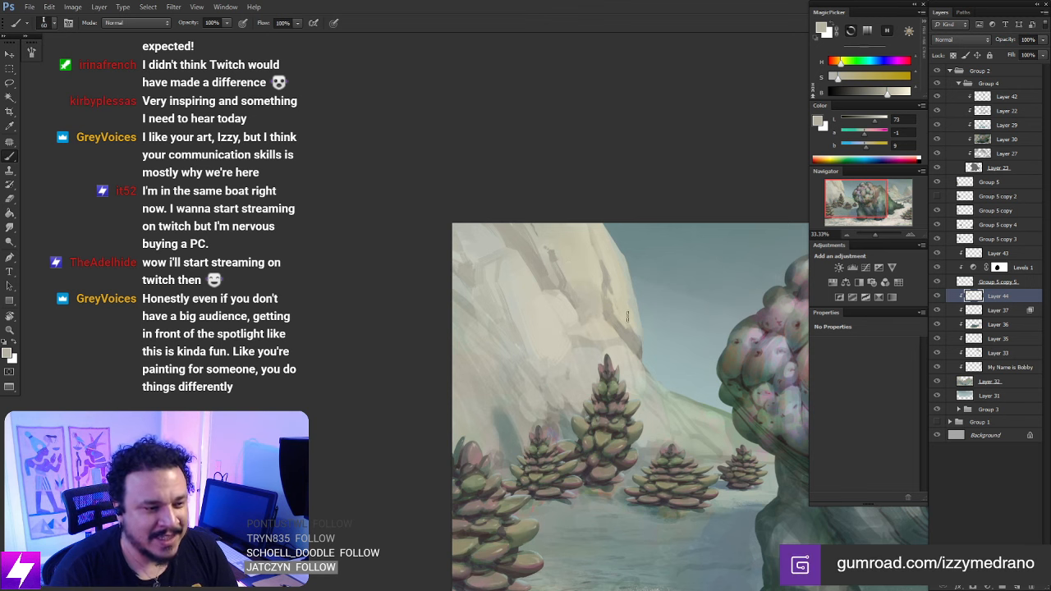
left_click_drag(622, 345, 624, 343)
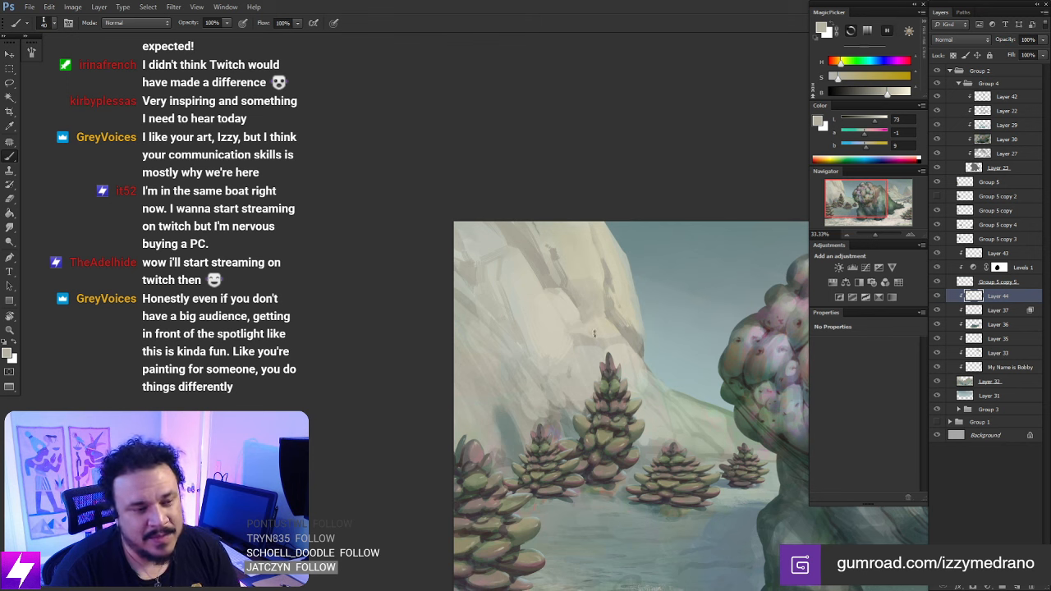
left_click(634, 328, "alt")
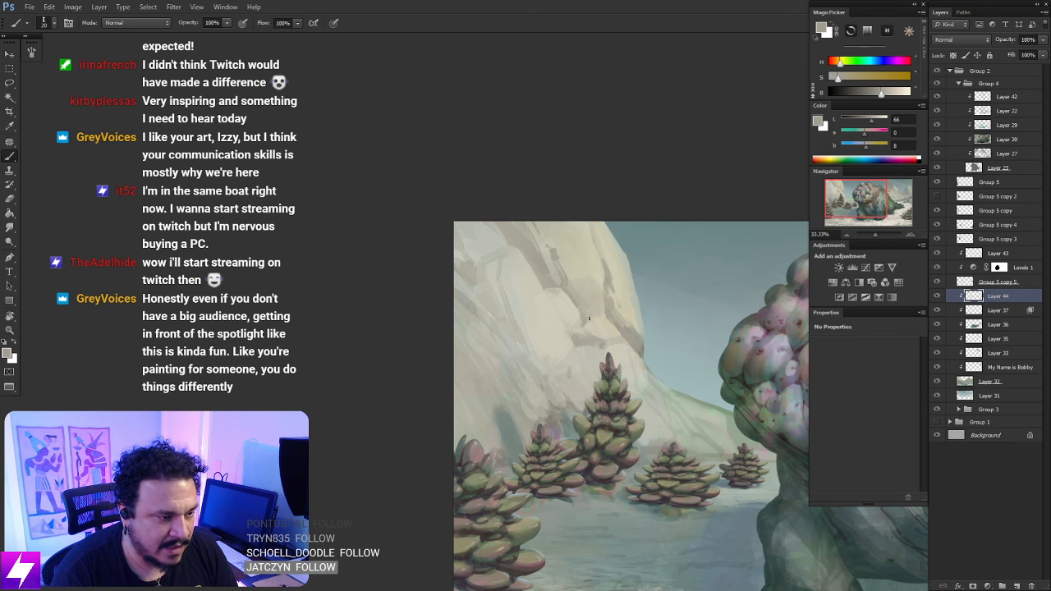
Flip the whole canvas horizontally to check the composition
key("ctrl+minus")
key("ctrl+minus")
key("ctrl+minus")
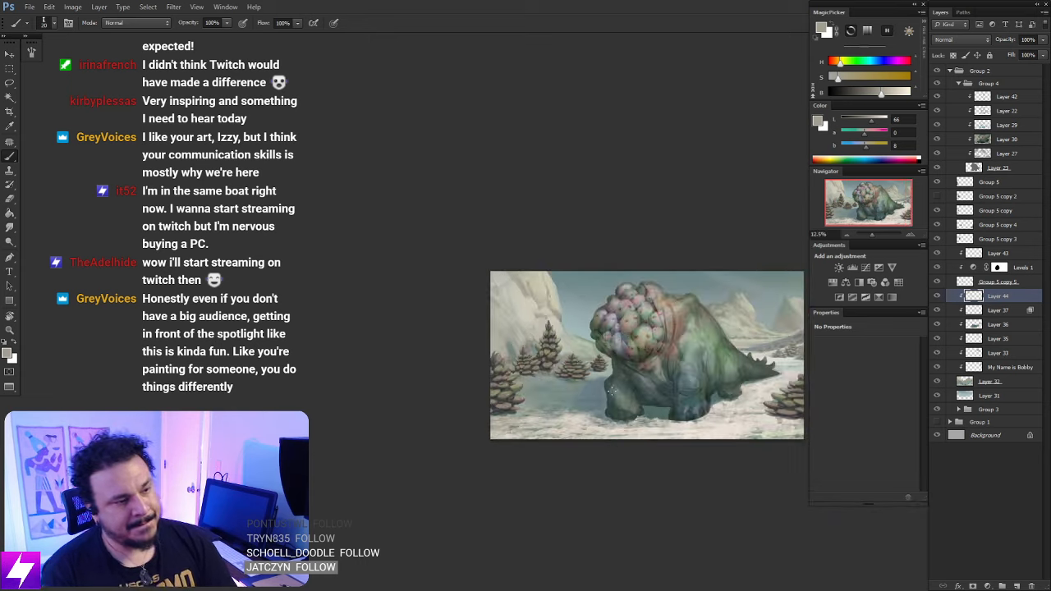
key("ctrl+shift+h")
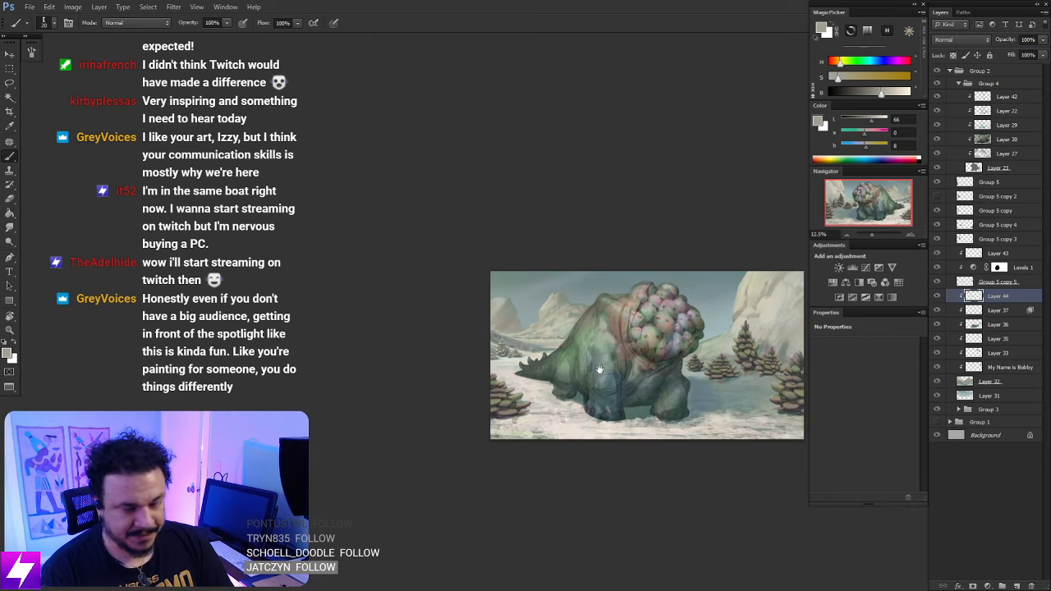
left_click_drag(622, 330, 558, 334)
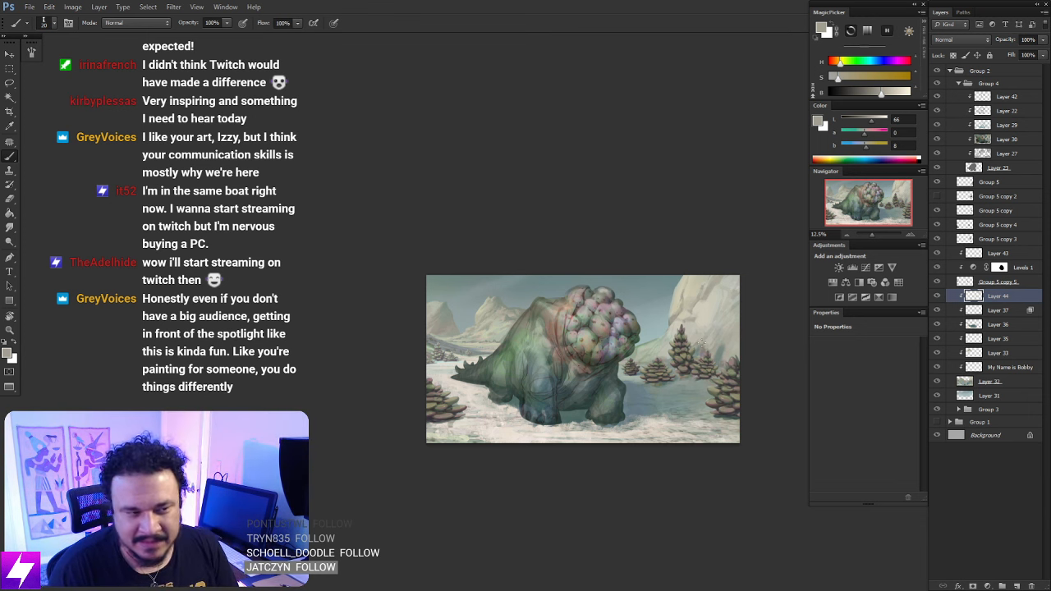
Sample darker and lighter greys along the mirrored cliff's edge and paint fine crack details into the rock face
key("ctrl+plus")
key("ctrl+plus")
left_click_drag(699, 396, 485, 411)
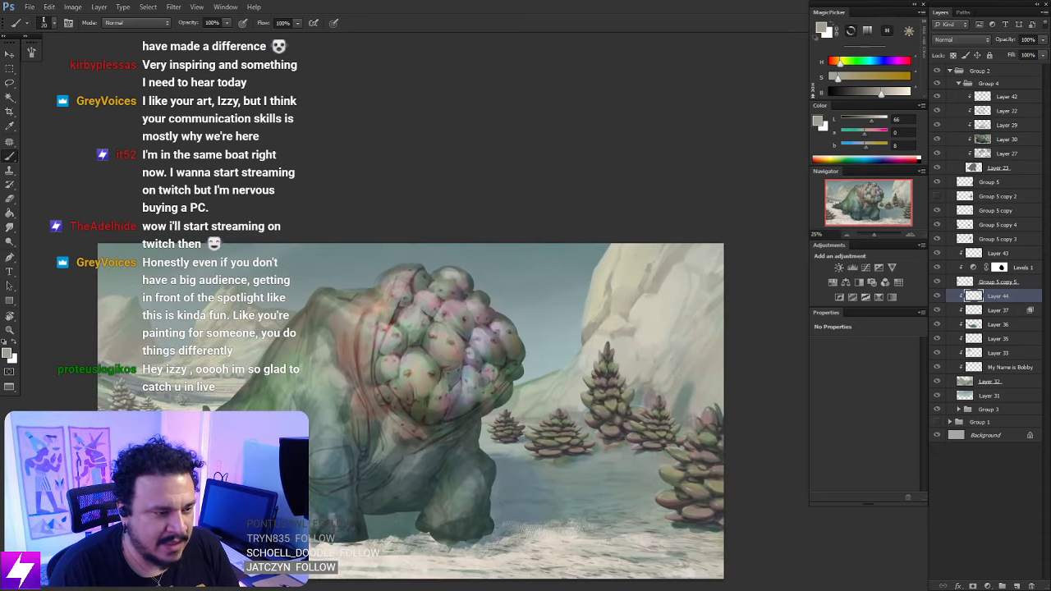
key("ctrl+plus")
left_click(616, 338, "alt")
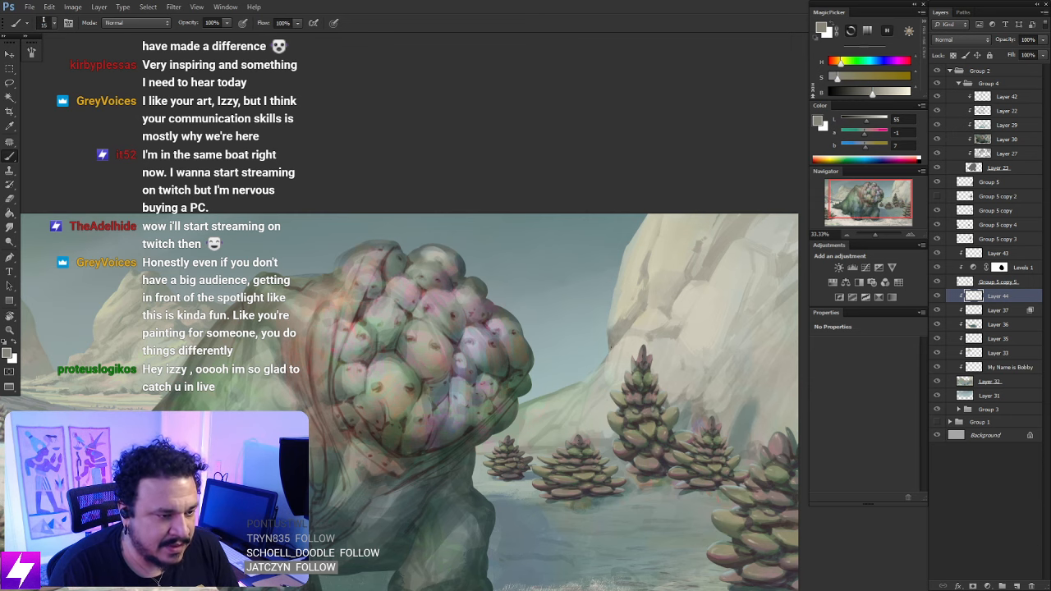
left_click_drag(701, 337, 691, 366)
left_click(612, 358, "alt")
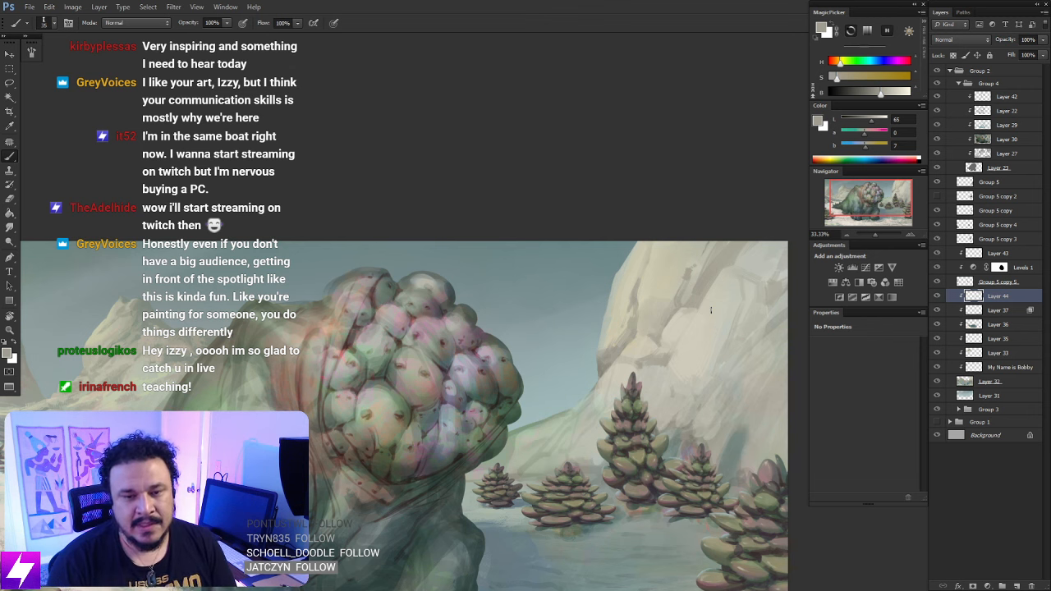
Sample a dark grey from the cliff's shaded edge and paint rock cracks across its outer face with a brush about 30 px
key("ctrl+minus")
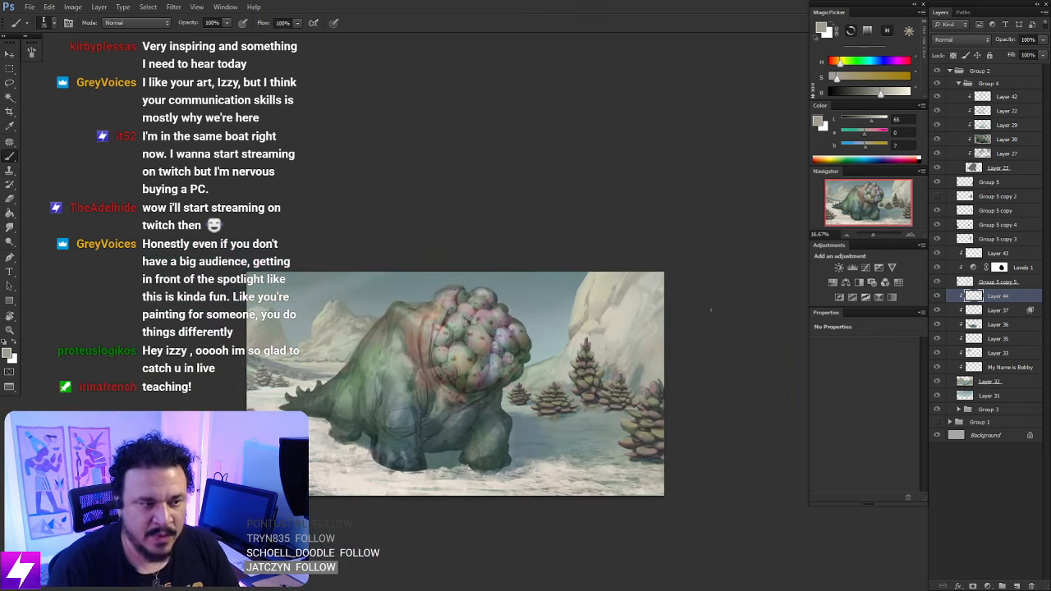
key("ctrl+plus")
key("ctrl+plus")
left_click_drag(689, 302, 690, 338)
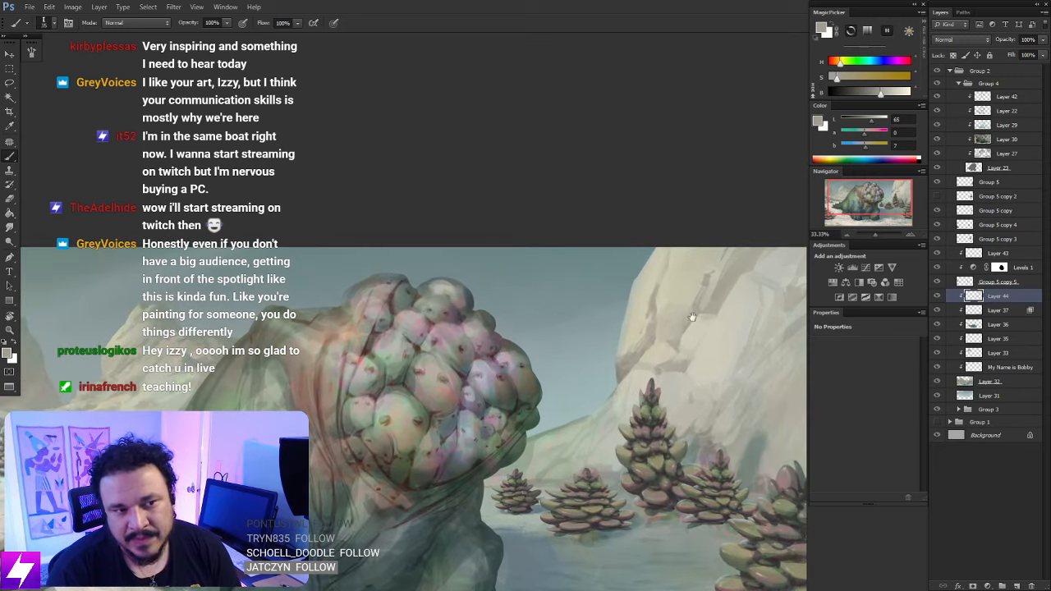
scroll(692, 321, "up", 2)
left_click(601, 419, "alt")
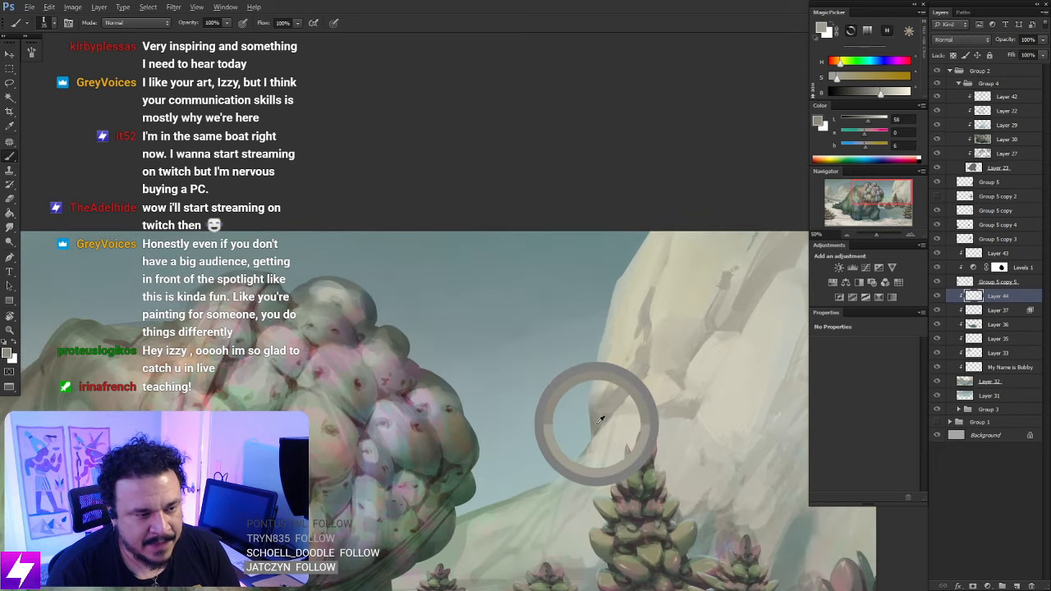
mouse_move(660, 419)
left_mouse_down()
mouse_move(597, 428)
mouse_move(523, 414)
left_mouse_up()
key("bracketright")
left_click_drag(671, 304, 660, 321)
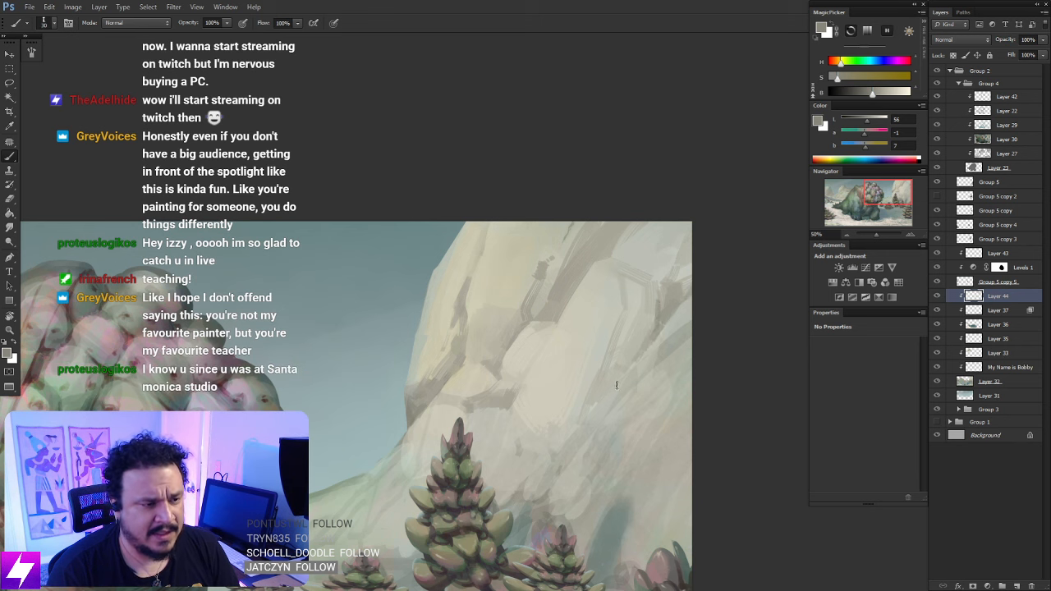
left_click_drag(673, 344, 670, 379)
key("bracketleft")
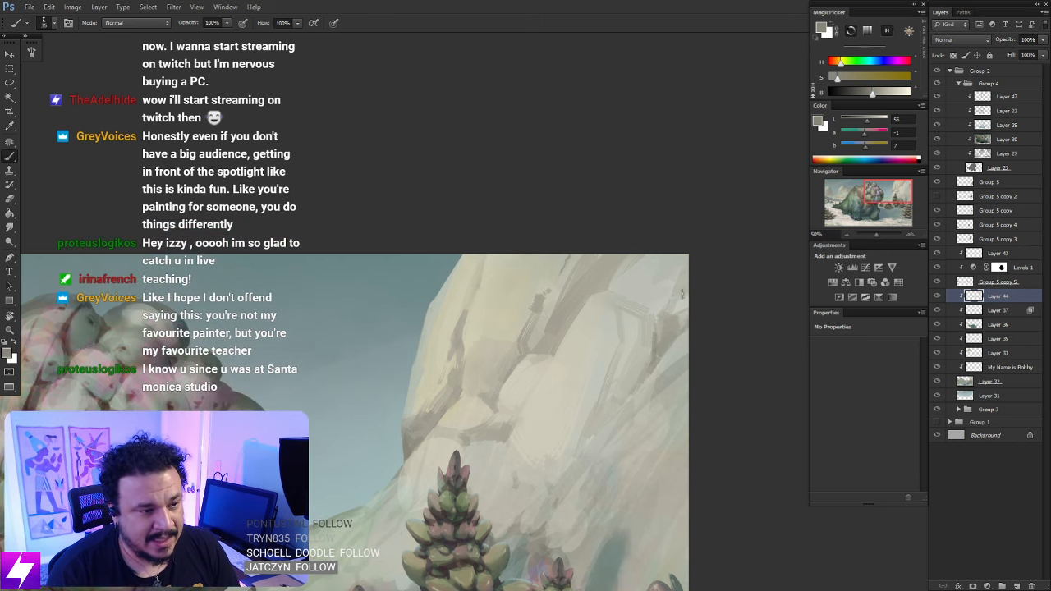
Flip the canvas horizontally back to its original orientation and review the full painting
key("ctrl+minus")
key("ctrl+minus")
key("ctrl+minus")
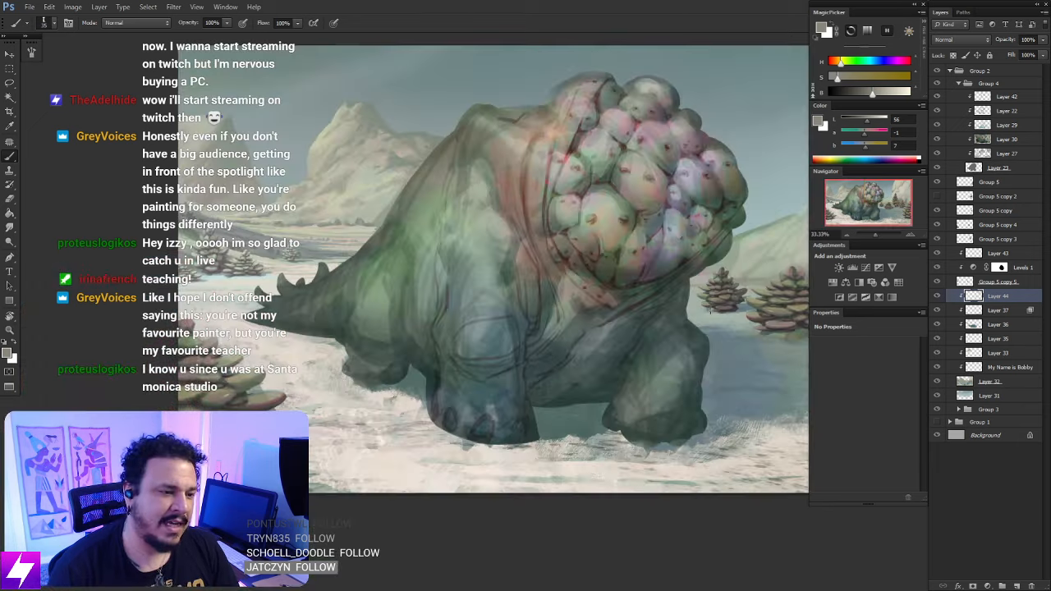
key("ctrl+shift+h")
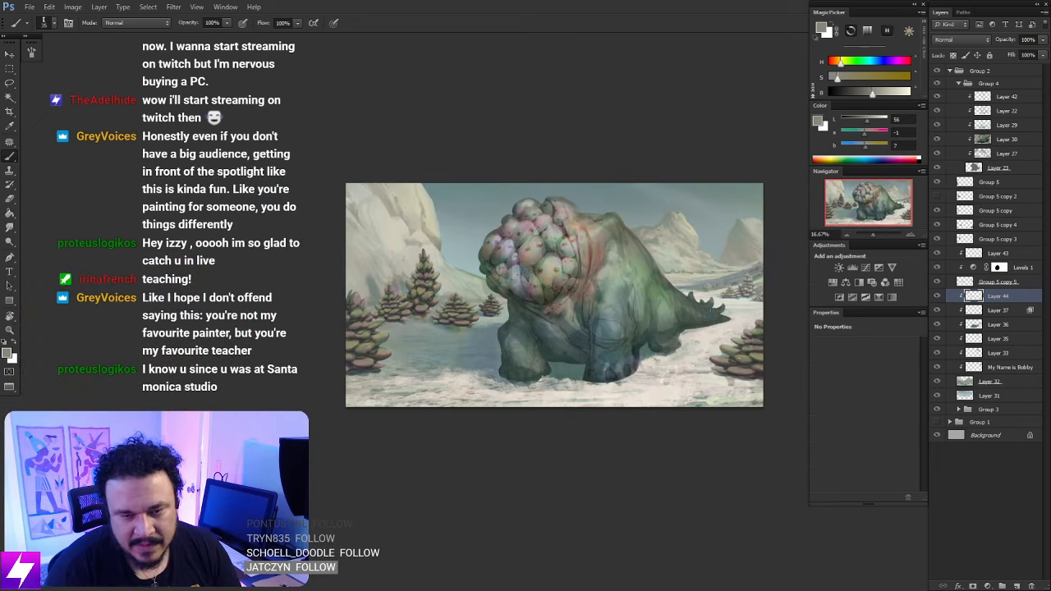
key("ctrl+plus")
left_click_drag(637, 320, 712, 331)
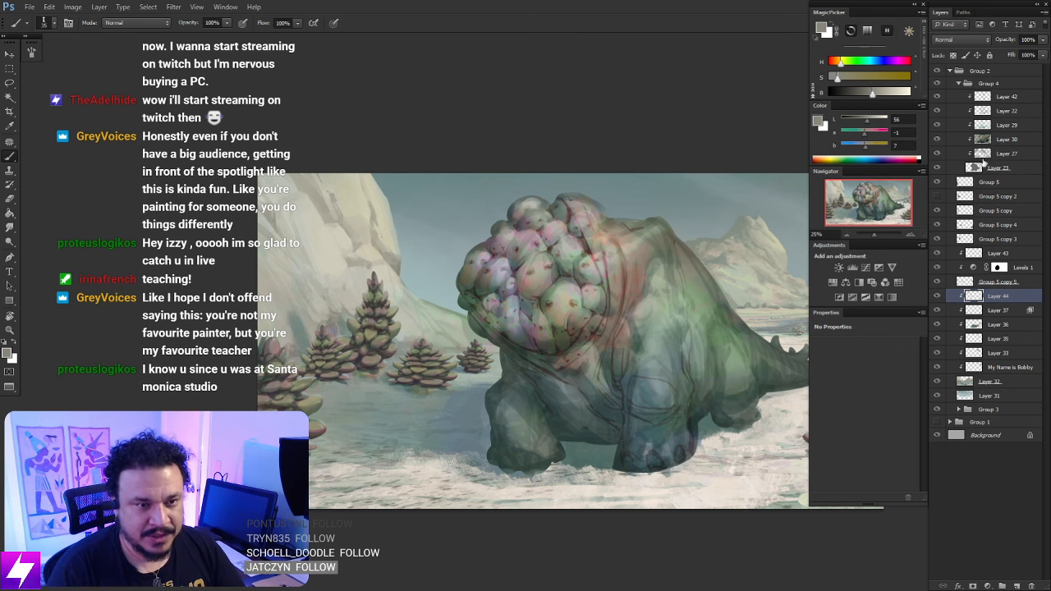
Toggle the visibility of Layer 44 off and on to compare the cliff with and without the new strokes
left_click(939, 298)
left_click(938, 298)
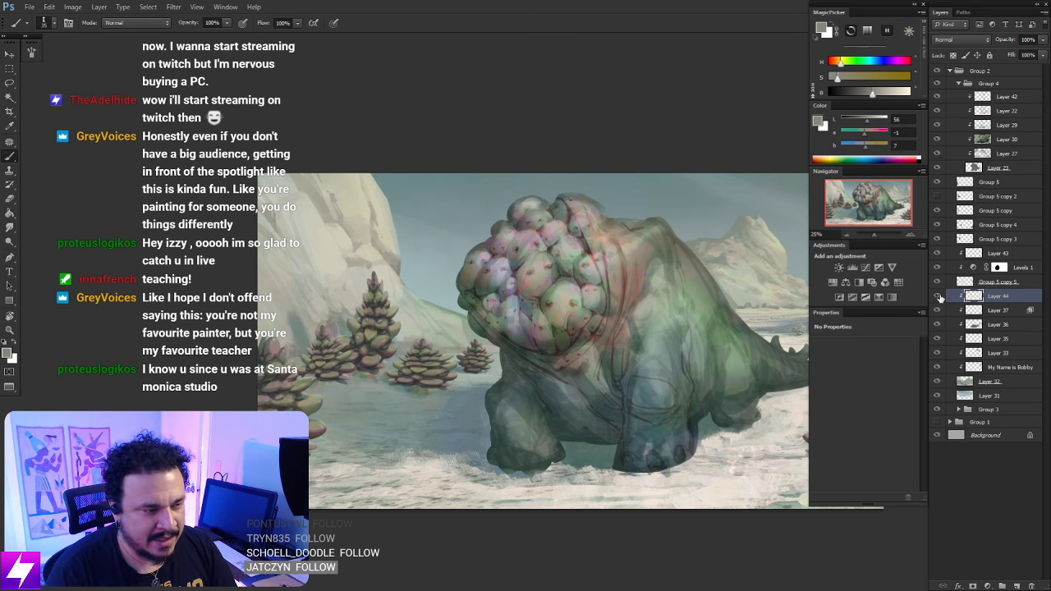
left_click(939, 297)
left_click(939, 297)
key("ctrl+plus")
left_click_drag(613, 345, 669, 406)
left_click(939, 297)
left_click(938, 298)
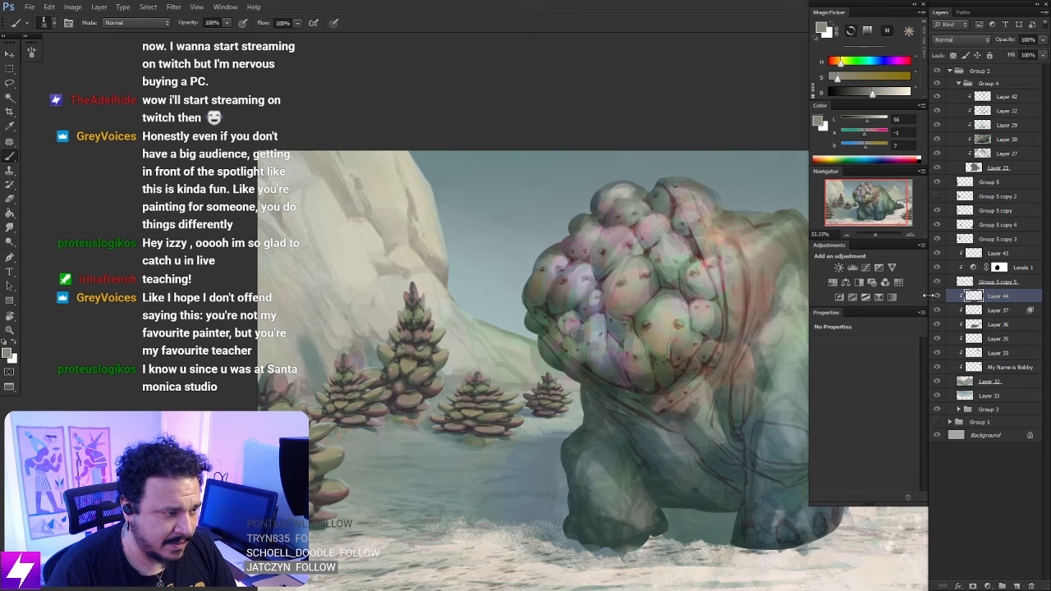
Sample greys near the cliff's outer edge and paint crevice strokes there with a 40 px brush
key("ctrl+plus")
left_click_drag(523, 423, 586, 430)
left_click_drag(475, 406, 610, 442)
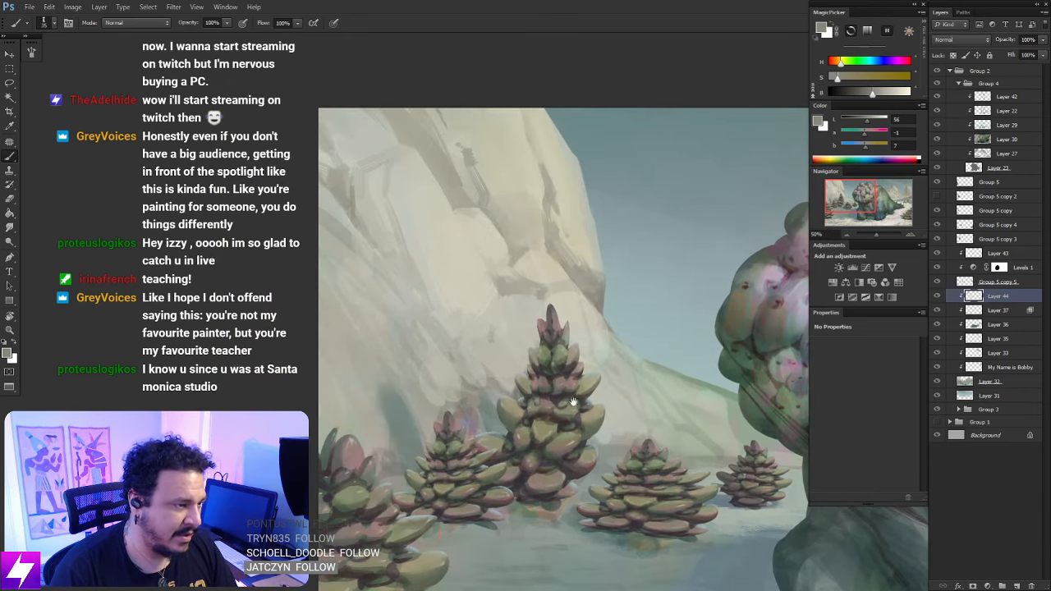
left_click(354, 210, "alt")
left_click(362, 232, "alt")
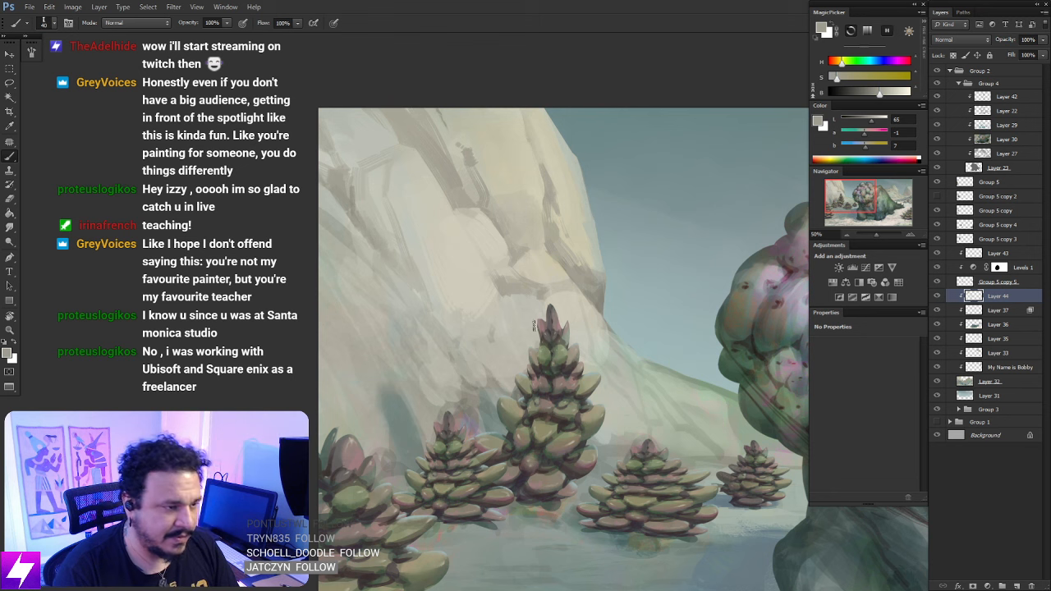
Mirror the canvas horizontally again and frame the cliff behind the pinecone trees
key("ctrl+0")
key("ctrl+minus")
left_click_drag(506, 364, 577, 416)
left_click_drag(468, 354, 557, 399)
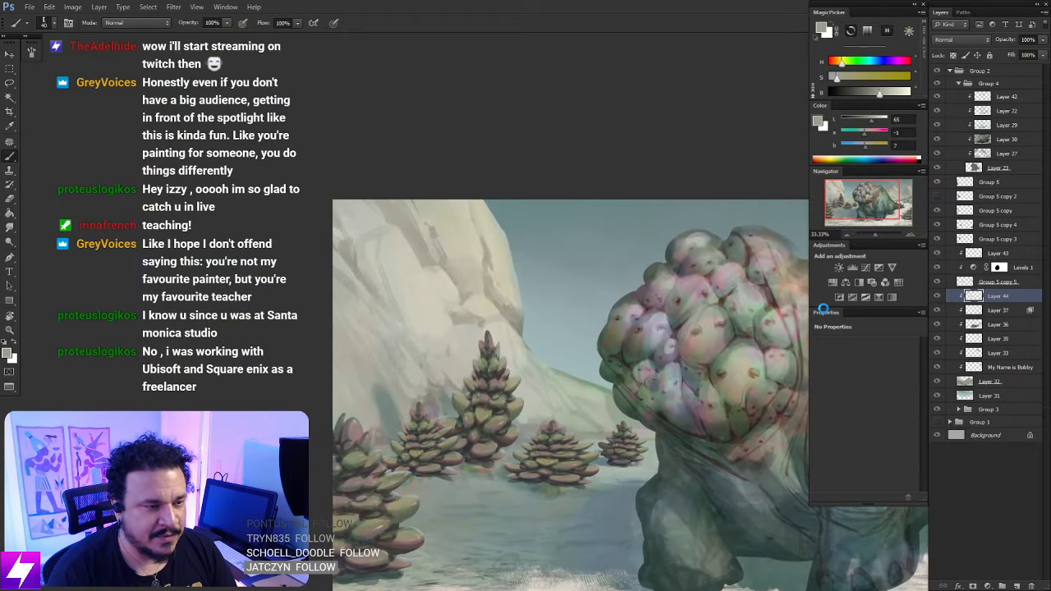
key("ctrl+shift+h")
left_click_drag(627, 411, 238, 400)
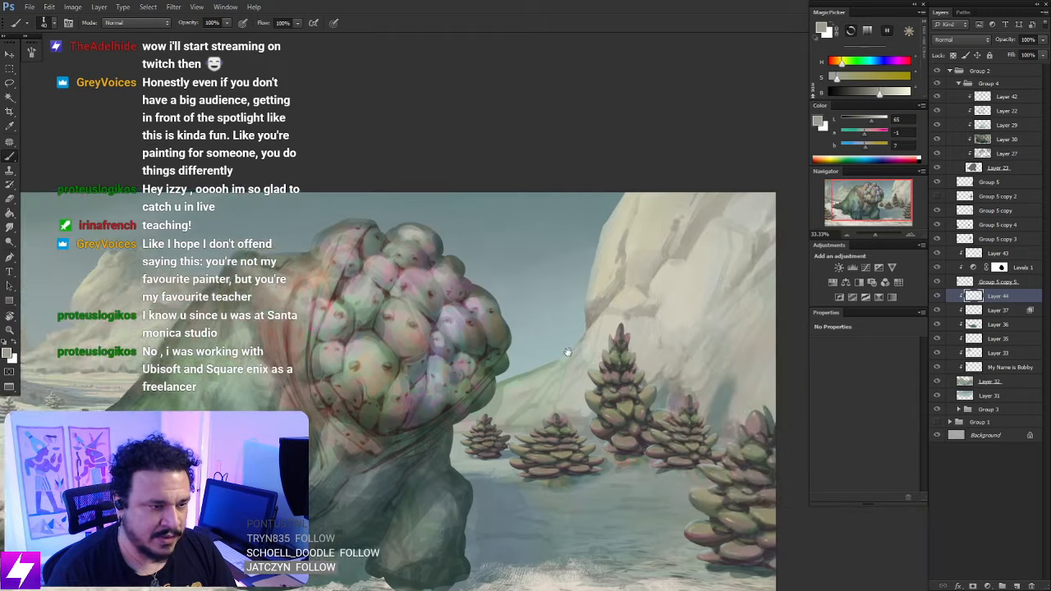
left_click_drag(568, 352, 501, 366)
Hide and show Layer 44 repeatedly to examine the painted rock details on the mirrored cliff
key("ctrl+plus")
left_click(939, 297)
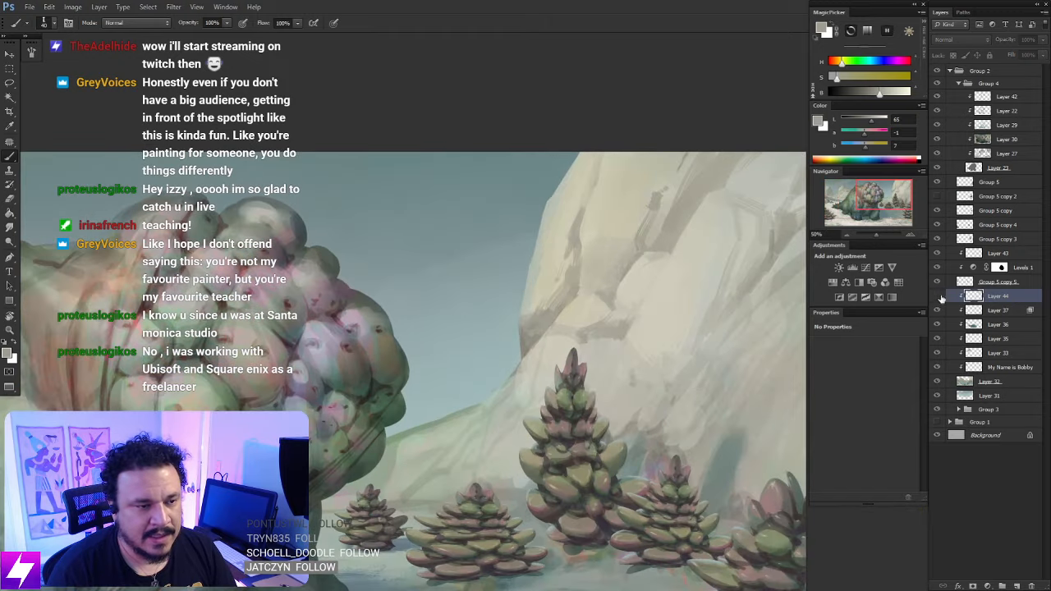
left_click(941, 298)
left_click_drag(695, 410, 569, 406)
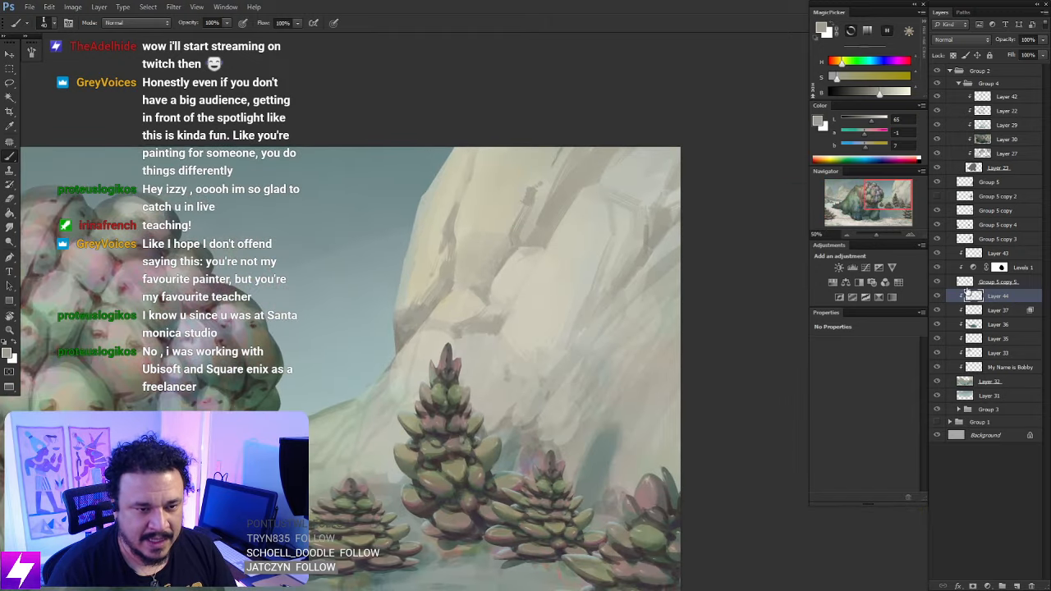
left_click(939, 297)
left_click(939, 296)
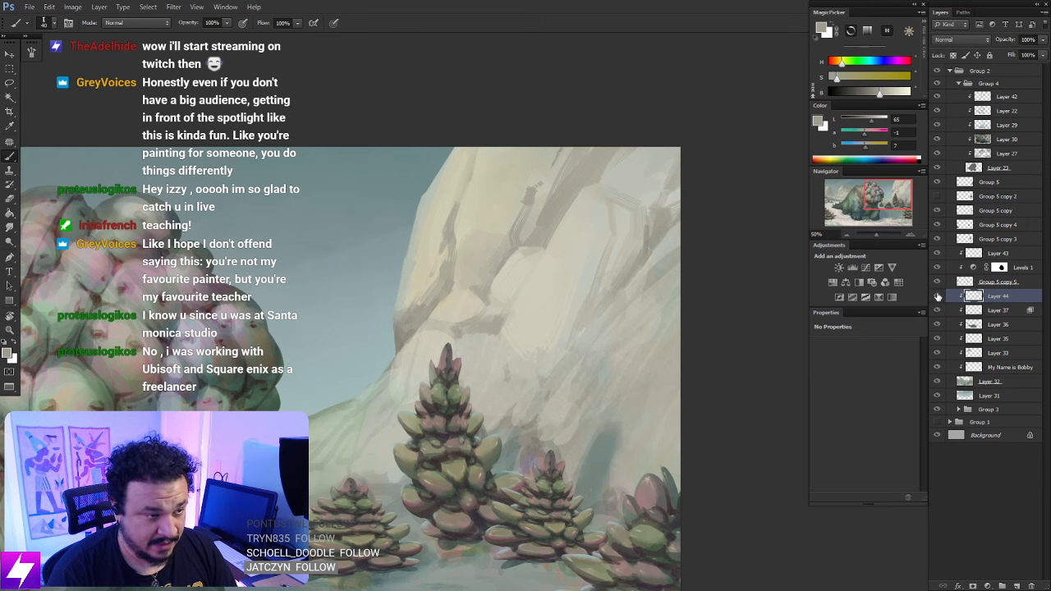
left_click_drag(578, 324, 608, 355)
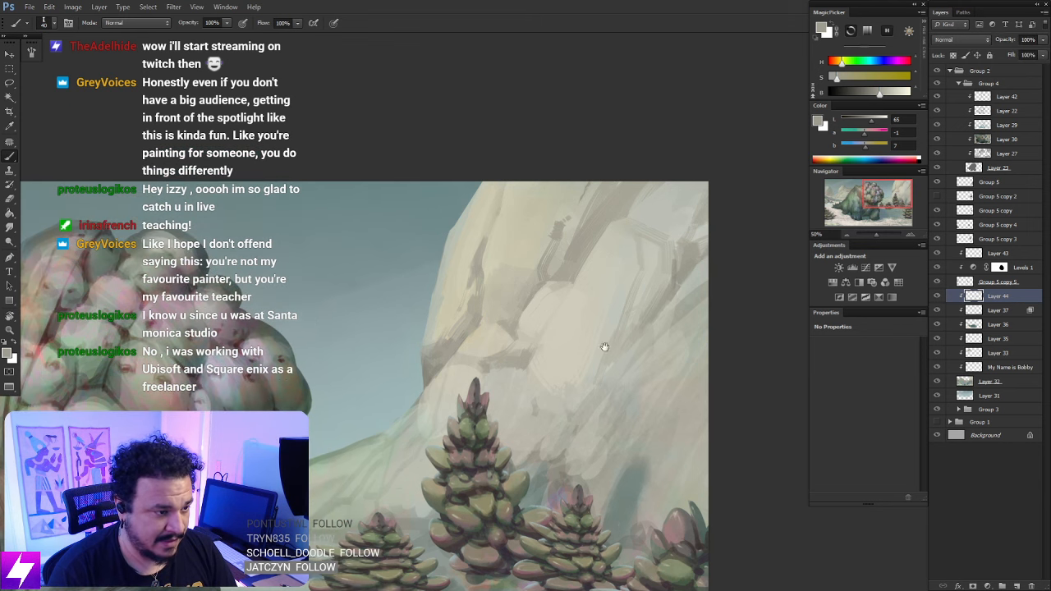
Sample a warm grey from the cliff's edge and paint fine crevice marks on its upper face with a 25 px brush
left_click(439, 355, "alt")
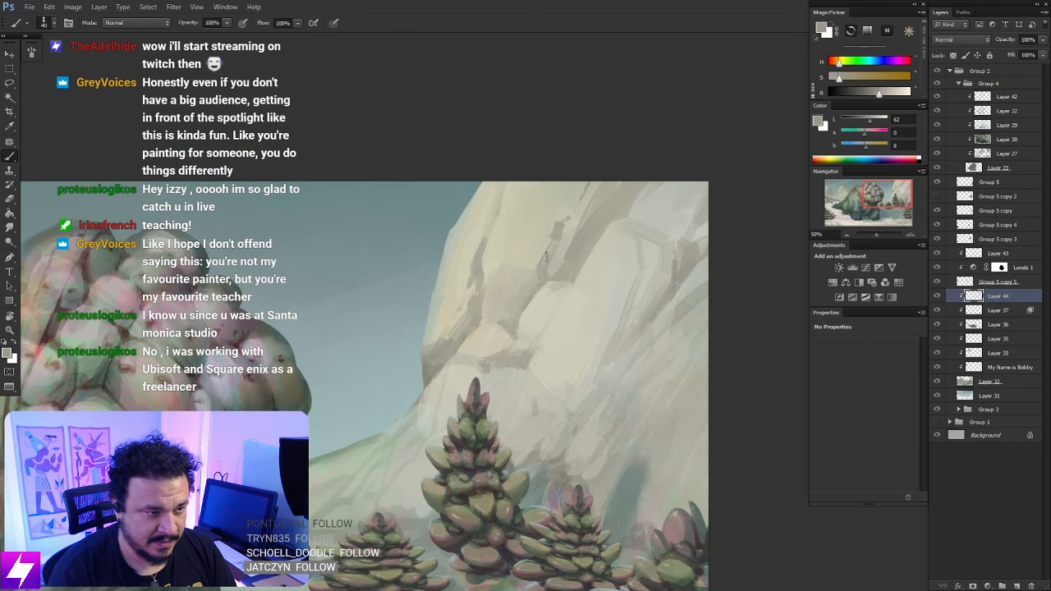
scroll(647, 259, "up", 3)
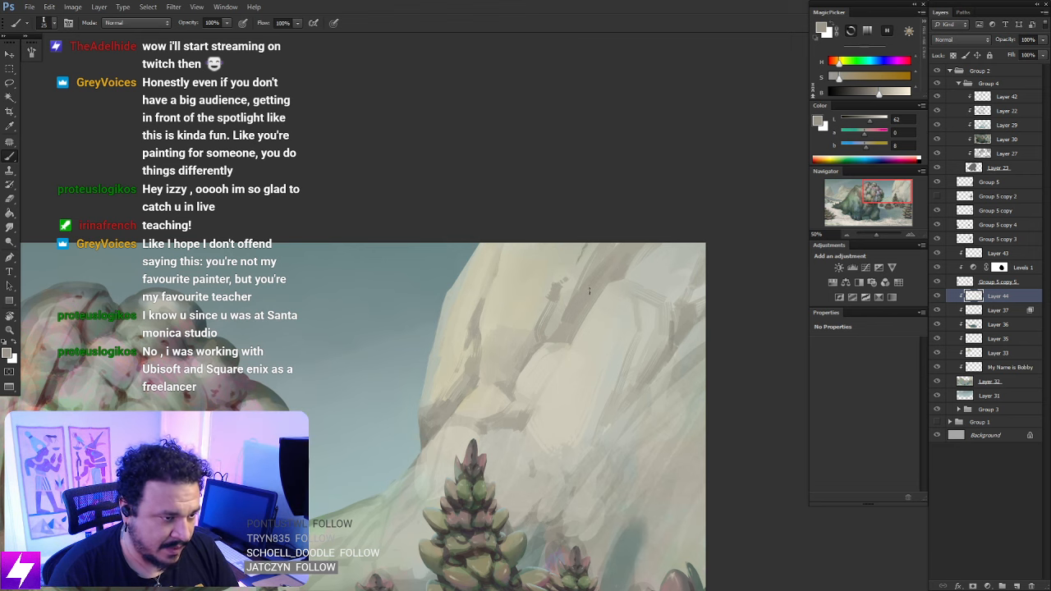
left_click_drag(600, 476, 564, 356)
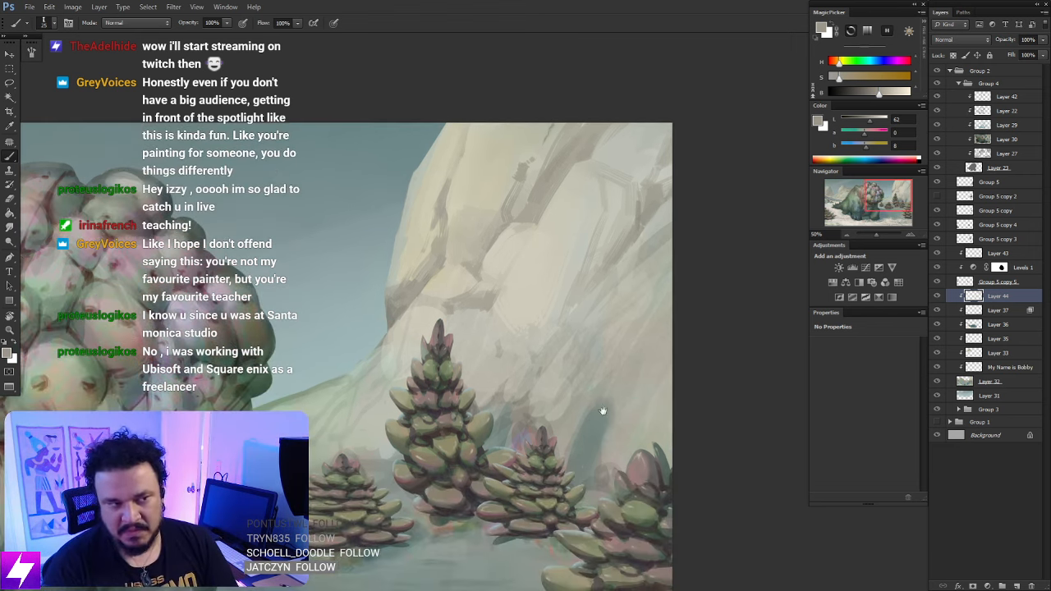
mouse_move(600, 428)
left_mouse_down()
mouse_move(591, 424)
mouse_move(598, 418)
left_mouse_up()
scroll(590, 423, "right", 3)
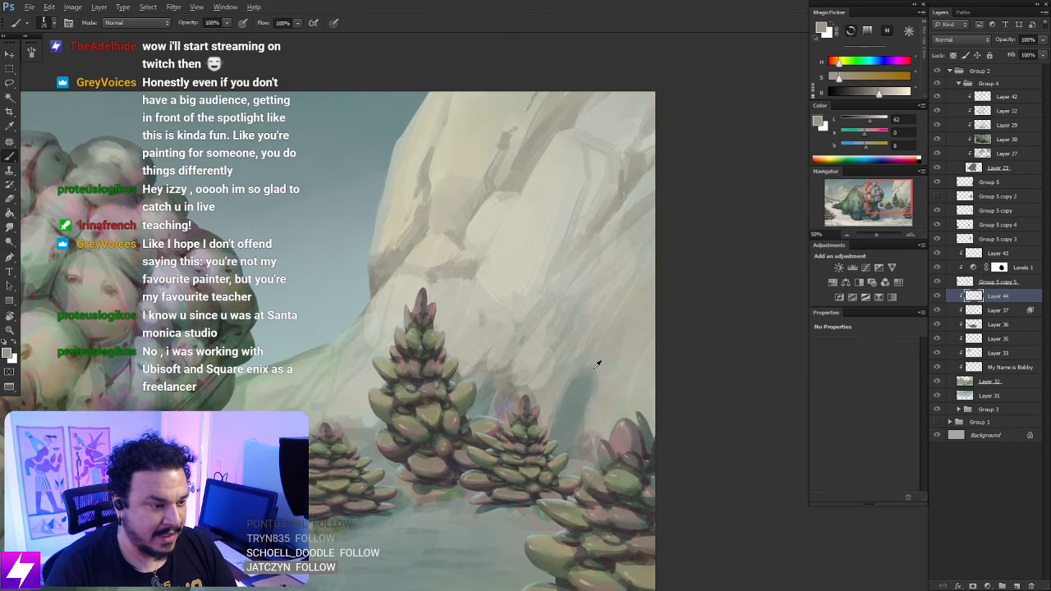
Sample green-grey tones at the cliff's base and paint shadow strokes on the rock behind the pinecone trees, undoing one stroke
left_click(596, 375, "alt")
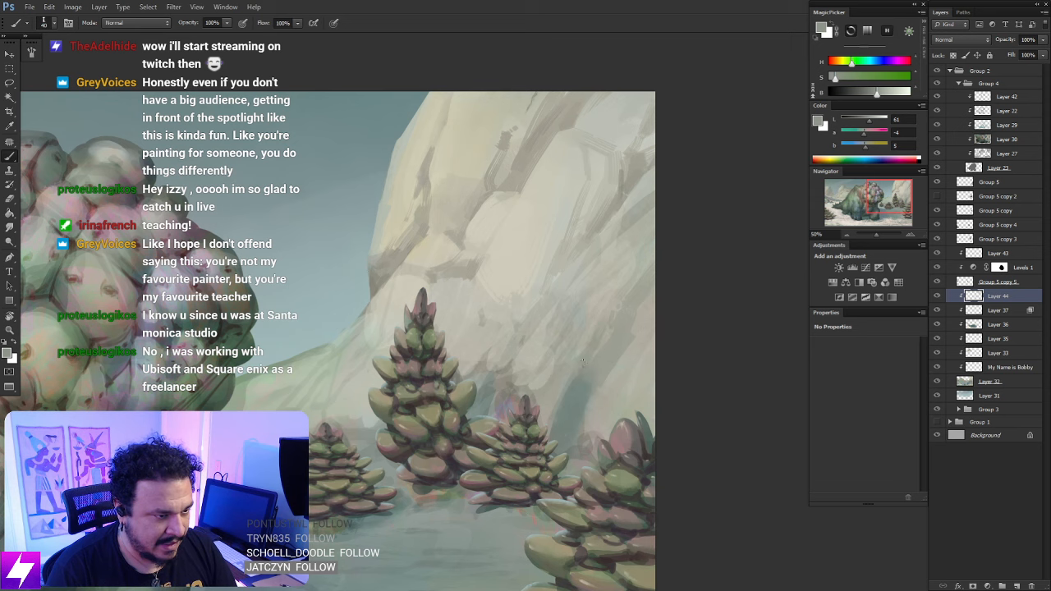
left_click_drag(634, 389, 617, 403)
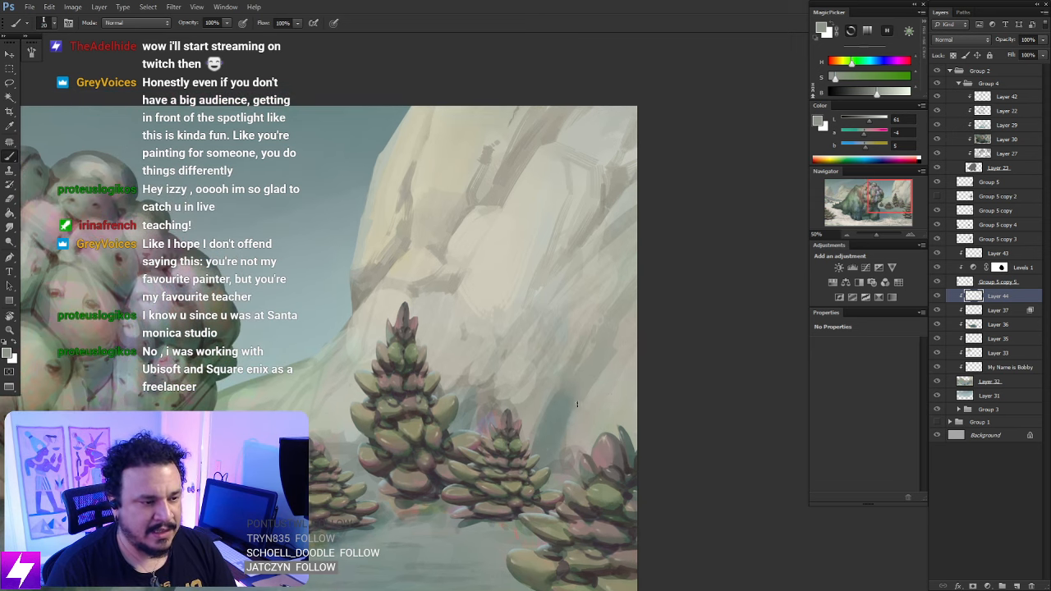
left_click(561, 405, "alt")
mouse_move(565, 433)
left_mouse_down()
mouse_move(570, 462)
mouse_move(596, 400)
mouse_move(602, 413)
mouse_move(583, 434)
mouse_move(608, 362)
left_mouse_up()
key("ctrl+z")
left_click_drag(580, 414, 613, 362)
key("r")
key("bracketright")
mouse_move(580, 409)
left_mouse_down()
mouse_move(587, 387)
mouse_move(640, 401)
mouse_move(692, 359)
mouse_move(636, 402)
left_mouse_up()
Mirror the canvas horizontally and frame the cliff above the pinecone trees
key("ctrl+minus")
key("r")
left_click_drag(790, 361, 548, 421)
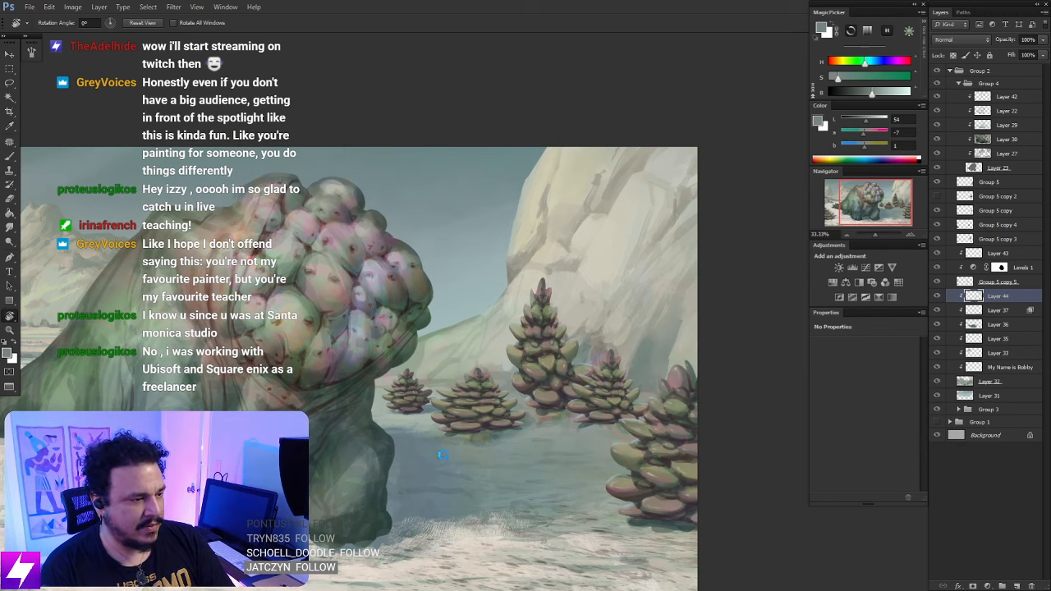
key("ctrl+shift+h")
mouse_move(343, 445)
left_mouse_down()
mouse_move(561, 459)
mouse_move(673, 511)
left_mouse_up()
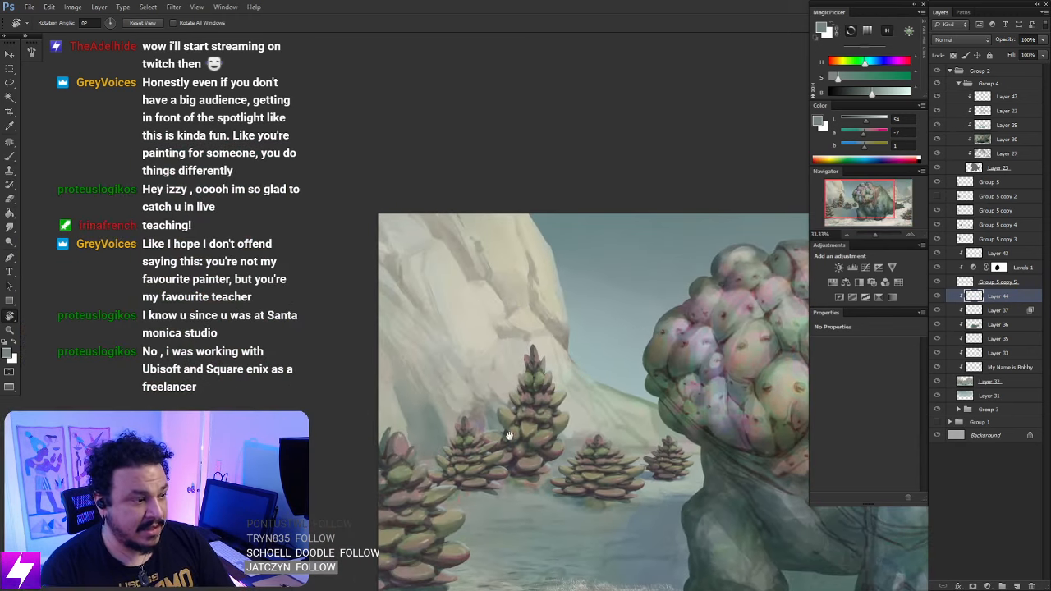
key("ctrl+plus")
left_click_drag(354, 434, 516, 377)
key("ctrl+plus")
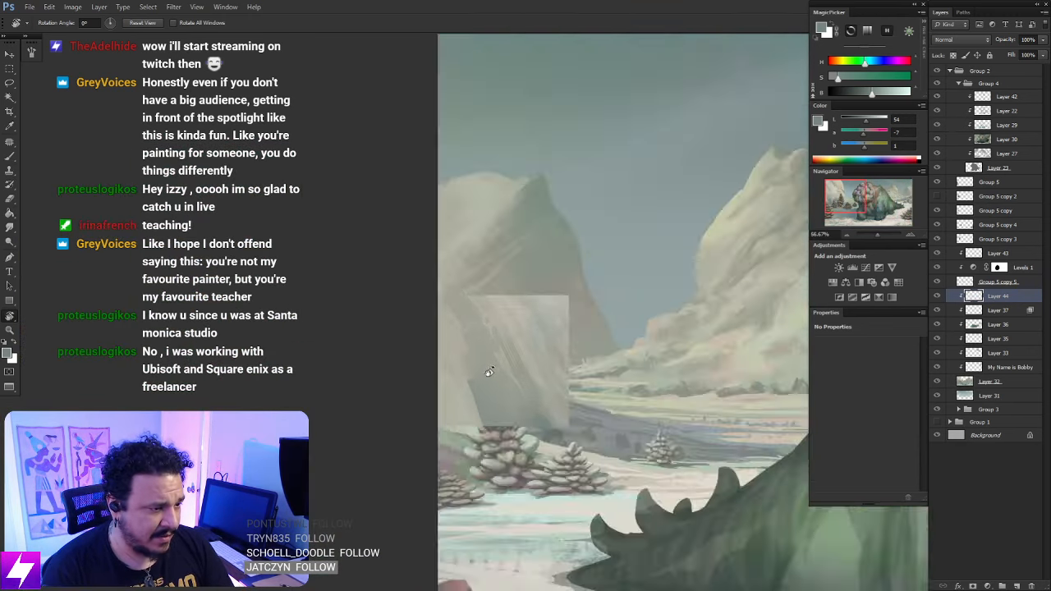
Paint dark green-grey crevice strokes along the shadow on the lower cliff, undoing one stroke and finishing with a small brush
key("b")
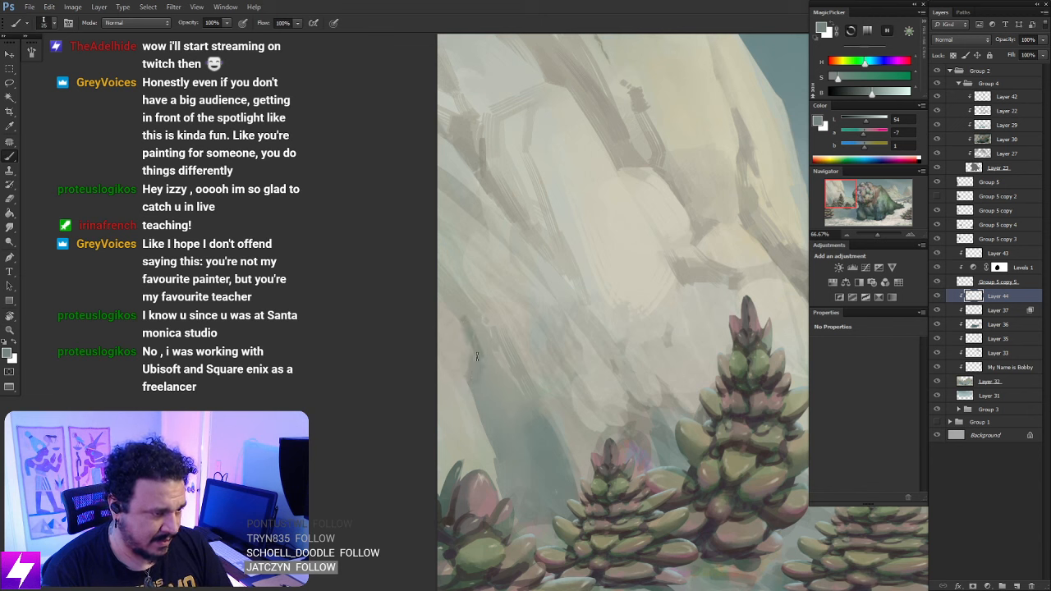
left_click_drag(488, 377, 513, 434)
key("ctrl+z")
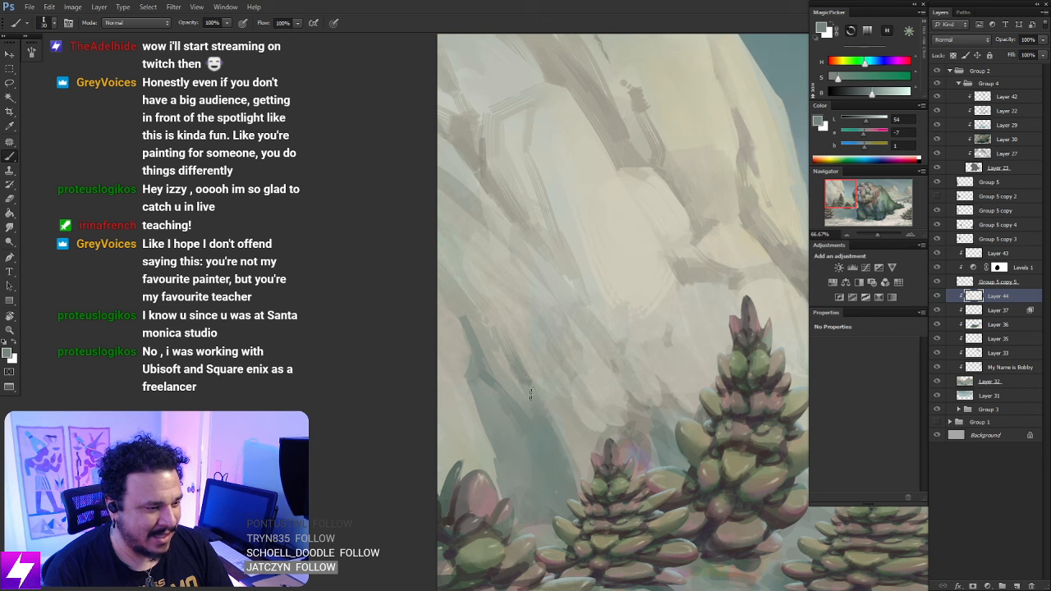
key("r")
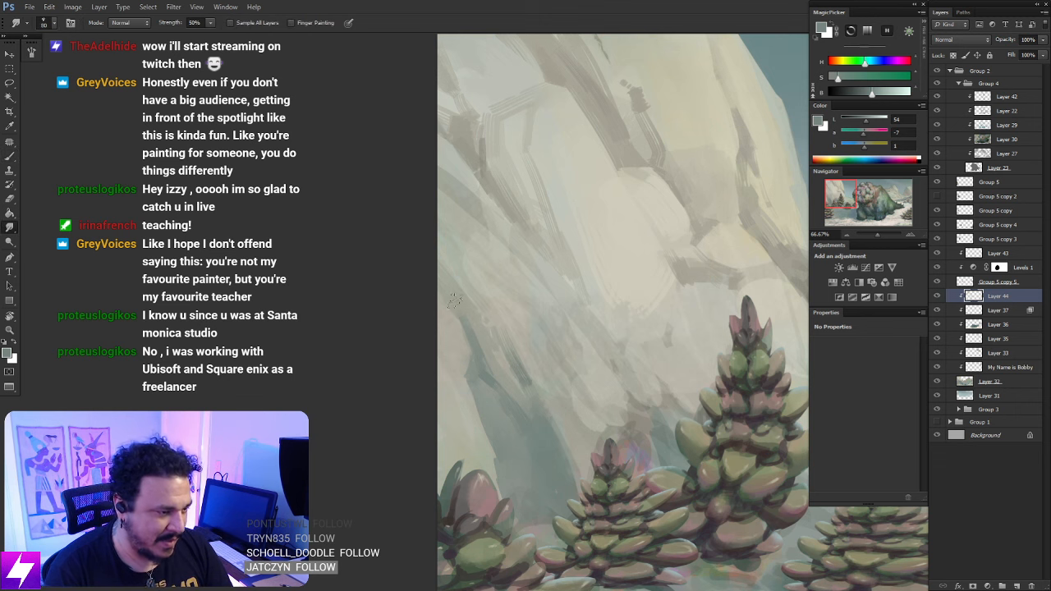
key("b")
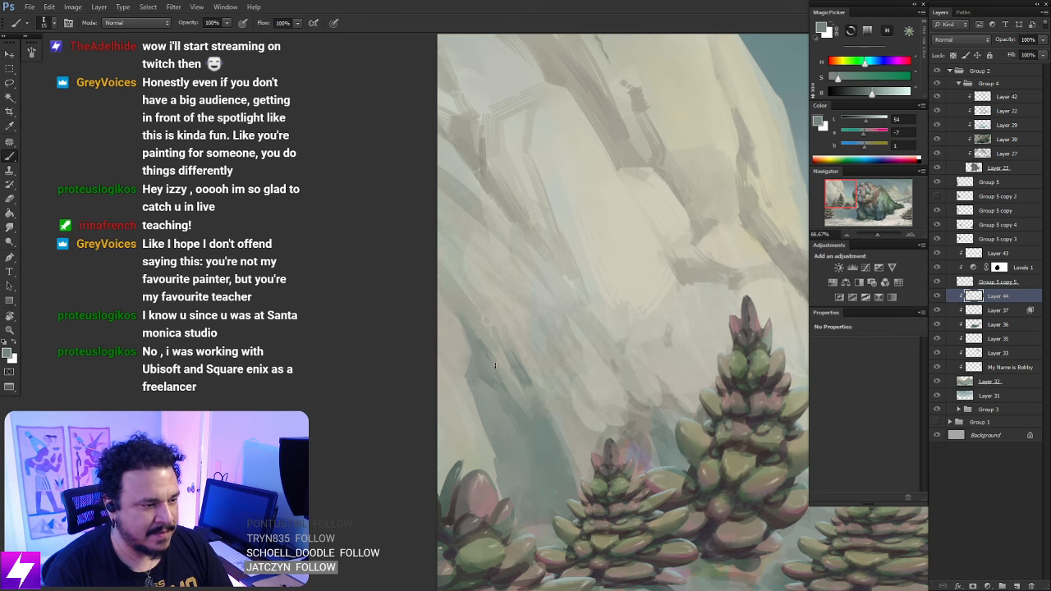
left_click_drag(507, 407, 546, 447)
Paint a dark green-grey crack down the cliff face near the canvas edge with a 30 px brush
key("bracketright")
key("bracketright")
key("bracketright")
key("bracketright")
key("bracketright")
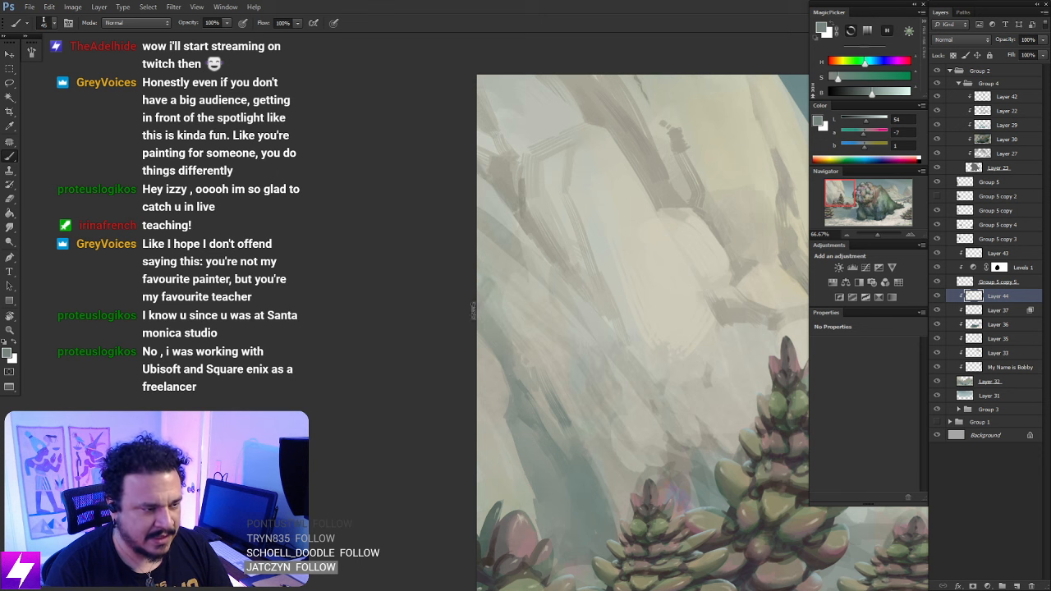
key("bracketleft")
key("bracketleft")
key("bracketleft")
left_click_drag(487, 274, 514, 343)
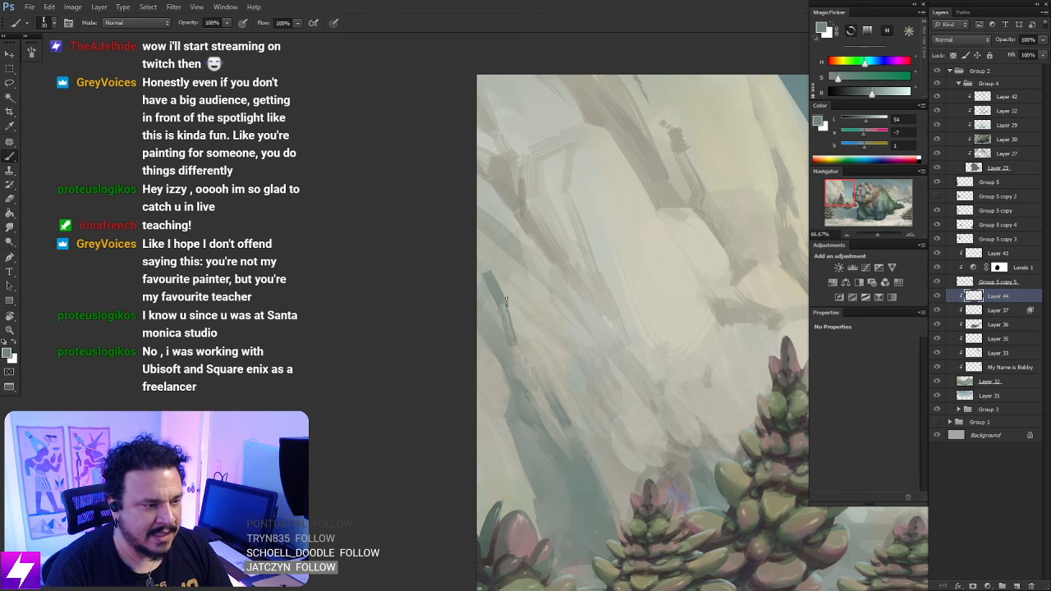
Sample lighter greys beside the new crack and paint over its edges to break it up
left_click(503, 312, "alt")
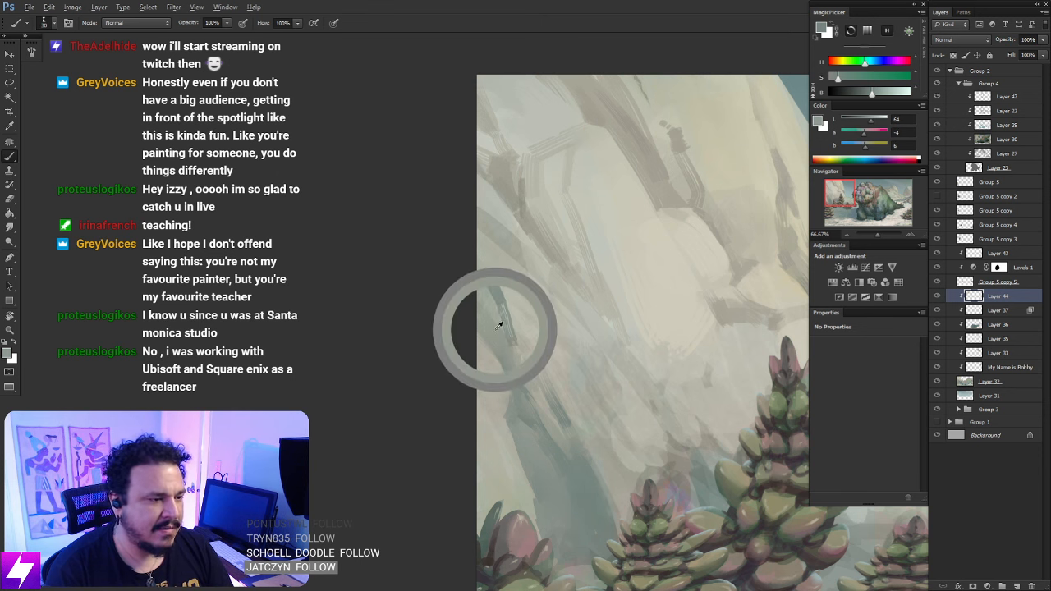
left_click_drag(491, 270, 521, 315)
left_click(505, 262, "alt")
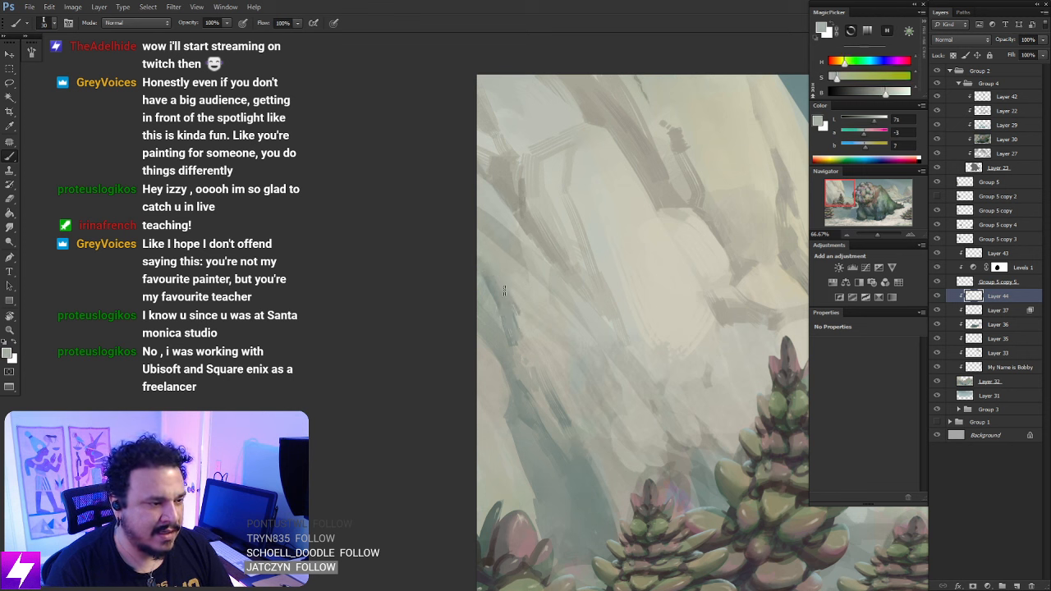
mouse_move(564, 379)
left_mouse_down()
mouse_move(534, 366)
mouse_move(535, 326)
left_mouse_up()
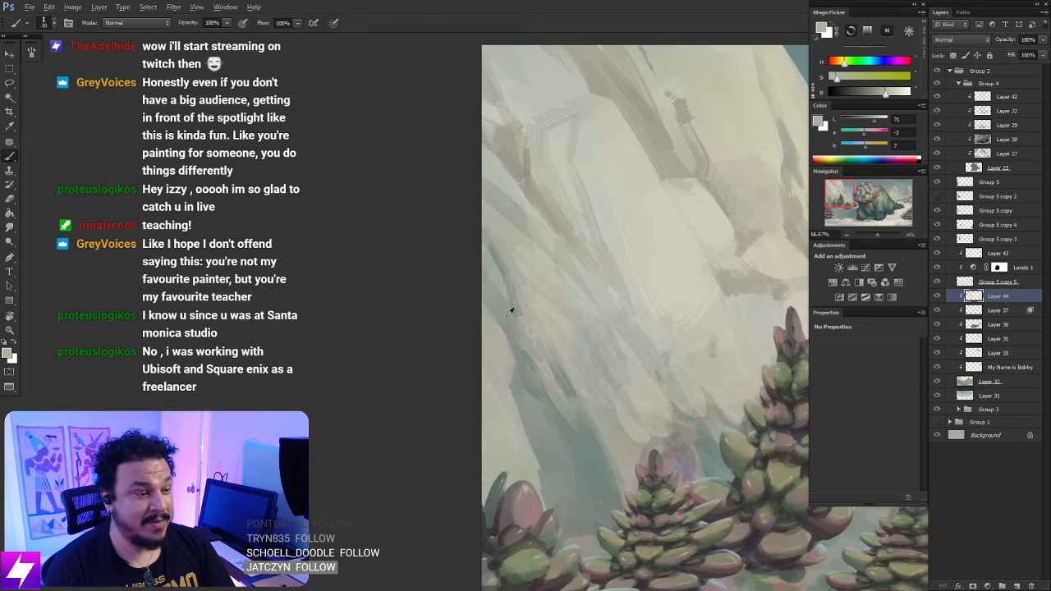
Sample alternating light and dark greys around the crack and refine the rock edges beside it with small brush strokes
left_click(535, 286, "alt")
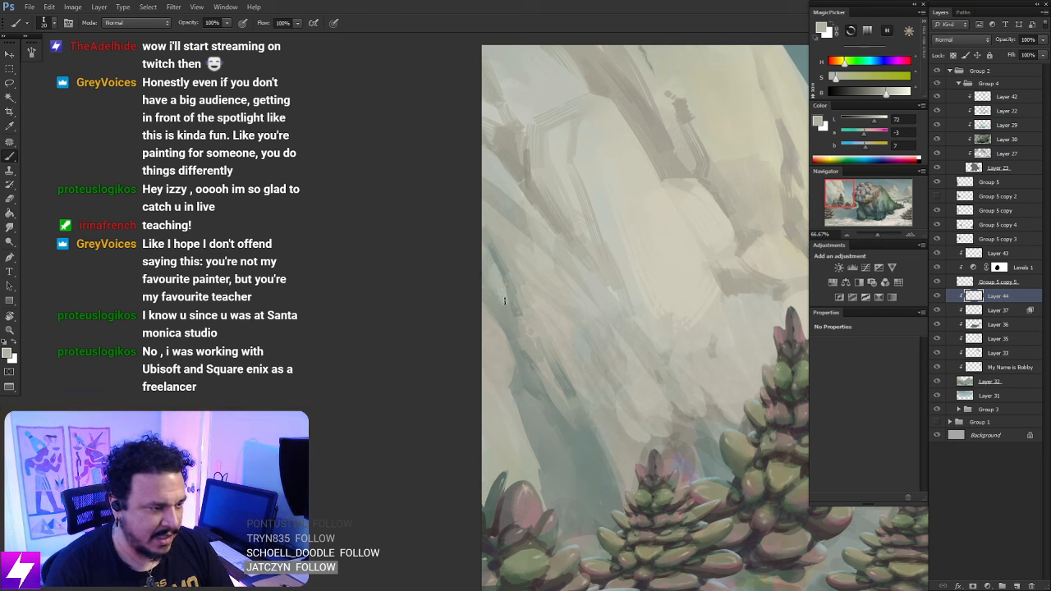
left_click(502, 309, "alt")
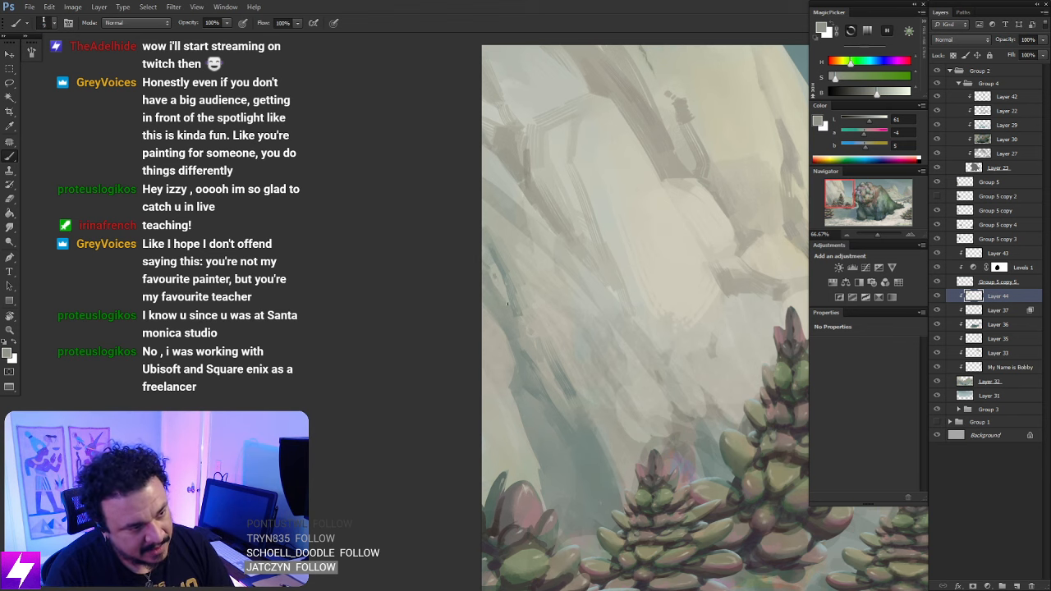
mouse_move(524, 389)
left_mouse_down()
mouse_move(518, 375)
mouse_move(536, 350)
left_mouse_up()
left_click(555, 333, "alt")
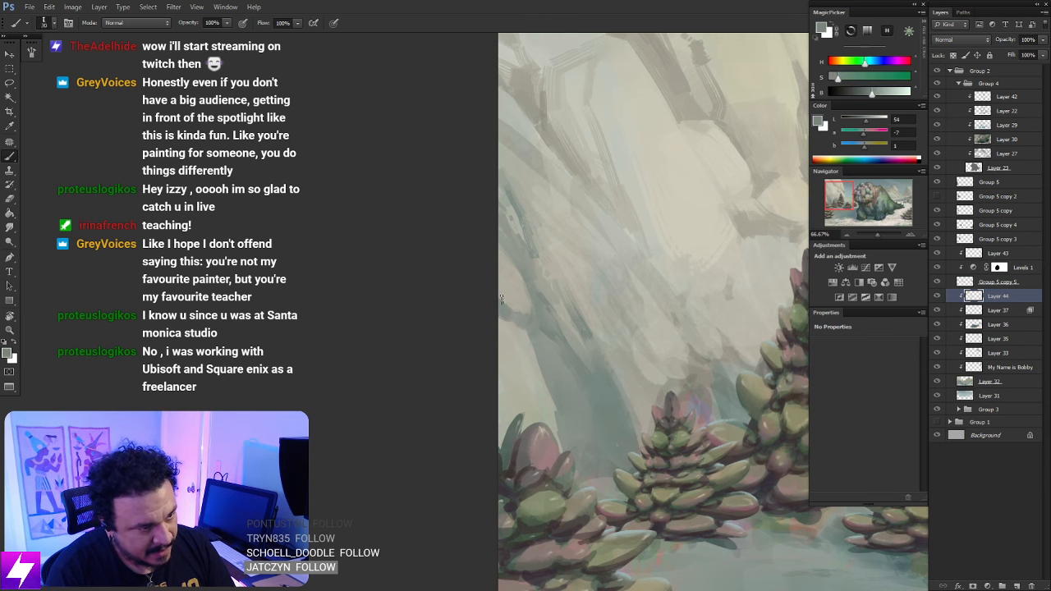
left_click_drag(517, 306, 514, 304)
key("ctrl+minus")
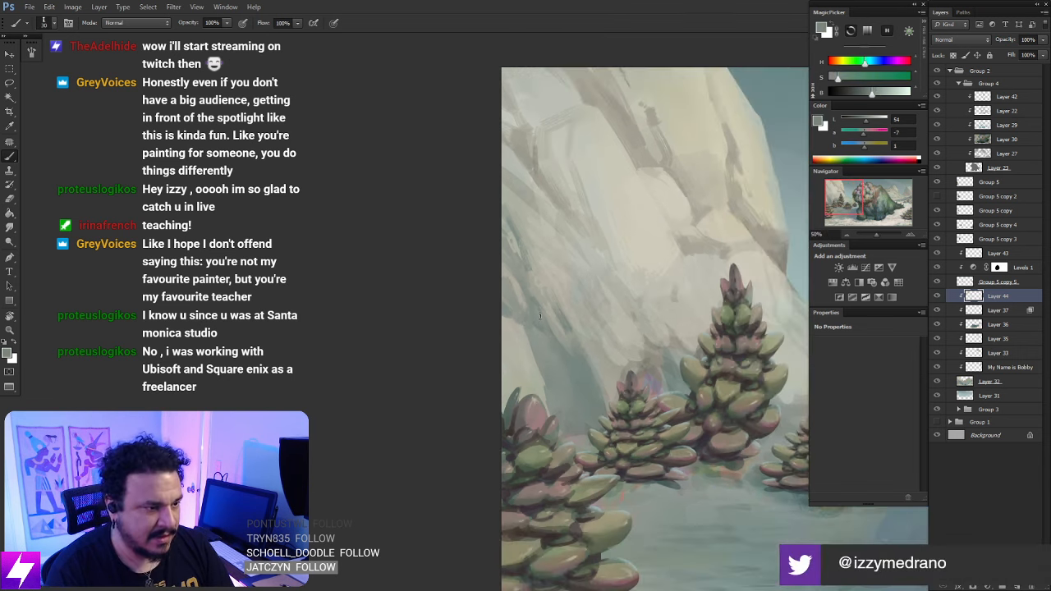
key("ctrl+plus")
left_click(494, 262, "alt")
left_click_drag(496, 262, 495, 270)
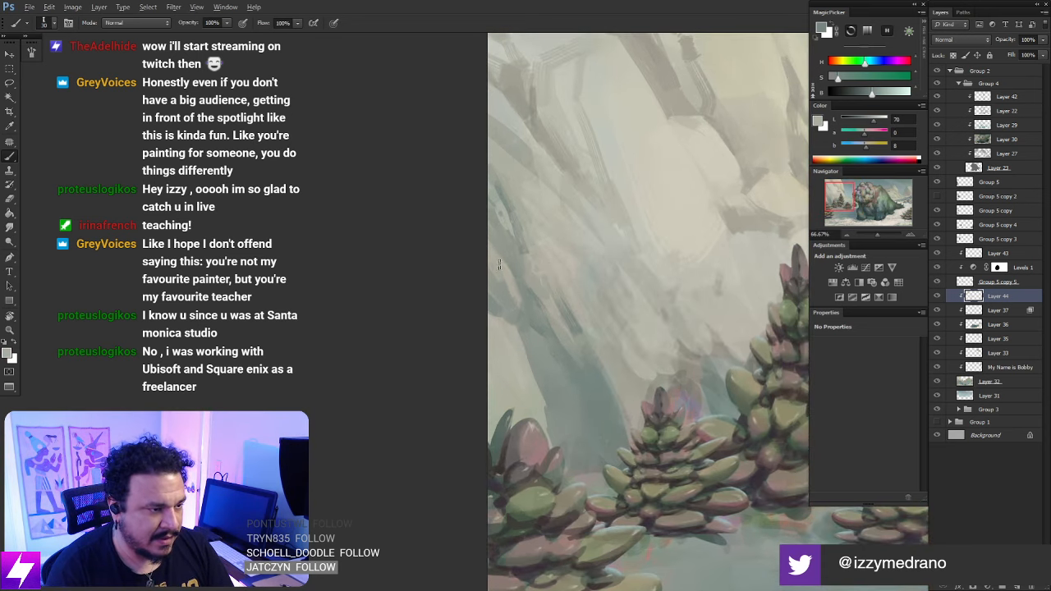
Sample mid and dark greys from the lower cliff and paint shaded planes above the pinecone trees with an enlarged brush
key("ctrl+minus")
key("ctrl+minus")
mouse_move(561, 332)
left_mouse_down()
mouse_move(610, 324)
mouse_move(844, 343)
left_mouse_up()
left_click_drag(475, 307, 576, 361)
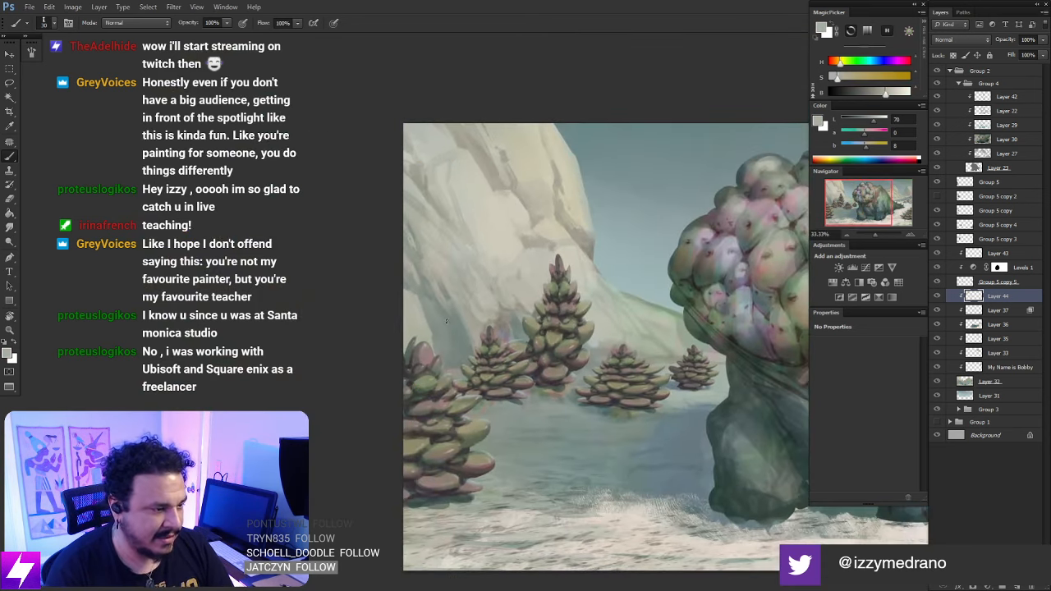
left_click(448, 344, "alt")
key("bracketright")
key("bracketright")
key("bracketright")
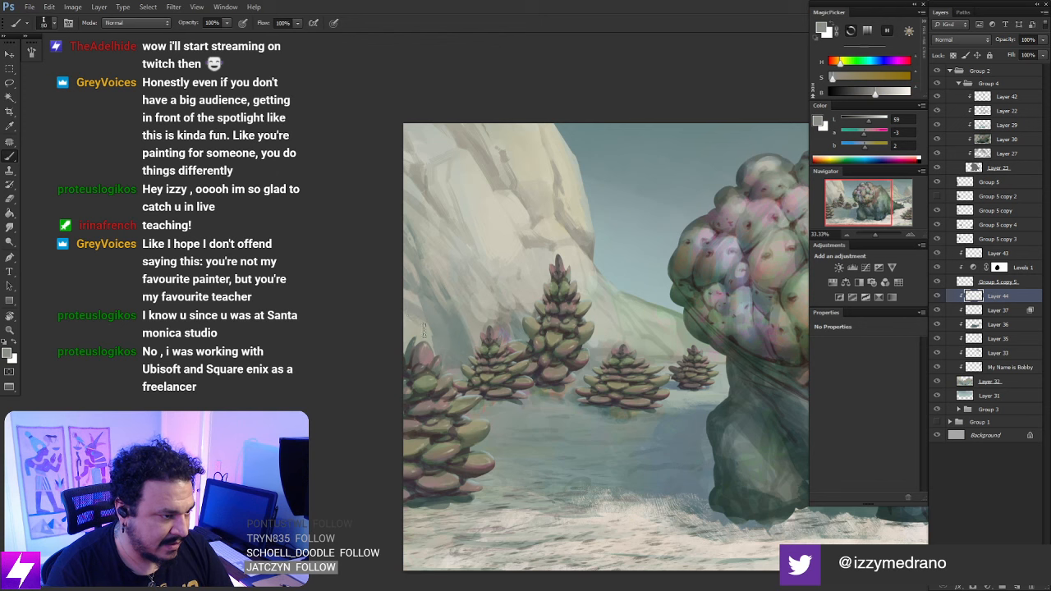
left_click(504, 317, "alt")
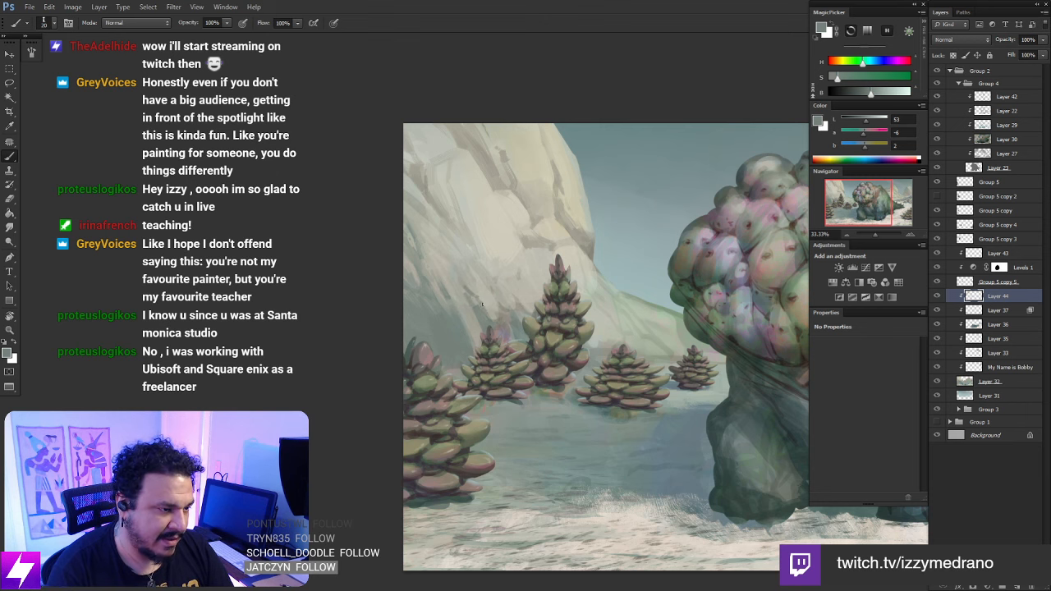
Fit the whole painting in view and mirror the canvas horizontally to check the composition
key("ctrl+minus")
key("ctrl+minus")
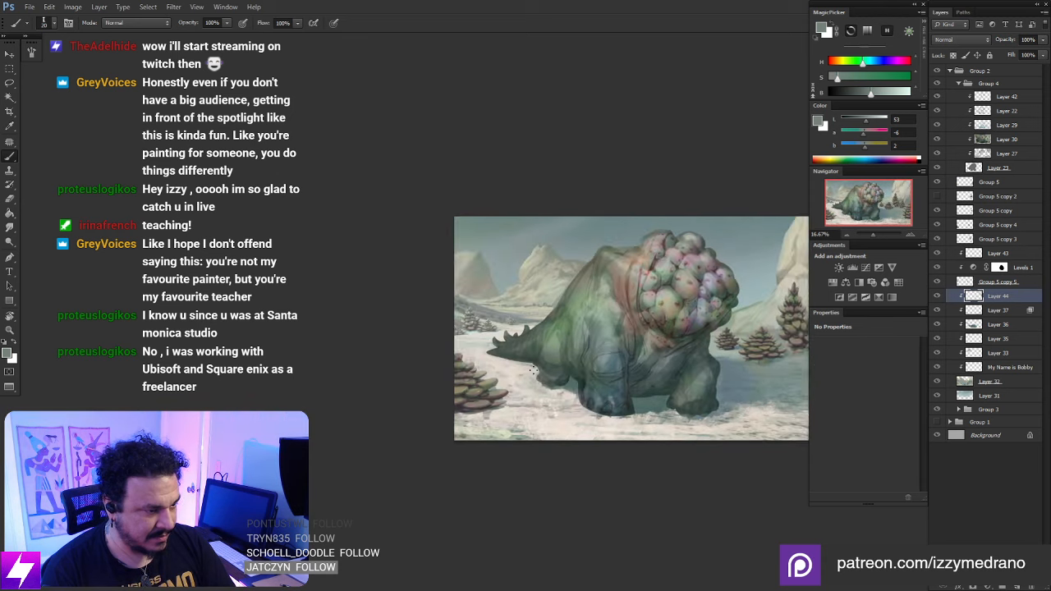
left_click_drag(690, 379, 473, 357)
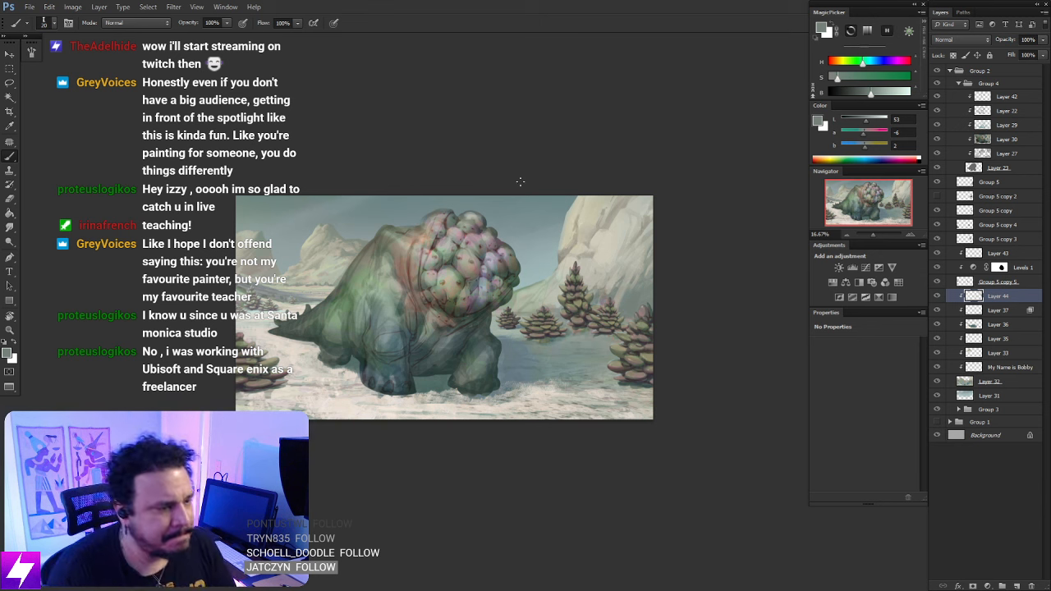
left_click_drag(529, 383, 535, 384)
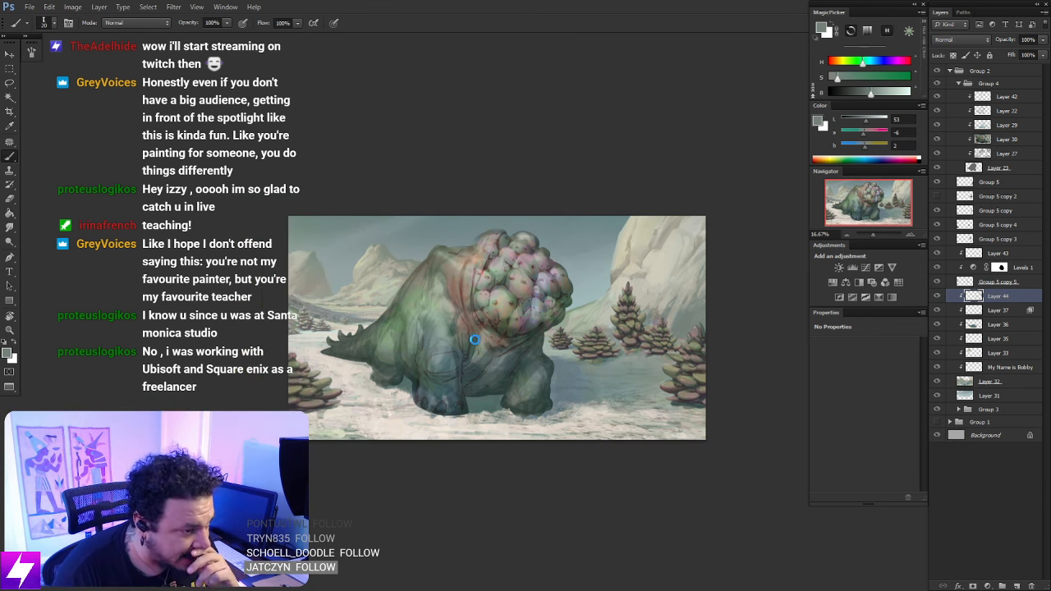
key("ctrl+shift+h")
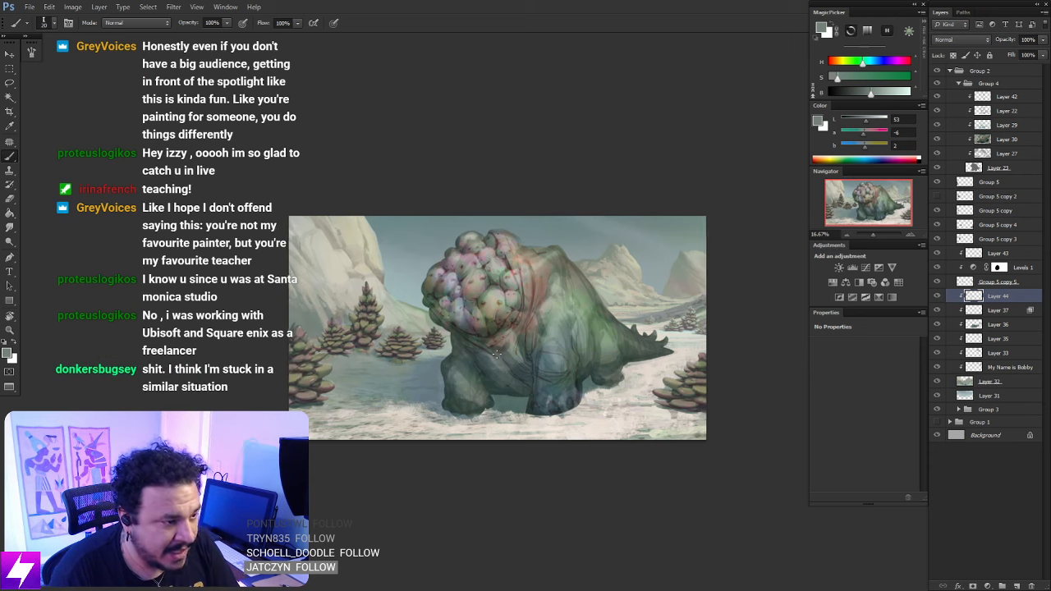
Sample a pale yellow from the sunlit face of the distant mountain behind the creature
key("ctrl+plus")
key("ctrl+plus")
mouse_move(470, 338)
left_mouse_down()
mouse_move(511, 353)
mouse_move(334, 415)
mouse_move(455, 380)
mouse_move(489, 400)
left_mouse_up()
left_click(347, 221, "alt")
key("ctrl+shift+h")
left_click(665, 234, "alt")
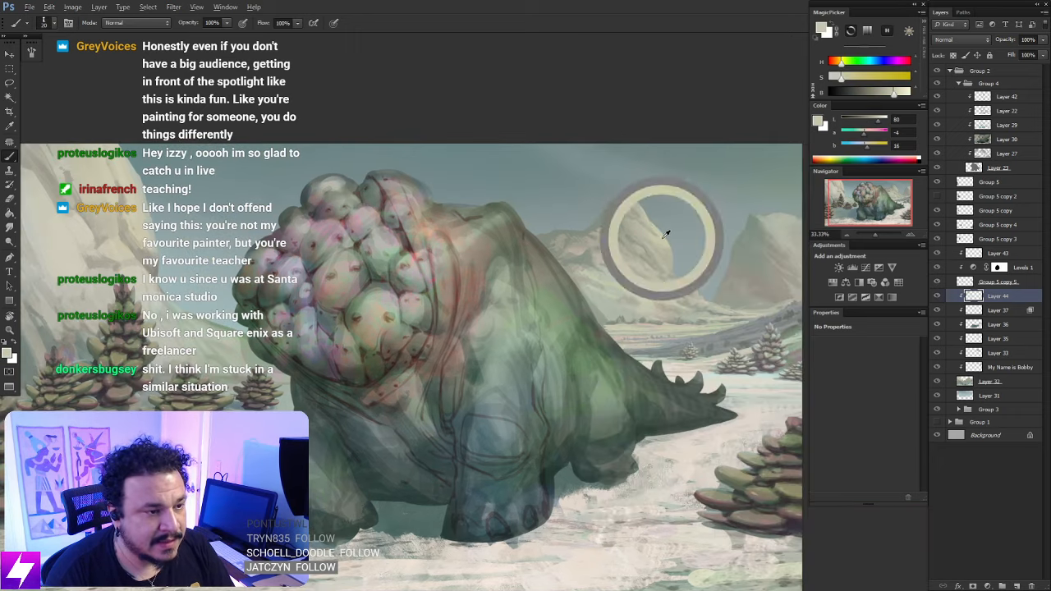
Enlarge the brush, sample pale snow greys and paint light strokes on the slope between the cliff and the creature
left_click_drag(527, 323, 587, 310)
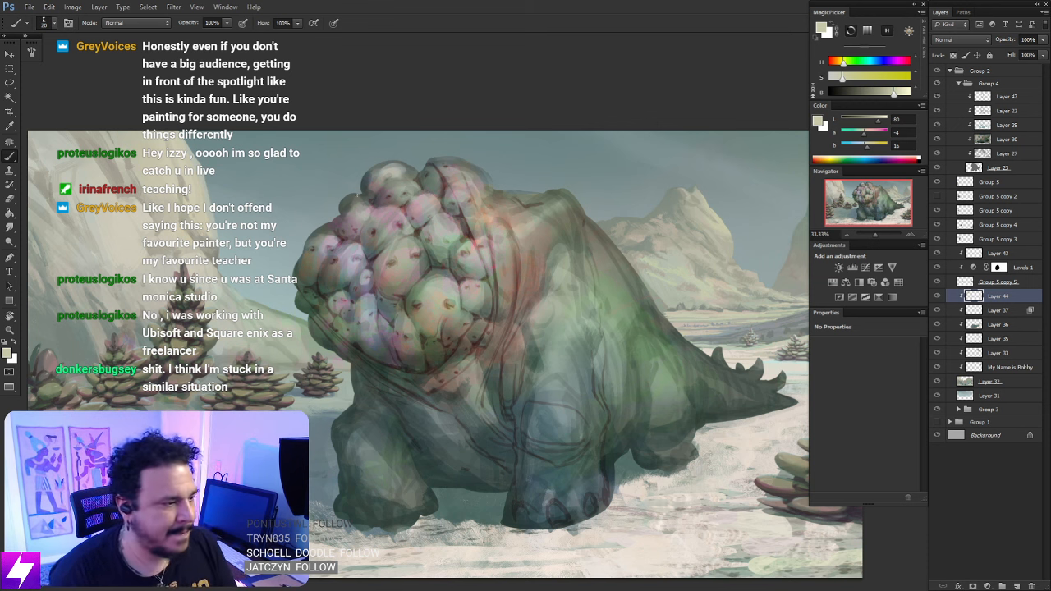
key("bracketright")
key("bracketright")
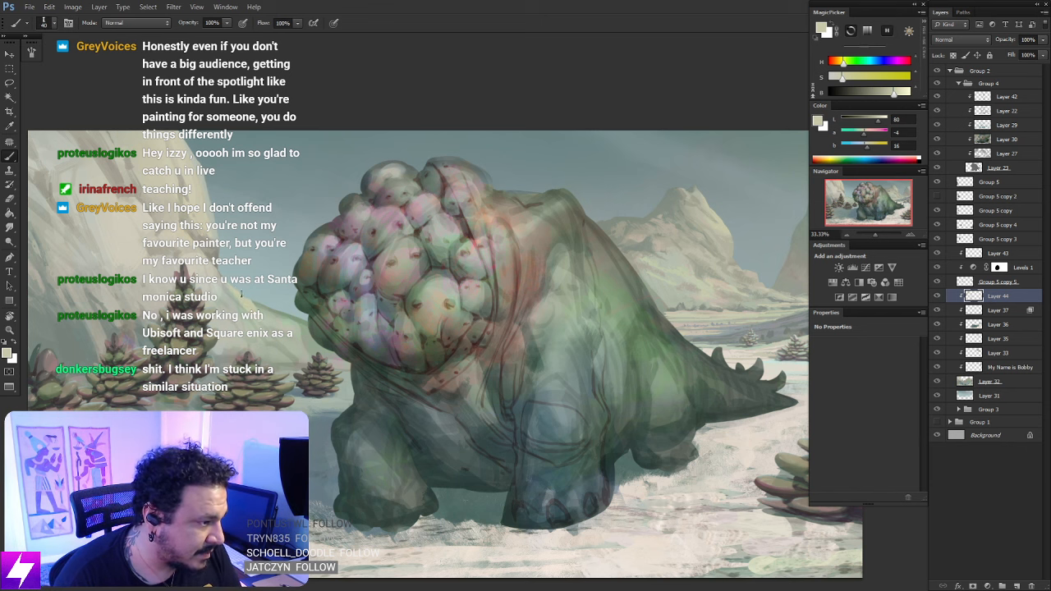
left_click(281, 316, "alt")
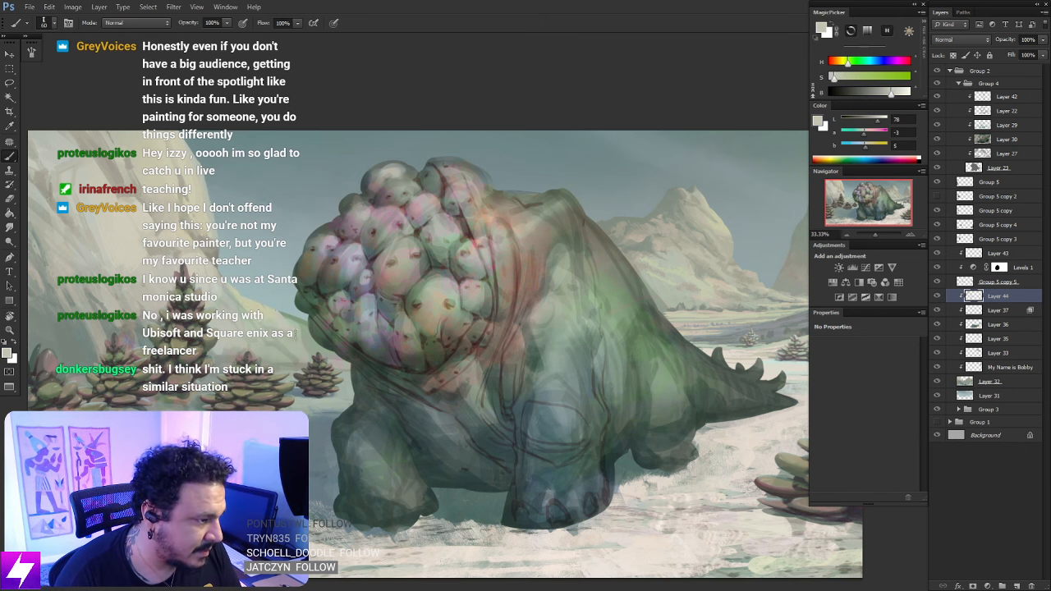
left_click_drag(501, 284, 445, 269)
left_click(739, 353, "alt")
left_click_drag(345, 316, 443, 325)
mouse_move(290, 305)
left_mouse_down()
mouse_move(320, 331)
mouse_move(304, 330)
left_mouse_up()
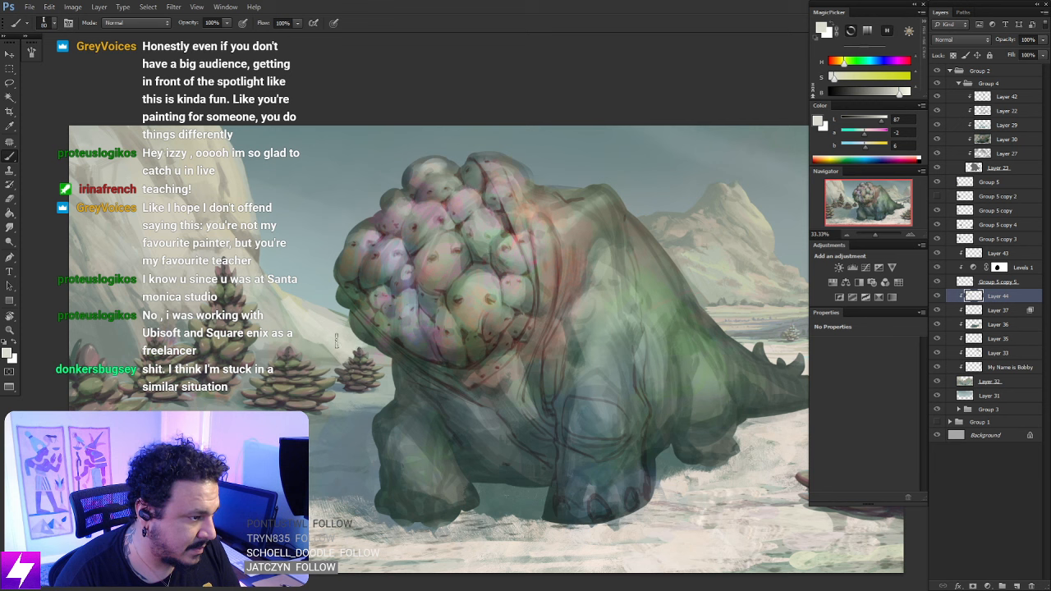
Sample pale and mid greys around the slope between the cliff and the creature, reduce the brush and paint finer strokes there
left_click(318, 314, "alt")
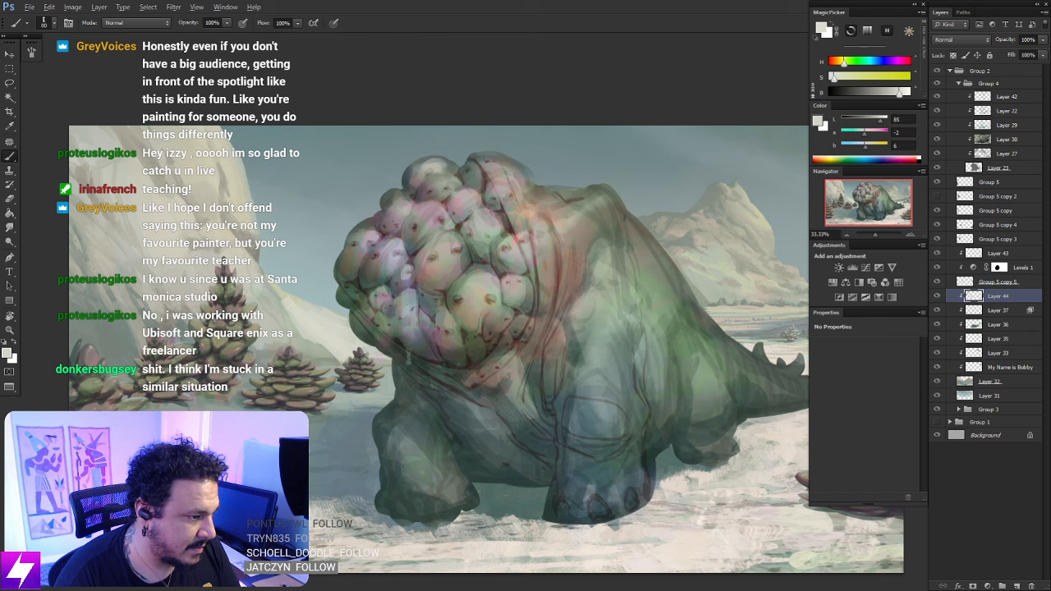
left_click(331, 353, "alt")
key("bracketleft")
key("bracketleft")
key("bracketleft")
key("bracketleft")
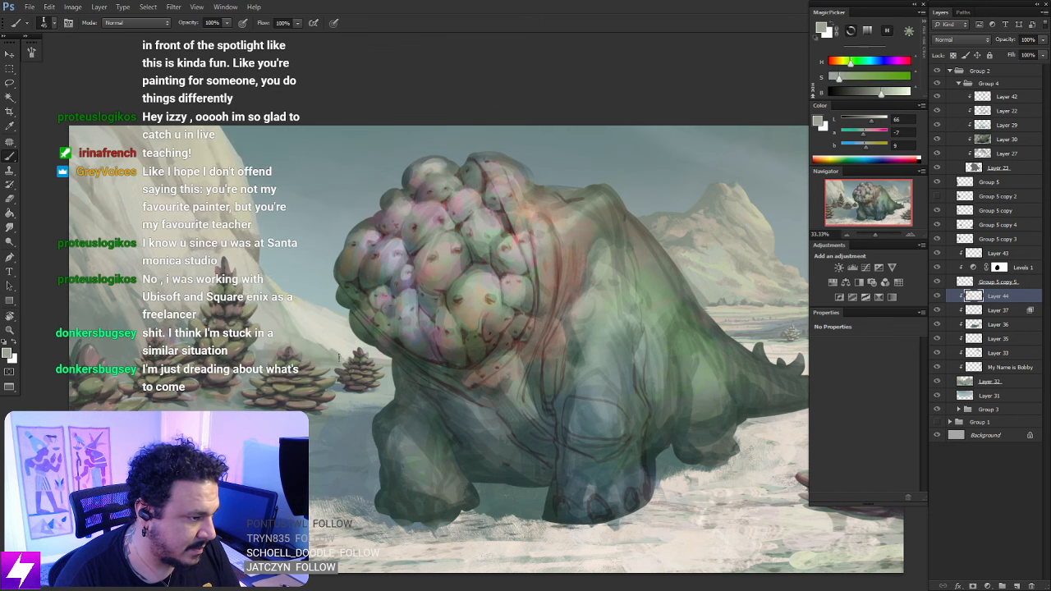
left_click(373, 349, "alt")
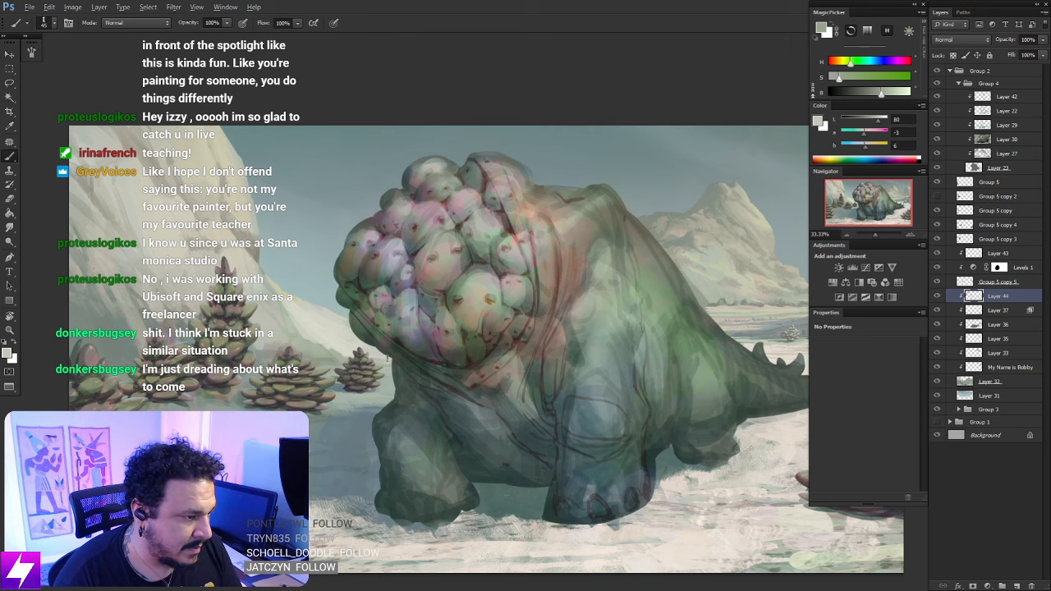
key("ctrl+minus")
key("ctrl+plus")
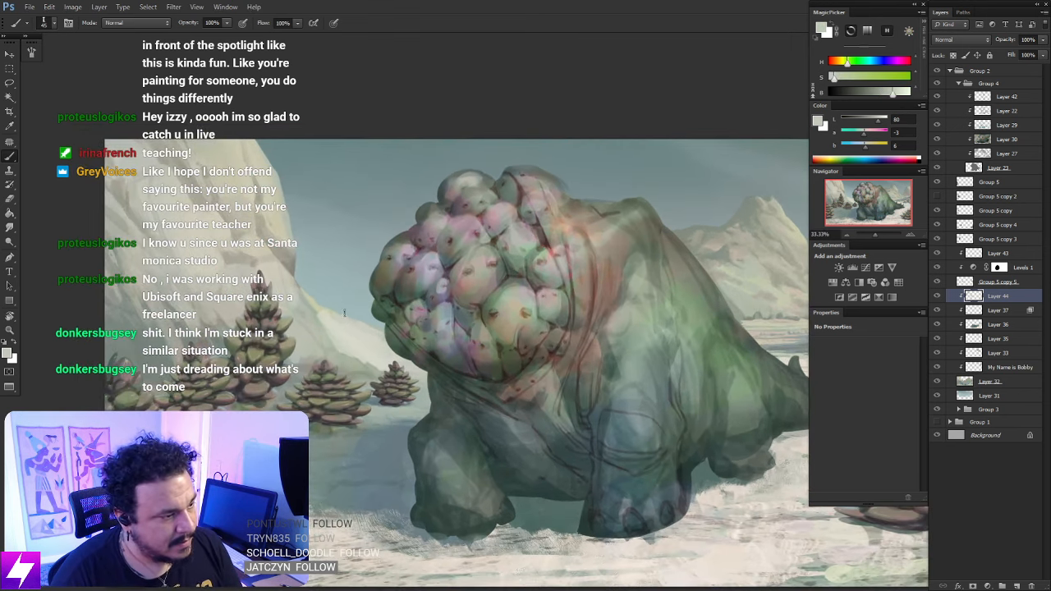
Sample pale yellow and snow-grey tones near the cliff's foot and refine the slope down to the smallest pinecone tree
left_click(319, 309, "alt")
left_click_drag(326, 370, 336, 309)
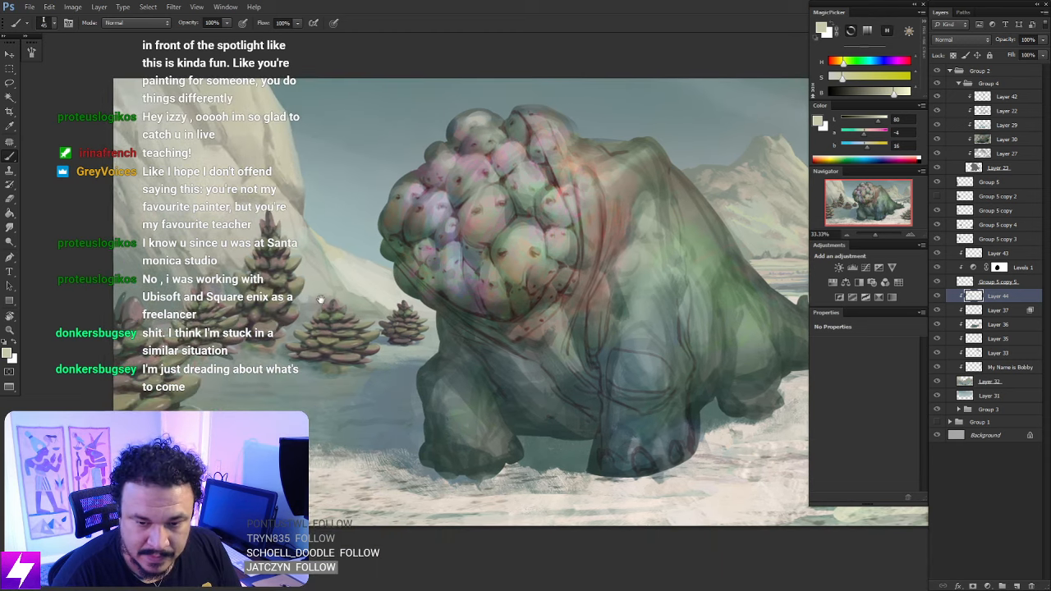
left_click_drag(309, 259, 355, 276)
scroll(356, 277, "right", 1)
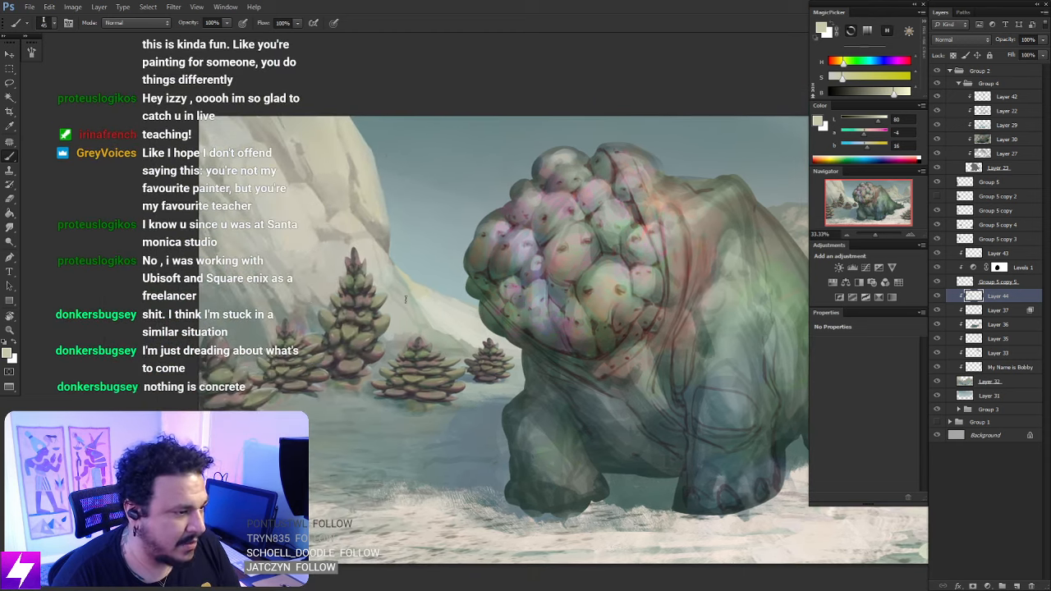
left_click(419, 302, "alt")
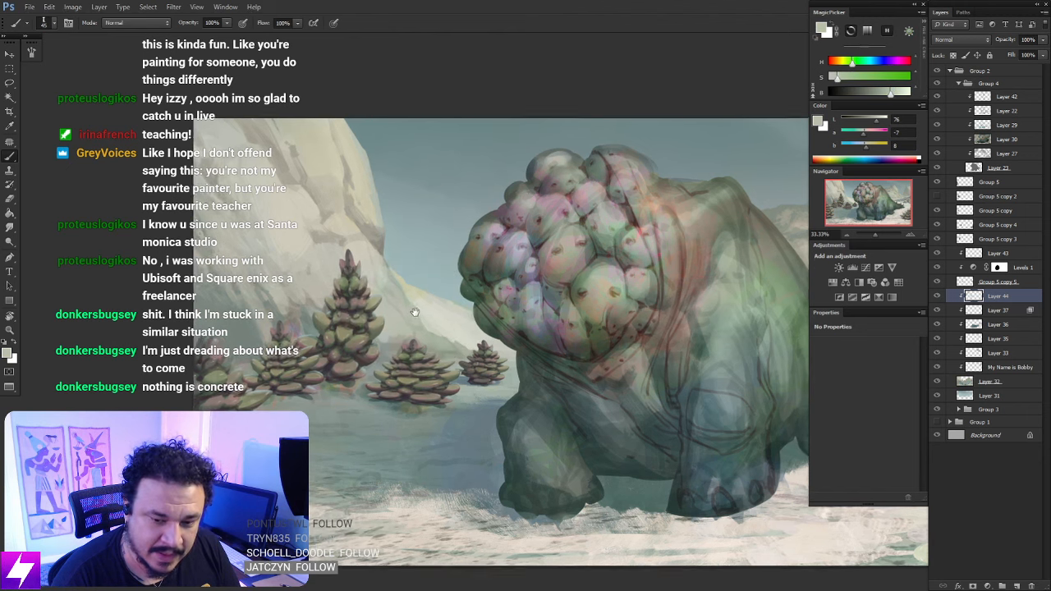
scroll(413, 305, "right", 1)
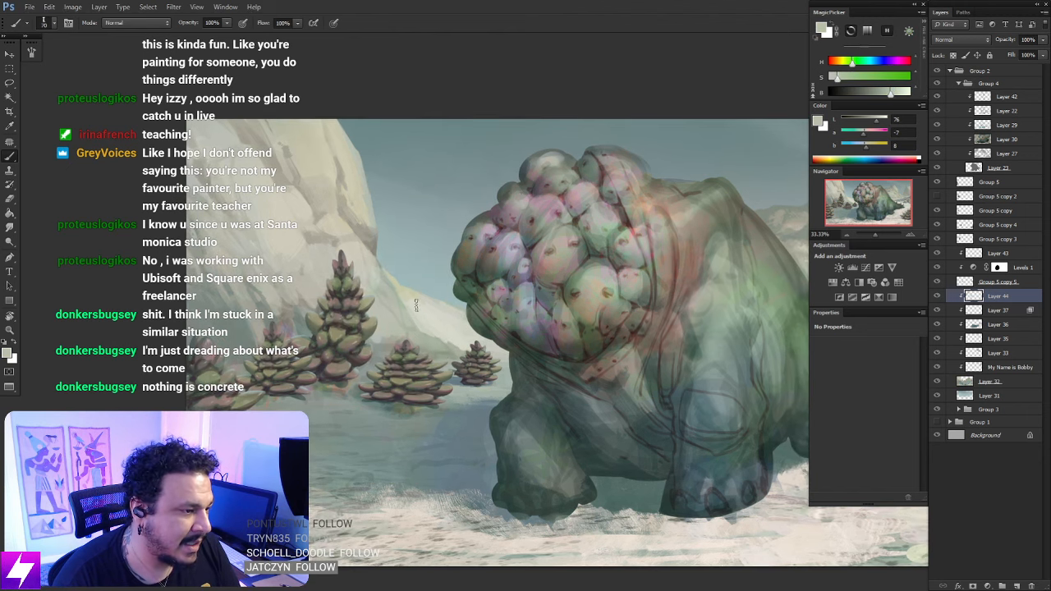
left_click(451, 334, "alt")
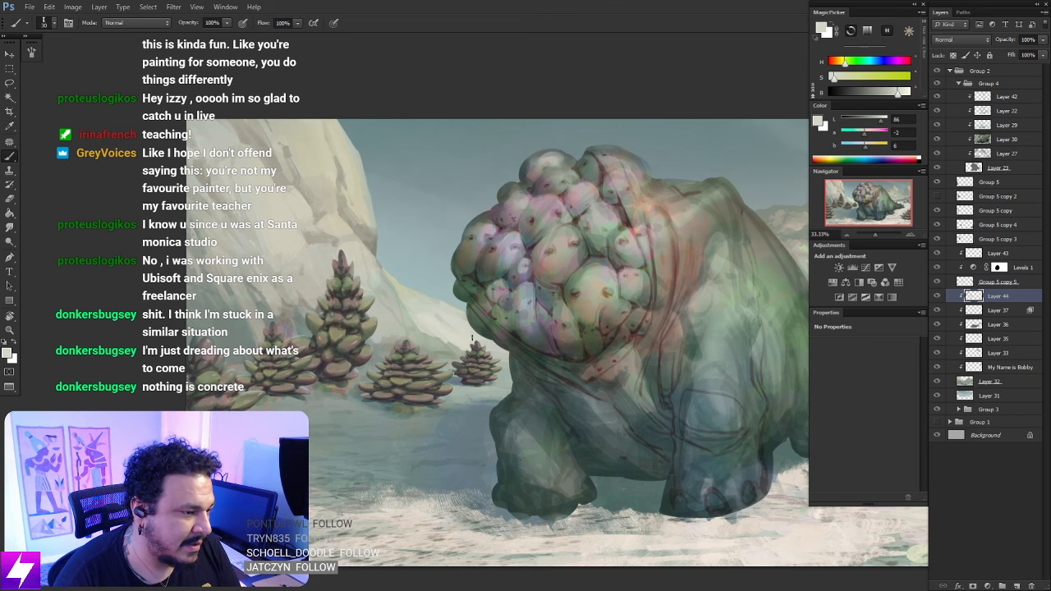
View the whole painting and mirror the canvas horizontally to check the reworked slope
key("ctrl+minus")
key("ctrl+minus")
left_click_drag(525, 320, 418, 291)
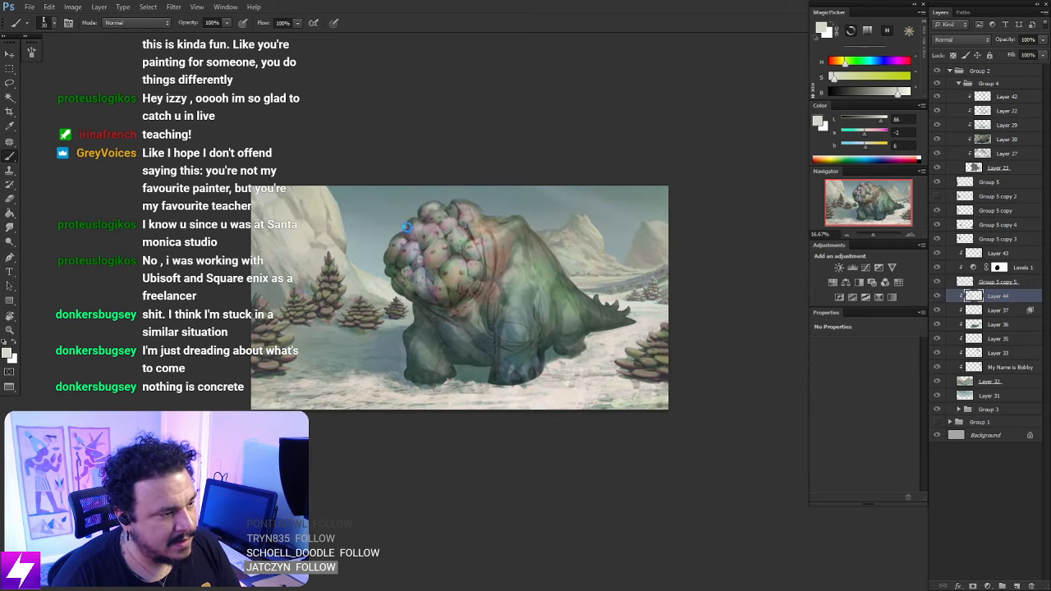
left_click_drag(461, 268, 431, 260)
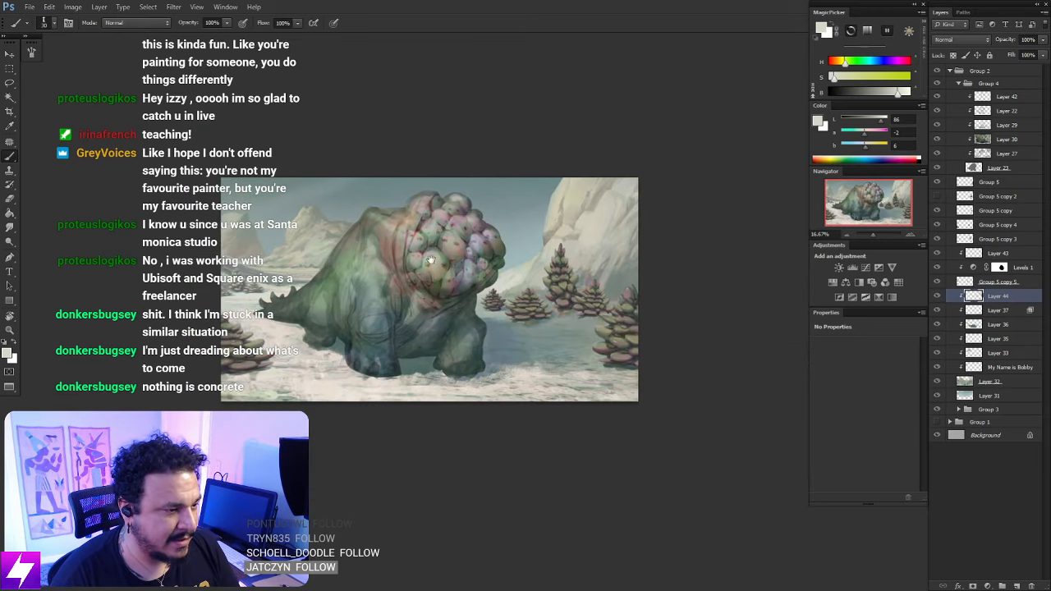
key("ctrl+plus")
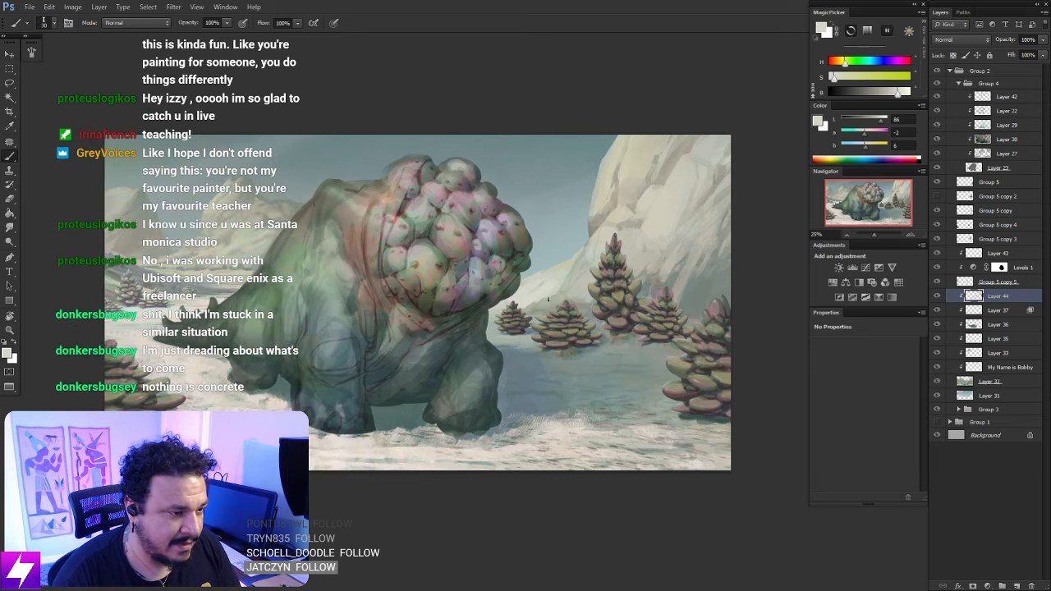
Sample a grey near the pinecone trees, warm it to Lab 64, 3, 5 and block in a distant tree silhouette behind them
key("ctrl+plus")
left_click(531, 316, "alt")
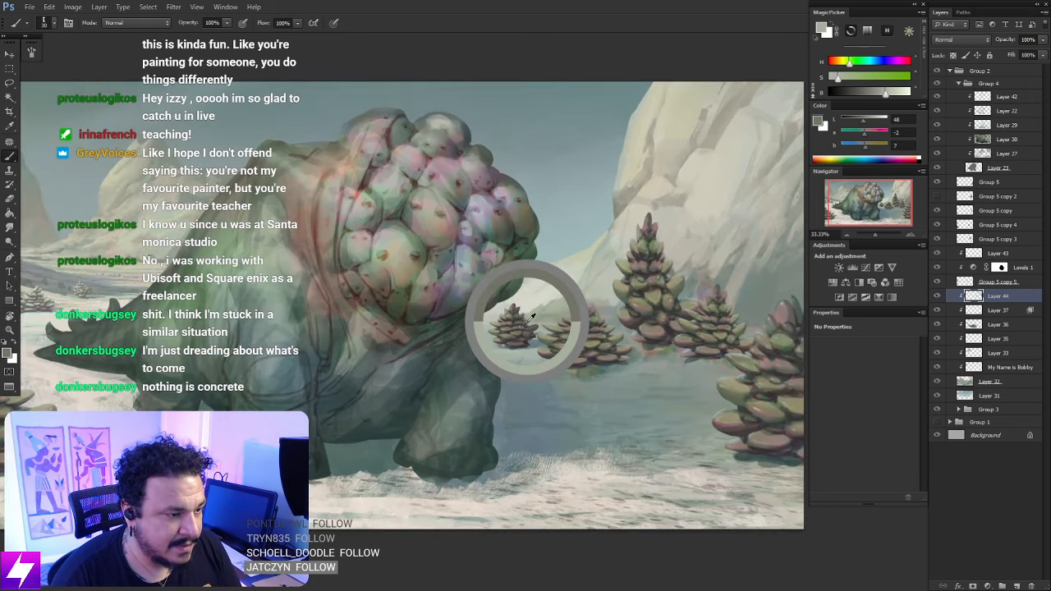
left_click(538, 299, "alt")
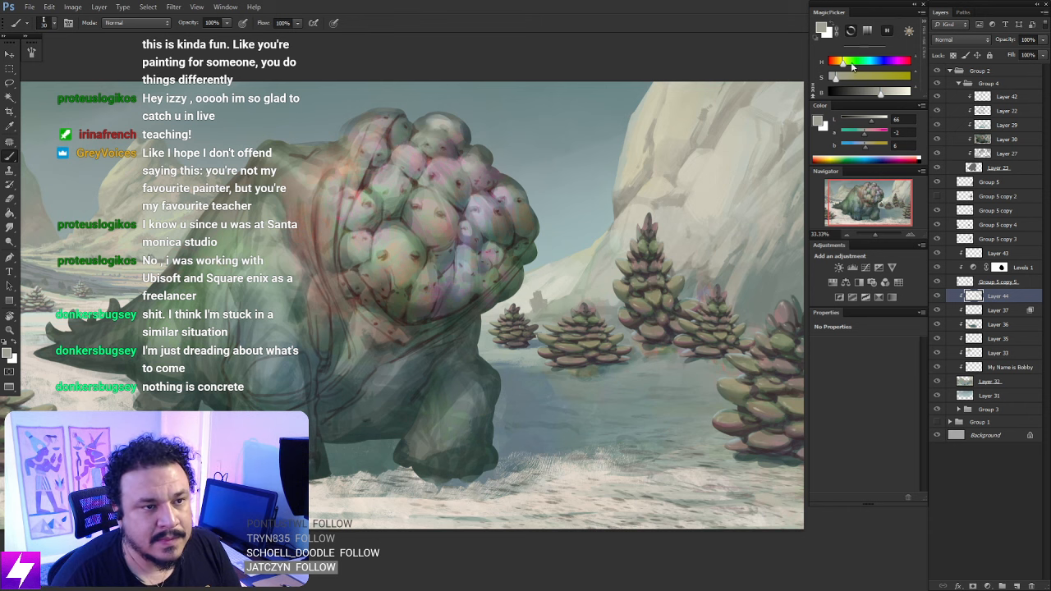
left_click_drag(841, 63, 837, 63)
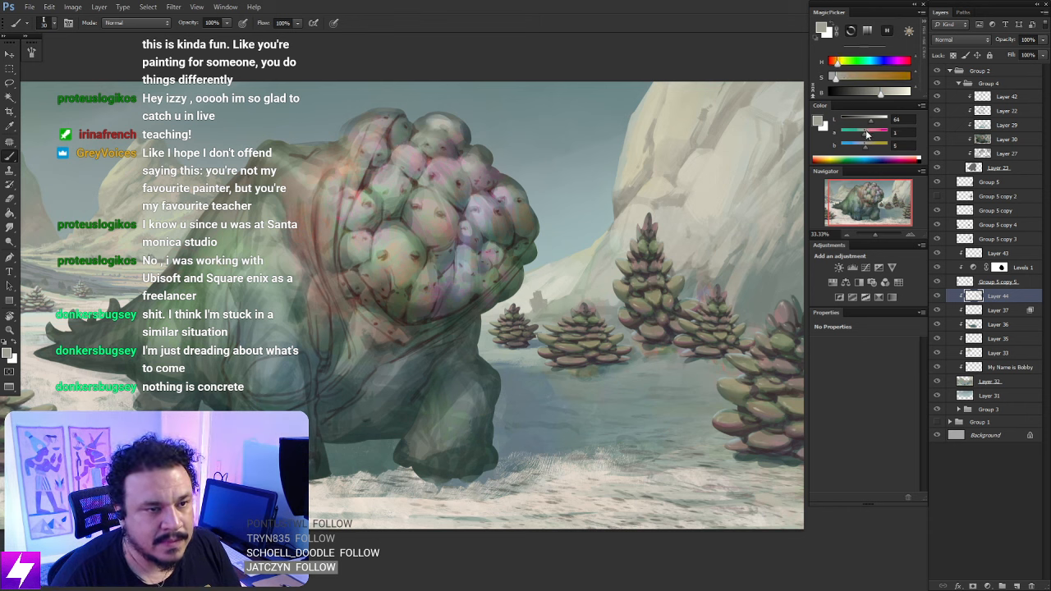
left_click_drag(867, 134, 866, 135)
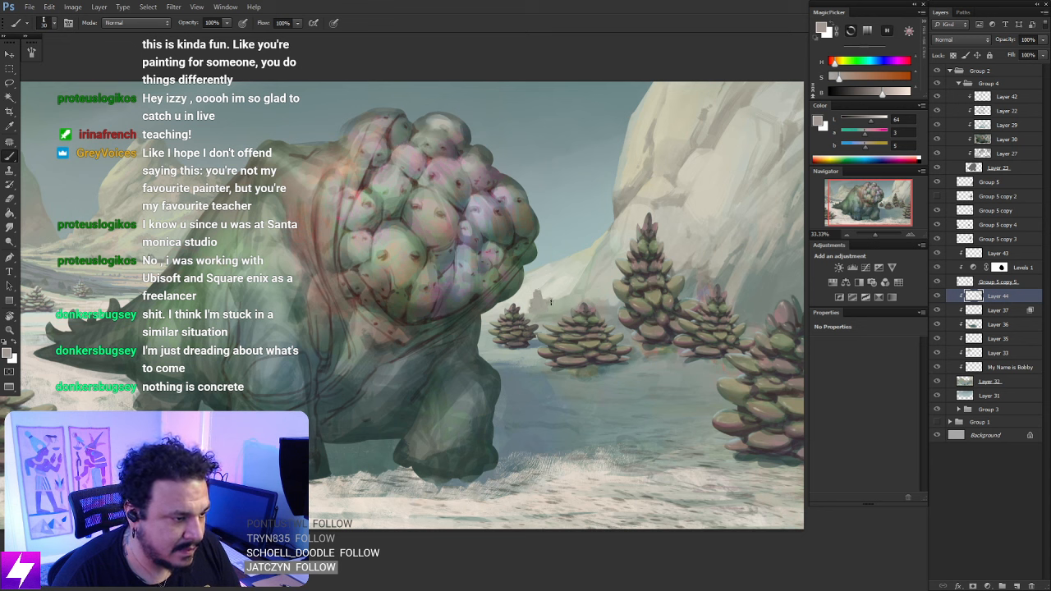
key("bracketright")
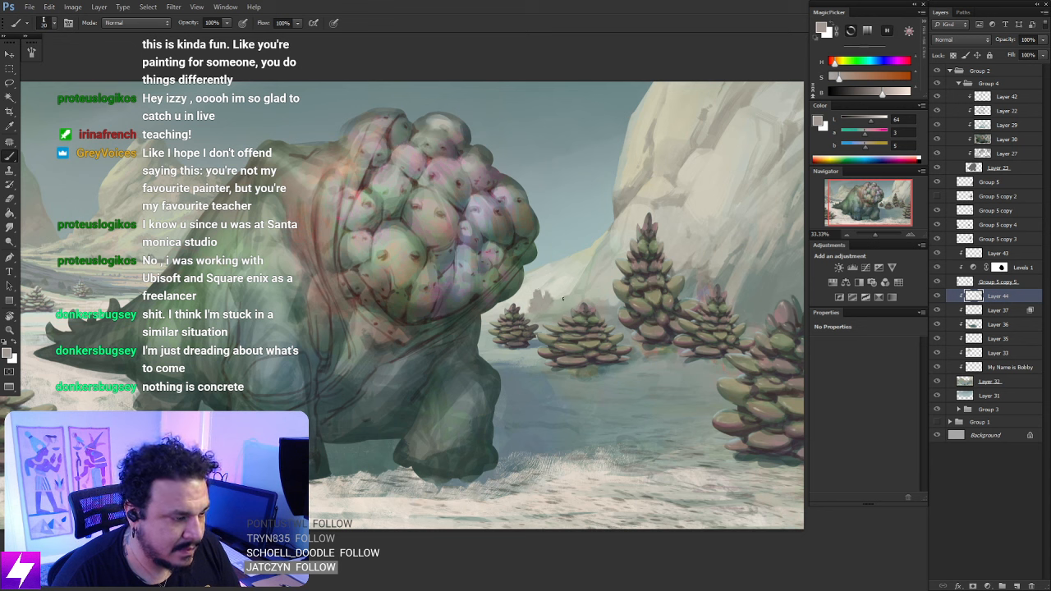
left_click_drag(546, 298, 555, 306)
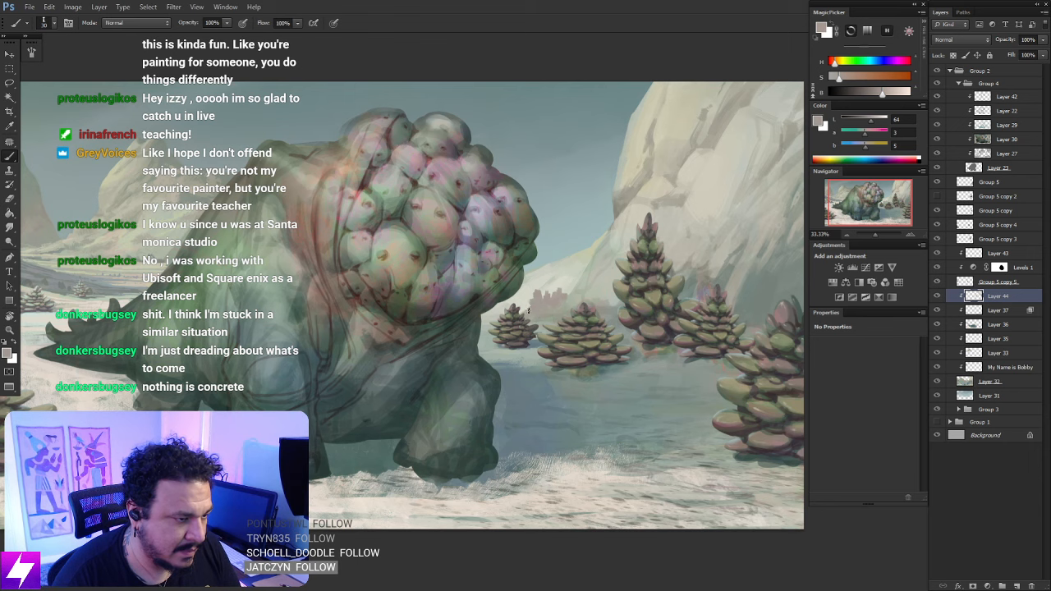
Sample a dark grey from the smallest pinecone tree, choose another brush preset, shrink it and paint fine dark marks on the distant silhouette
left_click_drag(491, 328, 408, 312)
left_click_drag(505, 297, 485, 299)
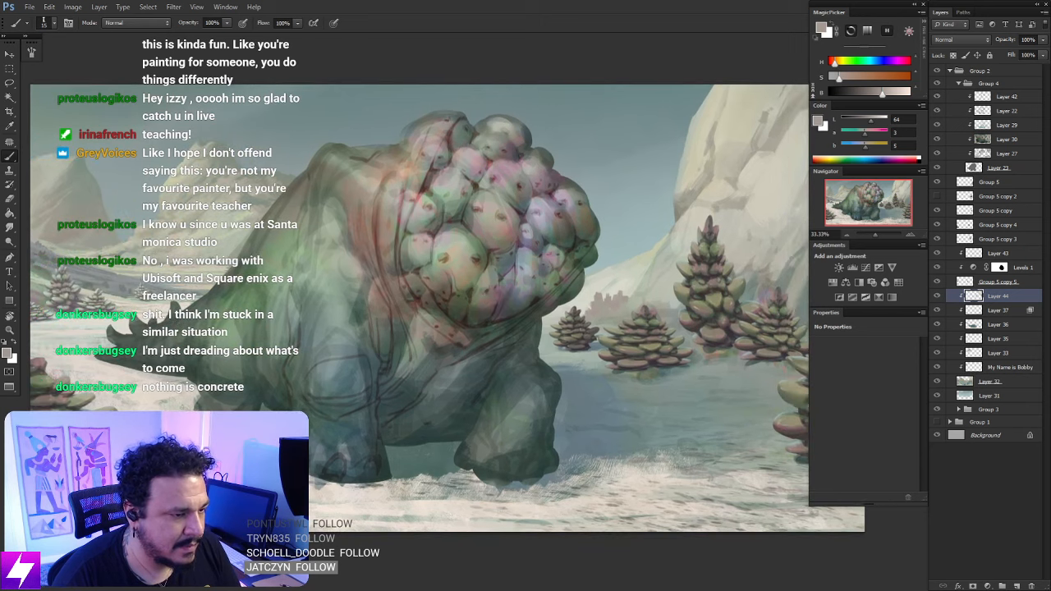
left_click(590, 332, "alt")
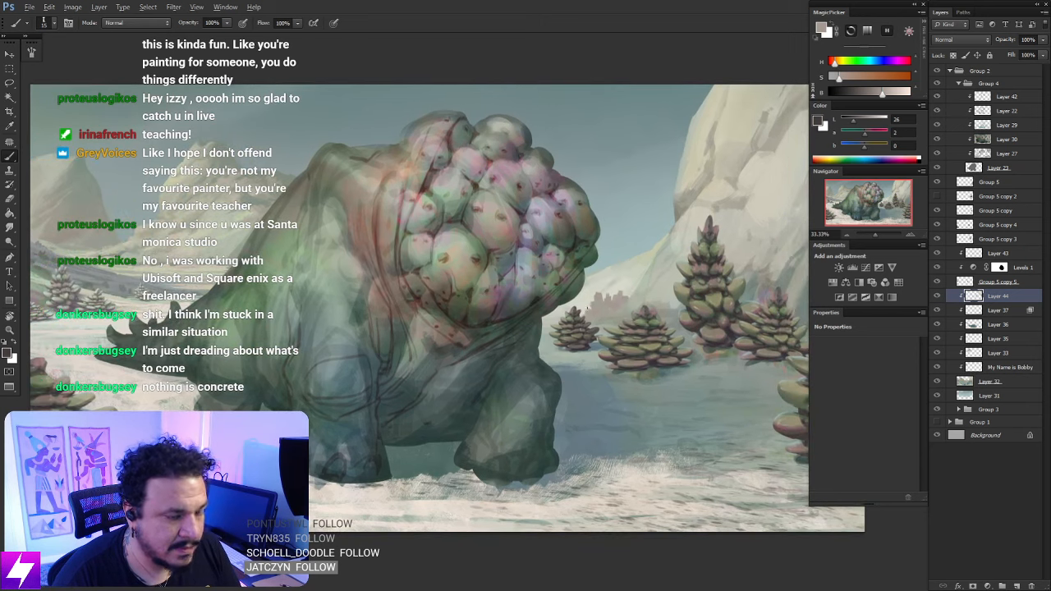
key("r")
left_click_drag(585, 317, 523, 165)
key("ctrl+plus")
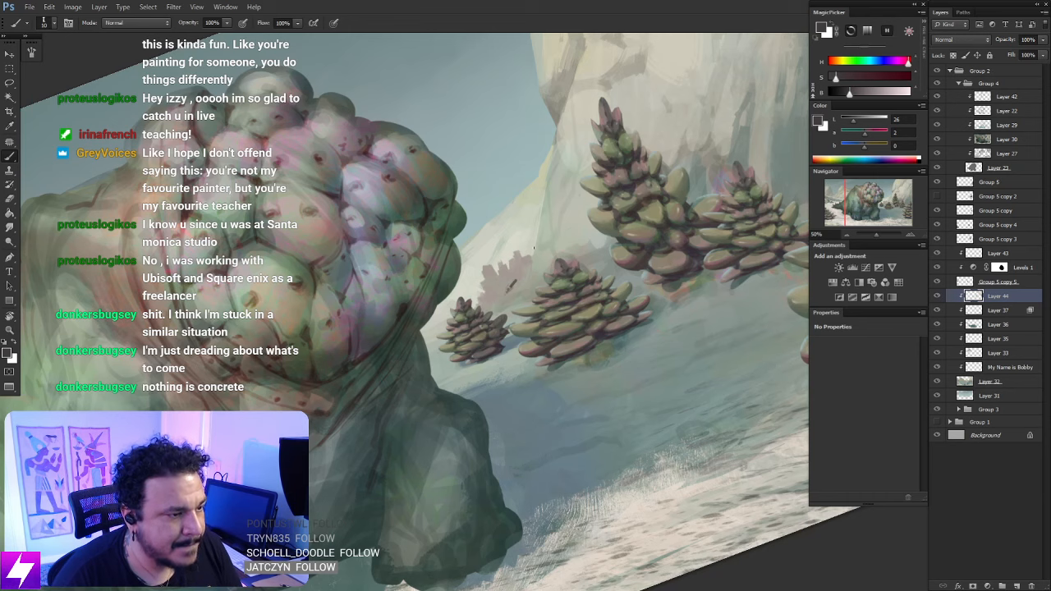
right_click(495, 259)
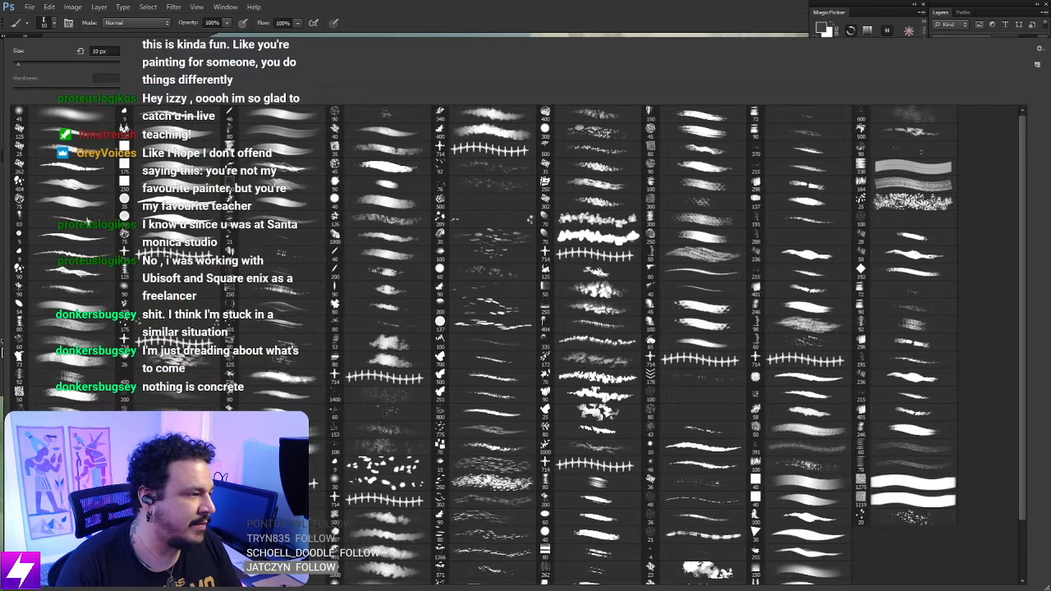
double_click(76, 204)
left_click_drag(474, 289, 456, 286)
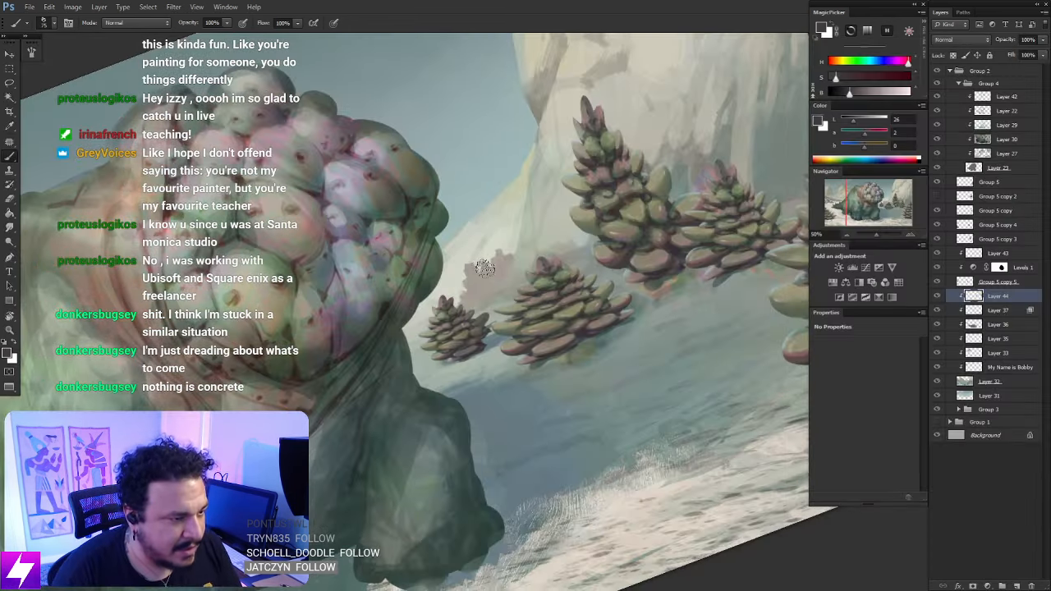
key("bracketleft")
key("bracketleft")
key("bracketleft")
key("bracketleft")
key("bracketleft")
key("bracketleft")
key("bracketleft")
key("bracketleft")
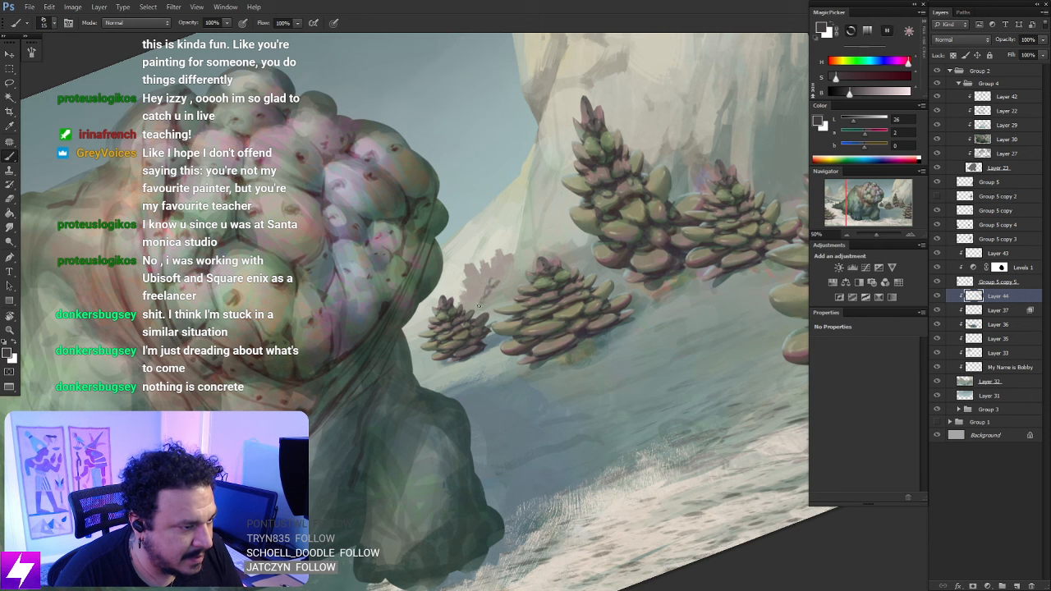
Reset the canvas rotation and mirror the canvas back to review the distant silhouette in the full painting
key("r")
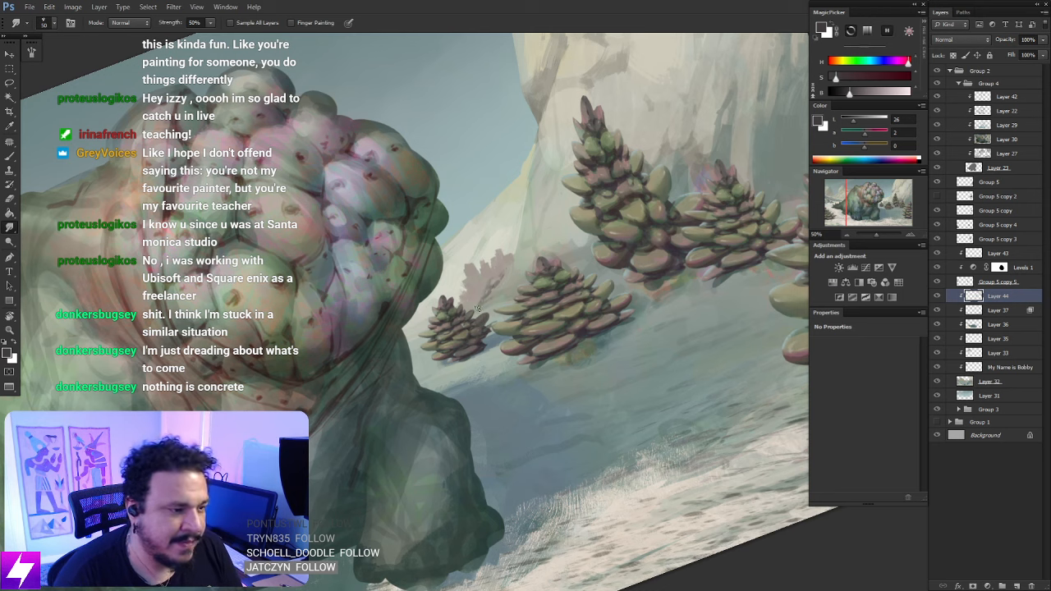
key("ctrl+minus")
key("Escape")
left_click_drag(502, 328, 446, 298)
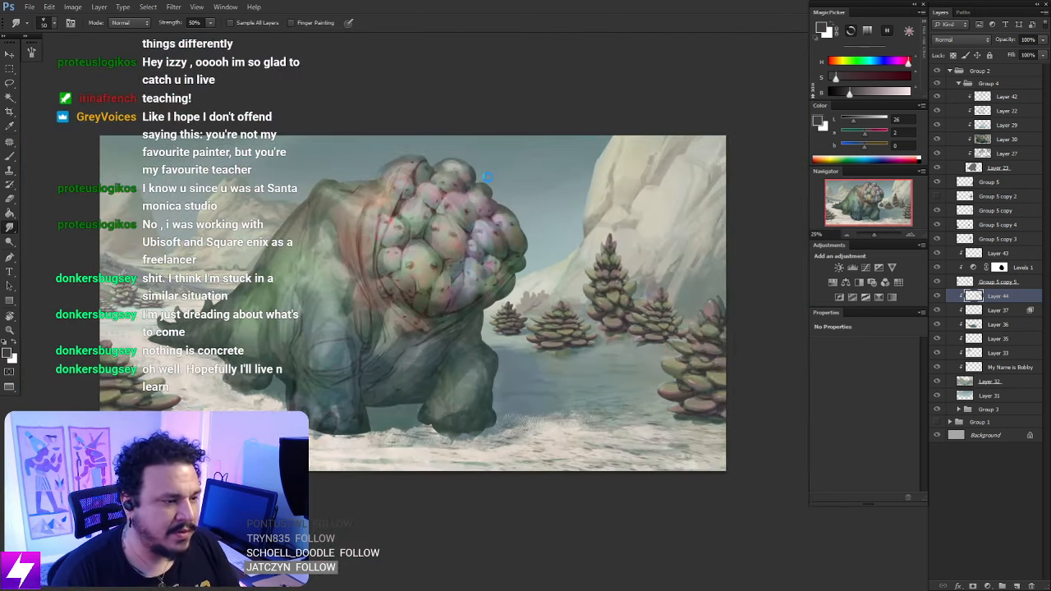
key("ctrl+shift+h")
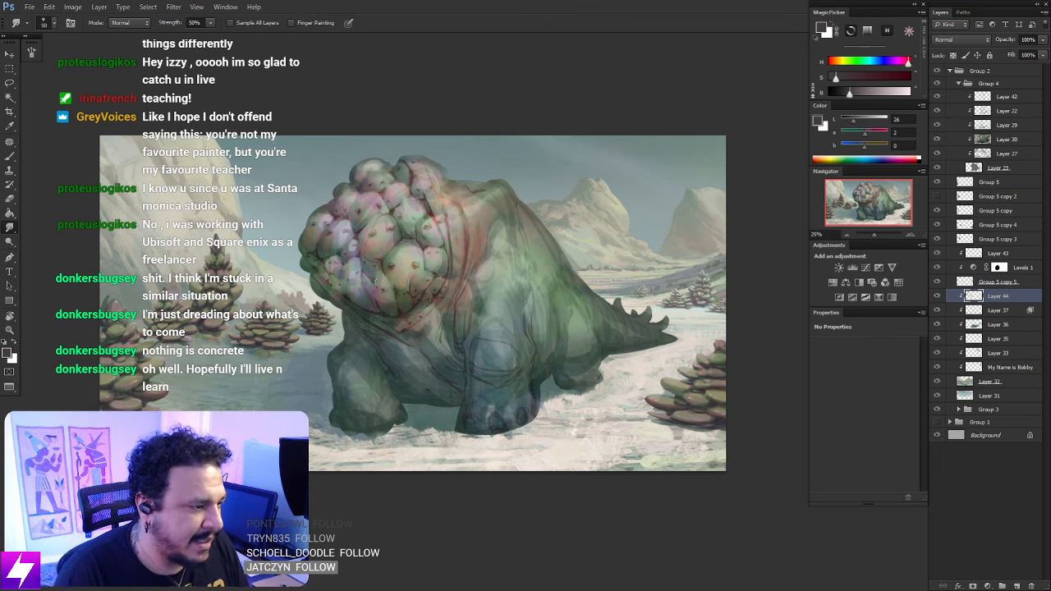
Sample warm greys from the distant silhouette with the Brush and paint it into scaled pinecone trees
scroll(526, 294, "up", 3)
mouse_move(427, 304)
left_mouse_down()
mouse_move(752, 261)
mouse_move(781, 269)
left_mouse_up()
key("b")
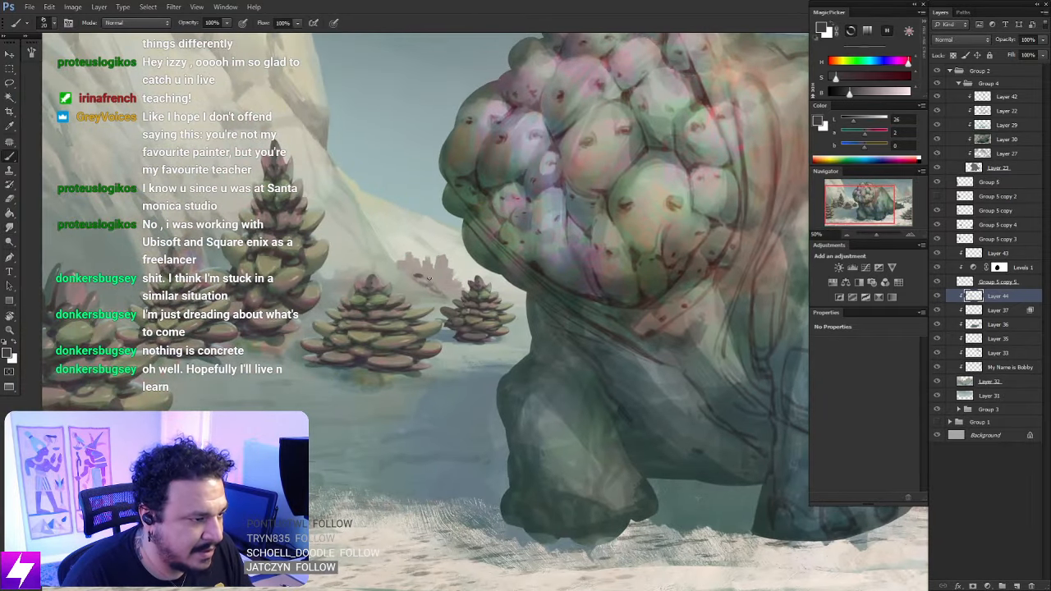
left_click(430, 282, "alt")
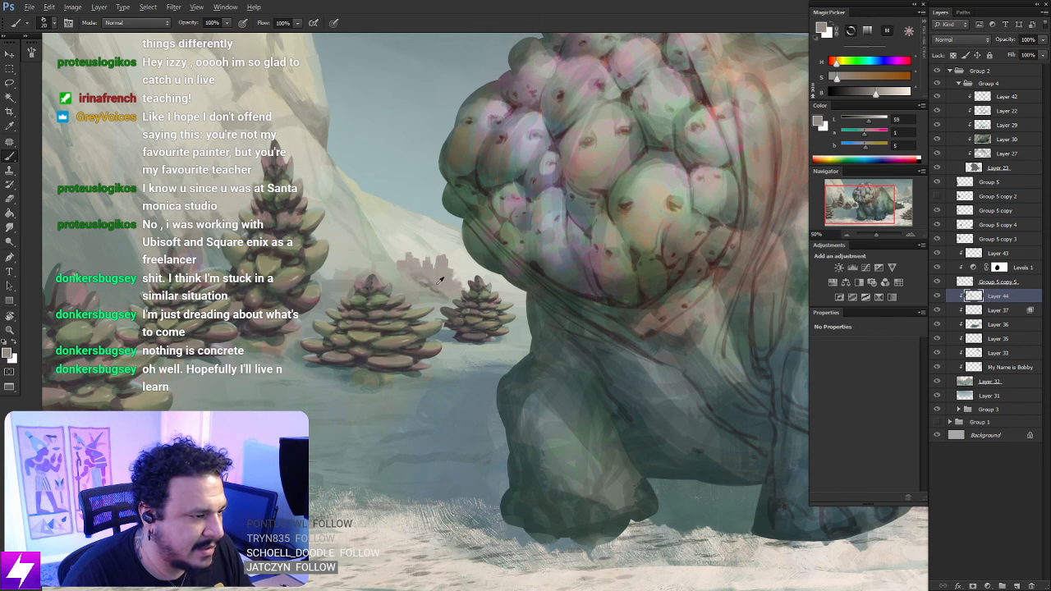
left_click(435, 282, "alt")
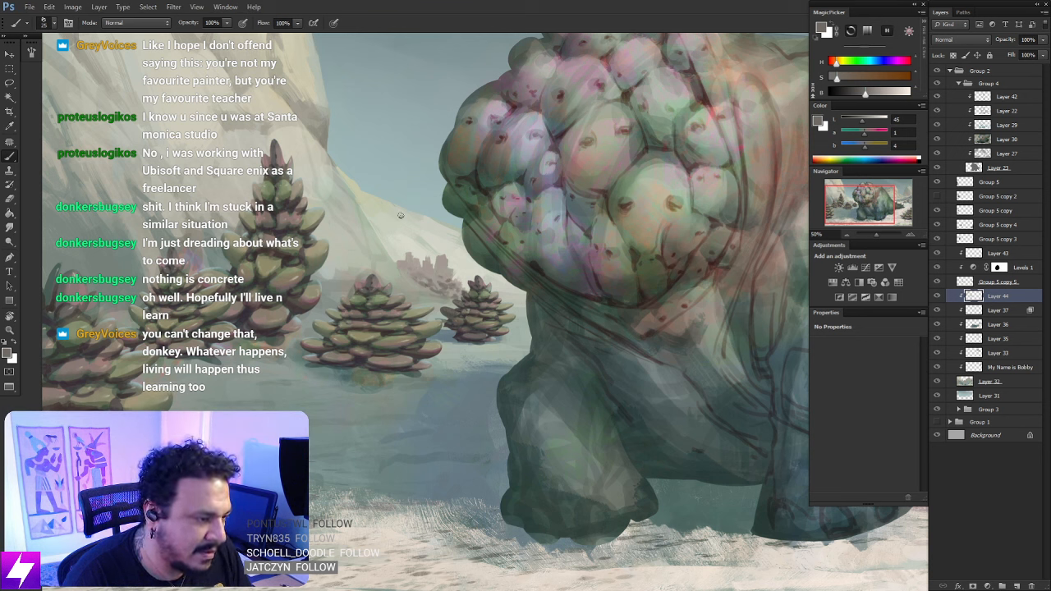
left_click_drag(429, 274, 427, 268)
key("[")
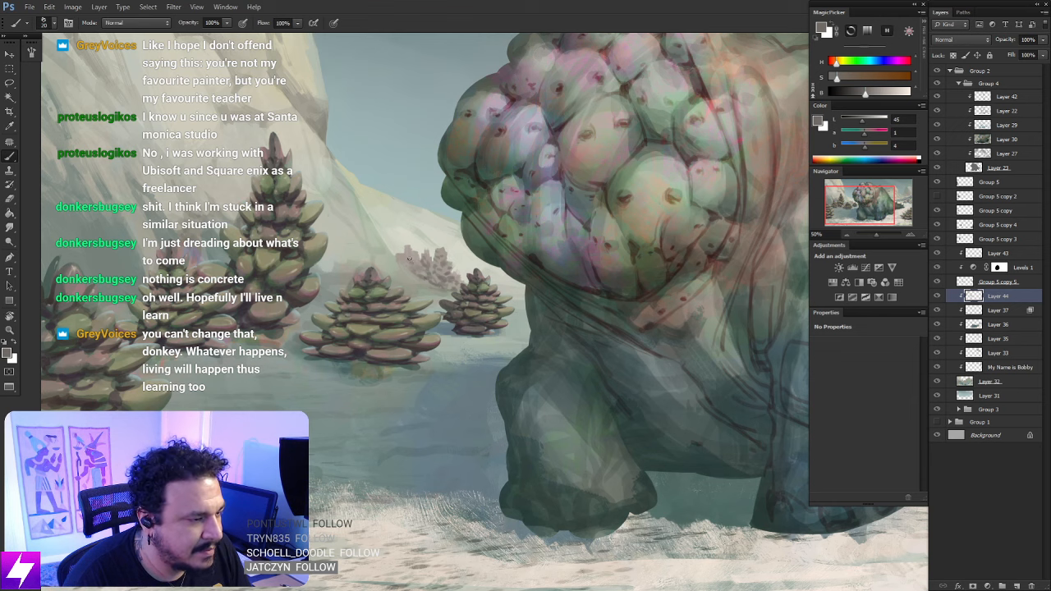
Sample a pale grey from the snowy trees beyond the creature's tail and paint light accents on the distant pinecone trees beside its head
left_click_drag(636, 256, 126, 294)
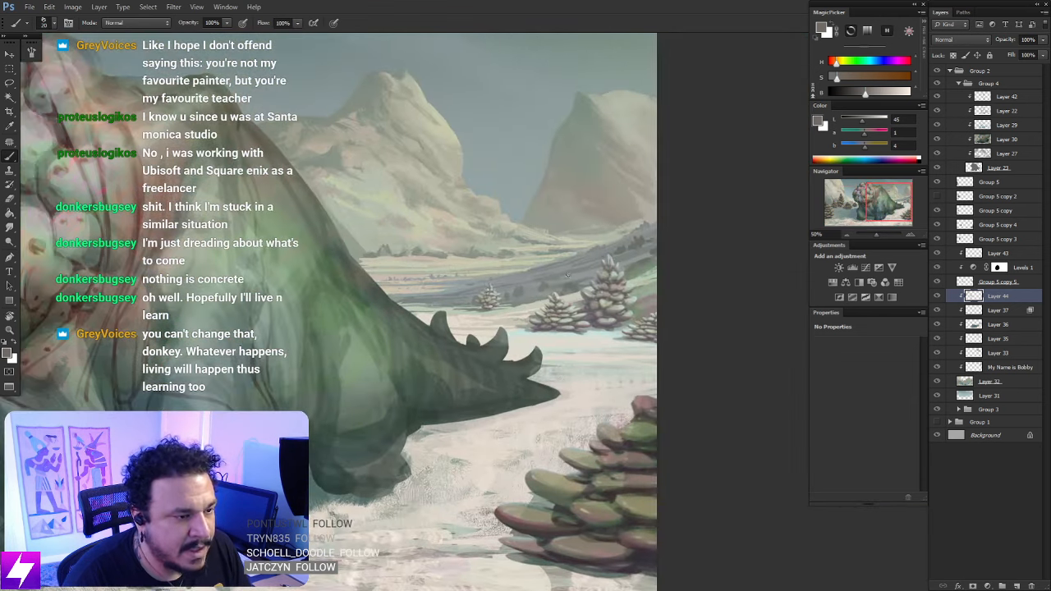
left_click(632, 300, "alt")
left_click_drag(151, 332, 438, 291)
left_click_drag(247, 279, 459, 277)
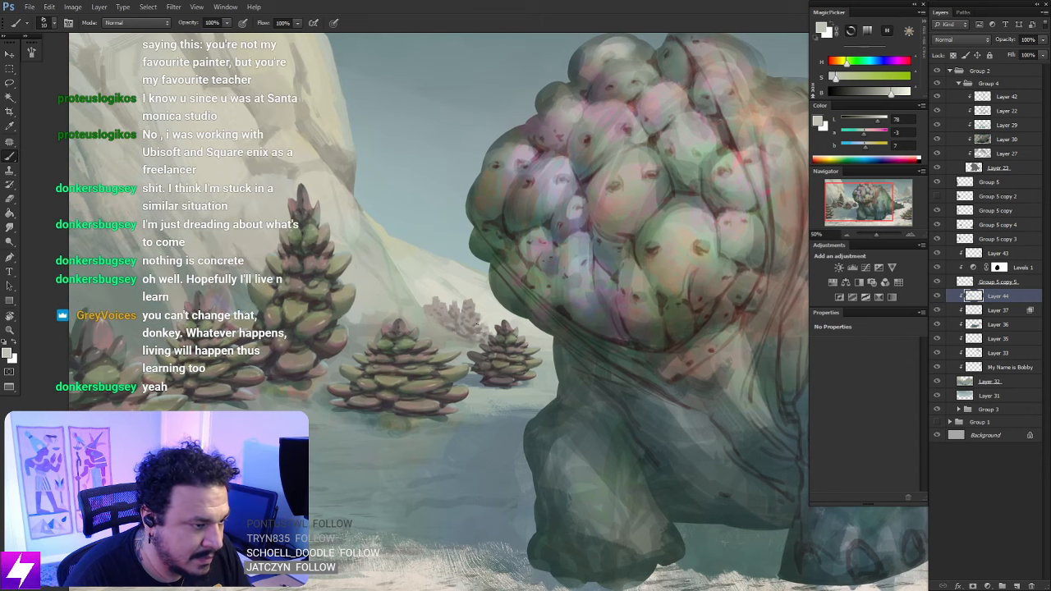
left_click_drag(436, 313, 455, 310)
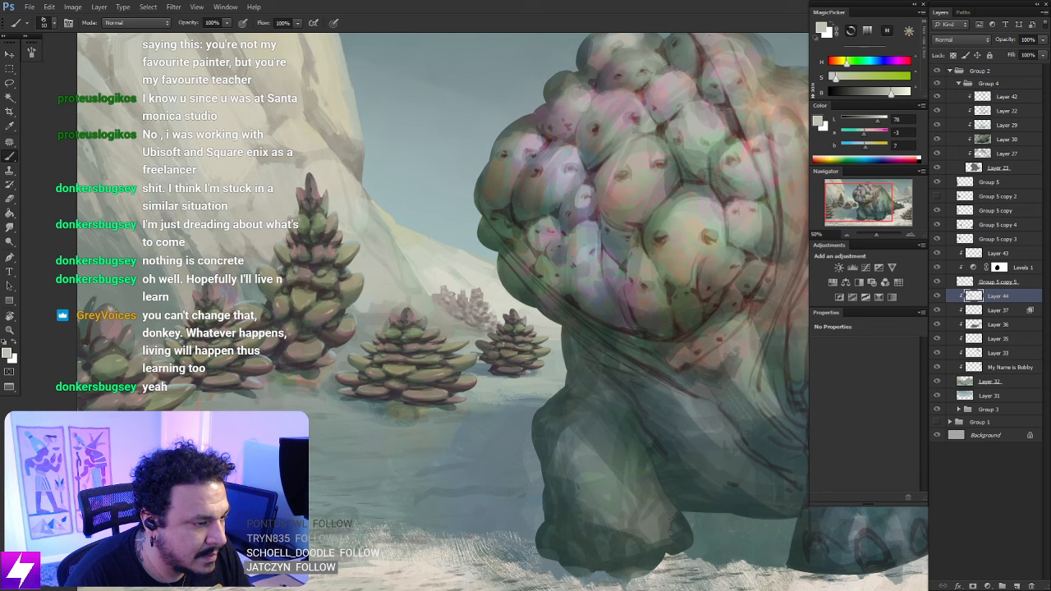
View the whole painting to check how the distant pinecone trees sit in the composition
key("ctrl+minus")
key("ctrl+minus")
left_click_drag(451, 379, 387, 373)
left_click_drag(385, 284, 375, 296)
key("ctrl+plus")
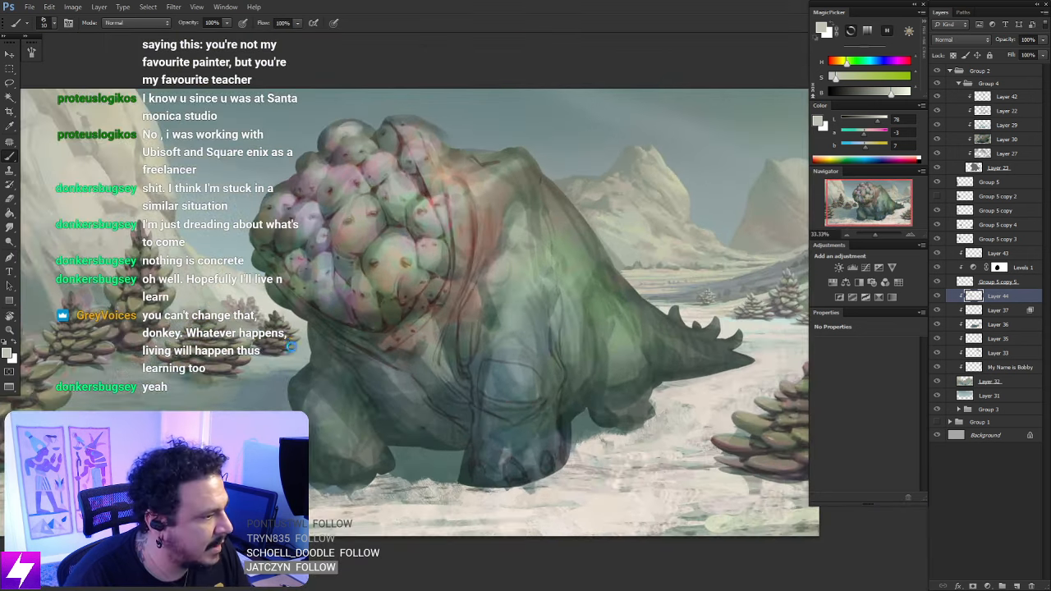
Mirror the canvas, sample a warm grey from the distant pinecone trees and extend their silhouette beside the creature's head
key("ctrl+shift+h")
left_click_drag(468, 291, 327, 298)
key("ctrl+plus")
key("ctrl+plus")
scroll(353, 293, "up", 1)
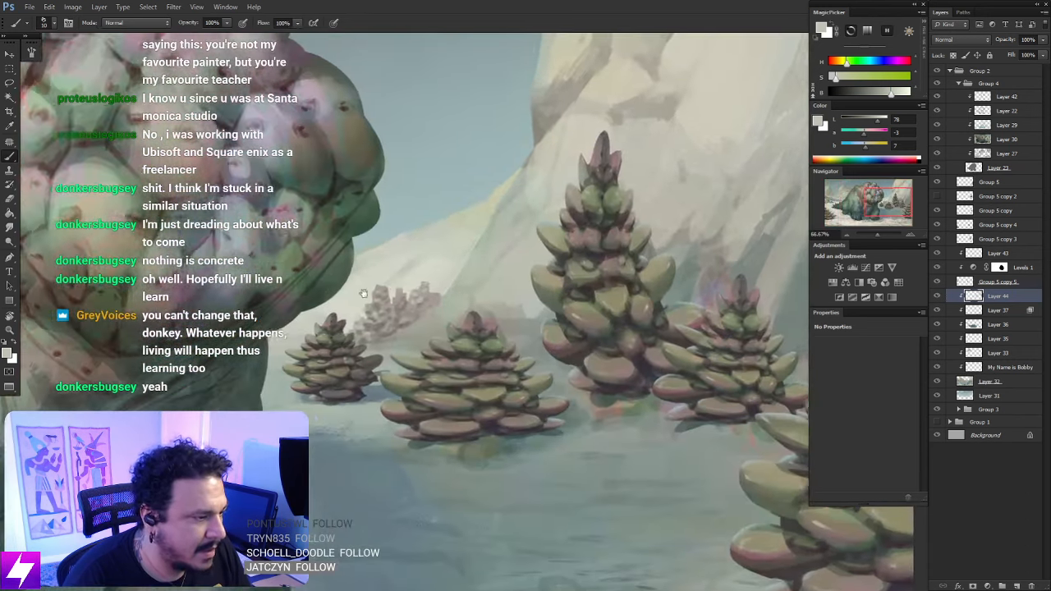
left_click(387, 296, "alt")
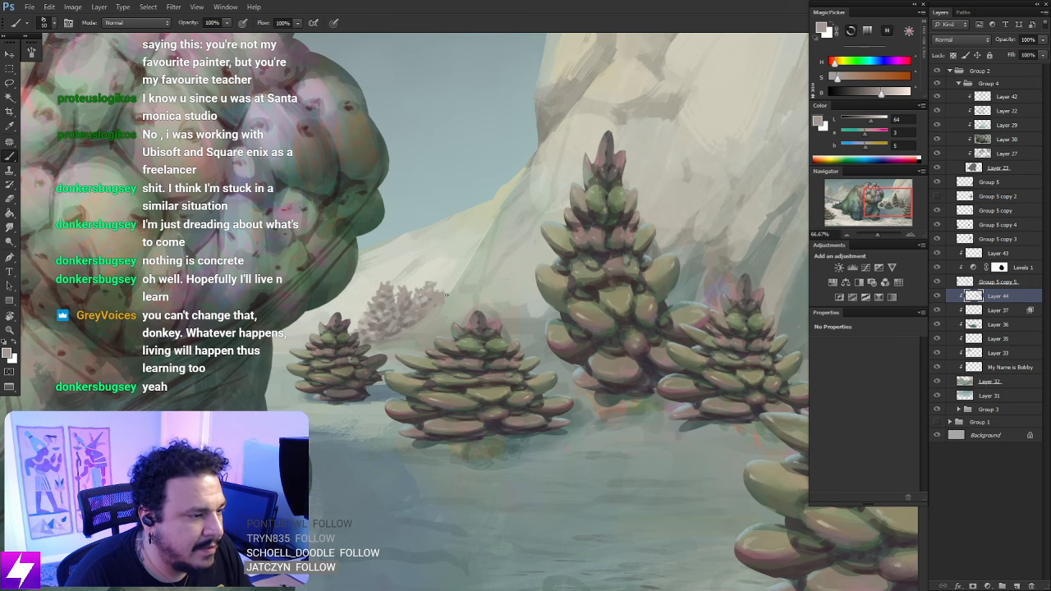
Review the distant pinecone trees in the whole painting and mirror the canvas back
key("ctrl+minus")
key("ctrl+minus")
left_click_drag(292, 394, 529, 393)
key("ctrl+minus")
left_click_drag(474, 336, 340, 316)
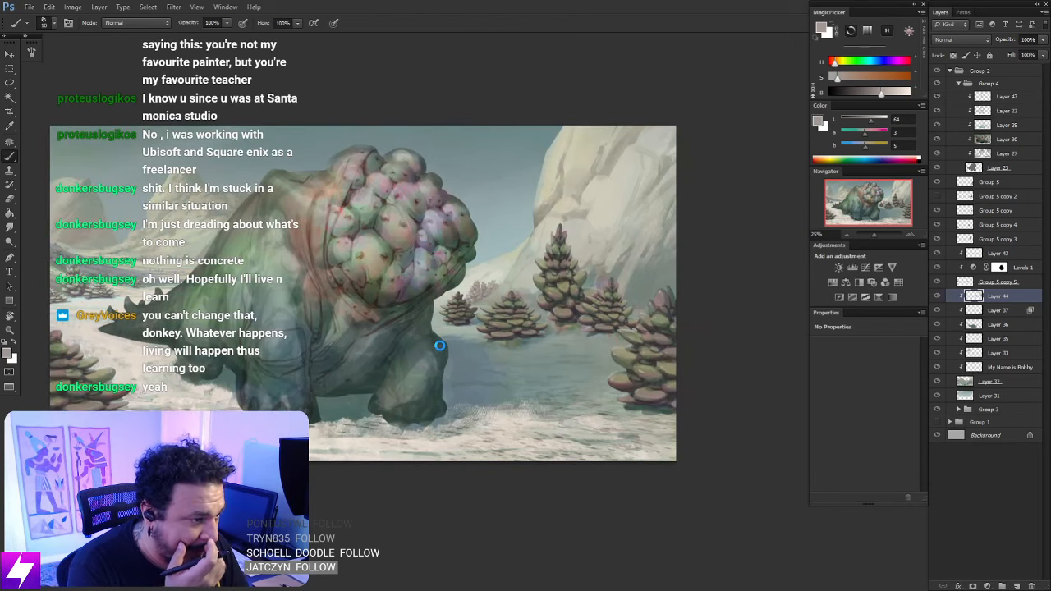
key("ctrl+shift+h")
Sample a mid grey beside the distant pinecone trees and shift it to a muted green with Lab values 50, -7, 3
left_click_drag(285, 279, 420, 305)
key("ctrl+plus")
key("ctrl+plus")
left_click_drag(289, 313, 376, 331)
left_click(376, 337, "alt")
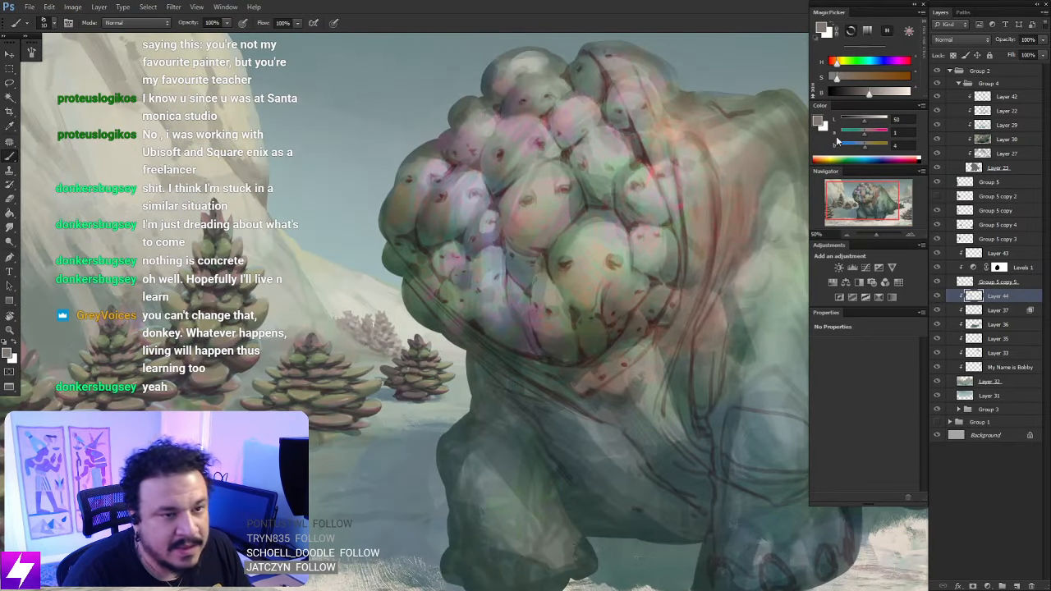
left_click_drag(864, 134, 862, 134)
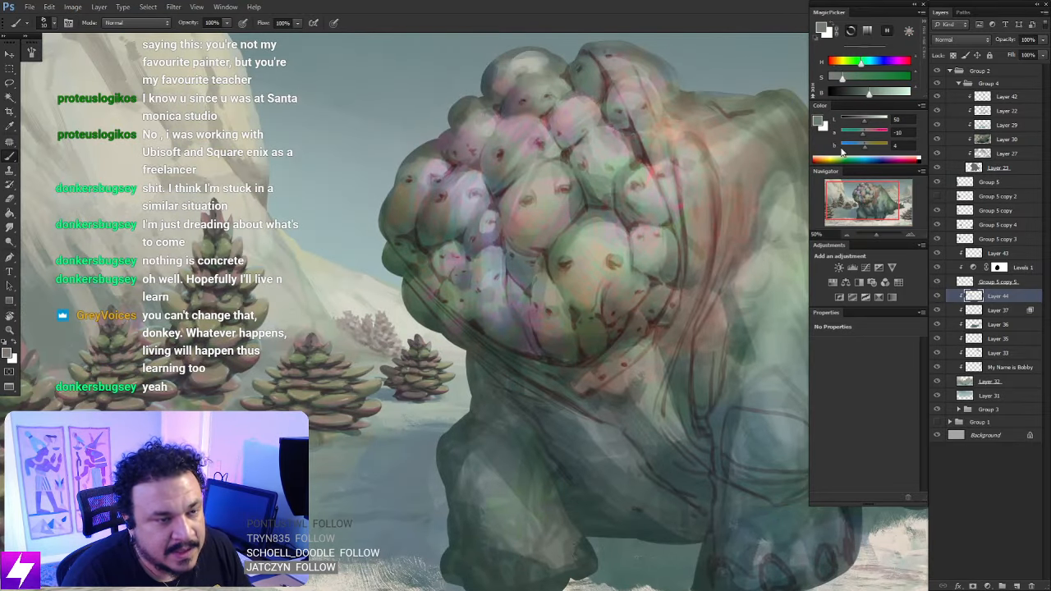
left_click(869, 97)
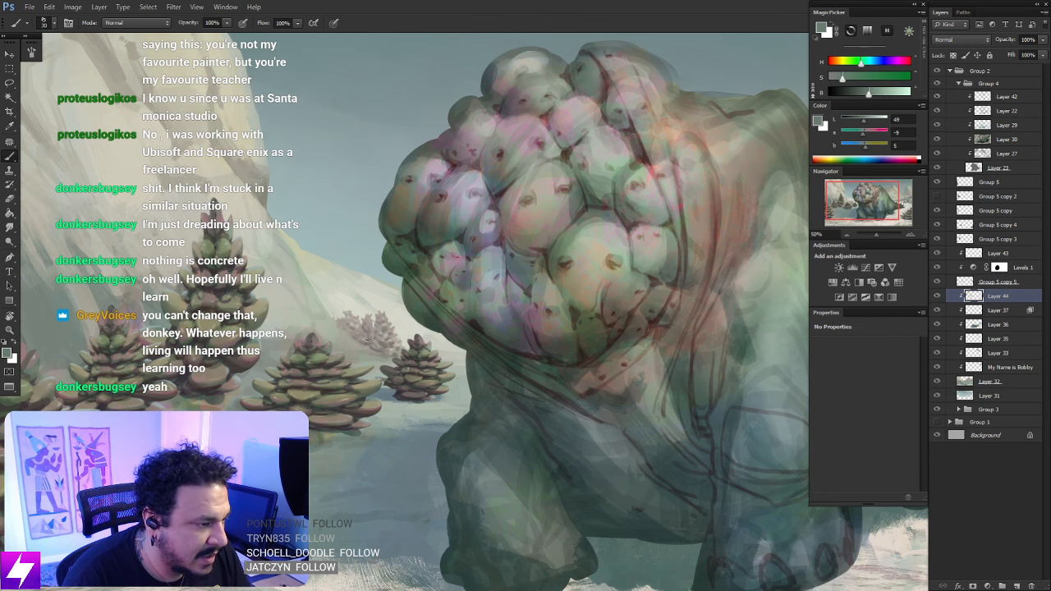
left_click(839, 79)
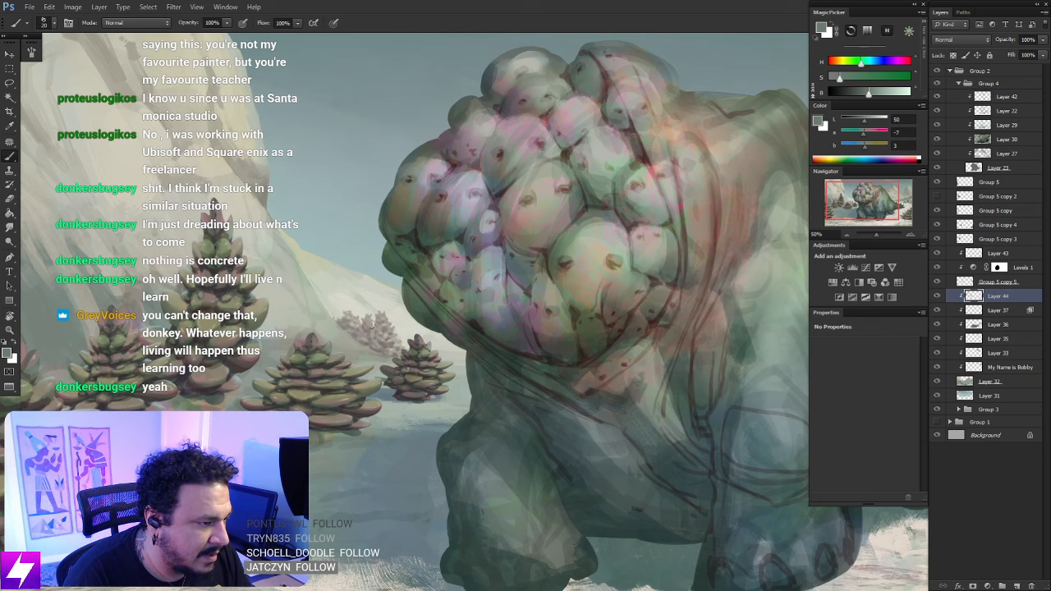
Lasso the snowy slope between the tall pinecone tree and the smallest one, and pick a different brush preset
key("ctrl+minus")
key("ctrl+minus")
key("ctrl+minus")
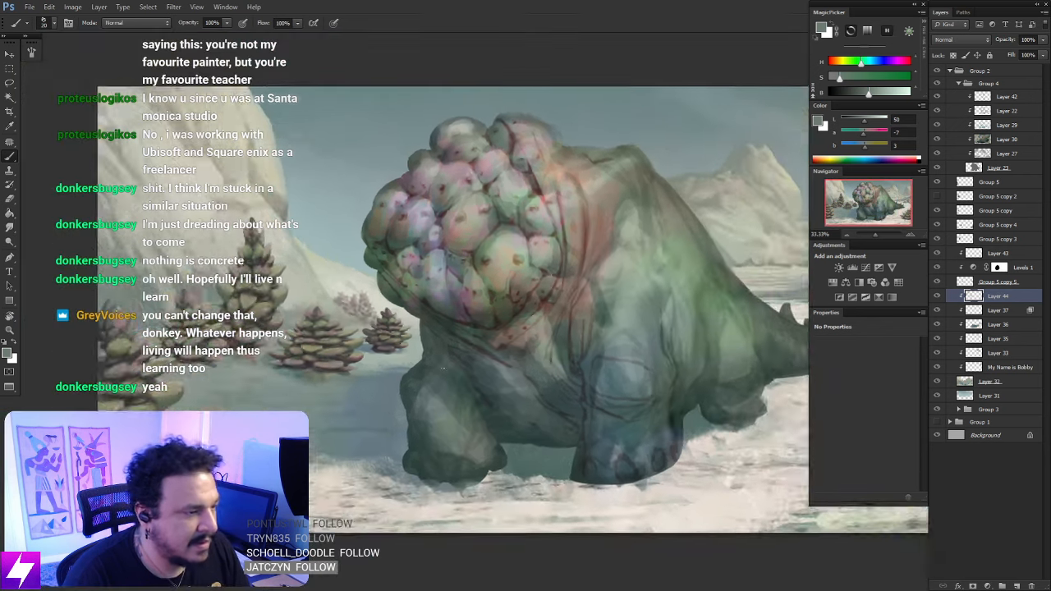
left_click_drag(474, 366, 479, 409)
key("ctrl+plus")
key("ctrl+plus")
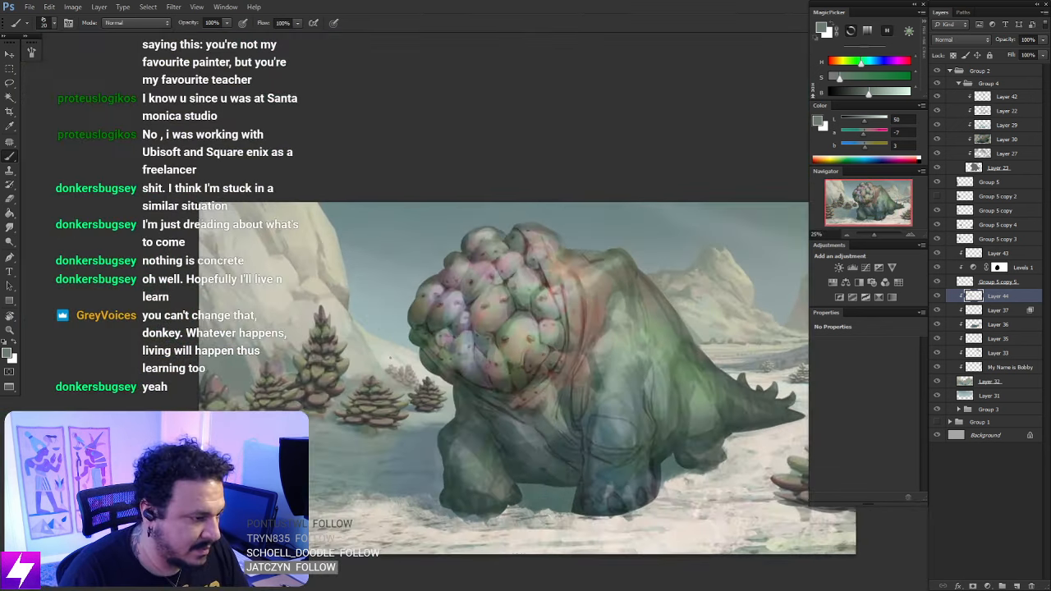
key("l")
mouse_move(431, 390)
left_mouse_down()
mouse_move(394, 388)
mouse_move(364, 336)
left_mouse_up()
key("b")
right_click(438, 274)
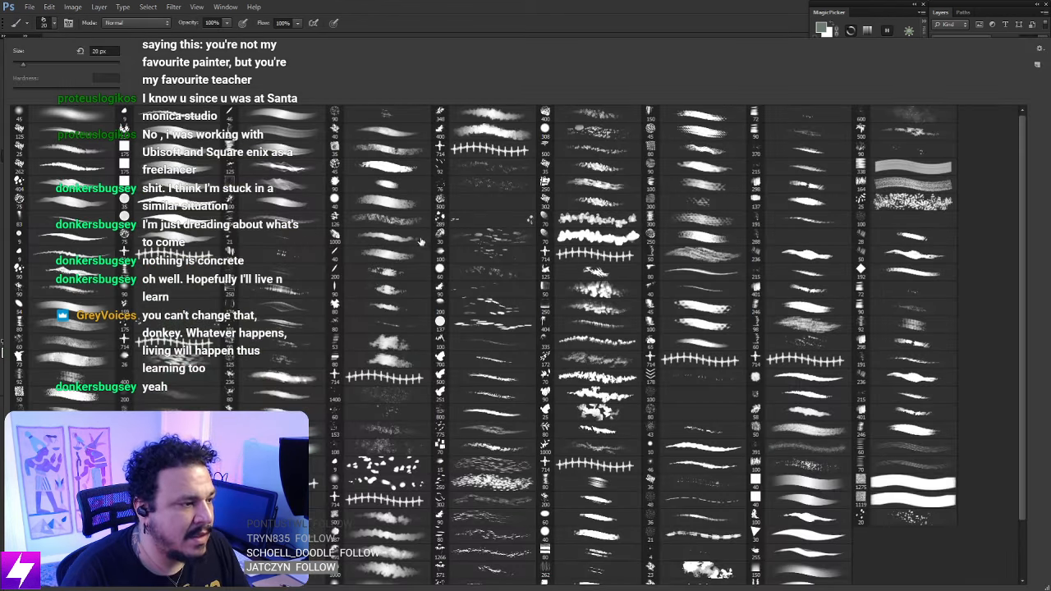
double_click(600, 479)
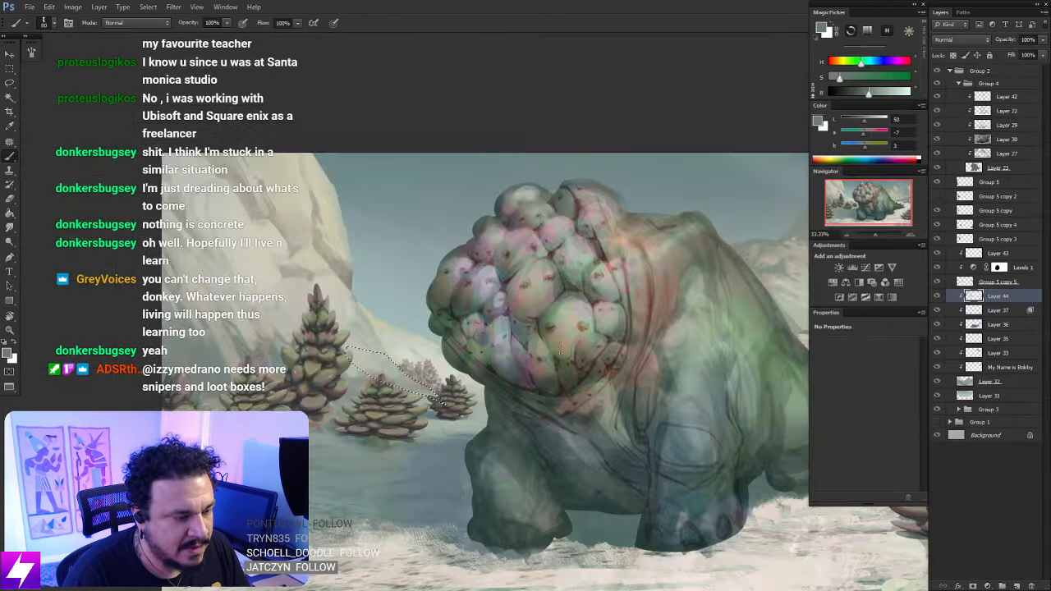
Sample pale and mid greys from the snow and paint the slope inside the selection
key("ctrl+plus")
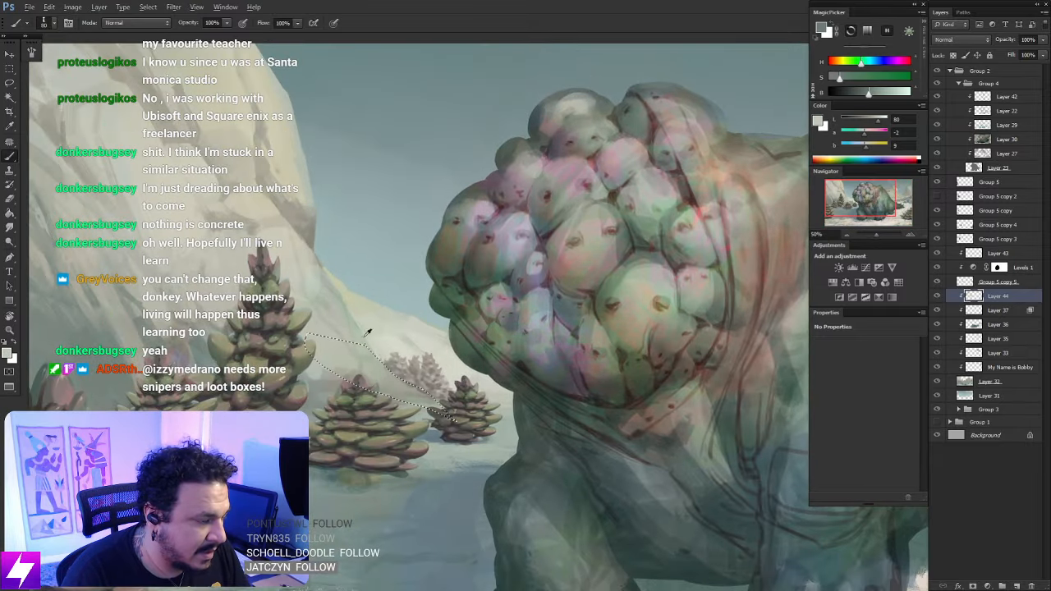
left_click(368, 332, "alt")
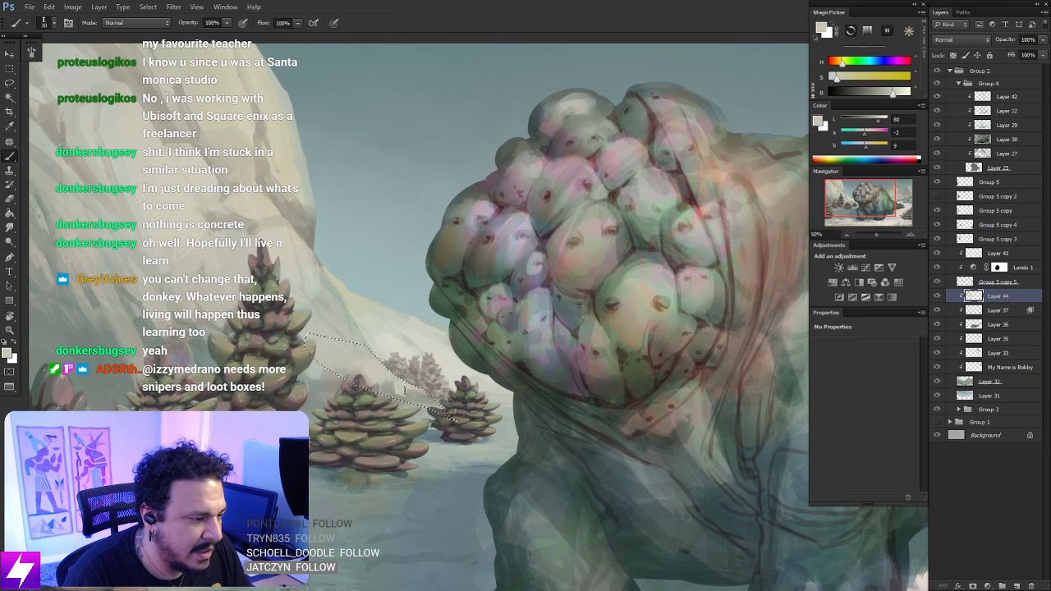
left_click(399, 371, "alt")
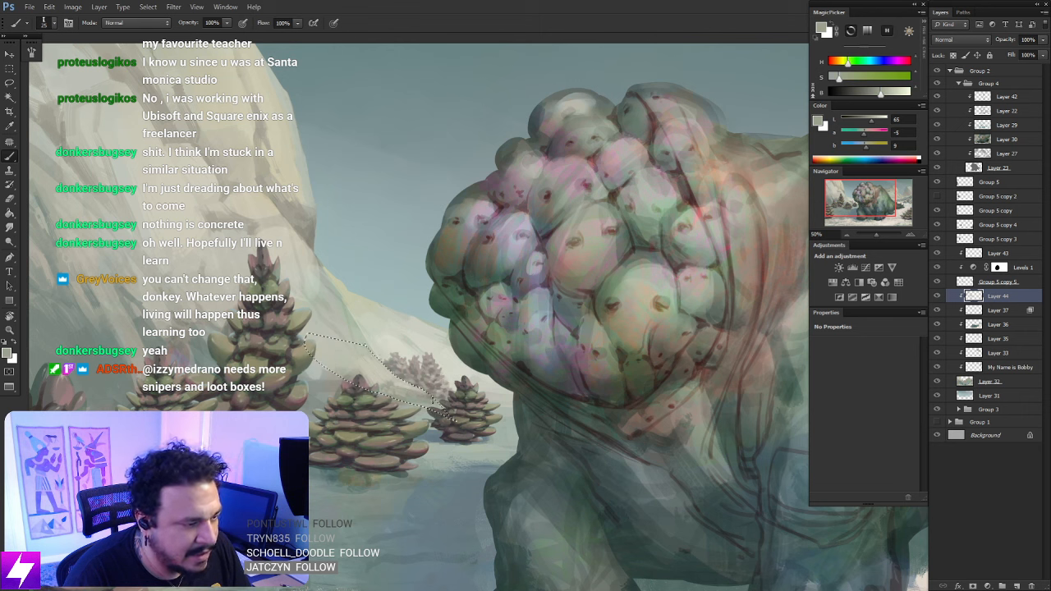
left_click(416, 387, "alt")
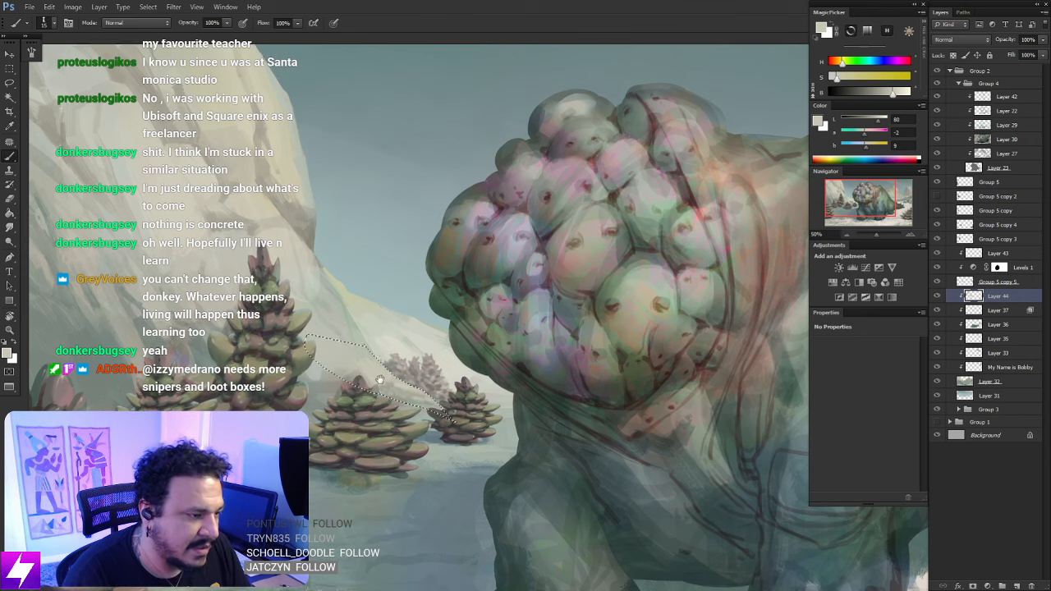
Mirror the canvas, clear the slope selection and return to the Brush at the pinecone trees
key("ctrl+minus")
key("ctrl+minus")
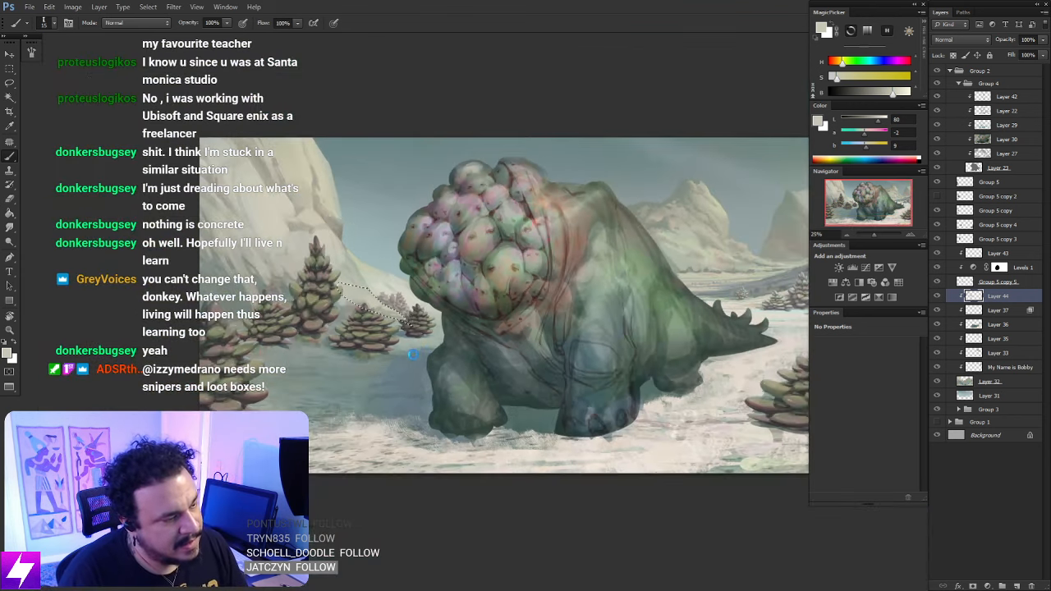
key("ctrl+shift+h")
key("l")
mouse_move(445, 348)
left_mouse_down()
mouse_move(266, 354)
mouse_move(262, 339)
left_mouse_up()
key("ctrl+plus")
key("ctrl+plus")
key("b")
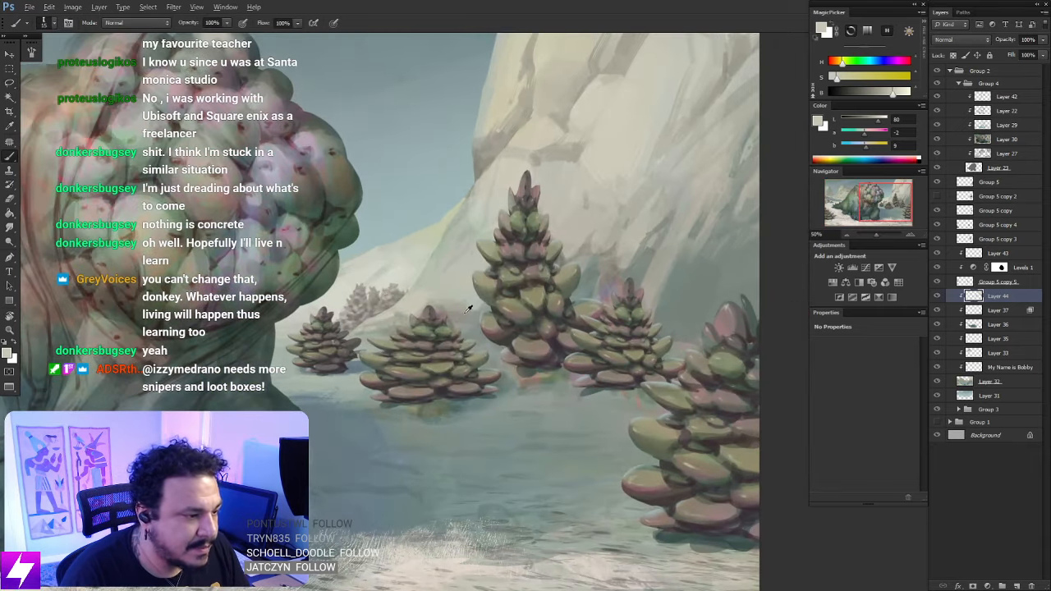
Sample light and darker greys from the cliff base and paint shading strokes on the slope beside the tall pinecone tree
left_click(453, 290, "alt")
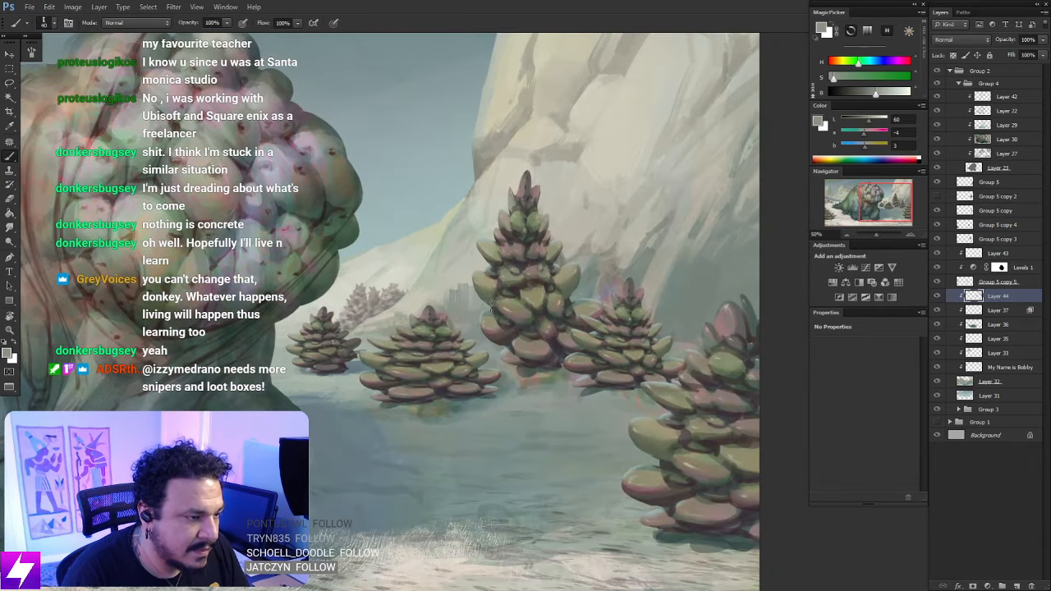
mouse_move(488, 258)
left_mouse_down()
mouse_move(456, 300)
mouse_move(456, 286)
mouse_move(467, 296)
mouse_move(483, 254)
left_mouse_up()
left_click(467, 297, "alt")
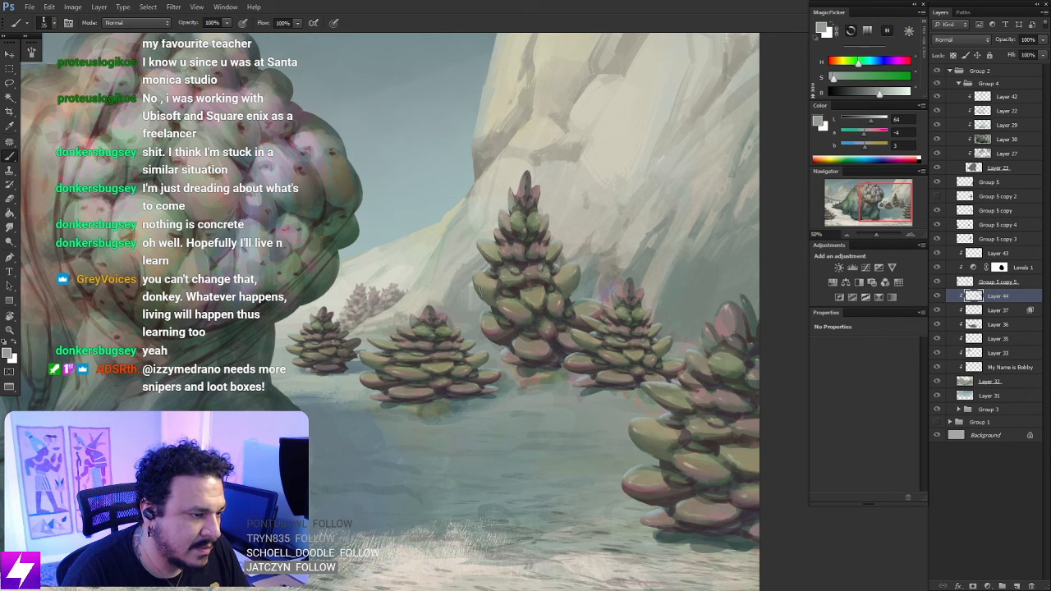
left_click(465, 263, "alt")
mouse_move(465, 263)
left_mouse_down()
mouse_move(447, 306)
mouse_move(477, 288)
mouse_move(441, 318)
mouse_move(475, 296)
mouse_move(455, 323)
left_mouse_up()
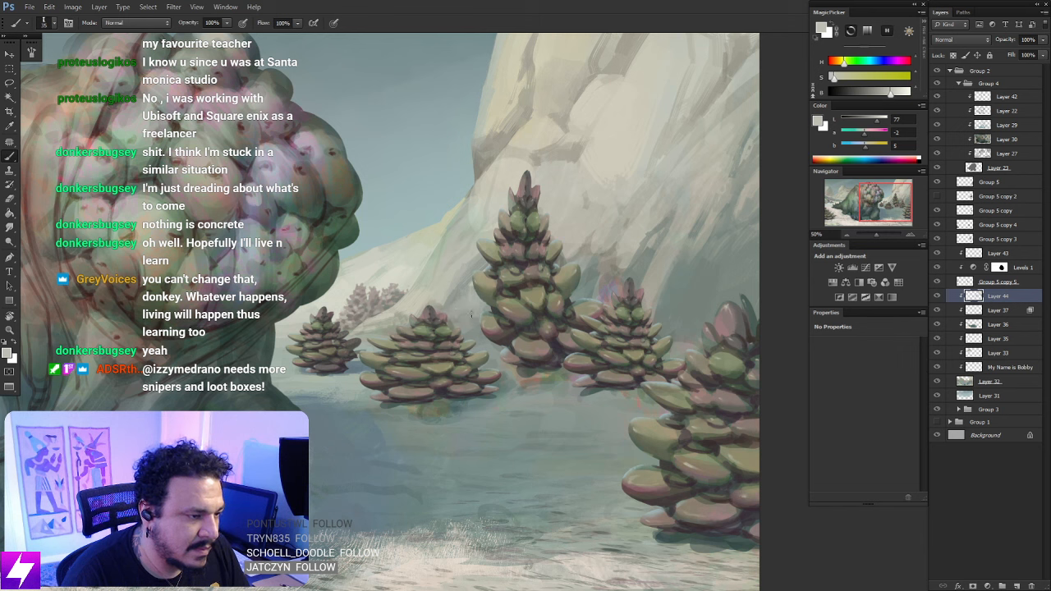
left_click(473, 316, "alt")
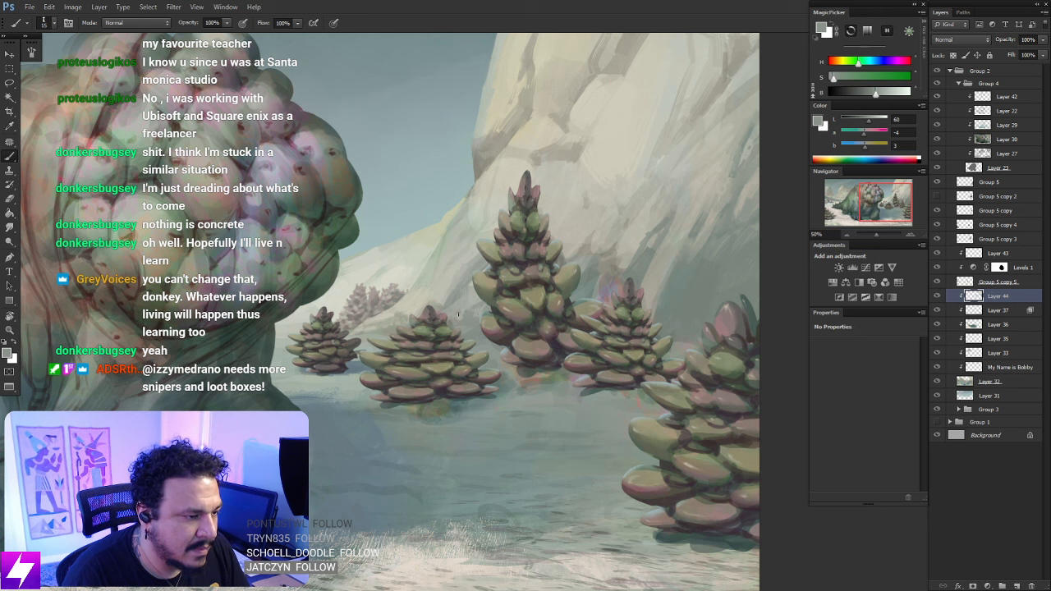
left_click_drag(458, 314, 472, 307)
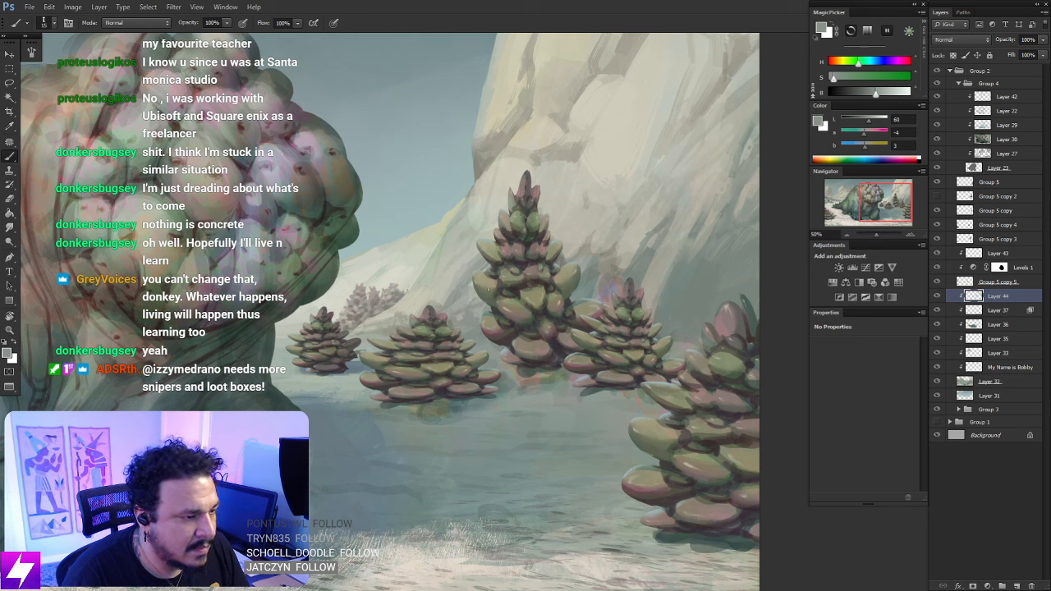
left_click(464, 283, "alt")
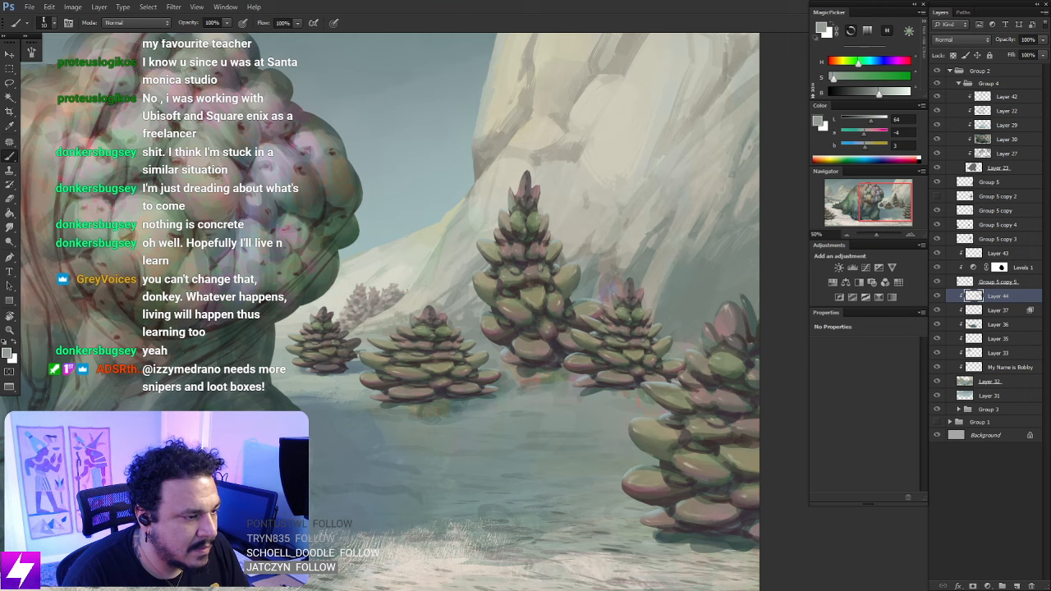
Lasso the cliff slope's outer edge beside the tall pinecone tree, then sample a green-grey and paint inside the selection
key("ctrl+minus")
key("ctrl+minus")
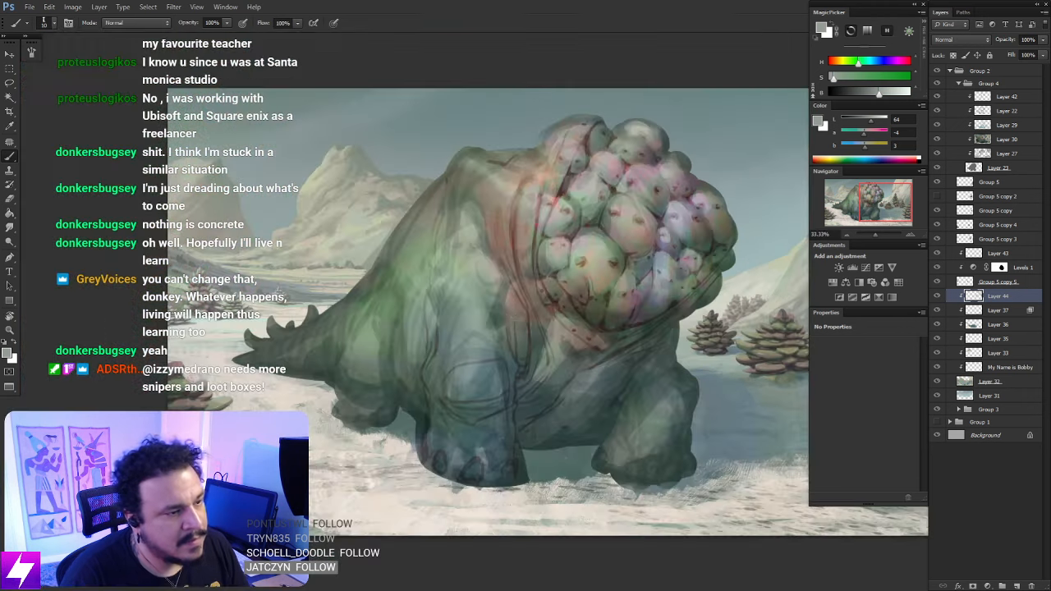
left_click_drag(502, 345, 307, 352)
key("ctrl+plus")
scroll(525, 320, "up", 1)
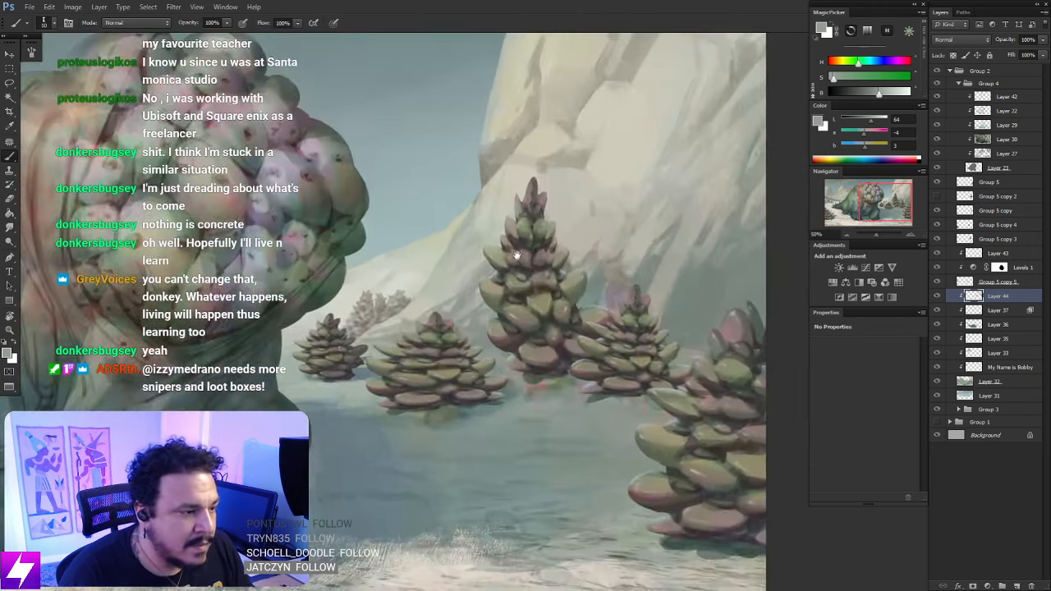
key("l")
mouse_move(498, 180)
left_mouse_down()
mouse_move(412, 315)
mouse_move(425, 335)
mouse_move(525, 176)
left_mouse_up()
mouse_move(447, 267)
left_mouse_down()
mouse_move(395, 305)
mouse_move(449, 254)
mouse_move(446, 277)
mouse_move(458, 252)
mouse_move(437, 309)
mouse_move(480, 250)
mouse_move(449, 261)
left_mouse_up()
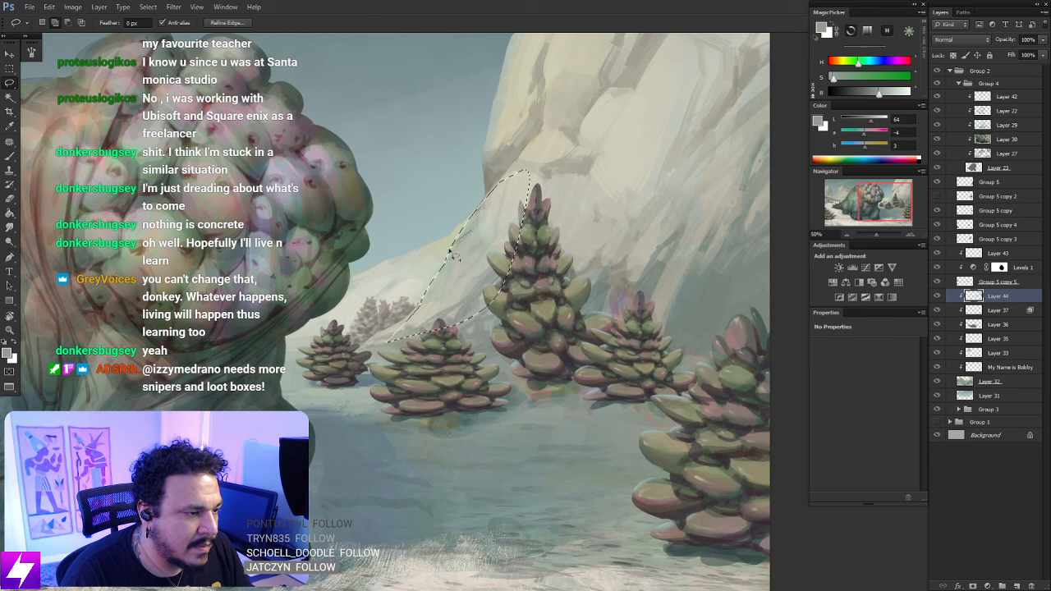
key("b")
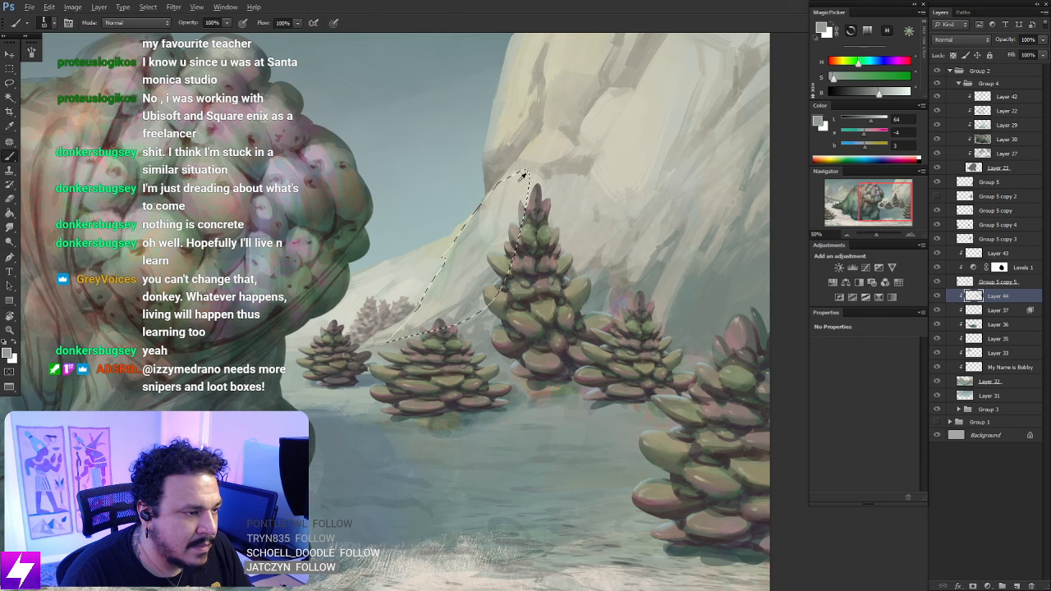
left_click(458, 234, "alt")
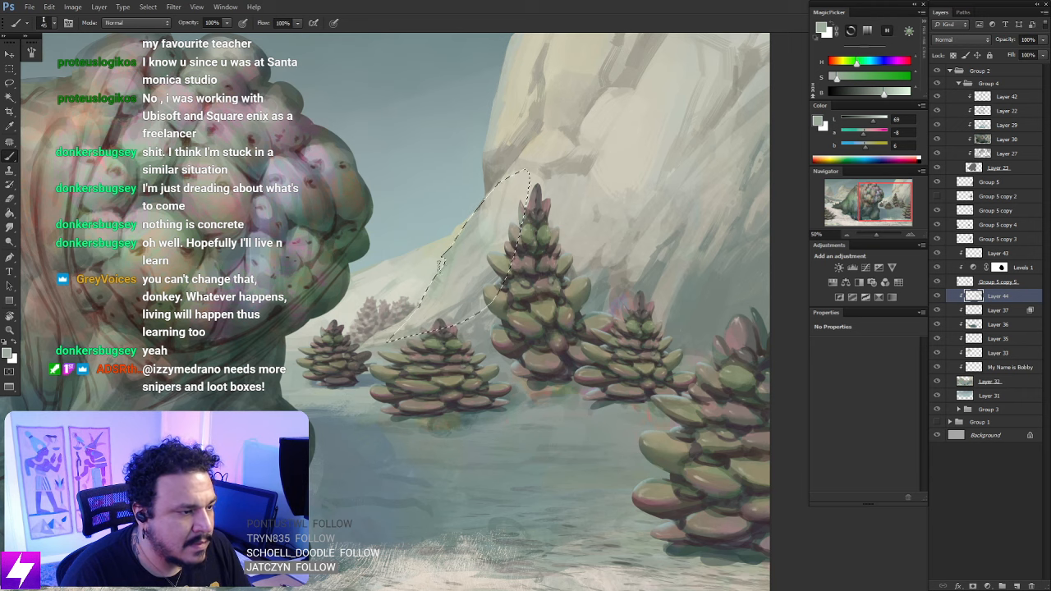
Check the slope in the whole painting and clear the selection
key("l")
key("ctrl+minus")
key("b")
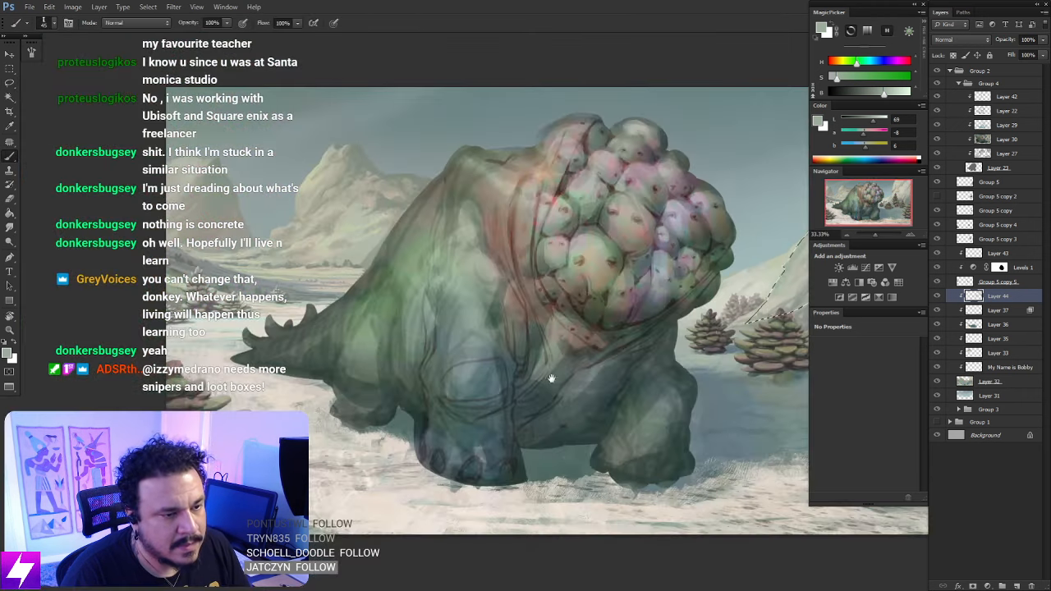
left_click_drag(549, 378, 443, 332)
key("l")
scroll(509, 329, "up", 2)
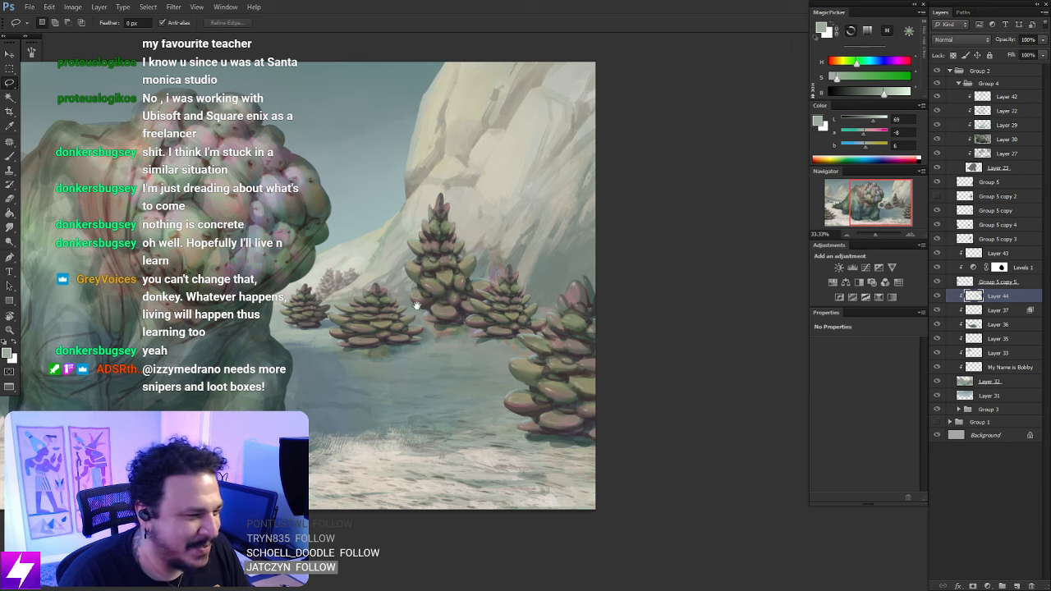
Lasso the upper slope edge beside the tall pinecone tree's tip and brush in a sampled pale grey with an enlarged brush
scroll(414, 300, "up", 3)
scroll(475, 291, "up", 2)
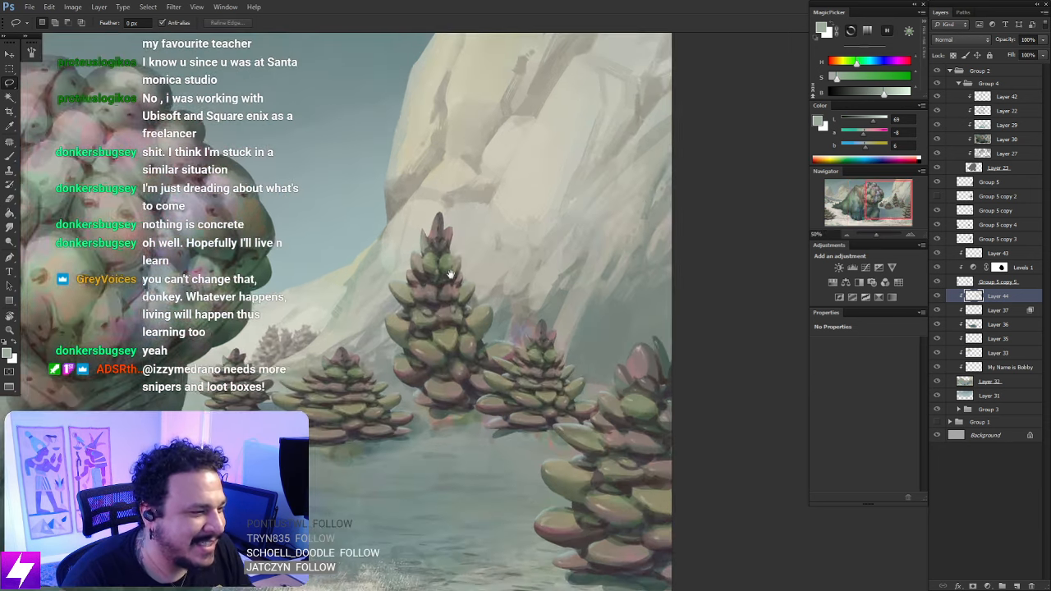
mouse_move(466, 228)
left_mouse_down()
mouse_move(454, 283)
mouse_move(499, 228)
mouse_move(487, 273)
mouse_move(498, 277)
left_mouse_up()
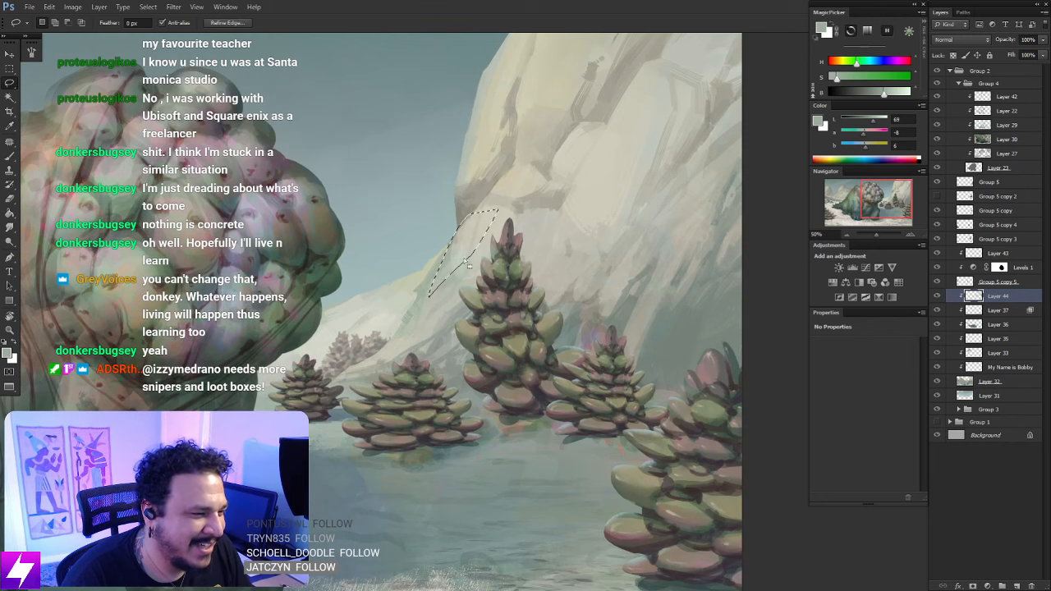
key("b")
key("bracketright")
key("bracketright")
key("bracketright")
key("bracketright")
key("bracketright")
left_click(464, 236, "alt")
left_click_drag(457, 260, 431, 267)
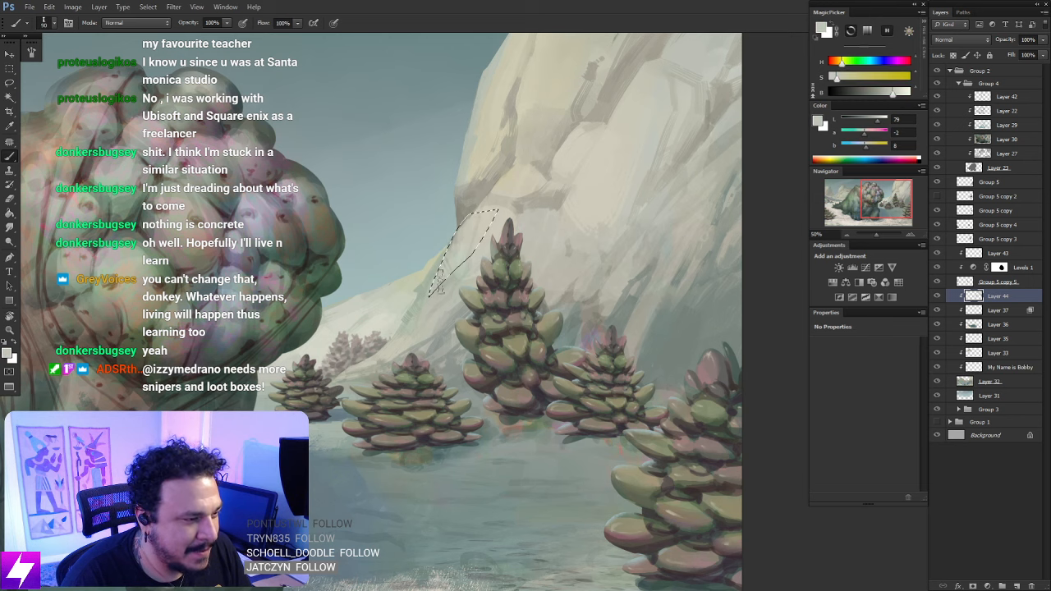
Deselect the upper slope edge and lasso a narrow diagonal strip down the slope beside the tall pinecone tree
key("l")
key("ctrl+d")
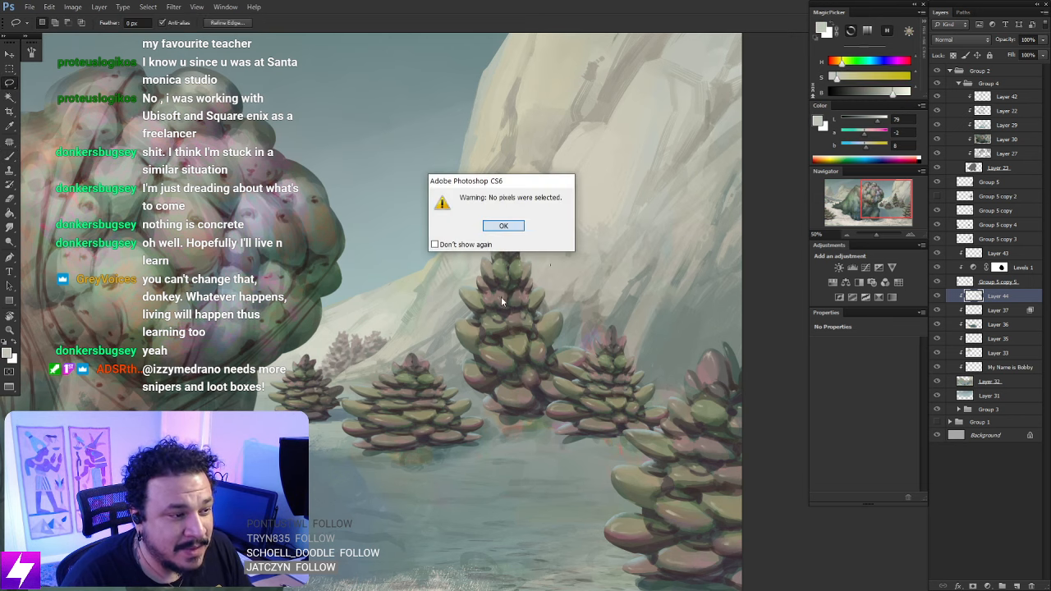
key("Return")
mouse_move(507, 323)
left_mouse_down()
mouse_move(486, 319)
mouse_move(512, 298)
mouse_move(499, 299)
left_mouse_up()
mouse_move(490, 259)
left_mouse_down()
mouse_move(420, 329)
mouse_move(457, 312)
mouse_move(502, 252)
left_mouse_up()
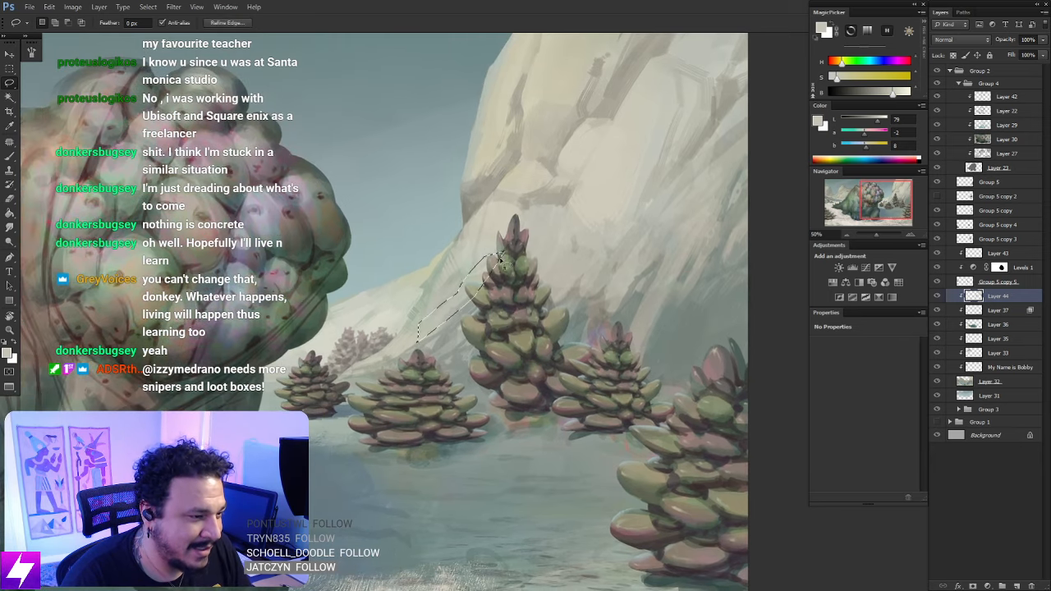
Sample pale cliff tones with the Brush, paint inside the diagonal strip beside the tall pinecone tree, and clear the selection
key("b")
left_click(489, 231, "alt")
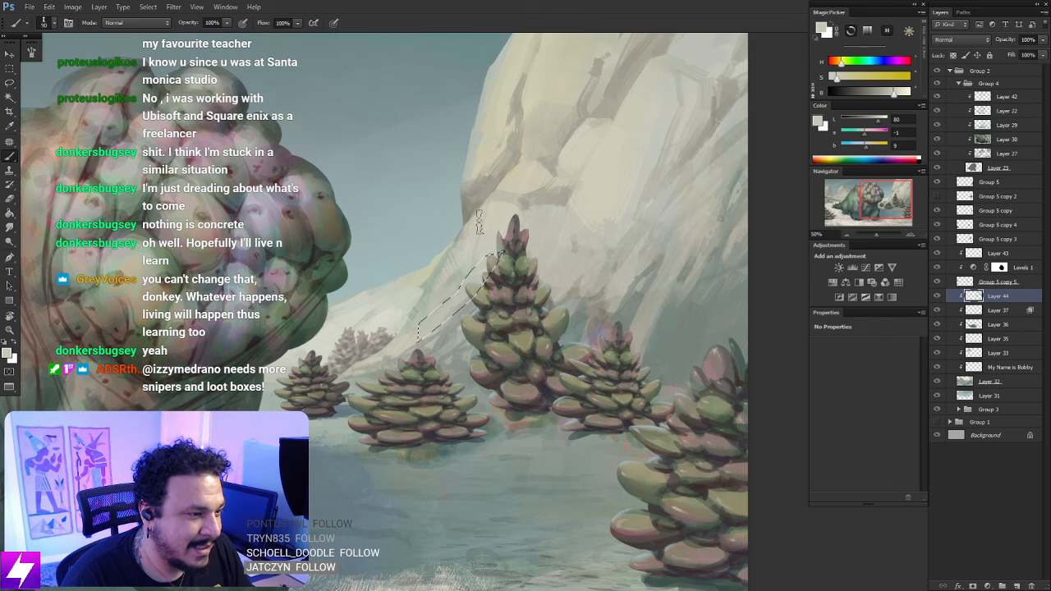
left_click(486, 154, "alt")
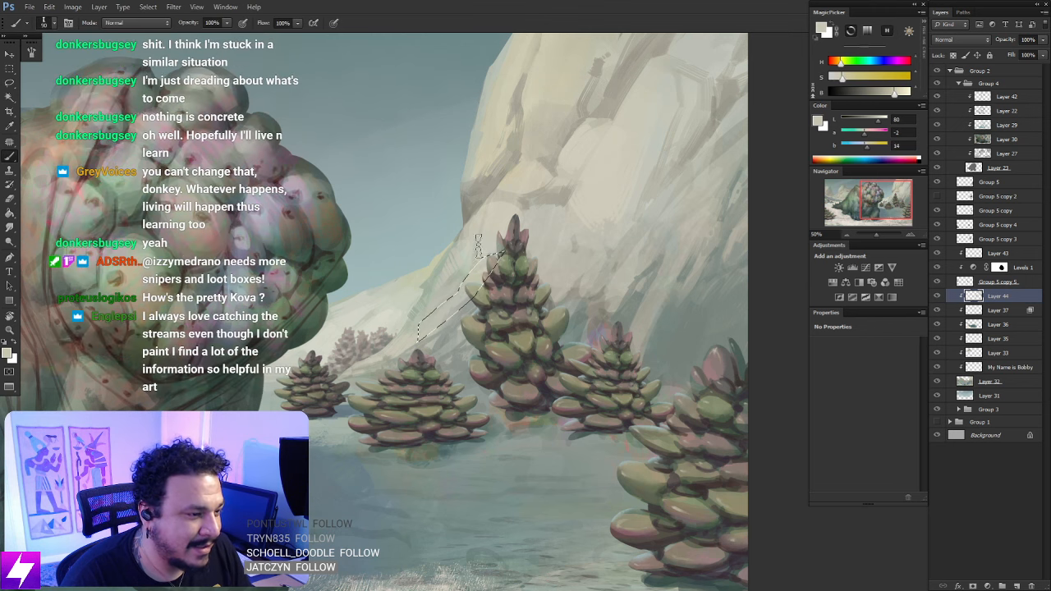
key("l")
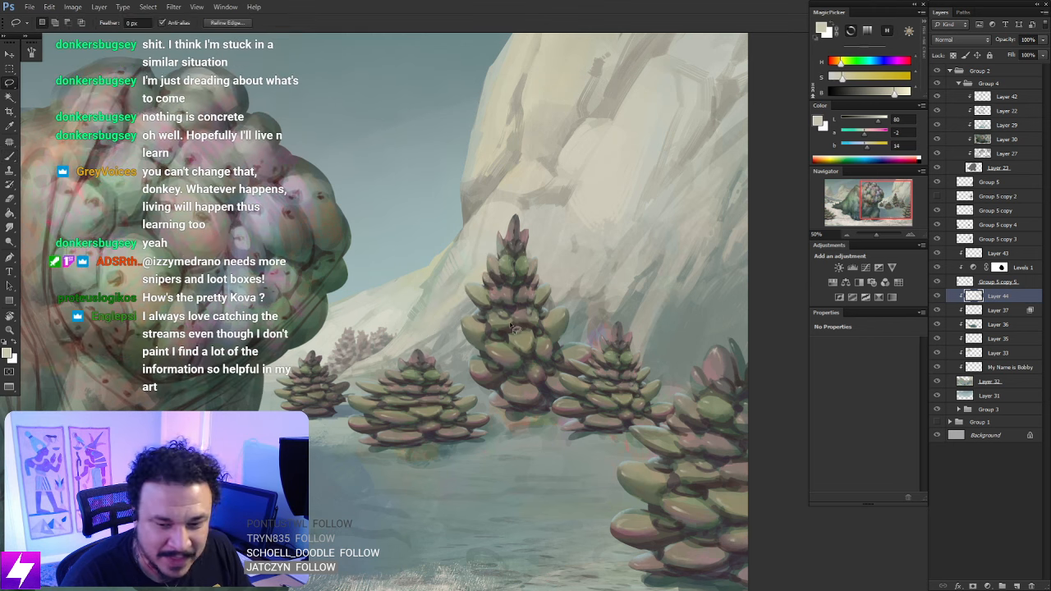
Lasso a thin sliver along the slope beside the tall pinecone tree, paint it with a sampled mid grey, and deselect
key("ctrl+minus")
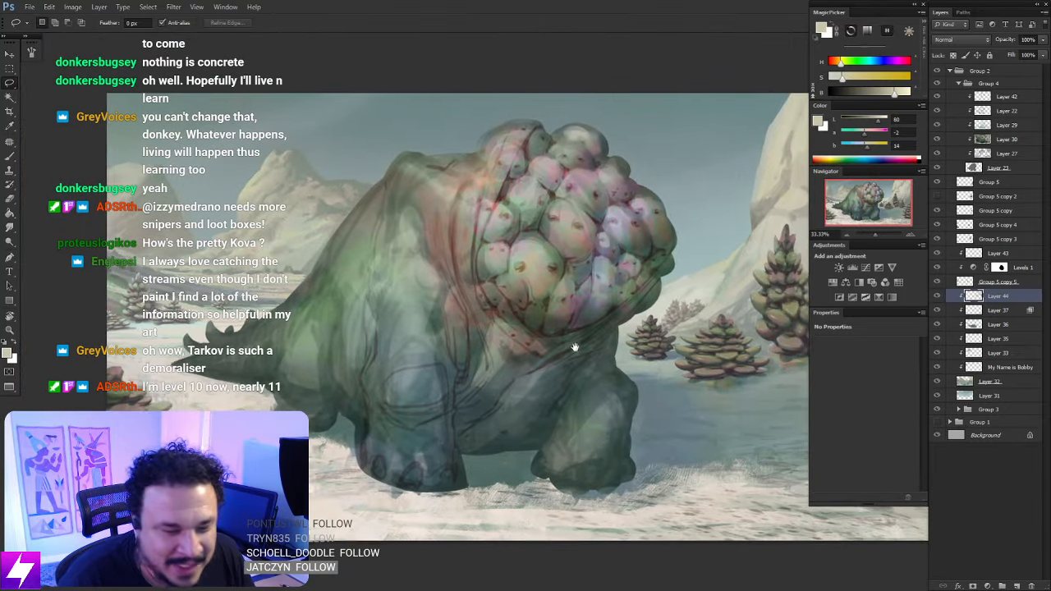
left_click_drag(771, 348, 521, 456)
key("ctrl+plus")
key("ctrl+plus")
scroll(510, 447, "up", 1)
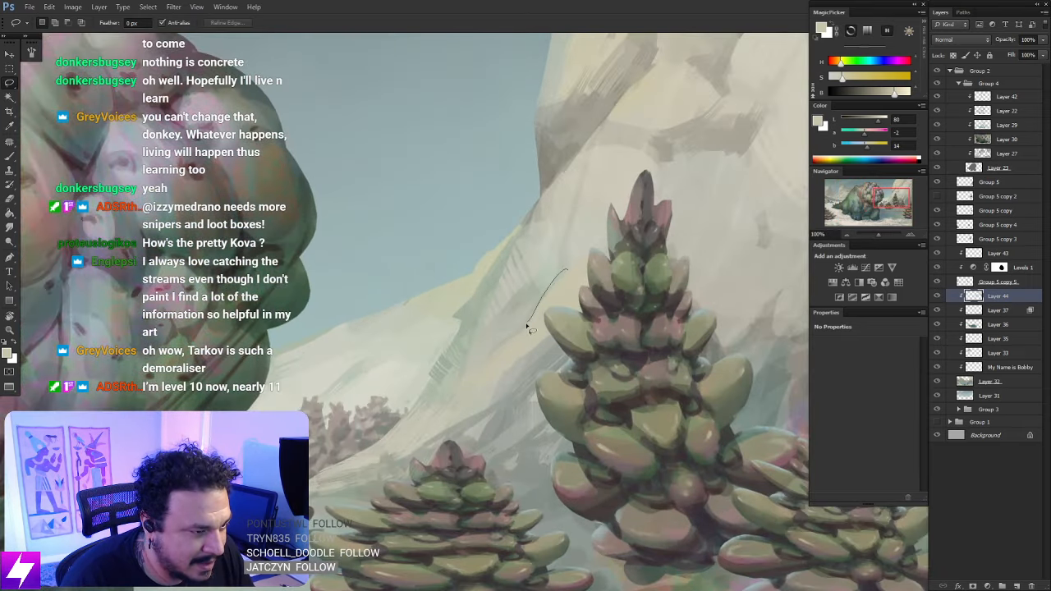
mouse_move(530, 328)
left_mouse_down()
mouse_move(473, 363)
mouse_move(563, 250)
mouse_move(567, 275)
left_mouse_up()
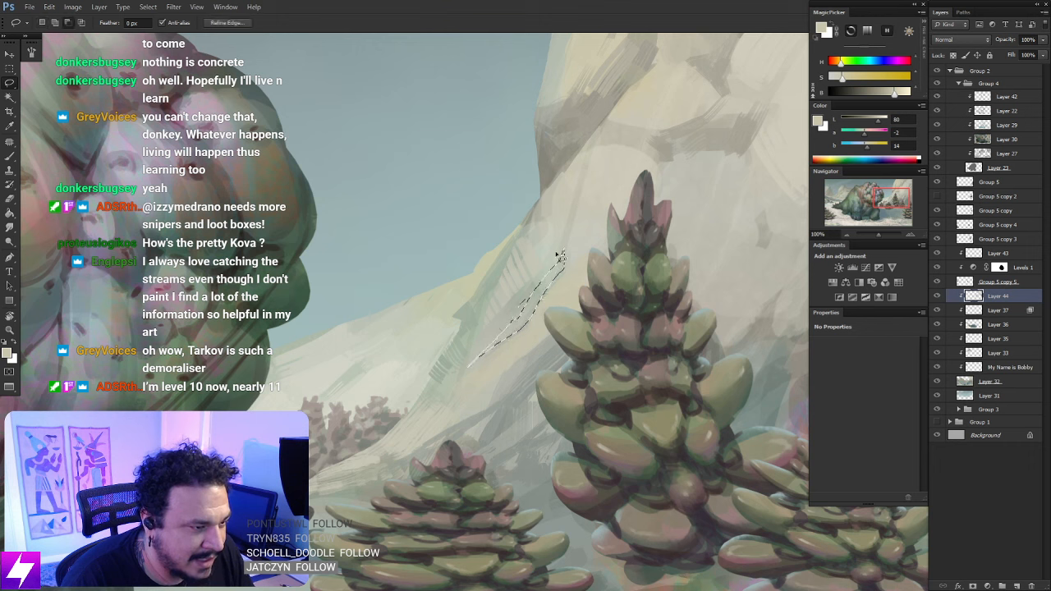
key("b")
left_click(574, 147, "alt")
left_click_drag(593, 126, 601, 113)
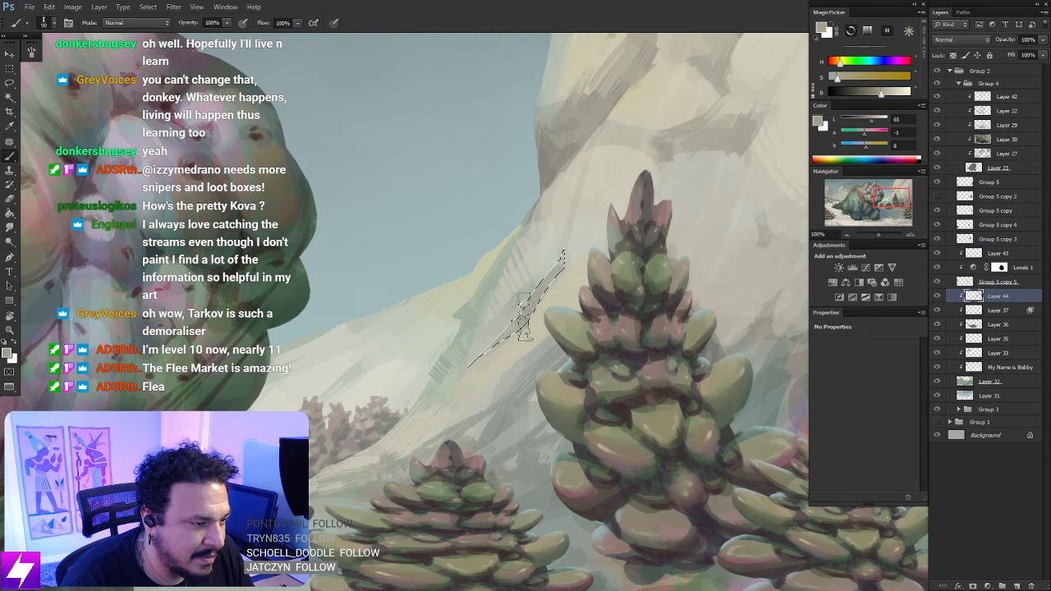
key("l")
left_click_drag(611, 351, 530, 349)
key("l")
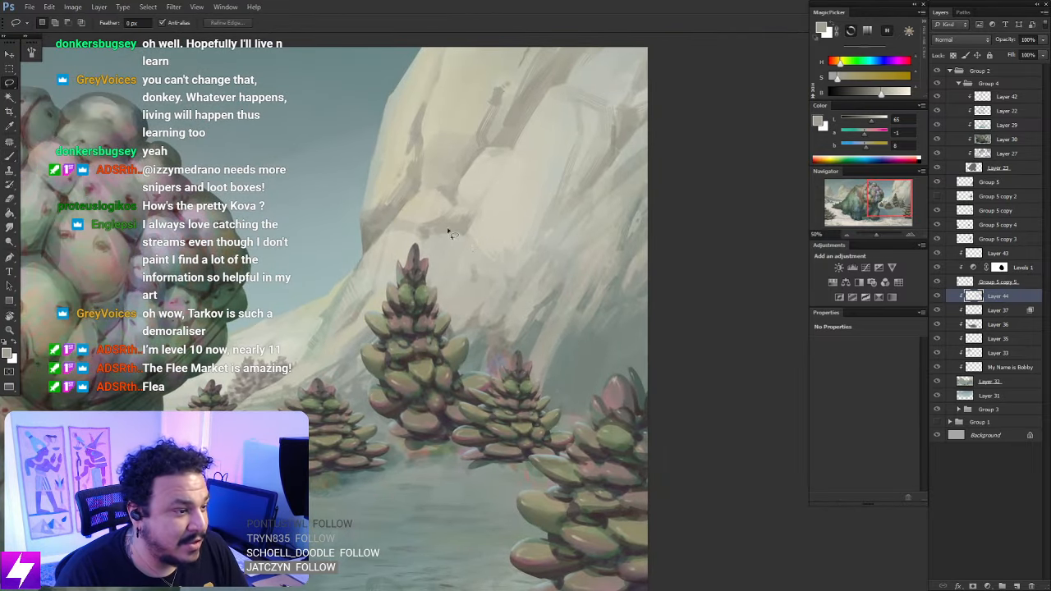
Lasso a tall slanted patch of cliff above the small pinecone tree and fill it with a sampled pale grey, using large and smaller brushes
mouse_move(493, 287)
left_mouse_down()
mouse_move(498, 235)
mouse_move(531, 224)
left_mouse_up()
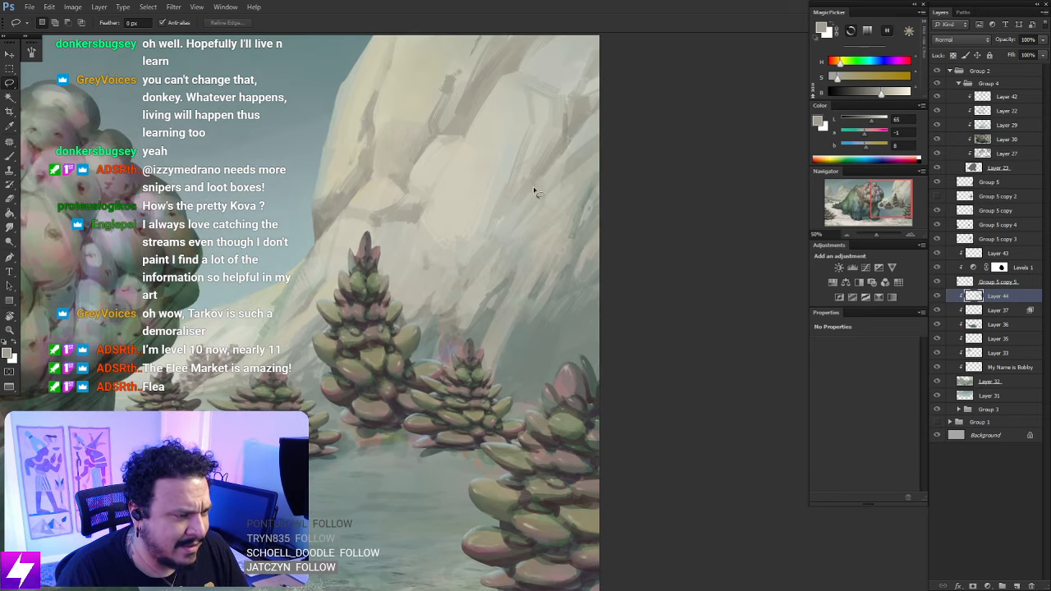
scroll(527, 216, "up", 1)
mouse_move(542, 176)
left_mouse_down()
mouse_move(473, 241)
mouse_move(461, 313)
mouse_move(528, 239)
mouse_move(550, 165)
left_mouse_up()
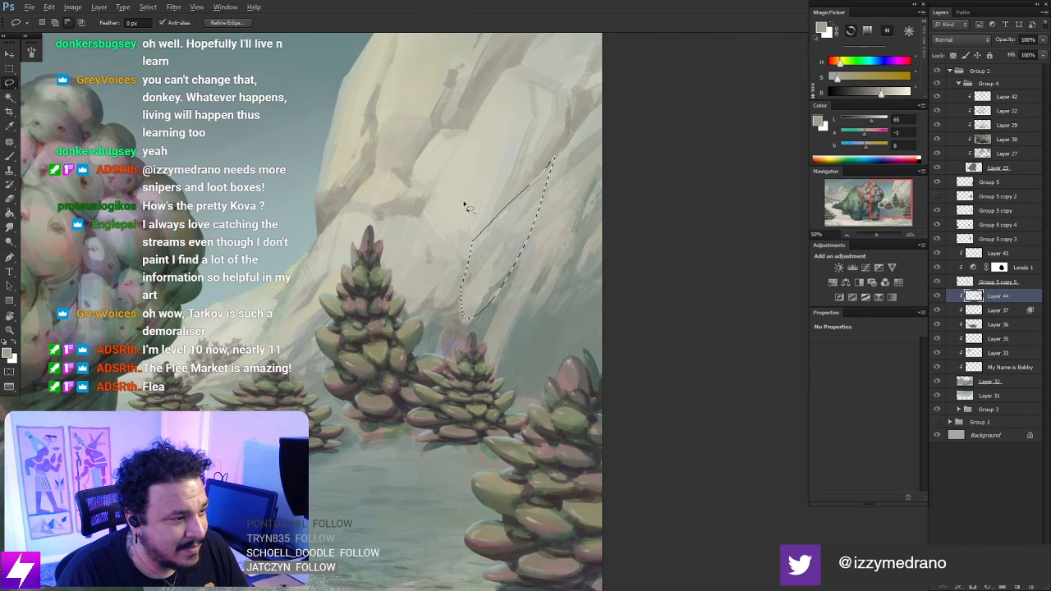
key("b")
left_click(463, 211, "alt")
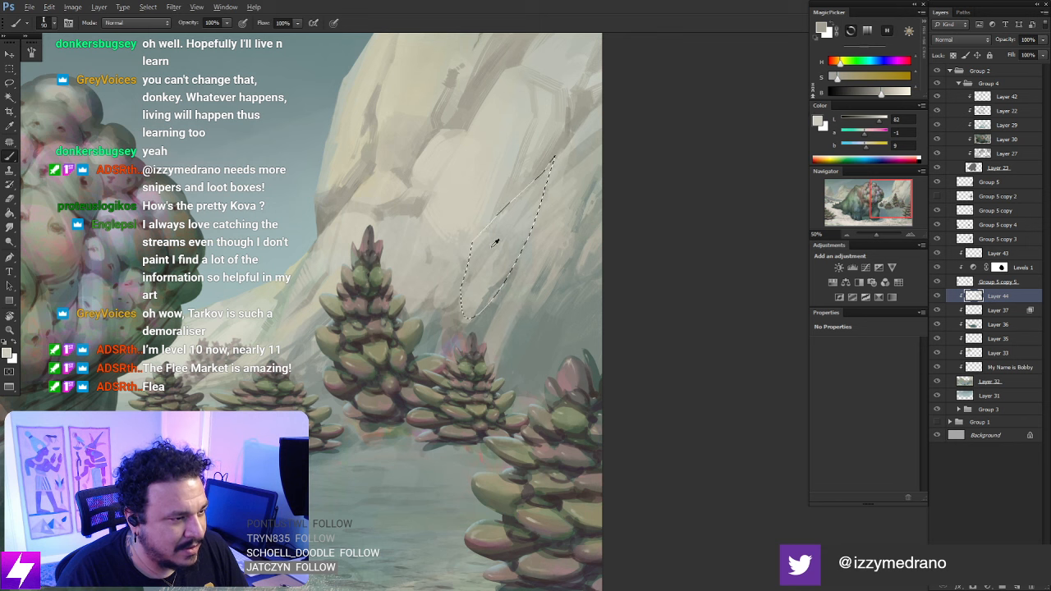
key("bracketright")
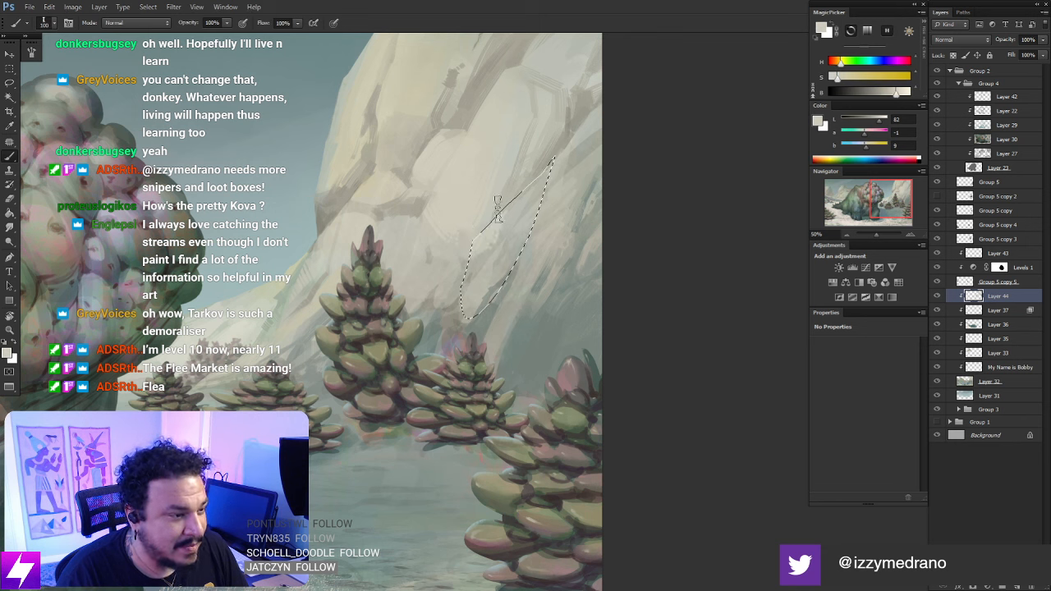
mouse_move(503, 216)
left_mouse_down()
mouse_move(467, 262)
mouse_move(483, 265)
left_mouse_up()
key("bracketleft")
key("bracketleft")
key("bracketleft")
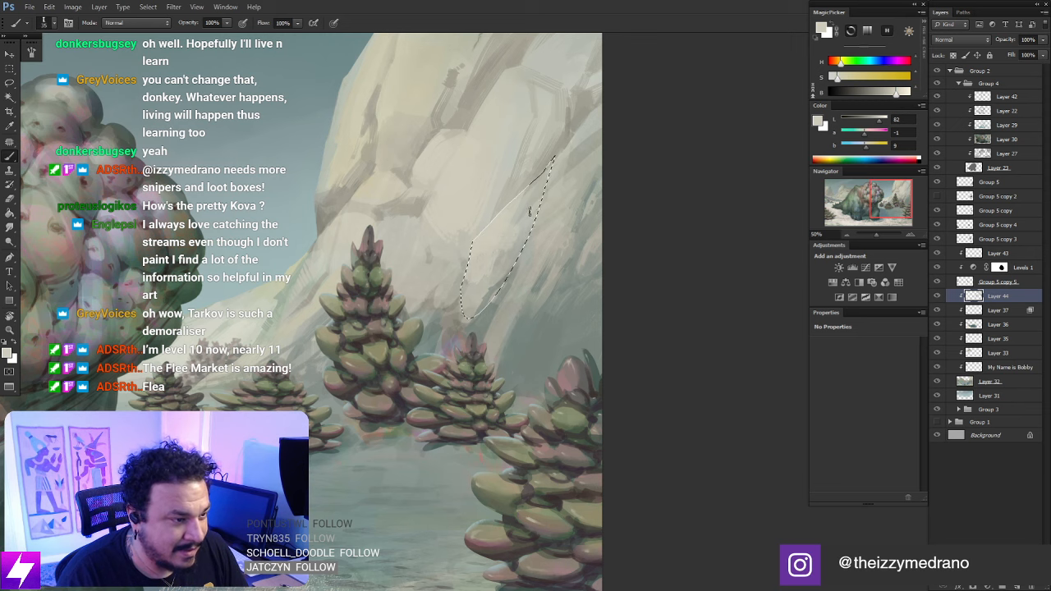
mouse_move(499, 249)
left_mouse_down()
mouse_move(476, 283)
mouse_move(462, 261)
mouse_move(458, 296)
mouse_move(497, 287)
left_mouse_up()
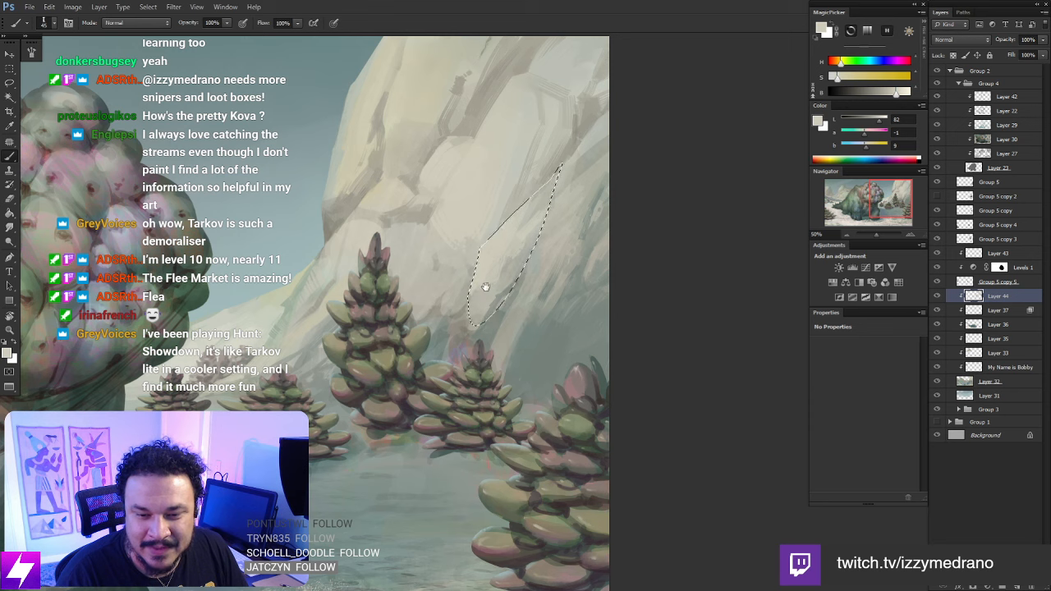
Sample darker green-greys and paint fine rock marks inside the slanted cliff selection with a smaller brush
mouse_move(484, 298)
left_mouse_down()
mouse_move(511, 277)
mouse_move(510, 265)
mouse_move(445, 344)
left_mouse_up()
left_click(475, 289, "alt")
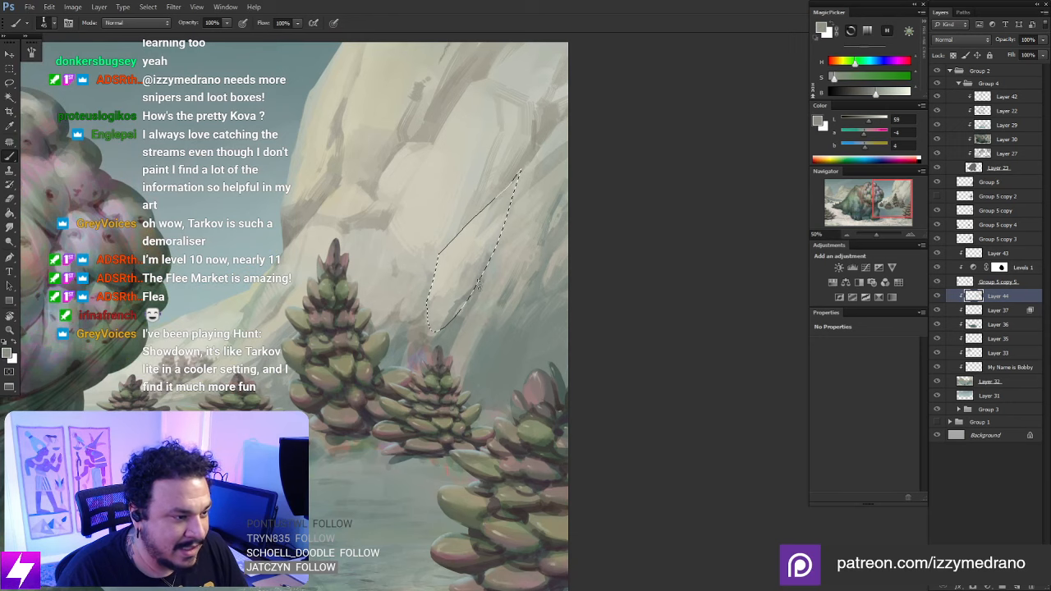
mouse_move(501, 314)
left_mouse_down()
mouse_move(490, 280)
mouse_move(472, 343)
left_mouse_up()
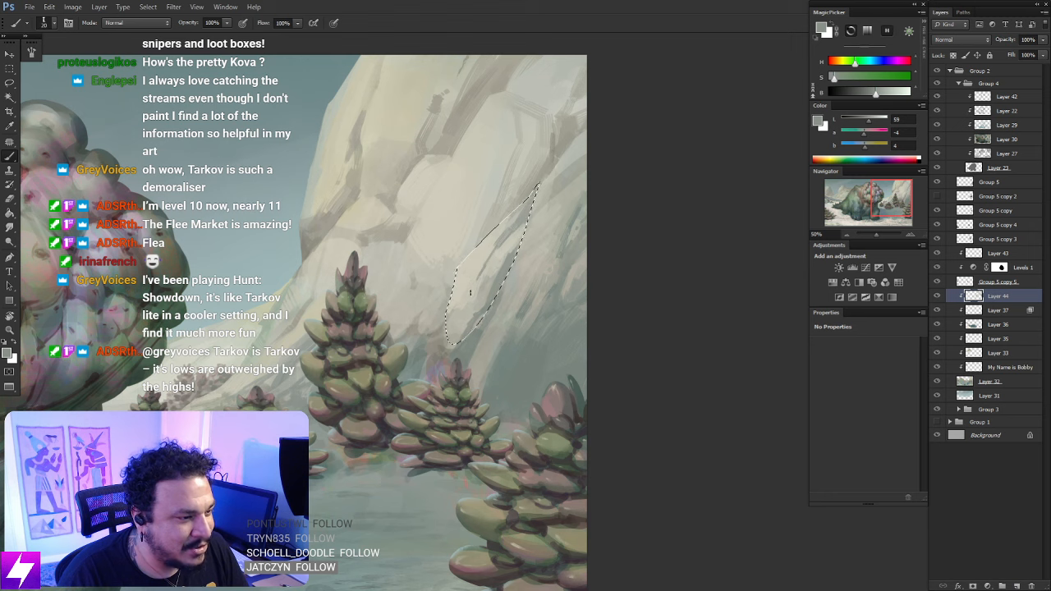
left_click_drag(471, 292, 456, 320)
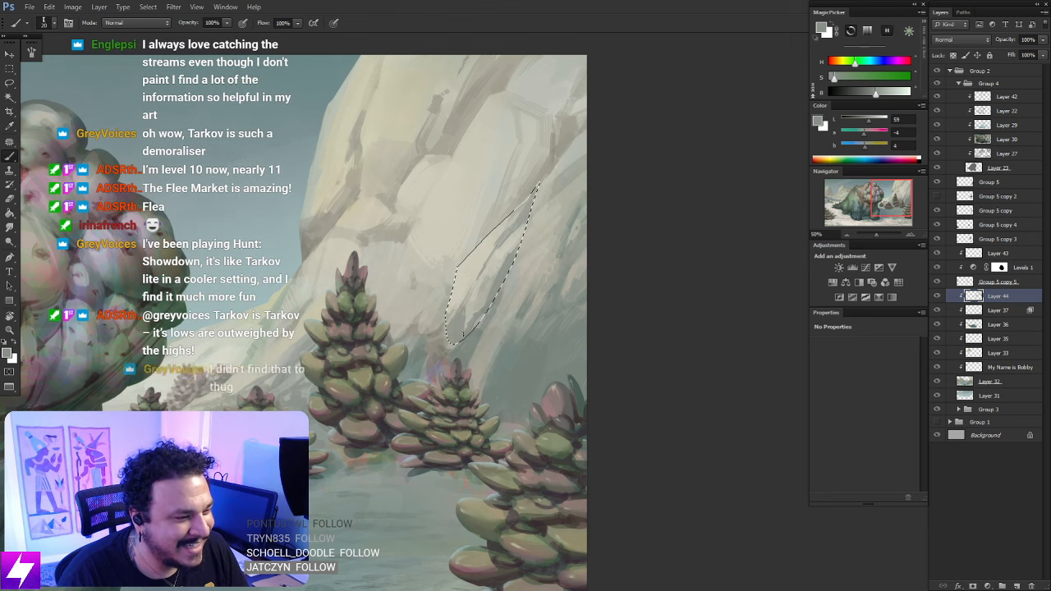
mouse_move(519, 308)
left_mouse_down()
mouse_move(514, 301)
mouse_move(533, 303)
left_mouse_up()
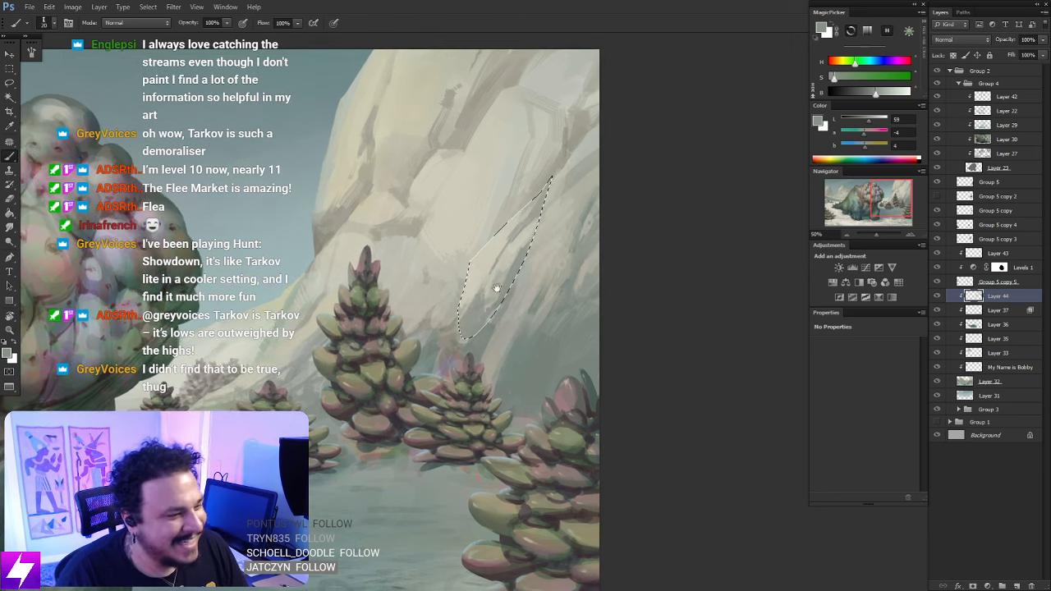
key("[")
left_click(479, 333, "alt")
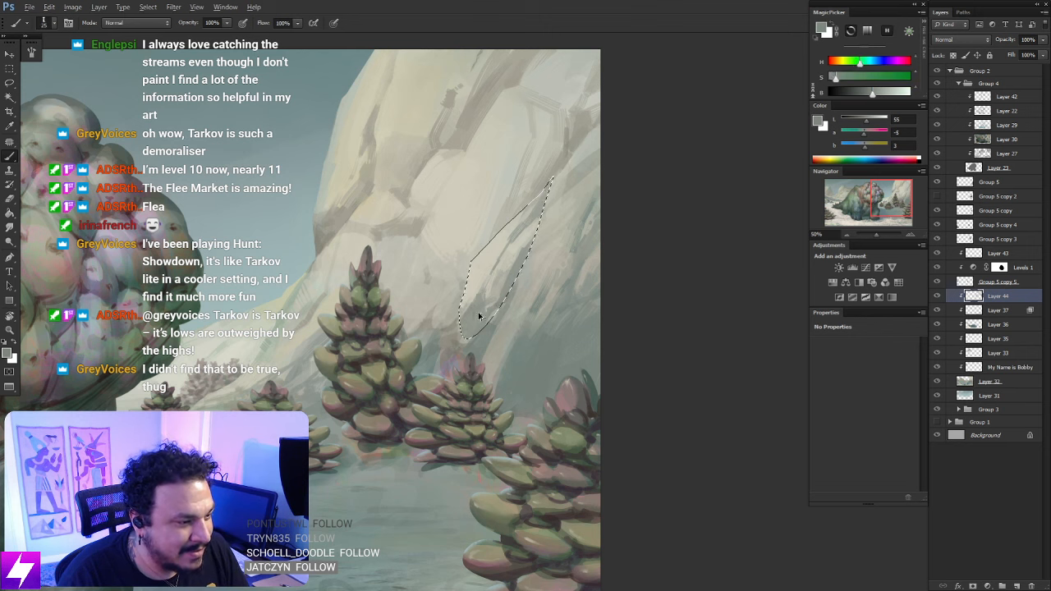
Clear the cliff selection and flip the canvas horizontally to check the cliff and pinecone trees in mirror view
key("ctrl+d")
key("l")
key("ctrl+minus")
mouse_move(316, 333)
left_mouse_down()
mouse_move(797, 271)
mouse_move(448, 305)
left_mouse_up()
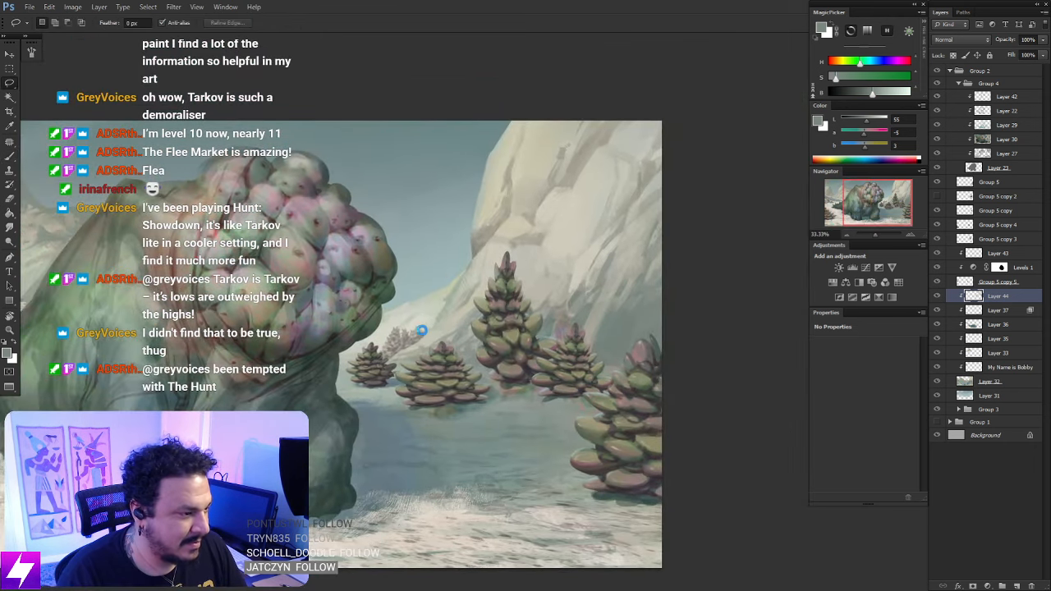
key("ctrl+shift+h")
left_click_drag(66, 367, 518, 429)
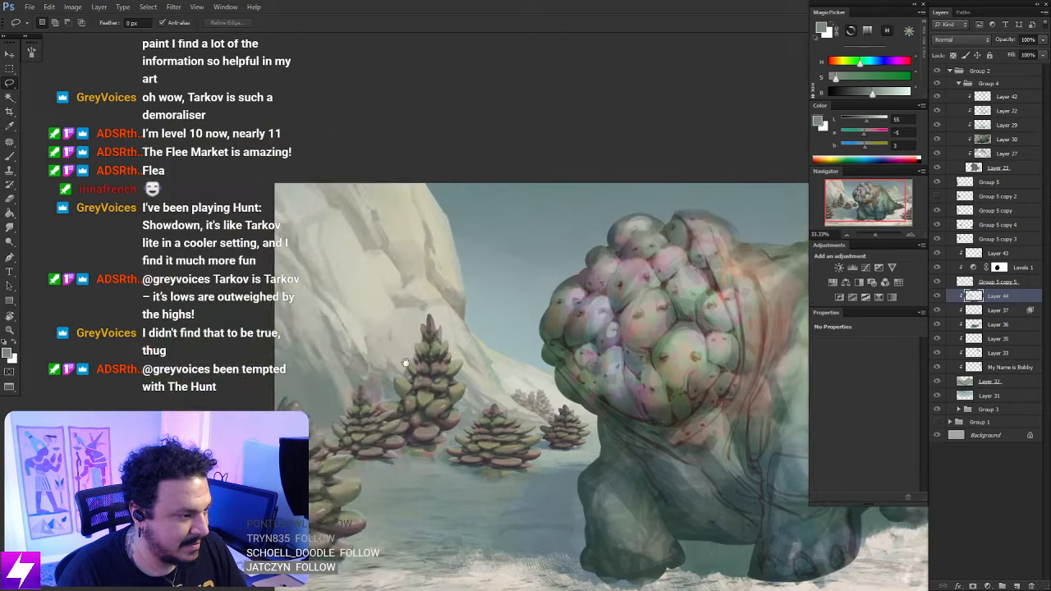
key("ctrl+plus")
key("ctrl+plus")
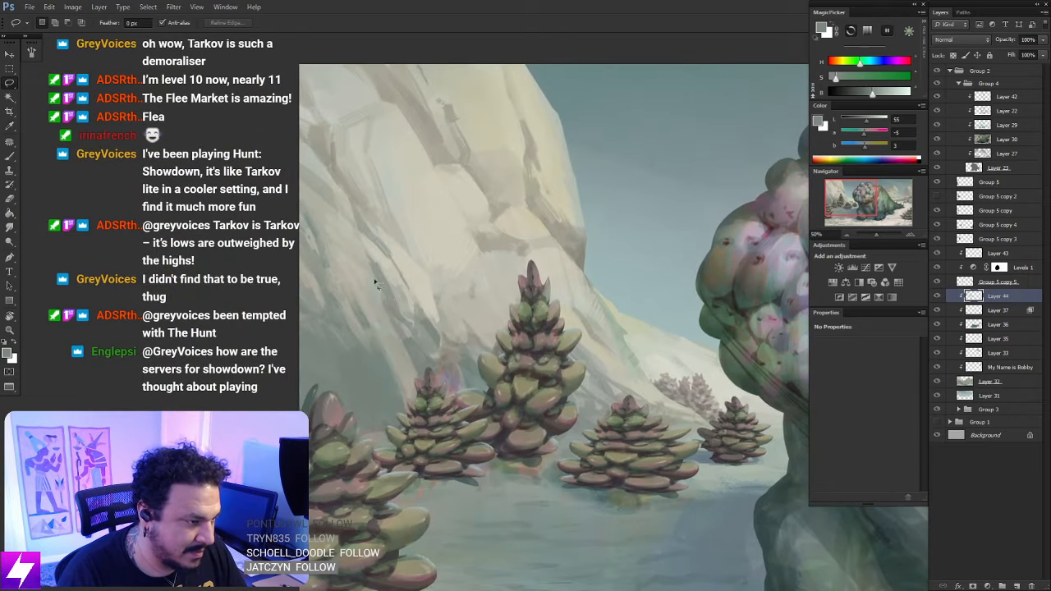
Lasso a long wedge of cliff above the small pinecone tree, brush in sampled cliff greys with an enlarged brush, and deselect
mouse_move(389, 320)
left_mouse_down()
mouse_move(429, 404)
mouse_move(406, 345)
left_mouse_up()
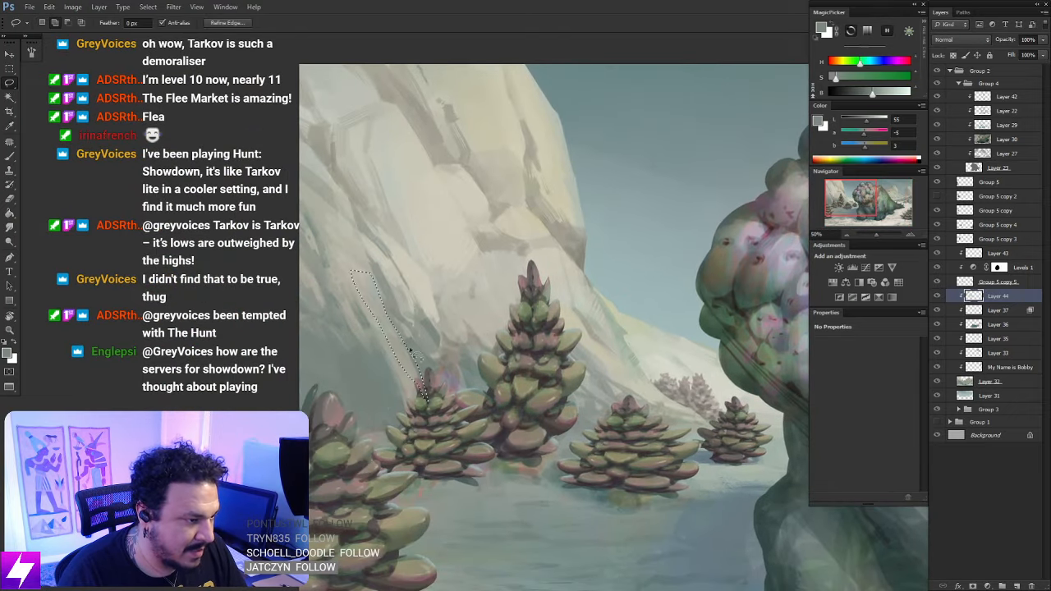
key("b")
left_click(413, 238, "alt")
key("bracketright")
key("bracketright")
key("bracketright")
key("bracketright")
mouse_move(404, 331)
left_mouse_down()
mouse_move(413, 378)
mouse_move(419, 371)
mouse_move(399, 351)
mouse_move(412, 389)
left_mouse_up()
left_click(405, 338, "alt")
left_click(411, 382, "alt")
mouse_move(386, 300)
left_mouse_down()
mouse_move(399, 358)
mouse_move(436, 351)
left_mouse_up()
key("ctrl+d")
key("l")
Lasso slivers on the cliff face beside the tall pinecone tree, paint them with a sampled darker warm grey, and deselect
key("ctrl+minus")
key("ctrl+minus")
left_click_drag(334, 334, 402, 312)
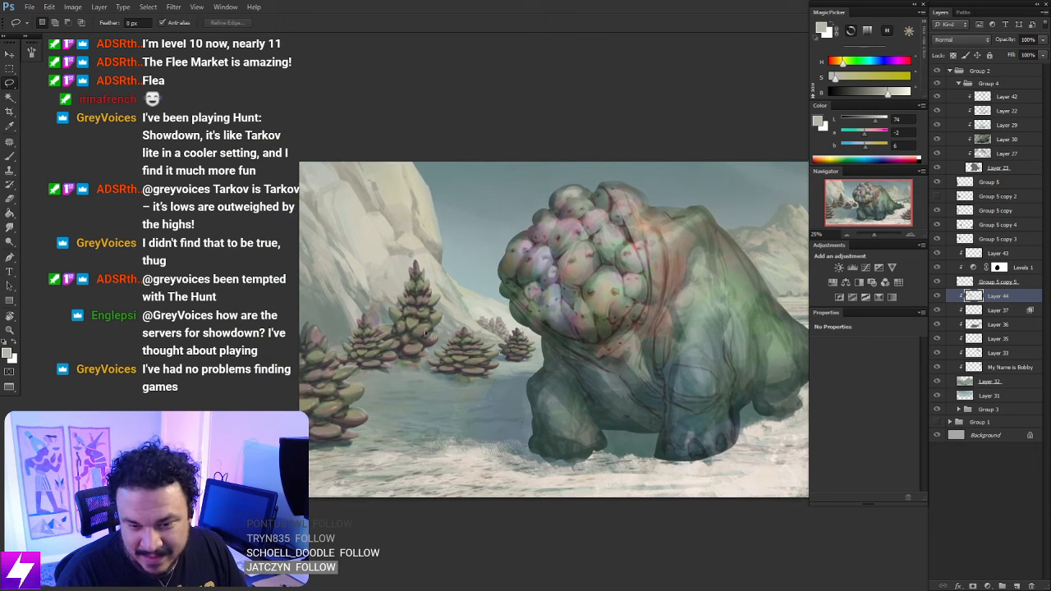
key("ctrl+plus")
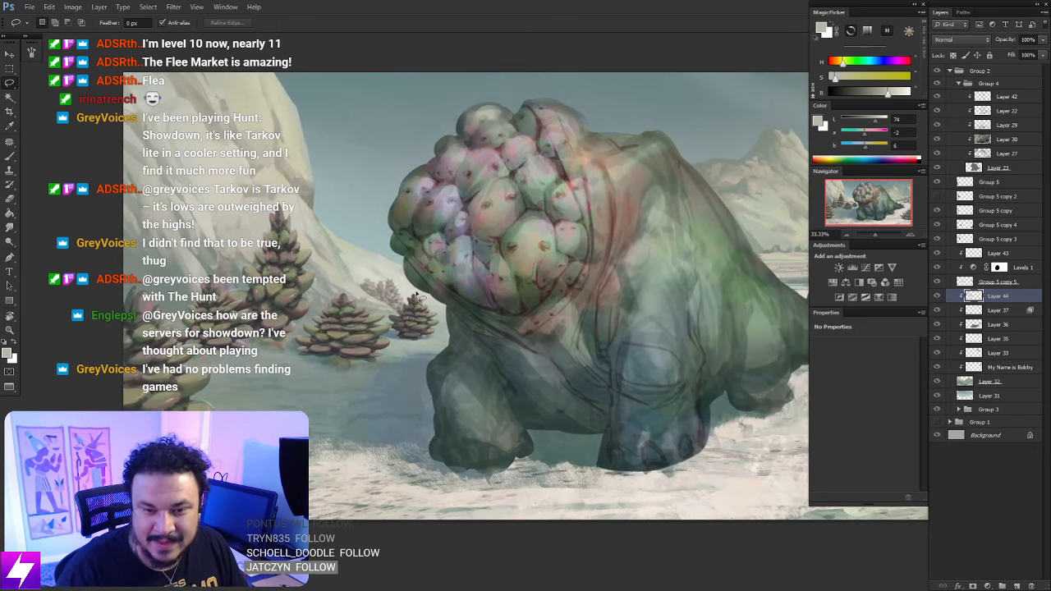
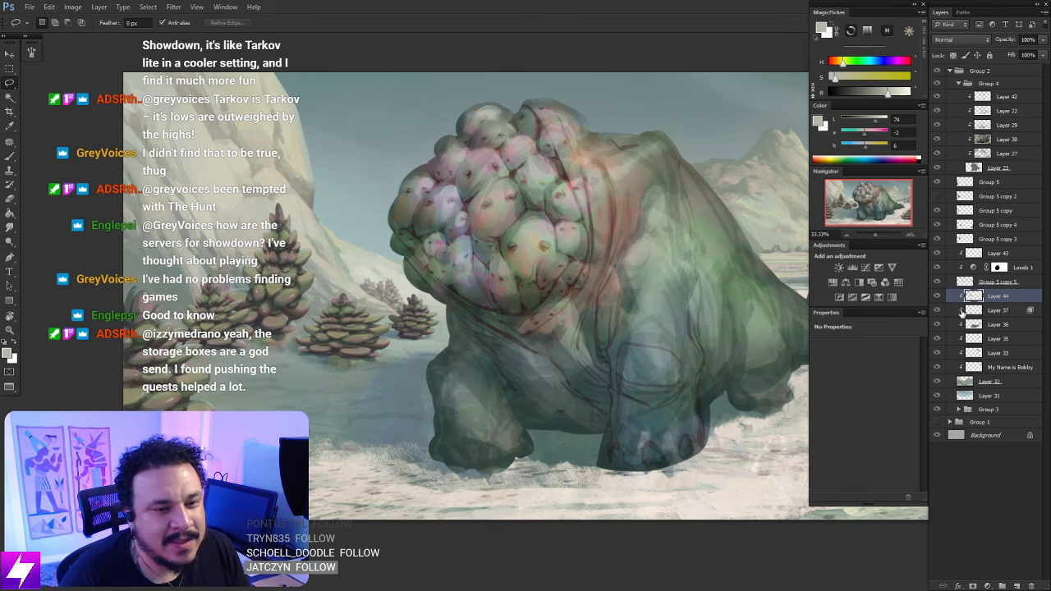
left_click_drag(365, 313, 529, 313)
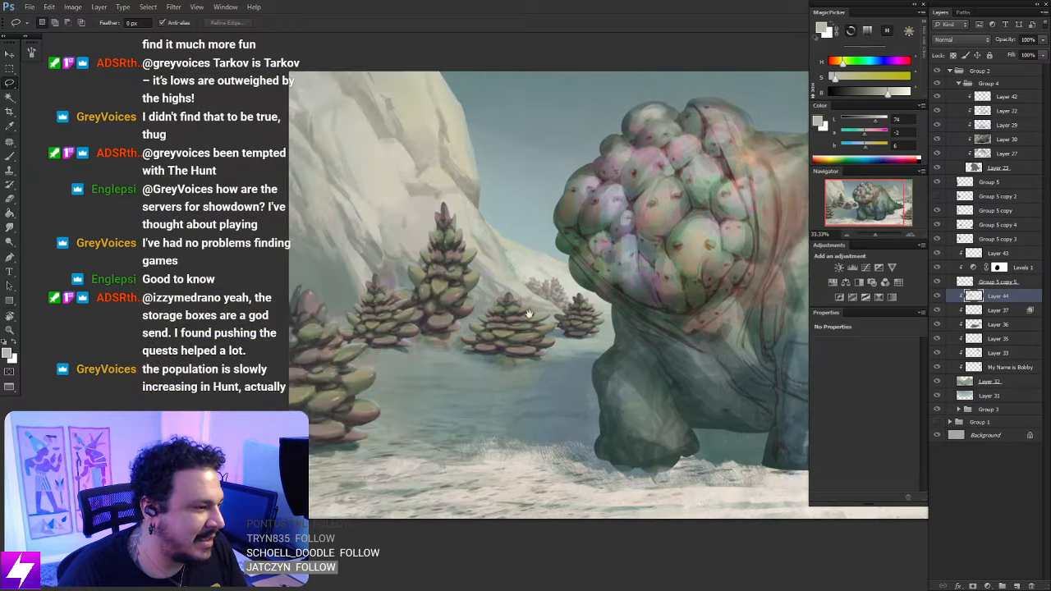
mouse_move(452, 217)
left_mouse_down()
mouse_move(461, 304)
mouse_move(422, 261)
mouse_move(452, 217)
left_mouse_up()
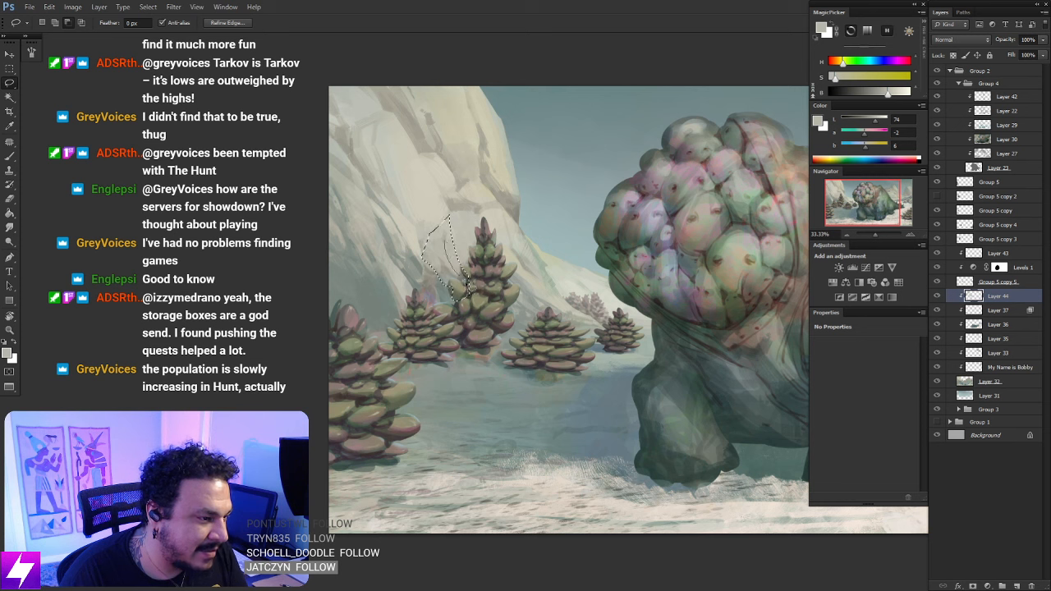
key("b")
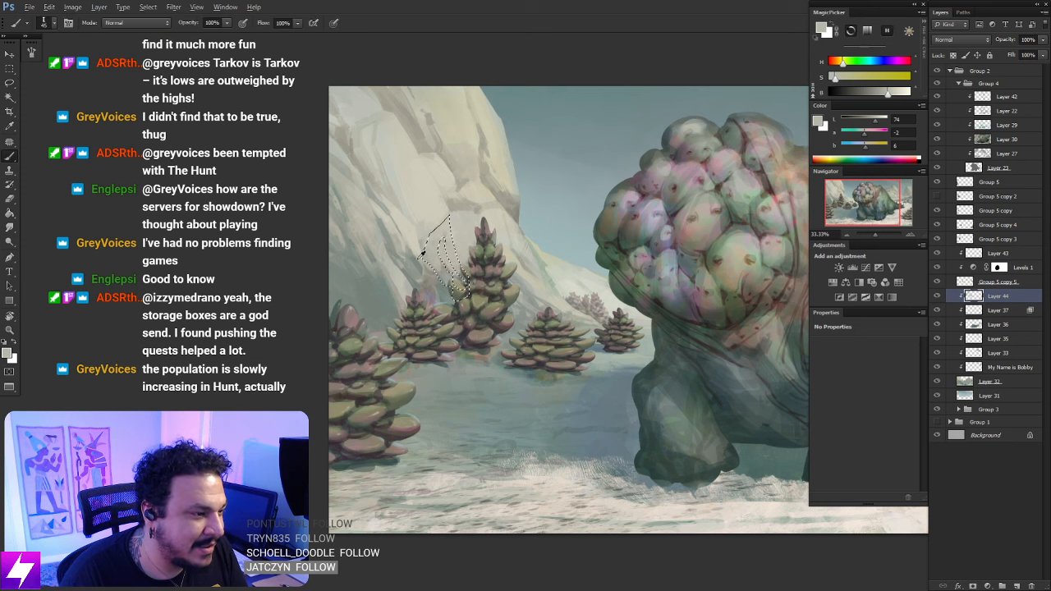
left_click(442, 245, "alt")
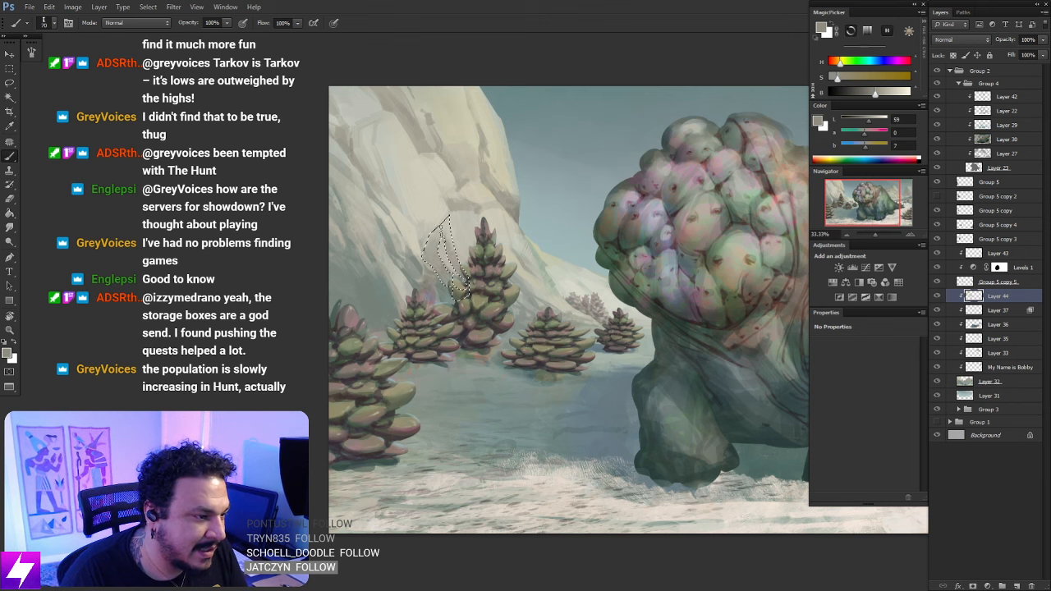
key("l")
key("ctrl+d")
Examine the whole painting at reduced size, with the view rotation reset and the canvas flipped back horizontally
key("ctrl+minus")
key("ctrl+minus")
key("b")
mouse_move(532, 356)
left_mouse_down()
mouse_move(516, 281)
mouse_move(525, 254)
mouse_move(504, 250)
mouse_move(543, 271)
mouse_move(578, 248)
mouse_move(547, 251)
mouse_move(493, 351)
left_mouse_up()
key("r")
key("ctrl+plus")
key("ctrl+plus")
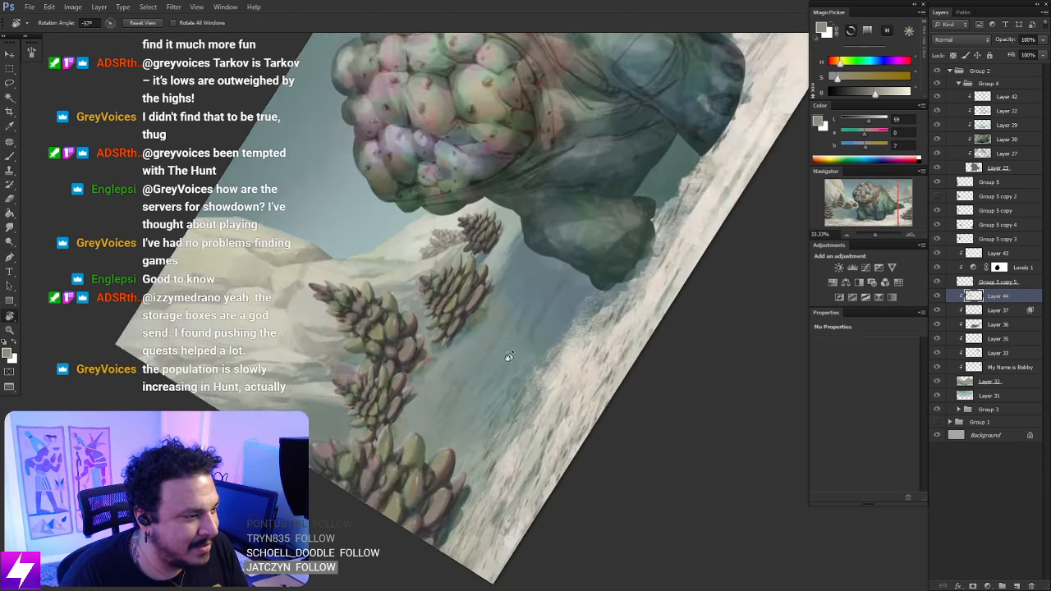
key("Escape")
key("ctrl+minus")
key("ctrl+minus")
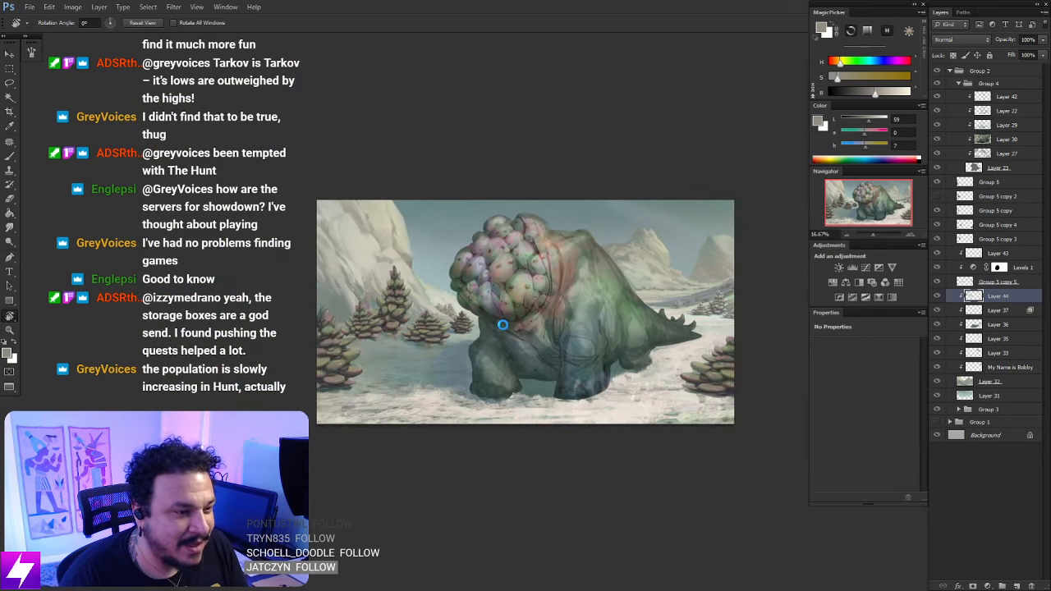
left_click_drag(478, 300, 496, 285)
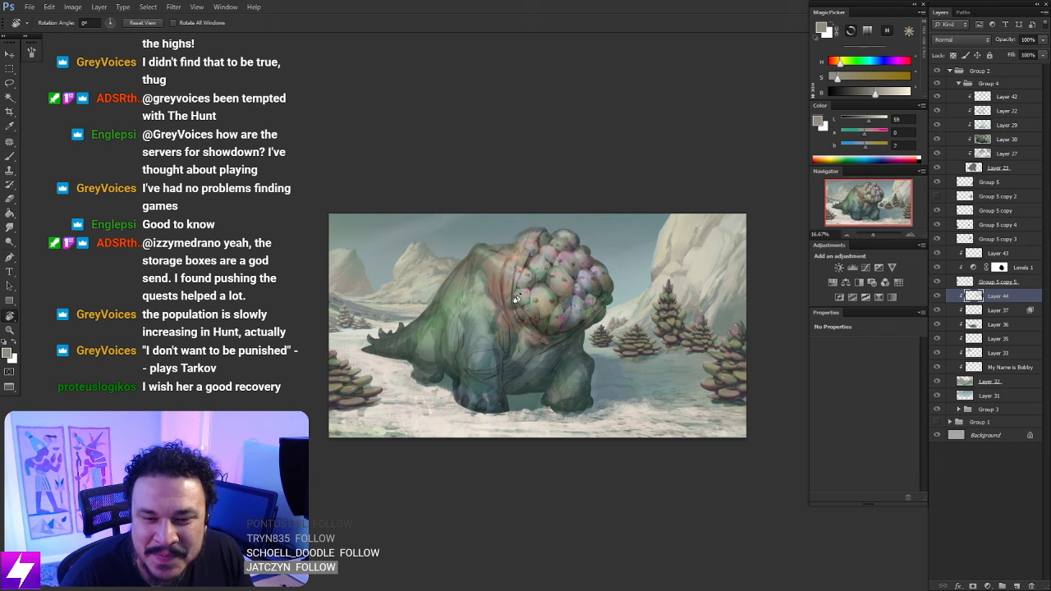
left_click_drag(509, 311, 479, 307)
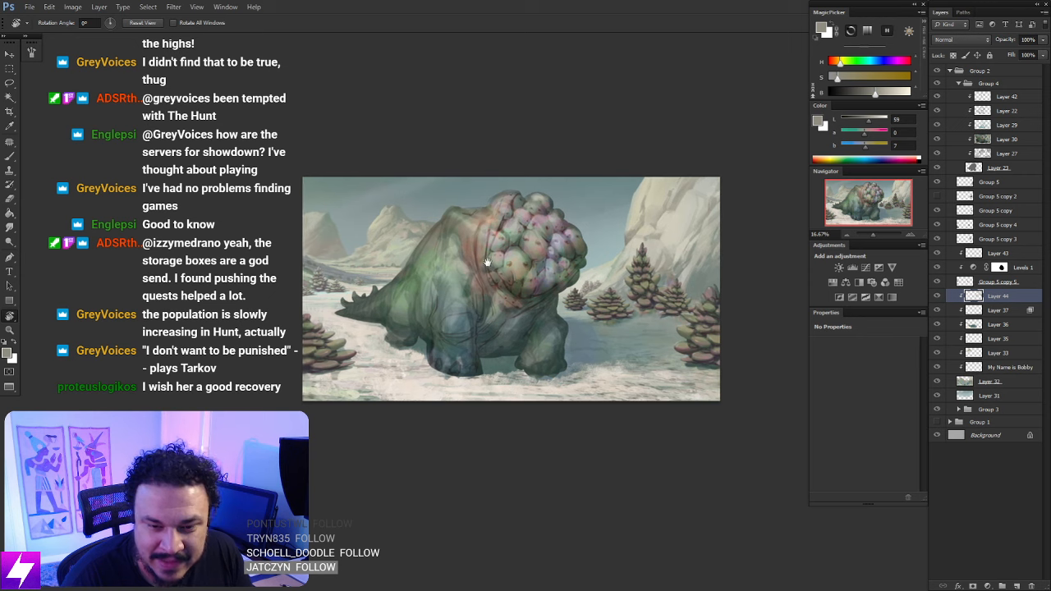
left_click_drag(488, 230, 472, 276)
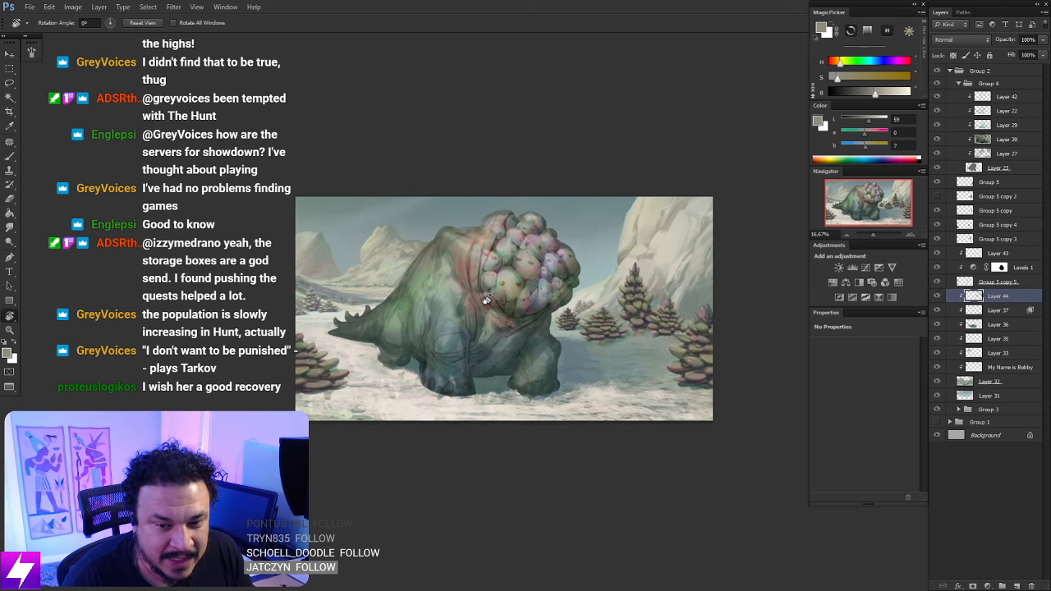
Compare the painting with and without the cliff brushwork by hiding and reshowing Layer 44
key("ctrl+plus")
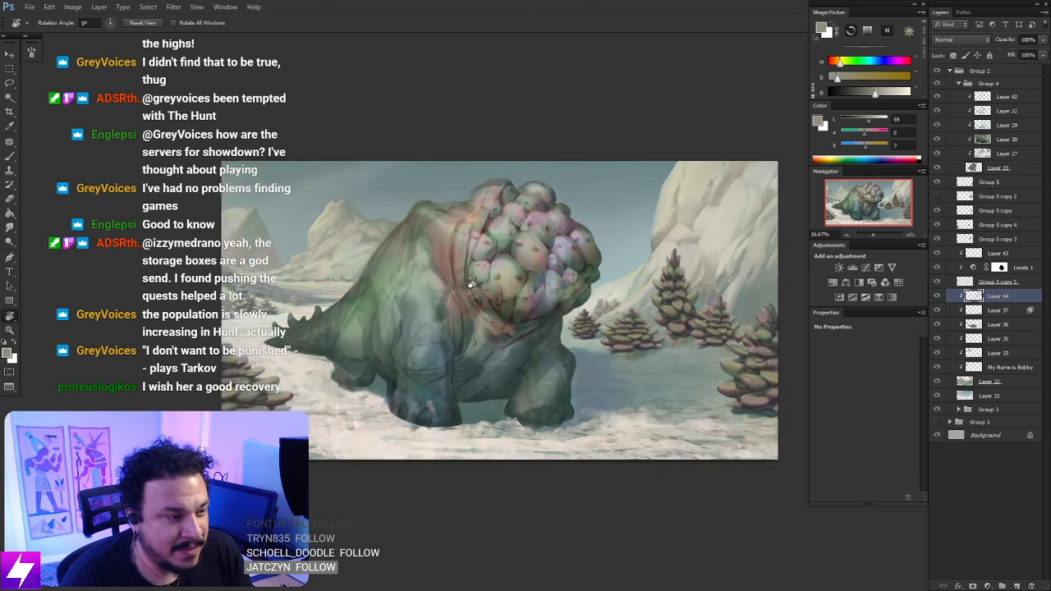
mouse_move(469, 292)
left_mouse_down()
mouse_move(483, 285)
mouse_move(481, 303)
left_mouse_up()
left_click_drag(509, 270, 496, 270)
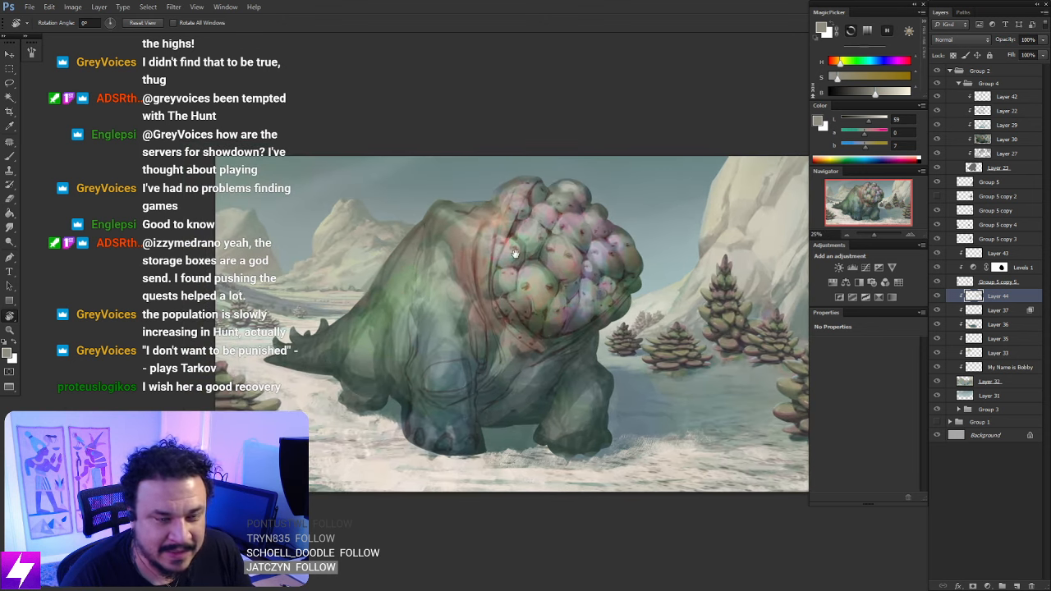
left_click(938, 297)
left_click(938, 298)
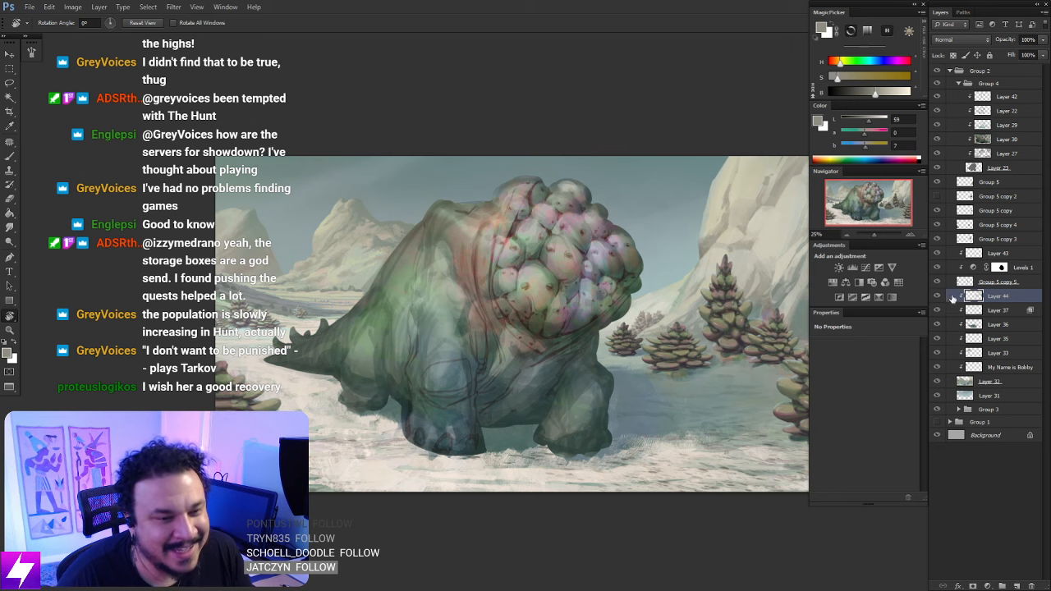
Add a new empty layer directly above Layer 44 and ready the brush for painting the background
key("ctrl+alt+shift+n")
left_click_drag(465, 312, 528, 359)
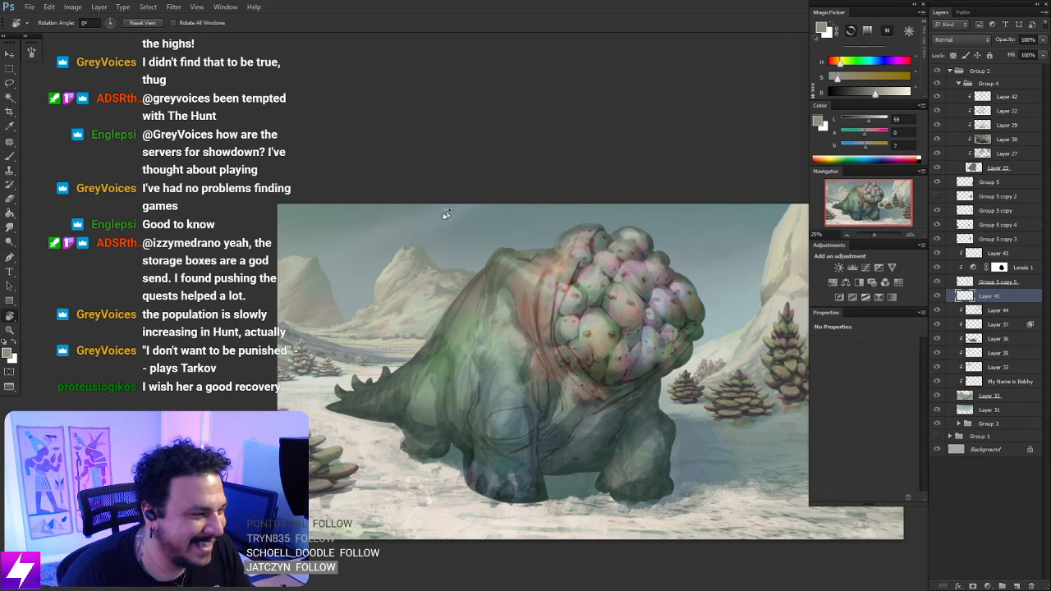
key("ctrl+plus")
key("ctrl+plus")
left_click_drag(436, 251, 478, 276)
left_click_drag(612, 217, 529, 197)
mouse_move(448, 289)
left_mouse_down()
mouse_move(479, 261)
mouse_move(640, 199)
mouse_move(617, 238)
mouse_move(575, 235)
mouse_move(483, 297)
mouse_move(481, 285)
left_mouse_up()
key("b")
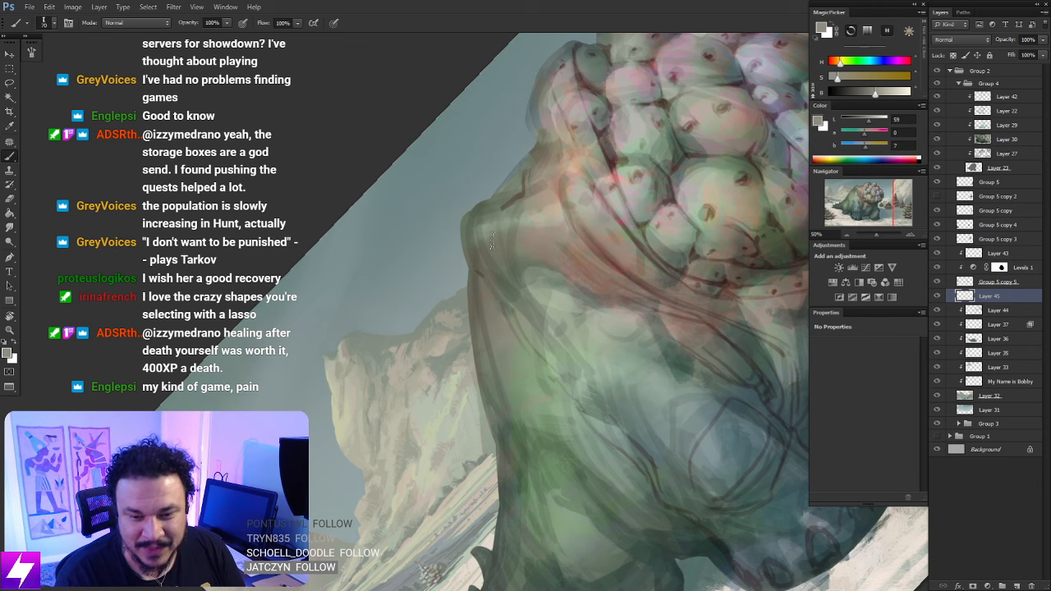
key("Escape")
Sample grey-greens from the distant mountain behind the creature's back and refine its ridge with a progressively smaller brush
left_click_drag(442, 259, 531, 284)
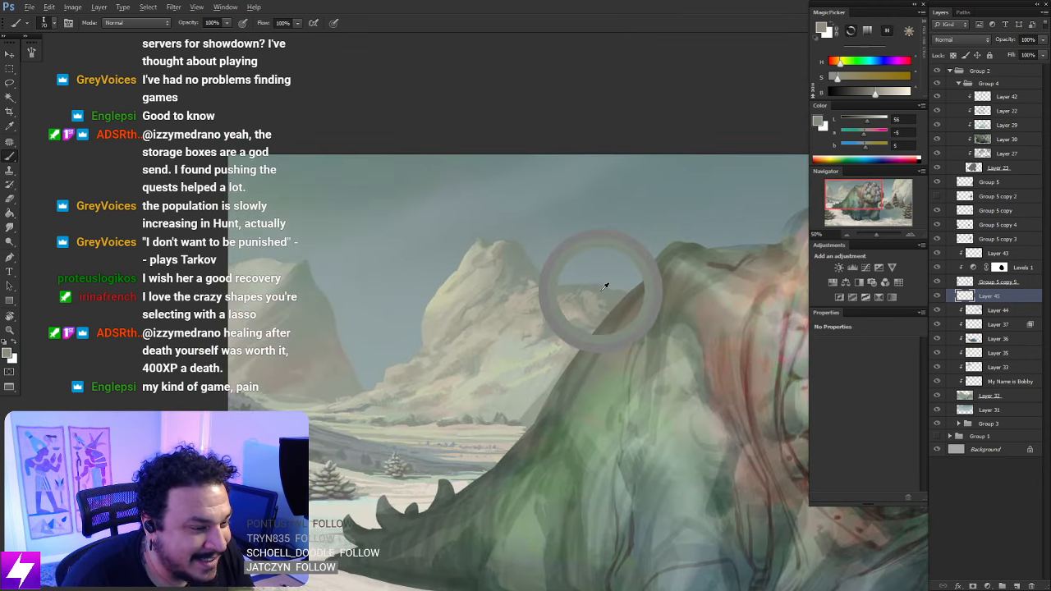
key("r")
mouse_move(605, 282)
left_mouse_down()
mouse_move(602, 309)
mouse_move(594, 277)
left_mouse_up()
key("ctrl+plus")
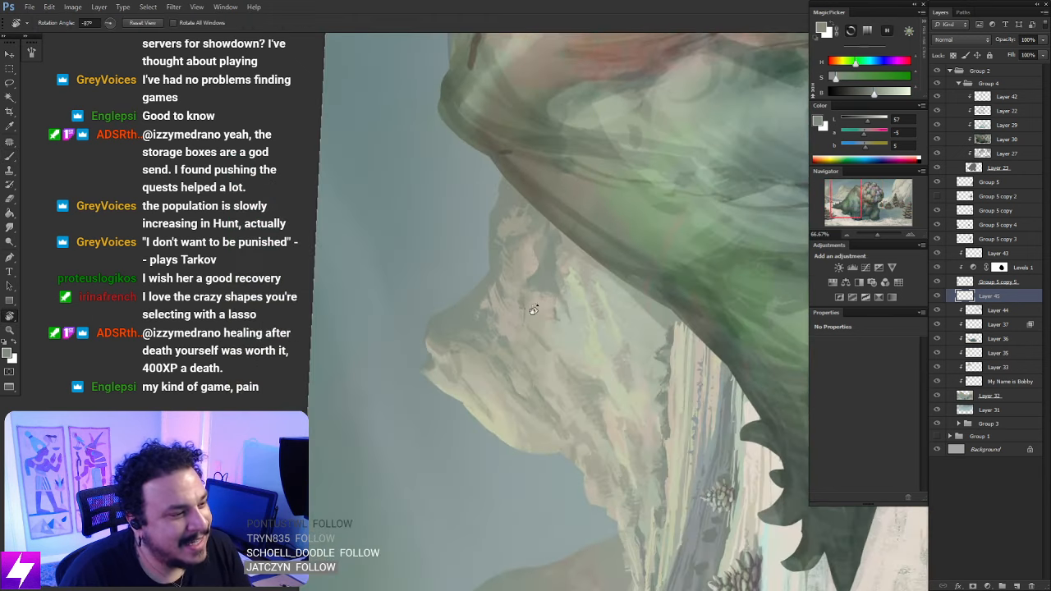
left_click_drag(507, 303, 555, 307)
key("b")
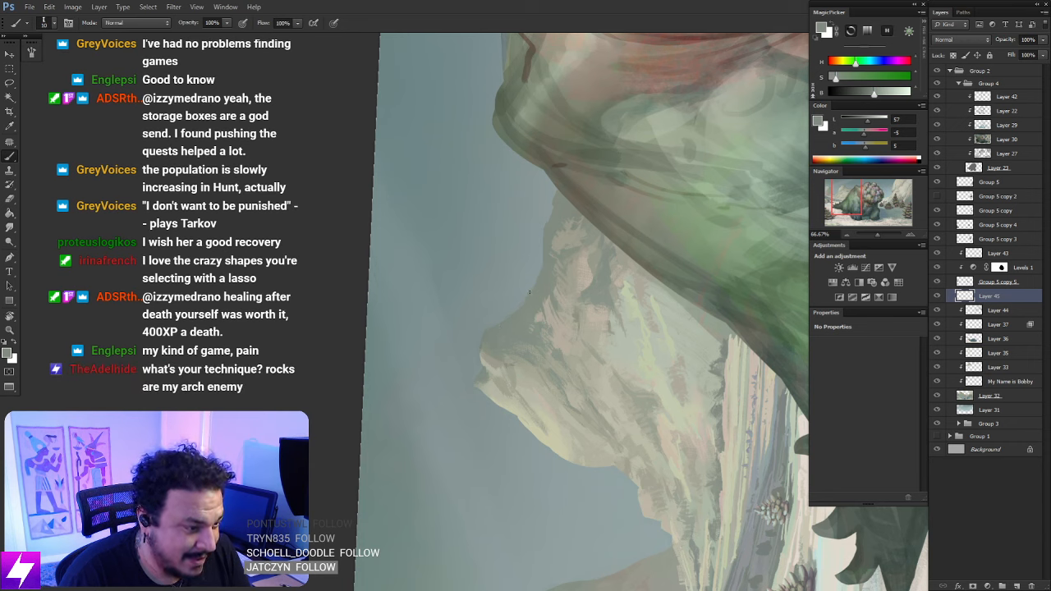
key("Escape")
left_click_drag(577, 307, 567, 325)
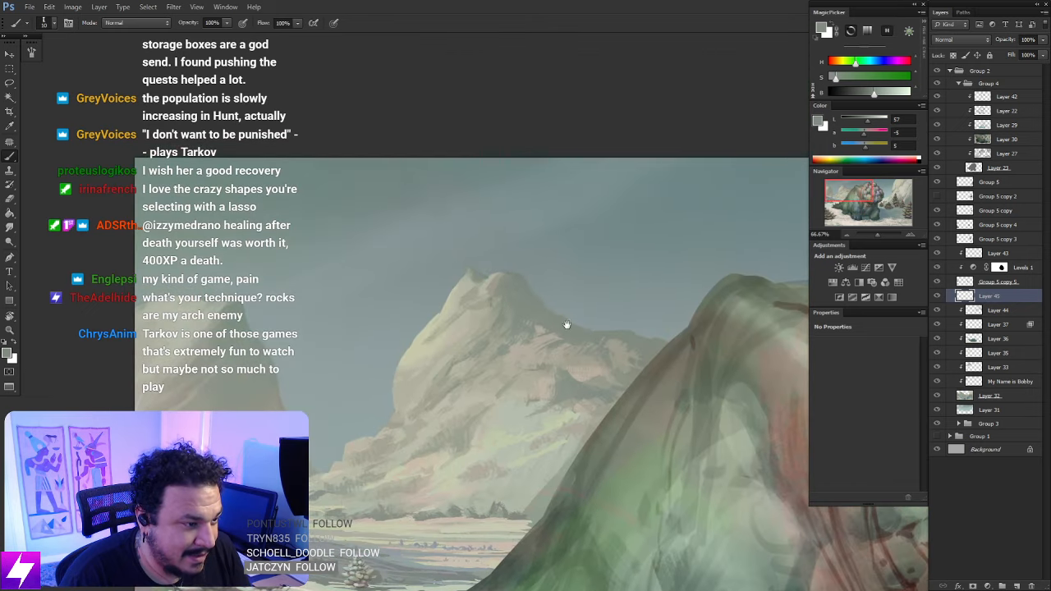
left_click(524, 280, "alt")
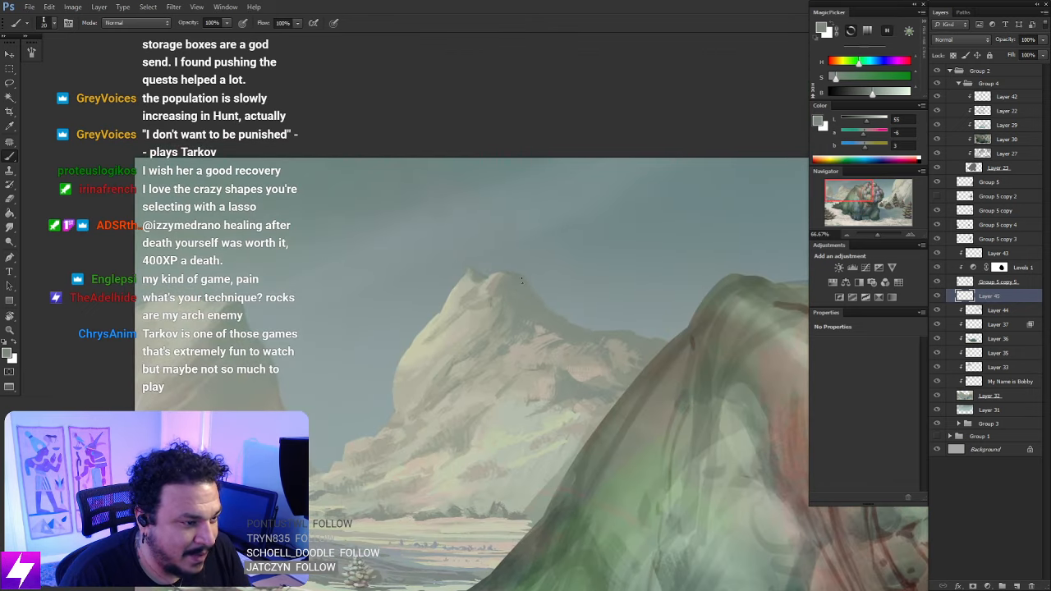
Soften the distant mountain's ridge with the Smudge tool at 50% strength and clean its edges with a small eraser
key("r")
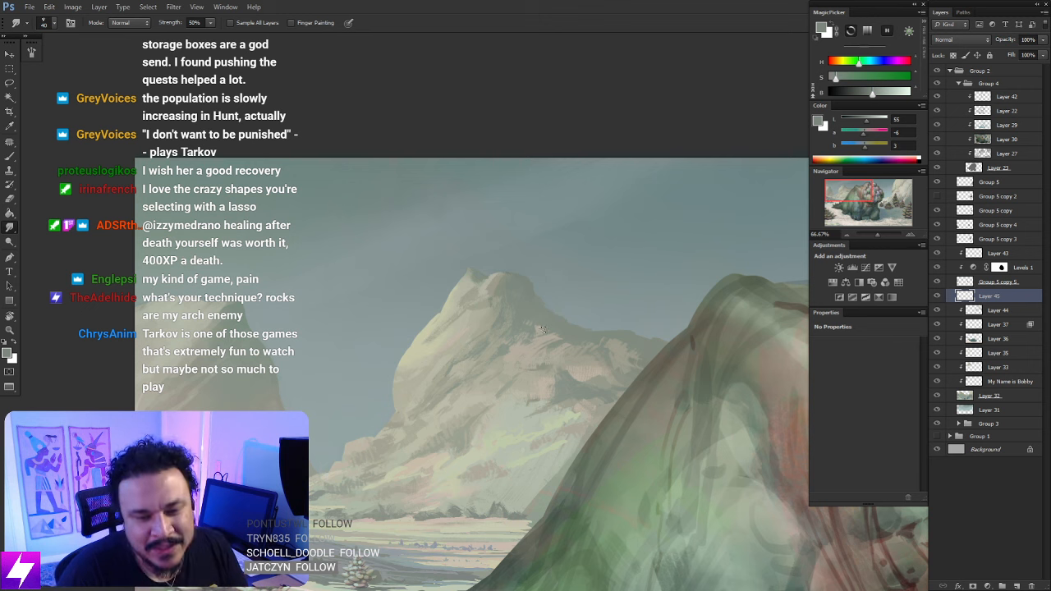
left_click_drag(558, 382, 516, 358)
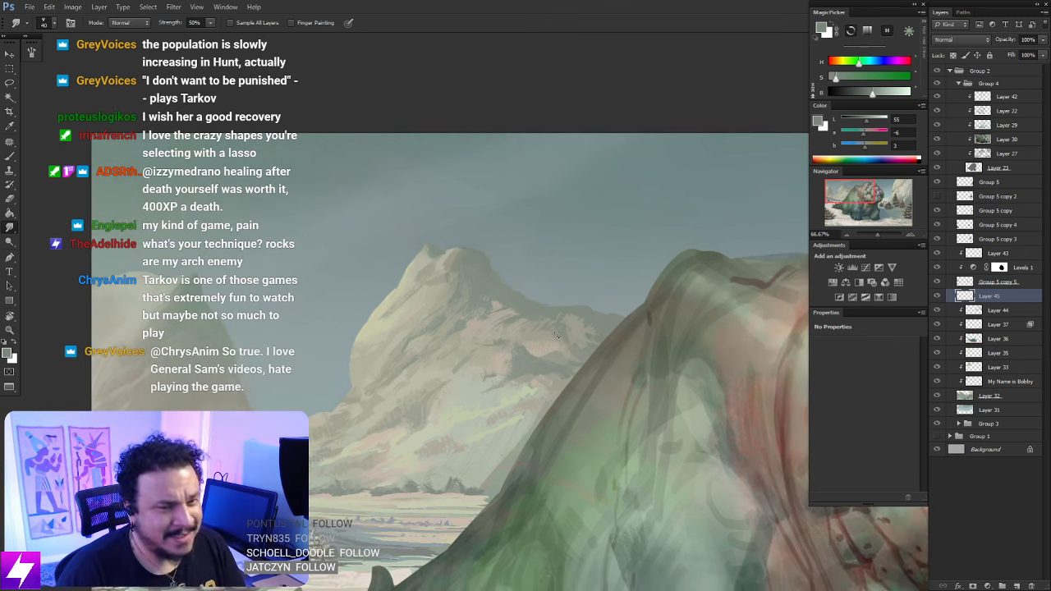
left_click_drag(491, 309, 520, 340)
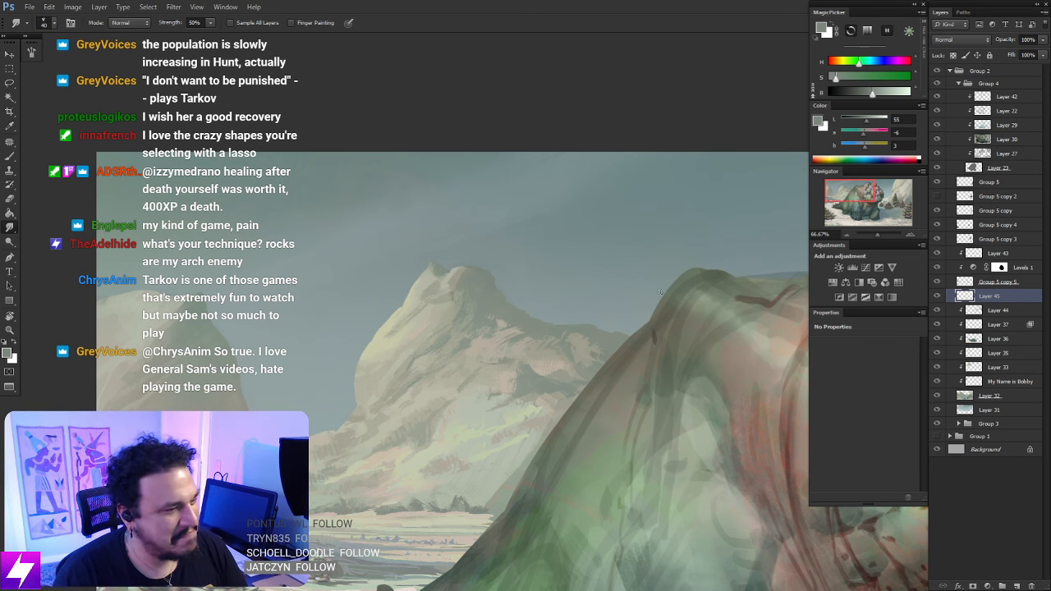
left_click(586, 363, "ctrl")
mouse_move(583, 364)
left_mouse_down()
mouse_move(570, 370)
mouse_move(577, 393)
mouse_move(625, 403)
left_mouse_up()
key("e")
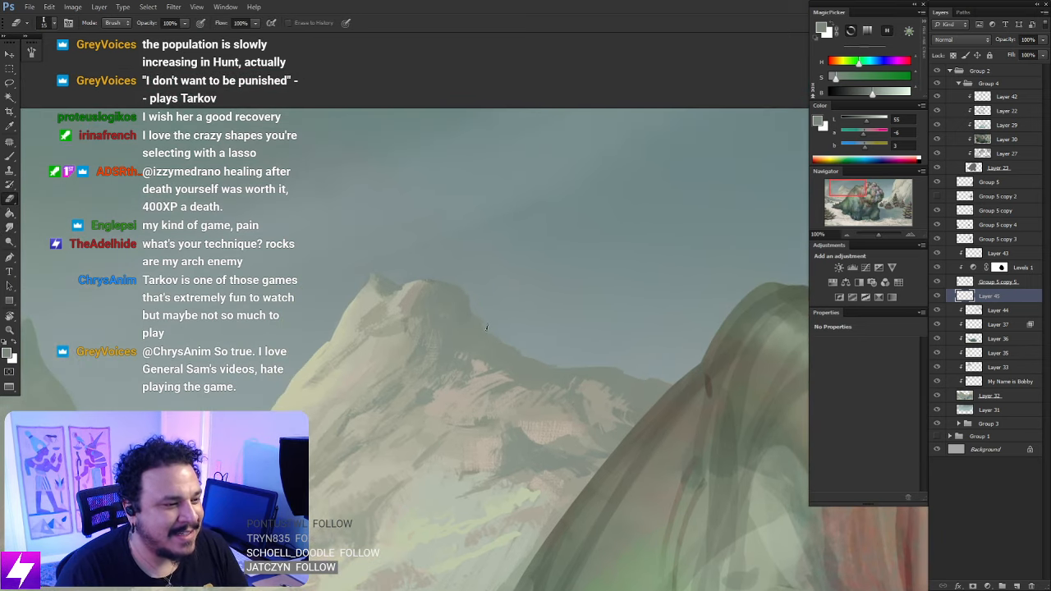
left_click_drag(593, 466, 535, 427)
mouse_move(509, 386)
left_mouse_down()
mouse_move(542, 430)
mouse_move(534, 426)
mouse_move(554, 413)
mouse_move(568, 444)
left_mouse_up()
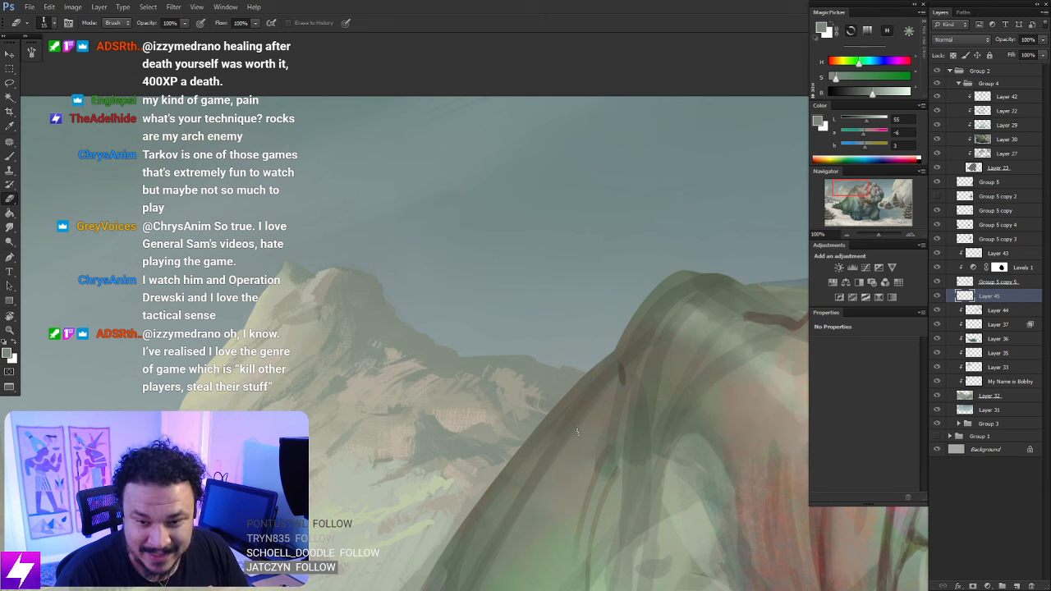
Examine the distant mountain, creature, cliff and pinecone trees at reduced size for areas still needing work
left_click_drag(561, 442, 502, 356)
key("ctrl+minus")
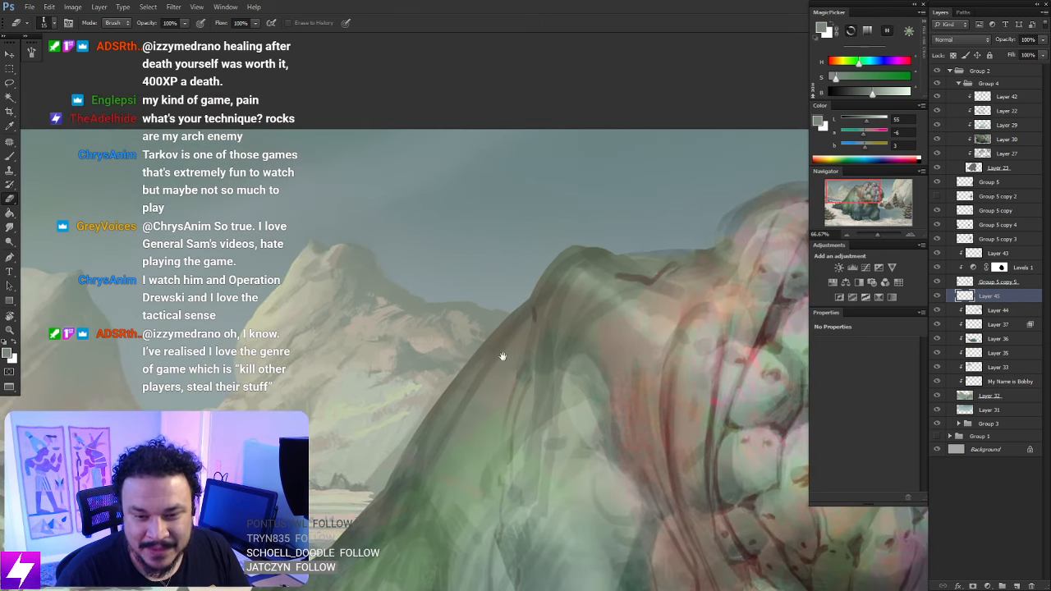
mouse_move(573, 472)
left_mouse_down()
mouse_move(537, 451)
mouse_move(533, 413)
left_mouse_up()
key("ctrl+minus")
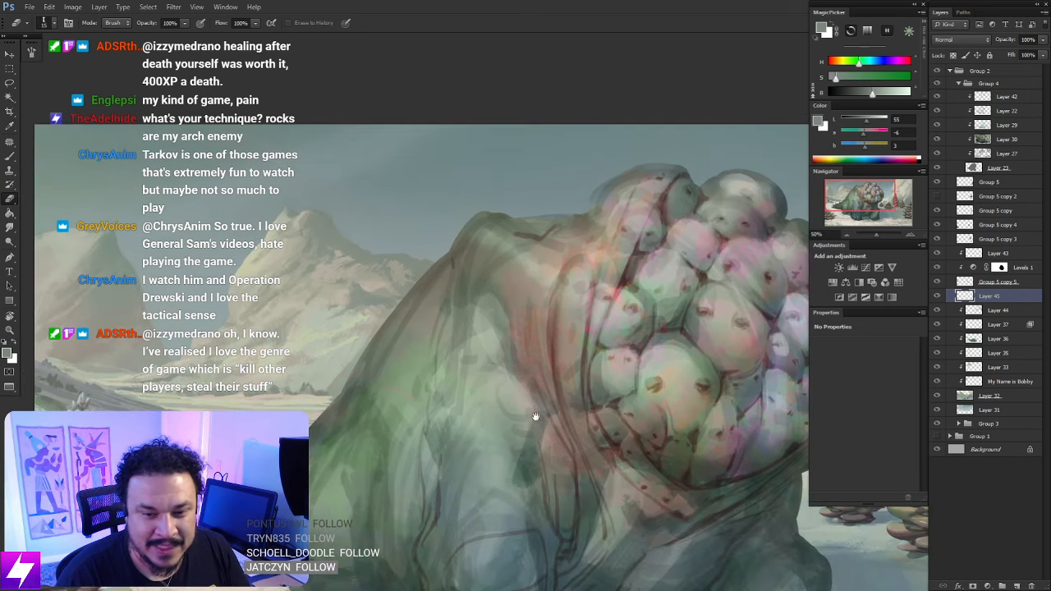
mouse_move(588, 472)
left_mouse_down()
mouse_move(525, 446)
mouse_move(561, 450)
mouse_move(445, 489)
left_mouse_up()
key("ctrl+minus")
left_click_drag(572, 450, 445, 475)
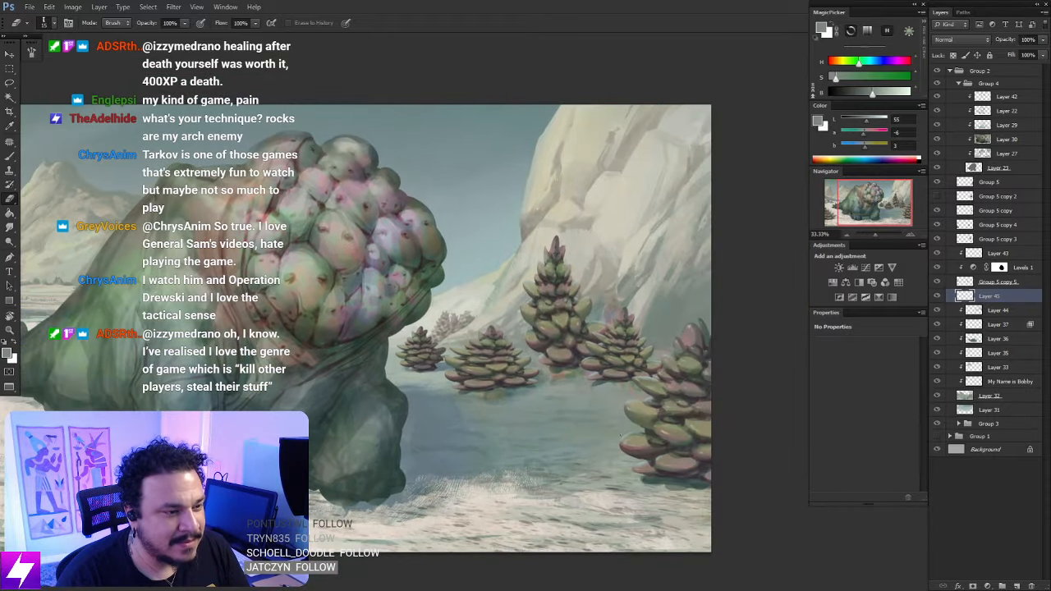
left_click_drag(581, 465, 584, 498)
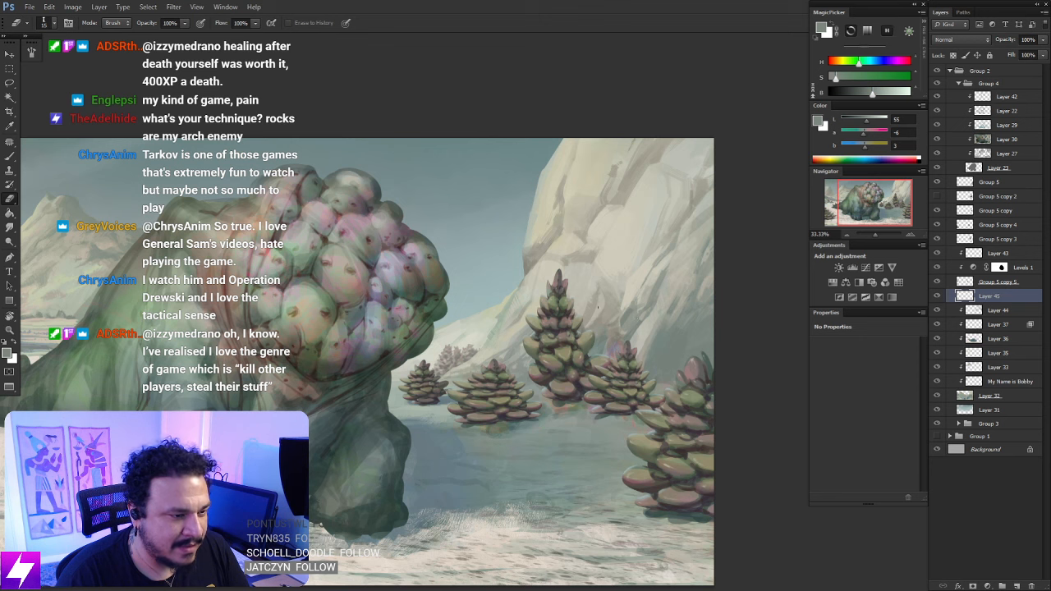
left_click_drag(513, 472, 543, 458)
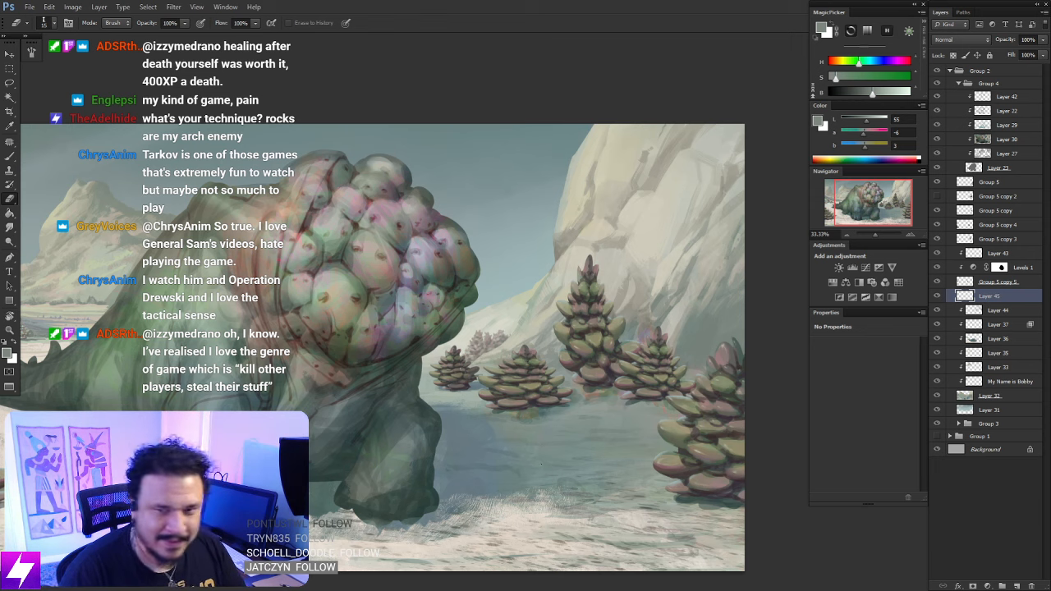
left_click_drag(551, 468, 540, 463)
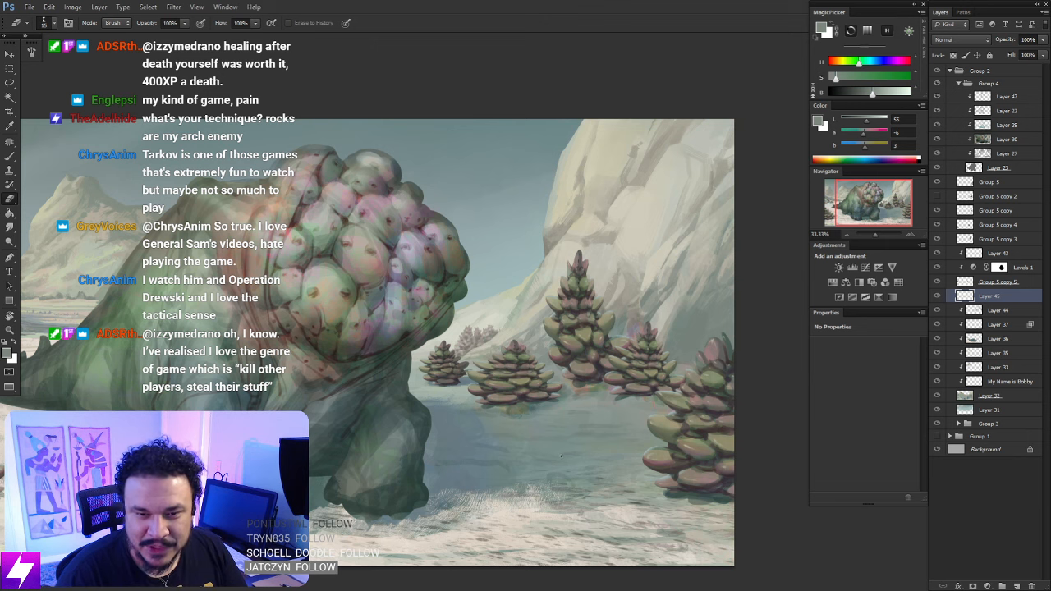
left_click_drag(534, 420, 551, 431)
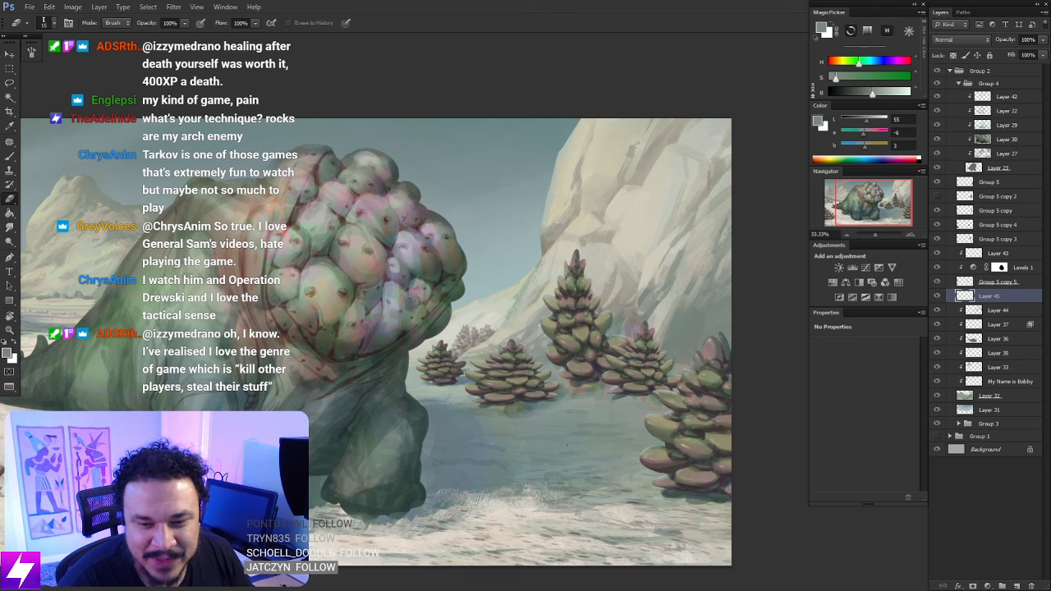
left_click_drag(556, 488, 547, 466)
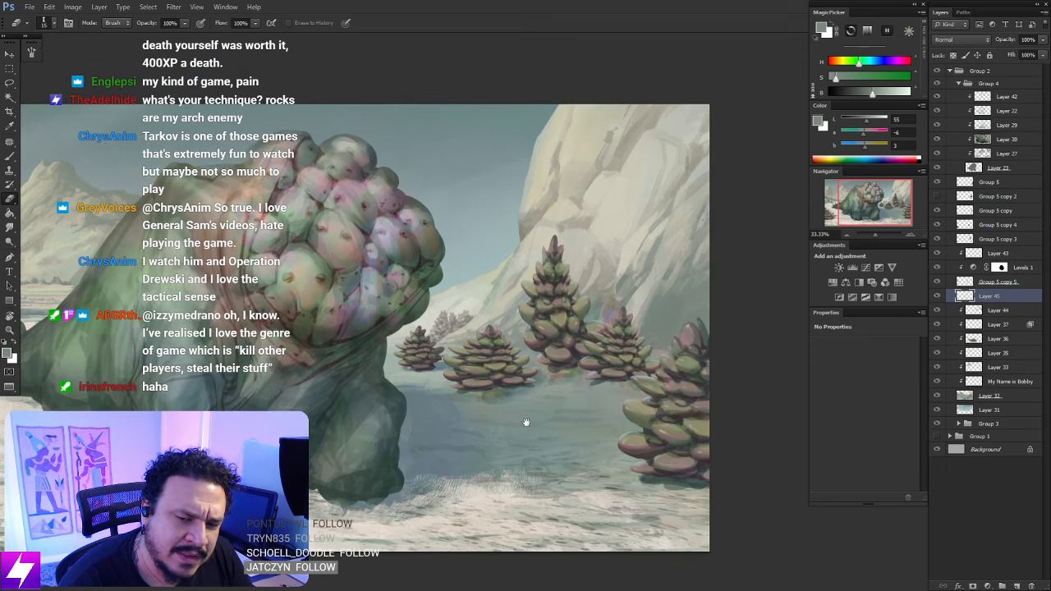
left_click_drag(562, 403, 583, 420)
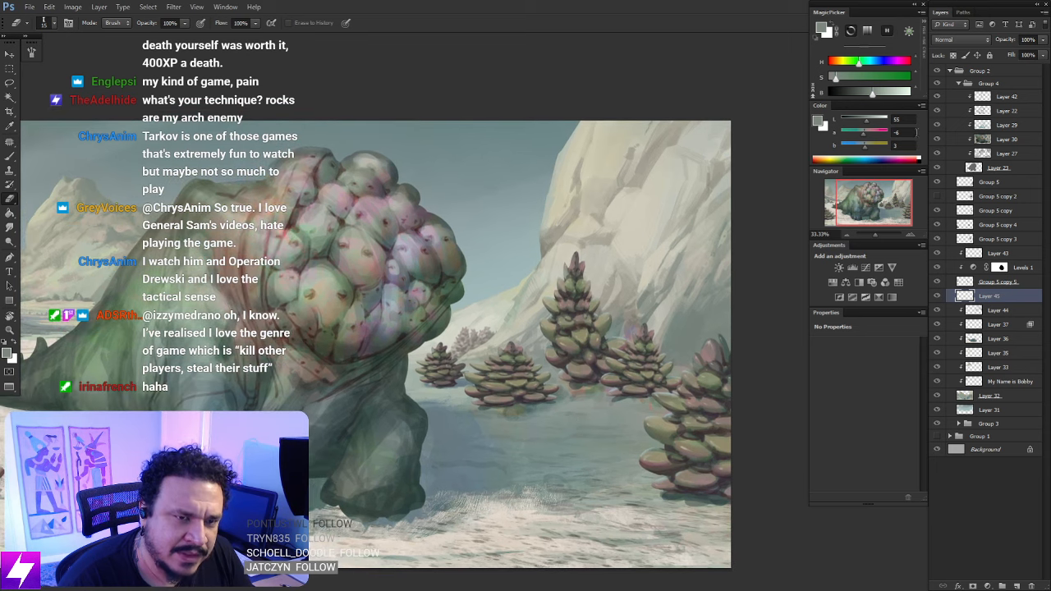
Compare the painting with and without the new mountain brushwork by toggling Layer 45's visibility twice
left_click(937, 297)
left_click(936, 296)
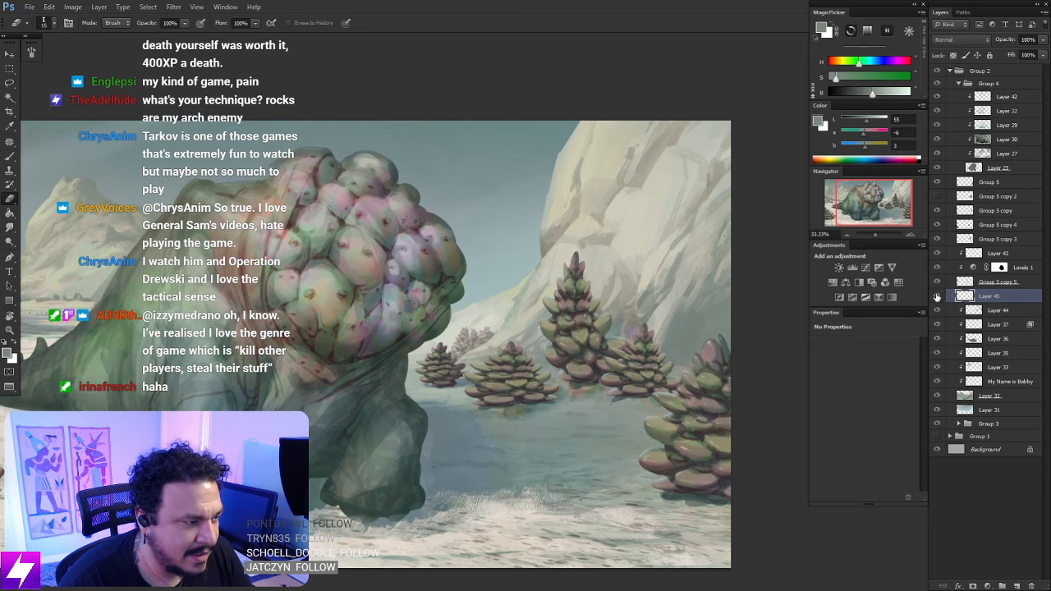
left_click(937, 297)
left_click(937, 297)
left_click_drag(675, 388, 681, 381)
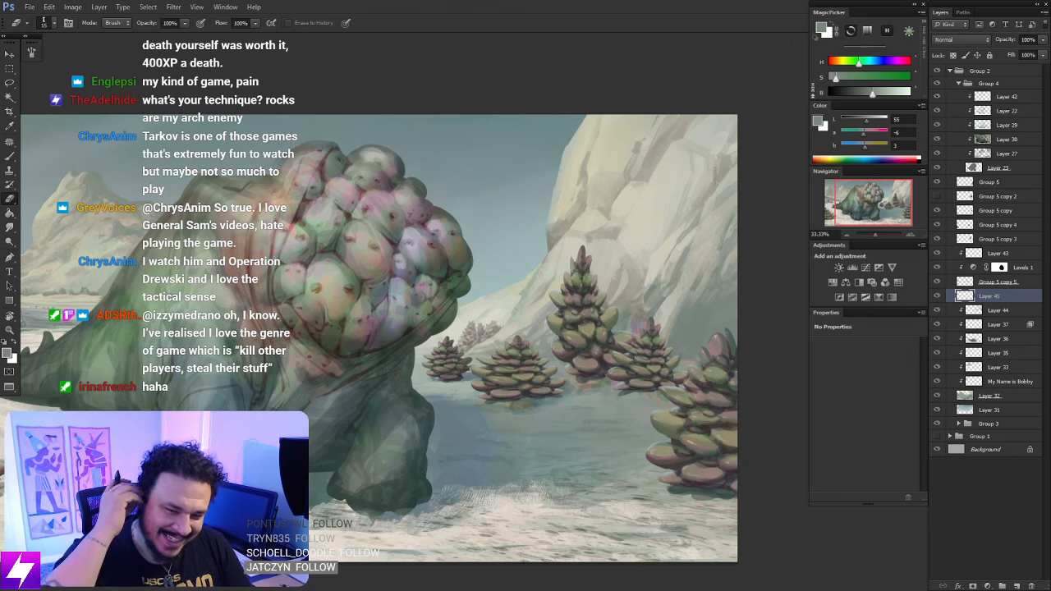
left_click_drag(536, 316, 641, 302)
scroll(641, 302, "up", 1)
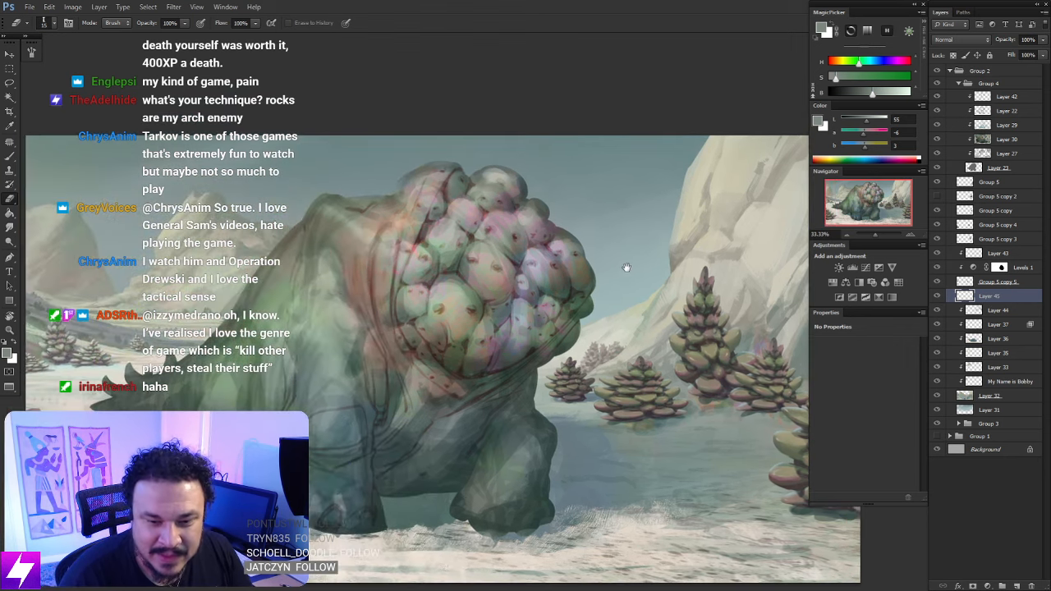
scroll(586, 281, "up", 2)
mouse_move(610, 313)
left_mouse_down()
mouse_move(598, 308)
mouse_move(610, 313)
left_mouse_up()
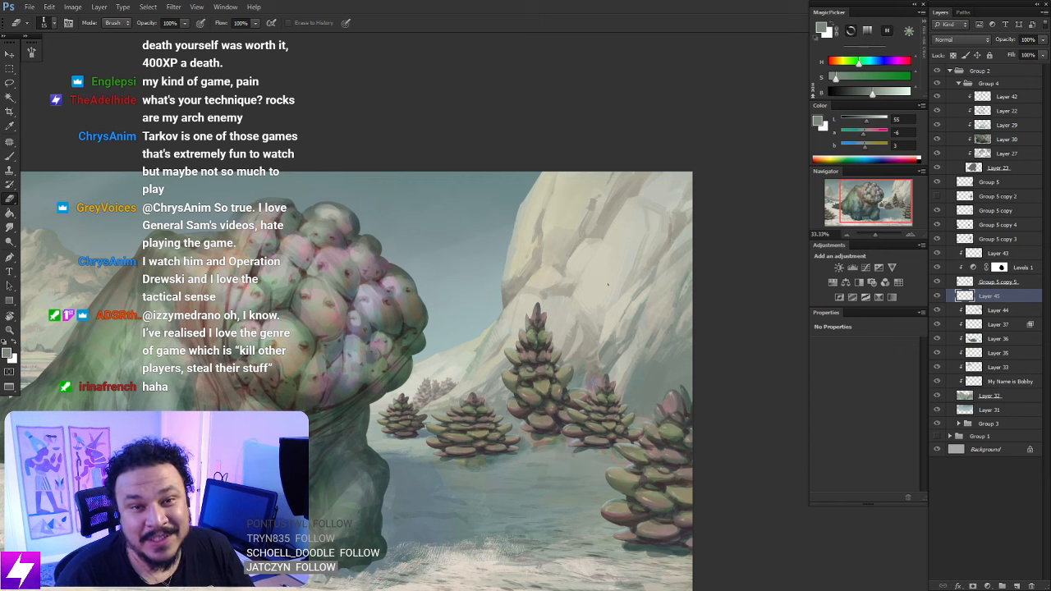
scroll(603, 259, "up", 2)
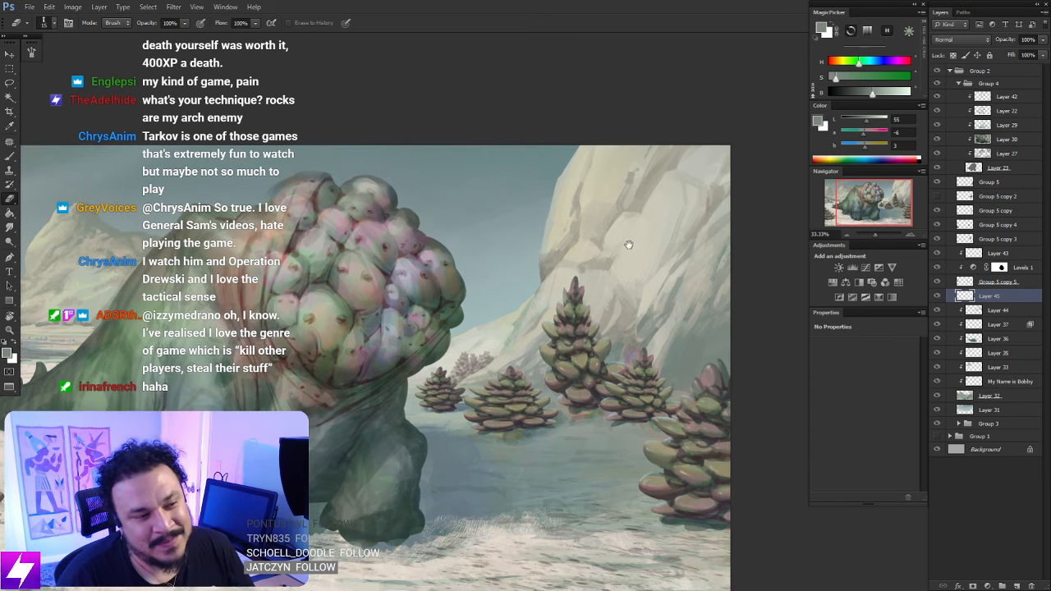
scroll(625, 302, "down", 1)
Sample a dark grey from the lower cliff behind the pinecone trees and brush it into the shaded rock
key("b")
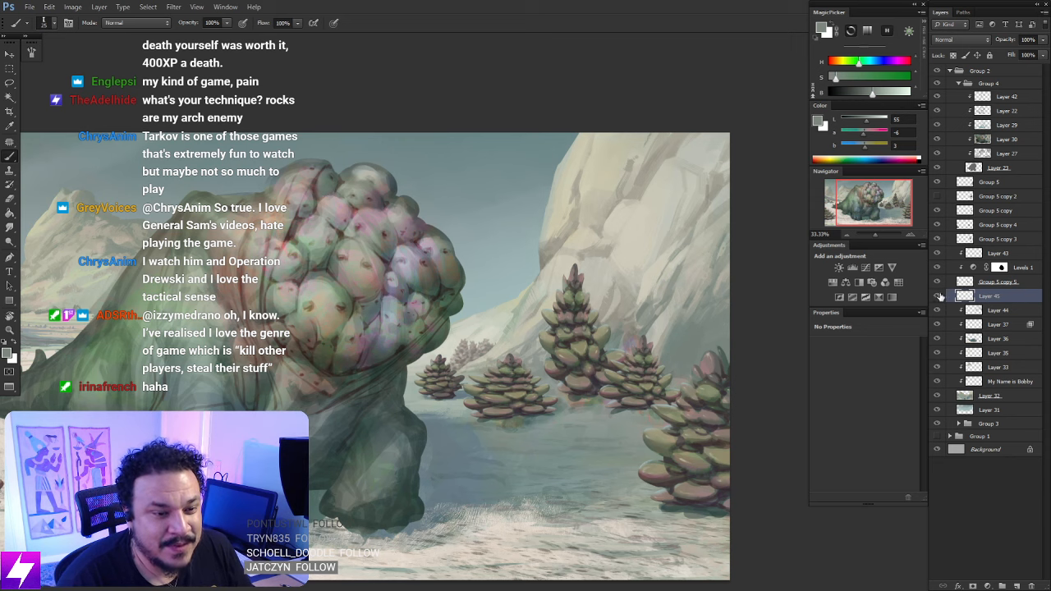
key("ctrl+minus")
mouse_move(531, 408)
left_mouse_down()
mouse_move(554, 403)
mouse_move(548, 393)
left_mouse_up()
left_click_drag(614, 367, 583, 374)
scroll(617, 352, "up", 1)
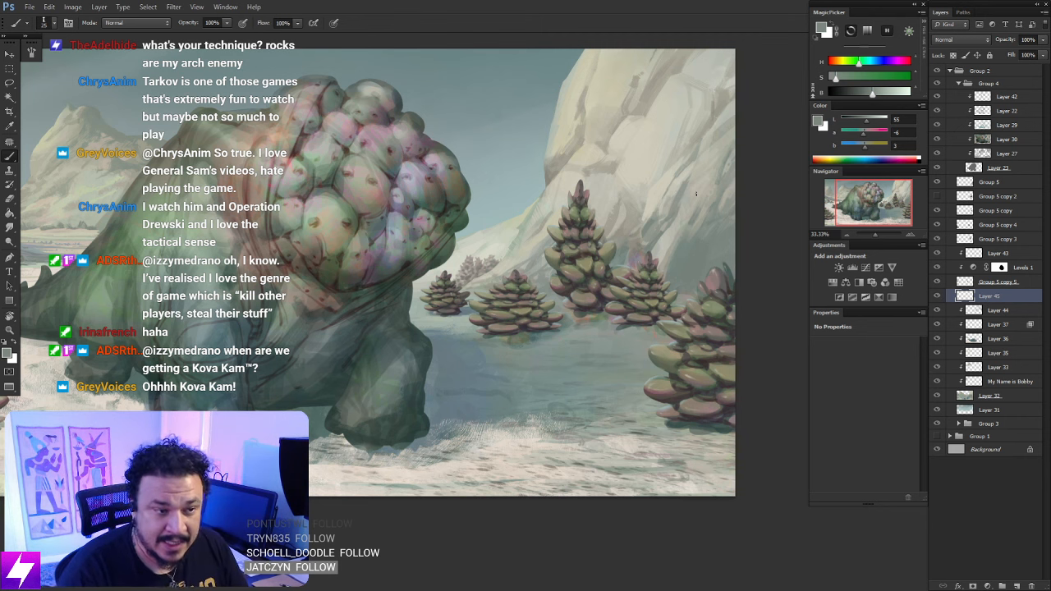
left_click_drag(581, 370, 551, 368)
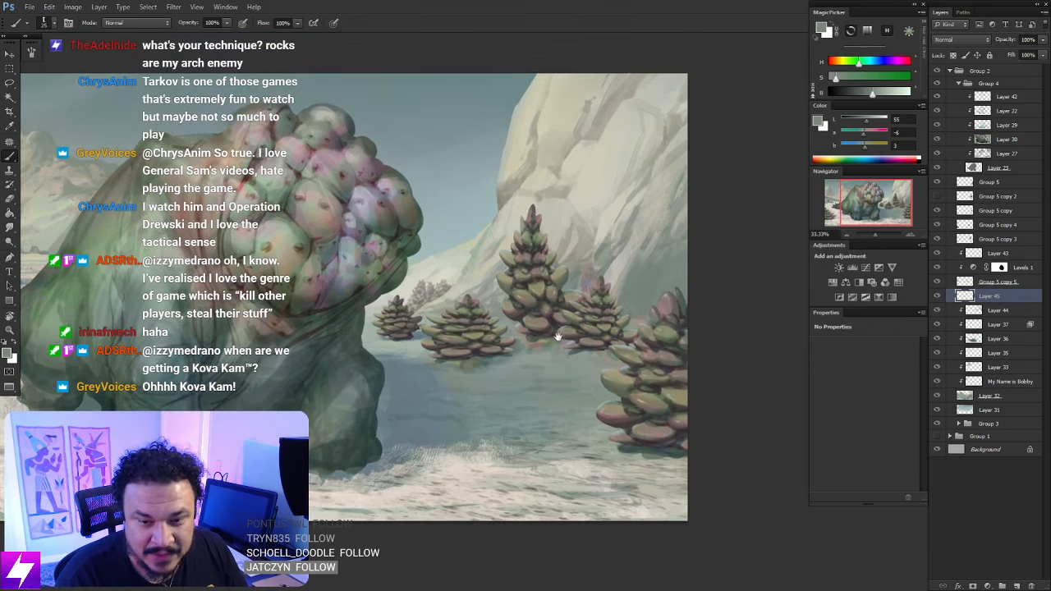
left_click_drag(616, 350, 595, 352)
left_click(582, 276, "alt")
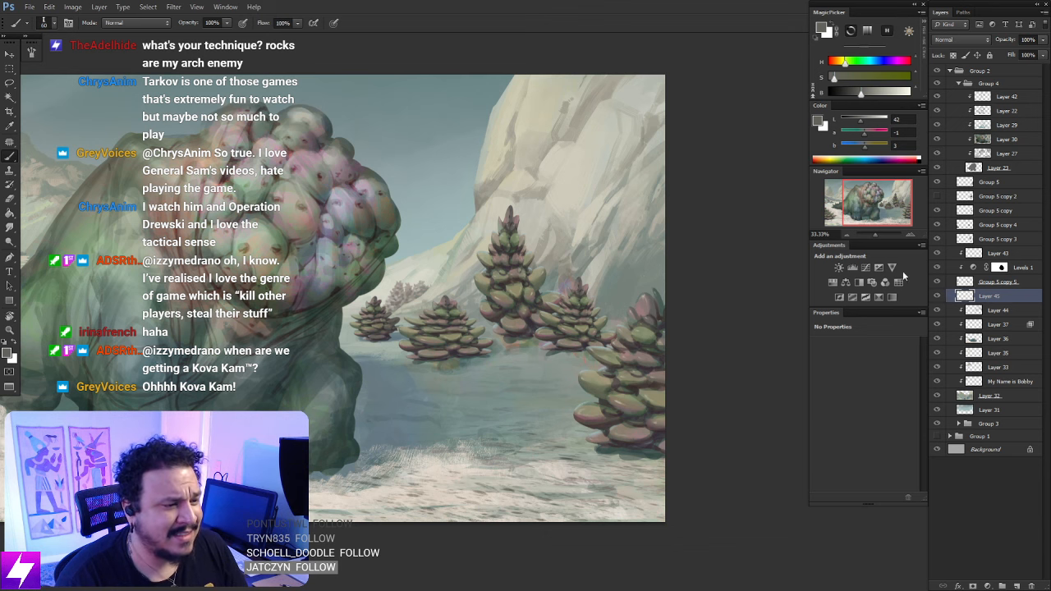
left_click_drag(503, 355, 490, 367)
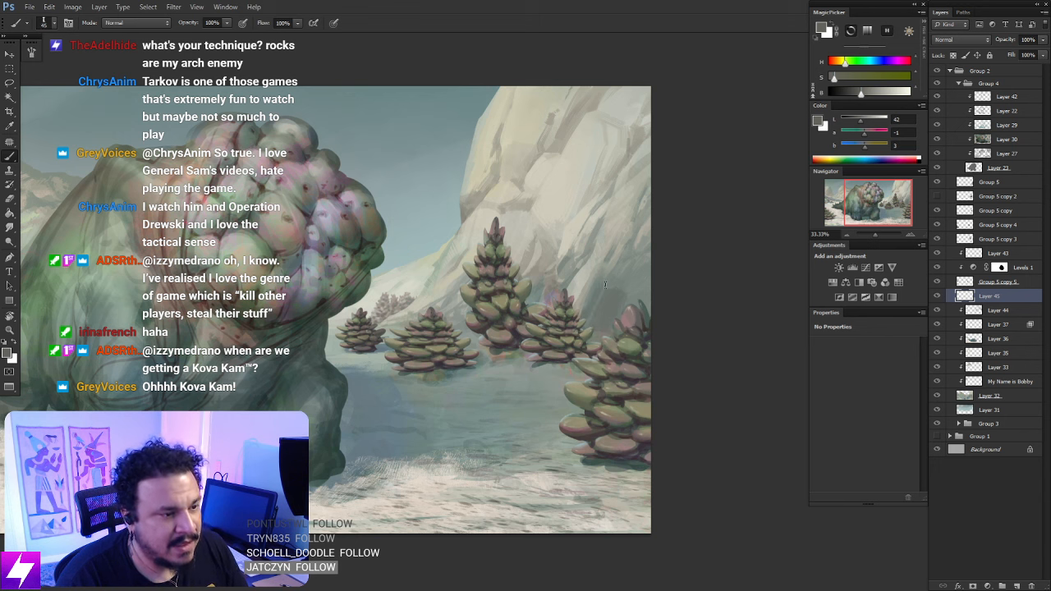
Sample a slightly lighter grey-green beside the nearest pinecone tree and refine the shaded cliff base with a progressively smaller brush
key("e")
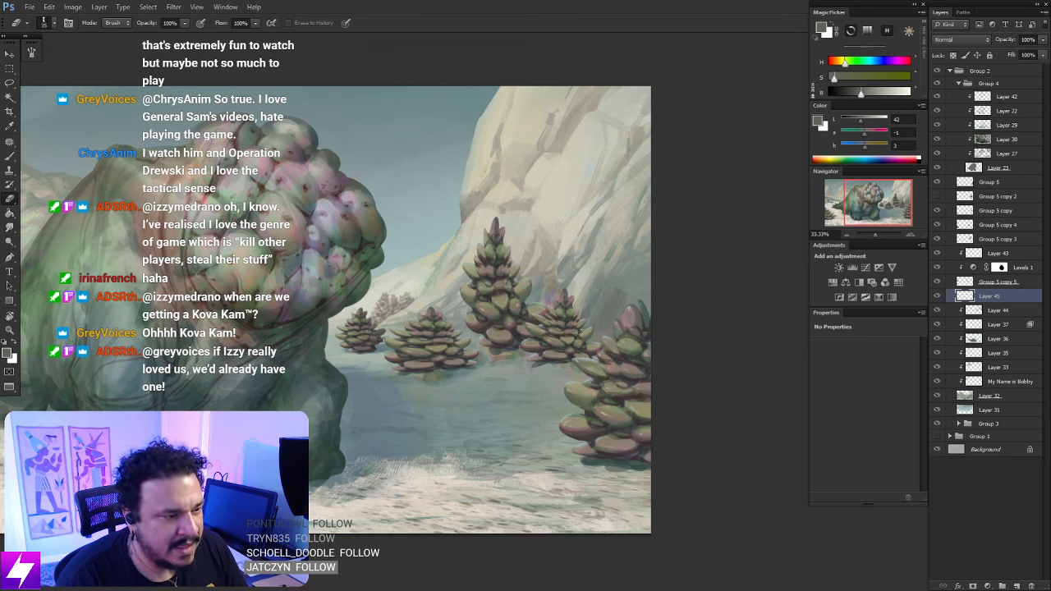
key("b")
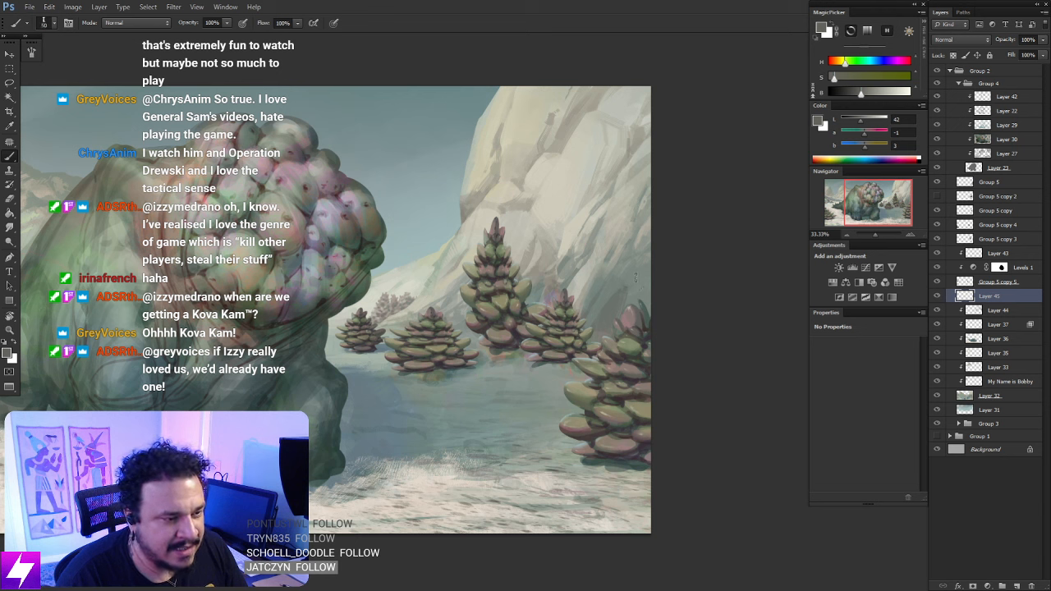
left_click(625, 292, "alt")
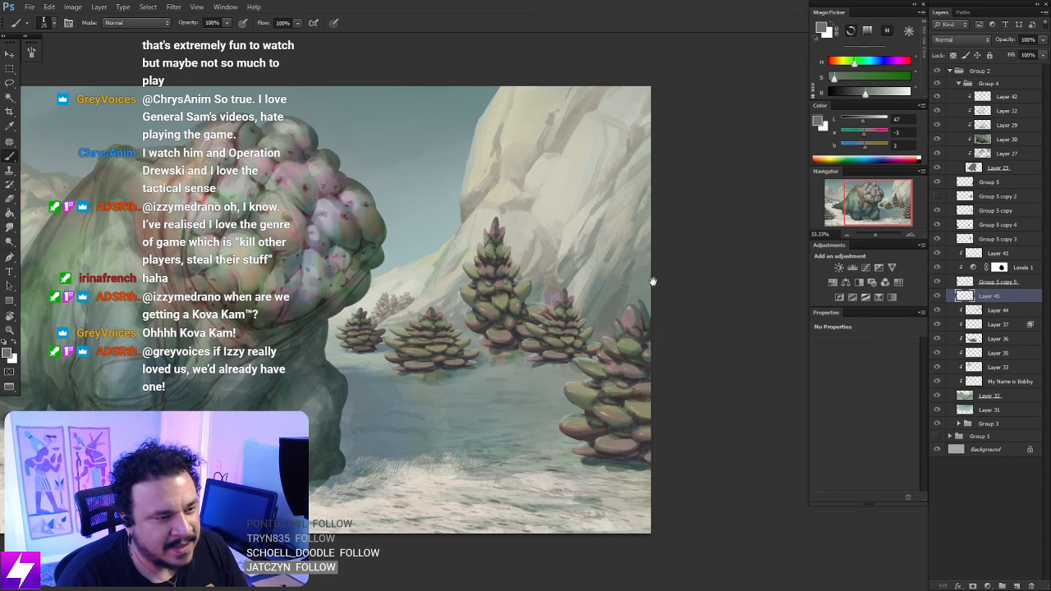
left_click_drag(653, 282, 625, 296)
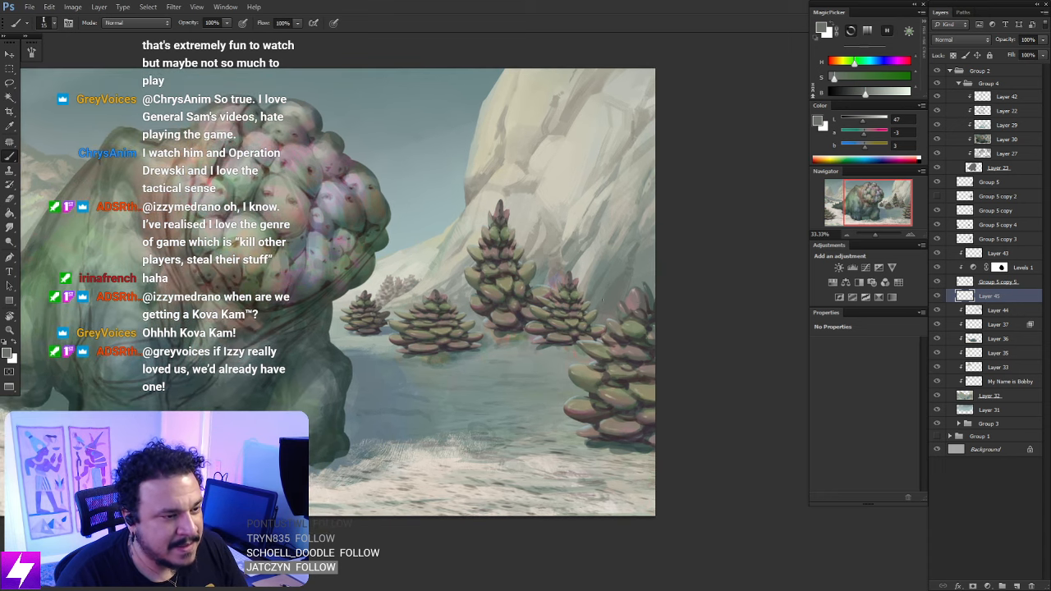
left_click_drag(623, 317, 592, 326)
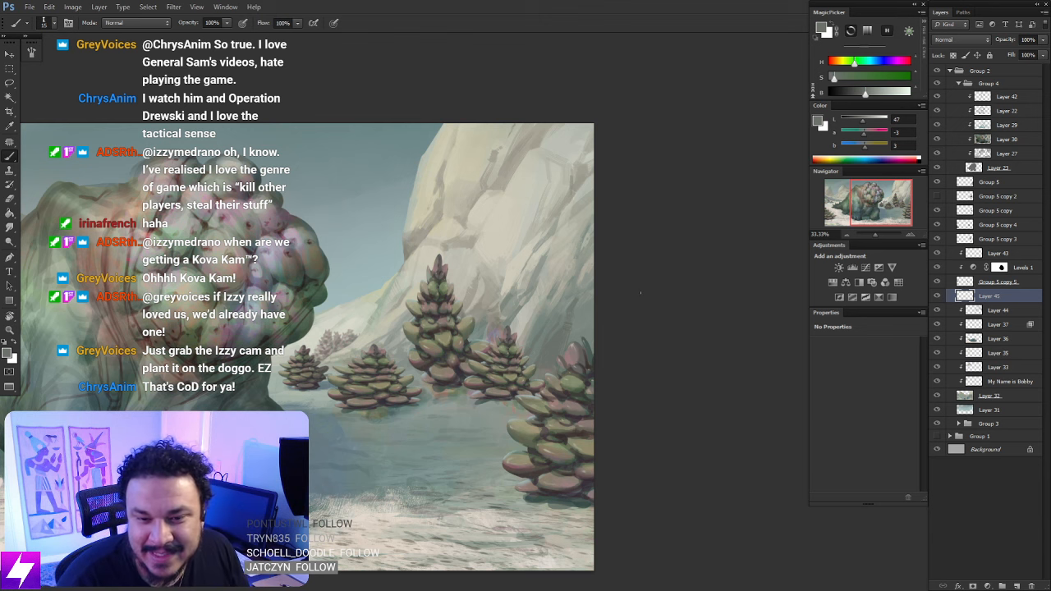
Check the whole painting at reduced size and flip the canvas horizontally
scroll(652, 379, "down", 1)
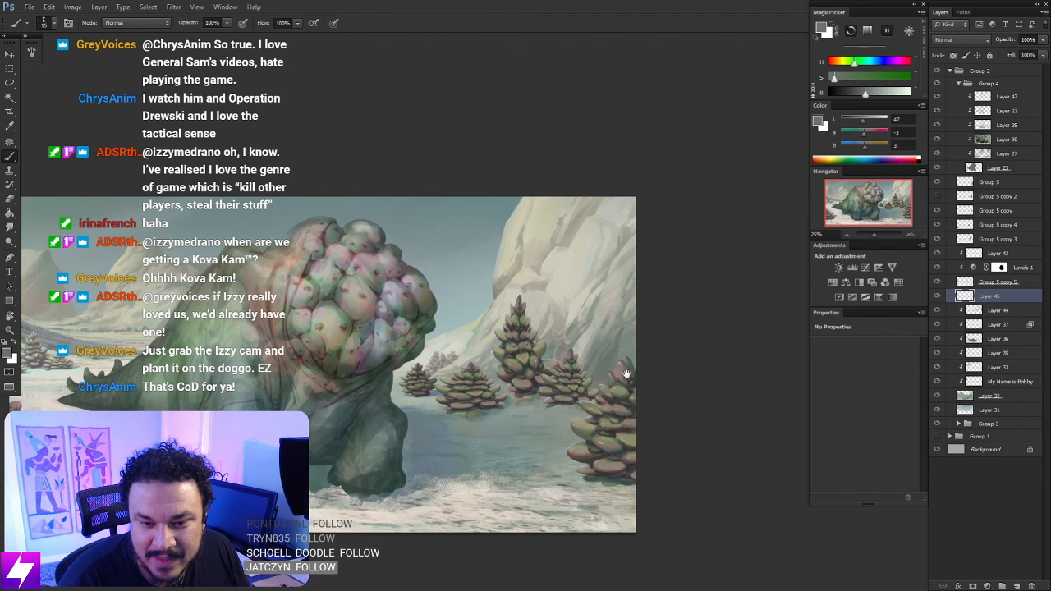
mouse_move(626, 368)
left_mouse_down()
mouse_move(699, 337)
mouse_move(655, 341)
mouse_move(657, 369)
left_mouse_up()
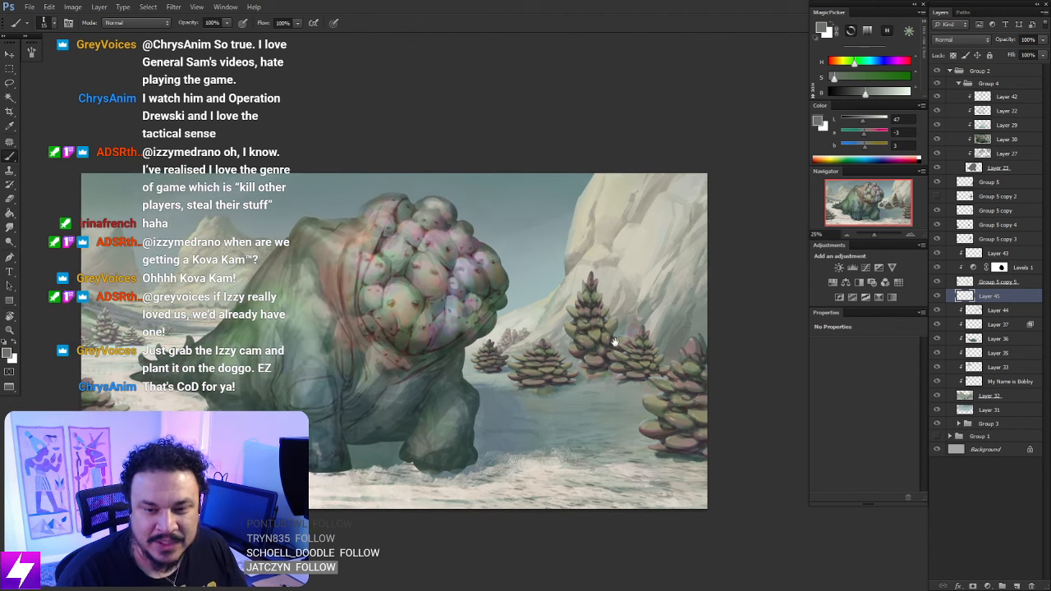
left_click_drag(607, 343, 616, 353)
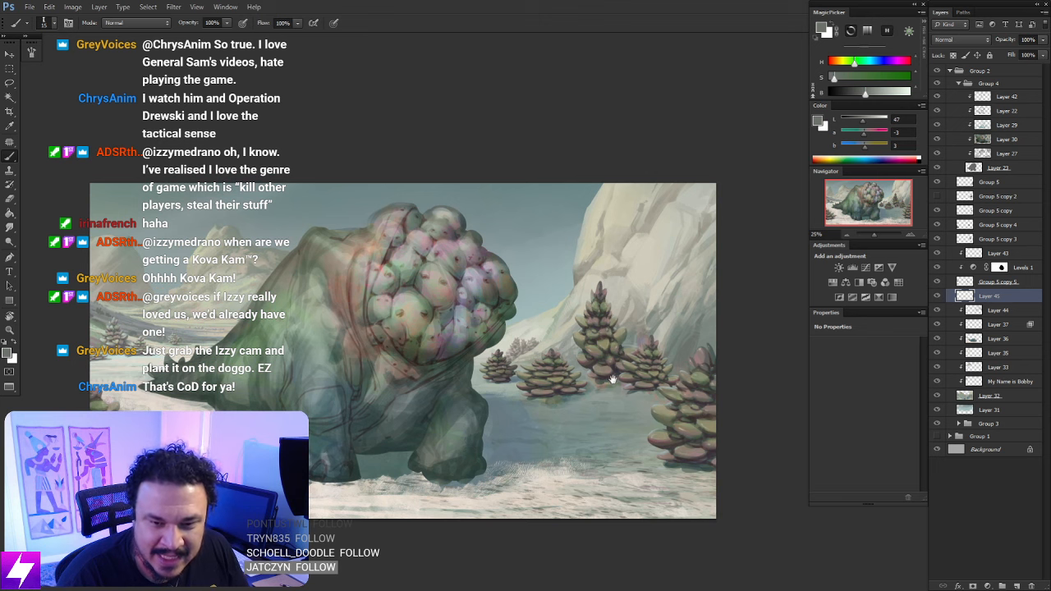
mouse_move(622, 394)
left_mouse_down()
mouse_move(600, 370)
mouse_move(629, 374)
left_mouse_up()
key("ctrl+minus")
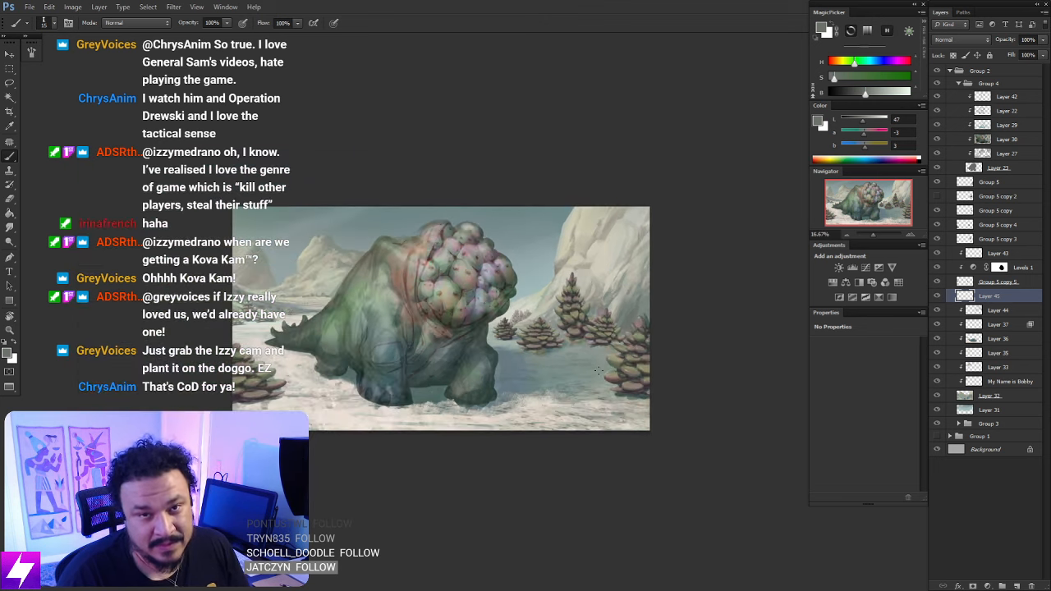
key("ctrl+plus")
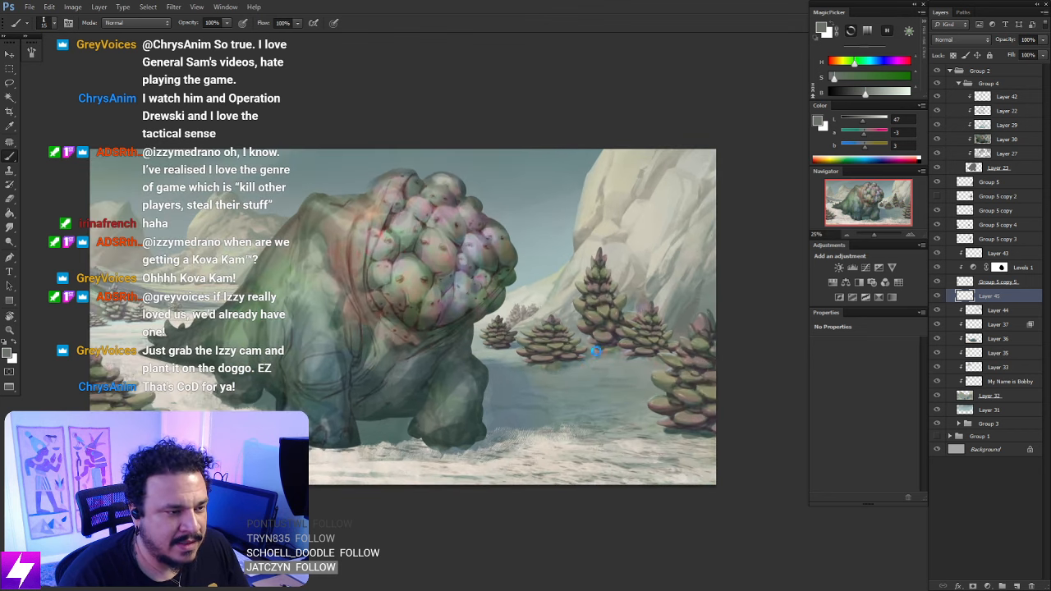
key("ctrl+shift+h")
Sample pale warm greys from the cliff and touch up the rock facets along its sky-facing edge above the tallest pinecone tree
key("ctrl+plus")
key("ctrl+plus")
key("ctrl+plus")
key("ctrl+plus")
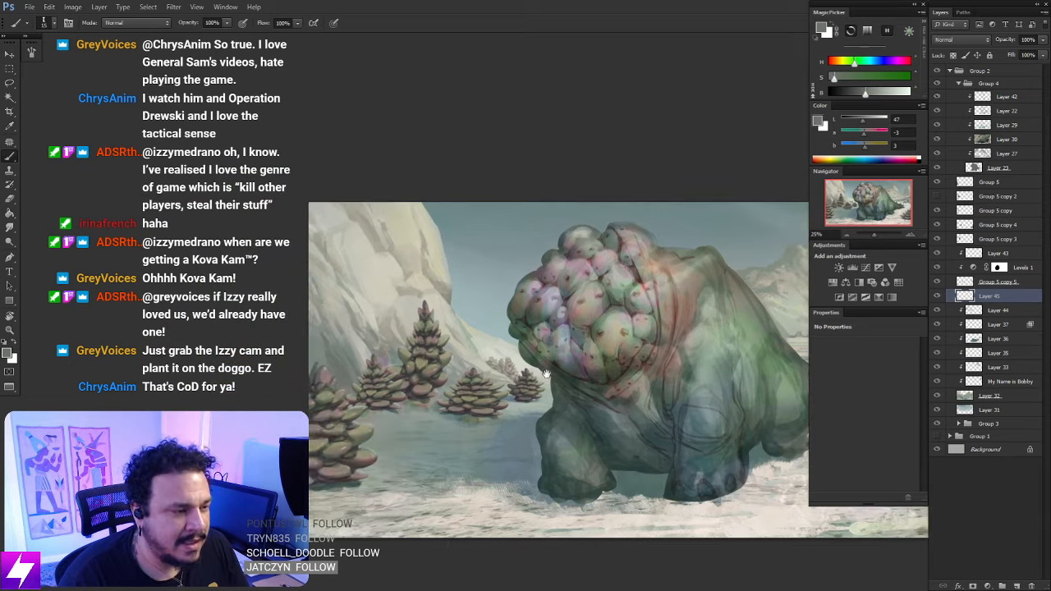
left_click_drag(612, 405, 572, 381)
mouse_move(645, 412)
left_mouse_down()
mouse_move(598, 385)
mouse_move(610, 406)
mouse_move(606, 437)
left_mouse_up()
key("ctrl+plus")
left_click(522, 337, "alt")
key("ctrl+plus")
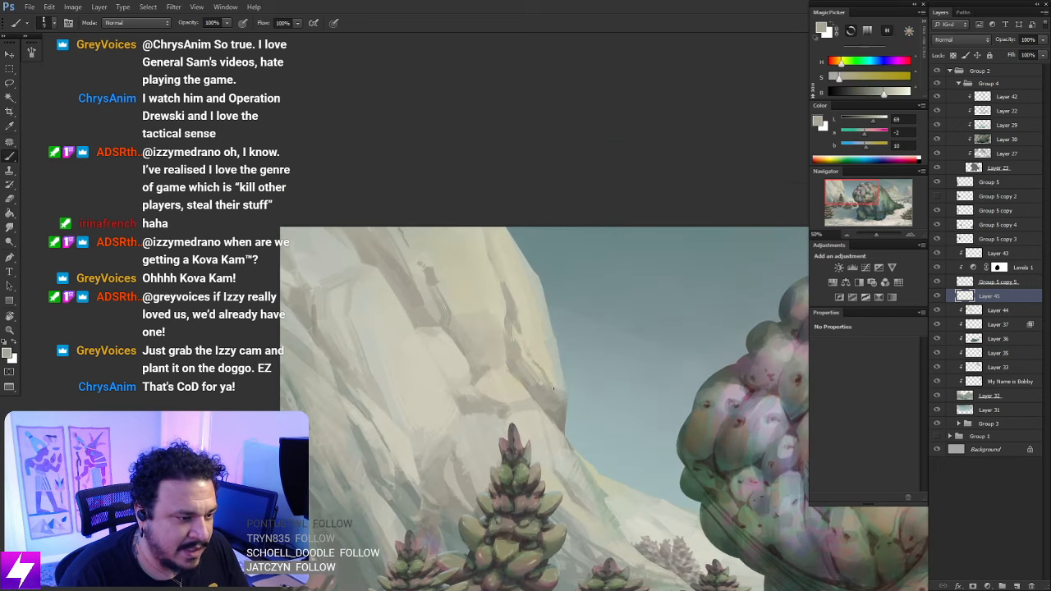
mouse_move(583, 417)
left_mouse_down()
mouse_move(566, 410)
mouse_move(566, 422)
mouse_move(572, 406)
mouse_move(567, 415)
mouse_move(556, 404)
mouse_move(570, 410)
left_mouse_up()
left_click_drag(523, 347, 554, 390)
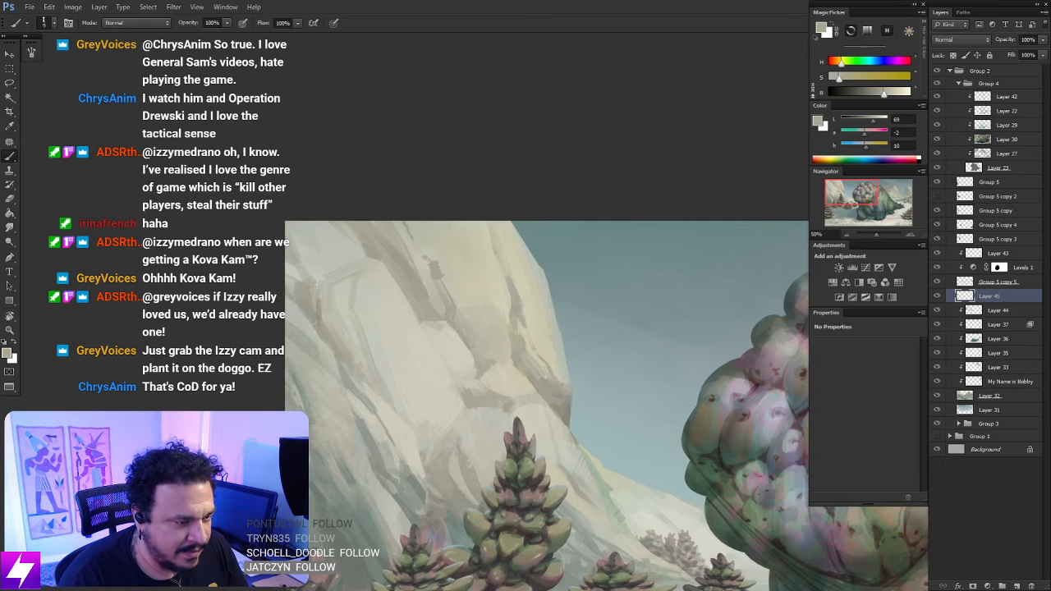
left_click(562, 388, "alt")
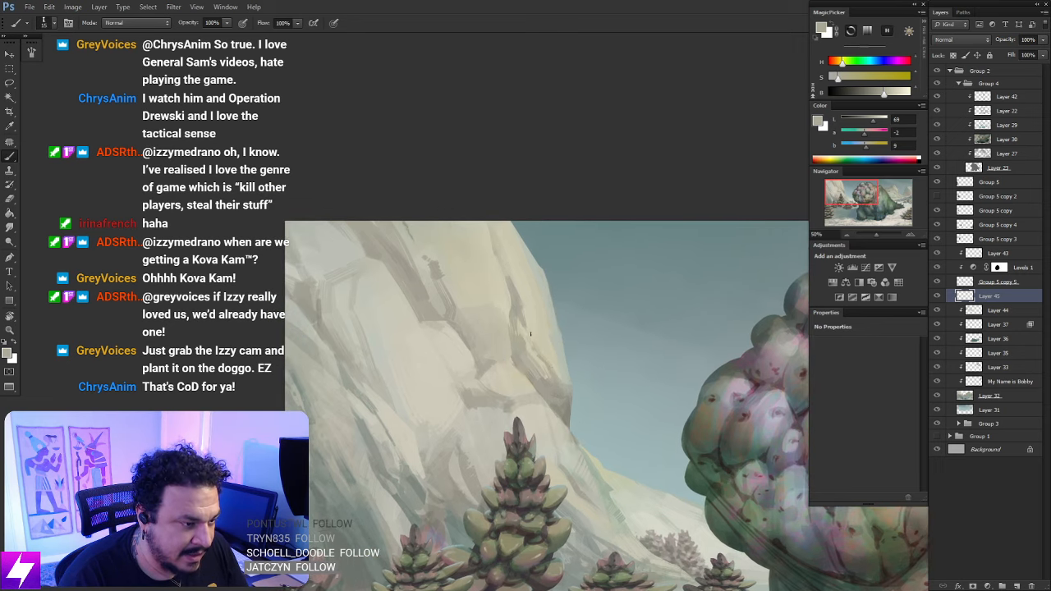
left_click_drag(523, 289, 549, 383)
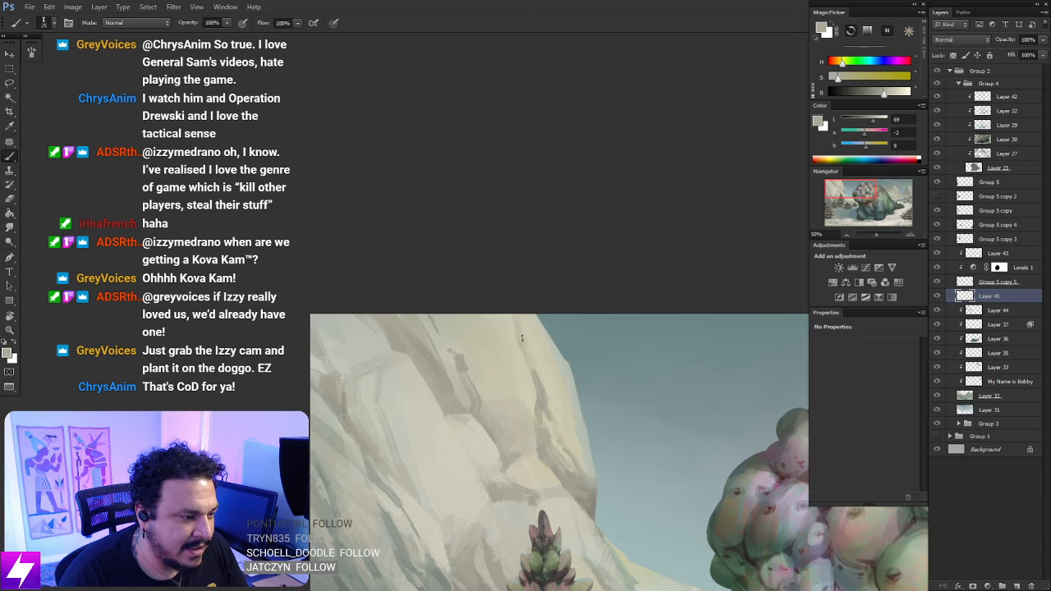
Compare the mirrored painting with and without the cliff touch-ups by toggling Layer 45's visibility twice
key("ctrl+minus")
left_click_drag(555, 456, 471, 285)
left_click_drag(526, 434, 527, 385)
left_click_drag(567, 423, 547, 407)
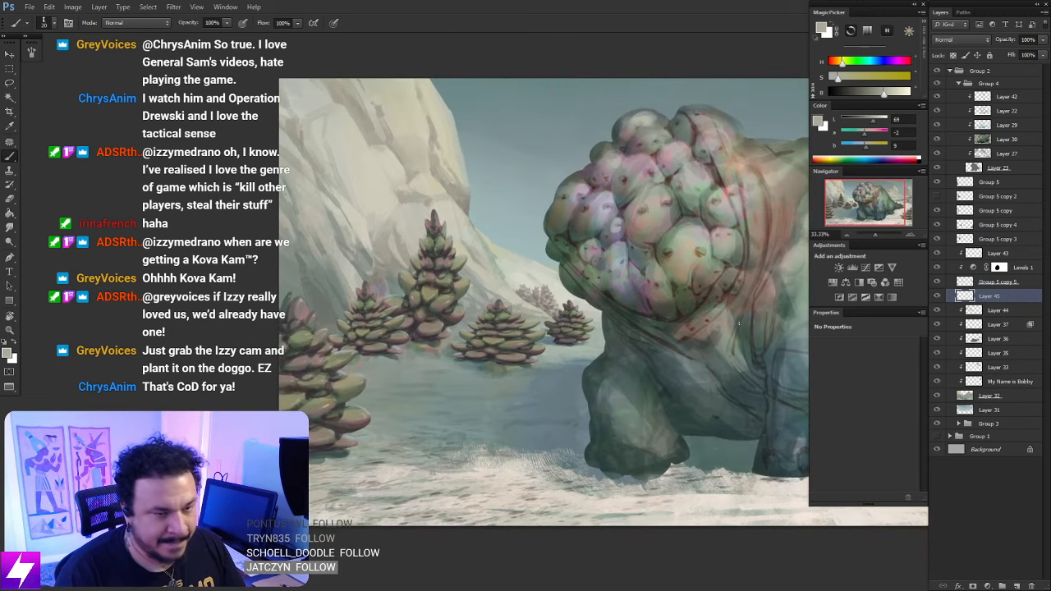
left_click(938, 297)
left_click(938, 298)
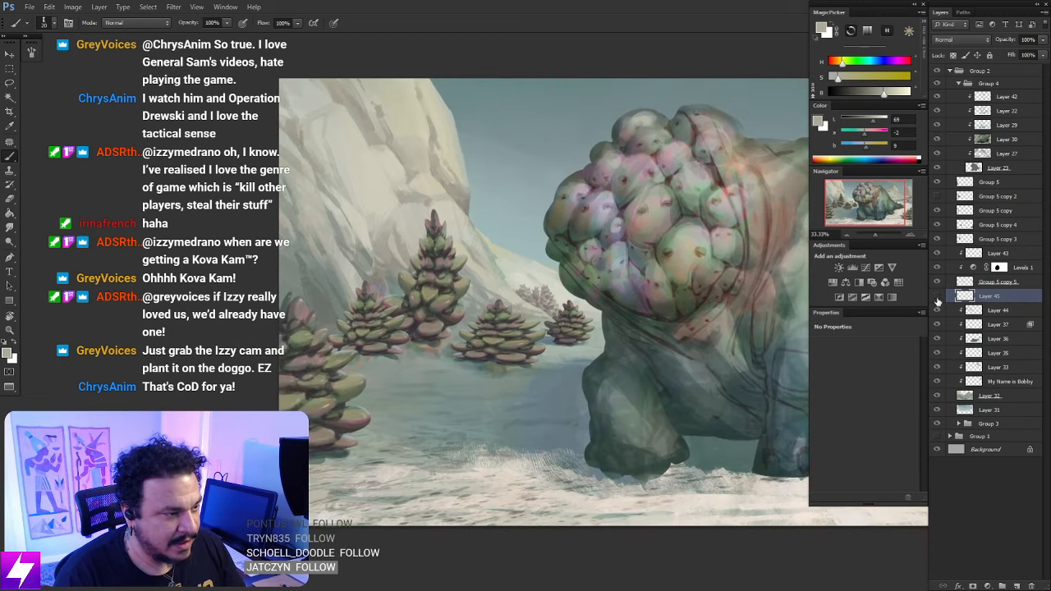
left_click(938, 297)
left_click(938, 297)
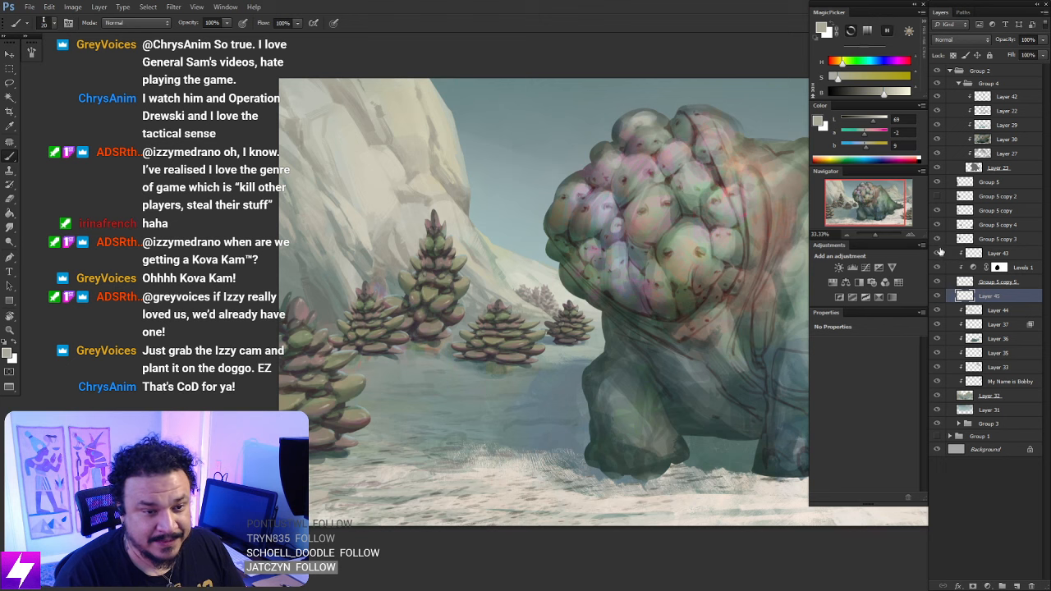
Identify what Layer 43 and Group 5 copy 3 contribute by toggling the visibility of each
left_click(937, 253)
left_click(938, 253)
left_click(938, 253)
left_click(937, 252)
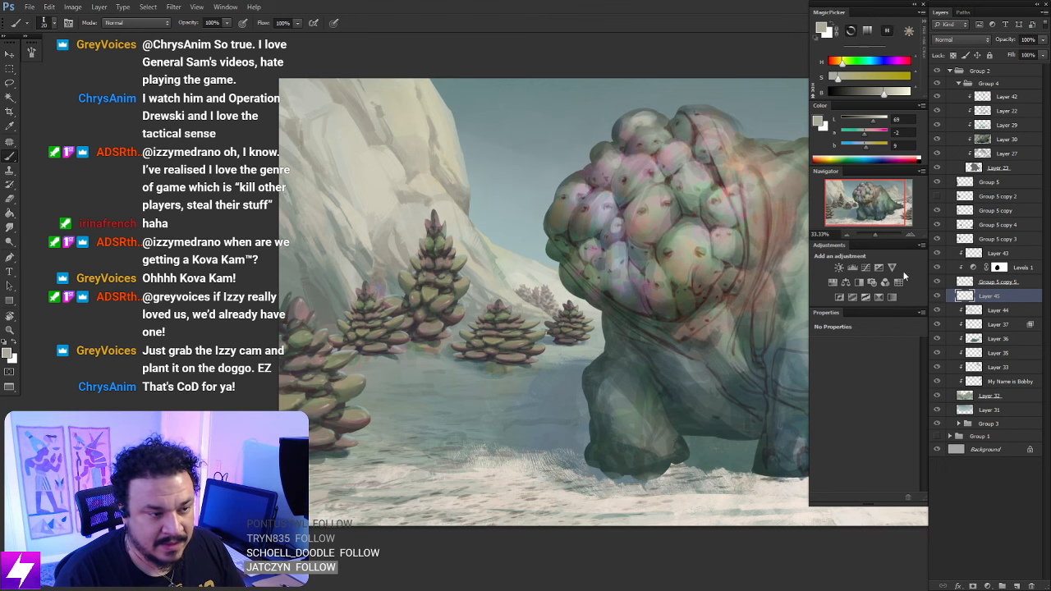
left_click_drag(749, 382, 599, 373)
left_click(936, 239)
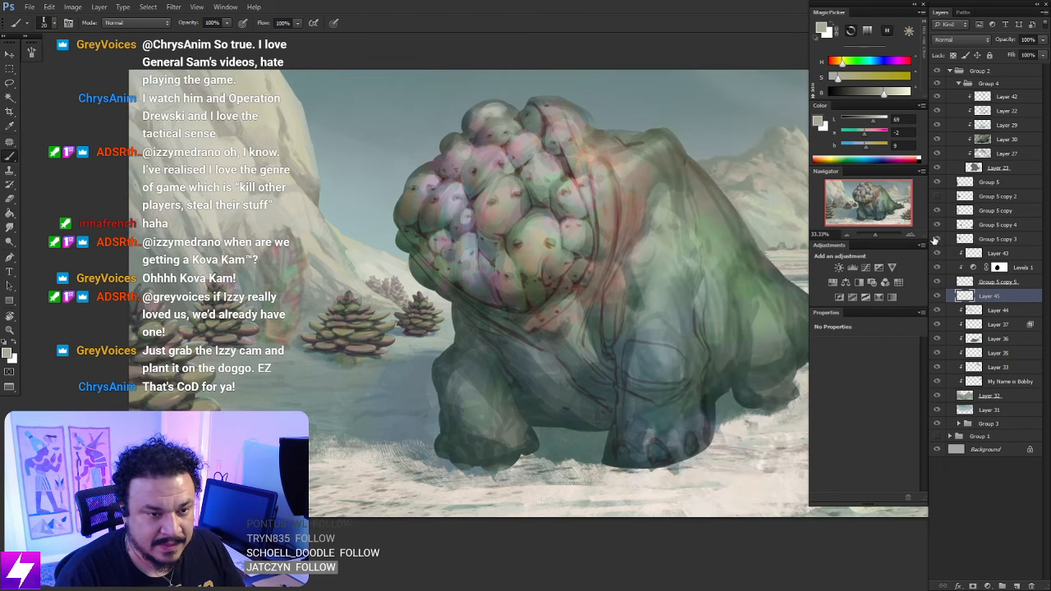
left_click(936, 239)
Make Layer 43 the active layer and compare the pinecone tree area with and without it
left_click(959, 254)
left_click_drag(459, 379, 529, 415)
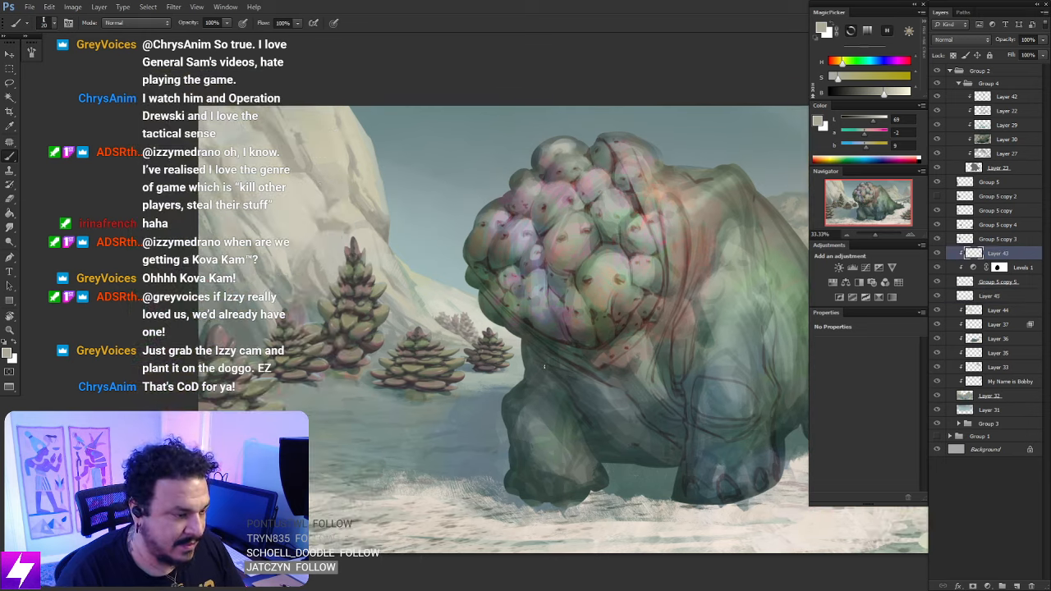
key("ctrl+plus")
left_click_drag(618, 420, 550, 402)
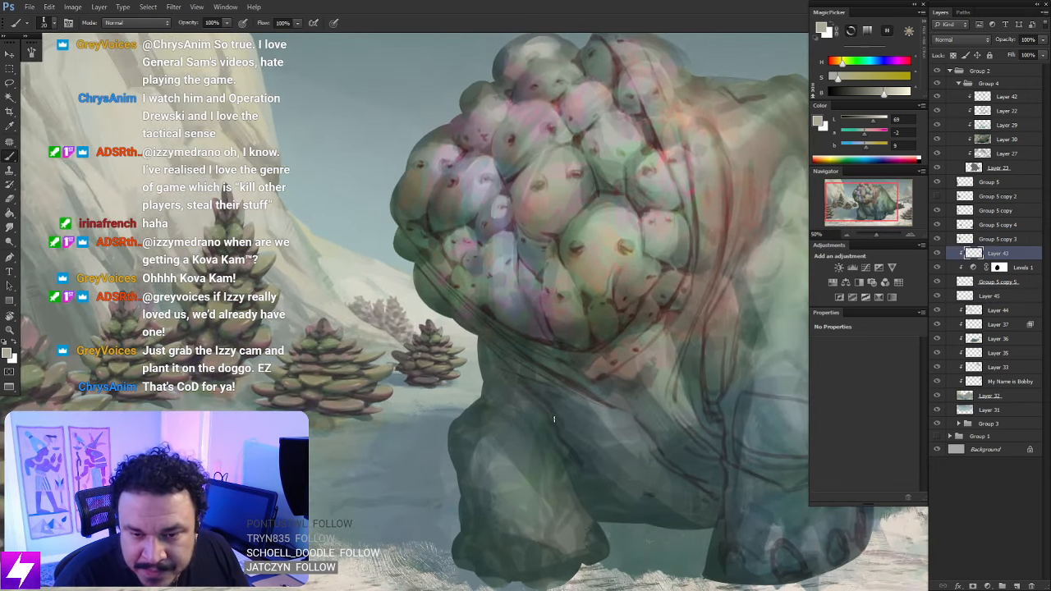
left_click_drag(486, 422, 572, 393)
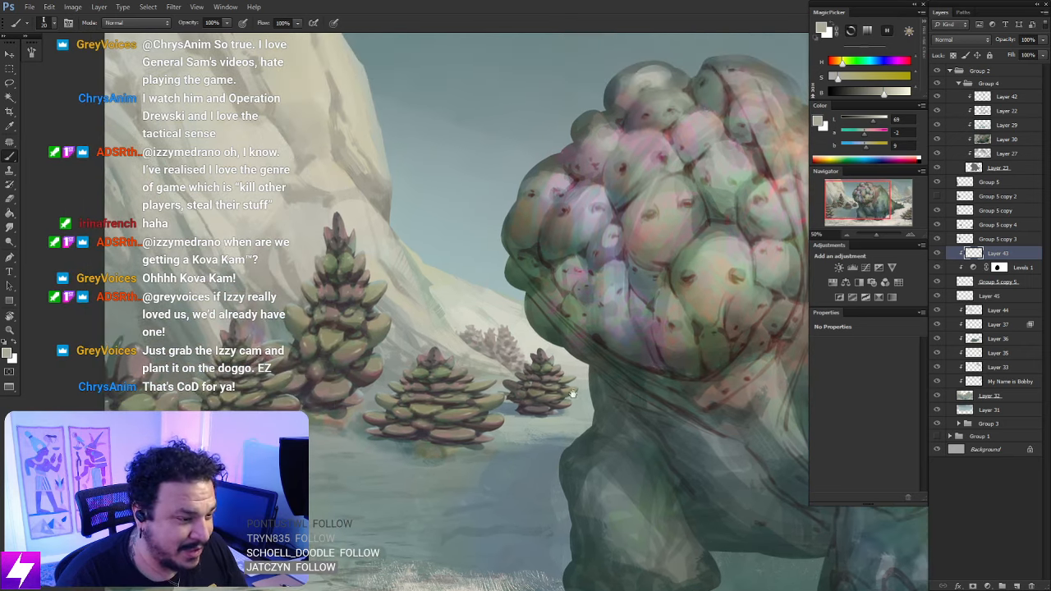
left_click(938, 256)
left_click(937, 255)
Sample a pale grey-green with lightness 75 from the snowy slope behind the pinecone trees
key("ctrl+plus")
left_click_drag(621, 448, 597, 443)
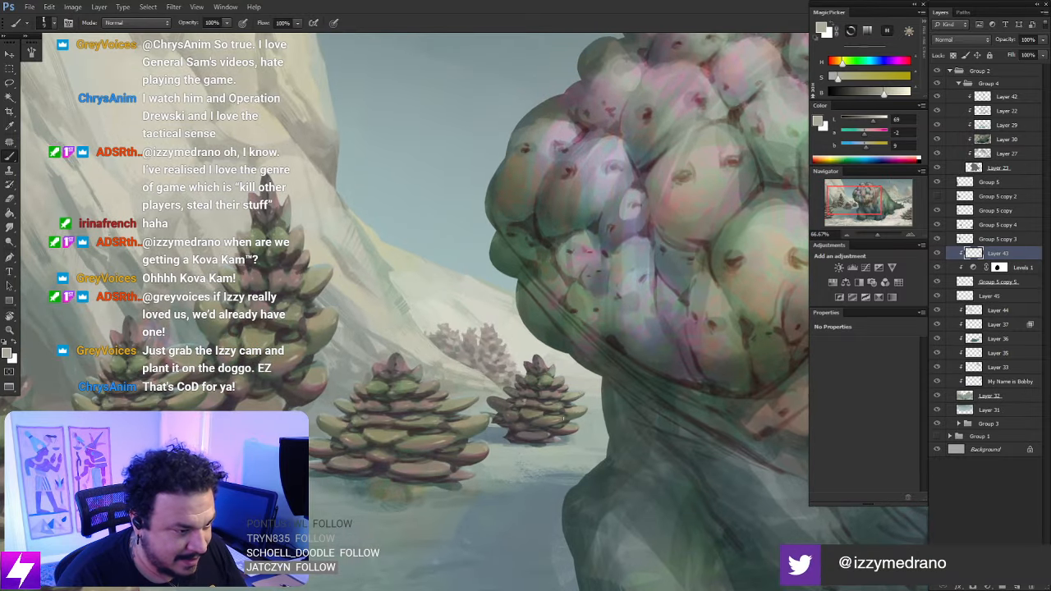
key("r")
mouse_move(599, 447)
left_mouse_down()
mouse_move(575, 469)
mouse_move(583, 437)
mouse_move(573, 441)
left_mouse_up()
key("r")
left_click_drag(598, 476, 636, 457)
mouse_move(583, 436)
left_mouse_down()
mouse_move(614, 424)
mouse_move(588, 407)
left_mouse_up()
key("b")
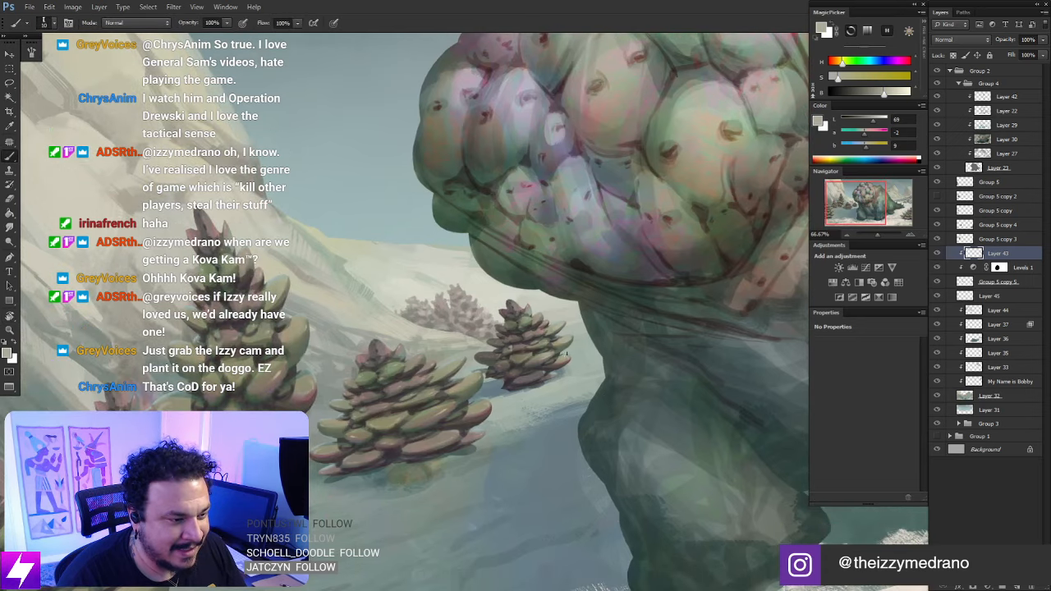
left_click(356, 286, "alt")
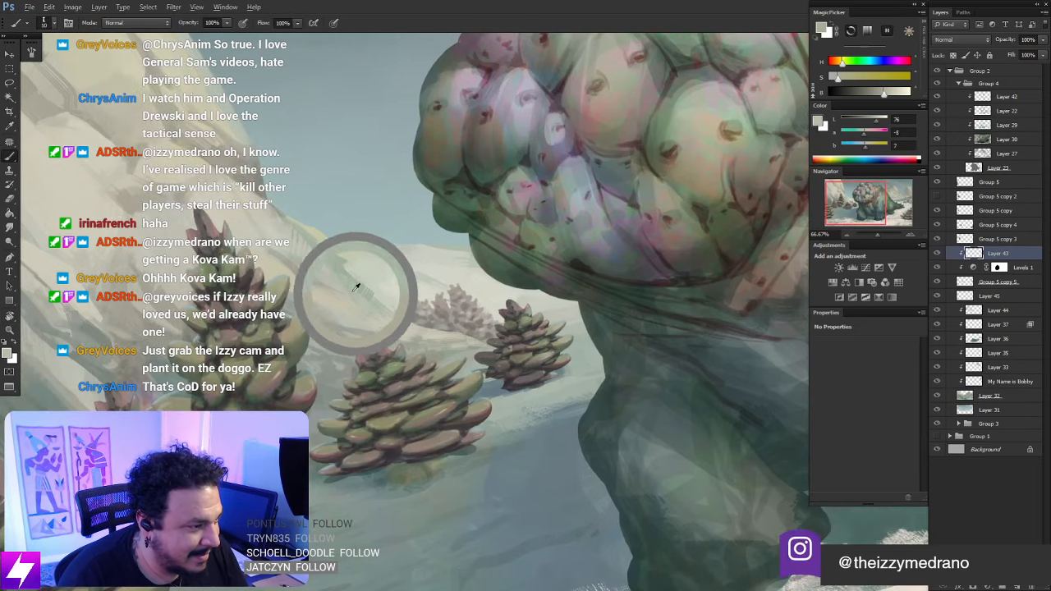
left_click_drag(355, 287, 333, 249)
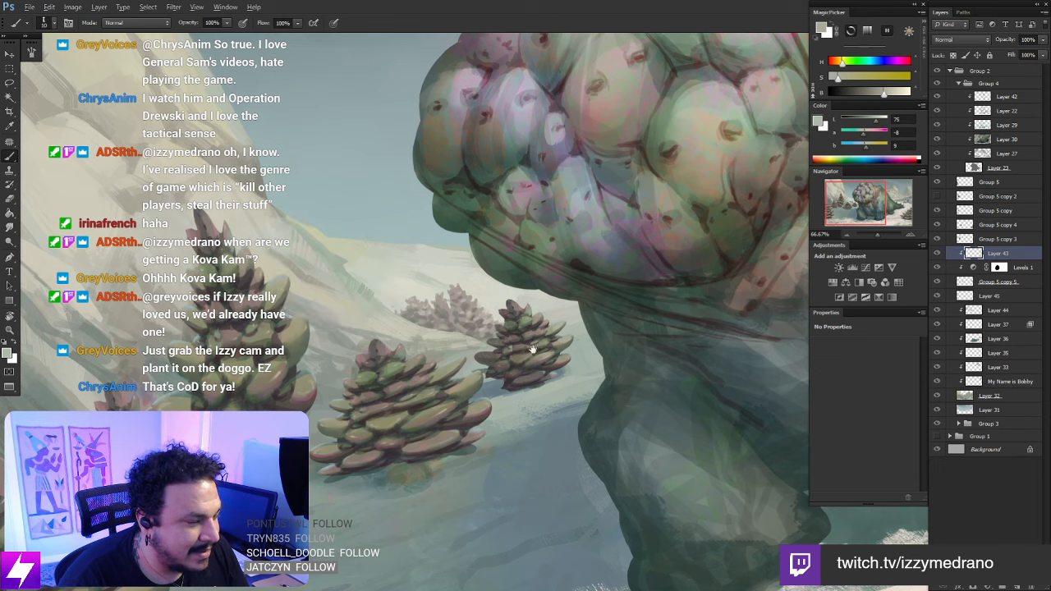
Dab the sampled pale grey-green onto a bottom scale of the smallest pinecone tree and smudge it in
left_click_drag(532, 349, 548, 367)
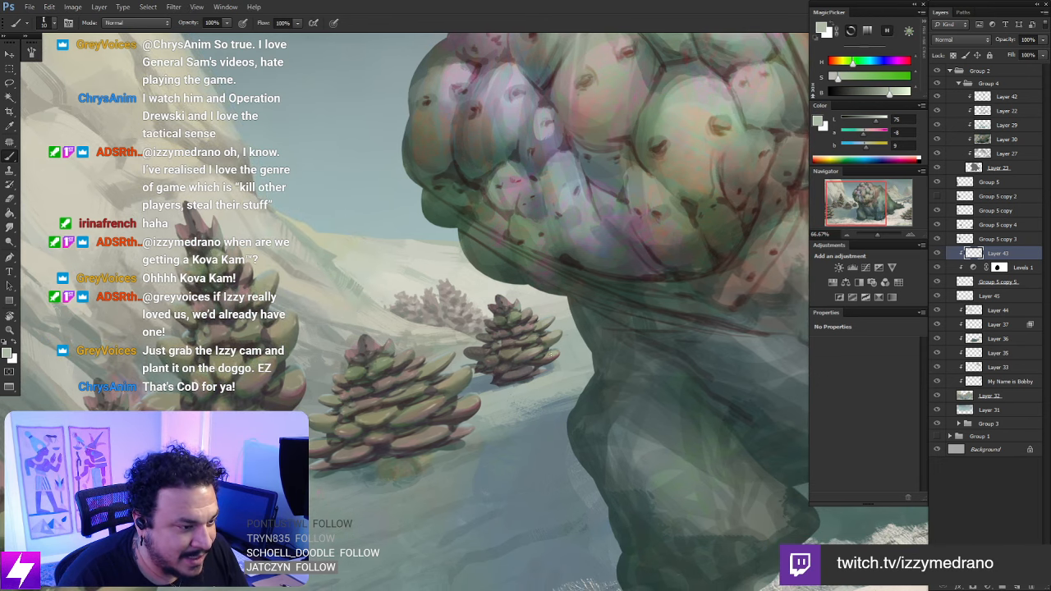
key("r")
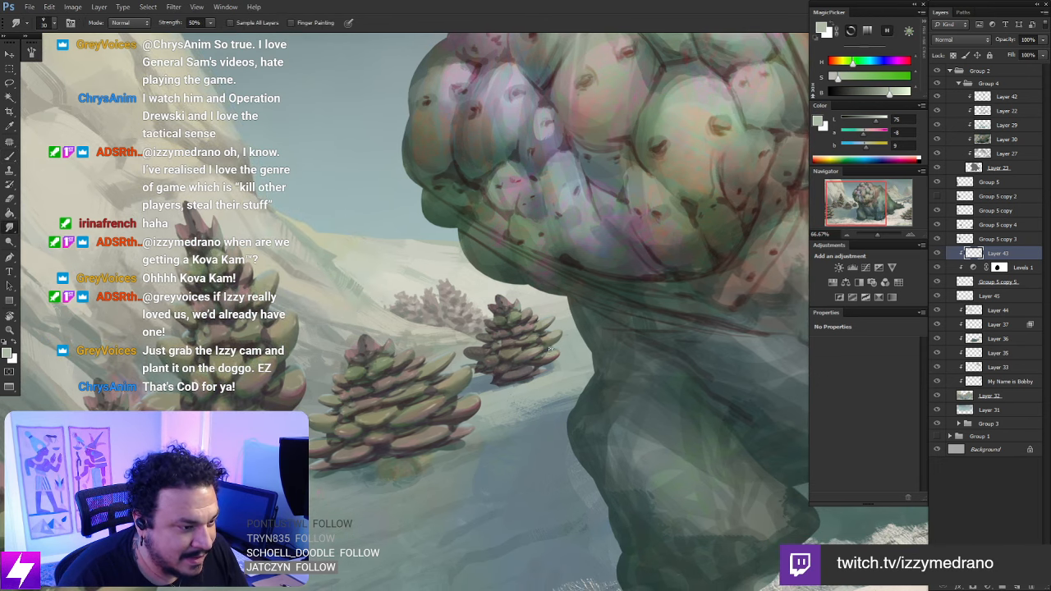
key("Escape")
mouse_move(550, 411)
left_mouse_down()
mouse_move(574, 411)
mouse_move(555, 398)
left_mouse_up()
key("b")
key("b")
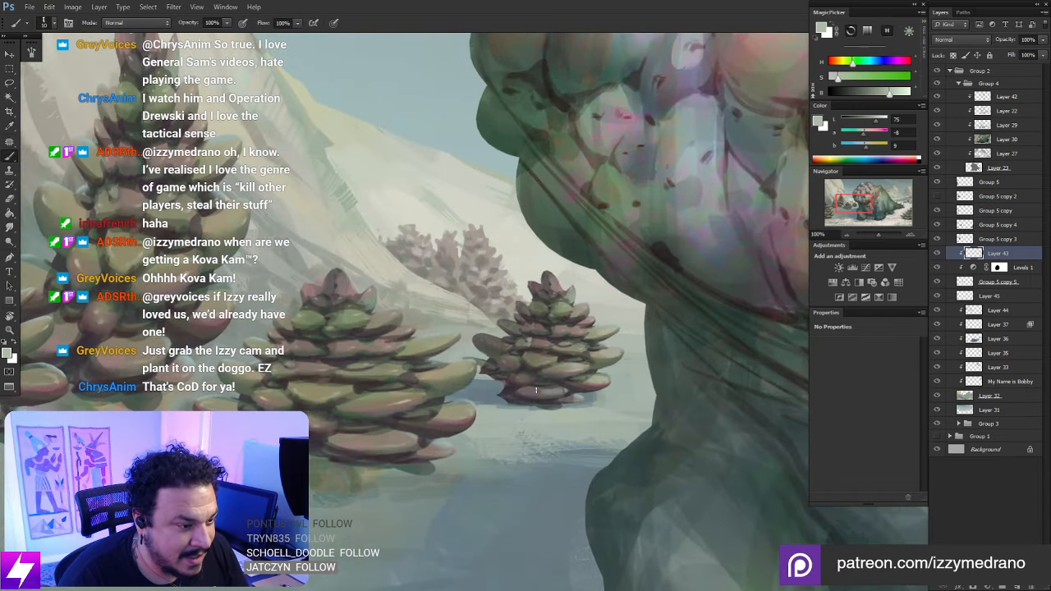
key("r")
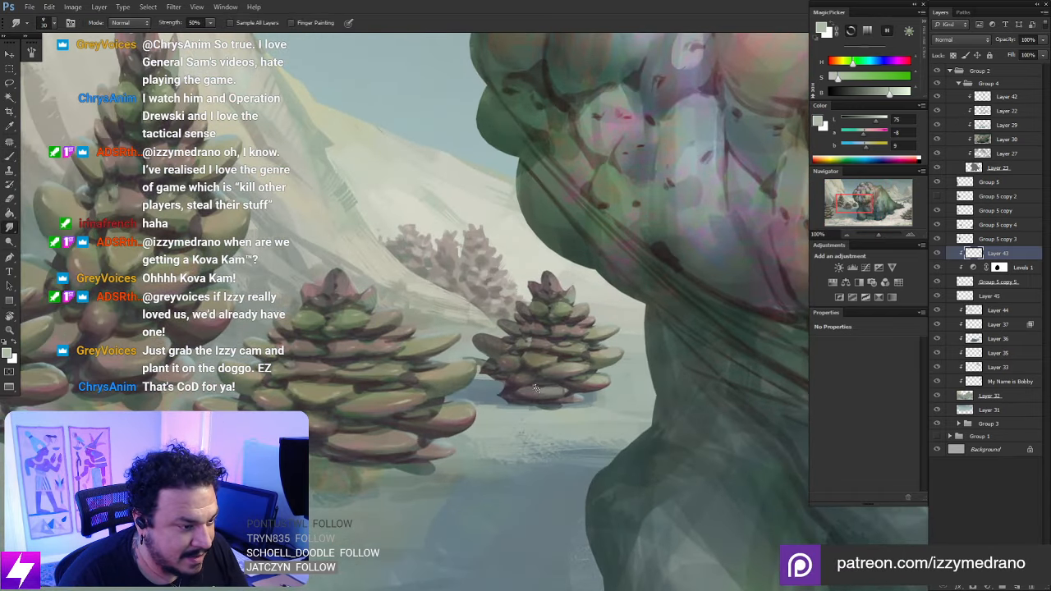
key("ctrl+minus")
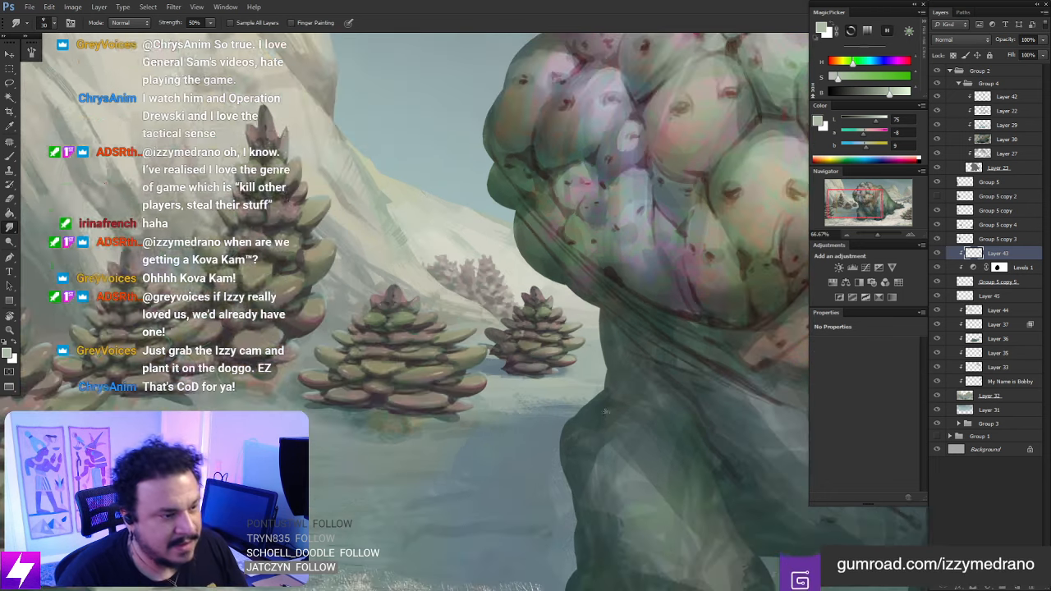
Reset the canvas rotation and mirror the painting to examine the smallest pinecone tree beside the creature
left_click_drag(579, 386, 538, 455)
key("r")
scroll(615, 411, "up", 2)
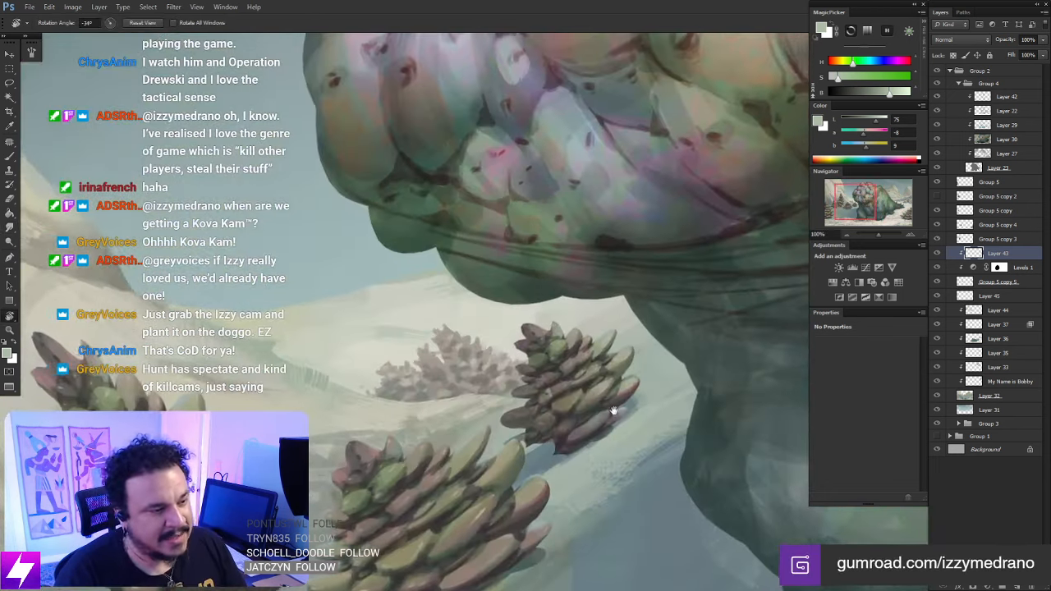
key("Escape")
left_click_drag(606, 408, 544, 416)
key("ctrl+minus")
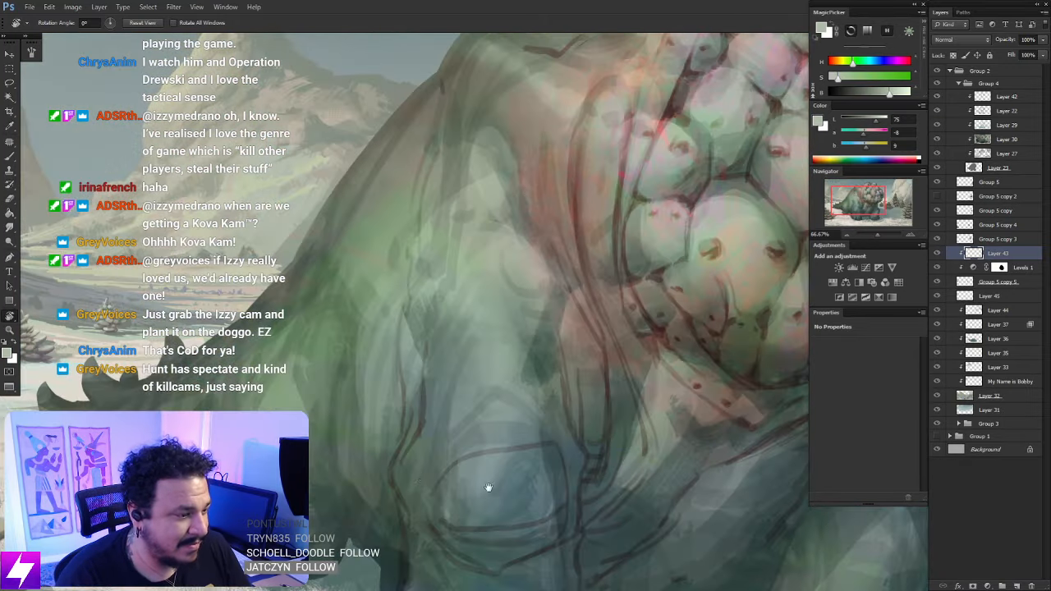
left_click_drag(381, 481, 615, 417)
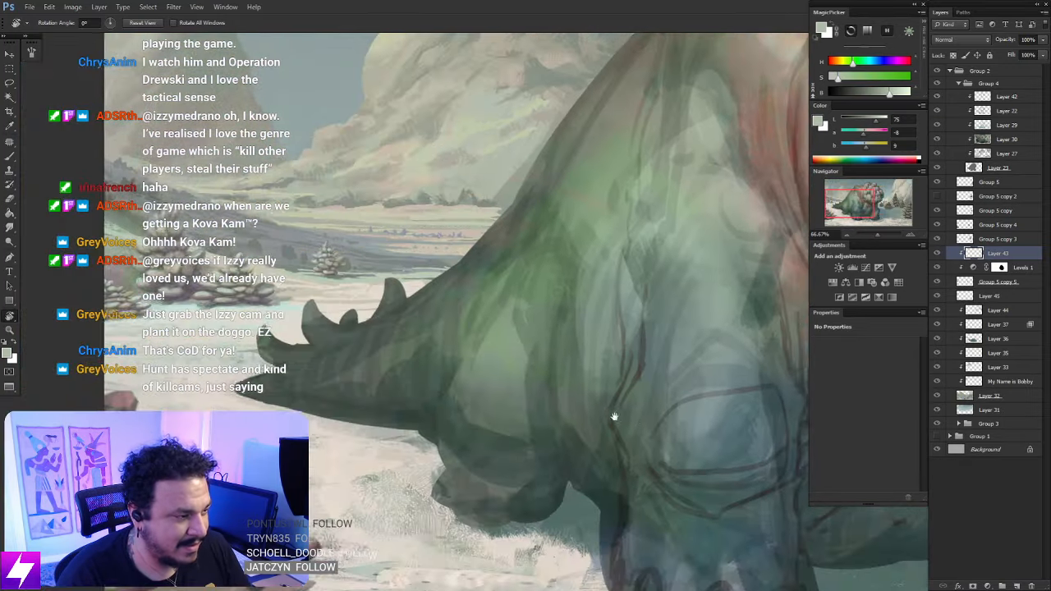
left_click_drag(622, 358, 389, 375)
left_click_drag(772, 349, 410, 361)
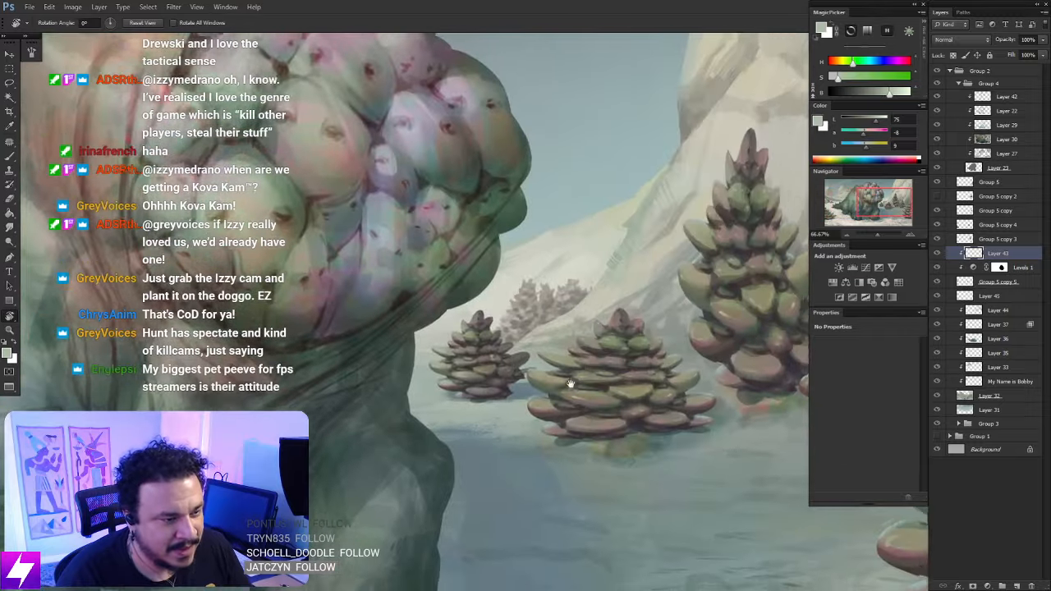
key("ctrl+plus")
scroll(501, 397, "up", 3)
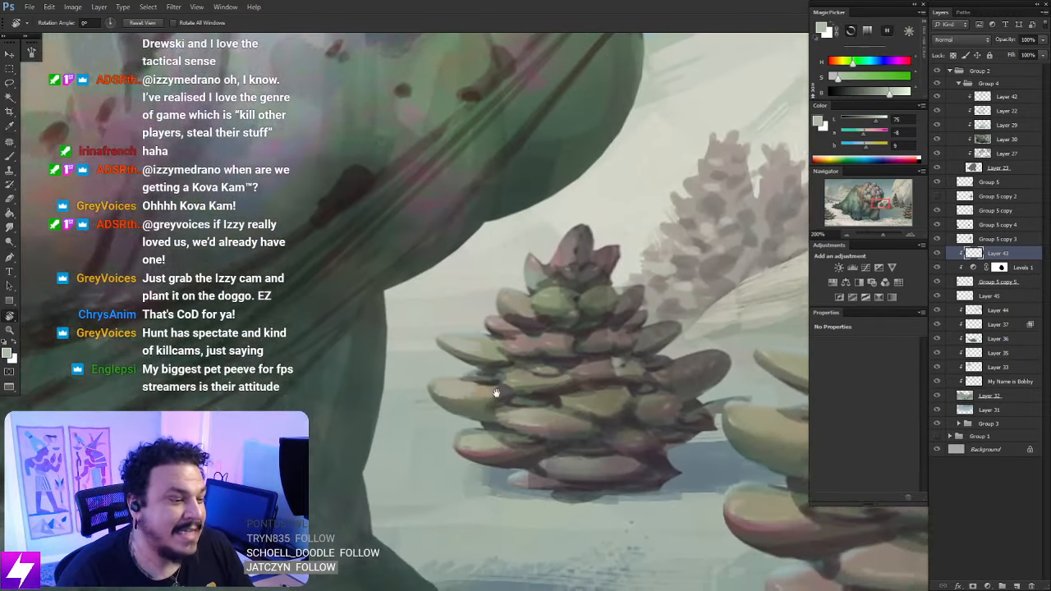
Brush a pale highlight onto the upper outer scale on the smallest tree's creature-facing side and smudge it
key("b")
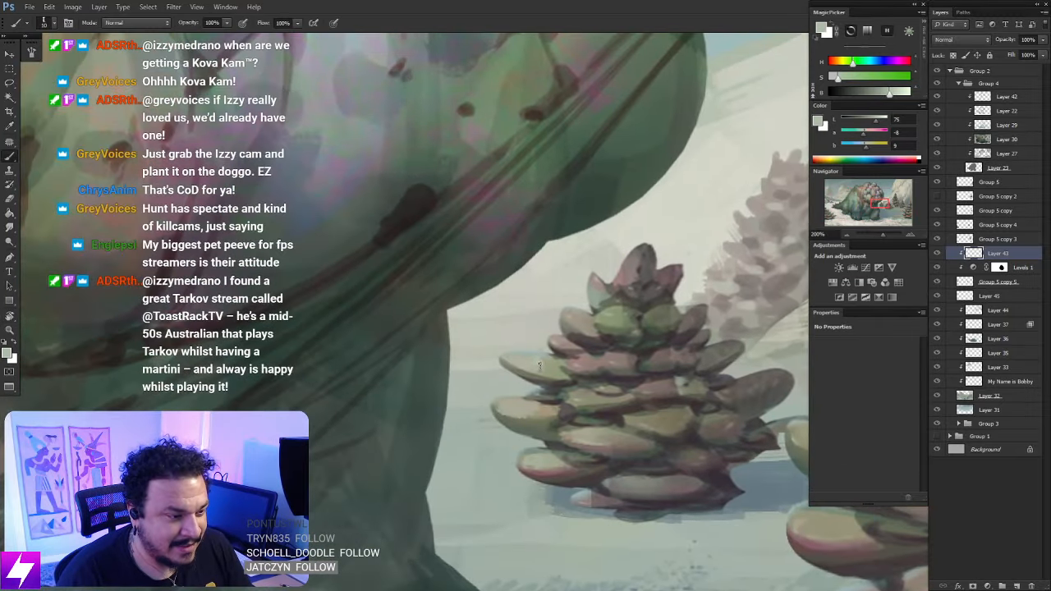
key("r")
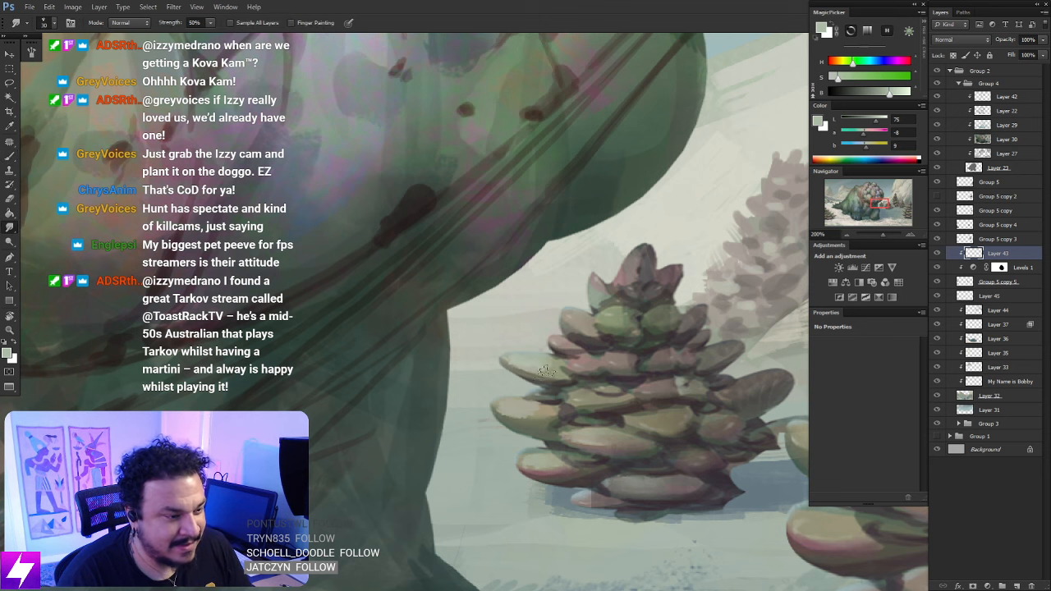
left_click_drag(600, 388, 579, 432)
Lighten the creature-facing and central tips of the smallest tree's crown with pale strokes and blend them with the Smudge tool
key("b")
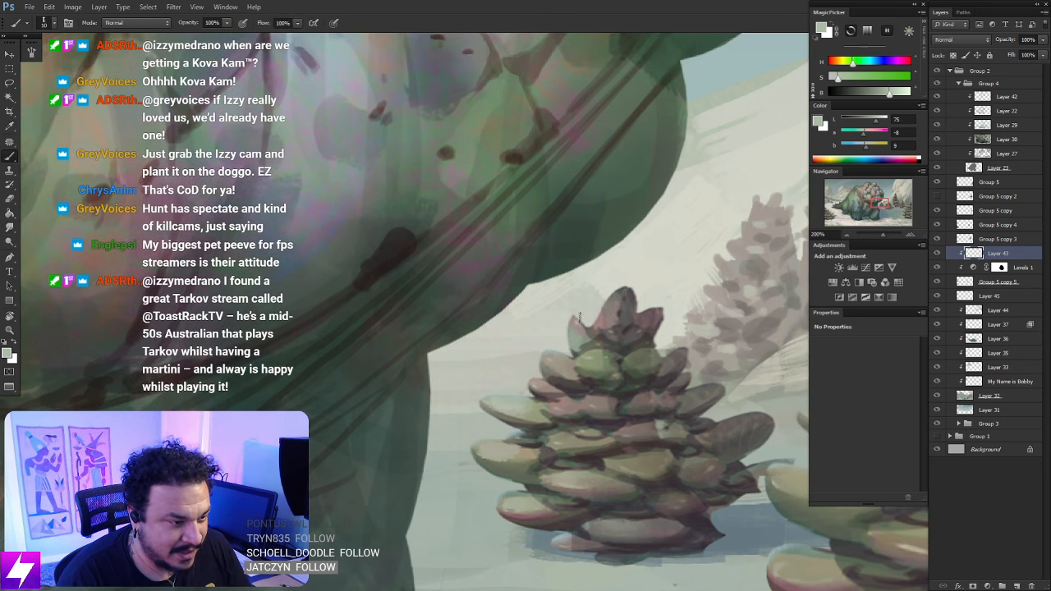
left_click_drag(574, 314, 574, 335)
key("r")
key("b")
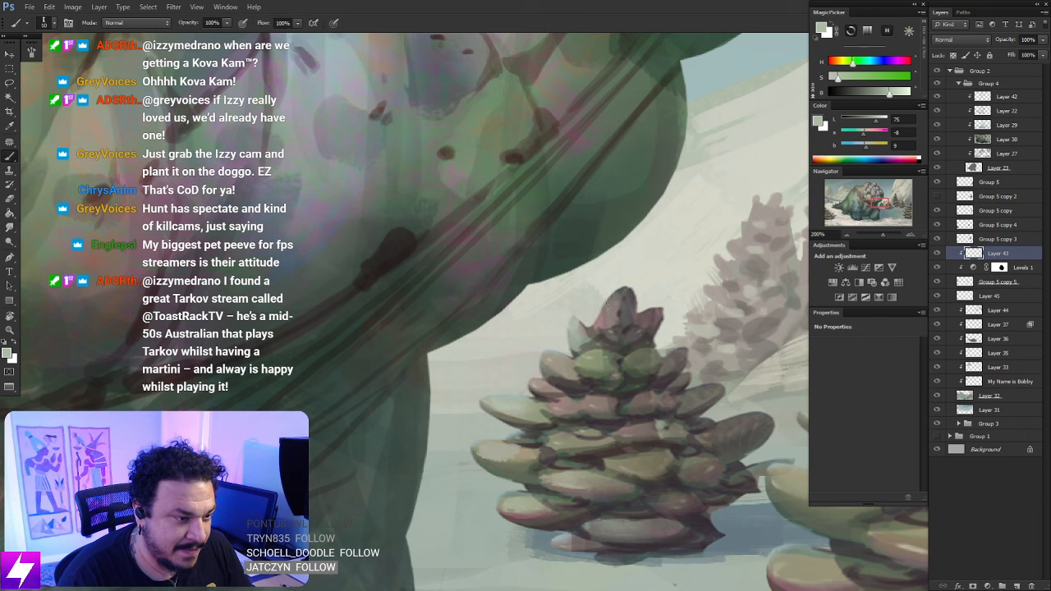
mouse_move(618, 304)
left_mouse_down()
mouse_move(595, 314)
mouse_move(618, 291)
left_mouse_up()
key("r")
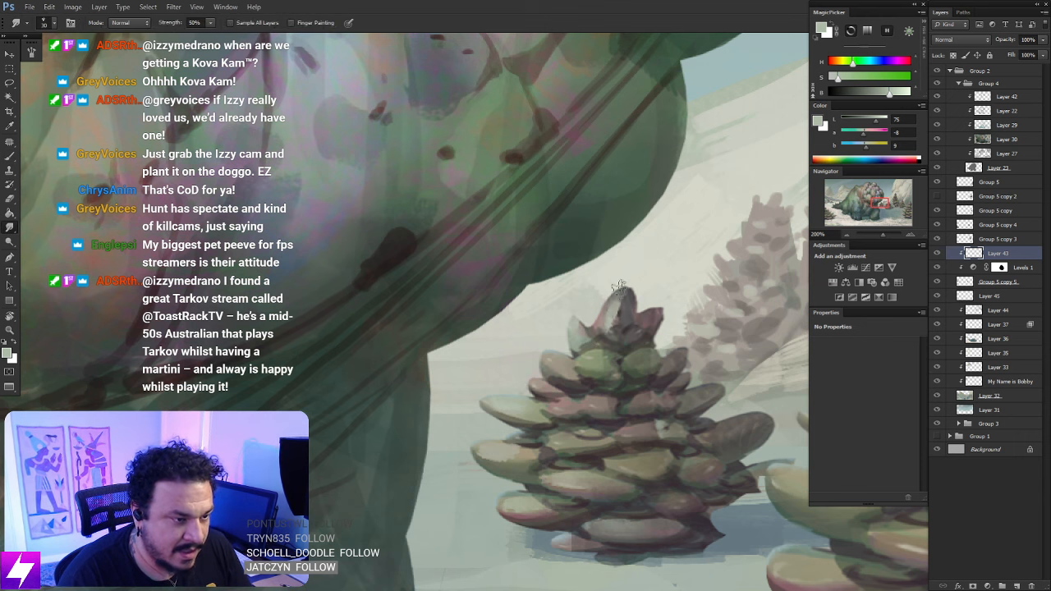
Refine the crown tip facing away from the creature on the smallest tree, using the Brush, Eraser and Smudge tools
left_click_drag(633, 363, 632, 357)
key("b")
key("b")
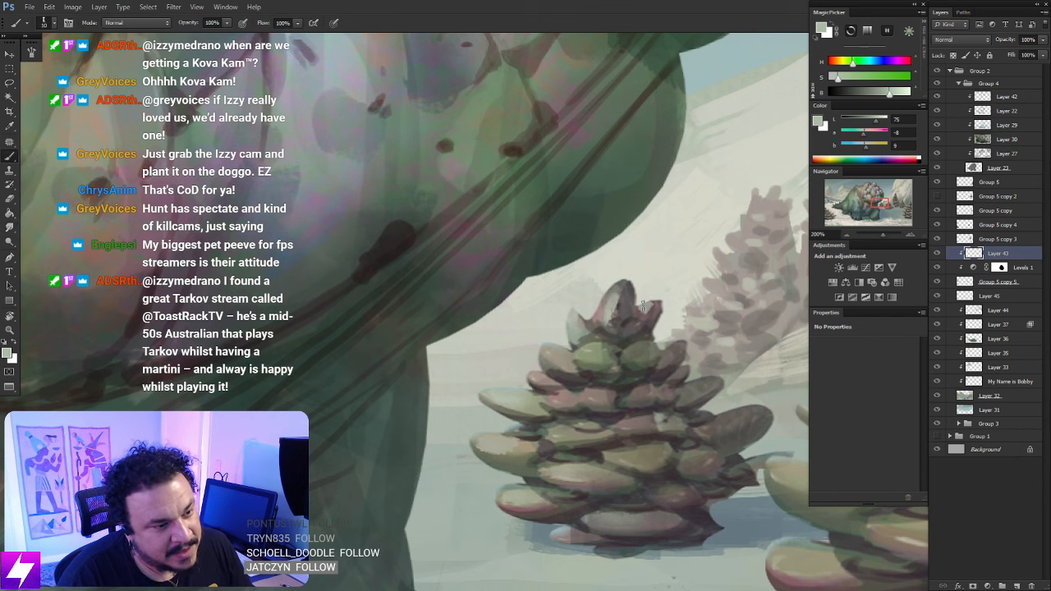
scroll(653, 312, "down", 1)
key("e")
key("b")
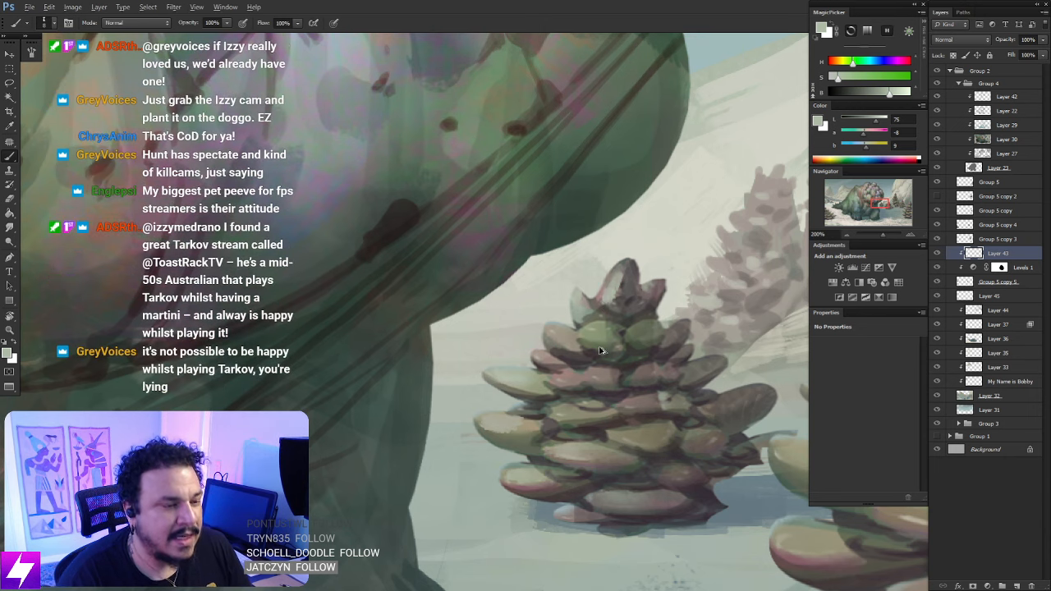
left_click_drag(641, 365, 603, 339)
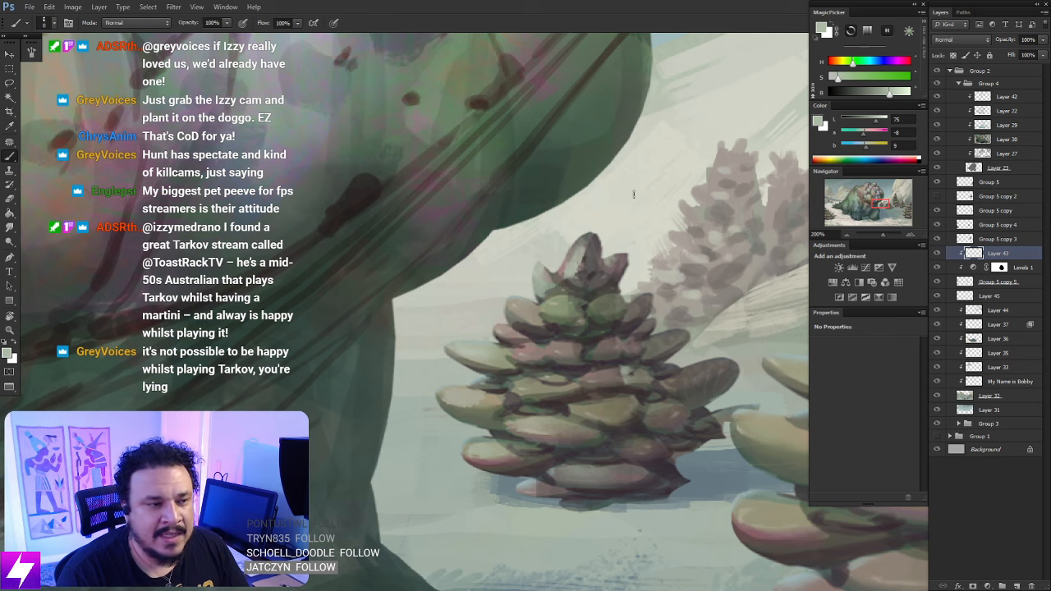
key("r")
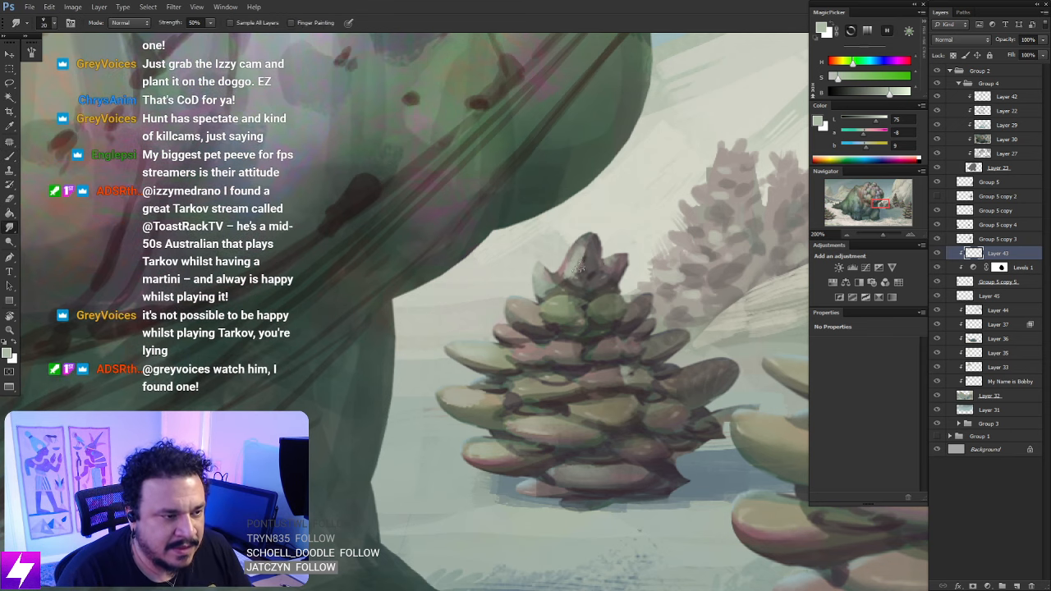
Soften the smallest tree's outer creature-facing scales and its middle scales by smudging, trimming the upper outer scale's edge with the Eraser
scroll(592, 262, "down", 3)
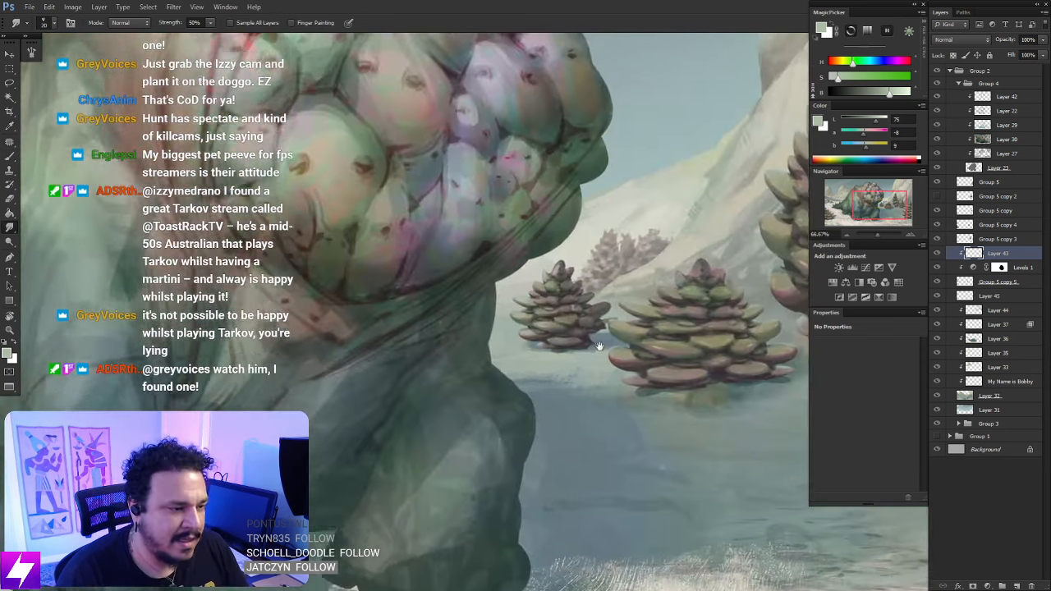
scroll(602, 349, "up", 3)
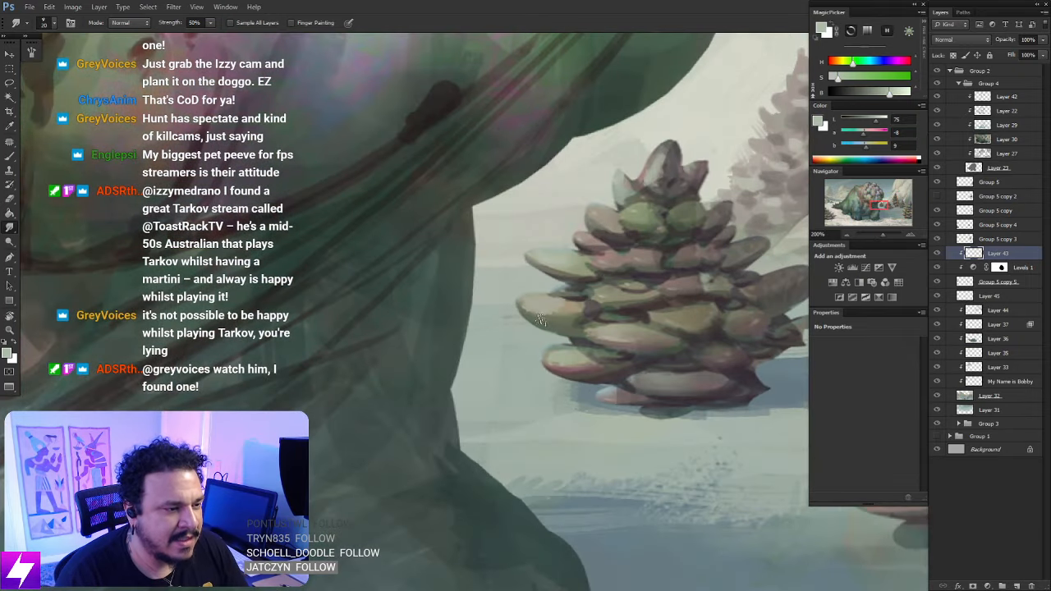
mouse_move(609, 305)
left_mouse_down()
mouse_move(606, 331)
mouse_move(586, 352)
left_mouse_up()
key("e")
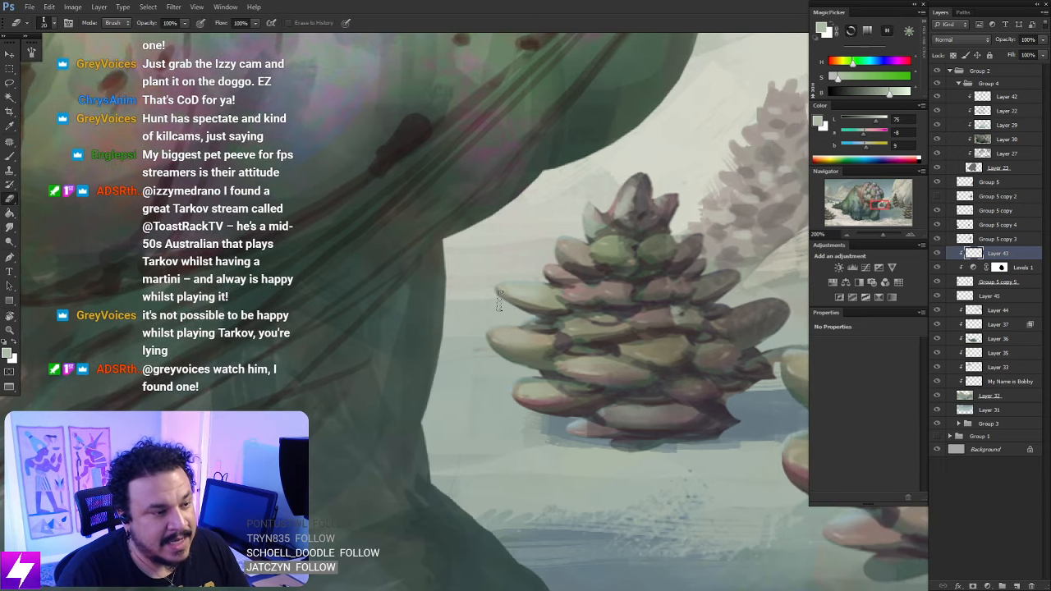
key("r")
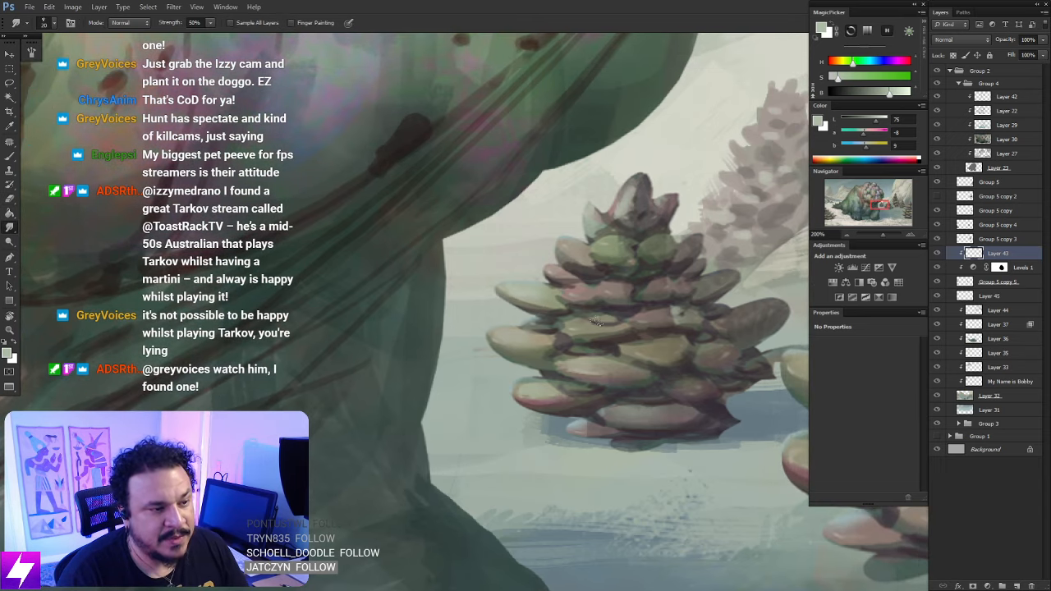
left_click_drag(618, 338, 593, 345)
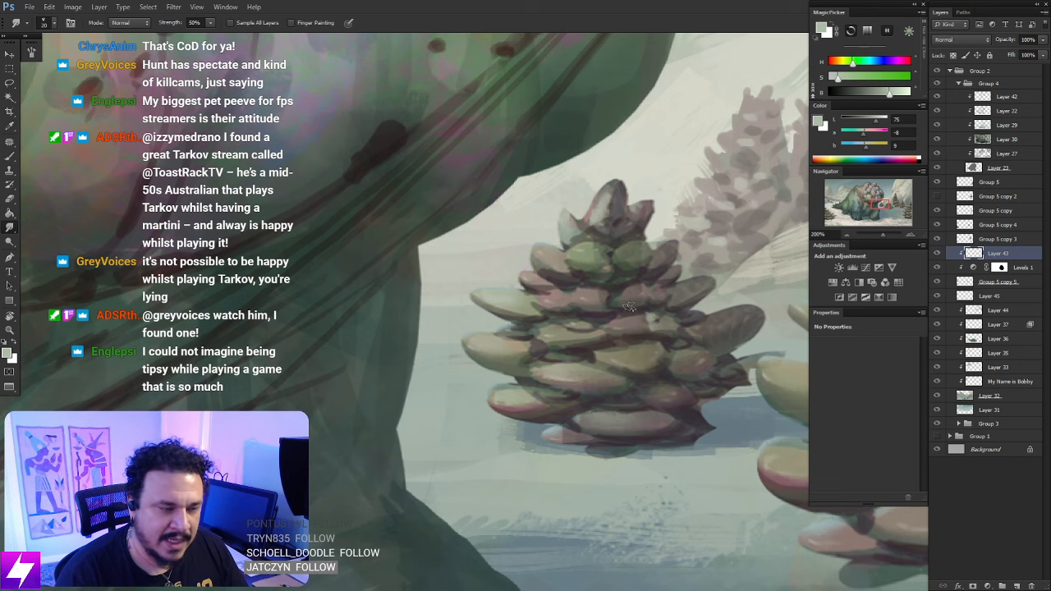
Paint pale highlights on the two green scales below the smallest tree's crown and the creature-facing scale beside them, smudging each into shape
key("b")
left_click_drag(602, 245, 579, 286)
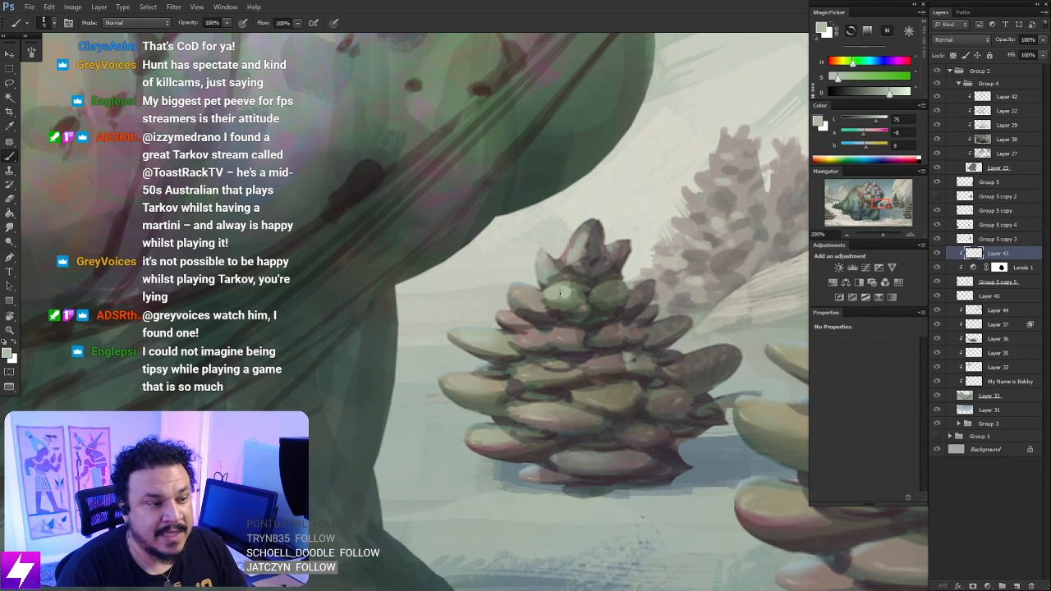
key("r")
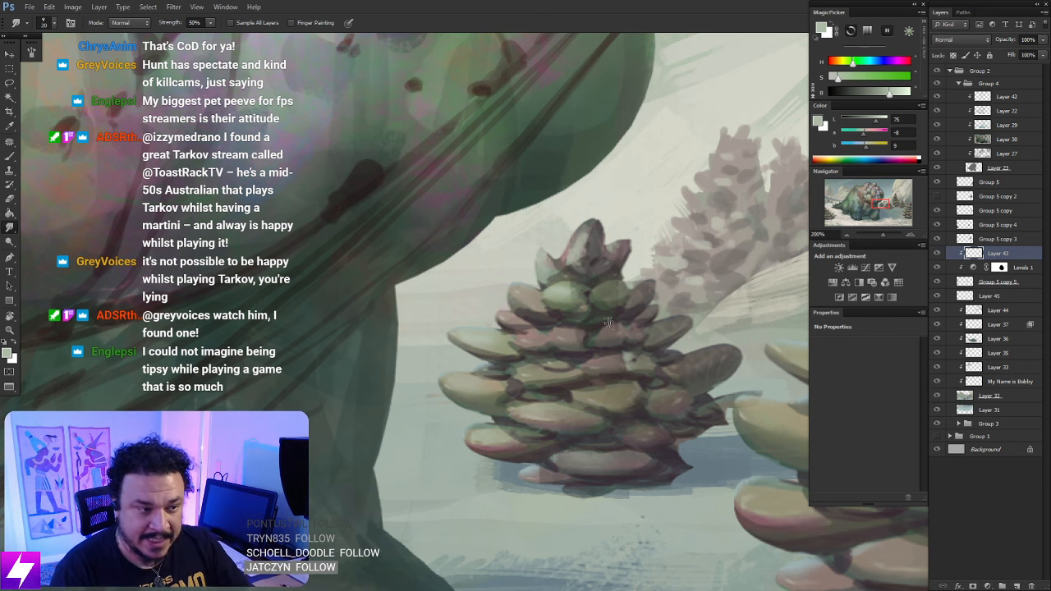
key("b")
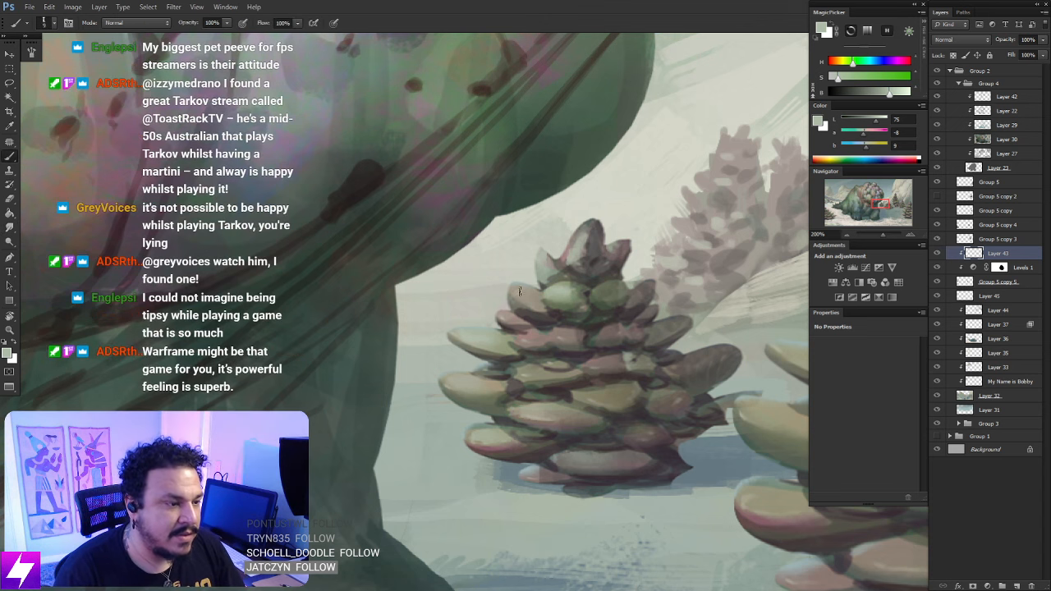
key("r")
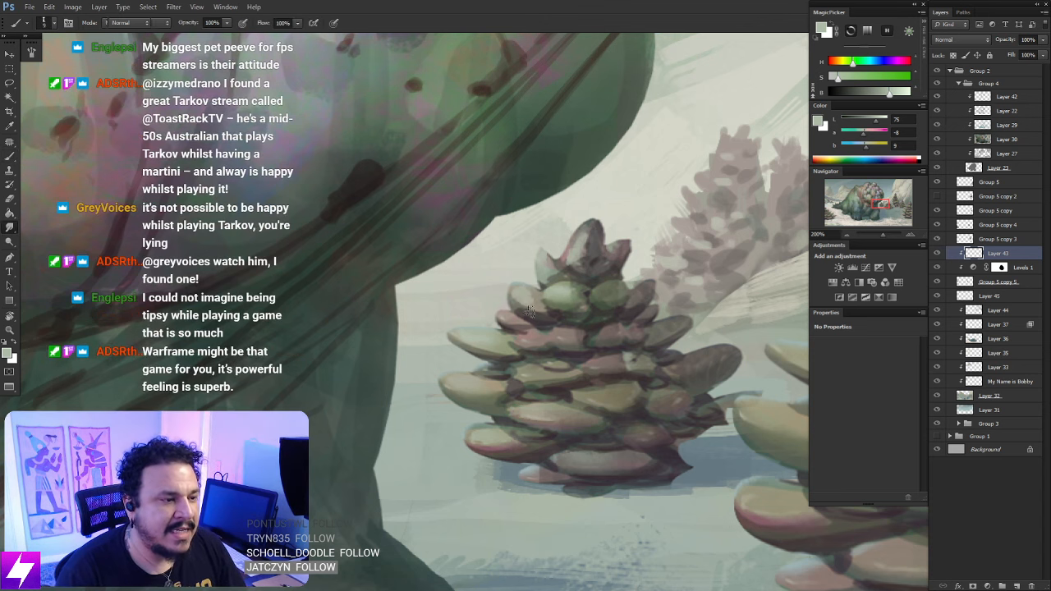
left_click_drag(567, 333, 555, 334)
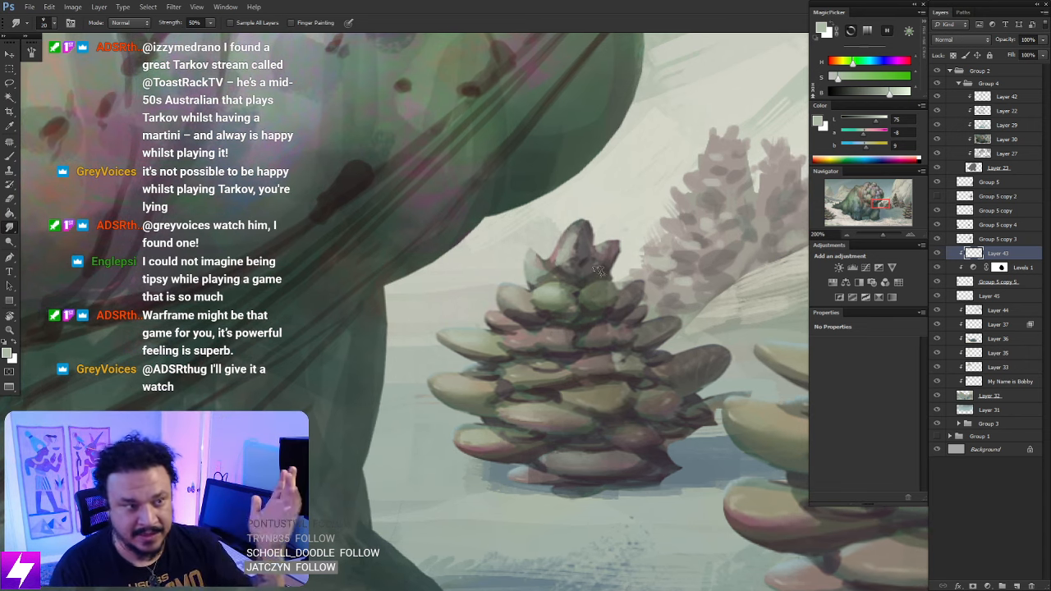
key("b")
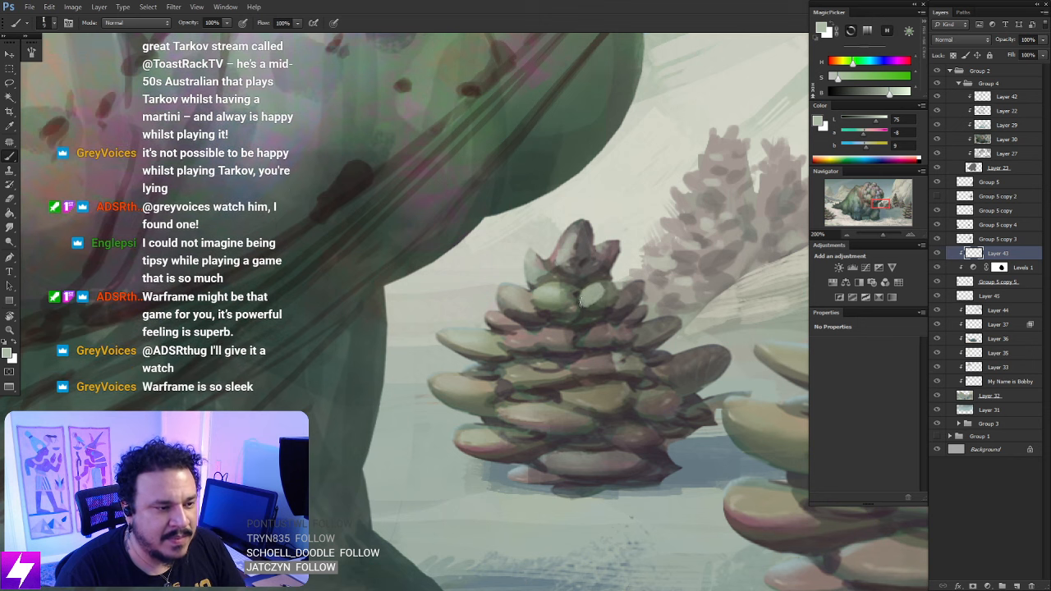
key("r")
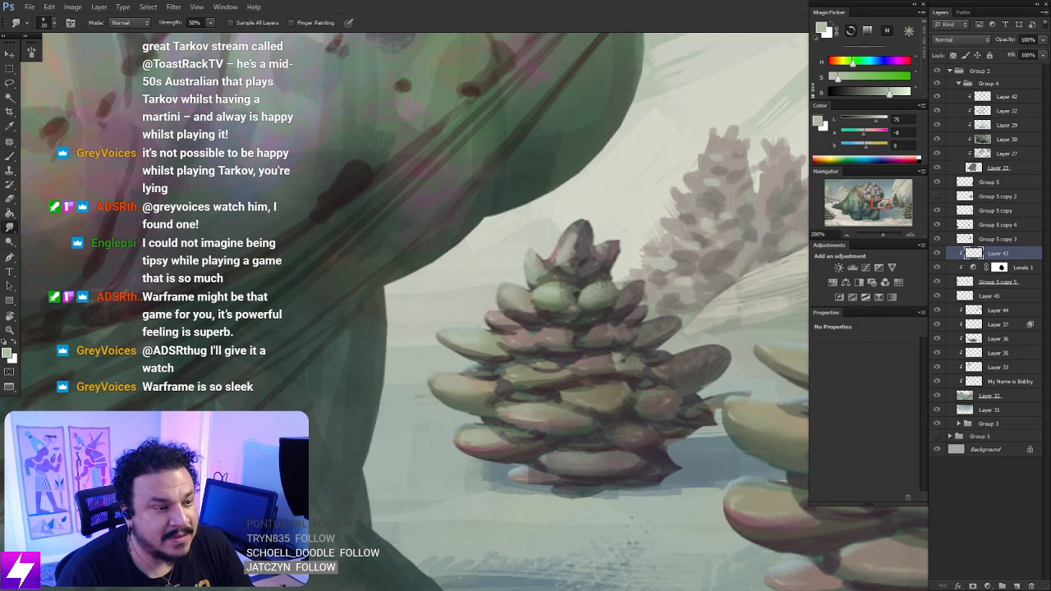
Refine the green scale below the smallest tree's crown, facing away from the creature, with a sampled grey-green, and trim it with the Eraser
key("b")
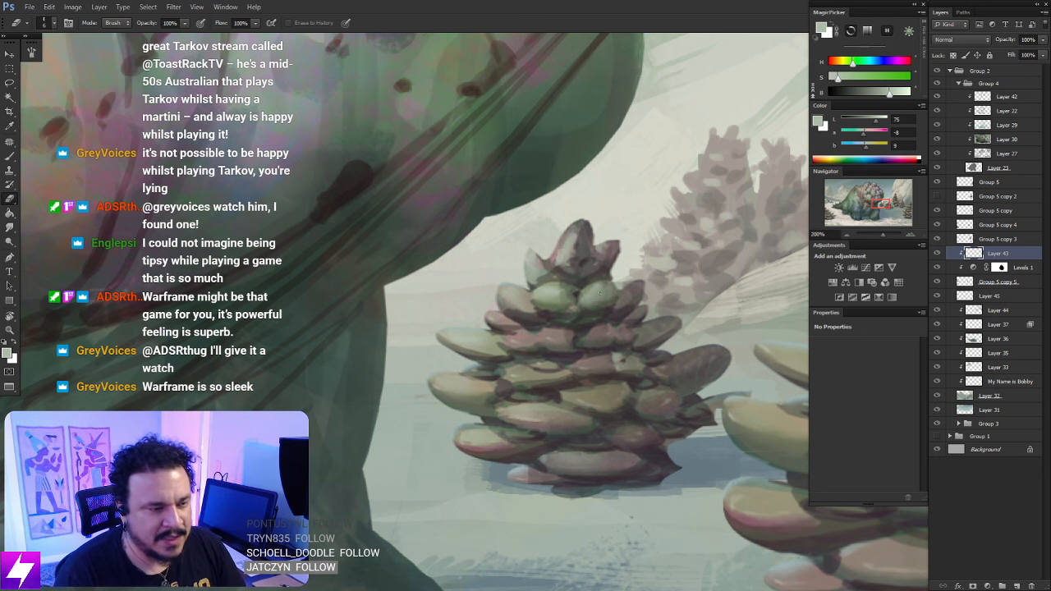
key("b")
left_click(601, 290, "alt")
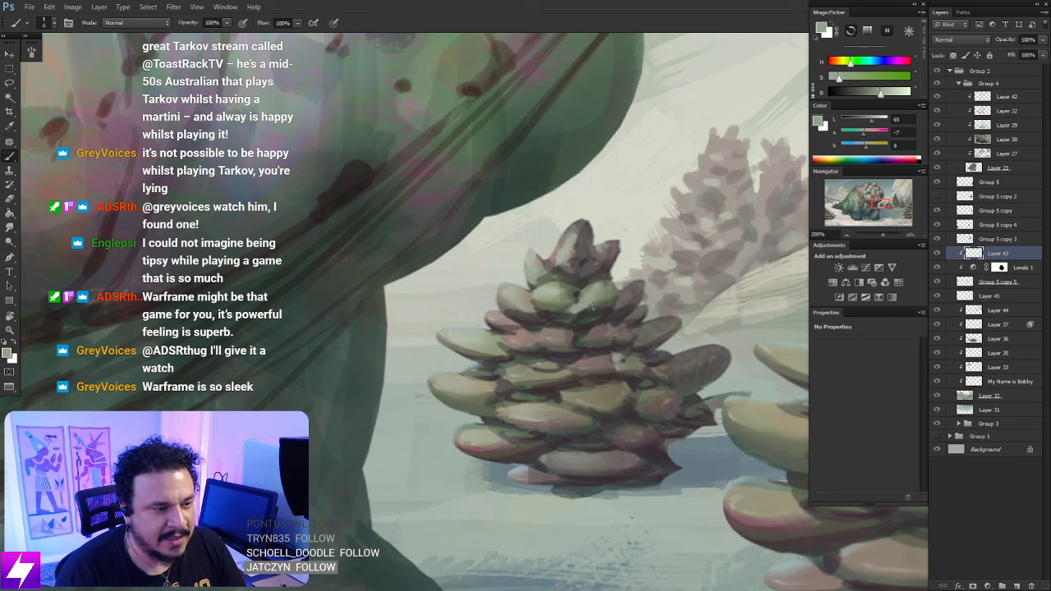
key("e")
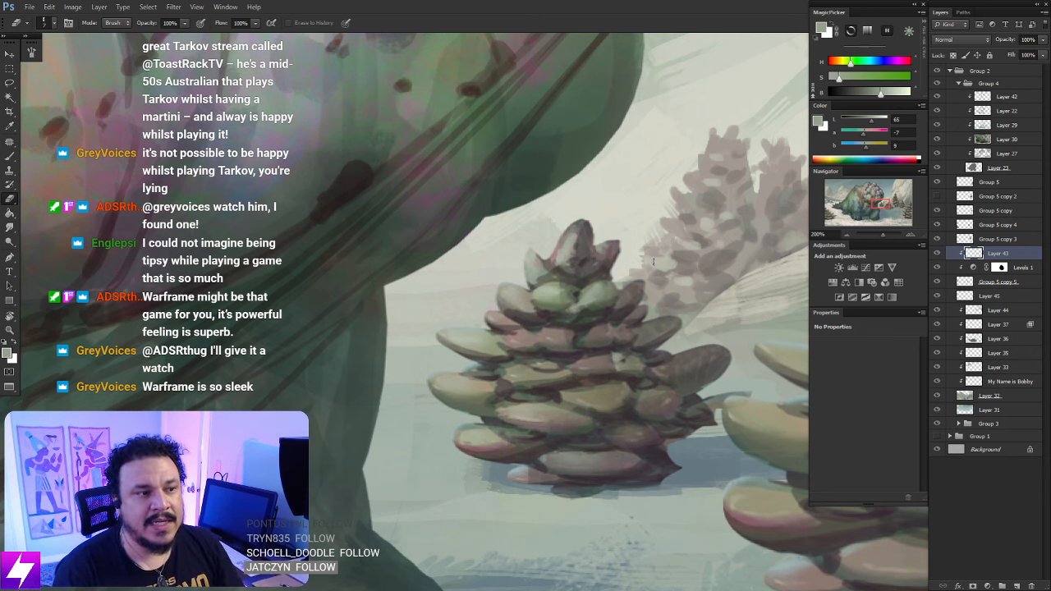
left_click_drag(592, 303, 596, 300)
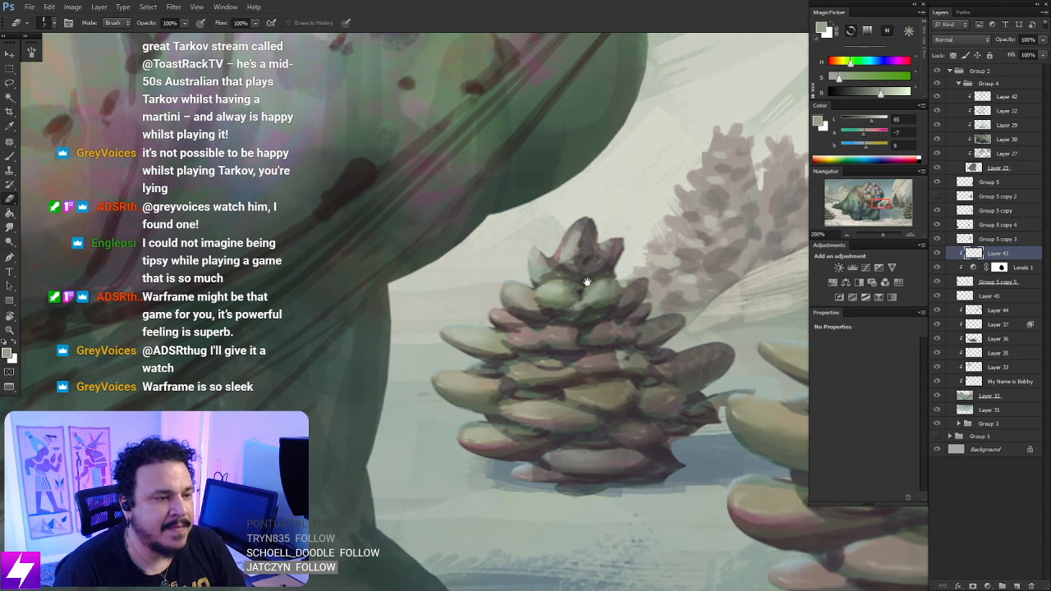
Outline the upper outer scale facing away from the creature on the smallest tree with the Lasso and touch it up with the Brush
key("l")
key("b")
mouse_move(616, 267)
left_mouse_down()
mouse_move(587, 258)
mouse_move(595, 264)
mouse_move(627, 229)
left_mouse_up()
key("ctrl+d")
key("l")
key("b")
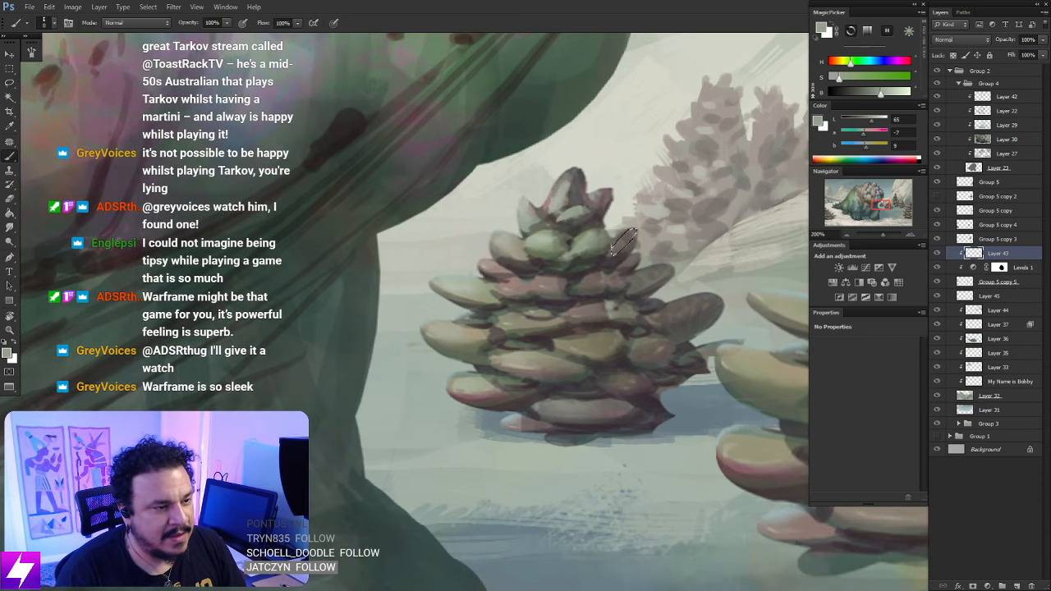
key("e")
key("l")
left_click_drag(650, 269, 657, 280)
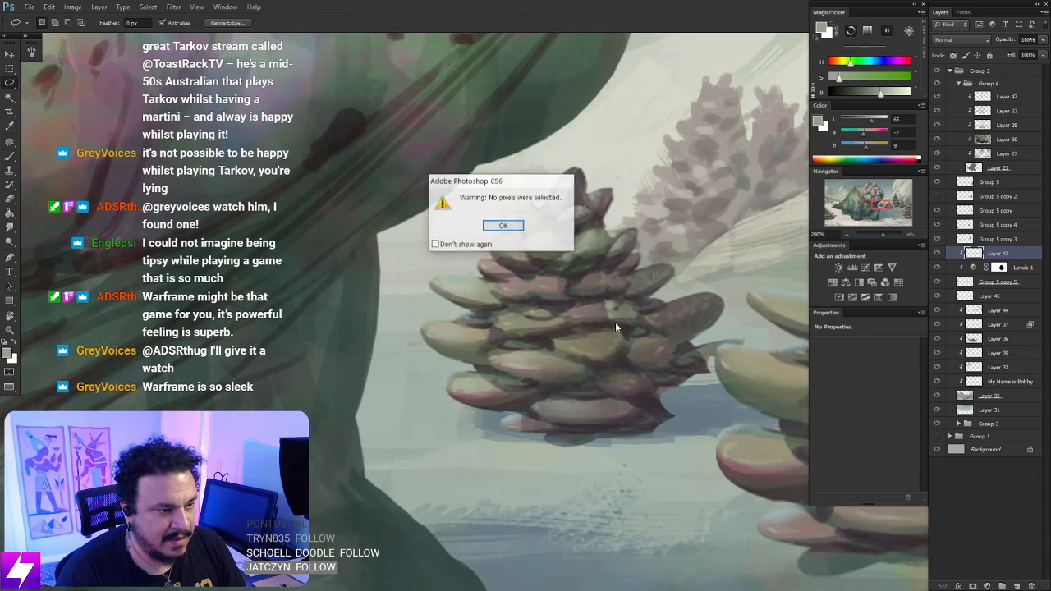
key("Return")
scroll(595, 323, "down", 2)
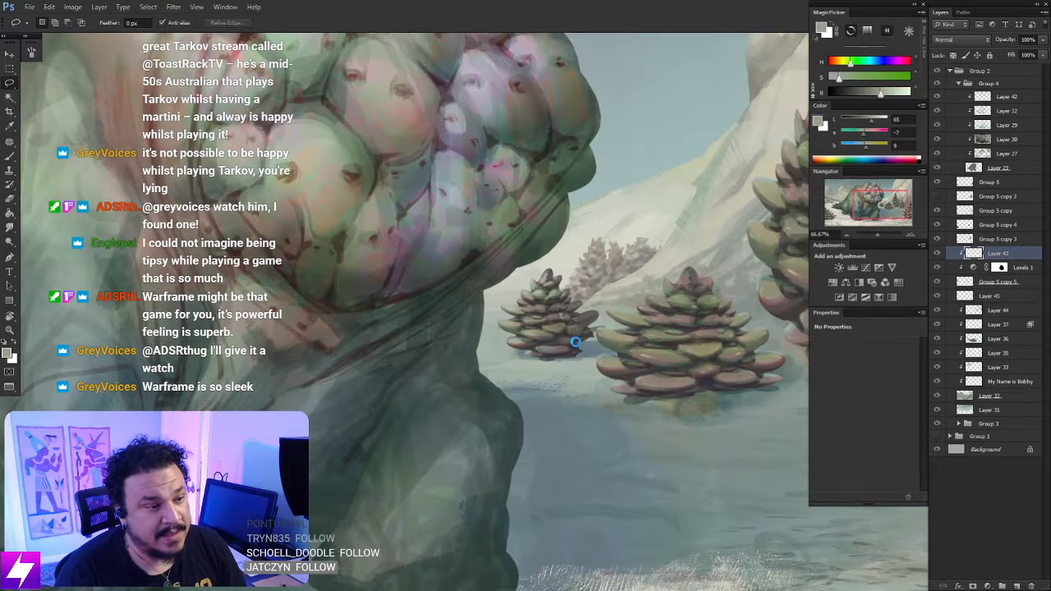
Mirror the canvas, rotate the view and compare the smallest tree with and without Layer 43
left_click_drag(389, 328, 722, 304)
left_click_drag(370, 321, 487, 318)
key("ctrl+plus")
left_click_drag(566, 300, 517, 372)
key("r")
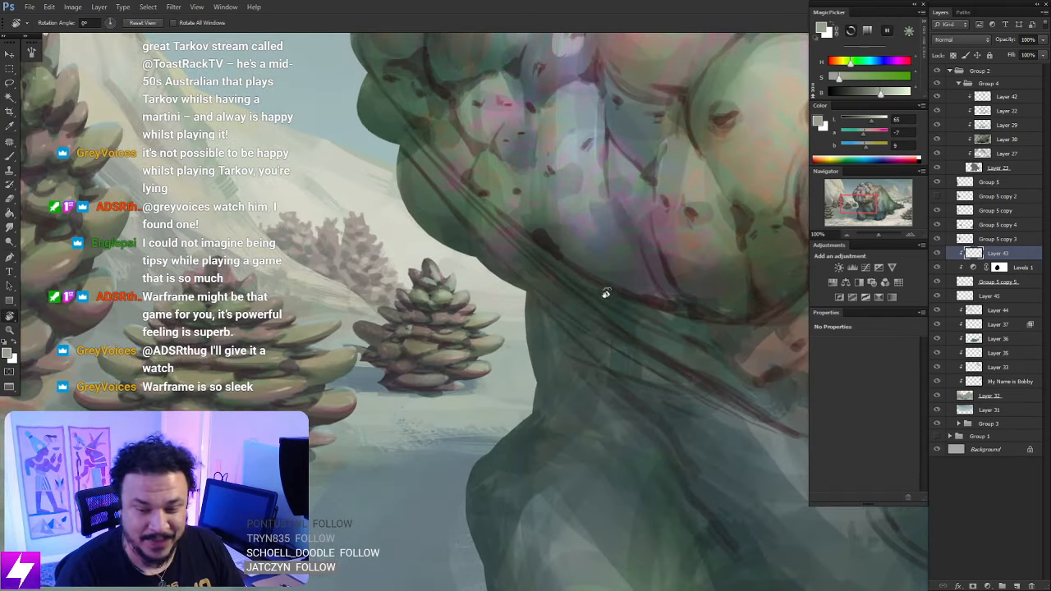
mouse_move(601, 313)
left_mouse_down()
mouse_move(591, 302)
mouse_move(526, 308)
left_mouse_up()
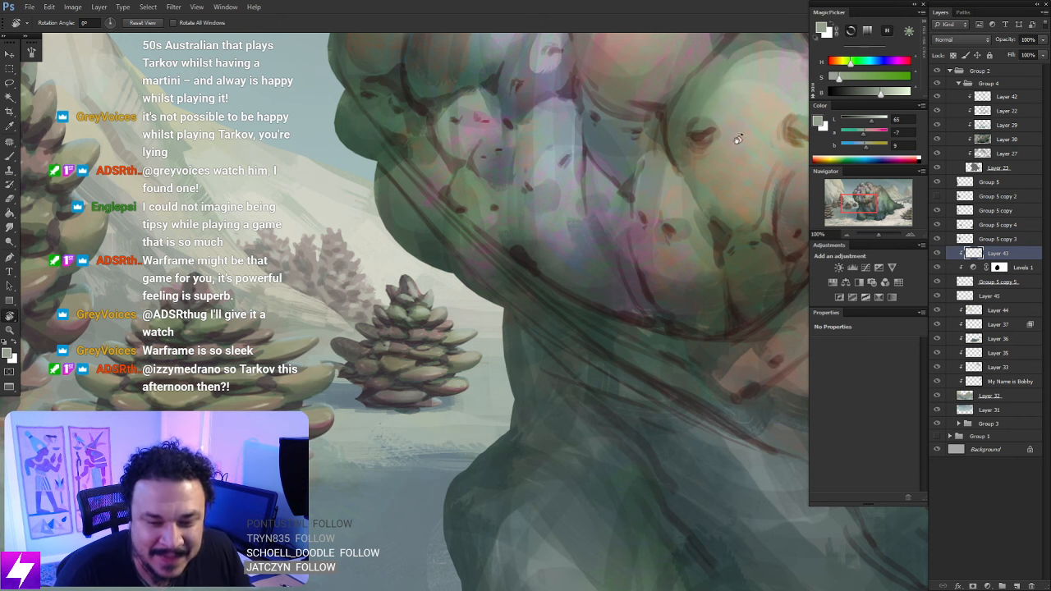
left_click(939, 255)
left_click(939, 254)
key("ctrl+minus")
key("ctrl+minus")
mouse_move(657, 412)
left_mouse_down()
mouse_move(708, 345)
mouse_move(666, 394)
left_mouse_up()
left_click_drag(772, 351, 687, 376)
left_click_drag(603, 383, 688, 305)
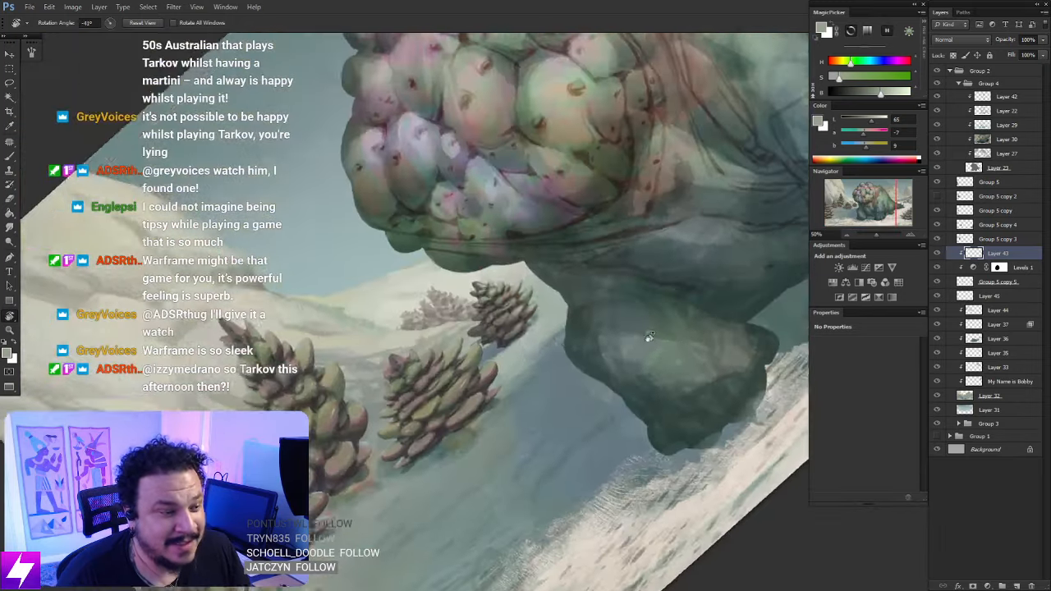
key("ctrl+plus")
key("ctrl+plus")
left_click_drag(588, 381, 626, 416)
key("ctrl+plus")
left_click_drag(649, 327, 643, 342)
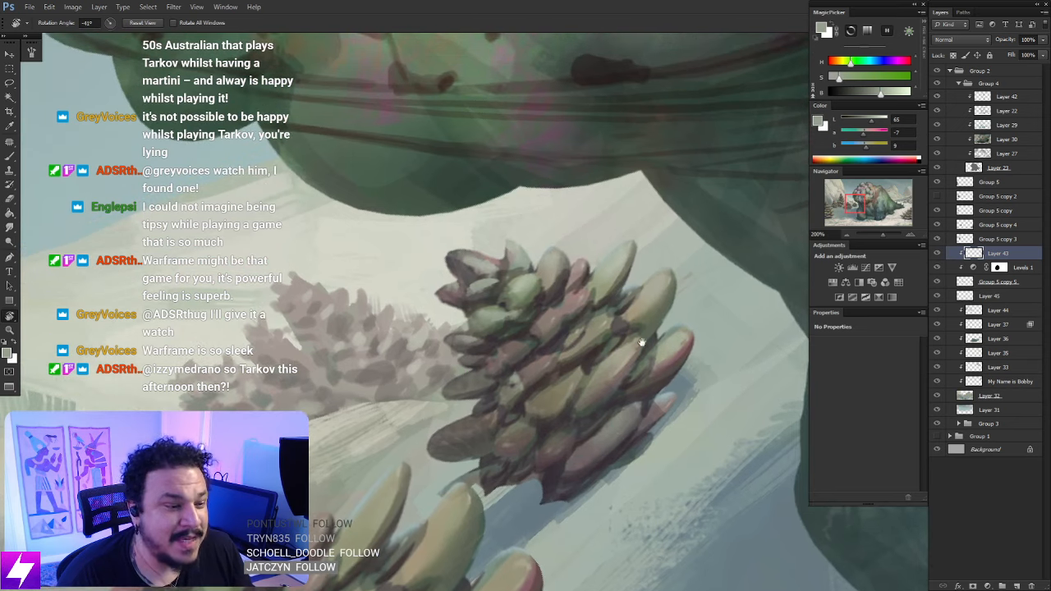
left_click(937, 254)
left_click(937, 254)
left_click(937, 254)
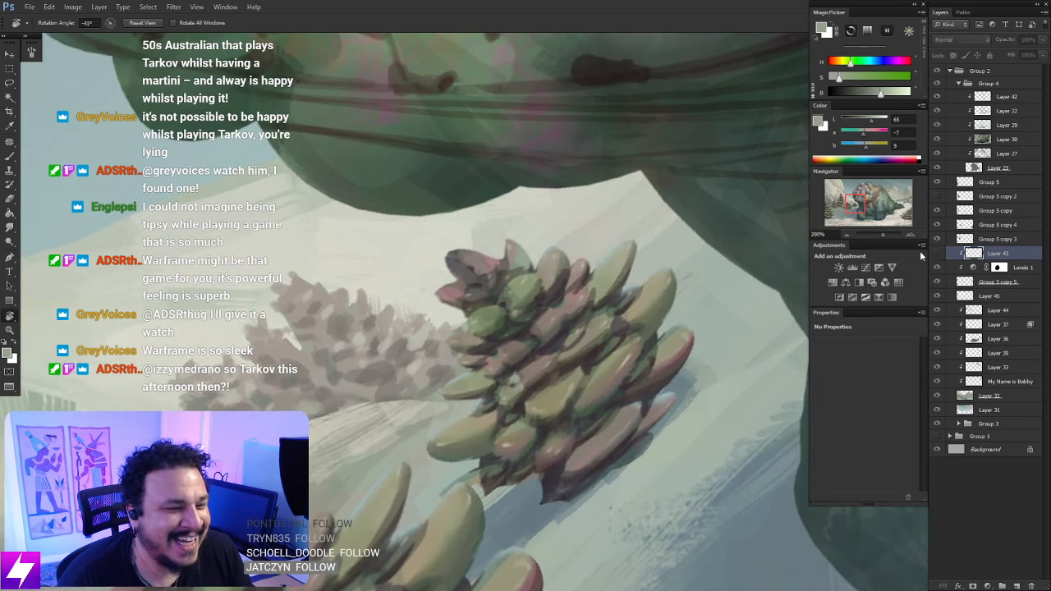
left_click(938, 253)
left_click(937, 253)
left_click(938, 253)
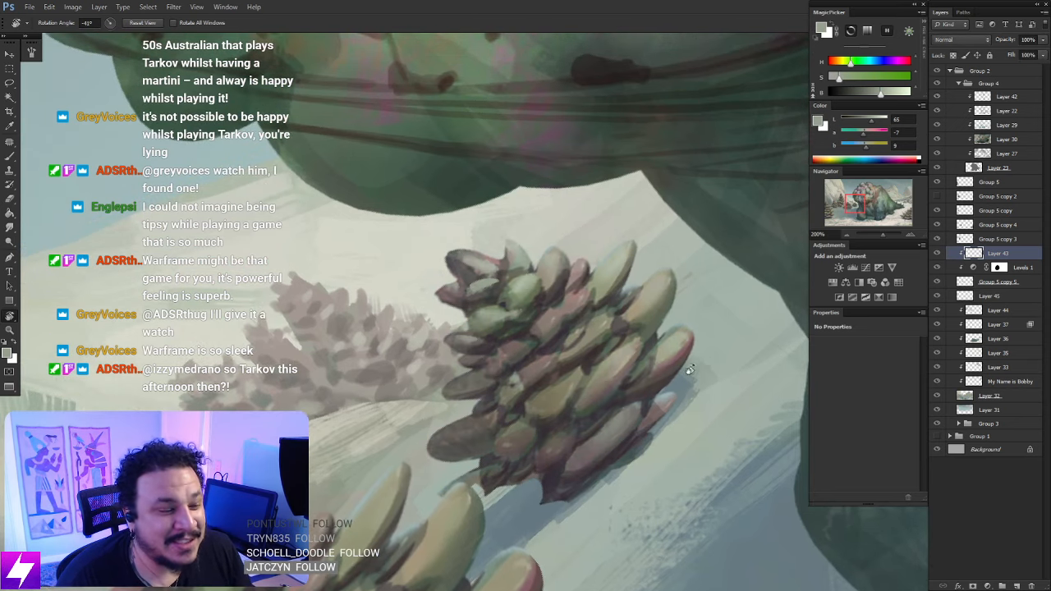
Lasso the long creature-side scale above the smallest tree's bottom row, paint a sampled pale highlight on it and smudge it
left_click_drag(659, 388, 669, 355)
key("l")
left_click_drag(597, 372, 594, 368)
key("b")
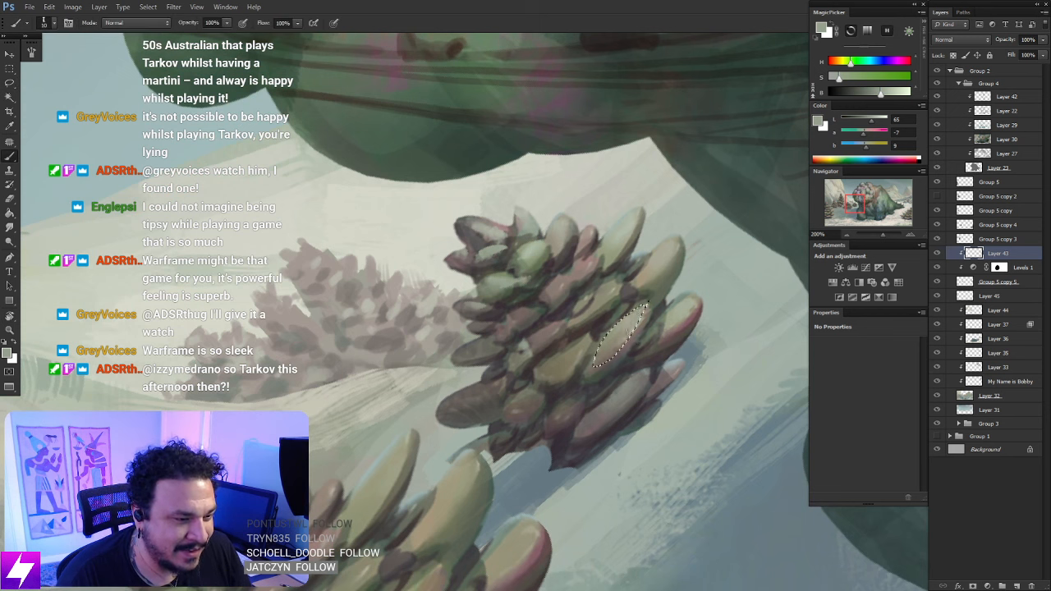
left_click(614, 169, "alt")
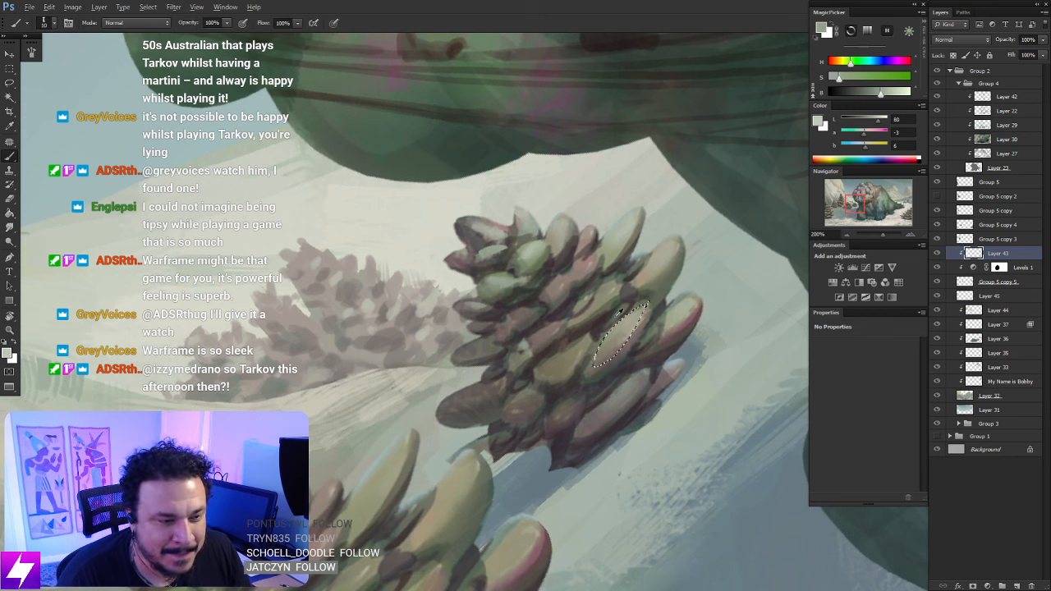
left_click_drag(643, 309, 609, 360)
key("r")
key("l")
left_click(683, 348)
key("Escape")
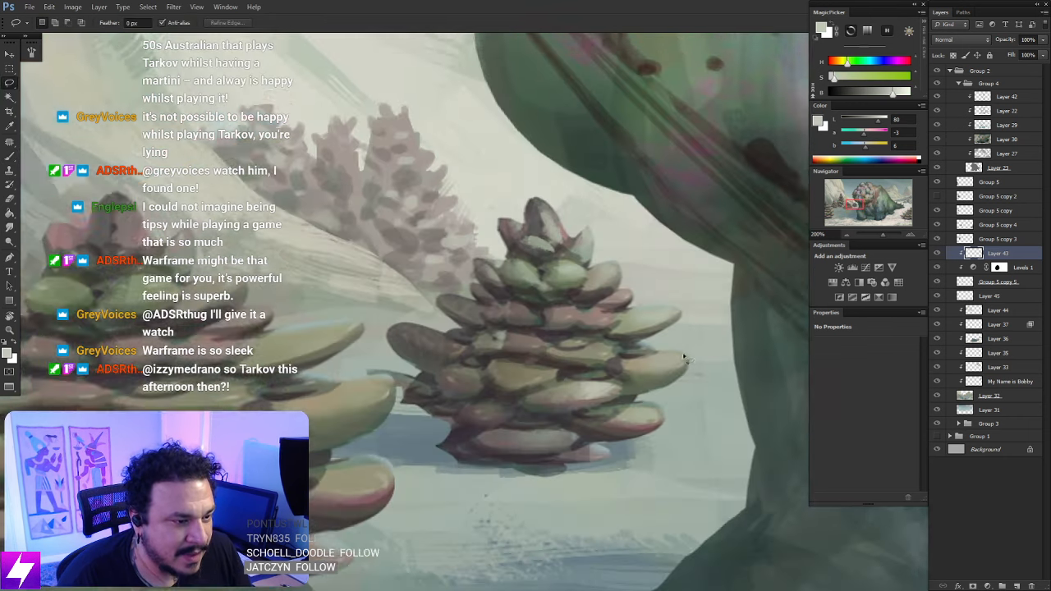
Select the narrow scale above the newly lightened one, brush in a pale highlight and blend it with the Smudge tool
left_click_drag(634, 400, 642, 378)
mouse_move(645, 306)
left_mouse_down()
mouse_move(659, 317)
mouse_move(622, 312)
left_mouse_up()
key("b")
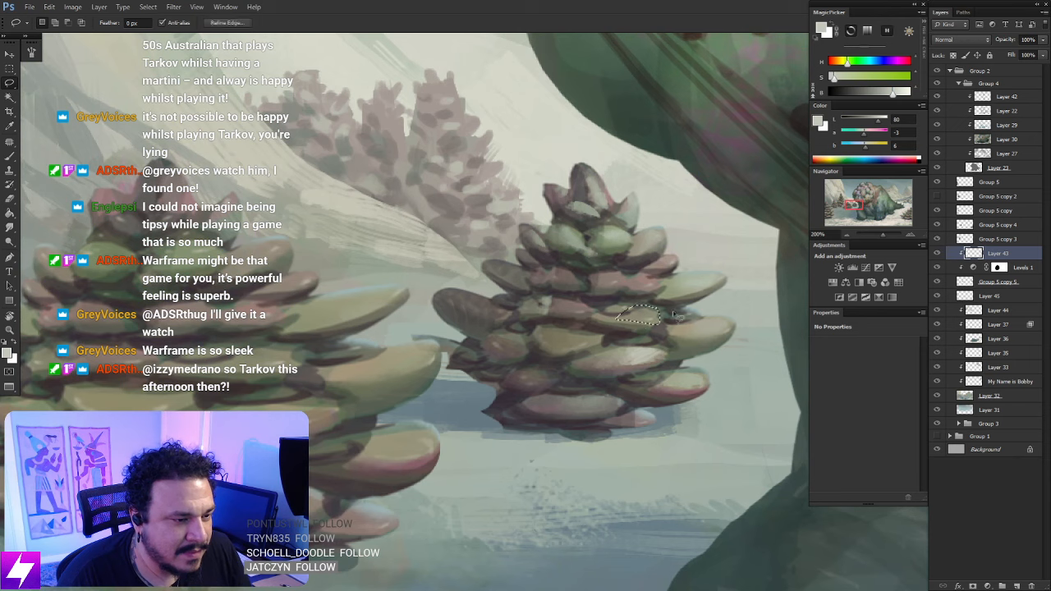
key("r")
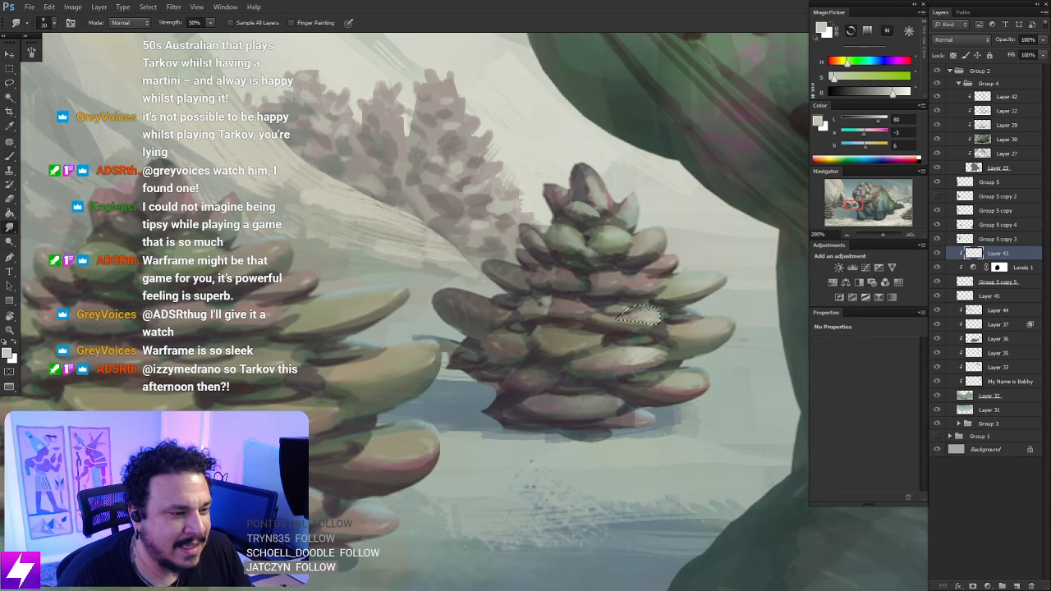
key("l")
left_click(680, 375)
Lasso the yellowish scale in the middle of the smallest tree, paint a pale highlight inside it and smudge it
key("ctrl+minus")
mouse_move(587, 340)
left_mouse_down()
mouse_move(706, 366)
mouse_move(688, 362)
left_mouse_up()
scroll(645, 340, "up", 3)
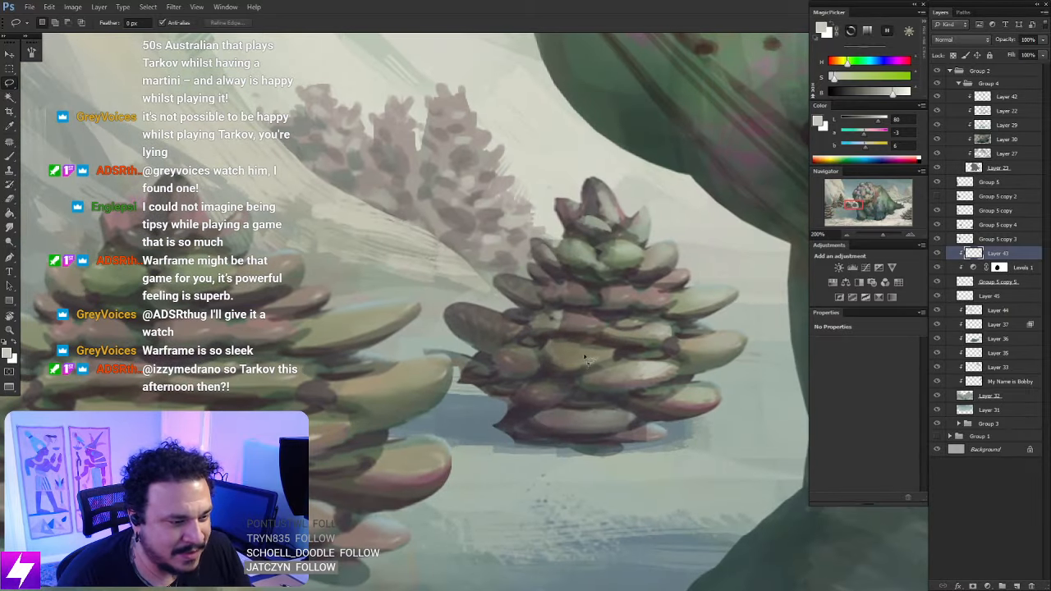
mouse_move(551, 351)
left_mouse_down()
mouse_move(606, 353)
mouse_move(585, 347)
mouse_move(596, 354)
left_mouse_up()
key("b")
key("r")
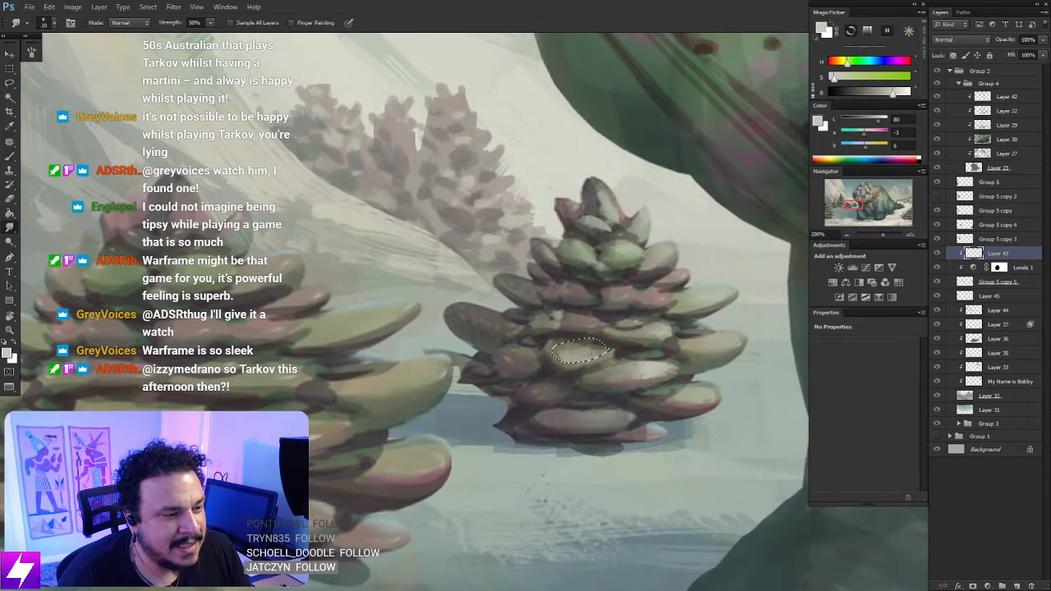
key("l")
left_click(661, 396)
Flip the canvas back to its original orientation and review the smallest tree within the whole scene
key("ctrl+minus")
key("ctrl+minus")
scroll(655, 443, "down", 2)
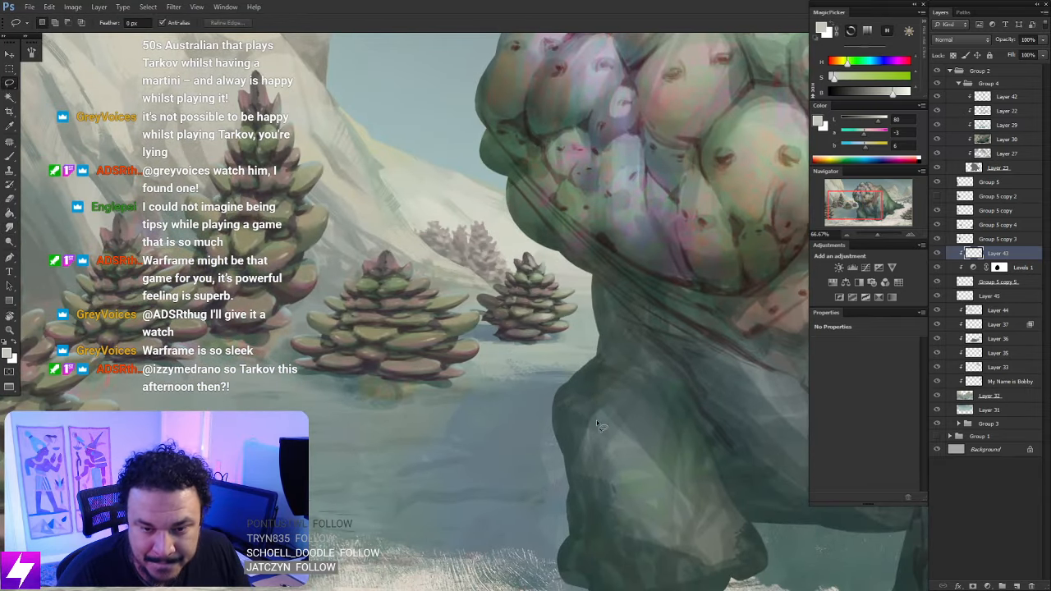
scroll(593, 425, "down", 1)
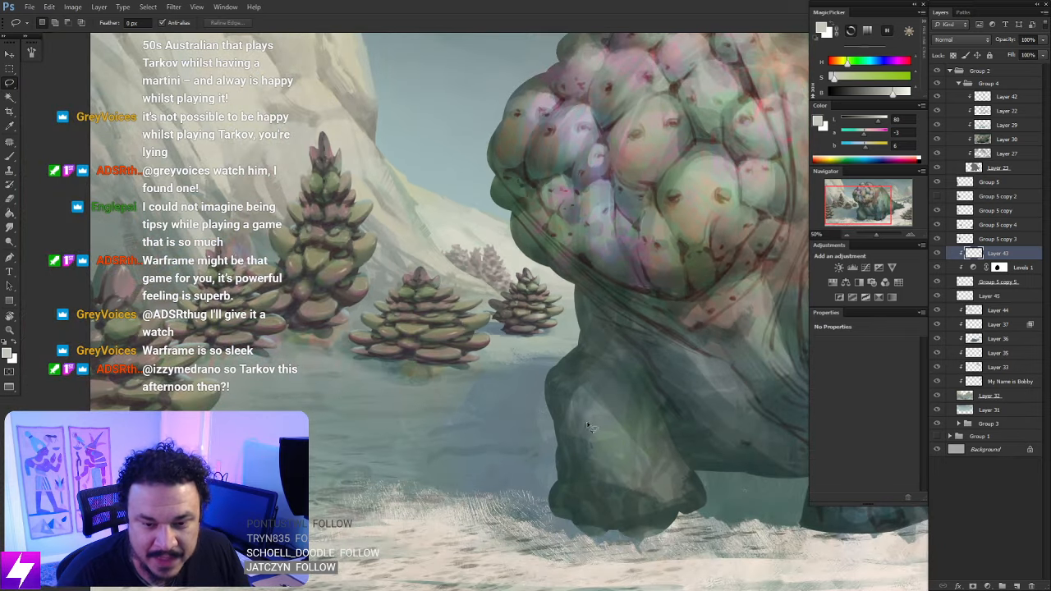
key("ctrl+shift+h")
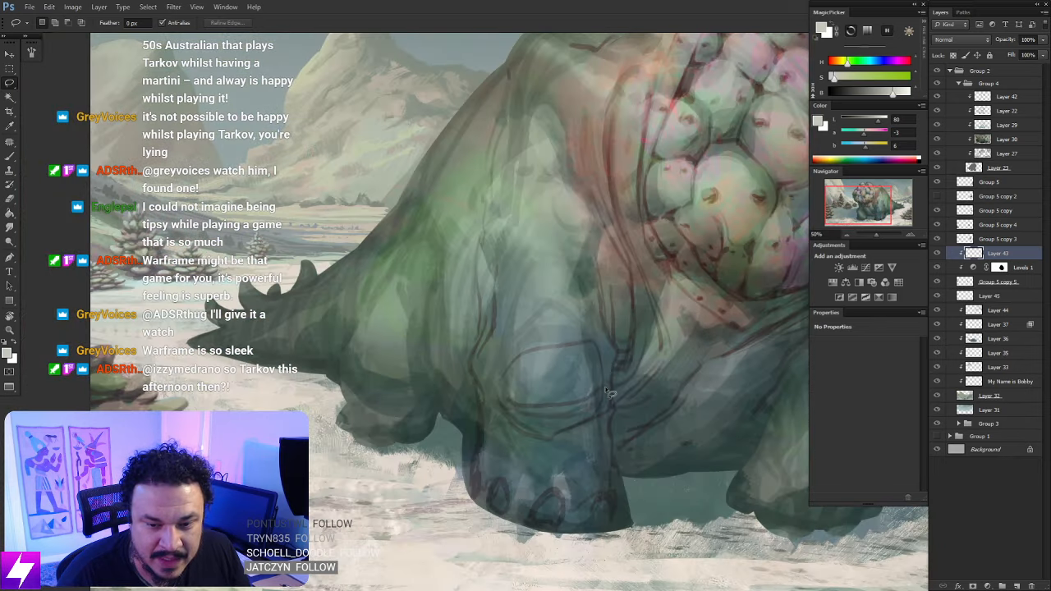
left_click_drag(788, 386, 622, 364)
scroll(617, 357, "up", 1)
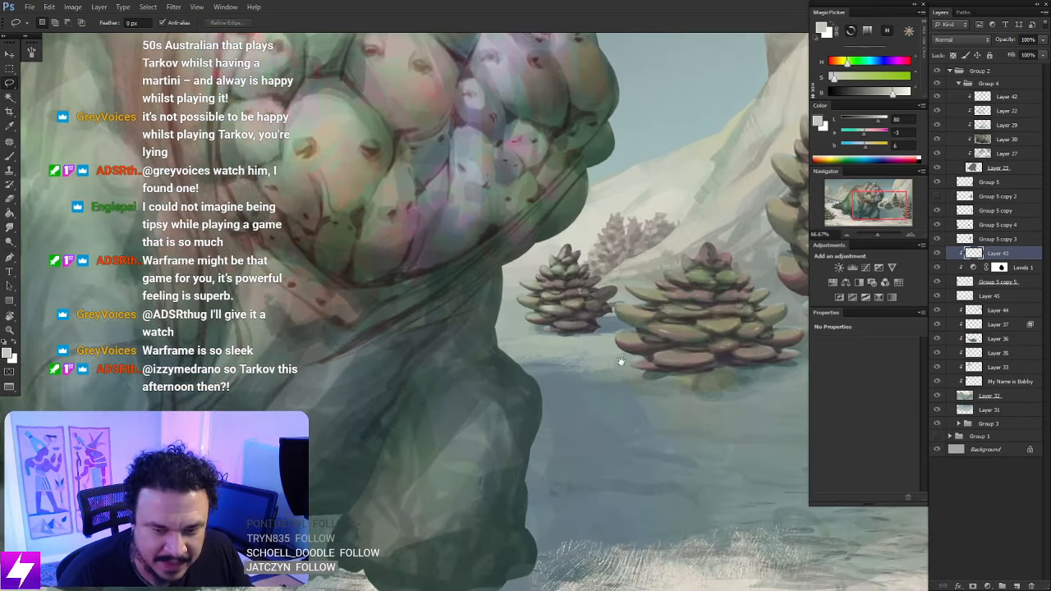
left_click_drag(627, 435, 621, 369)
mouse_move(620, 304)
left_mouse_down()
mouse_move(635, 399)
mouse_move(646, 376)
mouse_move(600, 366)
mouse_move(612, 381)
mouse_move(570, 408)
mouse_move(568, 386)
left_mouse_up()
Tilt the view and lighten another scale on the smallest tree inside a Lasso selection, using the Brush and Smudge tools
scroll(603, 374, "up", 1)
key("r")
left_click_drag(602, 462, 615, 414)
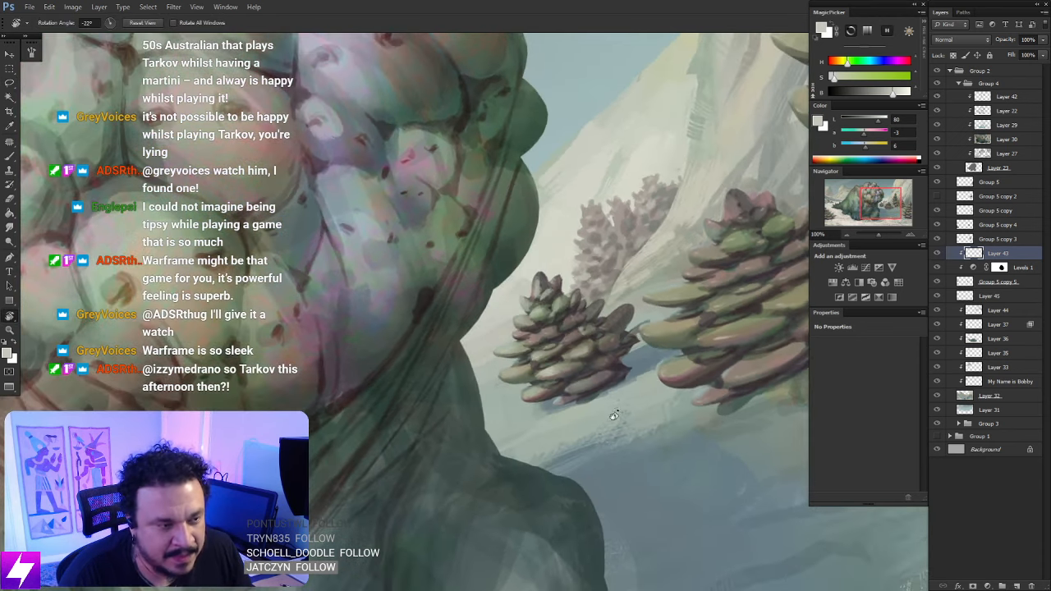
scroll(589, 361, "up", 1)
scroll(603, 378, "up", 1)
mouse_move(611, 373)
left_mouse_down()
mouse_move(595, 362)
mouse_move(638, 347)
mouse_move(585, 372)
mouse_move(622, 345)
mouse_move(609, 357)
left_mouse_up()
key("l")
key("b")
key("s")
key("l")
left_click(648, 383)
Straighten the view and add a smudged pale highlight to the small reddish scale below the smallest tree's green scales, facing away from the creature
key("ctrl+minus")
mouse_move(536, 403)
left_mouse_down()
mouse_move(631, 403)
mouse_move(732, 286)
left_mouse_up()
key("r")
mouse_move(685, 394)
left_mouse_down()
mouse_move(409, 430)
mouse_move(355, 462)
left_mouse_up()
left_click_drag(611, 397, 635, 412)
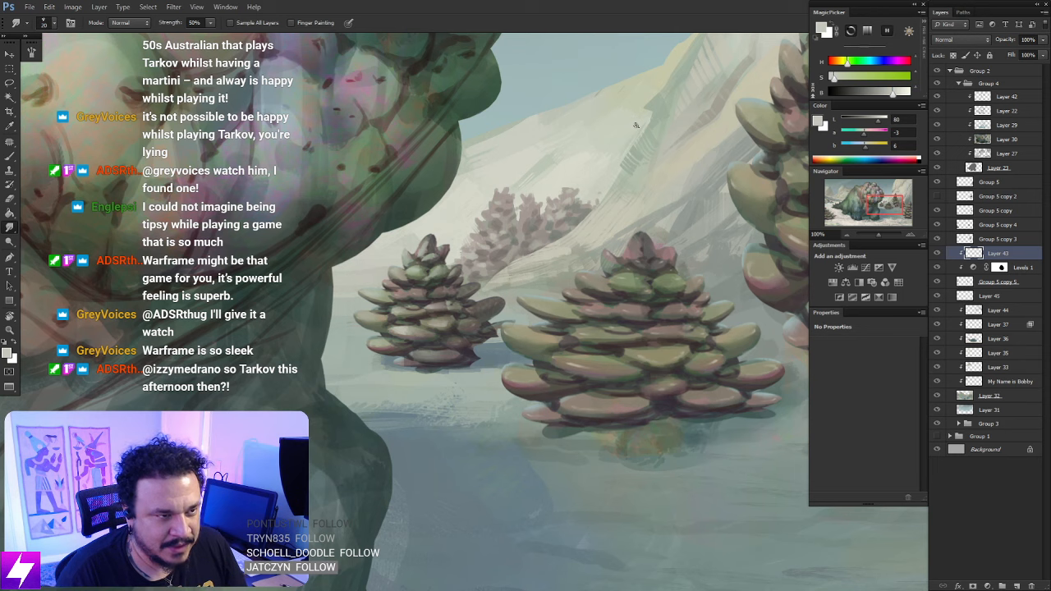
left_click_drag(479, 272, 522, 217)
mouse_move(534, 300)
left_mouse_down()
mouse_move(536, 330)
mouse_move(556, 309)
mouse_move(522, 330)
mouse_move(575, 283)
mouse_move(583, 290)
mouse_move(556, 278)
mouse_move(544, 290)
mouse_move(574, 294)
mouse_move(500, 321)
mouse_move(570, 301)
left_mouse_up()
key("ctrl+plus")
key("l")
key("b")
key("r")
key("l")
key("ctrl+d")
key("e")
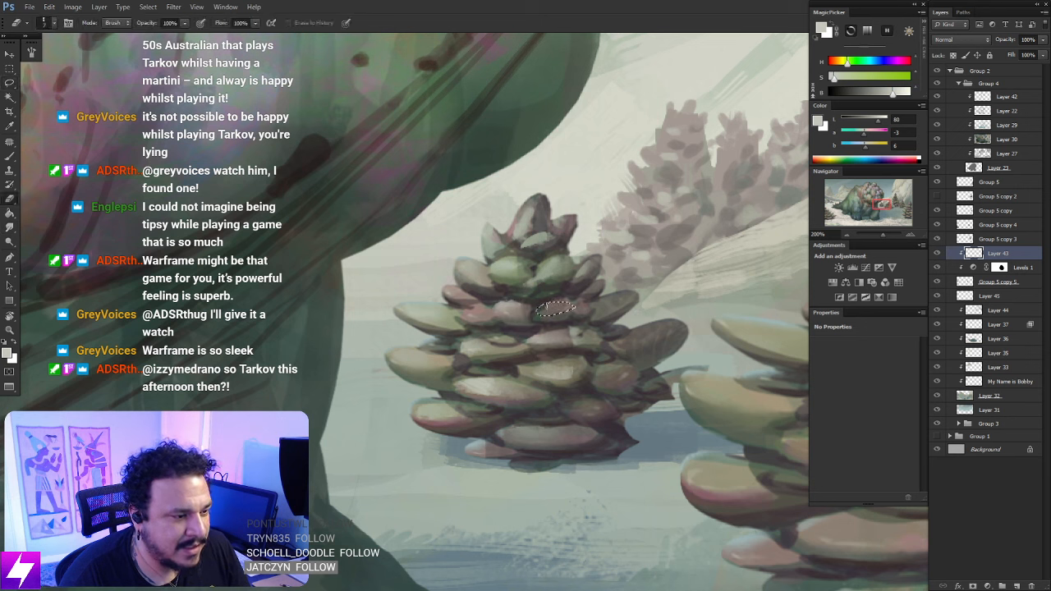
key("b")
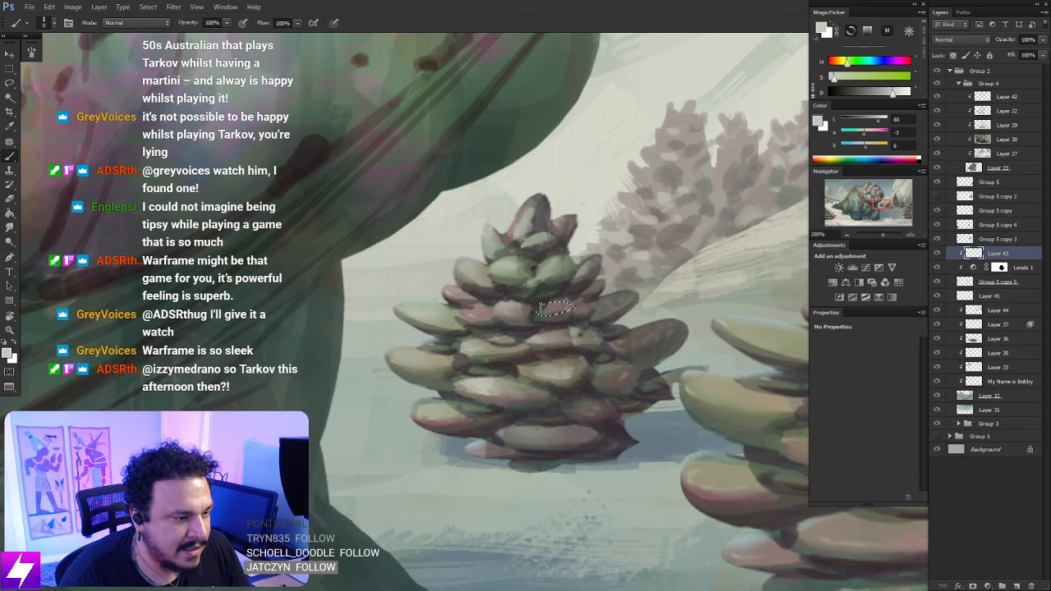
left_click_drag(539, 310, 565, 303)
key("r")
key("ctrl+d")
key("l")
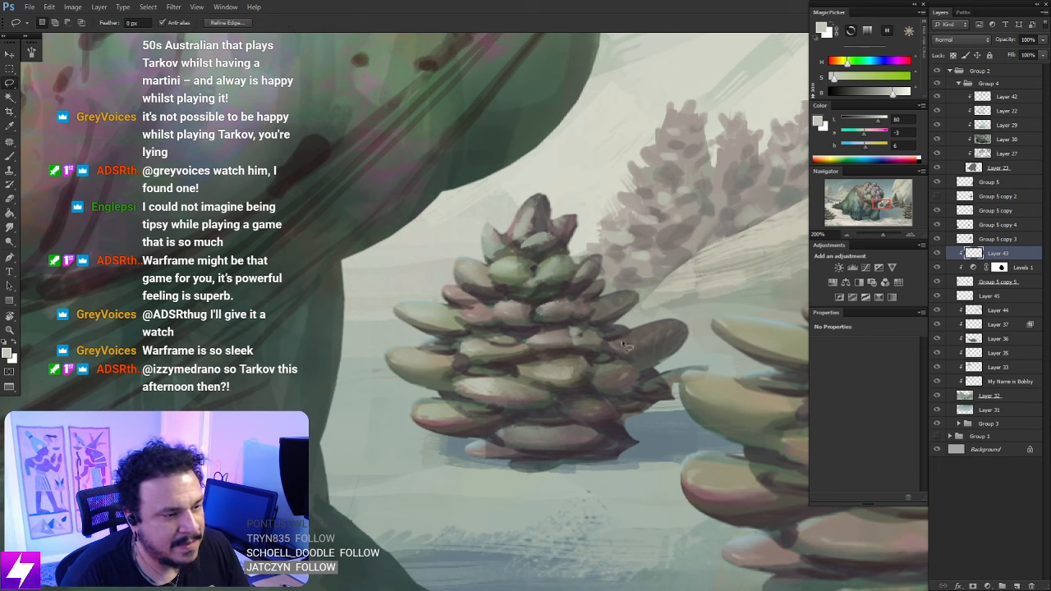
Examine how the smallest tree's highlights compare with the neighbouring larger pinecone trees
key("ctrl+minus")
key("ctrl+minus")
key("ctrl+minus")
left_click_drag(582, 402, 616, 393)
scroll(614, 394, "up", 1)
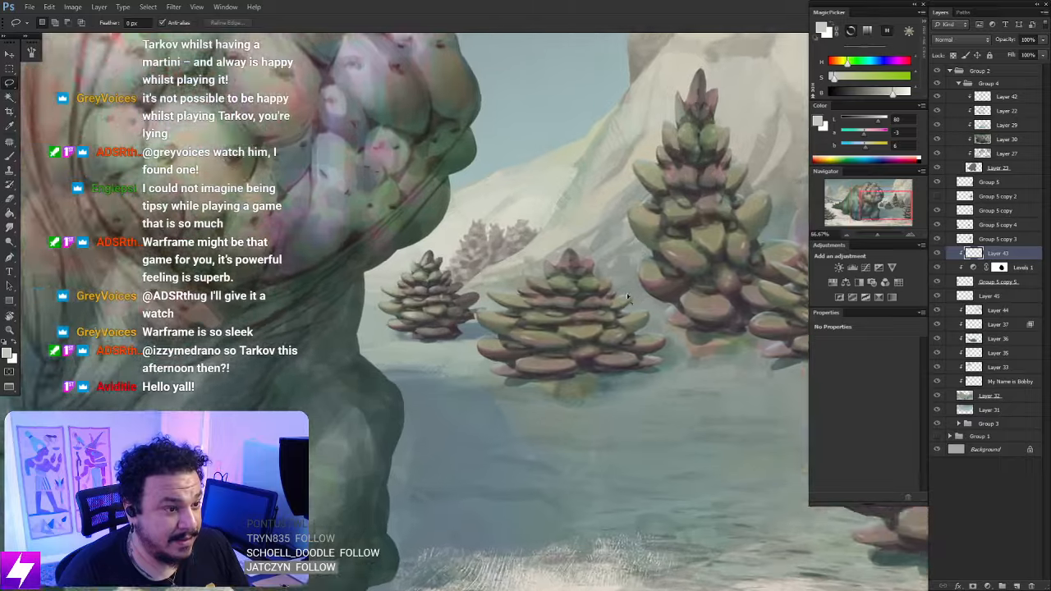
left_click_drag(687, 318, 587, 311)
left_click_drag(524, 303, 544, 326)
scroll(544, 328, "up", 1)
left_click_drag(444, 311, 487, 337)
scroll(647, 204, "down", 4)
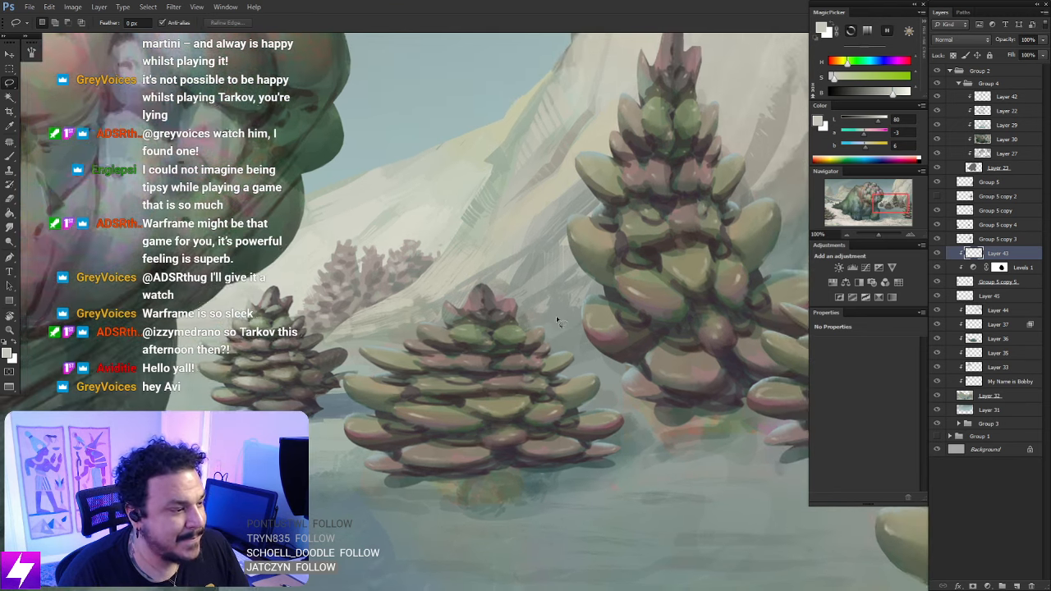
Check Group 5 copy 5 by toggling its visibility, and add a new layer above Layer 43
key("ctrl+minus")
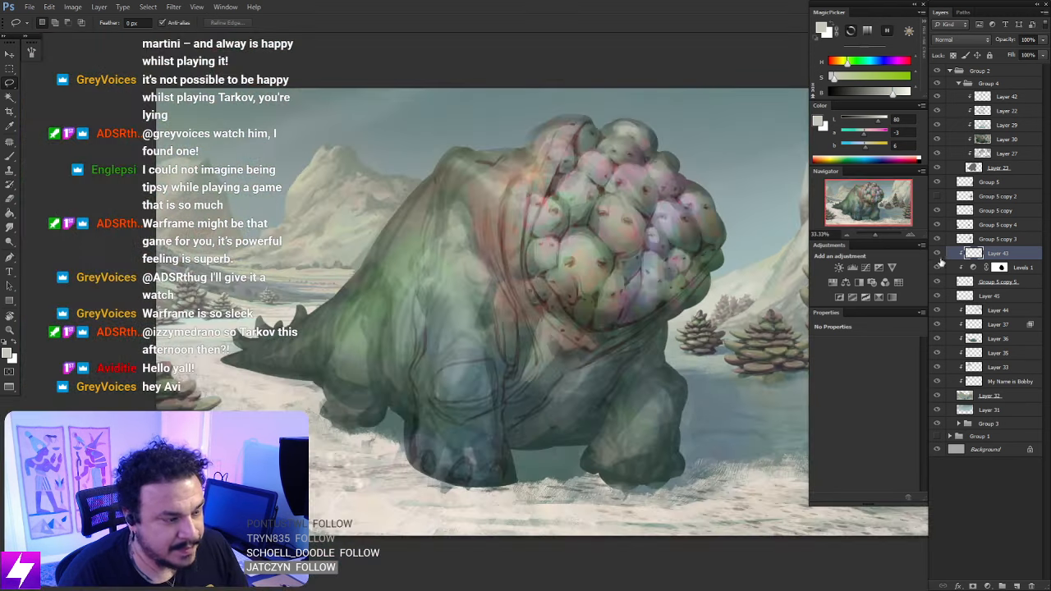
left_click(938, 283)
left_click(937, 283)
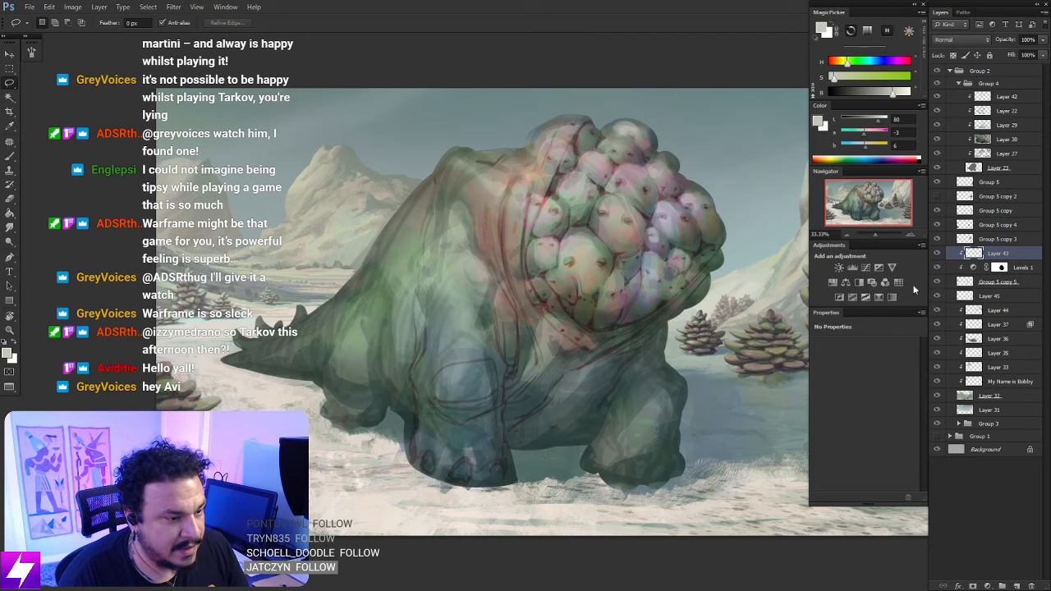
mouse_move(675, 389)
left_mouse_down()
mouse_move(603, 361)
mouse_move(589, 366)
left_mouse_up()
left_click_drag(676, 344, 660, 350)
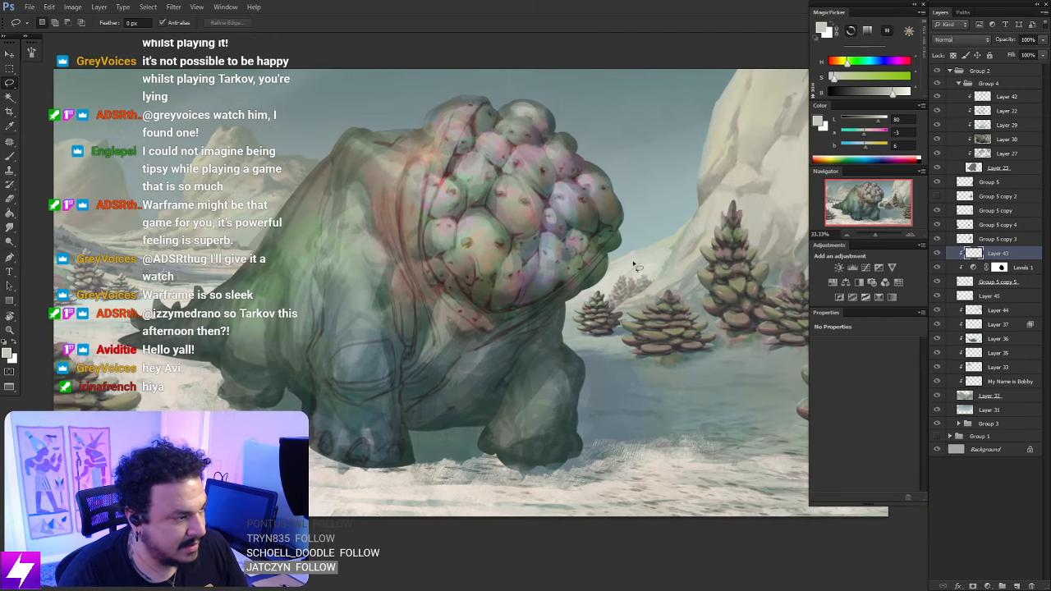
key("ctrl+shift+alt+n")
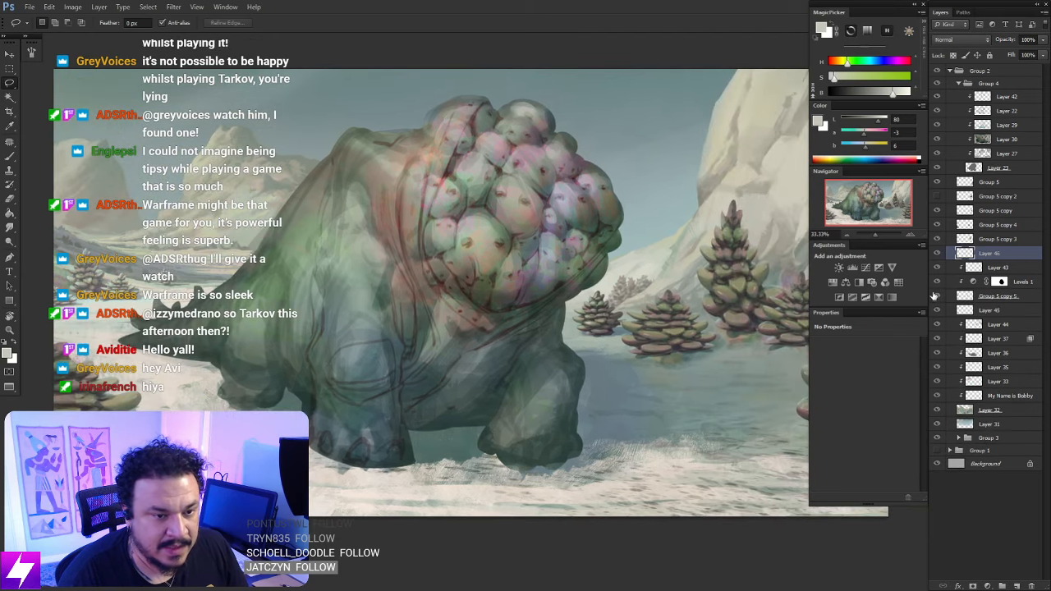
Merge Layer 43, Levels 1 and Group 5 copy 5 into one layer, and toggle its visibility to check the smallest tree
left_click_drag(609, 411, 582, 407)
left_click(977, 268)
left_click(981, 297, "shift")
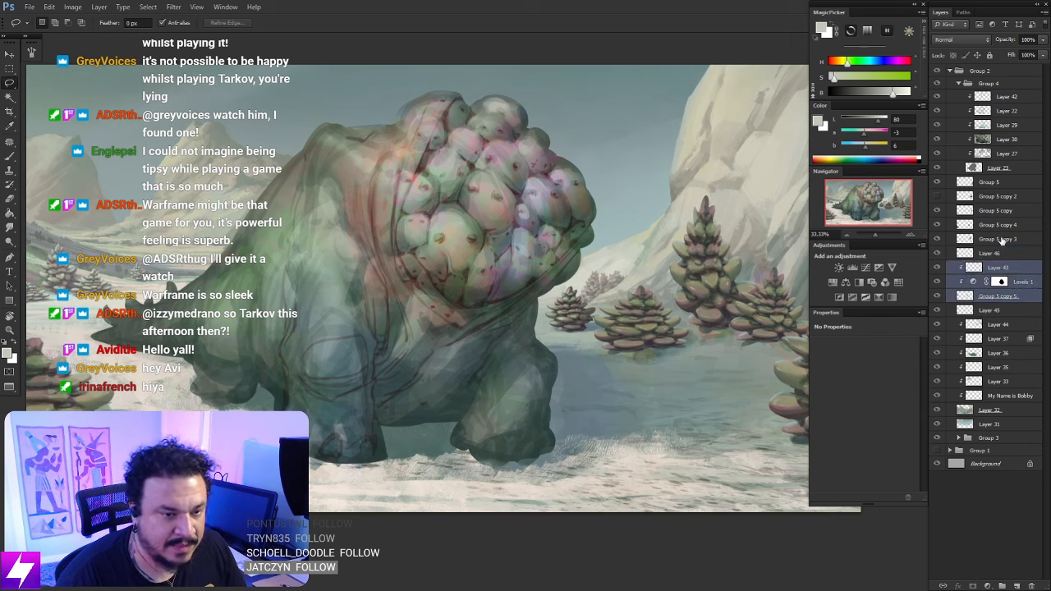
key("ctrl+e")
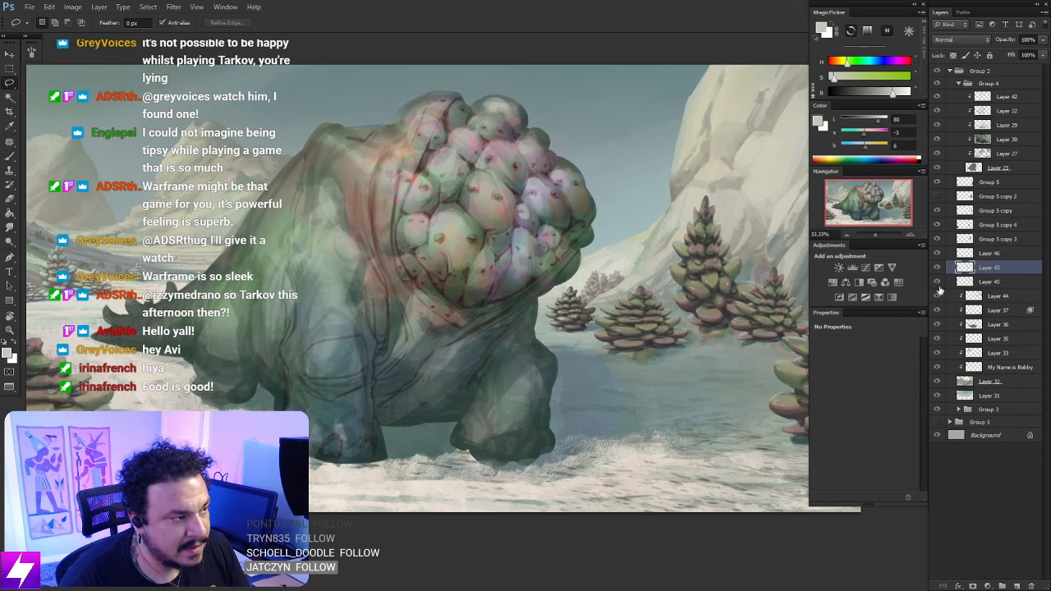
left_click_drag(748, 340, 650, 348)
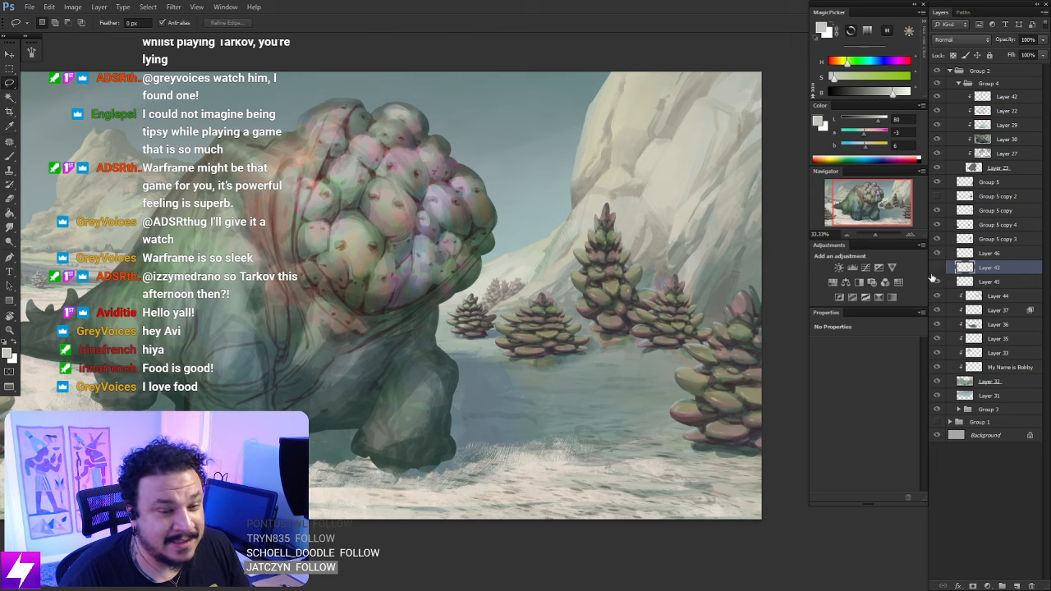
key("ctrl+plus")
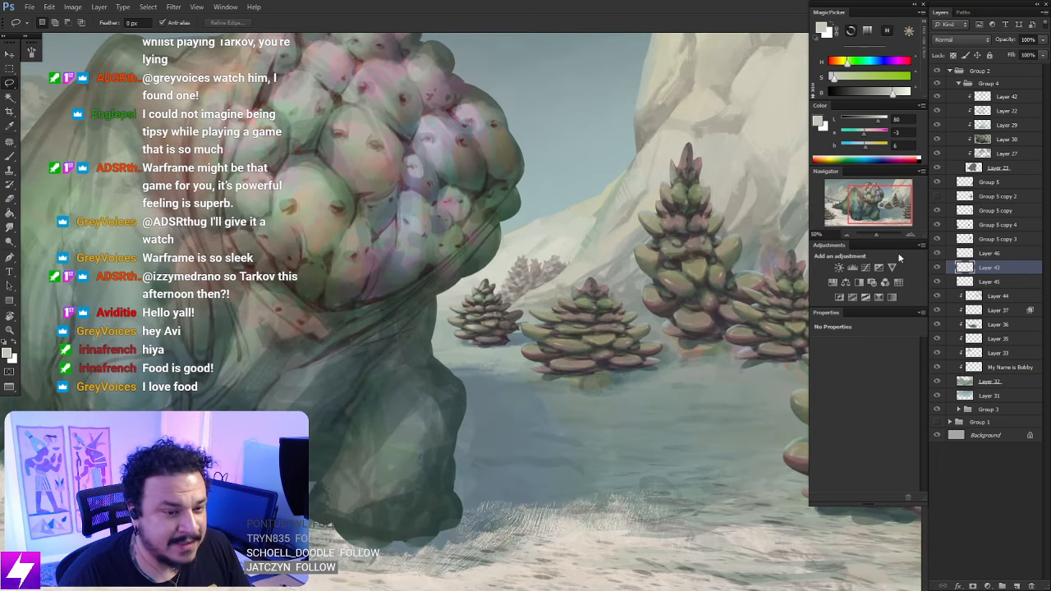
left_click(937, 268)
left_click(937, 267)
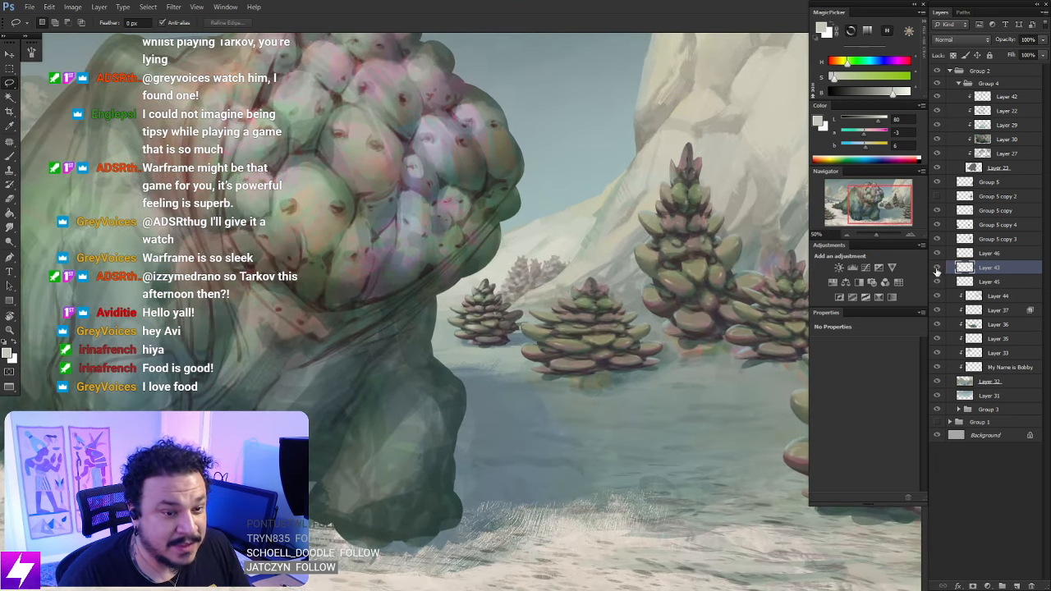
left_click(937, 267)
left_click(937, 269)
Paint a sampled dark purple under the smallest tree's lower scales on the side facing away from the creature, using the Brush
key("ctrl+plus")
left_click_drag(597, 424, 789, 347)
key("r")
key("ctrl+plus")
left_click_drag(627, 382, 609, 386)
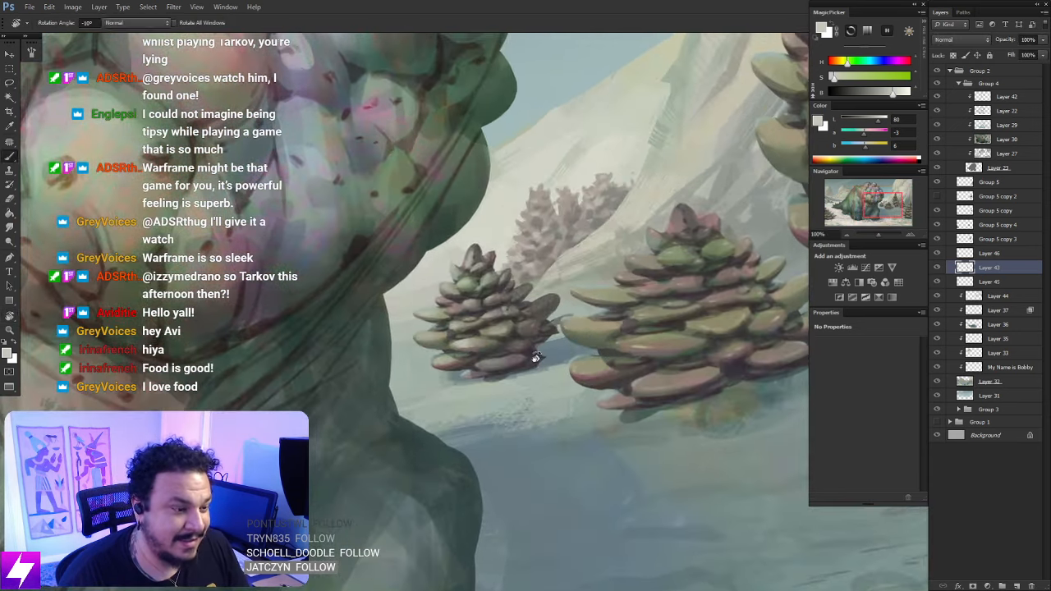
key("b")
left_click(532, 353, "alt")
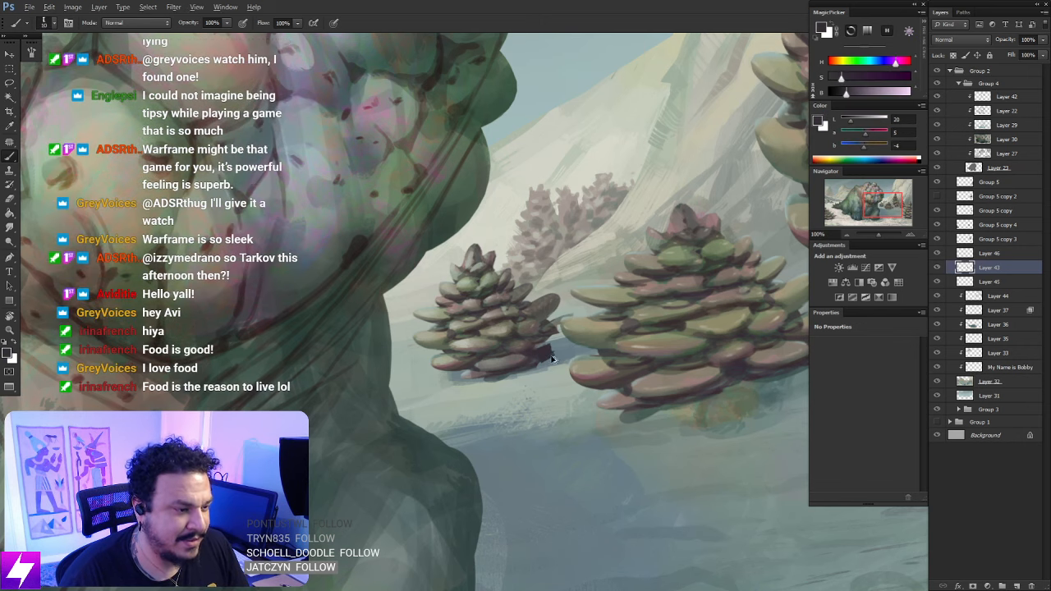
left_click_drag(588, 396, 559, 399)
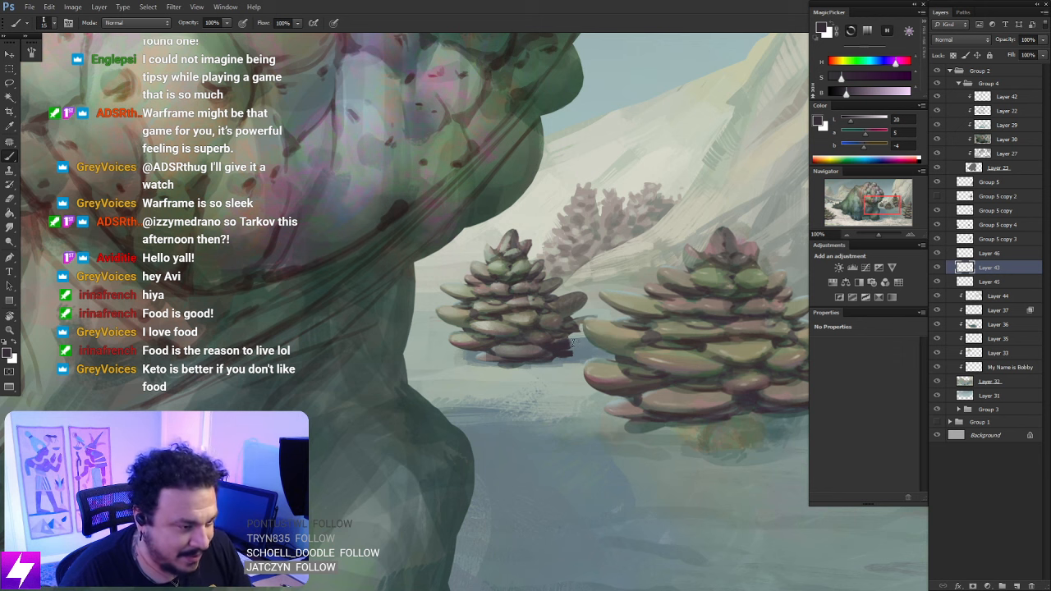
Paint a sampled dark reddish-brown shadow beneath the smallest tree's lowest scales near the creature, and tidy its edge with the Eraser
left_click_drag(566, 374, 618, 368)
left_click(537, 344, "alt")
left_click_drag(532, 349, 518, 350)
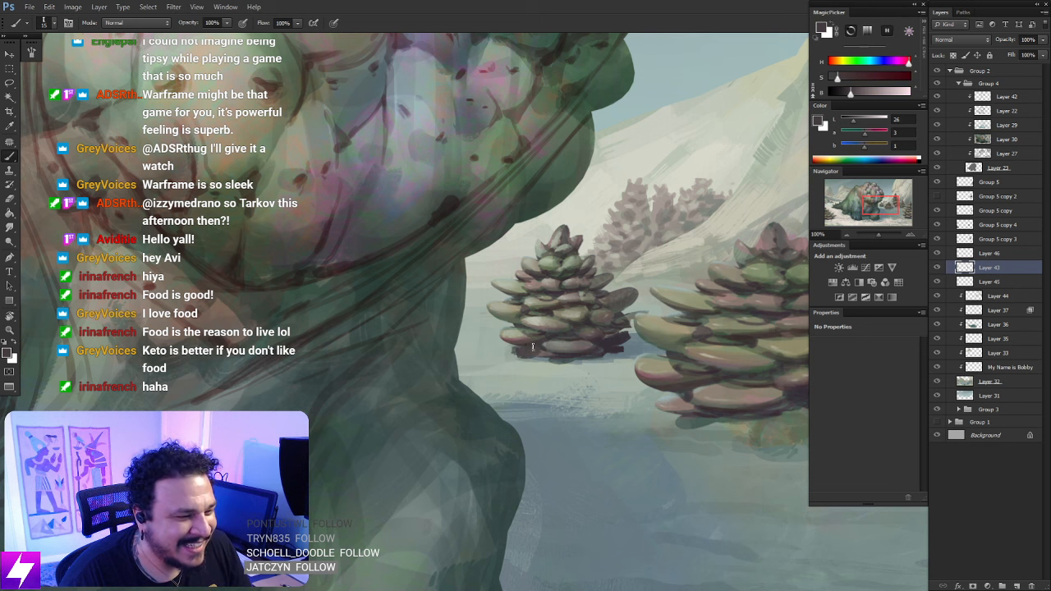
key("e")
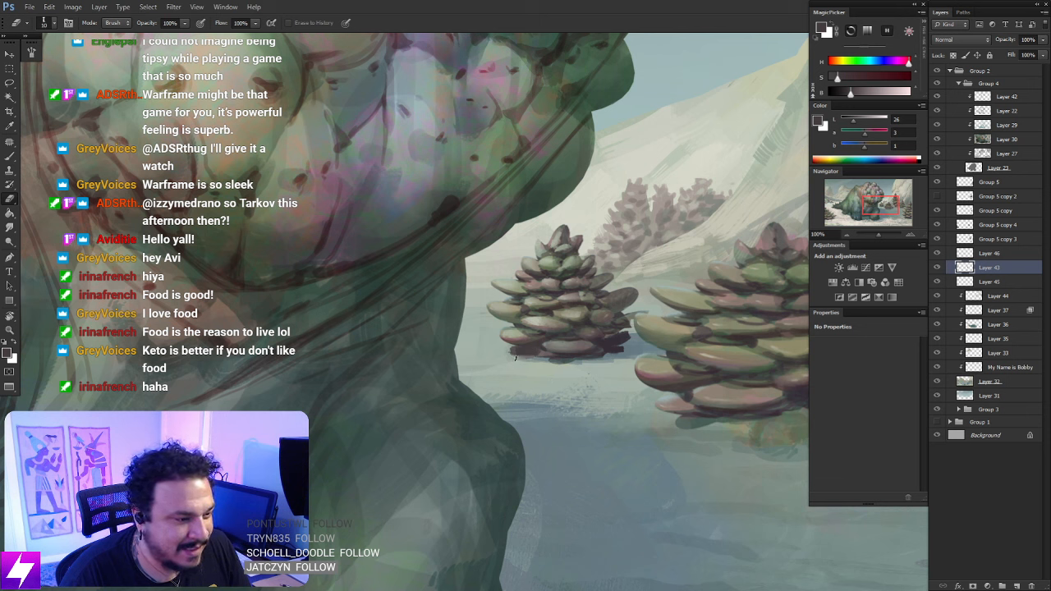
Add small pale grey-green highlights to the smallest tree's lowest scales with the Brush and soften them with the Smudge tool
key("b")
left_click(524, 350, "alt")
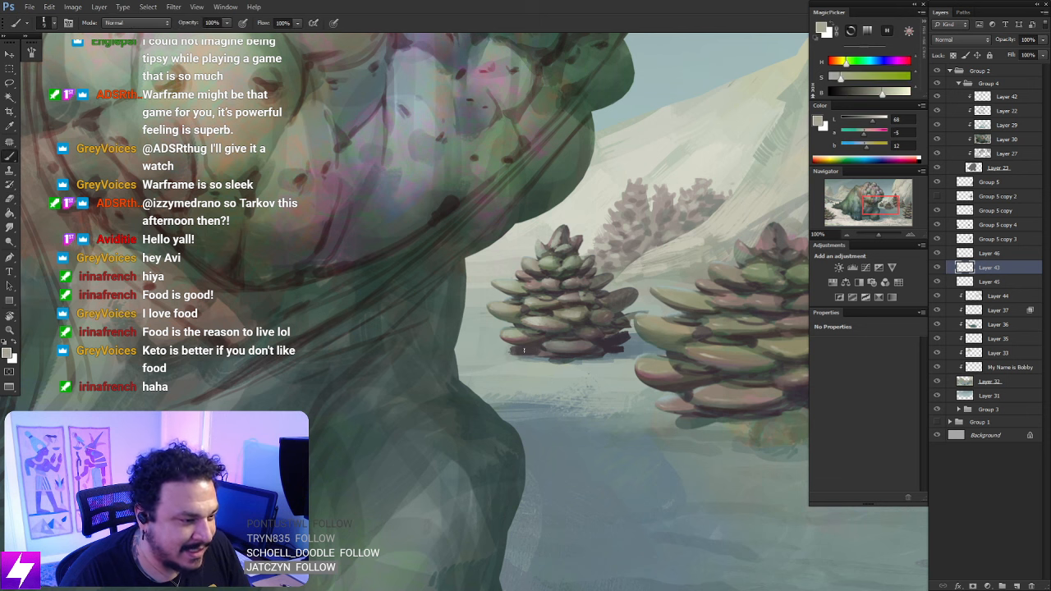
key("r")
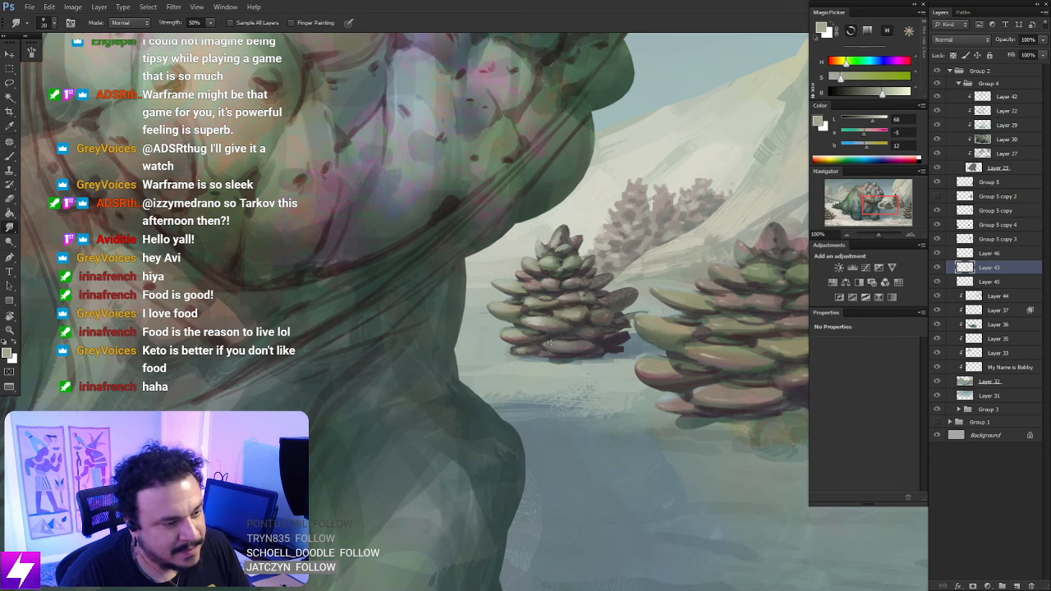
key("r")
left_click_drag(636, 446, 651, 353)
key("b")
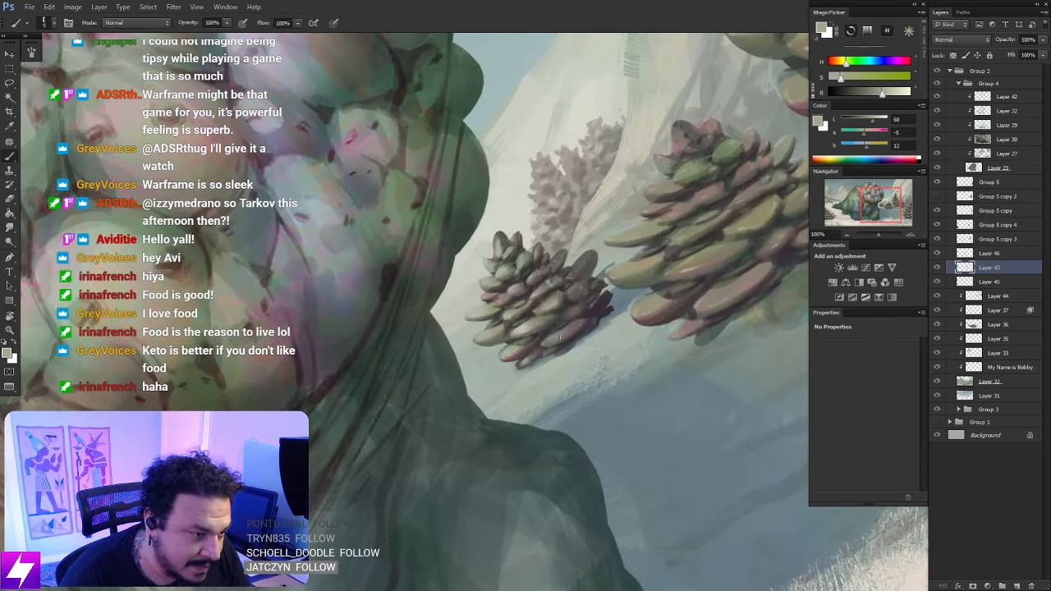
key("r")
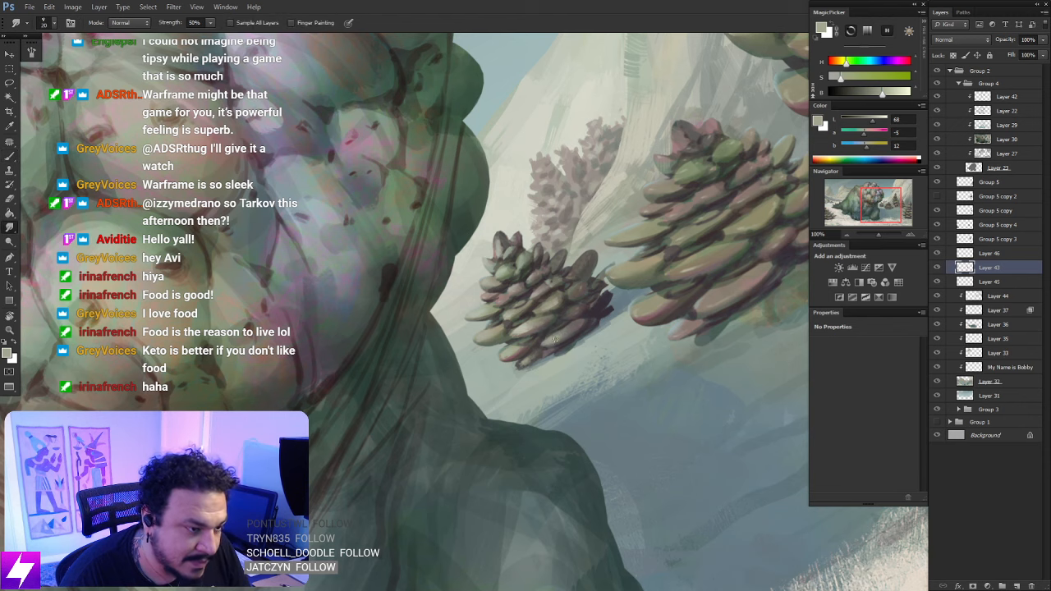
Examine the smallest tree against the creature and the neighbouring trees in a horizontally flipped view
key("Escape")
key("ctrl+minus")
mouse_move(606, 374)
left_mouse_down()
mouse_move(611, 390)
mouse_move(593, 389)
left_mouse_up()
key("ctrl+minus")
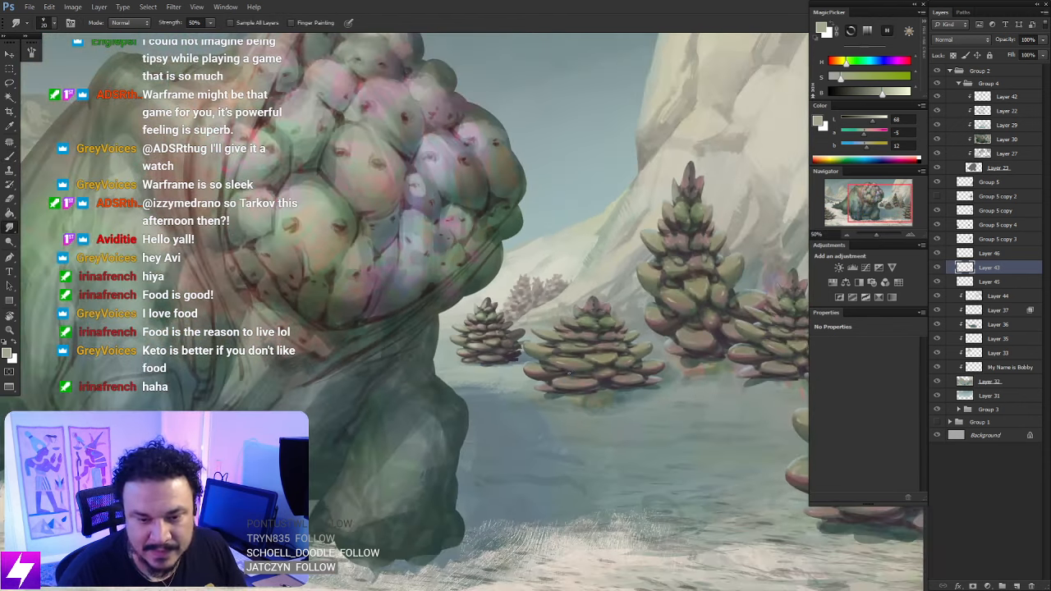
key("ctrl+shift+h")
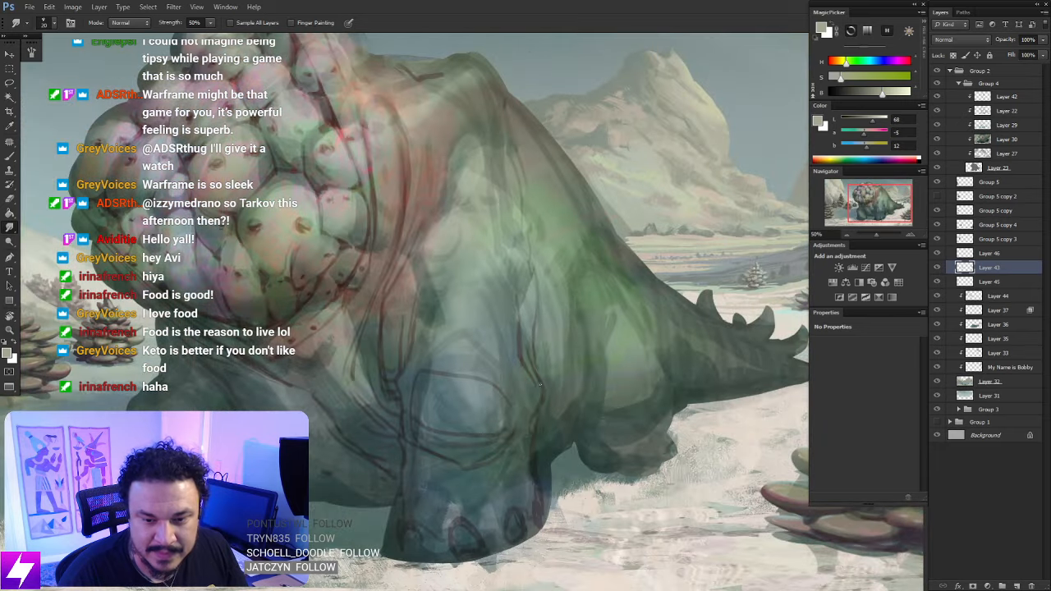
left_click_drag(539, 416, 574, 389)
left_click_drag(459, 411, 634, 400)
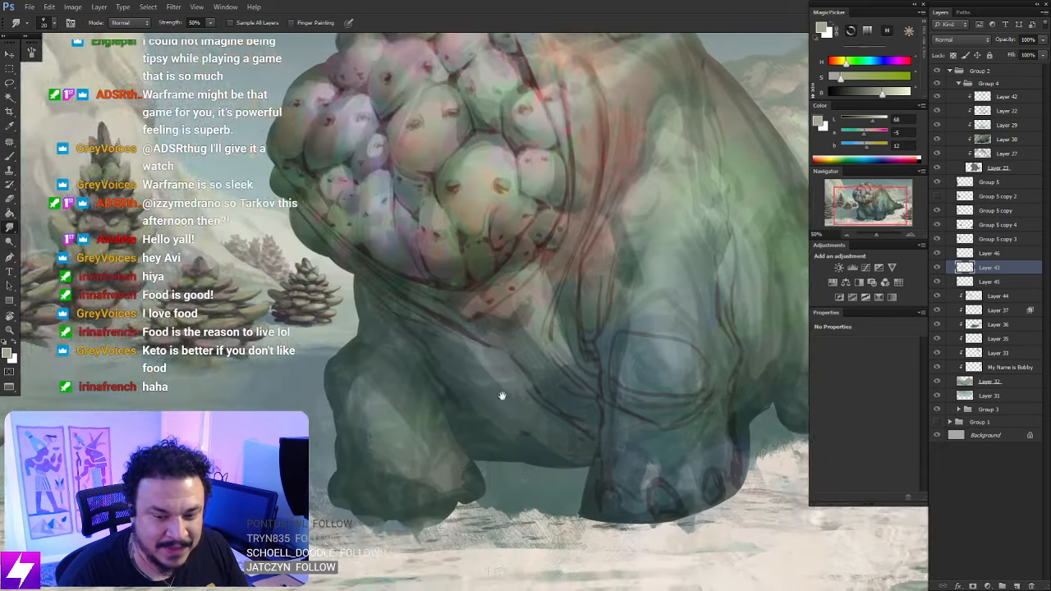
left_click_drag(500, 397, 640, 394)
left_click_drag(478, 401, 651, 394)
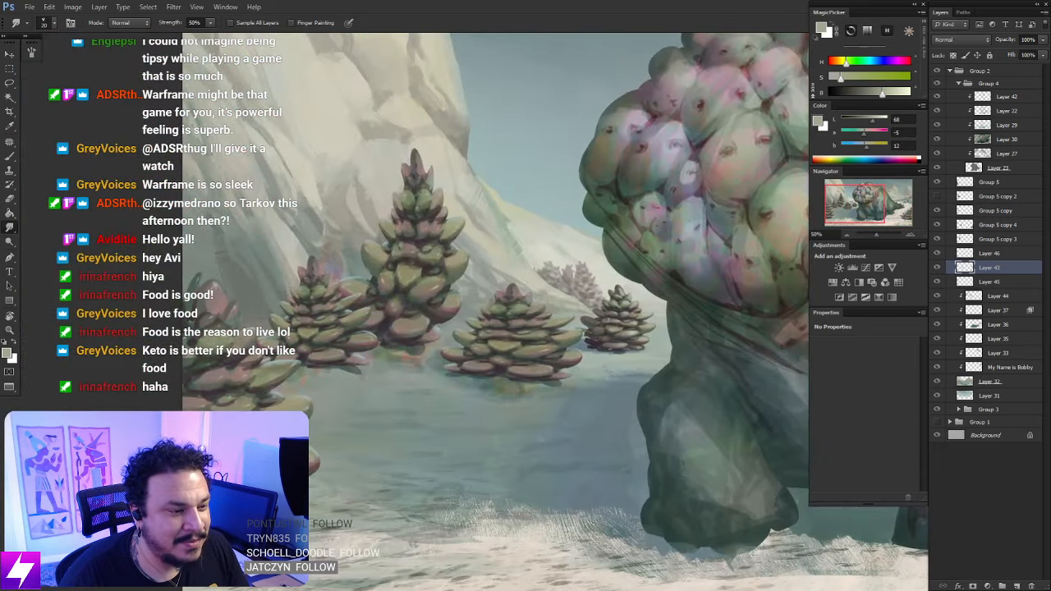
Trim the dark strokes at the smallest tree's shaded base with a reduced-size Eraser
key("ctrl+plus")
key("ctrl+plus")
left_click_drag(638, 380, 612, 376)
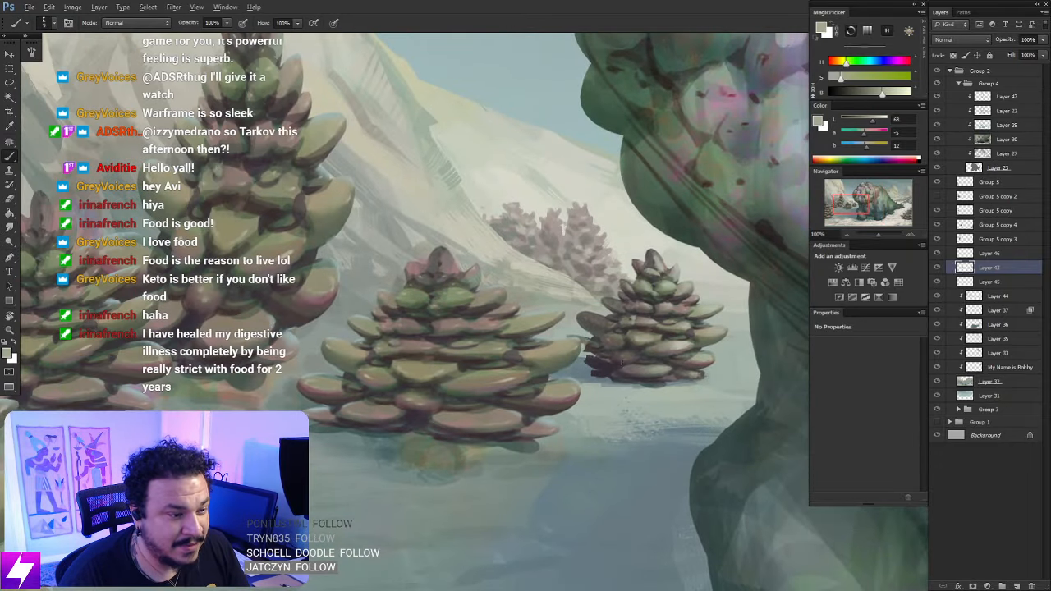
key("e")
key("bracketleft")
key("bracketleft")
key("bracketleft")
key("bracketleft")
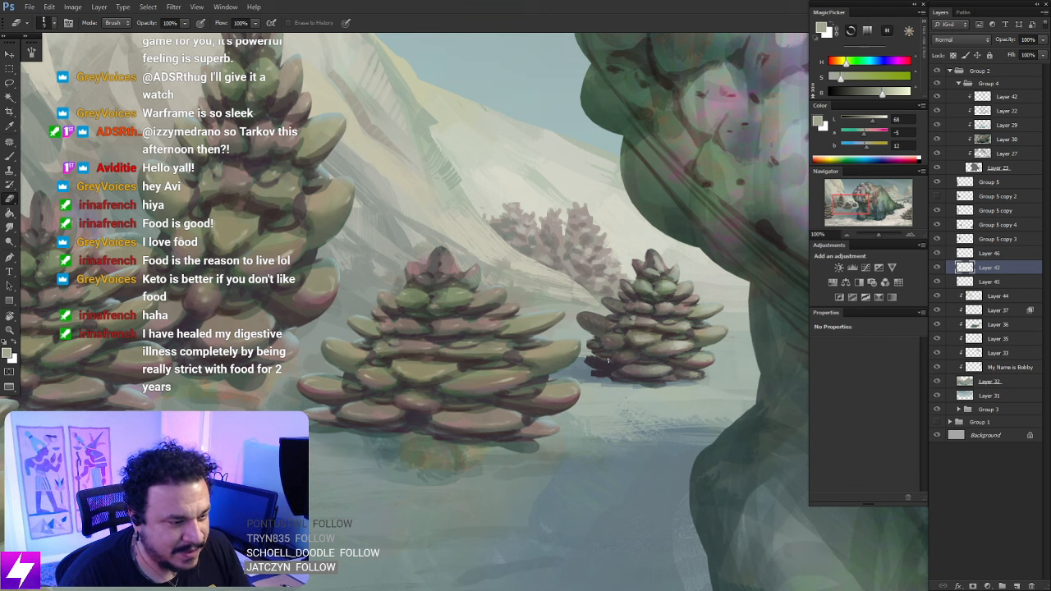
Repaint the smallest tree's shaded lower scales with a sampled dark purple, undoing one stroke, and soften the scale above with the Smudge tool
key("b")
left_click(599, 355, "alt")
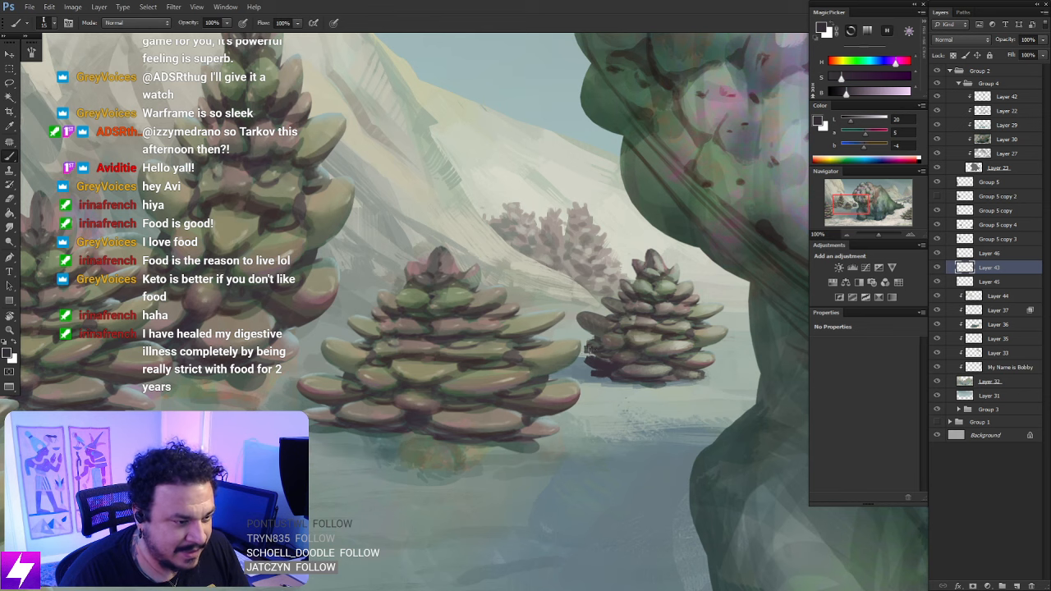
key("ctrl+z")
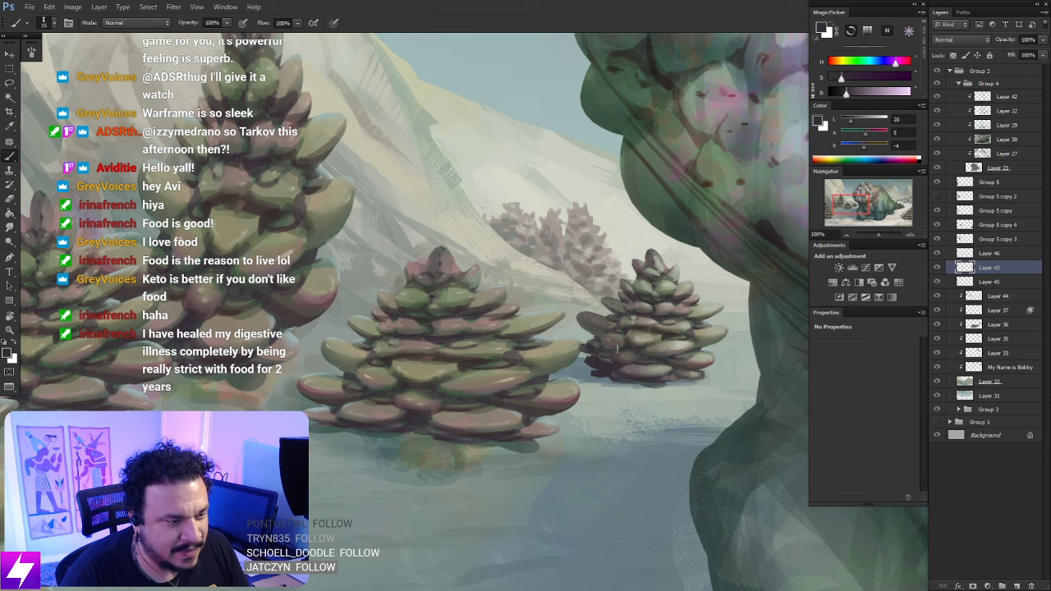
left_click_drag(645, 370, 590, 333)
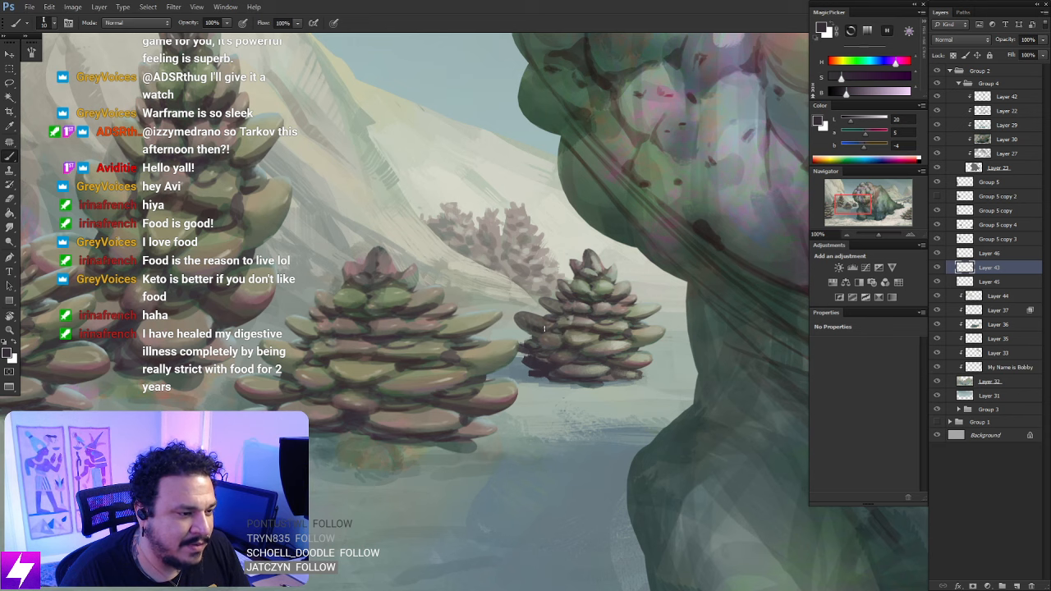
key("r")
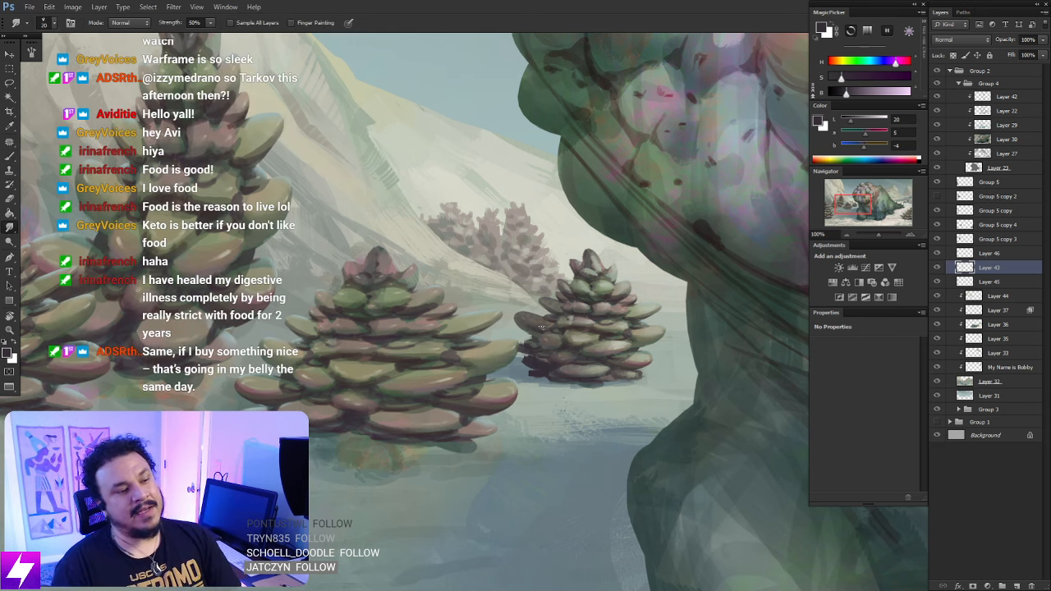
left_click_drag(639, 370, 616, 366)
mouse_move(598, 324)
left_mouse_down()
mouse_move(595, 334)
mouse_move(567, 317)
left_mouse_up()
key("ctrl+minus")
key("ctrl+minus")
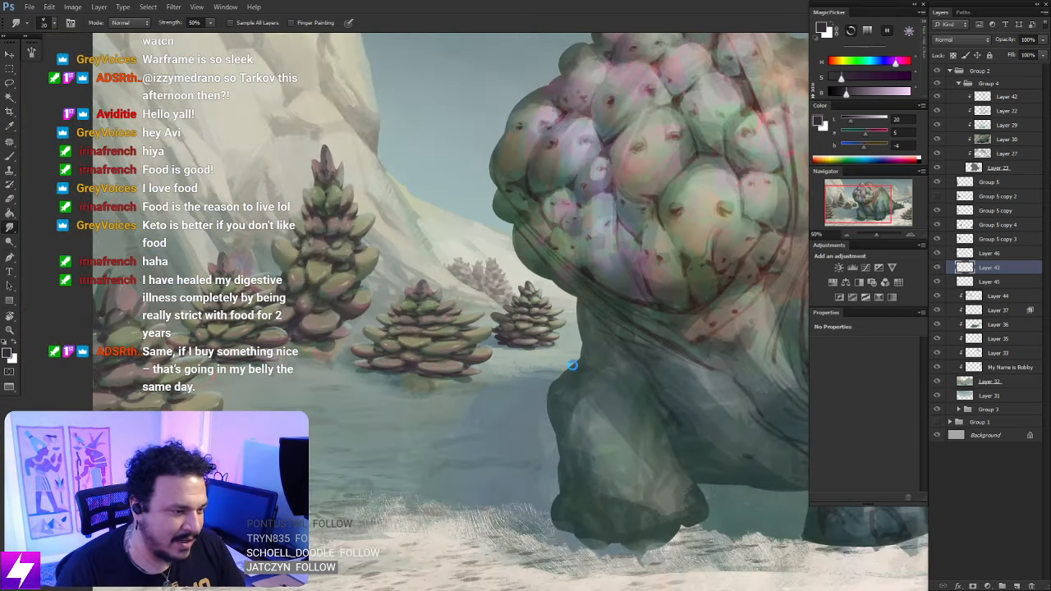
Return the view to its unflipped state and compare the smallest tree with and without Layer 43
key("ctrl+shift+h")
left_click_drag(632, 383, 419, 340)
left_click_drag(643, 374, 567, 404)
left_click_drag(596, 370, 582, 360)
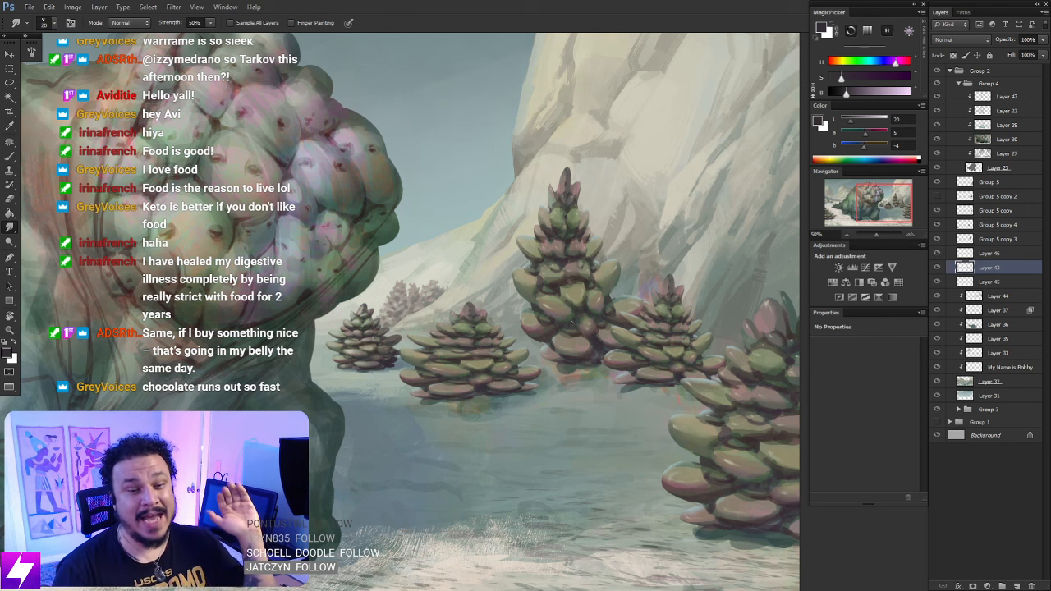
left_click(938, 269)
left_click(938, 270)
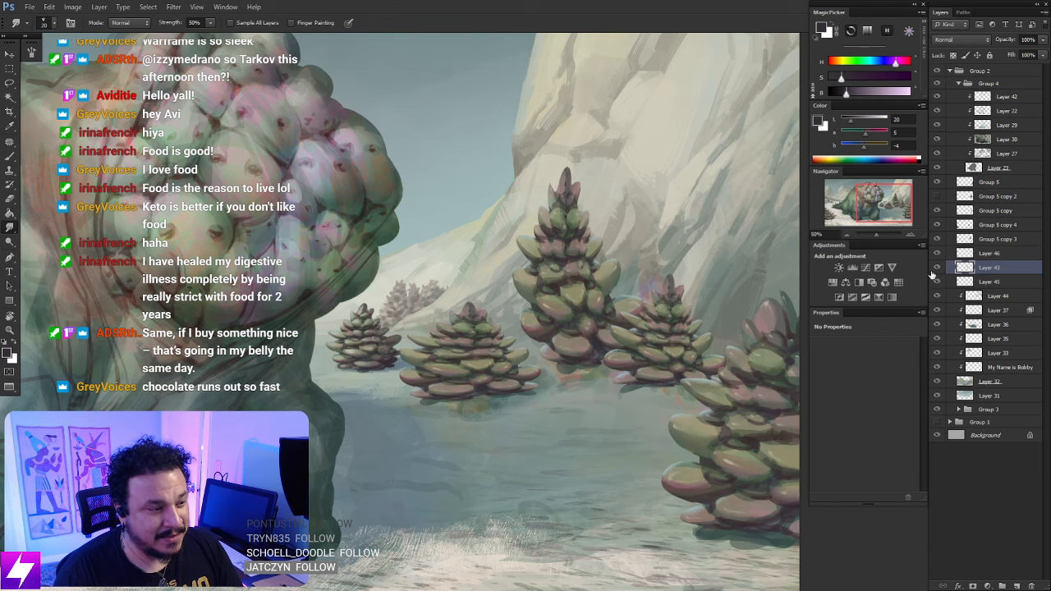
Touch up the smallest tree's scales with dark tones sampled from it, using Brush and Smudge, and check Layer 43 by toggling its visibility
key("ctrl+plus")
mouse_move(502, 387)
left_mouse_down()
mouse_move(561, 446)
mouse_move(544, 427)
mouse_move(553, 380)
left_mouse_up()
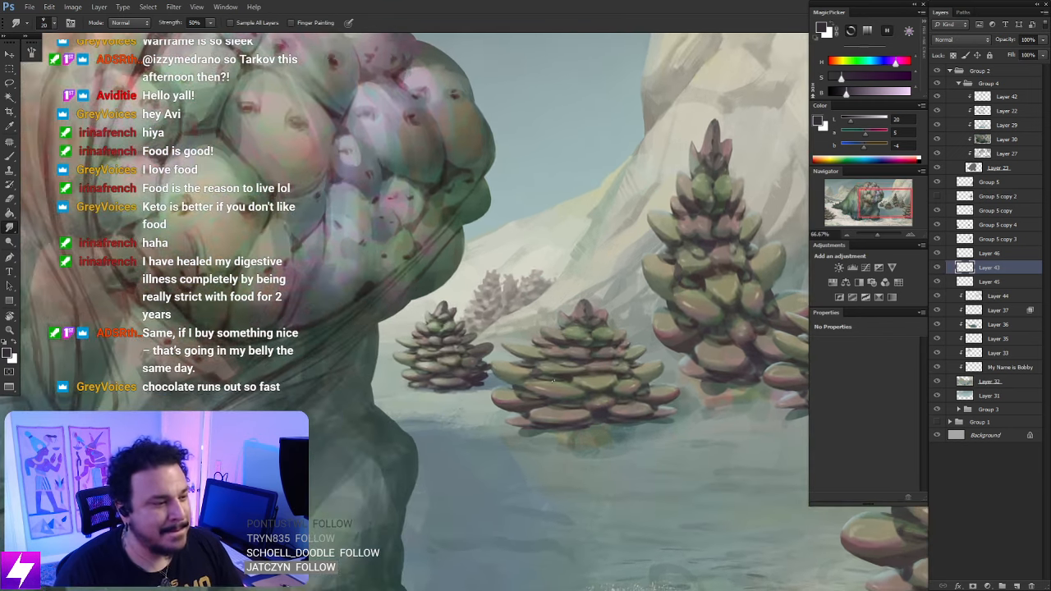
key("ctrl+plus")
key("b")
left_click(464, 375, "alt")
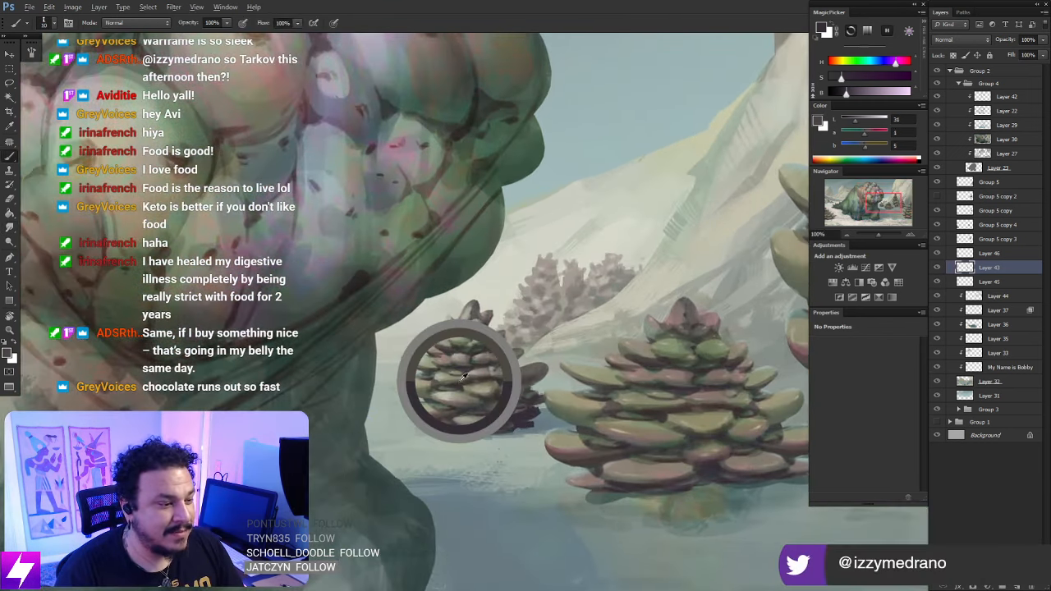
key("r")
left_click_drag(518, 446, 447, 431)
left_click(939, 268)
left_click(938, 269)
key("ctrl+minus")
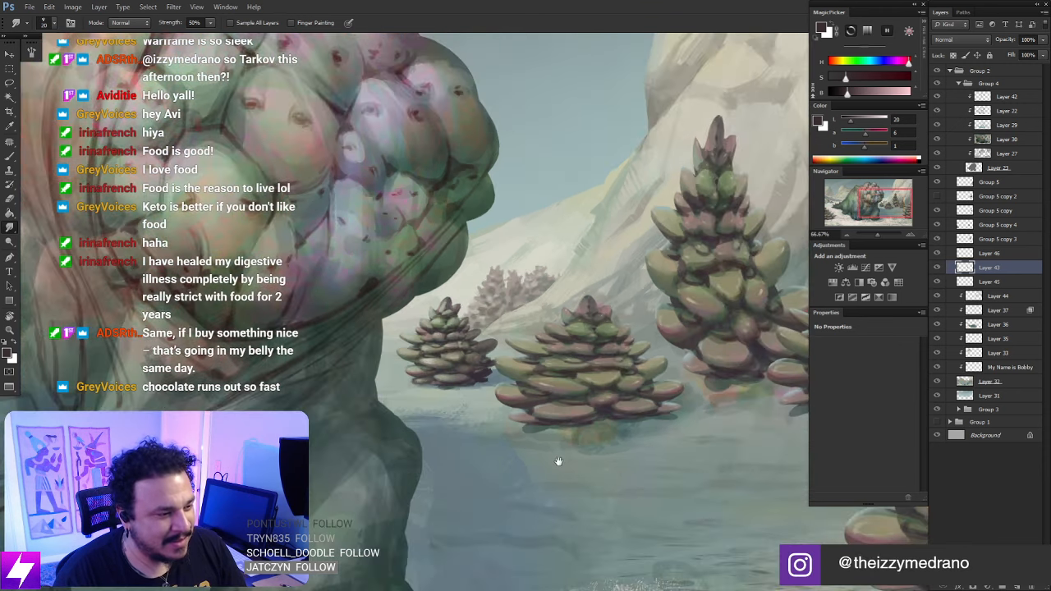
Fill a Lasso selection at the smallest tree's lower edge, next to the larger tree, with dark brush strokes and deselect it
left_click_drag(558, 461, 589, 419)
key("ctrl+plus")
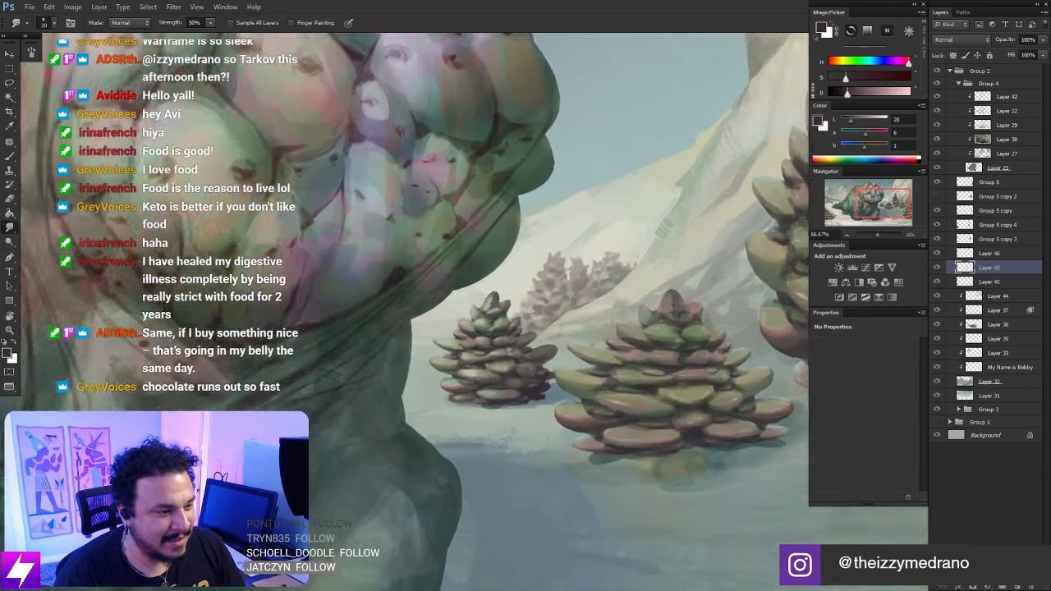
key("l")
mouse_move(548, 394)
left_mouse_down()
mouse_move(575, 382)
mouse_move(548, 420)
left_mouse_up()
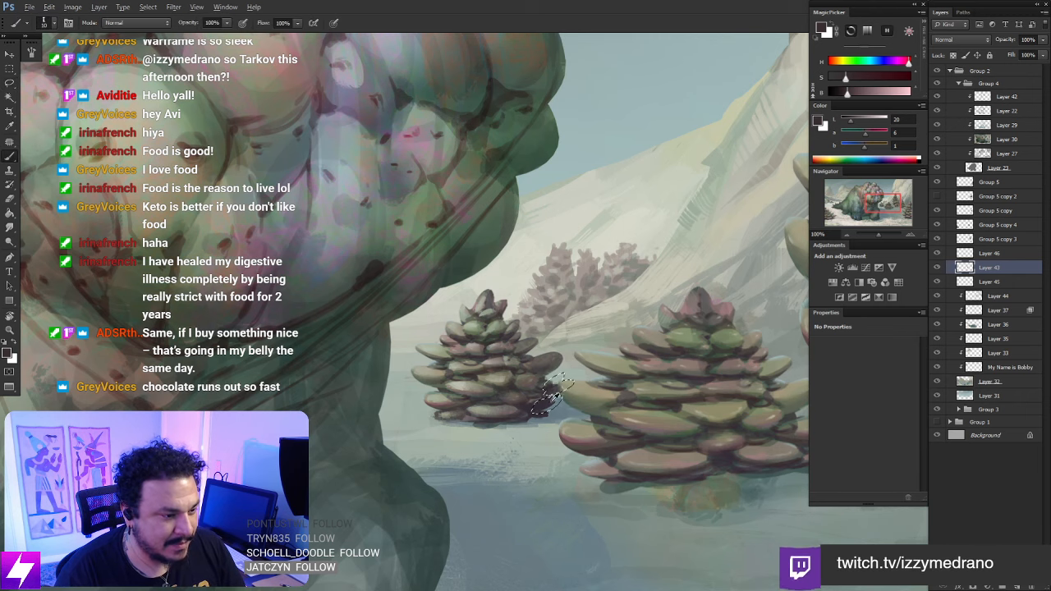
key("b")
left_click_drag(568, 384, 550, 386)
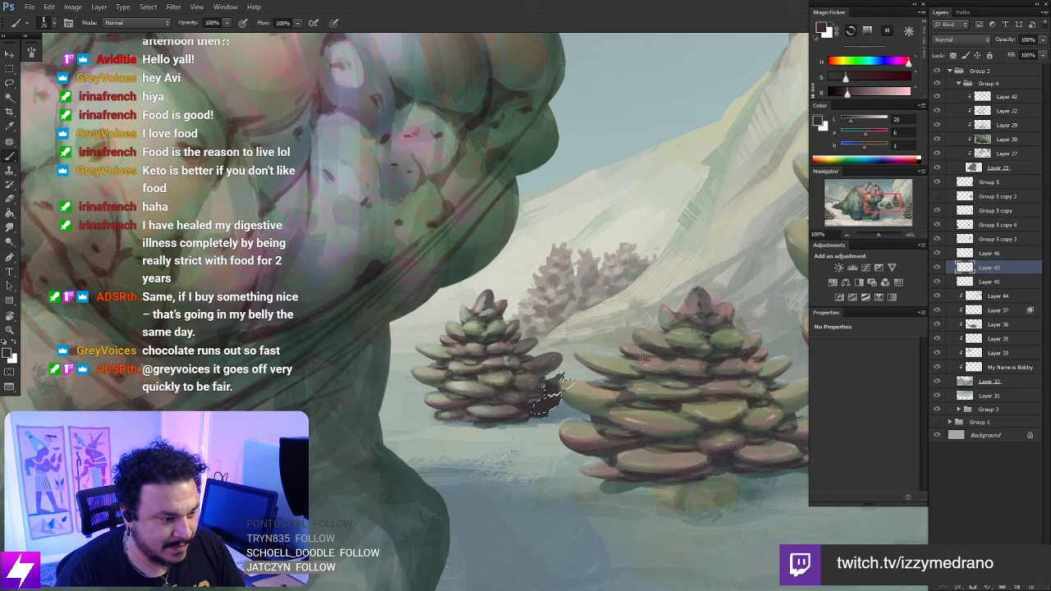
key("ctrl+d")
Examine the pinecone trees at reduced zoom against the whole illustration, with Layer 45 made active
key("l")
key("ctrl+minus")
mouse_move(664, 458)
left_mouse_down()
mouse_move(554, 465)
mouse_move(575, 470)
mouse_move(572, 448)
mouse_move(781, 352)
left_mouse_up()
key("ctrl+minus")
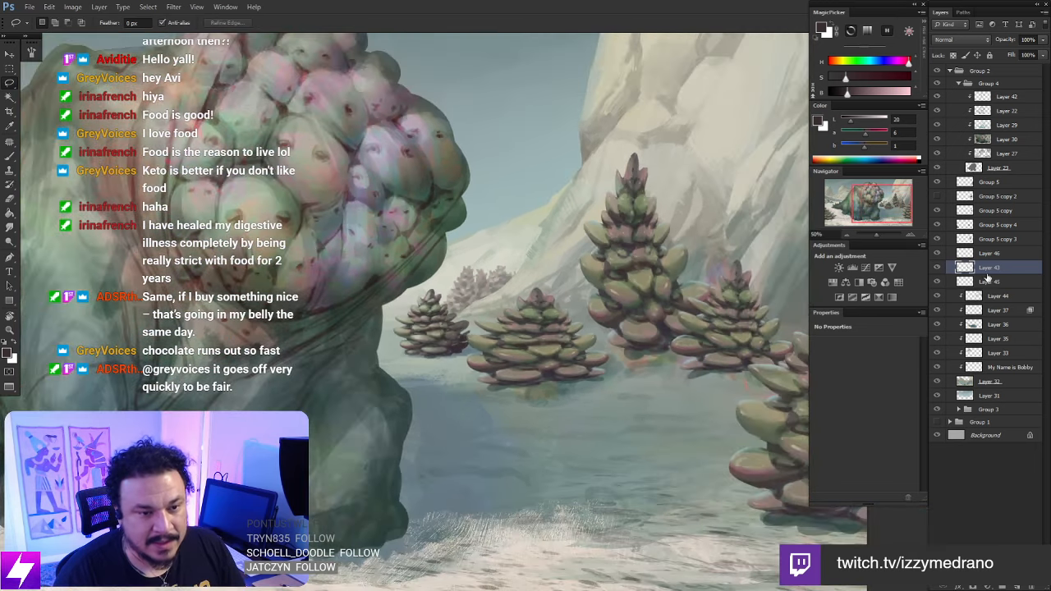
left_click(951, 282)
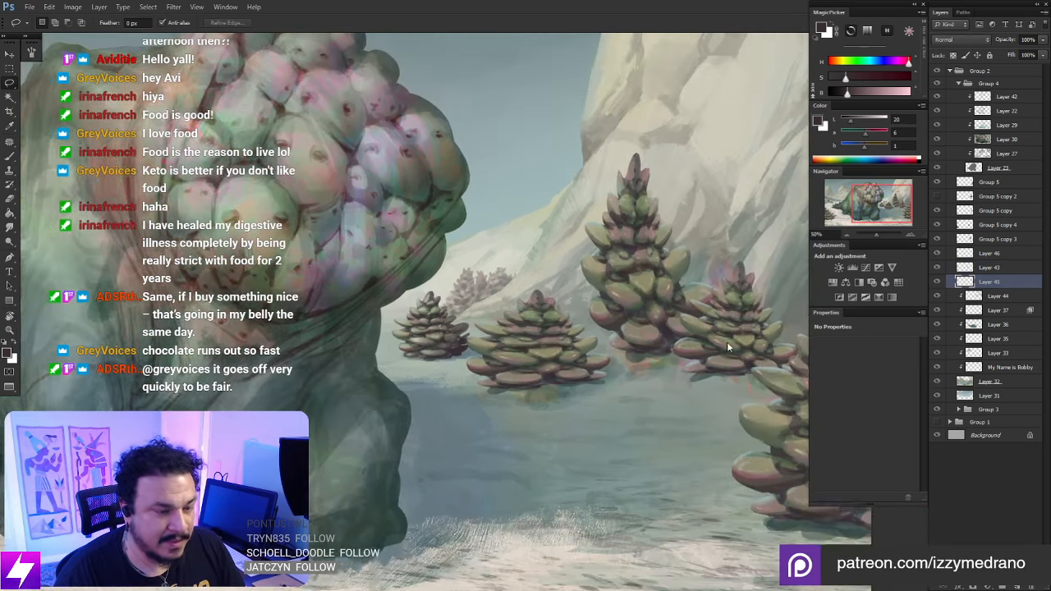
key("ctrl+plus")
left_click_drag(499, 386, 542, 424)
key("ctrl+minus")
key("ctrl+minus")
key("ctrl+minus")
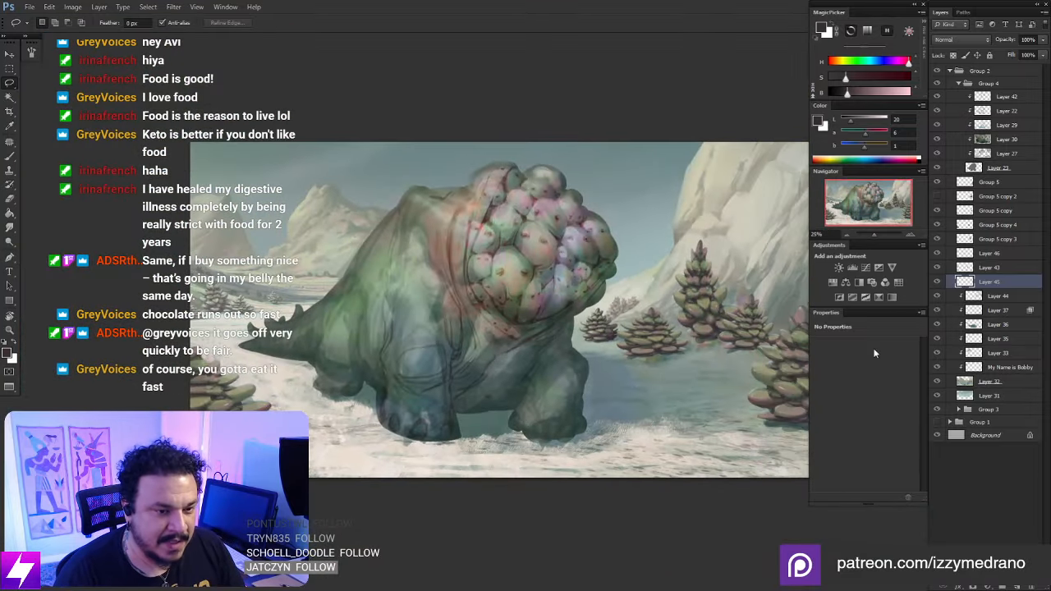
Rotate the canvas view to -20° and make Layer 45 the active layer with the lasso selection cleared
key("r")
left_click_drag(722, 427, 669, 333)
key("ctrl+plus")
key("ctrl+plus")
key("ctrl+alt+z")
key("ctrl+alt+z")
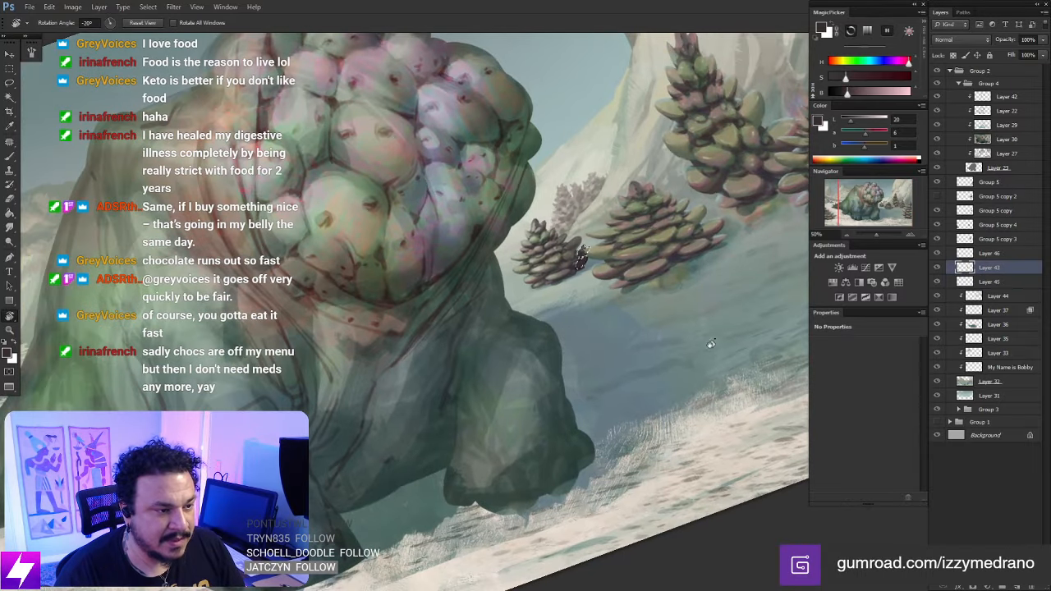
left_click(984, 280)
key("l")
key("ctrl+d")
Choose a different brush preset and paint a dark ground shadow between the smallest tree's base and the neighbouring larger tree
left_click_drag(663, 361, 673, 351)
left_click_drag(570, 433, 674, 341)
key("ctrl+minus")
left_click_drag(573, 377, 647, 370)
key("ctrl+minus")
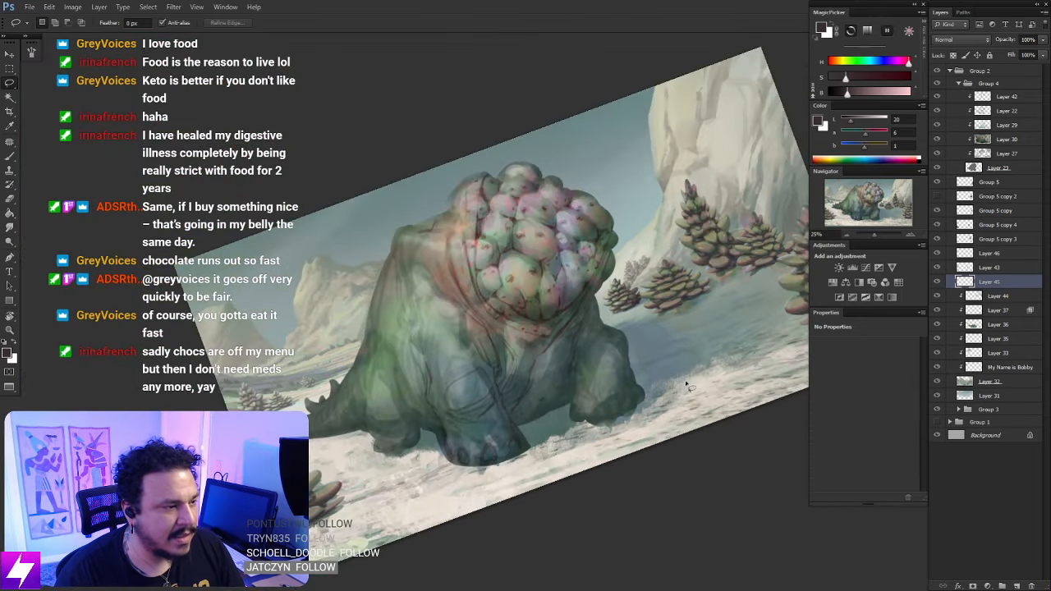
key("ctrl+plus")
key("ctrl+plus")
left_click_drag(647, 410, 569, 394)
left_click_drag(739, 360, 631, 365)
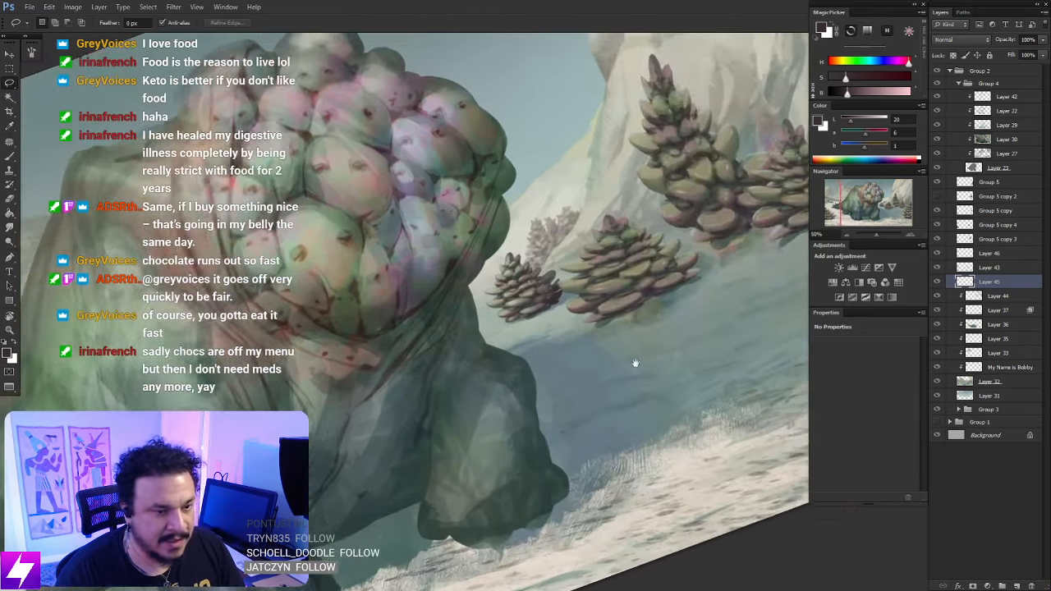
key("ctrl+plus")
key("ctrl+plus")
key("b")
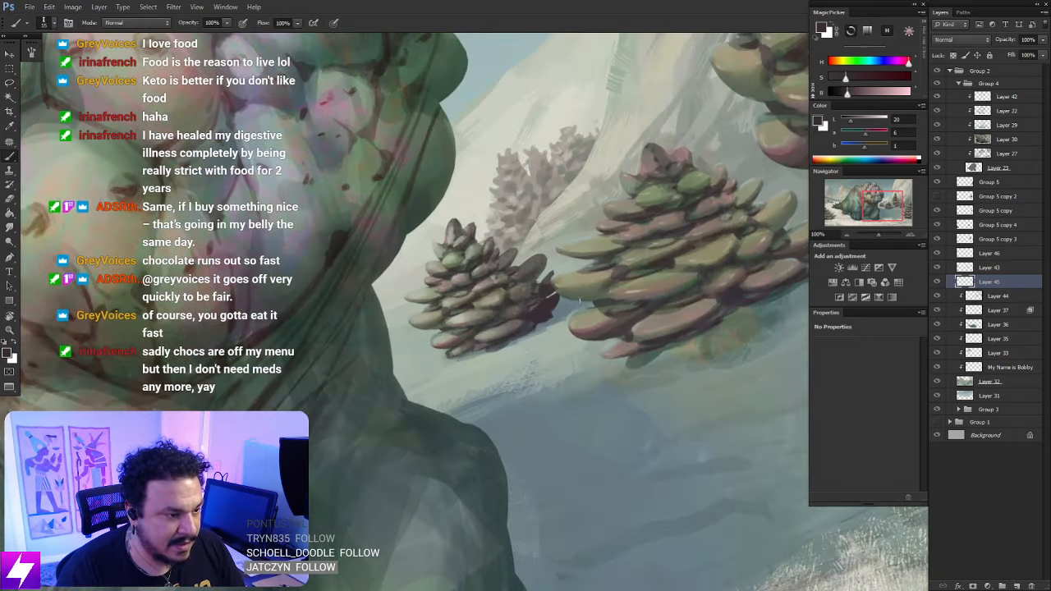
left_click_drag(568, 308, 564, 308)
right_click(551, 429)
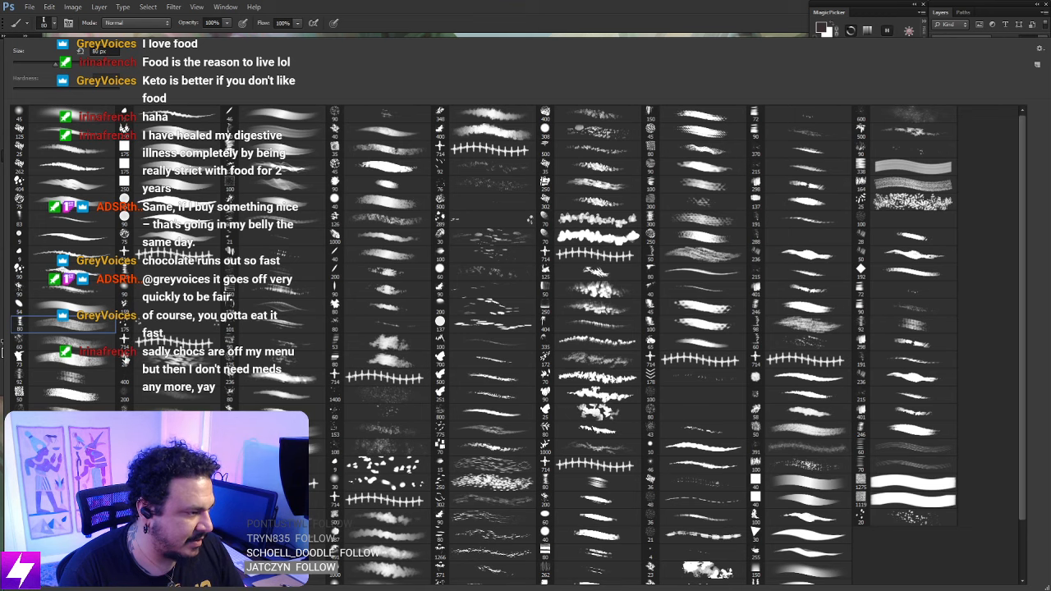
double_click(680, 448)
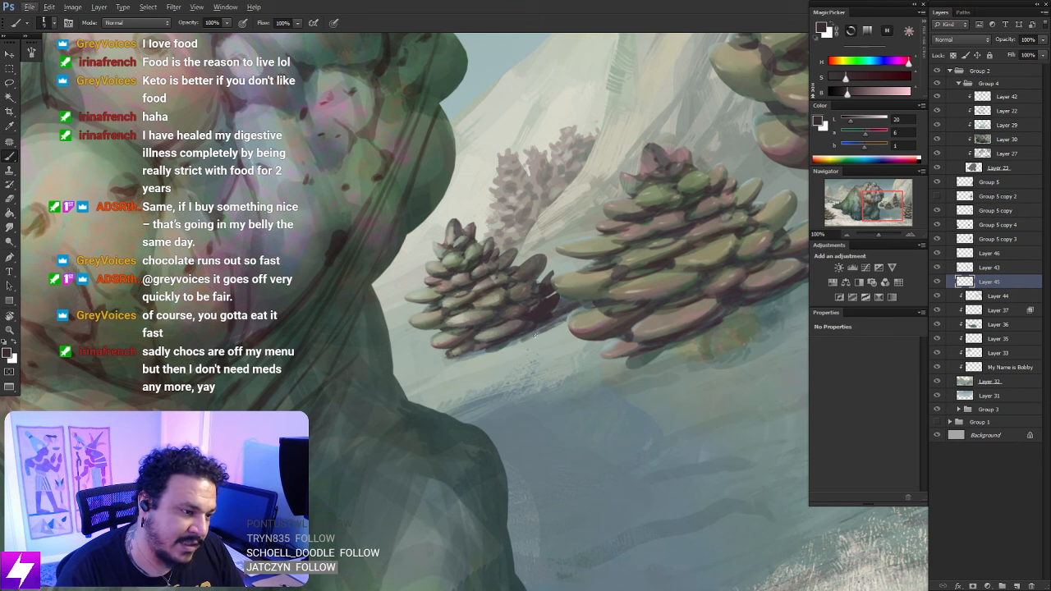
Touch up the shadow at the smallest tree's base with Smudge and Brush, and reset the canvas rotation
key("r")
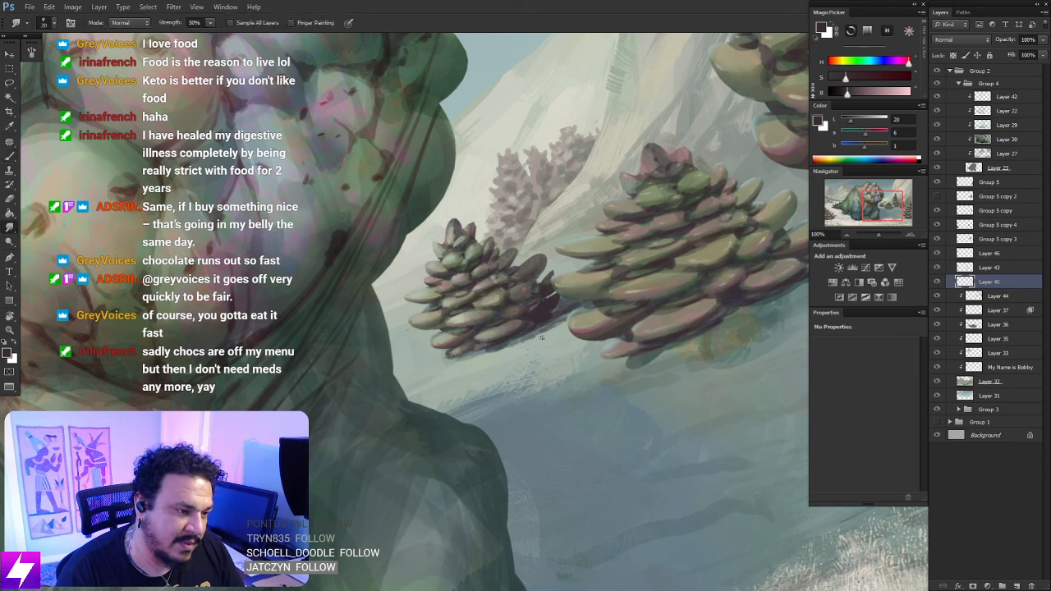
key("b")
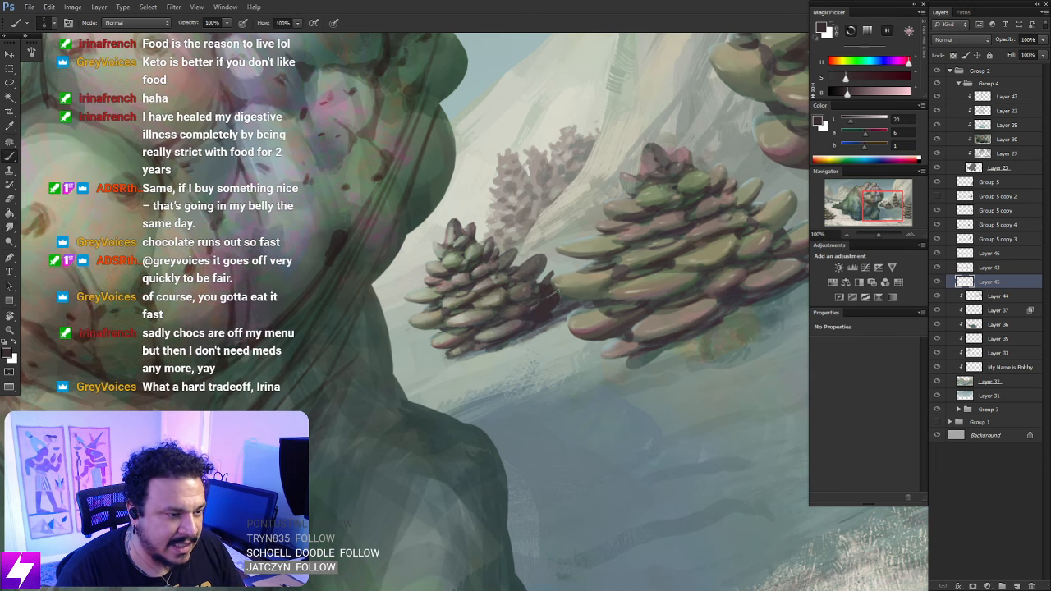
key("Escape")
Enlarge the brush, tilt the canvas and paint a dark ground shadow from the second tree's base toward the tall tree
left_click_drag(654, 379, 582, 323)
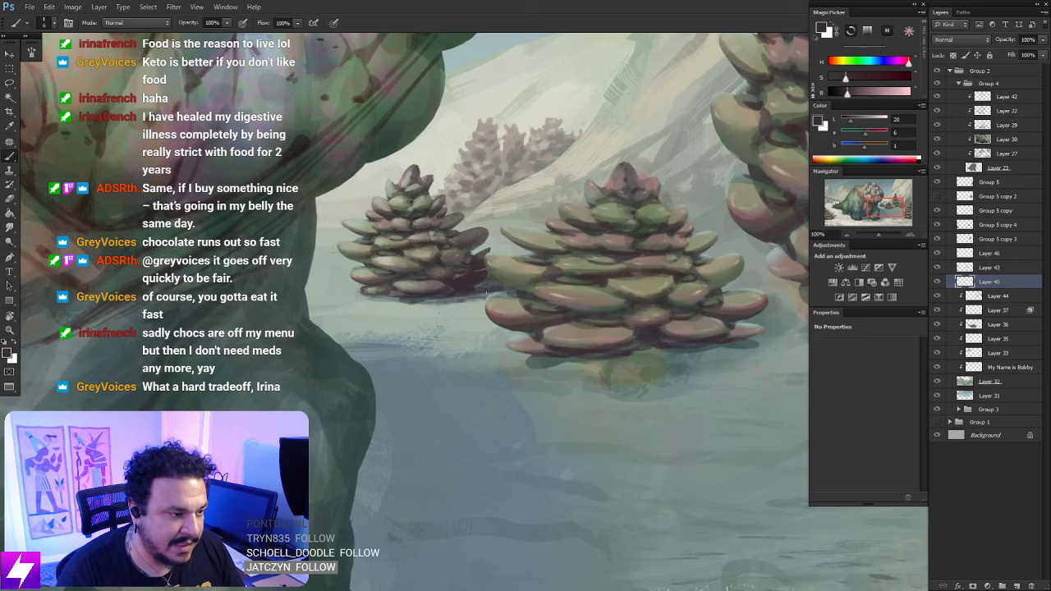
left_click_drag(654, 294, 537, 307)
key("bracketright")
key("bracketright")
key("bracketright")
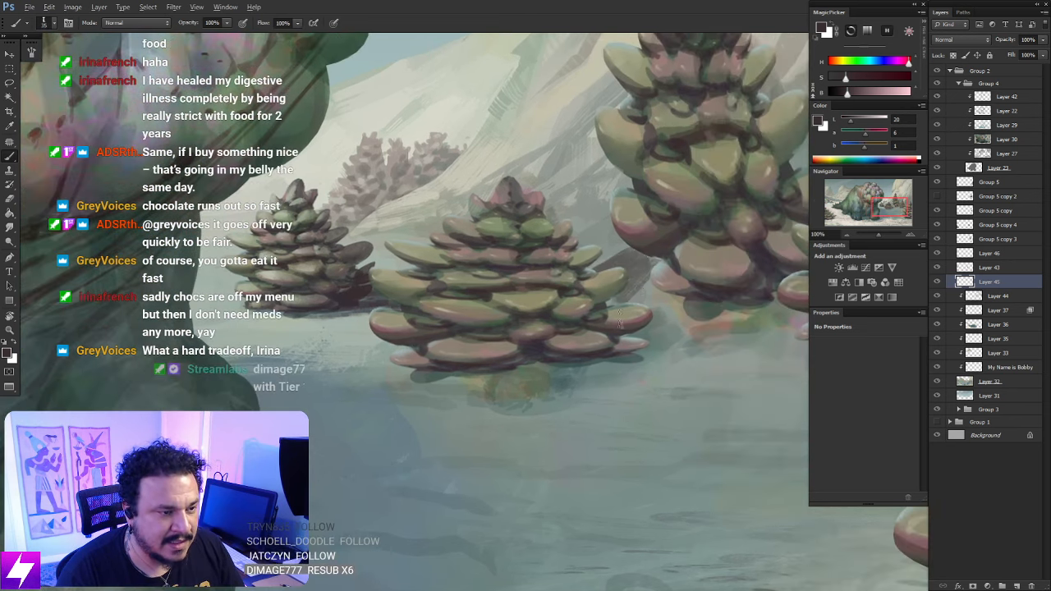
key("ctrl+minus")
mouse_move(650, 364)
left_mouse_down()
mouse_move(627, 355)
mouse_move(638, 344)
mouse_move(642, 364)
mouse_move(643, 345)
mouse_move(619, 337)
mouse_move(636, 319)
left_mouse_up()
key("r")
key("b")
left_click_drag(598, 294, 575, 312)
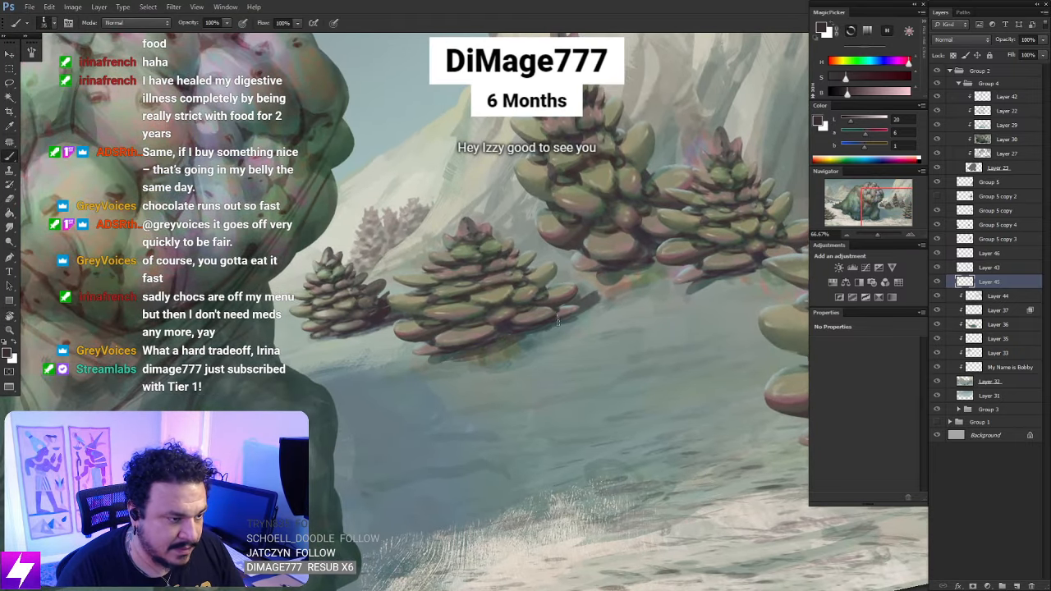
mouse_move(592, 310)
left_mouse_down()
mouse_move(627, 287)
mouse_move(590, 292)
left_mouse_up()
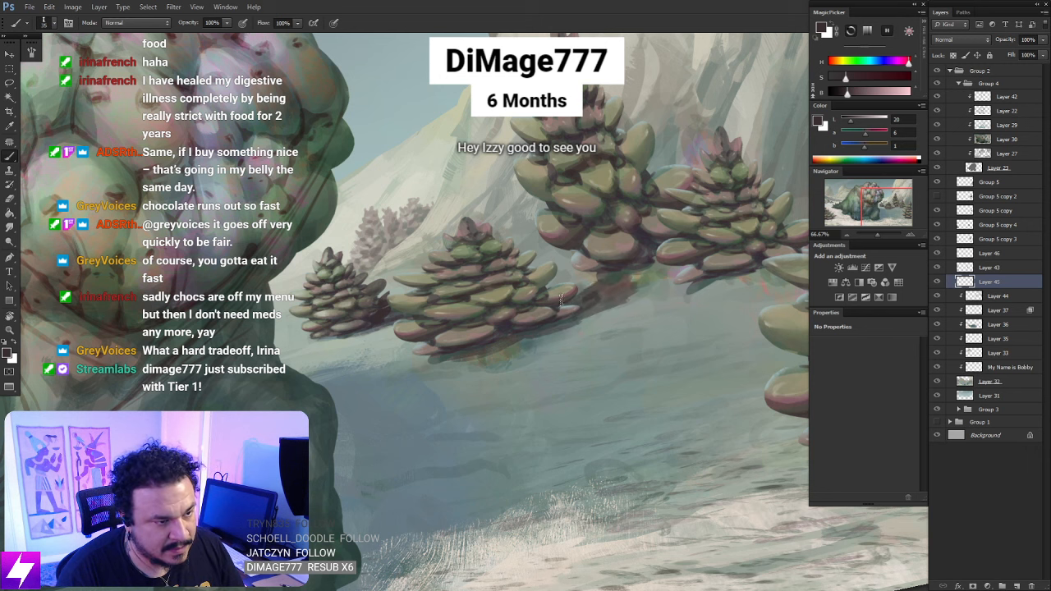
Soften the ground shadow below the tall tree with Smudge and trim its edges with the Eraser
key("n")
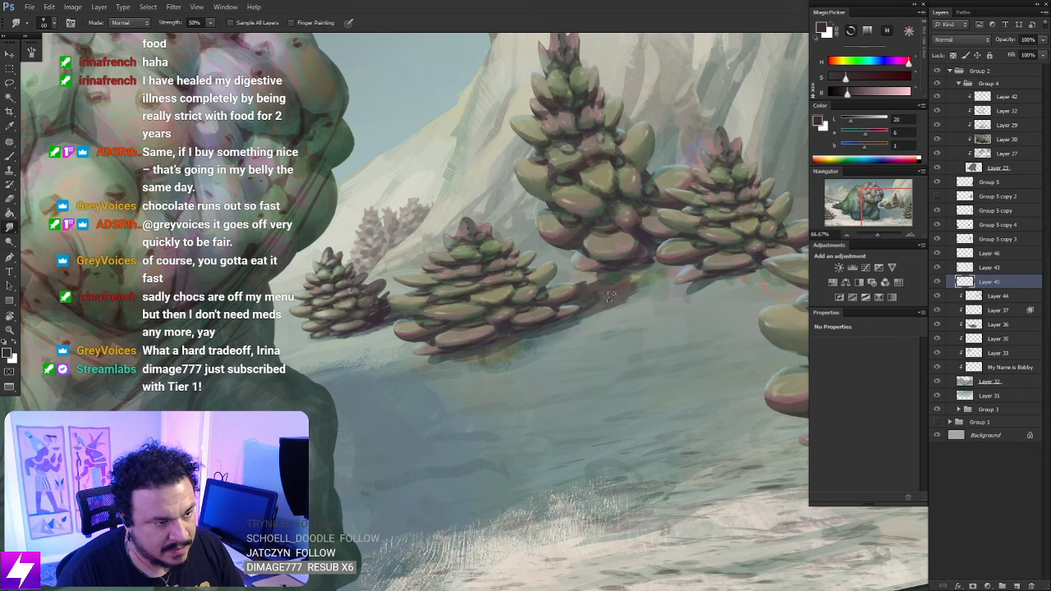
key("e")
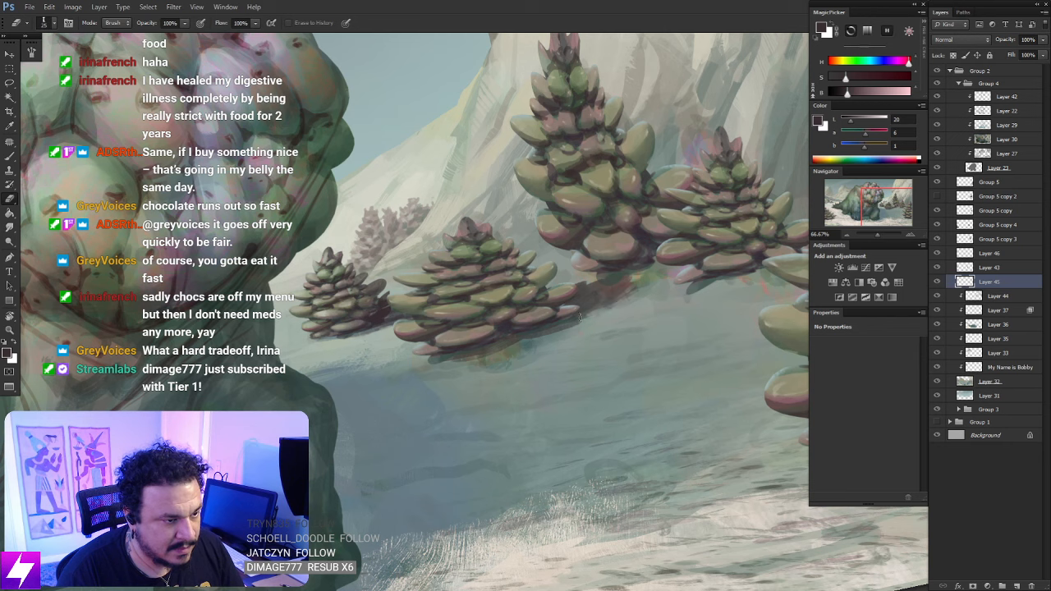
left_click_drag(645, 286, 560, 283)
Try a dark pointed shape behind the tip of the small tree beside the tall one, undo it and straighten the canvas
key("b")
mouse_move(617, 264)
left_mouse_down()
mouse_move(599, 337)
mouse_move(597, 279)
mouse_move(584, 294)
mouse_move(566, 287)
mouse_move(582, 299)
mouse_move(598, 258)
mouse_move(603, 325)
mouse_move(595, 276)
mouse_move(562, 327)
mouse_move(590, 262)
left_mouse_up()
left_click_drag(606, 273, 609, 297)
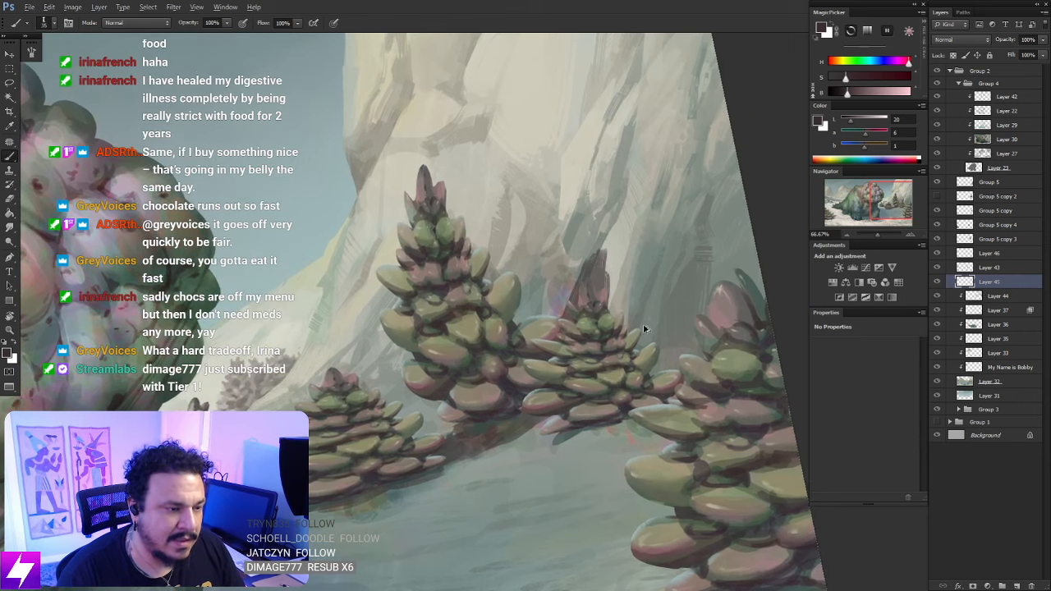
key("ctrl+z")
key("Escape")
Set the brush colour's b value to -13 and undo a test stroke at the tip of the tree beside the tall one
left_click_drag(588, 398, 585, 312)
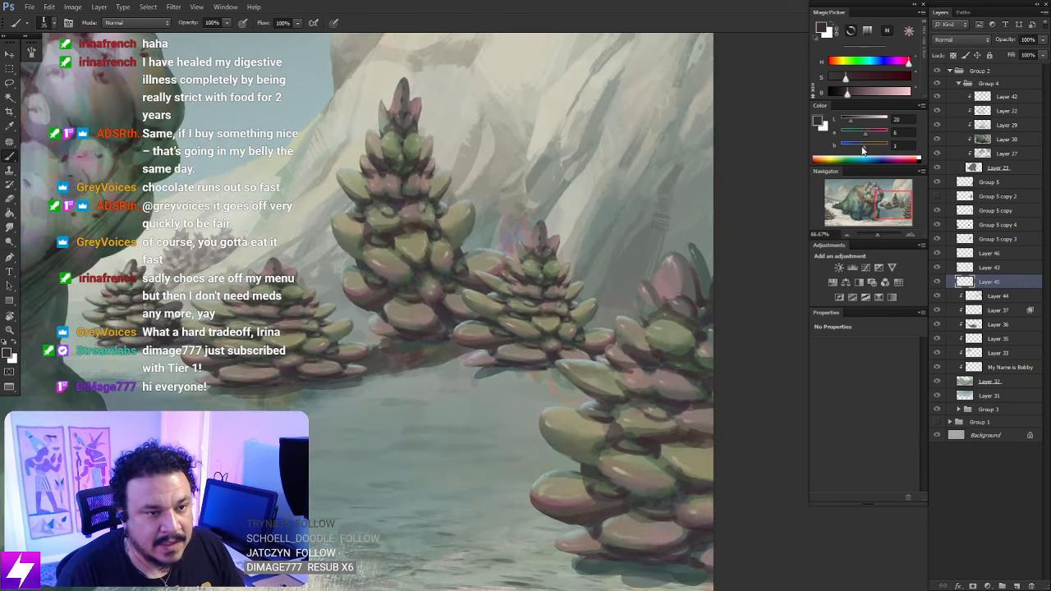
left_click_drag(863, 151, 861, 146)
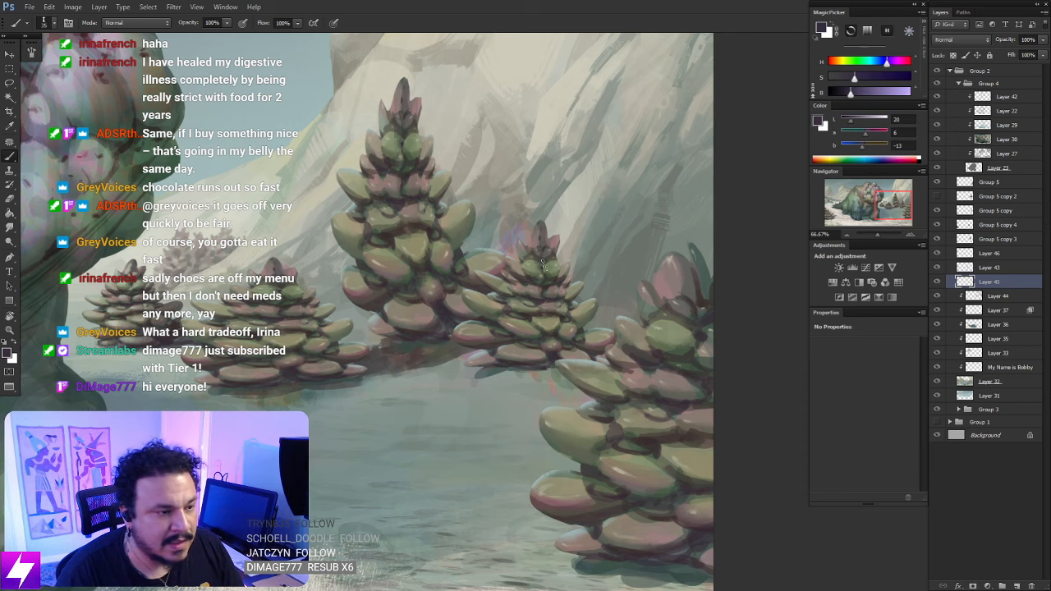
left_click_drag(554, 268, 572, 214)
key("ctrl+z")
Compare the tree shadows with and without Layer 45
left_click_drag(658, 254, 625, 272)
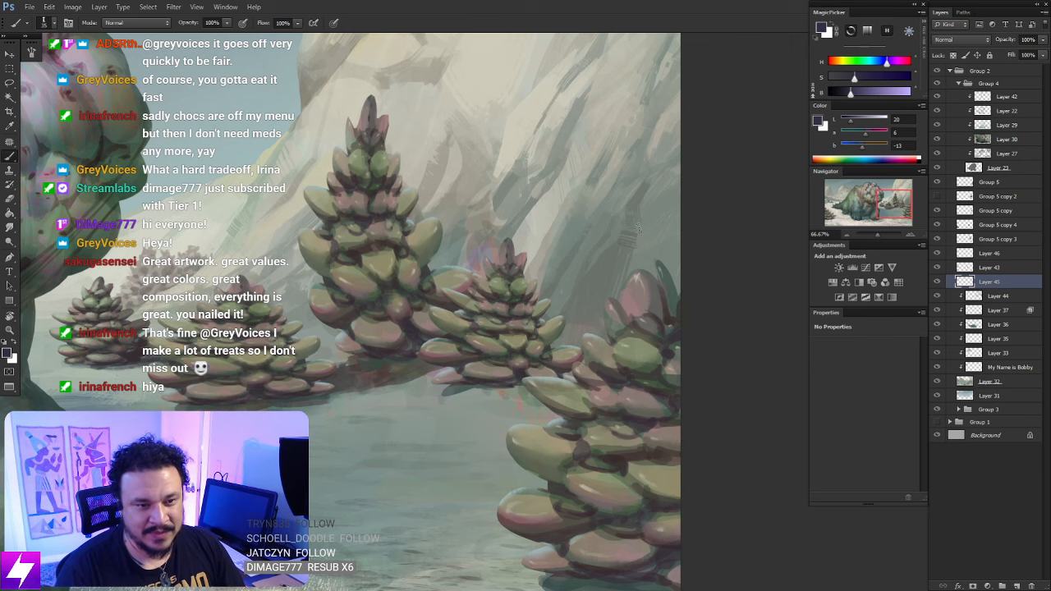
left_click(938, 282)
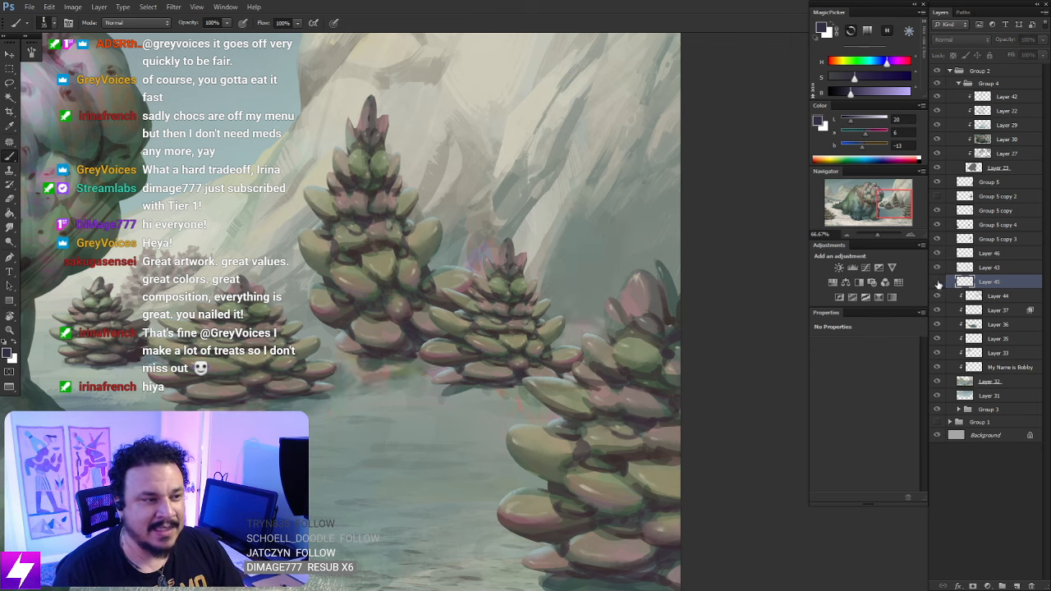
left_click(937, 282)
Paint a dark purple pointed spire behind the tip of the small tree beside the tall one
mouse_move(633, 351)
left_mouse_down()
mouse_move(614, 370)
mouse_move(621, 383)
left_mouse_up()
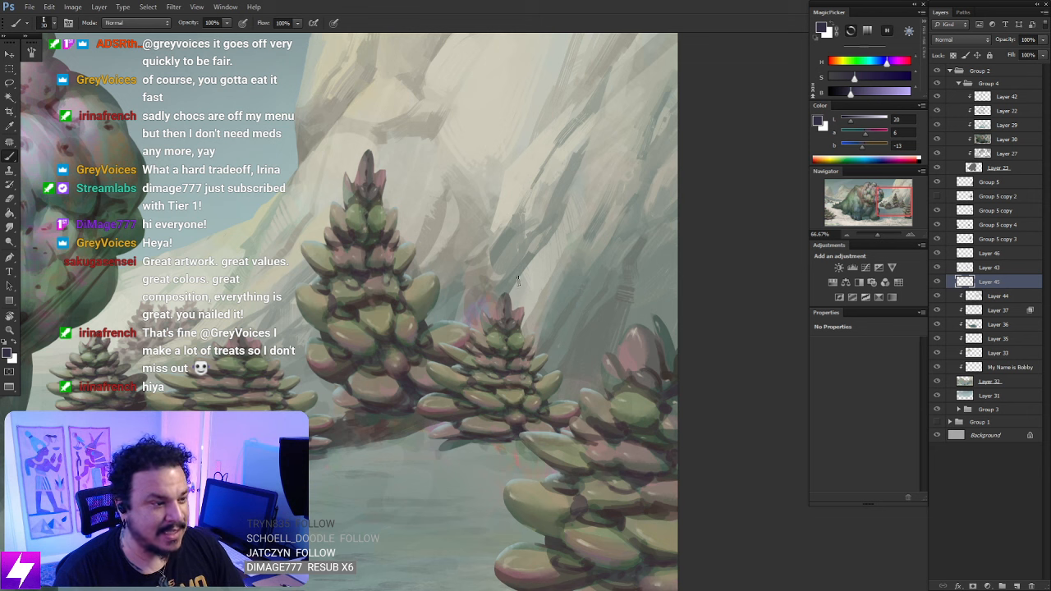
mouse_move(523, 269)
left_mouse_down()
mouse_move(506, 333)
mouse_move(521, 277)
left_mouse_up()
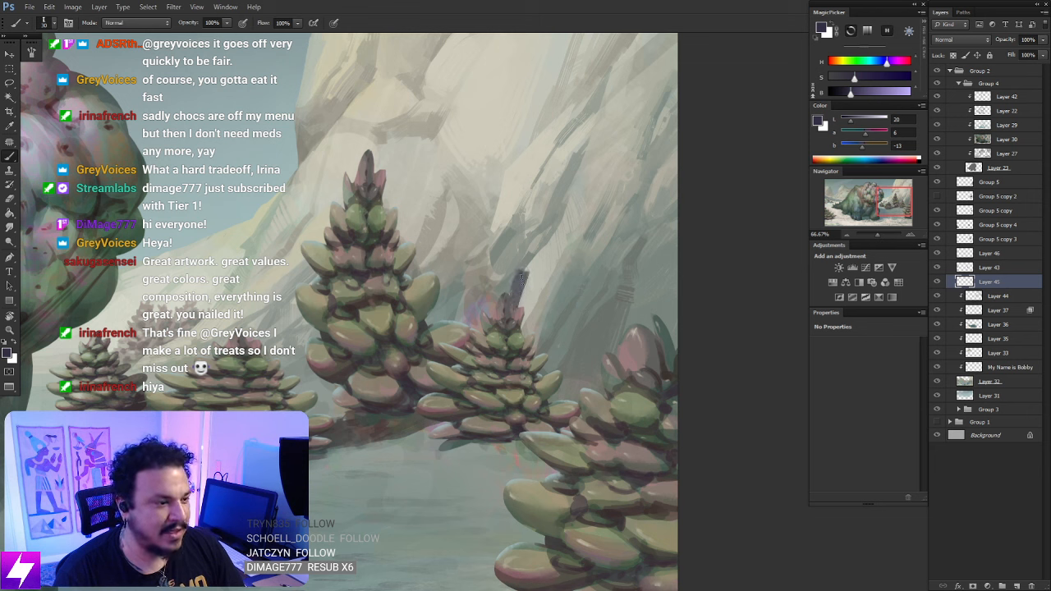
mouse_move(491, 330)
left_mouse_down()
mouse_move(527, 260)
mouse_move(513, 308)
mouse_move(480, 342)
mouse_move(518, 305)
mouse_move(518, 329)
mouse_move(553, 241)
left_mouse_up()
Cut the purple spire back with the Eraser until only a short remnant is left around the tree's tip
key("e")
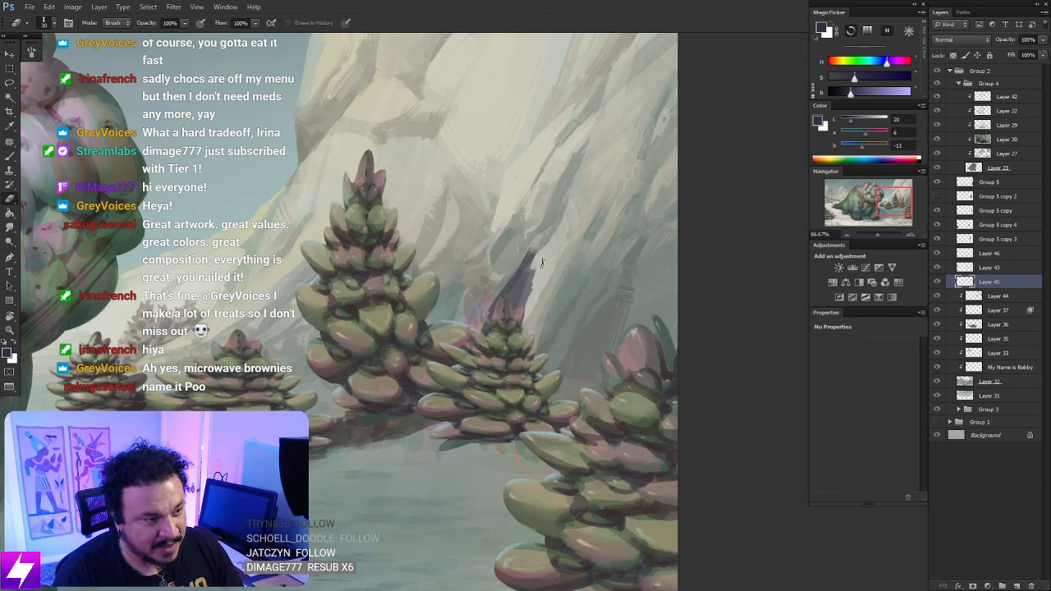
mouse_move(535, 245)
left_mouse_down()
mouse_move(524, 263)
mouse_move(528, 299)
left_mouse_up()
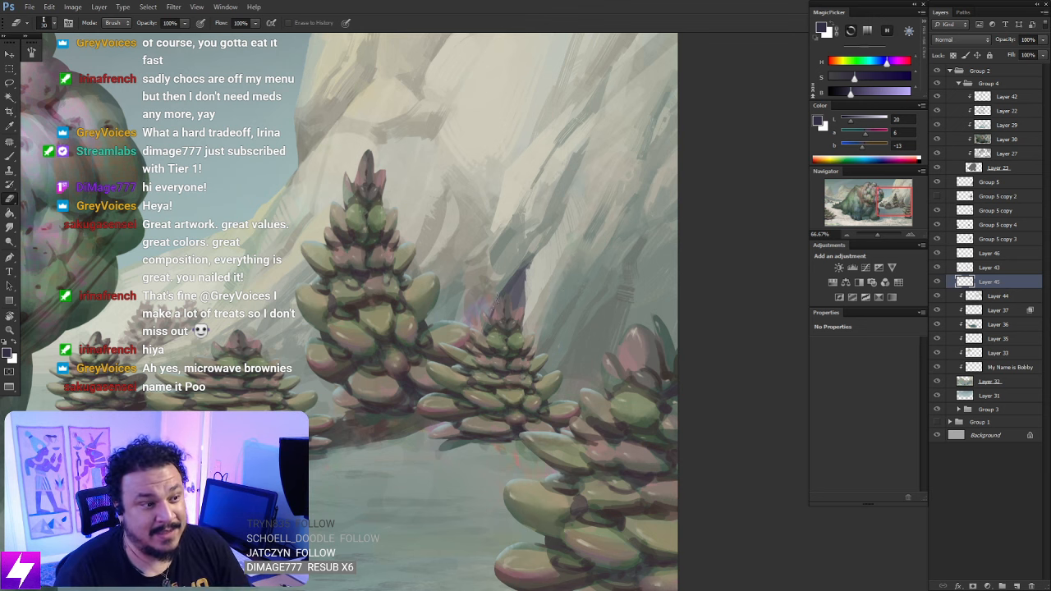
mouse_move(498, 287)
left_mouse_down()
mouse_move(517, 275)
mouse_move(521, 294)
left_mouse_up()
key("r")
key("e")
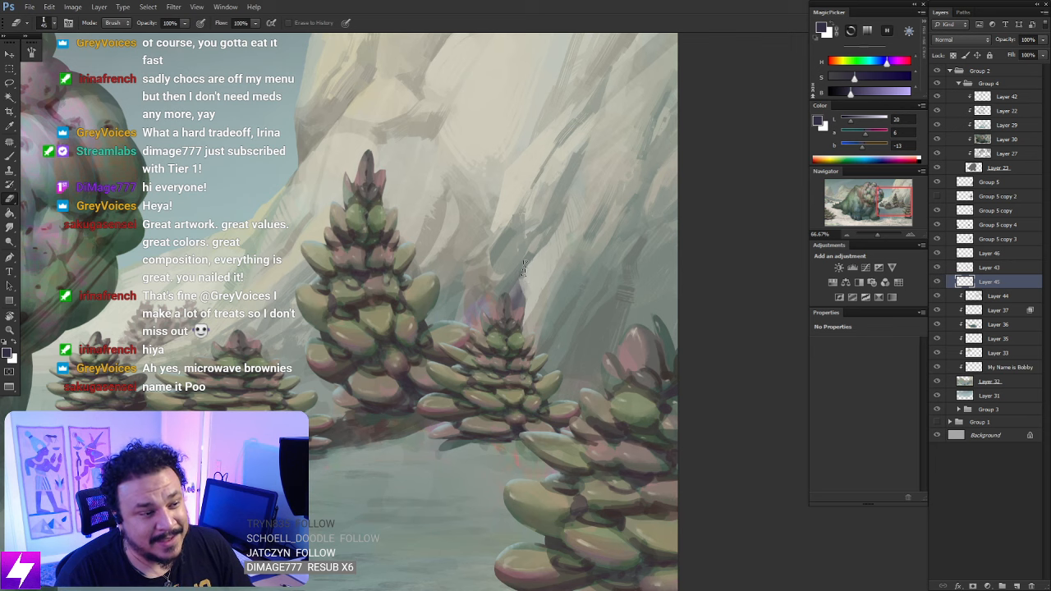
Trim the ground shadow between the tall tree and its smaller neighbour with the Eraser, and return to the Brush tool
mouse_move(543, 365)
left_mouse_down()
mouse_move(494, 330)
mouse_move(511, 339)
left_mouse_up()
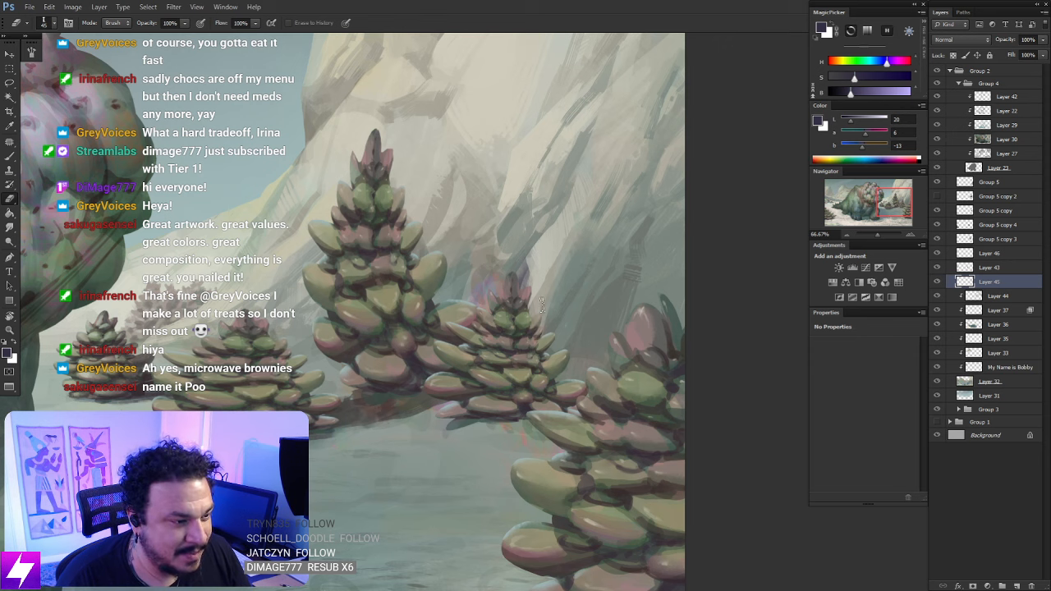
mouse_move(525, 258)
left_mouse_down()
mouse_move(497, 323)
mouse_move(508, 304)
mouse_move(513, 332)
mouse_move(521, 321)
mouse_move(498, 347)
mouse_move(500, 332)
mouse_move(491, 350)
mouse_move(504, 338)
mouse_move(475, 347)
mouse_move(491, 335)
mouse_move(478, 324)
mouse_move(477, 322)
left_mouse_up()
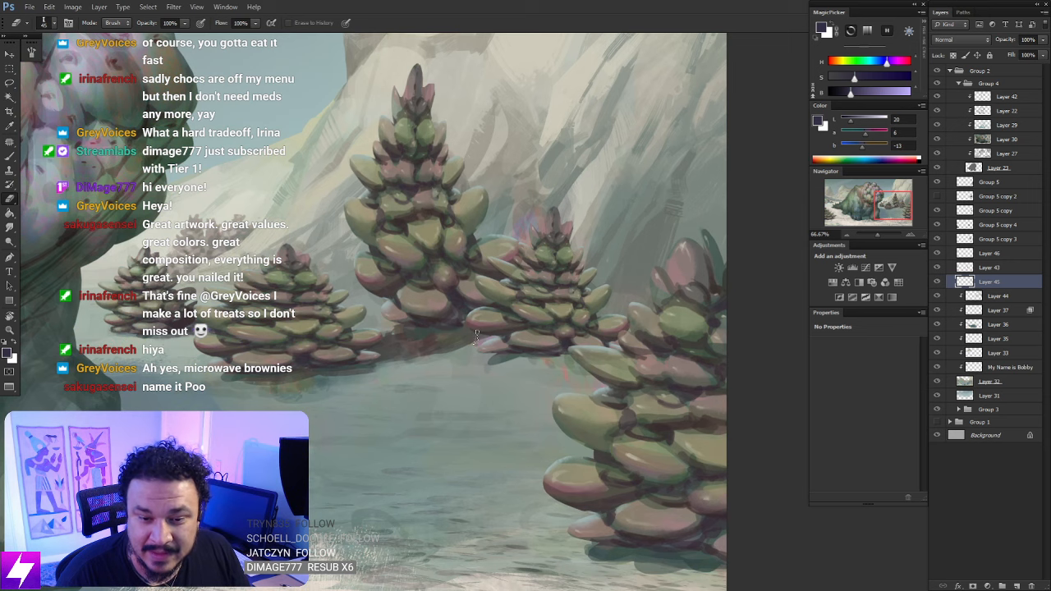
mouse_move(468, 339)
left_mouse_down()
mouse_move(476, 320)
mouse_move(471, 333)
left_mouse_up()
scroll(471, 326, "down", 1)
scroll(472, 306, "up", 4)
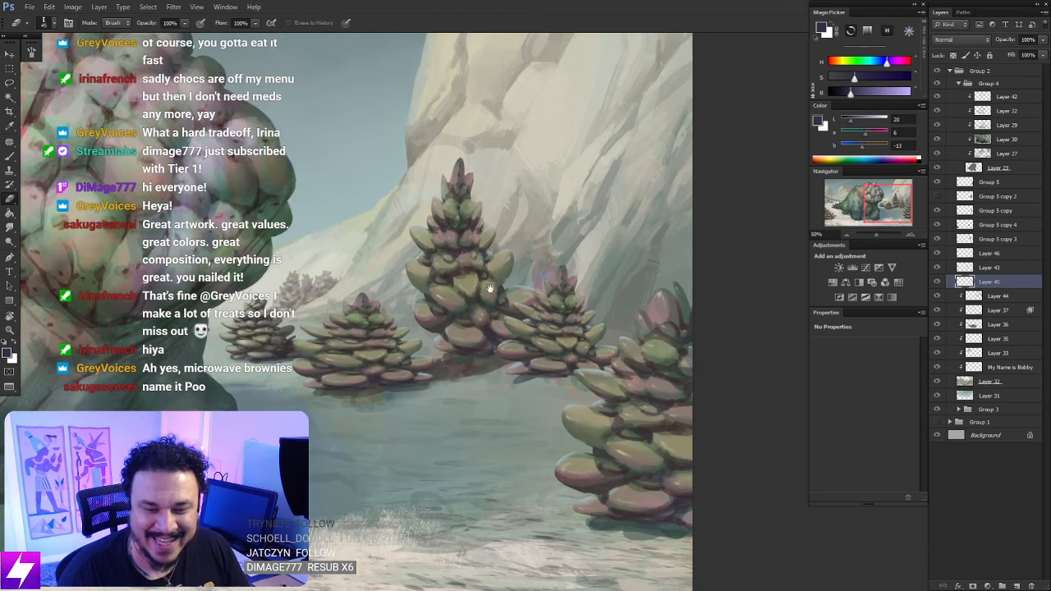
scroll(555, 251, "up", 1)
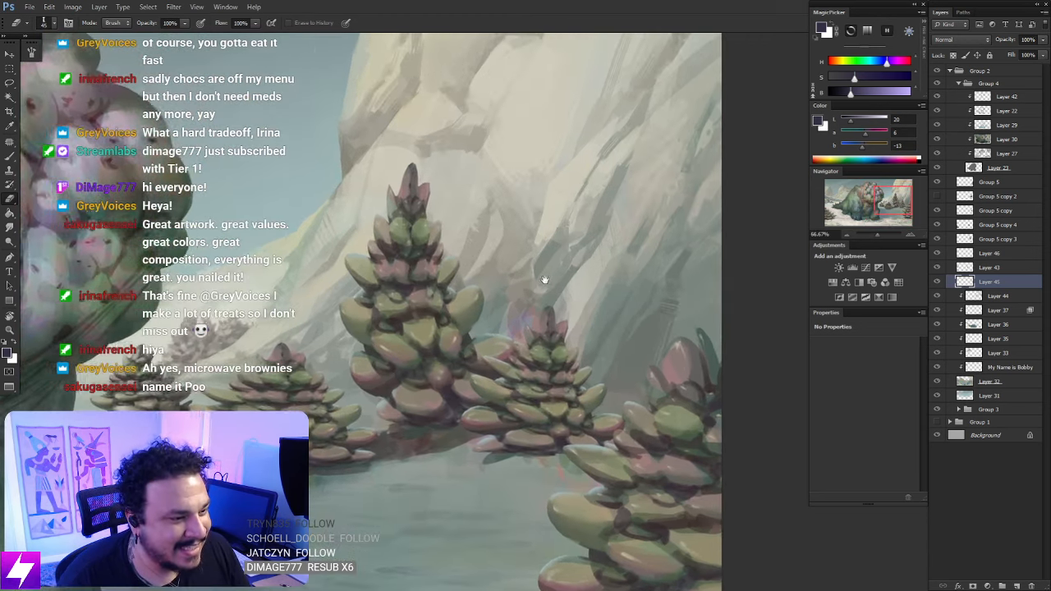
key("b")
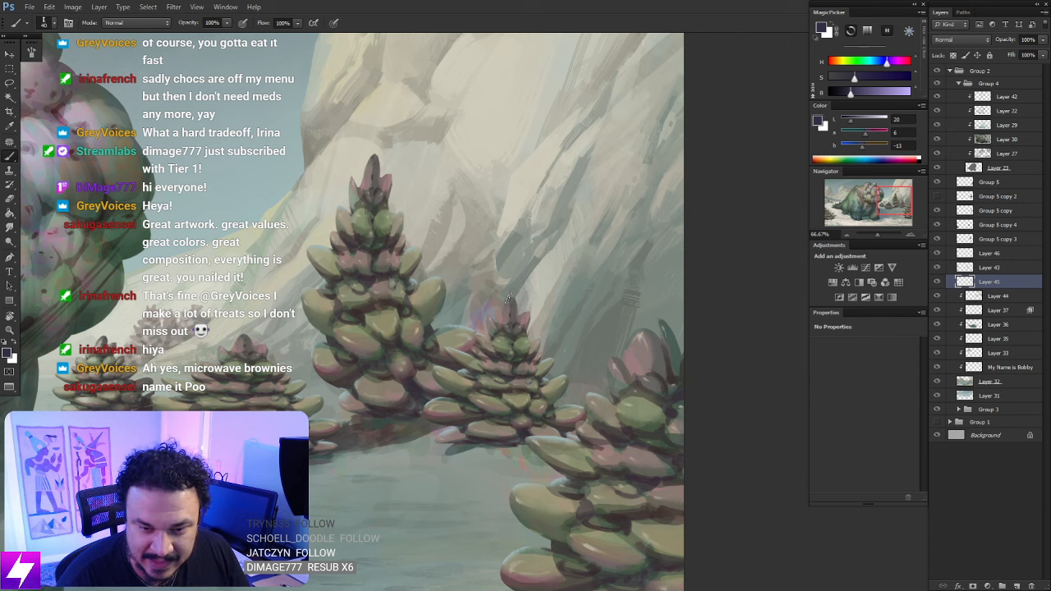
Paint dark purple strokes around the tip of the small cone tree in front of the cliff on Layer 45
left_click_drag(476, 318, 493, 291)
scroll(486, 279, "down", 2)
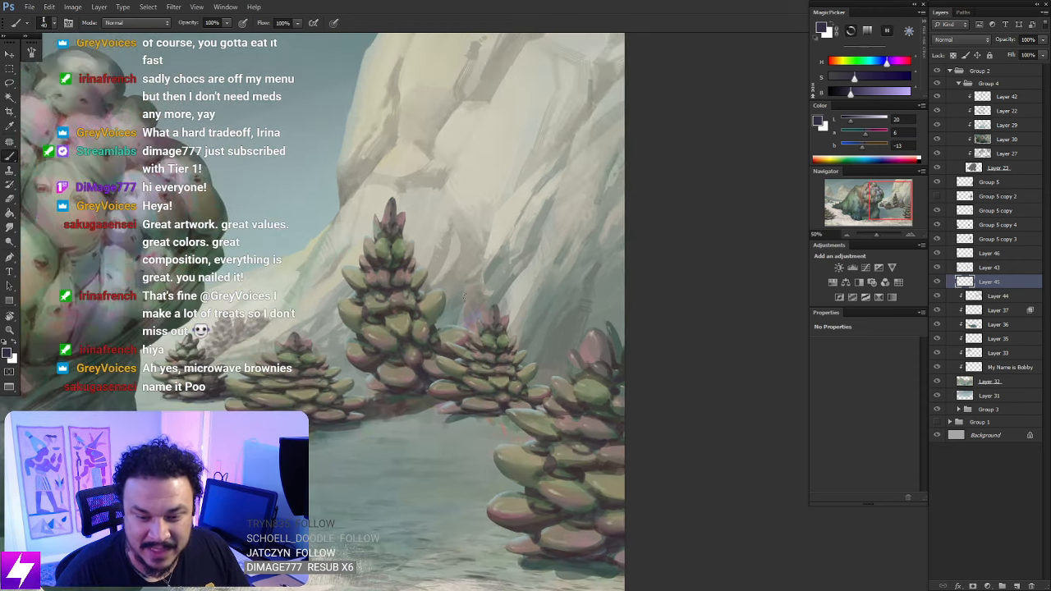
scroll(490, 278, "down", 1)
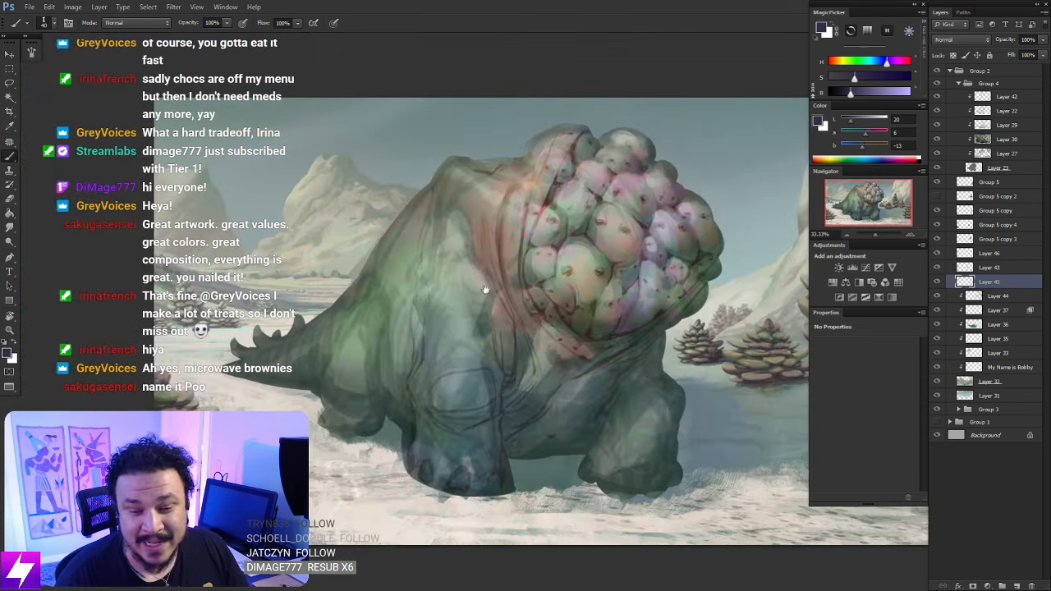
scroll(478, 305, "up", 1)
left_click_drag(485, 298, 402, 287)
left_click_drag(612, 283, 368, 270)
left_click_drag(573, 258, 363, 266)
mouse_move(554, 301)
left_mouse_down()
mouse_move(570, 307)
mouse_move(573, 289)
mouse_move(550, 308)
mouse_move(558, 275)
mouse_move(537, 313)
left_mouse_up()
Smudge and erase the purple strokes around the small cone tree's tip, enlarging the eraser to 60
key("e")
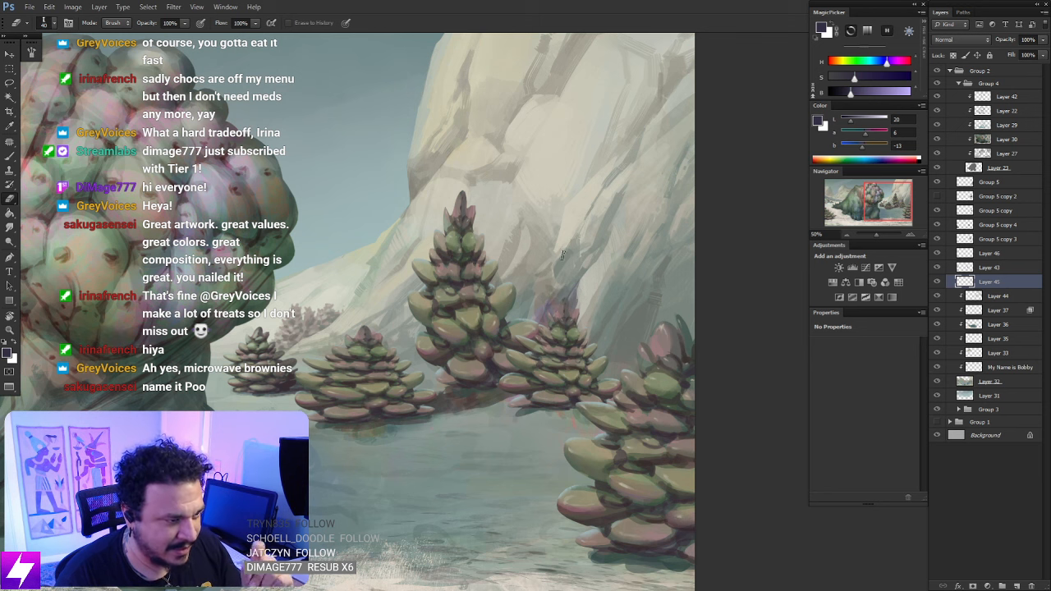
key("b")
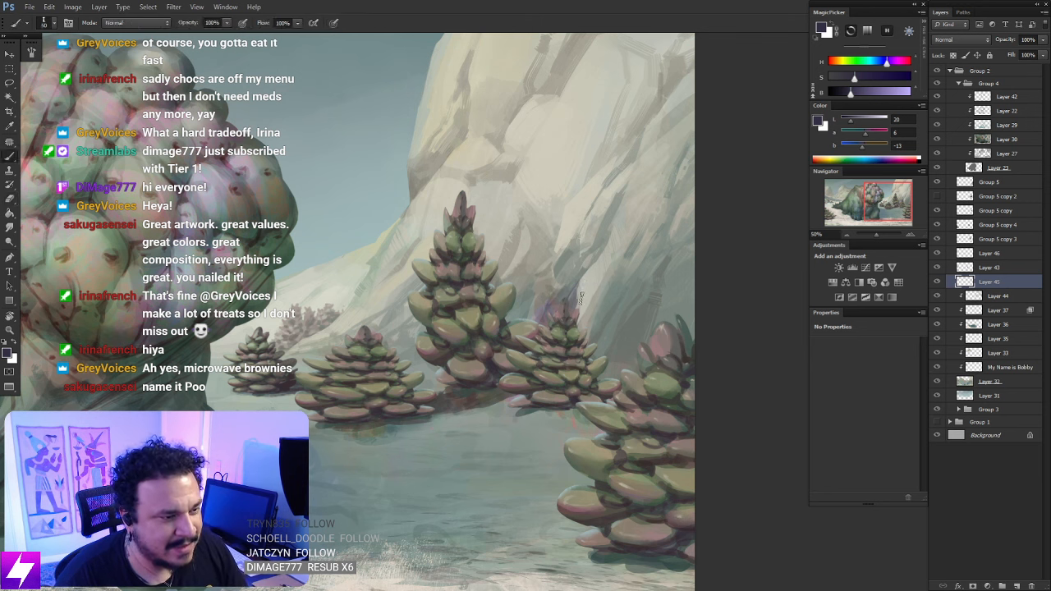
key("r")
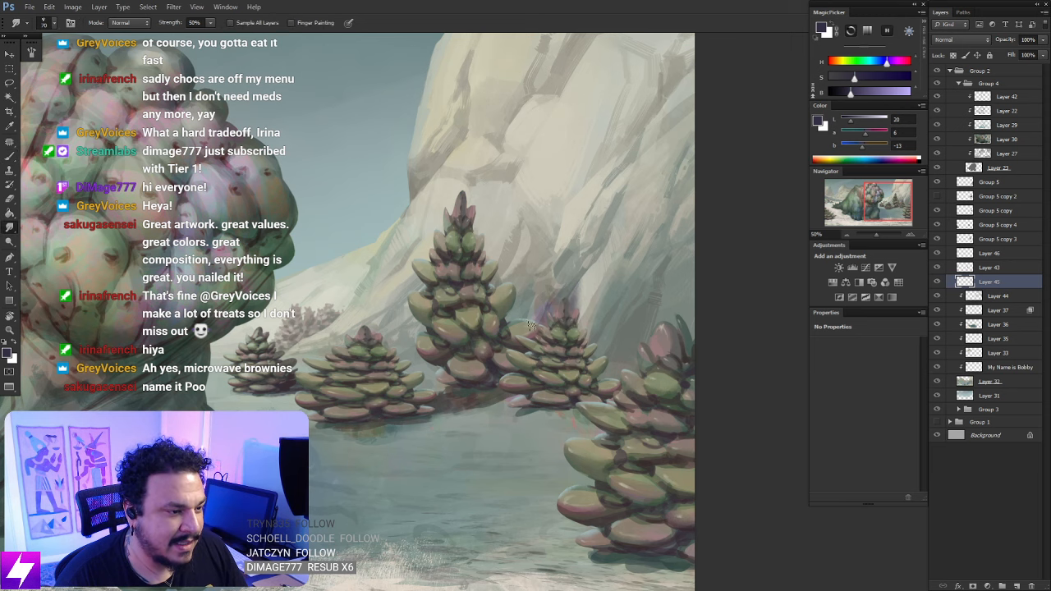
left_click_drag(597, 322, 556, 305)
key("b")
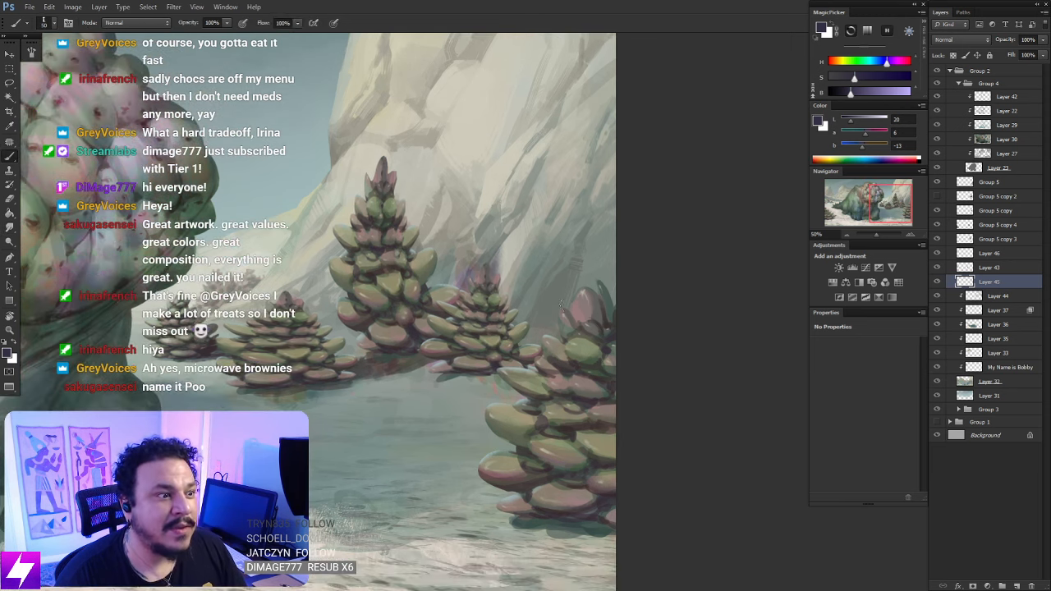
key("e")
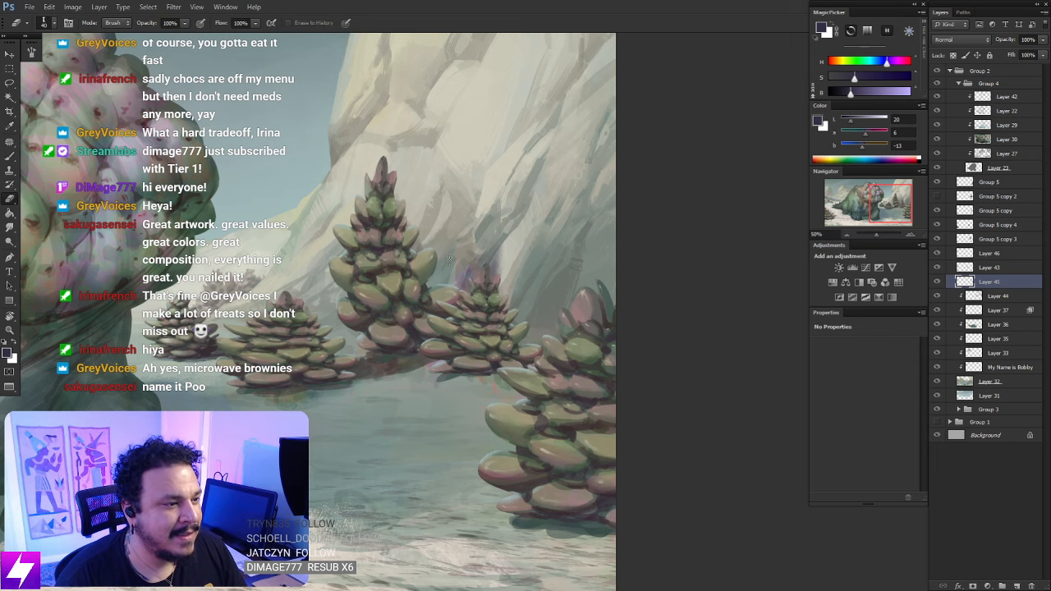
key("bracketright")
key("bracketright")
left_click_drag(498, 251, 472, 281)
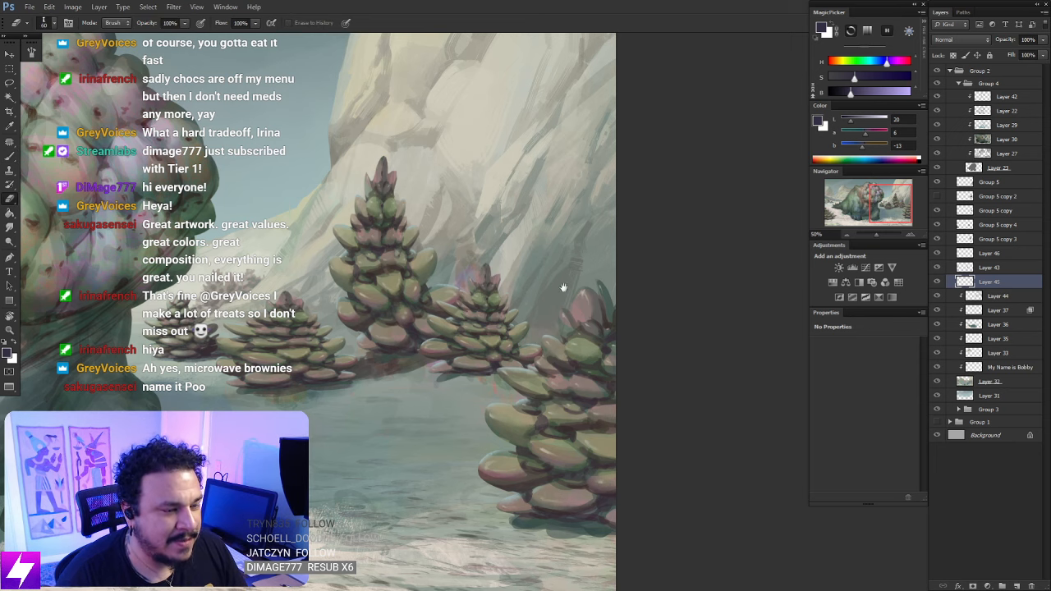
Paint a less saturated dark purple mass behind the large cone tree at the painting's right edge
left_click_drag(564, 288, 522, 306)
key("b")
left_click_drag(853, 78, 846, 78)
mouse_move(496, 279)
left_mouse_down()
mouse_move(504, 290)
mouse_move(433, 335)
mouse_move(436, 327)
mouse_move(510, 361)
mouse_move(516, 343)
mouse_move(505, 369)
mouse_move(525, 365)
mouse_move(532, 315)
mouse_move(522, 349)
mouse_move(521, 328)
mouse_move(492, 371)
mouse_move(533, 358)
left_mouse_up()
key("bracketleft")
key("bracketleft")
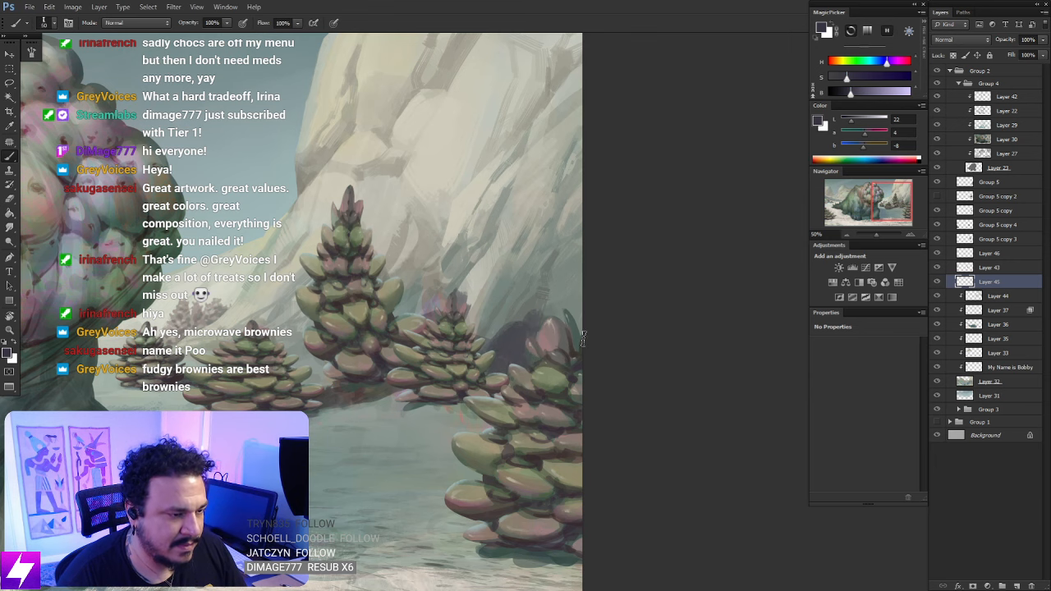
left_click_drag(564, 405, 551, 304)
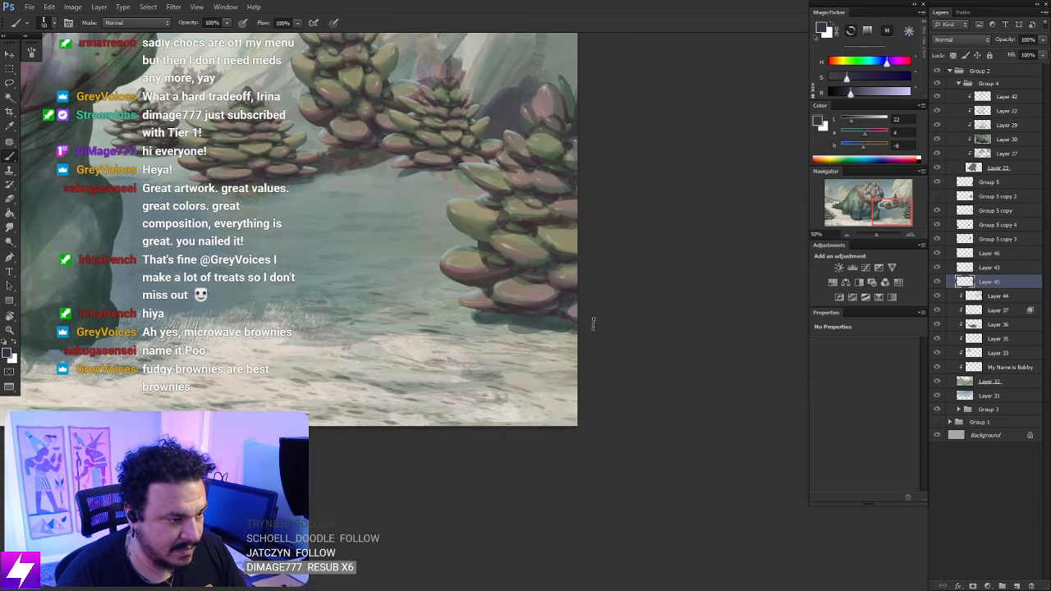
Rotate the canvas view to about -13° and frame the creature's feet and the snowy foreground
key("ctrl+minus")
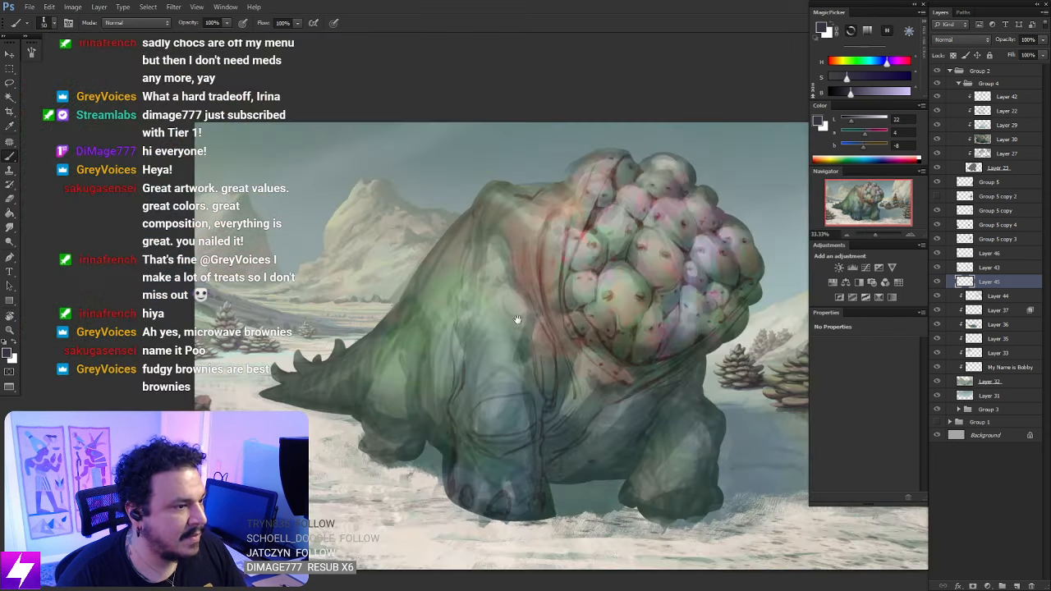
left_click_drag(493, 315, 335, 281)
key("ctrl+minus")
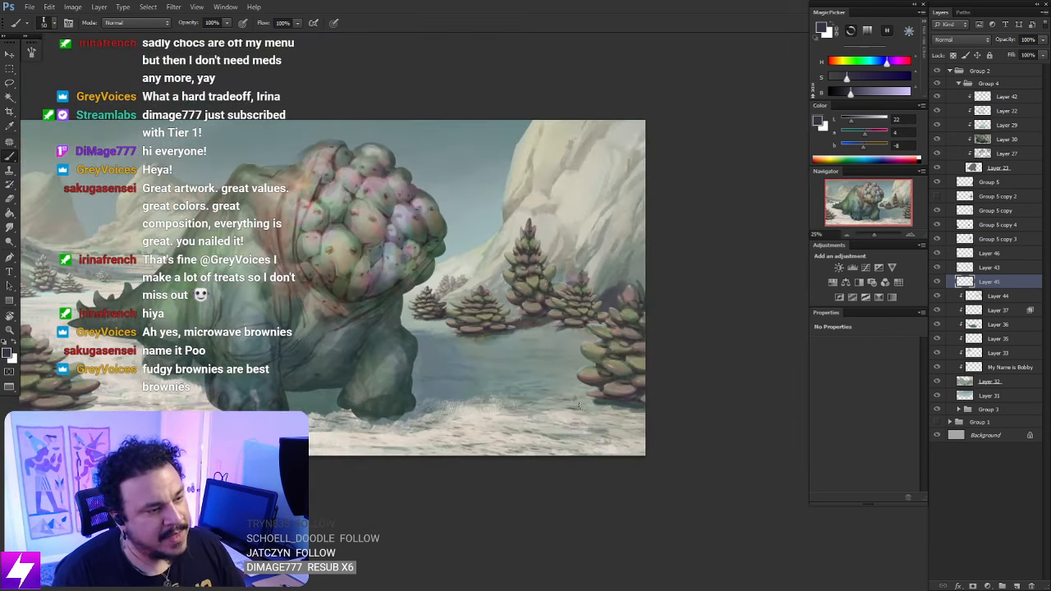
key("r")
left_click_drag(570, 420, 609, 398)
left_click_drag(547, 362, 575, 306)
key("ctrl+plus")
left_click_drag(496, 370, 563, 318)
key("ctrl+minus")
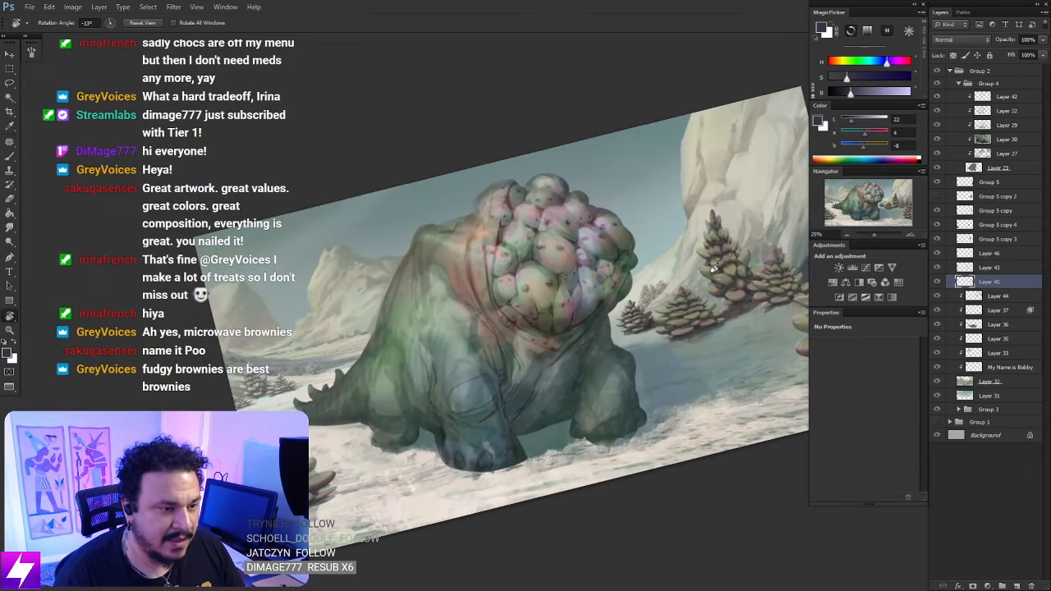
left_click_drag(666, 353, 666, 214)
Paint a dark purple shadow on the snow beside the left foreground cone plant
key("b")
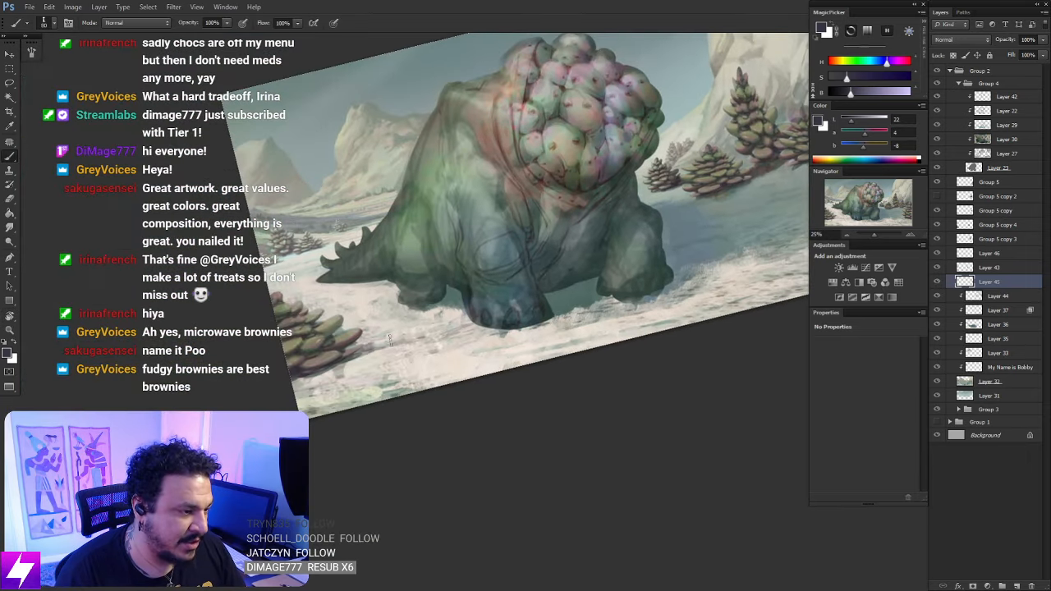
left_click_drag(351, 345, 393, 335)
left_click_drag(580, 328, 591, 297)
key("bracketright")
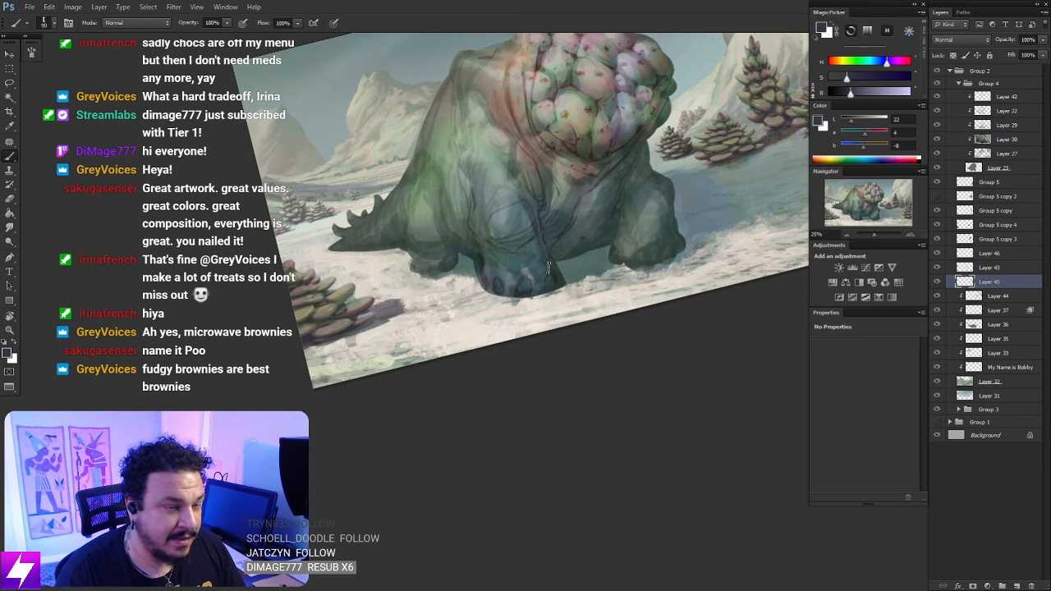
mouse_move(362, 311)
left_mouse_down()
mouse_move(393, 295)
mouse_move(383, 297)
mouse_move(406, 304)
left_mouse_up()
key("s")
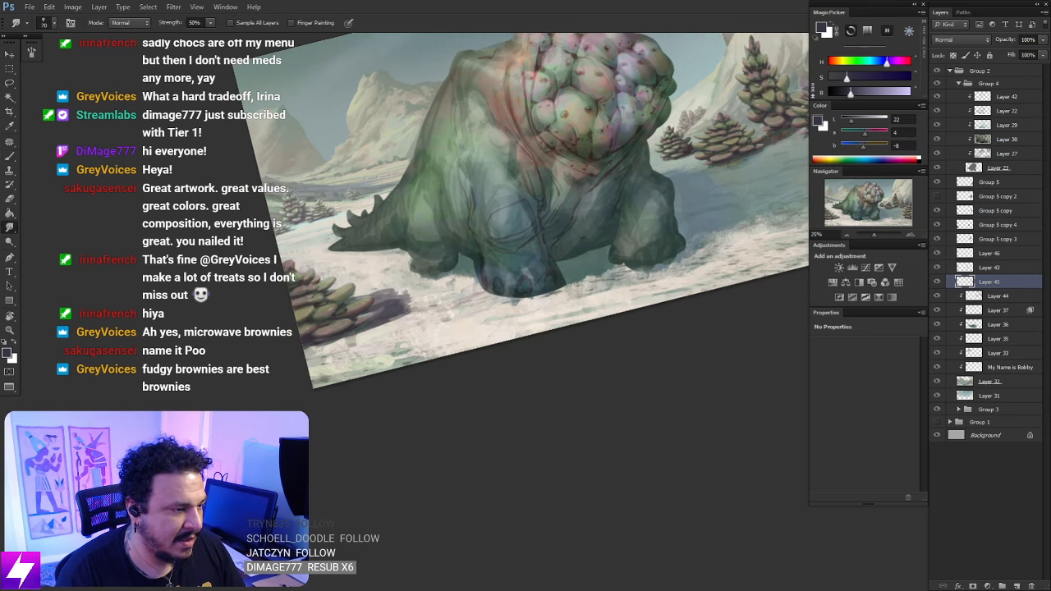
Extend the left plant's shadow toward the creature with smaller brush strokes in sampled mid-grey and grey-green tones
key("b")
left_click(400, 289, "alt")
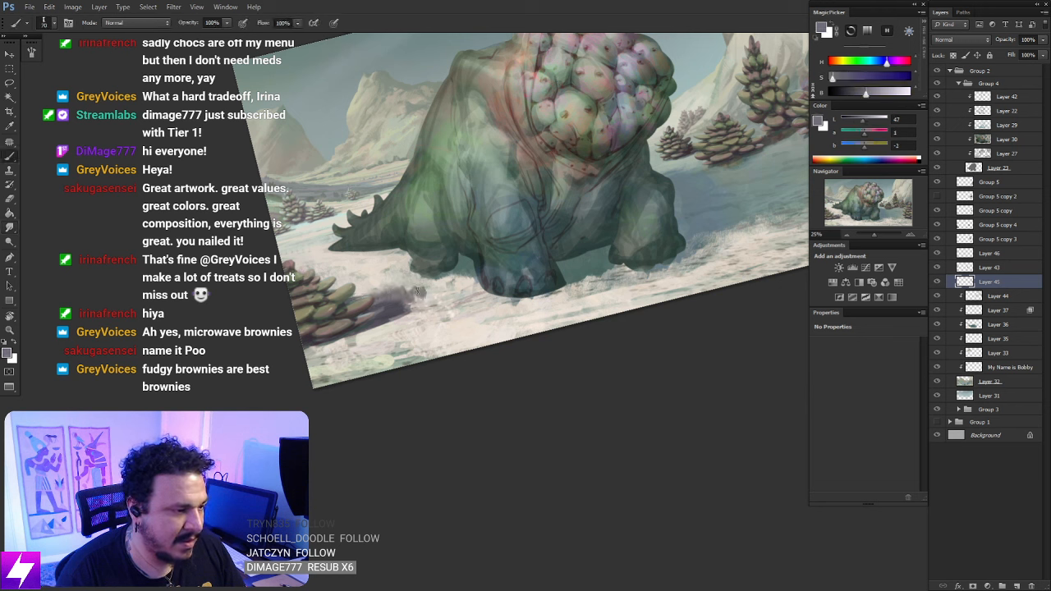
key("bracketleft")
key("bracketleft")
key("bracketleft")
mouse_move(412, 306)
left_mouse_down()
mouse_move(446, 291)
mouse_move(416, 282)
mouse_move(447, 282)
left_mouse_up()
left_click(465, 264, "alt")
key("bracketright")
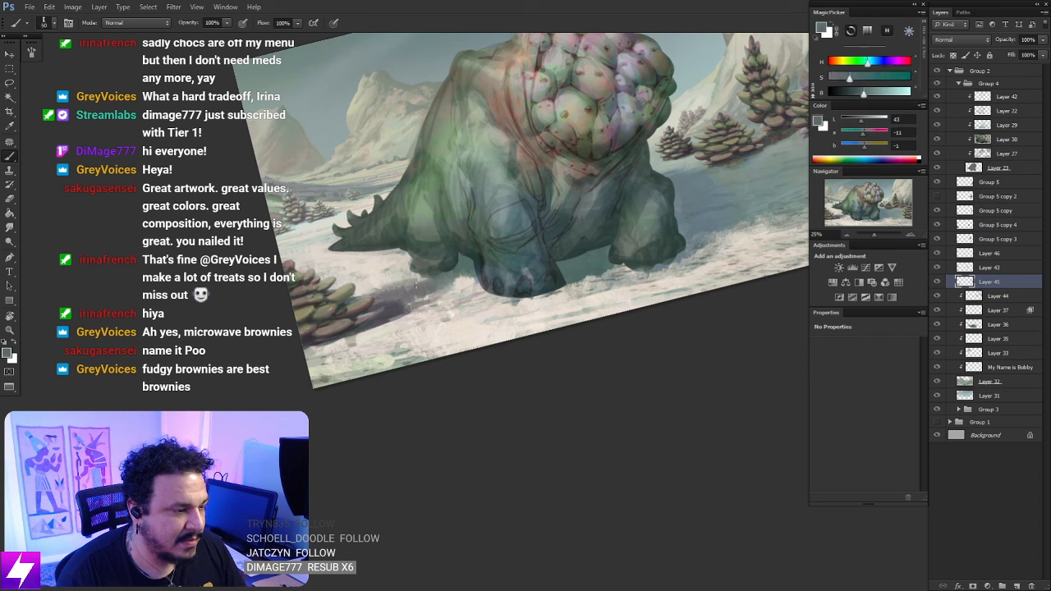
Paint a sampled dark purple shadow on the snow around the creature's near front foot and trim it with the Eraser
left_click_drag(649, 266, 534, 276)
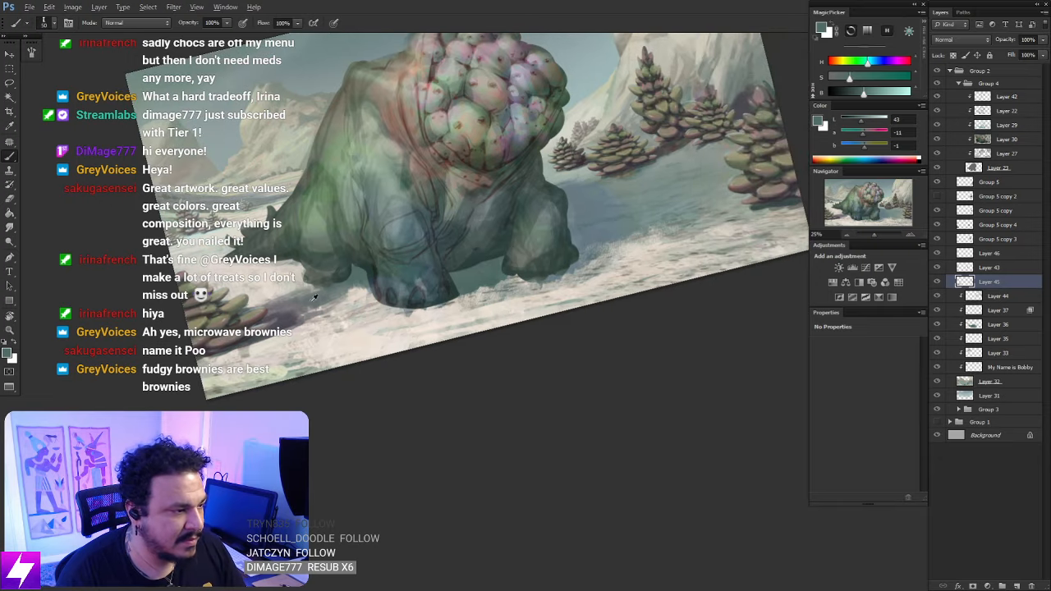
left_click(431, 285, "alt")
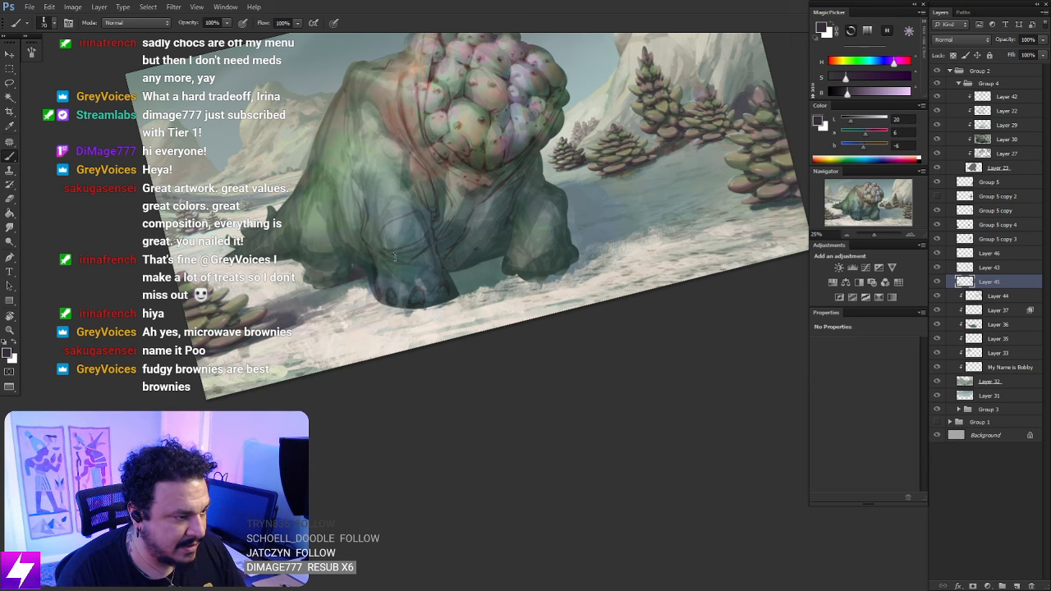
key("e")
mouse_move(370, 284)
left_mouse_down()
mouse_move(371, 301)
mouse_move(343, 292)
left_mouse_up()
key("b")
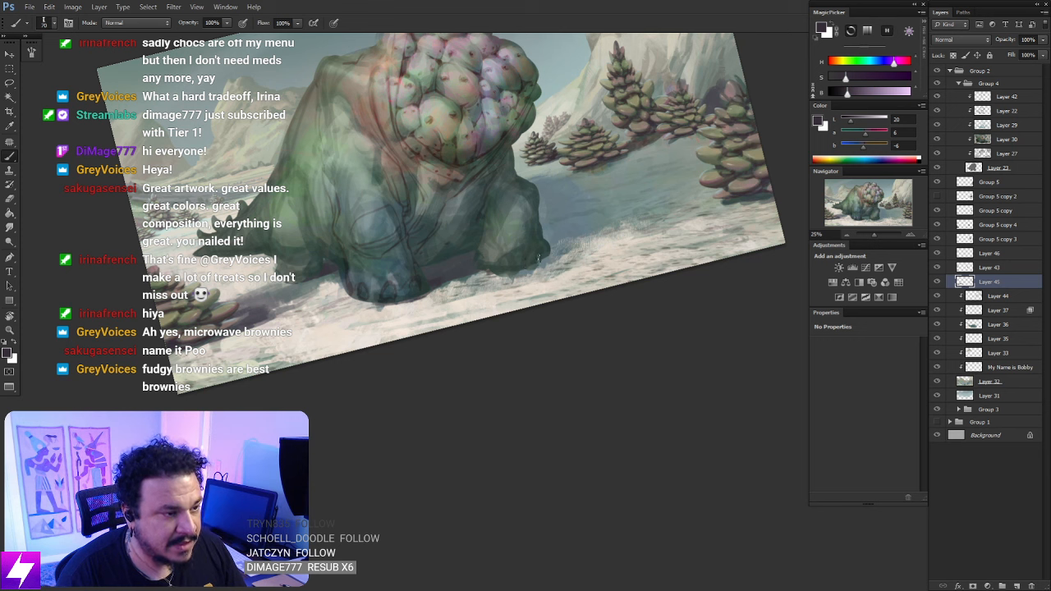
Paint a broad dark cast shadow with an enlarged brush from the creature's far front foot across the snow toward the cone trees
key("bracketright")
key("bracketright")
key("bracketright")
key("bracketright")
key("bracketright")
mouse_move(551, 247)
left_mouse_down()
mouse_move(591, 189)
mouse_move(548, 228)
mouse_move(649, 205)
mouse_move(657, 183)
mouse_move(624, 185)
left_mouse_up()
key("r")
key("b")
Refine the cast shadow between the creature and the cone trees with sampled blue-grey tones
left_click(555, 235, "alt")
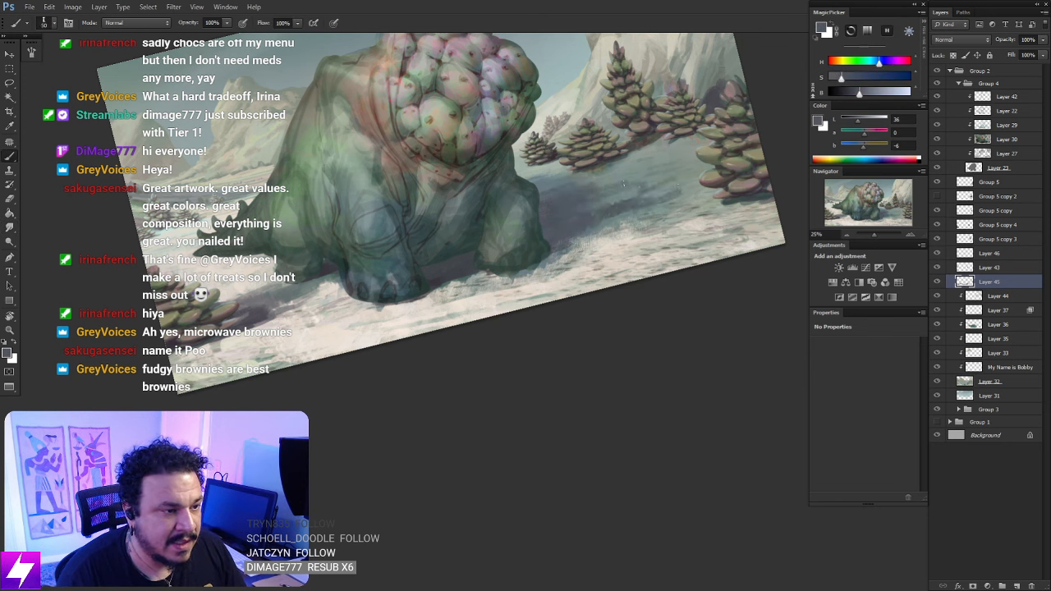
left_click(543, 184, "alt")
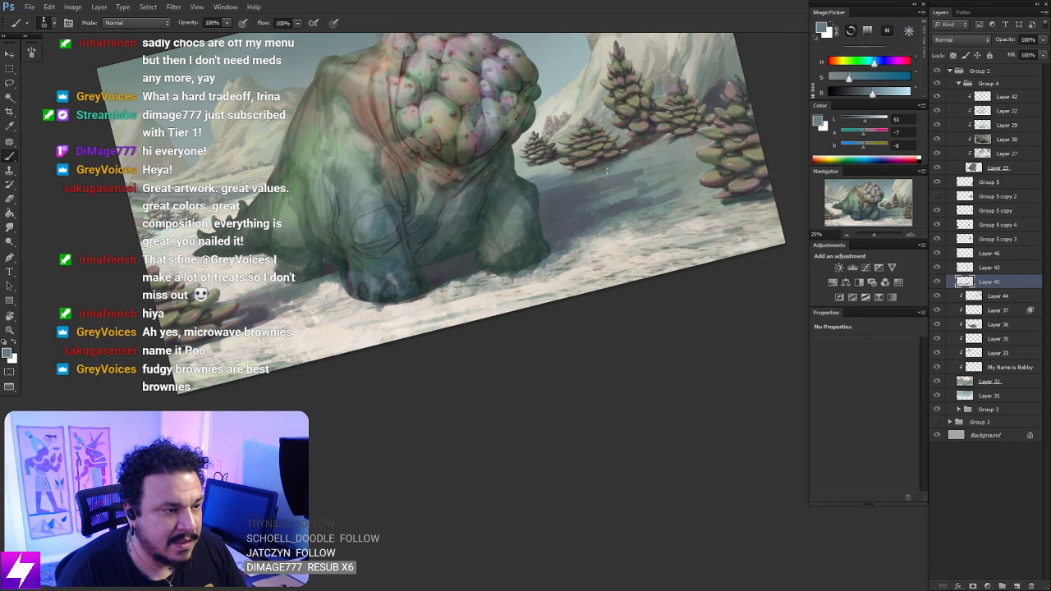
left_click_drag(579, 188, 549, 200)
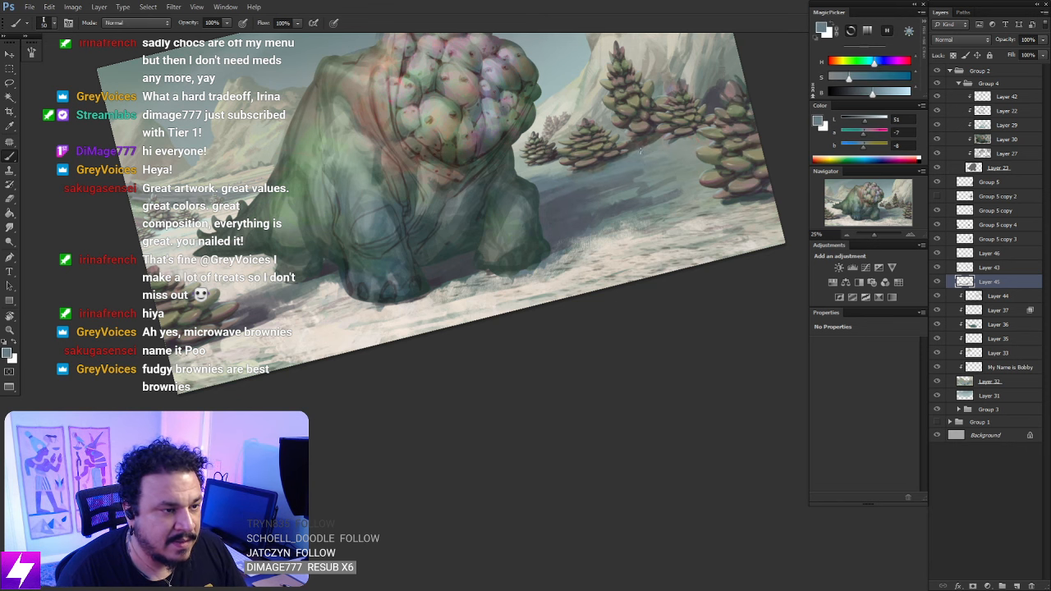
left_click_drag(701, 131, 654, 192)
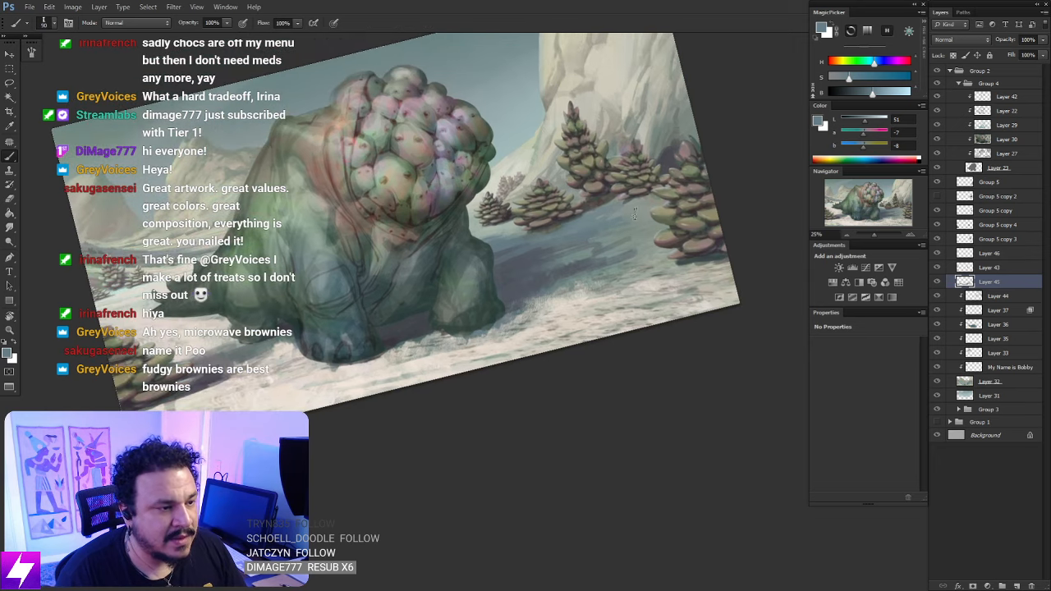
left_click(540, 248, "alt")
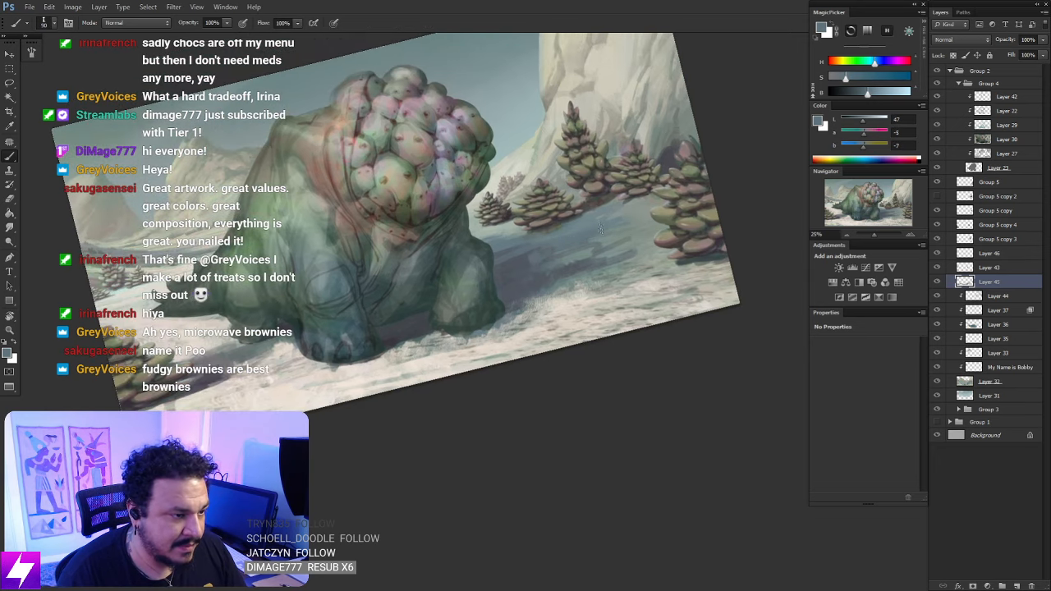
left_click(504, 246, "alt")
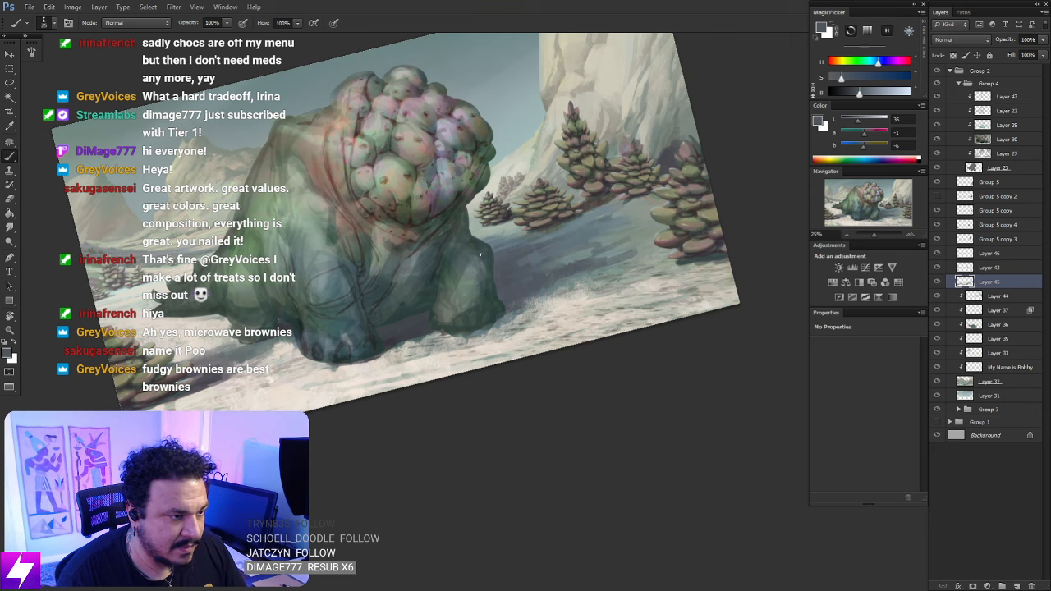
Reset the canvas view rotation and flip the whole painting horizontally
left_click_drag(574, 282, 543, 272)
key("Escape")
key("ctrl+minus")
key("ctrl+minus")
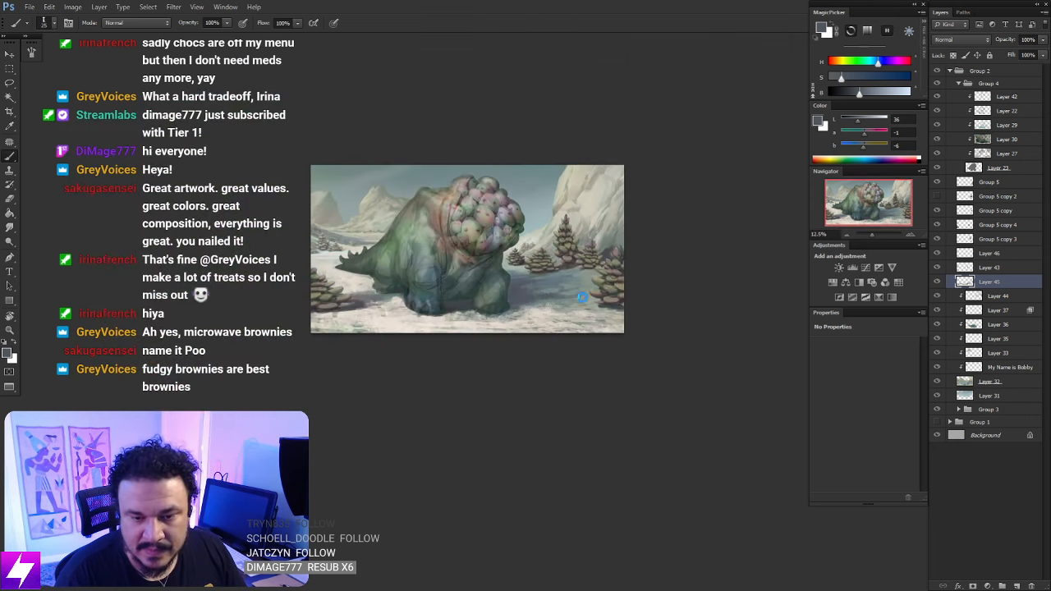
key("ctrl+shift+h")
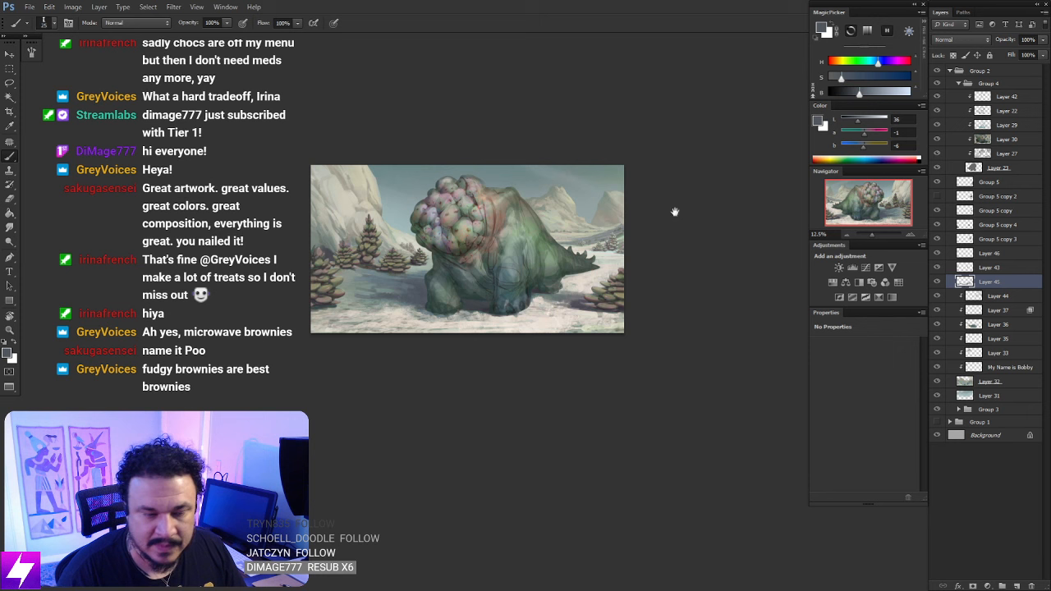
Rename Layer 45 to "Poo!" and keep it selected
double_click(994, 286)
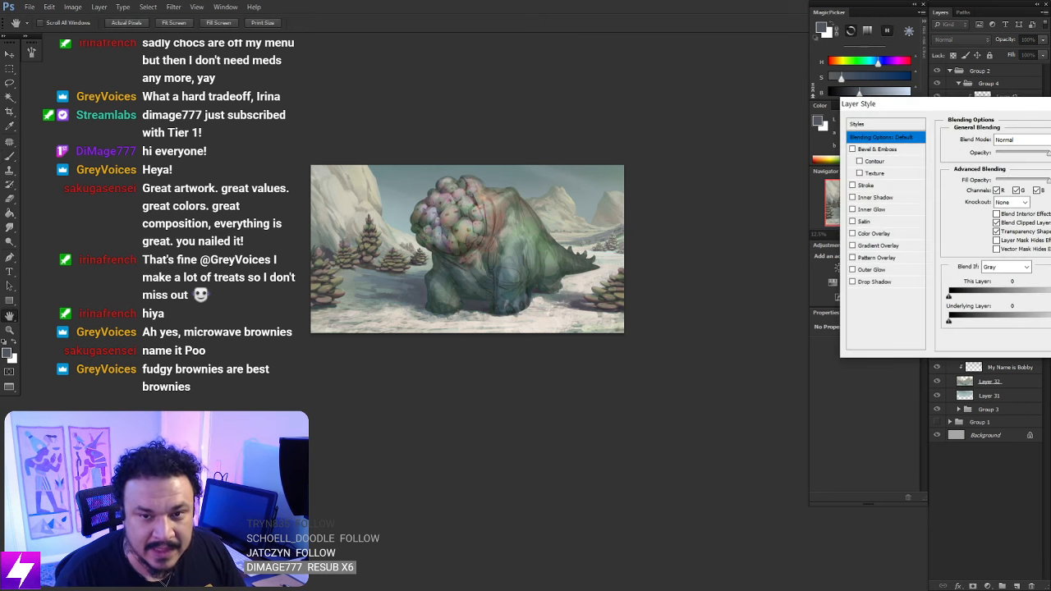
key("Escape")
double_click(989, 282)
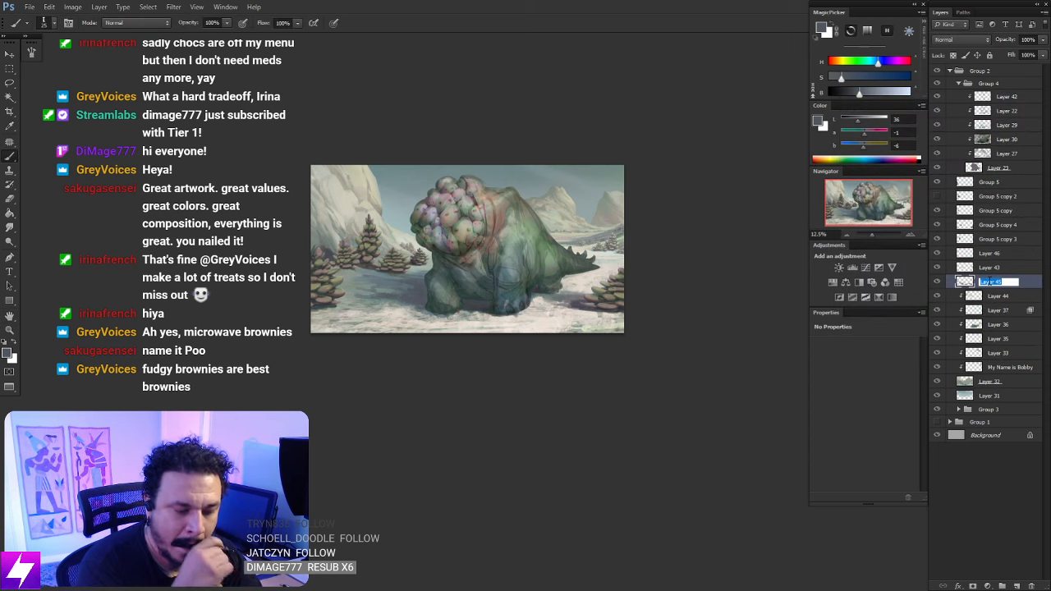
type("Poo")
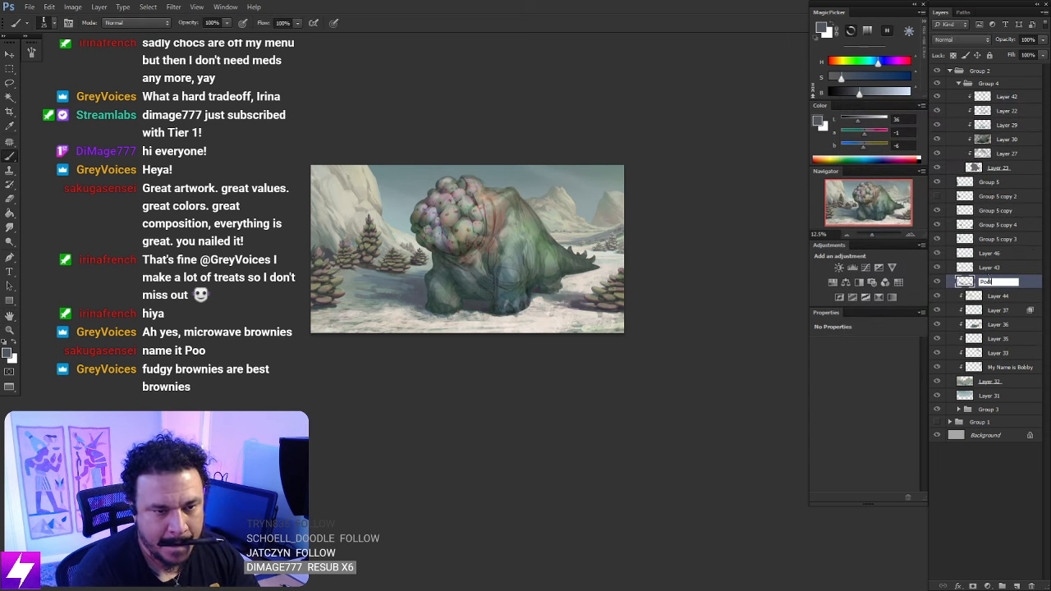
type("!")
left_click(997, 295)
left_click(977, 284)
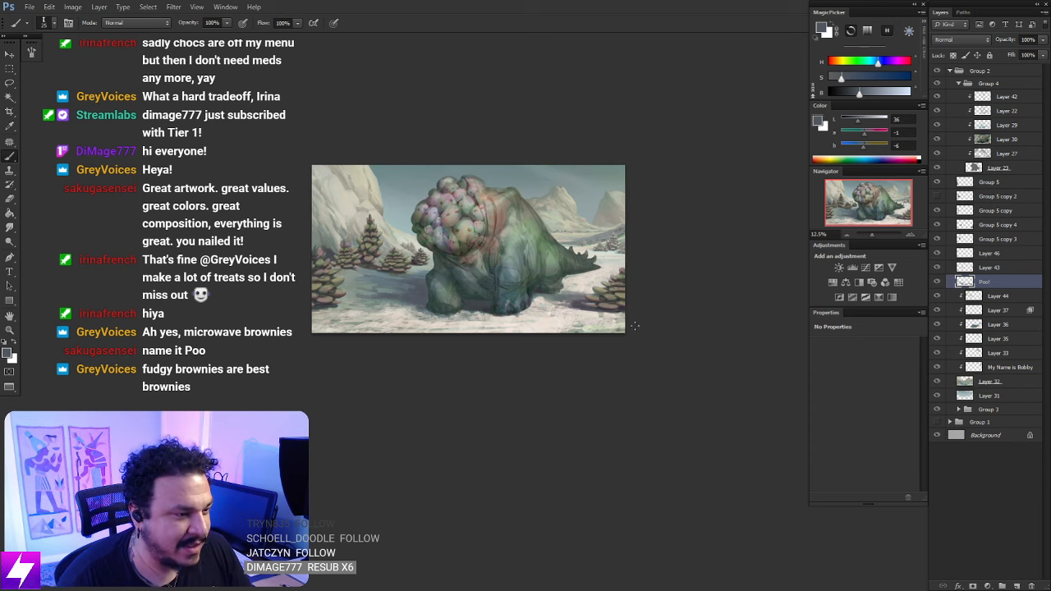
Paint sampled grey-green shadow strokes on the snow between the creature's near front foot and the foreground cone plant
key("ctrl+plus")
key("ctrl+plus")
left_click_drag(588, 357, 654, 361)
left_click(642, 287, "alt")
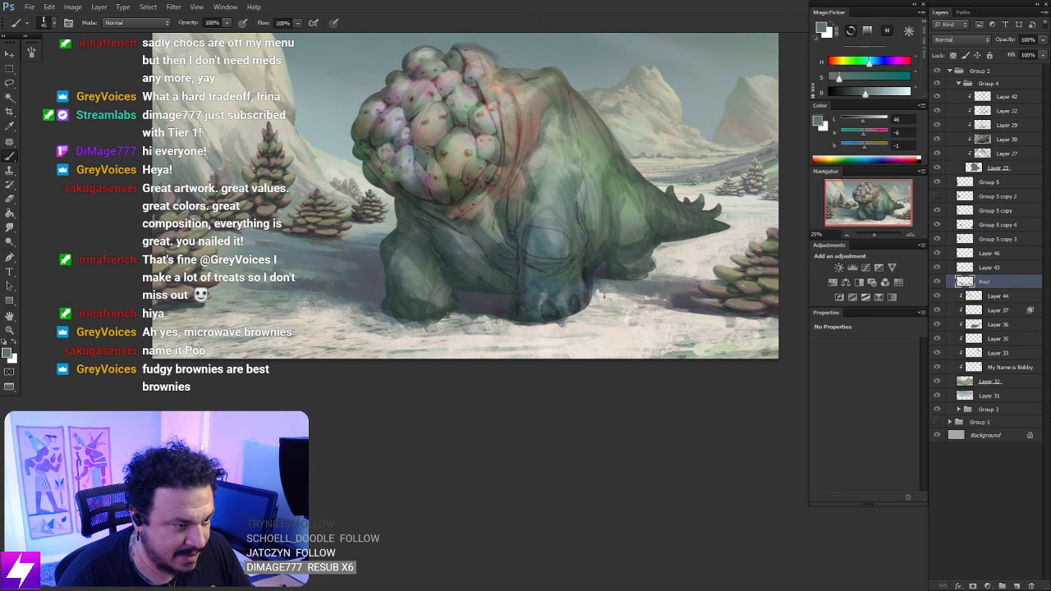
mouse_move(619, 295)
left_mouse_down()
mouse_move(658, 298)
mouse_move(640, 286)
left_mouse_up()
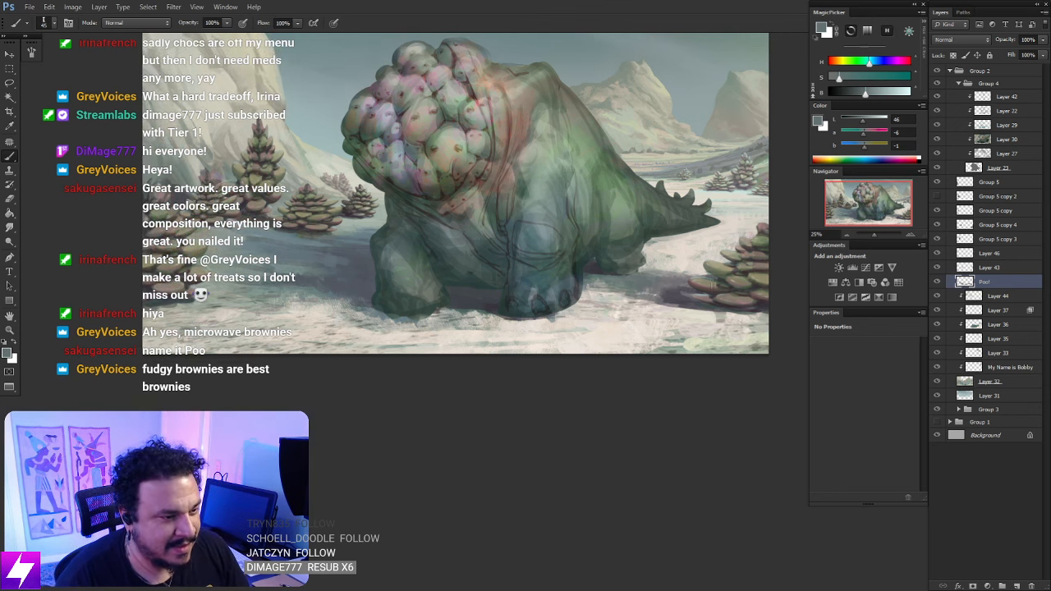
Flip the whole painting horizontally and frame the snow between the creature and the cone trees
key("ctrl+minus")
key("ctrl+minus")
left_click_drag(569, 280, 631, 238)
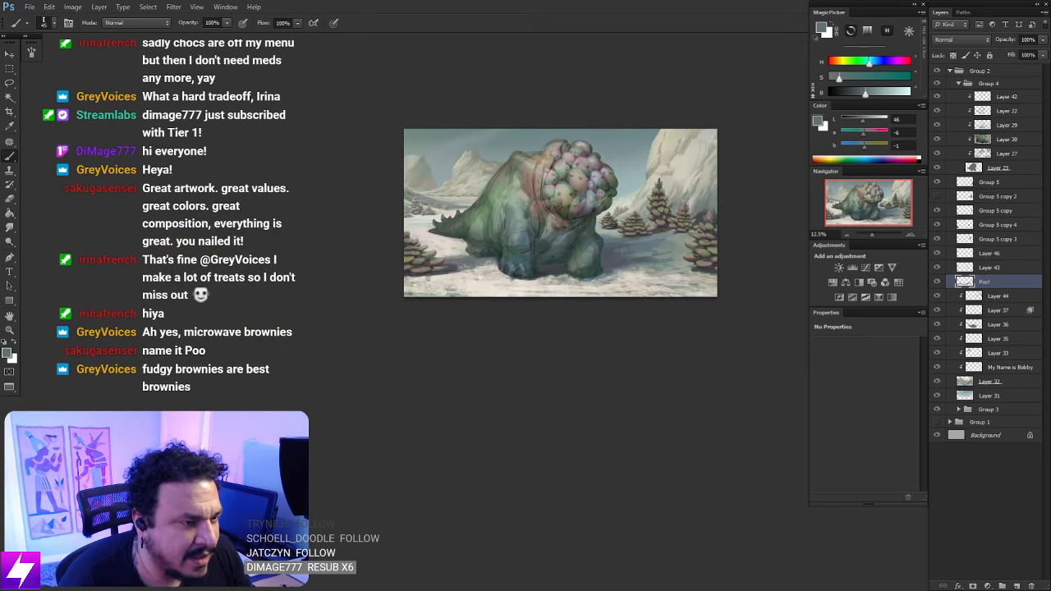
key("ctrl+plus")
left_click_drag(702, 195, 670, 217)
key("ctrl+plus")
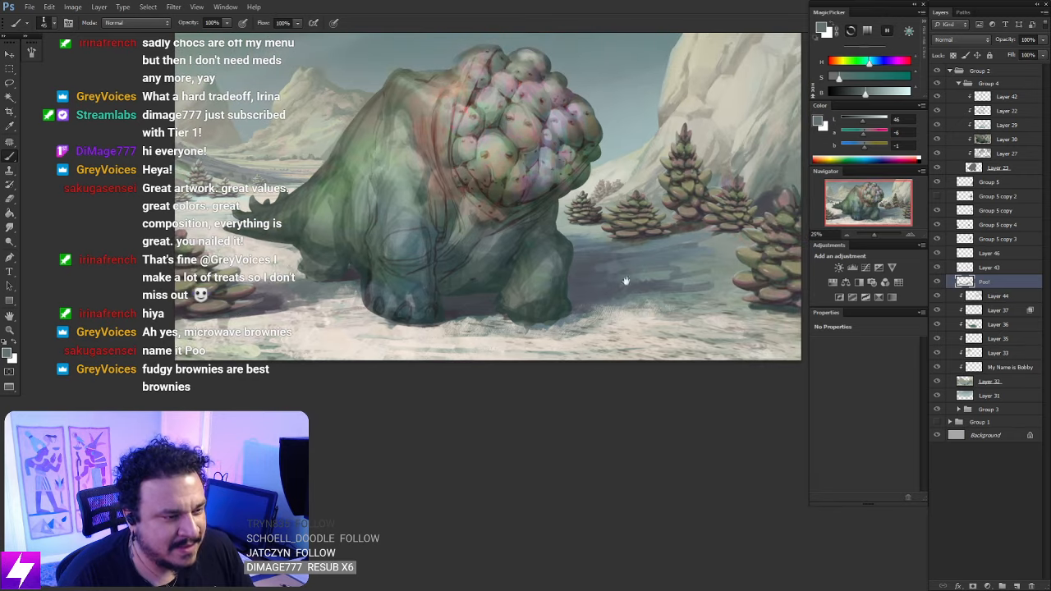
Deepen the cast shadow on the snow between the creature's front foot and the cone trees with a sampled dark blue-grey
left_click(592, 275, "alt")
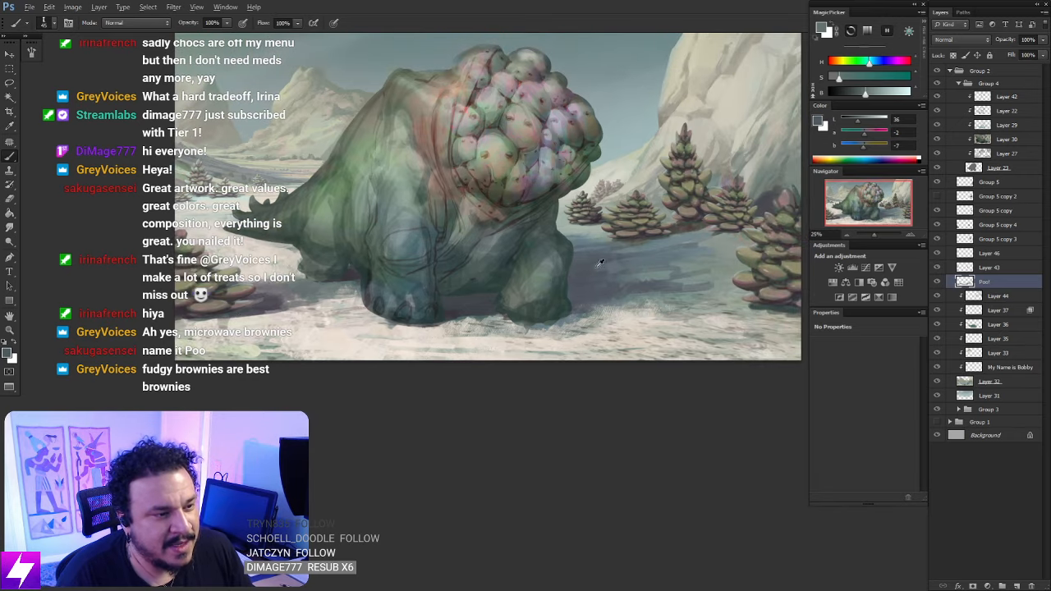
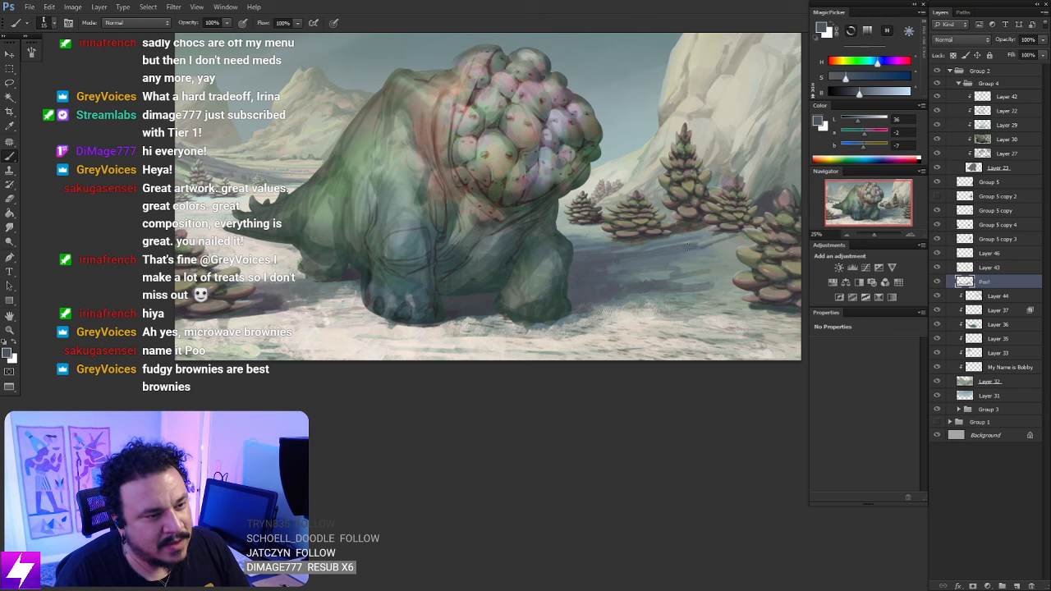
key("r")
left_click_drag(714, 261, 690, 245)
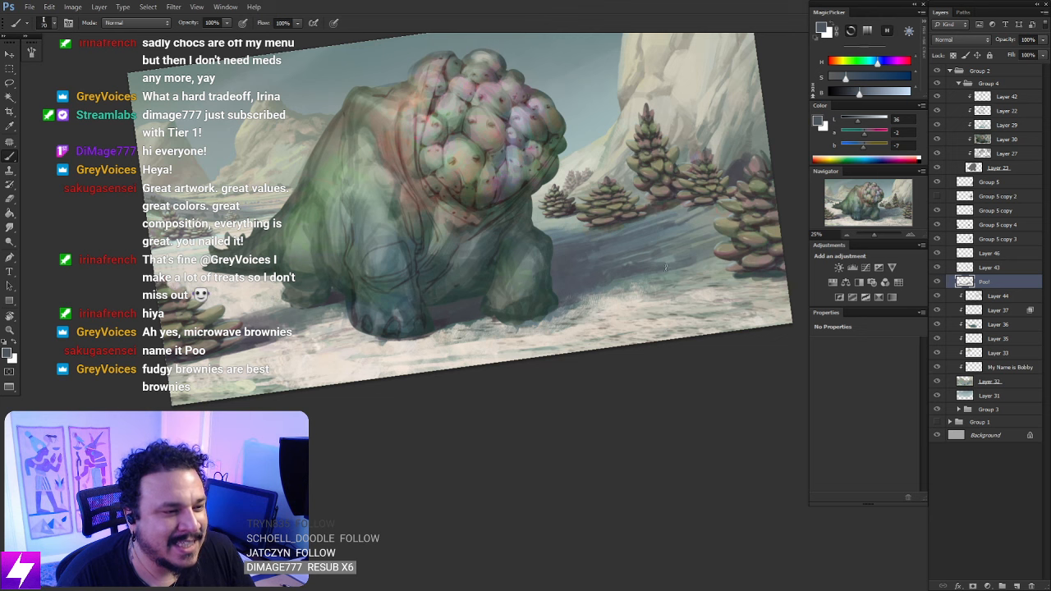
mouse_move(607, 287)
left_mouse_down()
mouse_move(702, 280)
mouse_move(686, 285)
left_mouse_up()
key("[")
key("[")
key("Escape")
key("s")
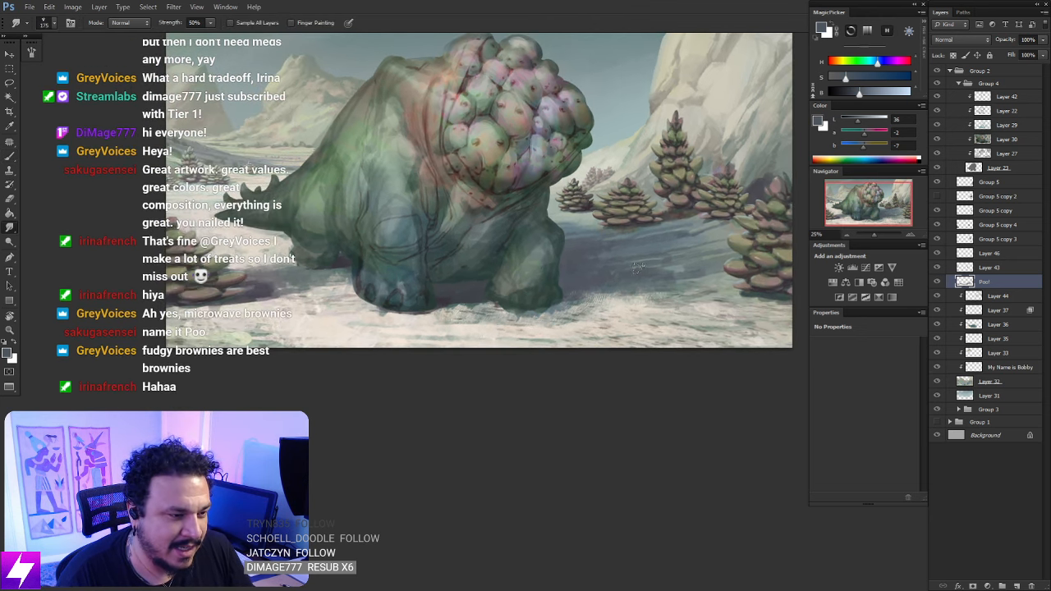
key("e")
Flip the painting horizontally again and frame the cone trees beside the cliff
key("ctrl+minus")
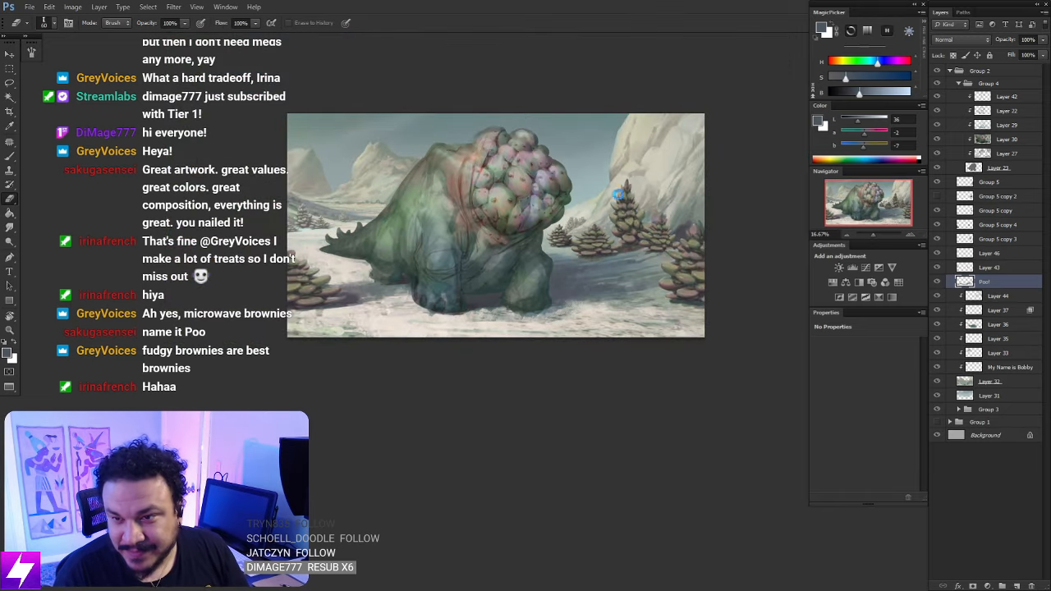
key("ctrl+shift+h")
mouse_move(411, 278)
left_mouse_down()
mouse_move(508, 268)
mouse_move(619, 300)
mouse_move(610, 311)
left_mouse_up()
key("ctrl+plus")
key("ctrl+plus")
Paint dark blue-grey shadow strokes on the snow around the foreground cone plant and along the shadow's lower edge
key("b")
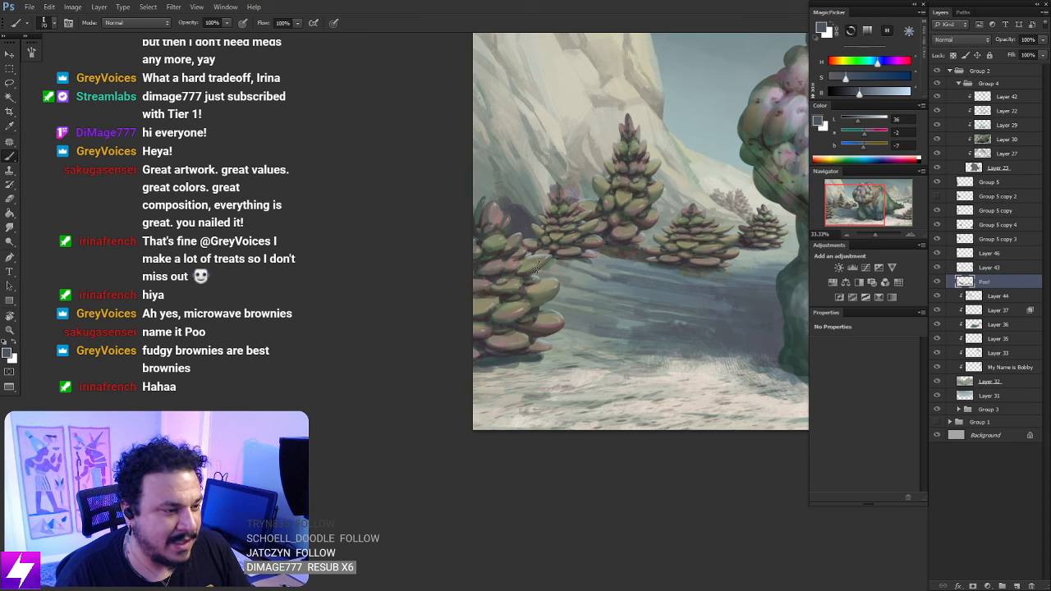
mouse_move(542, 267)
left_mouse_down()
mouse_move(593, 264)
mouse_move(573, 265)
left_mouse_up()
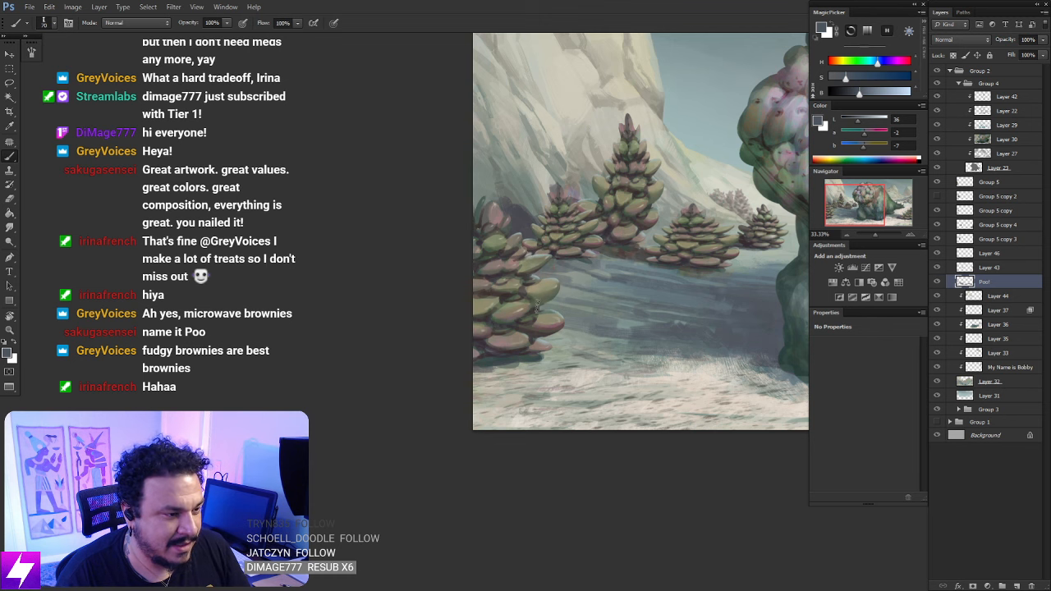
mouse_move(579, 333)
left_mouse_down()
mouse_move(493, 288)
mouse_move(447, 297)
mouse_move(516, 300)
left_mouse_up()
key("ctrl+minus")
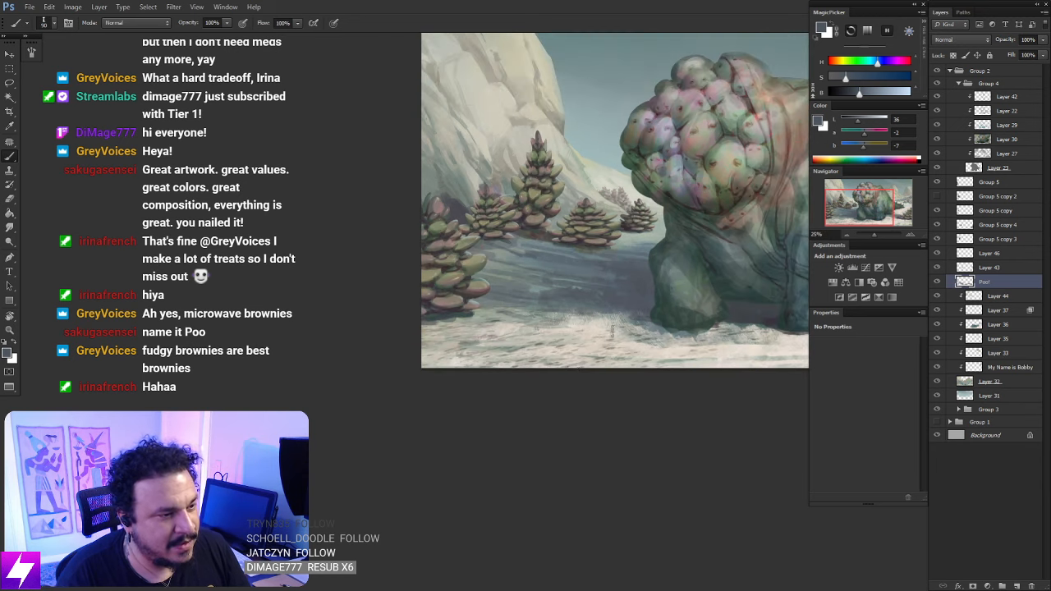
left_click_drag(604, 339, 606, 343)
left_click_drag(553, 275, 584, 300)
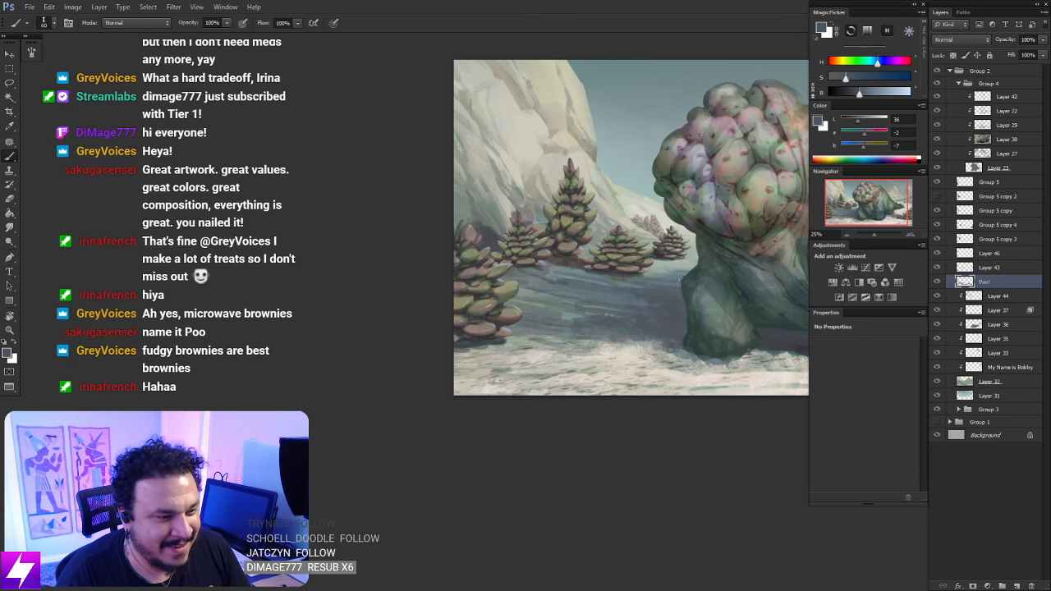
Refine the shadow on the snow around the creature's near front foot with the Eraser and the dark blue-grey brush
left_click_drag(679, 280, 429, 270)
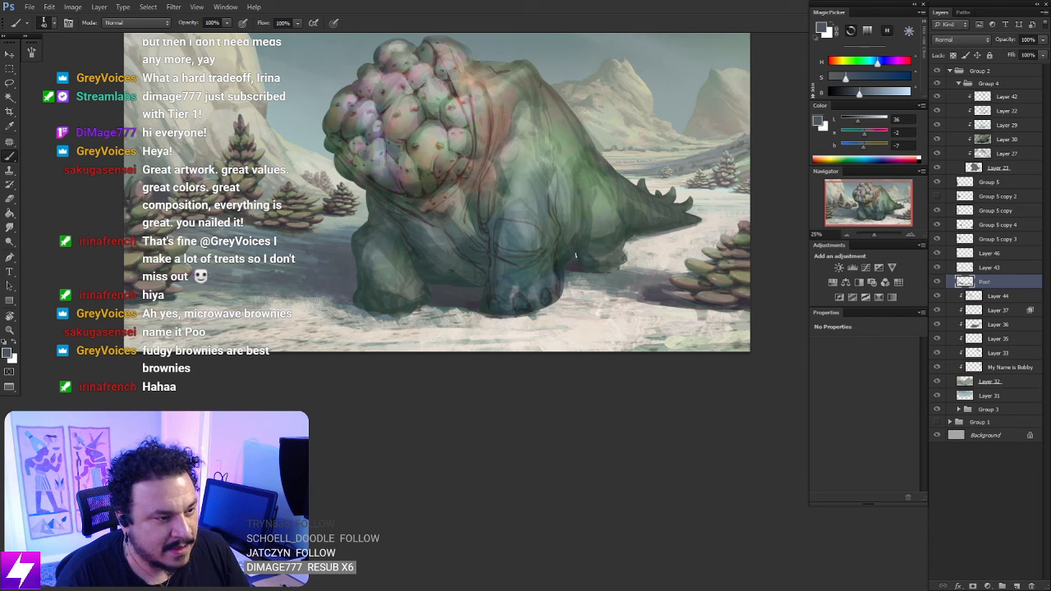
key("e")
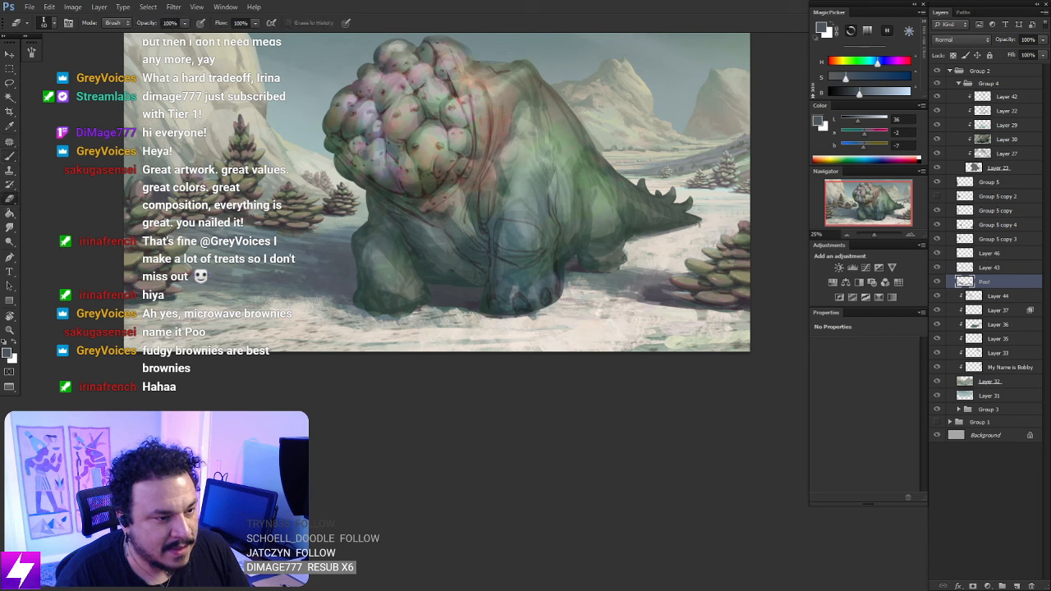
mouse_move(682, 288)
left_mouse_down()
mouse_move(679, 275)
mouse_move(634, 260)
left_mouse_up()
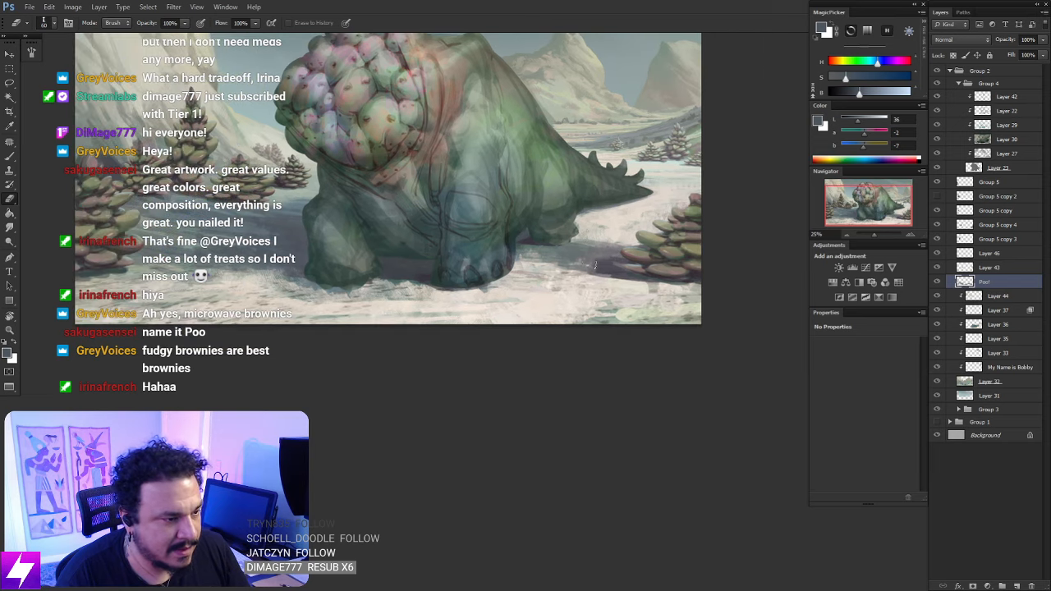
key("b")
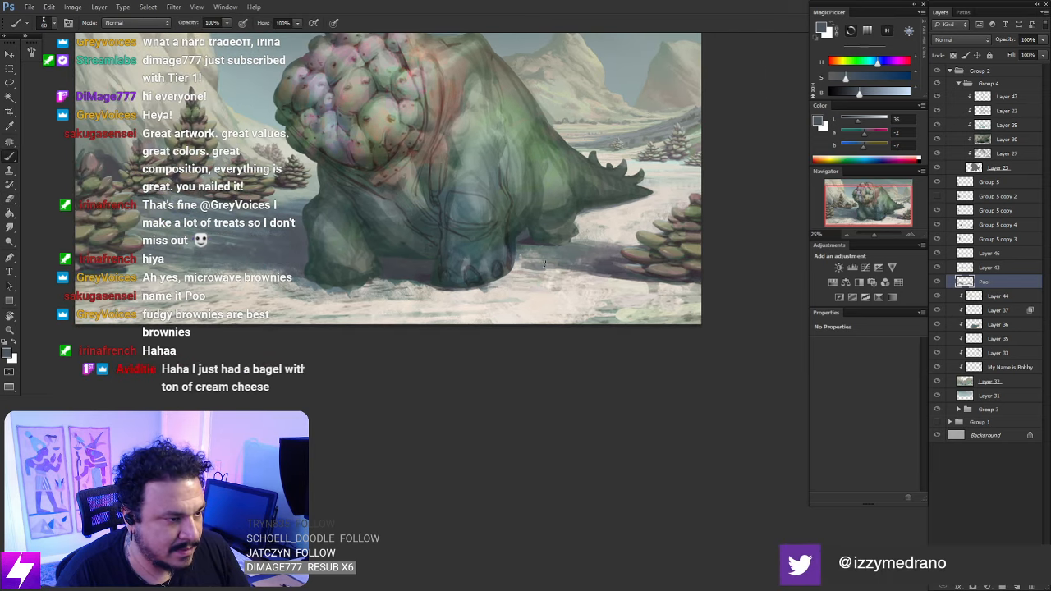
left_click_drag(504, 294, 536, 288)
left_click_drag(476, 232, 506, 275)
left_click_drag(471, 272, 514, 271)
left_click_drag(401, 288, 441, 301)
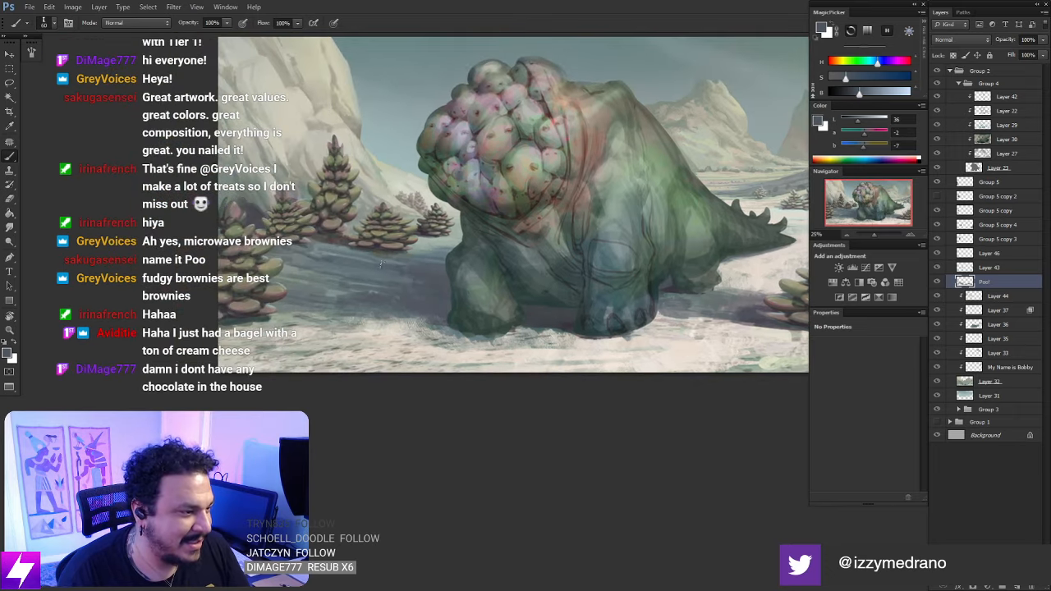
Paint lighter sampled blue-grey and grey-green strokes into the shadow between the creature's near foot and the foreground cone plant beyond its tail
left_click(365, 273, "alt")
left_click_drag(612, 315, 574, 294)
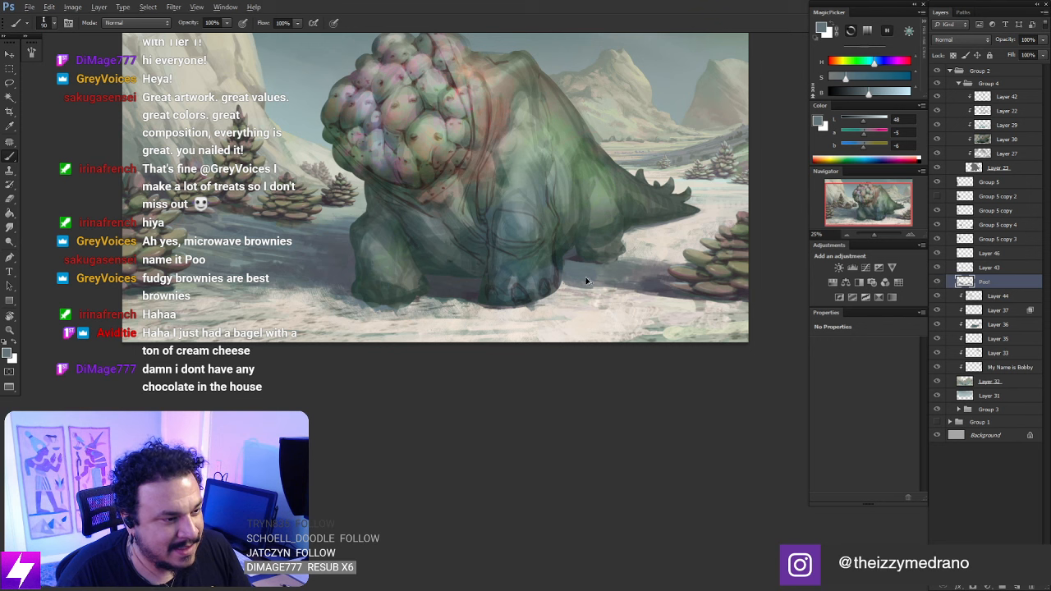
mouse_move(560, 283)
left_mouse_down()
mouse_move(622, 288)
mouse_move(592, 288)
left_mouse_up()
left_click(656, 283, "alt")
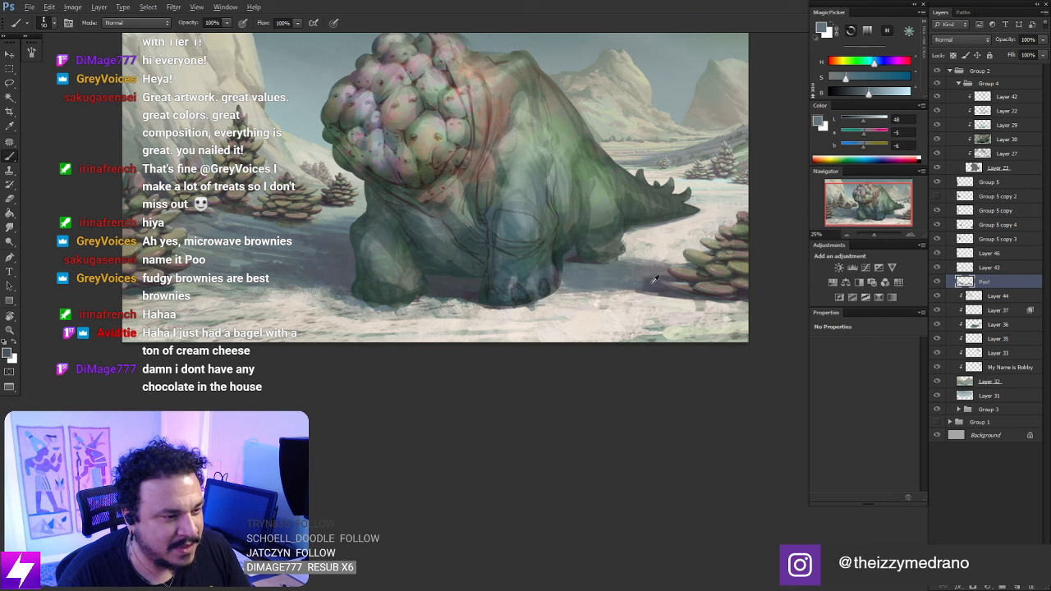
left_click(619, 264, "alt")
key("[")
key("[")
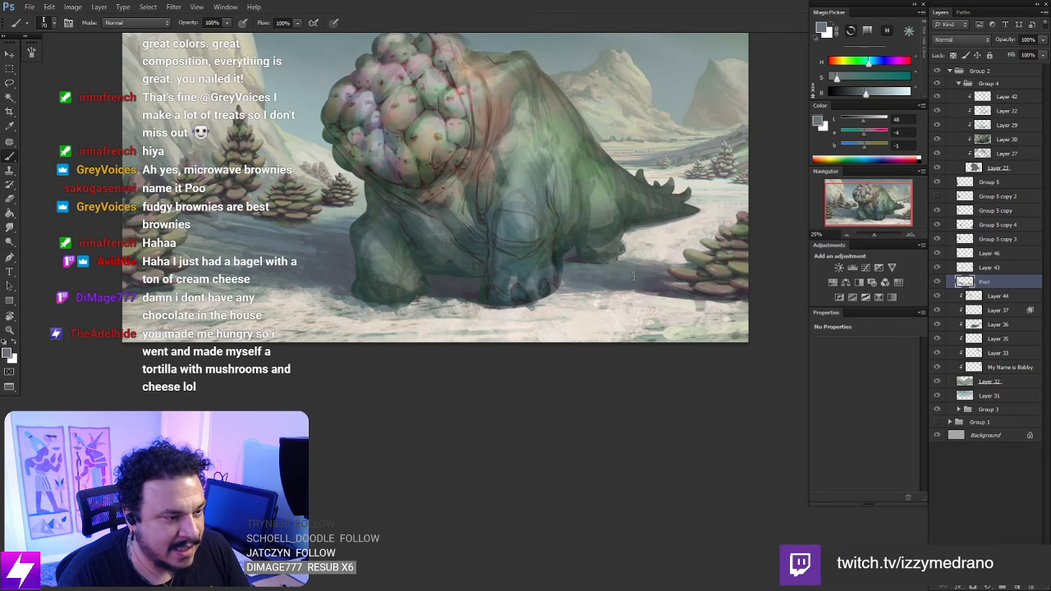
Flip the whole painting horizontally to view the composition mirrored
key("ctrl+minus")
key("ctrl+minus")
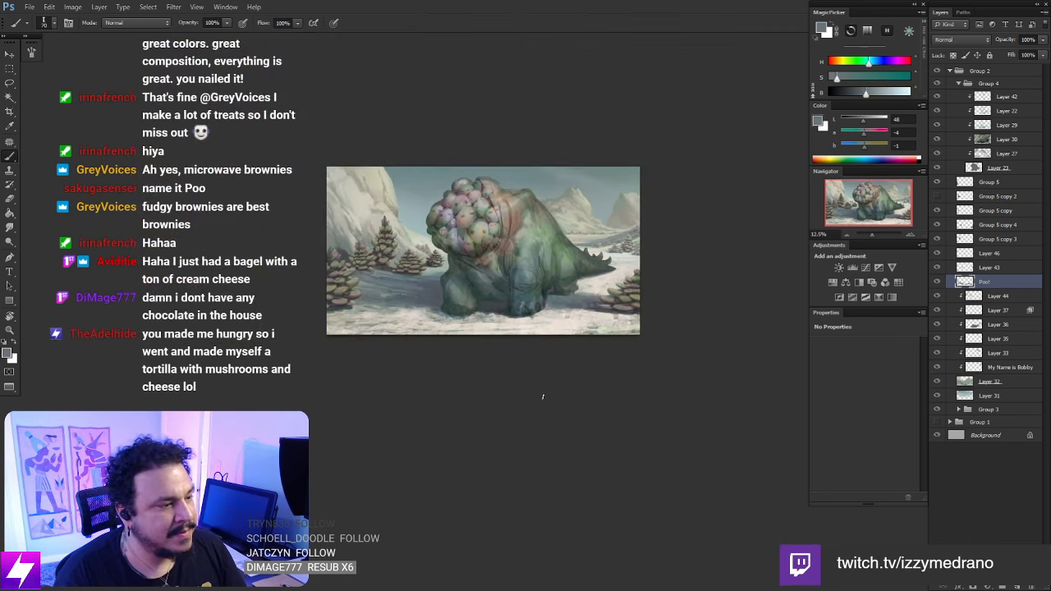
left_click_drag(542, 392, 573, 365)
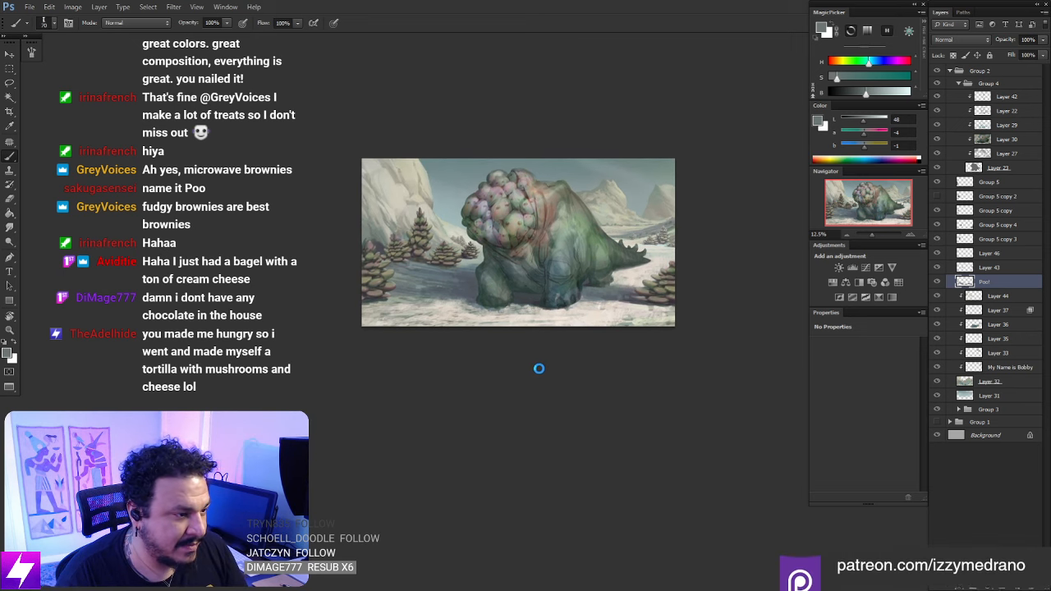
key("ctrl+shift+h")
scroll(567, 360, "up", 1)
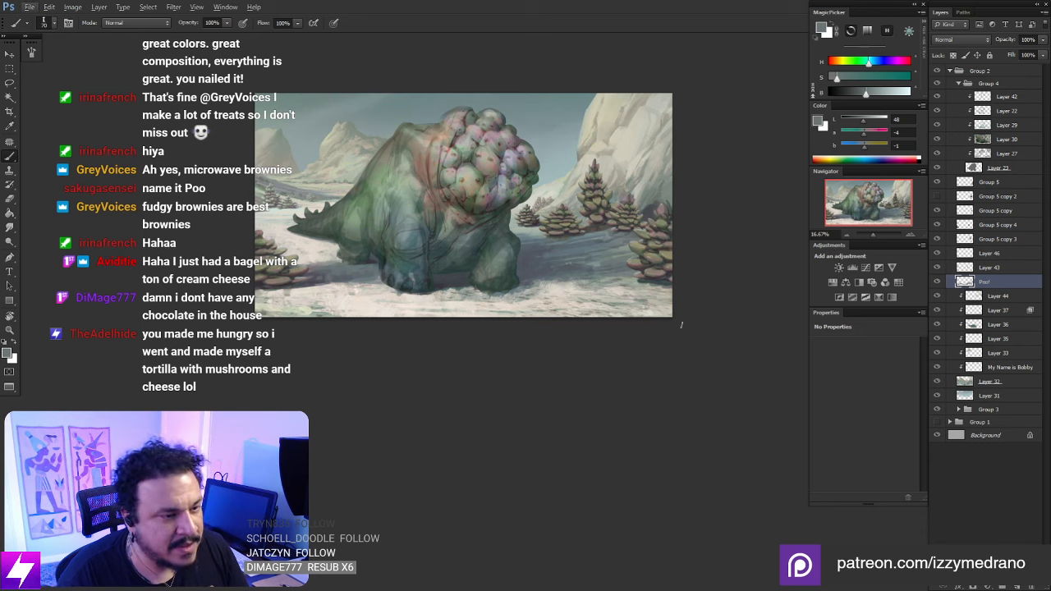
Select the sunlit foreground snow with the Lasso, following the cast shadow's edge from the creature's feet to the canvas edge
key("ctrl+minus")
key("r")
left_click_drag(717, 352, 734, 282)
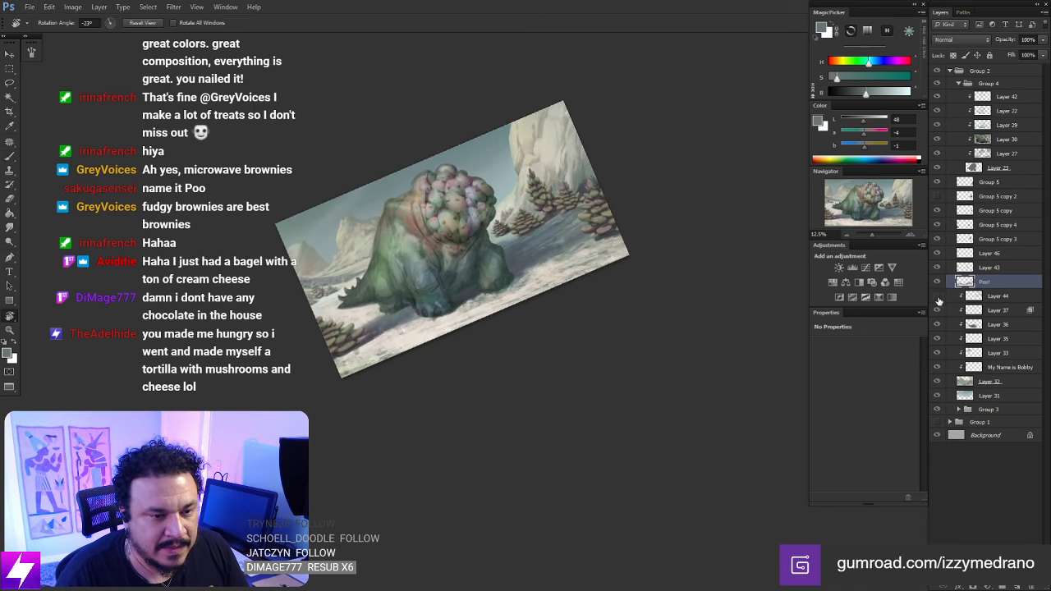
key("ctrl+plus")
key("ctrl+plus")
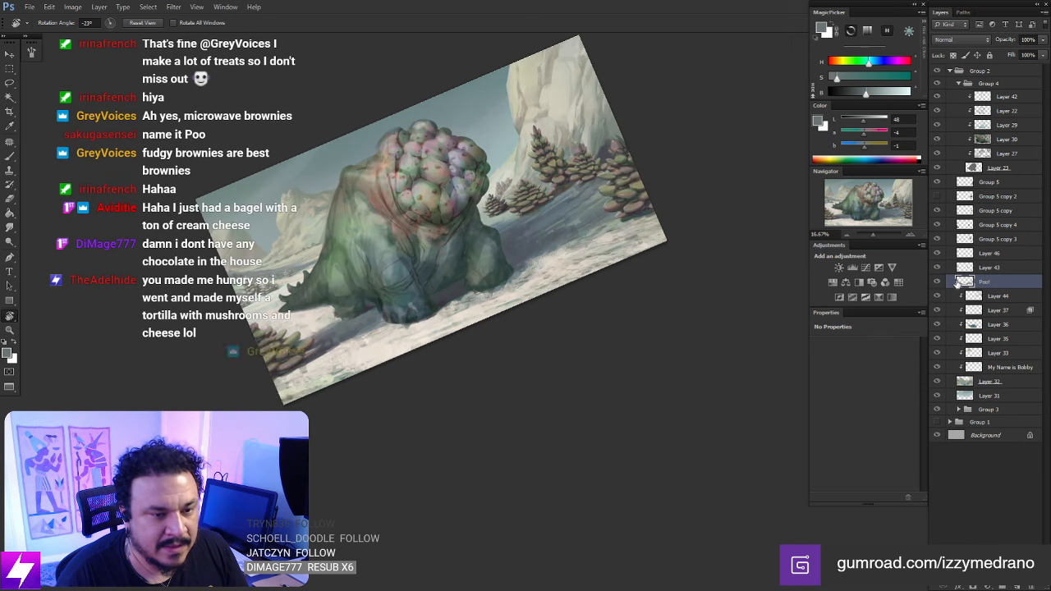
left_click_drag(713, 252, 732, 276)
key("l")
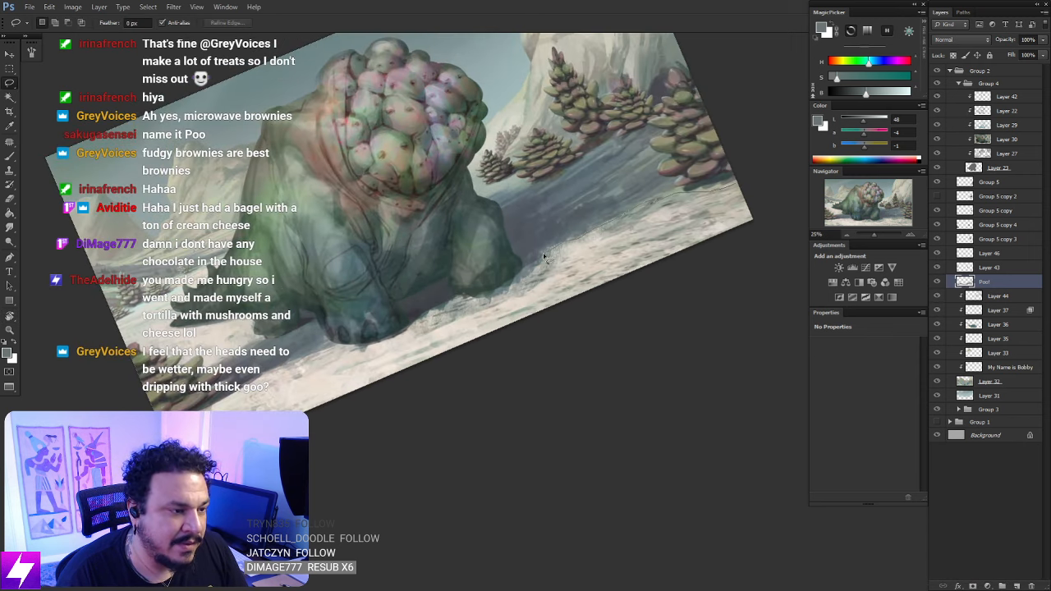
mouse_move(525, 278)
left_mouse_down()
mouse_move(447, 307)
mouse_move(399, 375)
mouse_move(643, 336)
mouse_move(794, 209)
mouse_move(574, 289)
left_mouse_up()
Lay broad strokes of a sampled pale yellow-green snow colour inside the selected foreground snow
key("b")
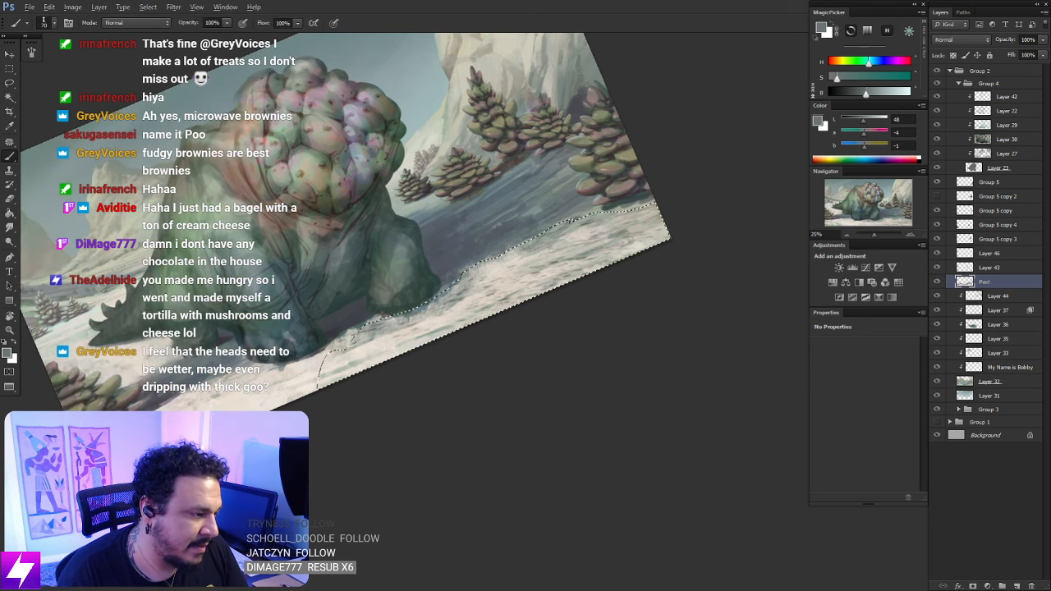
key("Escape")
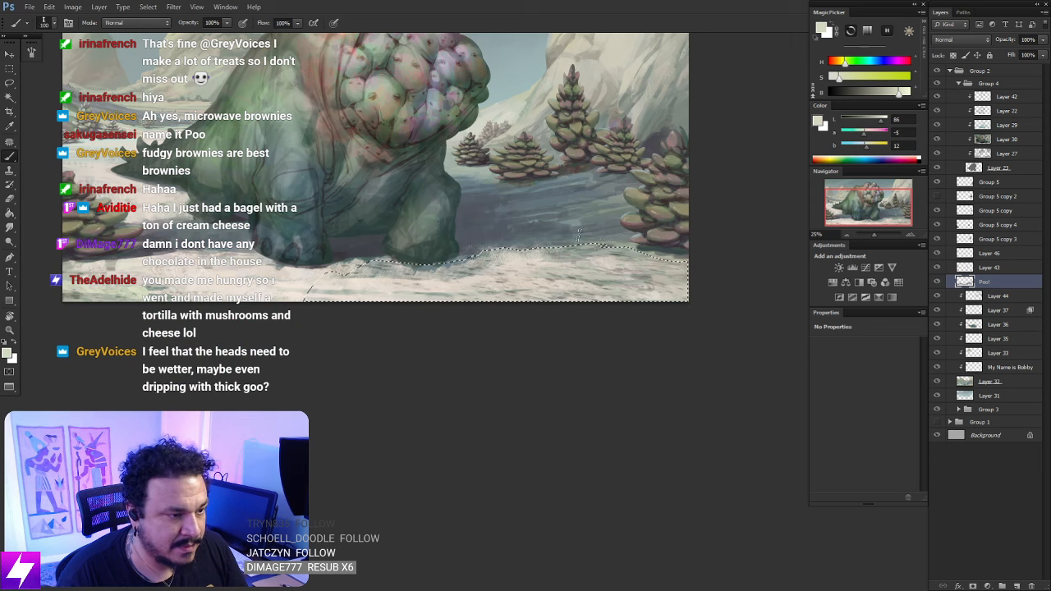
key("bracketright")
key("bracketright")
key("bracketright")
key("bracketright")
key("bracketright")
key("bracketright")
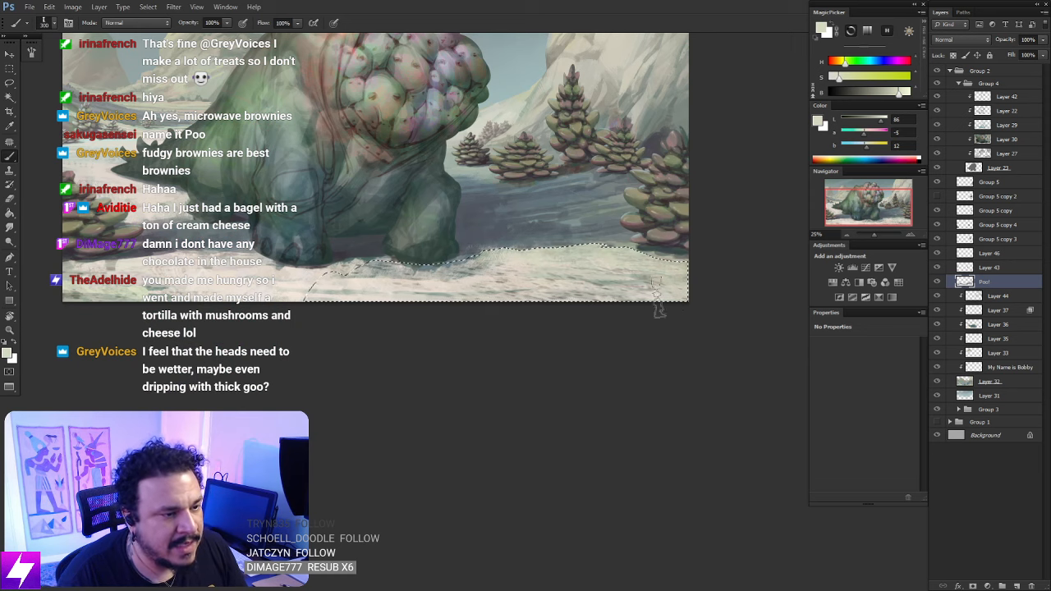
key("bracketleft")
key("bracketleft")
key("bracketleft")
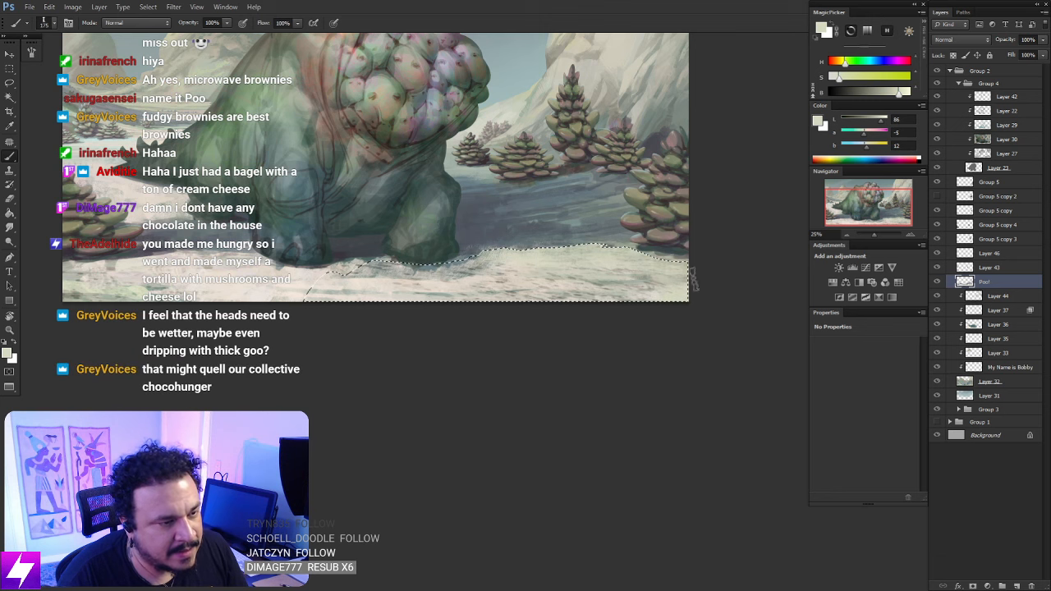
Even out the selected foreground snow below the cone trees with more pale strokes in varying brush sizes
left_click_drag(585, 292, 635, 274)
key("bracketright")
key("bracketright")
key("bracketright")
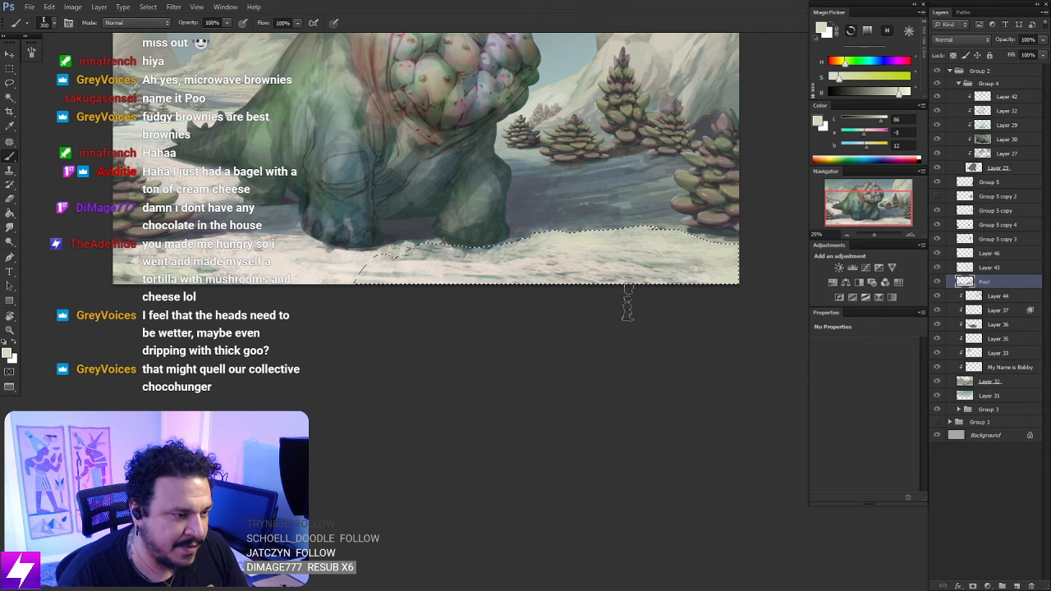
key("bracketleft")
key("bracketleft")
key("bracketleft")
key("bracketleft")
key("ctrl+minus")
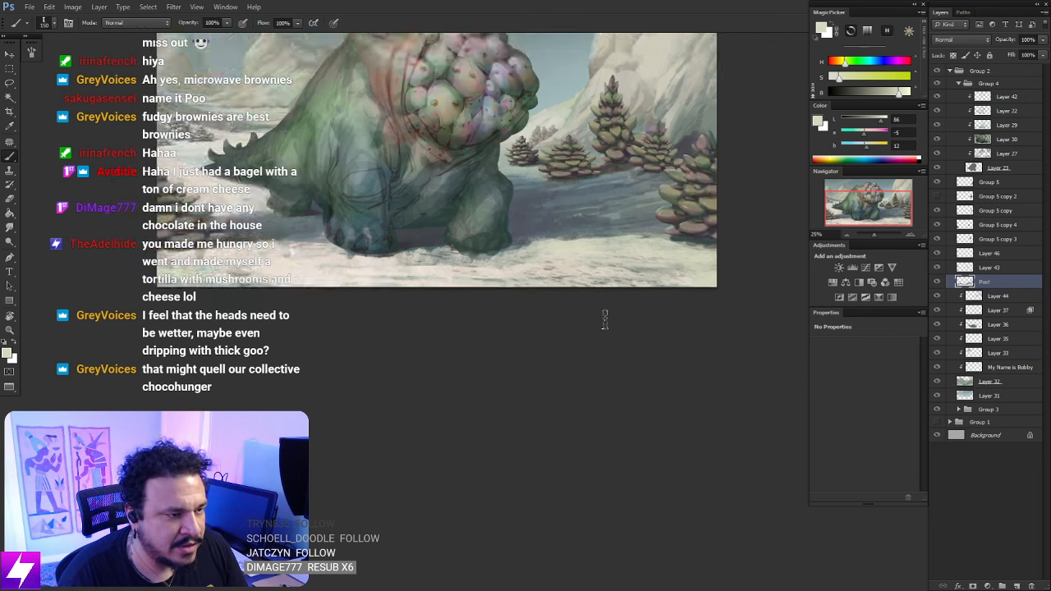
Break up the selected foreground snow below the cone trees with small brush strokes of sampled pale and grey snow tones
key("r")
mouse_move(605, 374)
left_mouse_down()
mouse_move(636, 326)
mouse_move(626, 280)
left_mouse_up()
left_click(490, 280, "alt")
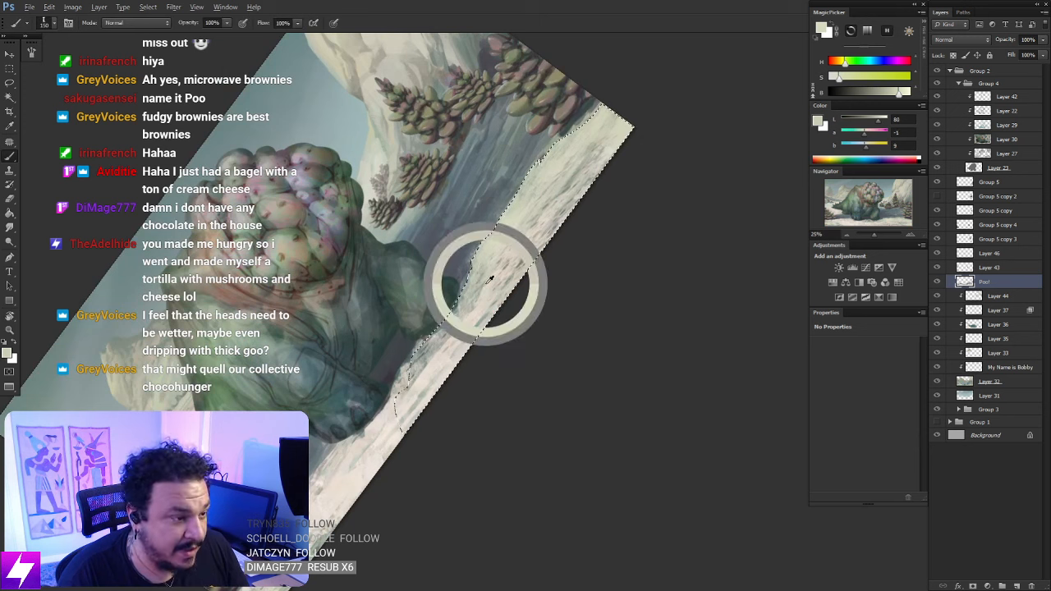
left_click(515, 264, "alt")
key("bracketleft")
key("bracketleft")
key("bracketleft")
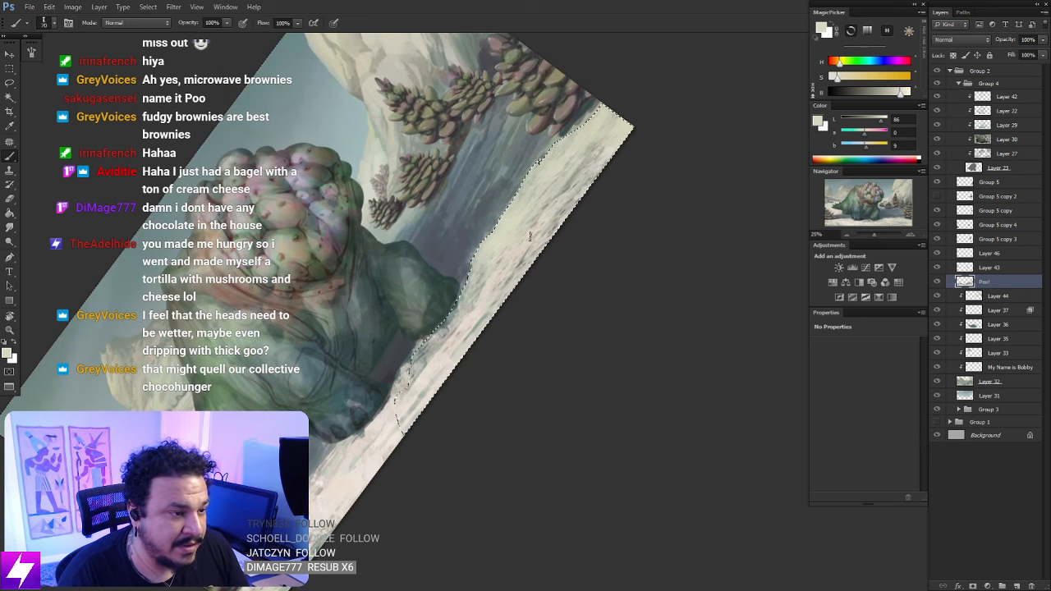
left_click(522, 260, "alt")
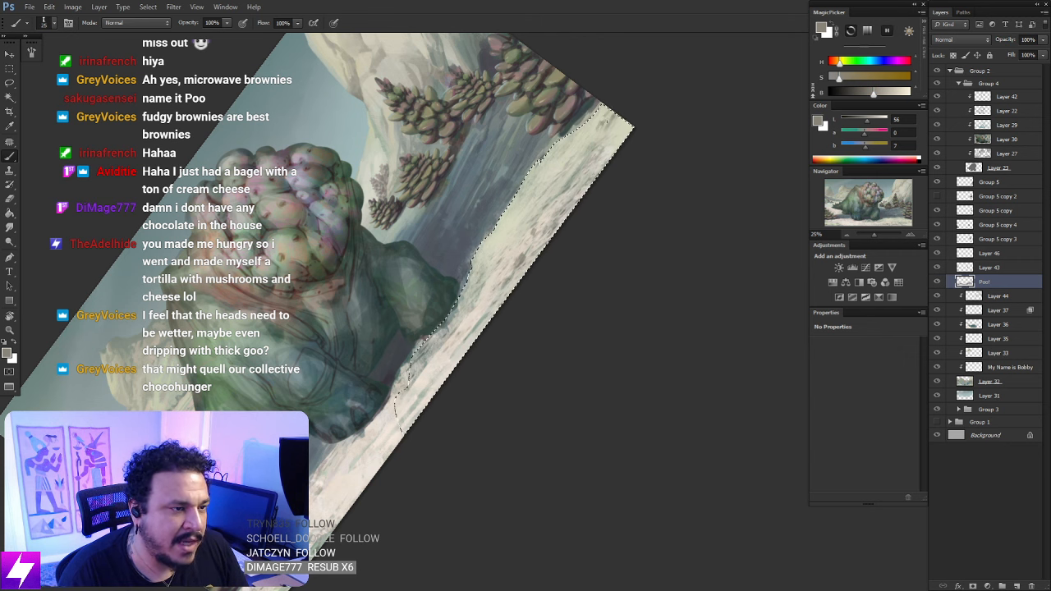
left_click(599, 126, "alt")
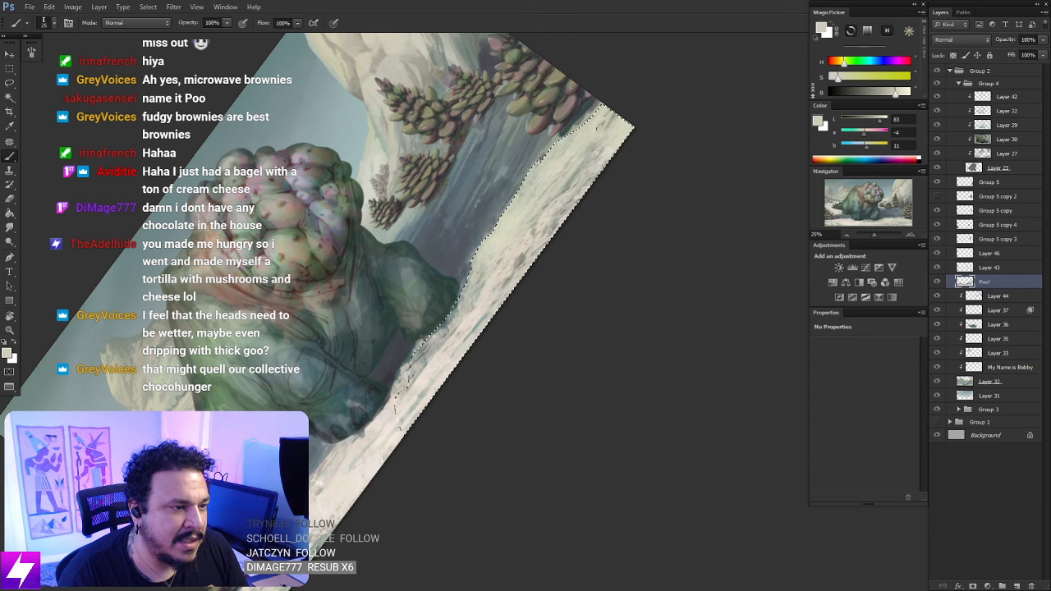
key("Escape")
key("ctrl+minus")
left_click_drag(589, 372, 453, 275)
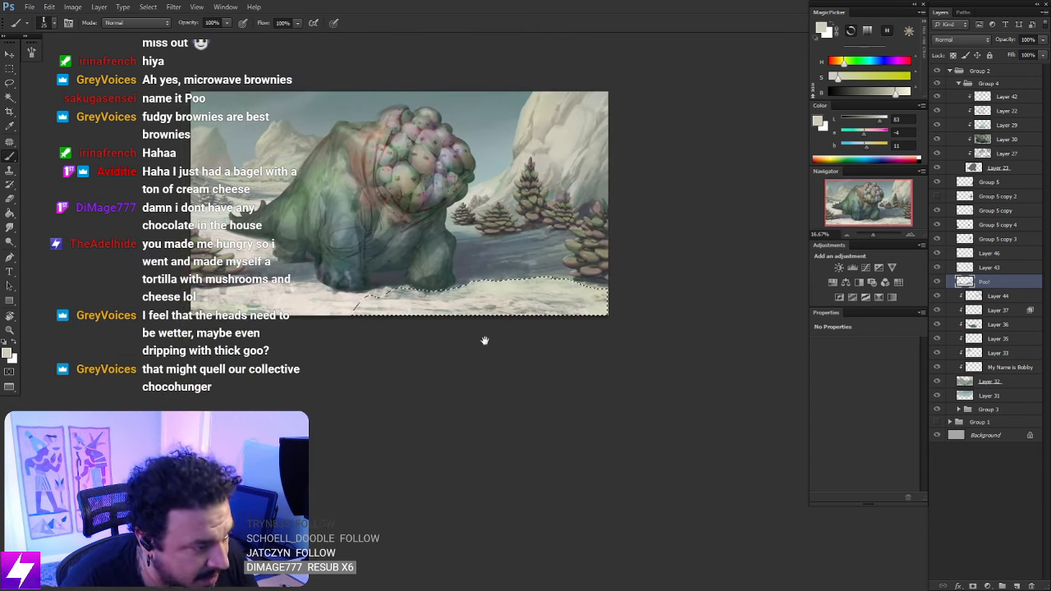
Deselect the foreground snow and lasso a narrow curved strip along the cast shadow's edge below the cone trees
key("r")
left_click_drag(572, 359, 581, 317)
mouse_move(565, 333)
left_mouse_down()
mouse_move(551, 294)
mouse_move(580, 252)
left_mouse_up()
key("l")
key("ctrl+d")
key("ctrl+plus")
left_click_drag(533, 221, 549, 268)
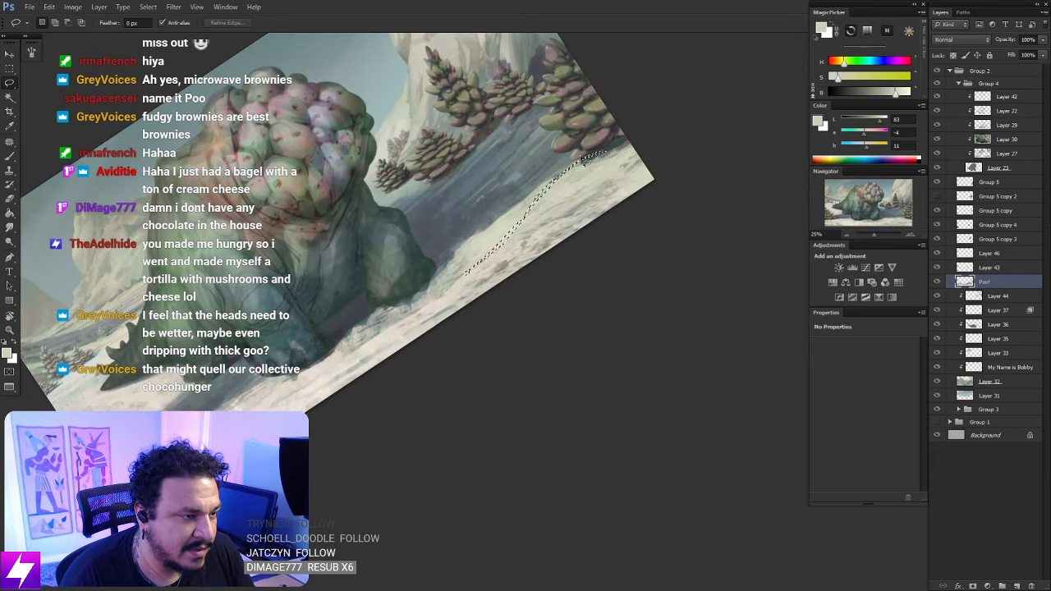
Shade the lassoed strip with a neutral grey sampled from the cast shadow and clear the selection
key("b")
left_click(551, 184, "alt")
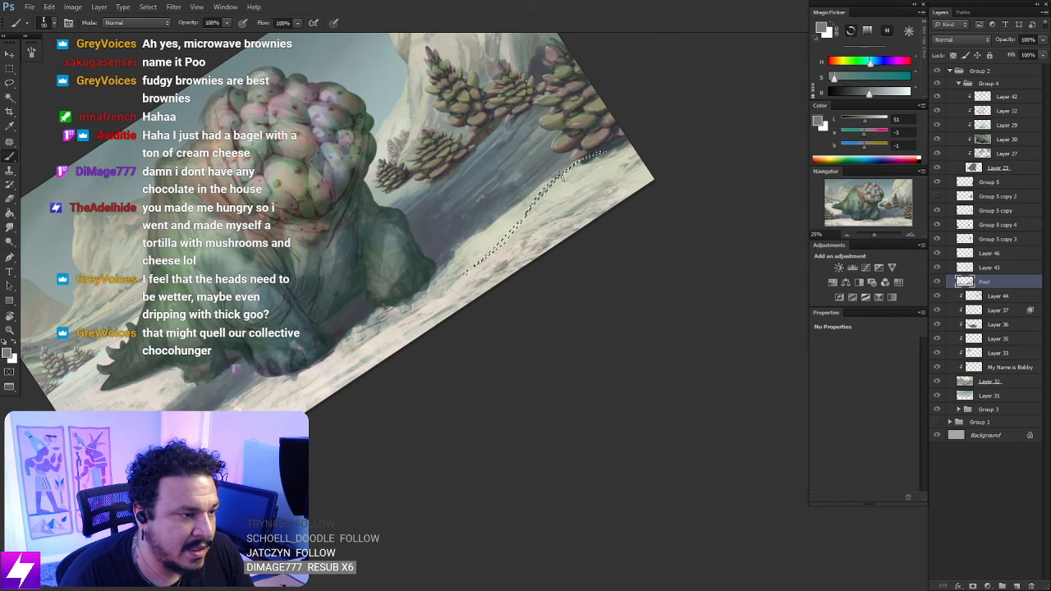
key("l")
left_click(586, 338)
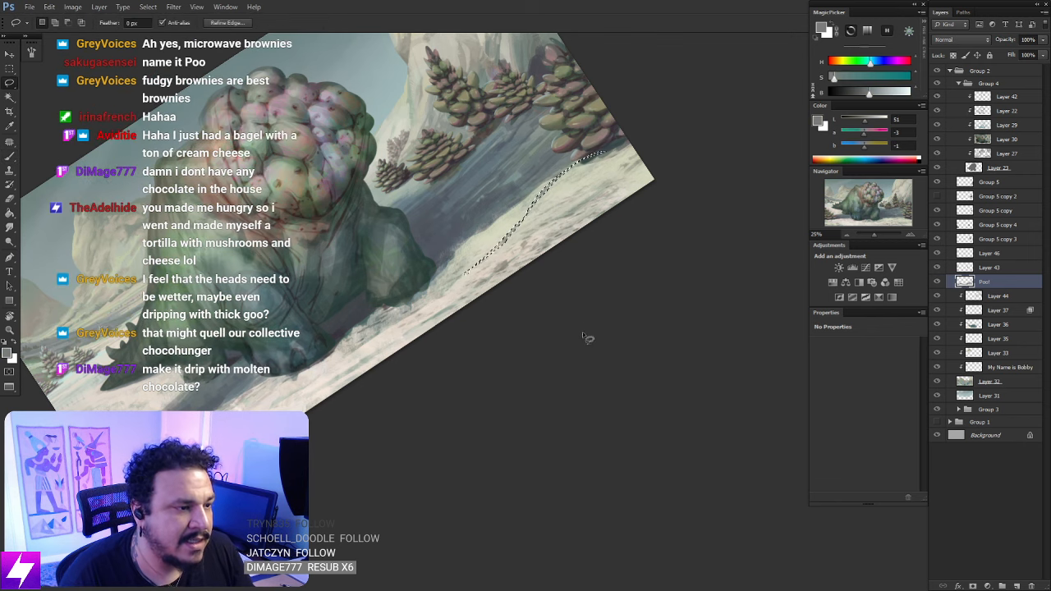
left_click_drag(586, 338, 558, 352)
key("Escape")
key("ctrl+minus")
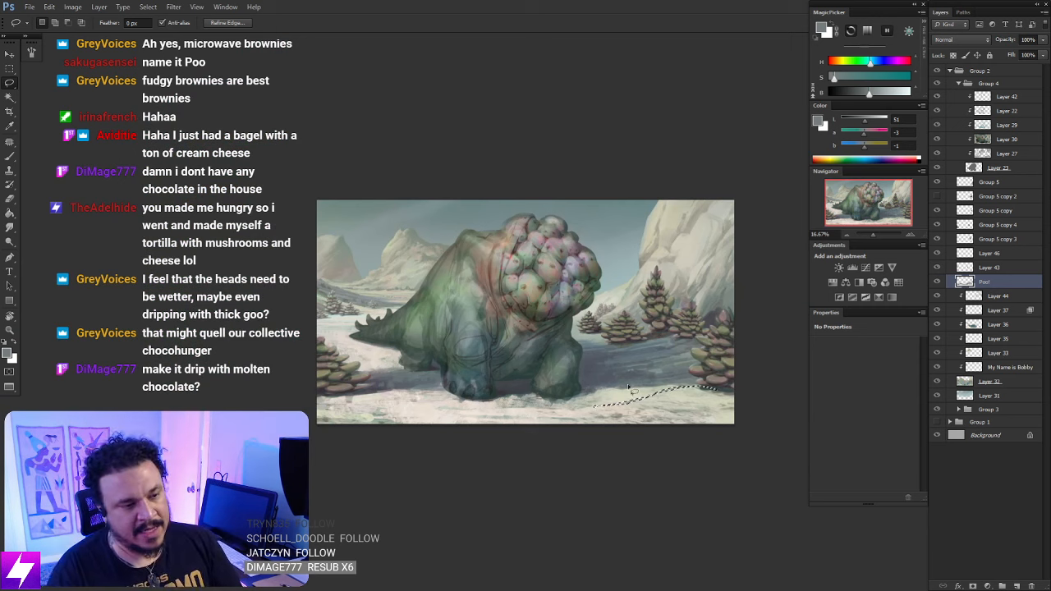
mouse_move(645, 483)
left_mouse_down()
mouse_move(641, 459)
mouse_move(681, 436)
left_mouse_up()
Lasso a thin strip of snow near the creature's front foot, brush the grey shadow colour into it and deselect
key("r")
key("ctrl+plus")
key("ctrl+plus")
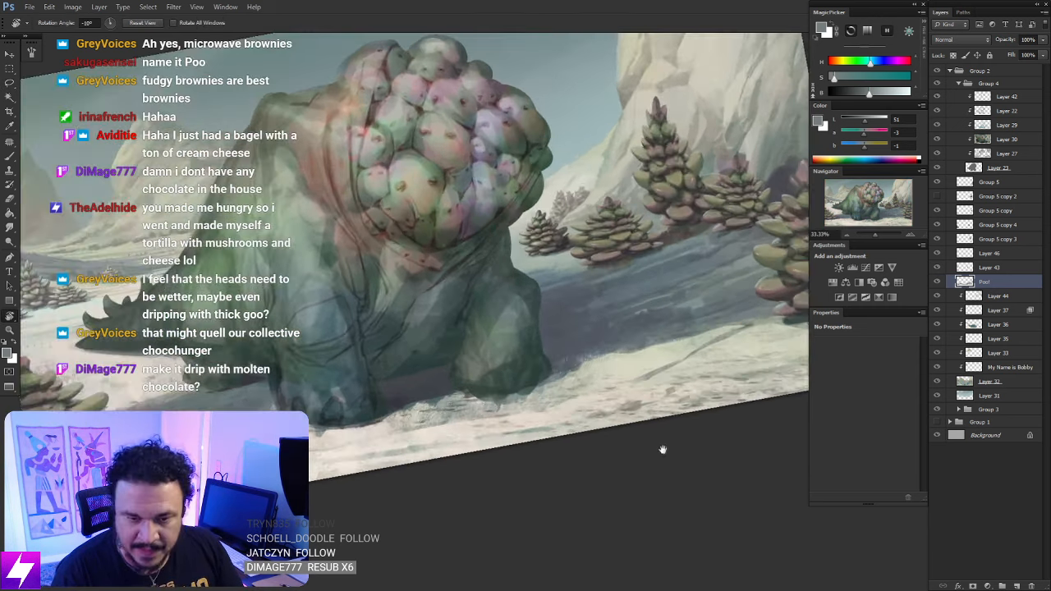
key("l")
mouse_move(614, 340)
left_mouse_down()
mouse_move(494, 386)
mouse_move(614, 341)
left_mouse_up()
key("b")
left_click_drag(554, 362, 567, 357)
key("l")
left_click(622, 499)
key("Escape")
key("ctrl+minus")
key("ctrl+minus")
left_click_drag(644, 499, 581, 484)
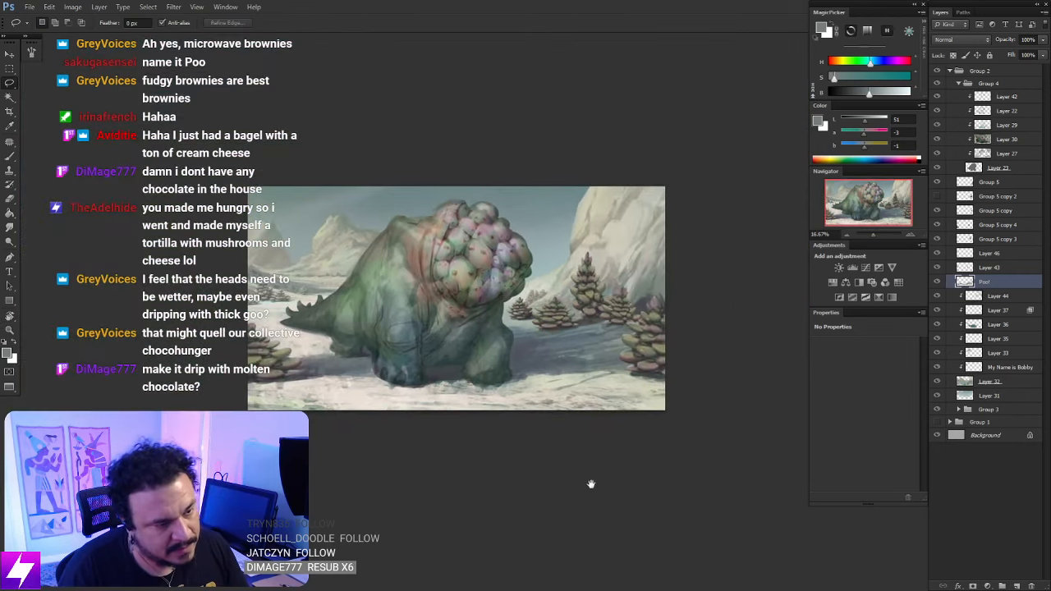
Lasso a long curved sliver across the foreground snow up to the nearest cone tree, shade it grey and deselect
left_click_drag(621, 423, 645, 418)
mouse_move(619, 380)
left_mouse_down()
mouse_move(684, 337)
mouse_move(513, 401)
left_mouse_up()
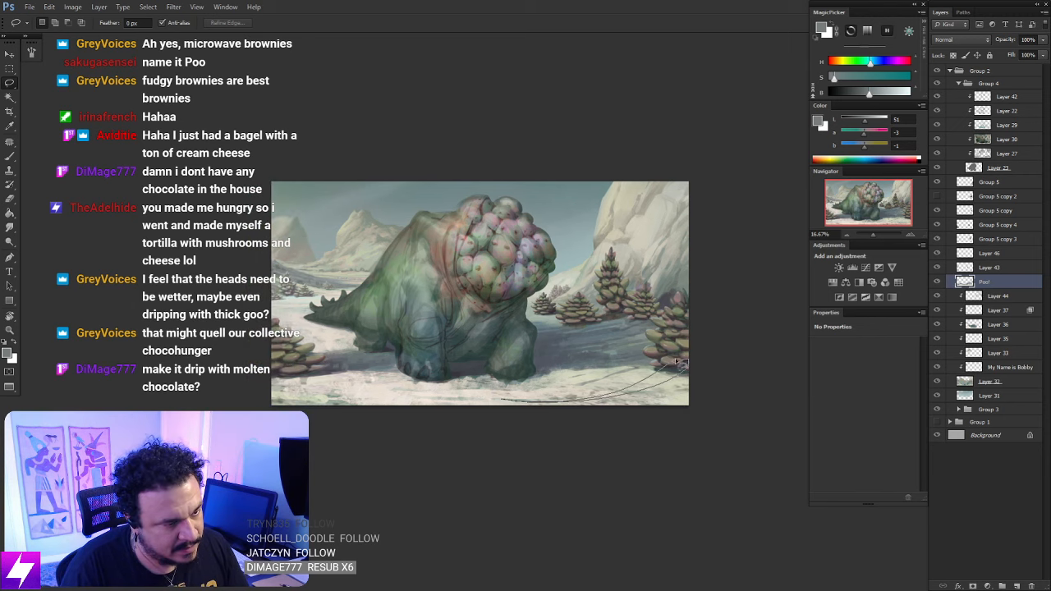
key("b")
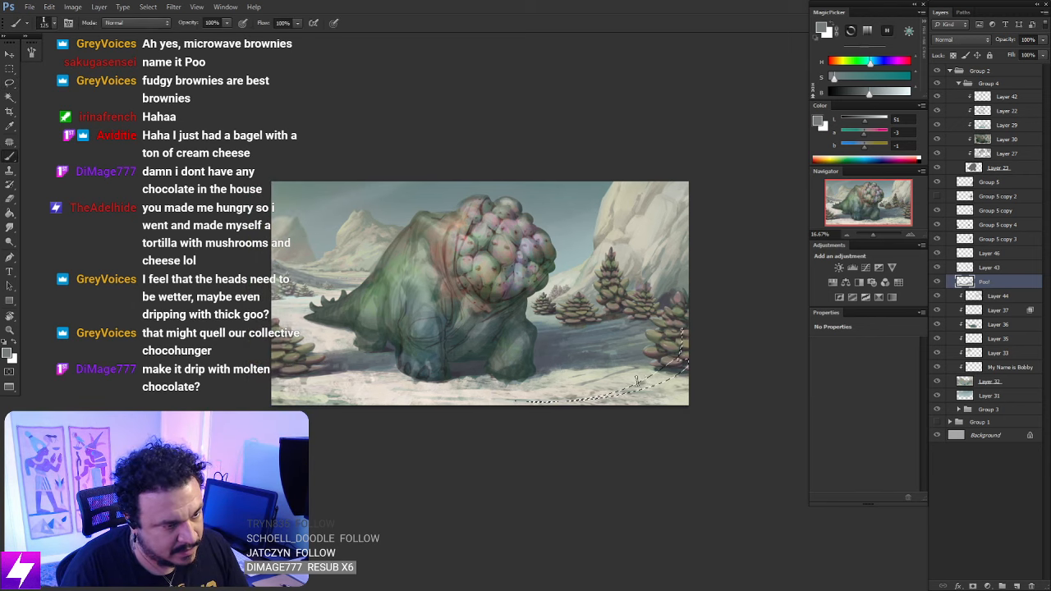
key("l")
left_click(719, 402)
key("ctrl+minus")
mouse_move(685, 440)
left_mouse_down()
mouse_move(663, 441)
mouse_move(647, 420)
left_mouse_up()
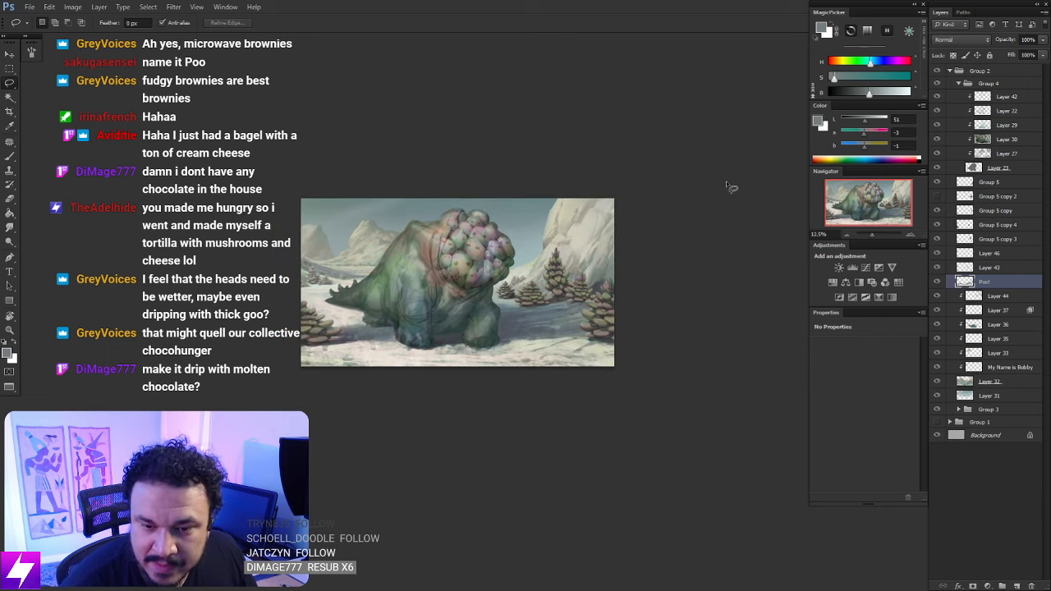
Examine the whole composition at reduced sizes, including the cone trees and the foreground shadows
left_click_drag(697, 252, 687, 213)
key("ctrl+minus")
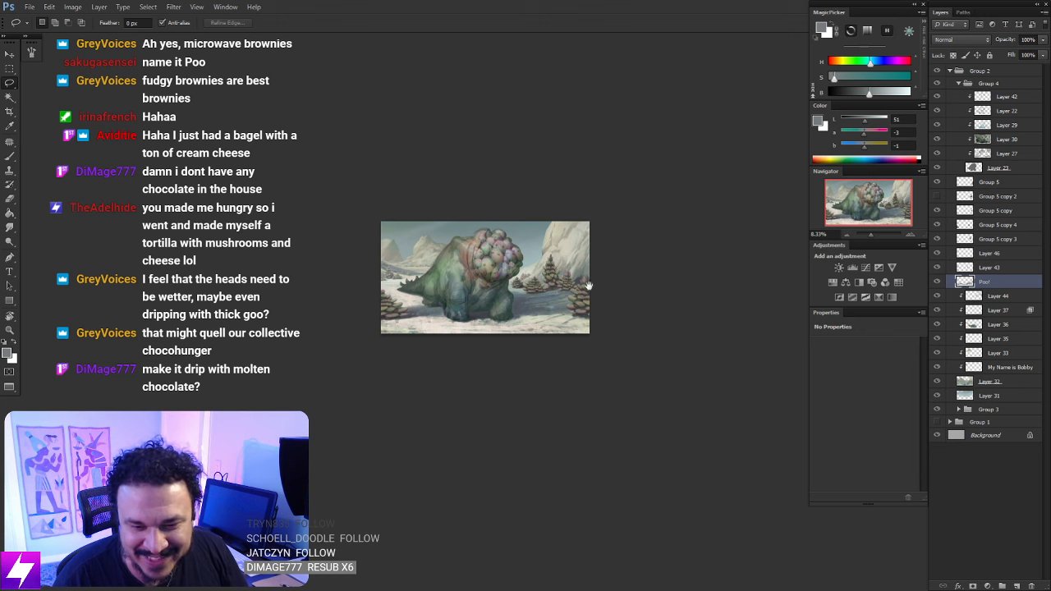
left_click_drag(587, 286, 593, 266)
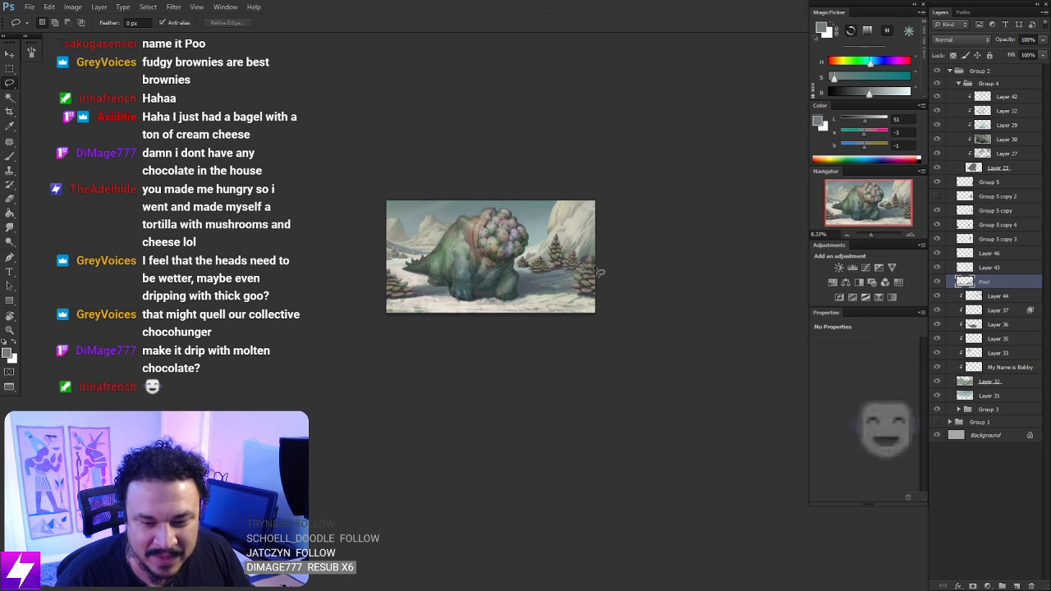
scroll(551, 299, "up", 2)
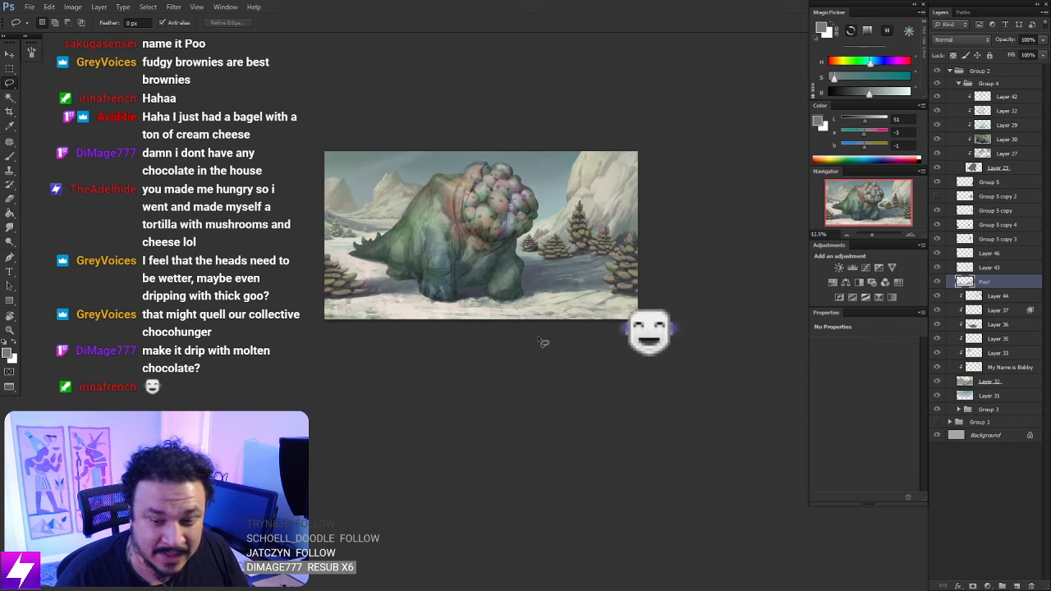
left_click_drag(475, 292, 508, 322)
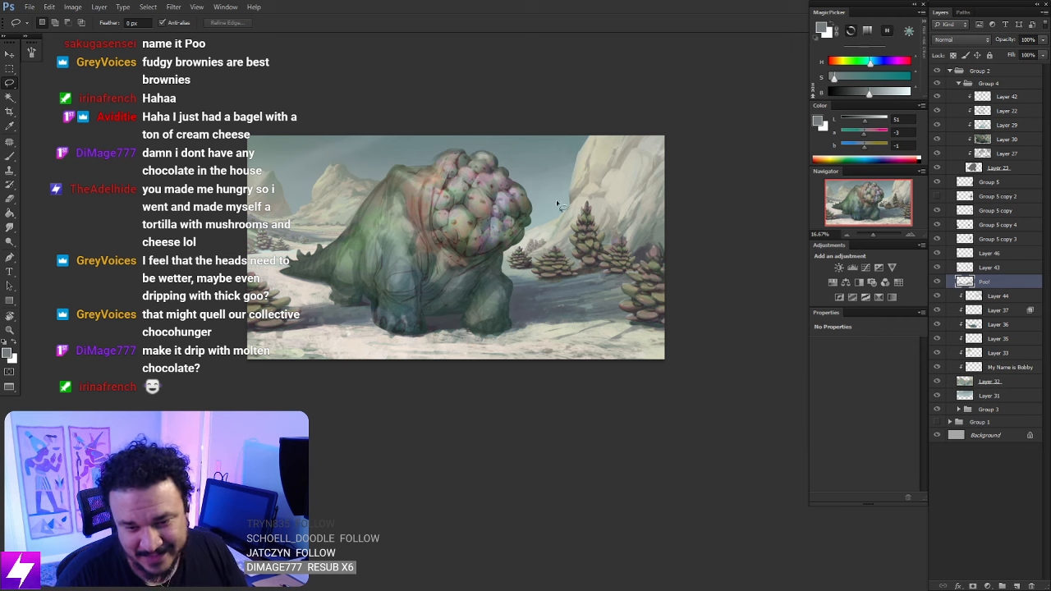
key("ctrl+plus")
key("ctrl+plus")
left_click_drag(554, 264, 461, 337)
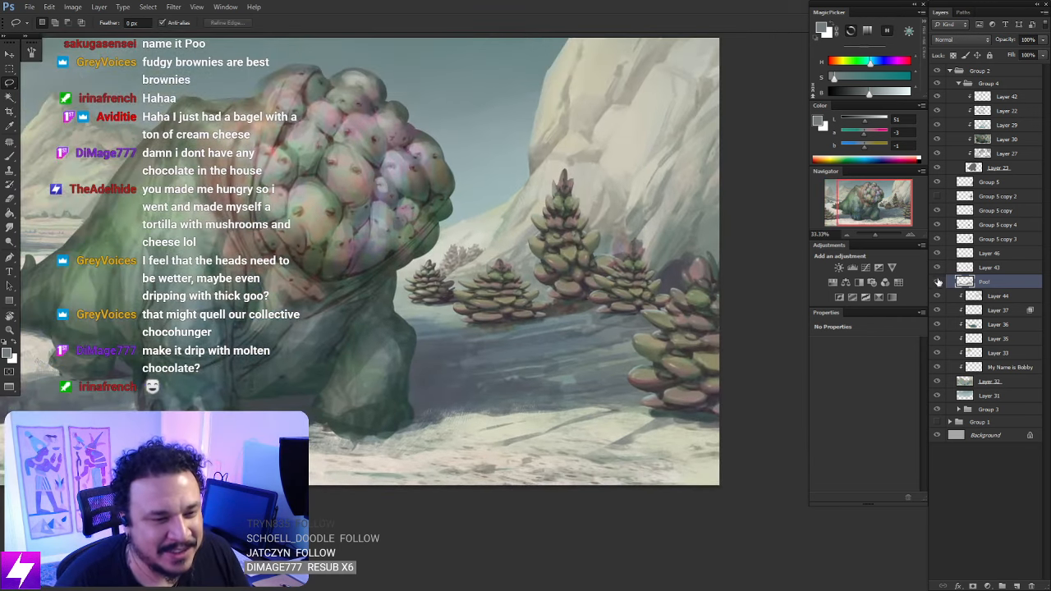
Toggle the visibility of the Poo! layer and Layer 43 to check what each contributes to the painting
left_click(939, 281)
left_click(939, 282)
left_click(937, 267)
left_click(937, 269)
left_click(937, 270)
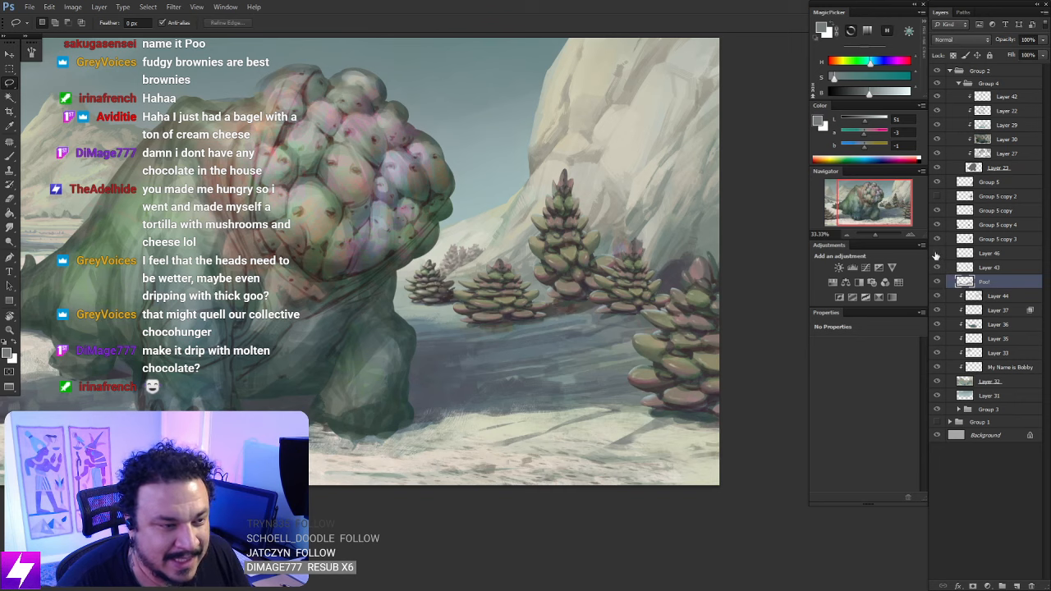
left_click(937, 267)
key("ctrl+minus")
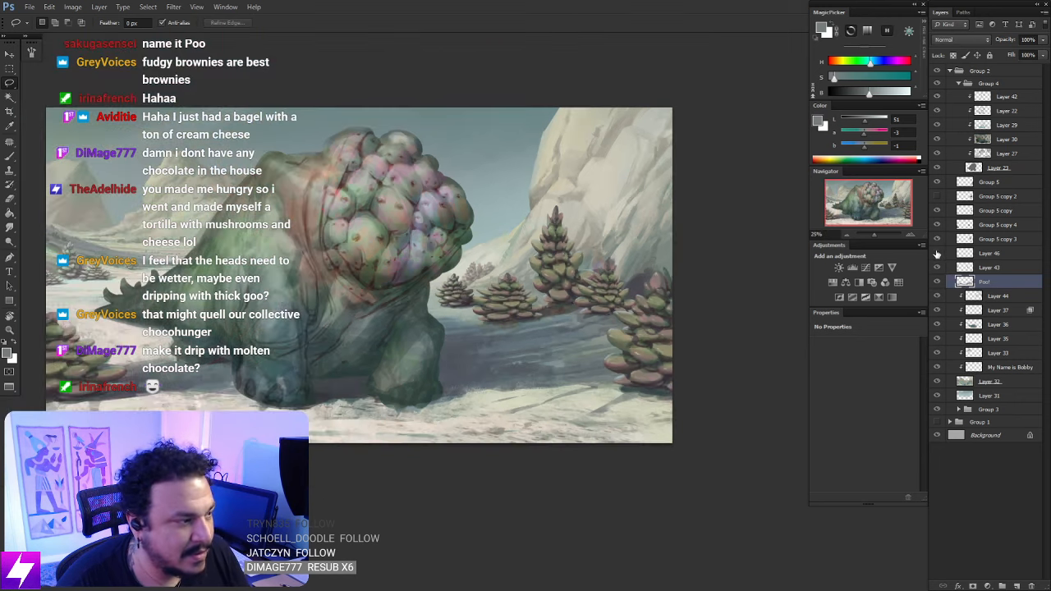
Check Layer 46 for painted pixels and move it directly above the Group 5 copy layer
left_click(968, 254, "ctrl")
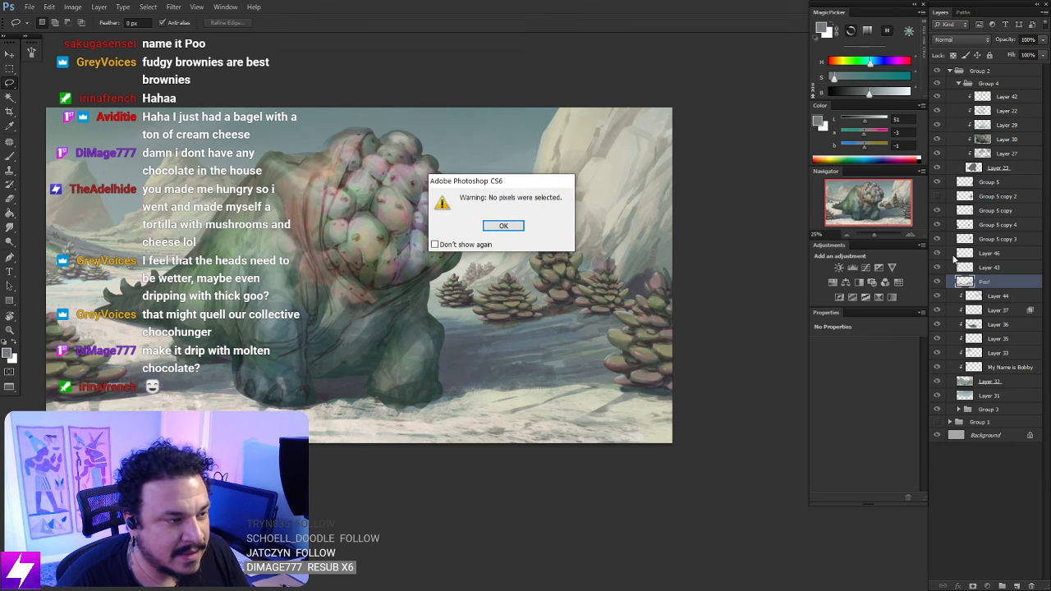
key("Return")
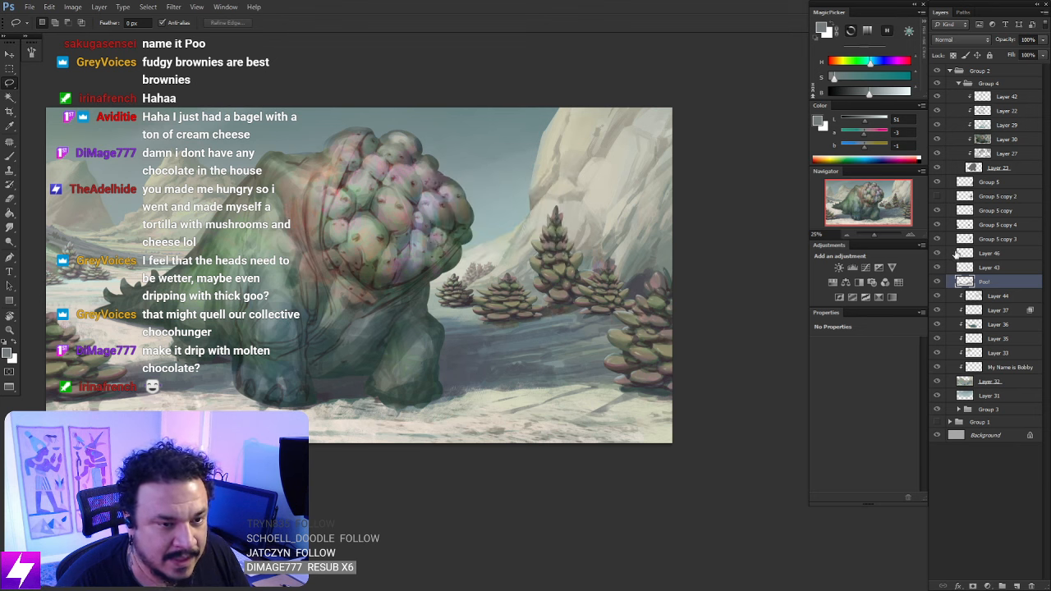
left_click_drag(955, 254, 999, 210)
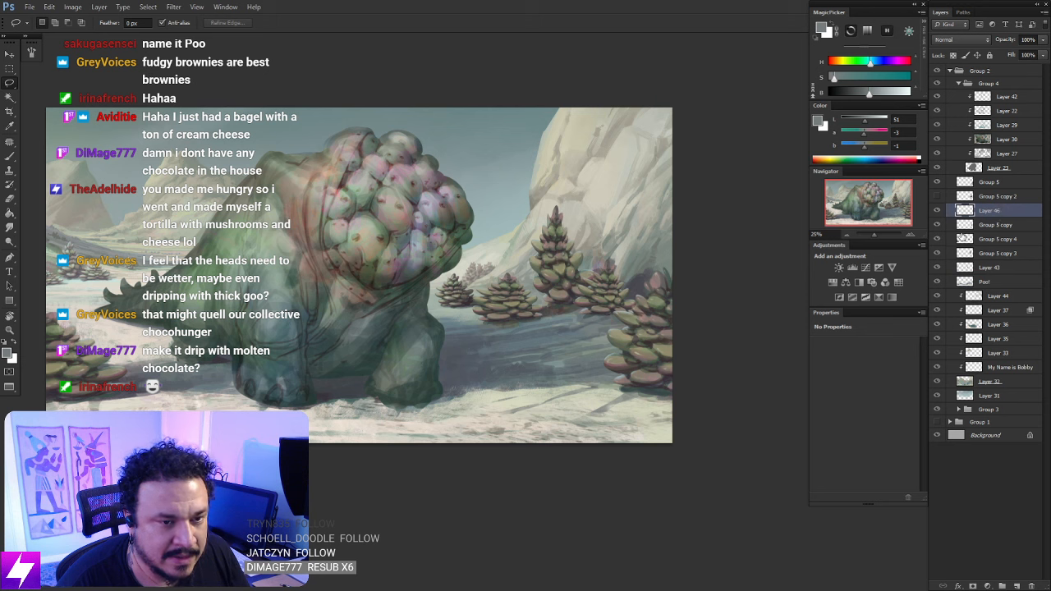
Merge the cone tree layers Group 5 copy, Group 5 copy 4 and Group 5 copy 3 into one layer
left_click(965, 224)
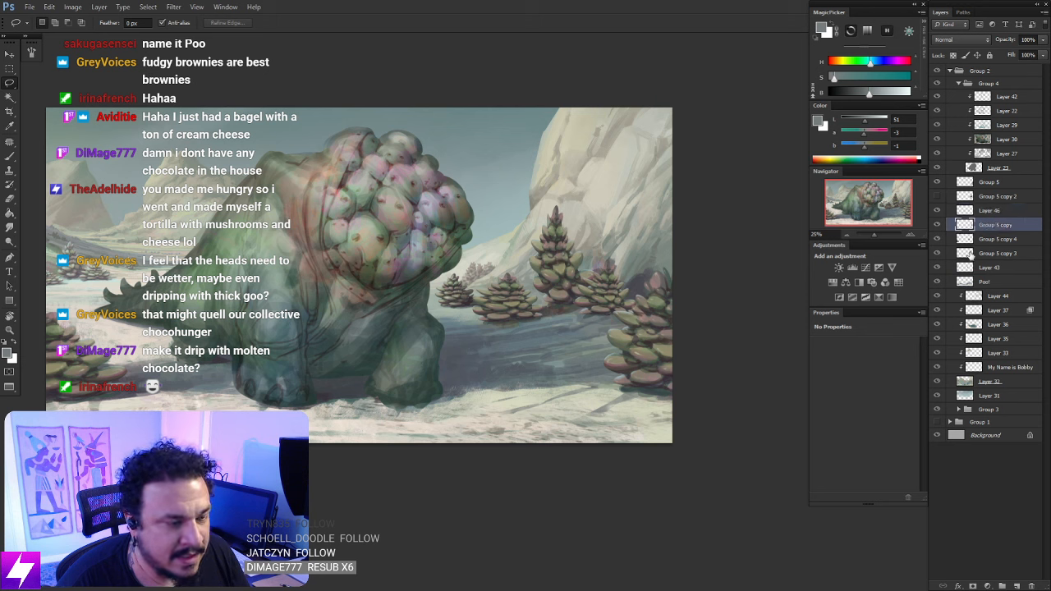
left_click(973, 255, "shift")
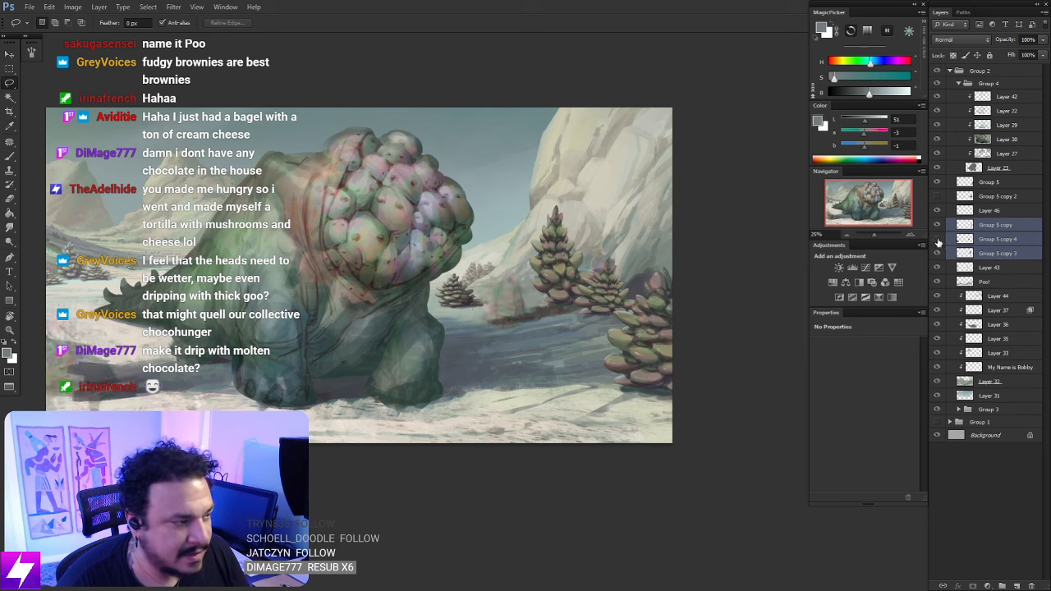
key("ctrl+e")
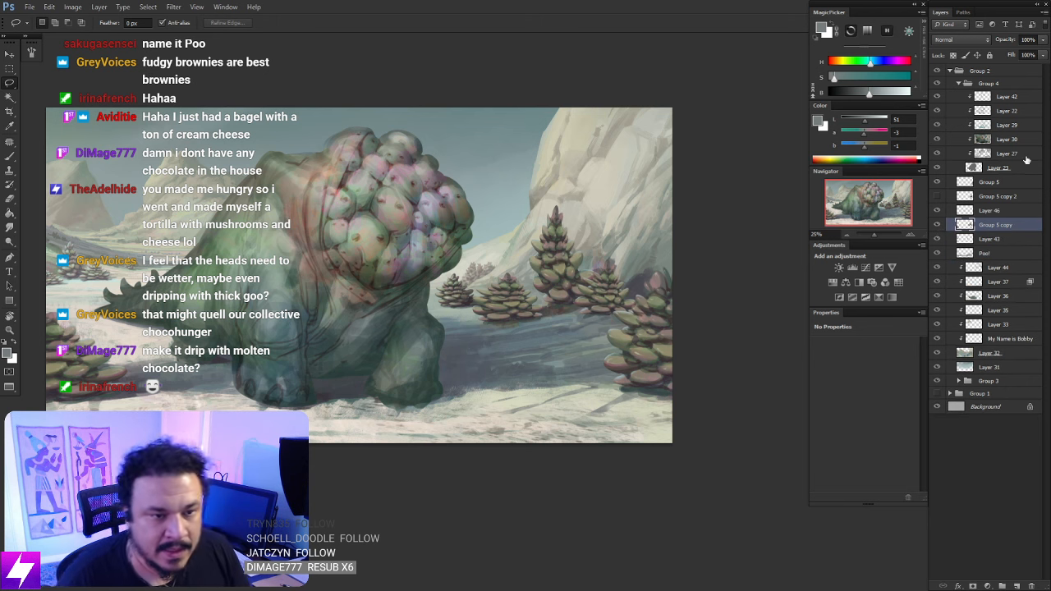
Clip Layer 46 to the merged cone tree layer and set its blend mode to Multiply
left_click(986, 211)
key("ctrl+alt+g")
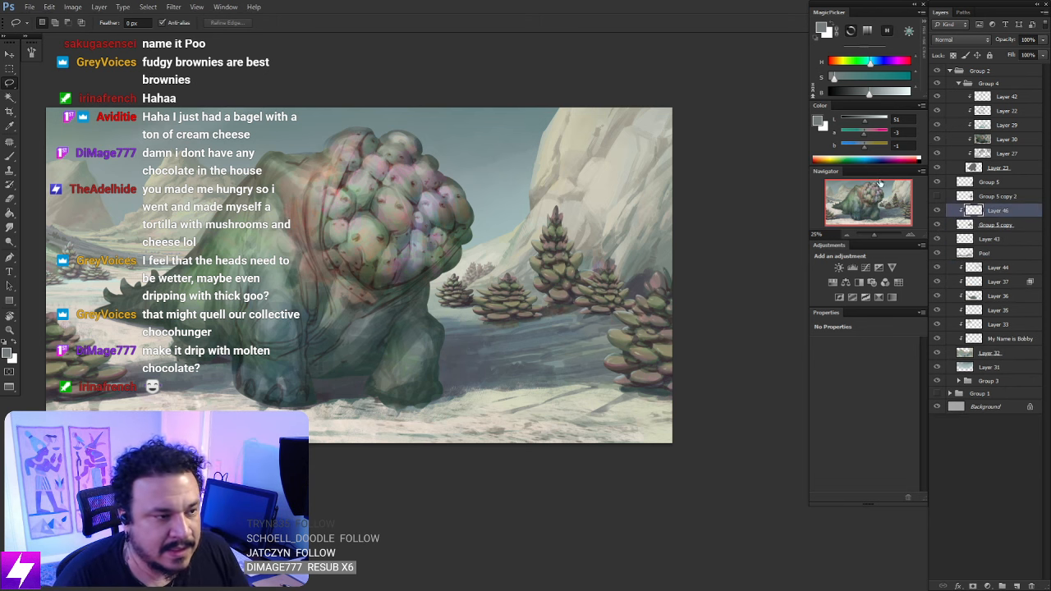
left_click(955, 39)
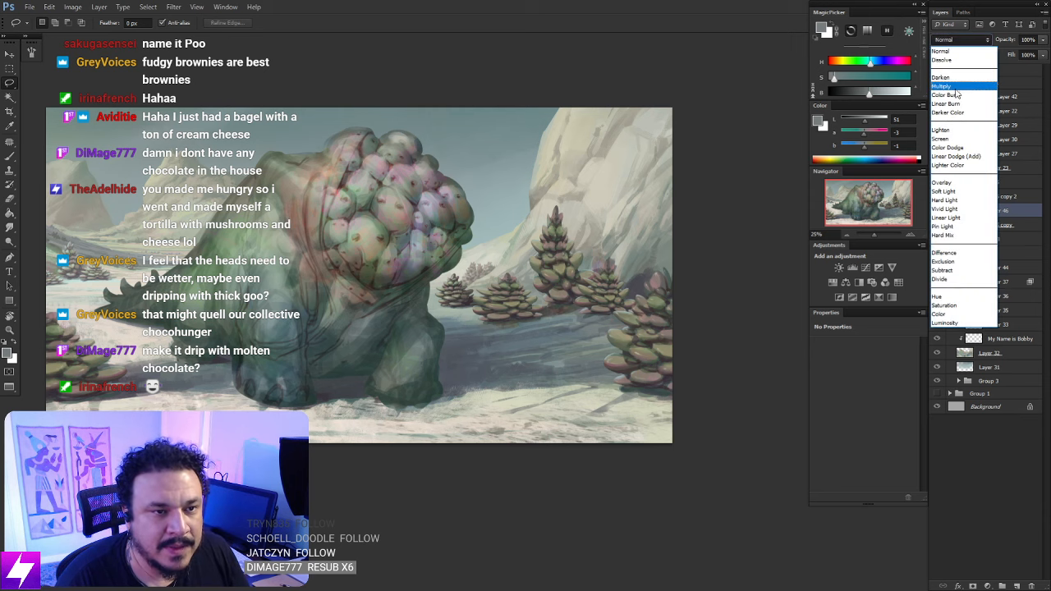
left_click(958, 92)
Try a pale colour sampled from the sunlit cliff over the middle cone trees with a size 100 brush
left_click_drag(688, 330, 722, 261)
key("b")
left_click(682, 92, "alt")
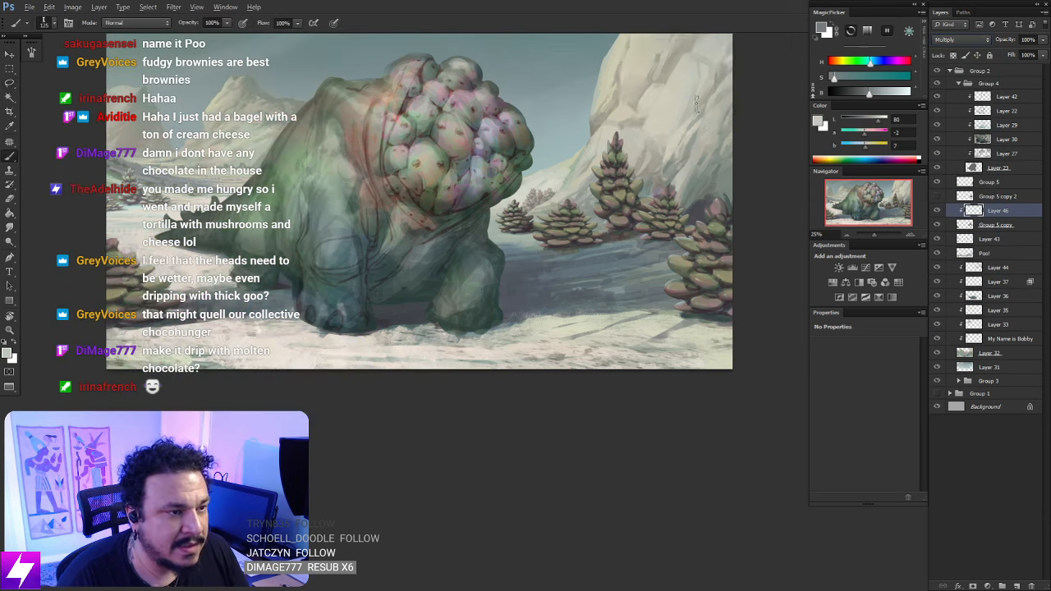
key("ctrl+plus")
left_click_drag(651, 279, 602, 340)
key("[")
left_click_drag(548, 253, 552, 285)
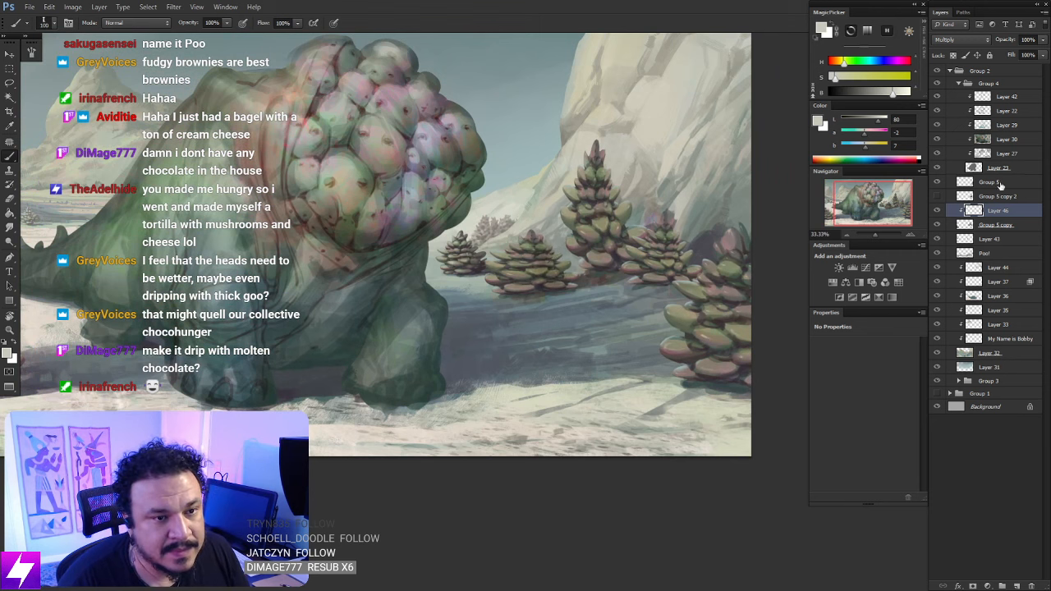
Set Layer 46's blend mode to Darken and paint sampled dark purple-brown shading around the bases of the middle cone trees
left_click(976, 41)
left_click(953, 76)
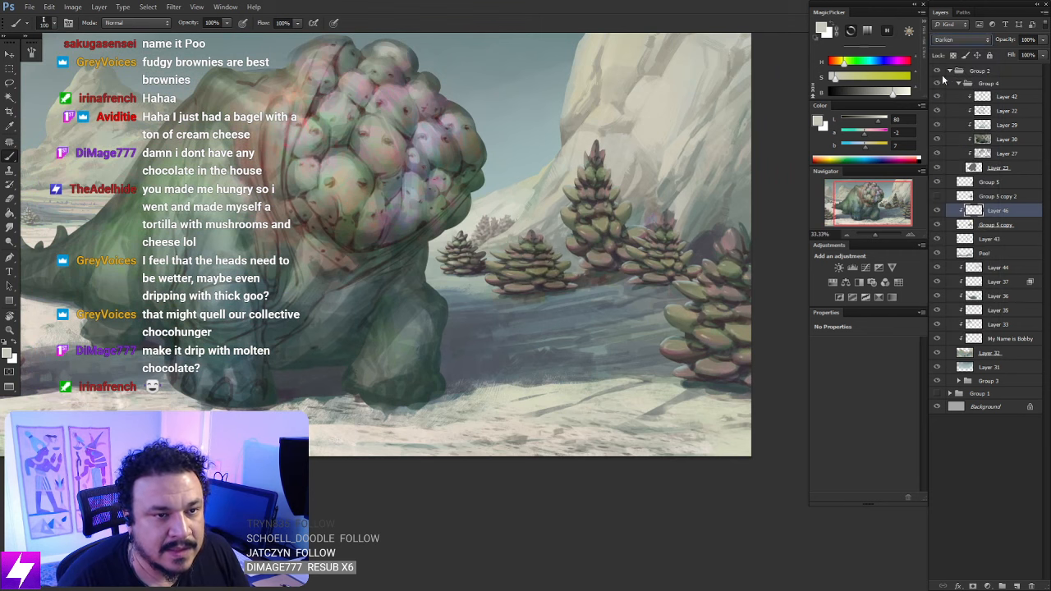
left_click(548, 274, "alt")
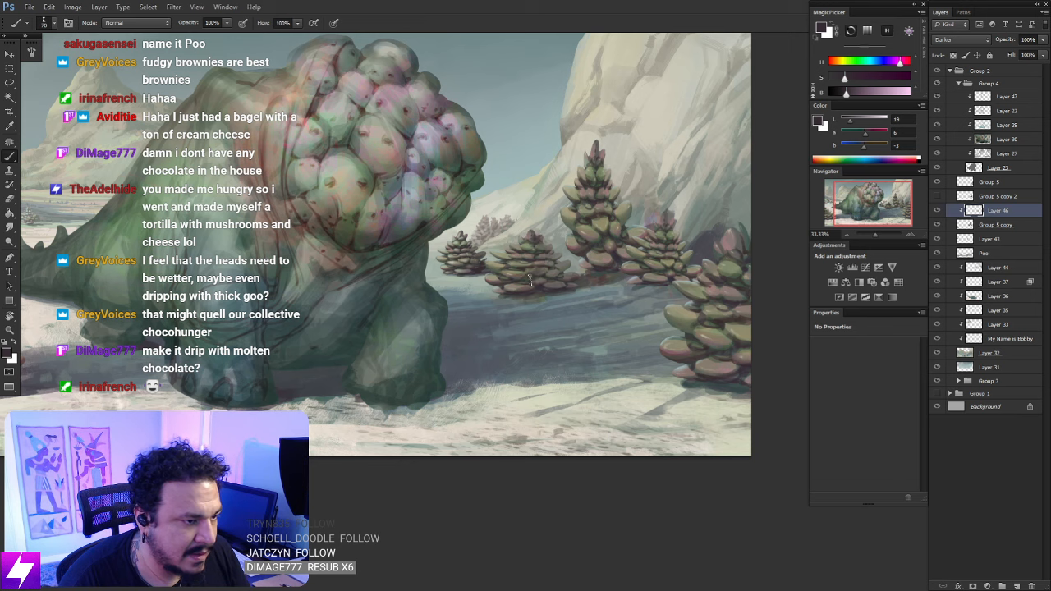
left_click_drag(610, 276, 605, 275)
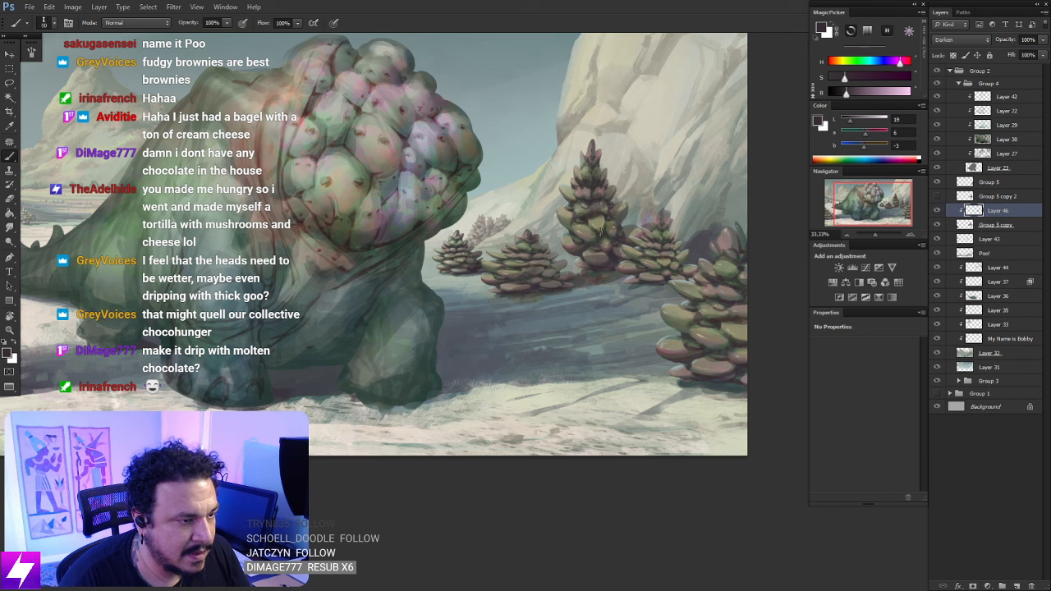
key("r")
left_click_drag(625, 290, 616, 291)
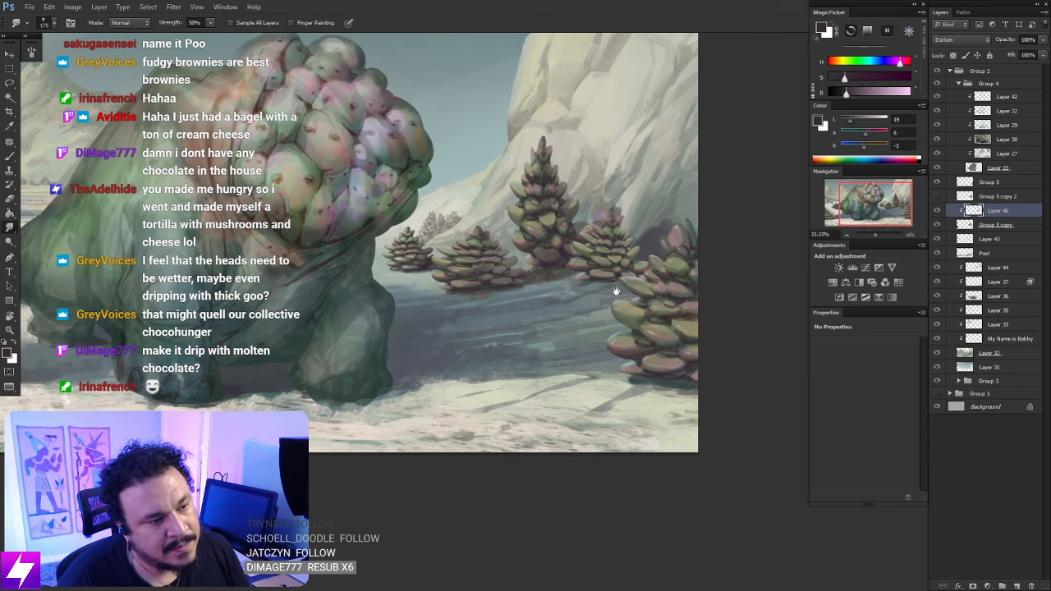
Toggle the visibility of Group 5 and Group 5 copy 2 to check which cone trees each layer holds
key("b")
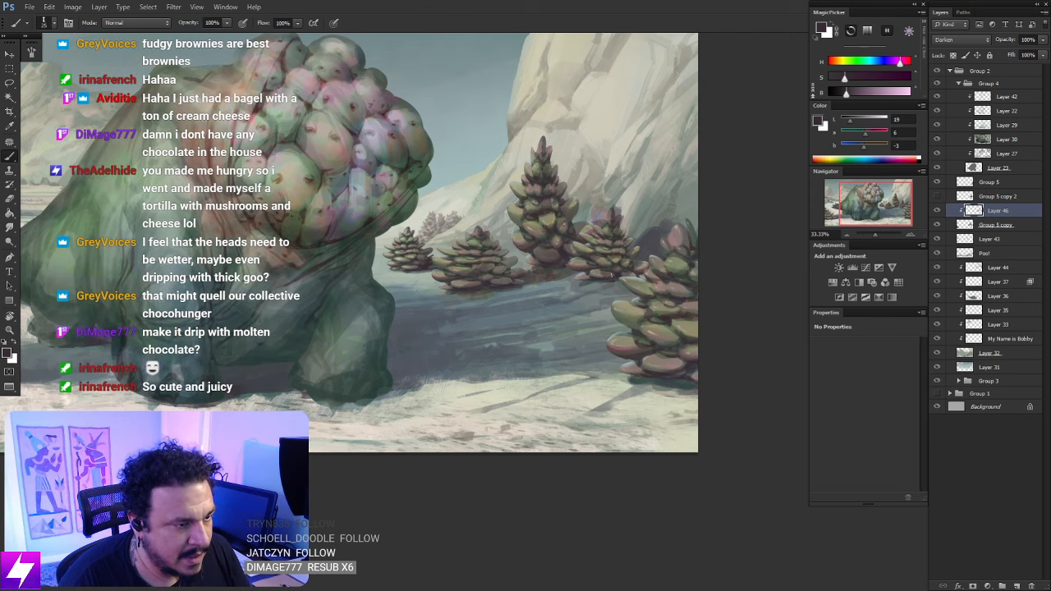
scroll(615, 275, "right", 5)
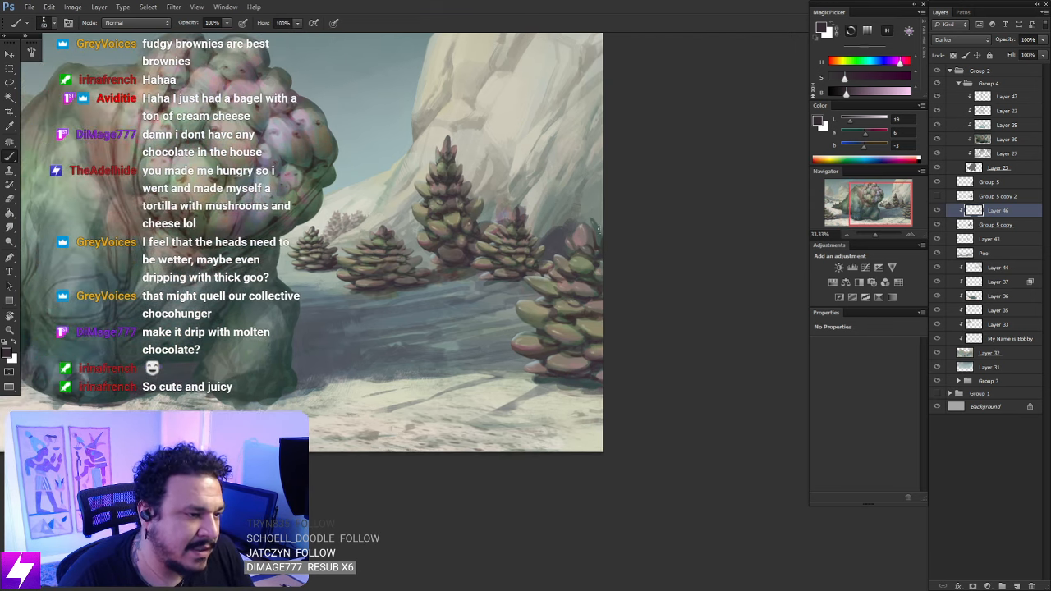
scroll(592, 296, "down", 2)
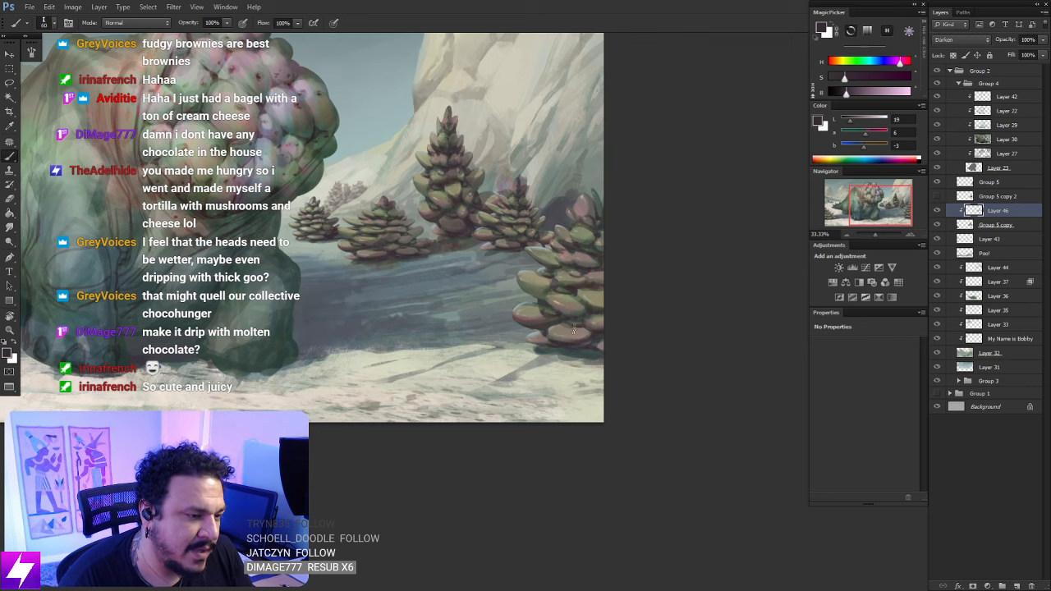
key("ctrl+minus")
left_click_drag(857, 214, 861, 213)
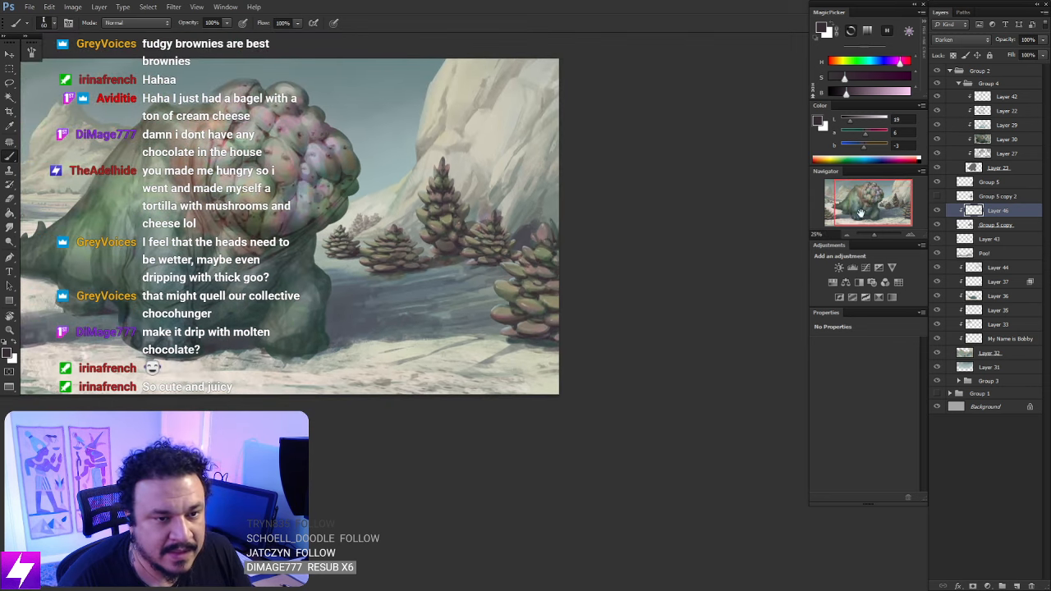
left_click(939, 183)
left_click(939, 183)
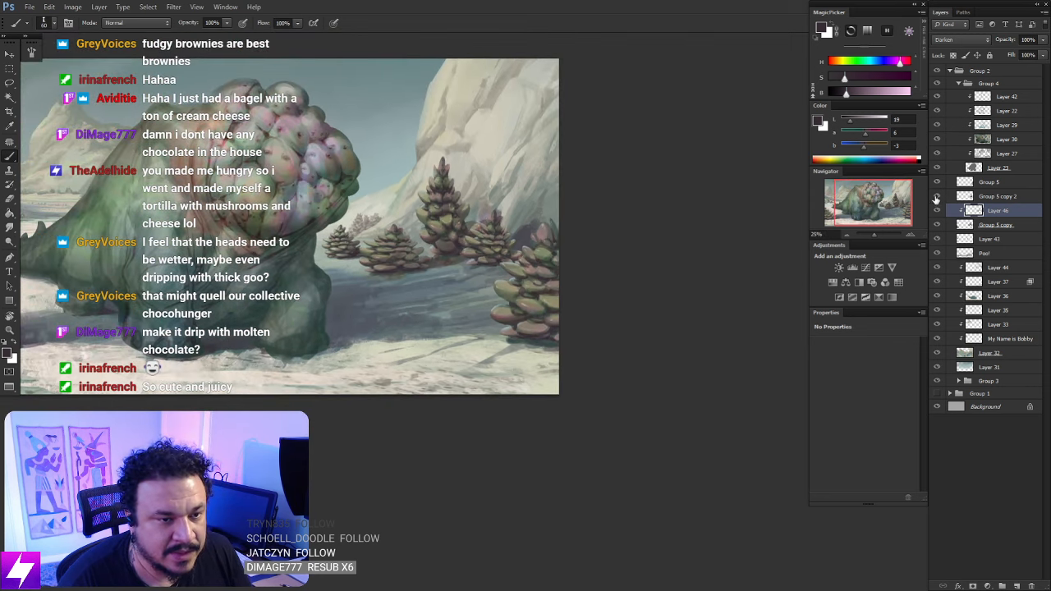
left_click(937, 197)
left_click(937, 197)
left_click(937, 197)
left_click(936, 199)
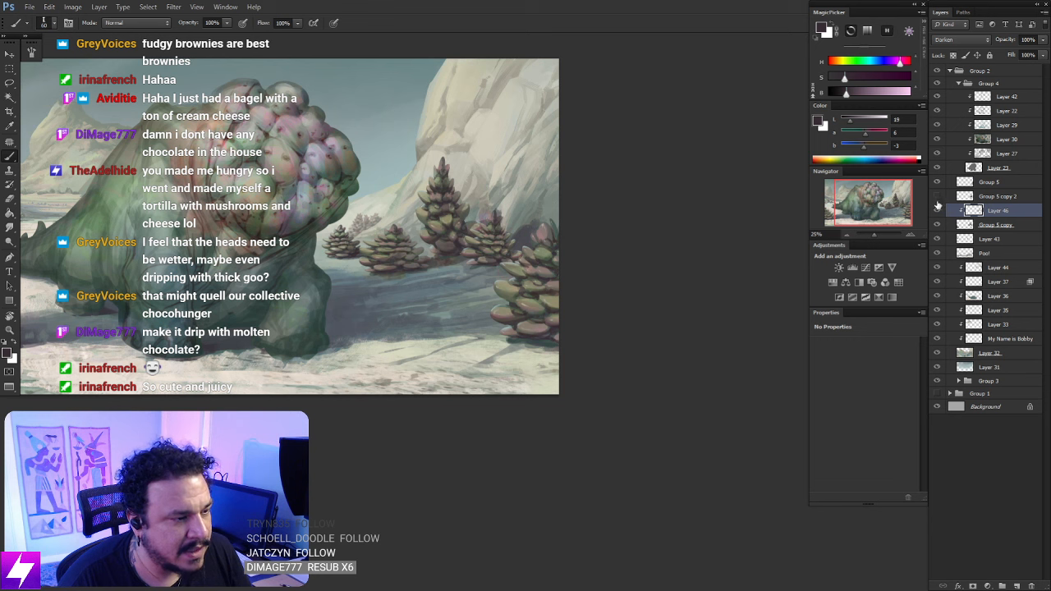
left_click(936, 198)
left_click(936, 198)
left_click(934, 199)
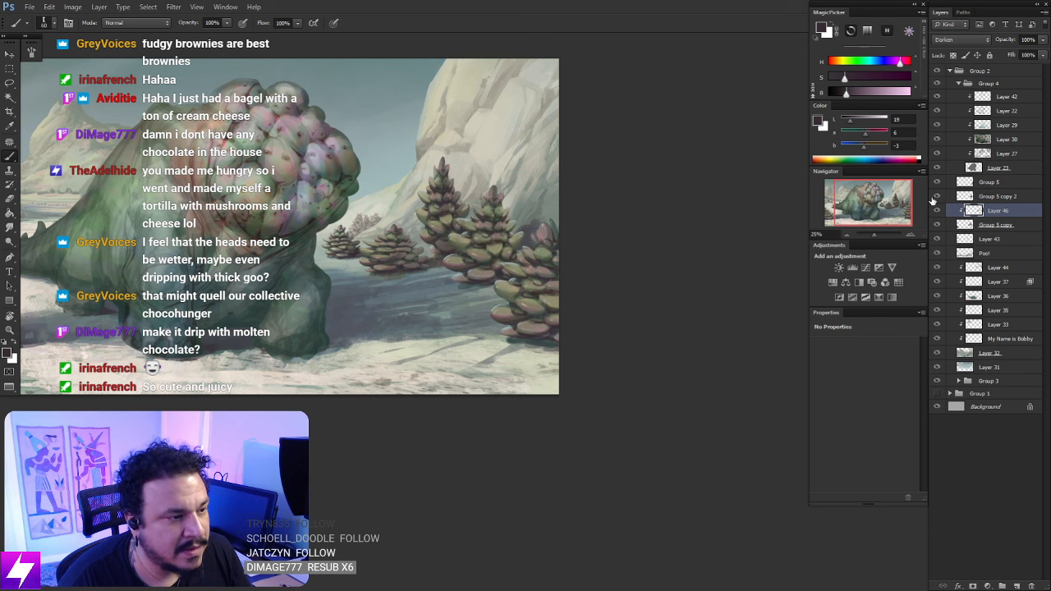
left_click(934, 199)
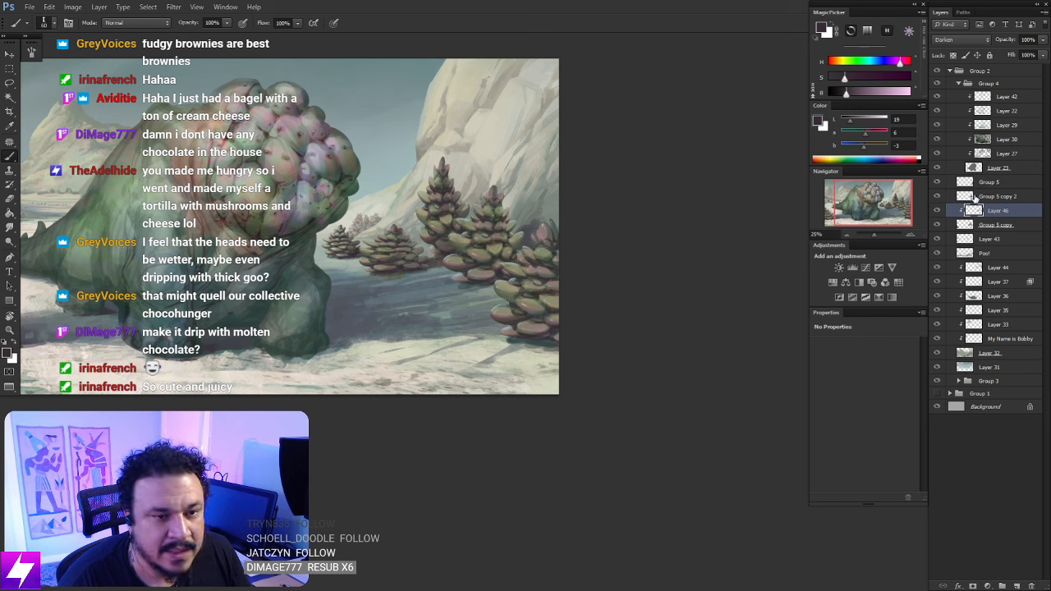
left_click(937, 198)
left_click(936, 183)
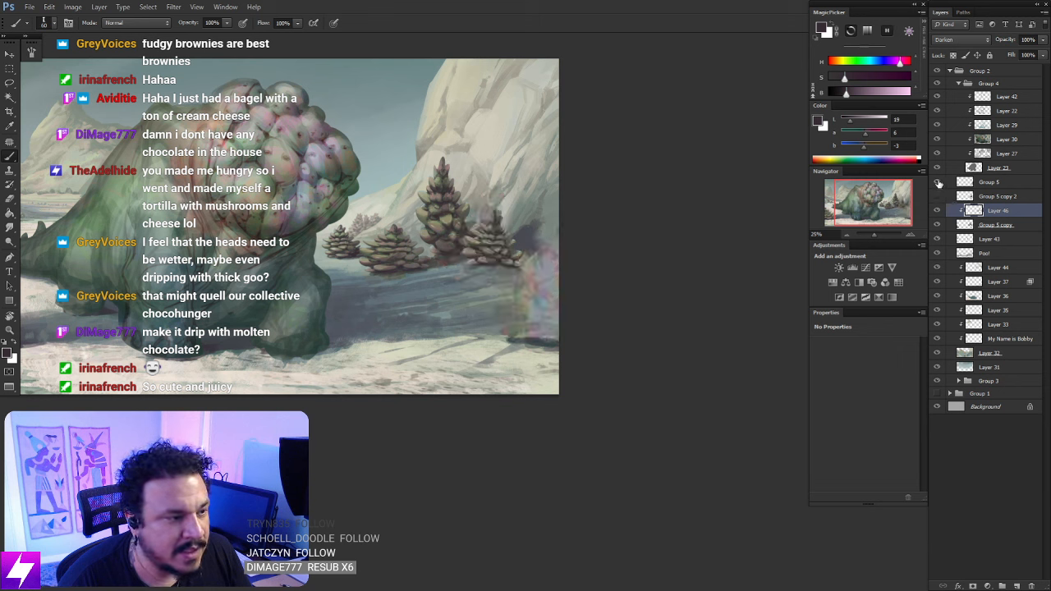
left_click(936, 184)
Move the hidden Group 5 copy 2 layer out of Group 2 to the top of the layer stack
left_click_drag(971, 196, 985, 75)
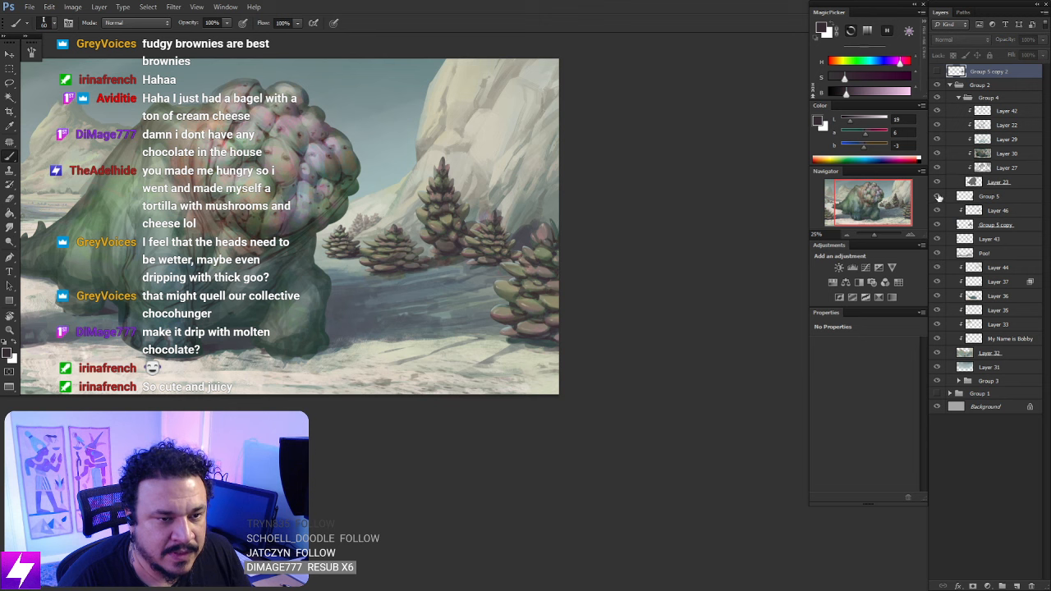
left_click(937, 197)
left_click(936, 197)
Move Group 5 below Layer 46, merge it into Group 5 copy, and clip Layer 46 to the merged cone tree layer
left_click(985, 200)
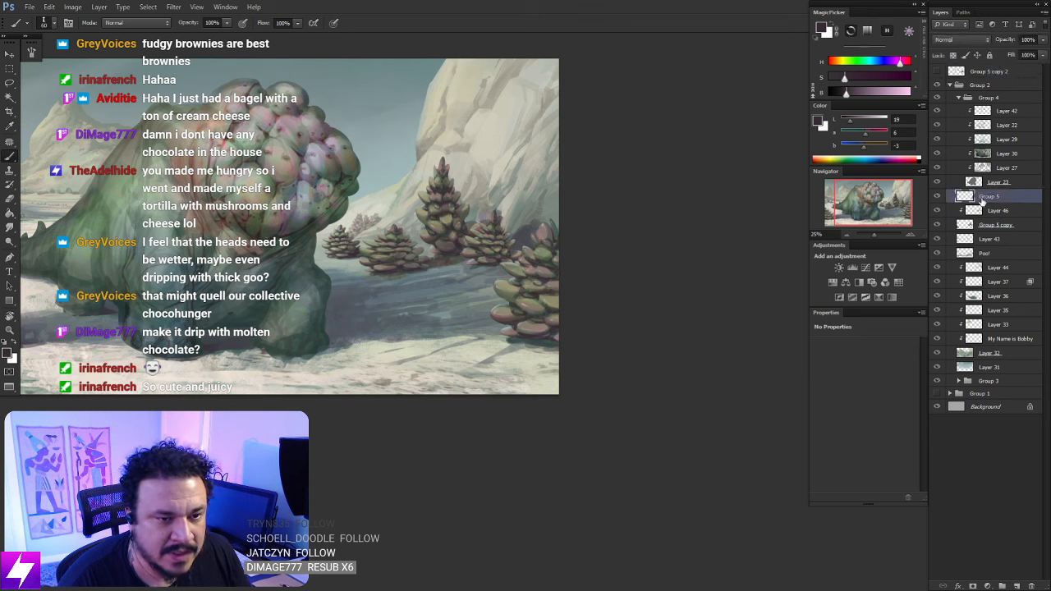
mouse_move(984, 202)
left_mouse_down()
mouse_move(984, 218)
mouse_move(981, 209)
left_mouse_up()
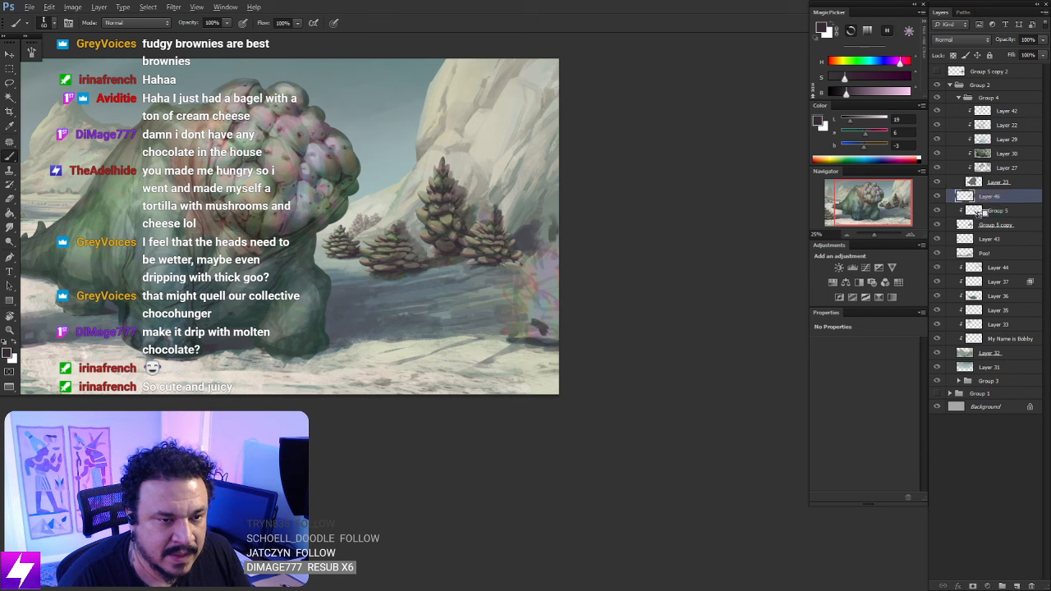
left_click(977, 217, "alt")
key("ctrl+e")
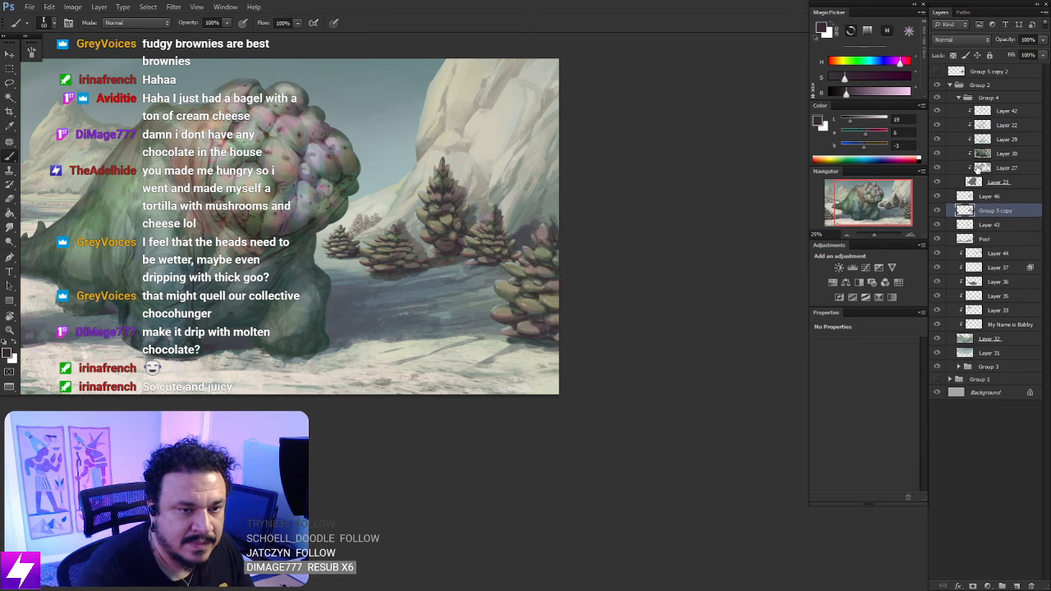
left_click(1002, 202, "alt")
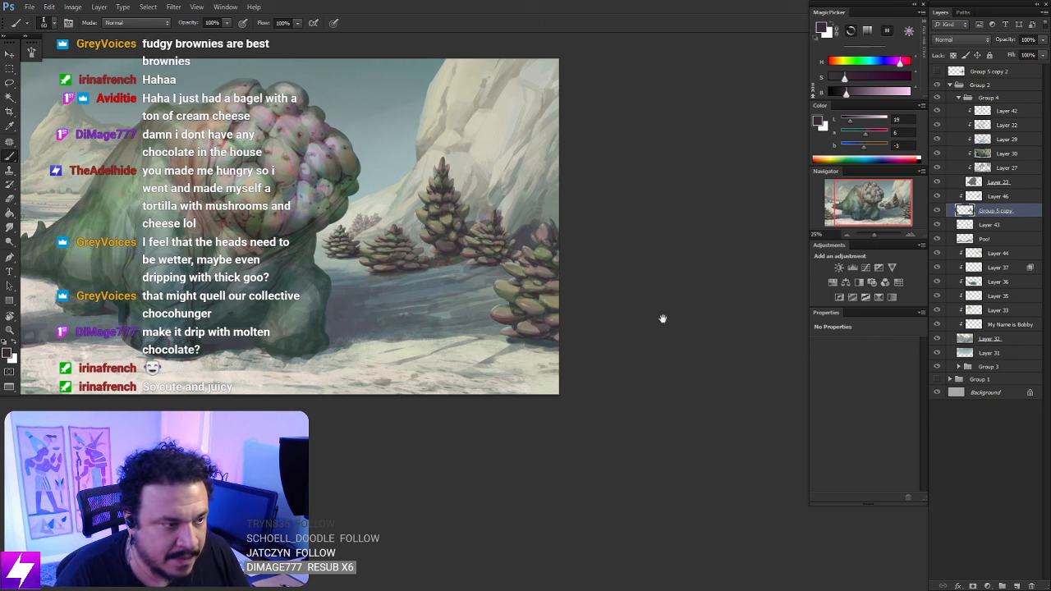
left_click_drag(662, 319, 590, 310)
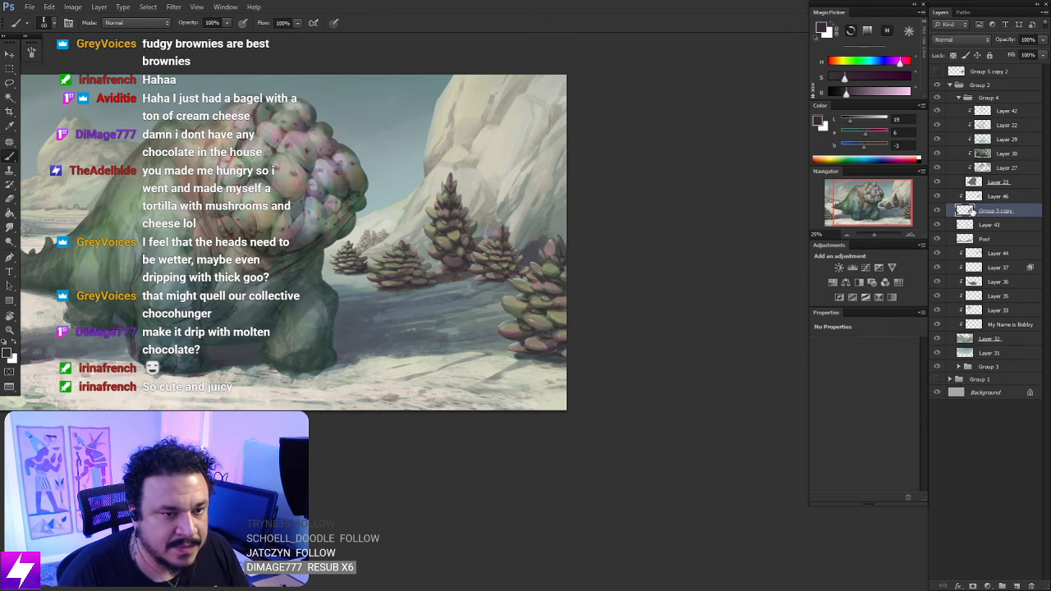
Shade the large foreground cone tree on Layer 46 in dark purple-brown with a size 125 brush
left_click(979, 197)
scroll(607, 282, "down", 1)
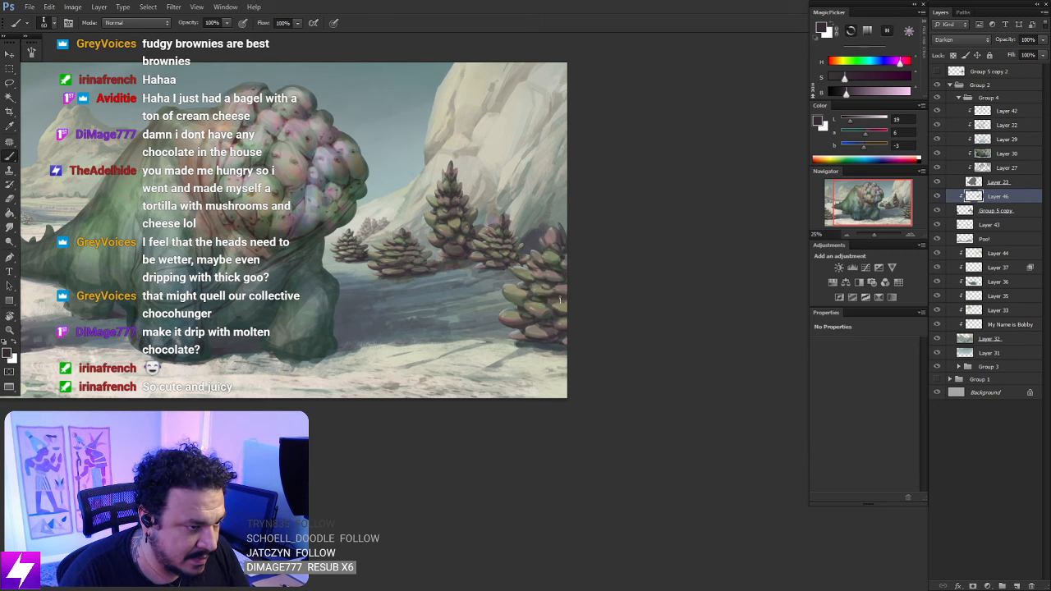
key("bracketright")
key("bracketright")
key("bracketright")
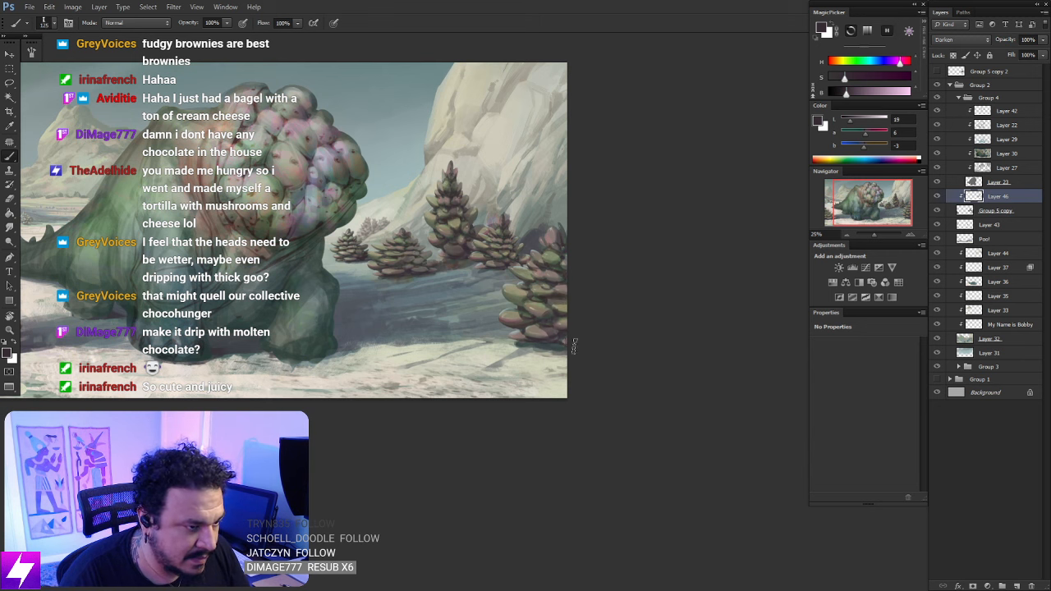
left_click_drag(593, 362, 567, 348)
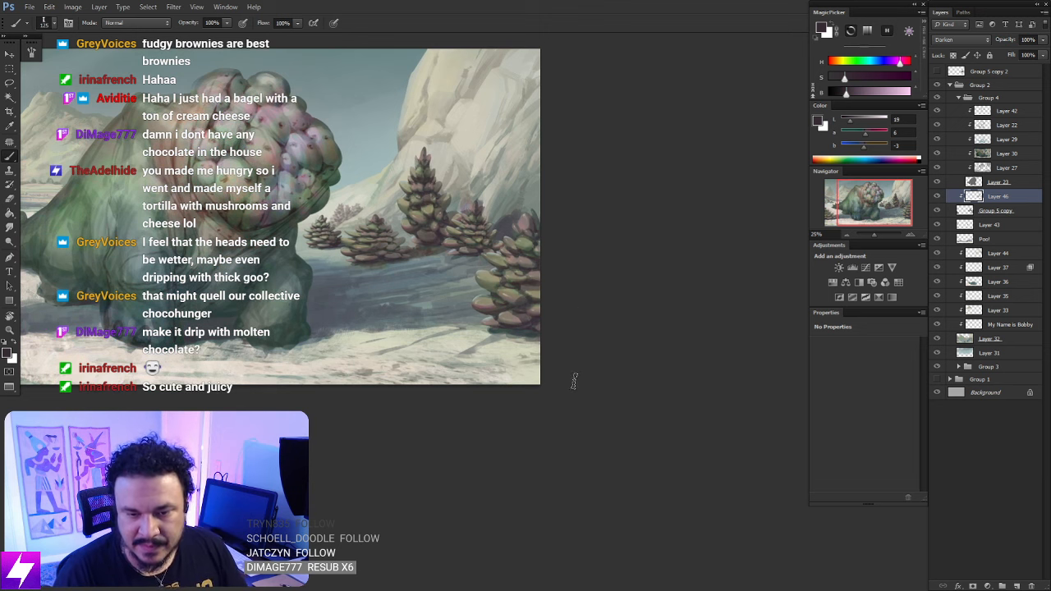
Flip the canvas horizontally and shade and smudge the foreground cone tree behind the creature's tail on Layer 46
key("ctrl+minus")
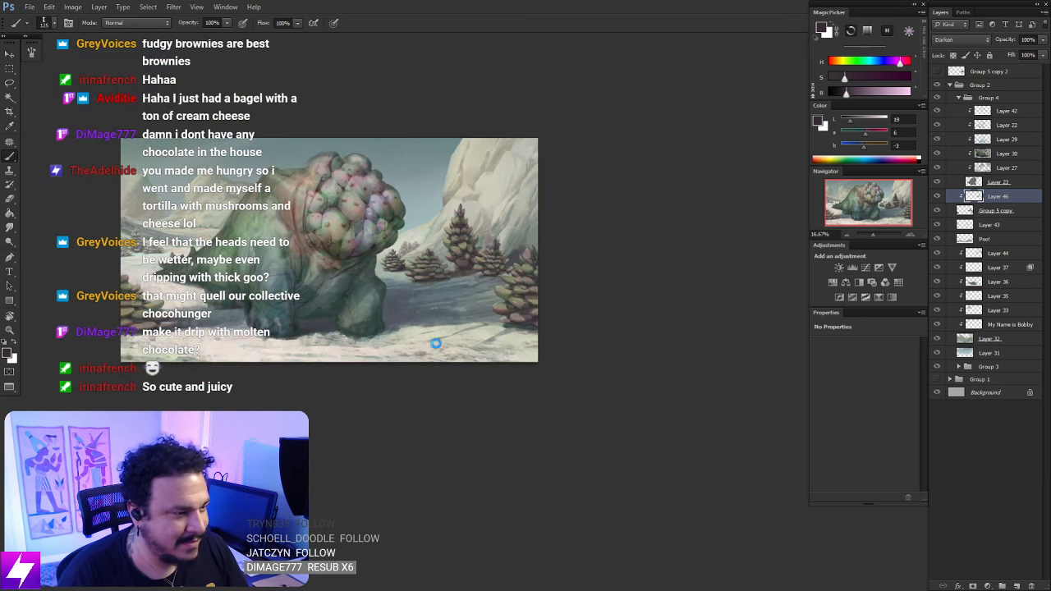
key("ctrl+shift+h")
left_click_drag(450, 354, 505, 376)
key("ctrl+plus")
key("ctrl+plus")
left_click_drag(610, 387, 587, 378)
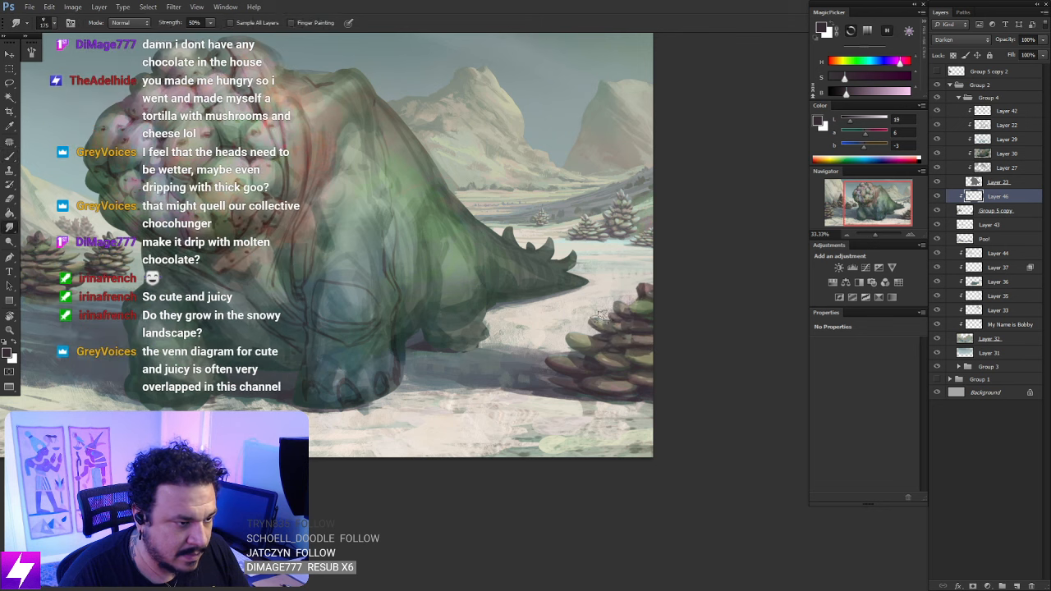
key("r")
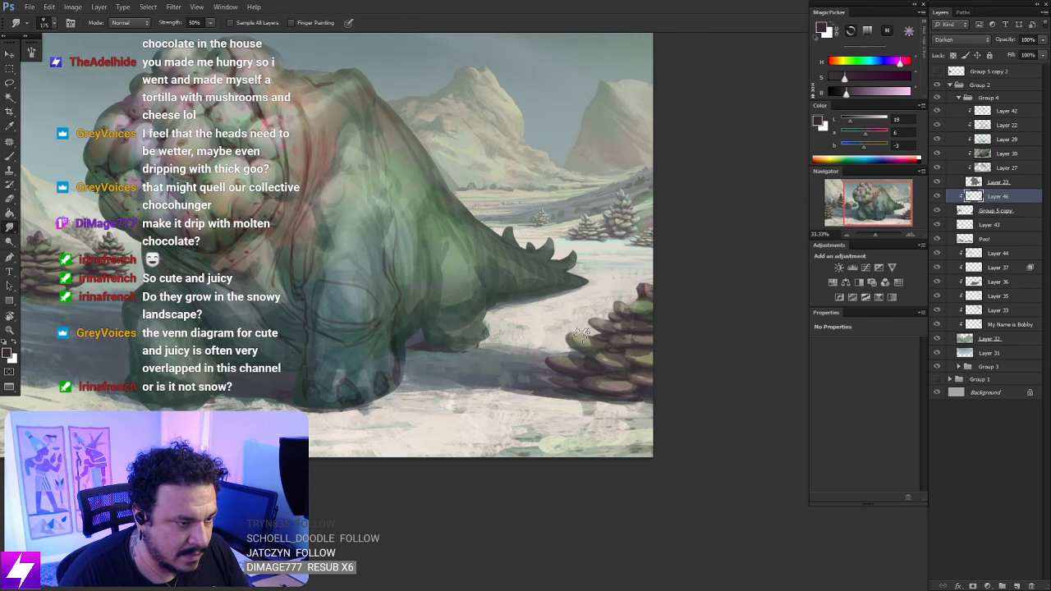
Flip the canvas back to its original orientation and check the whole composition
key("ctrl+minus")
key("ctrl+minus")
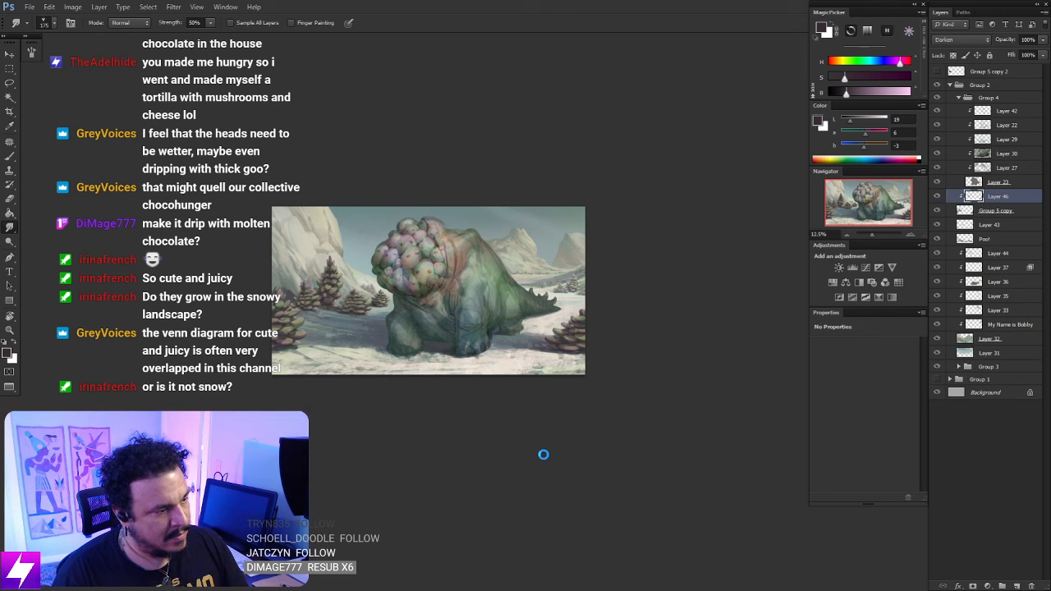
key("h")
left_click_drag(544, 436, 550, 419)
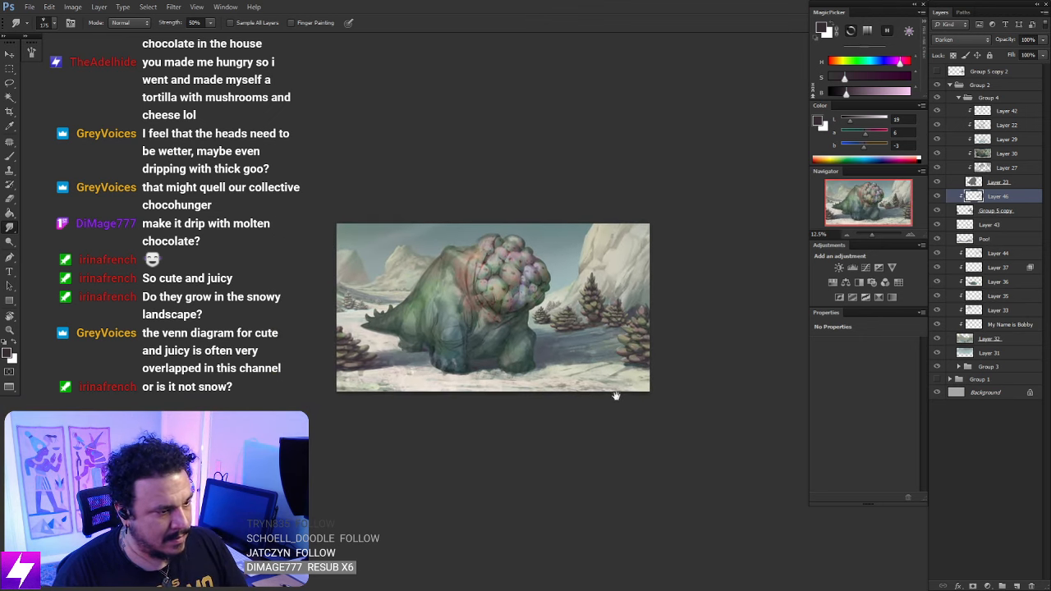
Create Layer 47 above Layer 46, clip it to the cone trees, and set its blend mode to Lighten
key("ctrl+shift+alt+n")
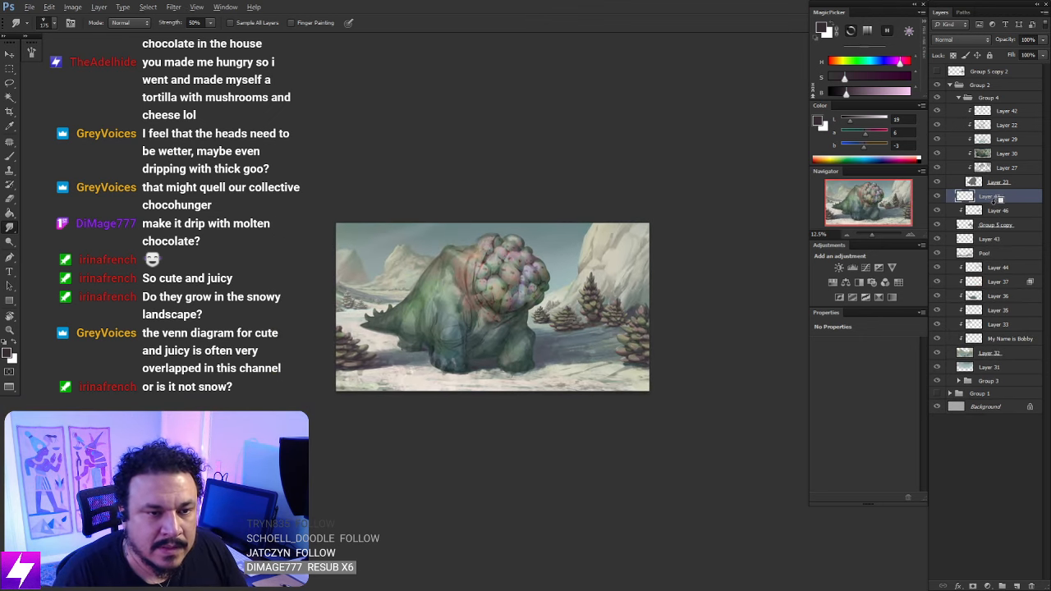
left_click(953, 41)
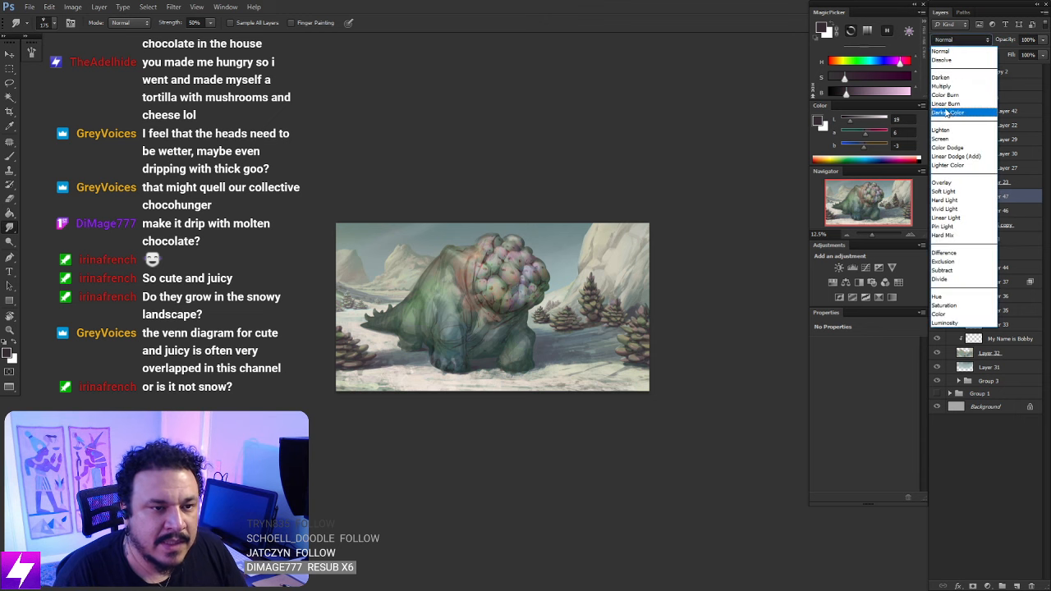
left_click(948, 141)
key("ctrl+plus")
key("ctrl+plus")
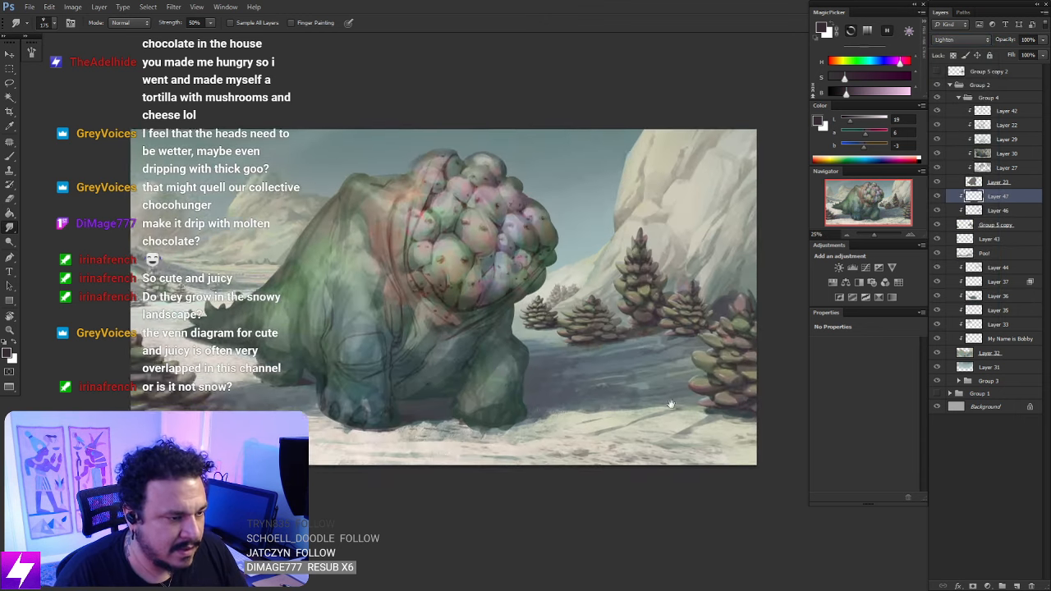
Sample a muted grey-green for the brush and change Layer 47's blend mode to Screen
key("b")
left_click_drag(634, 280, 632, 265)
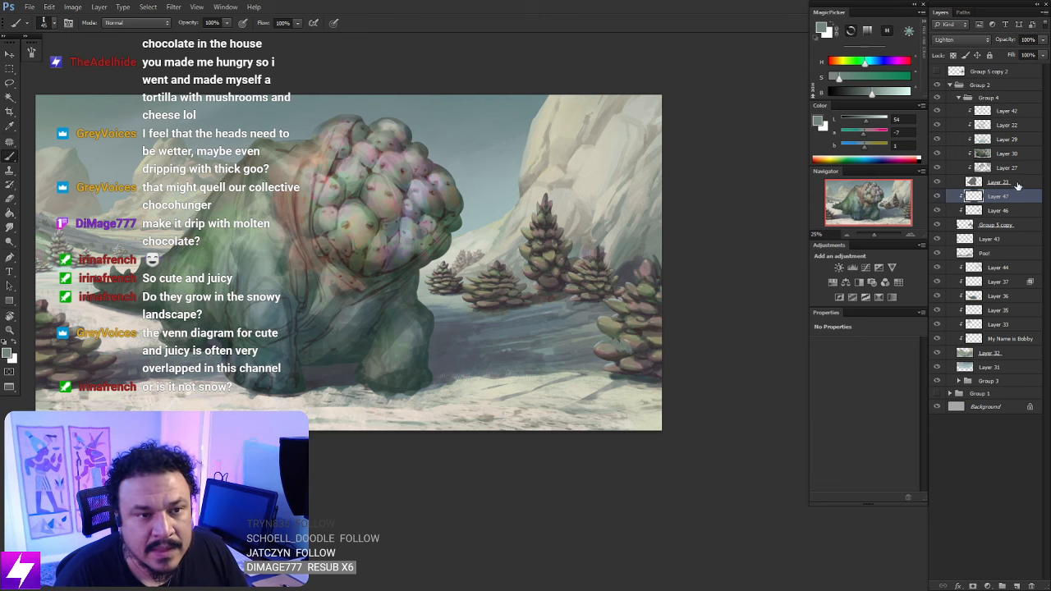
left_click(956, 41)
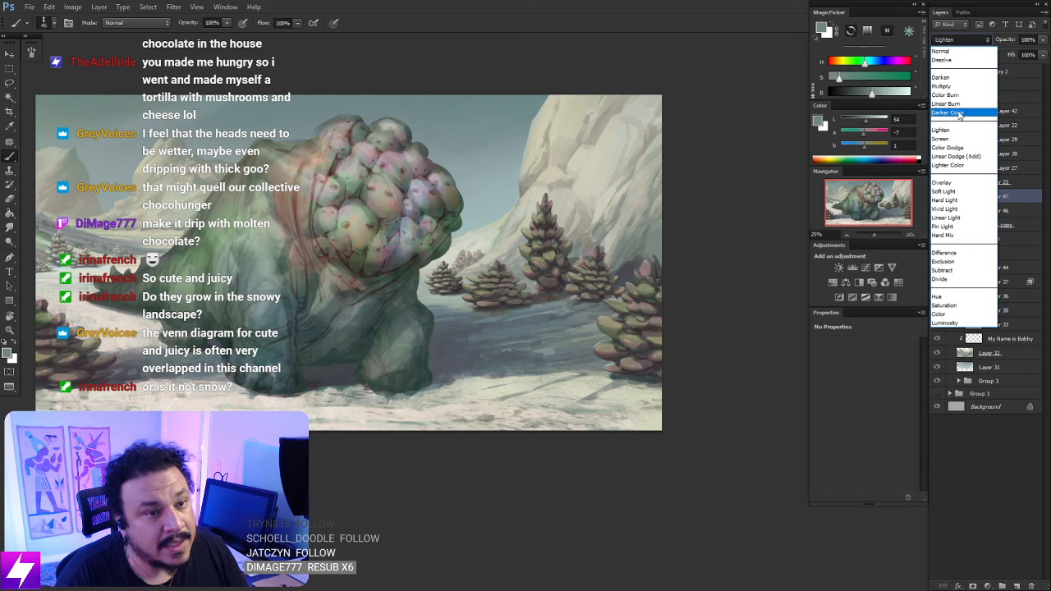
left_click(947, 139)
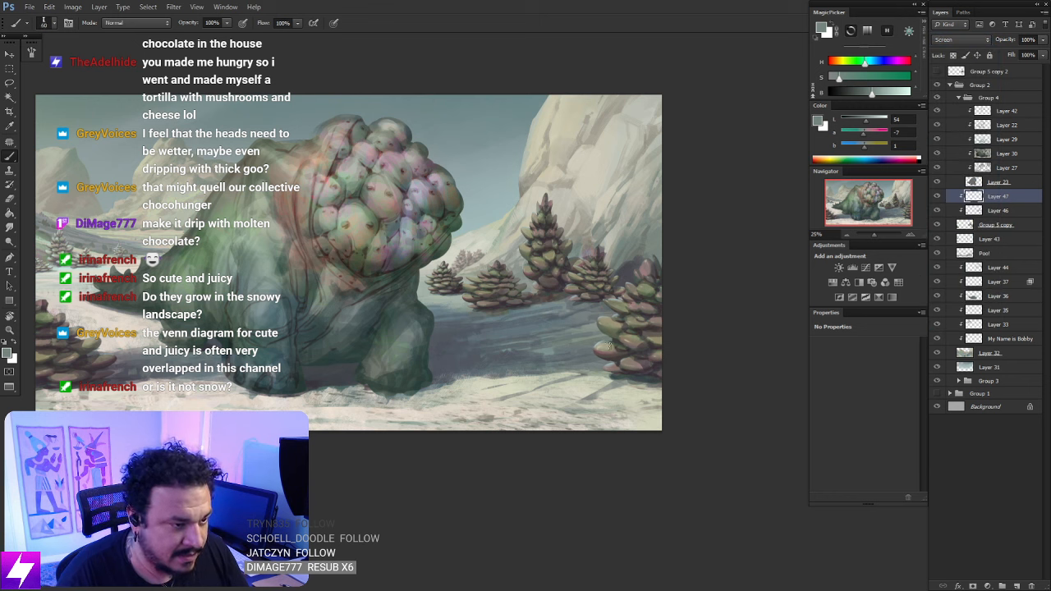
Paint soft grey-green atmospheric light over the large foreground tree and the tall middle cone tree on Layer 47
left_click_drag(616, 323, 606, 321)
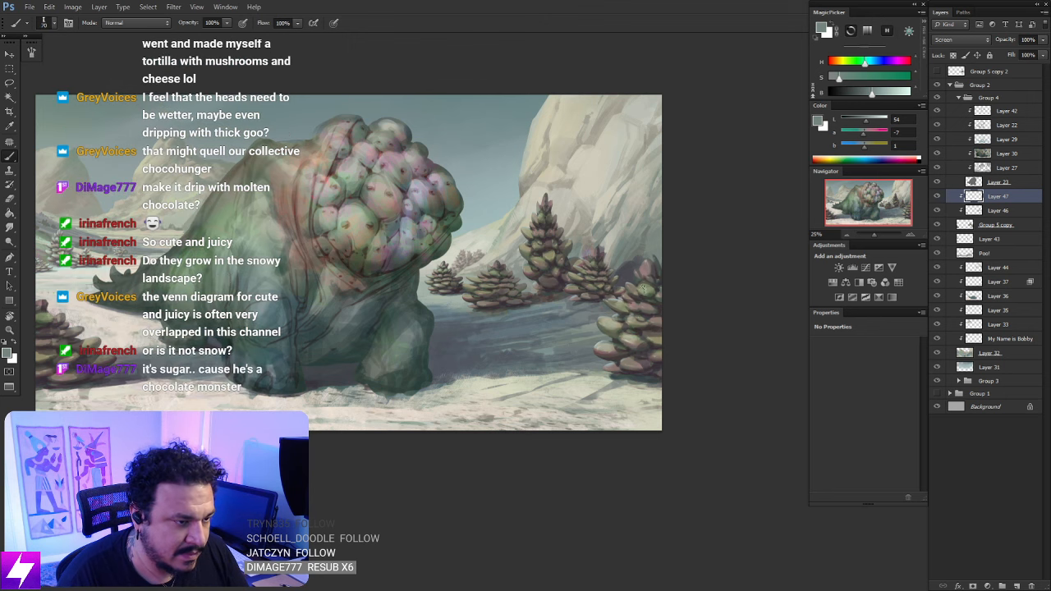
left_click_drag(554, 237, 564, 289)
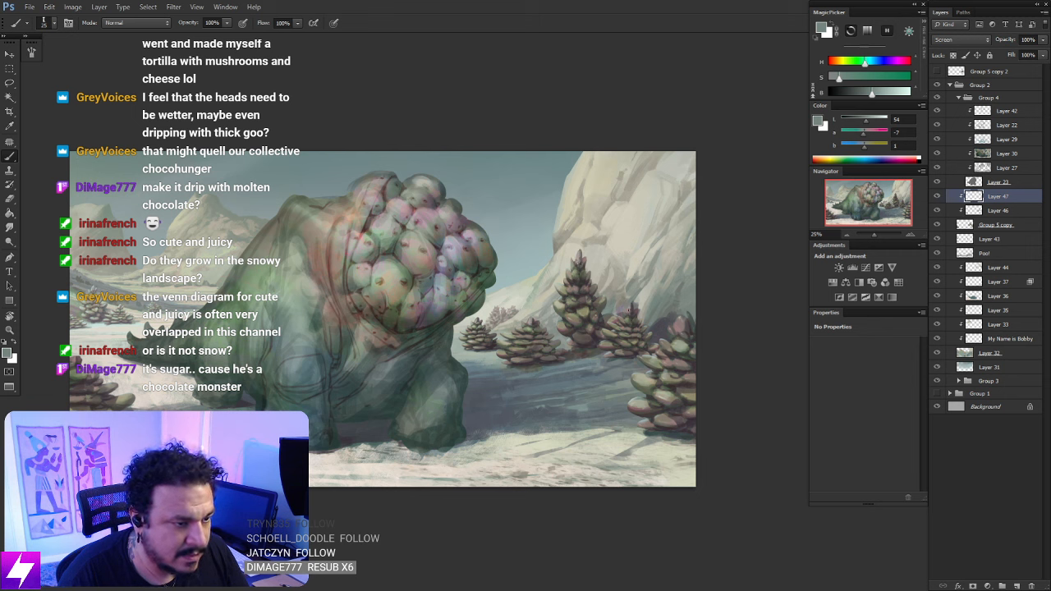
key("e")
mouse_move(634, 303)
left_mouse_down()
mouse_move(634, 312)
mouse_move(634, 303)
left_mouse_up()
key("b")
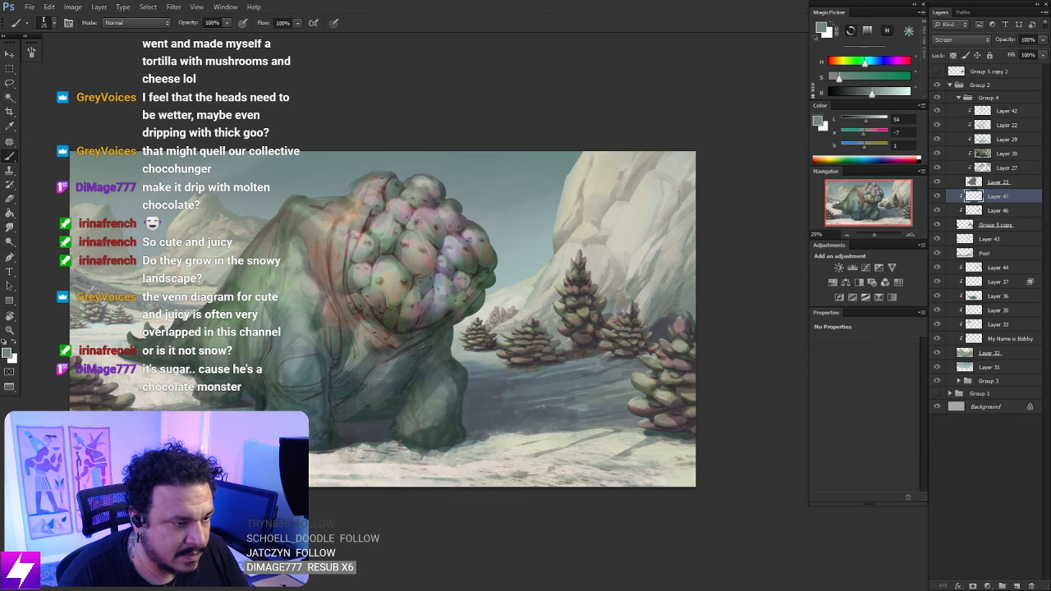
Refine the grey-green light on the foreground cone tree by erasing and repainting with a size 25 brush
key("e")
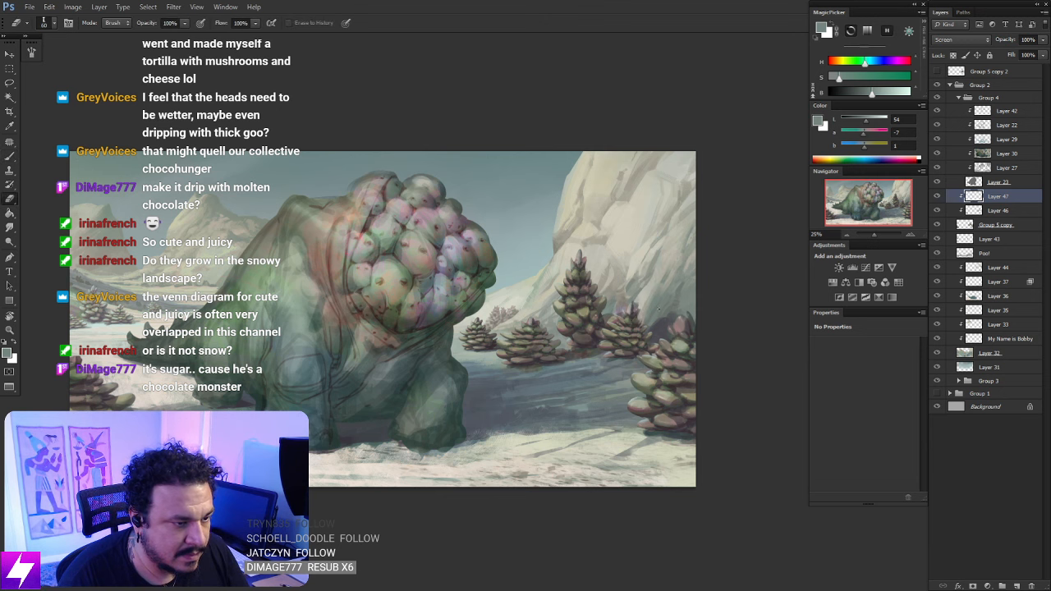
scroll(379, 318, "down", 2)
key("b")
left_click_drag(626, 390, 575, 403)
key("ctrl+minus")
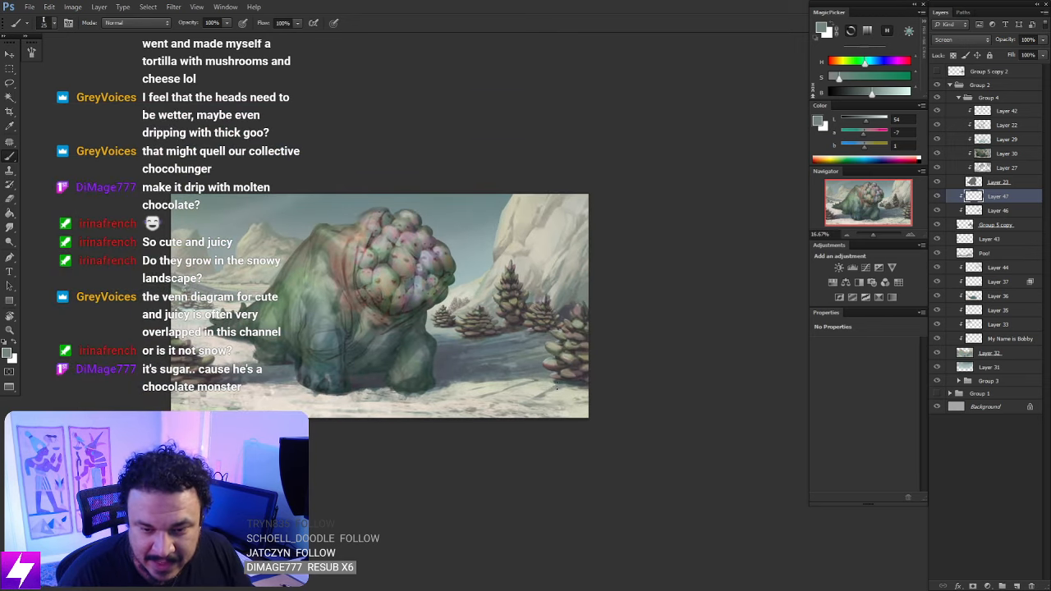
key("ctrl+plus")
mouse_move(558, 380)
left_mouse_down()
mouse_move(599, 337)
mouse_move(630, 335)
mouse_move(602, 326)
mouse_move(616, 313)
left_mouse_up()
mouse_move(574, 343)
left_mouse_down()
mouse_move(612, 343)
mouse_move(587, 312)
left_mouse_up()
mouse_move(655, 339)
left_mouse_down()
mouse_move(558, 340)
mouse_move(612, 316)
mouse_move(604, 304)
left_mouse_up()
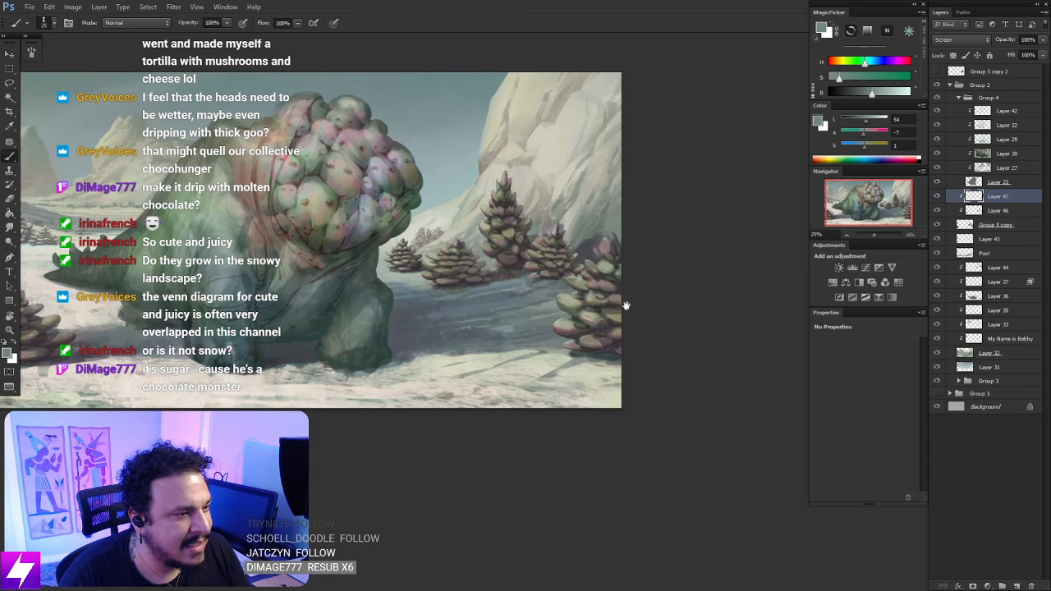
Reset the rotated view and save the painting
key("r")
left_click_drag(645, 356, 586, 200)
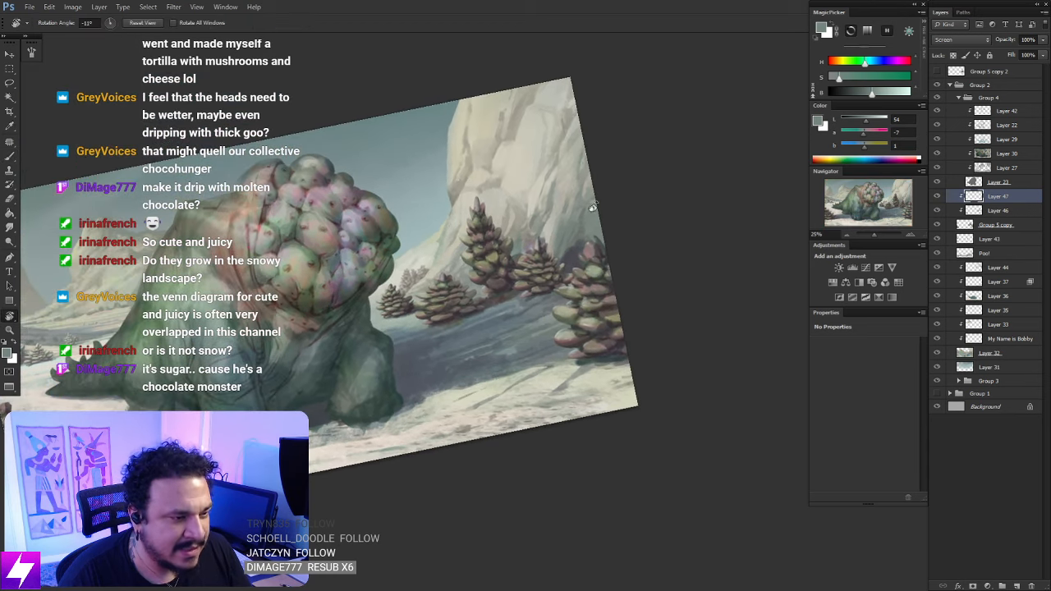
key("Escape")
key("ctrl+minus")
key("ctrl+minus")
key("ctrl+s")
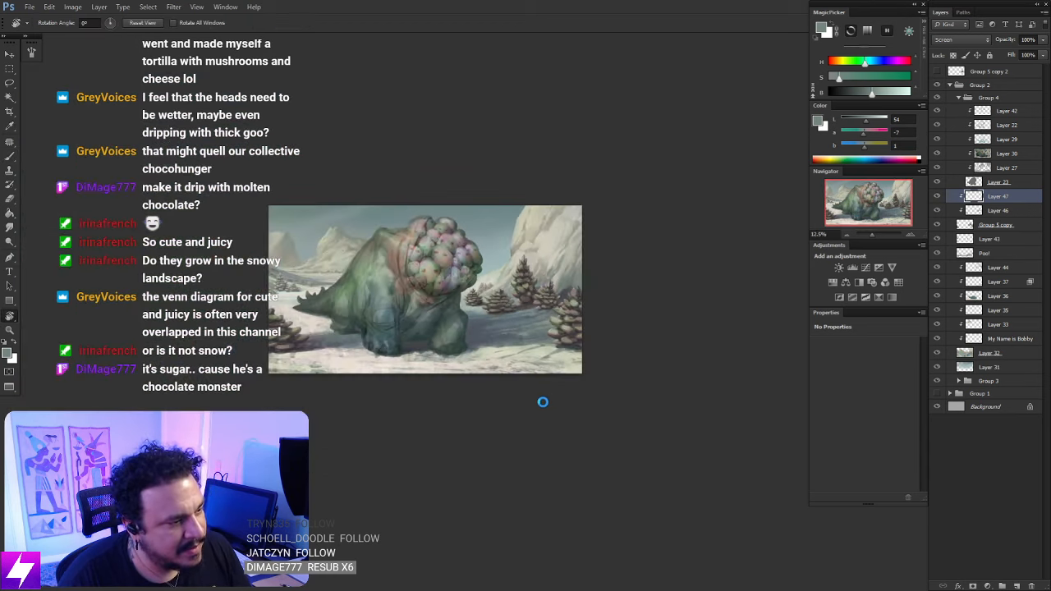
Examine the composition mirrored and unmirrored, both whole and close up, checking the creature against the cone trees and snow
left_click_drag(368, 410, 535, 455)
key("ctrl+plus")
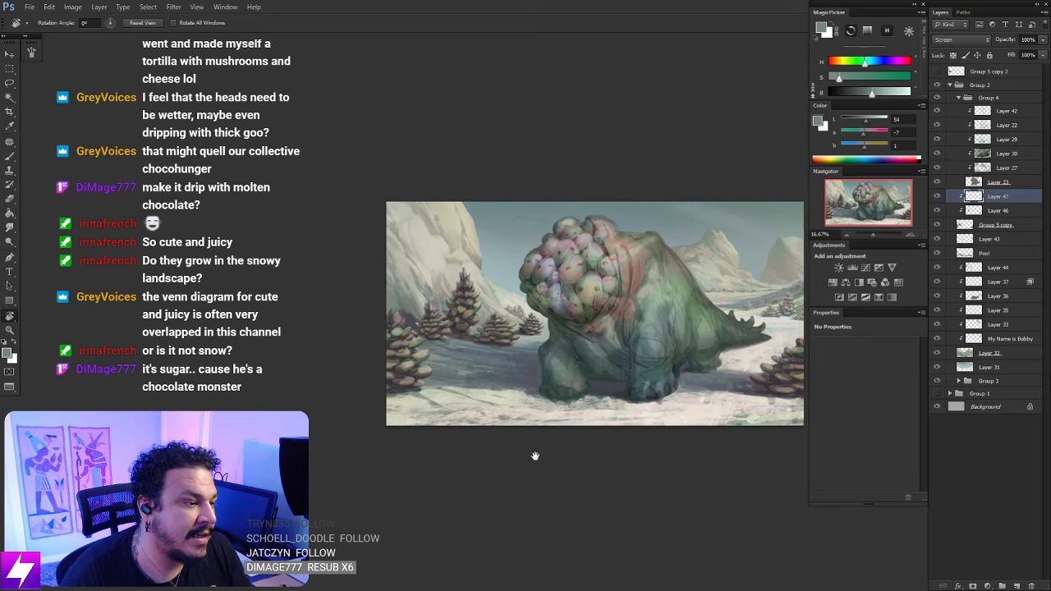
key("ctrl+plus")
left_click_drag(388, 407, 470, 412)
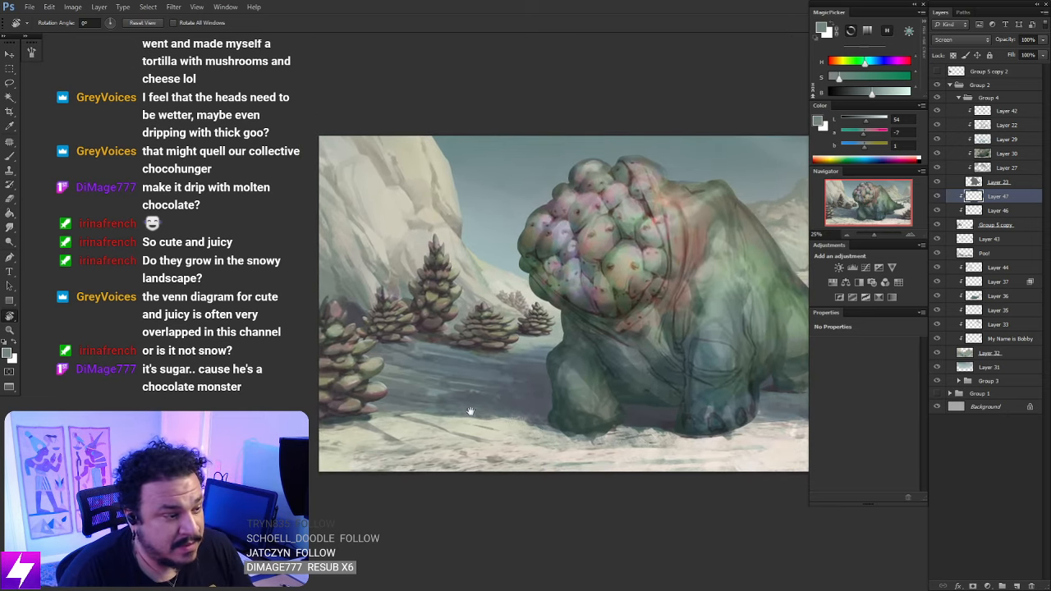
key("b")
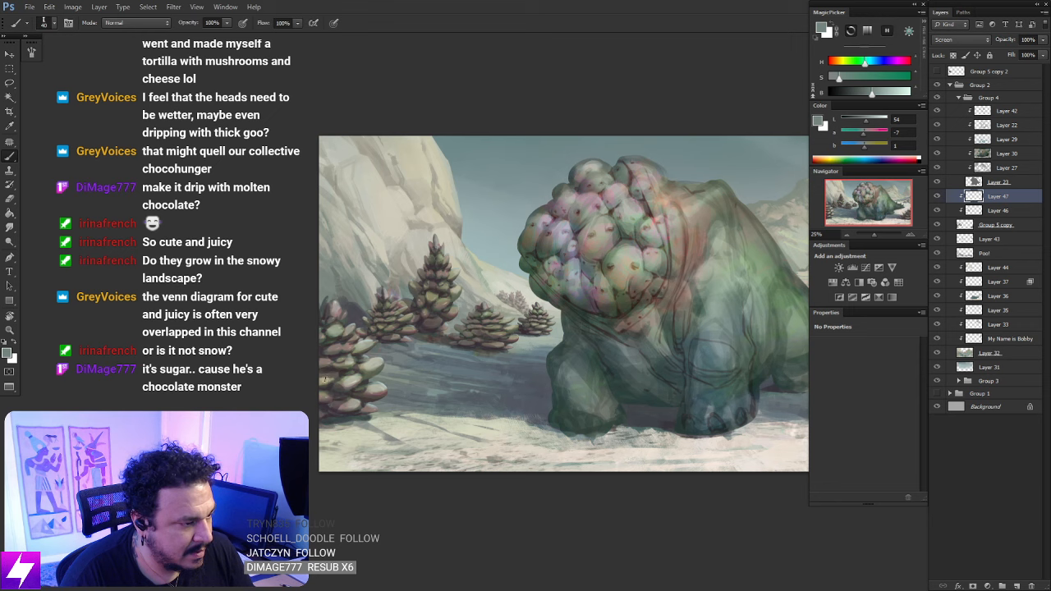
key("r")
key("ctrl+minus")
key("ctrl+minus")
left_click_drag(501, 435, 393, 425)
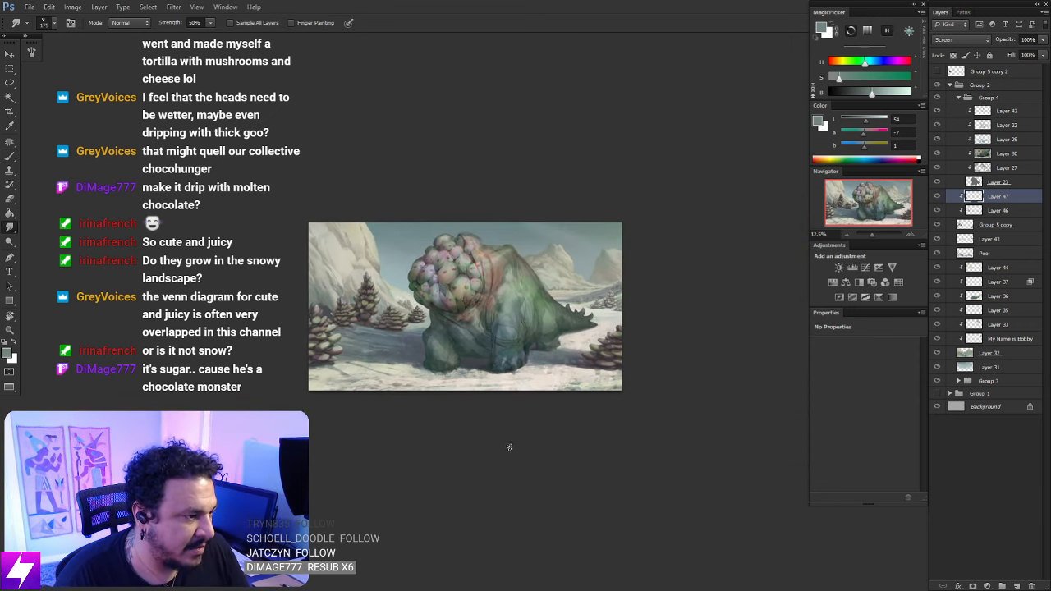
key("ctrl+plus")
mouse_move(481, 469)
left_mouse_down()
mouse_move(526, 474)
mouse_move(478, 452)
left_mouse_up()
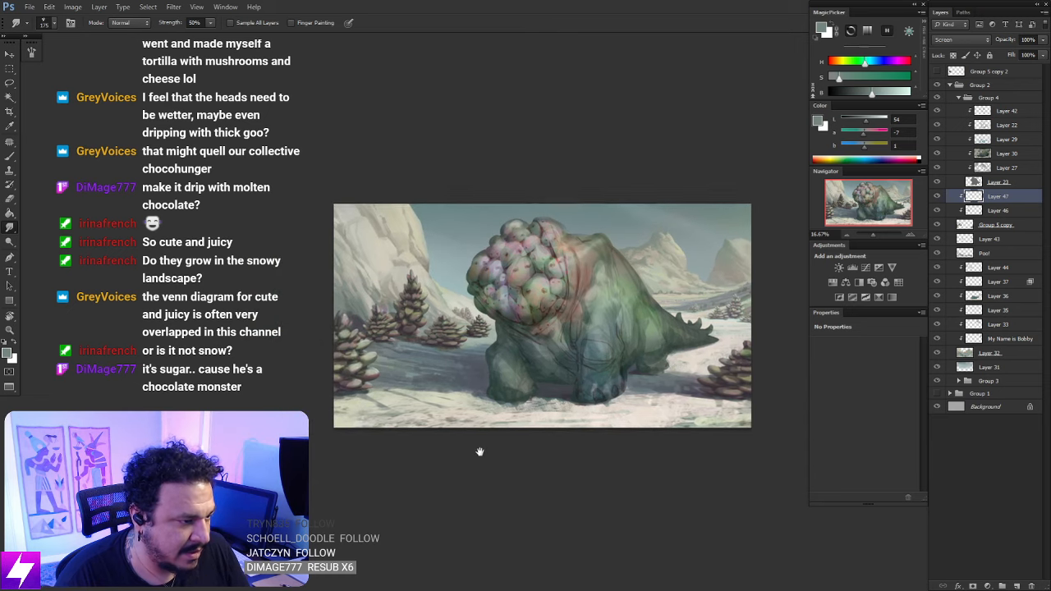
key("ctrl+plus")
key("ctrl+plus")
key("b")
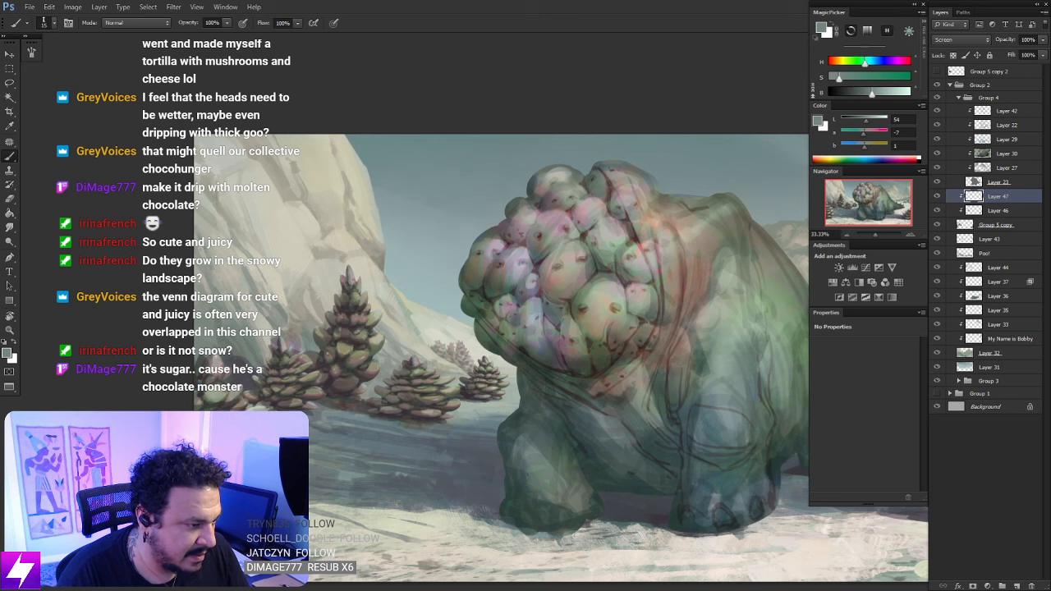
key("ctrl+minus")
key("ctrl+minus")
left_click_drag(579, 512, 519, 499)
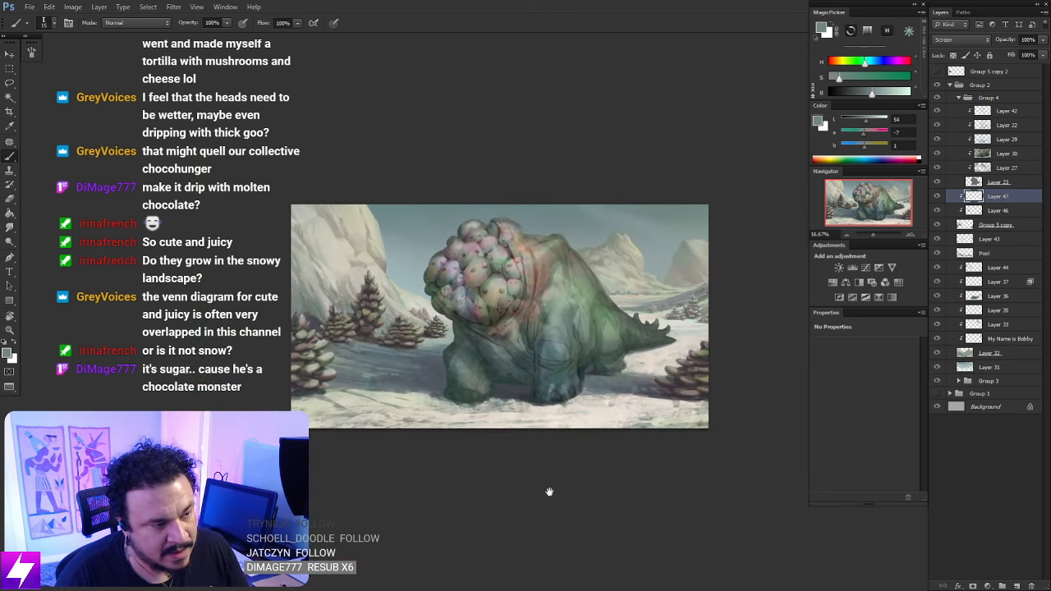
key("r")
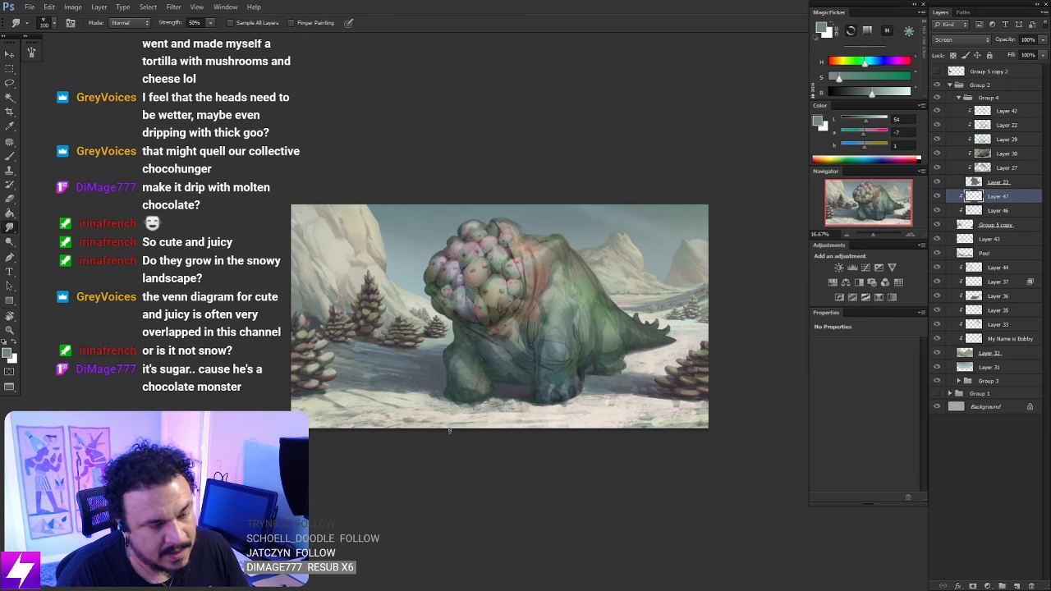
left_click_drag(449, 430, 430, 427)
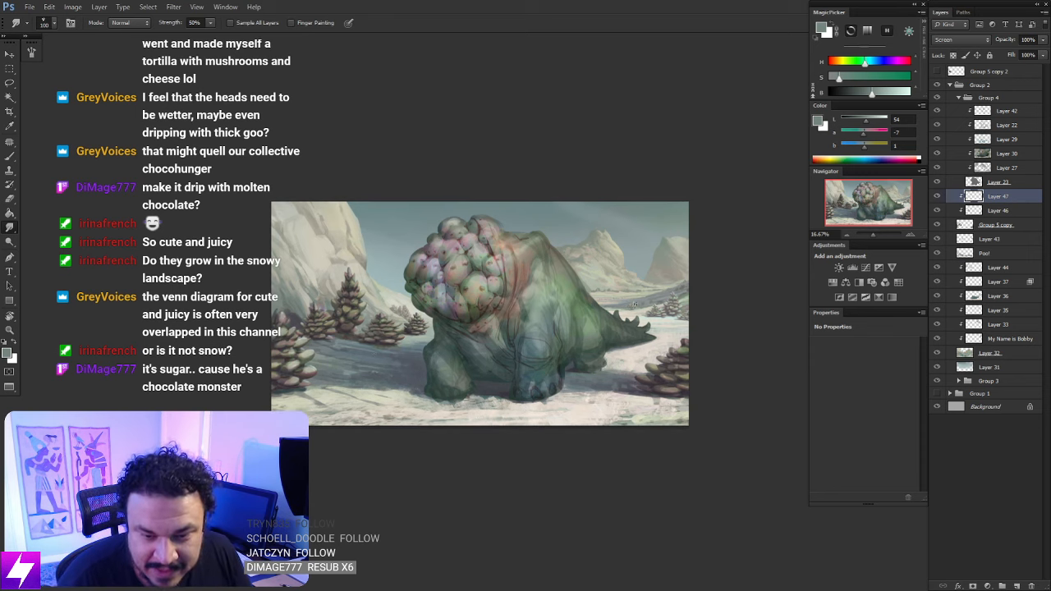
mouse_move(624, 378)
left_mouse_down()
mouse_move(620, 346)
mouse_move(620, 378)
left_mouse_up()
left_click_drag(653, 295, 626, 356)
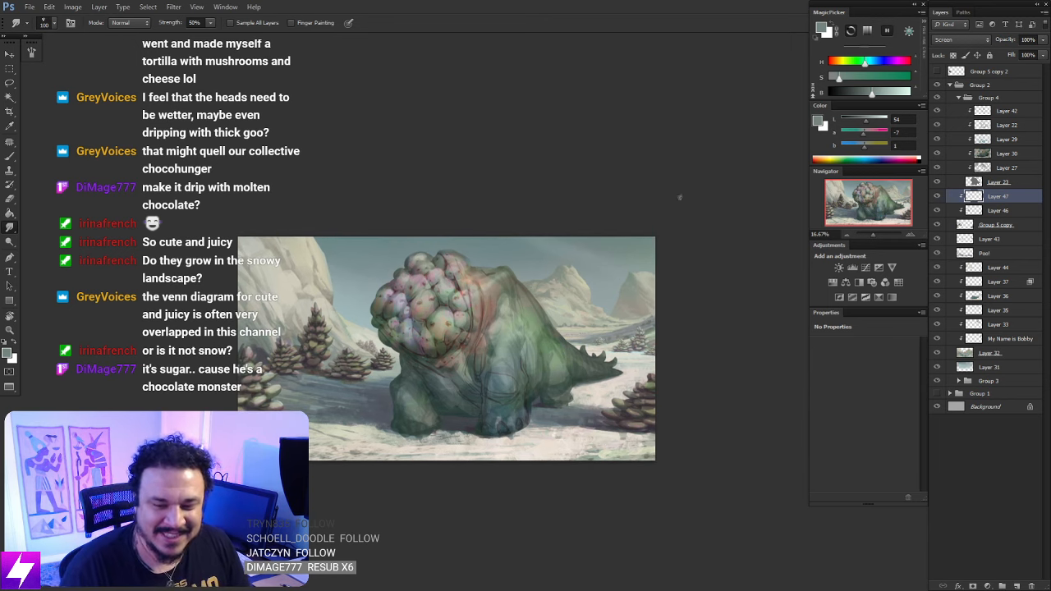
left_click_drag(613, 408, 632, 433)
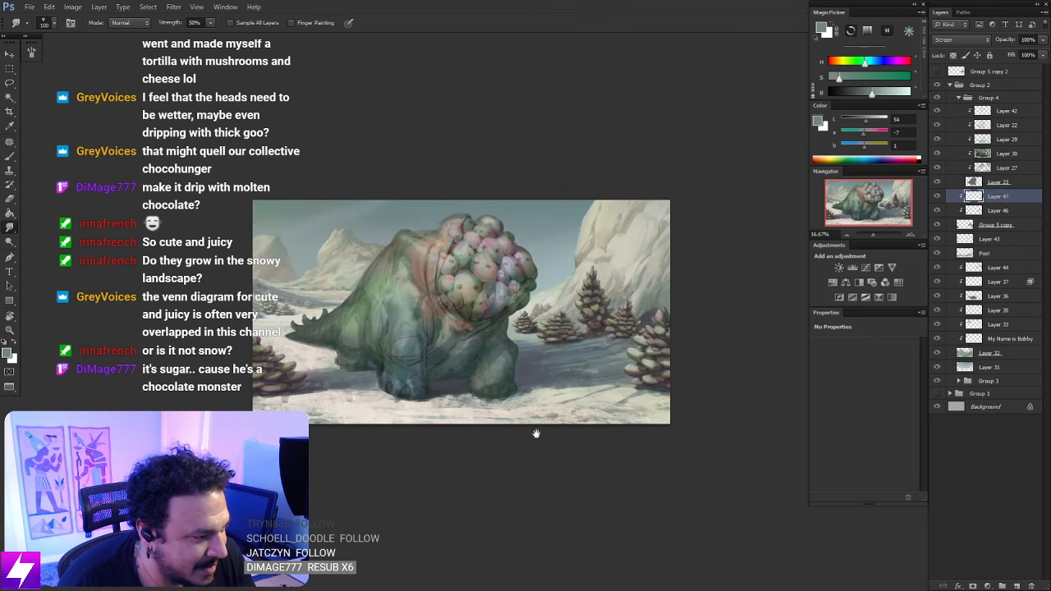
left_click_drag(531, 425, 621, 445)
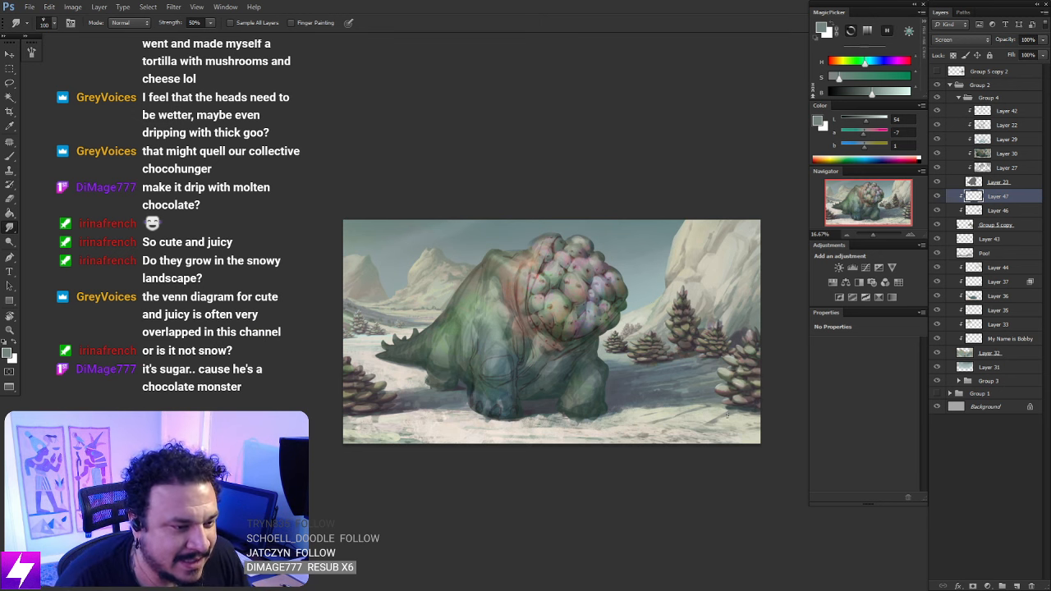
key("ctrl+plus")
left_click_drag(661, 465, 588, 434)
left_click_drag(739, 333, 729, 340)
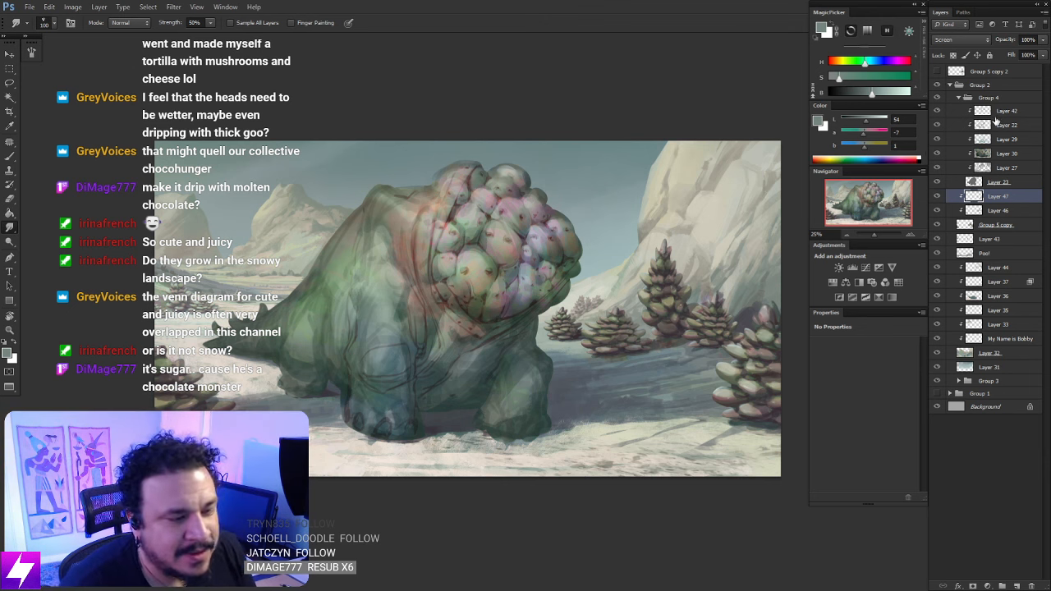
Merge the creature's layers from Layer 42 down to Layer 23 into one layer and create a new empty layer above it
left_click(982, 182)
left_click(989, 113)
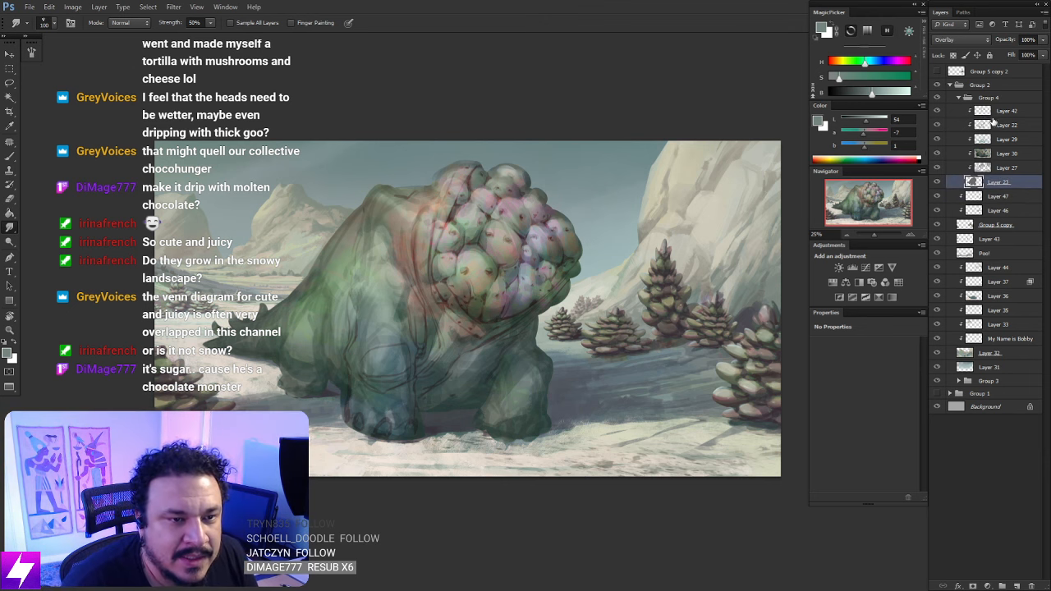
key("ctrl+minus")
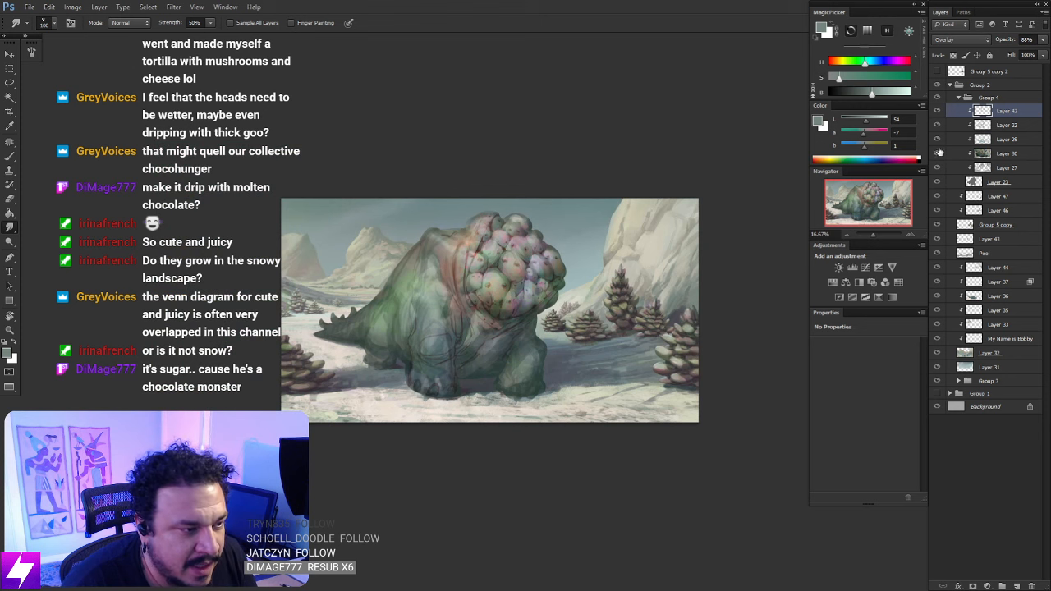
left_click(936, 111)
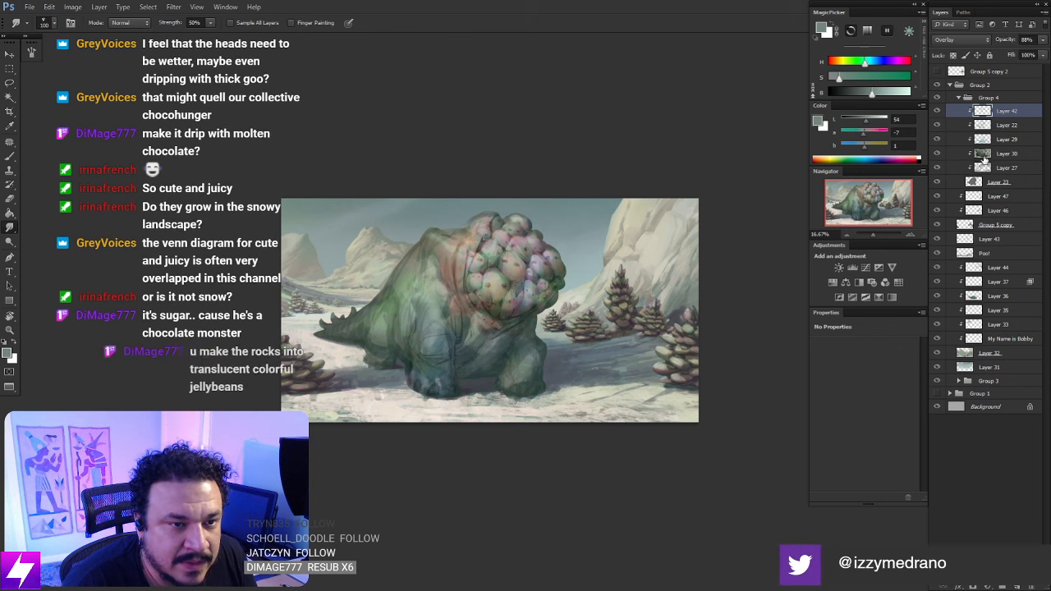
left_click(937, 98)
left_click(938, 97)
left_click(984, 180, "shift")
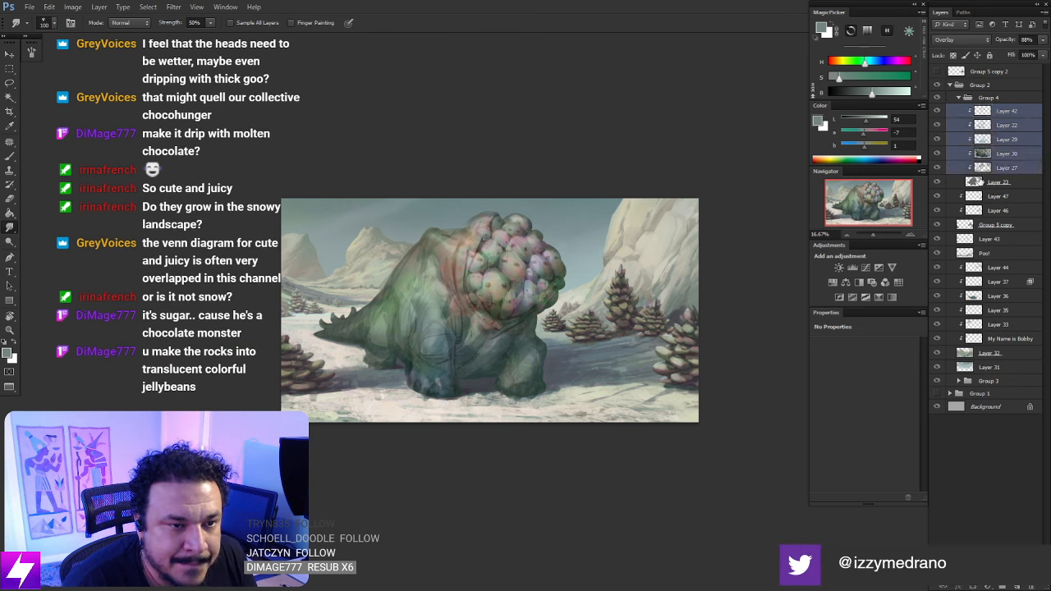
key("ctrl+e")
key("ctrl+alt+shift+n")
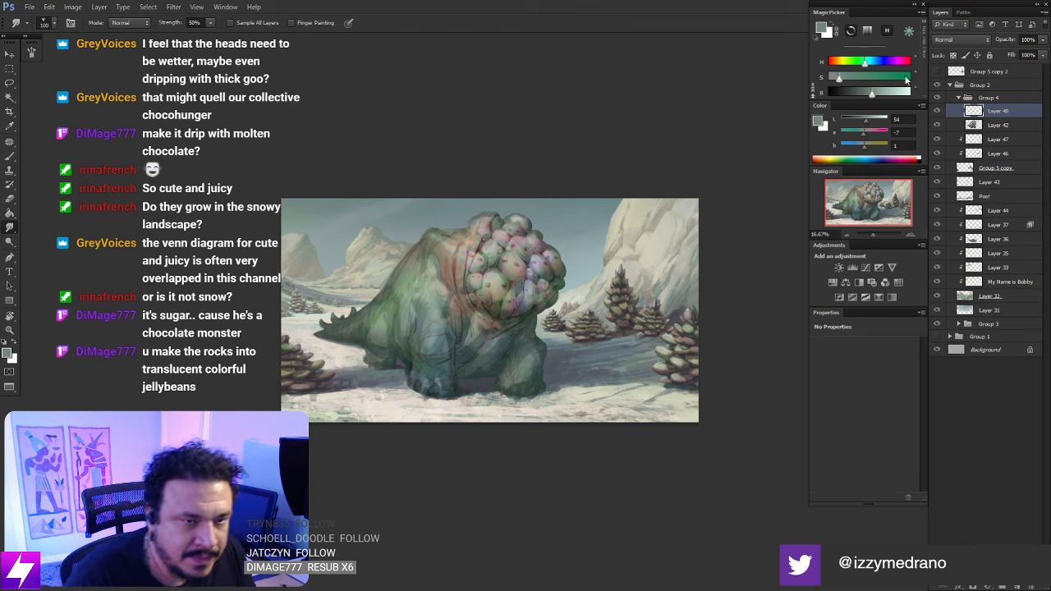
Start a Puppet Warp on the merged creature layer, placing pins on the head and both front legs
left_click(996, 127)
key("ctrl+plus")
key("ctrl+plus")
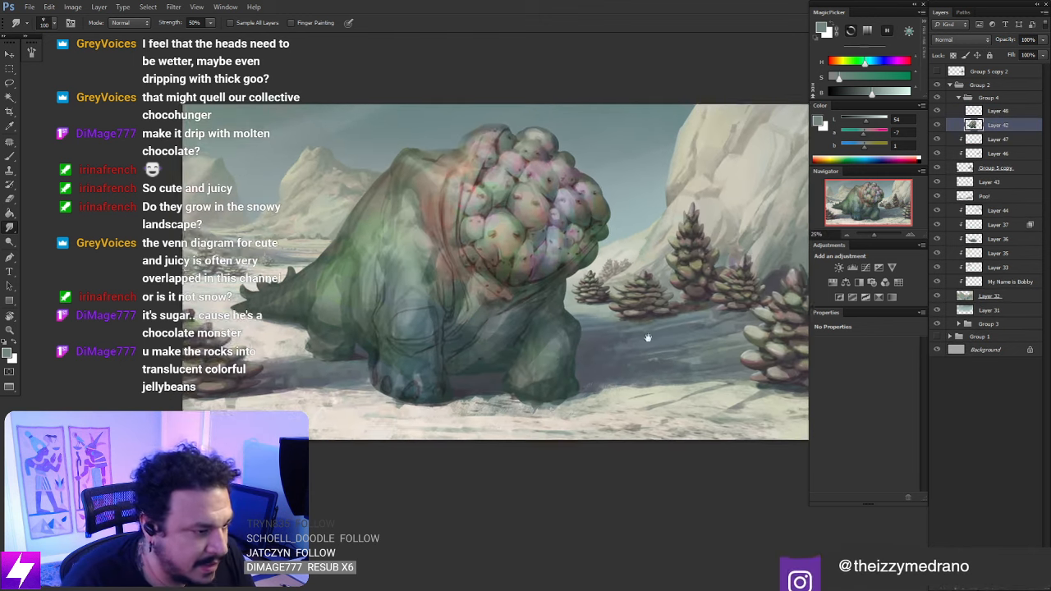
key("l")
mouse_move(578, 308)
left_mouse_down()
mouse_move(544, 324)
mouse_move(501, 396)
mouse_move(511, 408)
left_mouse_up()
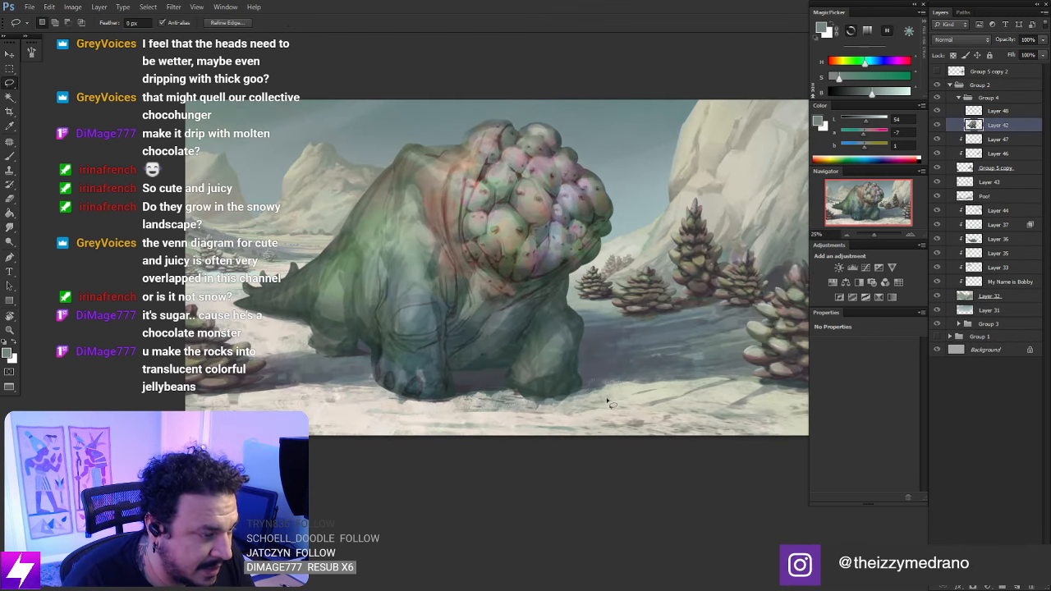
key("Return")
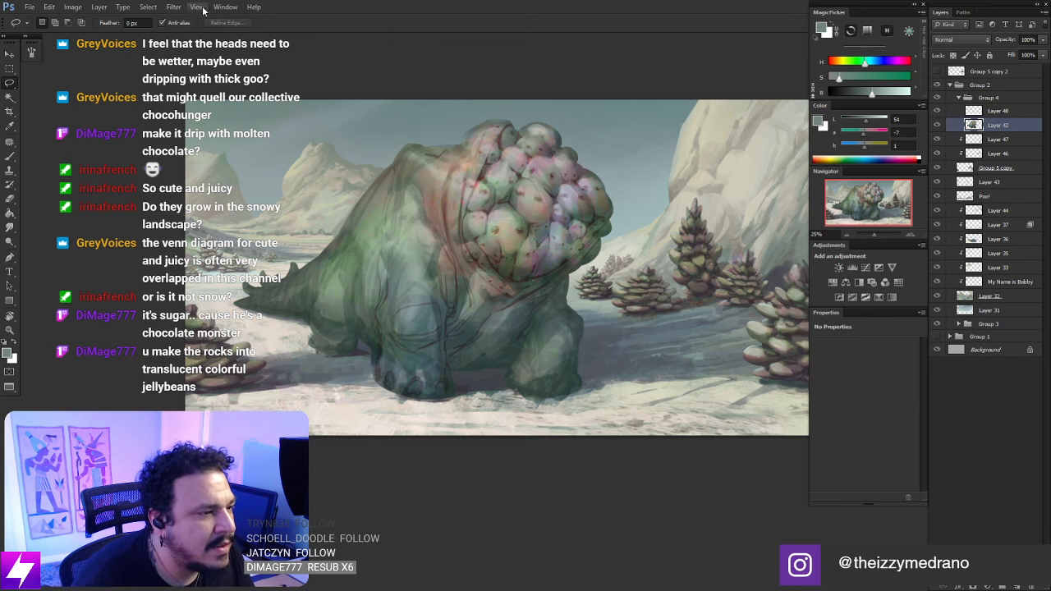
left_click(73, 6)
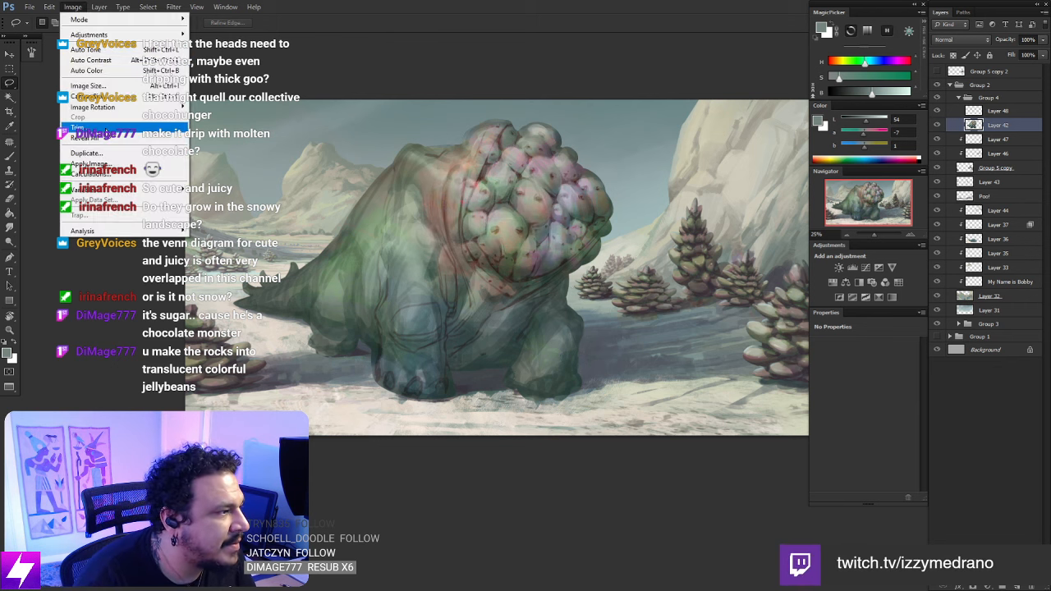
mouse_move(49, 6)
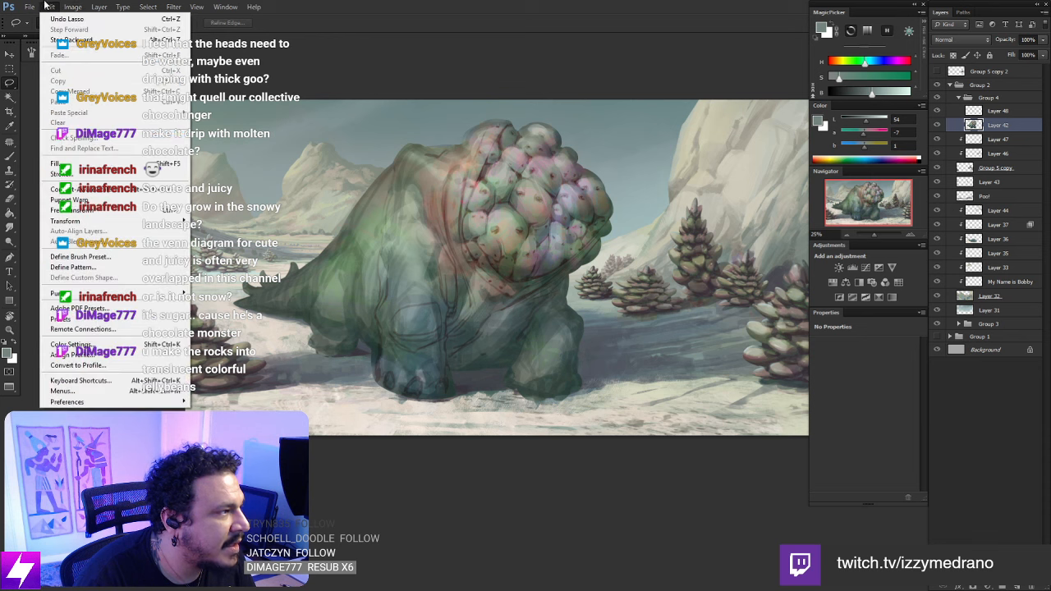
left_click(82, 200)
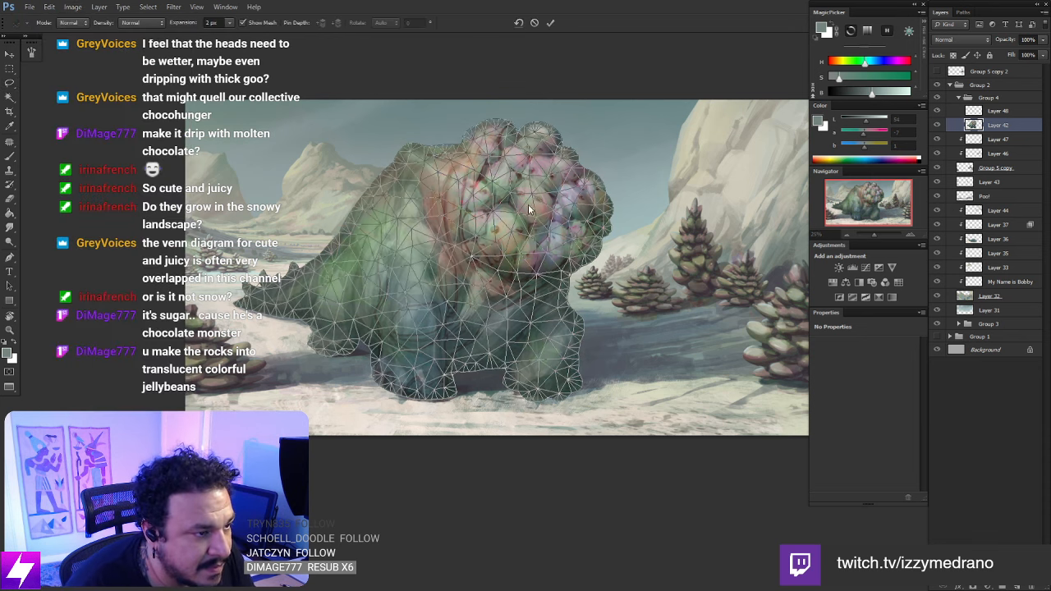
left_click(529, 197)
left_click(555, 321)
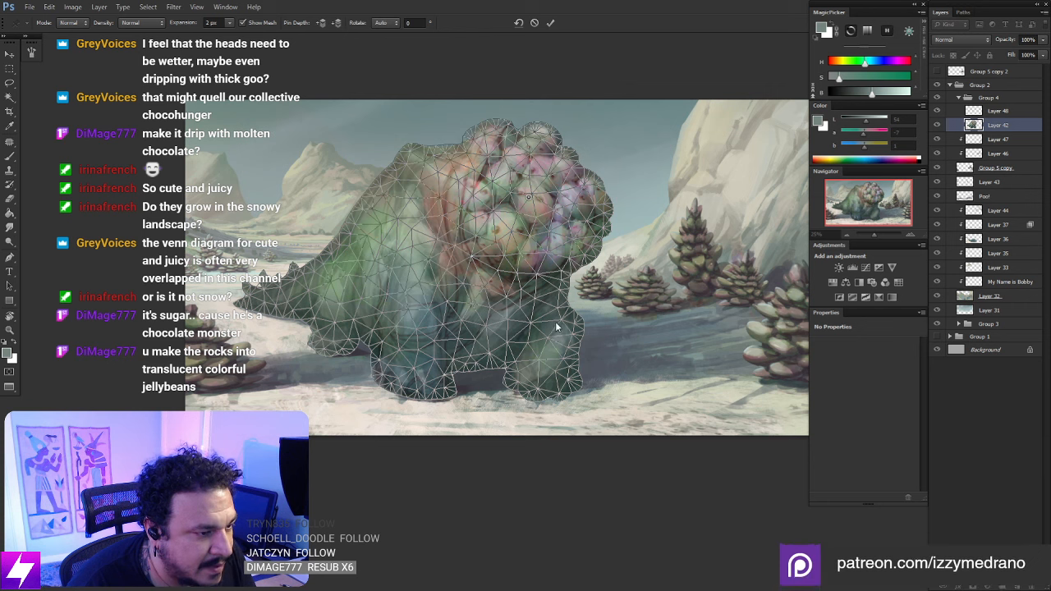
left_click(542, 359)
left_click(415, 332)
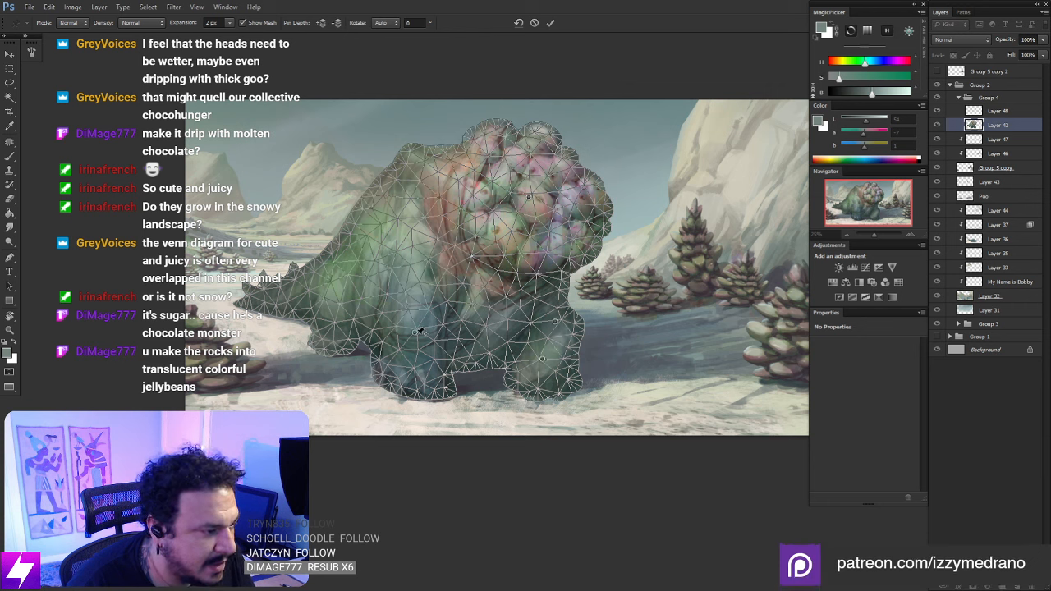
Warp the front leg below the head forward, adjust the other front foot, and reposition the tail with added pins
left_click_drag(543, 360, 556, 353)
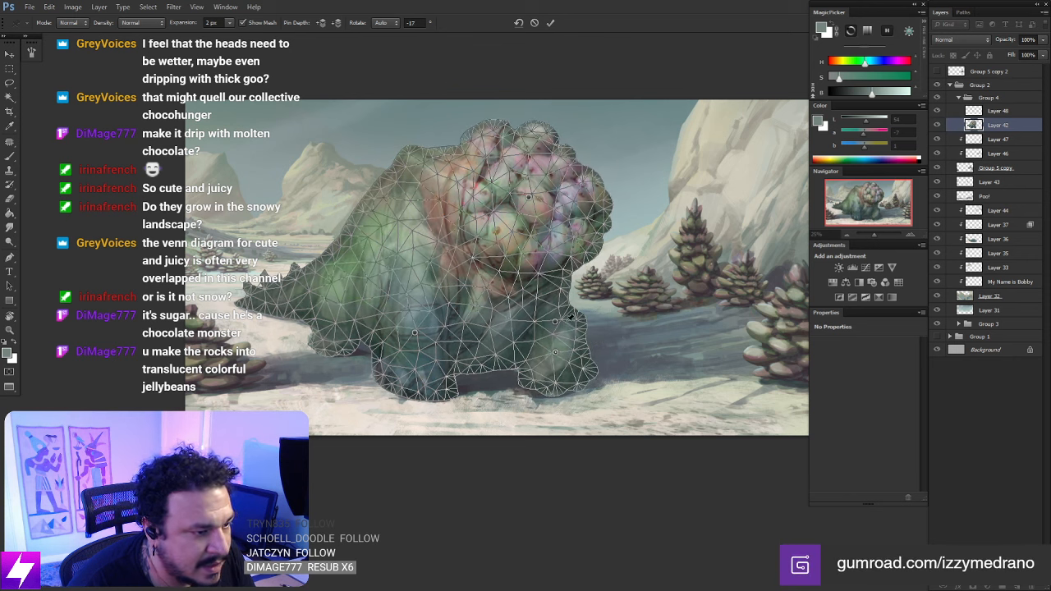
left_click(555, 321)
left_click(576, 321)
left_click_drag(576, 321, 571, 328)
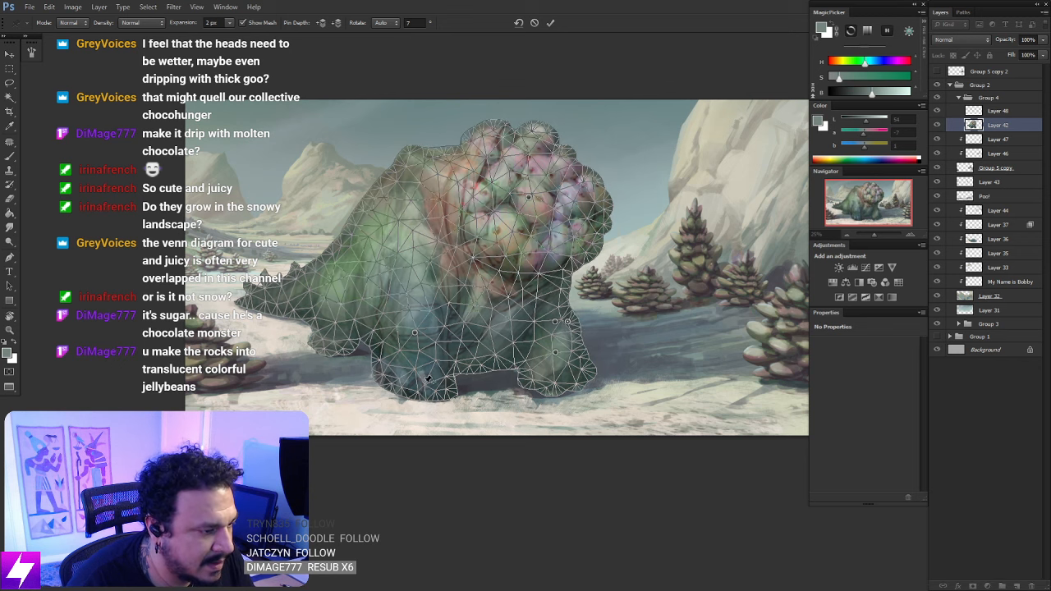
left_click_drag(425, 390, 391, 387)
left_click(390, 381)
left_click_drag(300, 298, 294, 301)
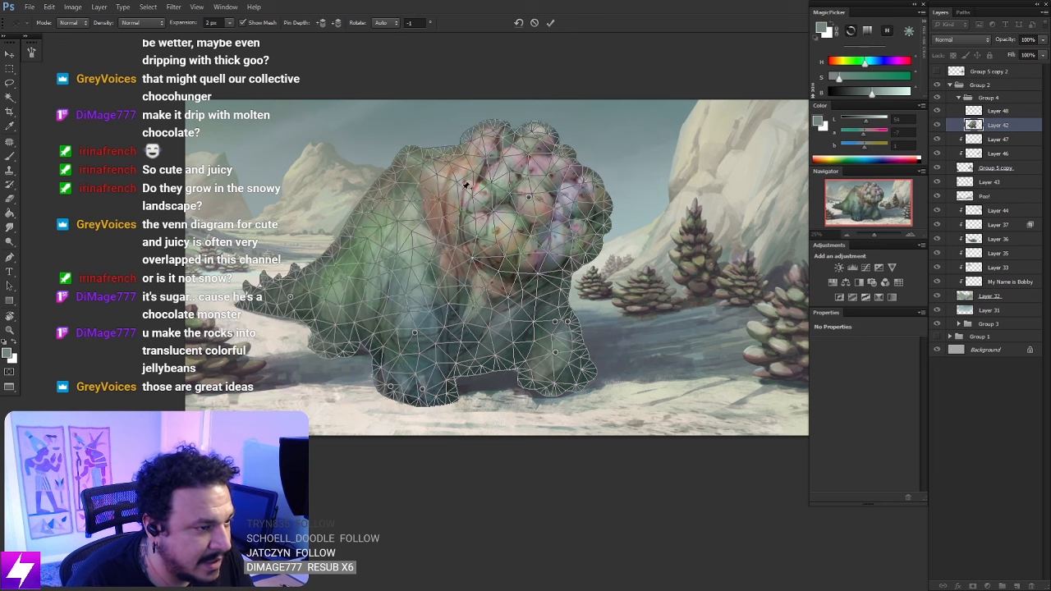
Nudge the head forward, raise the shoulder and back outline with new pins, and apply the Puppet Warp
left_click_drag(530, 201, 532, 198)
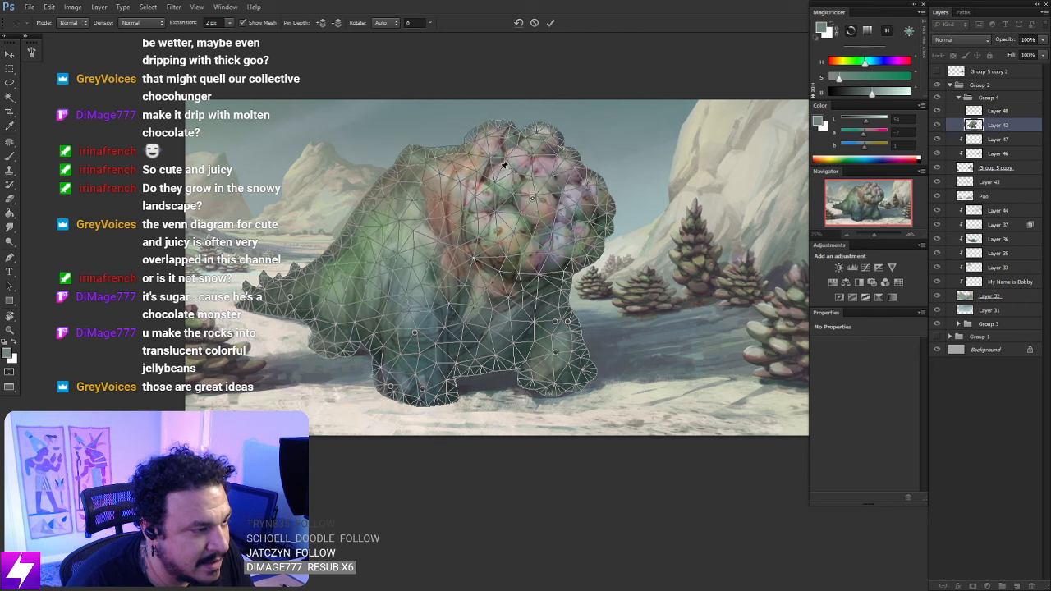
left_click_drag(445, 162, 443, 153)
left_click(374, 220)
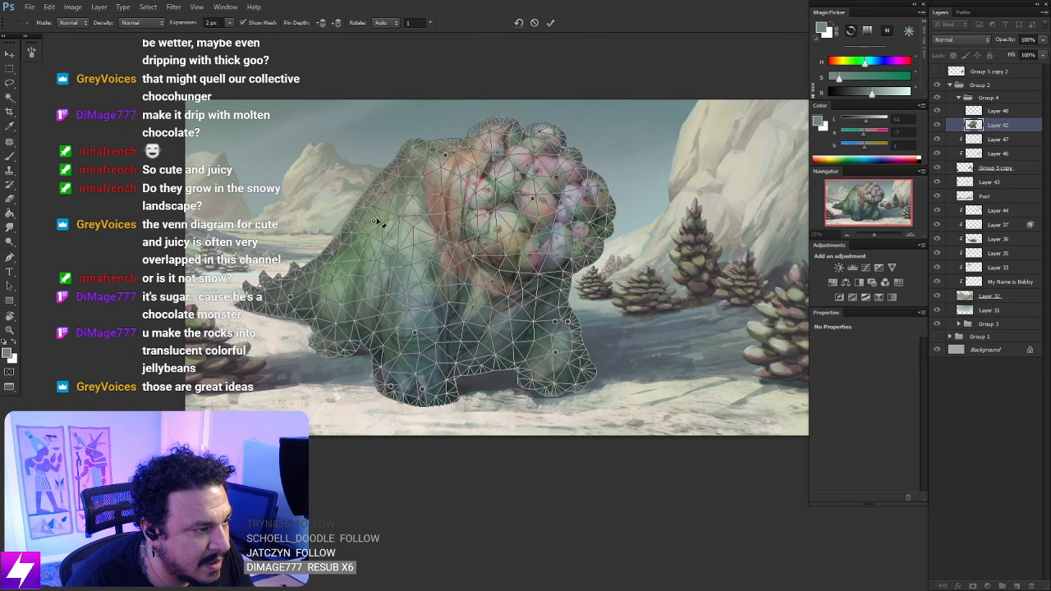
left_click_drag(373, 221, 368, 215)
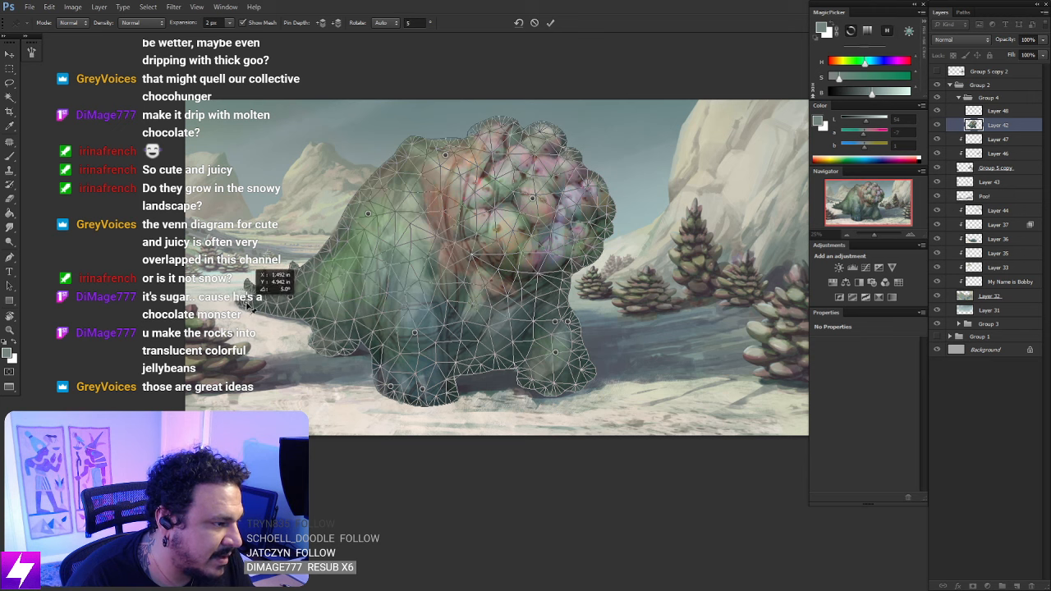
key("Return")
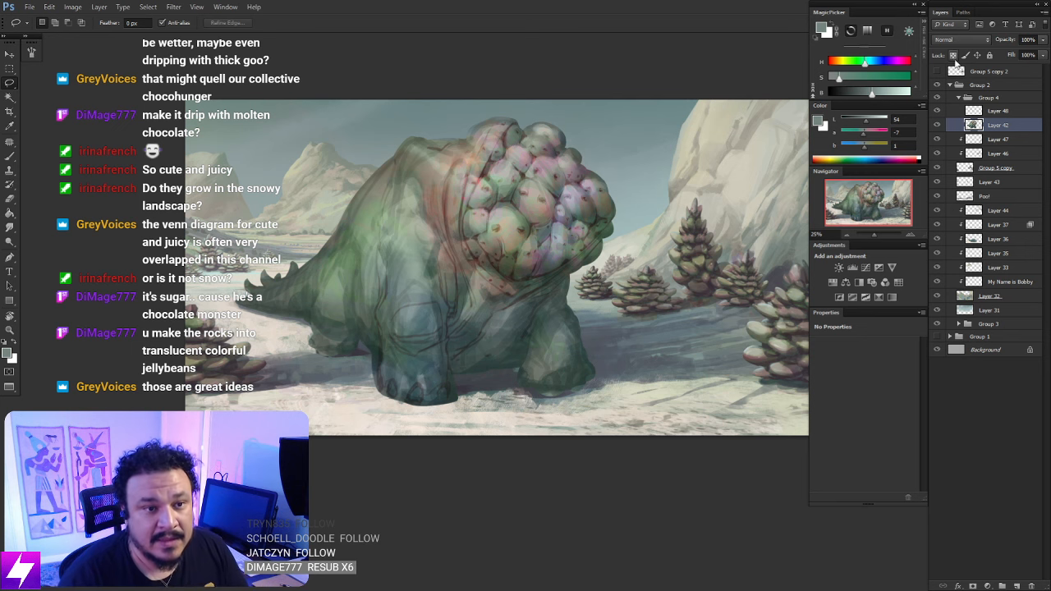
Undo and redo the last warp to compare the creature's pose, and flip the canvas horizontally to check it
key("ctrl+minus")
key("ctrl+plus")
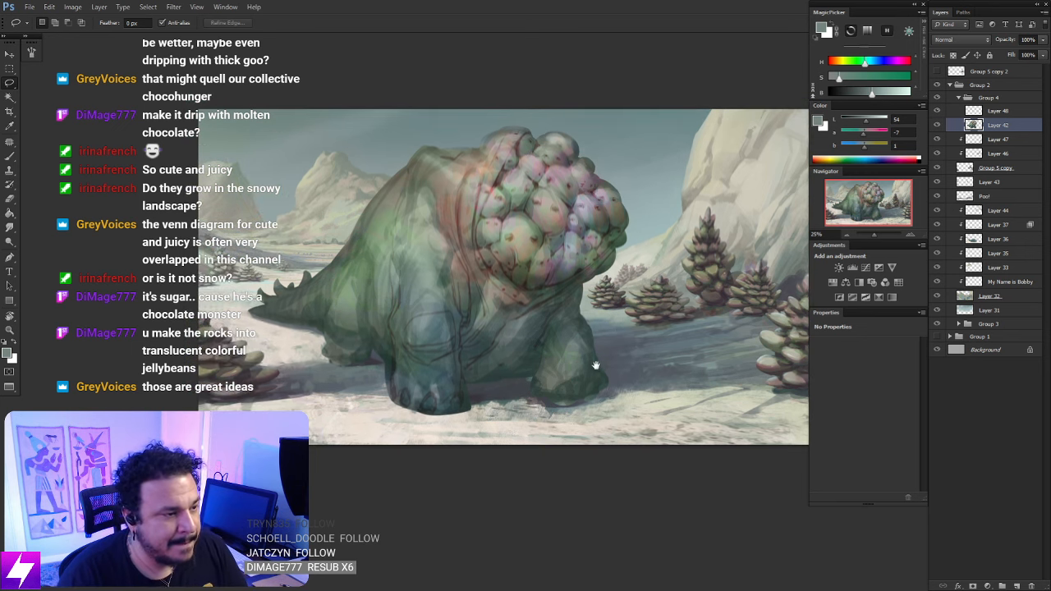
key("ctrl+z")
key("ctrl+z")
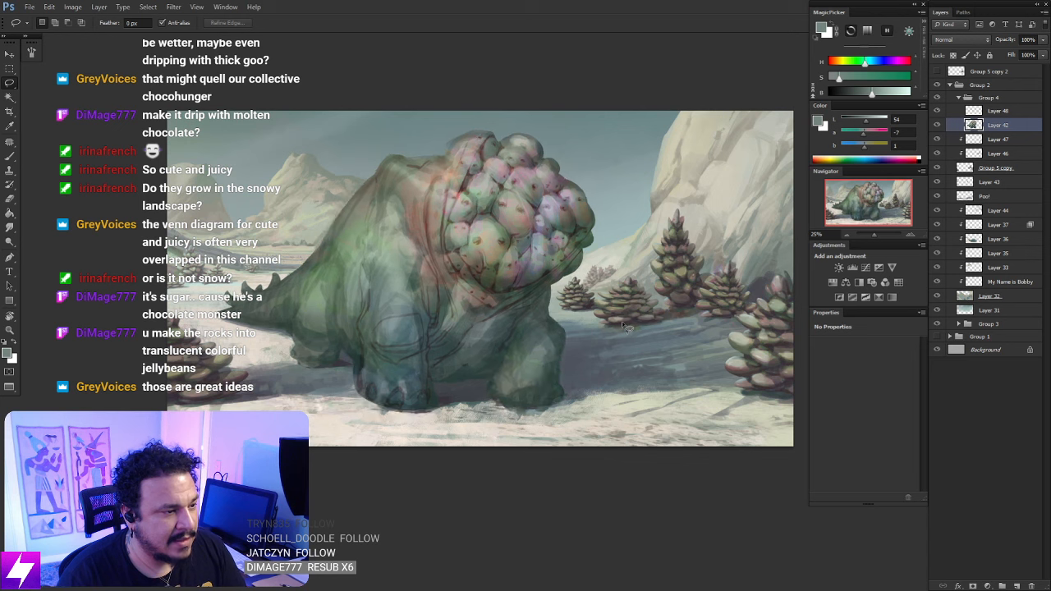
key("ctrl+z")
left_click_drag(623, 371, 530, 414)
key("ctrl+shift+h")
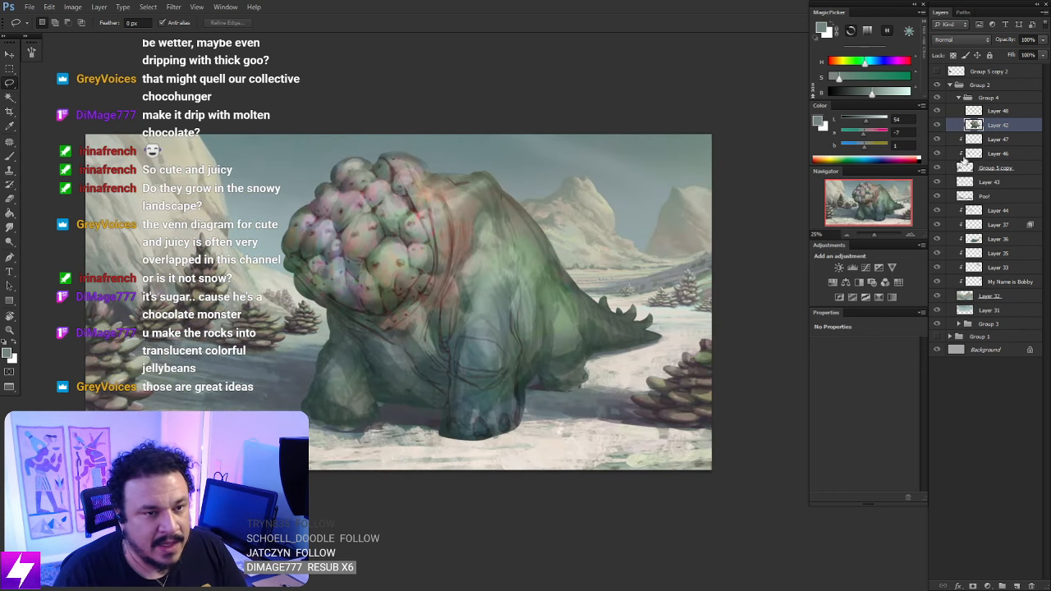
Select Layer 48 and toggle Group 4's visibility to examine the creature against the background
left_click(978, 113)
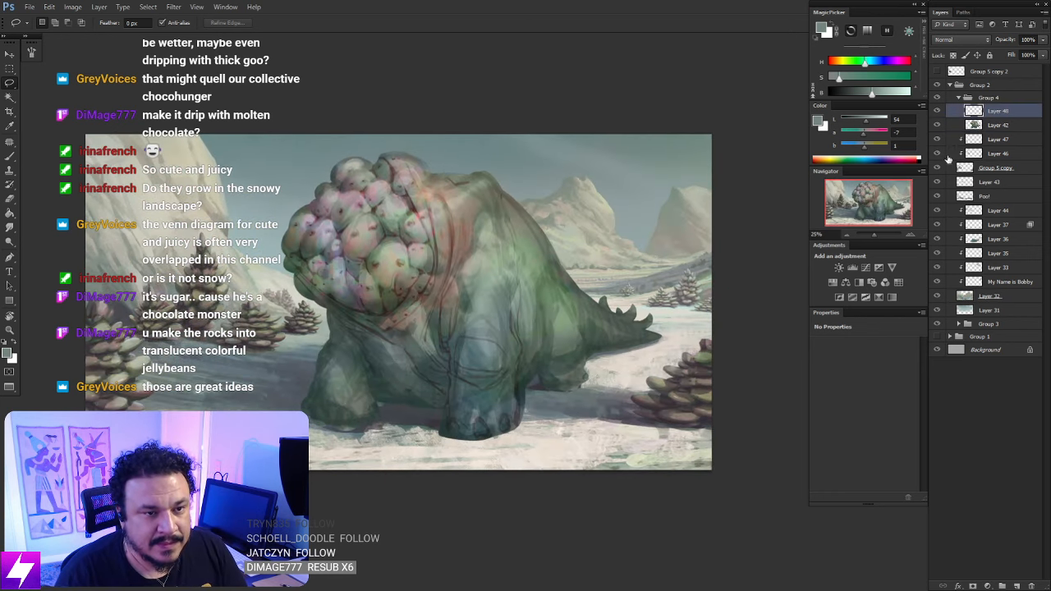
left_click(938, 97)
left_click(937, 98)
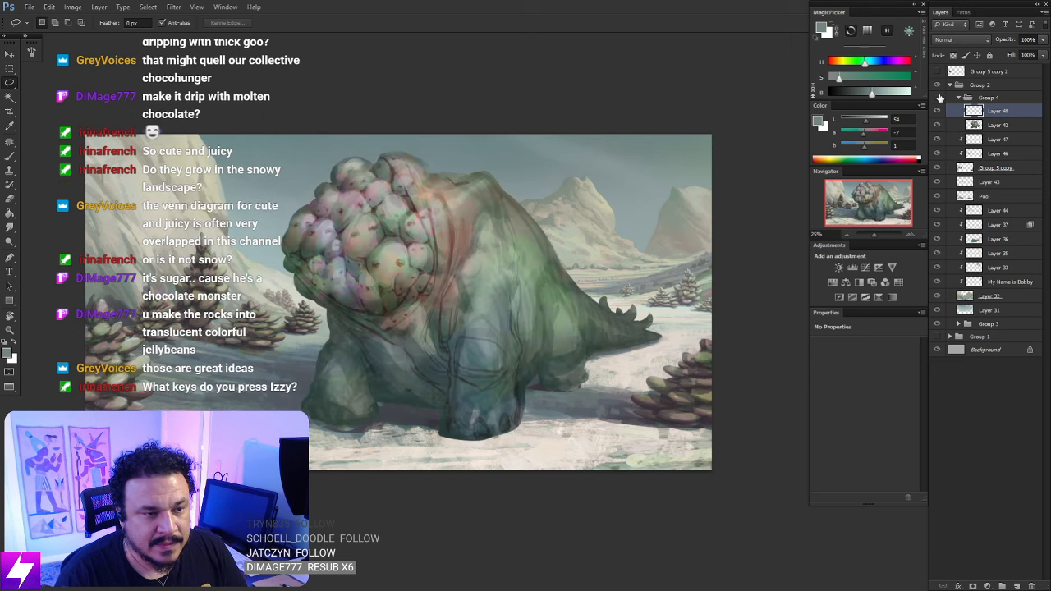
left_click(938, 98)
left_click(938, 97)
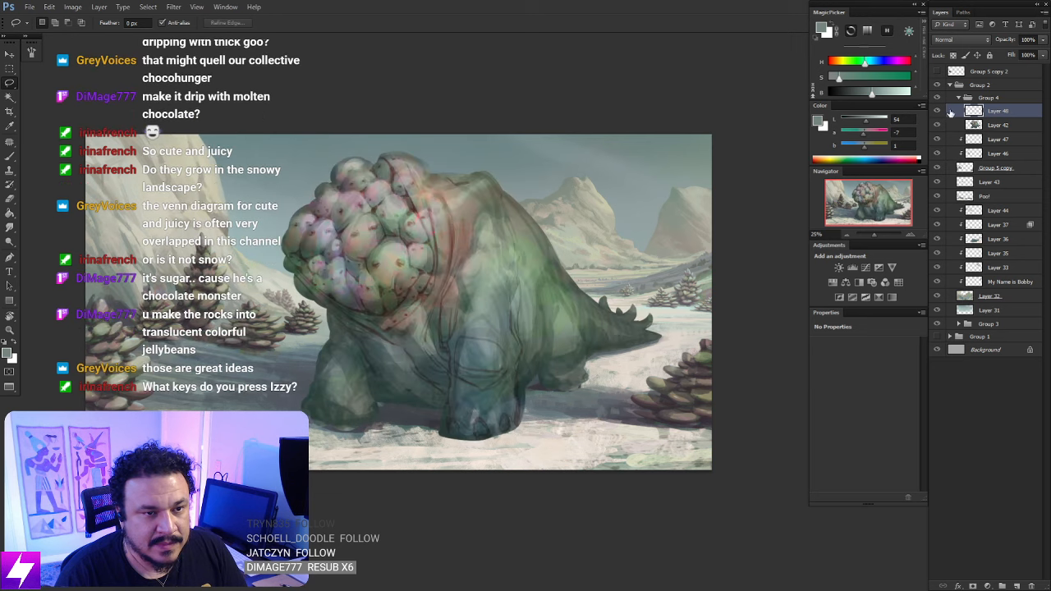
Try clipping Layer 48 to the creature on Layer 42, and release the clipping again
left_click(991, 118, "alt")
key("ctrl+plus")
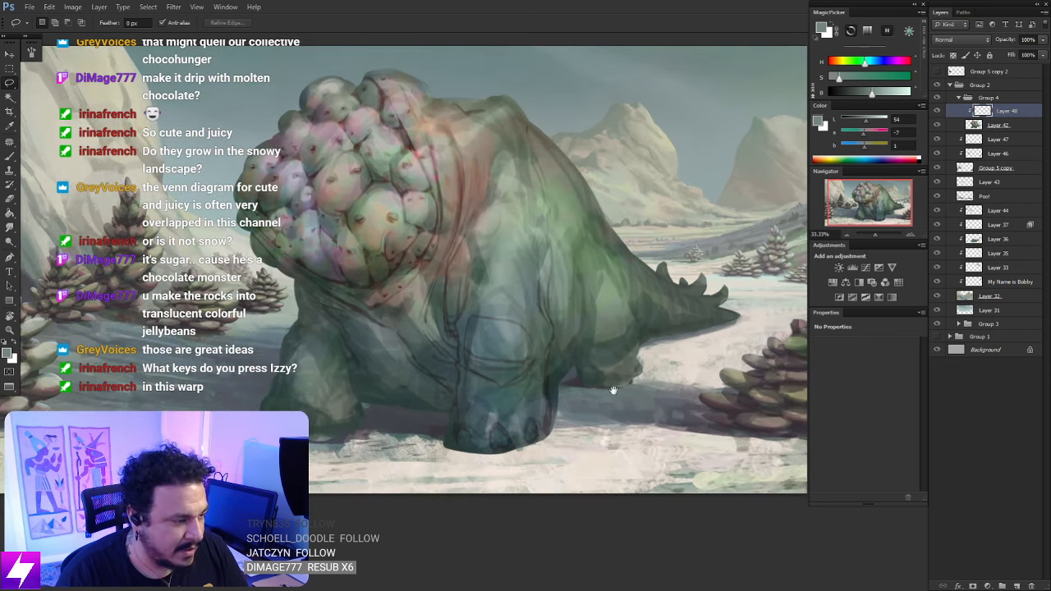
left_click(977, 124)
left_click(977, 112)
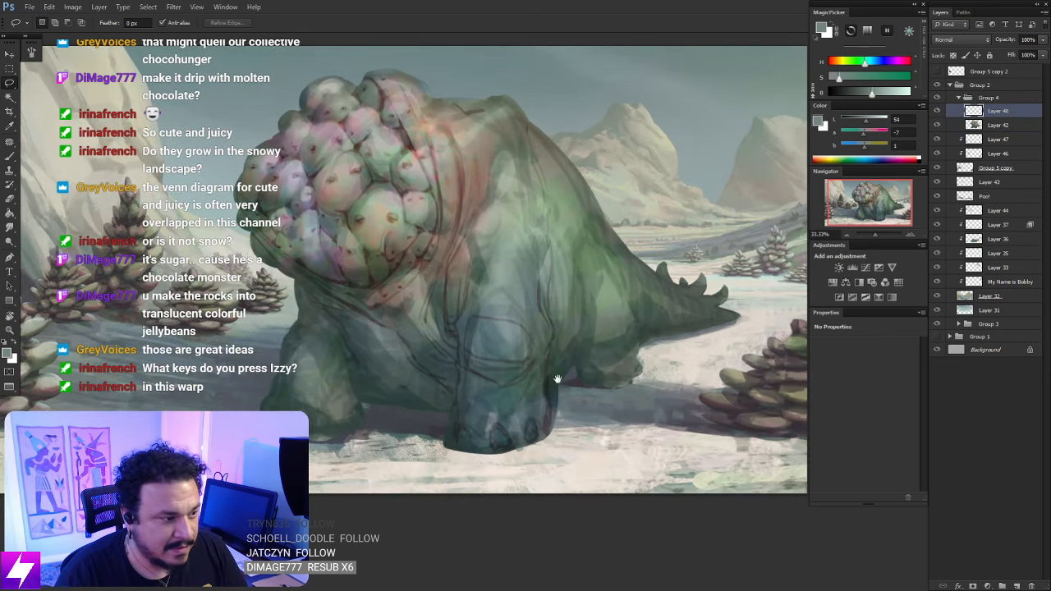
Sample a near-black brush colour from the creature's dark lines and flip the canvas horizontally
left_click_drag(556, 380, 602, 402)
key("b")
left_click(345, 284, "alt")
left_click_drag(460, 333, 441, 323)
scroll(545, 335, "down", 1)
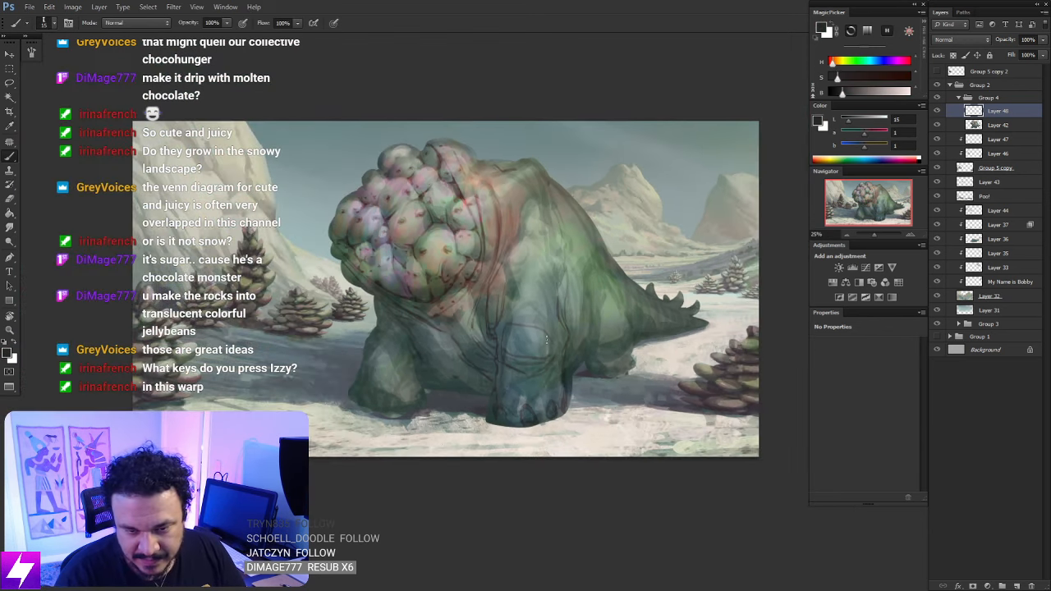
key("F2")
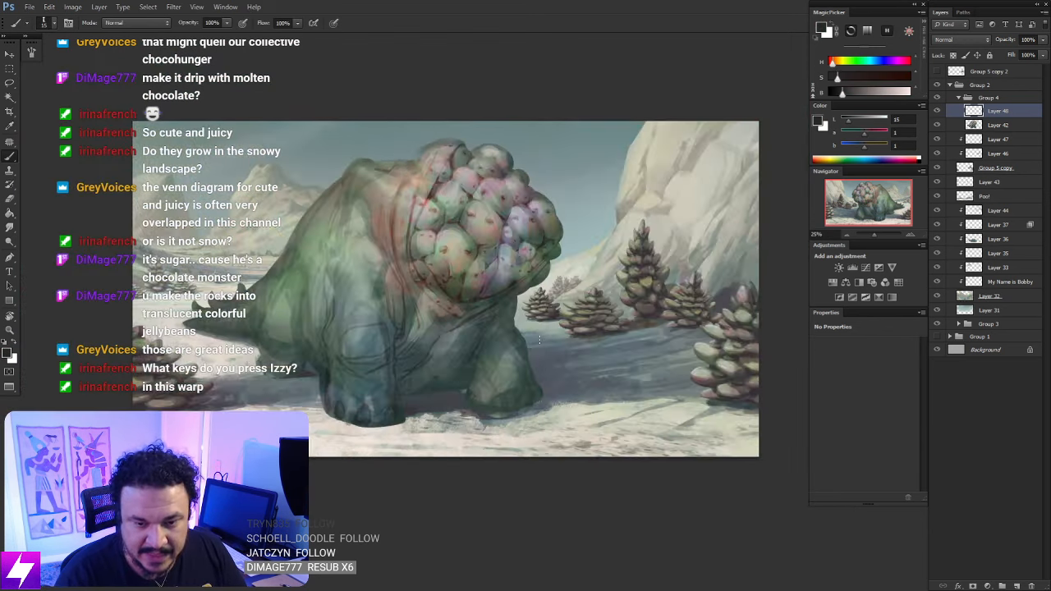
scroll(510, 307, "up", 1)
left_click_drag(486, 338, 557, 338)
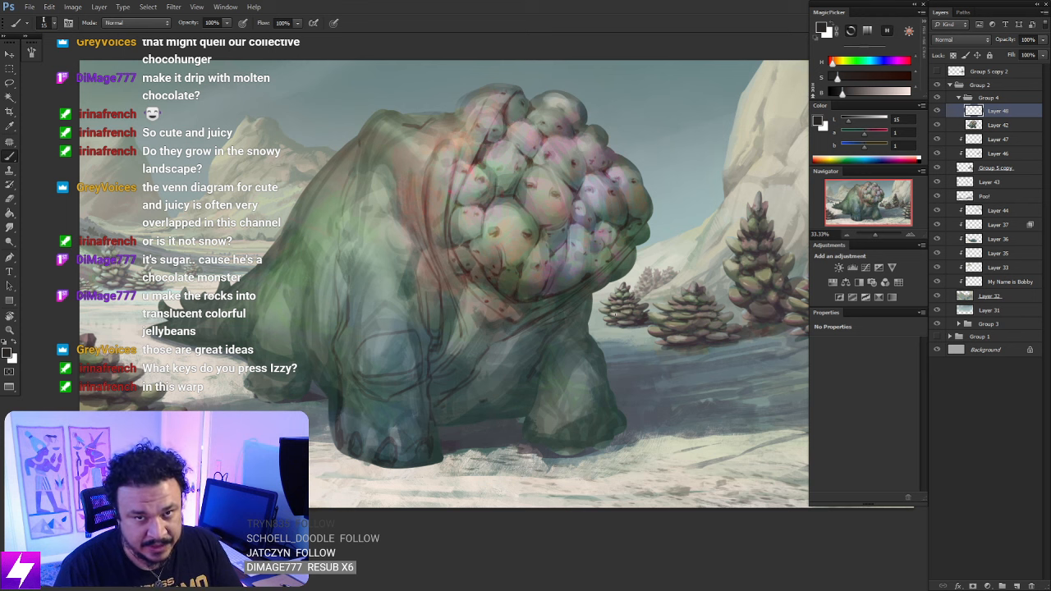
Start a Puppet Warp on the creature in Layer 42, with pins on the head and the front leg below it
left_click(971, 124)
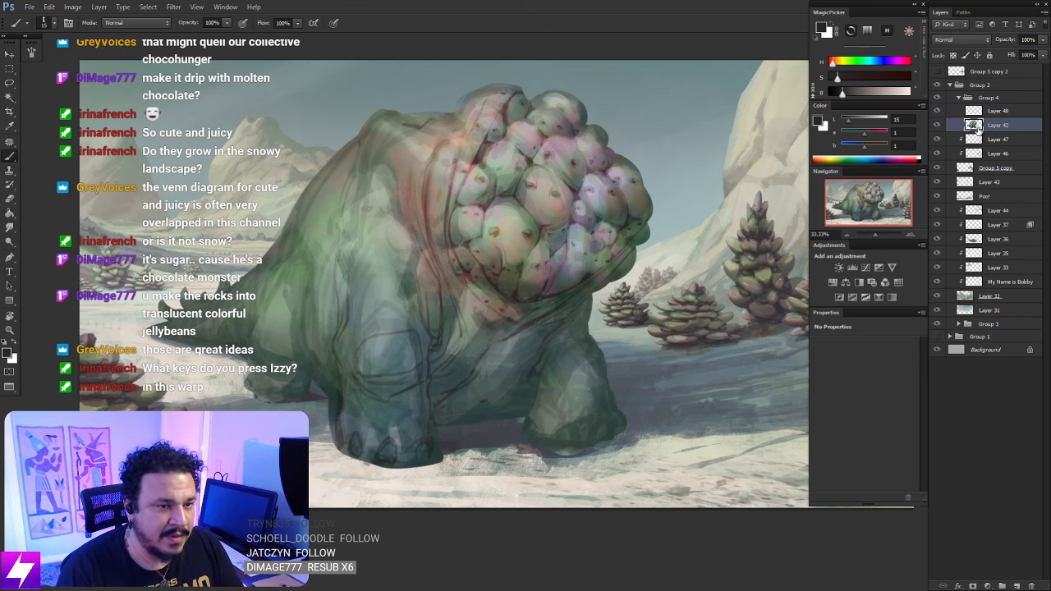
left_click(49, 7)
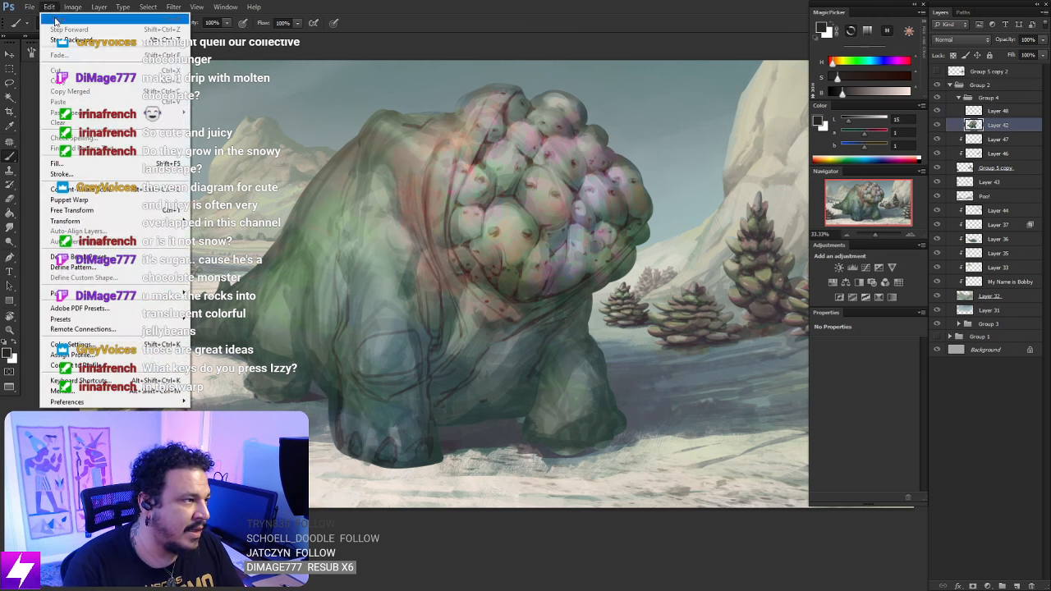
left_click(91, 201)
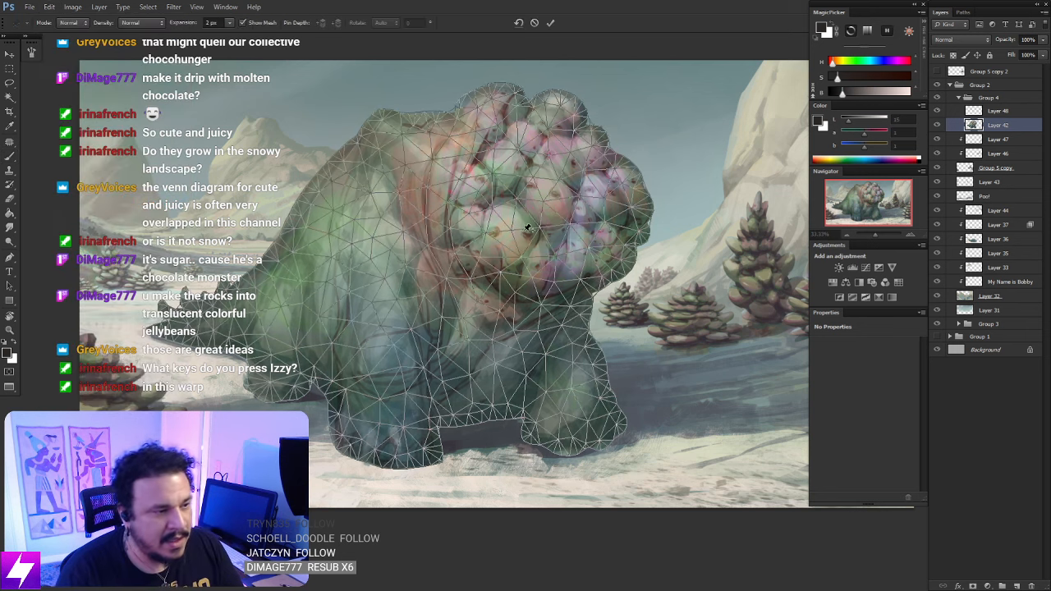
left_click(532, 176)
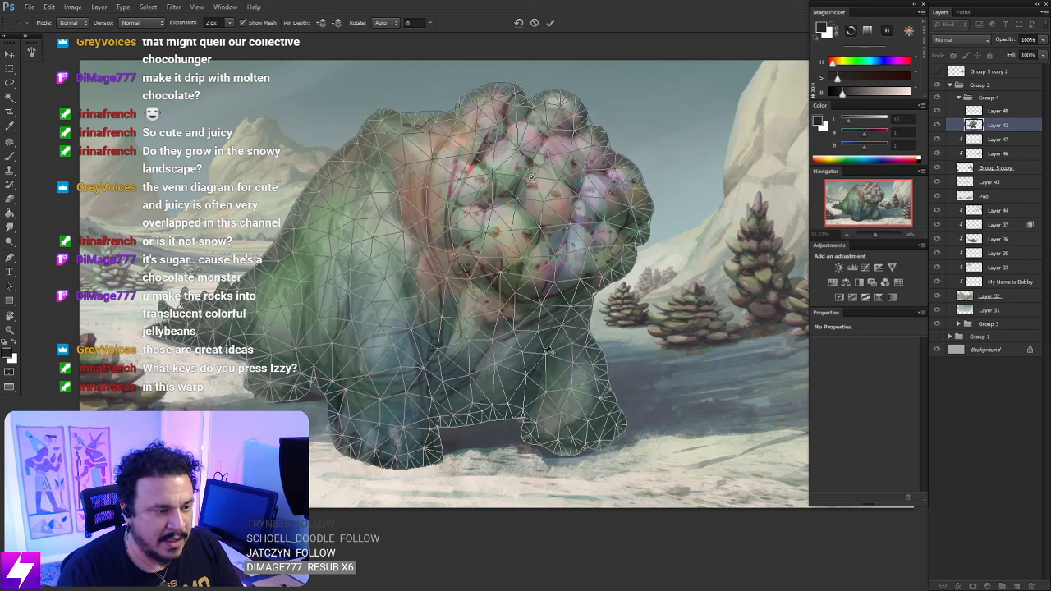
key("alt")
left_click(537, 176)
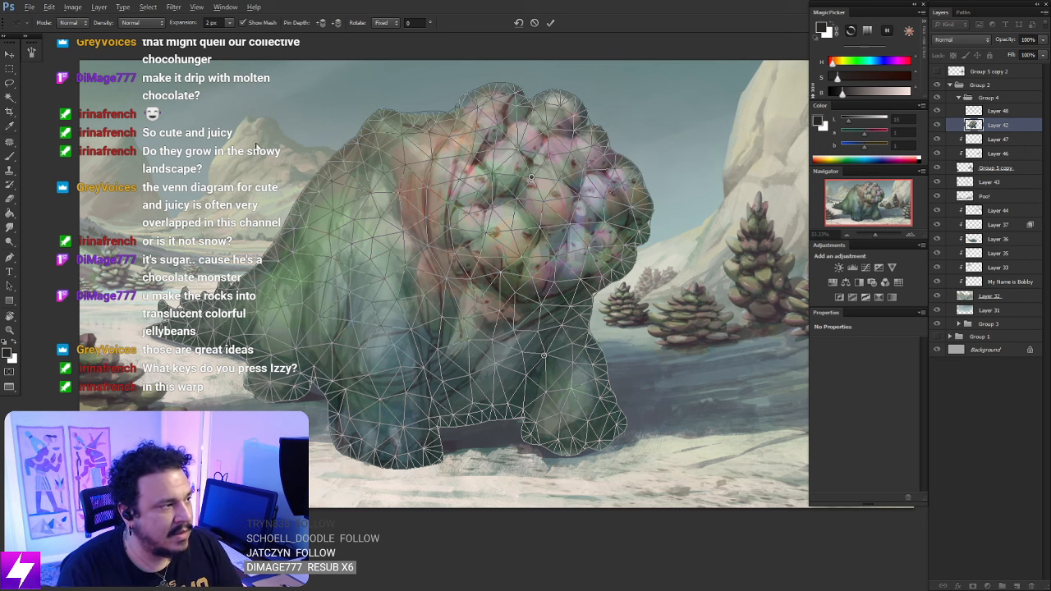
Try an extra head pin and a 5-degree rotation of the head, and remove the head pins
left_click(526, 216)
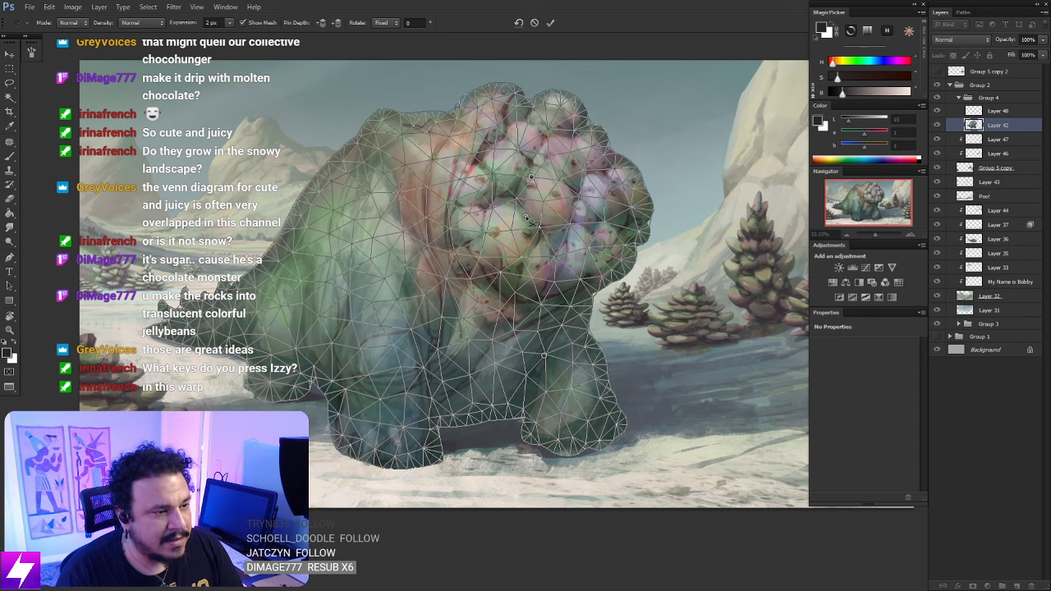
left_click(526, 217, "alt")
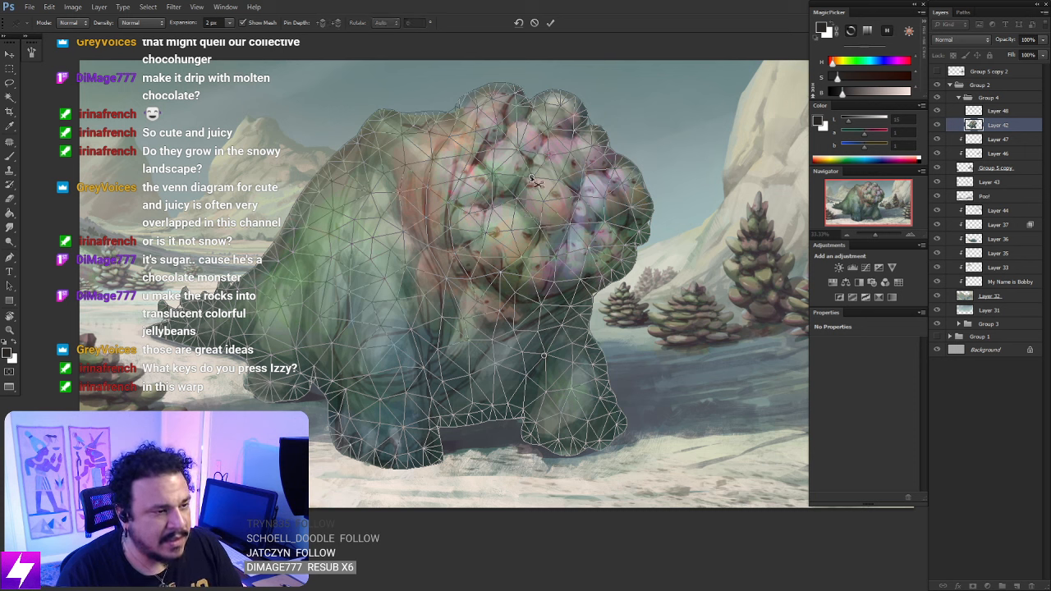
left_click(534, 173)
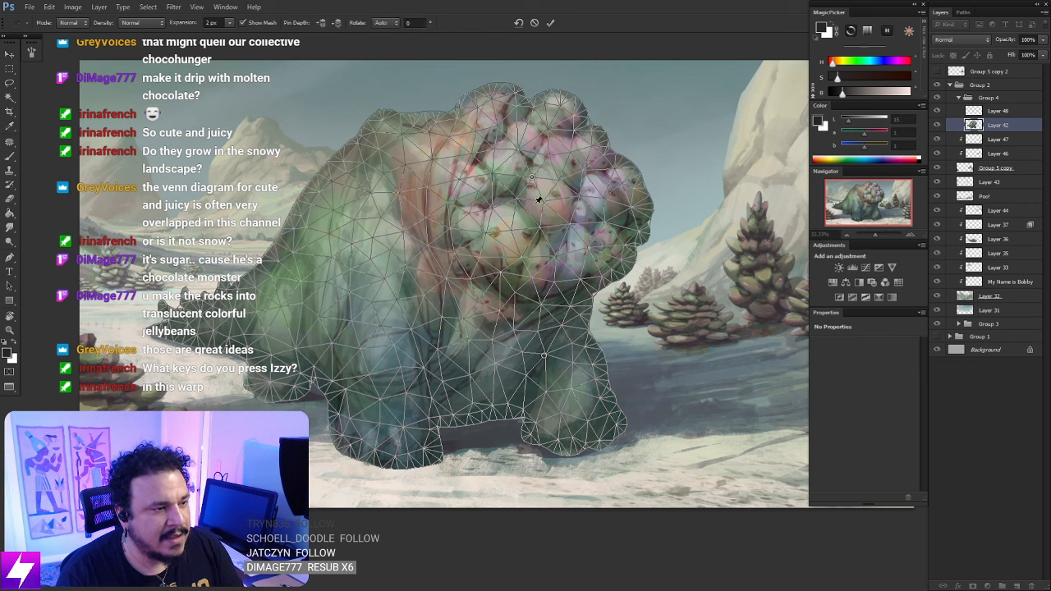
left_click(532, 163)
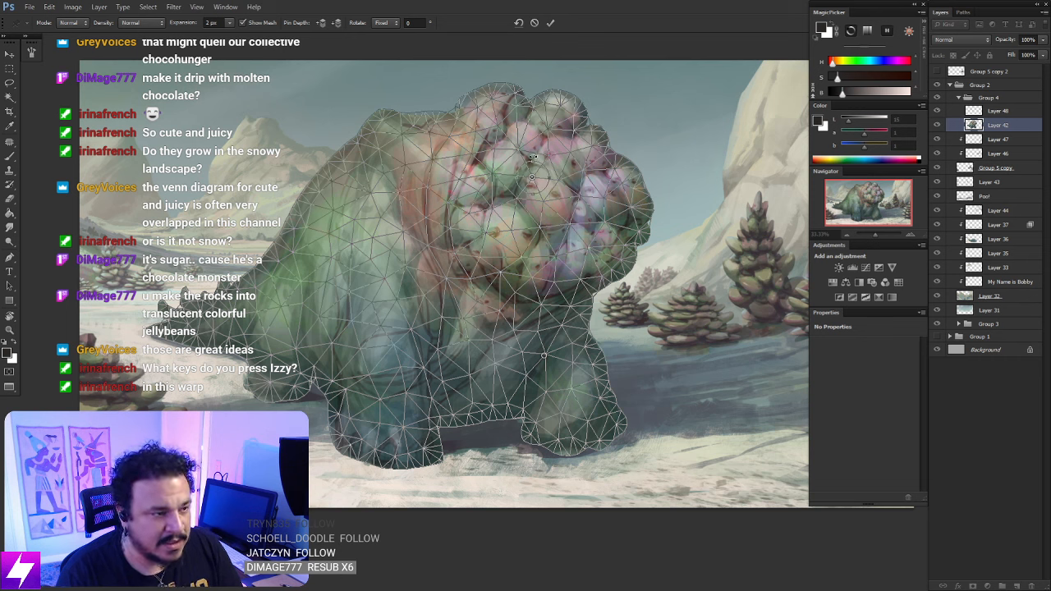
left_click_drag(532, 157, 552, 153)
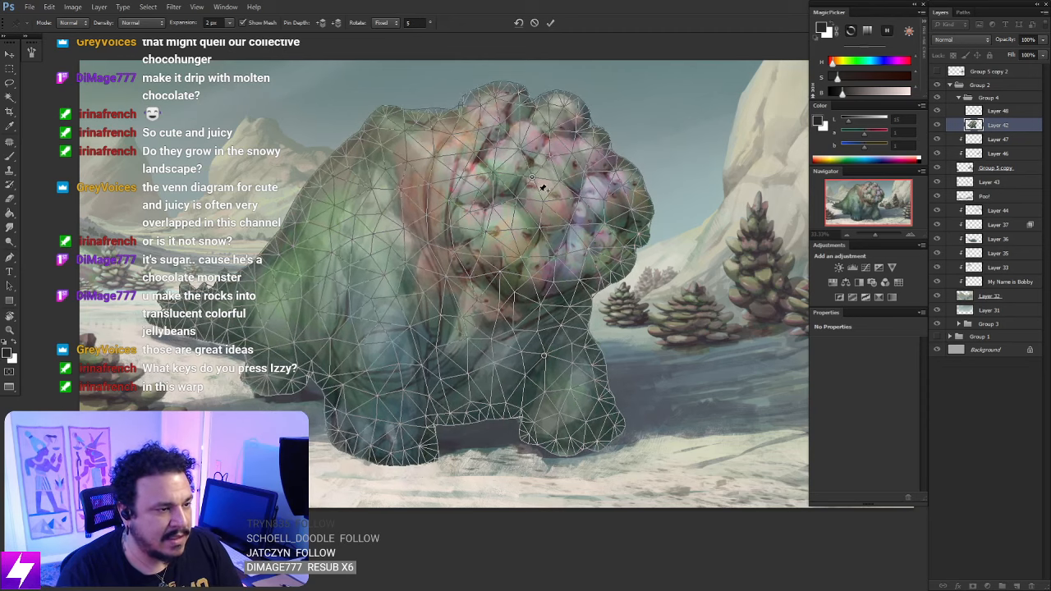
left_click(533, 180, "alt")
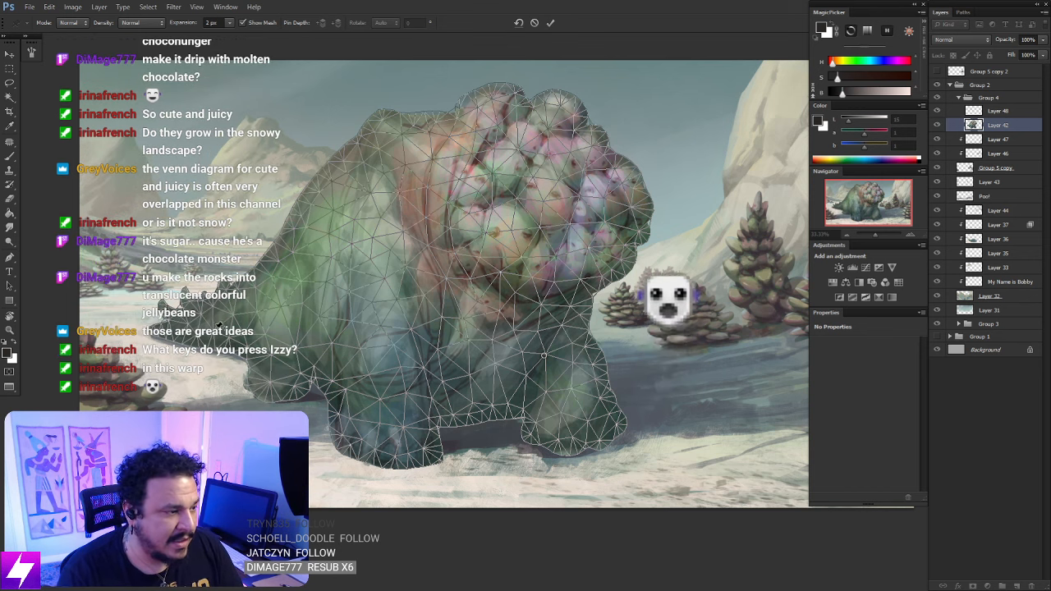
Pin the tail, rear flank and both front feet, rotate the tail by 22 degrees, and apply the Puppet Warp
left_click(215, 328)
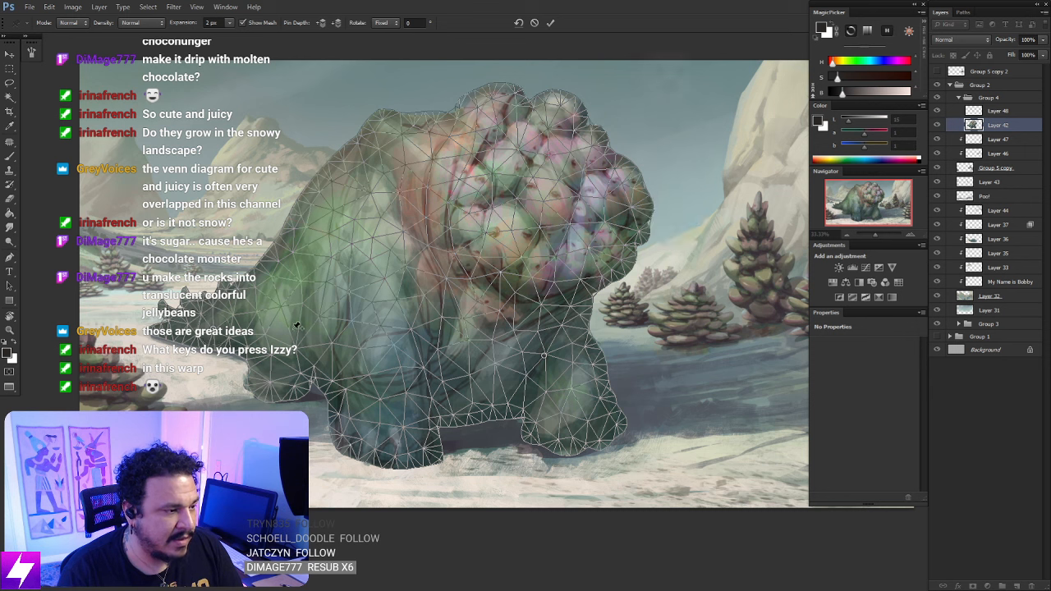
left_click(296, 280)
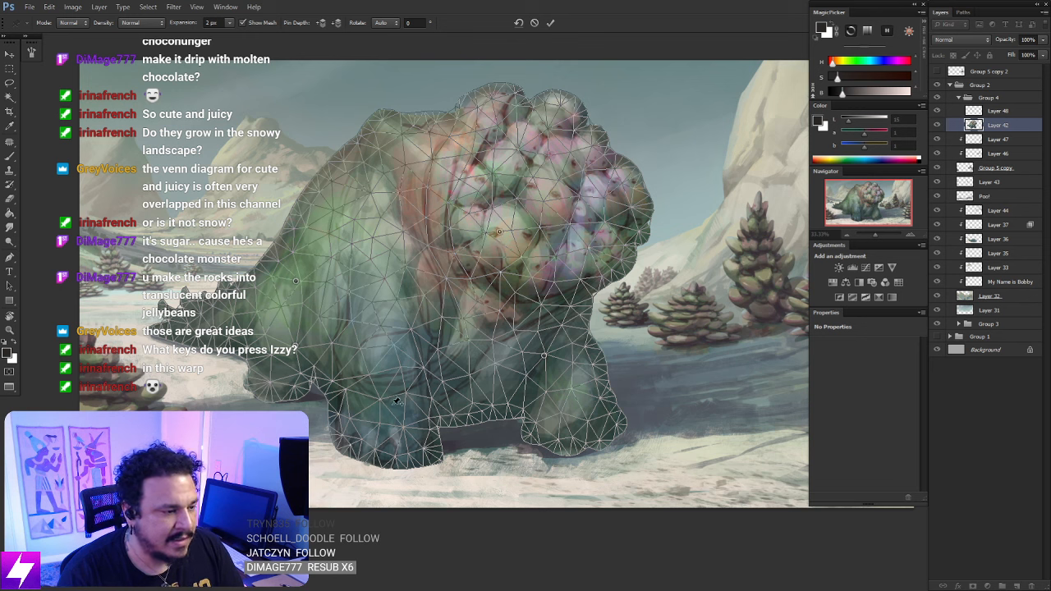
left_click(390, 423)
left_click(563, 412)
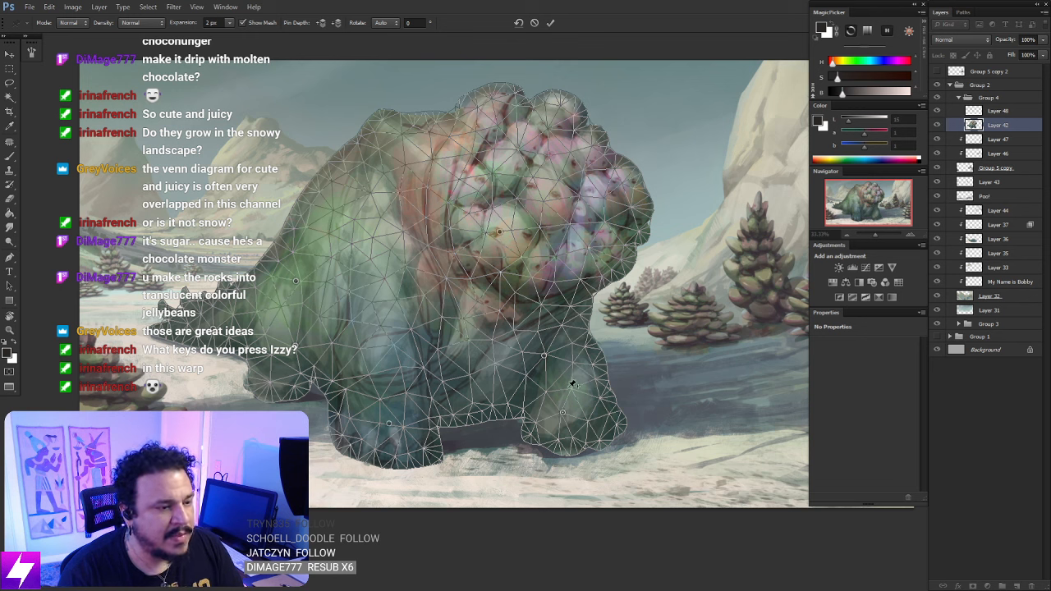
key("alt")
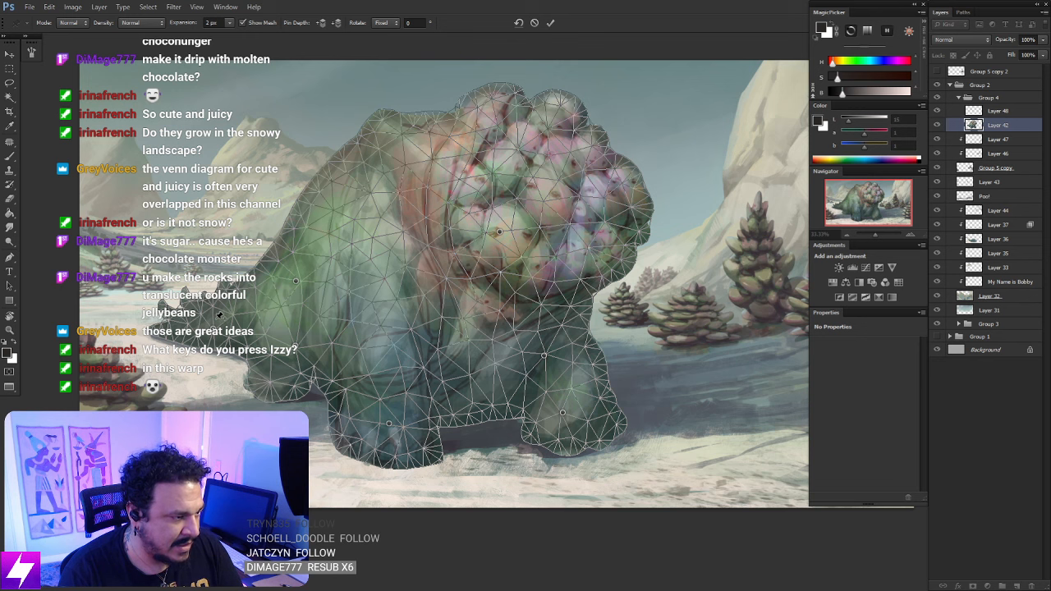
left_click_drag(212, 308, 216, 309)
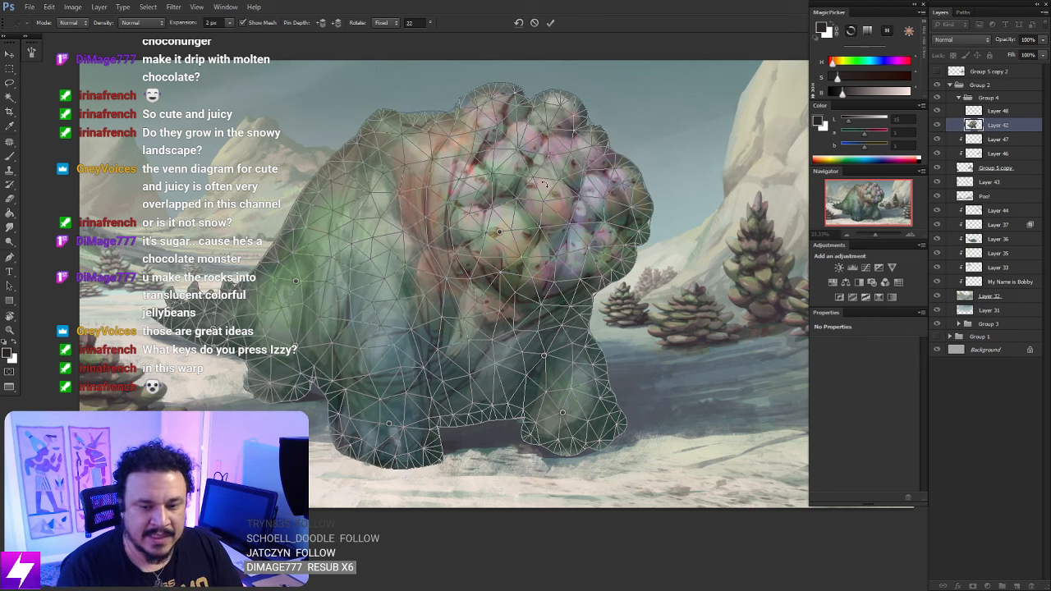
key("Return")
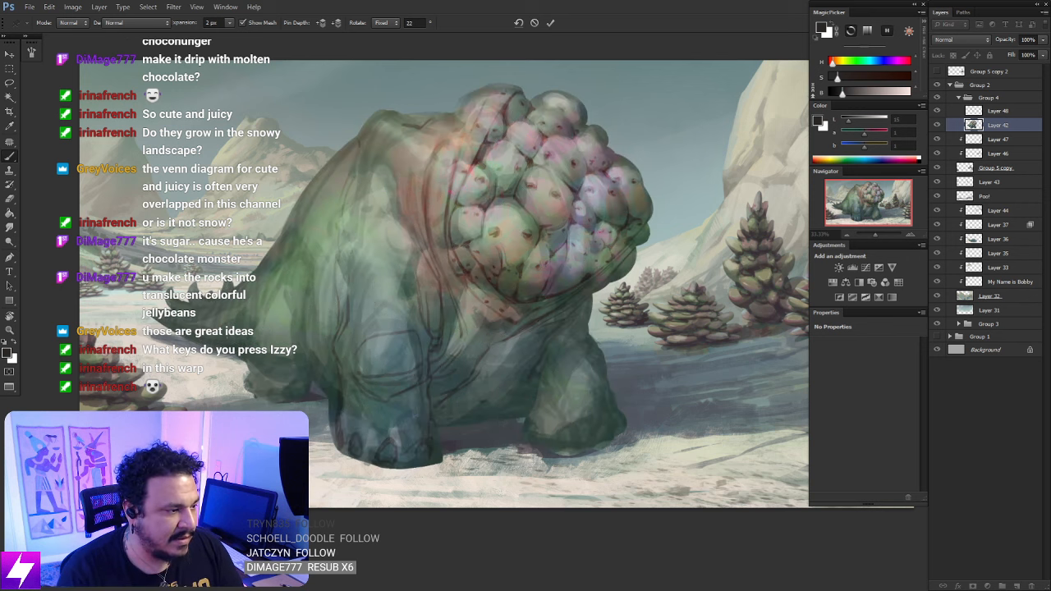
Flip the canvas horizontally and examine the whole creature's silhouette at a small scale
key("b")
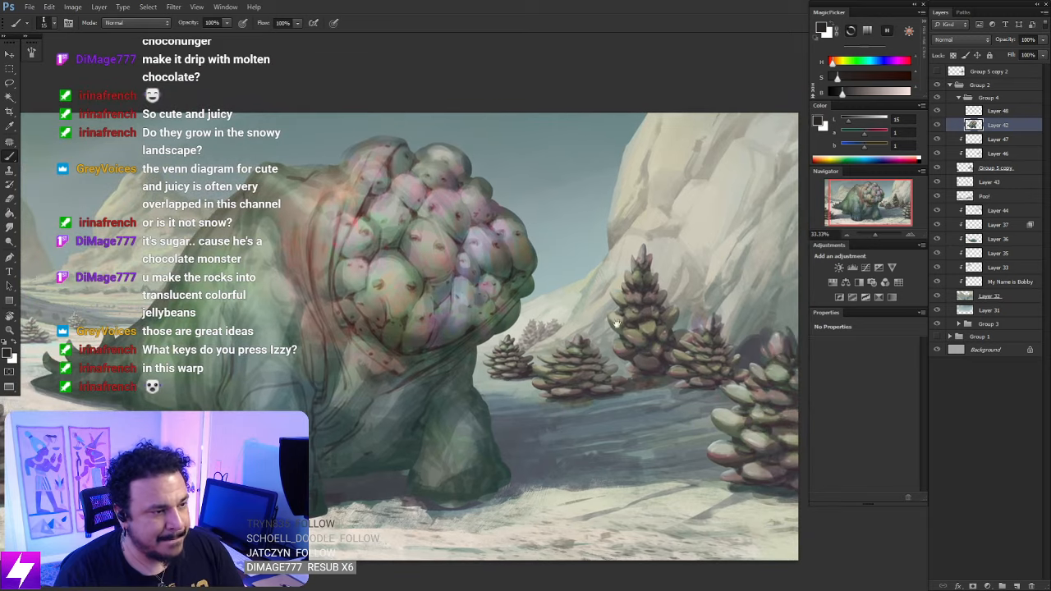
key("ctrl+minus")
key("ctrl+minus")
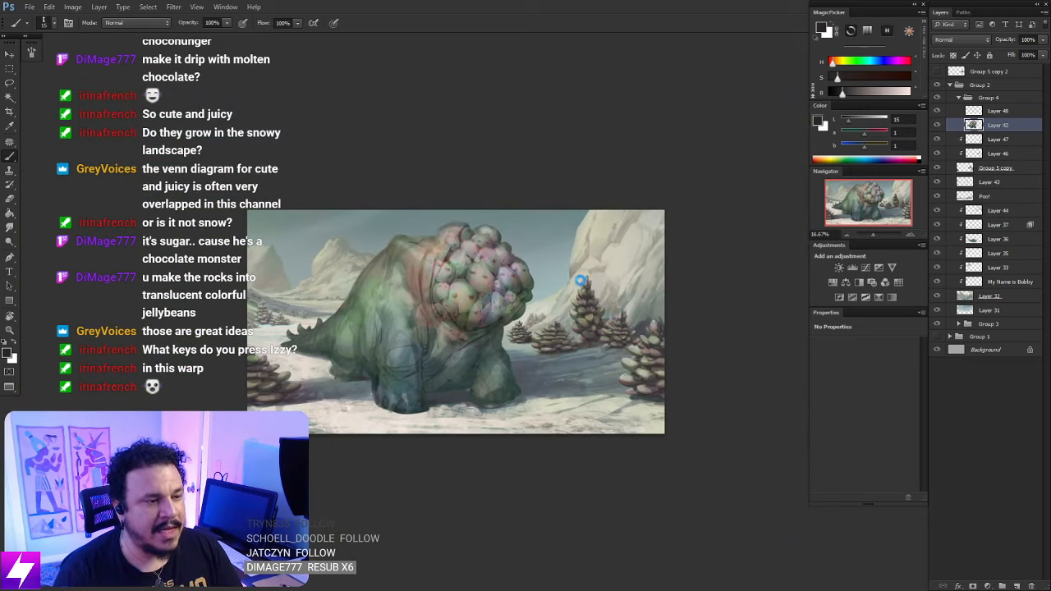
key("ctrl+shift+h")
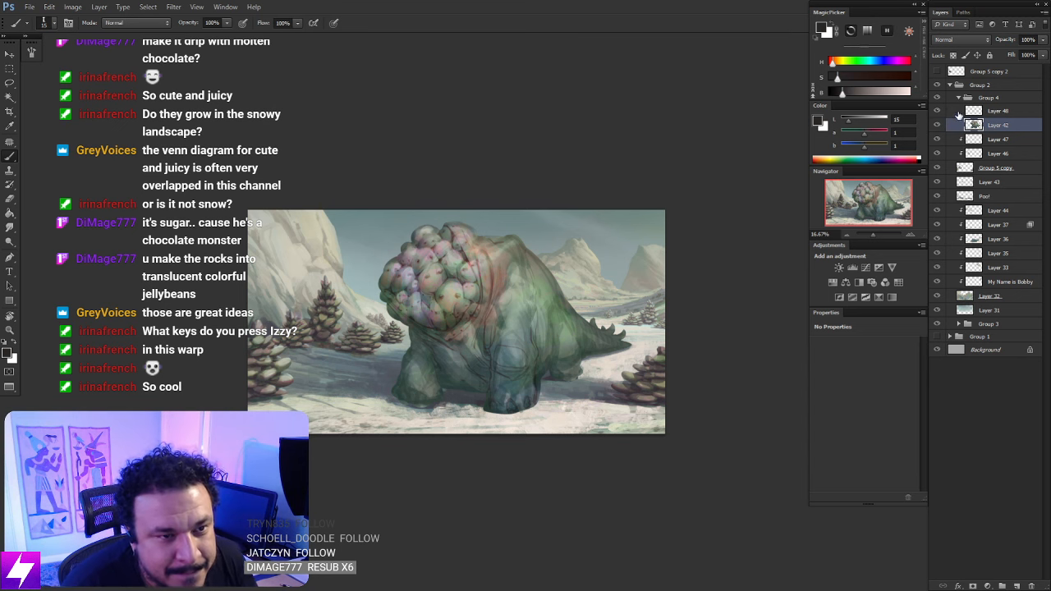
Erase the rough edges around the creature's near front foot in Layer 42 with a small eraser
left_click(988, 114)
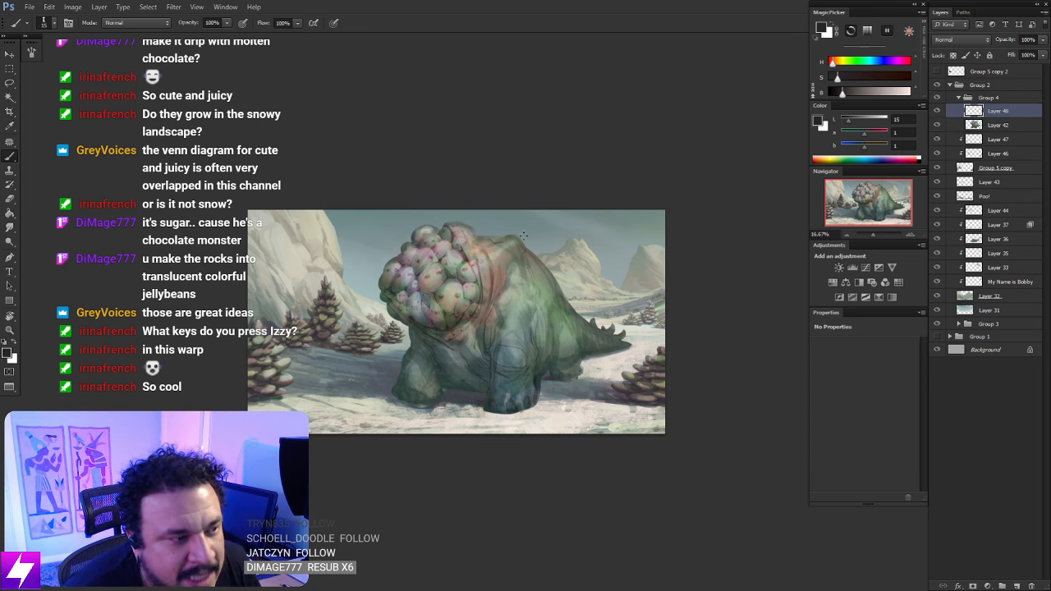
key("ctrl+plus")
left_click_drag(498, 362, 515, 369)
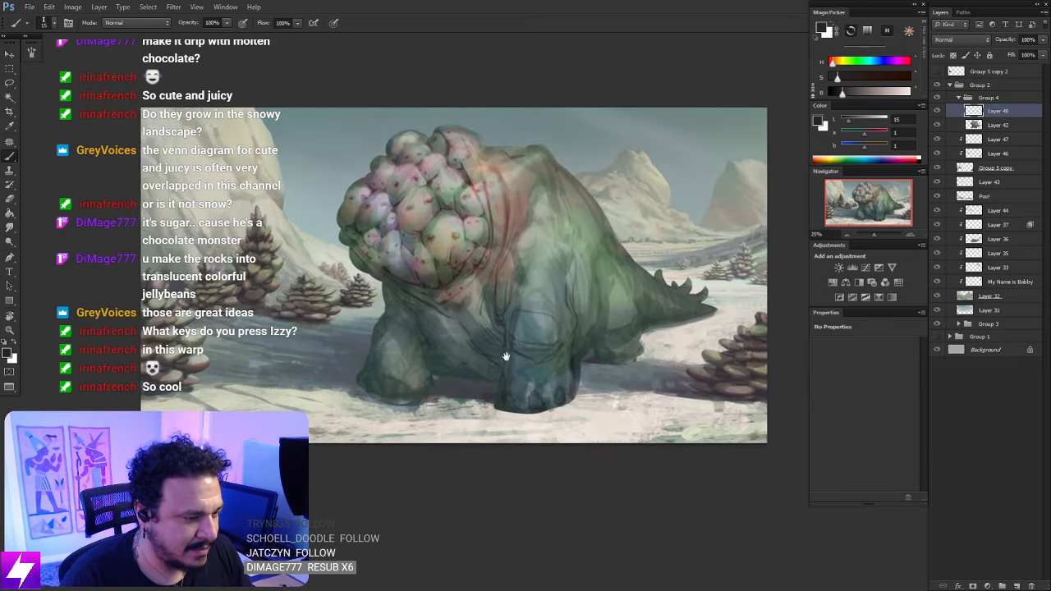
left_click(978, 124)
key("e")
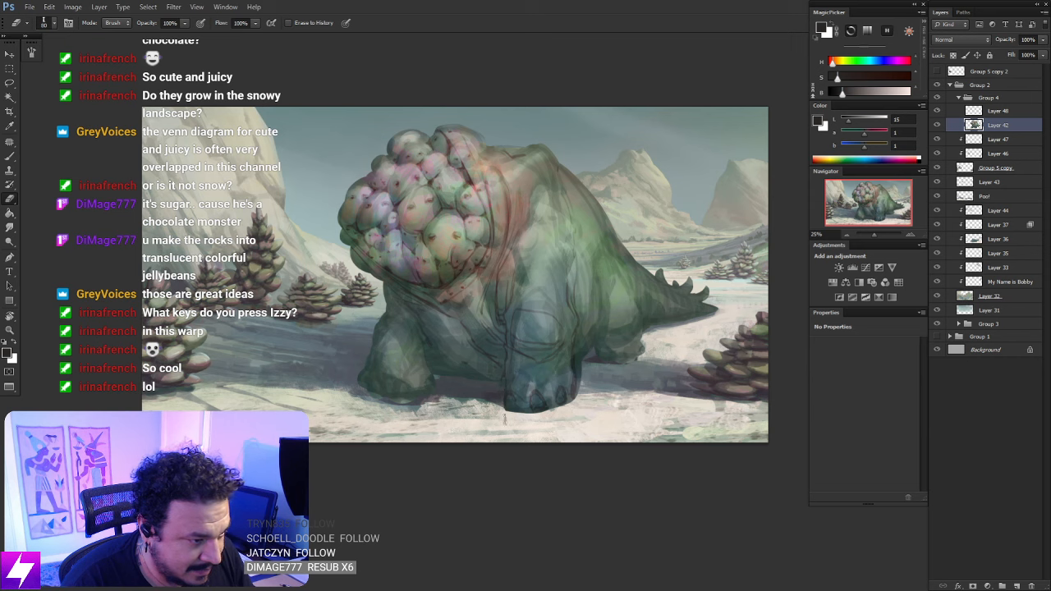
left_click_drag(564, 423, 640, 340)
key("r")
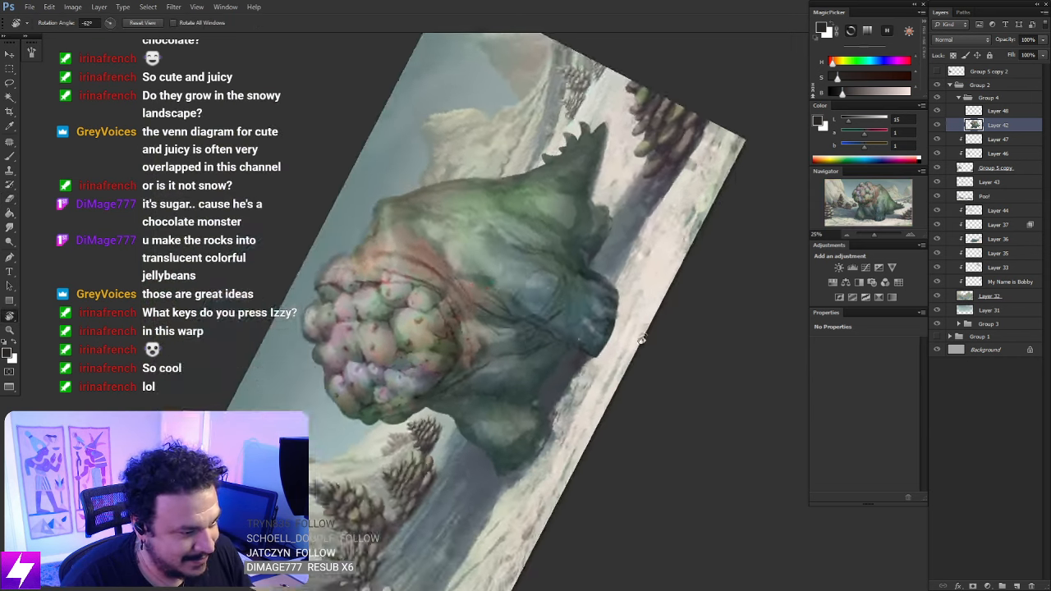
key("ctrl+plus")
key("bracketleft")
key("bracketleft")
key("bracketleft")
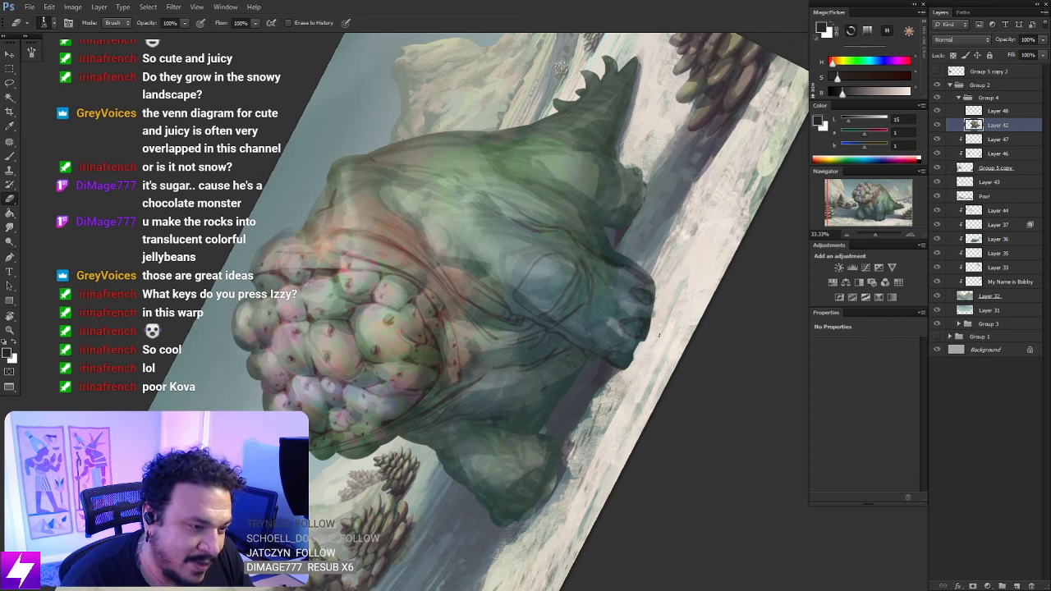
mouse_move(658, 325)
left_mouse_down()
mouse_move(654, 339)
mouse_move(652, 328)
left_mouse_up()
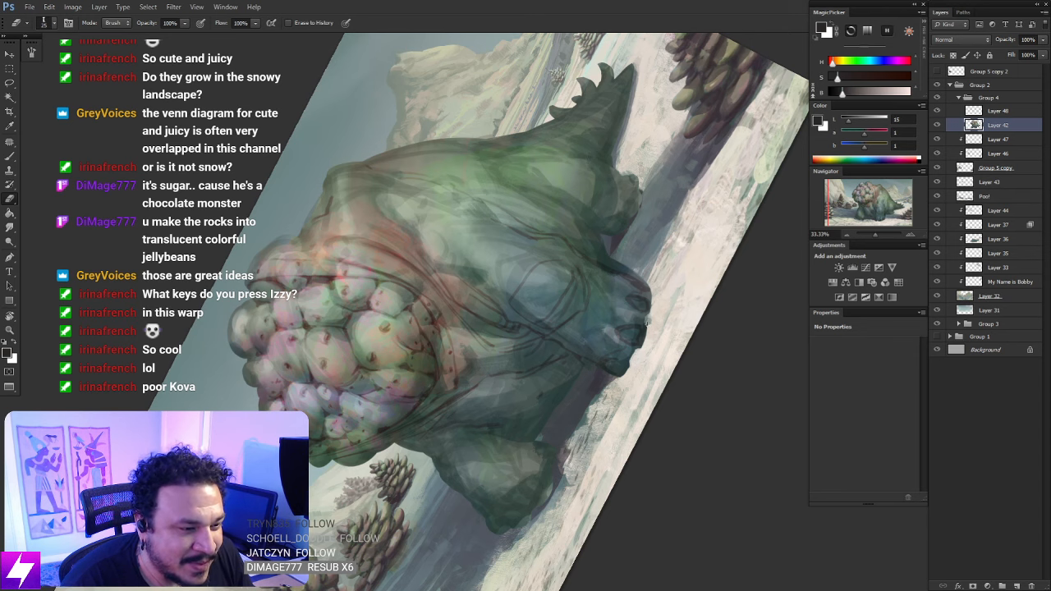
key("Escape")
left_click_drag(658, 362, 635, 368)
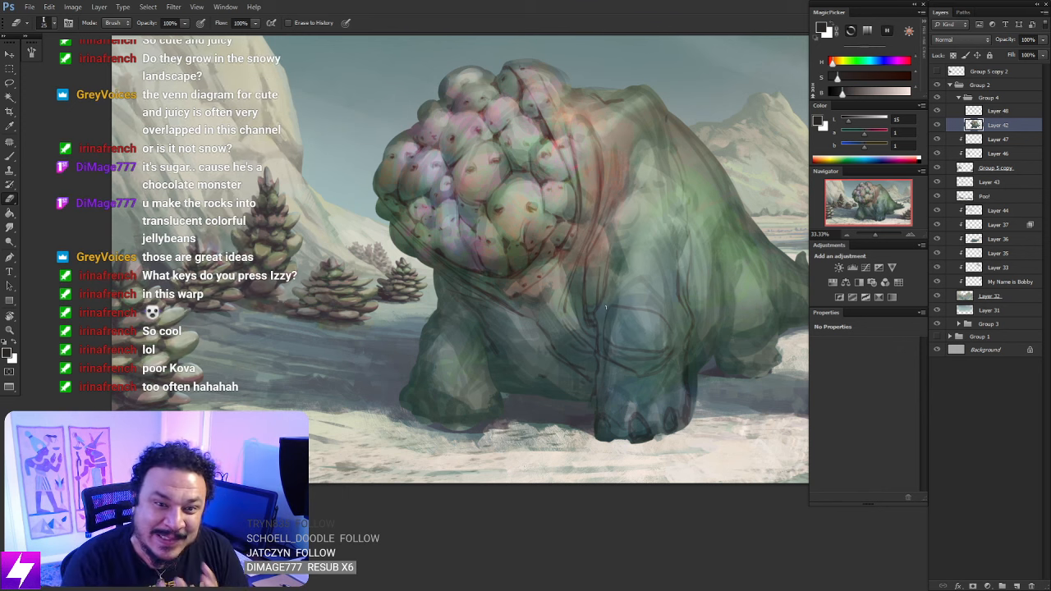
Clip Layer 48 to Layer 42 and set its blend mode to Multiply
left_click(989, 112)
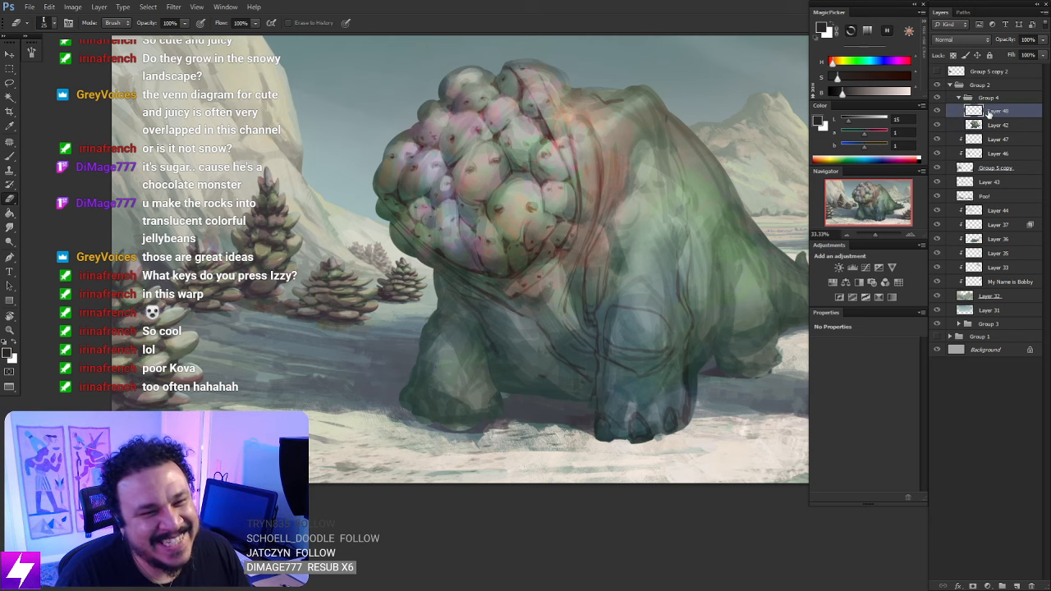
left_click_drag(671, 290, 602, 327)
key("ctrl+minus")
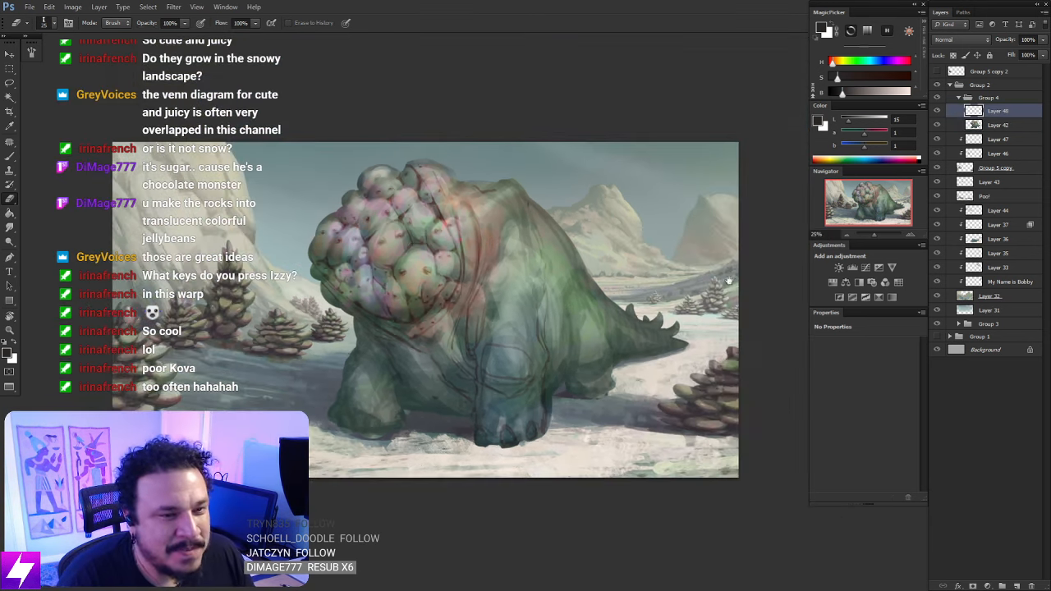
left_click_drag(996, 112, 995, 108)
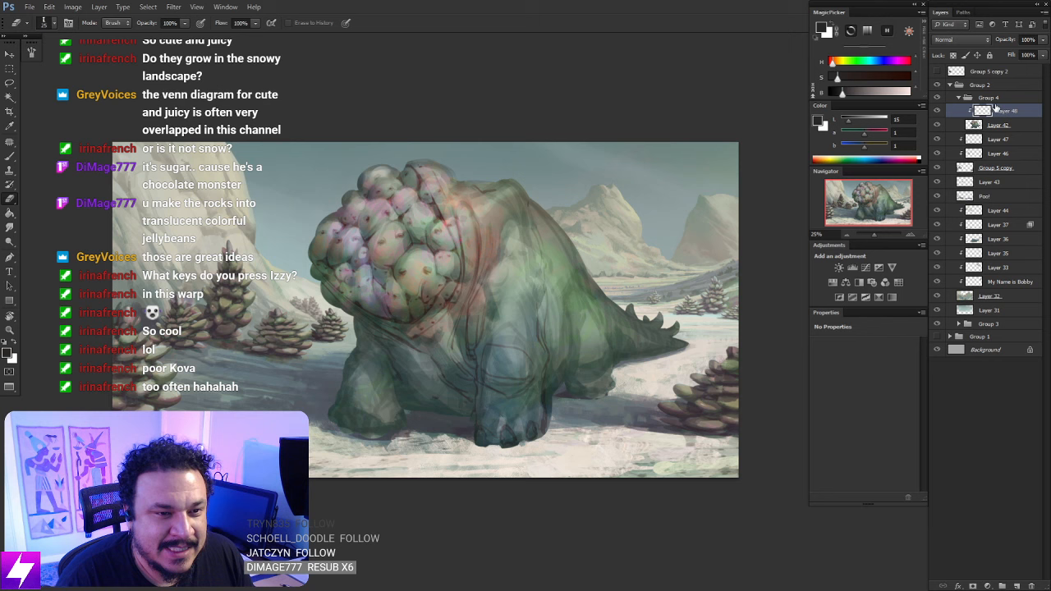
left_click(957, 39)
left_click(957, 88)
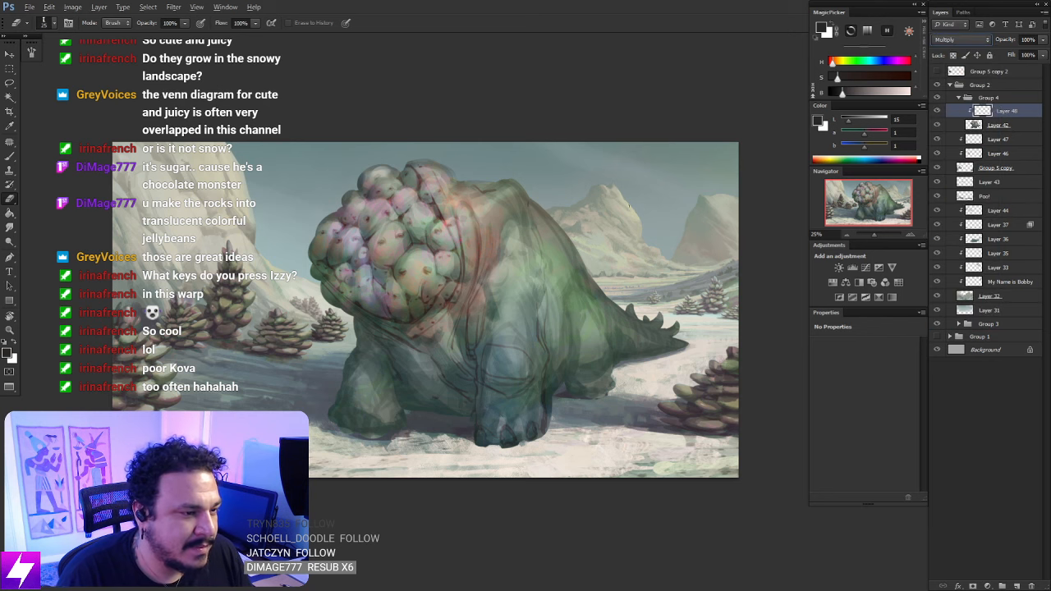
left_click(604, 198)
key("Return")
Sample a muted grey-green from the background and paint a broad shadow over the creature's chest beneath the head, enlarging the brush to 150
key("b")
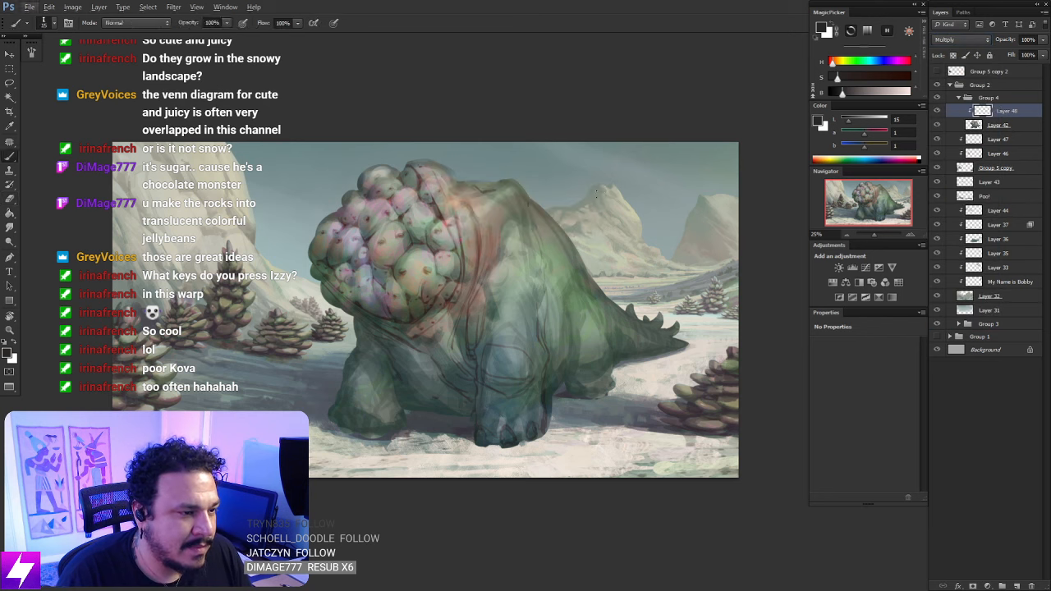
left_click(599, 187, "alt")
left_click_drag(441, 329, 478, 323)
key("bracketright")
key("bracketright")
key("bracketright")
key("bracketright")
key("bracketright")
key("bracketright")
mouse_move(427, 356)
left_mouse_down()
mouse_move(441, 390)
mouse_move(409, 331)
mouse_move(451, 402)
left_mouse_up()
key("bracketright")
key("bracketright")
mouse_move(415, 338)
left_mouse_down()
mouse_move(462, 342)
mouse_move(501, 406)
mouse_move(486, 407)
mouse_move(477, 401)
mouse_move(504, 371)
mouse_move(508, 390)
mouse_move(503, 366)
mouse_move(477, 379)
mouse_move(481, 406)
left_mouse_up()
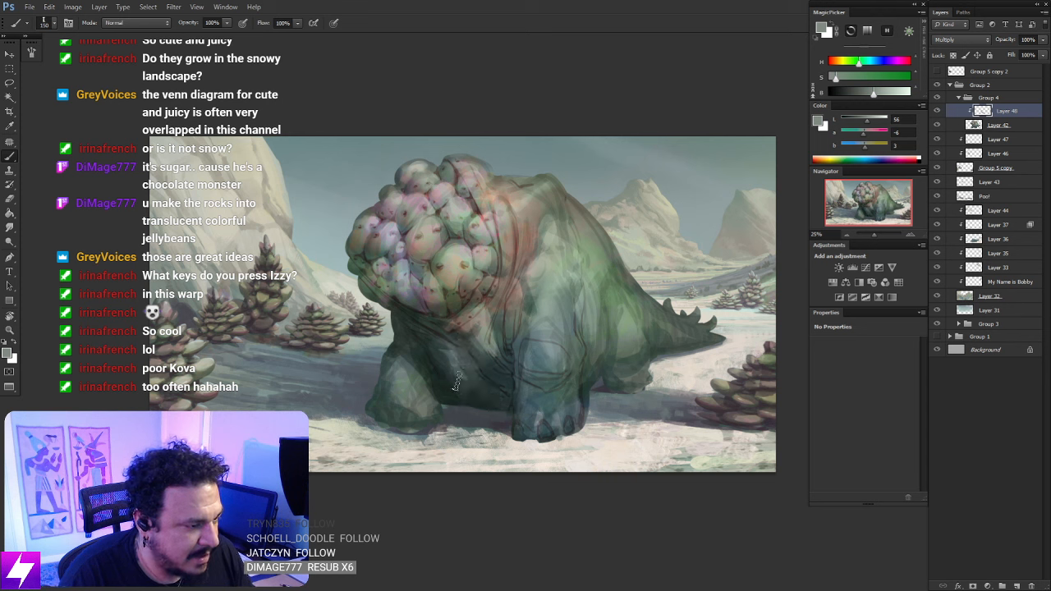
Smudge the chest shadow at 50% strength and extend the dark shading over the belly and far front leg
key("r")
left_click_drag(445, 362, 471, 384)
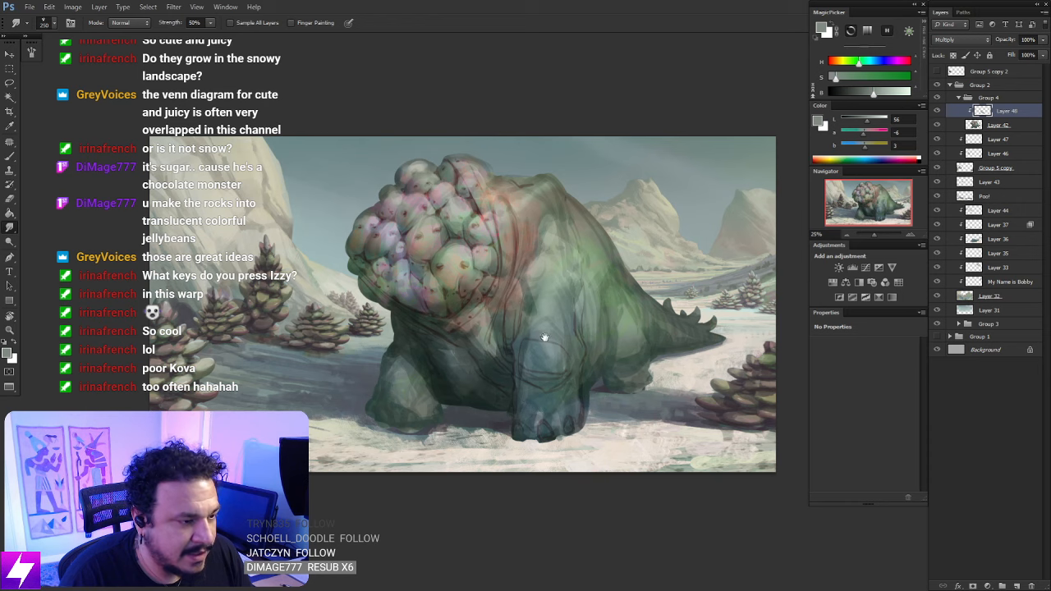
mouse_move(545, 337)
left_mouse_down()
mouse_move(574, 309)
mouse_move(537, 321)
mouse_move(549, 378)
left_mouse_up()
key("b")
mouse_move(427, 328)
left_mouse_down()
mouse_move(416, 370)
mouse_move(424, 389)
mouse_move(438, 345)
mouse_move(431, 394)
mouse_move(449, 366)
mouse_move(453, 390)
left_mouse_up()
mouse_move(460, 353)
left_mouse_down()
mouse_move(439, 402)
mouse_move(461, 389)
mouse_move(449, 380)
mouse_move(436, 393)
mouse_move(459, 392)
left_mouse_up()
key("e")
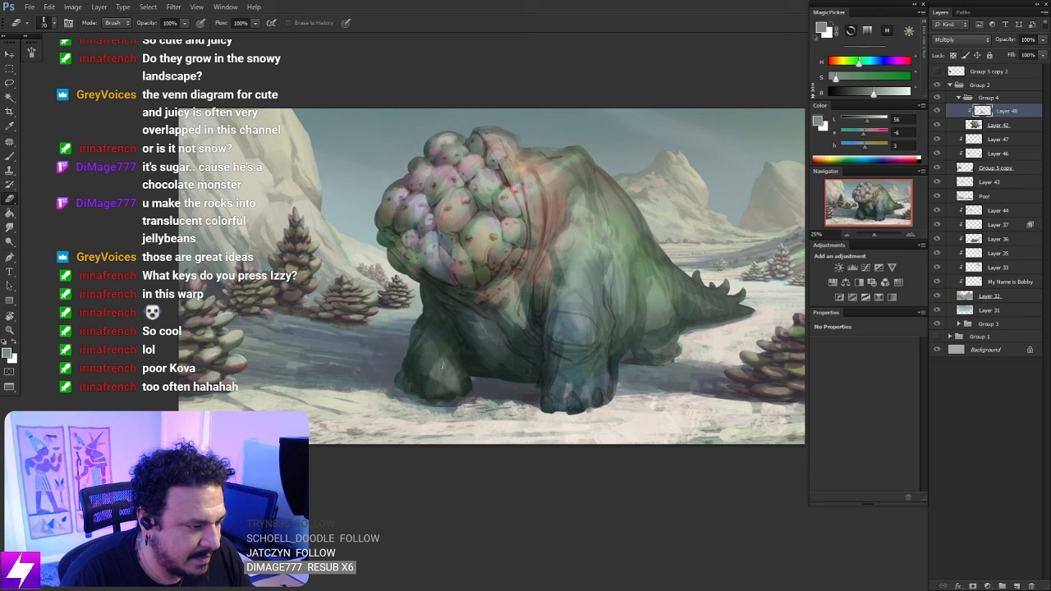
key("b")
mouse_move(433, 345)
left_mouse_down()
mouse_move(419, 373)
mouse_move(399, 383)
mouse_move(422, 325)
left_mouse_up()
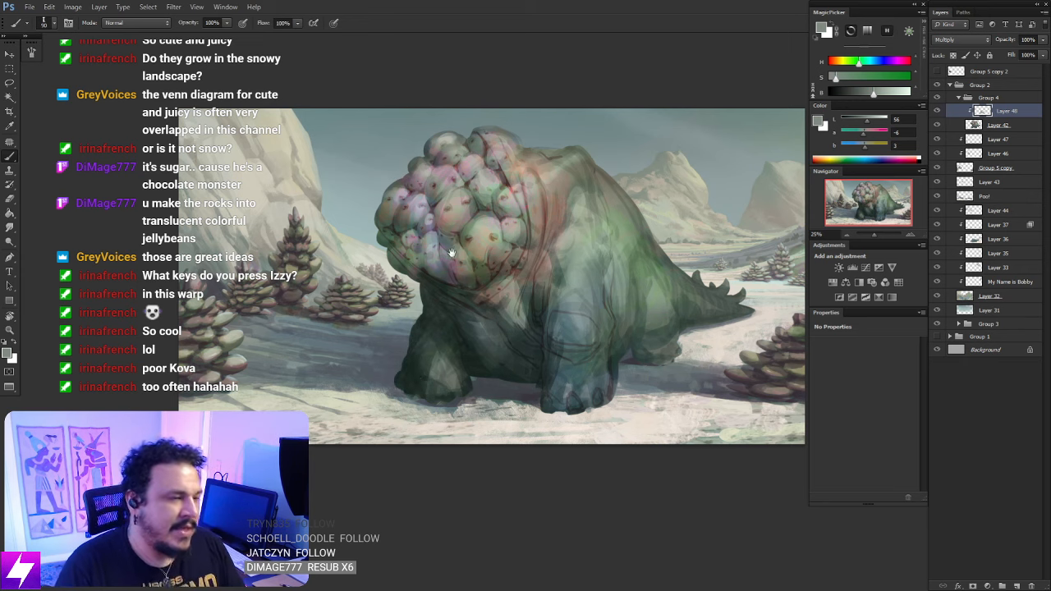
Shade the outer and lower berries of the creature's head, alternating the Brush with Smudge to soften the shadow edges
left_click_drag(403, 257, 371, 249)
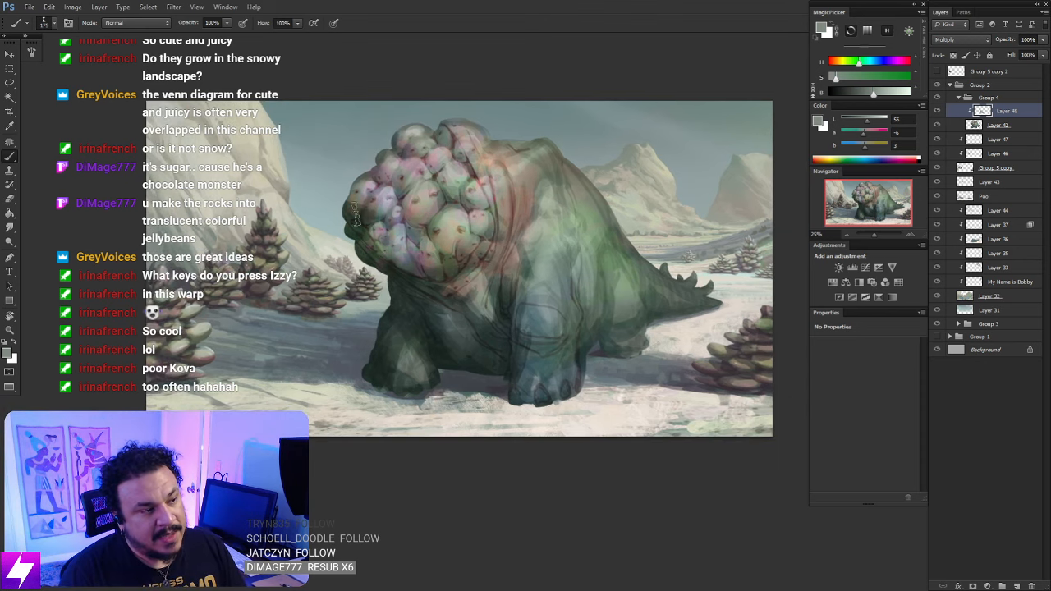
key("r")
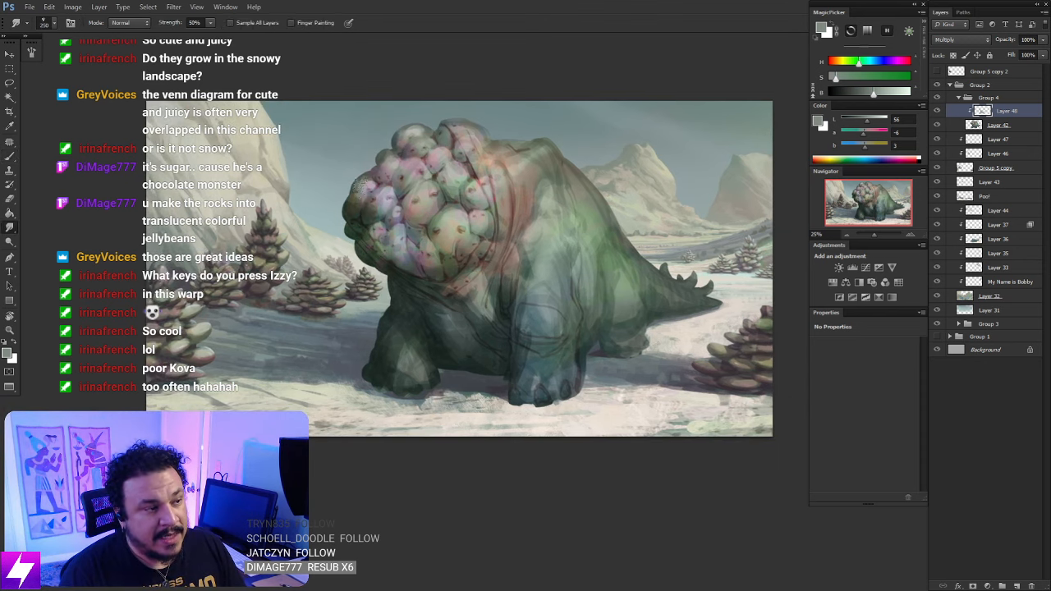
key("b")
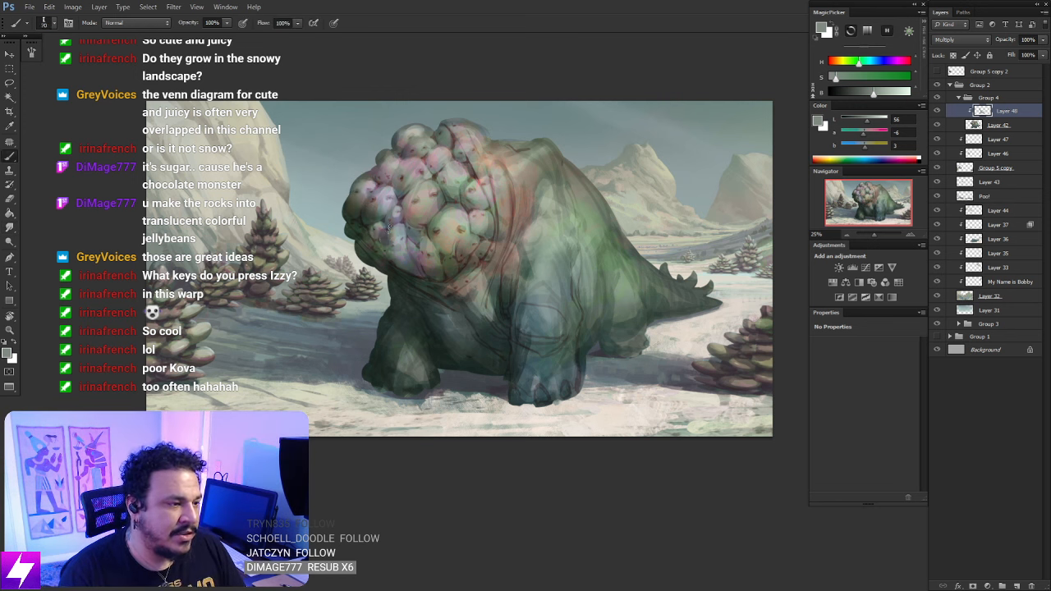
key("bracketright")
key("bracketright")
key("bracketright")
key("bracketright")
mouse_move(405, 264)
left_mouse_down()
mouse_move(395, 255)
mouse_move(423, 275)
mouse_move(408, 242)
left_mouse_up()
key("r")
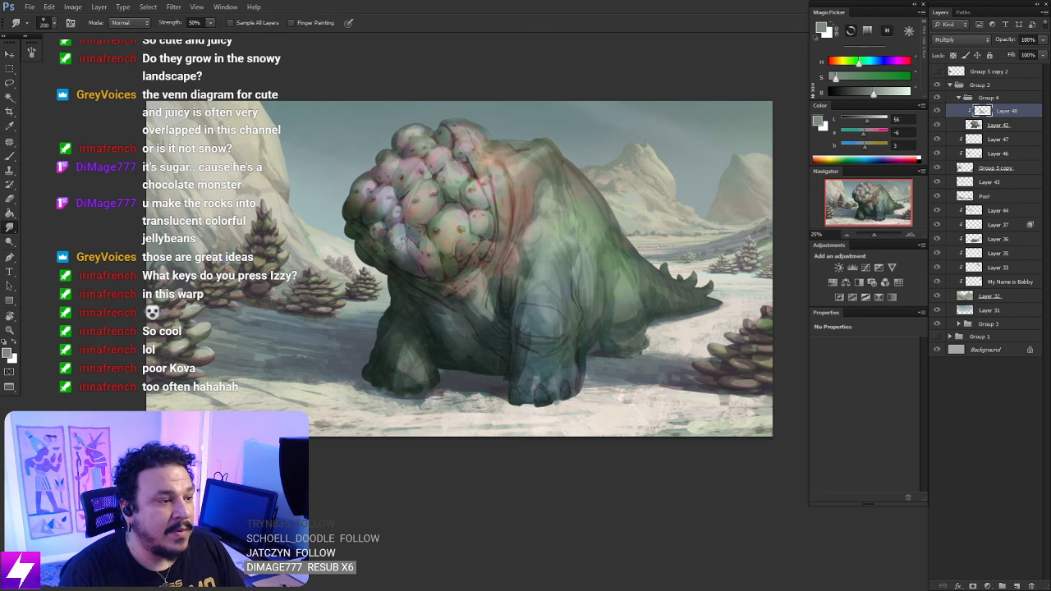
key("b")
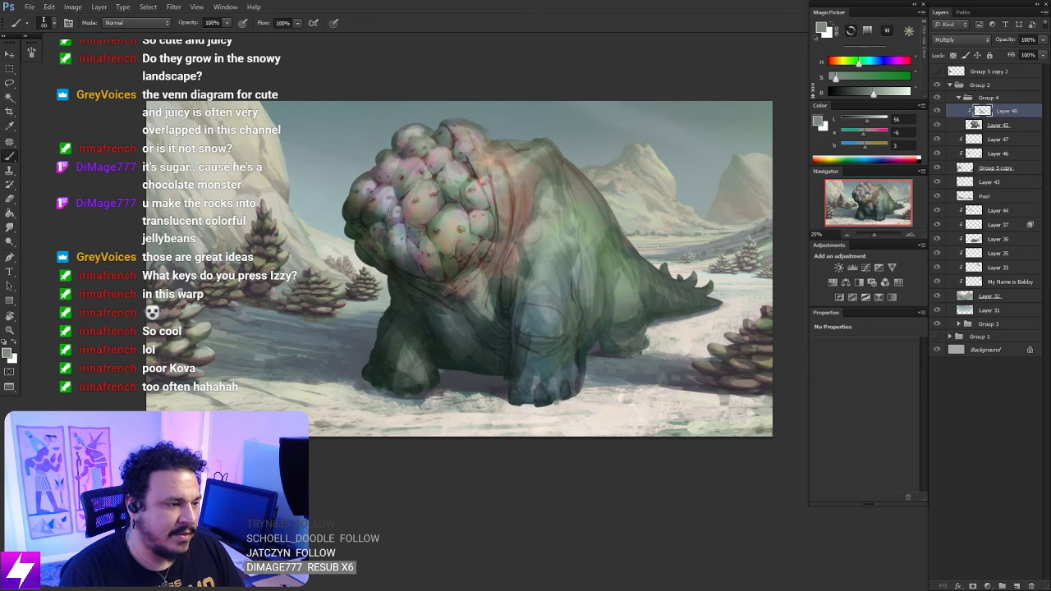
key("r")
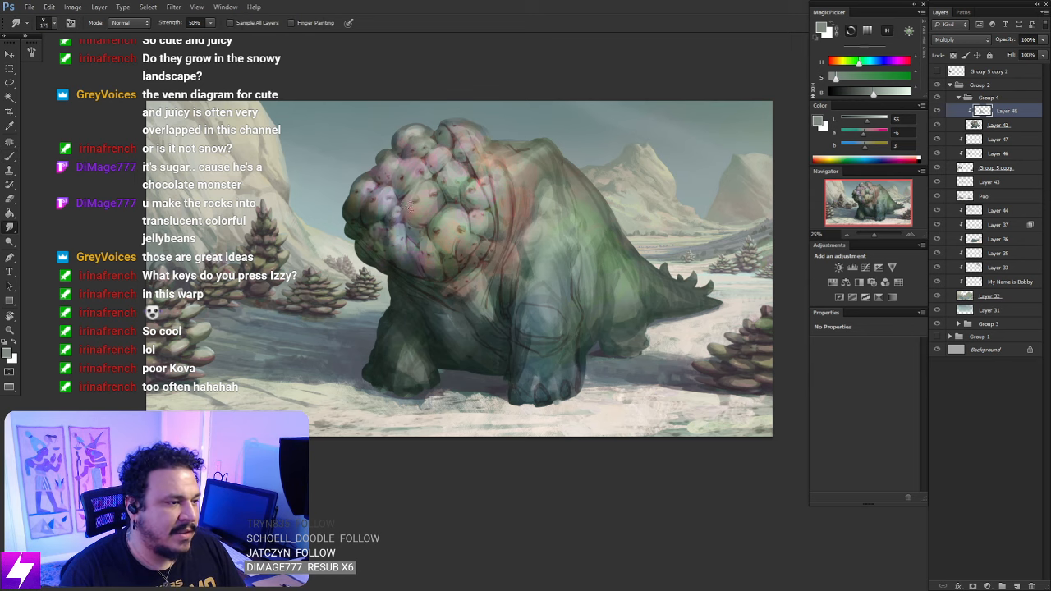
left_click_drag(447, 217, 455, 234)
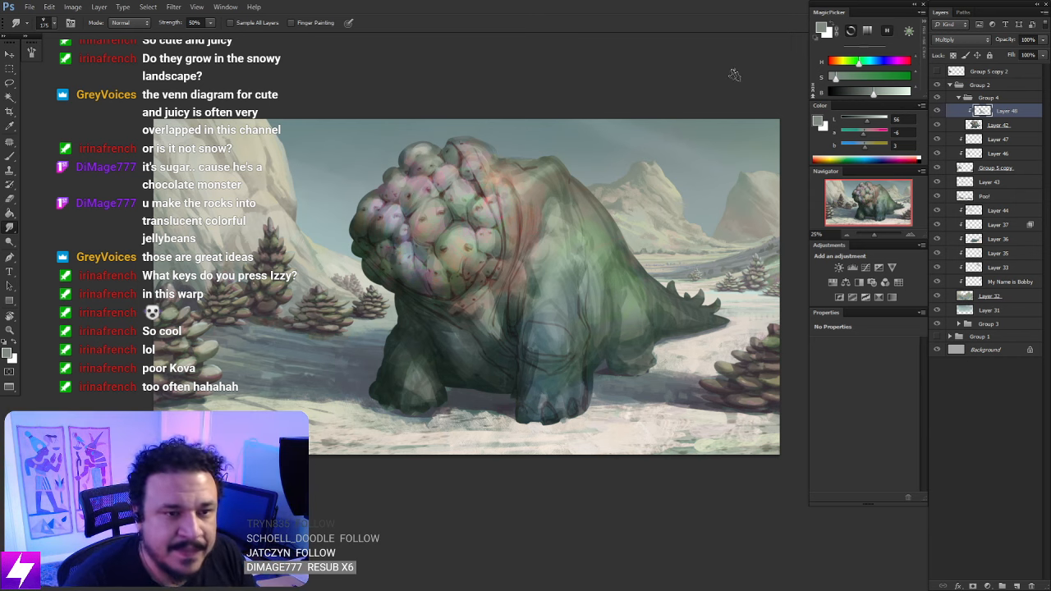
Flip the canvas horizontally and deepen the shadow on the head's lower berries, blending it with Smudge
key("ctrl+minus")
key("ctrl+minus")
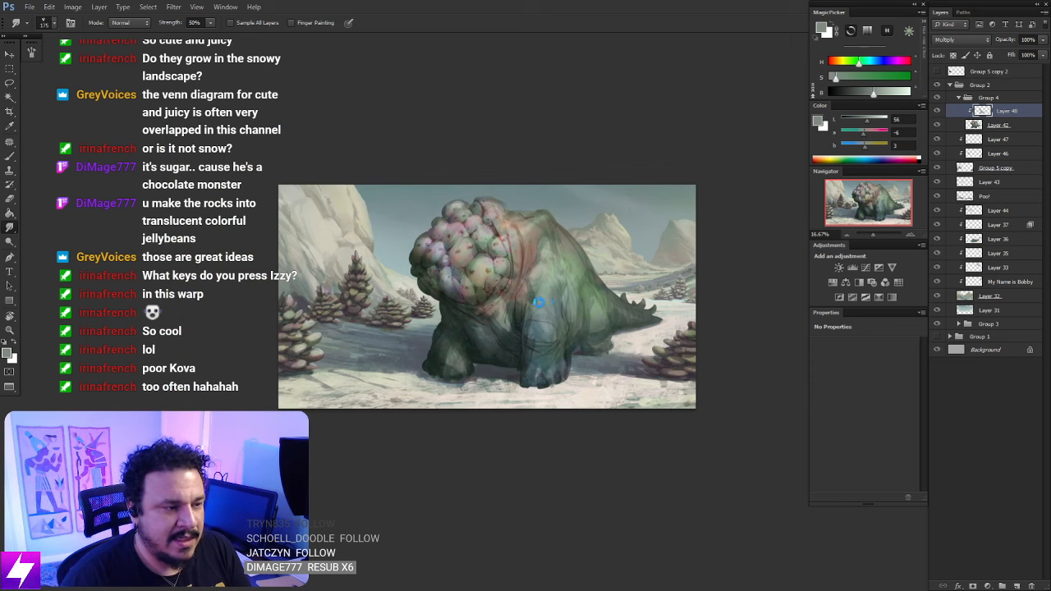
key("ctrl+shift+h")
key("ctrl+plus")
key("ctrl+plus")
left_click_drag(491, 284, 494, 253)
key("b")
mouse_move(499, 189)
left_mouse_down()
mouse_move(482, 220)
mouse_move(501, 208)
mouse_move(505, 216)
mouse_move(483, 228)
left_mouse_up()
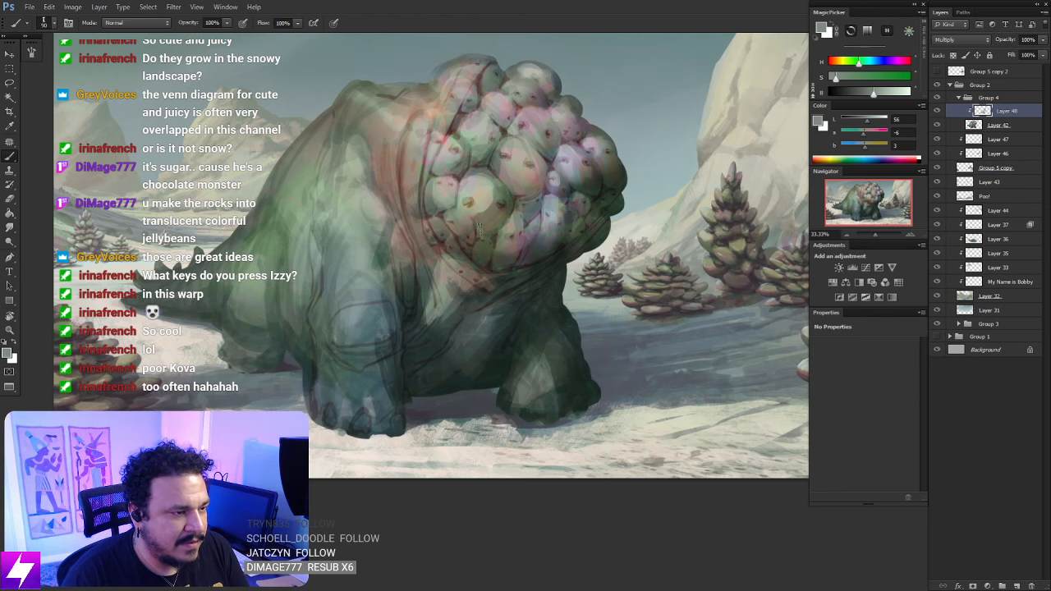
key("r")
left_click_drag(532, 272, 530, 258)
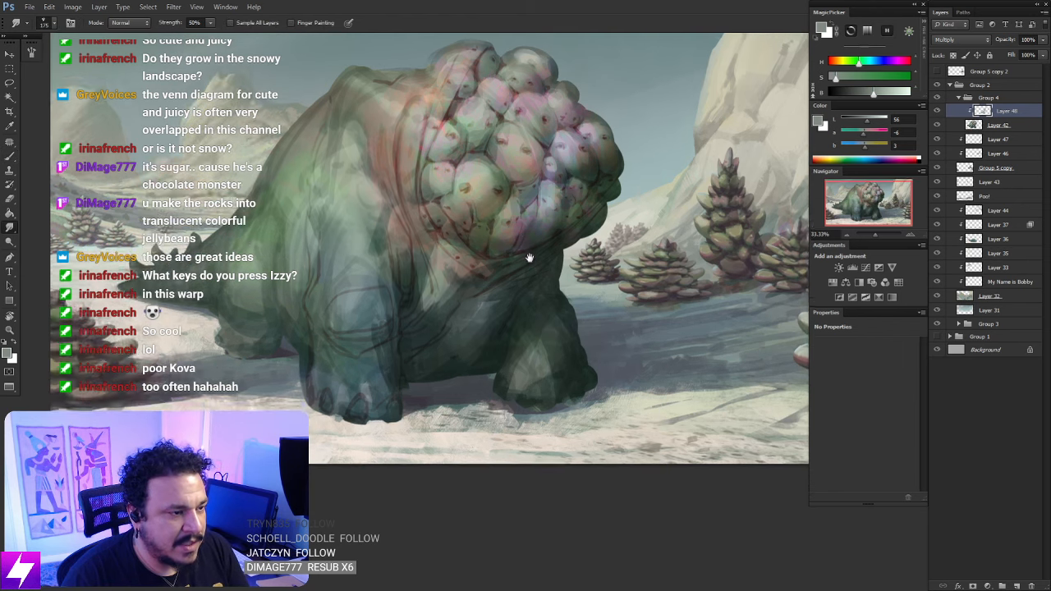
left_click_drag(588, 398, 471, 366)
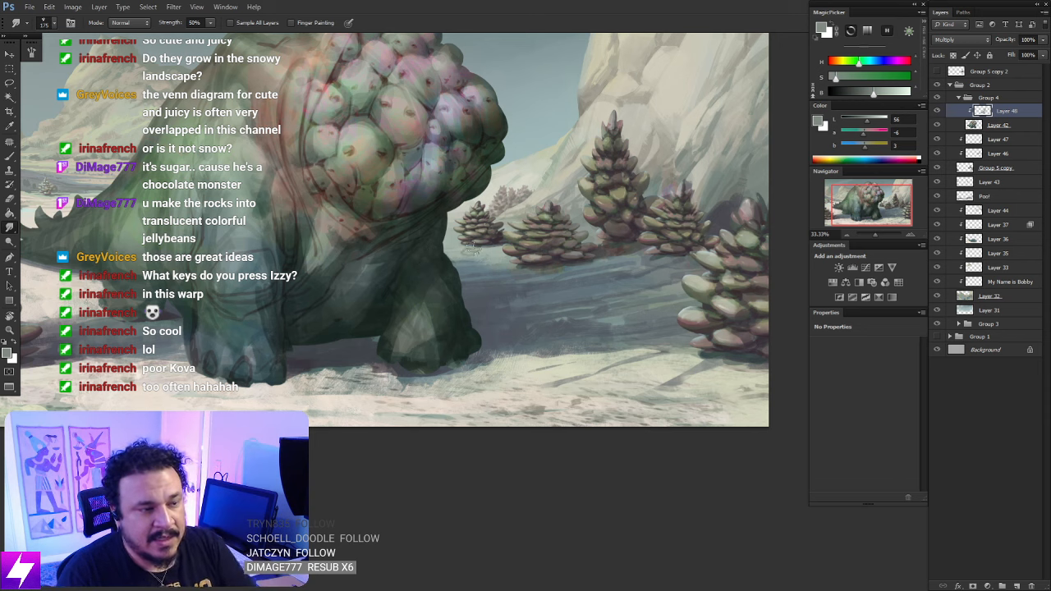
Shade the neck folds beneath the head with a smaller brush, undoing the first oversized stroke
scroll(471, 334, "down", 2)
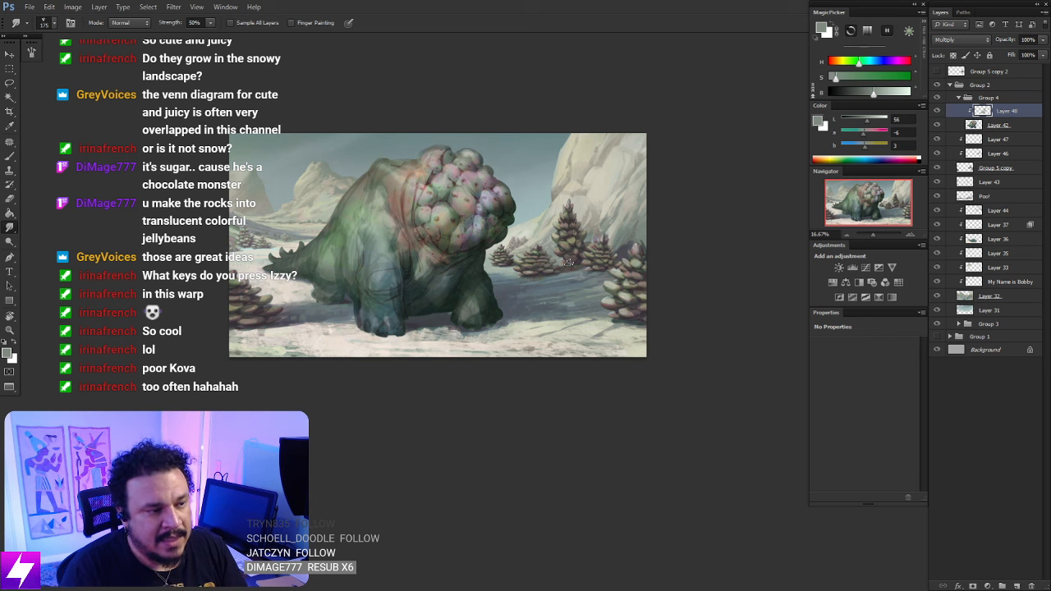
left_click_drag(501, 307, 530, 322)
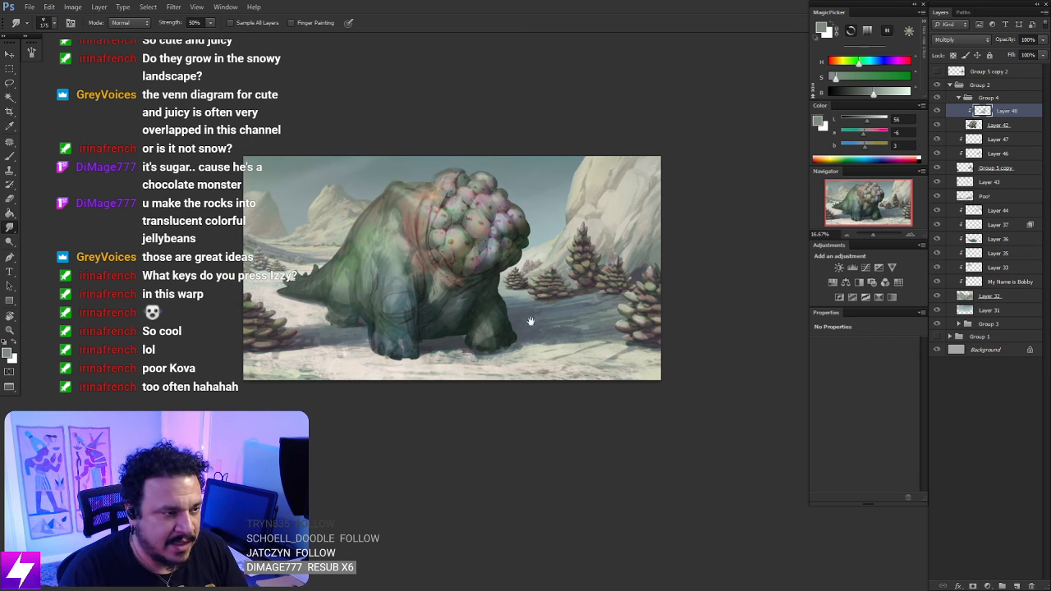
key("r")
left_click_drag(521, 368, 553, 362)
key("ctrl+plus")
left_click_drag(462, 324, 519, 293)
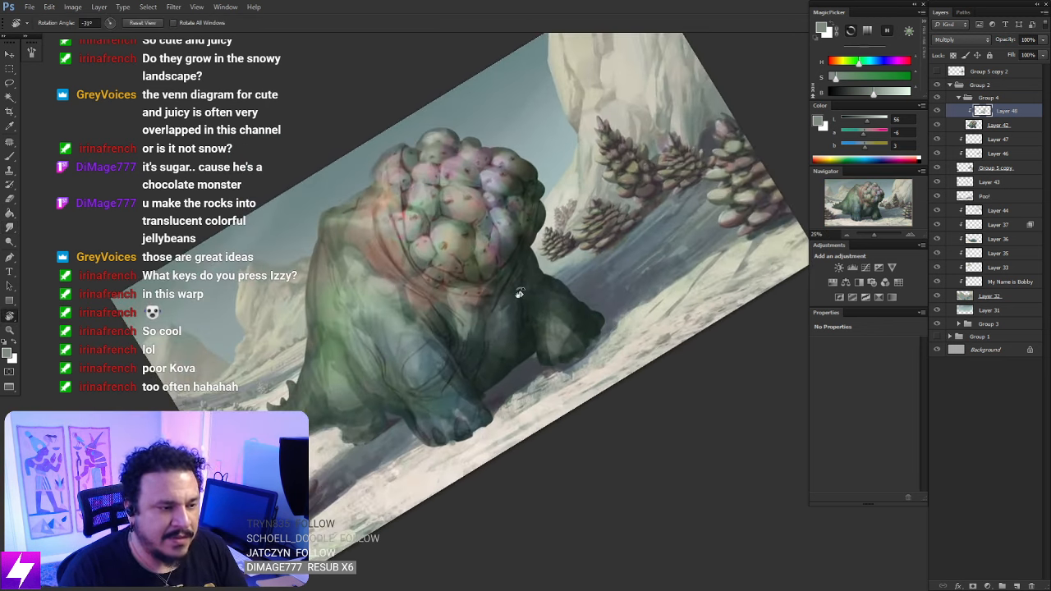
key("ctrl+plus")
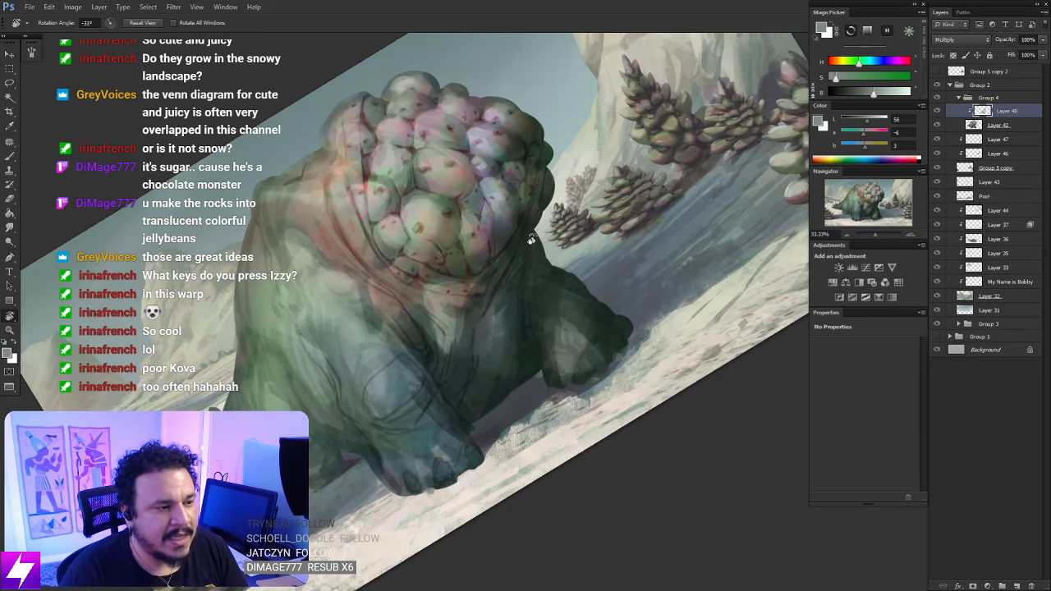
key("b")
mouse_move(488, 307)
left_mouse_down()
mouse_move(482, 324)
mouse_move(495, 307)
mouse_move(496, 320)
left_mouse_up()
key("ctrl+z")
key("bracketleft")
key("bracketleft")
key("bracketleft")
key("Escape")
key("s")
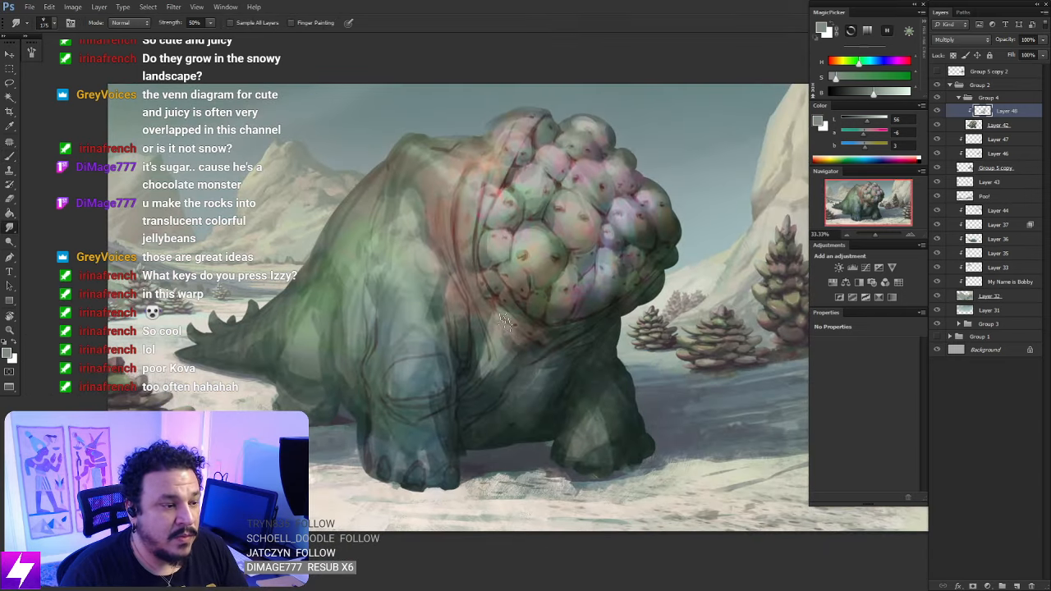
Shade the skin folds at the side of the creature's neck, alternating the Brush with Smudge to soften the edges
key("b")
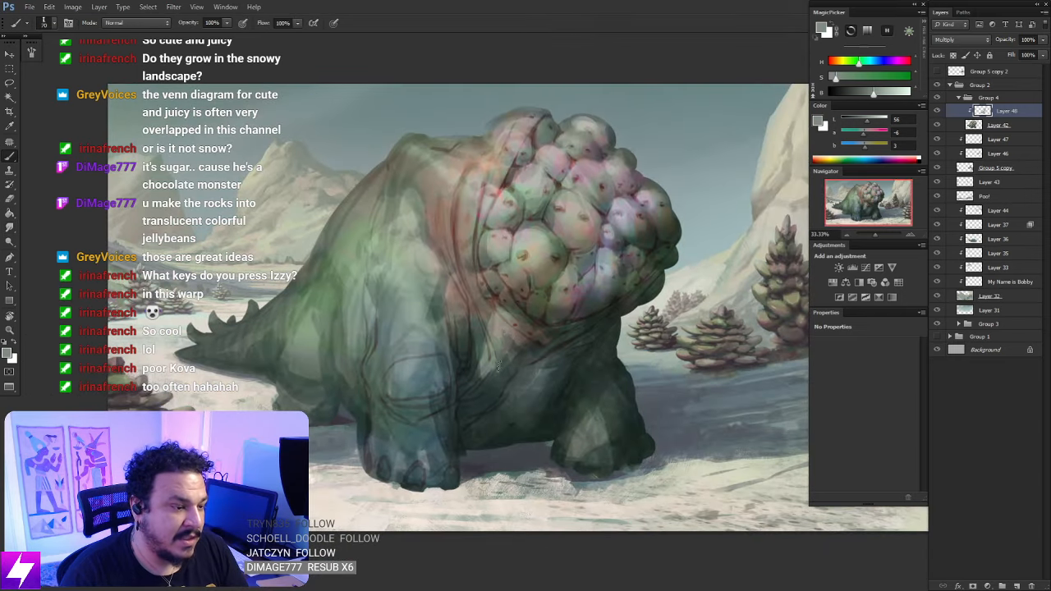
key("s")
key("Escape")
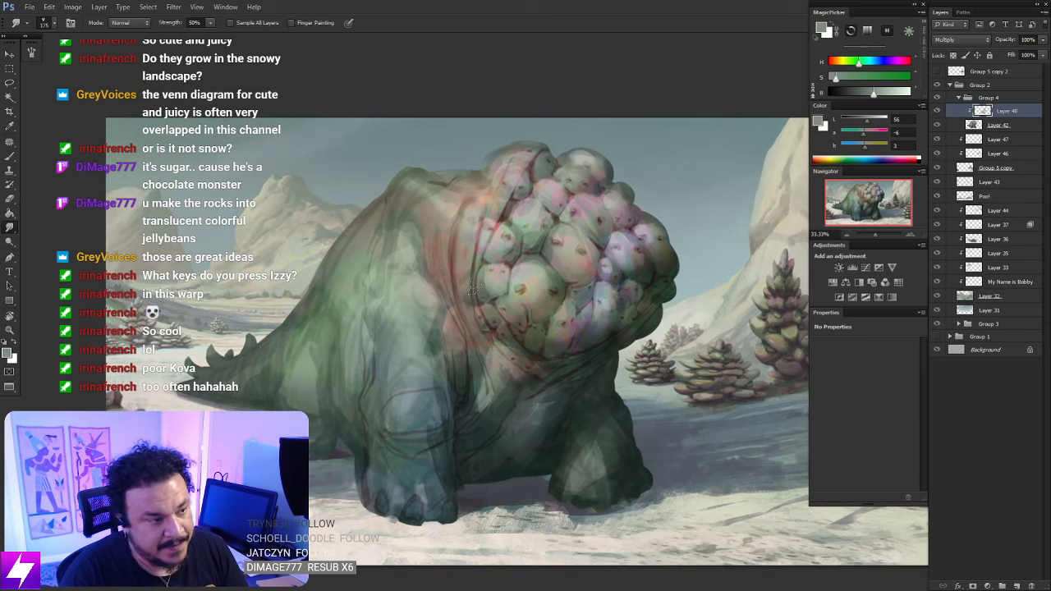
key("b")
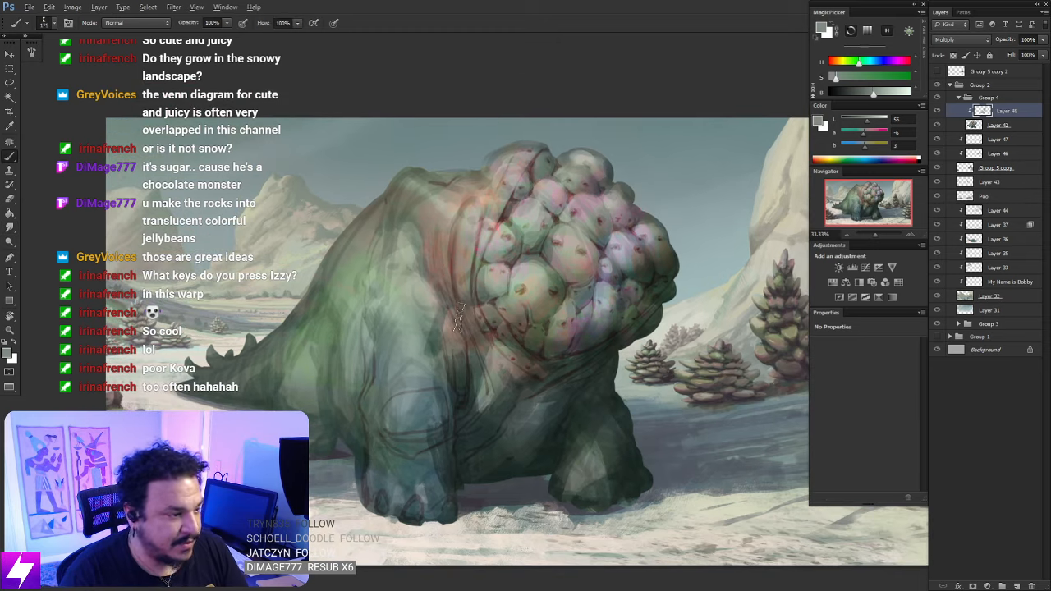
key("r")
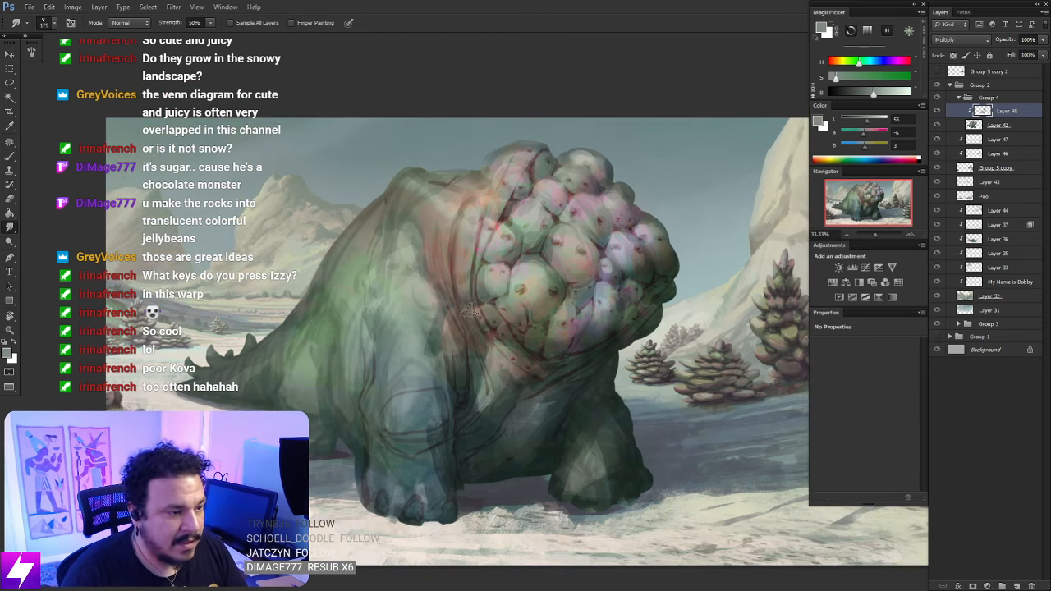
key("b")
Reduce the brush to size 60, darken the flank behind the near front leg, and blend that shading with Smudge
left_click_drag(417, 406, 454, 344)
key("bracketleft")
key("bracketleft")
key("bracketleft")
key("bracketleft")
key("bracketleft")
key("bracketleft")
key("bracketleft")
key("bracketleft")
key("bracketleft")
mouse_move(372, 356)
left_mouse_down()
mouse_move(373, 381)
mouse_move(360, 391)
left_mouse_up()
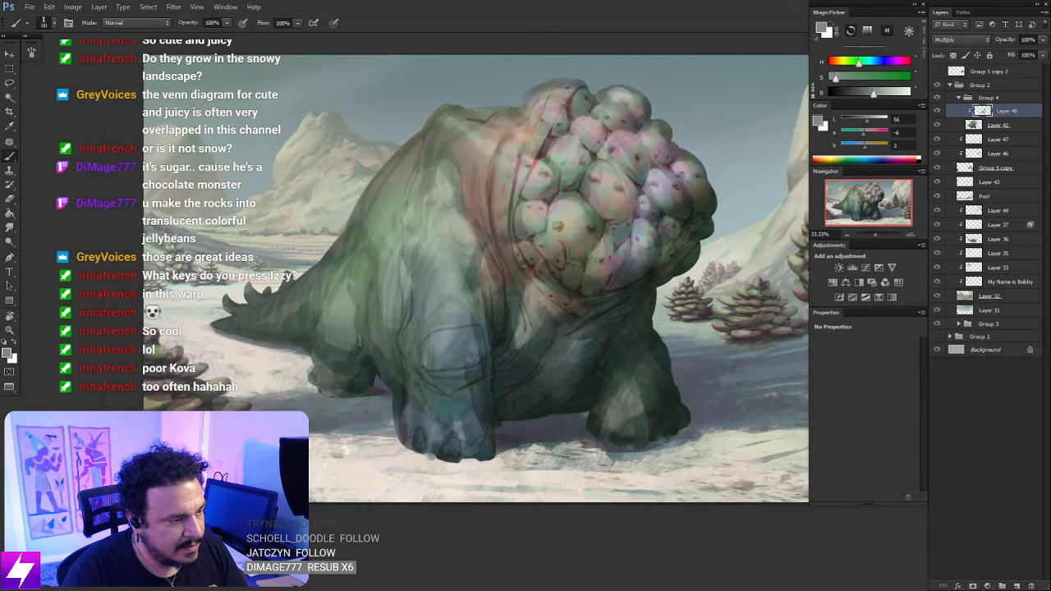
key("r")
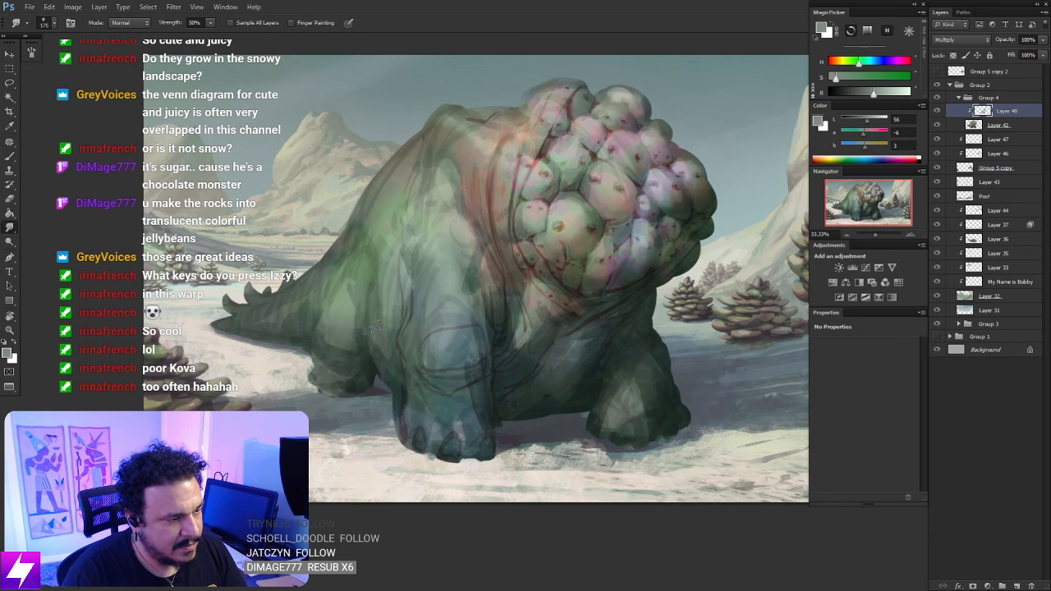
key("b")
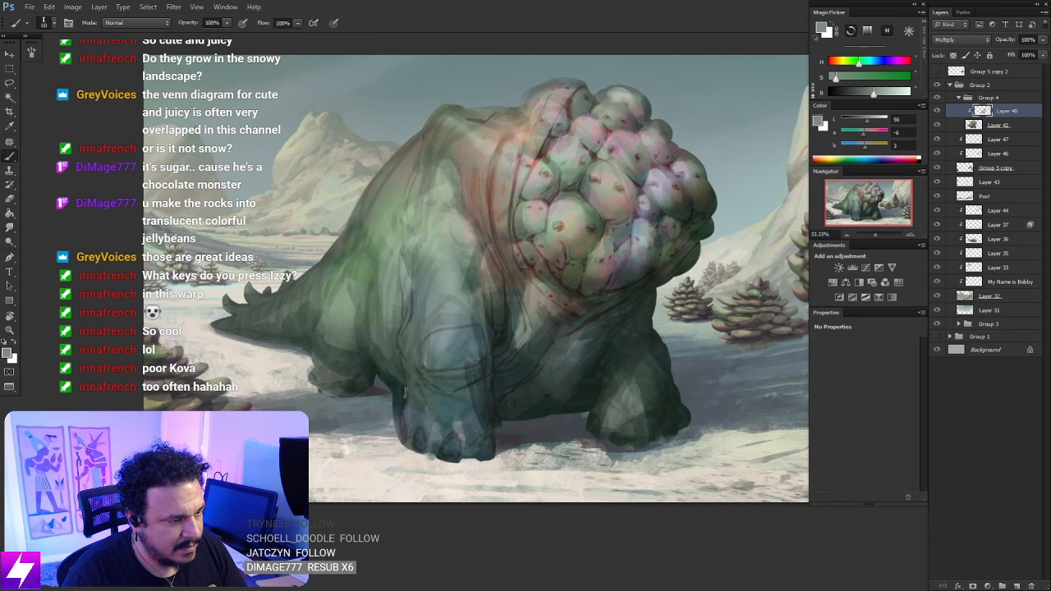
On Layer 42, lasso a strip along the near front leg's rear contour, erase the excess paint there, and clear the selection
left_click_drag(551, 441, 508, 413)
left_click(974, 125)
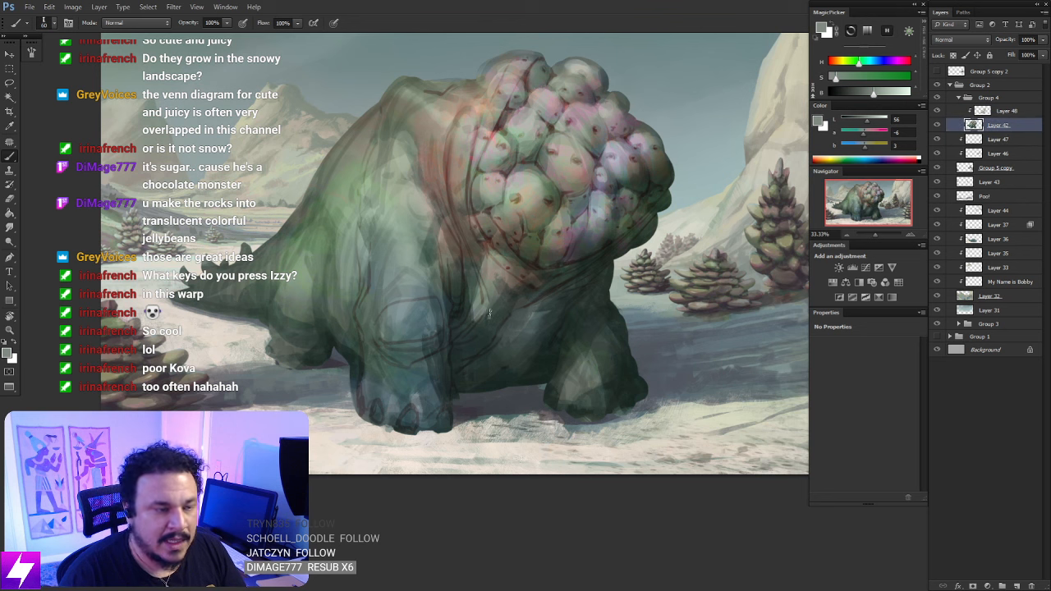
key("l")
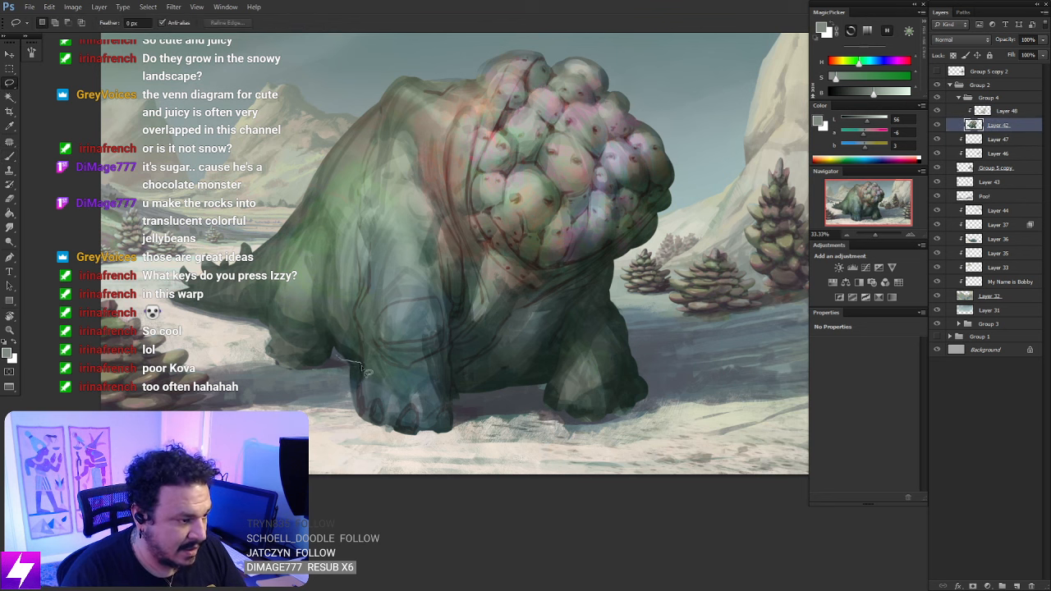
mouse_move(367, 370)
left_mouse_down()
mouse_move(372, 430)
mouse_move(349, 434)
mouse_move(337, 361)
left_mouse_up()
key("b")
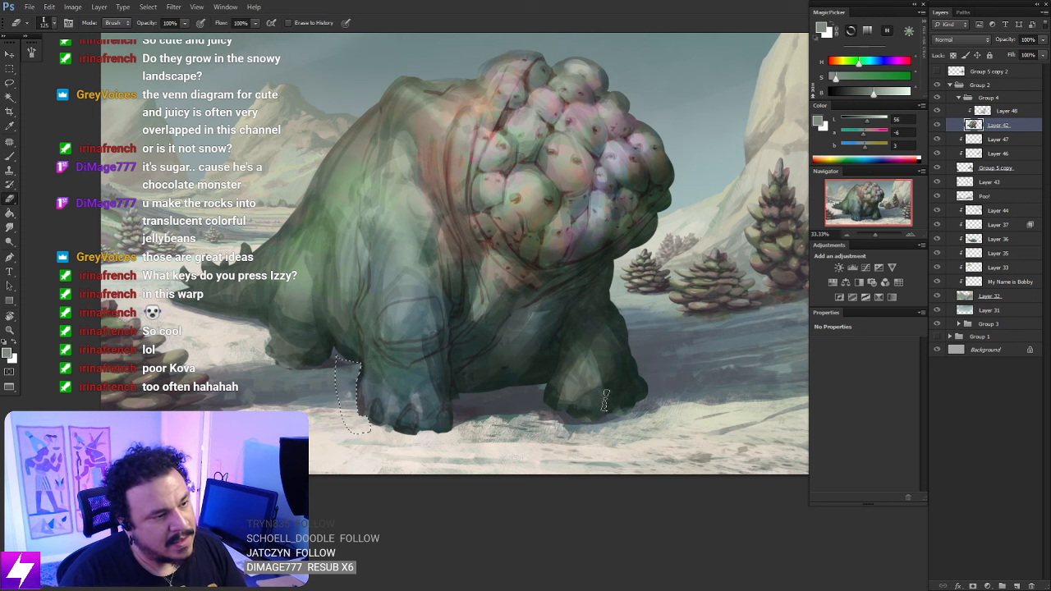
key("ctrl+d")
Rotate the canvas, lasso the gap under the belly between the front legs, erase the paint inside, and clear the selection
key("r")
left_click_drag(642, 444, 700, 343)
key("ctrl+plus")
left_click_drag(599, 451, 579, 431)
key("l")
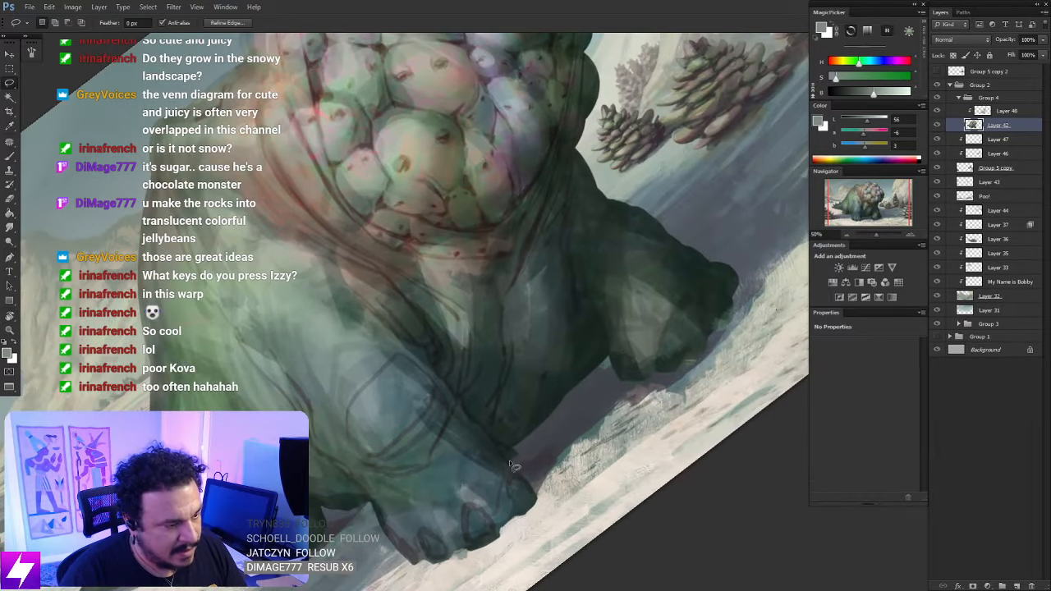
mouse_move(504, 453)
left_mouse_down()
mouse_move(571, 355)
mouse_move(608, 341)
mouse_move(630, 393)
mouse_move(575, 464)
left_mouse_up()
left_click_drag(625, 432, 525, 443)
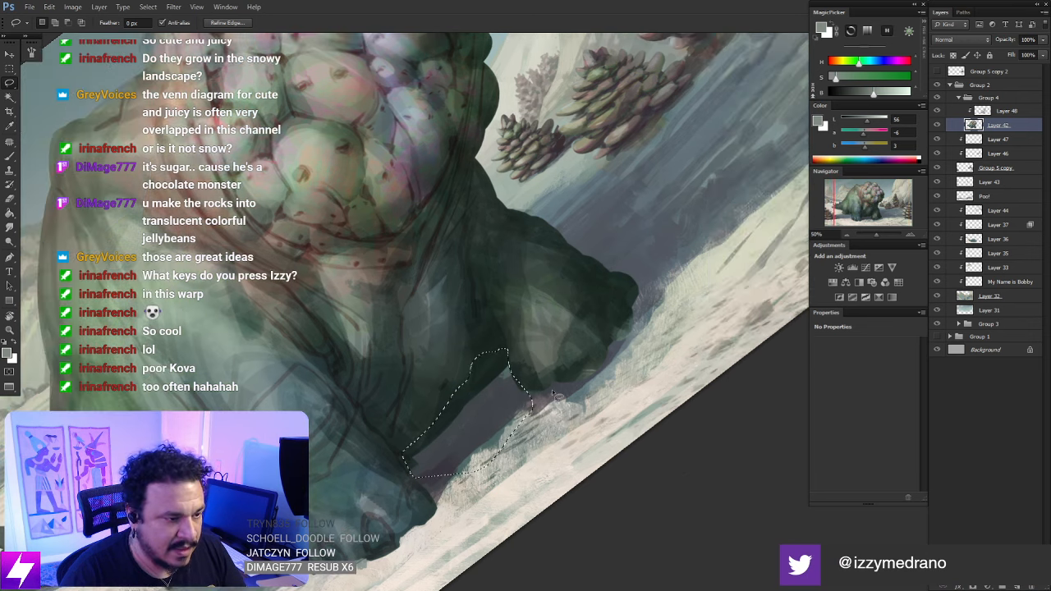
key("Escape")
key("e")
mouse_move(474, 328)
left_mouse_down()
mouse_move(467, 373)
mouse_move(460, 323)
mouse_move(433, 305)
mouse_move(387, 364)
mouse_move(373, 366)
mouse_move(346, 325)
left_mouse_up()
key("ctrl+d")
Select the multiplied shading layer again, flip the canvas horizontally, and toggle that layer's visibility to compare the shading
key("ctrl+minus")
key("ctrl+minus")
left_click_drag(566, 466, 541, 478)
left_click_drag(471, 461, 489, 438)
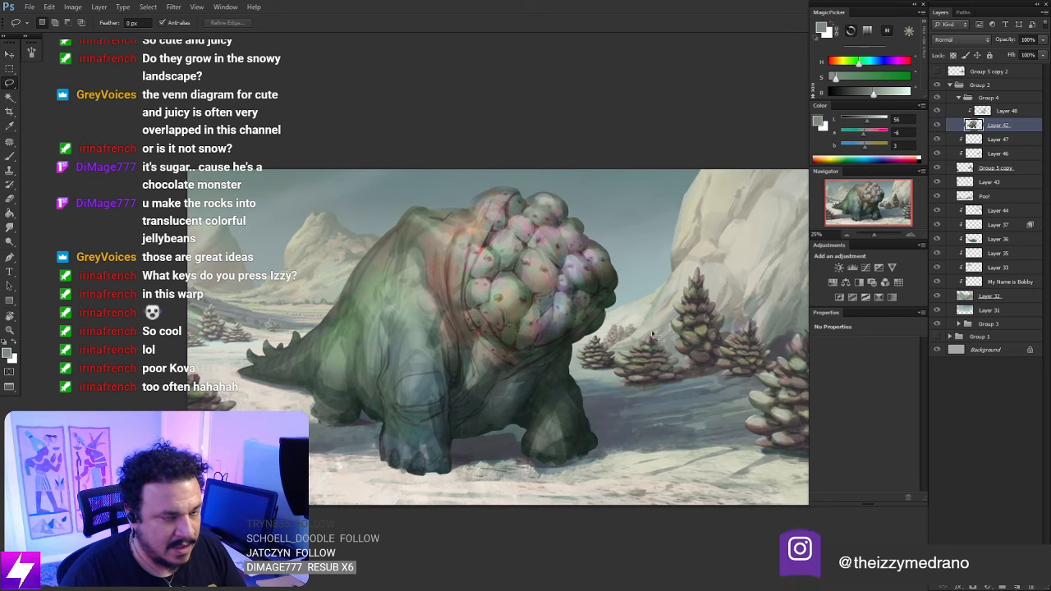
key("alt+bracketright")
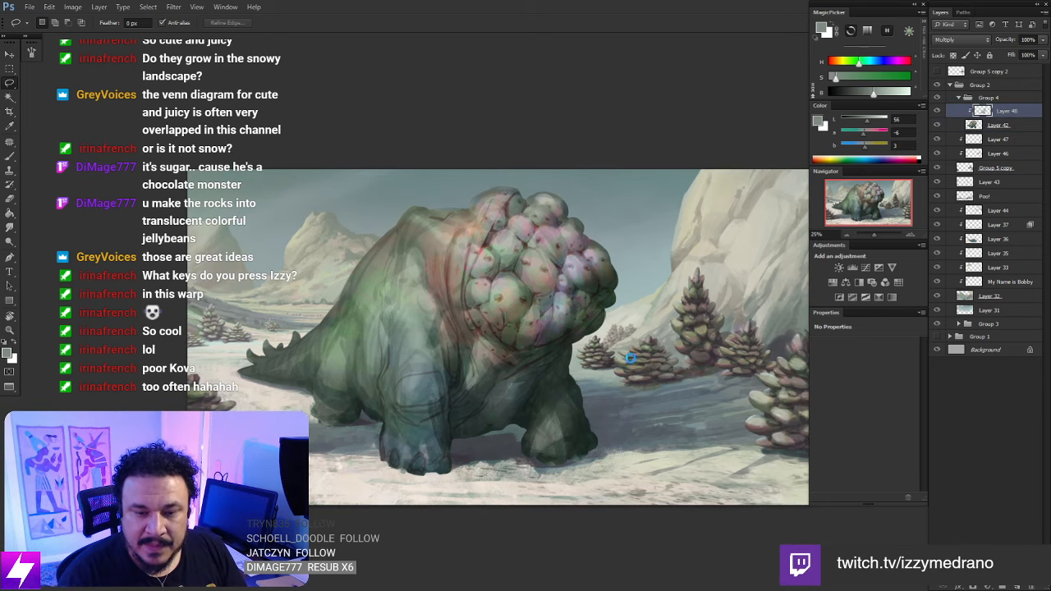
key("ctrl+shift+h")
left_click_drag(579, 366, 580, 339)
mouse_move(627, 275)
left_mouse_down()
mouse_move(615, 323)
mouse_move(636, 281)
mouse_move(592, 283)
mouse_move(516, 256)
mouse_move(523, 402)
left_mouse_up()
key("ctrl+plus")
key("ctrl+plus")
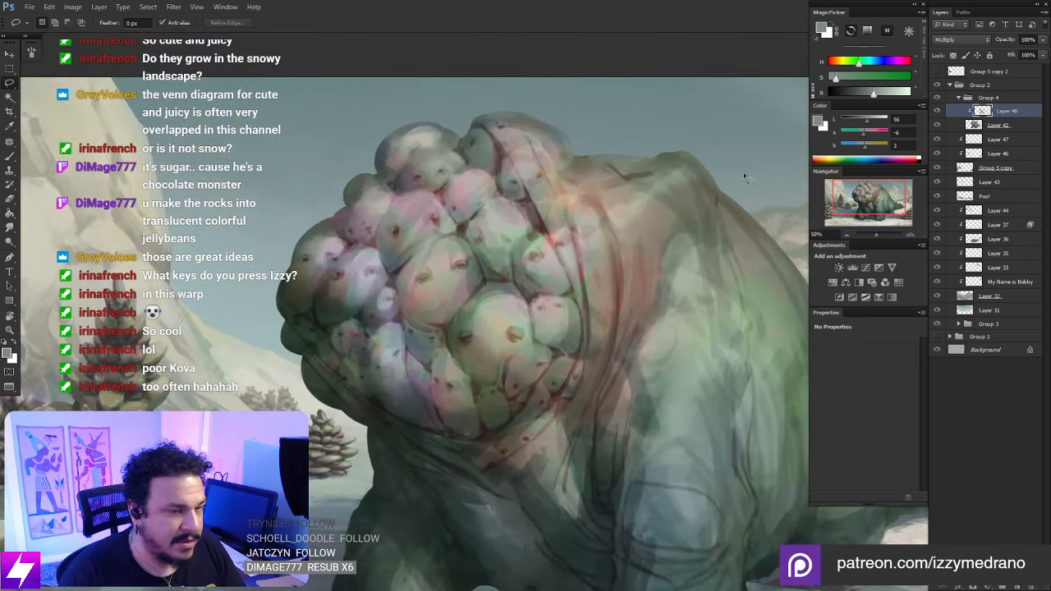
left_click(938, 113)
left_click(938, 111)
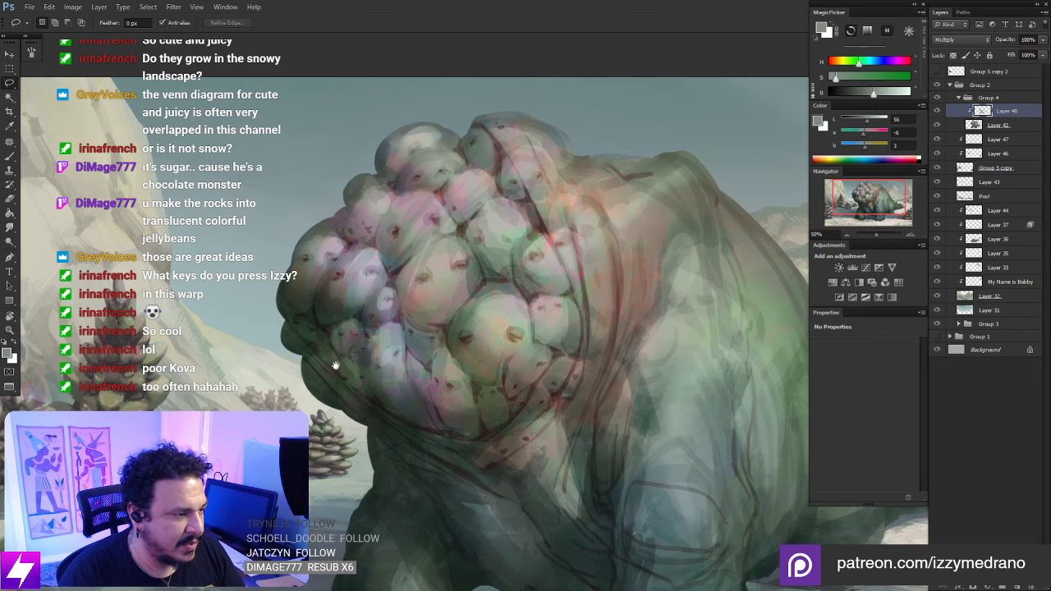
Smudge the shadows on the outer berries at the front of the head with a size 100 tip at 50% strength
left_click_drag(345, 367, 390, 393)
key("r")
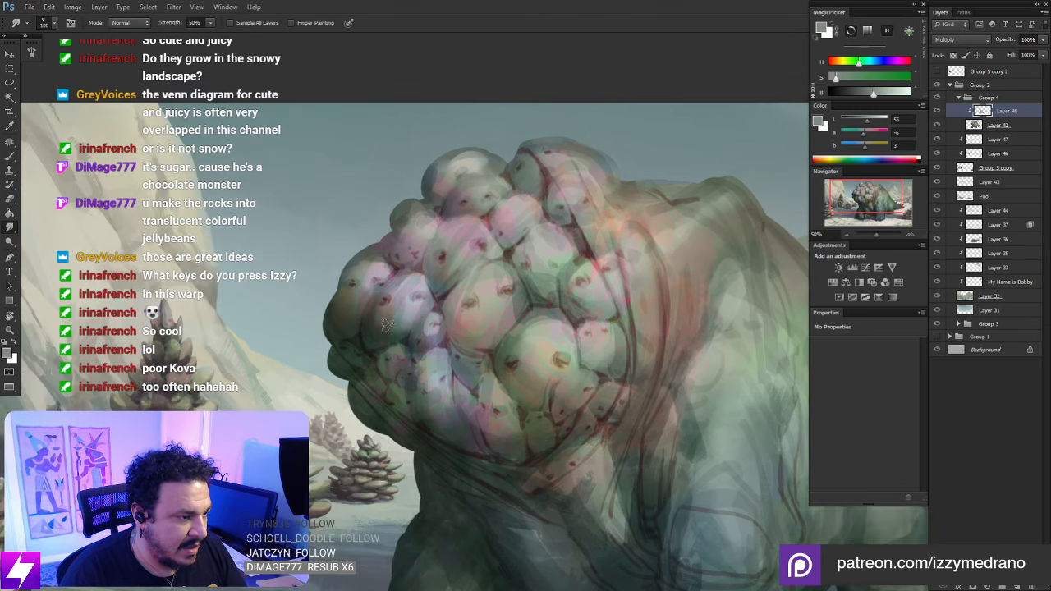
left_click_drag(415, 269, 438, 319)
left_click_drag(578, 381, 556, 363)
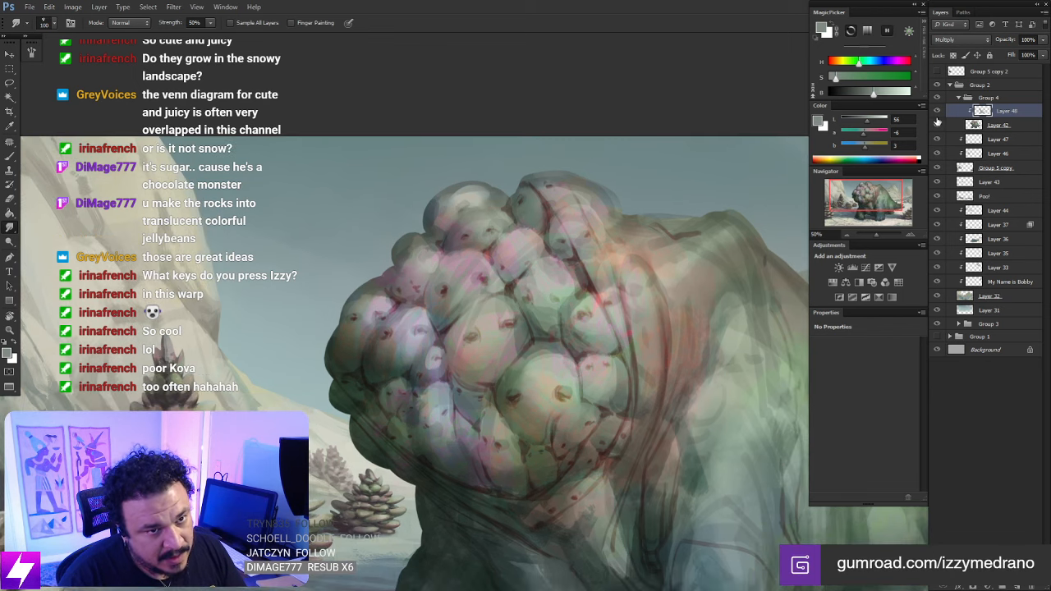
Compare the whole creature with the multiplied shading layer hidden and shown
key("ctrl+minus")
key("ctrl+minus")
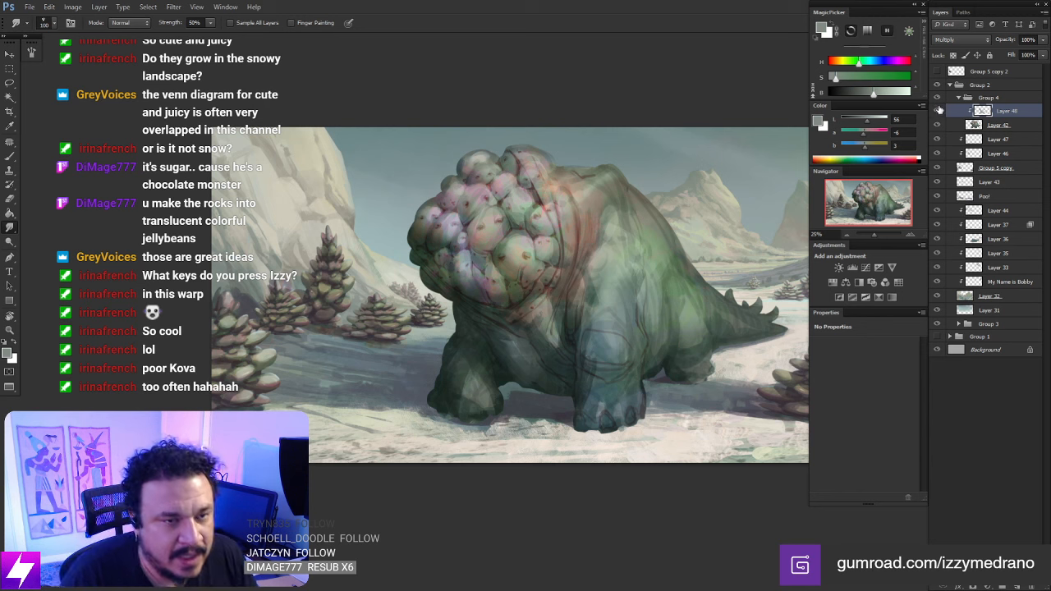
mouse_move(668, 221)
left_mouse_down()
mouse_move(678, 252)
mouse_move(646, 298)
mouse_move(595, 305)
left_mouse_up()
left_click(937, 110)
left_click(937, 110)
Deepen the shadows between the central and front berries with the Brush and blend them with Smudge
key("ctrl+plus")
key("ctrl+plus")
scroll(593, 305, "up", 1)
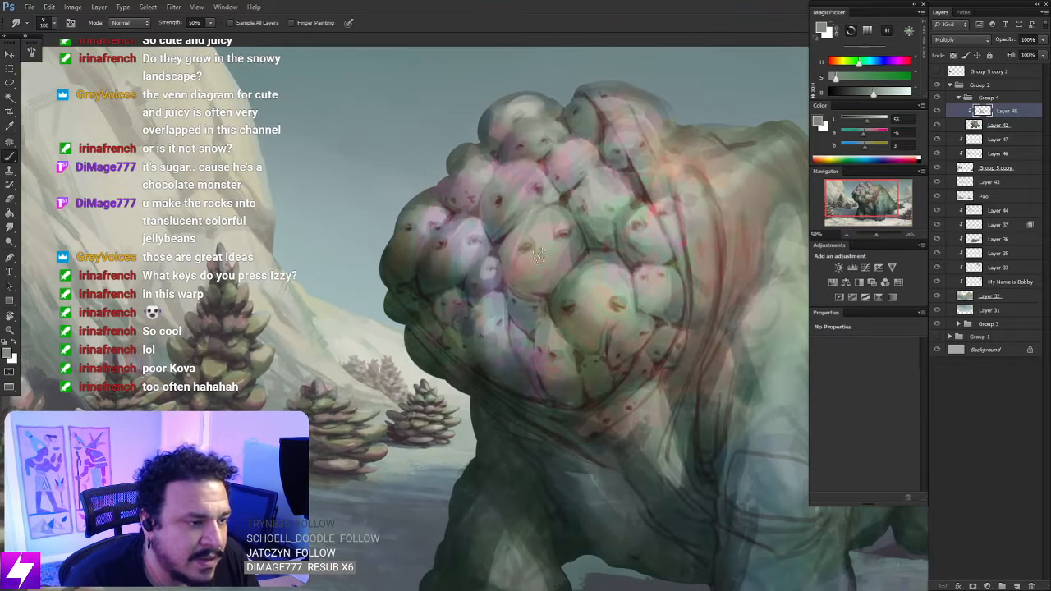
key("b")
key("r")
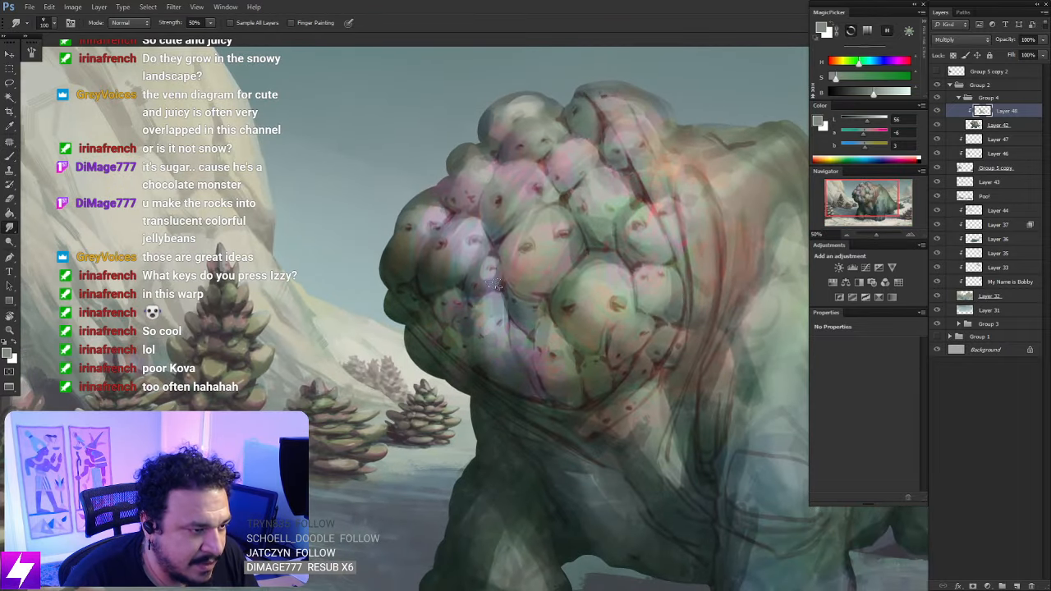
left_click_drag(575, 281, 578, 267)
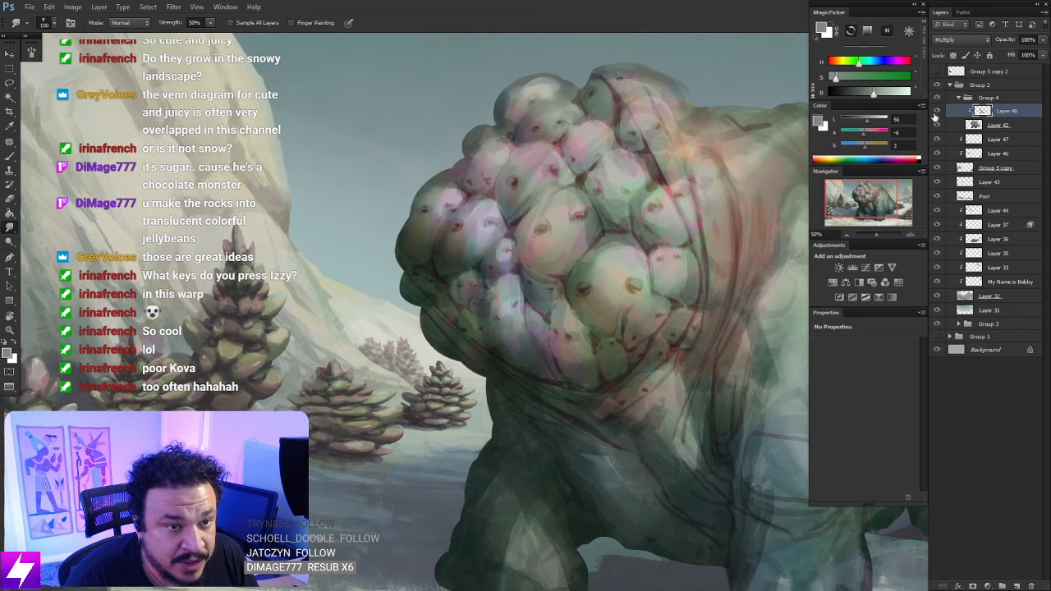
Rotate the canvas, shade the crevices around the middle berries, blend with Smudge, and restore the upright view
key("r")
mouse_move(612, 197)
left_mouse_down()
mouse_move(656, 238)
mouse_move(691, 358)
left_mouse_up()
mouse_move(702, 310)
left_mouse_down()
mouse_move(681, 312)
mouse_move(670, 240)
mouse_move(679, 225)
left_mouse_up()
key("b")
mouse_move(591, 230)
left_mouse_down()
mouse_move(578, 258)
mouse_move(583, 281)
mouse_move(586, 266)
mouse_move(598, 284)
left_mouse_up()
key("s")
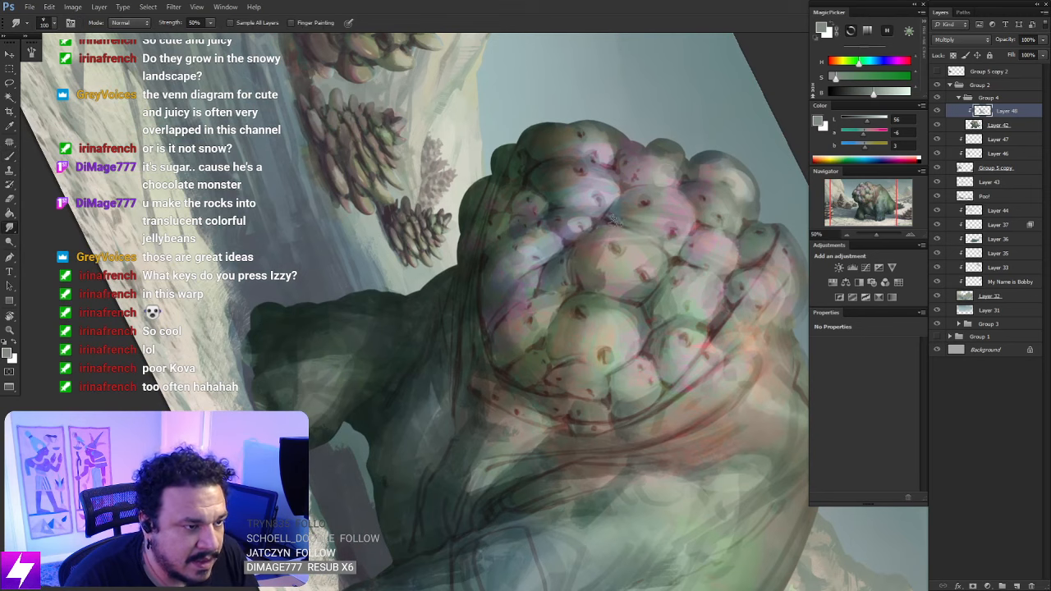
key("Escape")
Shade the upper side of the central berry with the Brush and soften the stroke with Smudge
key("ctrl+minus")
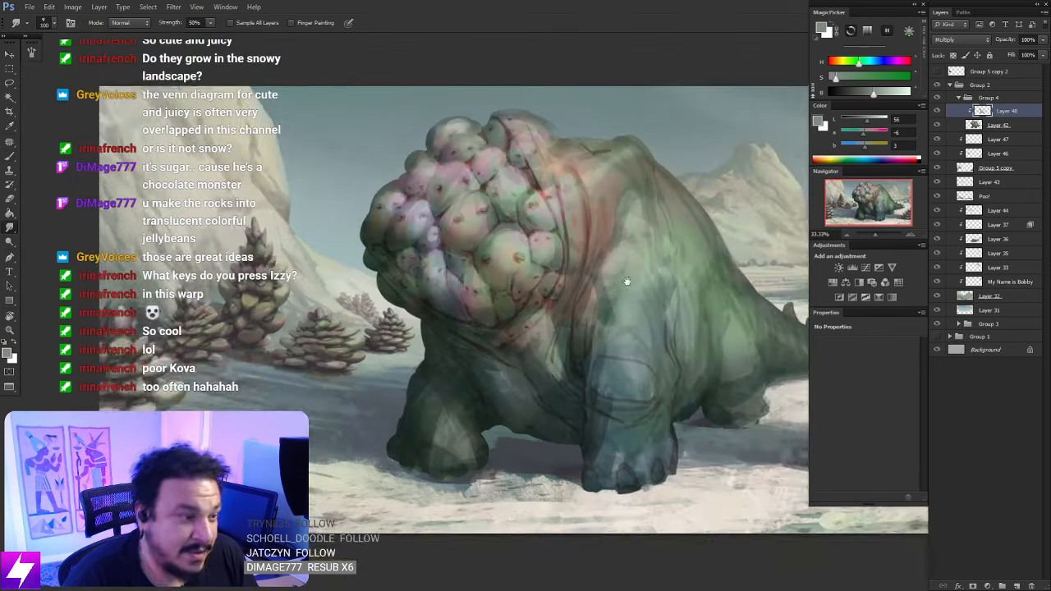
left_click_drag(550, 167, 594, 259)
key("b")
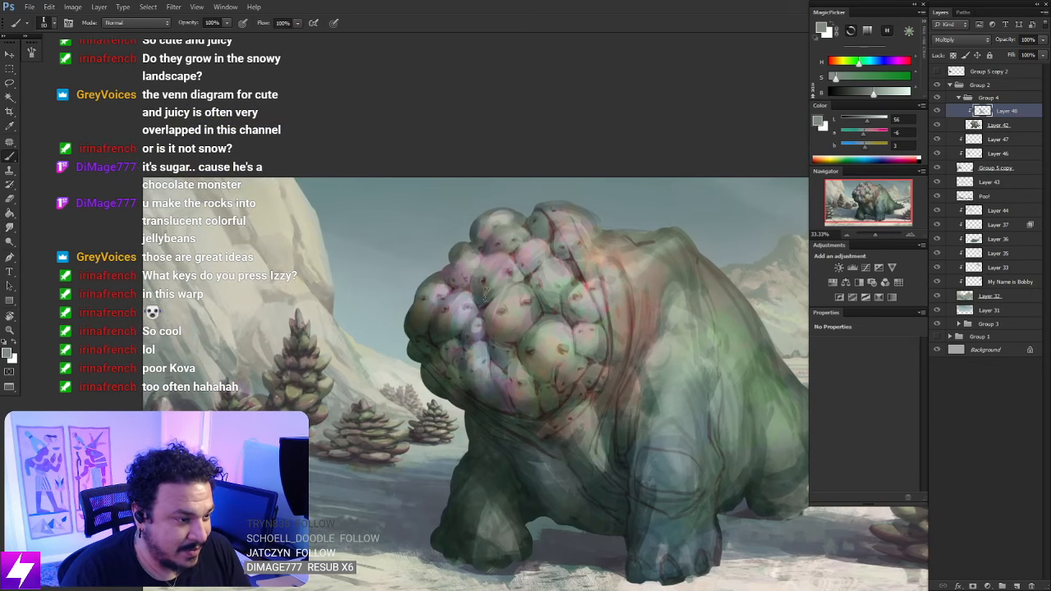
key("r")
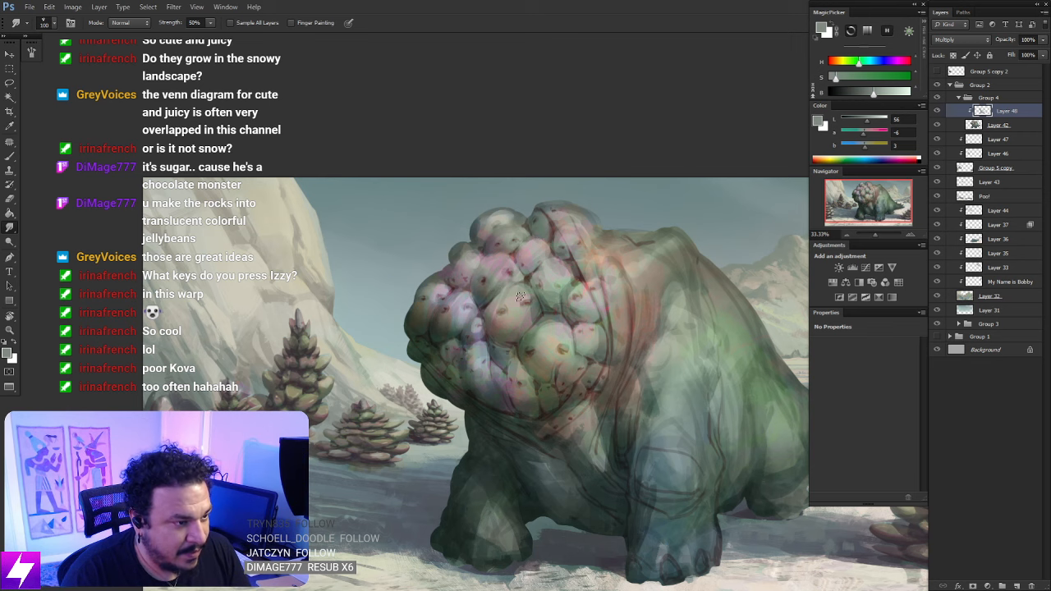
mouse_move(520, 295)
left_mouse_down()
mouse_move(545, 304)
mouse_move(490, 292)
mouse_move(480, 303)
left_mouse_up()
Model the topmost berry of the head with repeated Brush shading and Smudge blending toward its lower edge
key("b")
key("r")
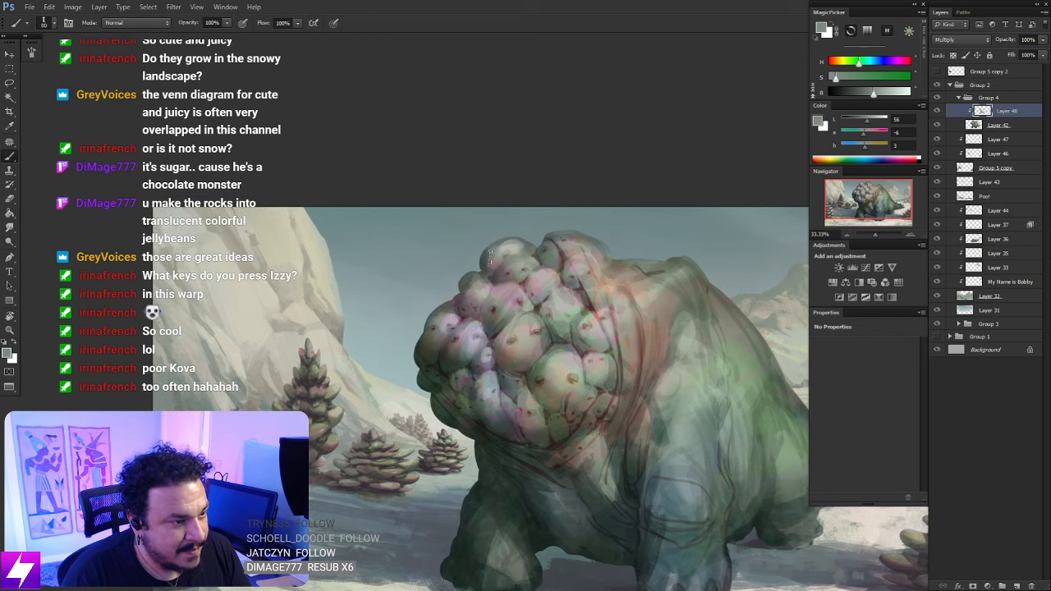
key("b")
key("r")
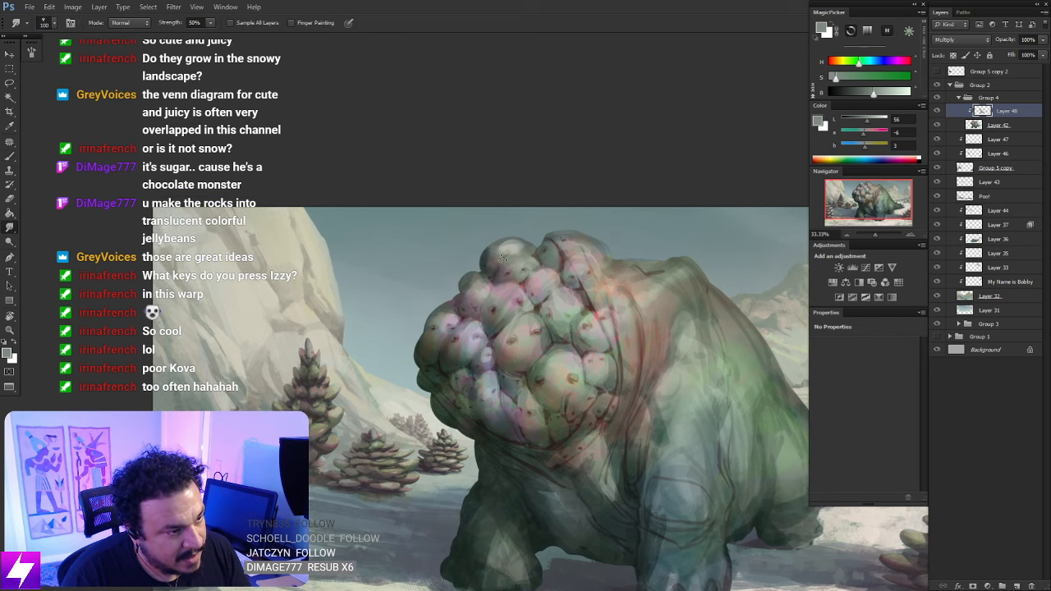
key("b")
key("r")
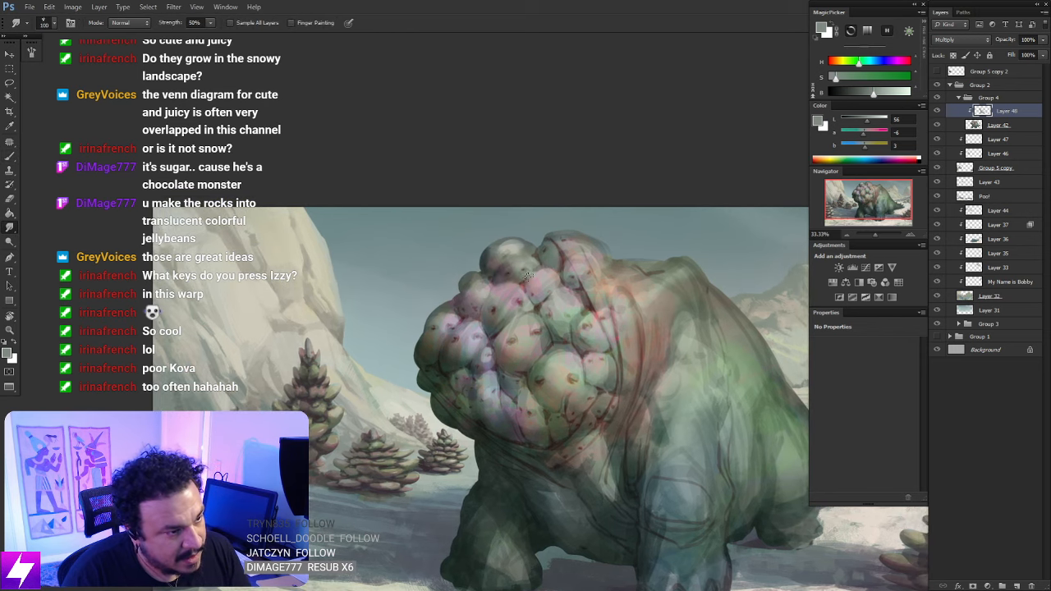
left_click_drag(530, 275, 505, 264)
key("b")
key("r")
Shade the upper berries closest to the neck, softening each shadow with Smudge
scroll(518, 263, "down", 1)
key("b")
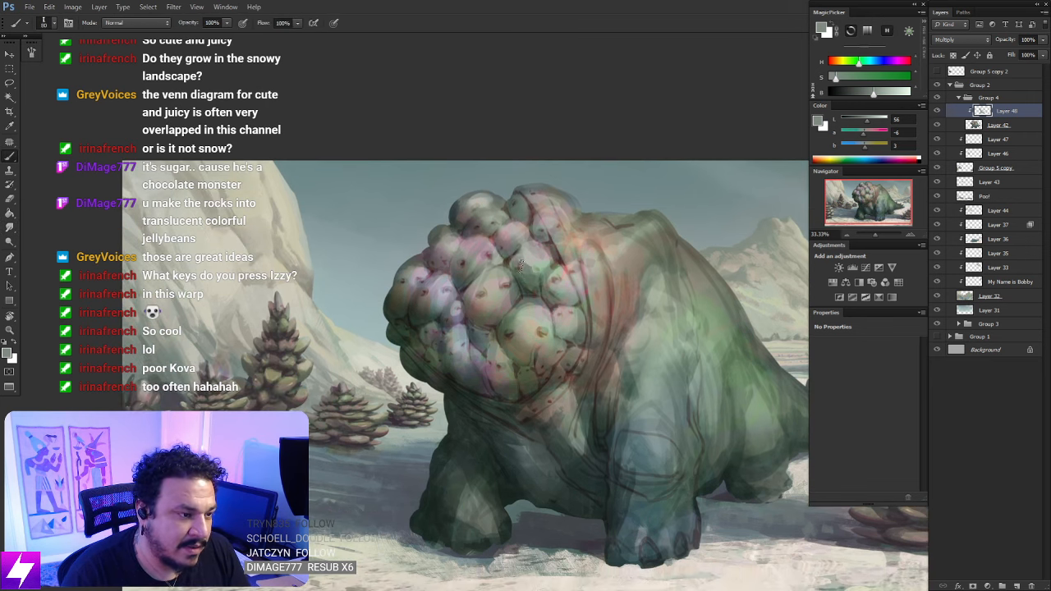
key("r")
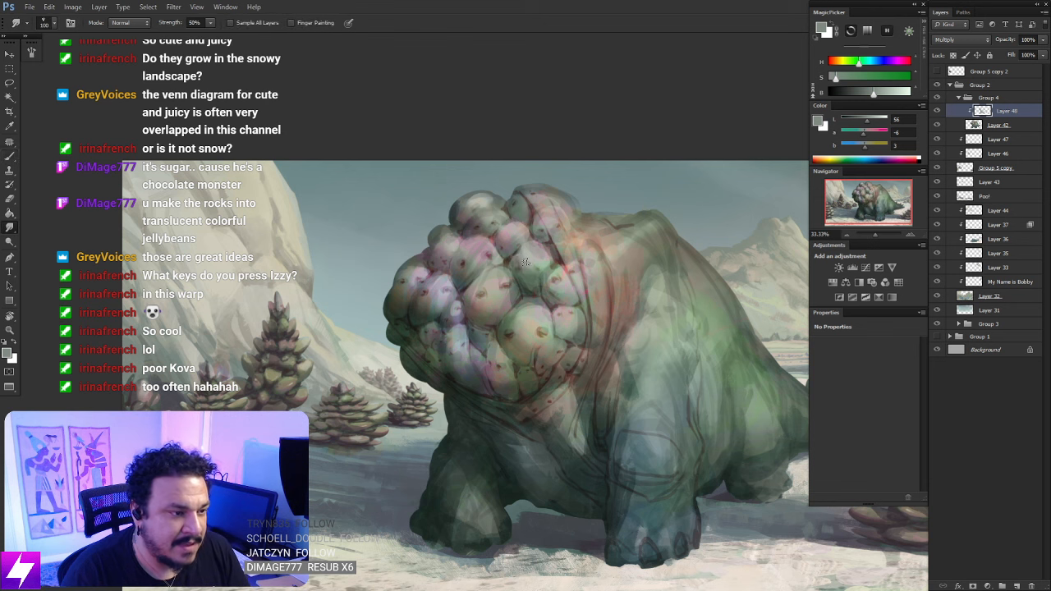
key("b")
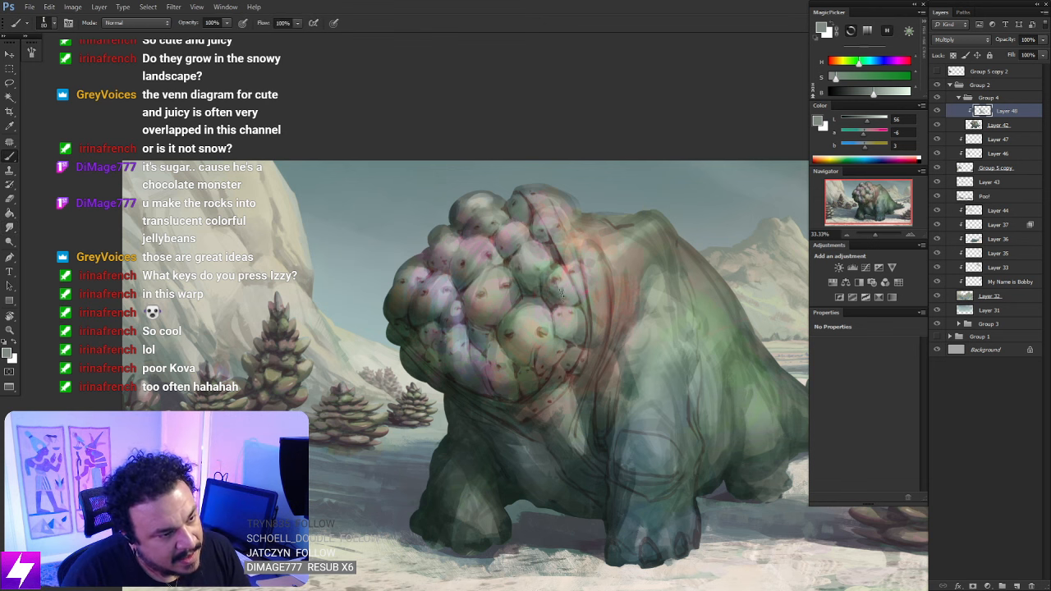
key("r")
scroll(559, 279, "down", 3)
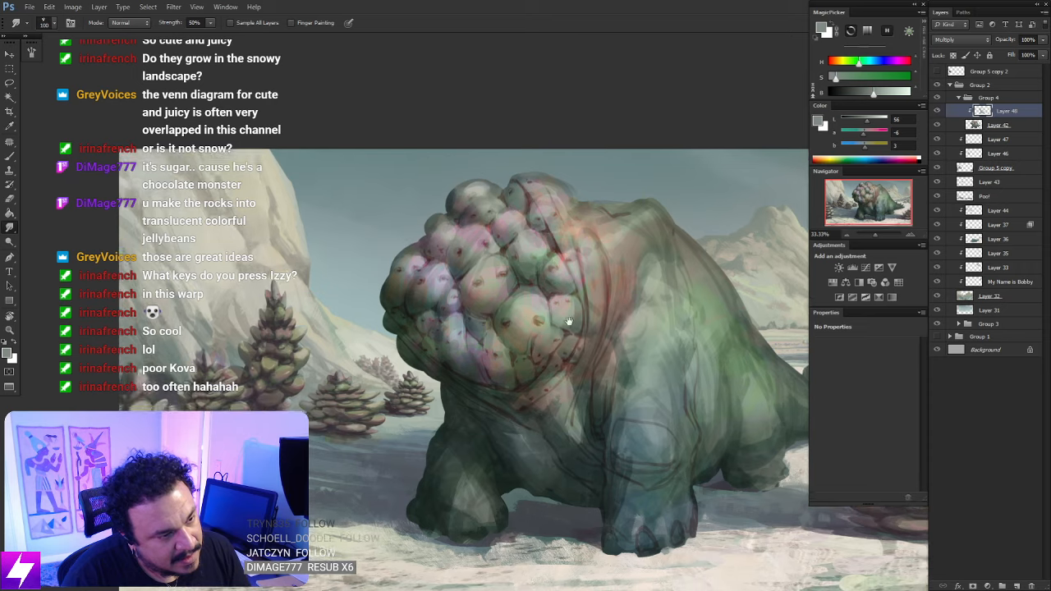
Shade the lower berries around the large green berry with the Brush and blend the shadows with Smudge
key("b")
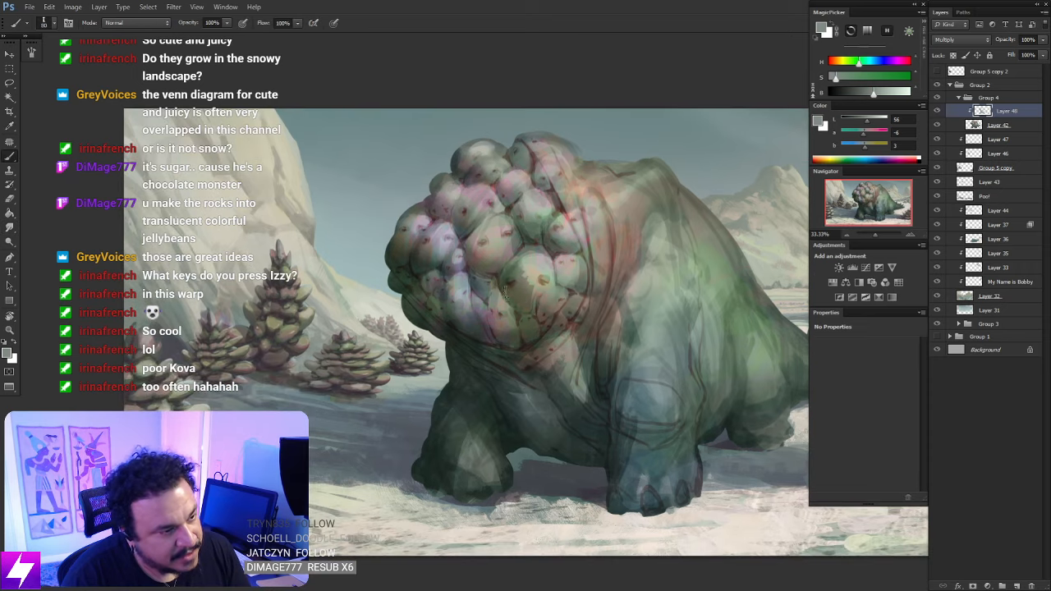
left_click_drag(507, 294, 523, 320)
key("r")
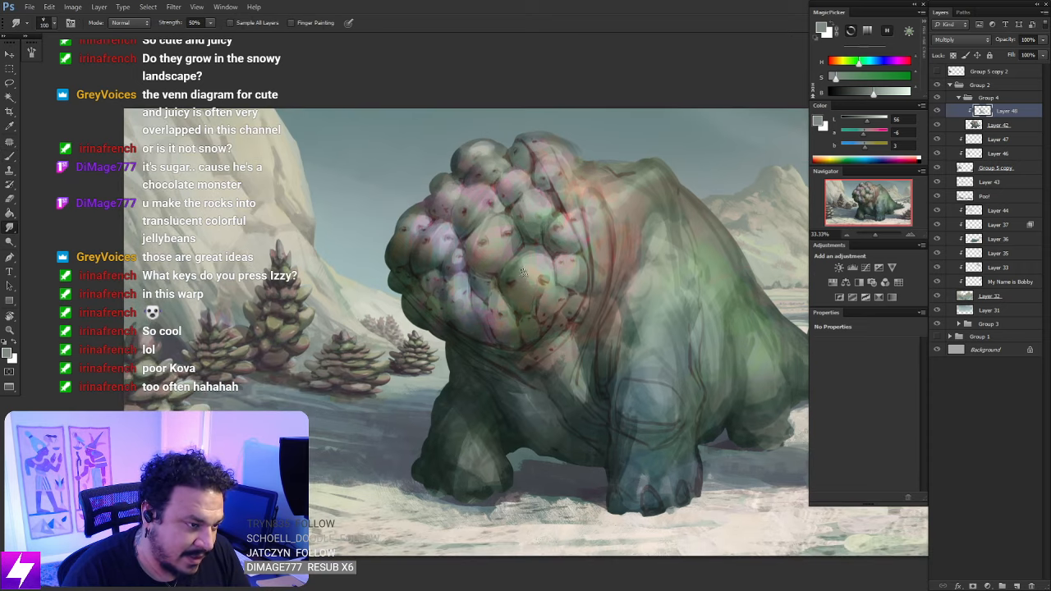
key("b")
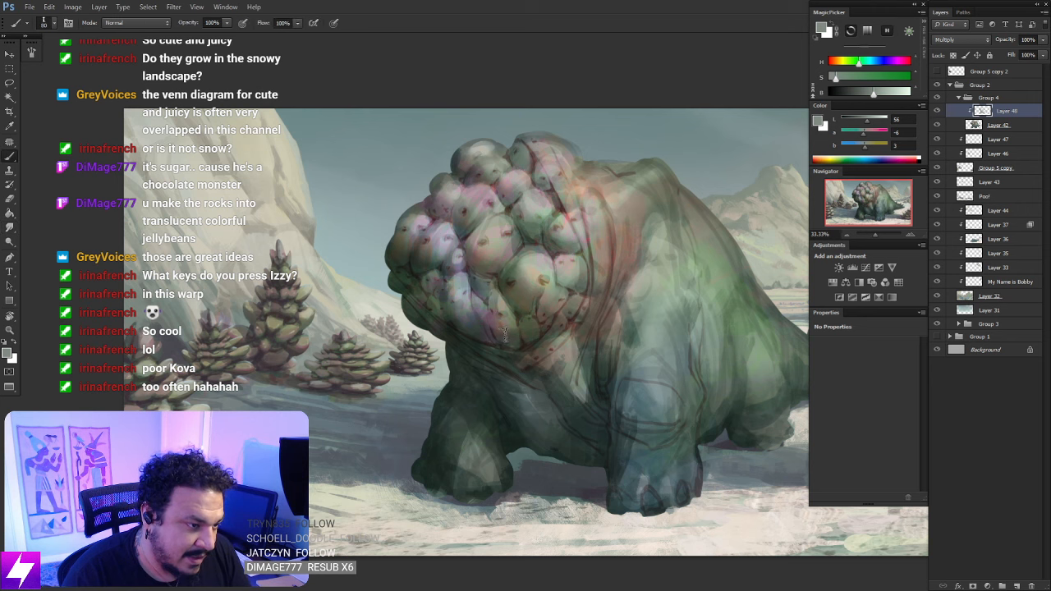
key("r")
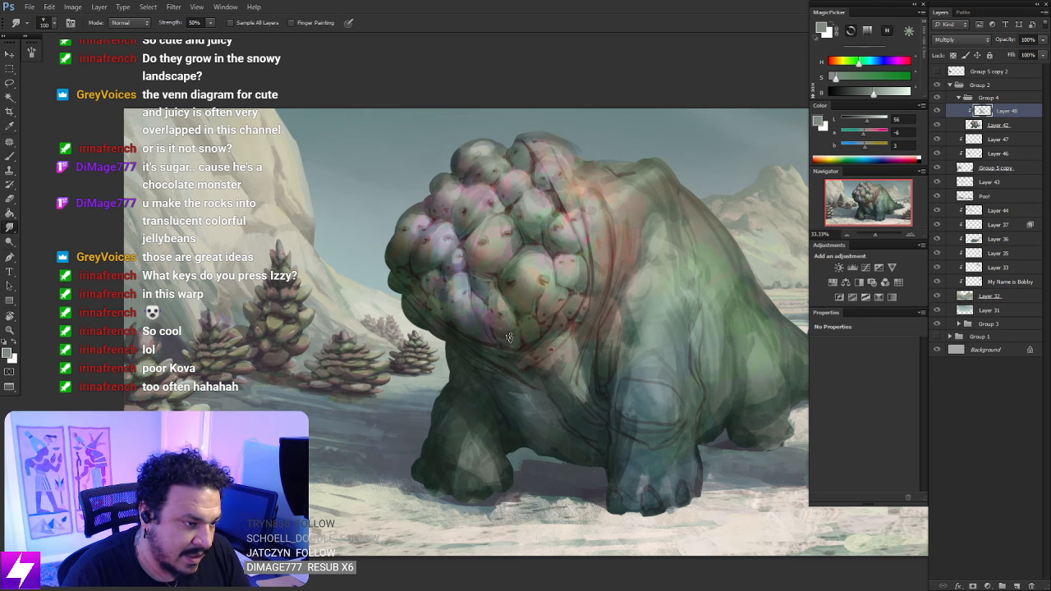
left_click_drag(569, 288, 545, 302)
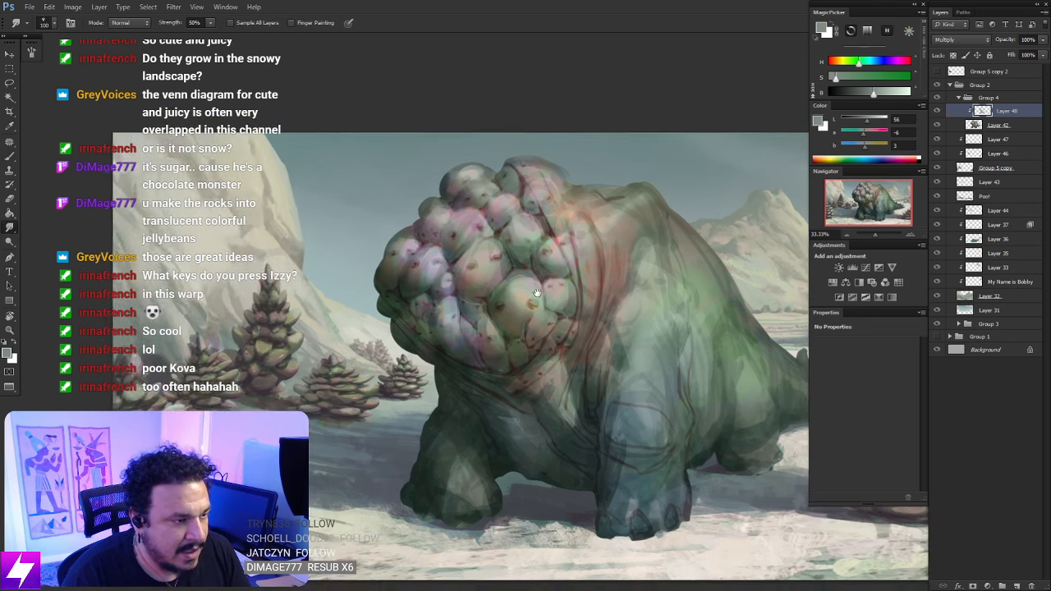
Mirror the canvas, shade the violet berries on the outer side of the head, and soften the strokes with Smudge
key("ctrl+minus")
scroll(523, 186, "down", 3)
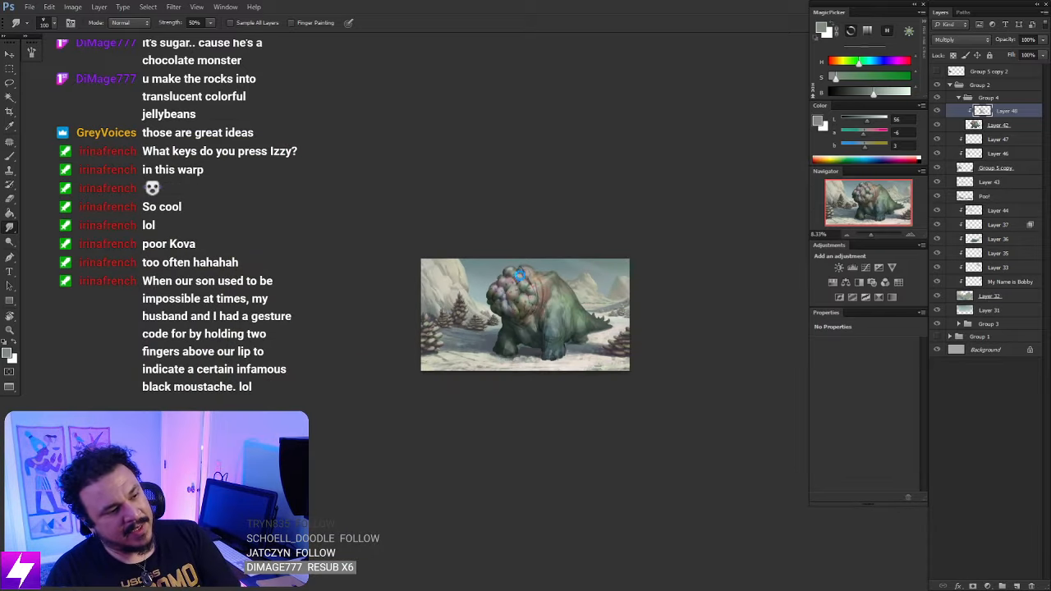
scroll(525, 312, "up", 3)
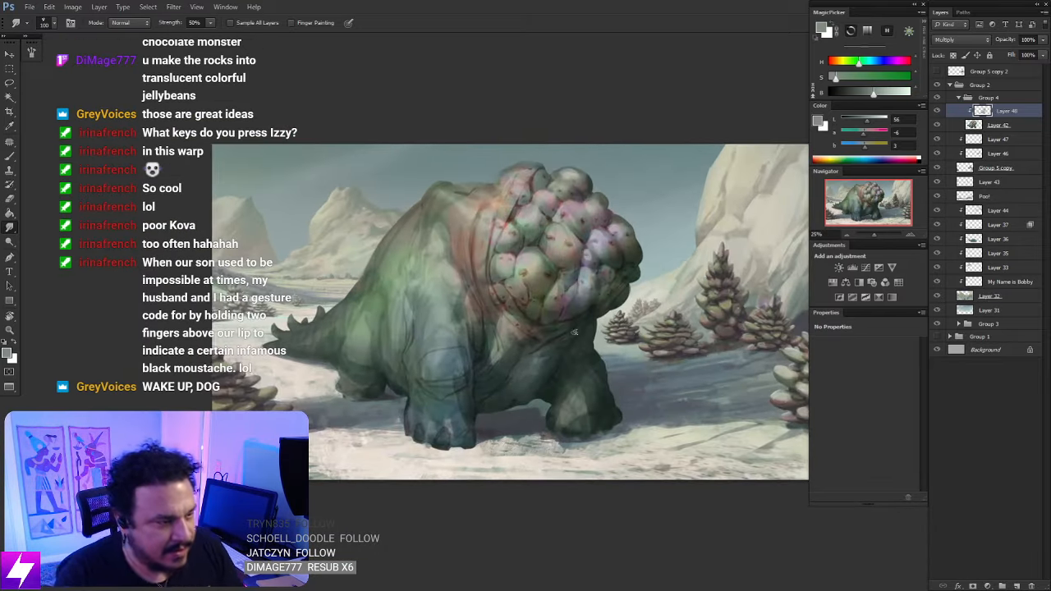
left_click_drag(597, 314, 583, 316)
scroll(579, 289, "up", 1)
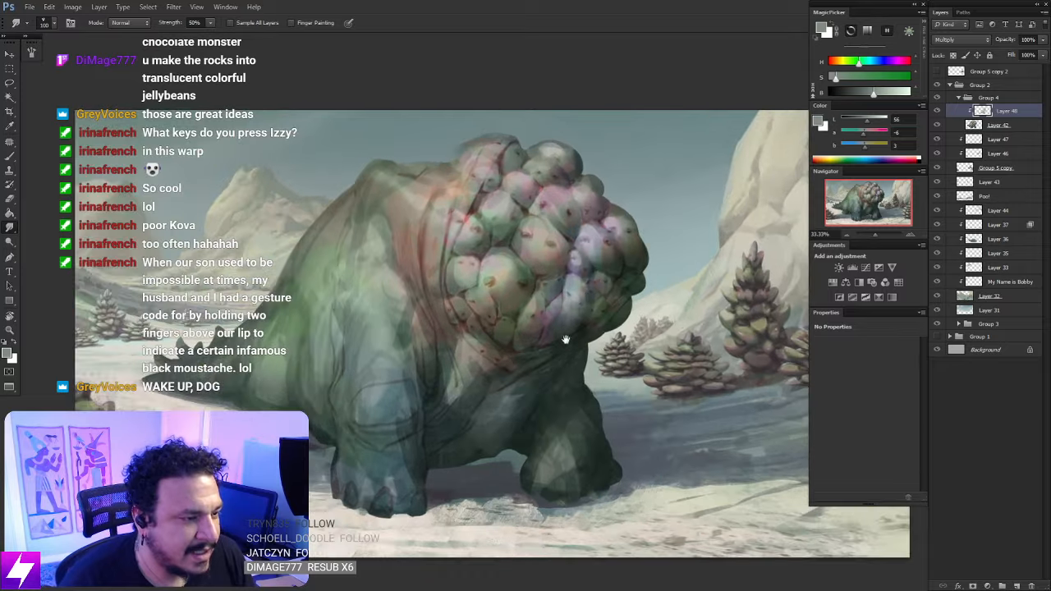
key("b")
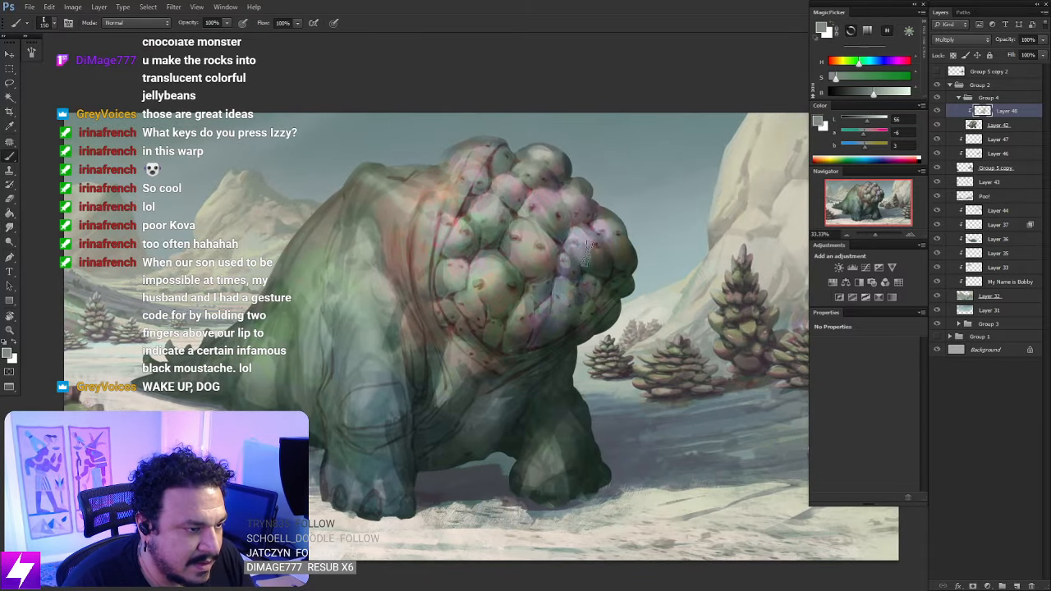
mouse_move(588, 253)
left_mouse_down()
mouse_move(603, 212)
mouse_move(579, 232)
left_mouse_up()
key("r")
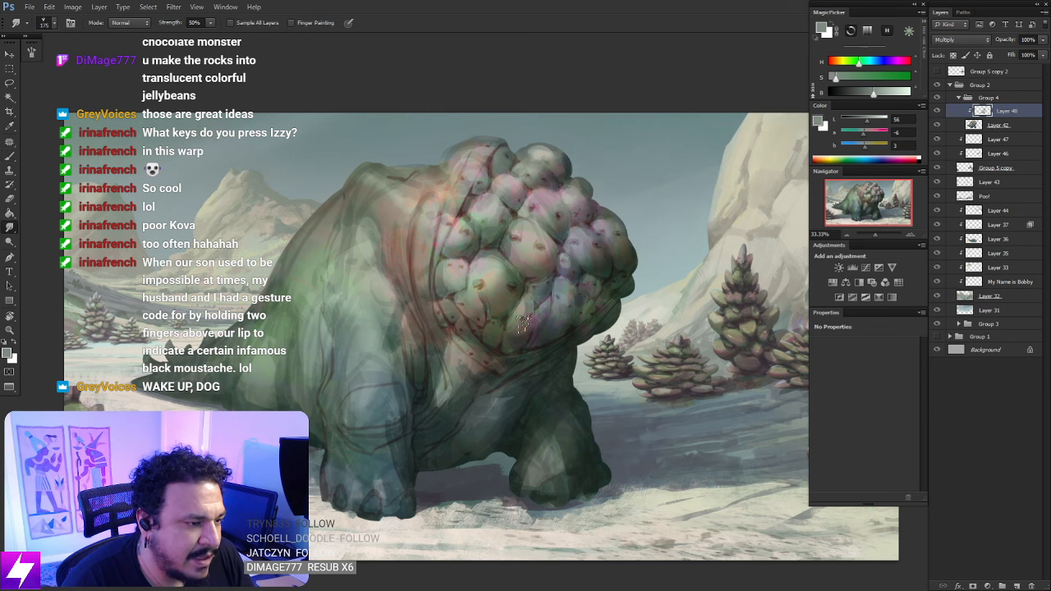
mouse_move(579, 270)
left_mouse_down()
mouse_move(632, 293)
mouse_move(612, 317)
mouse_move(493, 355)
left_mouse_up()
With the canvas rotated, darken the outer and middle berries using a Brush up to size 200, blending each shadow with Smudge
key("b")
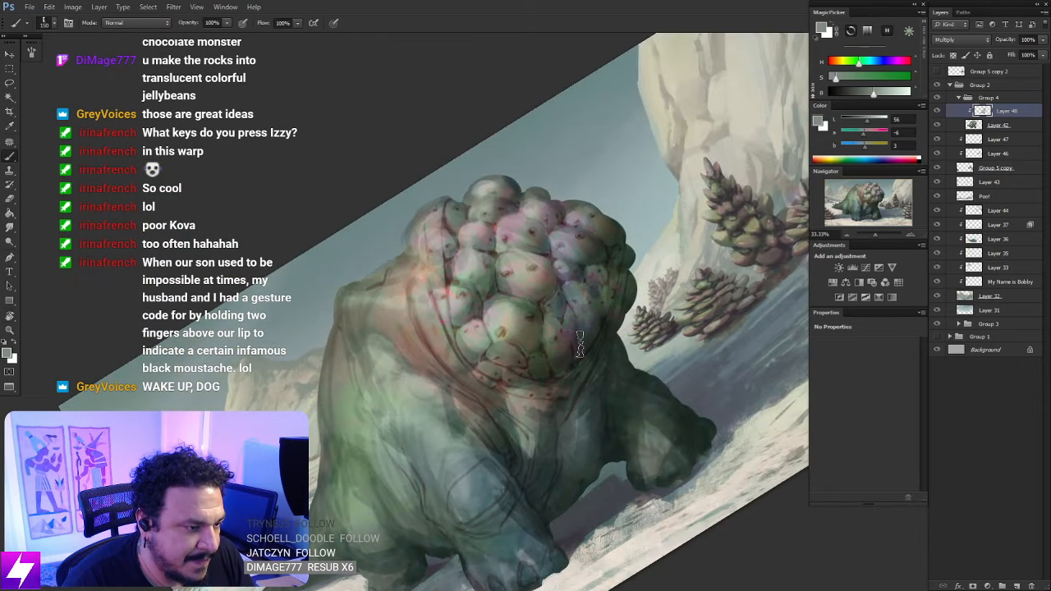
key("s")
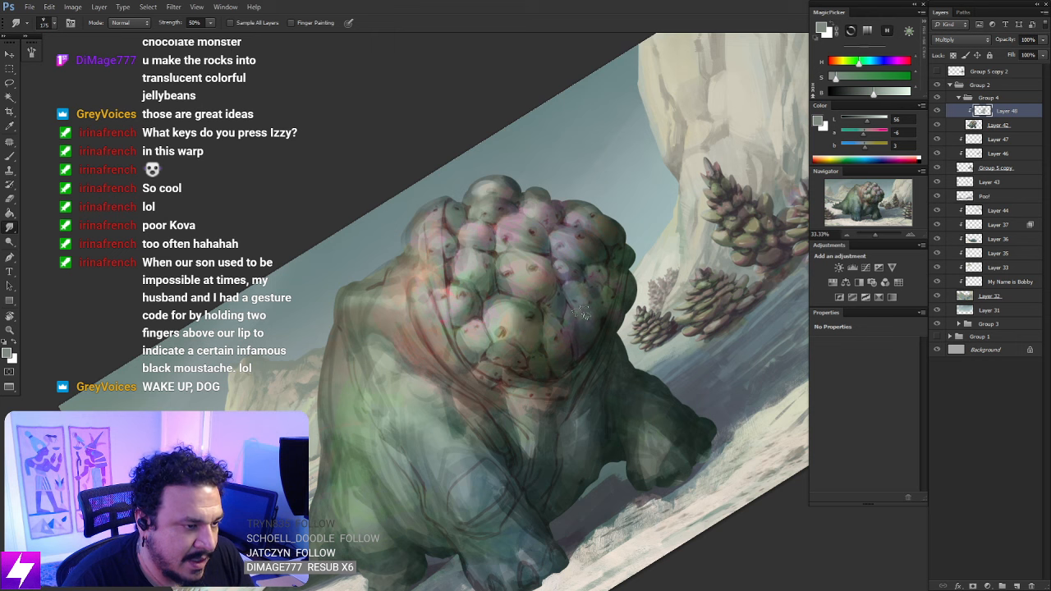
key("b")
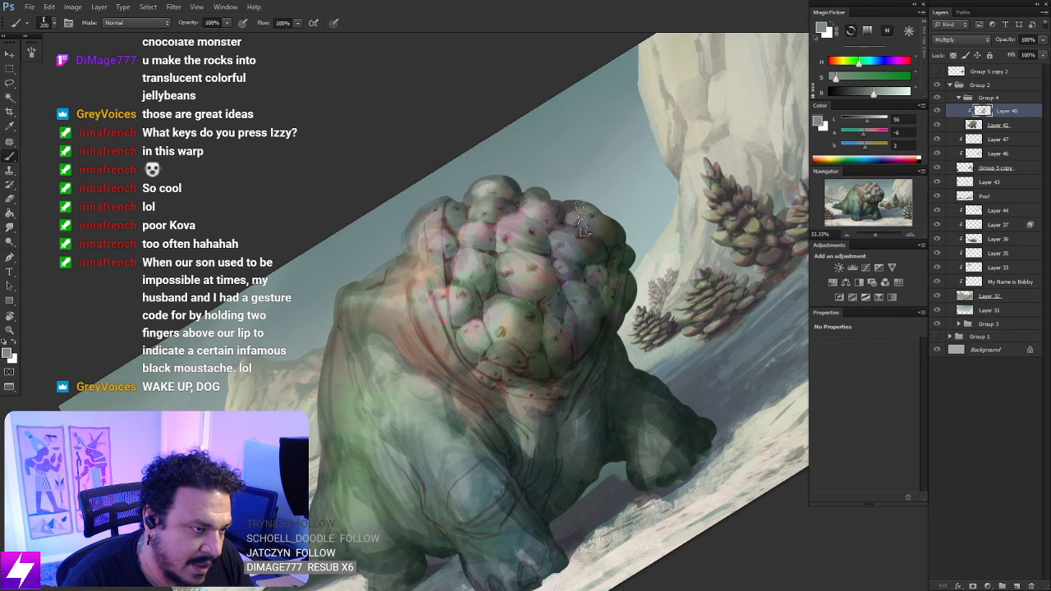
key("r")
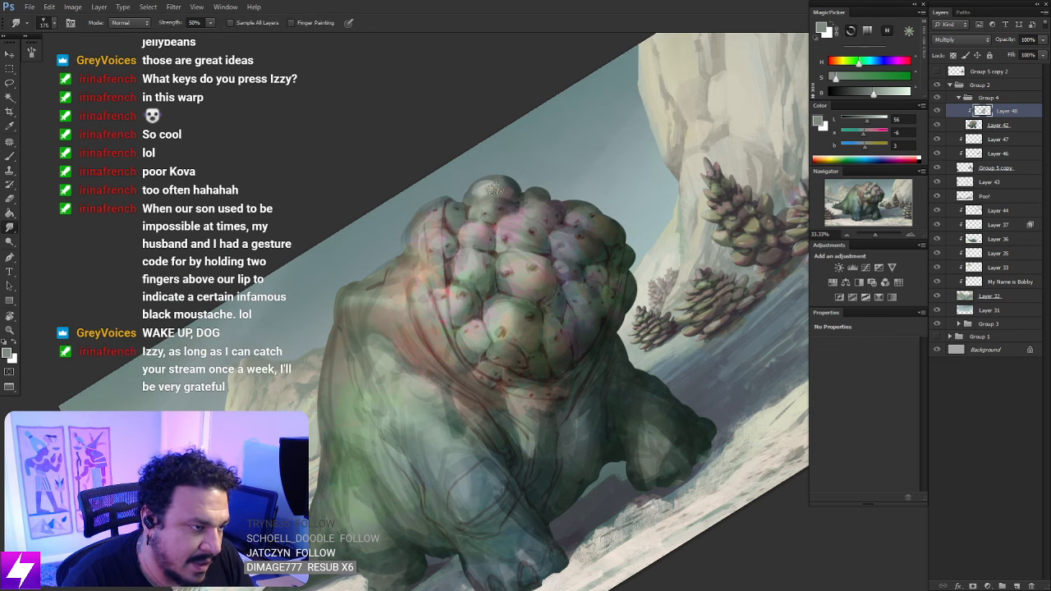
key("b")
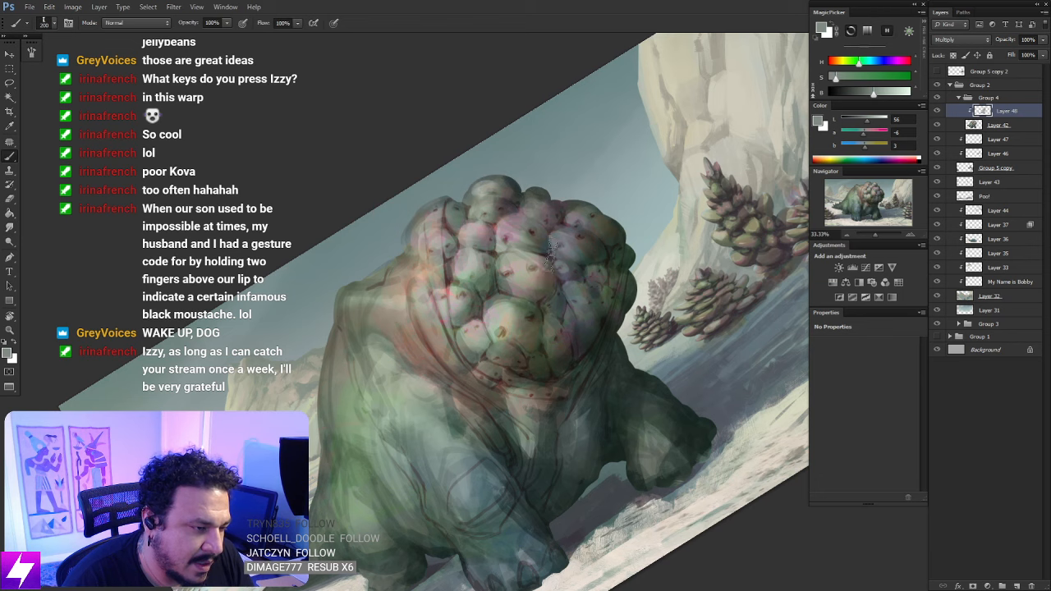
key("r")
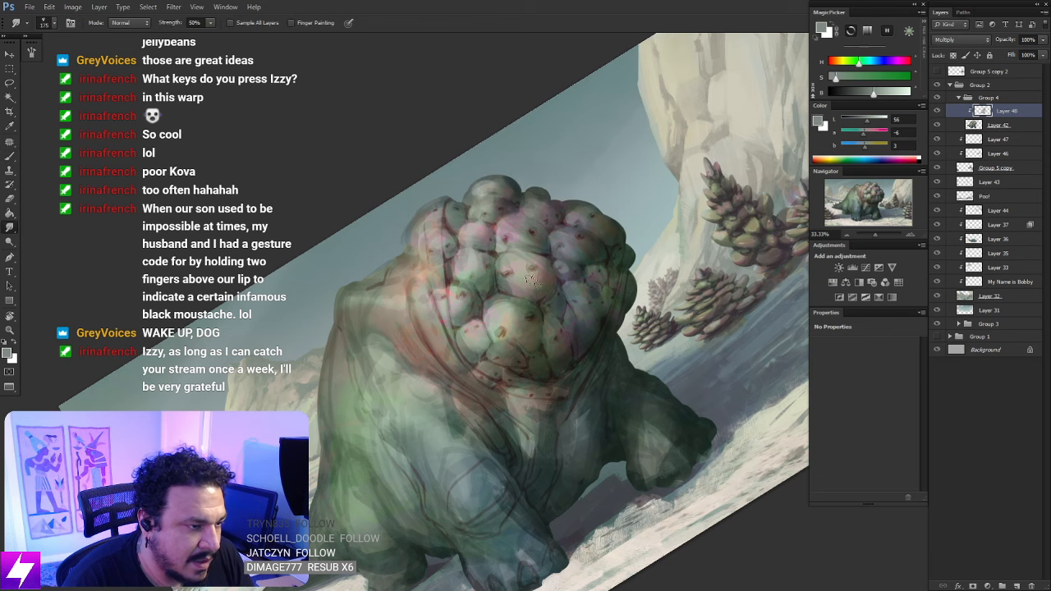
Restore the upright, unmirrored view and toggle Layer 48's visibility to compare the berry shading
key("Escape")
key("ctrl+minus")
key("ctrl+minus")
key("ctrl+minus")
key("ctrl+minus")
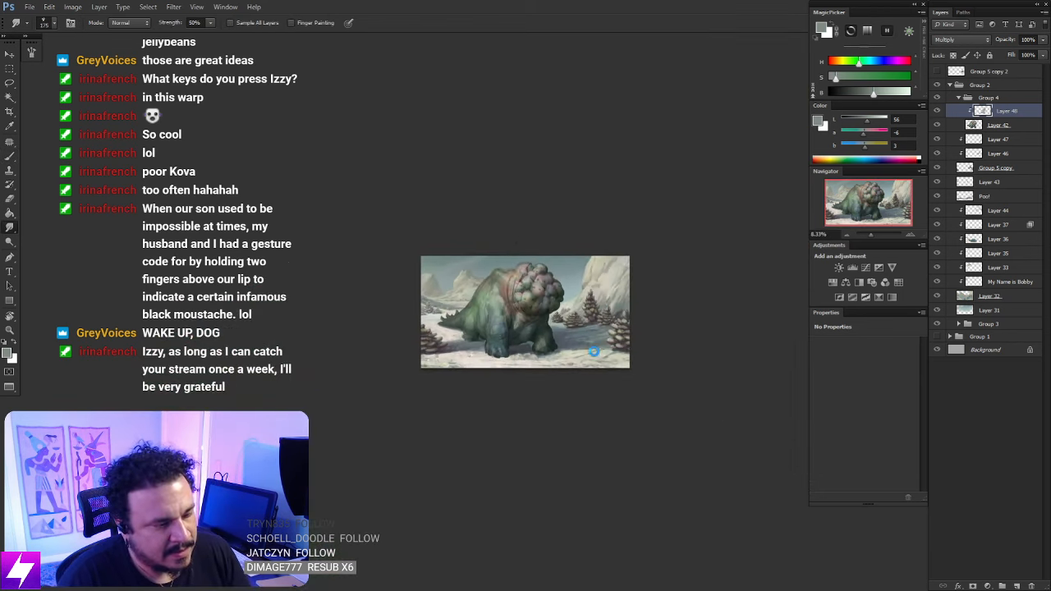
key("ctrl+shift+h")
left_click(937, 111)
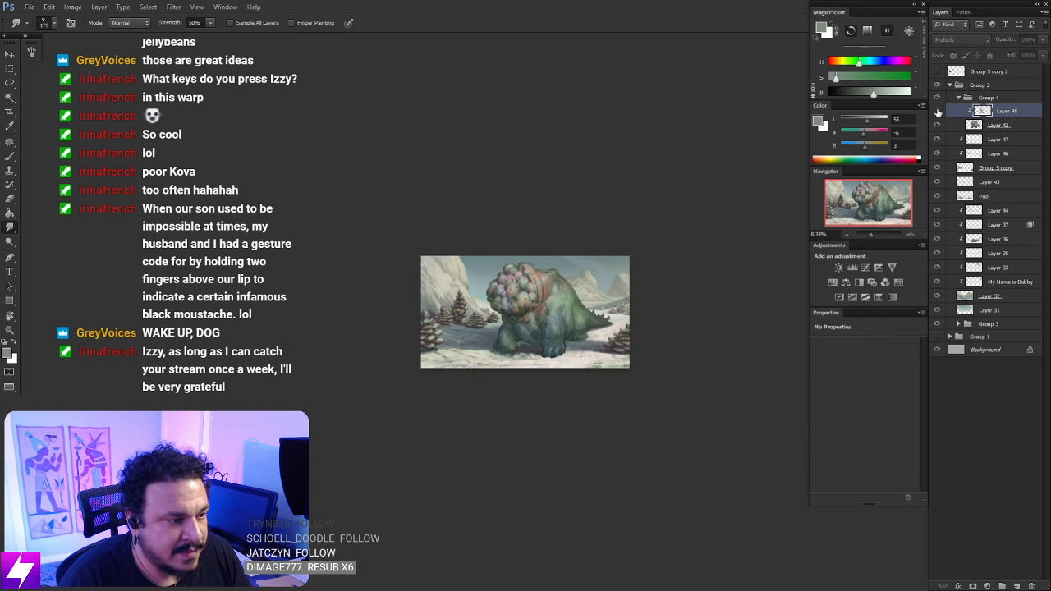
left_click(937, 110)
Lift excess shadow from the violet and central berries with the Eraser and soften the erased areas with Smudge
scroll(500, 286, "up", 3)
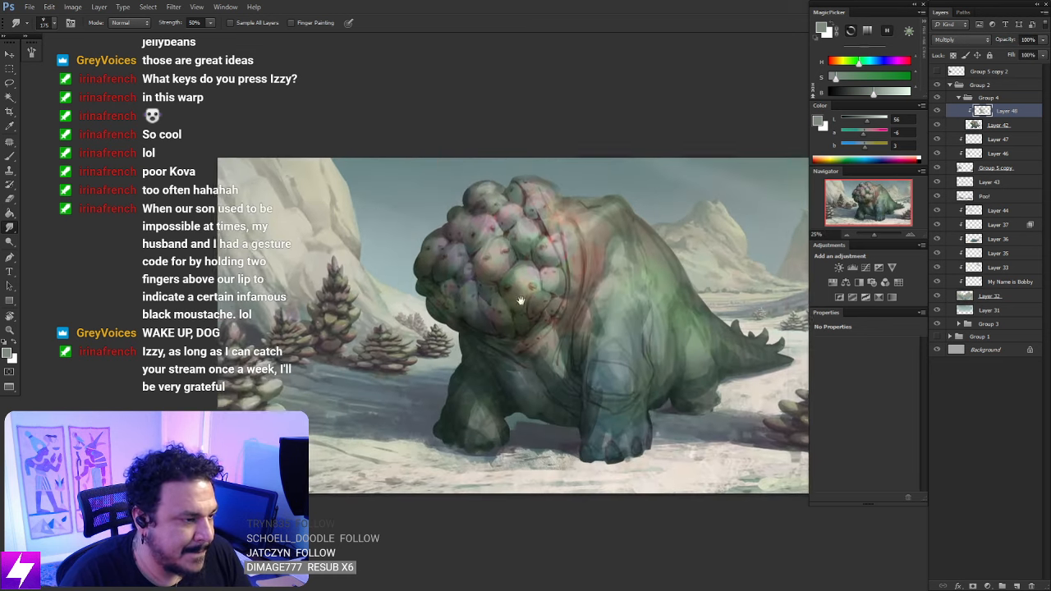
key("e")
scroll(500, 285, "up", 1)
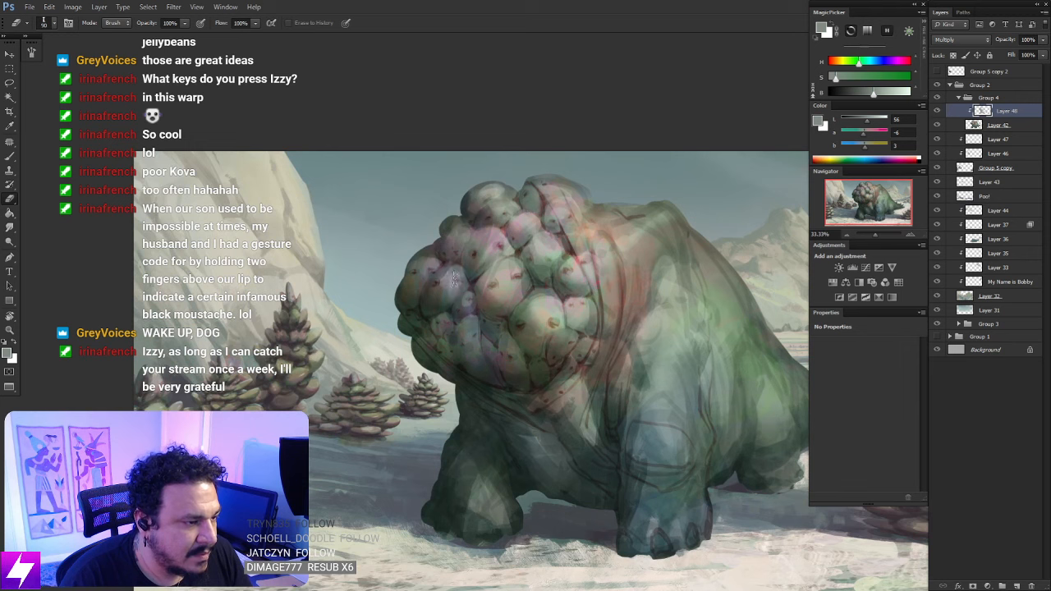
key("r")
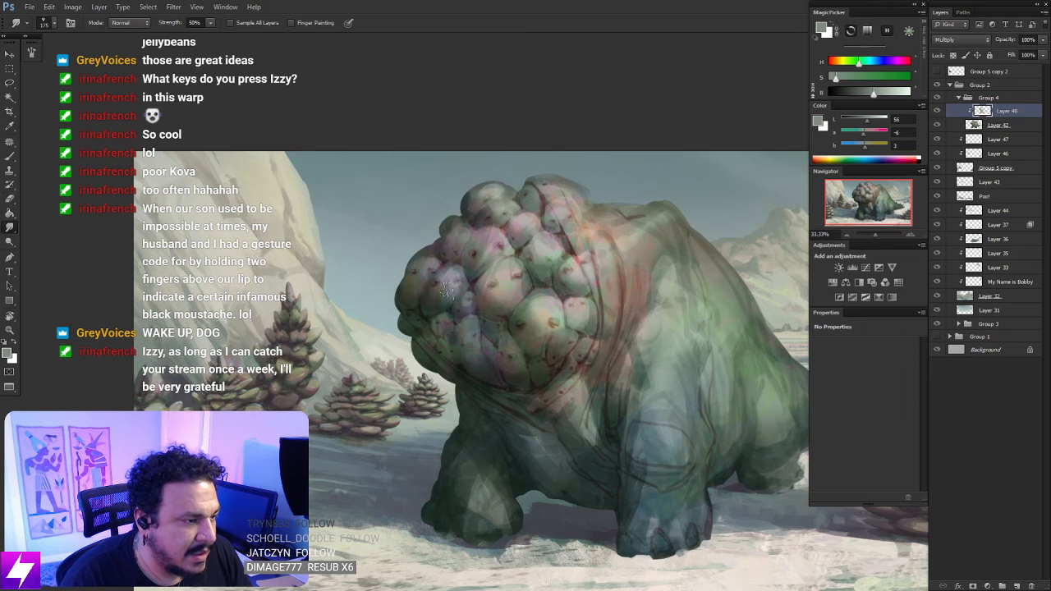
key("e")
mouse_move(509, 295)
left_mouse_down()
mouse_move(531, 346)
mouse_move(545, 311)
mouse_move(519, 302)
left_mouse_up()
key("r")
Add shadow between the upper pink and violet berries with the Brush and blend it with Smudge
key("b")
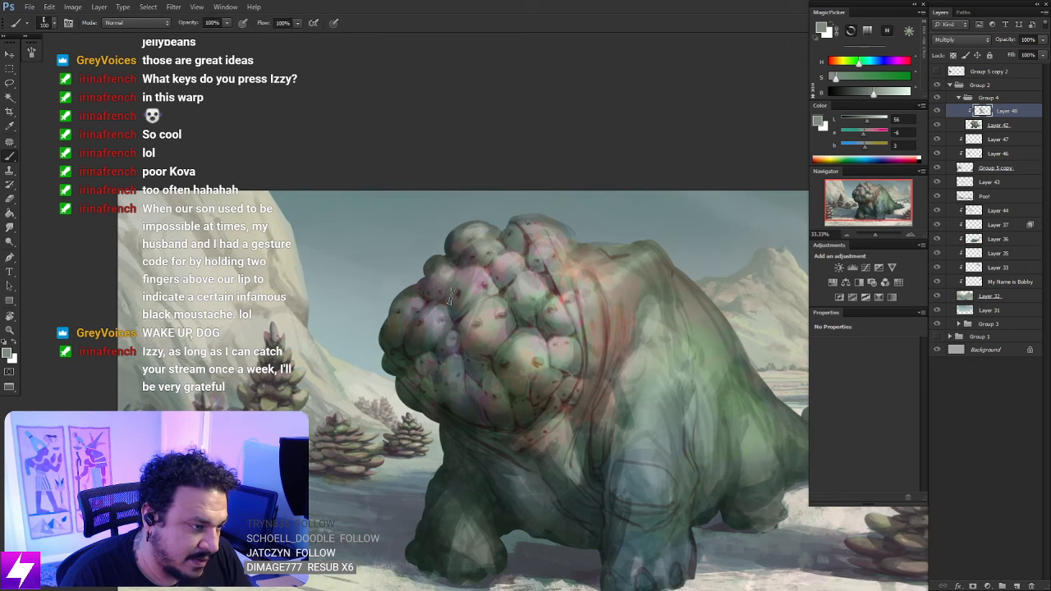
key("r")
left_click_drag(525, 336, 506, 325)
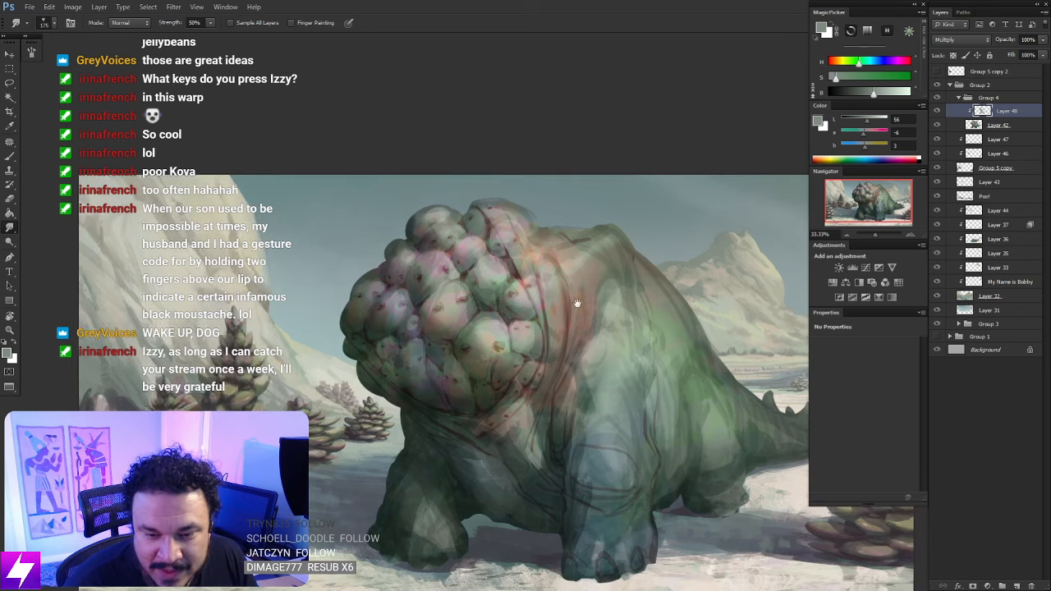
left_click_drag(629, 339, 591, 313)
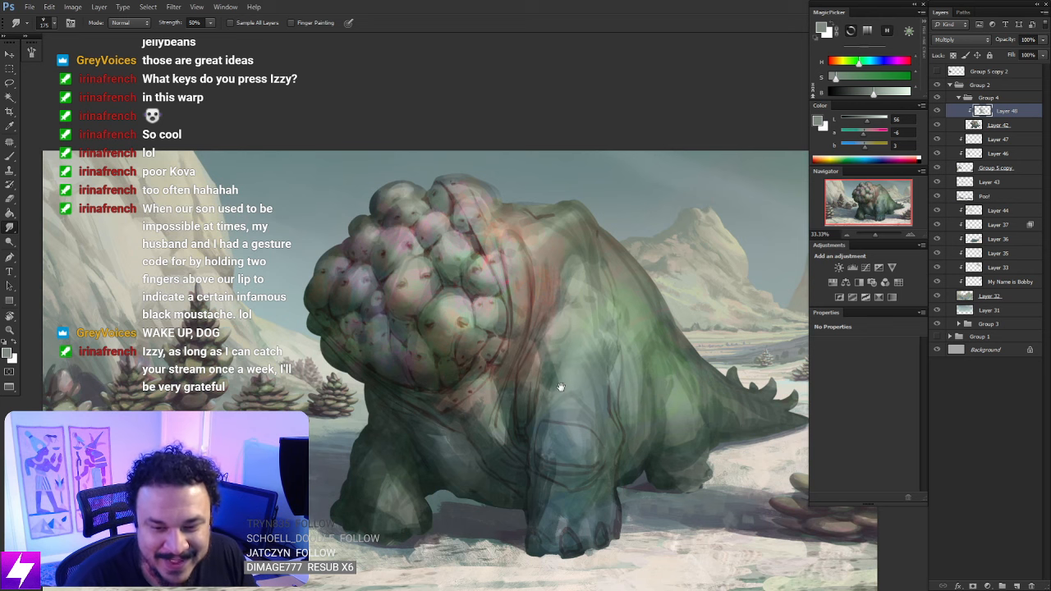
left_click_drag(545, 373, 558, 376)
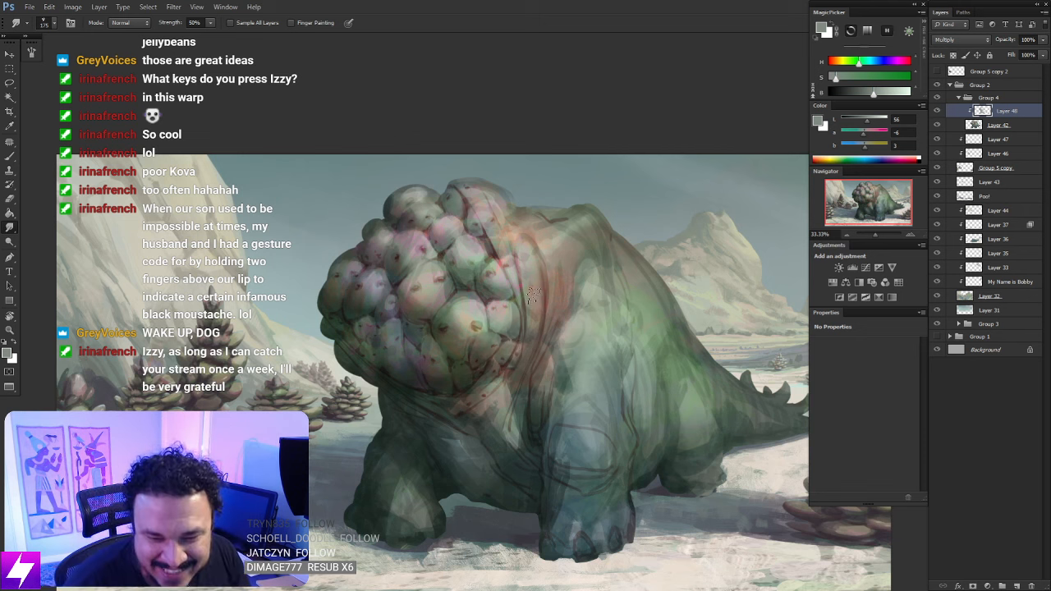
key("ctrl+minus")
mouse_move(547, 350)
left_mouse_down()
mouse_move(537, 331)
mouse_move(556, 327)
mouse_move(544, 332)
left_mouse_up()
key("ctrl+plus")
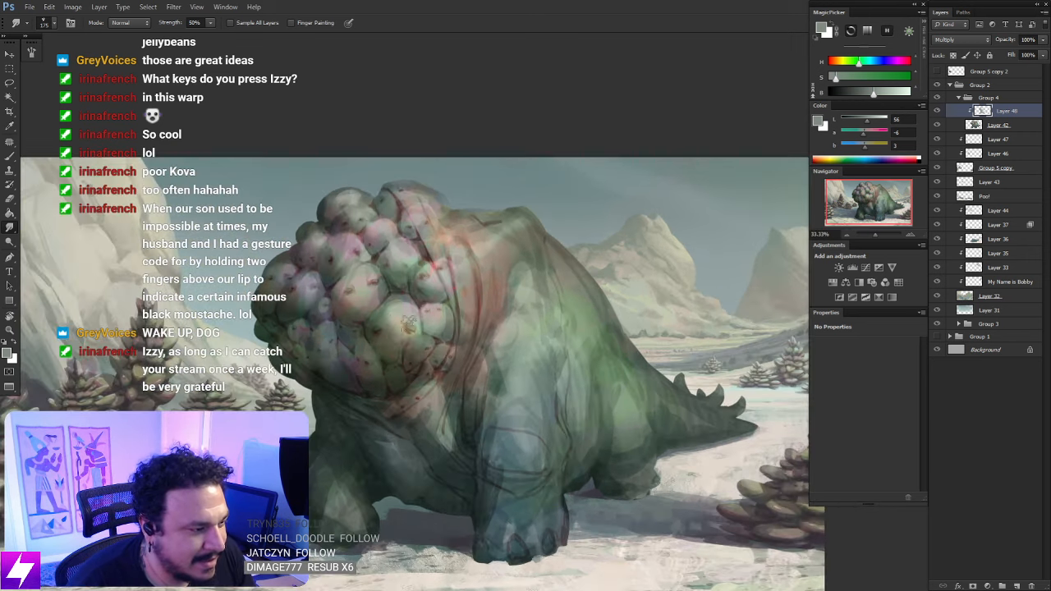
Shade the large green berry and the berries bordering the neck fold, alternating Brush strokes with Smudge blending
key("b")
mouse_move(389, 314)
left_mouse_down()
mouse_move(388, 345)
mouse_move(404, 345)
mouse_move(370, 336)
mouse_move(387, 344)
mouse_move(459, 317)
mouse_move(432, 319)
mouse_move(447, 331)
mouse_move(433, 322)
mouse_move(452, 311)
mouse_move(428, 307)
mouse_move(430, 321)
mouse_move(458, 320)
mouse_move(431, 310)
mouse_move(414, 319)
mouse_move(430, 287)
mouse_move(448, 304)
mouse_move(424, 291)
mouse_move(422, 317)
mouse_move(446, 293)
mouse_move(439, 271)
mouse_move(469, 340)
left_mouse_up()
key("r")
key("b")
key("r")
key("b")
key("r")
key("b")
key("bracketleft")
key("r")
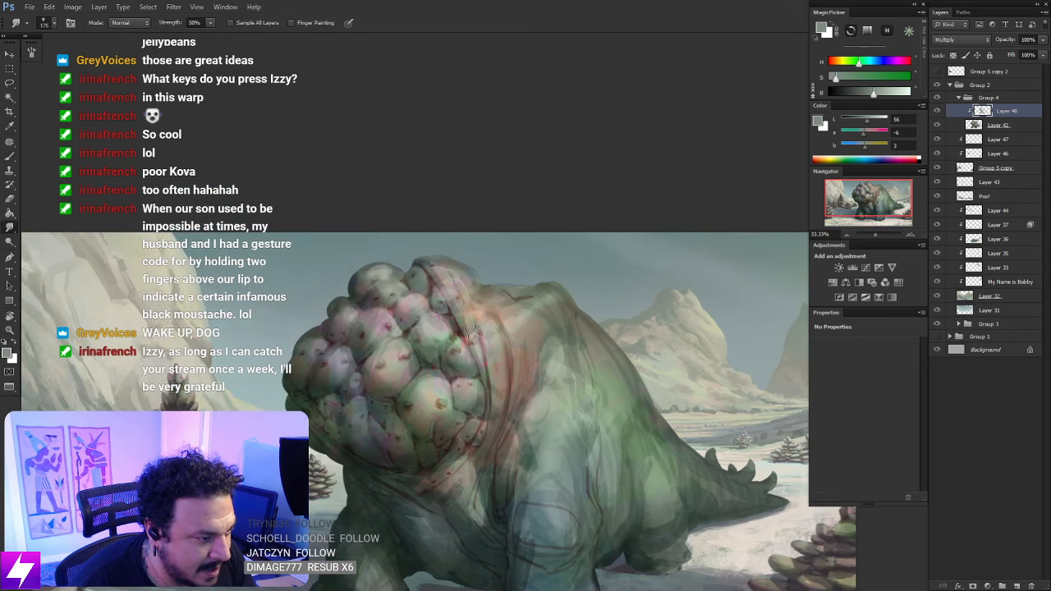
Shade the creature's shoulder and chest with the Brush, blending the chest shadow with Smudge enlarged to size 300
key("ctrl+minus")
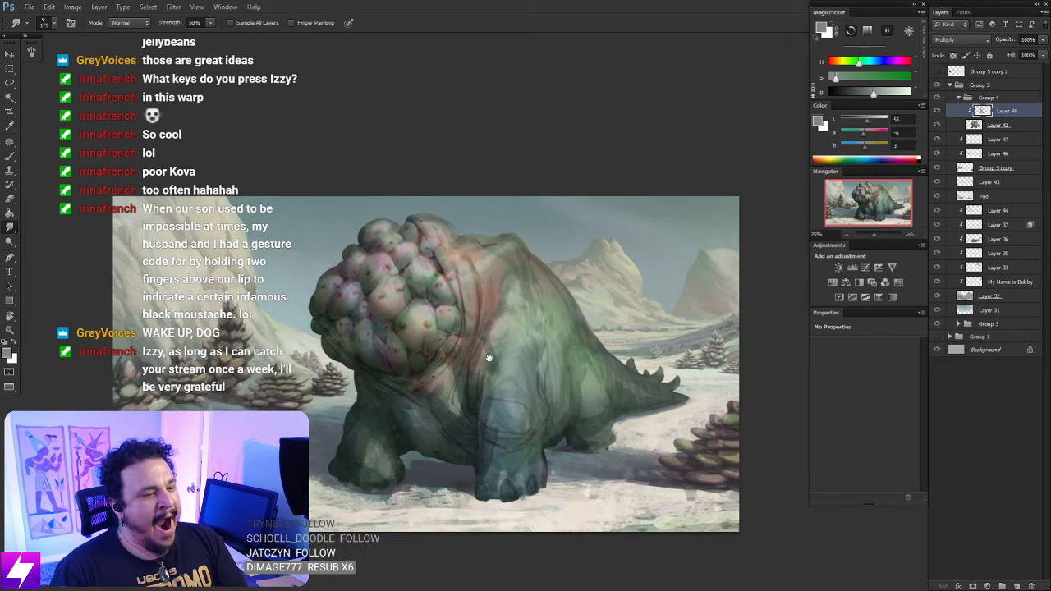
key("ctrl+plus")
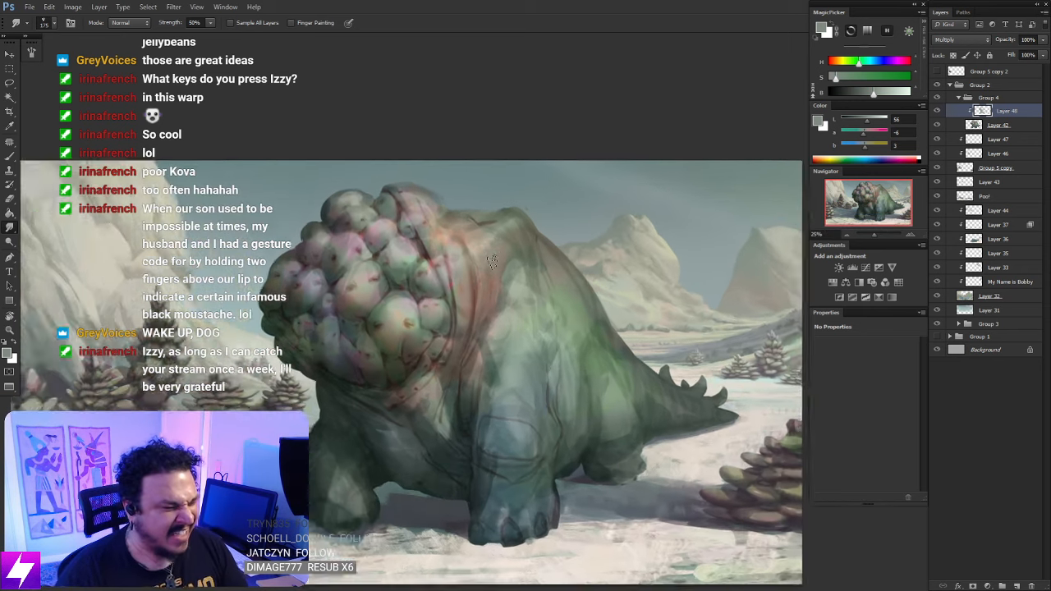
key("b")
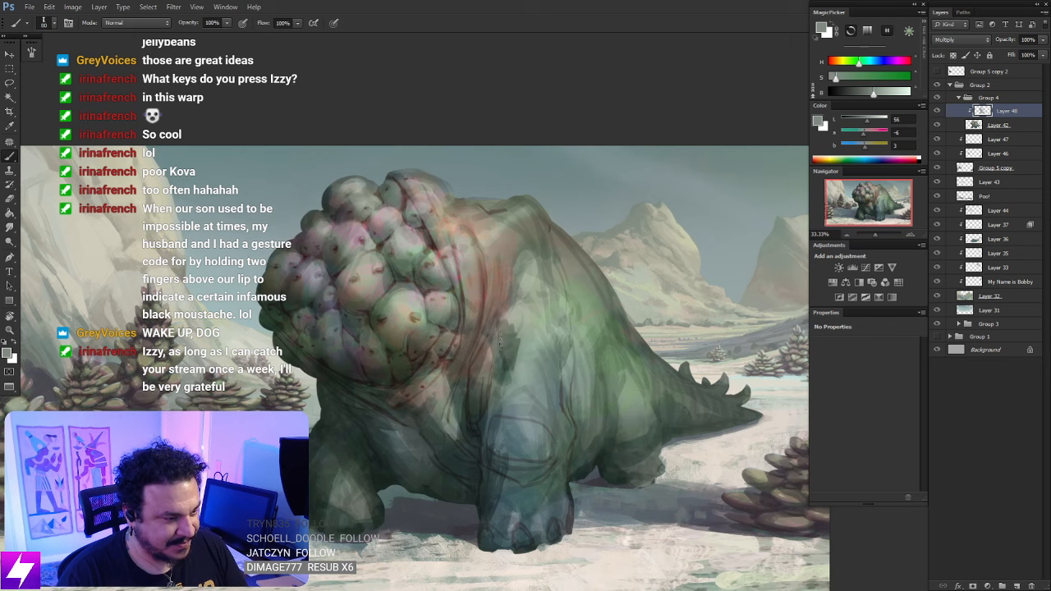
key("r")
mouse_move(561, 340)
left_mouse_down()
mouse_move(596, 439)
mouse_move(528, 464)
mouse_move(537, 461)
left_mouse_up()
key("b")
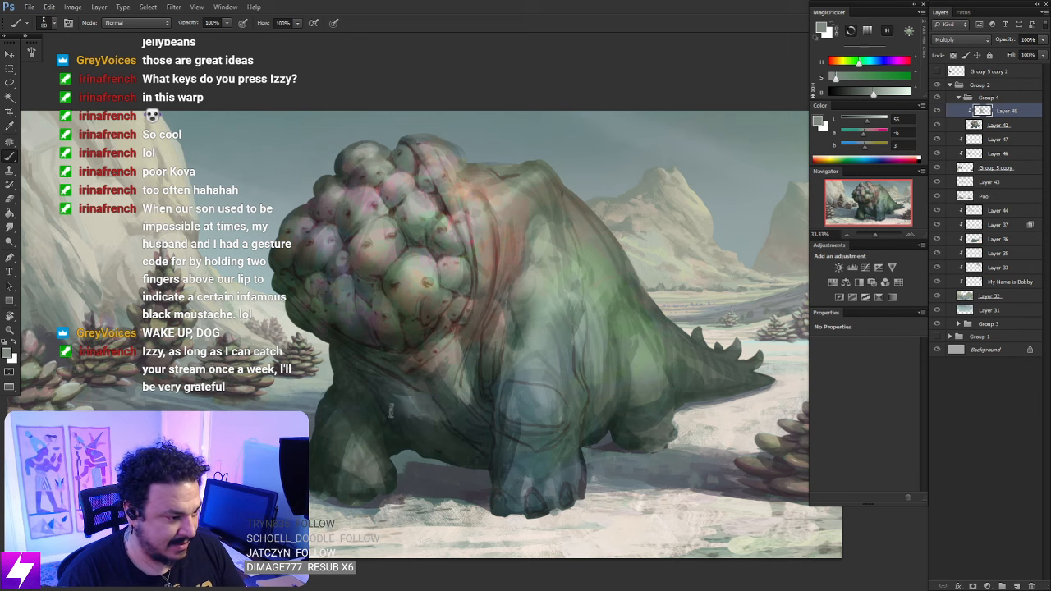
key("r")
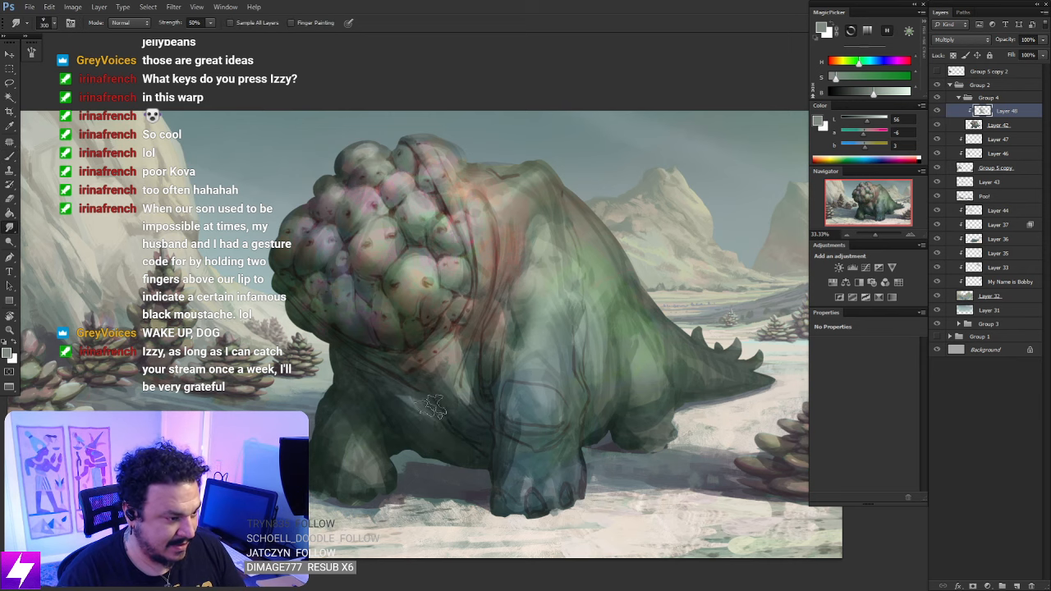
left_click_drag(593, 431, 565, 413)
Darken the near front leg from below the knee to the toes with the Brush, and soften the knee edge with Smudge
key("b")
mouse_move(481, 409)
left_mouse_down()
mouse_move(496, 449)
mouse_move(488, 440)
mouse_move(493, 496)
left_mouse_up()
left_click_drag(502, 433, 516, 469)
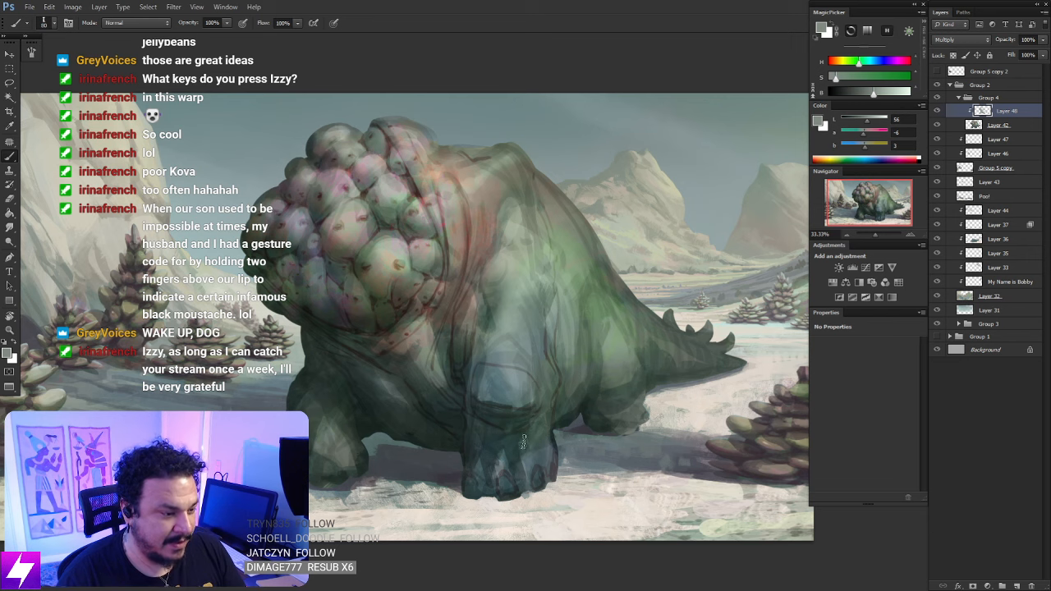
key("r")
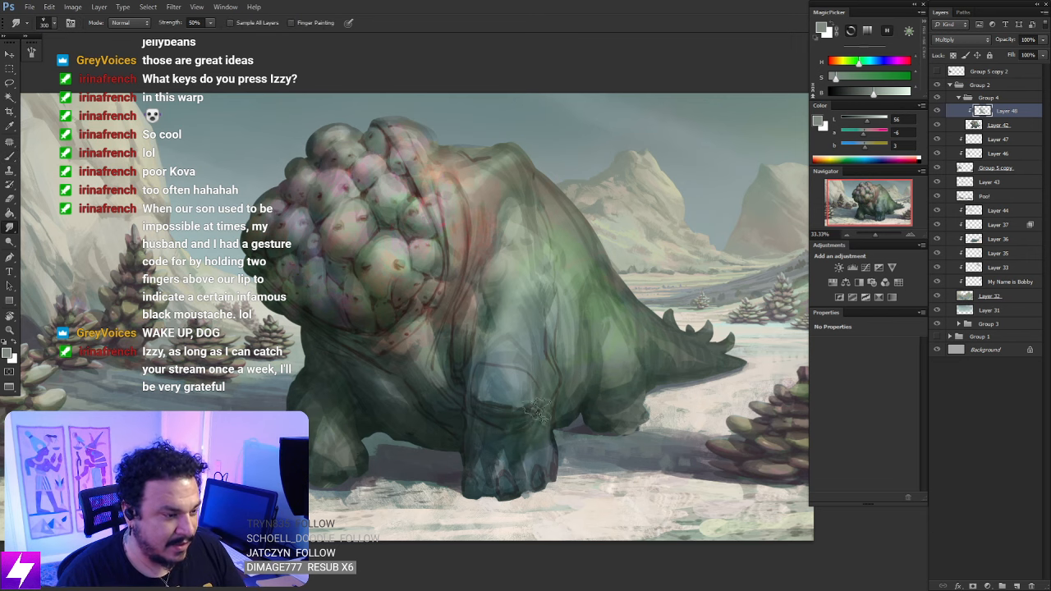
scroll(510, 408, "up", 1)
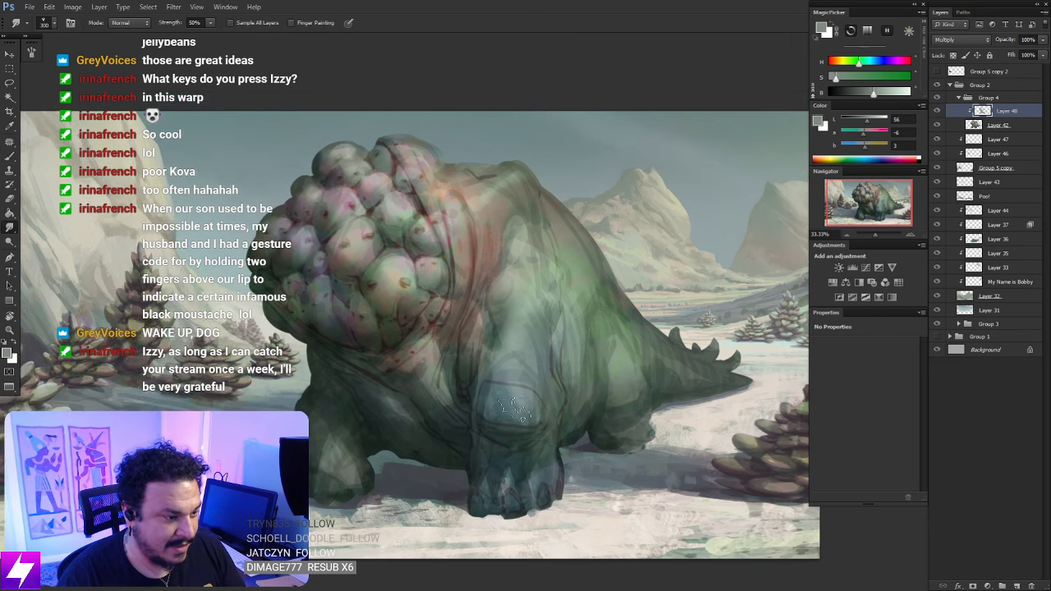
Shade the near front leg above the knee with the Brush, and blend it with Smudge enlarged to size 500
key("b")
key("r")
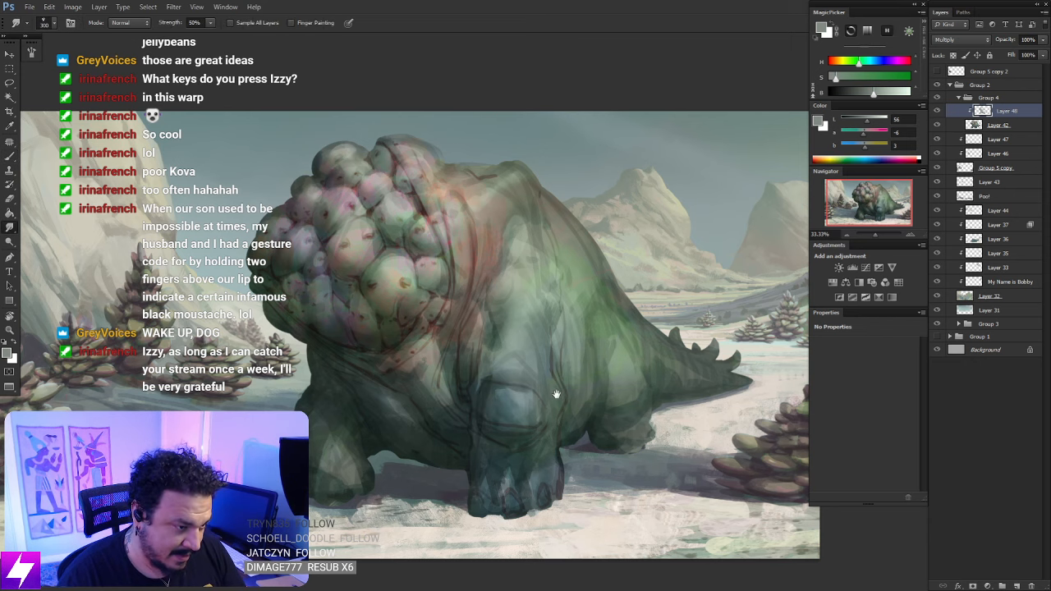
scroll(526, 386, "up", 3)
key("b")
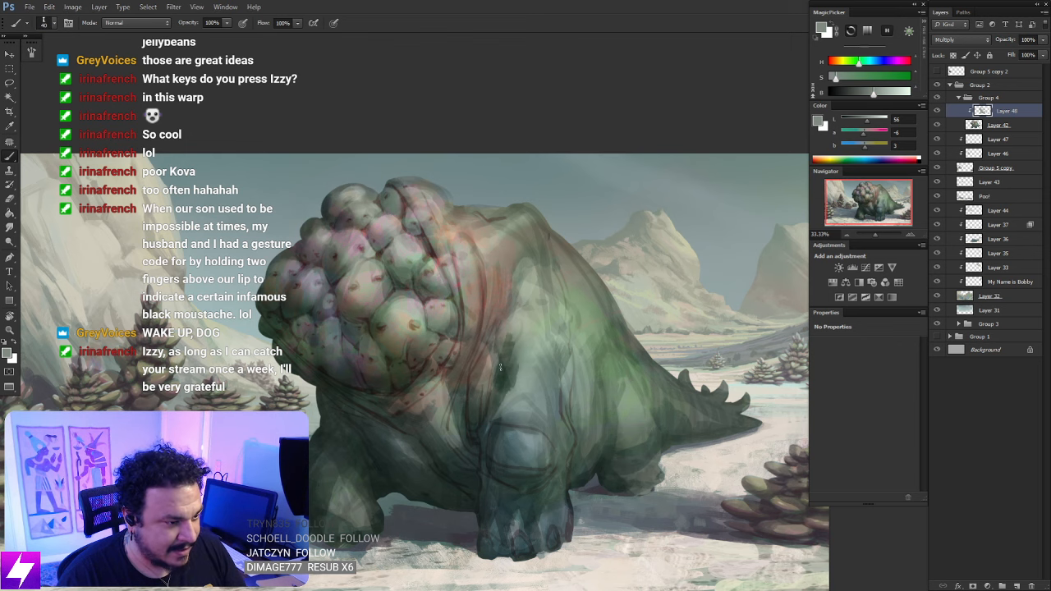
key("r")
key("bracketright")
key("bracketright")
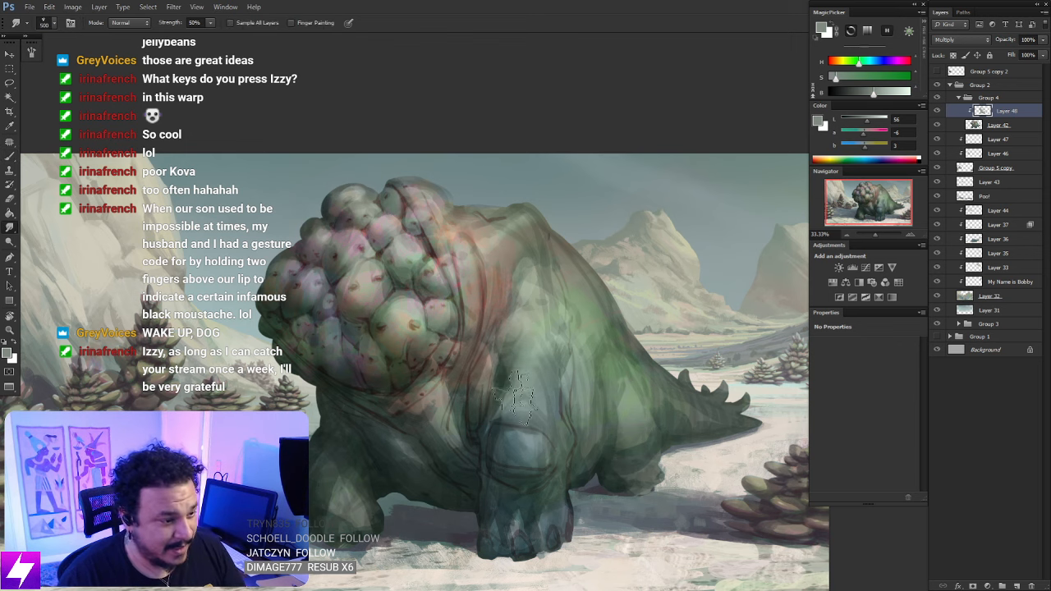
Darken the flank behind the near front leg with Brush strokes, and blend the shadow with Smudge at size 200
key("b")
left_click_drag(558, 434, 552, 401)
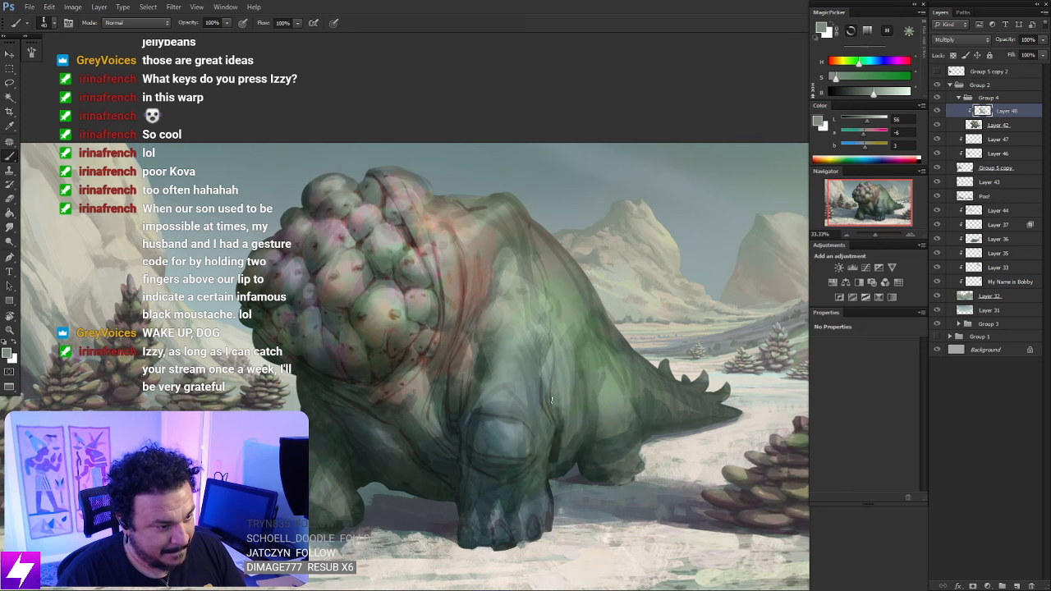
key("r")
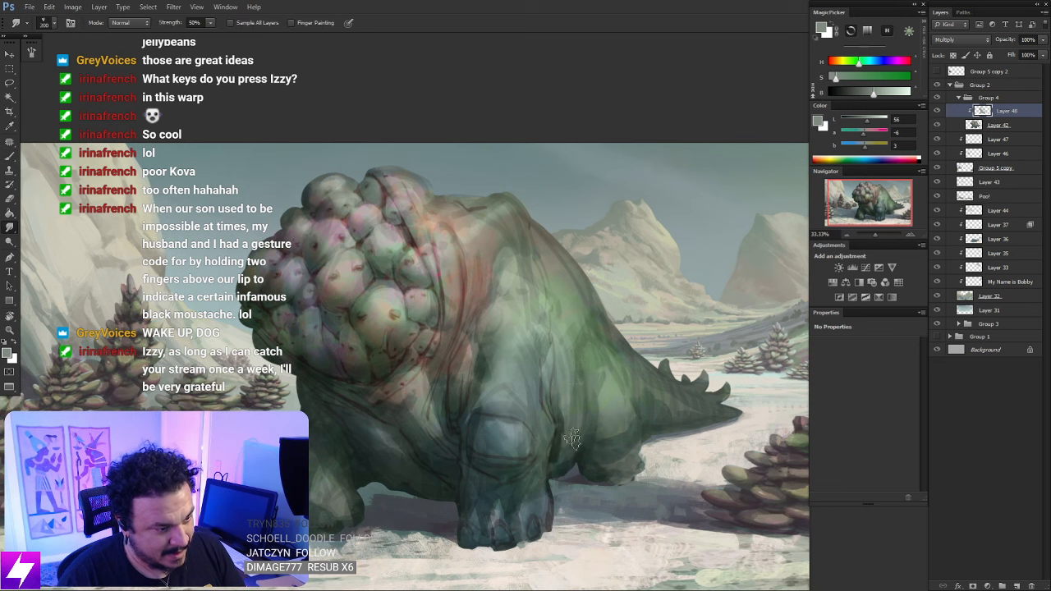
key("b")
mouse_move(565, 437)
left_mouse_down()
mouse_move(568, 465)
mouse_move(610, 450)
mouse_move(582, 409)
left_mouse_up()
key("r")
key("b")
mouse_move(572, 364)
left_mouse_down()
mouse_move(582, 405)
mouse_move(602, 370)
mouse_move(588, 372)
mouse_move(576, 400)
mouse_move(602, 386)
mouse_move(564, 404)
mouse_move(574, 377)
mouse_move(563, 388)
mouse_move(575, 408)
mouse_move(608, 398)
mouse_move(560, 424)
mouse_move(592, 440)
mouse_move(614, 399)
mouse_move(600, 436)
mouse_move(567, 448)
mouse_move(545, 421)
mouse_move(561, 356)
mouse_move(588, 368)
left_mouse_up()
key("r")
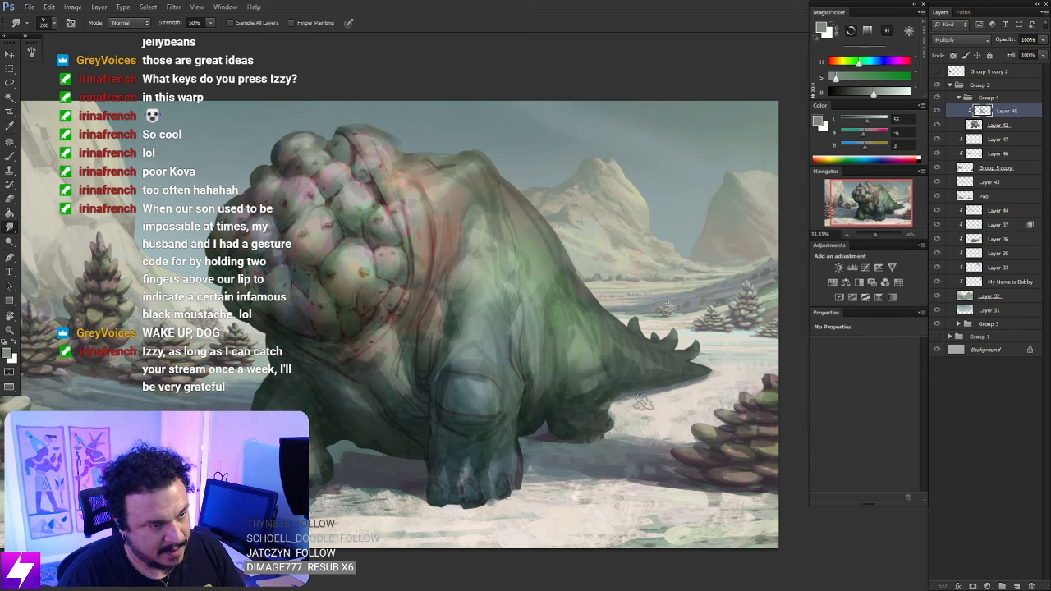
Mirror the canvas and darken the spikes on the creature's tail with the Brush
key("ctrl+minus")
key("ctrl+minus")
key("ctrl+minus")
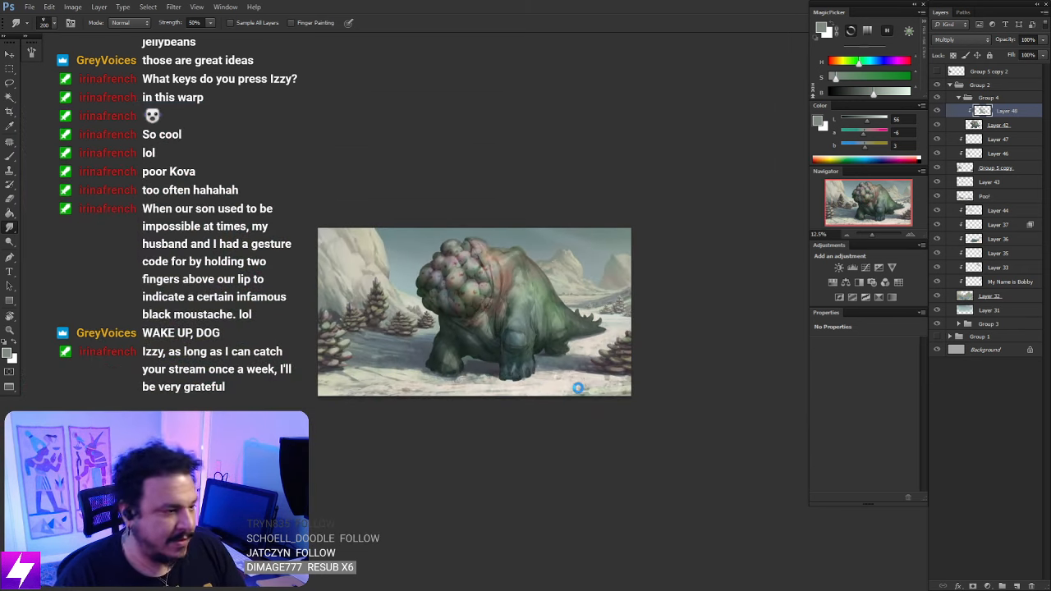
key("ctrl+plus")
scroll(529, 367, "up", 3)
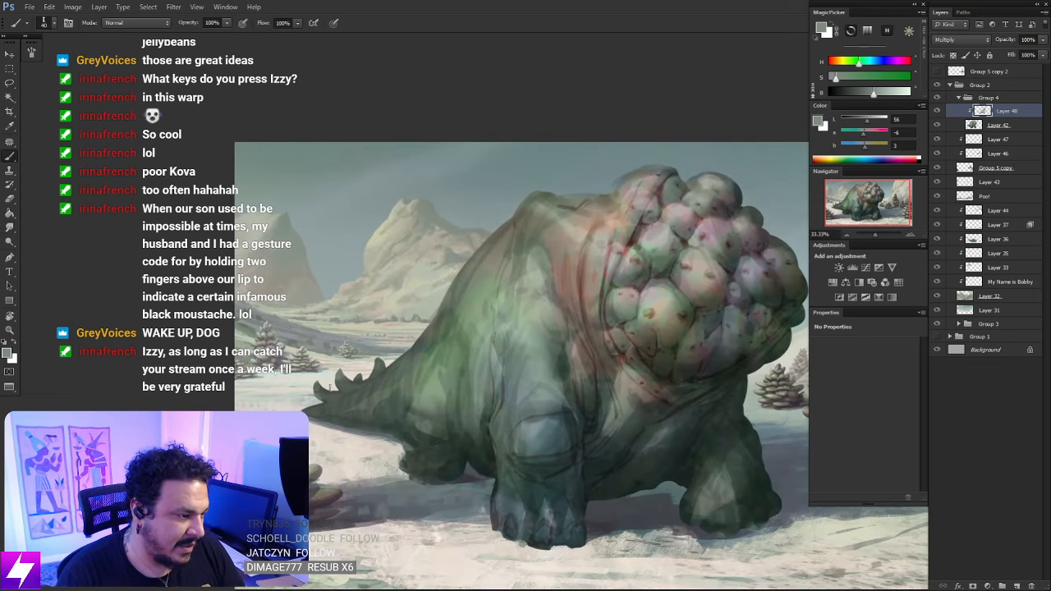
key("b")
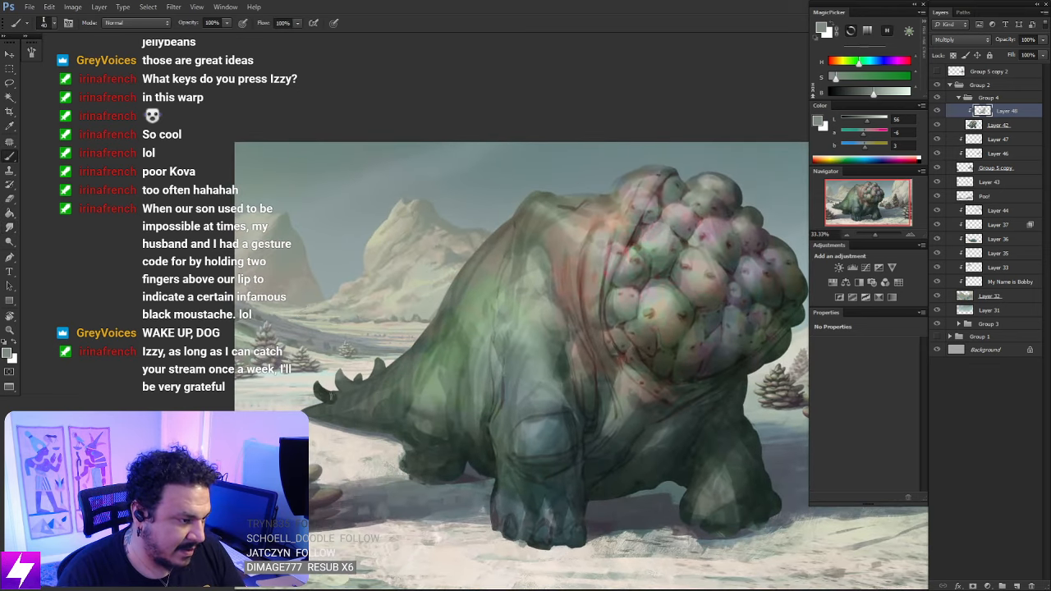
mouse_move(337, 390)
left_mouse_down()
mouse_move(339, 374)
mouse_move(351, 391)
mouse_move(382, 365)
mouse_move(358, 382)
left_mouse_up()
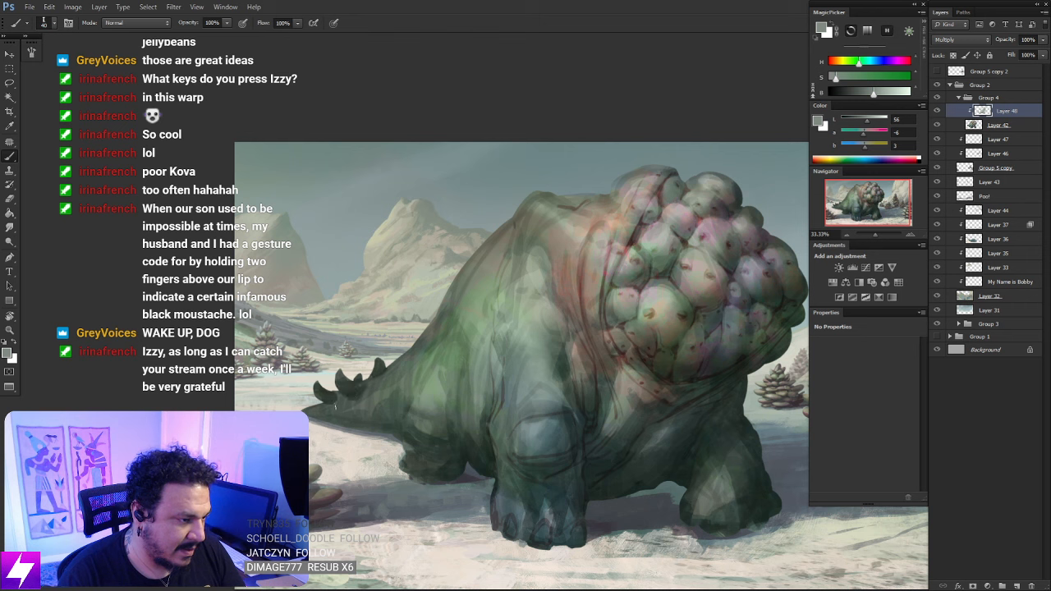
key("e")
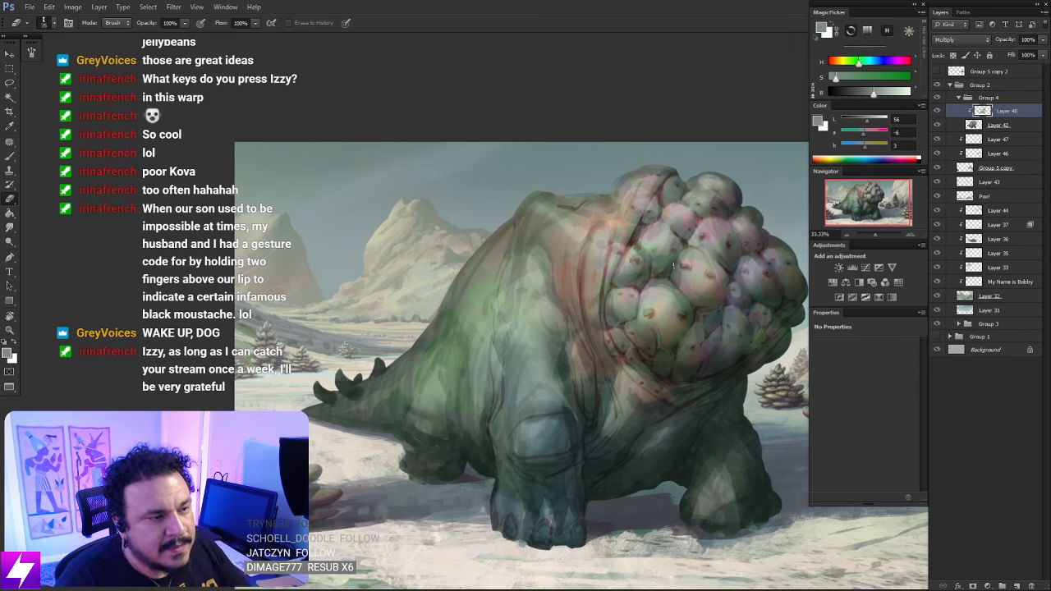
Compare the creature with Layer 48 hidden and shown, and shade the upper berry beside the neck fold with Brush and Smudge
left_click(937, 111)
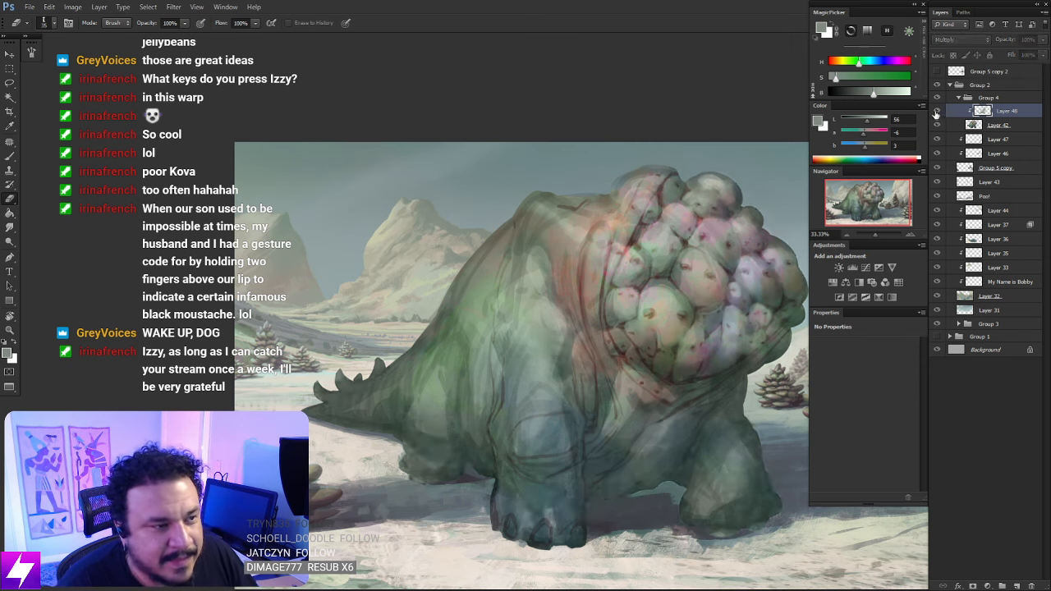
left_click(937, 111)
key("ctrl+plus")
left_click_drag(615, 285, 491, 384)
key("b")
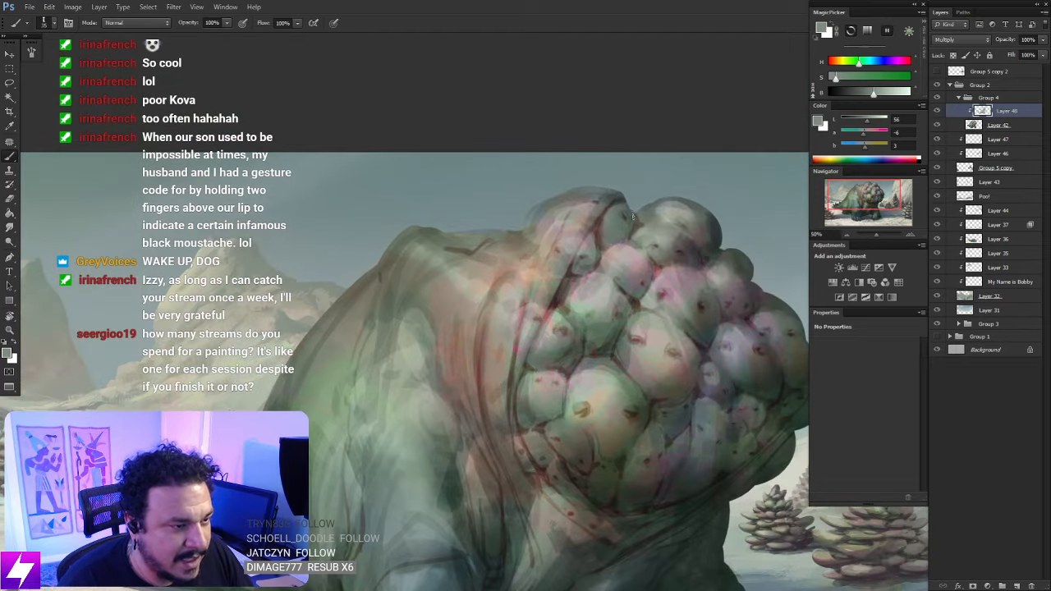
key("r")
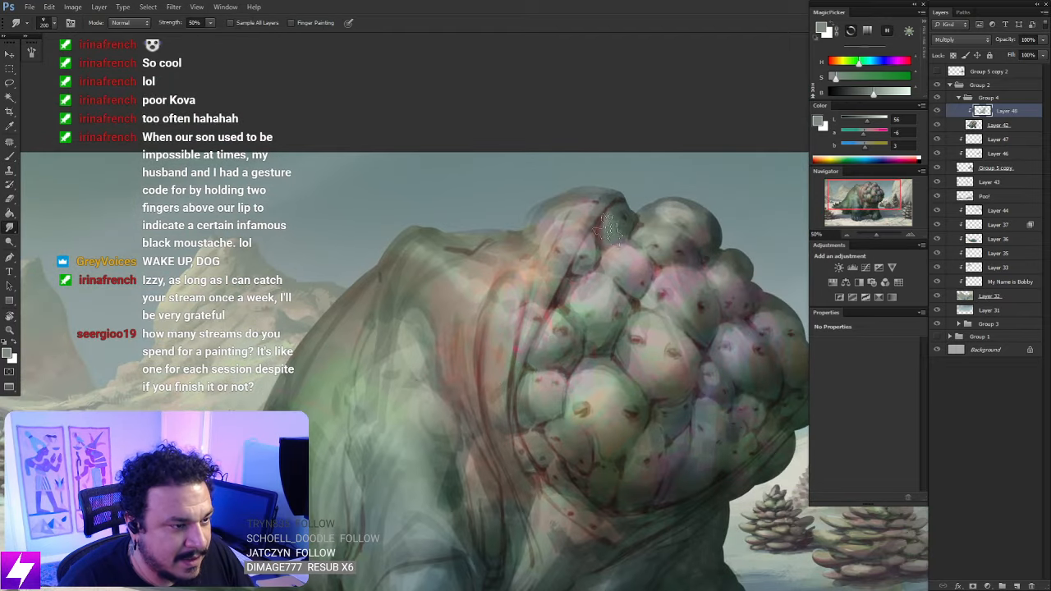
Compare the whole painting with the Layer 48 shading hidden and shown
key("ctrl+minus")
key("ctrl+minus")
left_click_drag(625, 252, 611, 287)
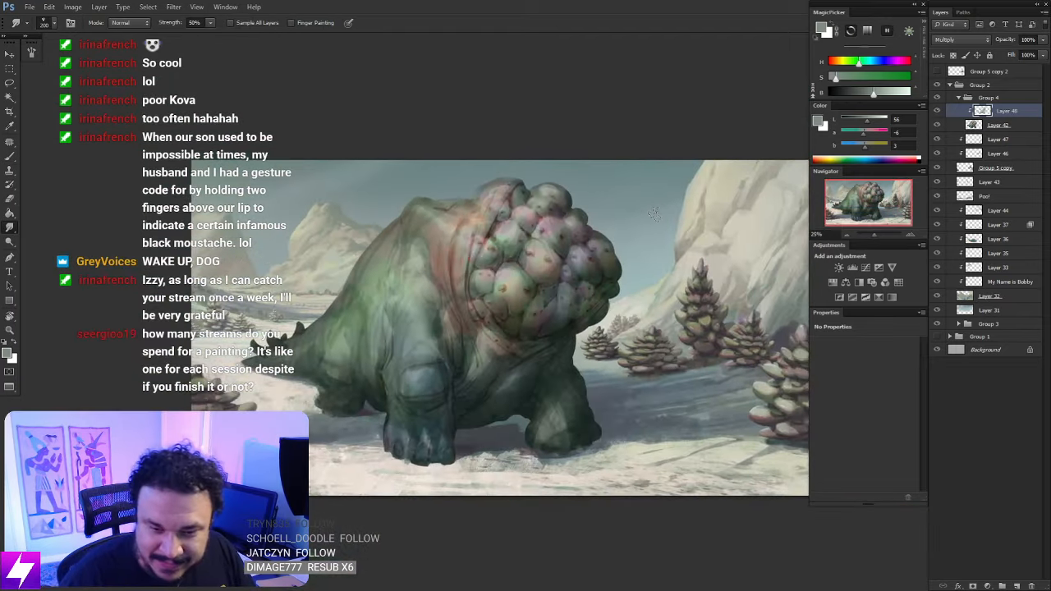
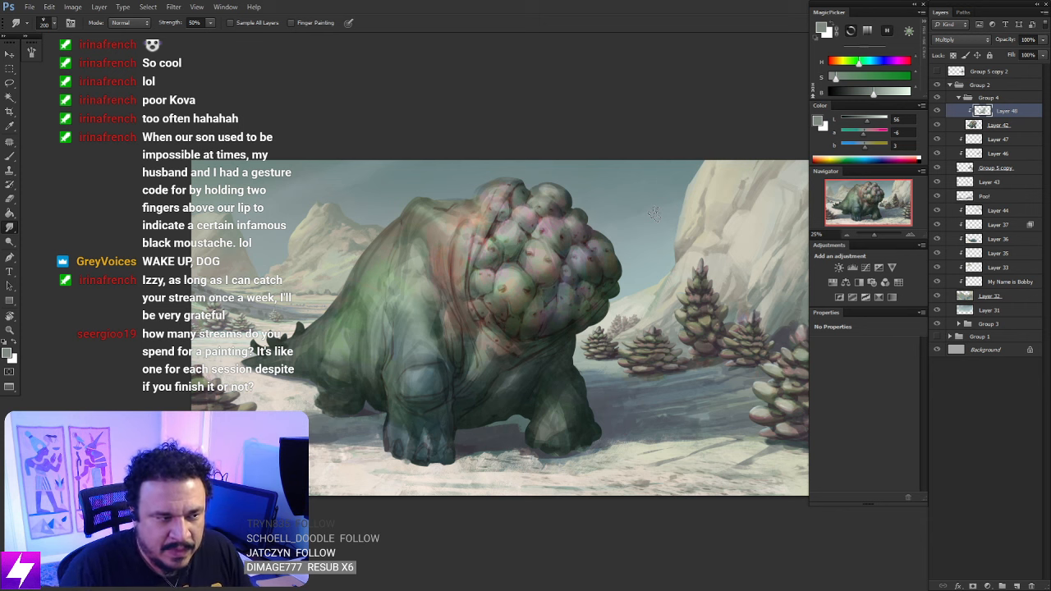
left_click(939, 110)
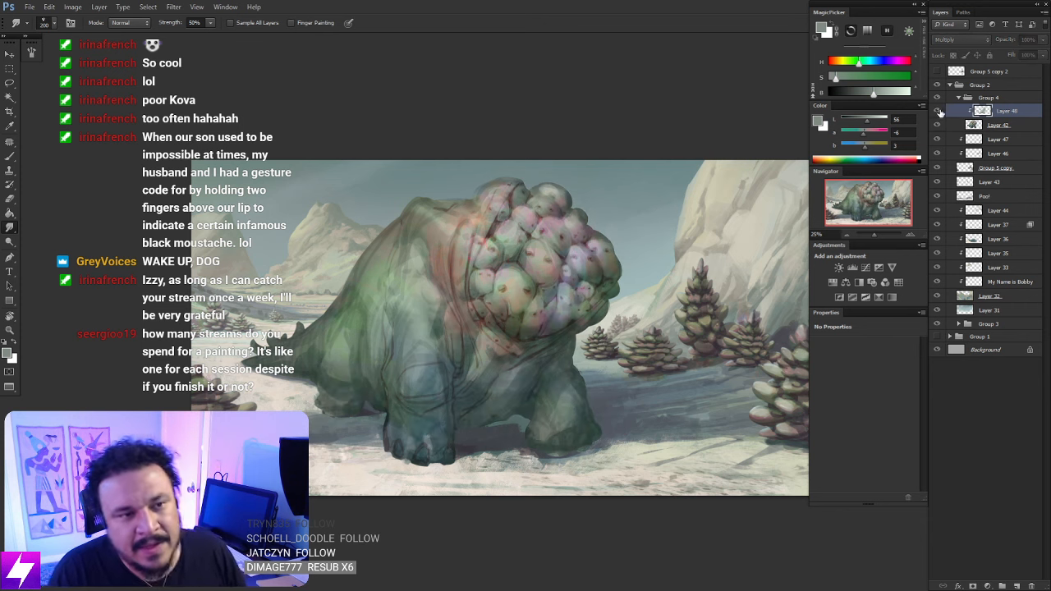
left_click(938, 110)
key("ctrl+plus")
mouse_move(621, 315)
left_mouse_down()
mouse_move(673, 298)
mouse_move(691, 306)
left_mouse_up()
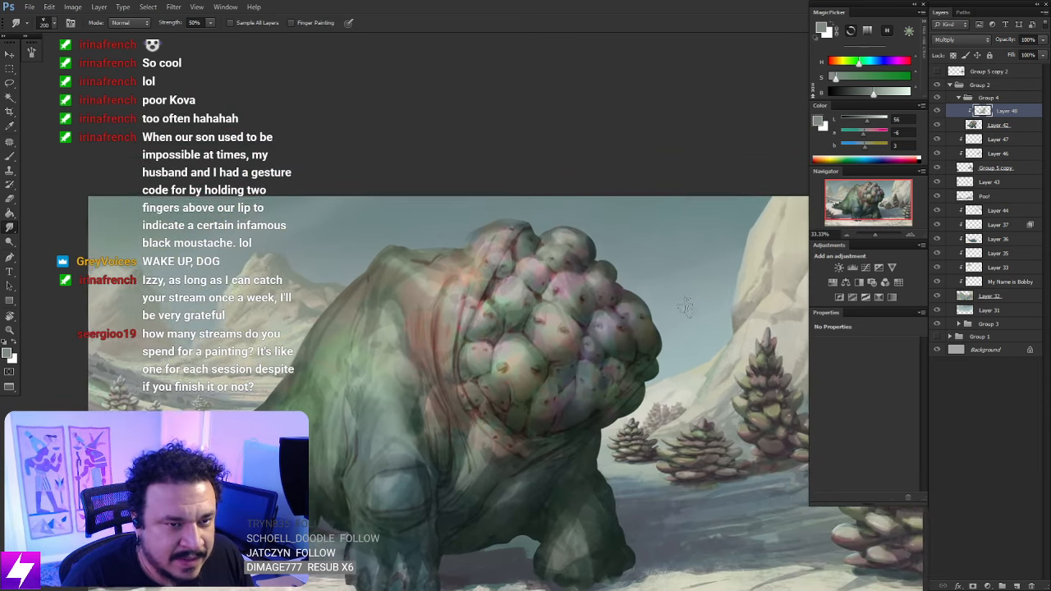
key("ctrl+minus")
key("ctrl+minus")
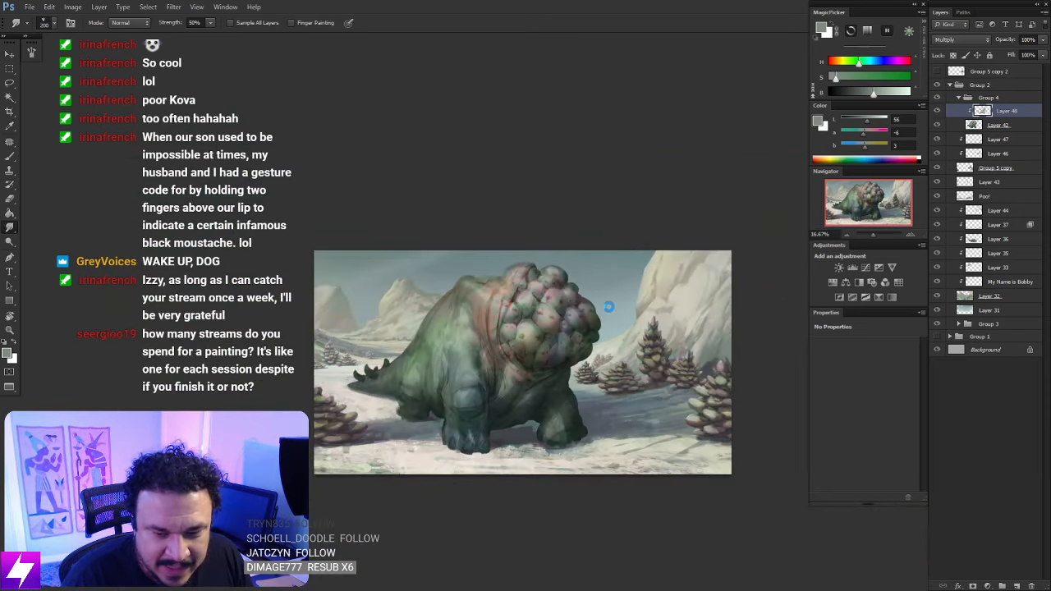
Flip the canvas back and shade the central pink berry with the Brush, blending the shadow with Smudge
key("ctrl+shift+h")
left_click_drag(507, 340, 580, 365)
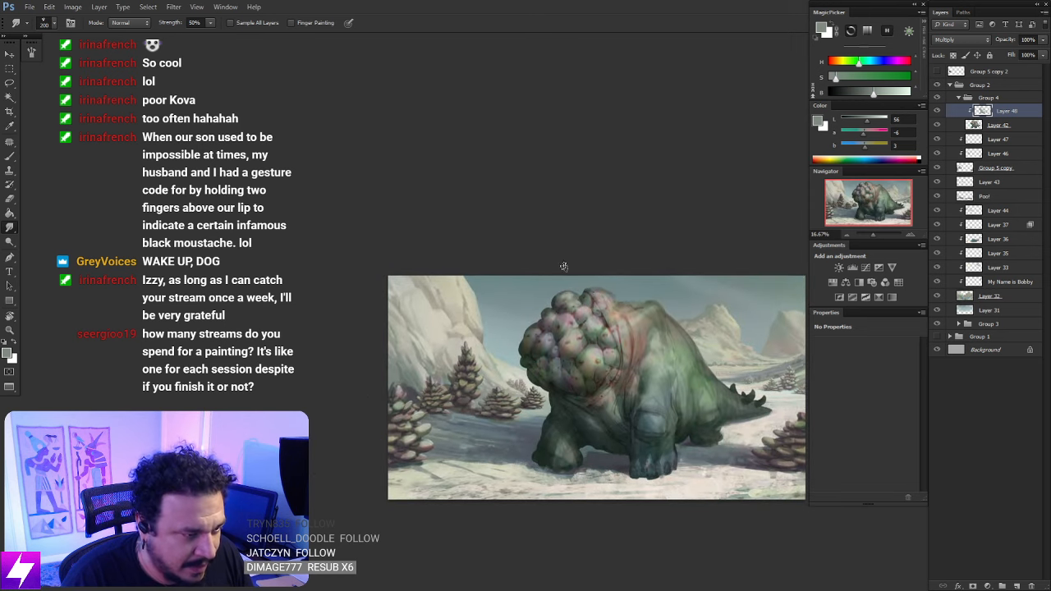
key("ctrl+plus")
key("b")
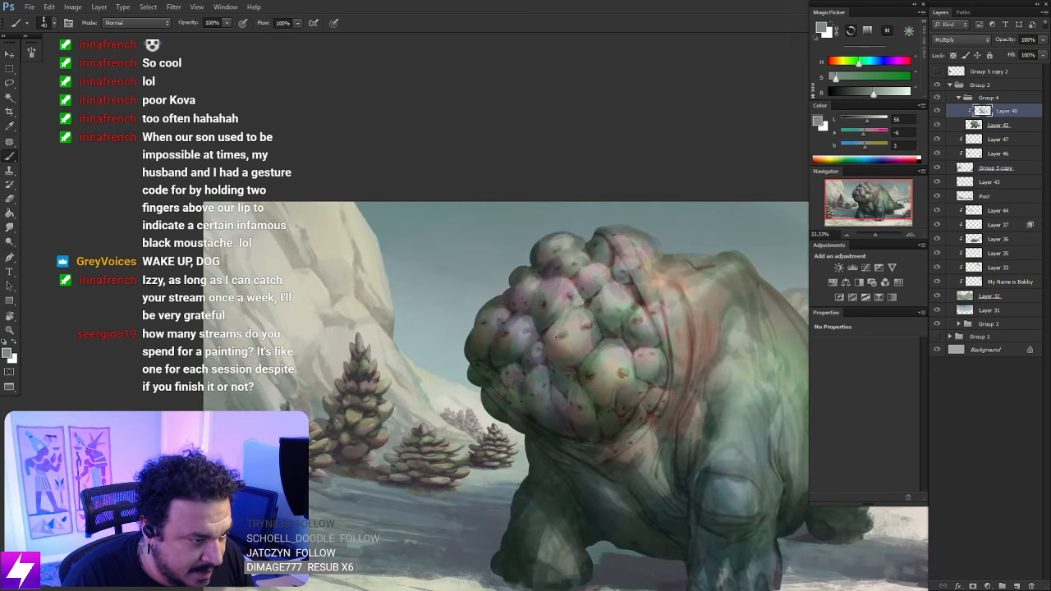
mouse_move(555, 326)
left_mouse_down()
mouse_move(565, 351)
mouse_move(583, 348)
left_mouse_up()
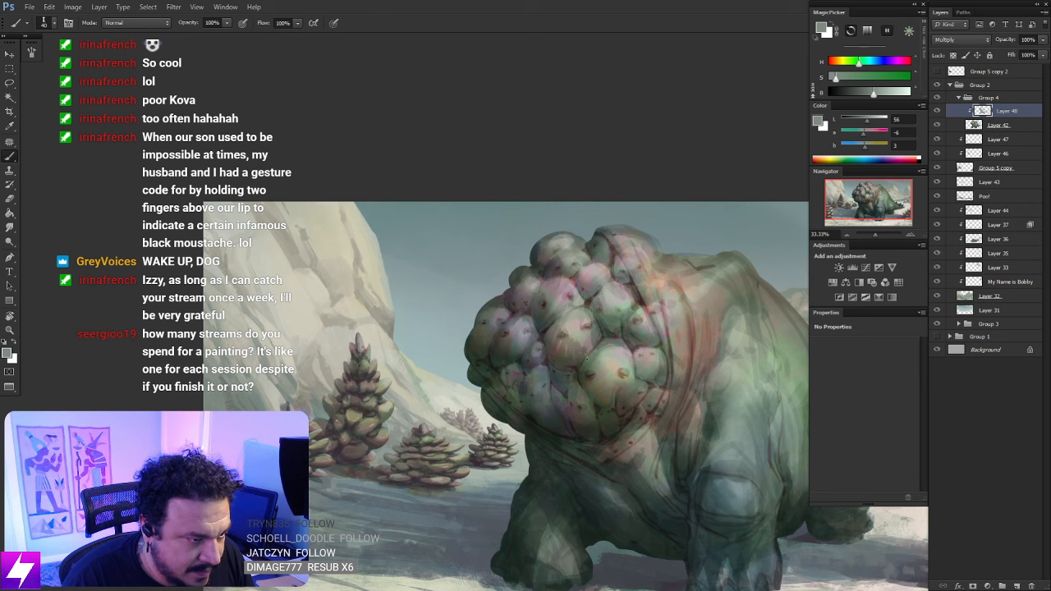
key("r")
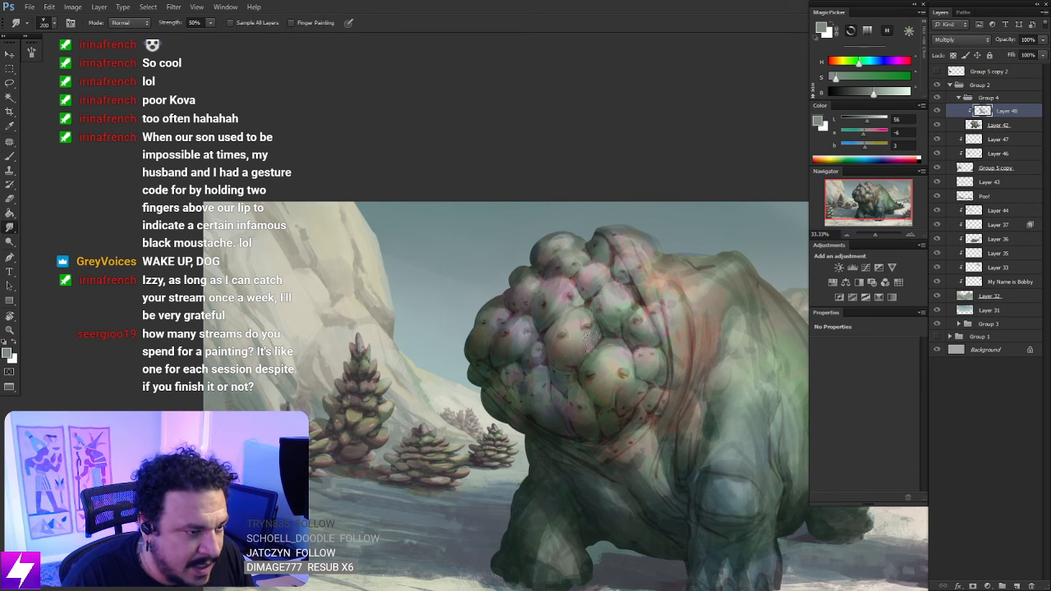
Shade the large green berry and the small berries beside it with the Brush, softening the shadows with Smudge
scroll(587, 337, "down", 2)
key("b")
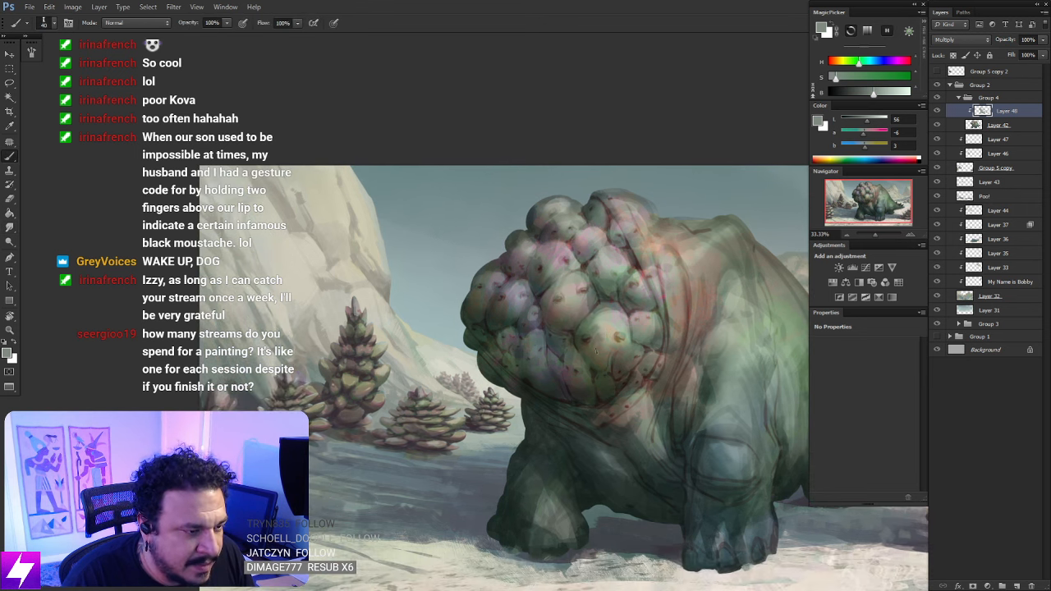
key("r")
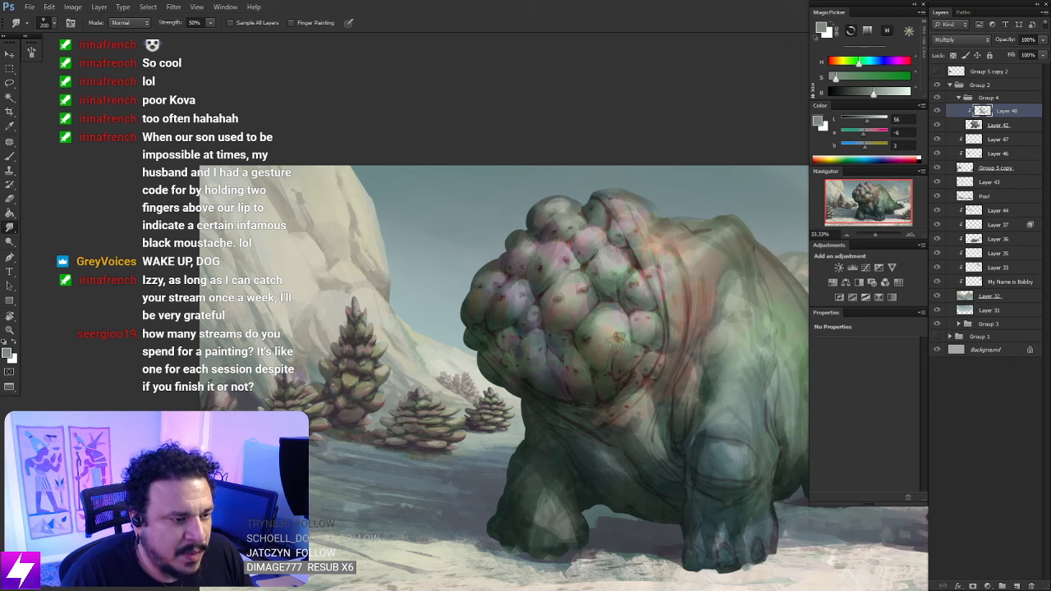
left_click_drag(645, 336, 641, 336)
key("b")
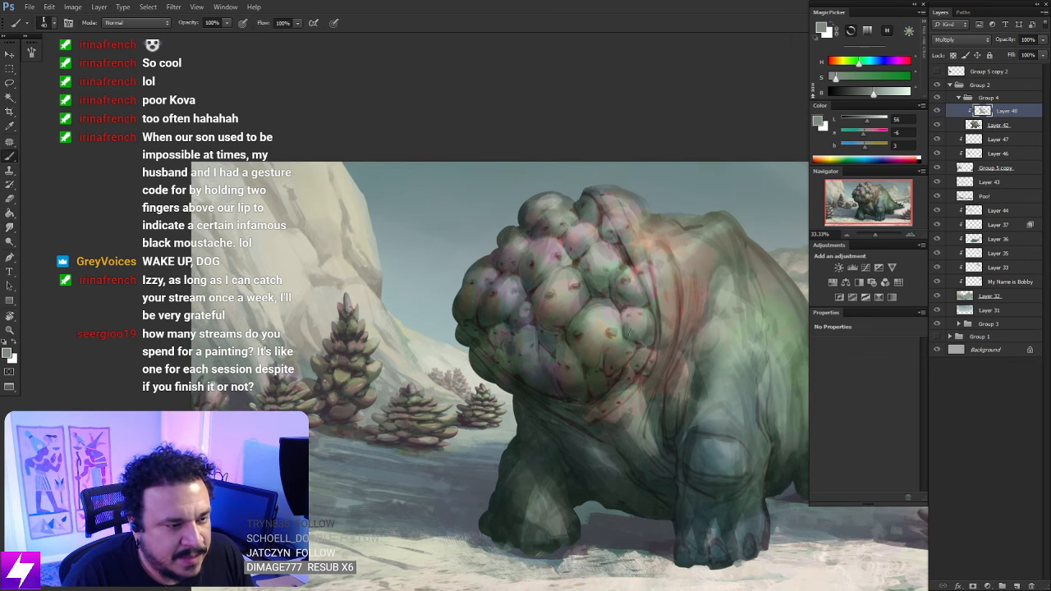
key("r")
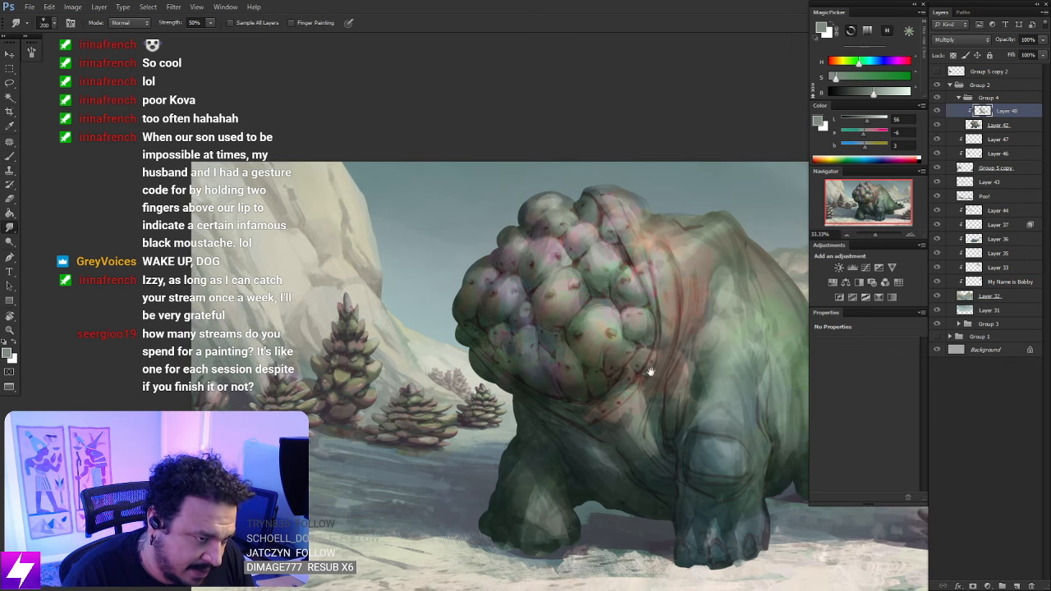
Darken the neck fold behind the berries and the reddish neck skin with the Brush, and blend with Smudge
scroll(657, 345, "up", 1)
scroll(657, 304, "up", 2)
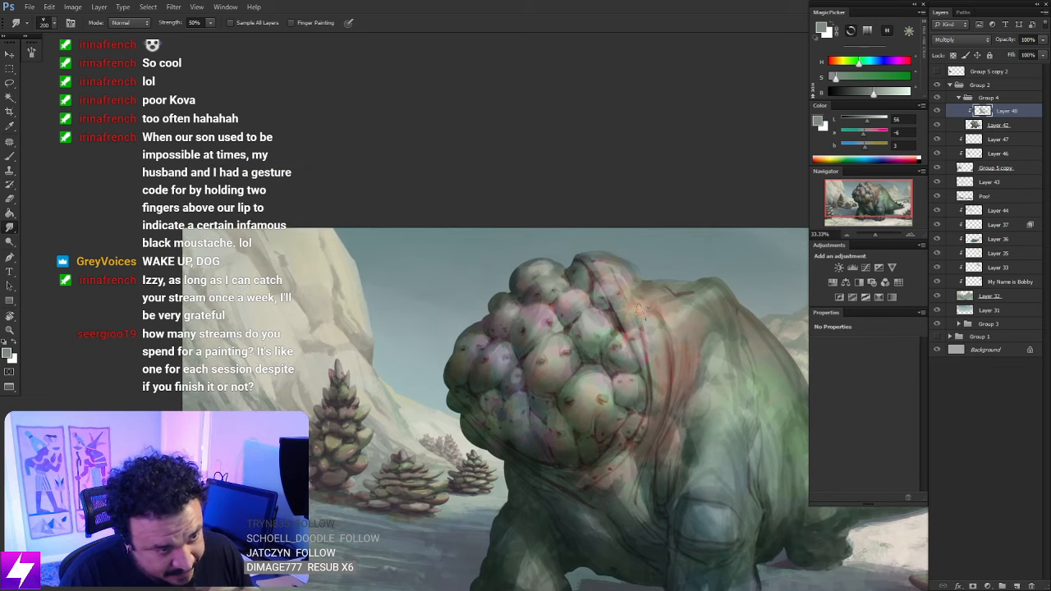
key("b")
left_click_drag(629, 292, 647, 356)
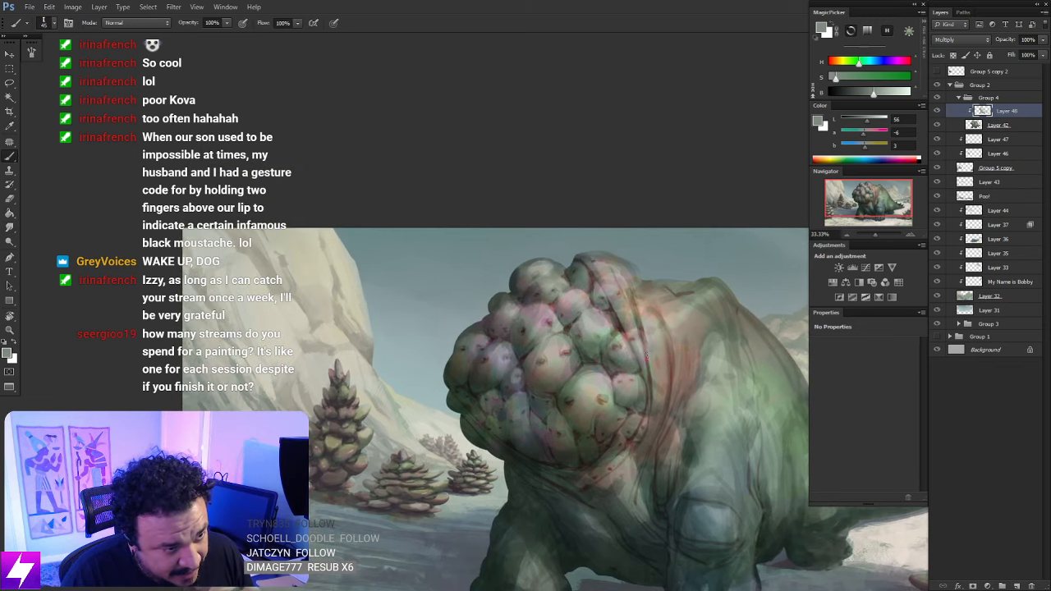
mouse_move(625, 278)
left_mouse_down()
mouse_move(662, 344)
mouse_move(638, 300)
left_mouse_up()
key("r")
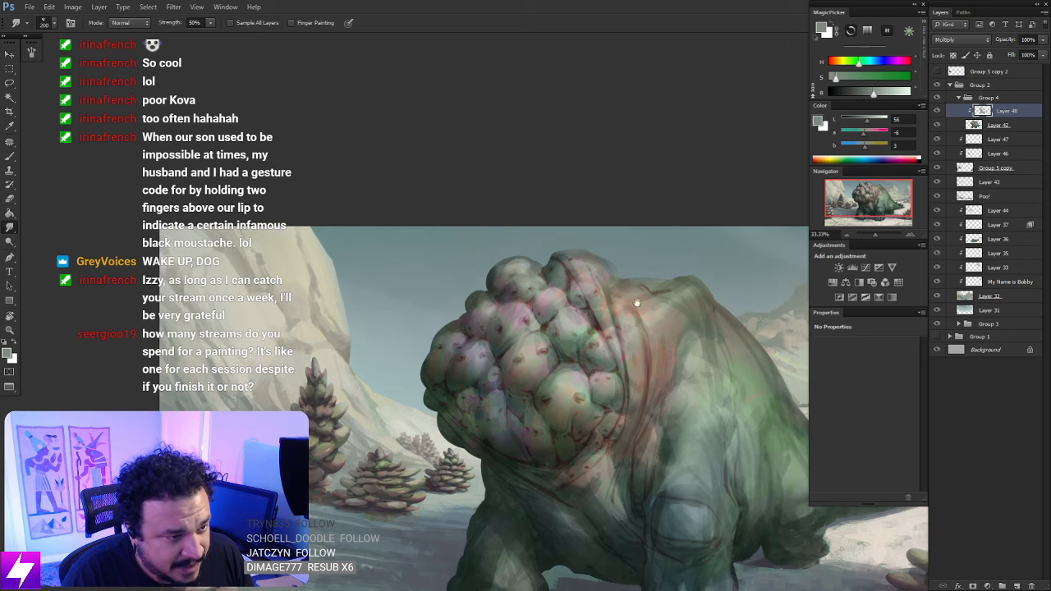
key("b")
left_click_drag(649, 343, 641, 283)
key("r")
left_click_drag(649, 427, 673, 346)
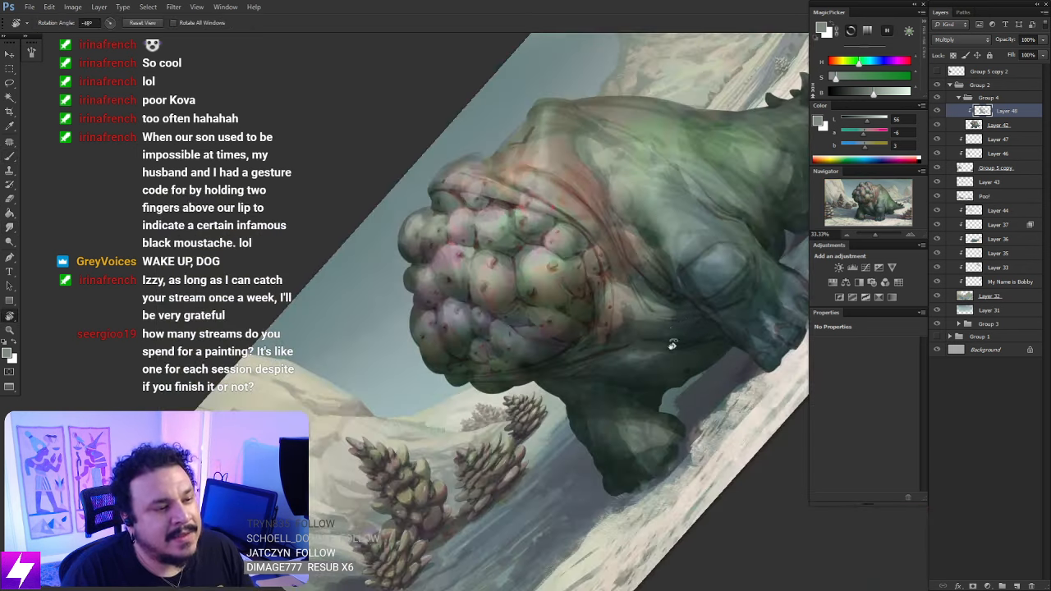
key("Escape")
mouse_move(668, 383)
left_mouse_down()
mouse_move(665, 362)
mouse_move(715, 331)
left_mouse_up()
key("b")
mouse_move(618, 302)
left_mouse_down()
mouse_move(615, 340)
mouse_move(629, 297)
mouse_move(610, 291)
mouse_move(599, 321)
mouse_move(611, 287)
mouse_move(573, 297)
mouse_move(591, 276)
mouse_move(606, 305)
mouse_move(578, 312)
mouse_move(593, 309)
mouse_move(576, 328)
left_mouse_up()
key("ctrl+z")
key("e")
key("b")
key("ctrl+z")
Shade the chest below the neck fold with the Brush enlarged to size 150, and blend it with Smudge
key("bracketright")
key("bracketright")
key("bracketright")
key("bracketright")
key("bracketright")
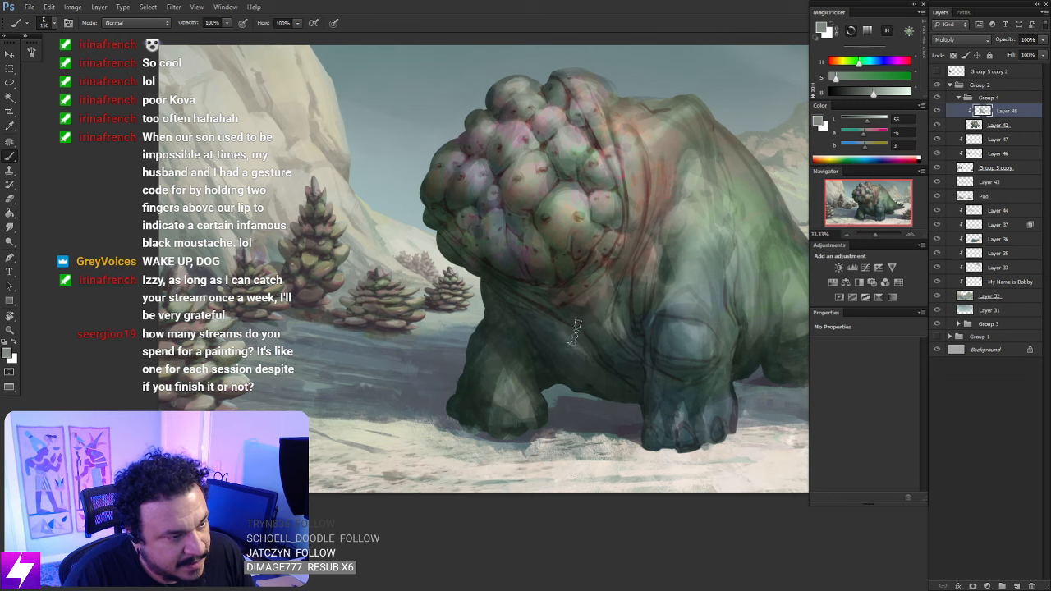
key("r")
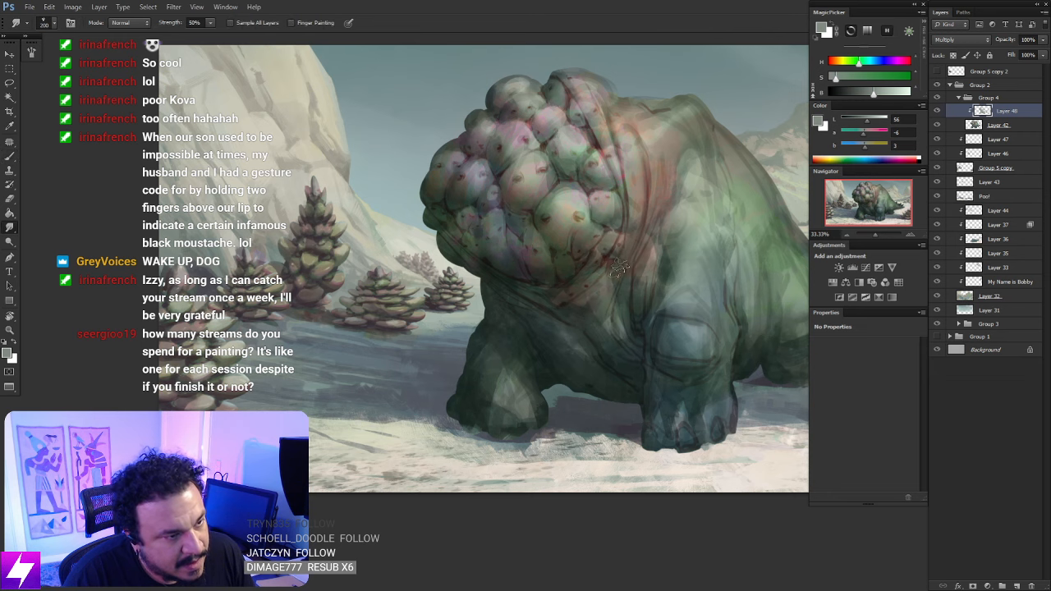
left_click_drag(622, 275, 624, 344)
Touch up the berry head's shading with Brush and Smudge, and flip the canvas horizontally to check the whole painting
key("b")
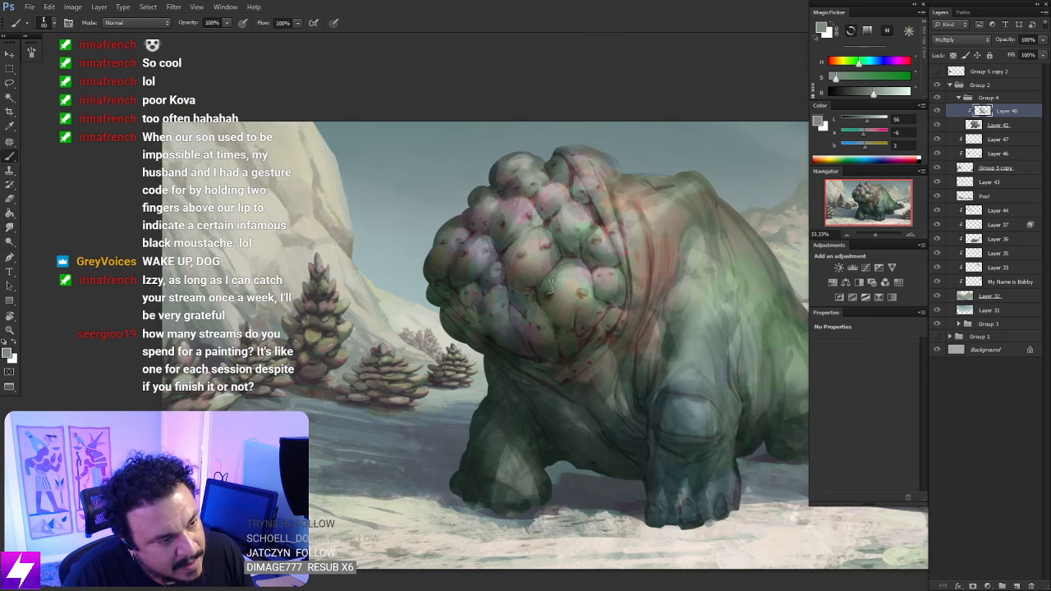
key("r")
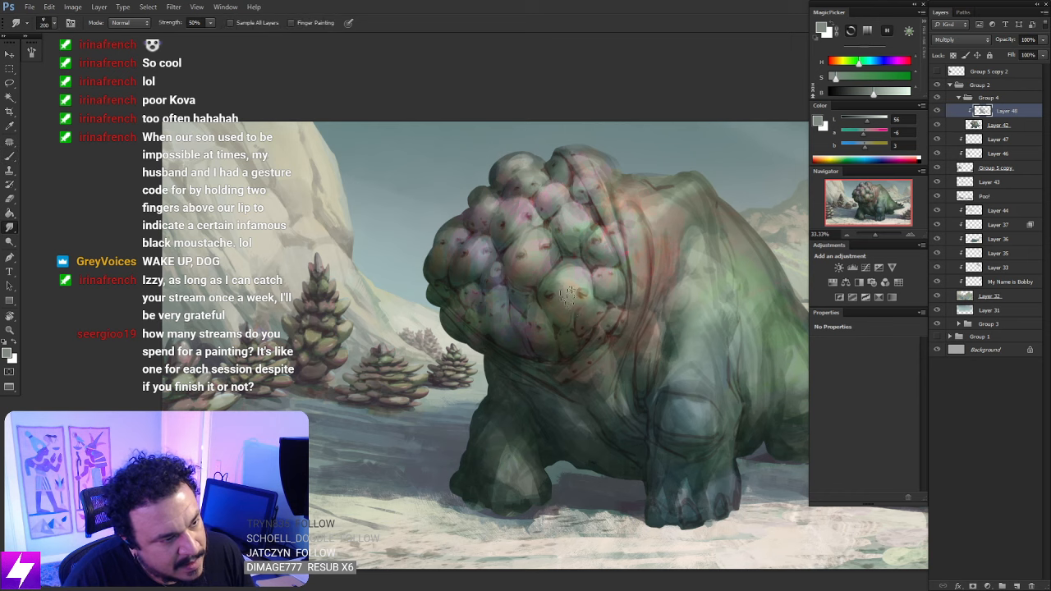
scroll(566, 296, "down", 3)
scroll(661, 200, "down", 1)
key("ctrl+shift+h")
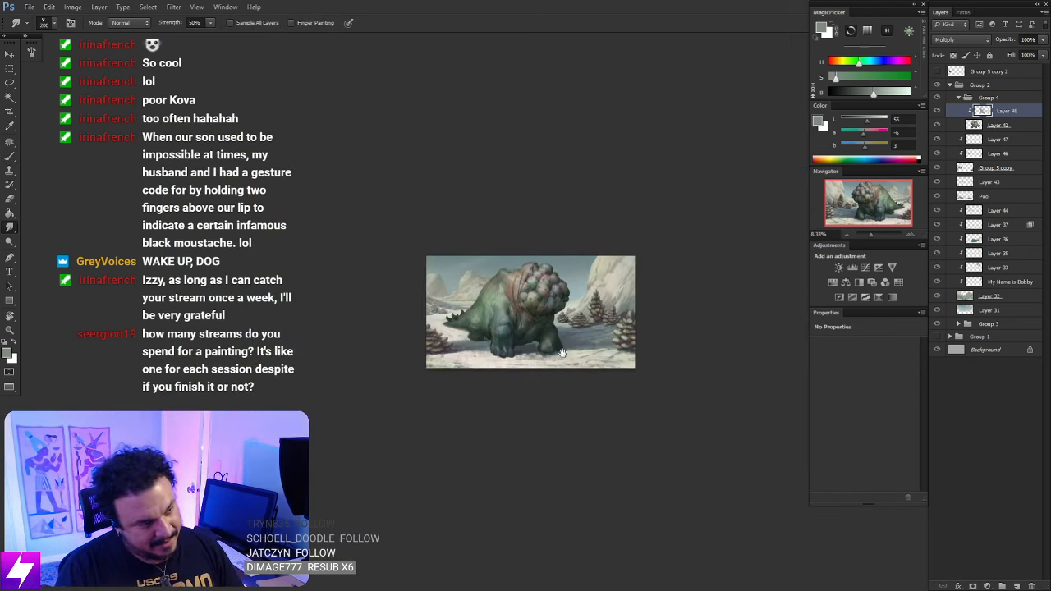
left_click_drag(555, 363, 576, 343)
left_click_drag(618, 264, 617, 283)
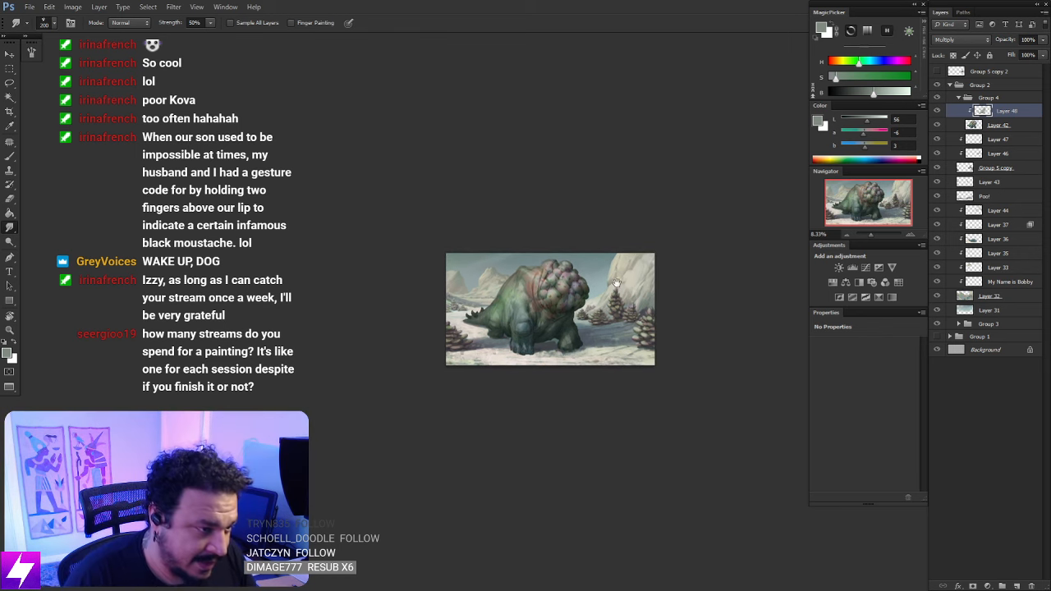
Add a new Normal layer and clip it above the multiplied shadow layer for painting the hind leg
key("ctrl+shift+alt+n")
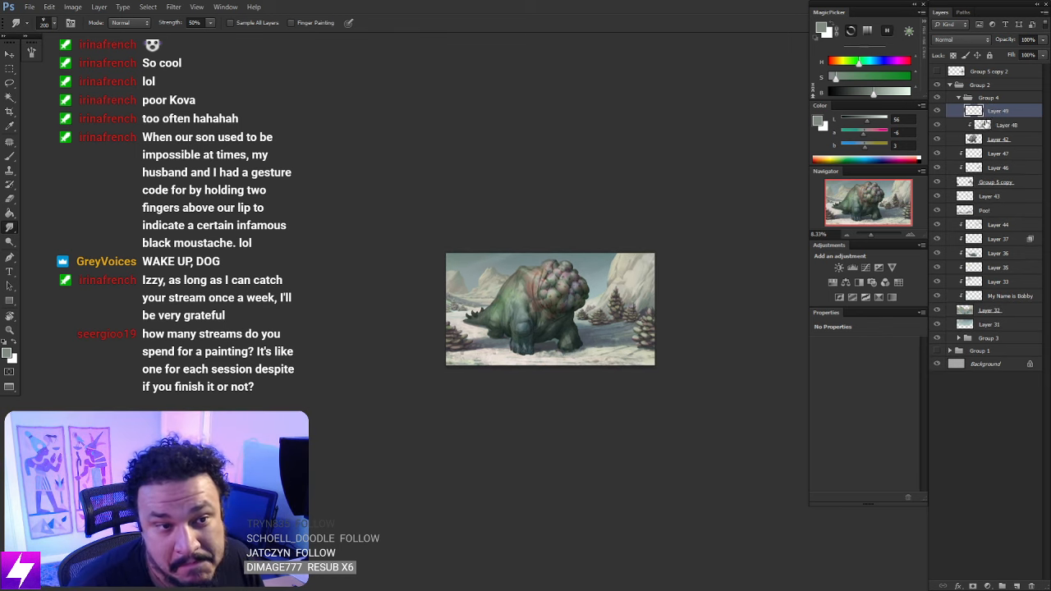
key("ctrl+plus")
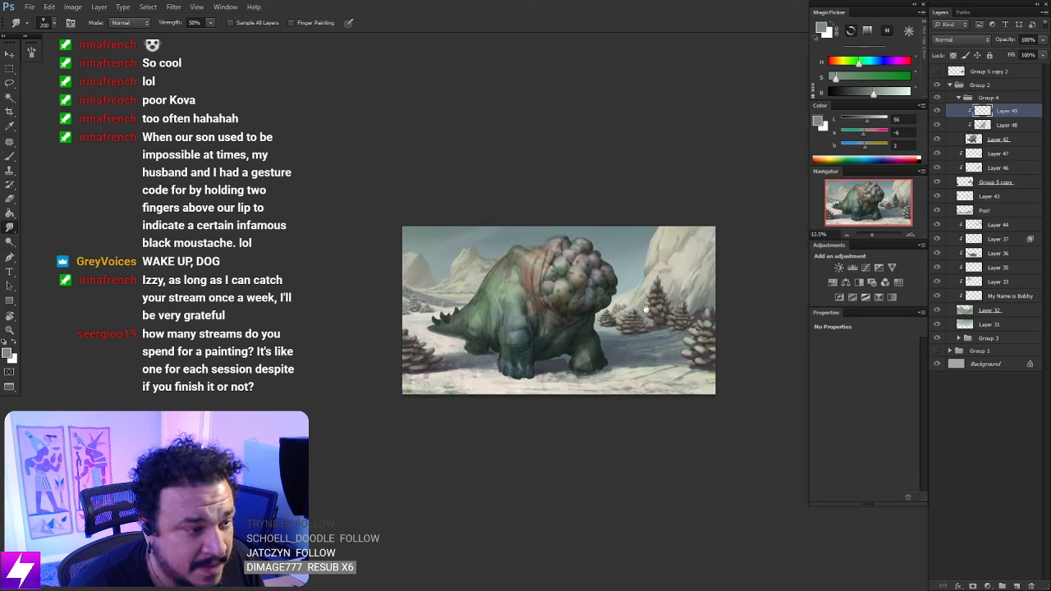
left_click_drag(625, 333, 593, 276)
key("ctrl+plus")
key("ctrl+plus")
mouse_move(546, 316)
left_mouse_down()
mouse_move(564, 348)
mouse_move(560, 375)
mouse_move(545, 348)
mouse_move(578, 342)
left_mouse_up()
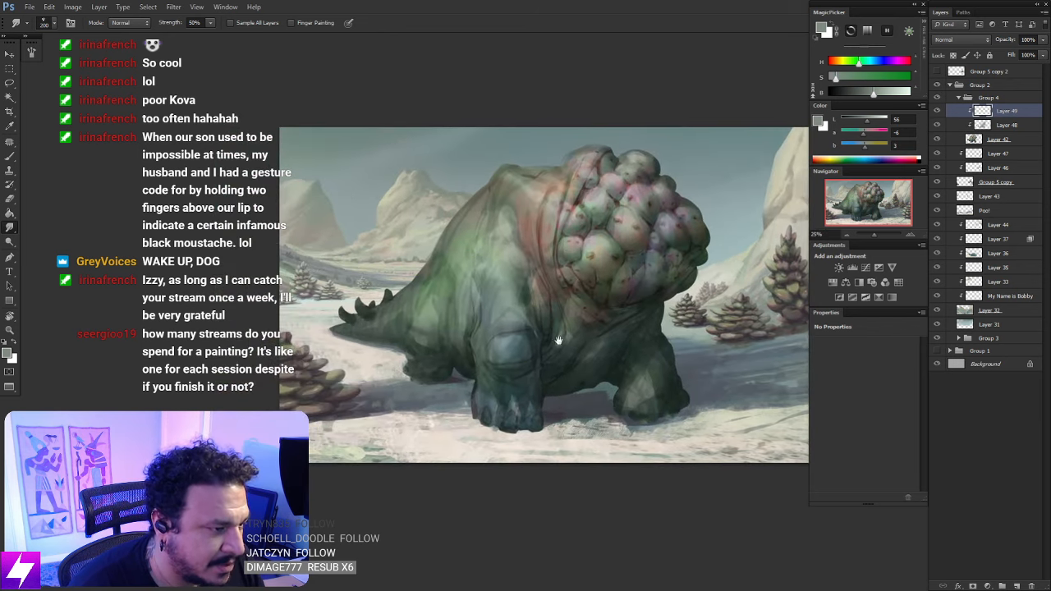
left_click_drag(543, 385, 547, 367)
Switch to another brush preset and darken the area around the hind leg with a dark green sampled beneath the belly
key("b")
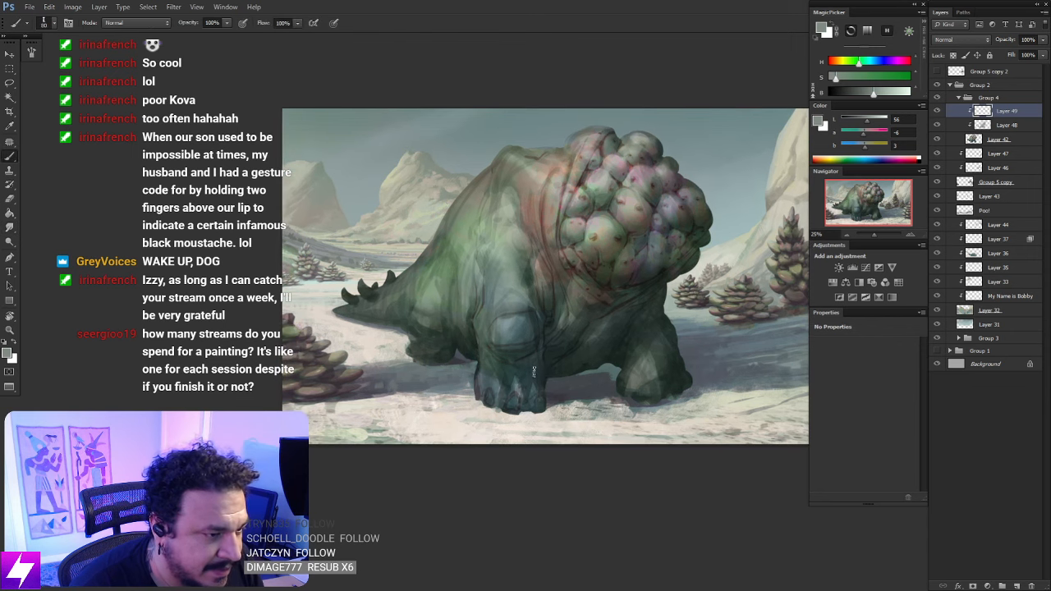
right_click(582, 321)
double_click(80, 206)
left_click_drag(465, 342, 468, 353)
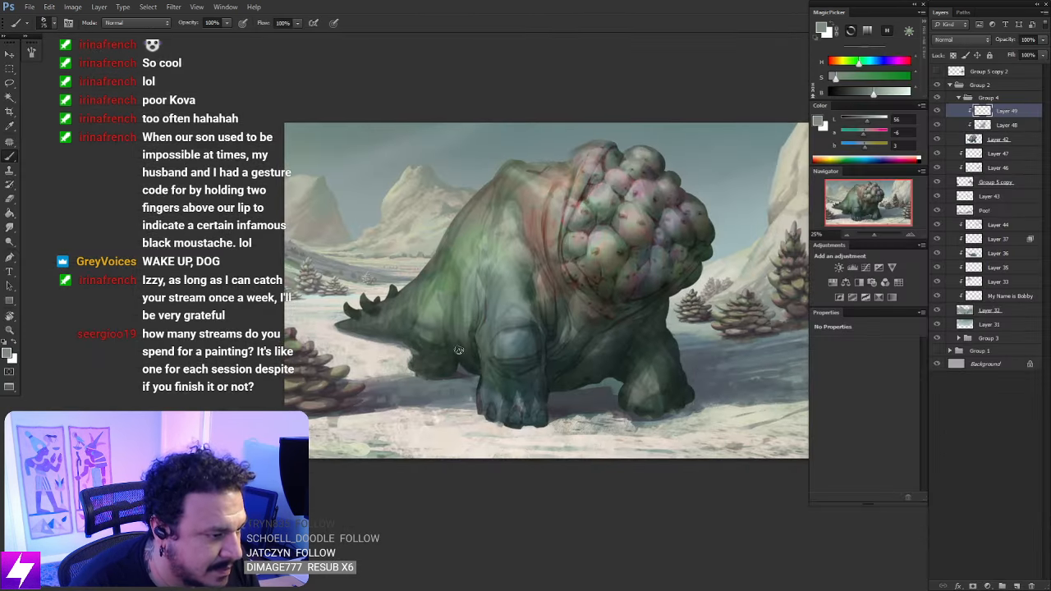
left_click(461, 358, "alt")
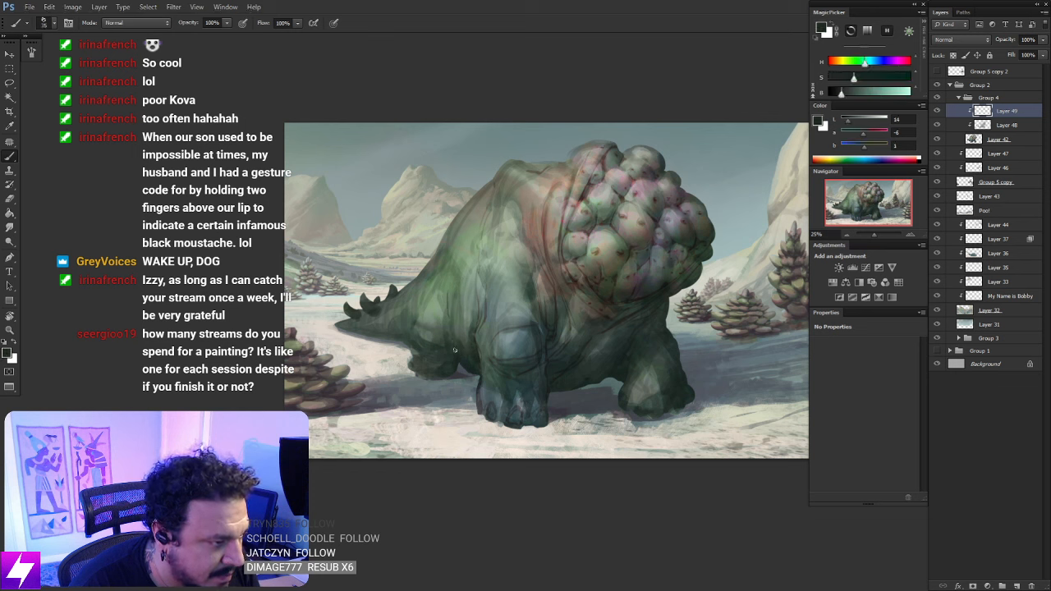
left_click_drag(453, 331, 455, 335)
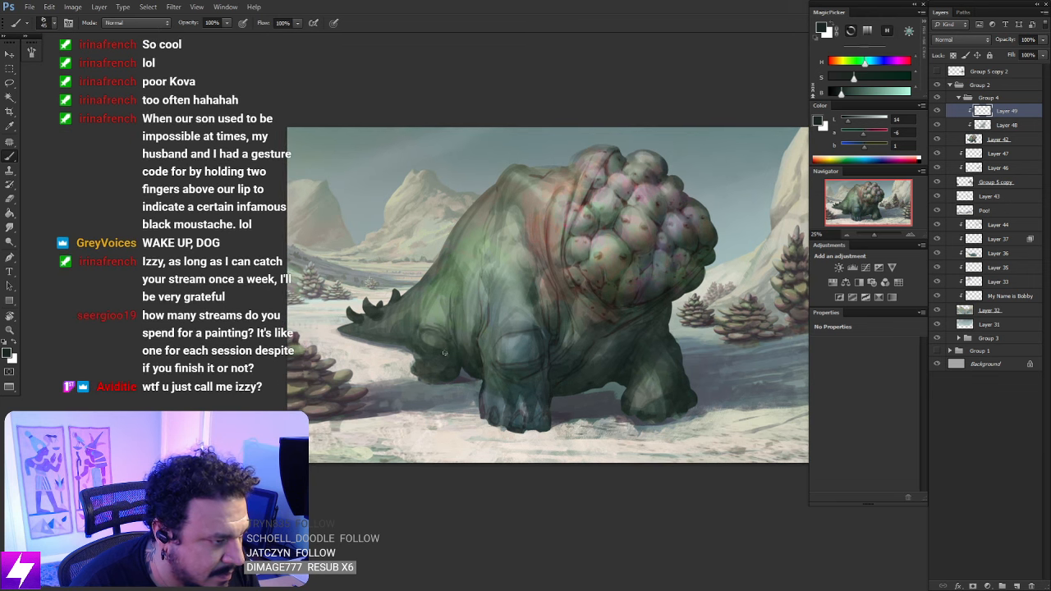
Paint the hind knee and foot with a sampled mid green and a pale grey-green, and blend with Smudge
left_click(426, 338, "alt")
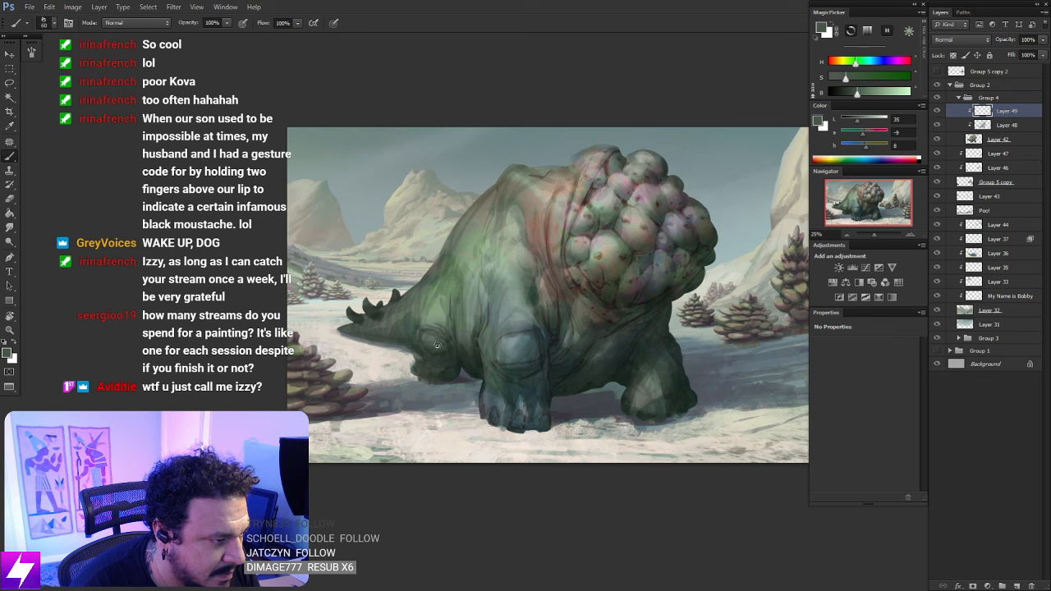
left_click(516, 309, "alt")
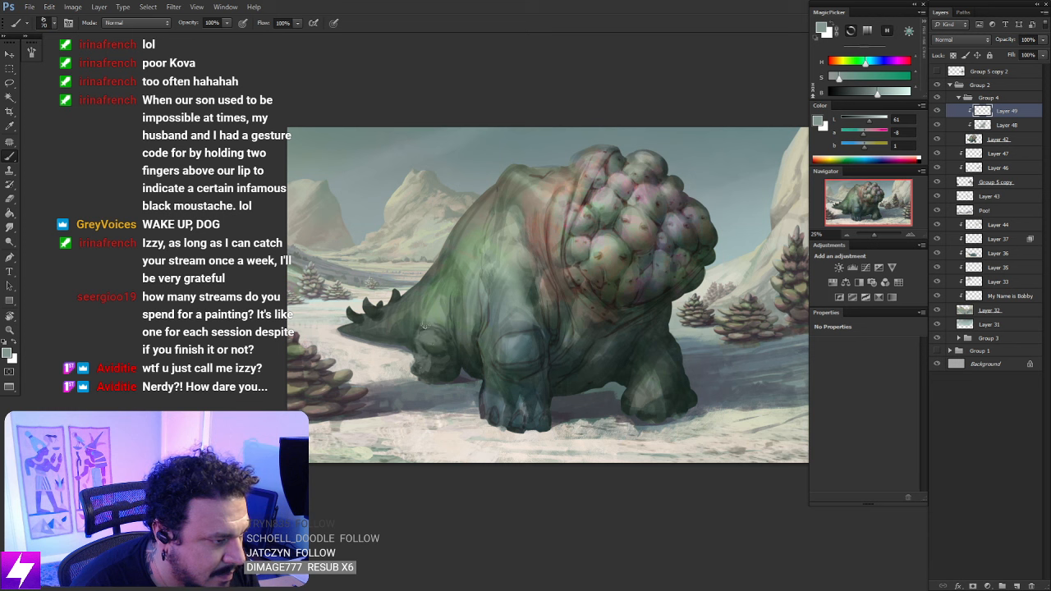
key("r")
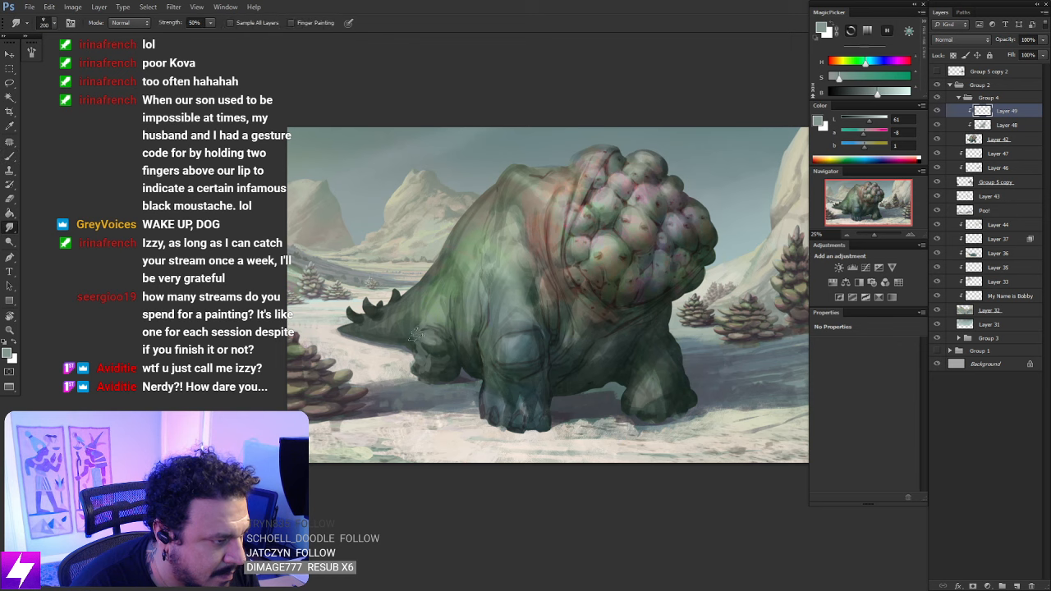
Rotate the canvas to paint the hind foot's toes in pale grey-green, and reset the rotation
key("ctrl+minus")
key("r")
left_click_drag(518, 422, 629, 283)
key("ctrl+plus")
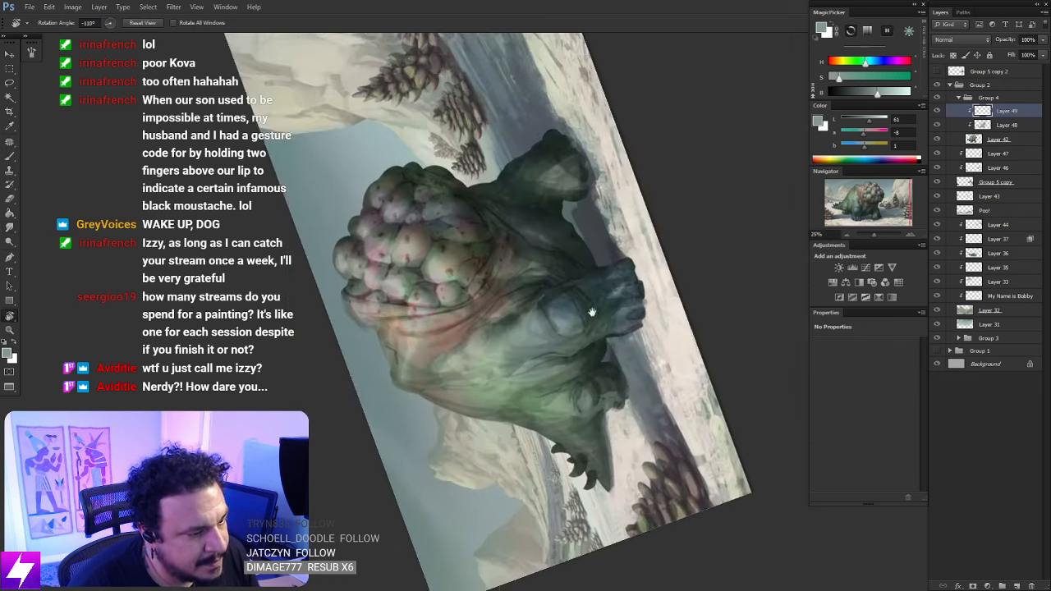
left_click_drag(624, 353, 548, 295)
key("ctrl+plus")
key("b")
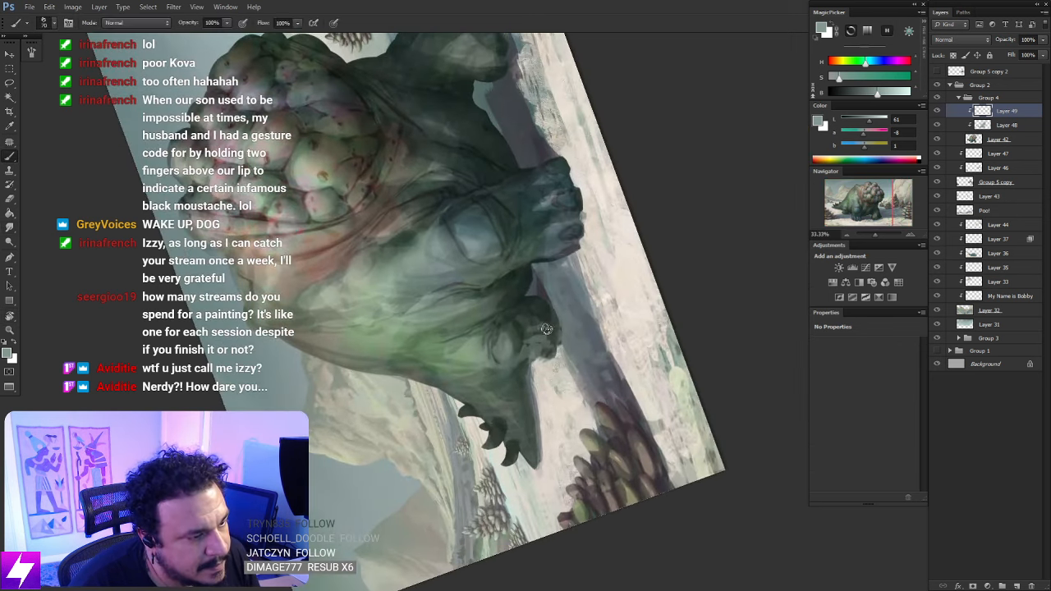
key("Escape")
Soften the hind foot's new strokes using Smudge reduced to size 90
left_click_drag(570, 340, 576, 256)
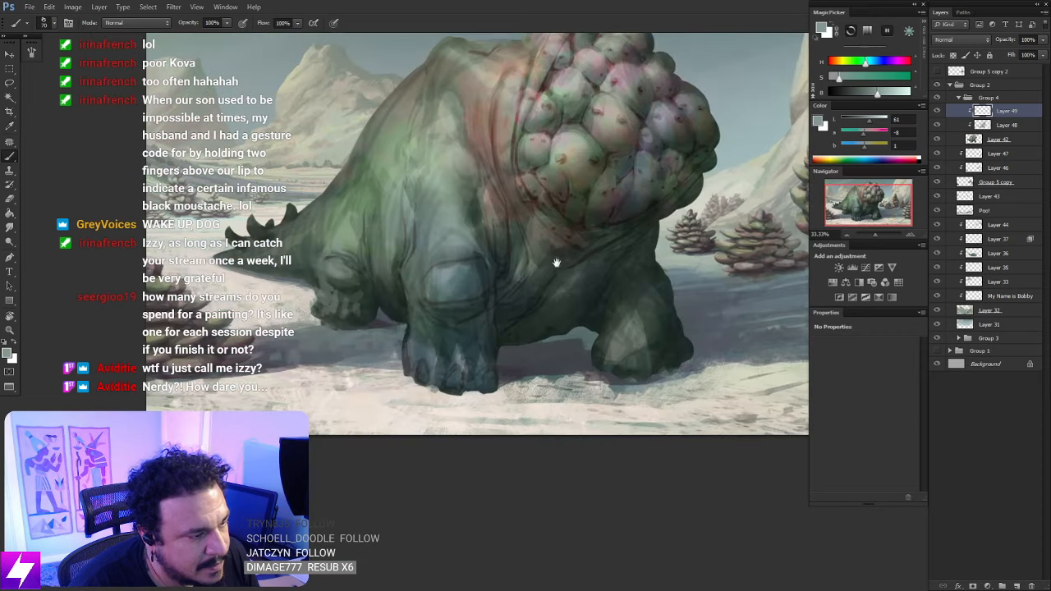
left_click_drag(368, 318, 413, 335)
key("s")
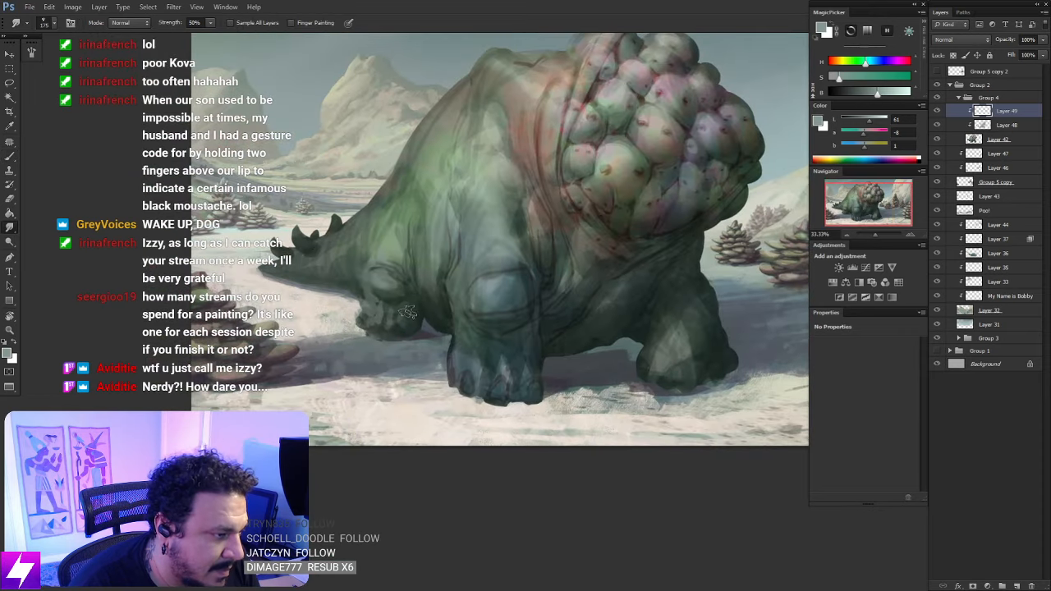
key("bracketleft")
key("bracketleft")
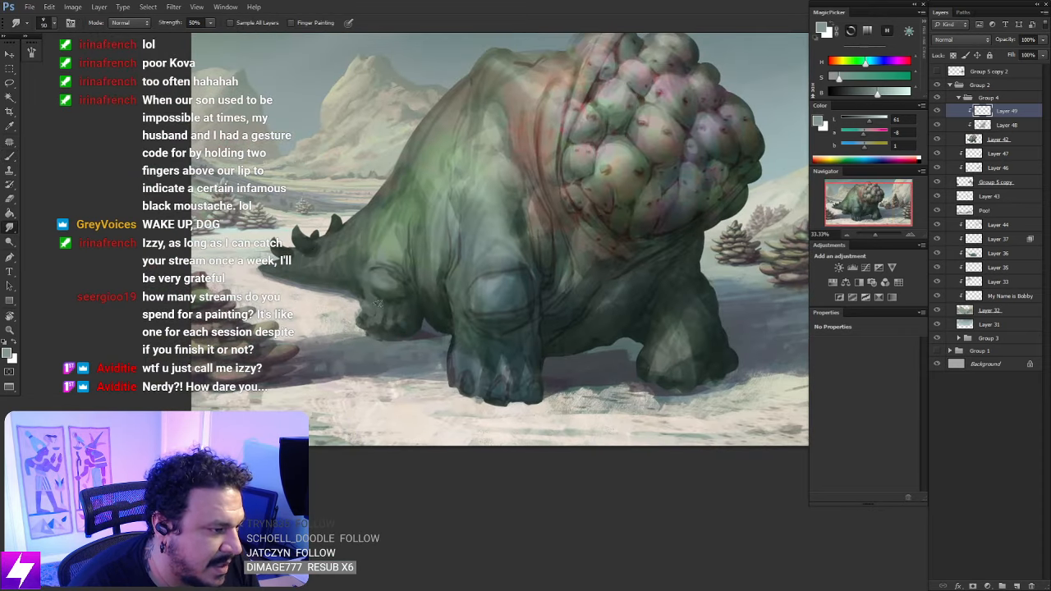
Tilt the canvas to brush pale toenail accents onto the hind foot, and return it to upright
key("r")
mouse_move(419, 317)
left_mouse_down()
mouse_move(432, 404)
mouse_move(421, 339)
left_mouse_up()
key("b")
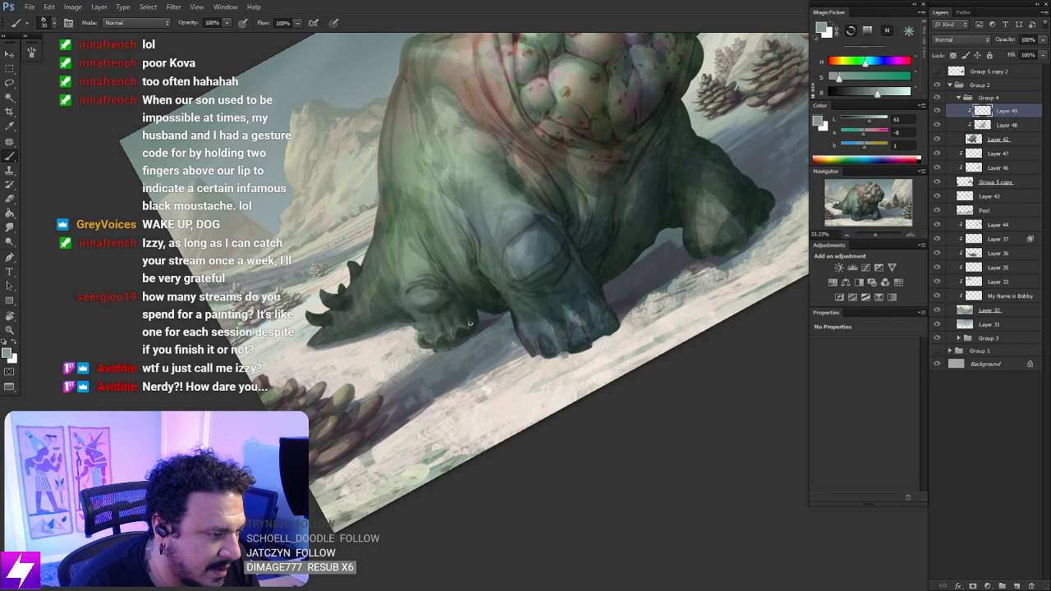
key("Escape")
left_click_drag(437, 359, 584, 323)
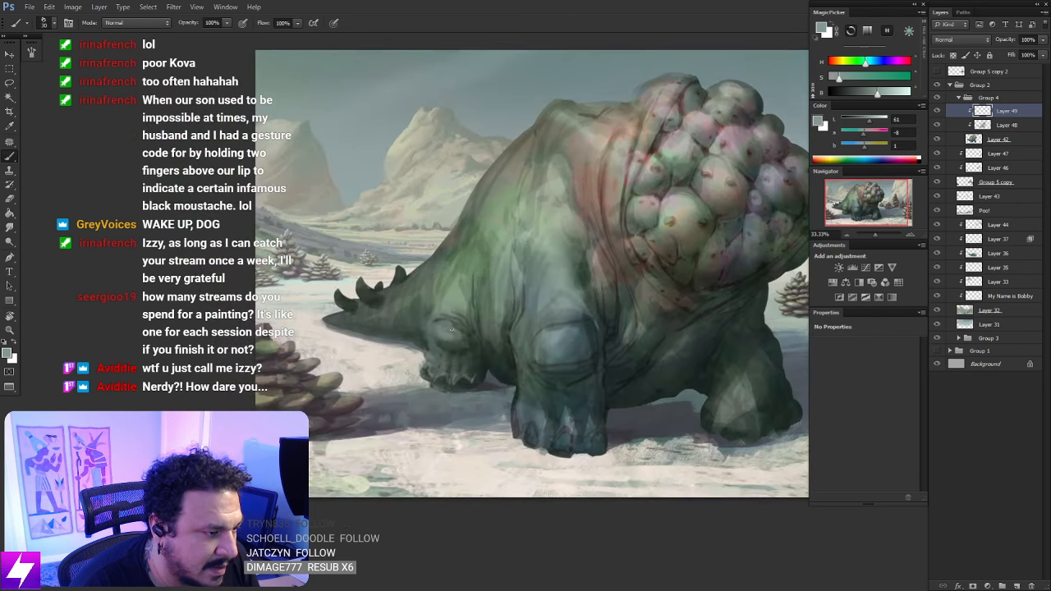
Check the hind leg in a rotated view, reset the rotation, and refine its light areas with the Brush
key("r")
mouse_move(477, 339)
left_mouse_down()
mouse_move(486, 352)
mouse_move(573, 338)
left_mouse_up()
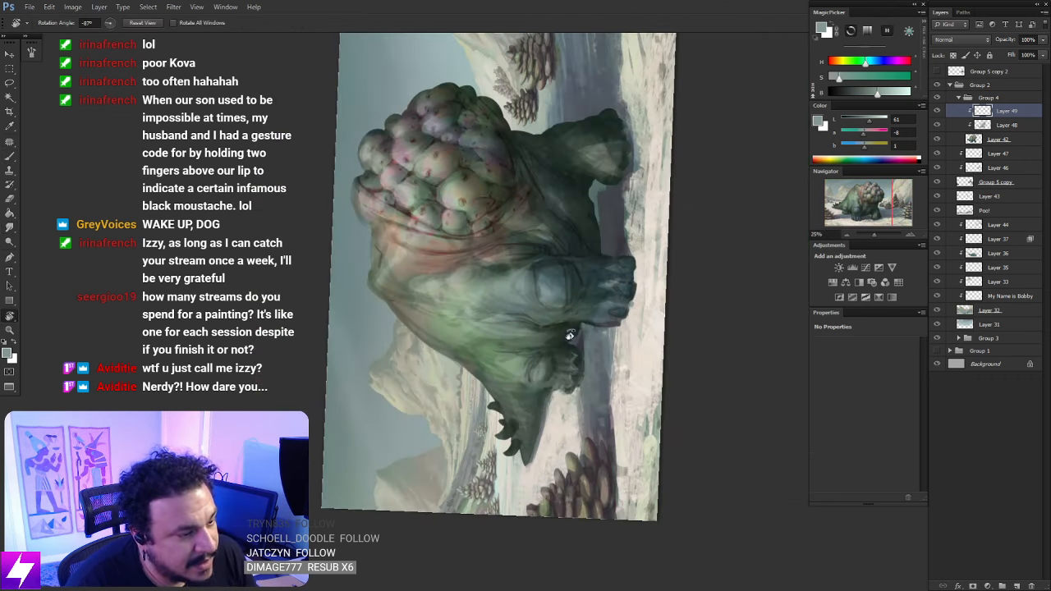
key("Escape")
key("ctrl+plus")
left_click_drag(384, 390, 445, 374)
key("b")
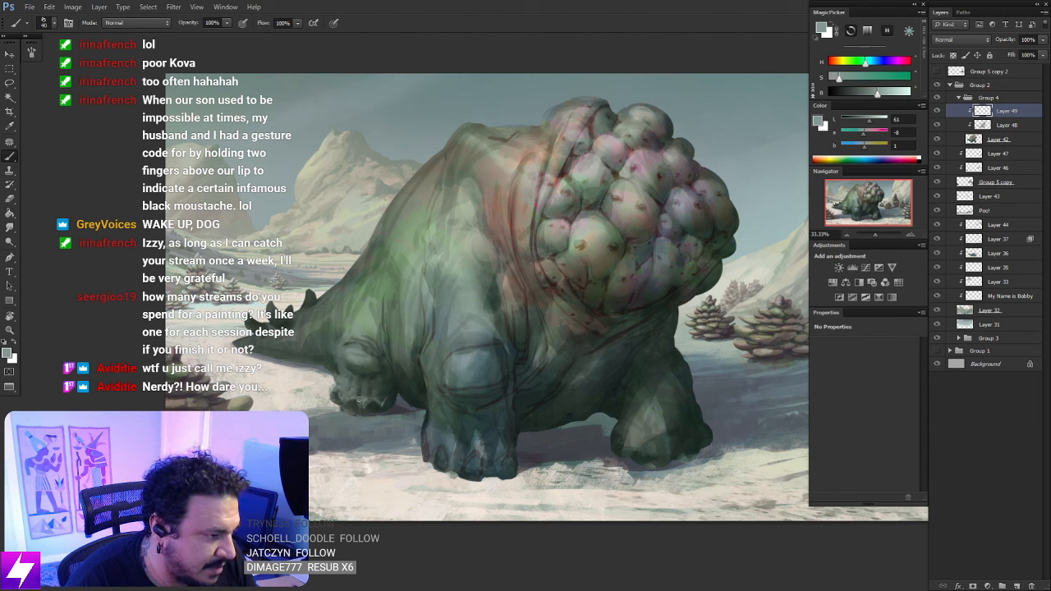
left_click_drag(404, 399, 424, 430)
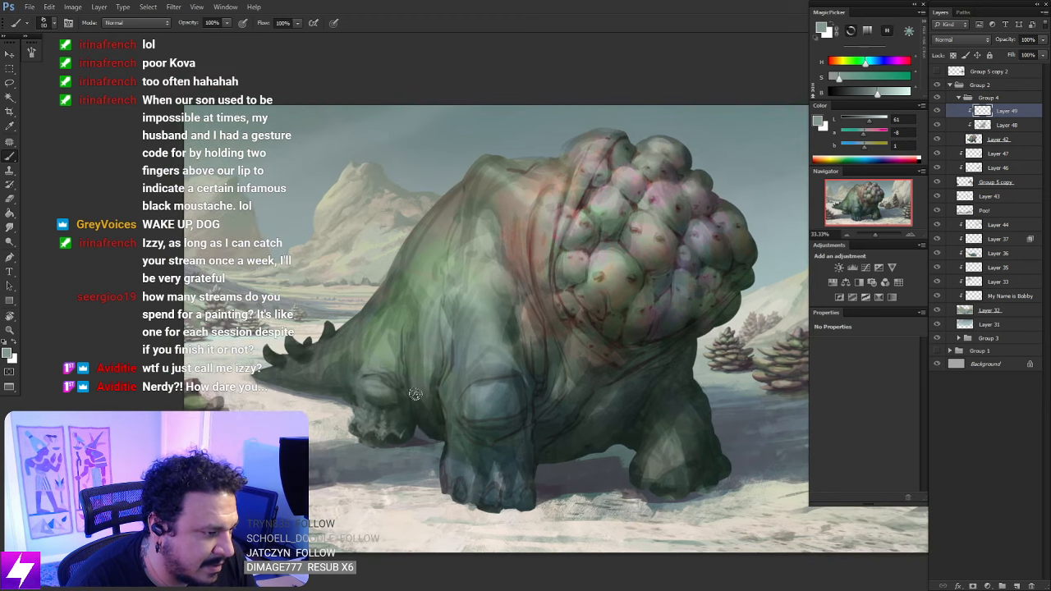
Rotate the canvas and paint the folds around the hind knee with a sampled dark green
key("r")
mouse_move(549, 346)
left_mouse_down()
mouse_move(601, 319)
mouse_move(628, 238)
left_mouse_up()
left_click_drag(600, 381, 531, 263)
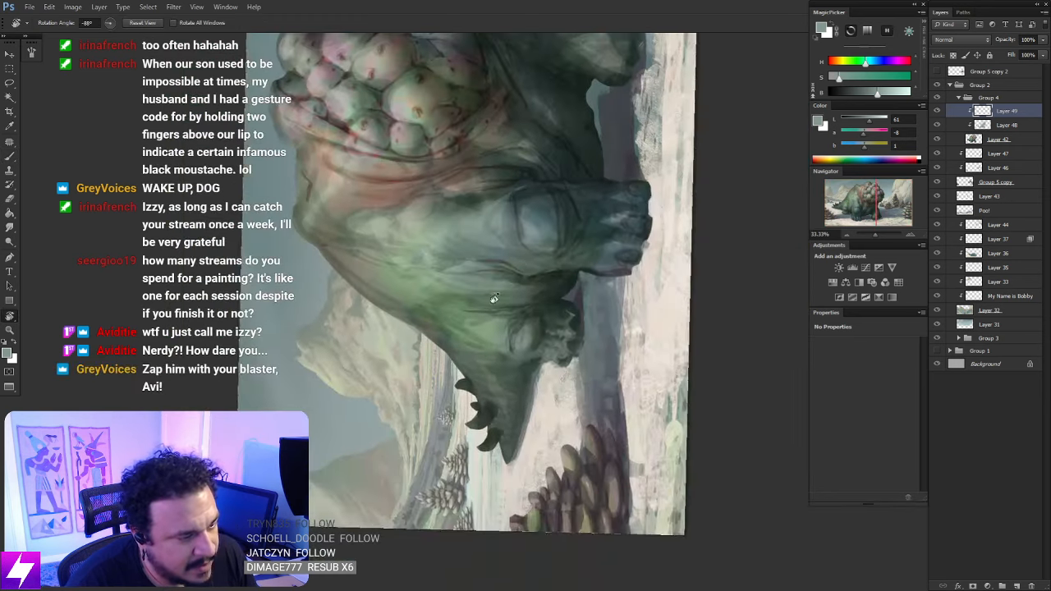
key("ctrl+plus")
left_click(543, 318, "alt")
left_click_drag(511, 340, 516, 382)
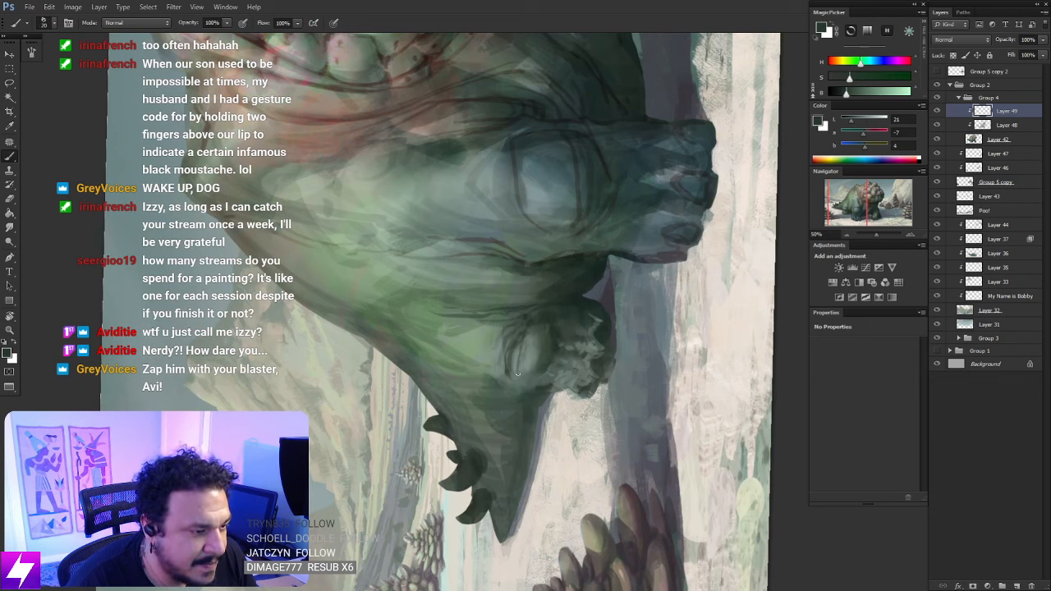
Blend the hind knee's dark folds with Smudge, and reset the canvas rotation to show the whole painting
key("r")
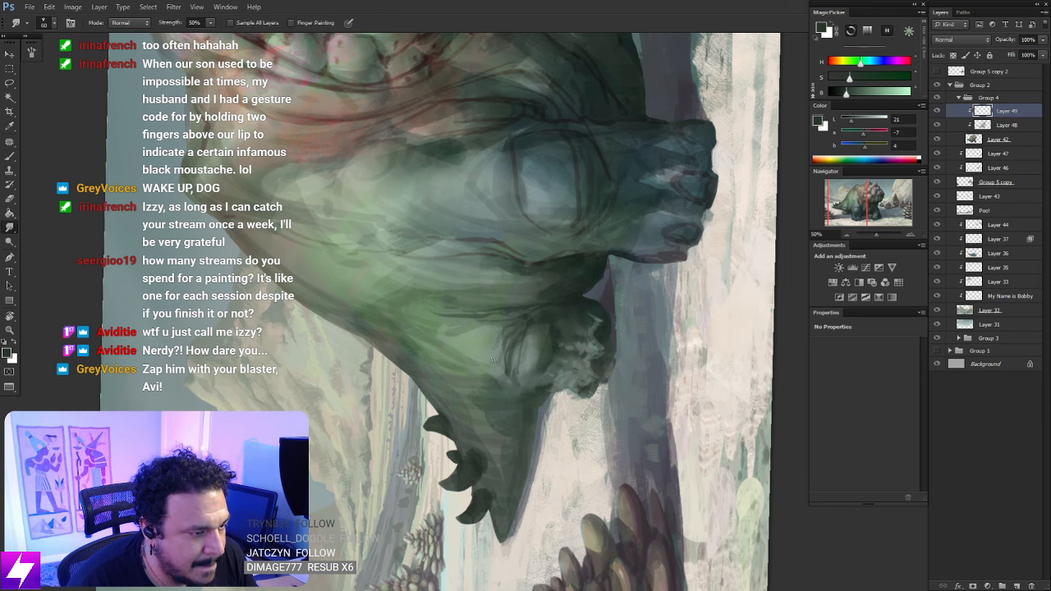
key("Escape")
key("ctrl+minus")
key("ctrl+minus")
key("ctrl+minus")
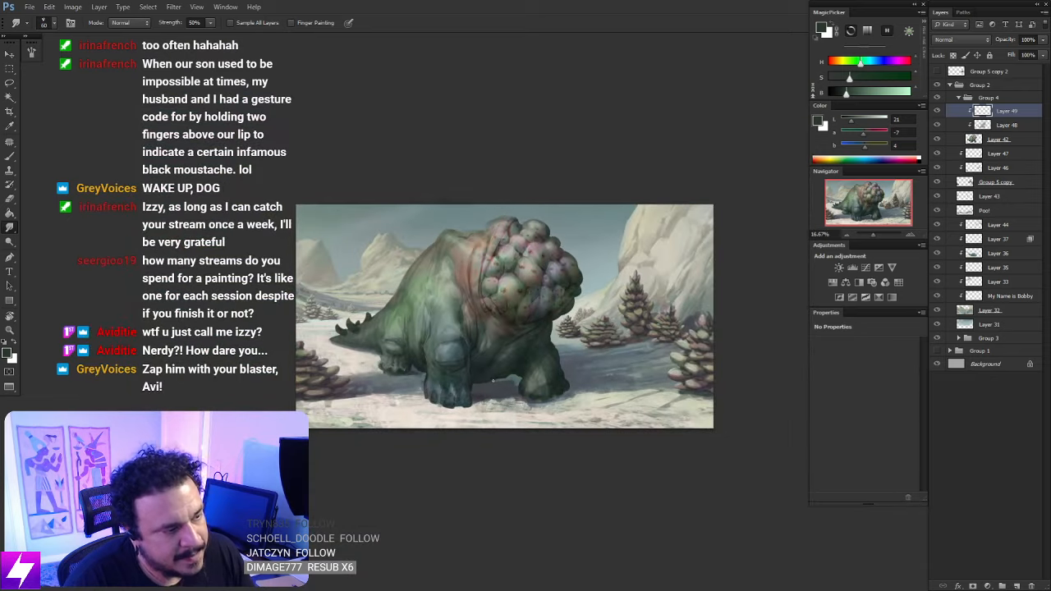
Paint dark green fold lines around the creature's hind knee on Layer 49, using greens sampled from the hind leg
left_click_drag(579, 318, 438, 336)
key("ctrl+plus")
key("ctrl+plus")
left_click_drag(543, 277, 498, 264)
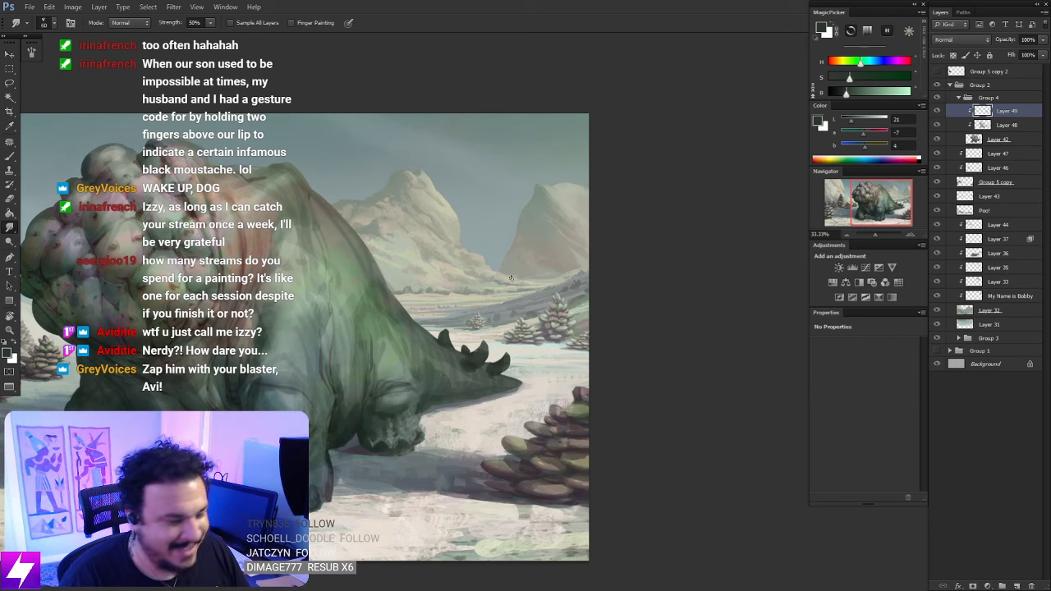
key("ctrl+plus")
left_click_drag(381, 453, 450, 386)
key("r")
left_click_drag(558, 316, 501, 330)
mouse_move(532, 342)
left_mouse_down()
mouse_move(506, 327)
mouse_move(526, 295)
left_mouse_up()
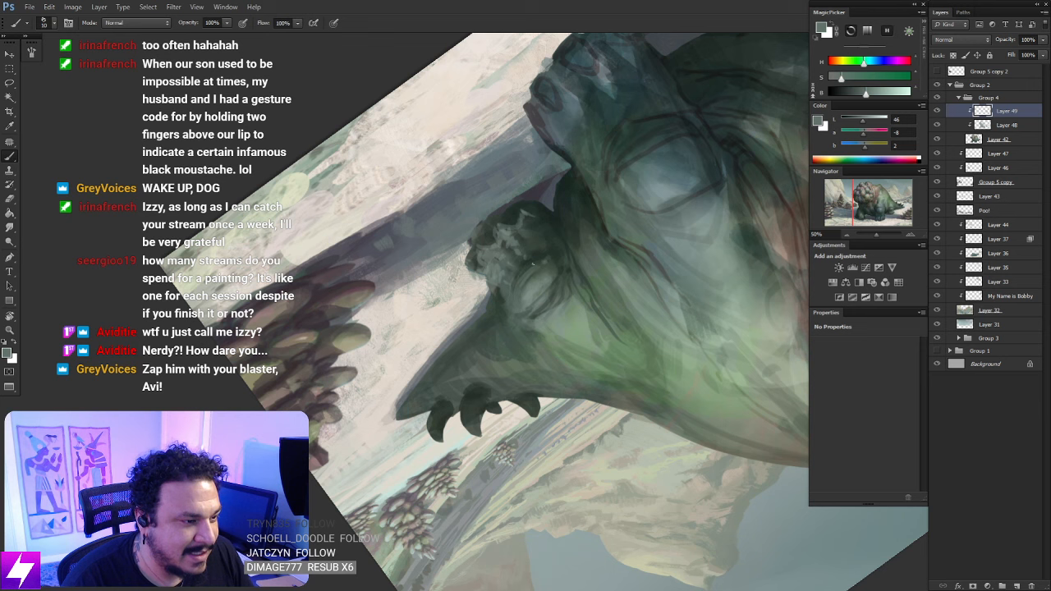
left_click(540, 255, "alt")
left_click(533, 260, "alt")
key("bracketright")
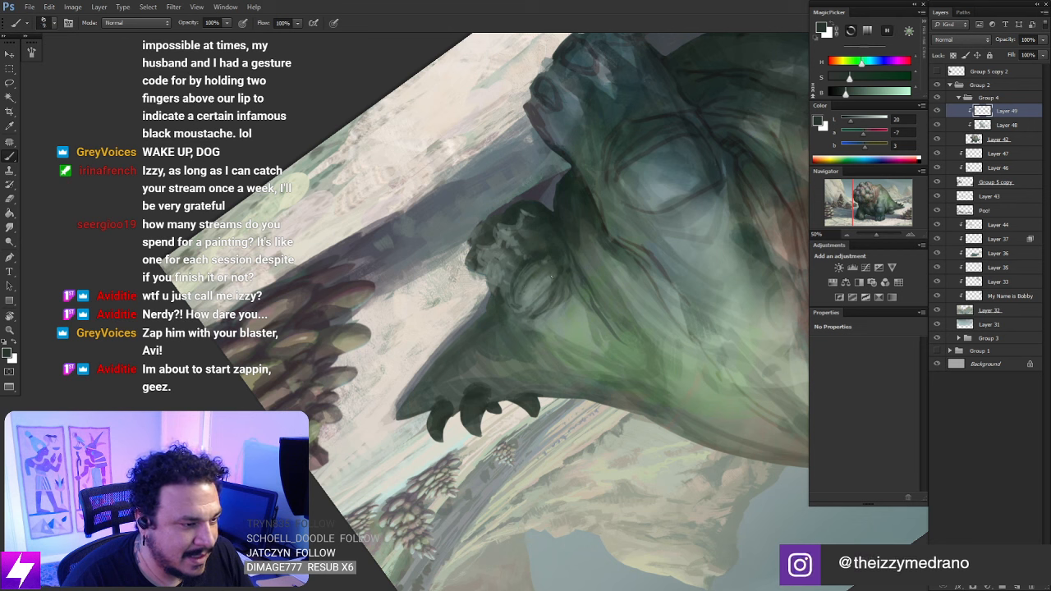
Brush lighter greens sampled from the creature's body onto the hind thigh above the knee
key("r")
key("Escape")
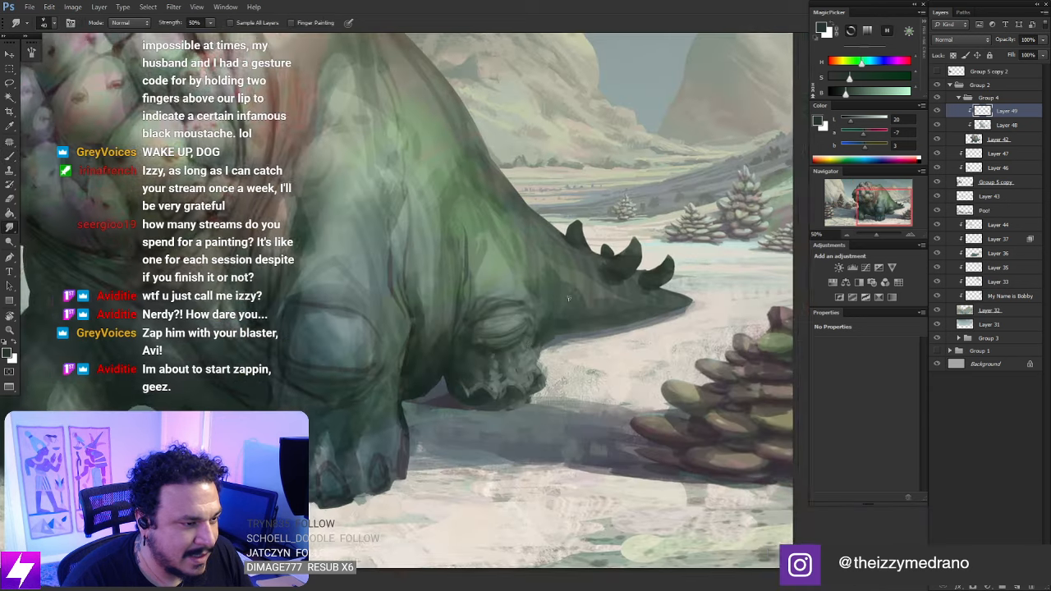
left_click_drag(504, 352, 580, 269)
key("r")
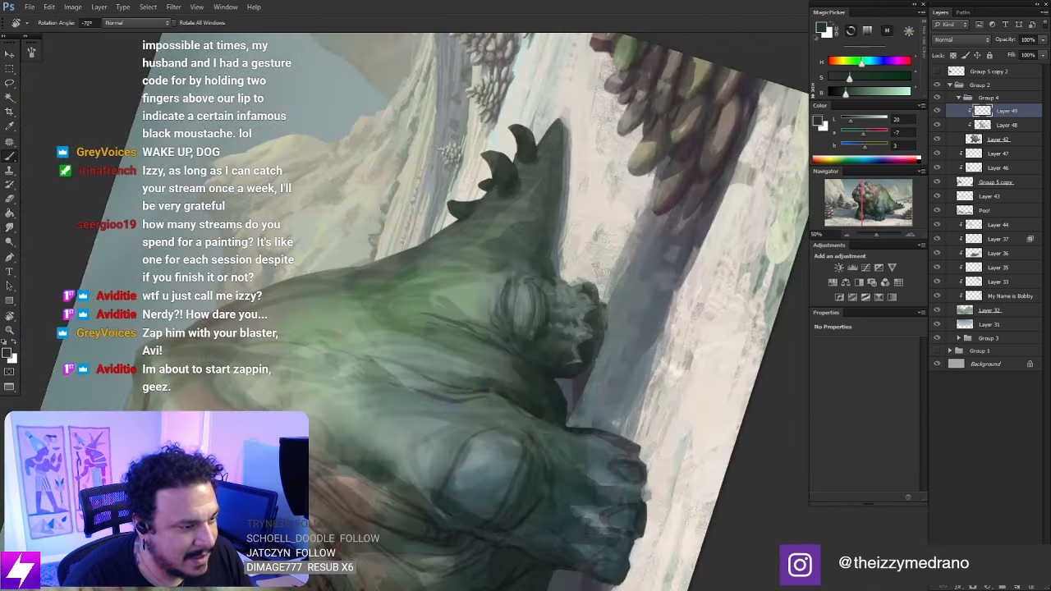
key("Escape")
mouse_move(798, 340)
left_mouse_down()
mouse_move(566, 312)
mouse_move(539, 291)
left_mouse_up()
key("b")
left_click(602, 305, "alt")
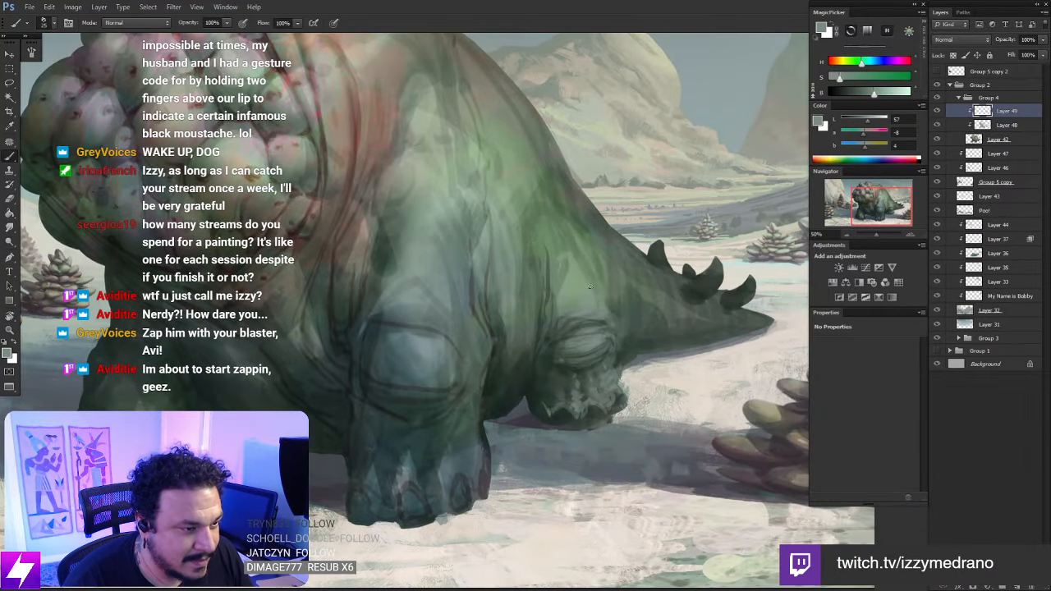
left_click(578, 282, "alt")
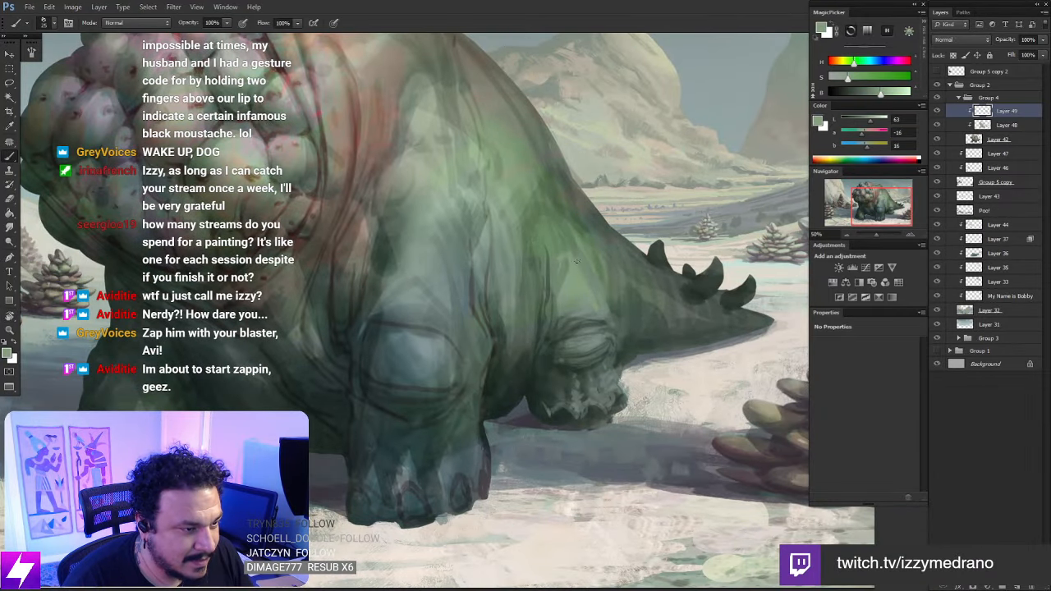
left_click(417, 165, "alt")
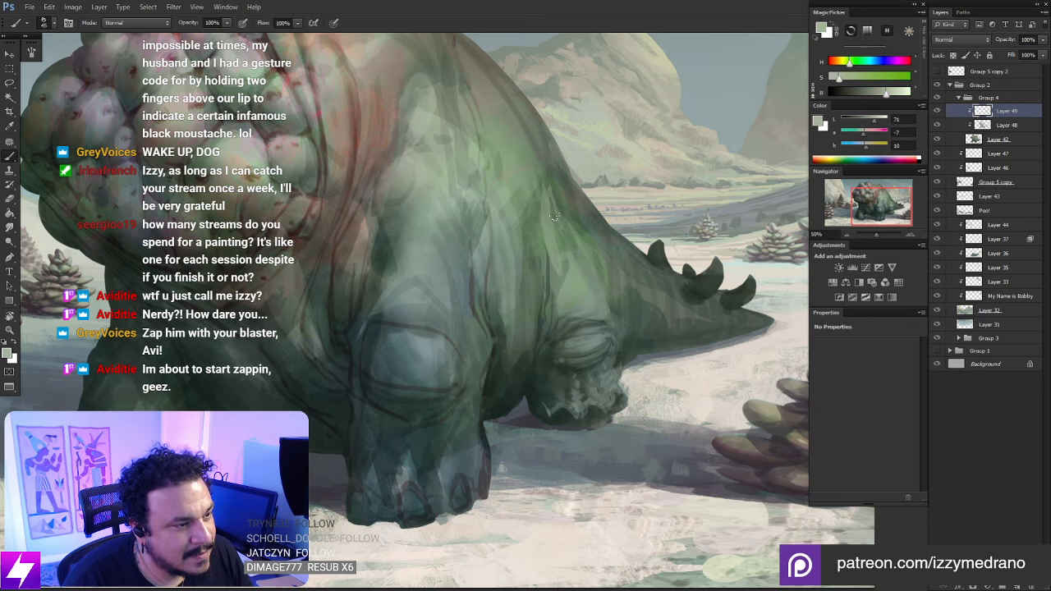
Lasso a triangular area on the upper hind thigh and brush a pale green highlight along its front edge
mouse_move(554, 240)
left_mouse_down()
mouse_move(547, 318)
mouse_move(531, 284)
left_mouse_up()
key("l")
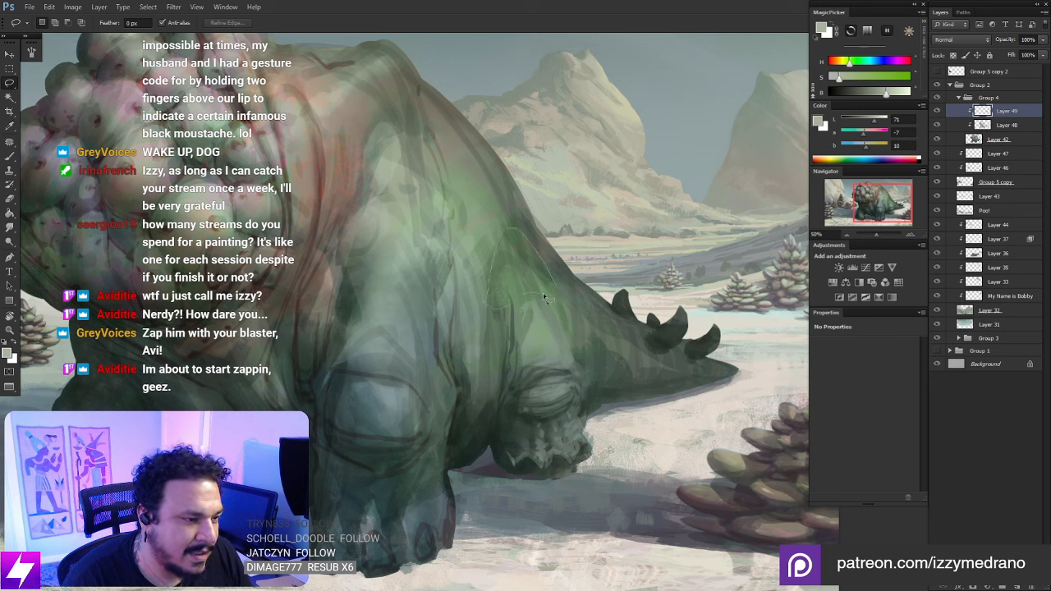
mouse_move(543, 293)
left_mouse_down()
mouse_move(547, 252)
mouse_move(520, 216)
mouse_move(493, 242)
mouse_move(480, 344)
left_mouse_up()
key("b")
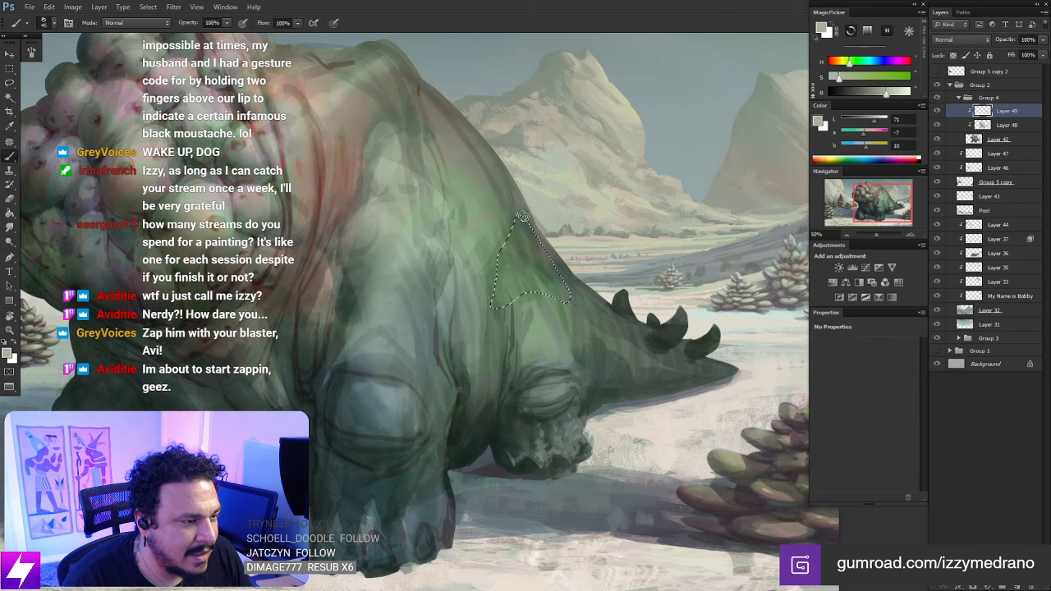
key("bracketright")
key("bracketright")
key("bracketright")
key("bracketright")
left_click_drag(515, 217, 500, 284)
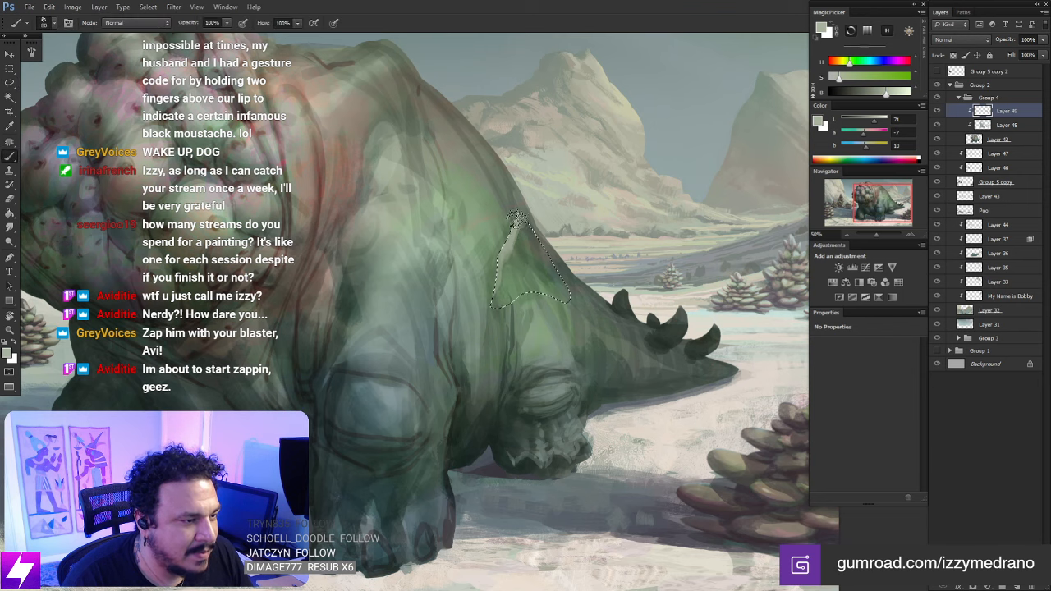
Rotate the canvas and shade inside the thigh selection with mid and darker greens sampled from it
key("ctrl+minus")
key("r")
left_click_drag(328, 369, 618, 244)
mouse_move(656, 140)
left_mouse_down()
mouse_move(569, 320)
mouse_move(537, 240)
left_mouse_up()
key("ctrl+plus")
key("b")
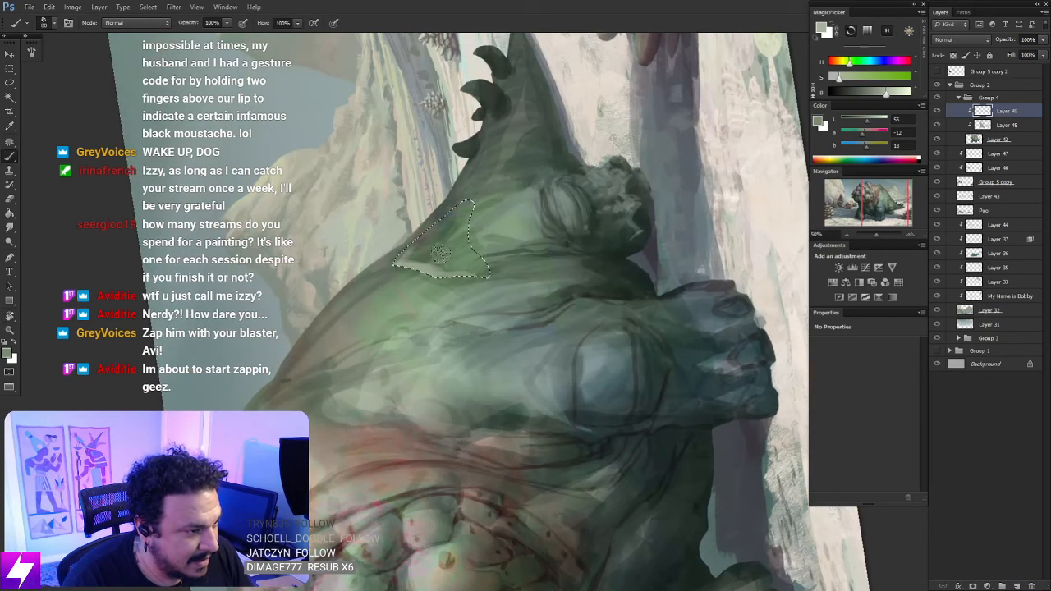
left_click(444, 254, "alt")
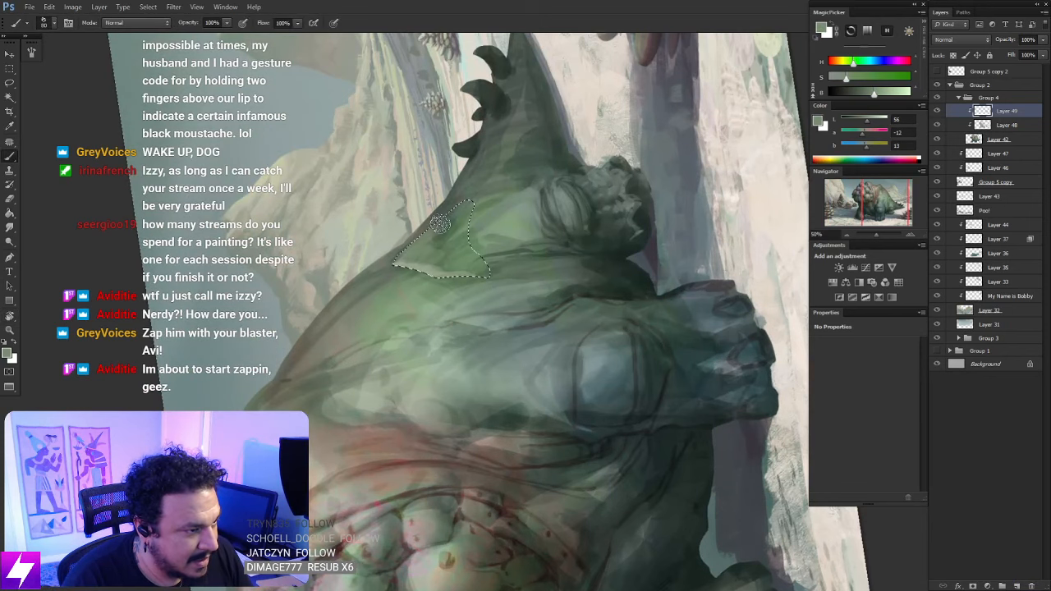
left_click(450, 215, "alt")
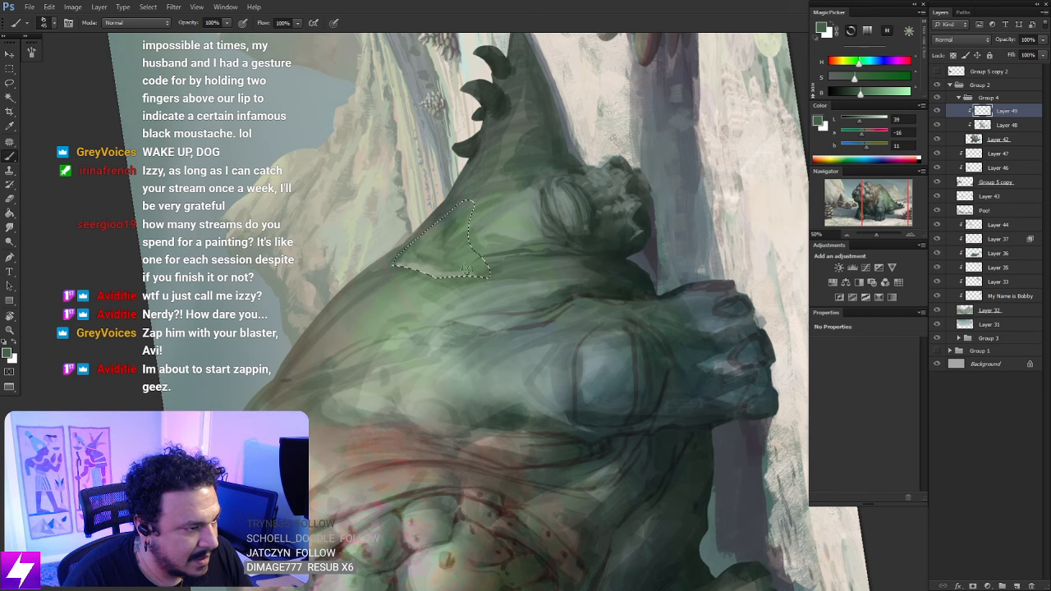
Reset the canvas rotation, refine the skin fold inside the thigh selection with sampled light and mid greens, and deselect
key("Escape")
mouse_move(533, 342)
left_mouse_down()
mouse_move(520, 329)
mouse_move(488, 338)
left_mouse_up()
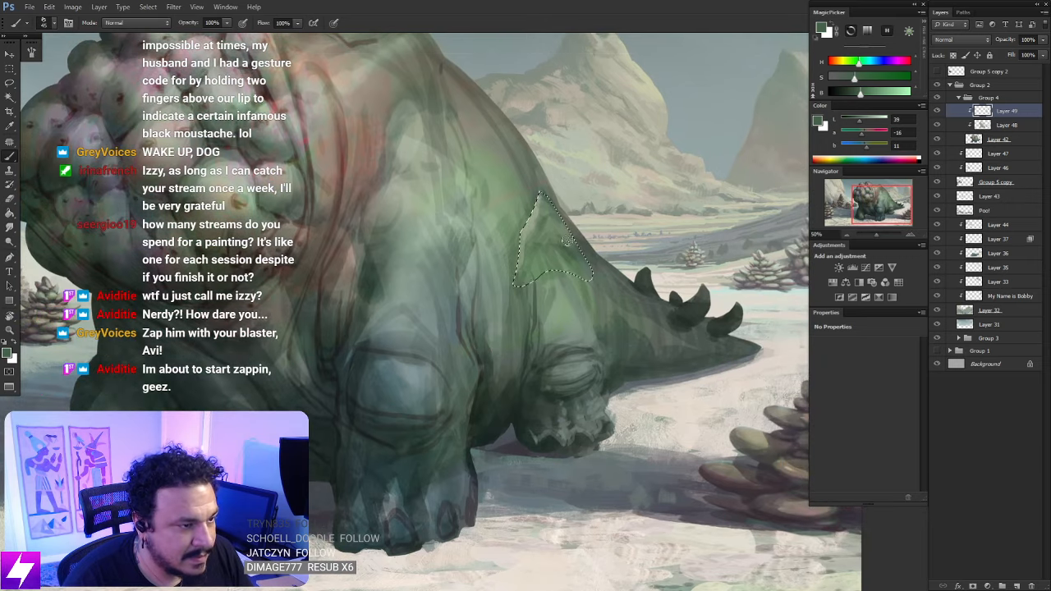
left_click(537, 220, "alt")
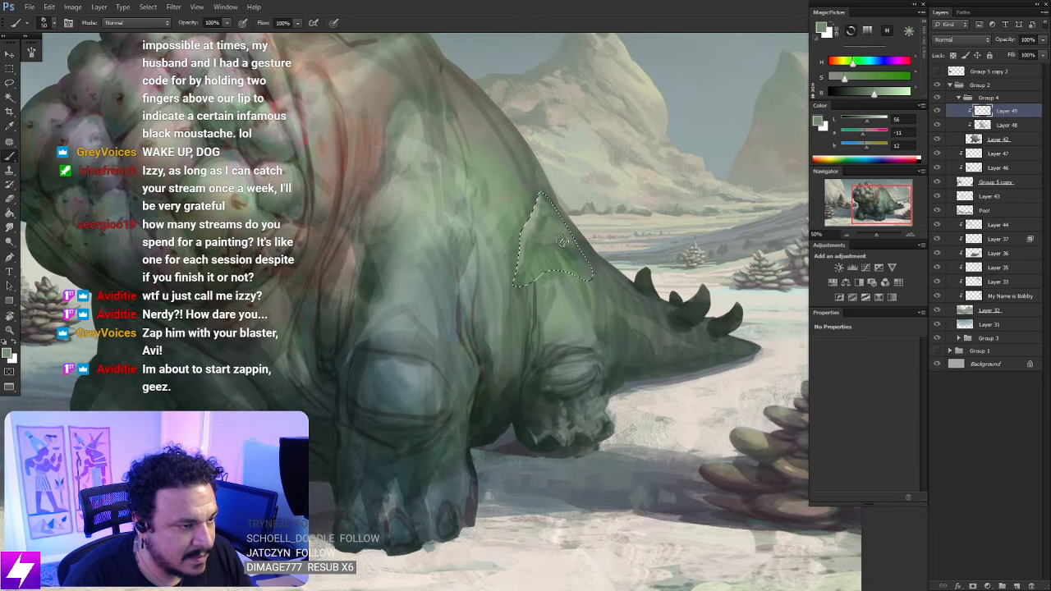
left_click(545, 222, "alt")
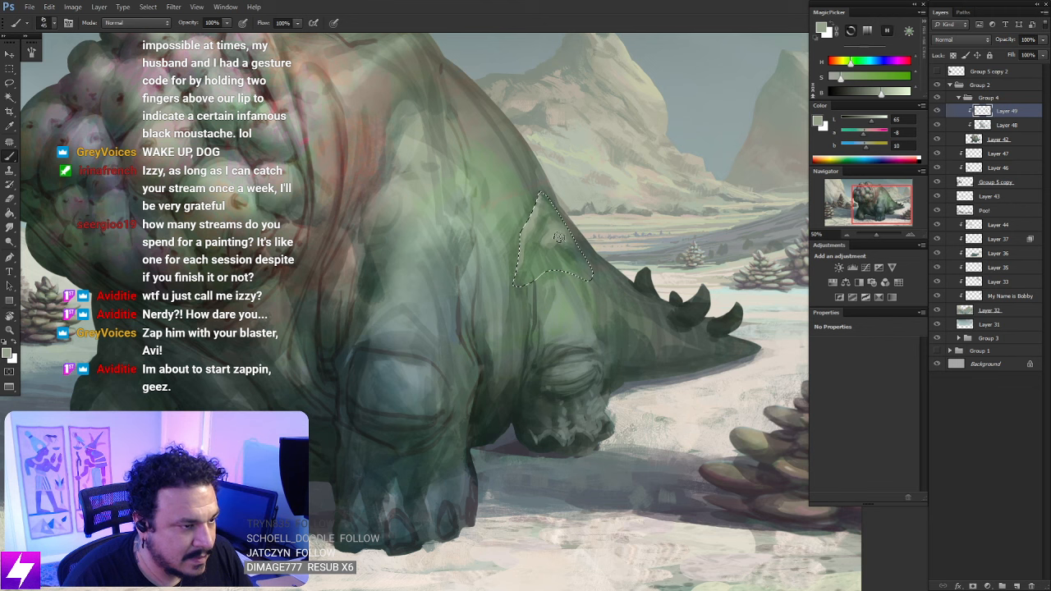
left_click(577, 251, "alt")
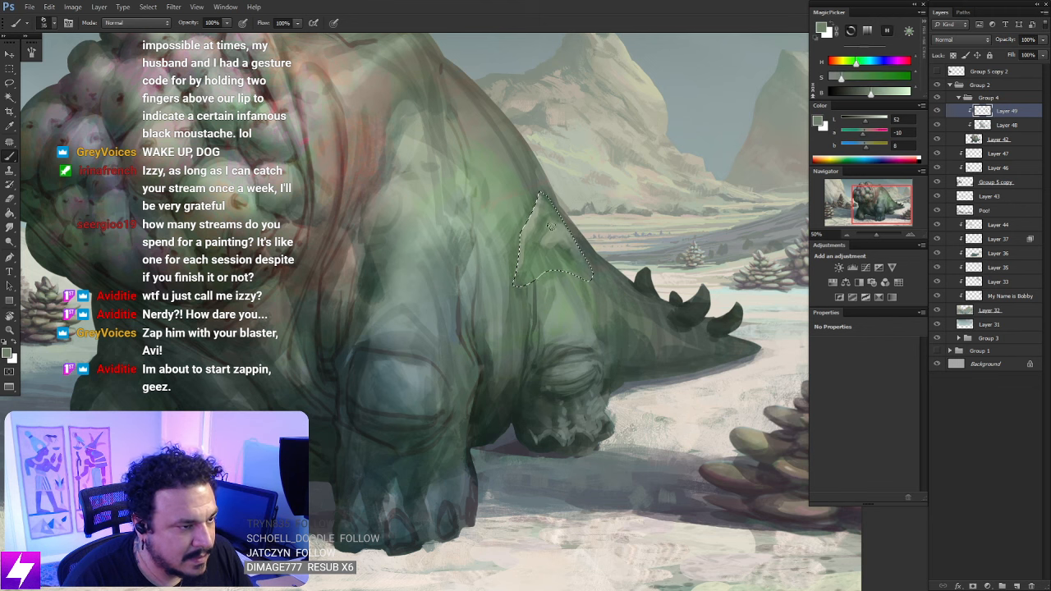
left_click(562, 218, "alt")
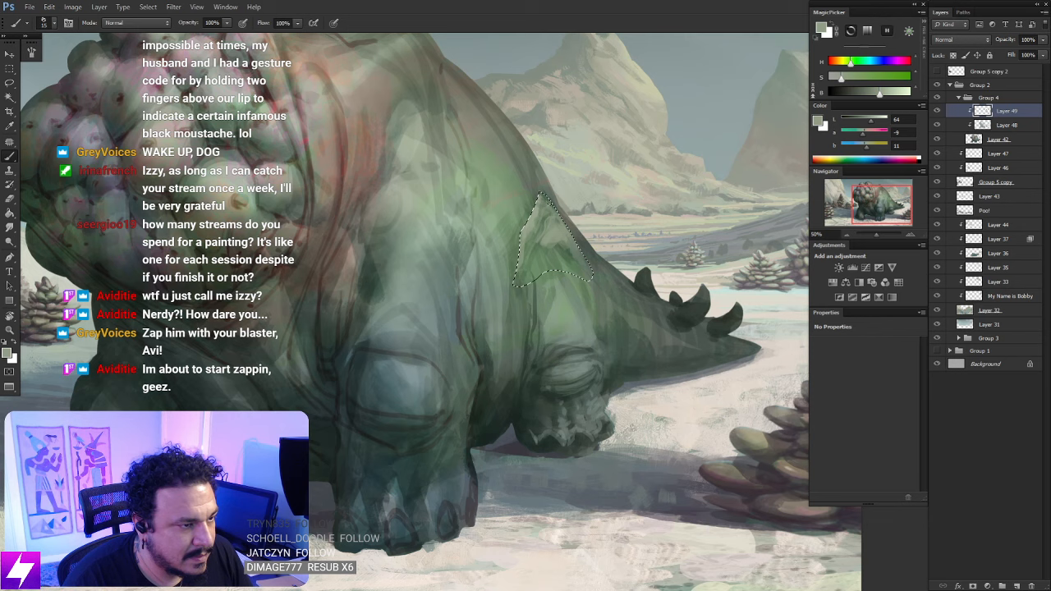
key("l")
left_click(594, 228)
key("b")
key("ctrl+minus")
key("ctrl+minus")
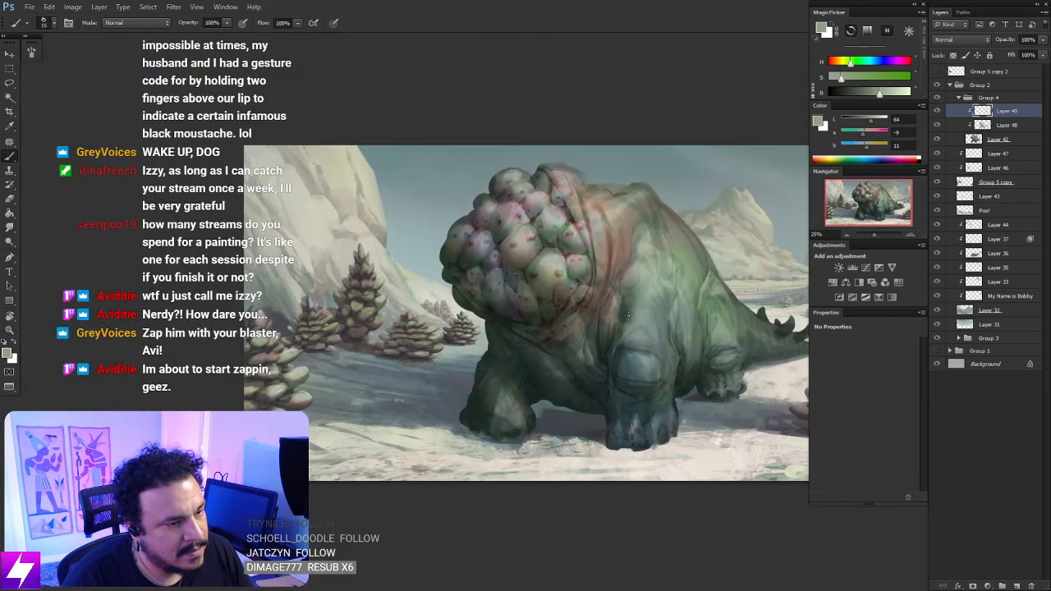
Paint a dark green crease along the front edge of the thigh fold and soften it with a sampled mid green
left_click_drag(631, 320, 577, 310)
key("ctrl+plus")
key("r")
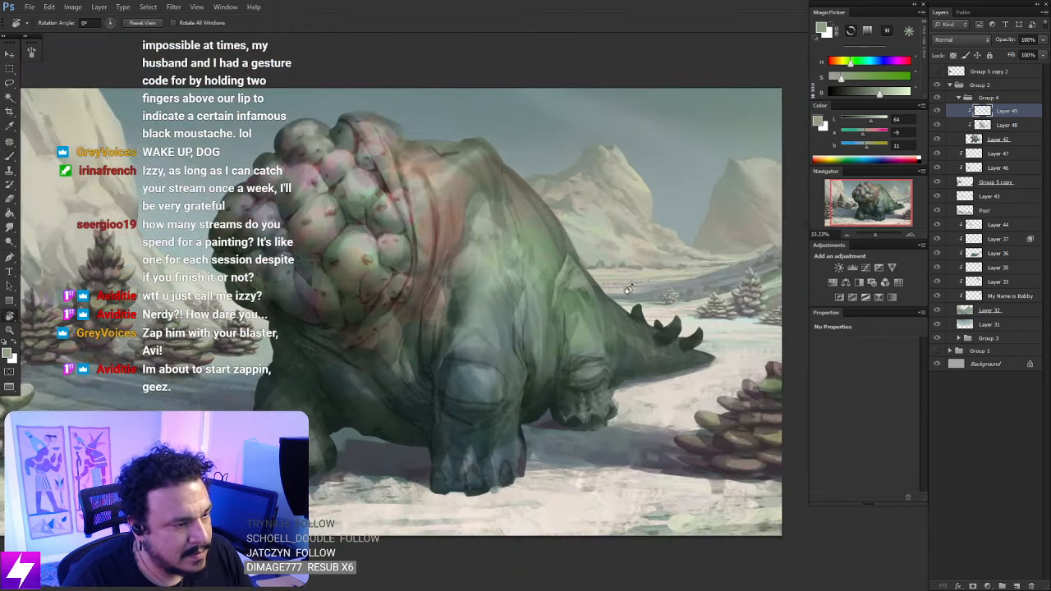
left_click_drag(579, 197, 460, 207)
key("ctrl+plus")
key("b")
left_click(651, 298, "alt")
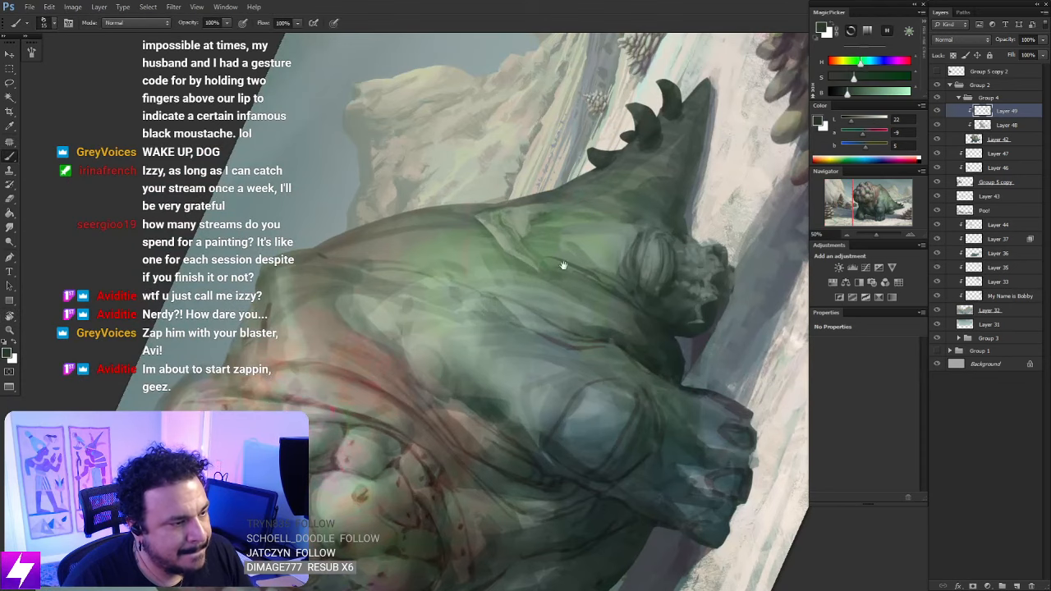
left_click_drag(567, 260, 599, 290)
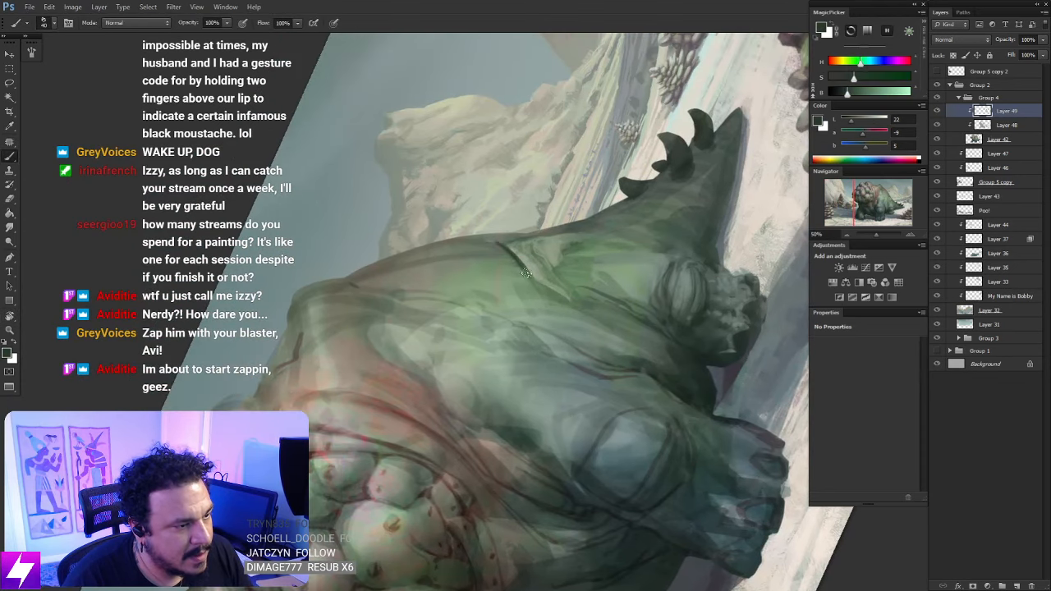
left_click(568, 238, "alt")
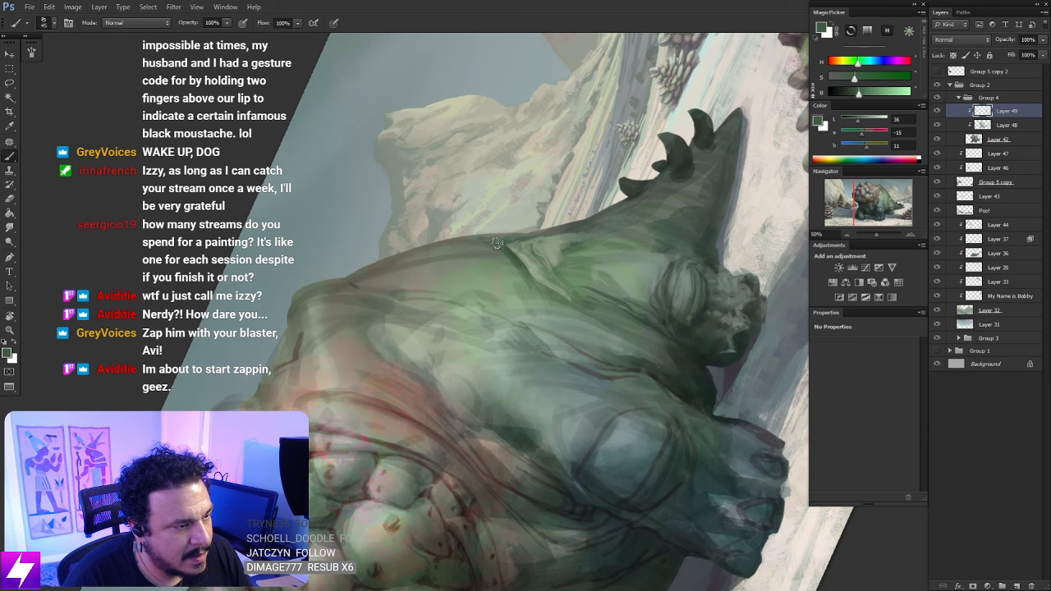
key("Escape")
mouse_move(574, 341)
left_mouse_down()
mouse_move(570, 313)
mouse_move(546, 288)
left_mouse_up()
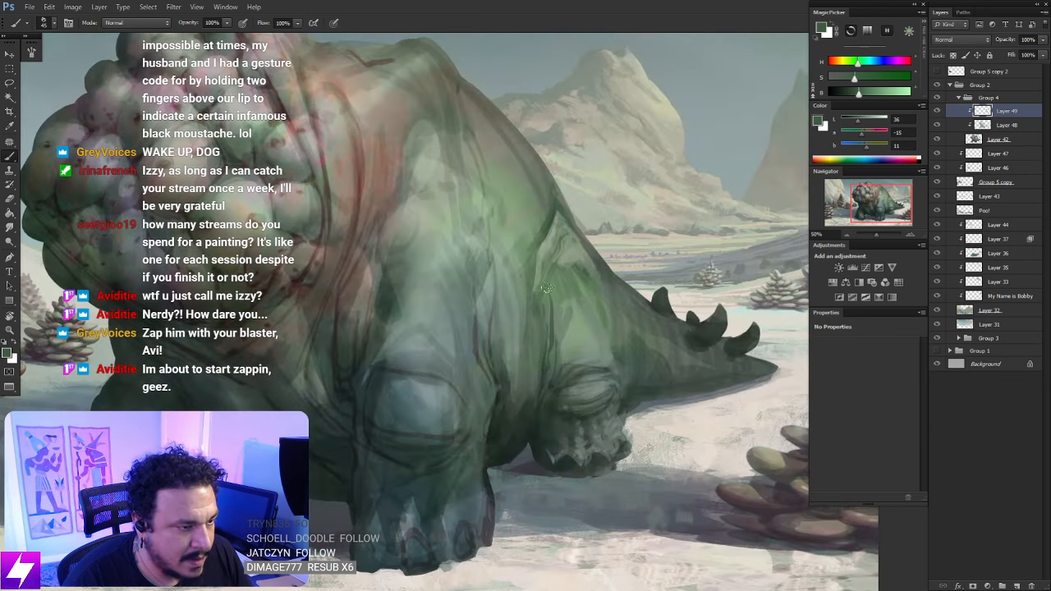
Flip the canvas horizontally and examine the whole creature and its hind leg in mirrored view
key("ctrl+minus")
key("ctrl+minus")
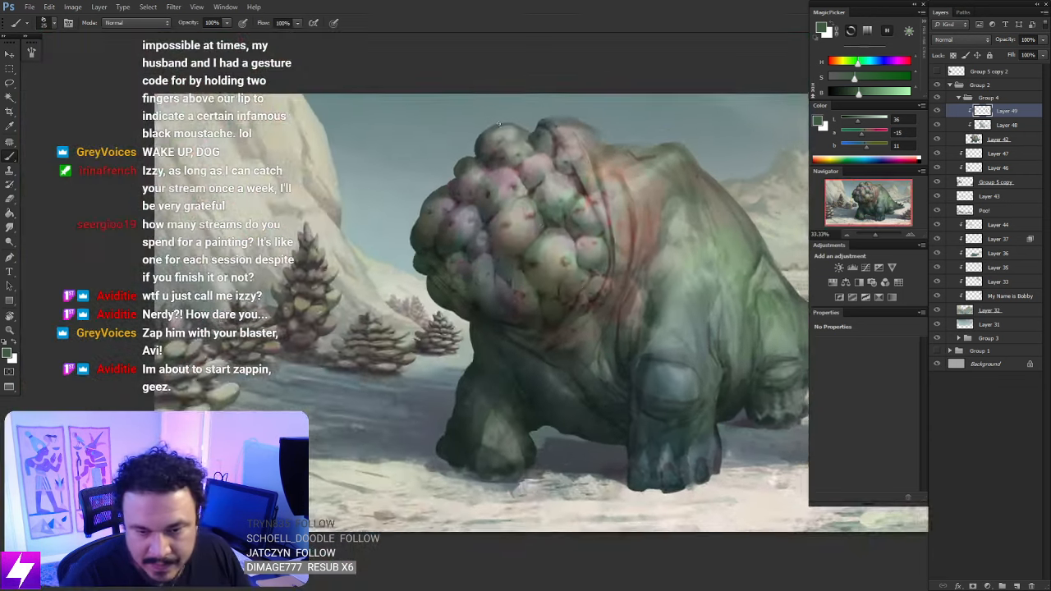
key("F2")
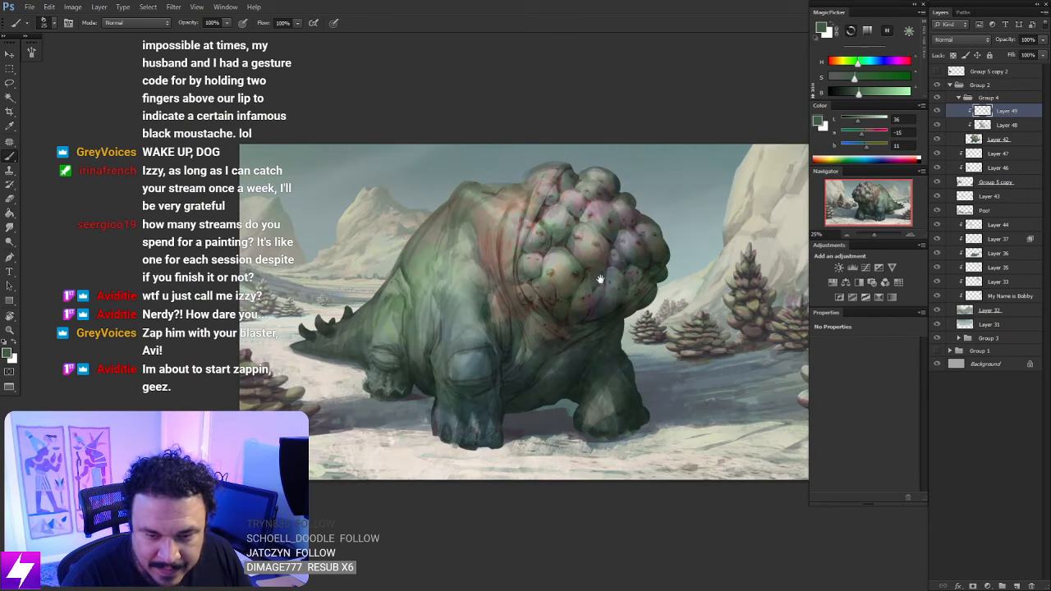
left_click_drag(616, 277, 610, 274)
left_click_drag(489, 264, 599, 282)
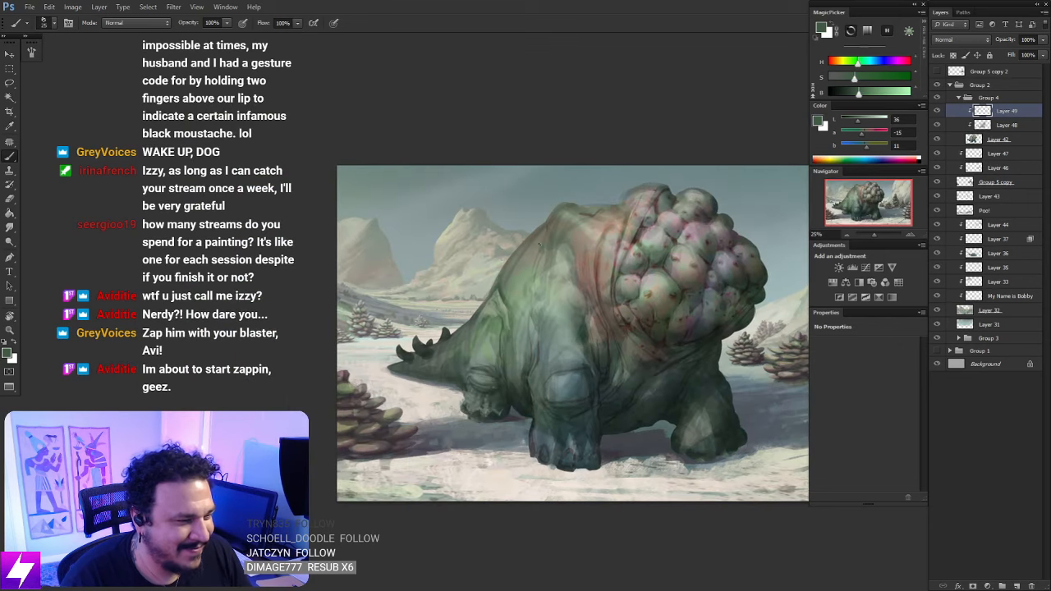
key("ctrl+plus")
key("ctrl+plus")
key("ctrl+plus")
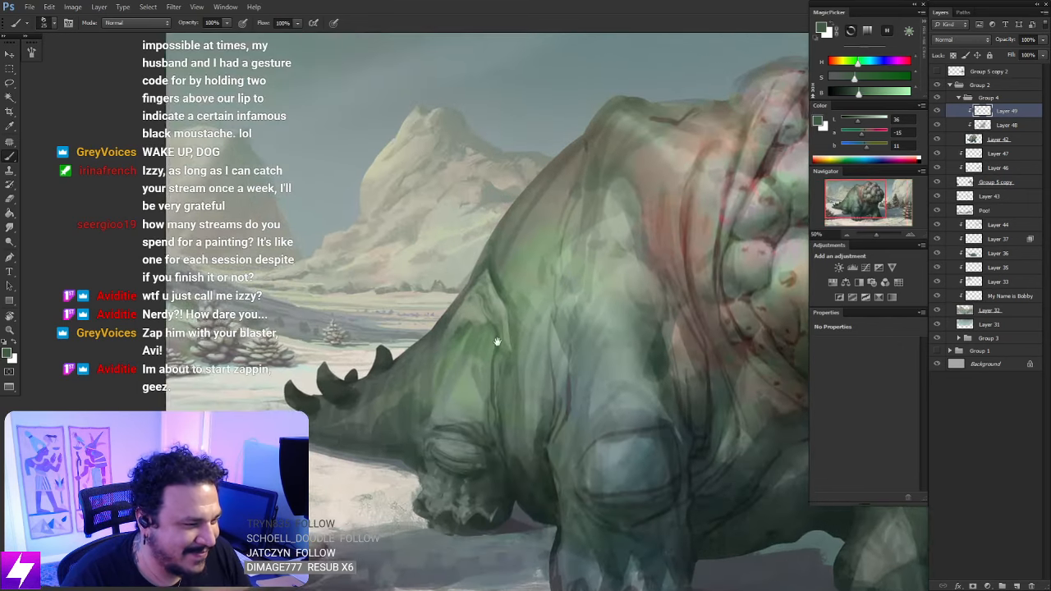
left_click_drag(497, 342, 502, 349)
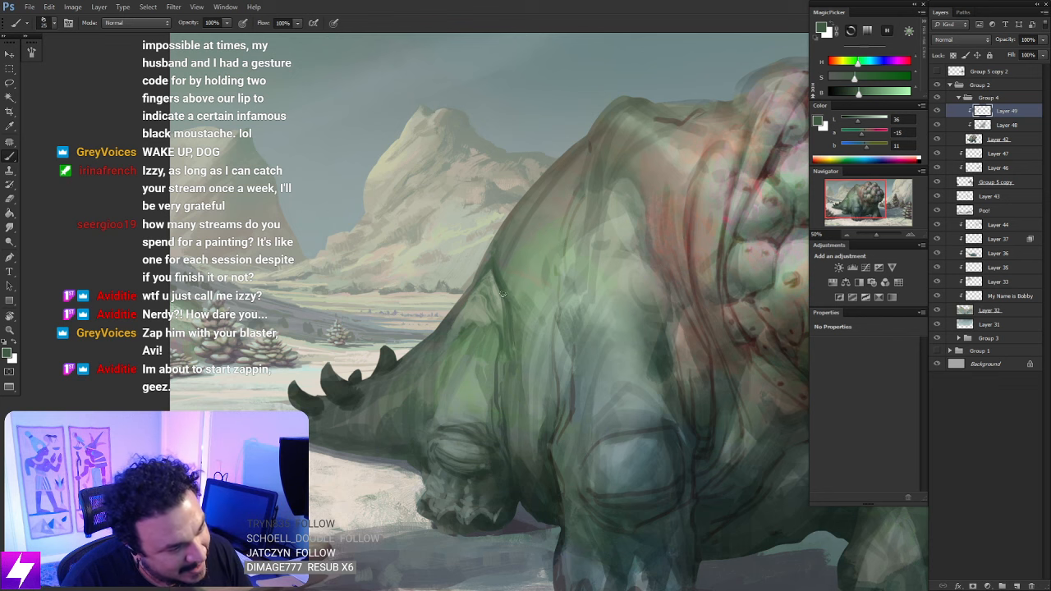
Brush a light grey-green sampled from the upper thigh fold along the folds of the hind thigh
left_click(501, 302, "alt")
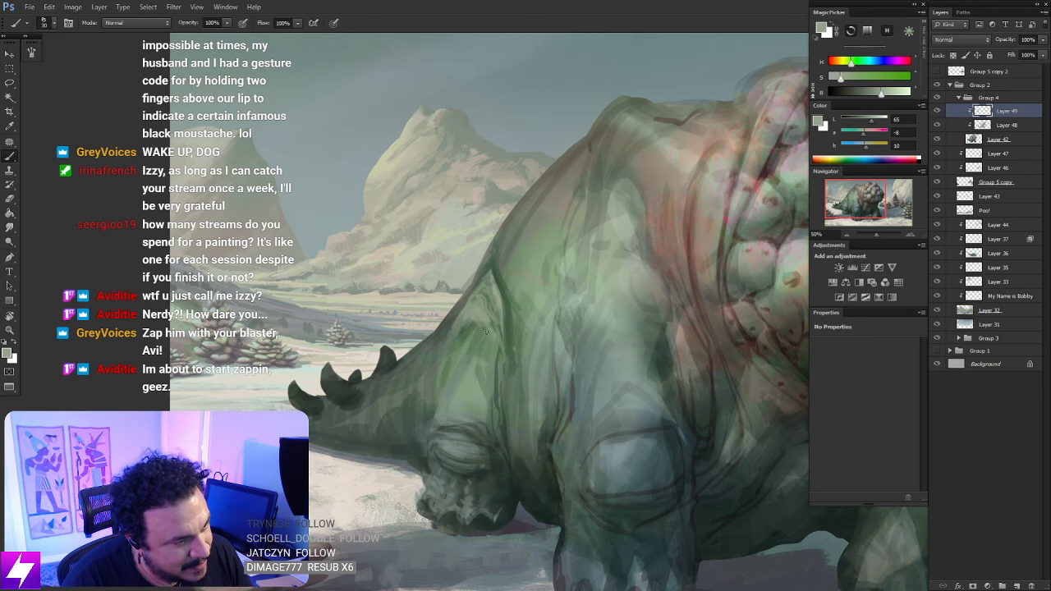
key("bracketright")
key("bracketright")
left_click_drag(529, 421, 537, 431)
Flip the canvas back to its original orientation and sample a pale grey-green from the creature
key("ctrl+minus")
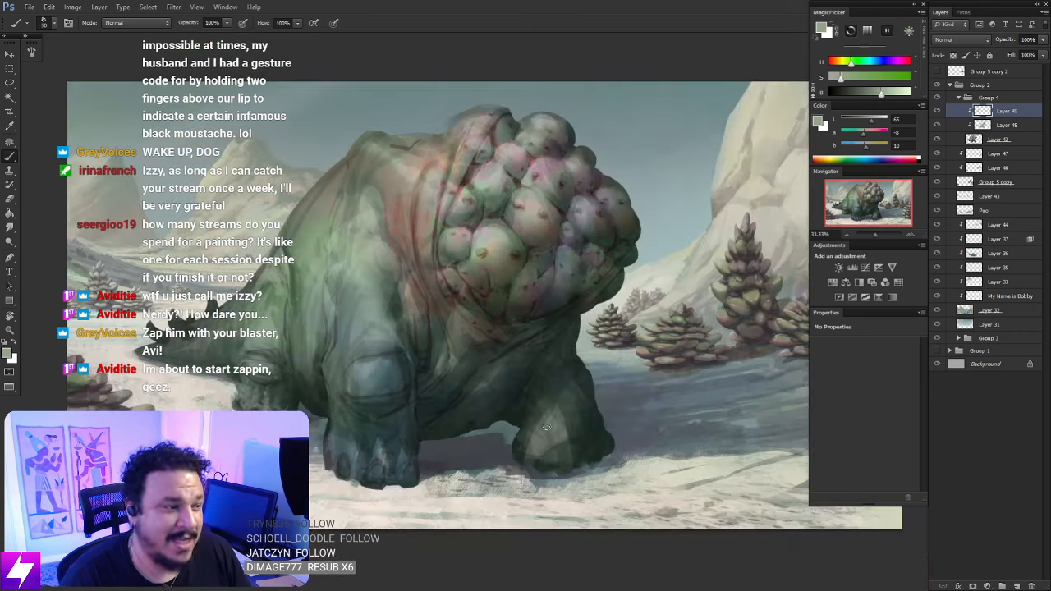
key("h")
left_click_drag(557, 316, 528, 326)
left_click(451, 251, "alt")
mouse_move(664, 292)
left_mouse_down()
mouse_move(567, 273)
mouse_move(610, 303)
mouse_move(530, 306)
left_mouse_up()
key("ctrl+plus")
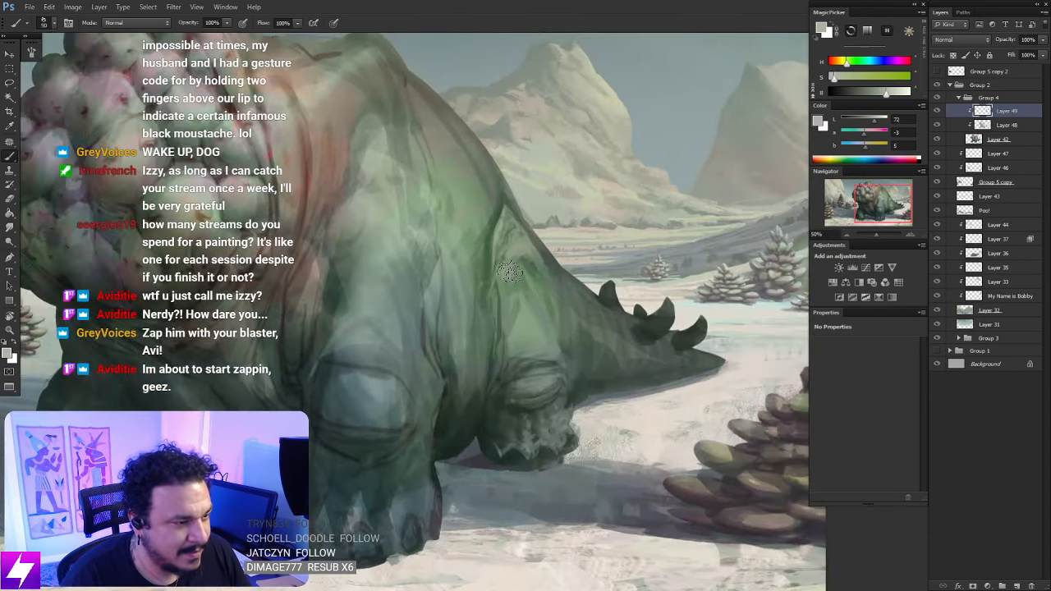
Brush pale grey-green highlights down the hind thigh and onto the knee fold, and blend their edges with the Smudge tool
key("bracketright")
key("bracketright")
key("bracketright")
key("bracketright")
key("bracketright")
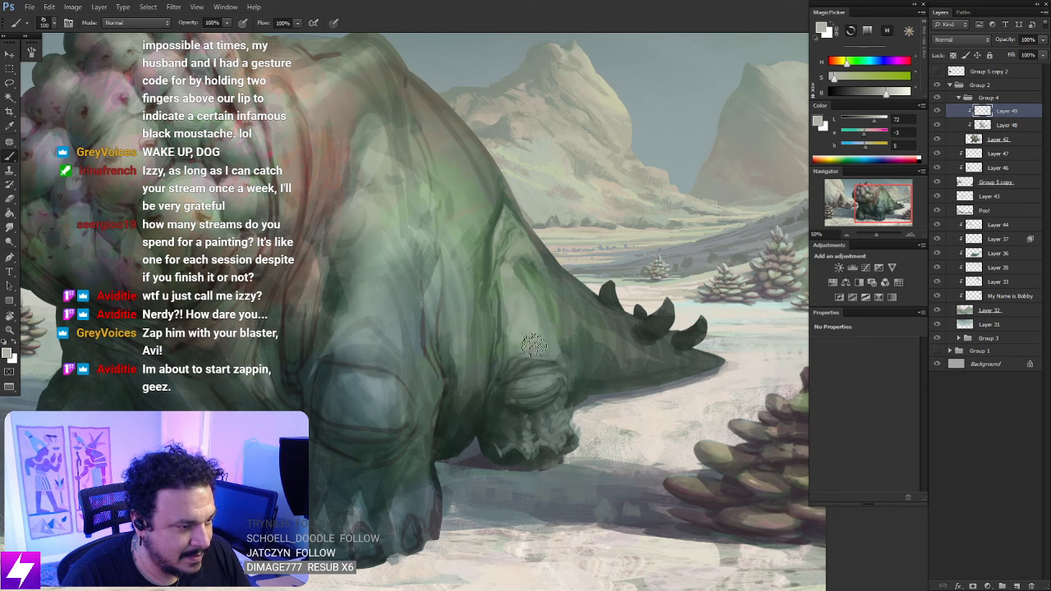
key("bracketleft")
key("bracketleft")
key("bracketleft")
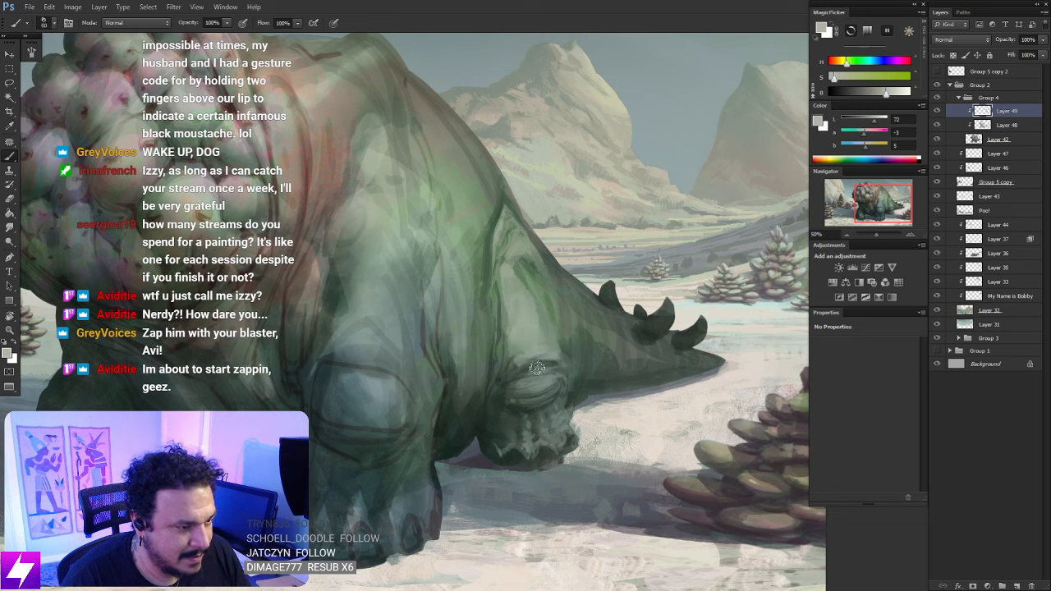
key("r")
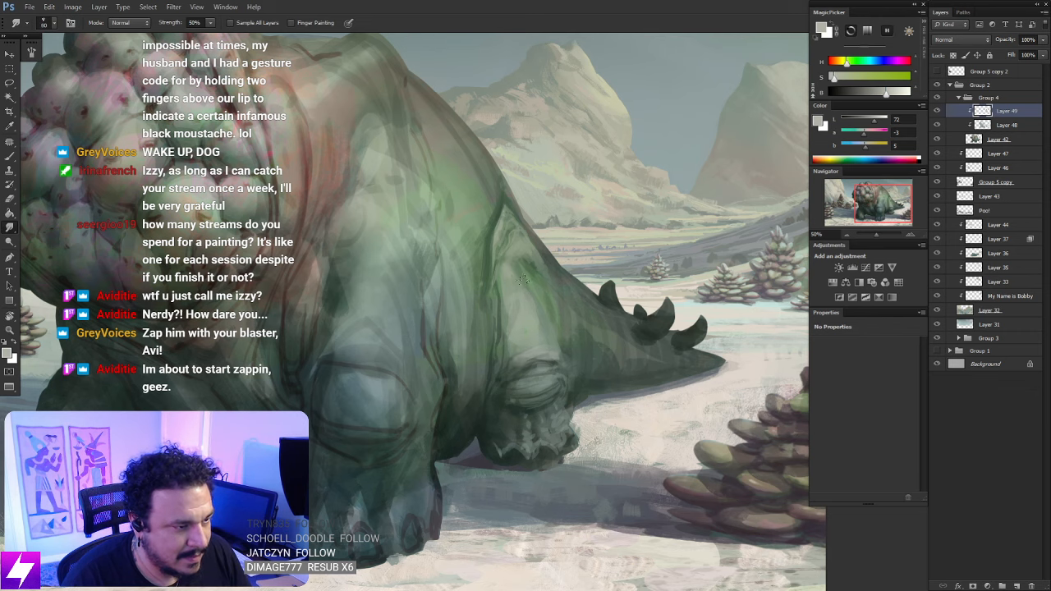
Rotate the canvas, pick a different brush preset and sample a mid green from the hind thigh
key("ctrl+minus")
key("r")
mouse_move(370, 390)
left_mouse_down()
mouse_move(613, 383)
mouse_move(624, 316)
left_mouse_up()
key("ctrl+plus")
key("b")
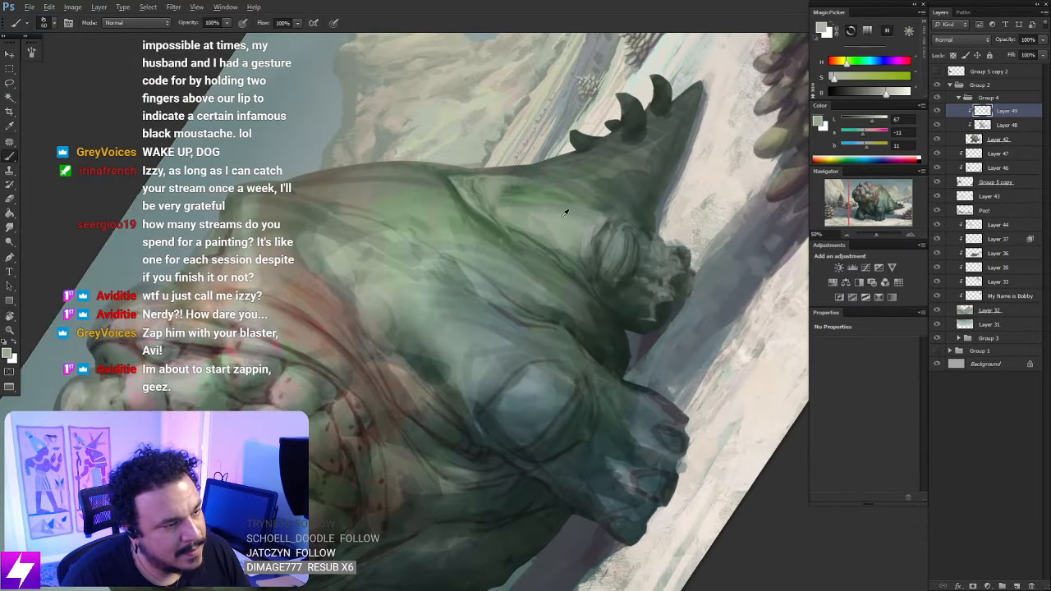
right_click(82, 259)
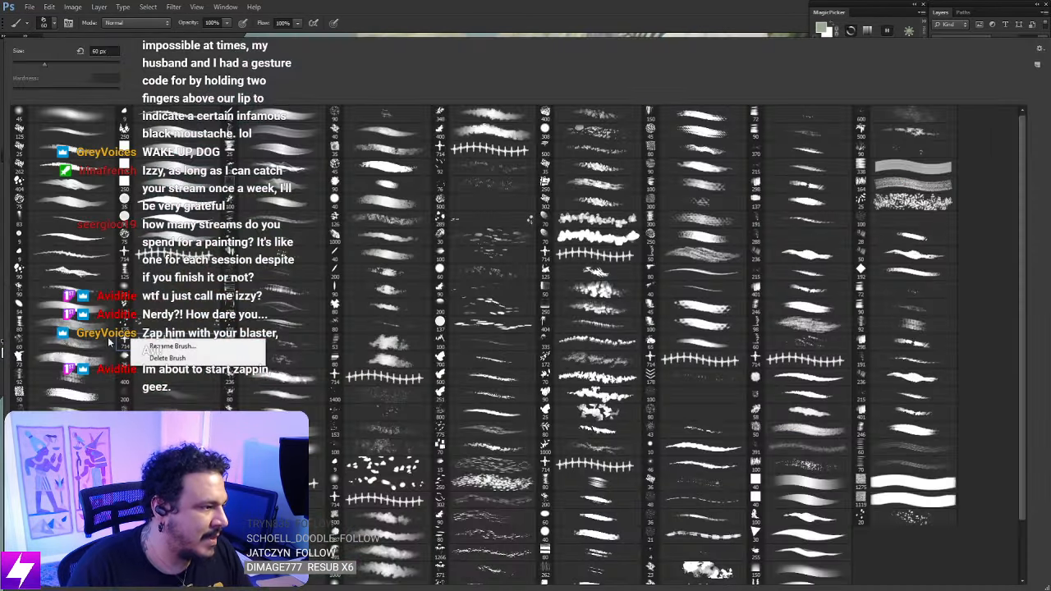
left_click(90, 332)
key("Return")
left_click_drag(501, 246, 478, 285)
left_click(492, 263, "alt")
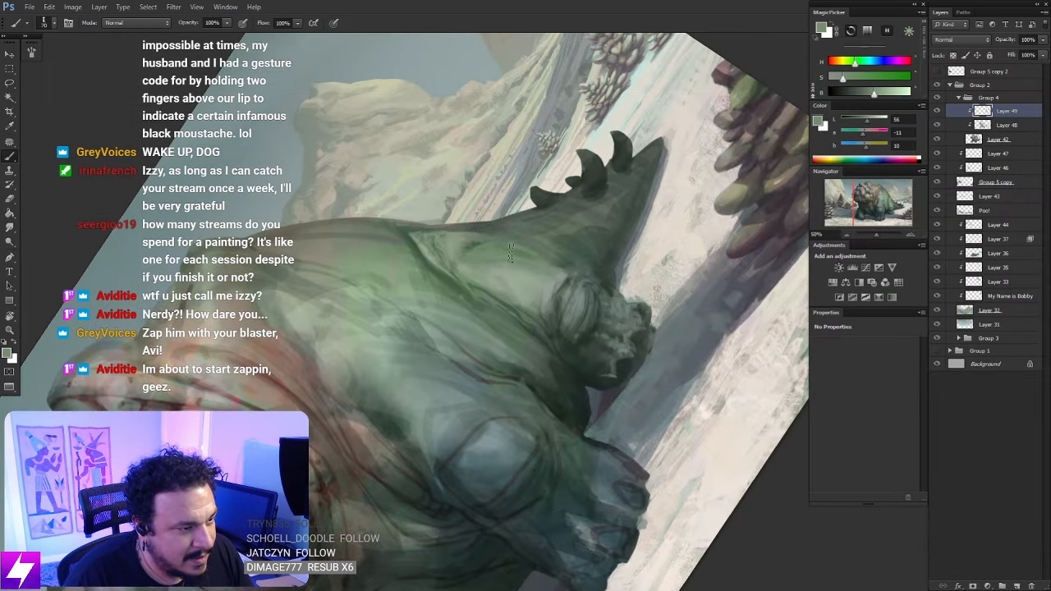
Paint dark green sampled from the tail along the crease of the upper thigh fold and restore the canvas rotation
key("r")
mouse_move(561, 263)
left_mouse_down()
mouse_move(517, 247)
mouse_move(471, 255)
left_mouse_up()
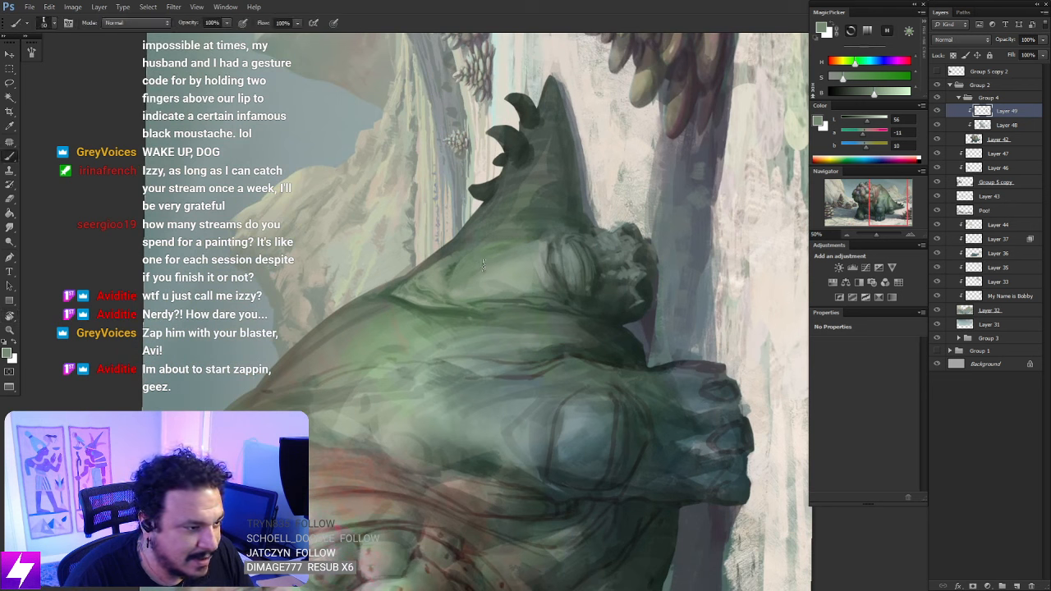
left_click(550, 212, "alt")
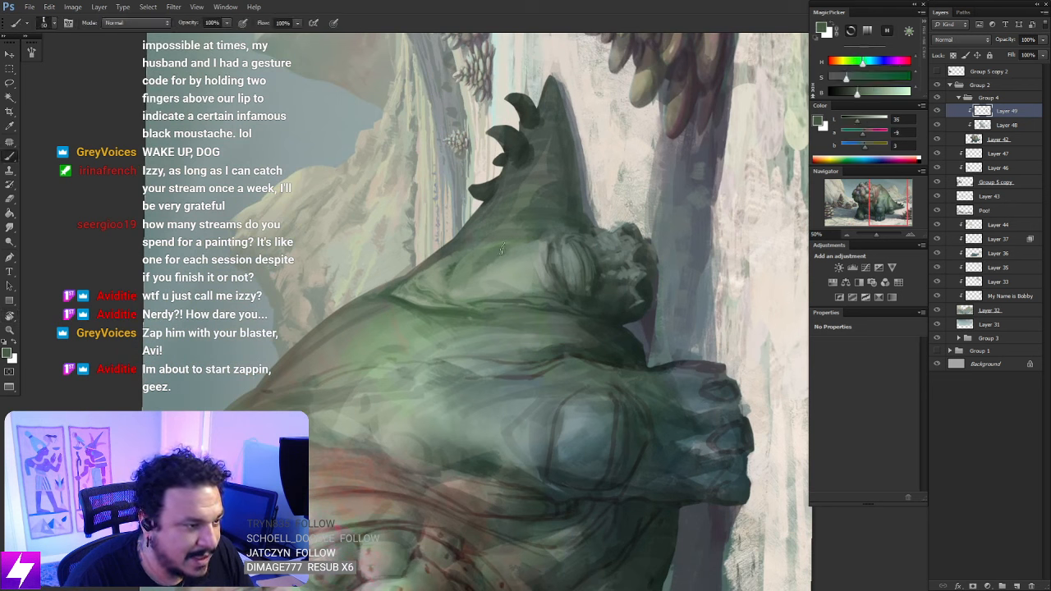
left_click_drag(506, 245, 480, 262)
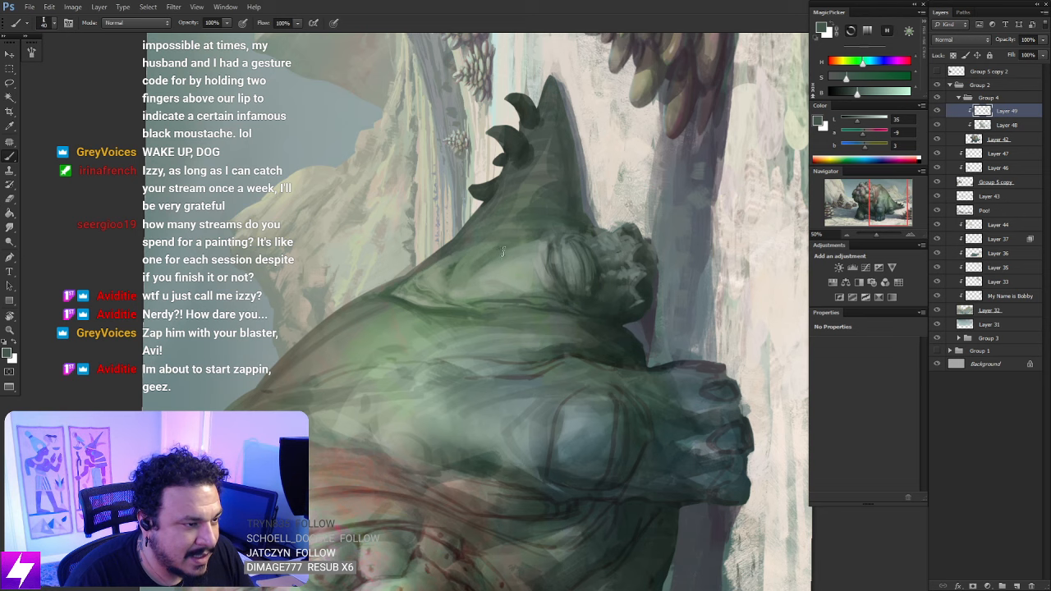
key("r")
key("Escape")
left_click_drag(568, 297, 512, 317)
key("b")
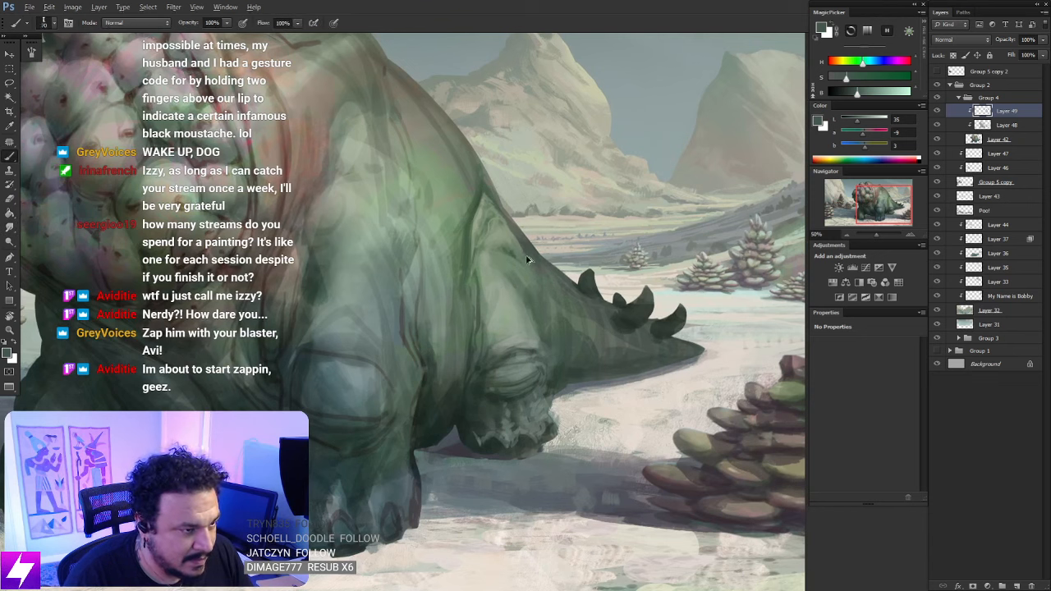
Brush a sampled mid grey-green with a smaller tip along the body contour above the hind thigh
left_click(526, 260, "alt")
key("[")
key("[")
key("[")
mouse_move(510, 228)
left_mouse_down()
mouse_move(530, 259)
mouse_move(544, 257)
left_mouse_up()
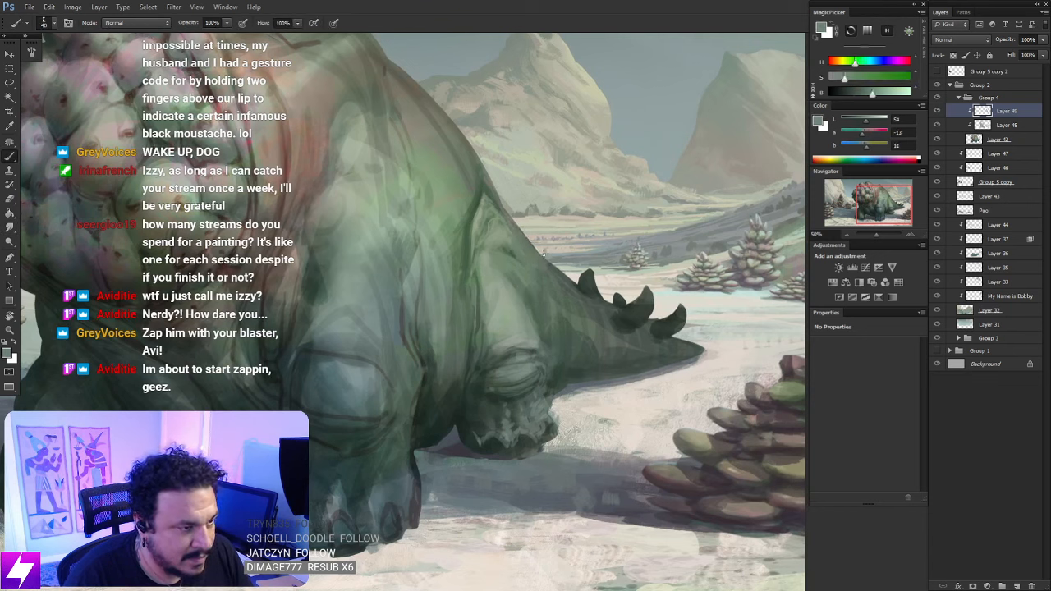
Paint a very dark green shadow behind the hind leg where the tail begins
left_click(542, 316, "alt")
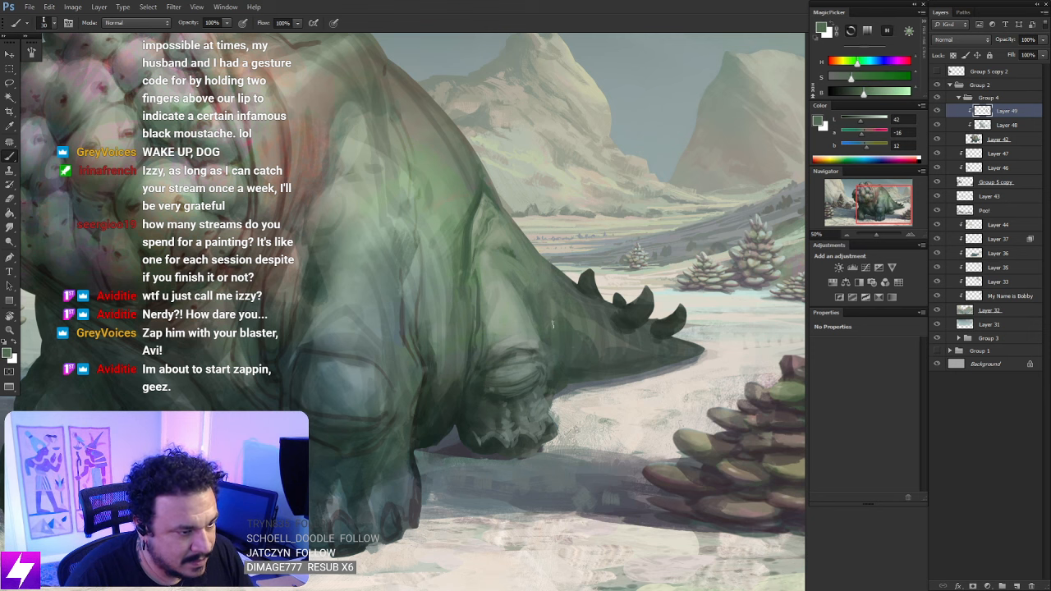
left_click(460, 415, "alt")
key("]")
left_click_drag(550, 288, 561, 345)
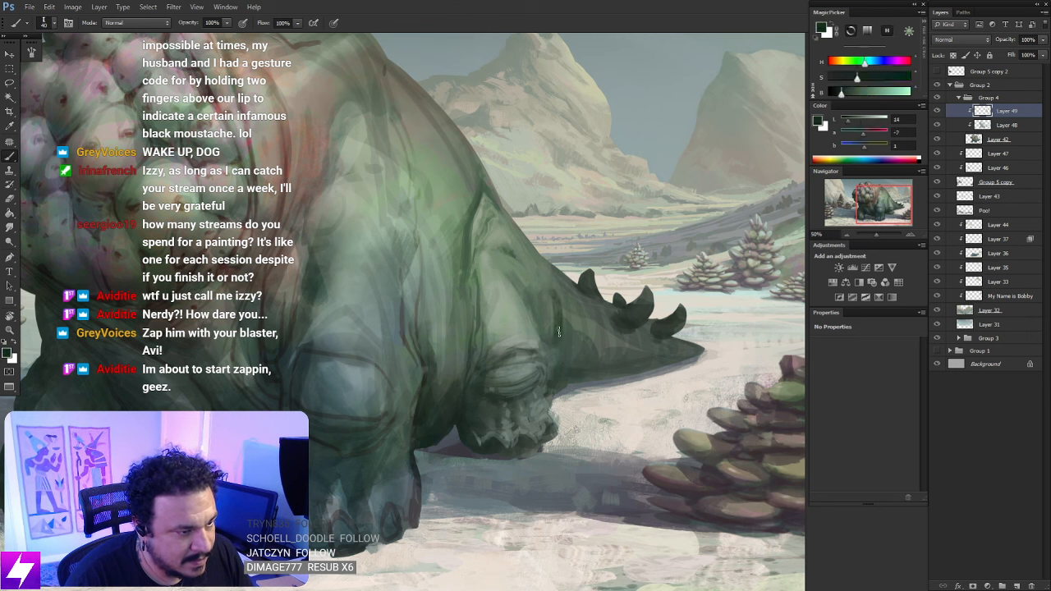
key("ctrl+z")
left_click_drag(565, 306, 560, 370)
mouse_move(542, 334)
left_mouse_down()
mouse_move(556, 388)
mouse_move(552, 372)
left_mouse_up()
mouse_move(538, 303)
left_mouse_down()
mouse_move(554, 372)
mouse_move(536, 322)
left_mouse_up()
Darken the tail with a larger brush of about 70 px and sample a grey-green from it
key("]")
key("]")
key("]")
mouse_move(538, 284)
left_mouse_down()
mouse_move(520, 323)
mouse_move(652, 294)
left_mouse_up()
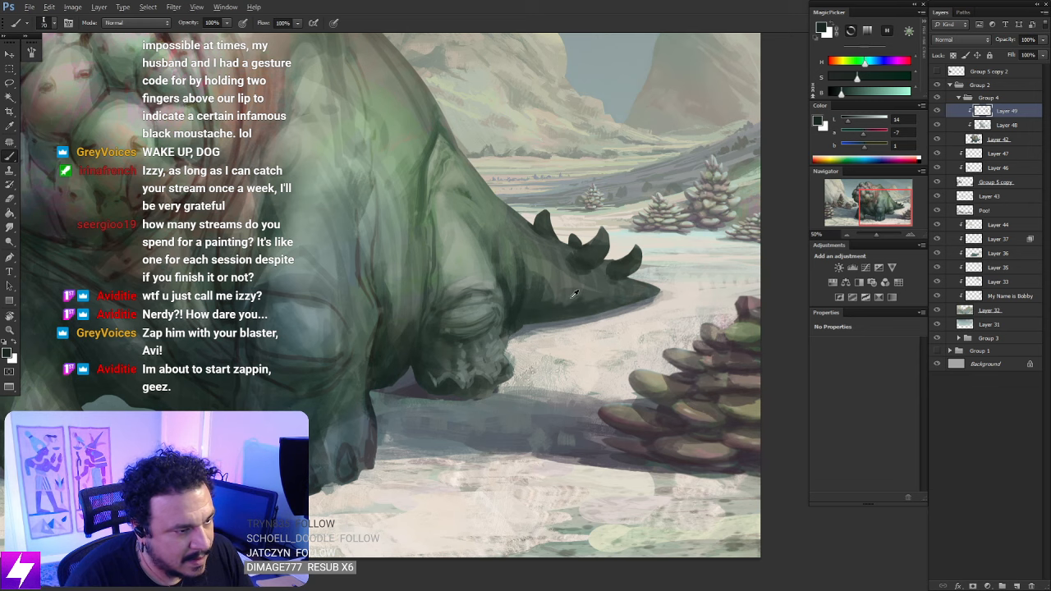
left_click(574, 288, "alt")
Sample a reddish brown from the creature's shoulder and brush it over the tail
left_click_drag(354, 301, 465, 496)
left_click(345, 272, "alt")
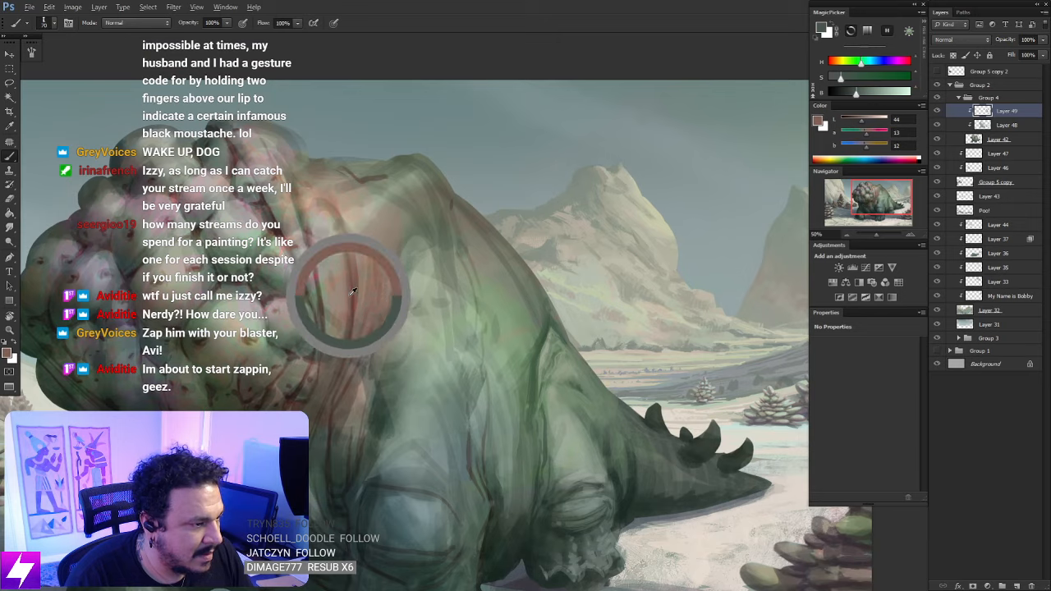
mouse_move(561, 375)
left_mouse_down()
mouse_move(470, 243)
mouse_move(462, 199)
left_mouse_up()
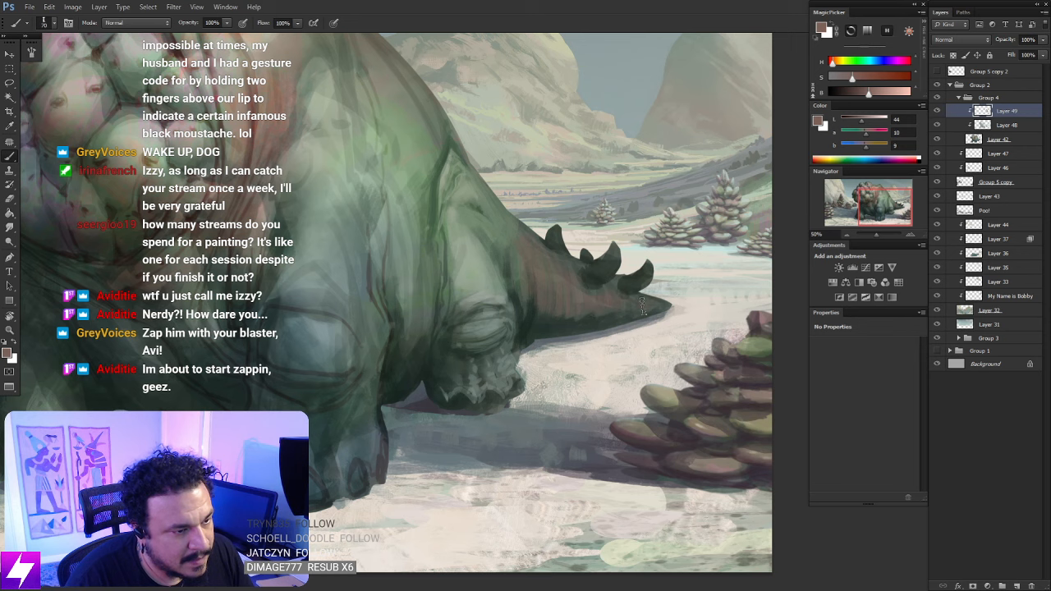
Paint highlights on the tail below the spikes in a pale pink sampled from the bulbous head
left_click(146, 133, "alt")
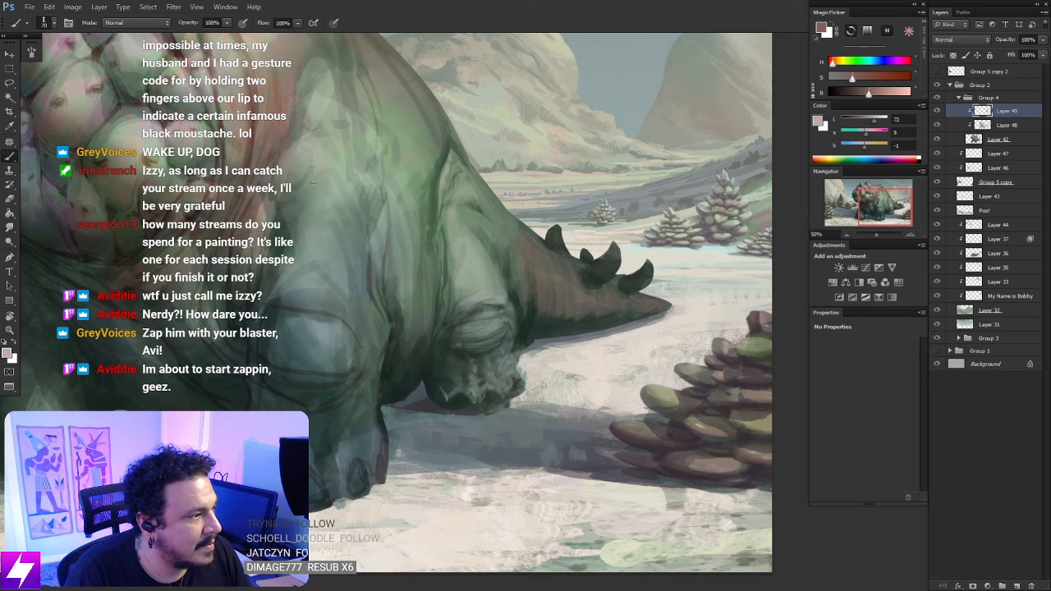
left_click_drag(641, 293, 588, 256)
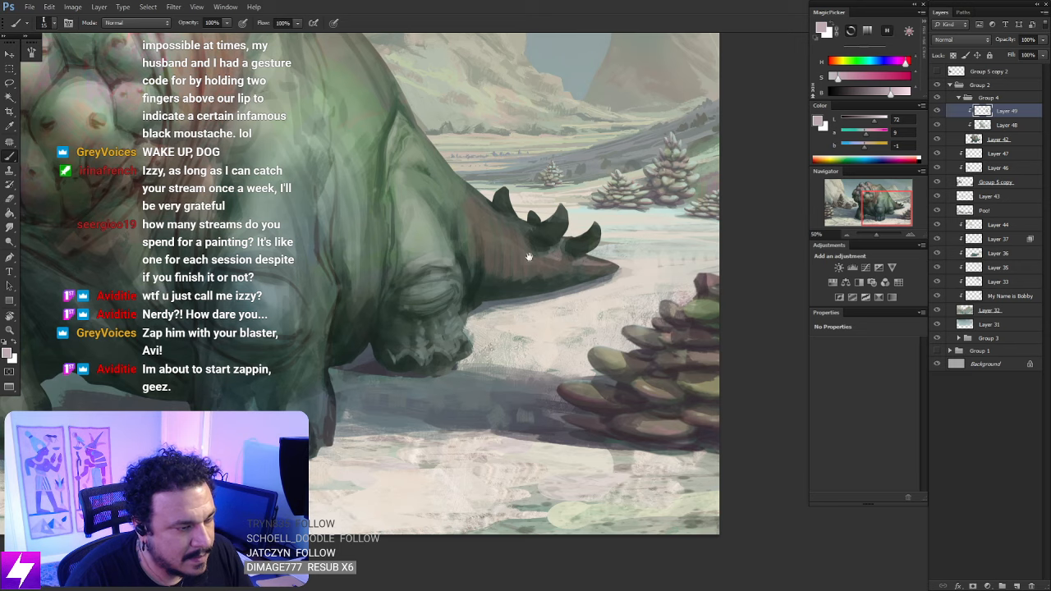
left_click_drag(530, 257, 549, 281)
key("bracketright")
key("bracketright")
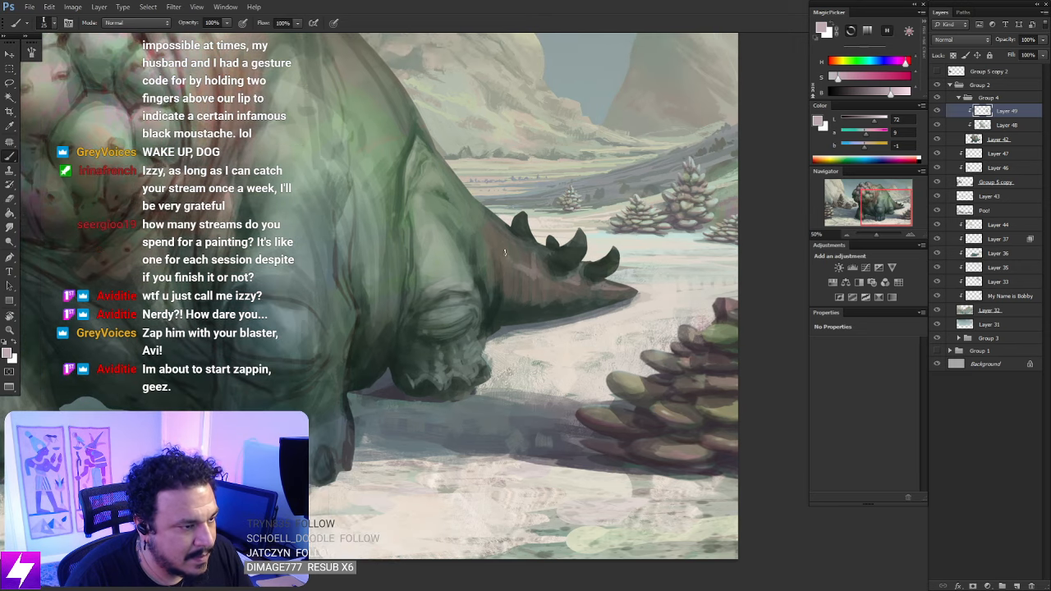
key("bracketright")
key("bracketright")
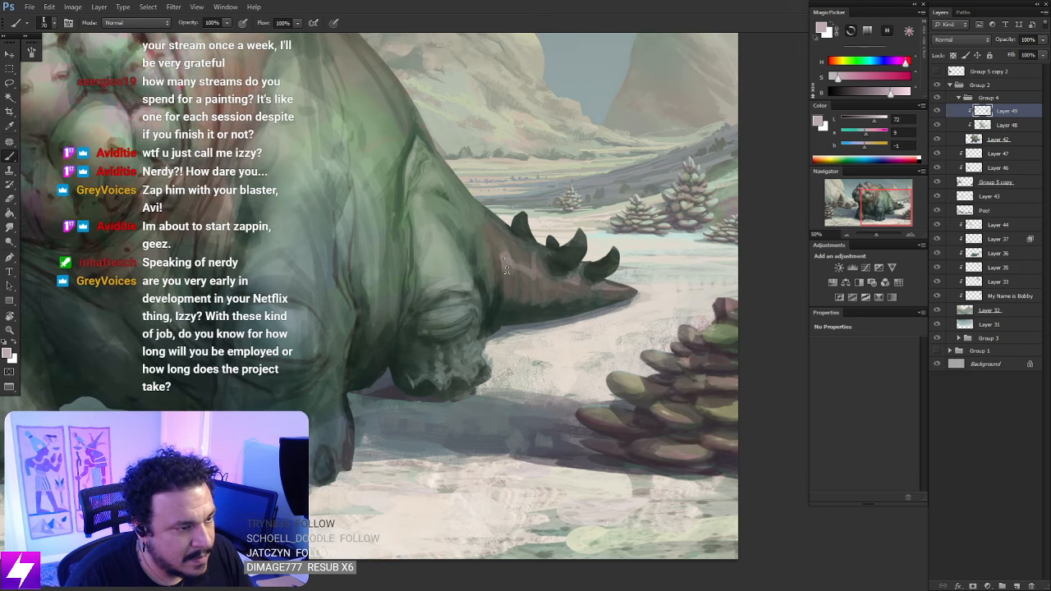
Blend the tail's highlights with sampled mauve, dark green and brown tones, turning the canvas to follow the tail's form
left_click(505, 266, "alt")
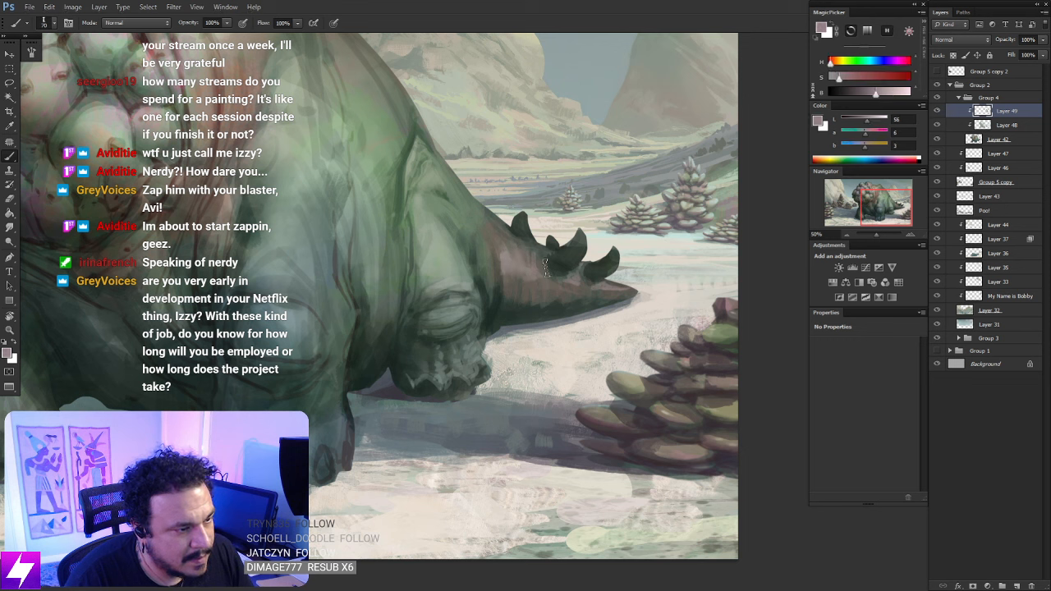
left_click(536, 240, "alt")
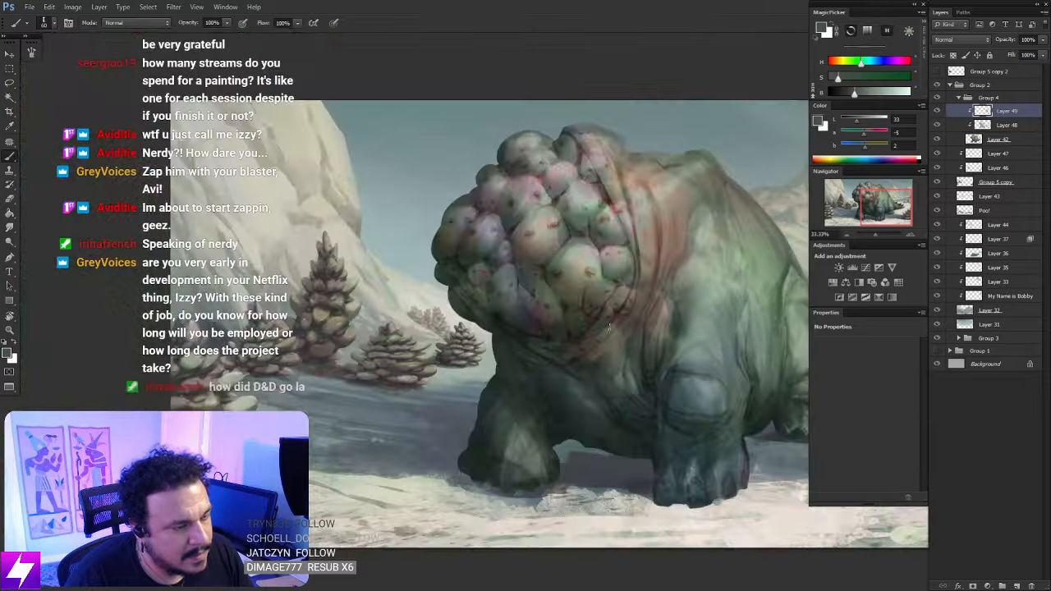
key("r")
mouse_move(609, 328)
left_mouse_down()
mouse_move(551, 262)
mouse_move(606, 225)
mouse_move(546, 263)
mouse_move(521, 266)
left_mouse_up()
key("b")
left_click(519, 258, "alt")
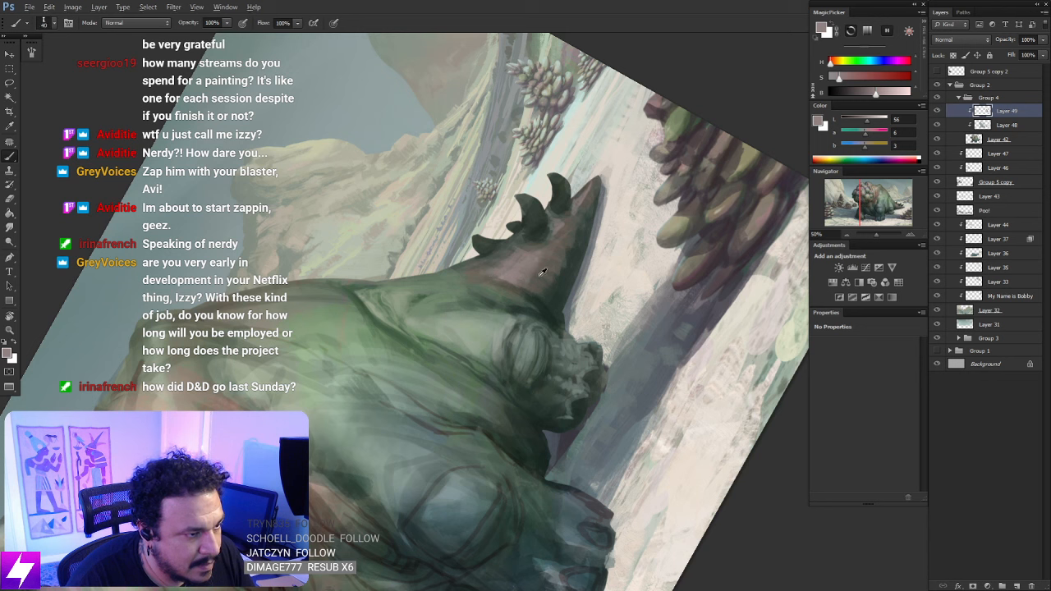
left_click(538, 271, "alt")
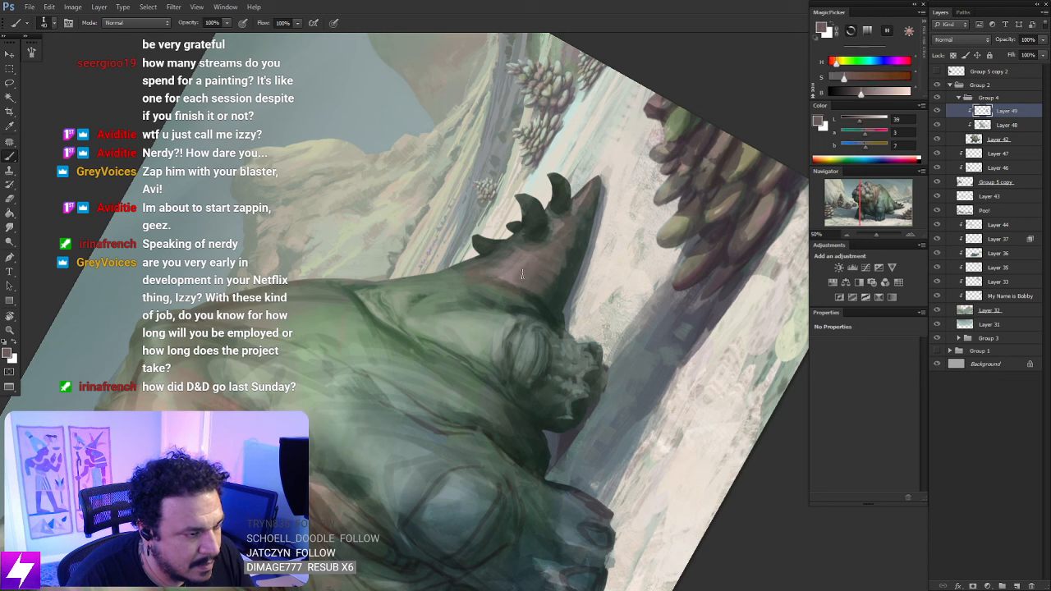
Restore the canvas rotation and blend the tail's base into the hip with a sampled mid green and the Smudge tool
key("Escape")
left_click_drag(528, 298, 496, 304)
left_click(464, 268, "alt")
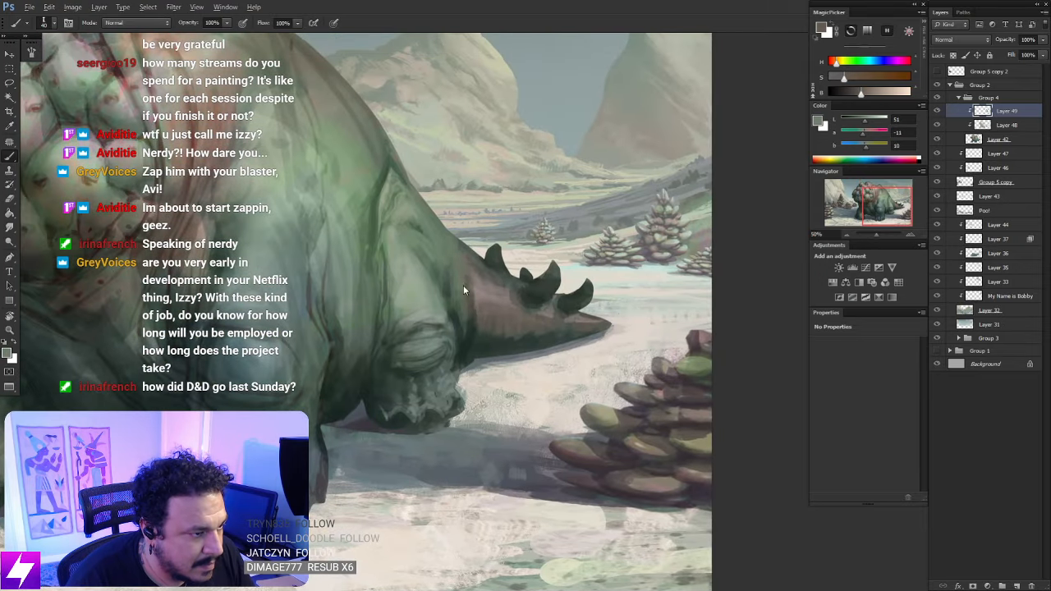
key("r")
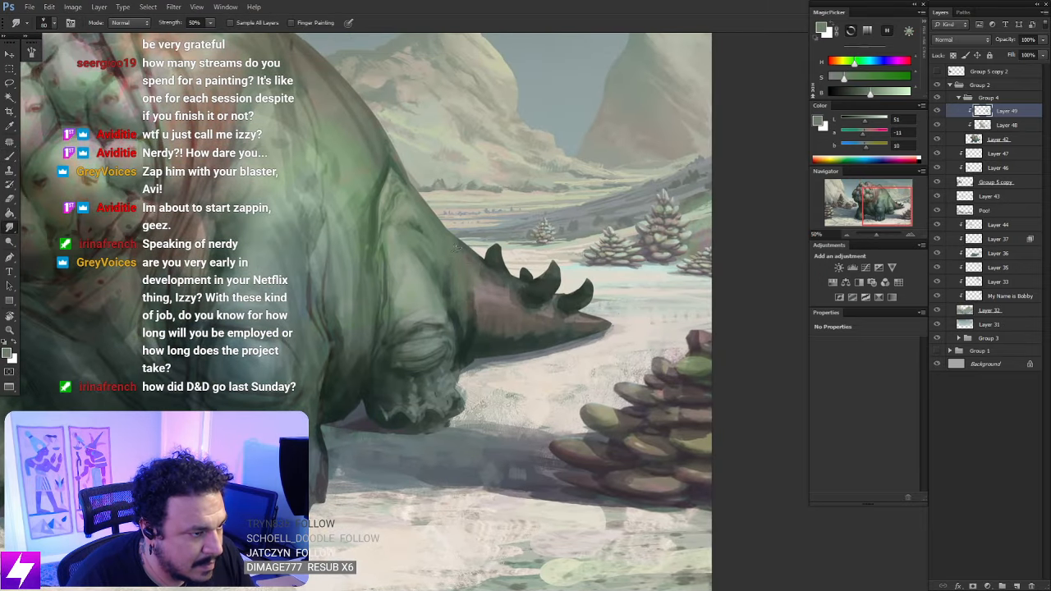
Flip the canvas horizontally and examine the whole creature and its reworked tail in mirrored view
key("ctrl+minus")
key("ctrl+minus")
key("ctrl+minus")
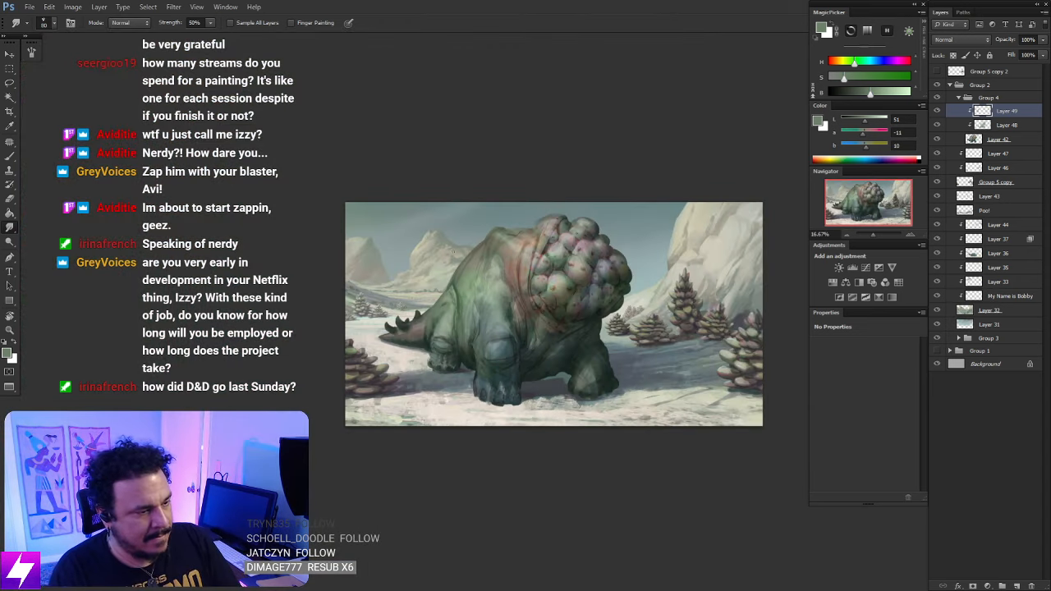
key("ctrl+plus")
left_click_drag(387, 323, 461, 292)
key("ctrl+plus")
key("ctrl+plus")
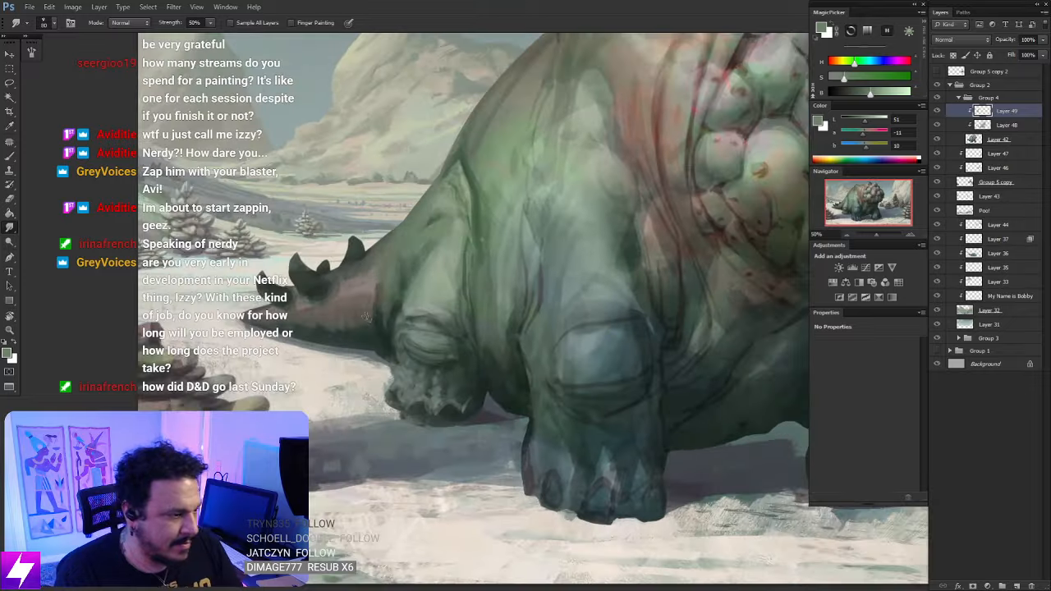
Paint a dark green shadow along the tail's underside near the hind leg and refine the tail with sampled grey-brown
left_click_drag(329, 319, 404, 341)
key("b")
left_click(449, 345, "alt")
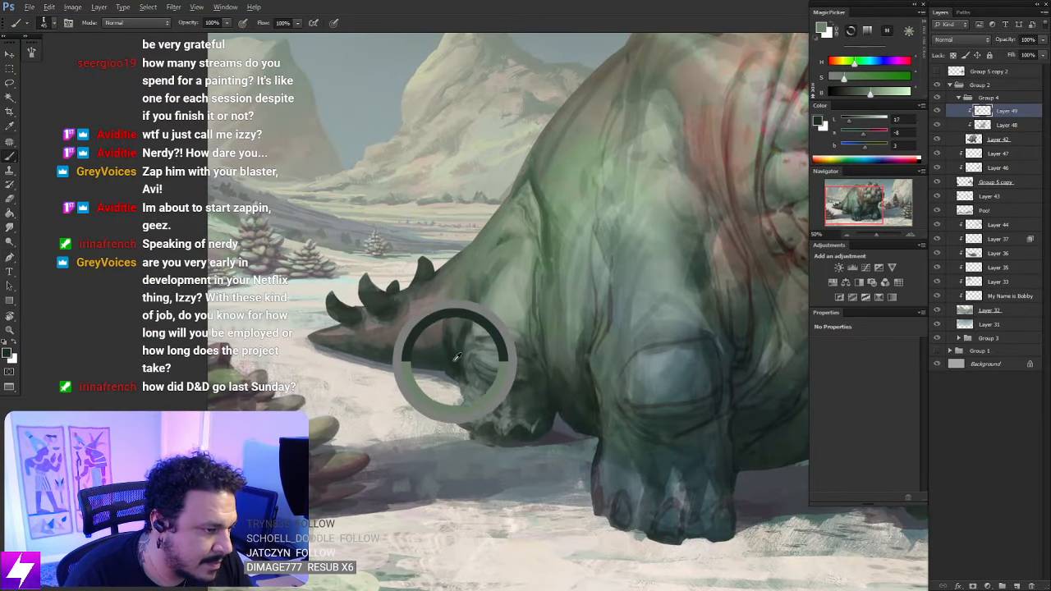
mouse_move(337, 344)
left_mouse_down()
mouse_move(404, 343)
mouse_move(387, 357)
mouse_move(402, 342)
mouse_move(437, 343)
left_mouse_up()
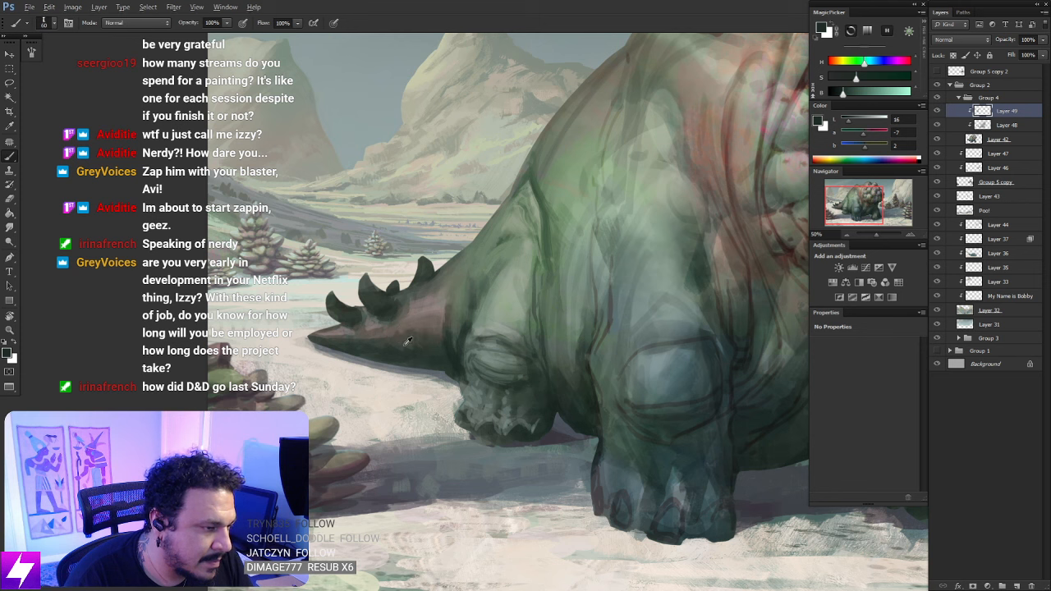
left_click(409, 343, "alt")
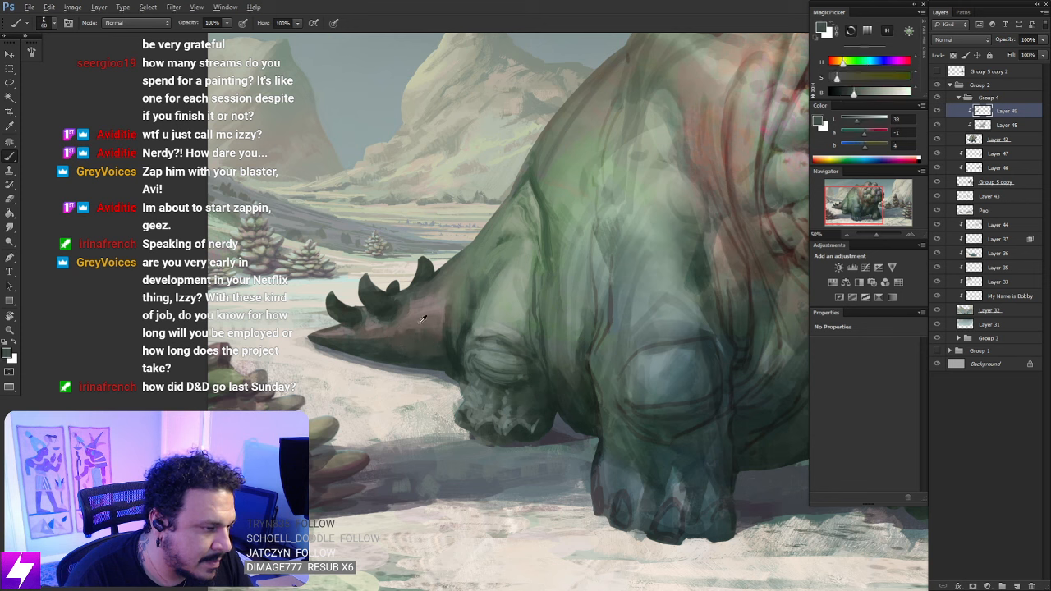
left_click(360, 336, "alt")
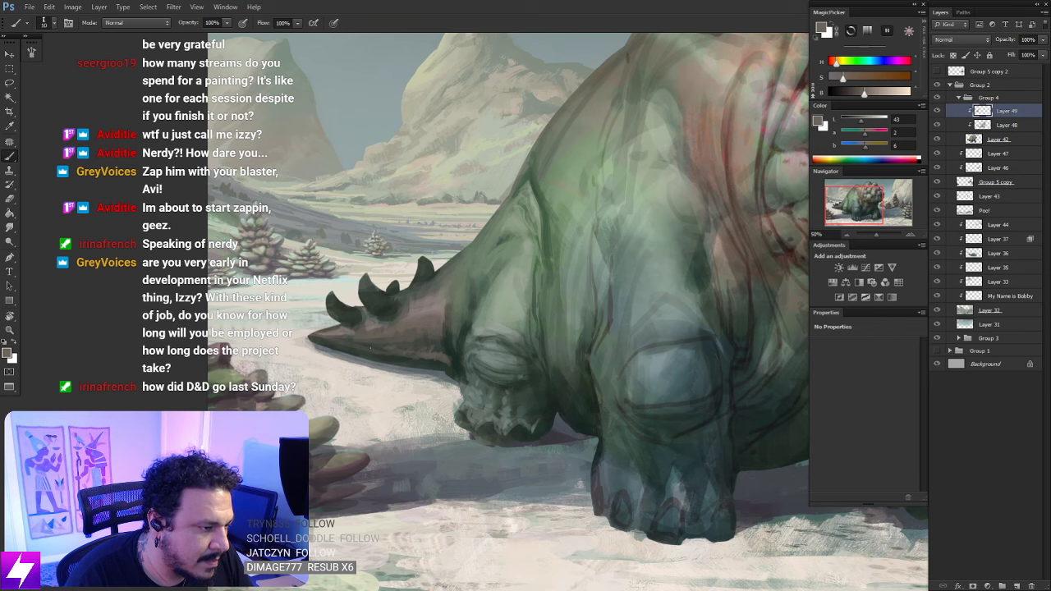
Save the painting, flip the canvas back to its original orientation and frame the whole image
key("ctrl+s")
key("ctrl+minus")
key("ctrl+minus")
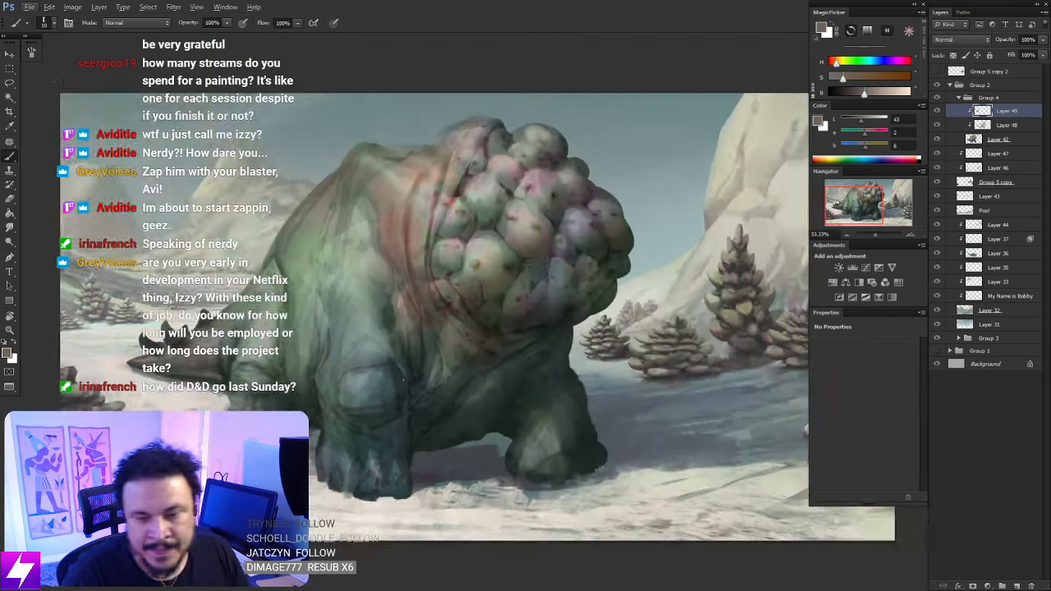
key("ctrl+shift+h")
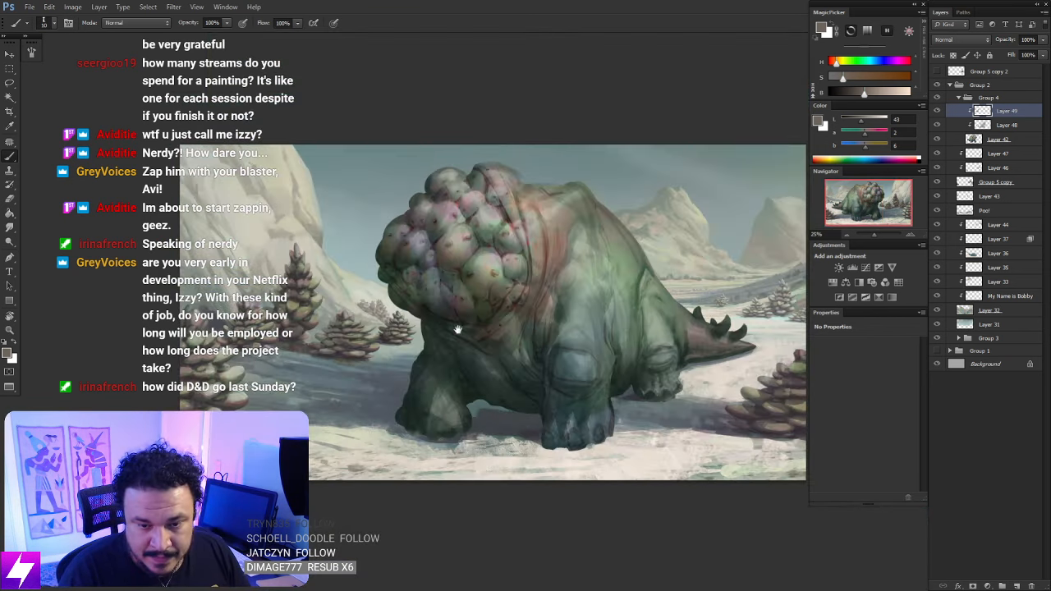
left_click_drag(530, 305, 403, 316)
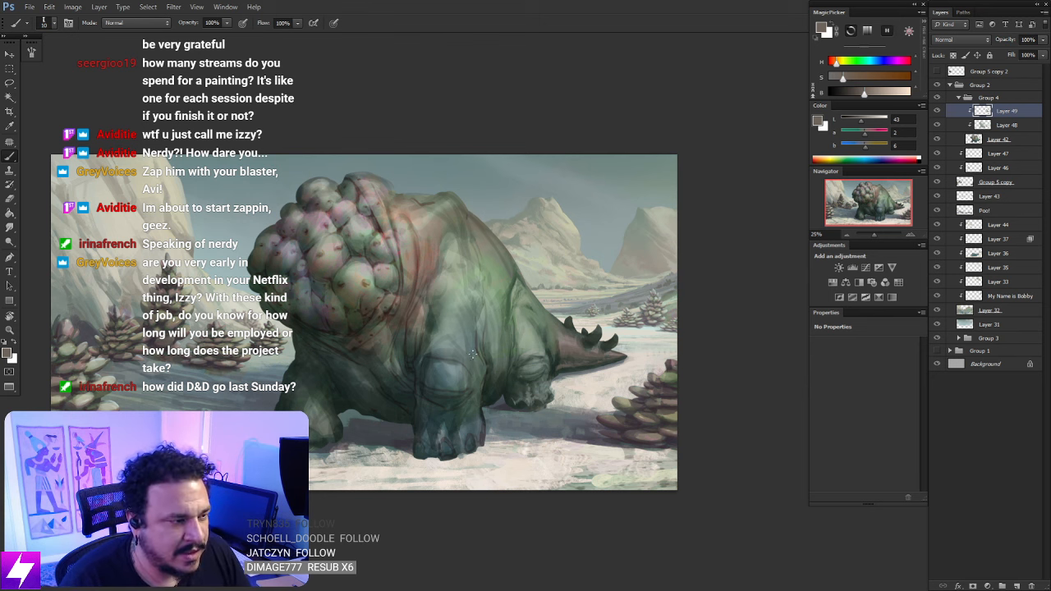
Examine the whole painting at reduced size and flip the canvas horizontally
key("ctrl+minus")
key("ctrl+minus")
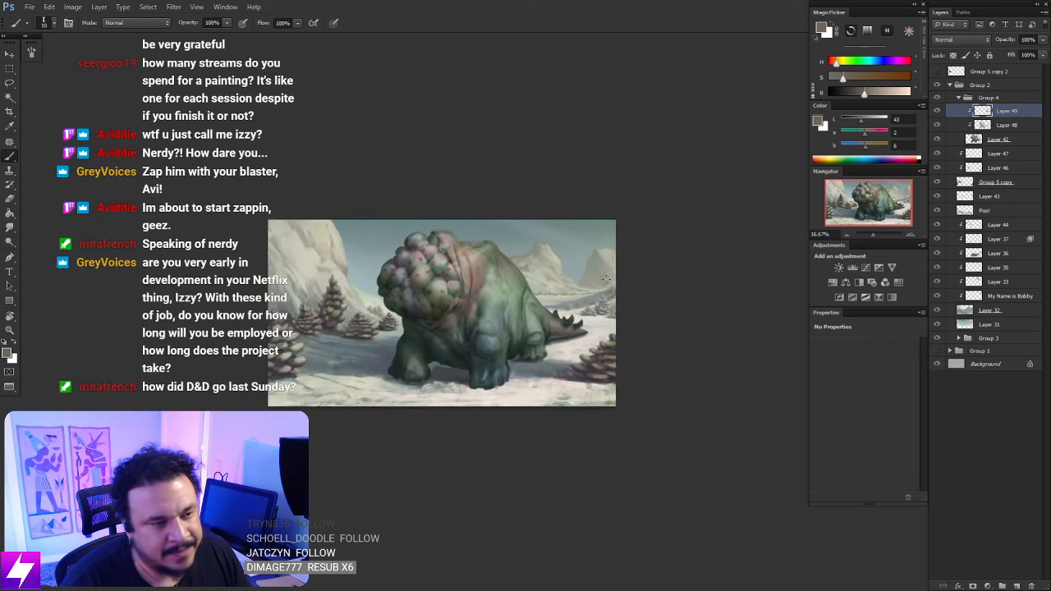
mouse_move(563, 285)
left_mouse_down()
mouse_move(587, 256)
mouse_move(576, 275)
left_mouse_up()
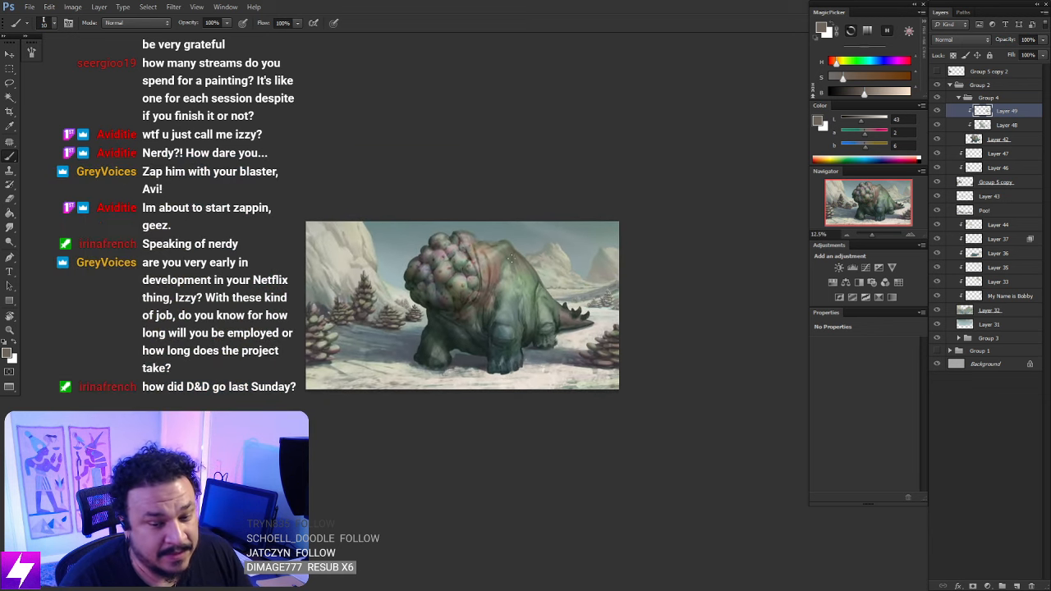
key("ctrl+plus")
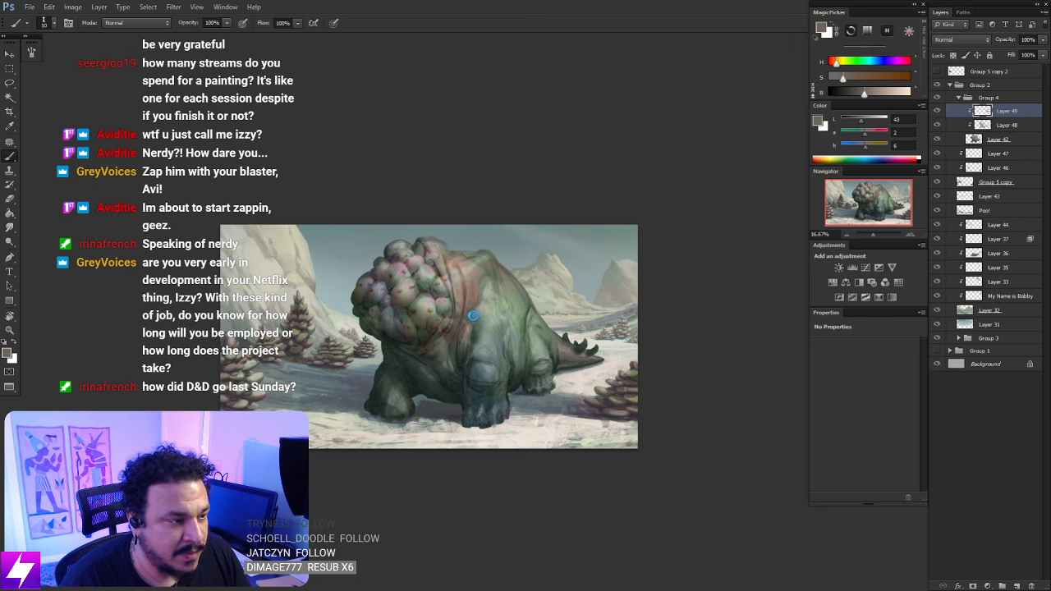
key("ctrl+shift+h")
left_click_drag(431, 301, 530, 326)
Rotate the view and paint sampled dark reddish brown along the skin fold bordering the bulbs on the creature's head
key("ctrl+plus")
key("ctrl+plus")
key("r")
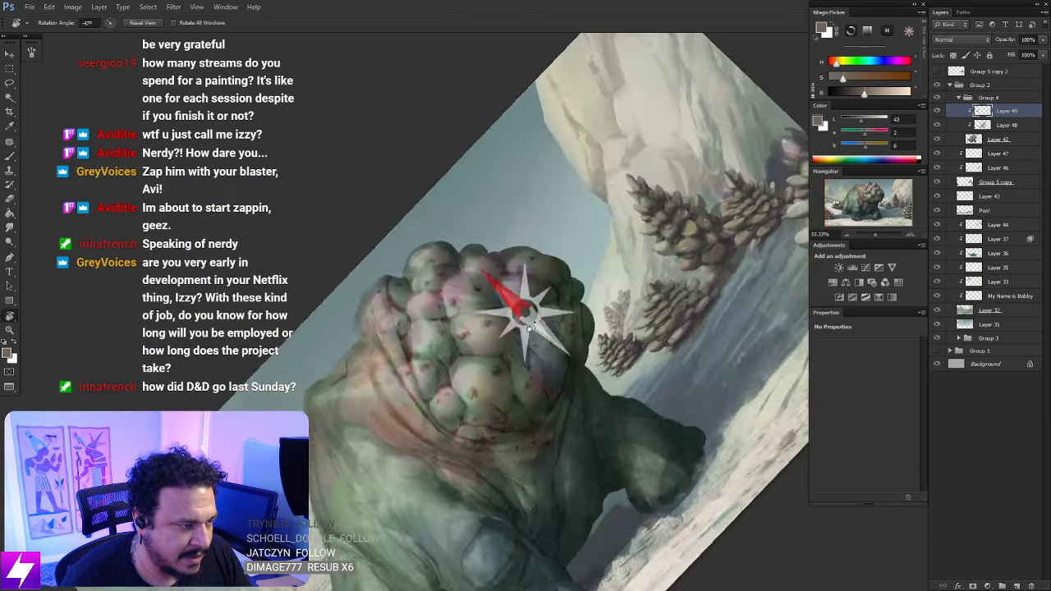
key("ctrl+plus")
key("b")
left_click(527, 301, "alt")
left_click_drag(507, 263, 521, 293)
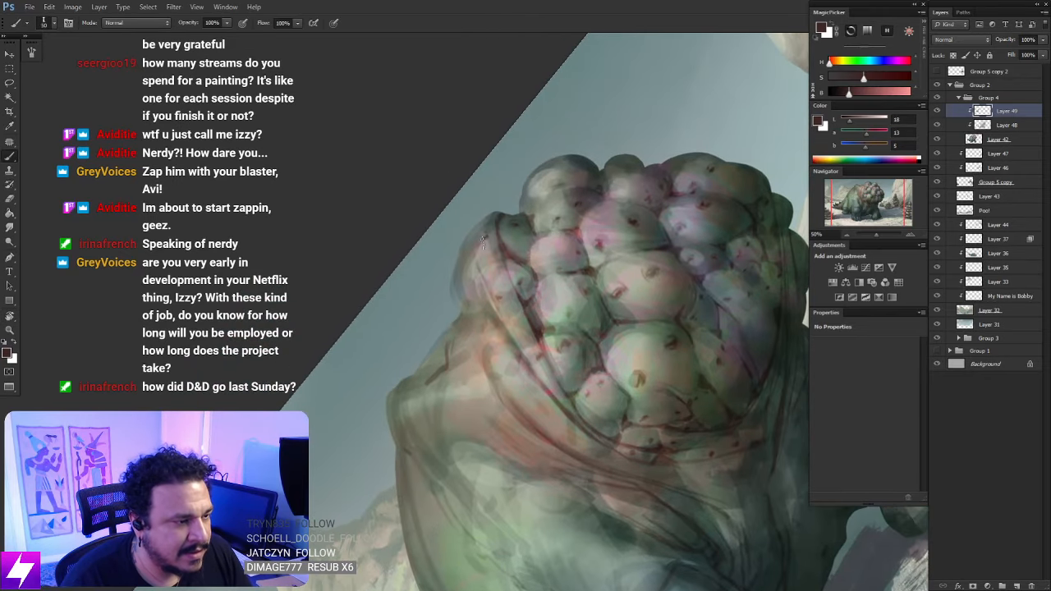
mouse_move(484, 235)
left_mouse_down()
mouse_move(495, 281)
mouse_move(498, 204)
mouse_move(504, 292)
mouse_move(489, 247)
mouse_move(510, 329)
mouse_move(493, 265)
mouse_move(533, 357)
left_mouse_up()
left_click_drag(531, 319, 529, 325)
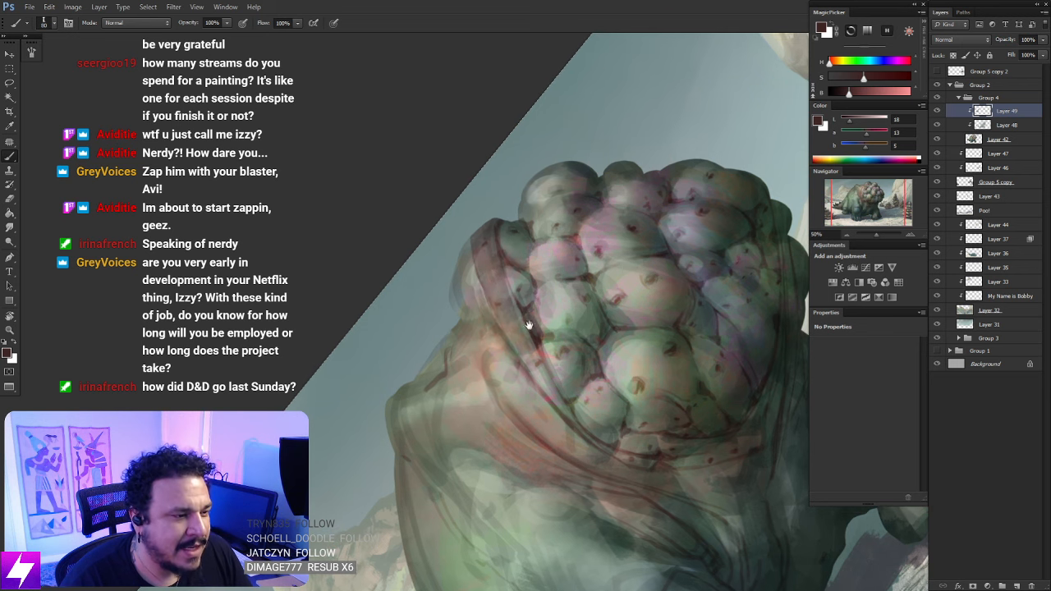
left_click_drag(493, 270, 539, 371)
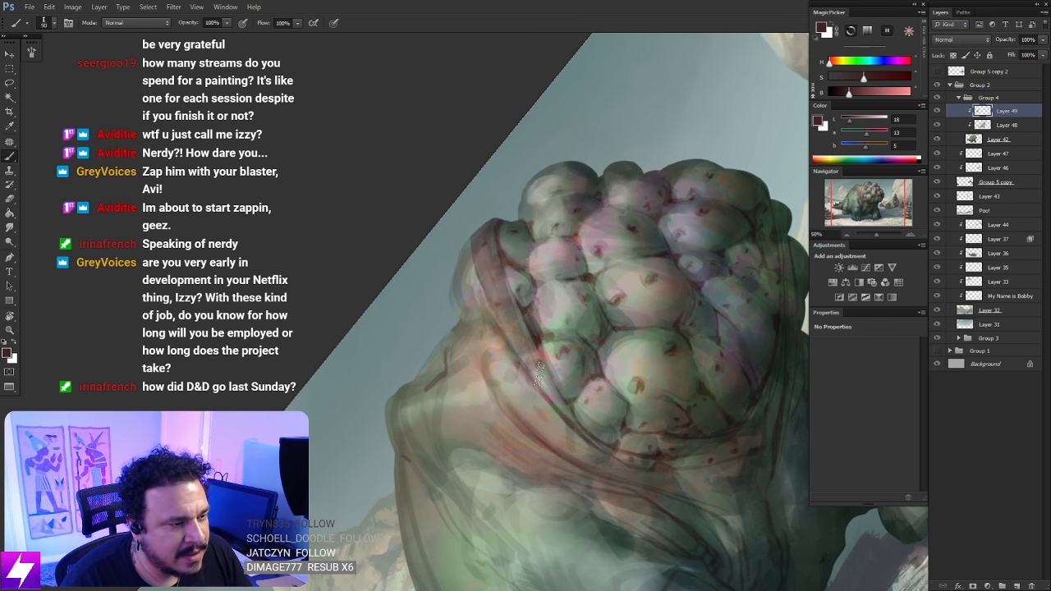
Restore the canvas rotation and darken the back of the hood with reddish brown strokes from its crown to the neck
key("r")
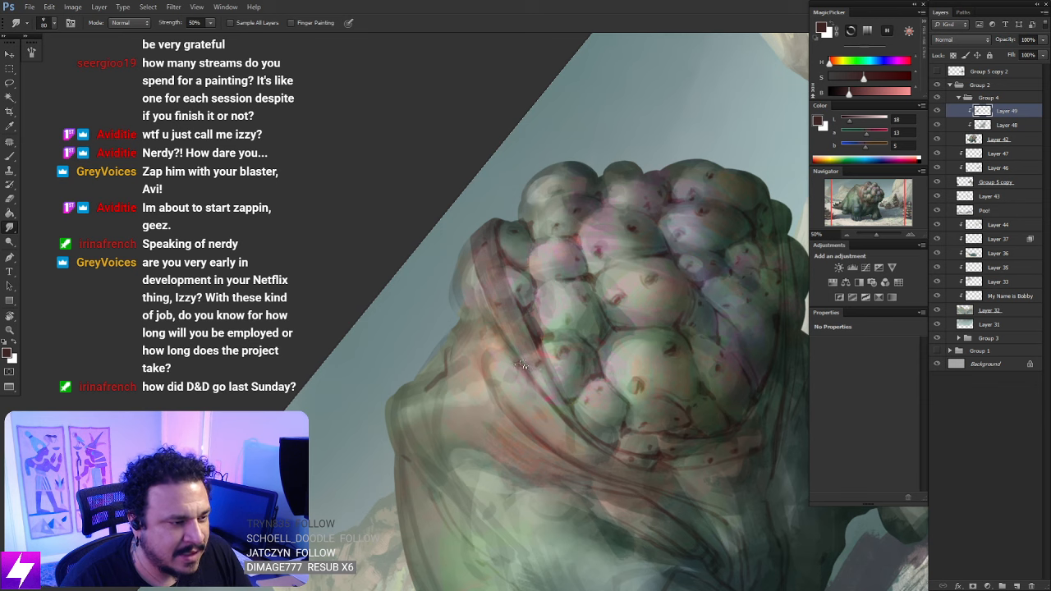
key("Escape")
mouse_move(530, 318)
left_mouse_down()
mouse_move(550, 277)
mouse_move(583, 254)
left_mouse_up()
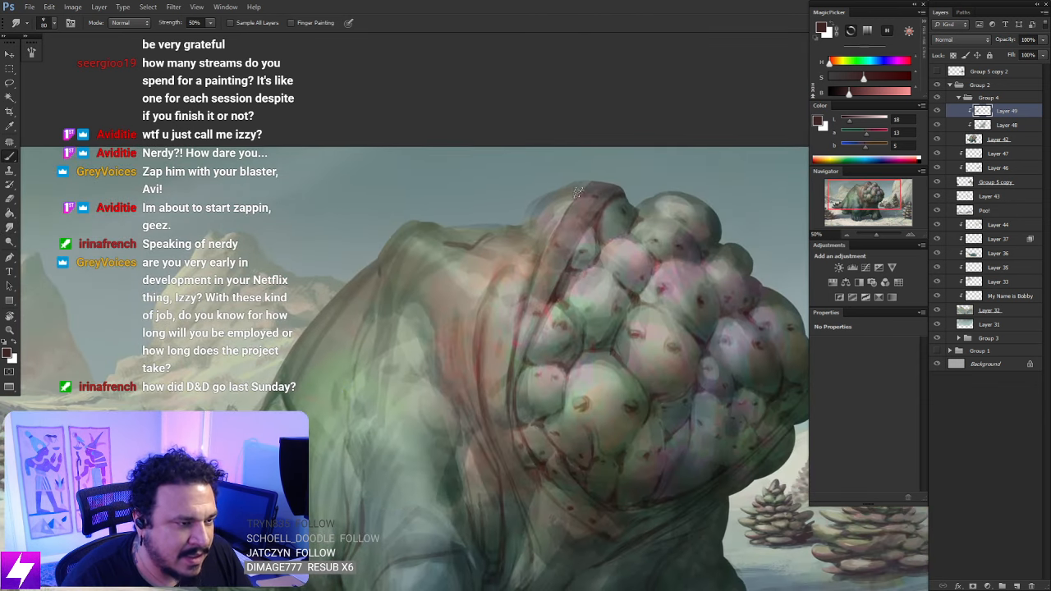
key("b")
left_click_drag(576, 180, 542, 229)
left_click_drag(586, 175, 527, 268)
left_click_drag(557, 191, 522, 257)
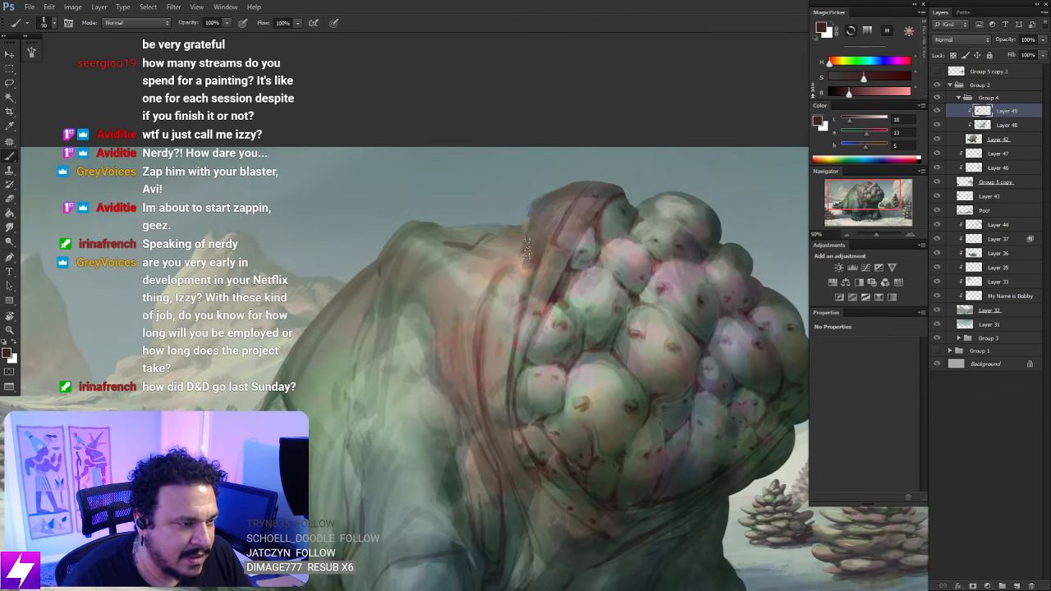
left_click_drag(531, 206, 514, 284)
key("r")
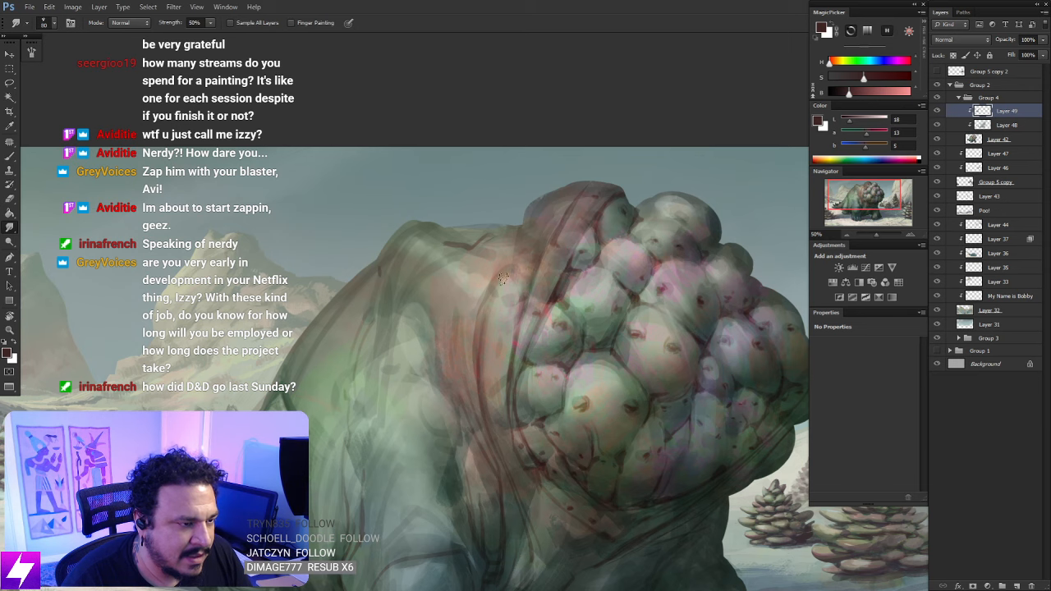
Paint dark reddish brown shadow down the neck fold behind the head bulbs, from the hood to the throat
key("ctrl+0")
key("ctrl+minus")
key("ctrl+minus")
key("r")
left_click_drag(504, 370, 598, 244)
key("Escape")
left_click_drag(541, 322, 568, 364)
key("ctrl+plus")
left_click_drag(529, 265, 544, 270)
key("b")
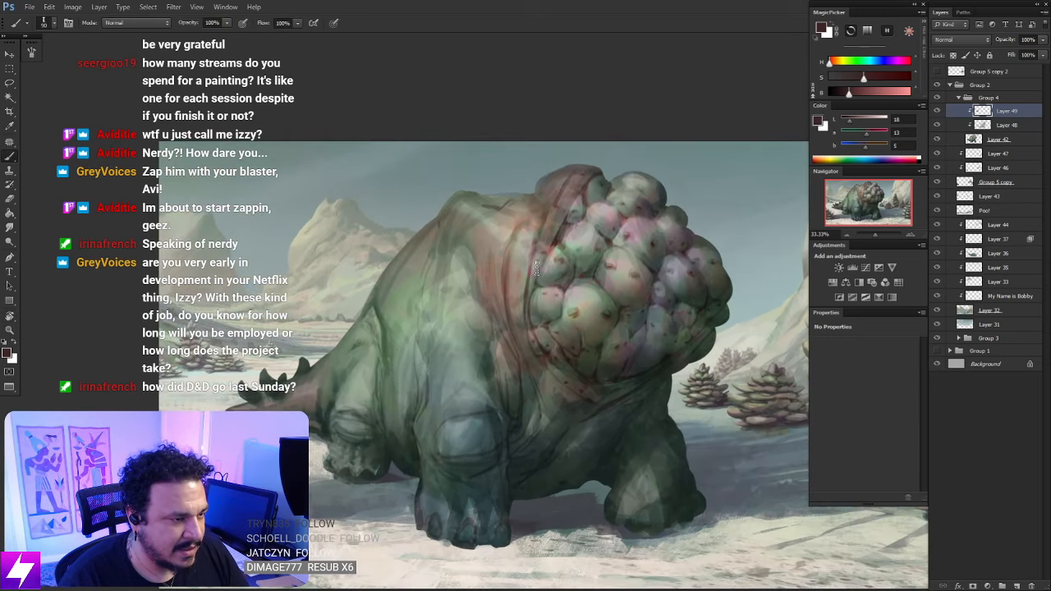
mouse_move(552, 231)
left_mouse_down()
mouse_move(529, 297)
mouse_move(526, 280)
left_mouse_up()
mouse_move(540, 210)
left_mouse_down()
mouse_move(514, 279)
mouse_move(533, 374)
left_mouse_up()
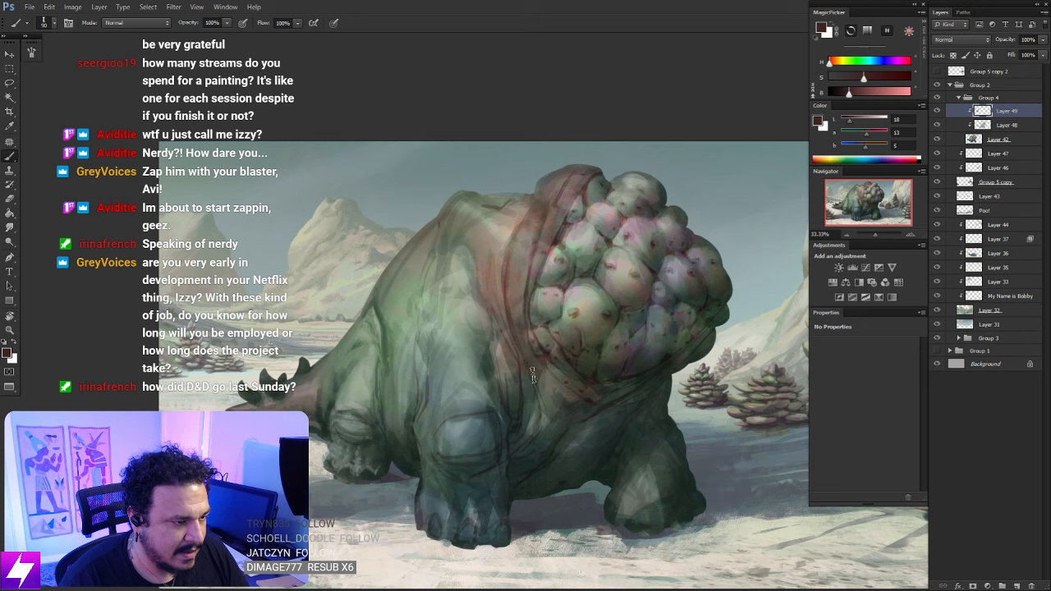
Sample a very dark green and soften the reddish paint on the hood and neck fold with the Eraser and Smudge tool
key("r")
key("b")
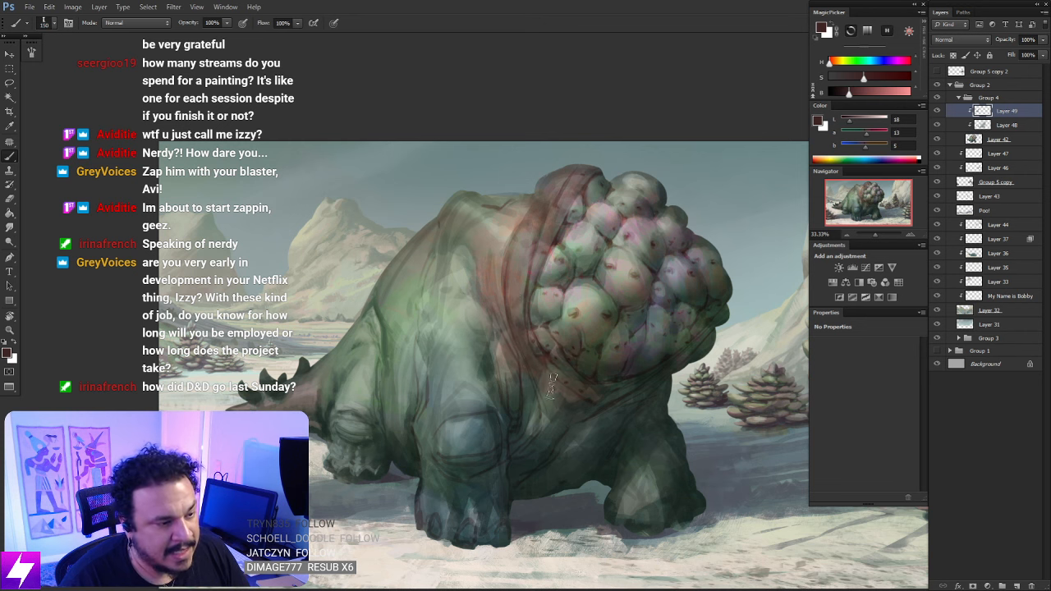
left_click(535, 451, "alt")
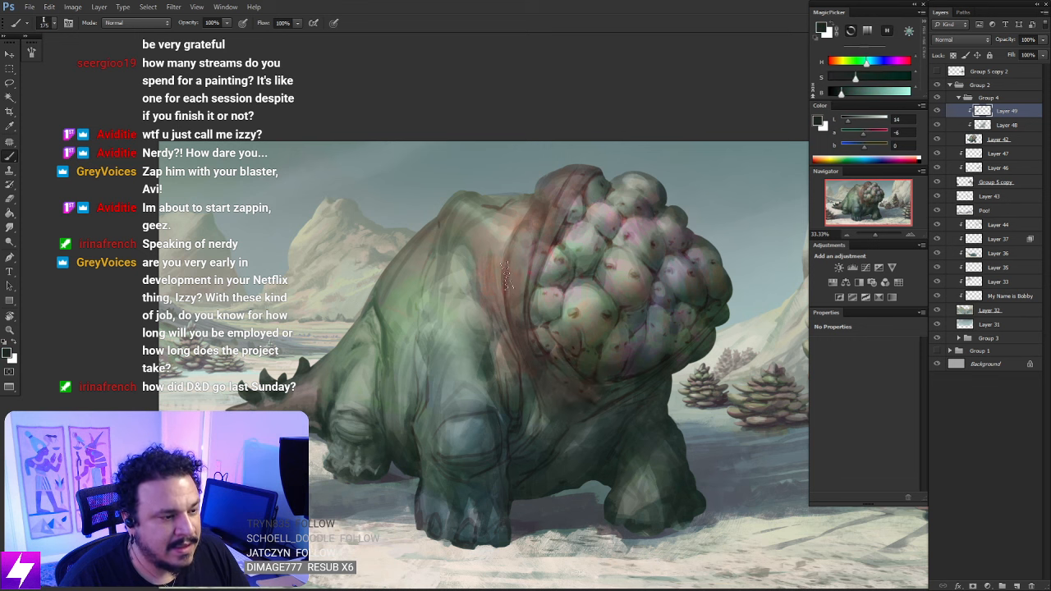
scroll(546, 365, "down", 1)
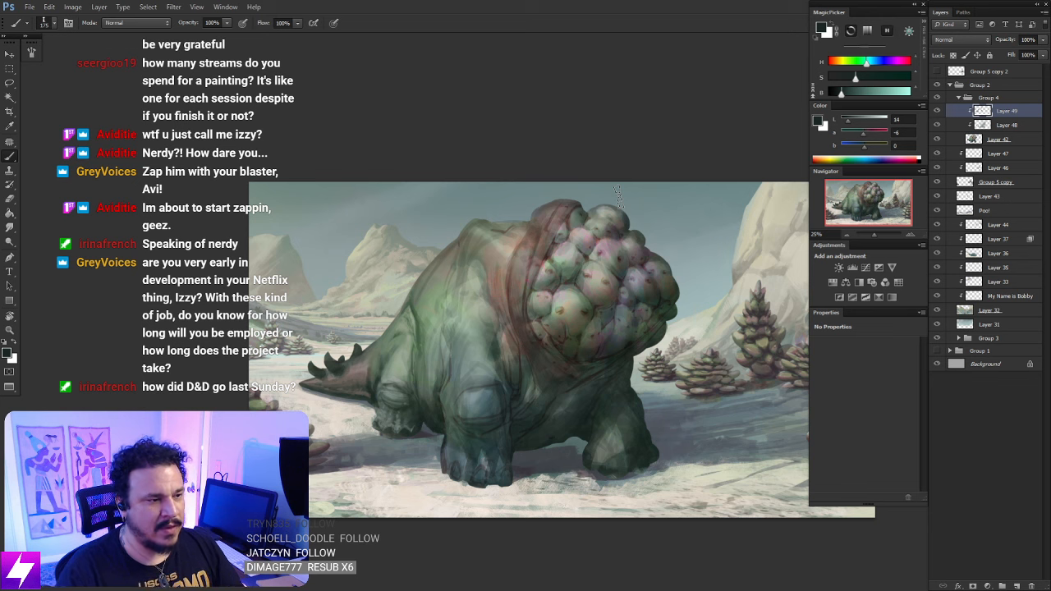
key("ctrl+plus")
left_click_drag(618, 212, 596, 268)
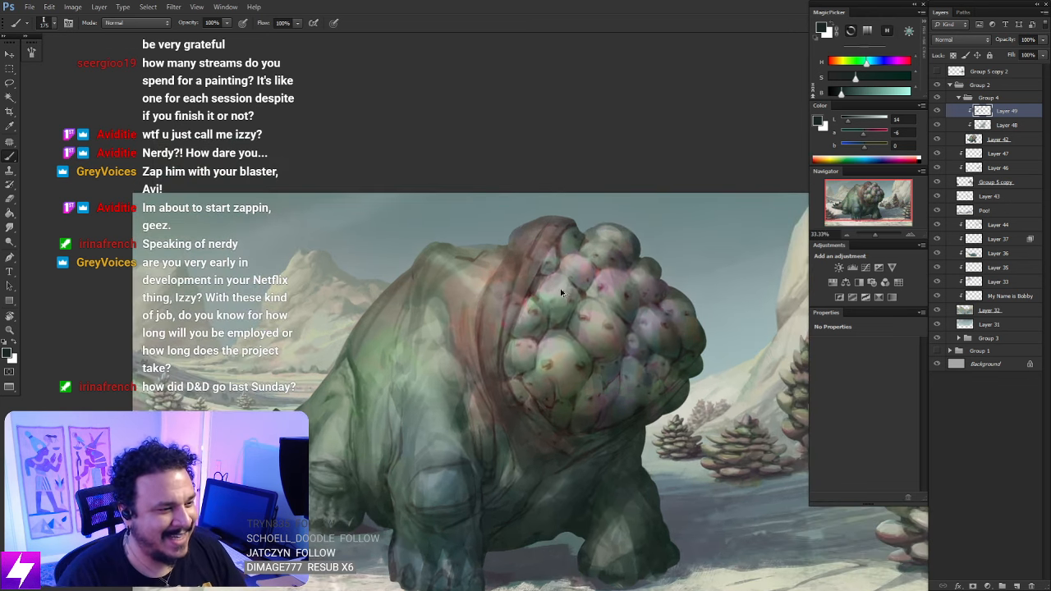
key("e")
mouse_move(521, 233)
left_mouse_down()
mouse_move(535, 225)
mouse_move(542, 271)
mouse_move(511, 288)
mouse_move(485, 341)
mouse_move(498, 380)
left_mouse_up()
key("r")
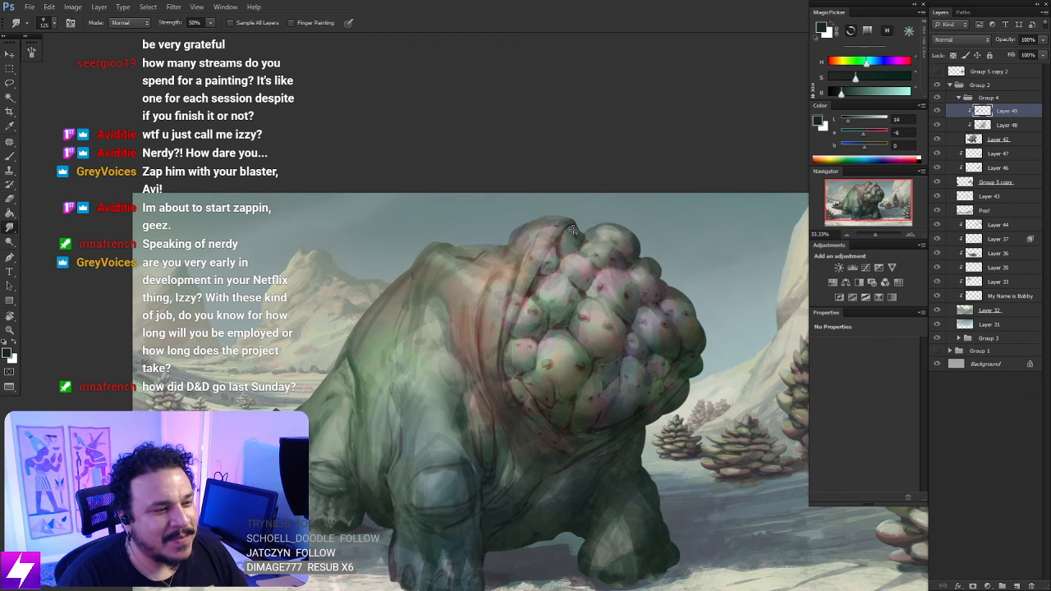
Flip the canvas back to its original orientation and check the reworked hood at a smaller scale
key("ctrl+minus")
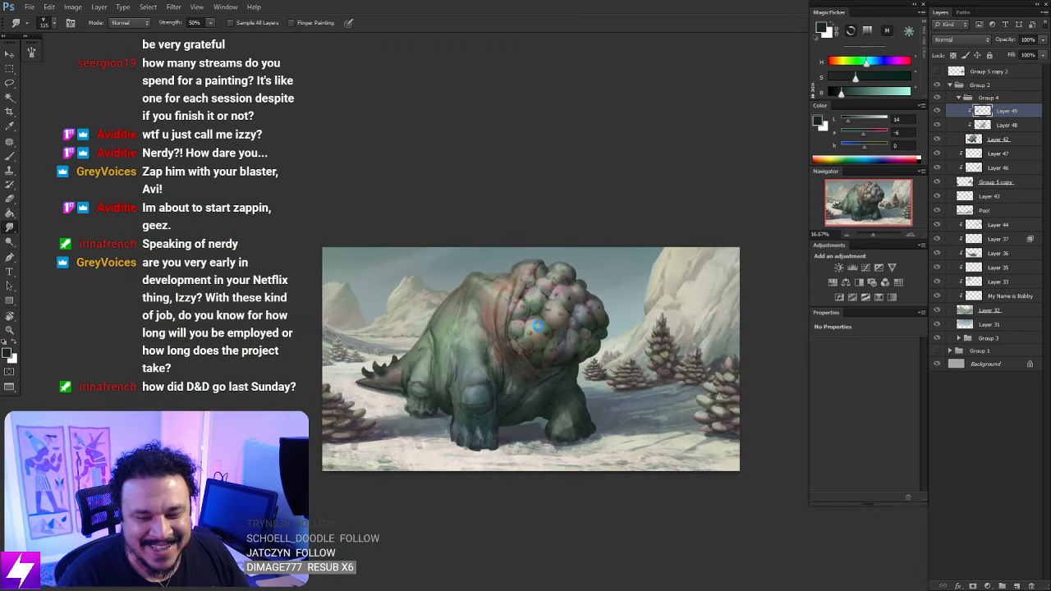
left_click_drag(545, 327, 553, 343)
key("ctrl+plus")
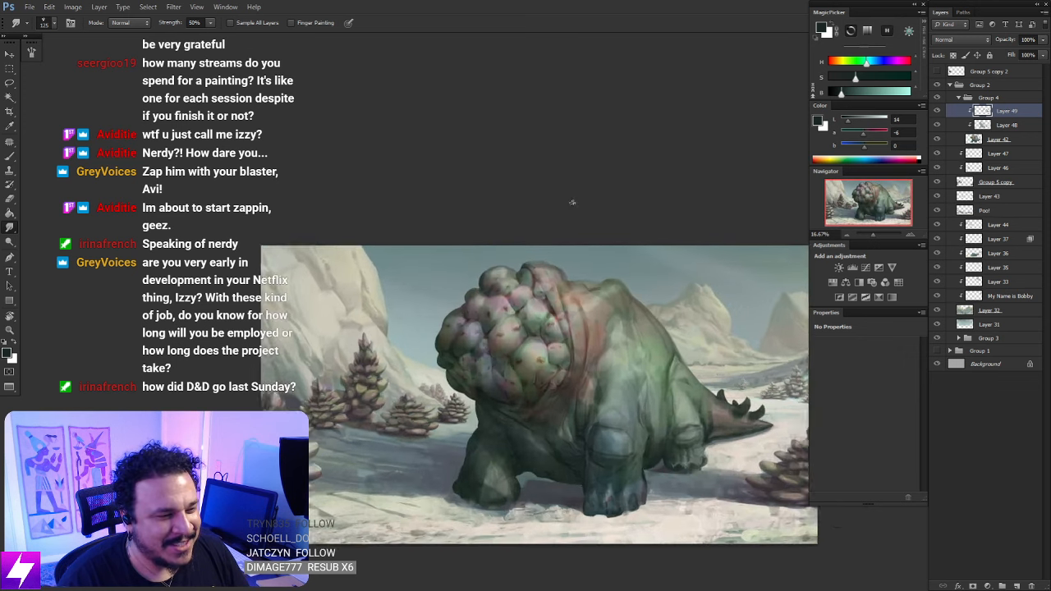
key("ctrl+plus")
Rework the hood's upper fold with a sampled dark reddish brown and trim the strokes with a larger Eraser
key("b")
left_click(496, 287, "alt")
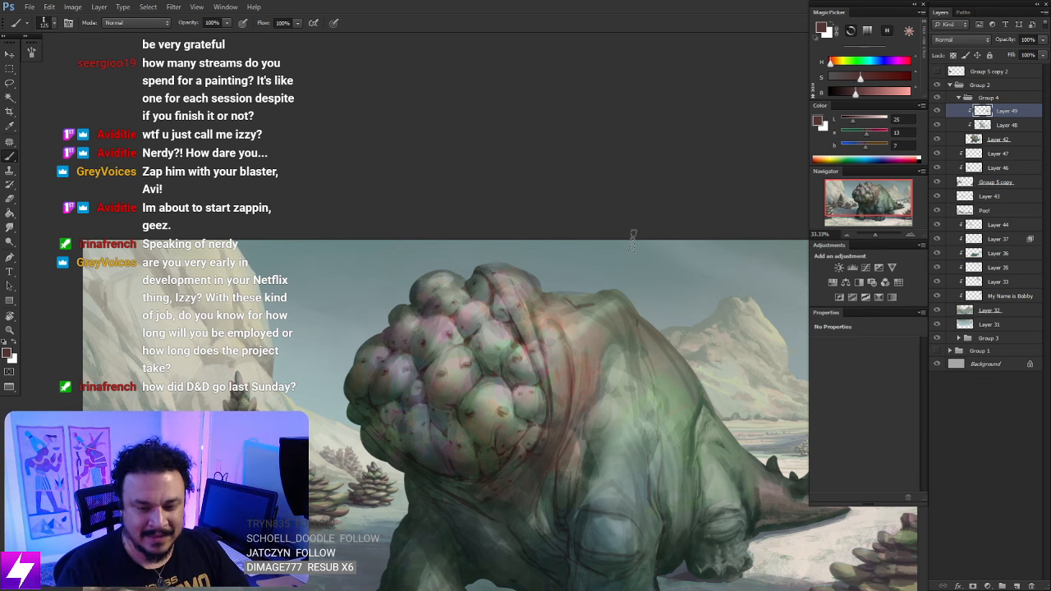
left_click_drag(571, 317, 521, 317)
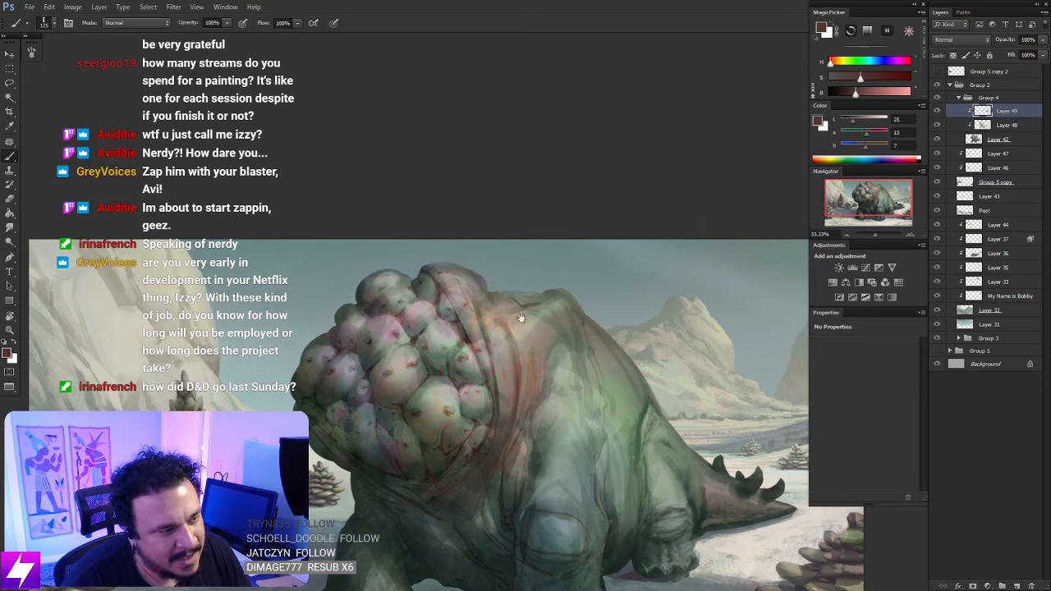
mouse_move(476, 281)
left_mouse_down()
mouse_move(460, 273)
mouse_move(480, 320)
left_mouse_up()
key("bracketright")
key("bracketright")
key("e")
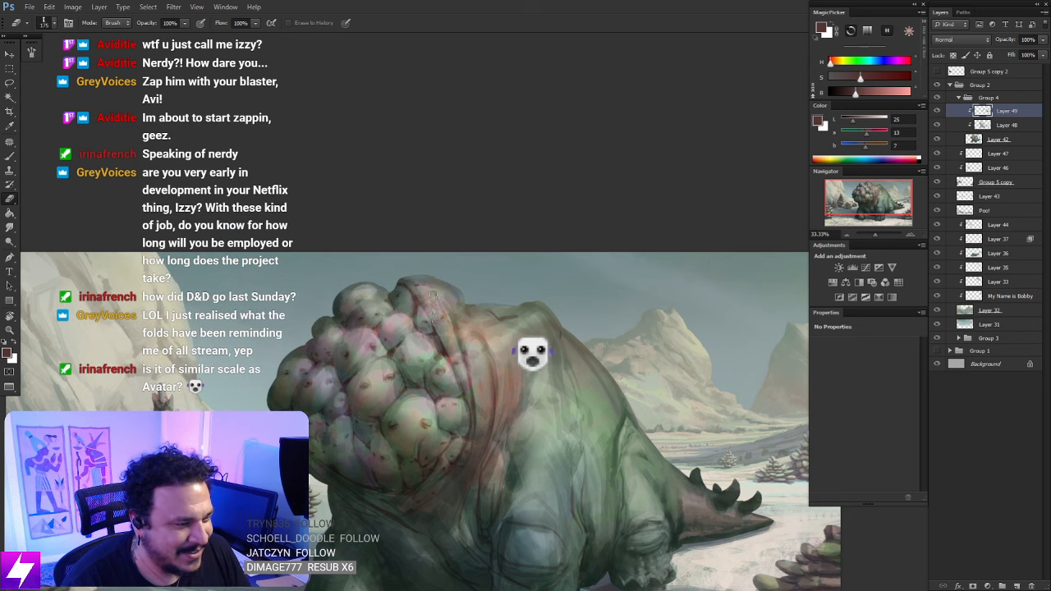
left_click_drag(486, 372, 507, 311)
Flip the canvas horizontally and inspect the head folds on the full creature
scroll(524, 294, "down", 2)
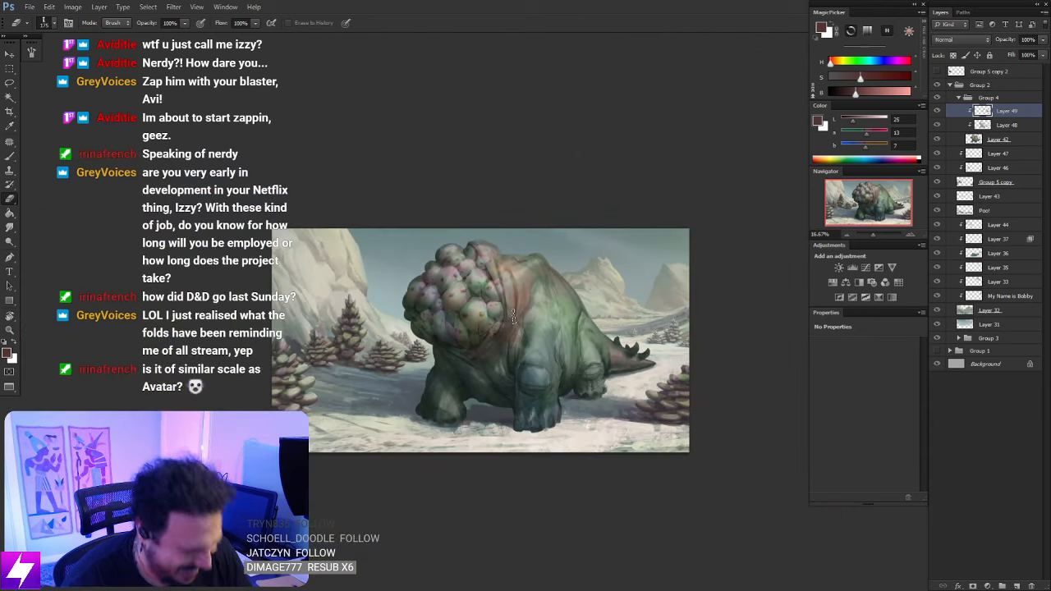
key("ctrl+shift+h")
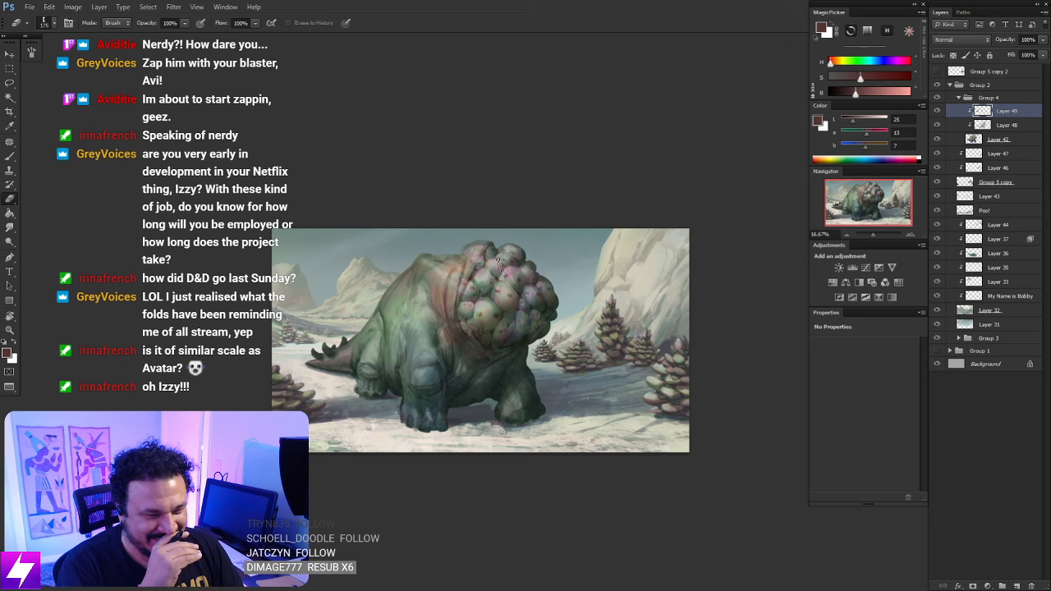
left_click_drag(500, 296, 517, 298)
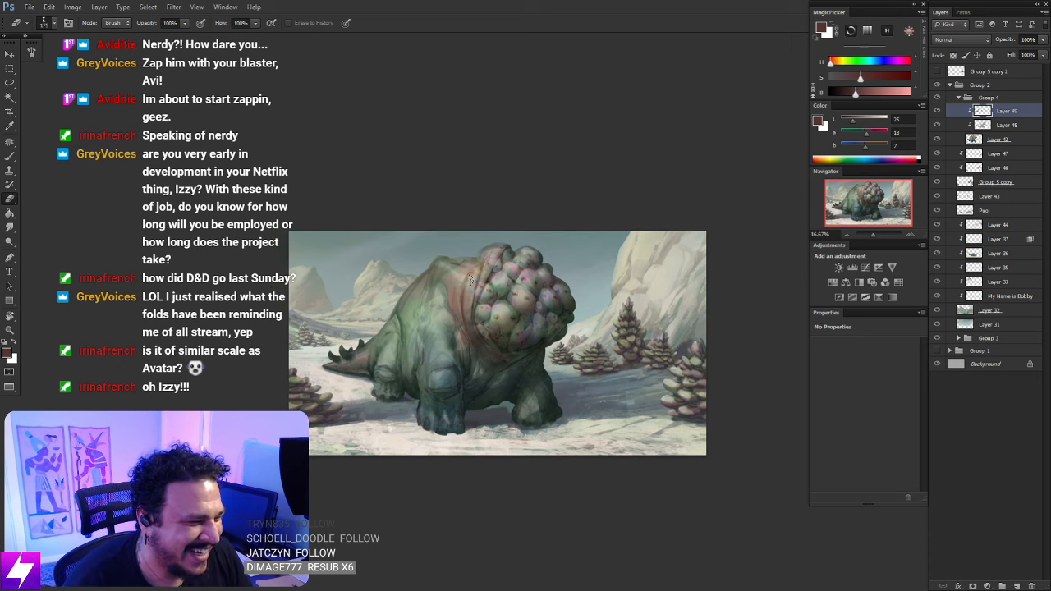
Sample a mid grey-green and paint over the reddish skin on the neck and shoulder behind the head
scroll(476, 302, "up", 1)
key("b")
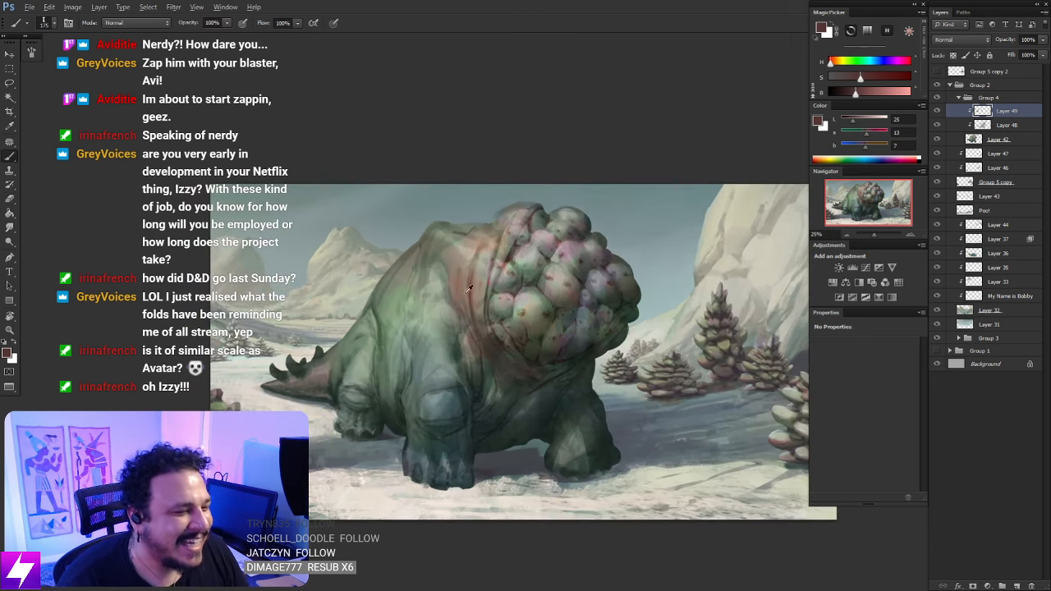
left_click(513, 255, "alt")
mouse_move(529, 304)
left_mouse_down()
mouse_move(520, 320)
mouse_move(544, 304)
left_mouse_up()
key("ctrl+plus")
left_click_drag(536, 265, 527, 298)
mouse_move(464, 368)
left_mouse_down()
mouse_move(491, 263)
mouse_move(468, 250)
left_mouse_up()
Cover the remaining reddish tint on the hood and lower neck with grey-green, adjusting the brush size between 100 and 150
key("[")
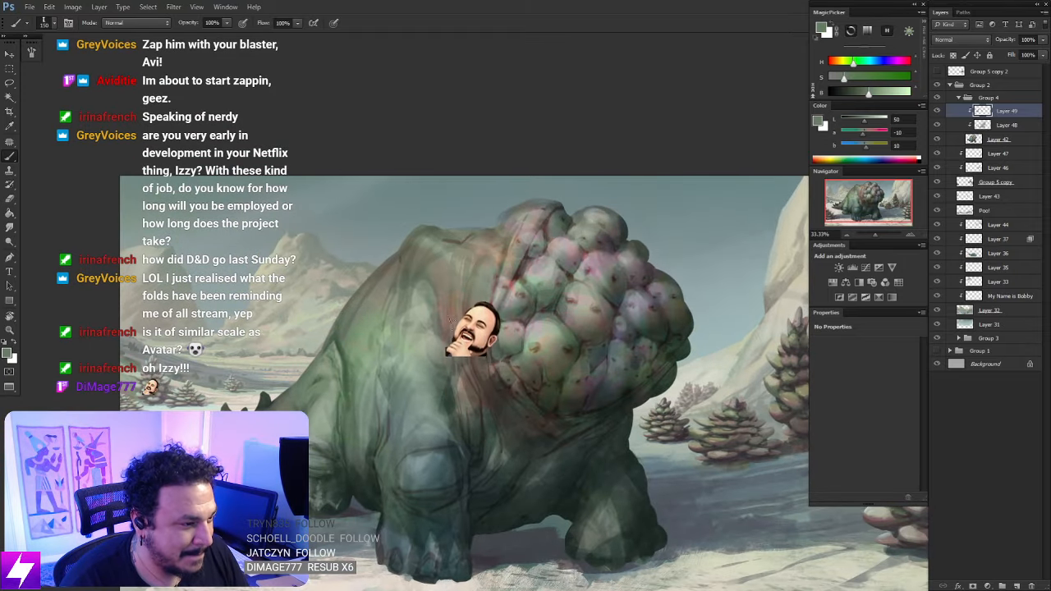
key("bracketleft")
key("bracketleft")
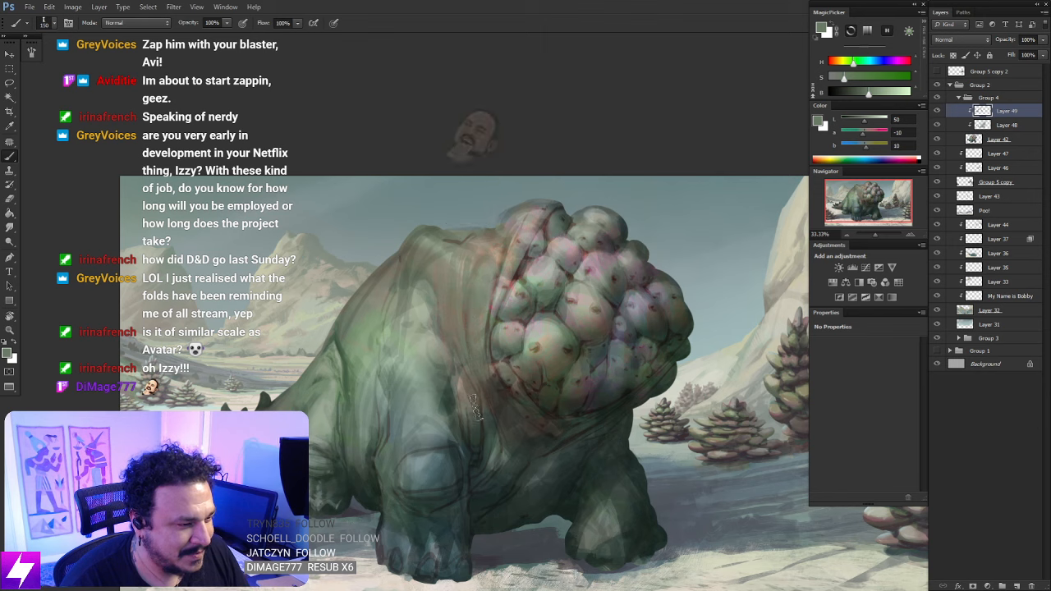
scroll(492, 287, "up", 1)
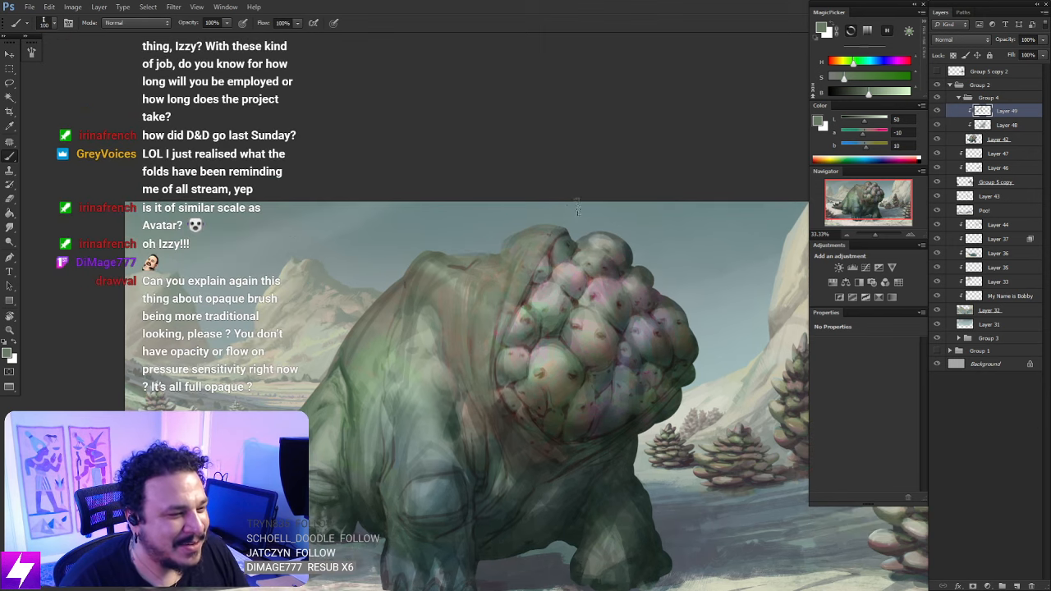
key("bracketright")
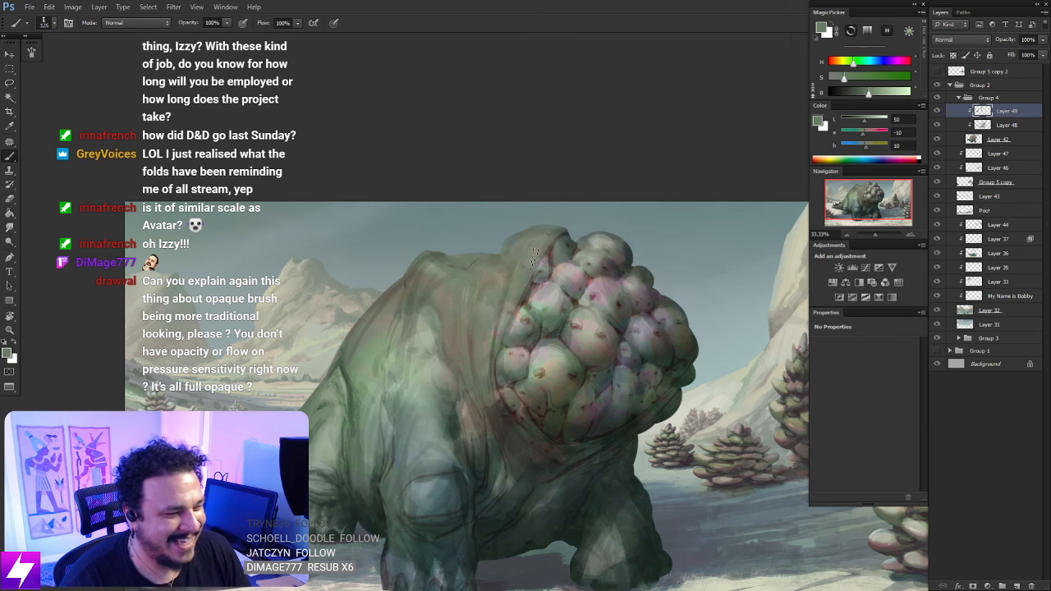
Flip the canvas back to its original orientation and bring the creature's shoulder and back into close view
key("ctrl+minus")
key("ctrl+shift+h")
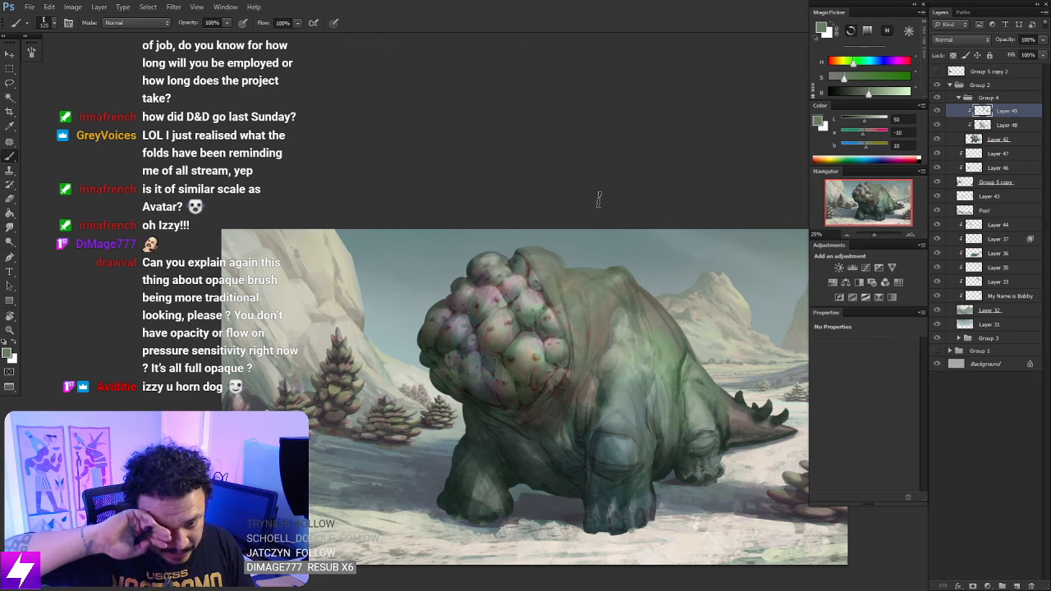
left_click_drag(589, 349, 527, 296)
key("ctrl+plus")
left_click_drag(617, 309, 530, 310)
key("ctrl+plus")
mouse_move(609, 350)
left_mouse_down()
mouse_move(532, 340)
mouse_move(490, 364)
left_mouse_up()
Choose another brush preset and sample the pale yellowish-grey of the background mountain, with the creature's shoulder in view
right_click(430, 317)
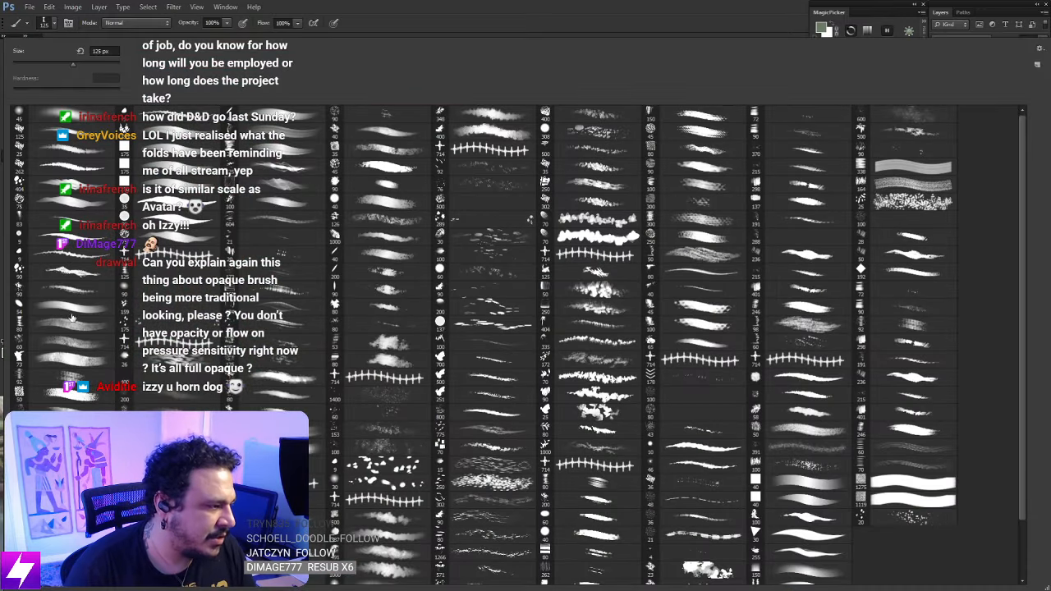
double_click(74, 308)
left_click_drag(476, 287, 412, 305)
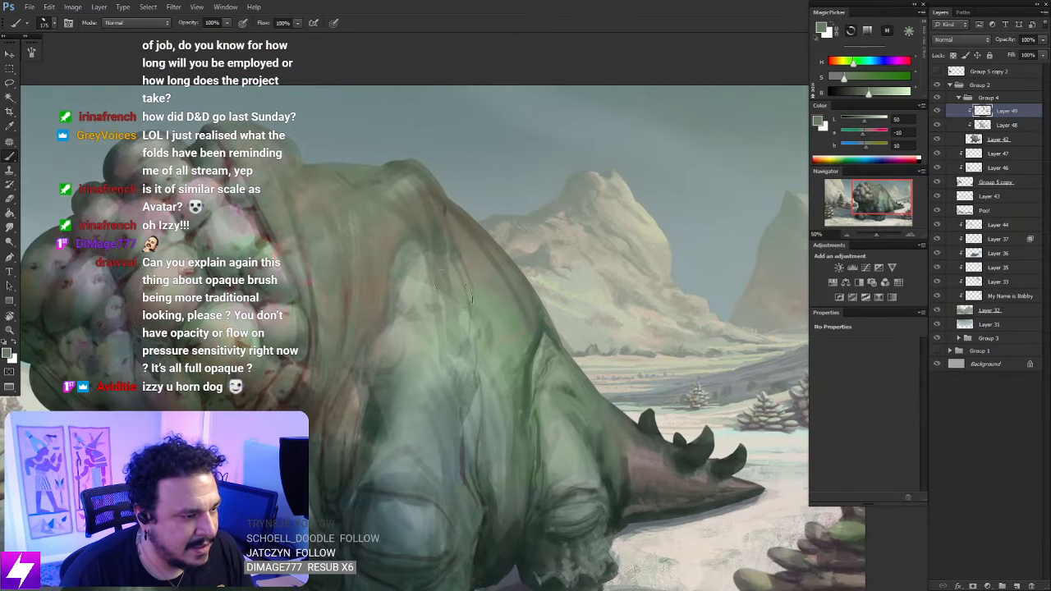
left_click(633, 211, "alt")
left_click_drag(449, 334, 474, 285)
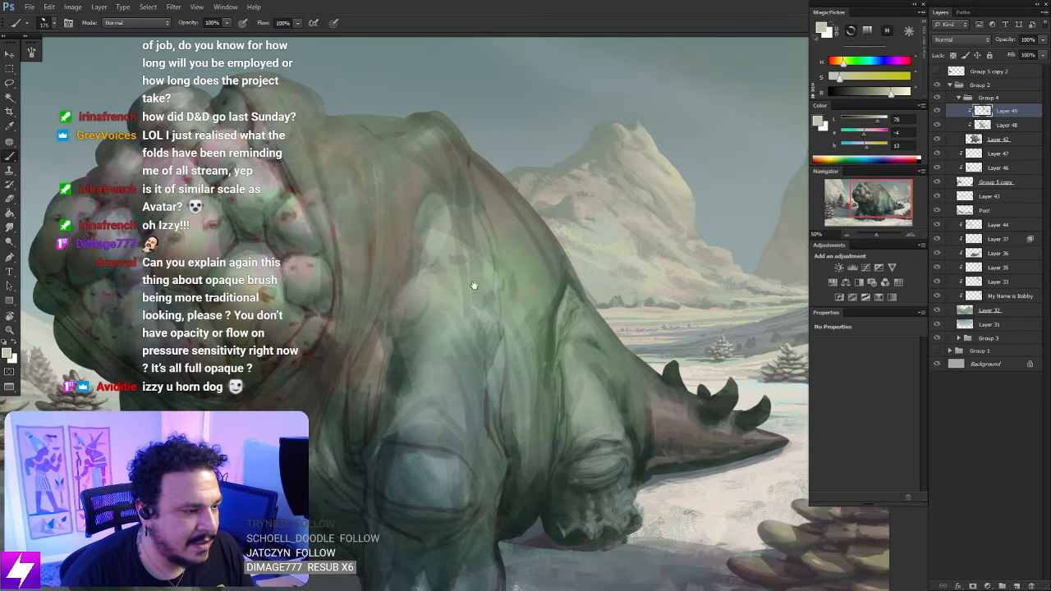
Try broad pale diagonal strokes across the creature's shoulder and undo them
left_click_drag(451, 222, 396, 313)
left_click_drag(478, 236, 408, 337)
mouse_move(491, 264)
left_mouse_down()
mouse_move(480, 293)
mouse_move(415, 360)
left_mouse_up()
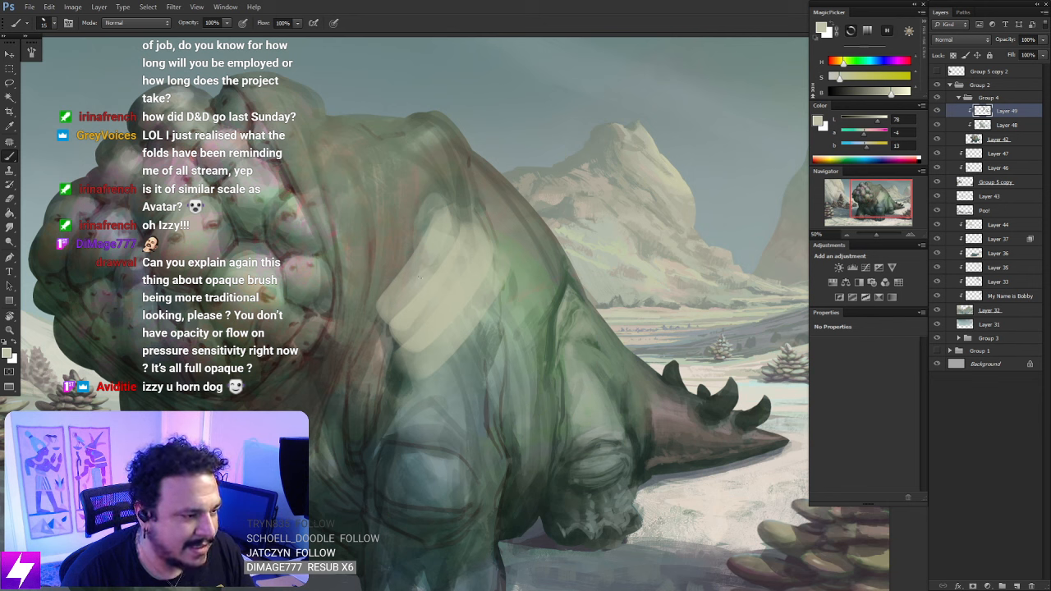
key("ctrl+alt+z")
key("ctrl+alt+z")
key("ctrl+alt+z")
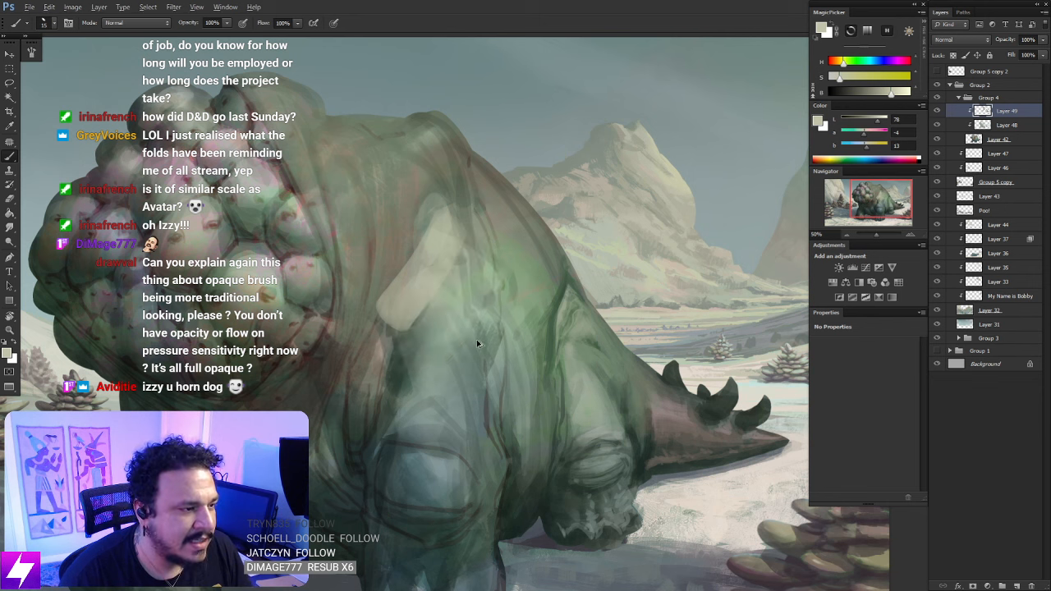
Flip the canvas horizontally and examine the creature's knees, feet and rear leg up close
key("ctrl+shift+h")
key("ctrl+minus")
mouse_move(197, 404)
left_mouse_down()
mouse_move(425, 358)
mouse_move(468, 312)
left_mouse_up()
left_click_drag(469, 261, 393, 296)
scroll(460, 331, "up", 2)
key("ctrl+plus")
left_click_drag(344, 493, 588, 222)
key("ctrl+plus")
key("ctrl+plus")
left_click_drag(328, 328, 657, 345)
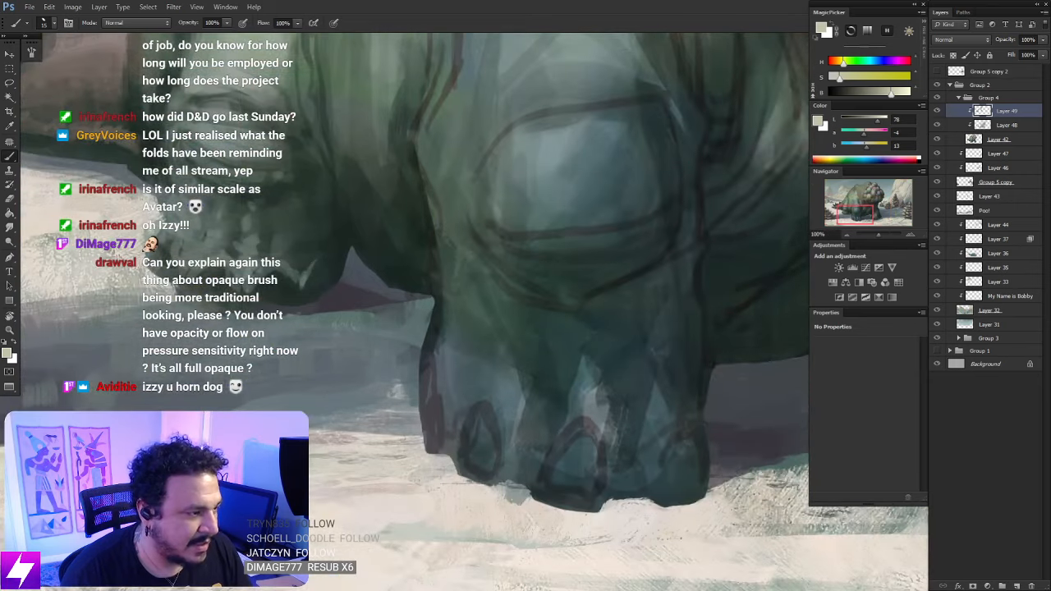
key("ctrl+plus")
left_click_drag(284, 290, 518, 333)
left_click_drag(379, 280, 478, 273)
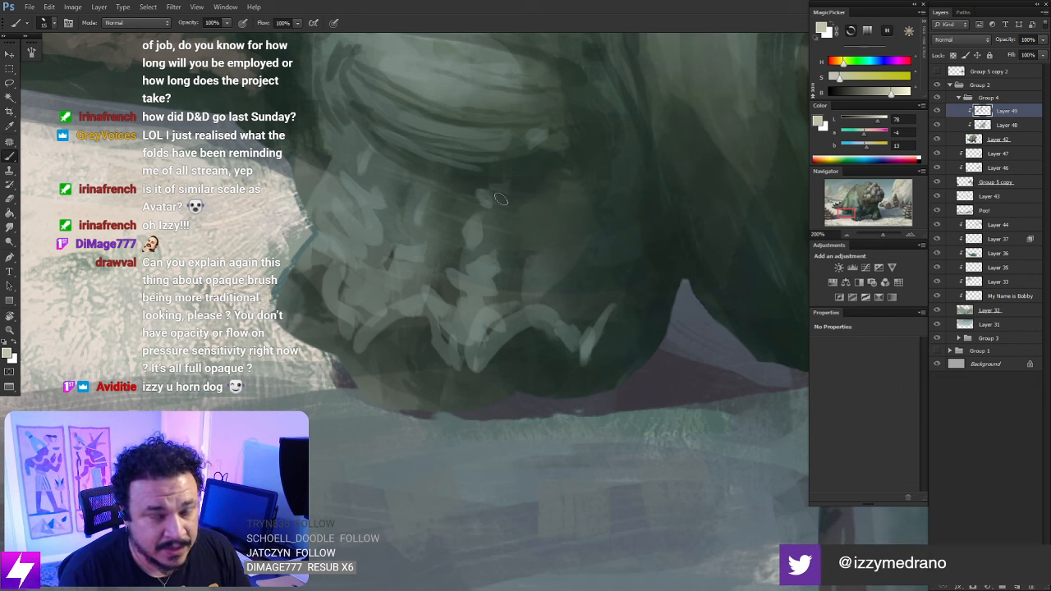
left_click_drag(492, 101, 472, 284)
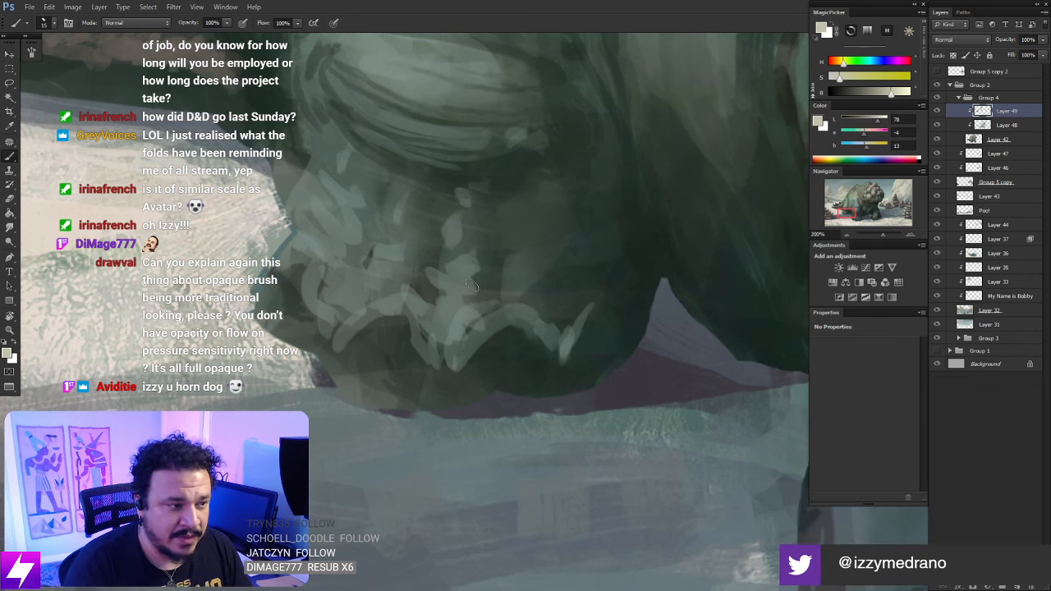
left_click_drag(520, 260, 456, 291)
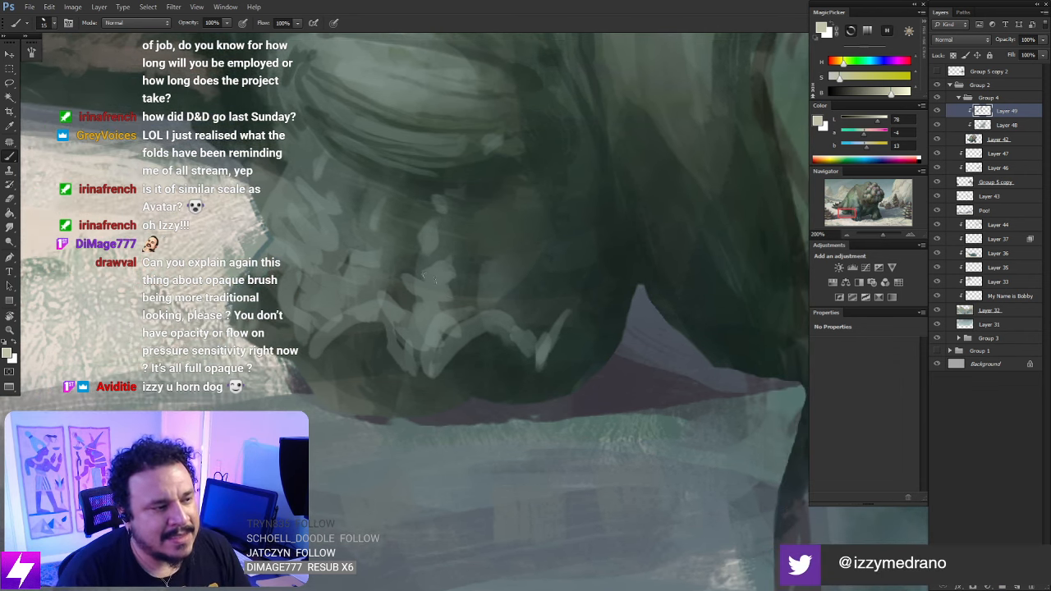
scroll(452, 274, "down", 4)
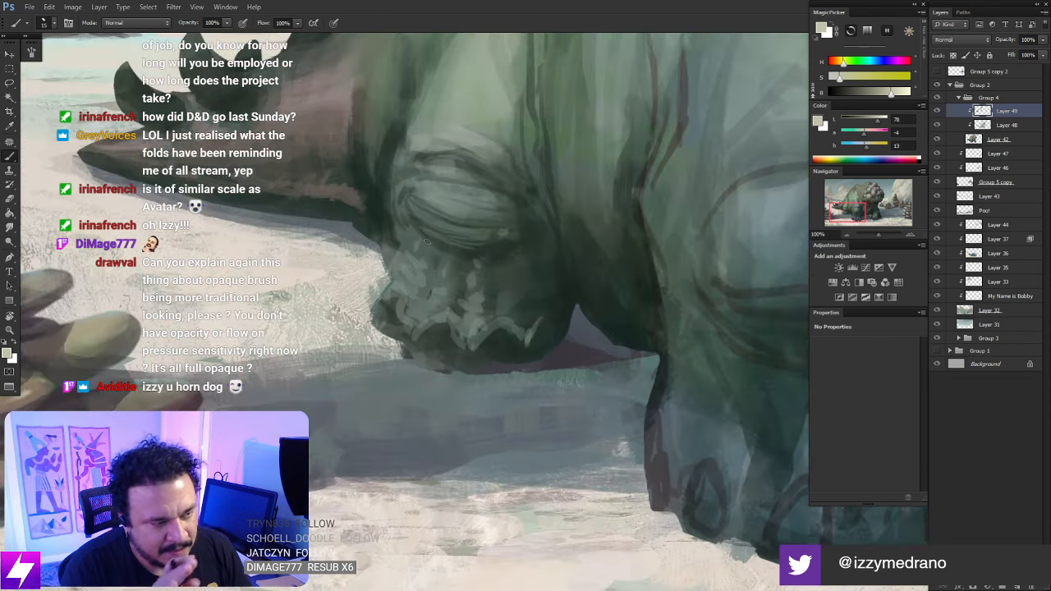
scroll(493, 310, "up", 3)
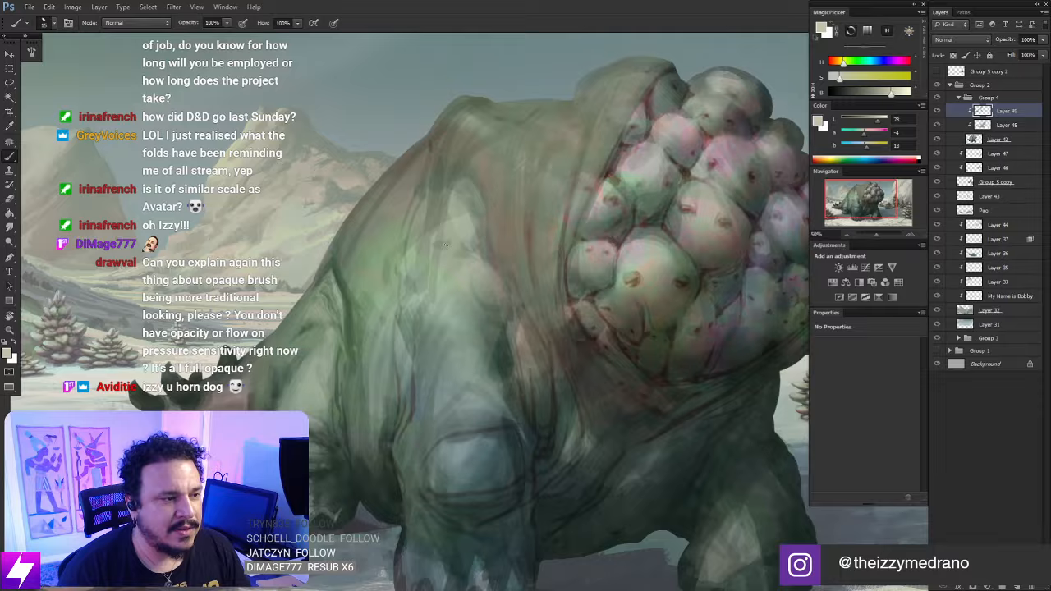
Switch to the 80 px textured brush preset, bring the creature's back into view and enlarge the brush
right_click(444, 244)
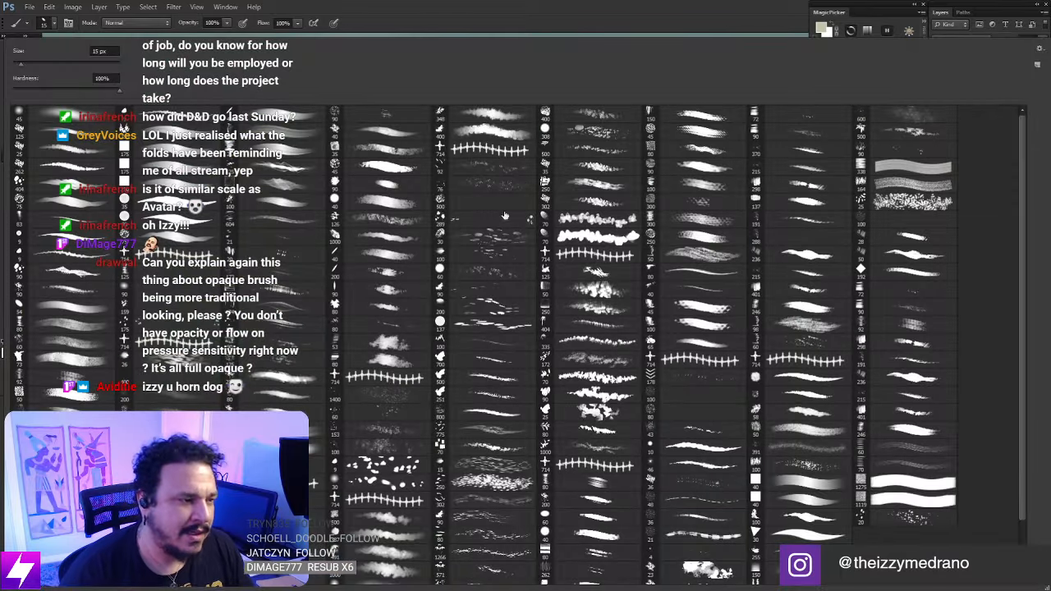
left_click(79, 327)
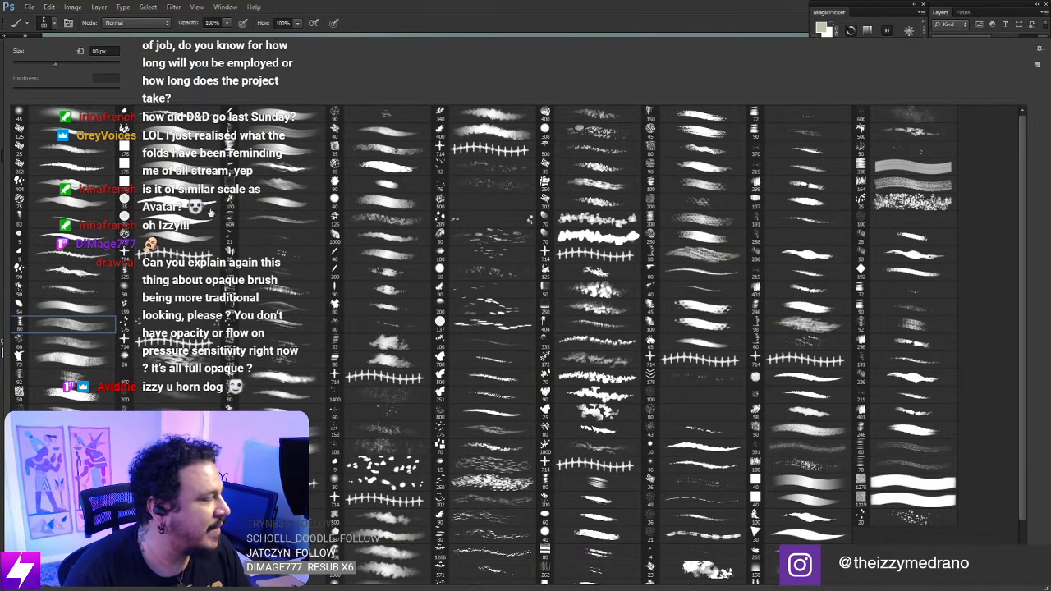
key("Return")
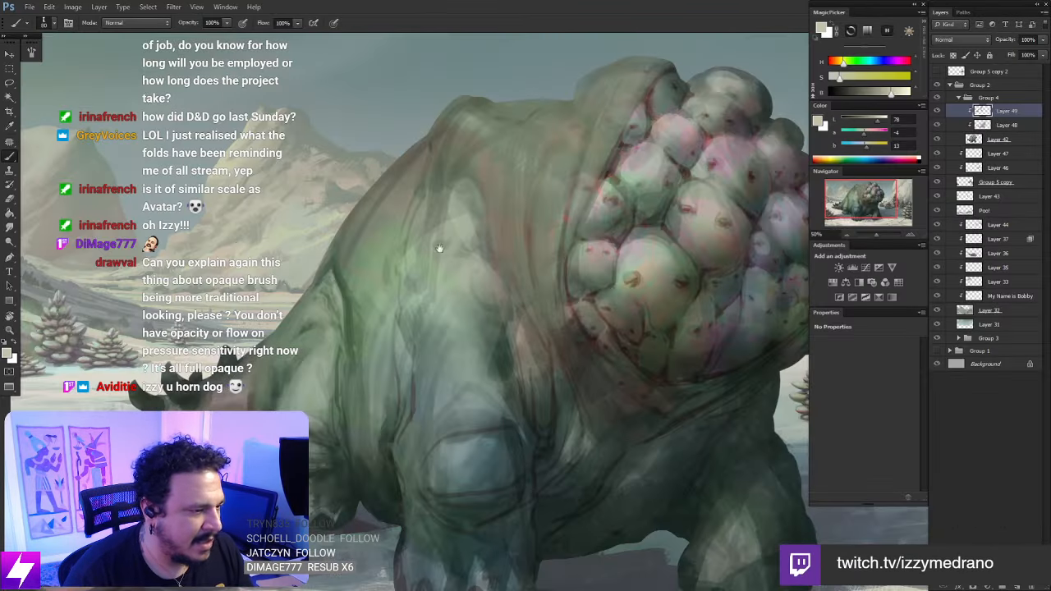
left_click_drag(568, 194, 420, 260)
key("bracketright")
key("bracketright")
key("bracketright")
key("bracketright")
key("bracketright")
key("bracketright")
Try large pale textured strokes down the creature's back and flank, undoing each one
left_click_drag(301, 234, 287, 320)
key("ctrl+z")
left_click_drag(306, 230, 267, 361)
key("ctrl+z")
mouse_move(267, 299)
left_mouse_down()
mouse_move(289, 321)
mouse_move(259, 386)
left_mouse_up()
key("ctrl+z")
Resize the brush and paint a pale dry-textured highlight over the top of the creature's shoulder hump
left_click_drag(291, 349, 369, 284)
key("bracketleft")
key("bracketleft")
key("bracketleft")
key("bracketleft")
left_click_drag(353, 215, 338, 243)
key("ctrl+z")
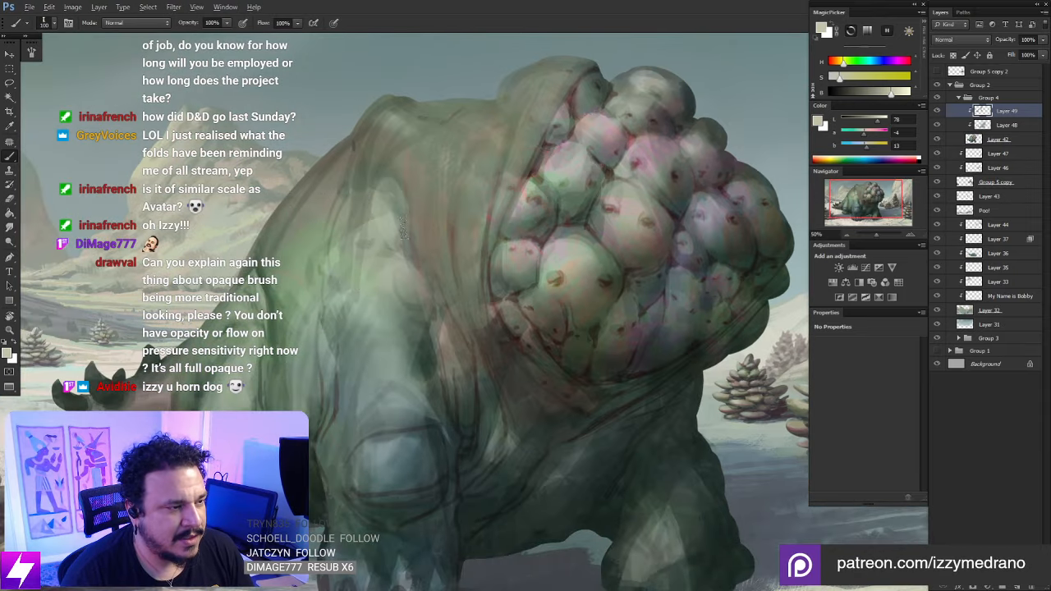
left_click_drag(421, 175, 395, 237)
key("ctrl+z")
mouse_move(372, 177)
left_mouse_down()
mouse_move(392, 212)
mouse_move(352, 186)
mouse_move(403, 253)
left_mouse_up()
left_click_drag(387, 420, 395, 334)
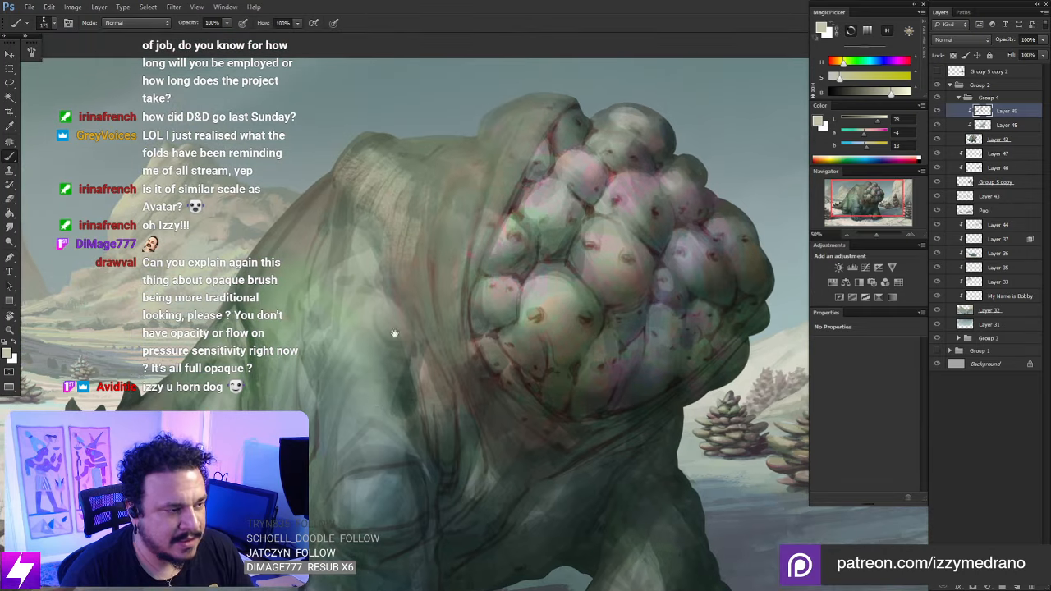
Switch to another textured brush preset and blend sampled olive-grey and brown tones into the folds between shoulder hump and hood
right_click(365, 179)
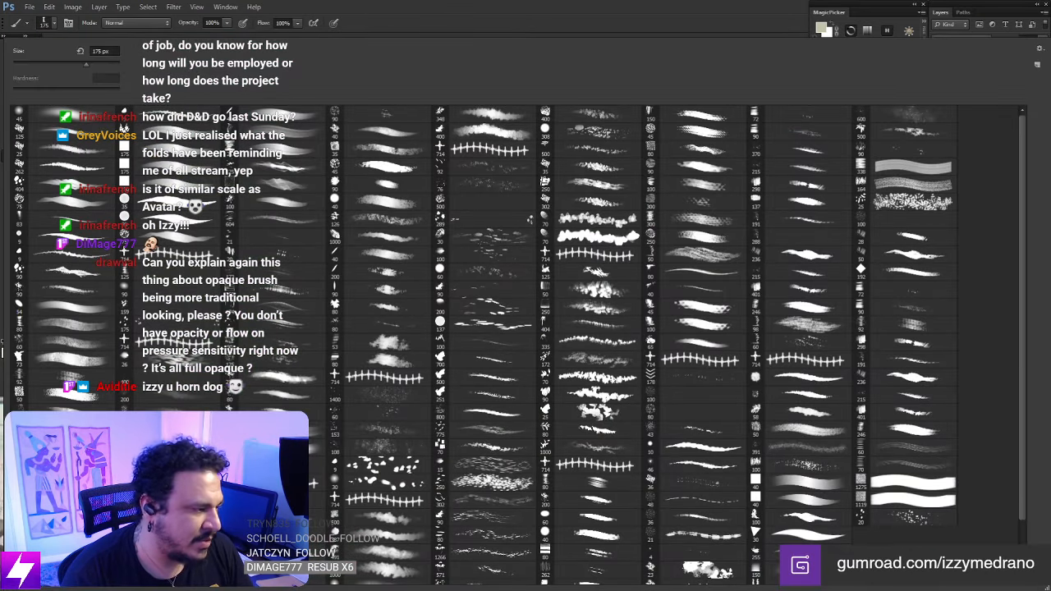
double_click(70, 374)
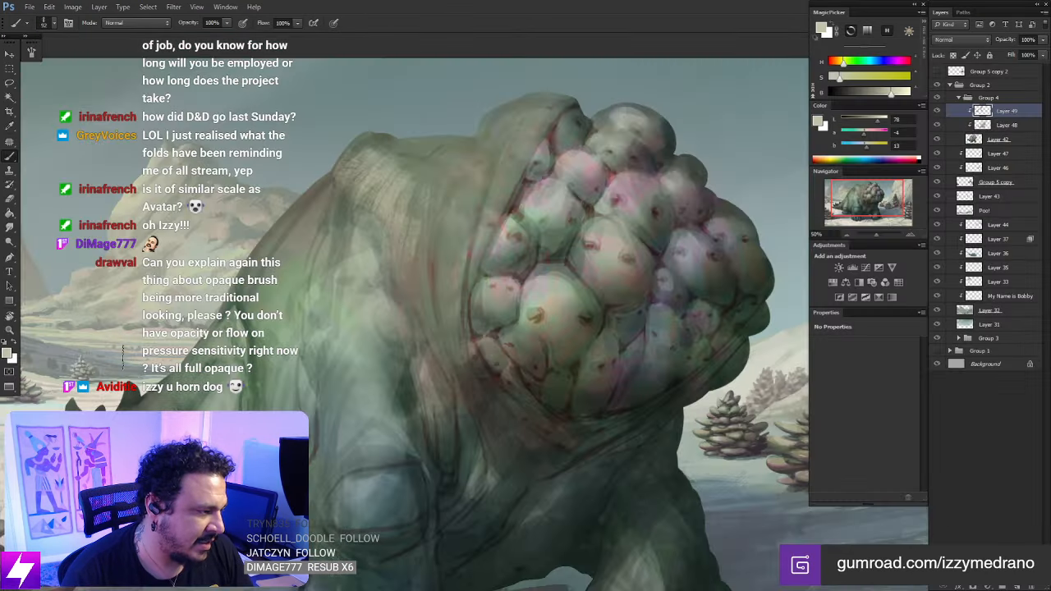
left_click(415, 189, "alt")
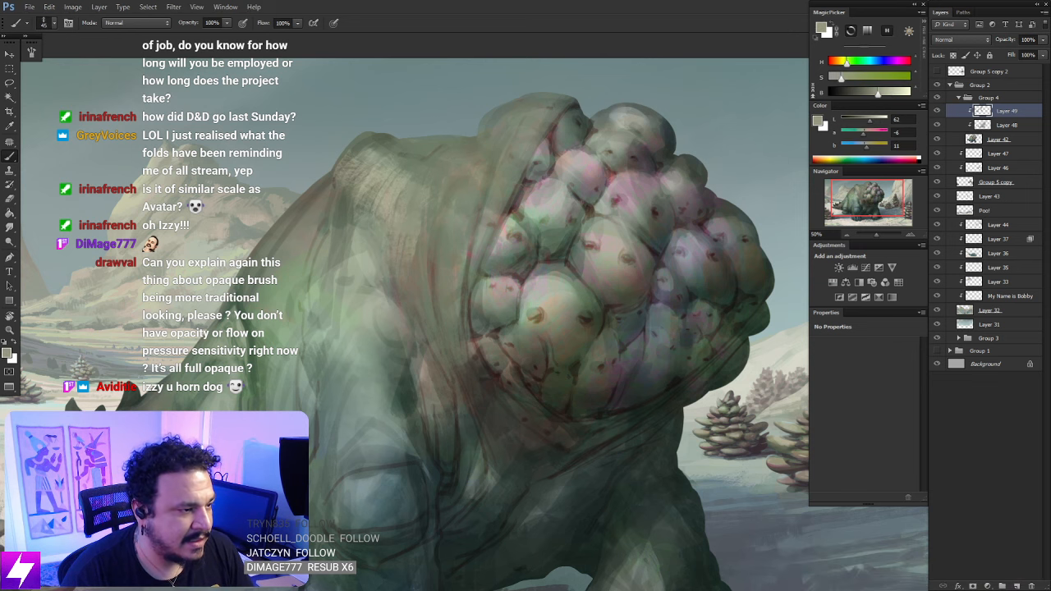
left_click_drag(378, 270, 384, 233)
left_click(405, 260, "alt")
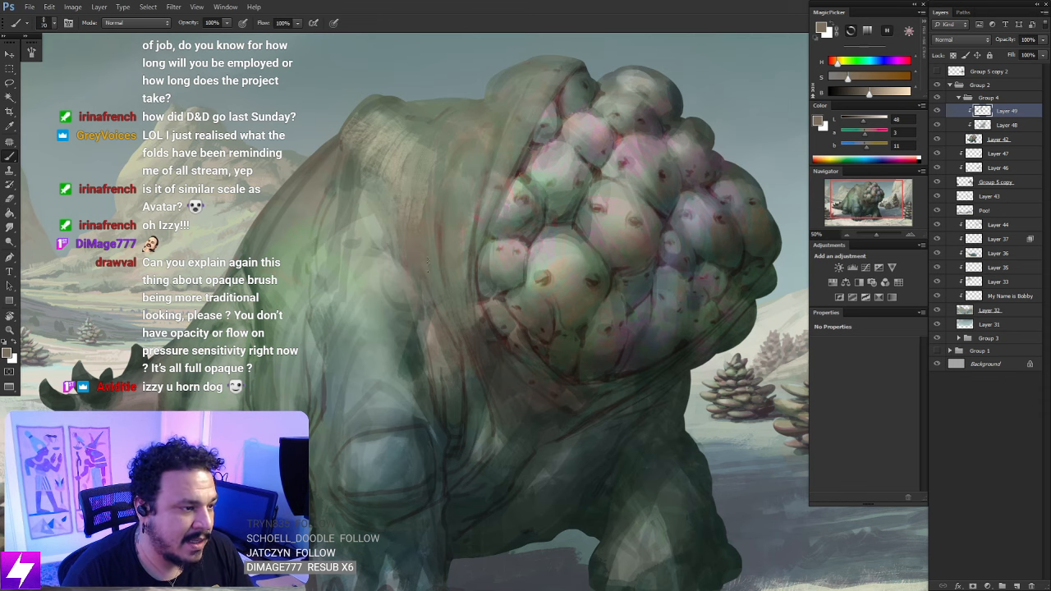
left_click_drag(413, 311, 417, 242)
left_click_drag(426, 115, 416, 251)
Inspect the shoulder and head on the whole creature, flipping the canvas back to compare orientations
right_click(95, 294)
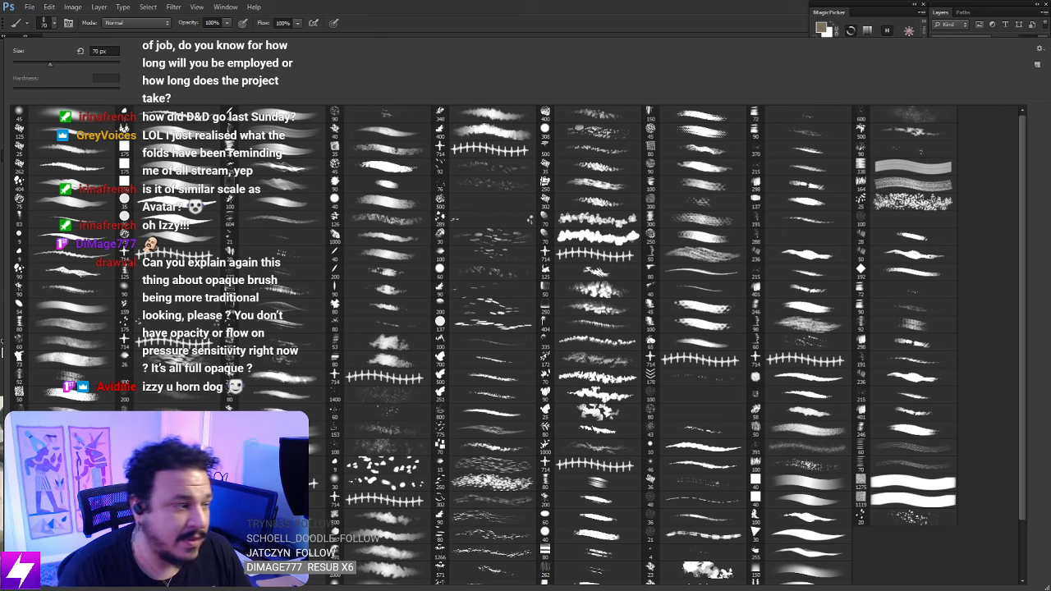
left_click(688, 31)
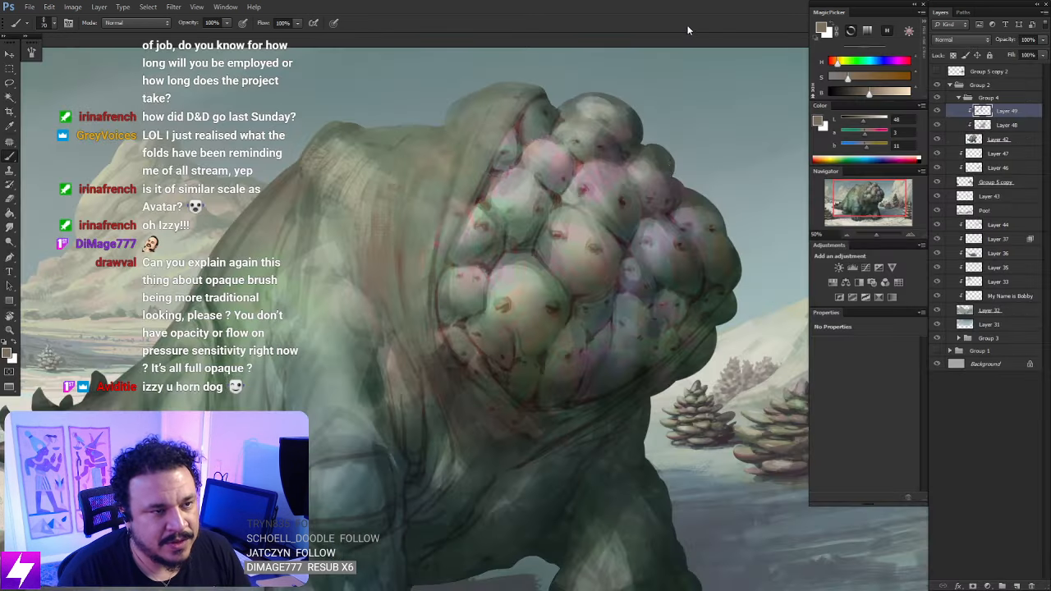
key("ctrl+minus")
left_click_drag(472, 368, 516, 358)
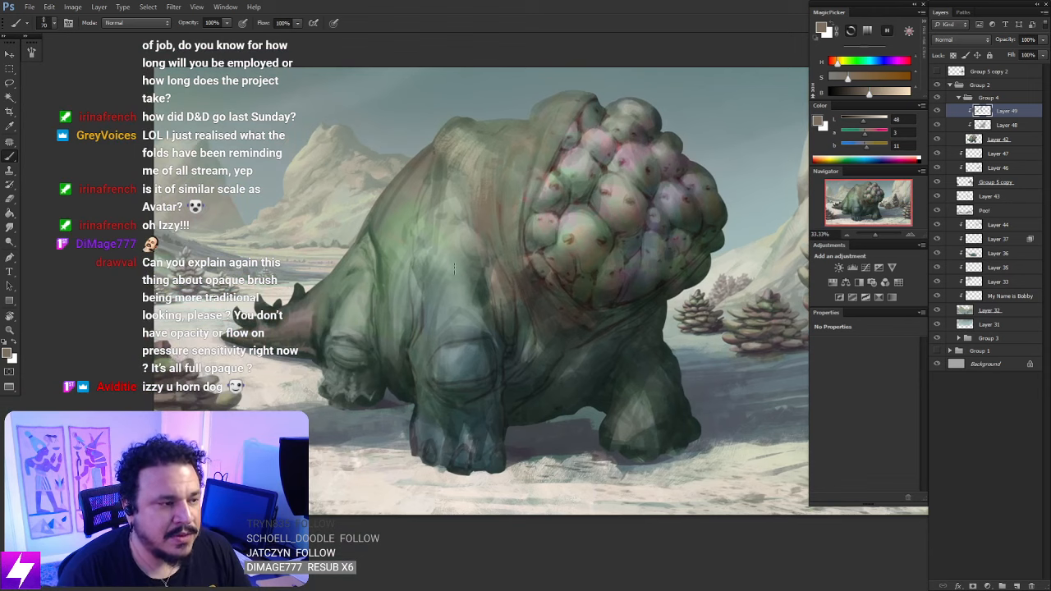
left_click_drag(481, 301, 493, 321)
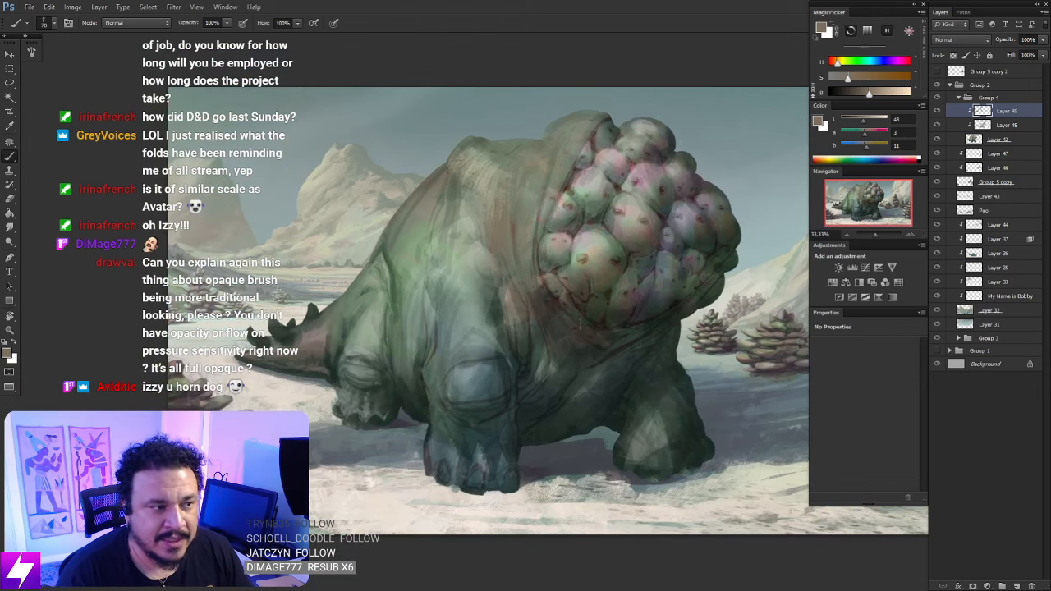
left_click_drag(564, 259, 560, 321)
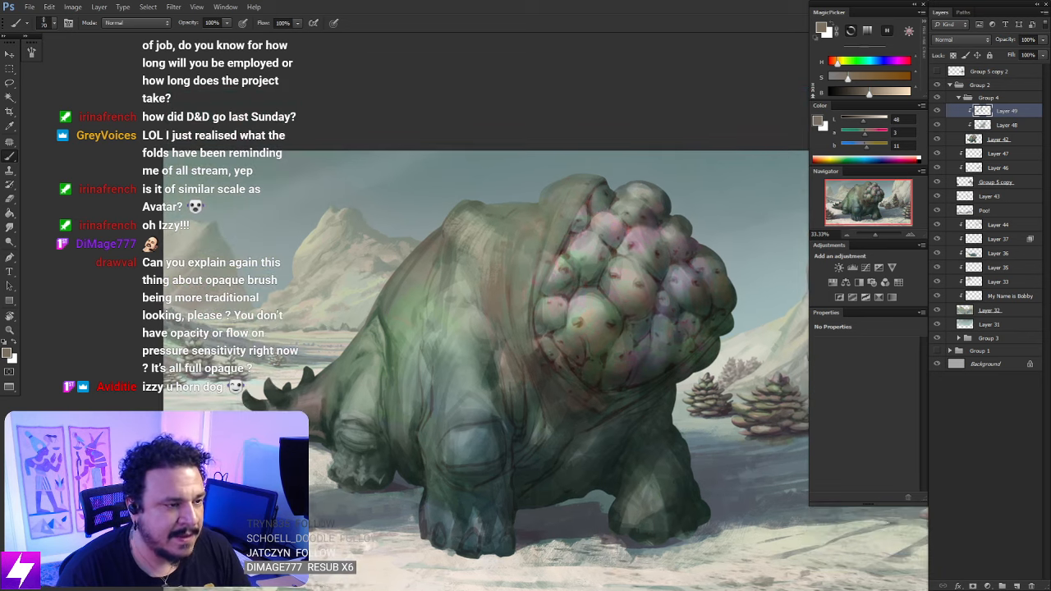
key("ctrl+plus")
mouse_move(589, 287)
left_mouse_down()
mouse_move(524, 292)
mouse_move(476, 264)
left_mouse_up()
mouse_move(542, 290)
left_mouse_down()
mouse_move(521, 288)
mouse_move(537, 319)
left_mouse_up()
key("ctrl+minus")
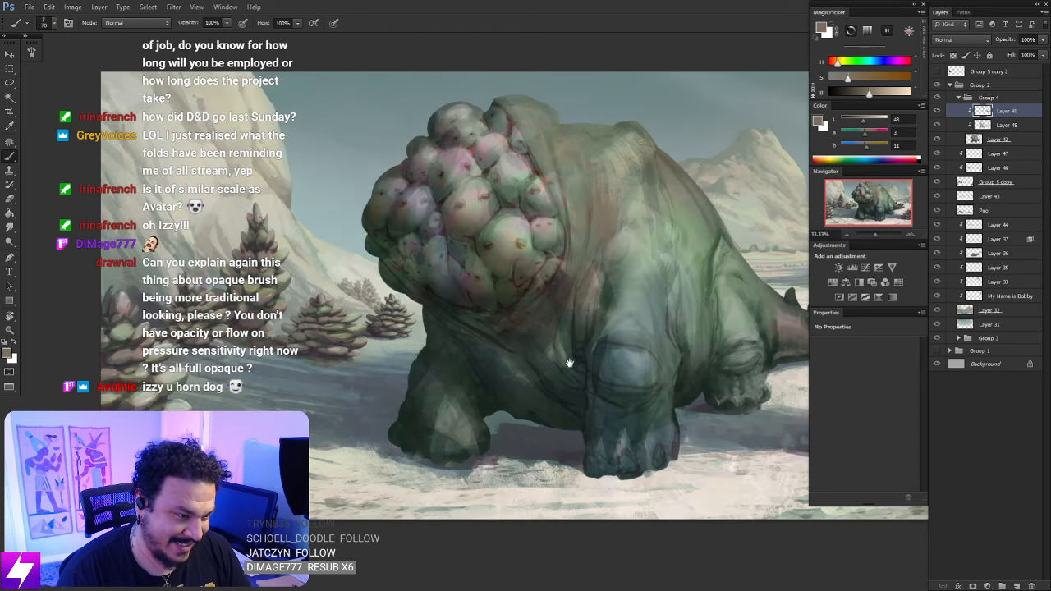
left_click_drag(556, 318, 578, 438)
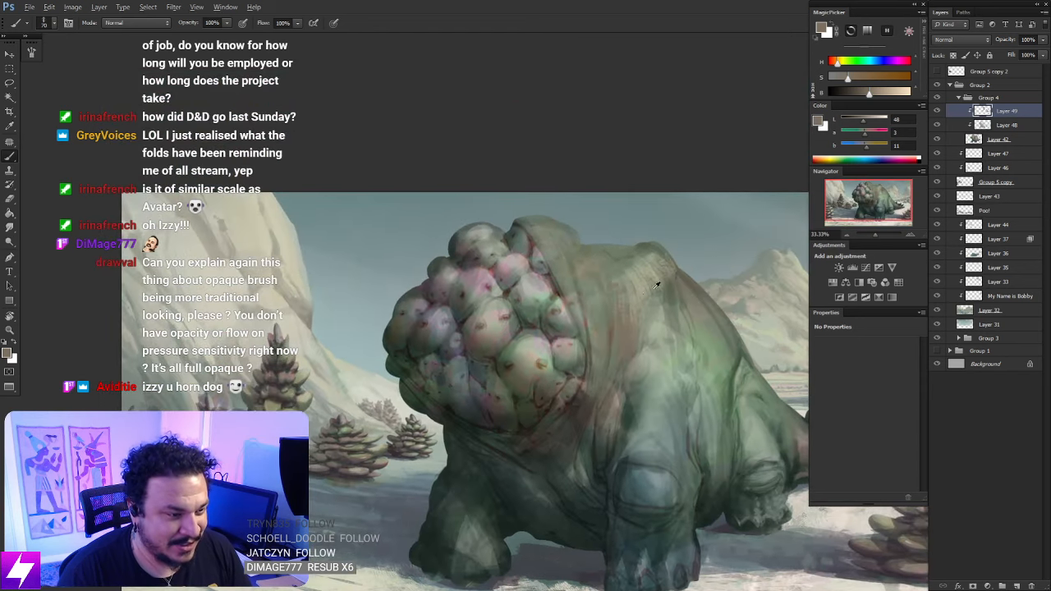
Paint darker grey-green textured strokes down the tail-facing side of the shoulder hump
mouse_move(656, 284)
left_mouse_down()
mouse_move(667, 282)
mouse_move(642, 294)
mouse_move(688, 261)
mouse_move(654, 297)
left_mouse_up()
key("r")
key("Escape")
mouse_move(662, 174)
left_mouse_down()
mouse_move(632, 187)
mouse_move(627, 220)
mouse_move(647, 256)
mouse_move(631, 250)
mouse_move(652, 259)
left_mouse_up()
key("b")
Sample a light grey-green from the head bulbs and paint it over the hood's top edge with a 100 to 125 px brush
left_click(627, 197, "alt")
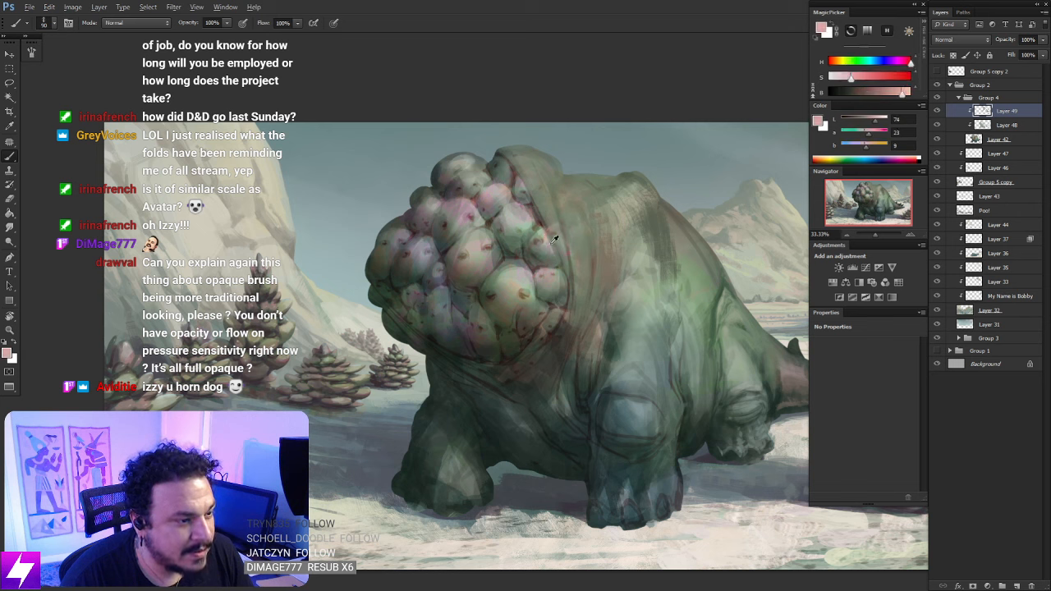
left_click(548, 242, "alt")
left_click_drag(554, 229, 556, 259)
left_click_drag(594, 238, 597, 240)
key("ctrl+z")
key("bracketright")
key("bracketright")
left_click_drag(528, 206, 544, 219)
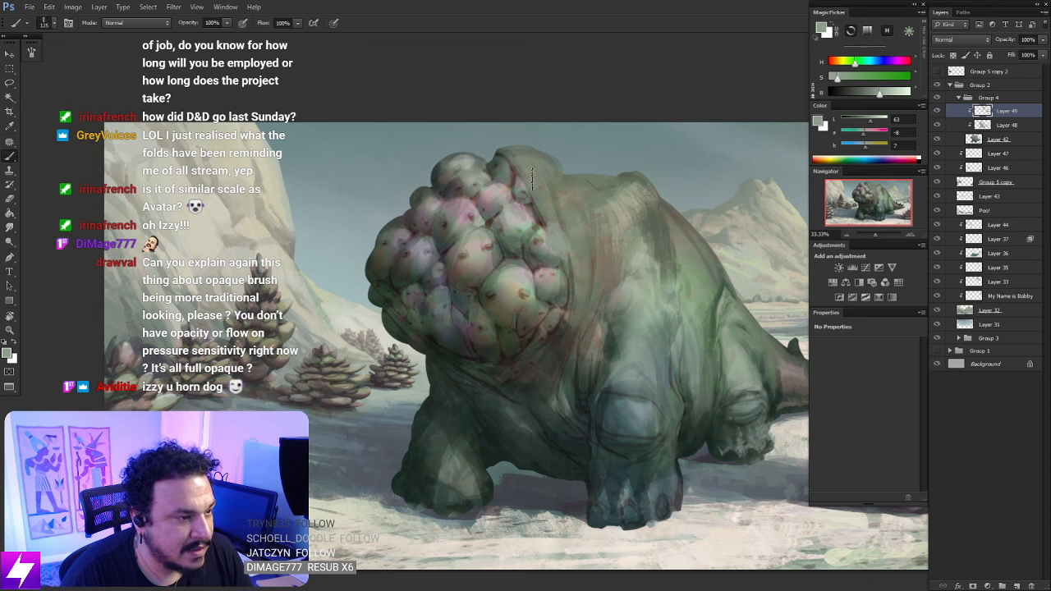
key("bracketleft")
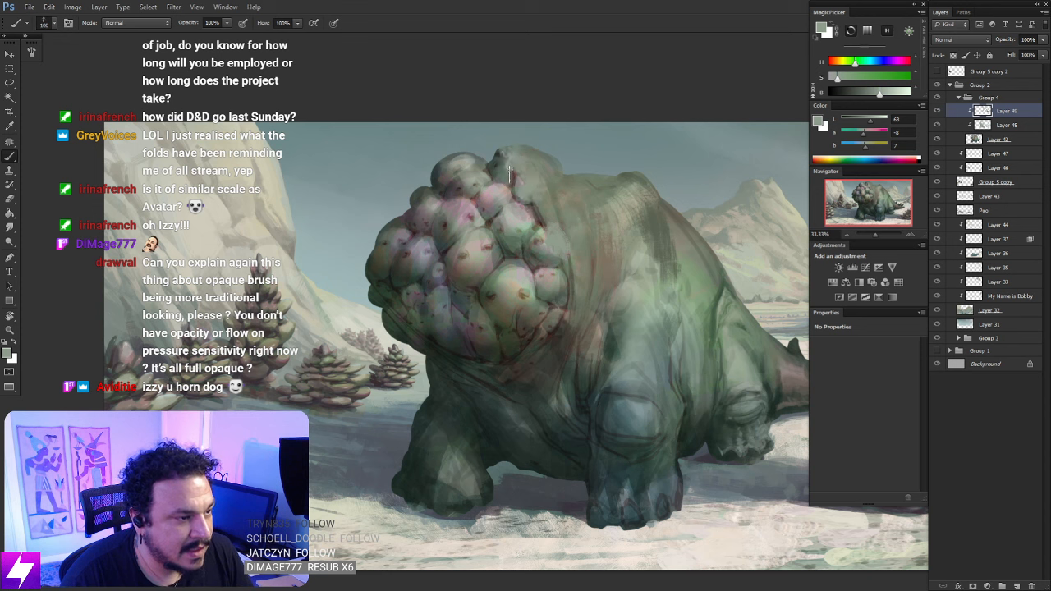
Paint dark reddish-brown spots on the large lump at the head's top, checking them with the canvas flipped horizontally
left_click(518, 174, "alt")
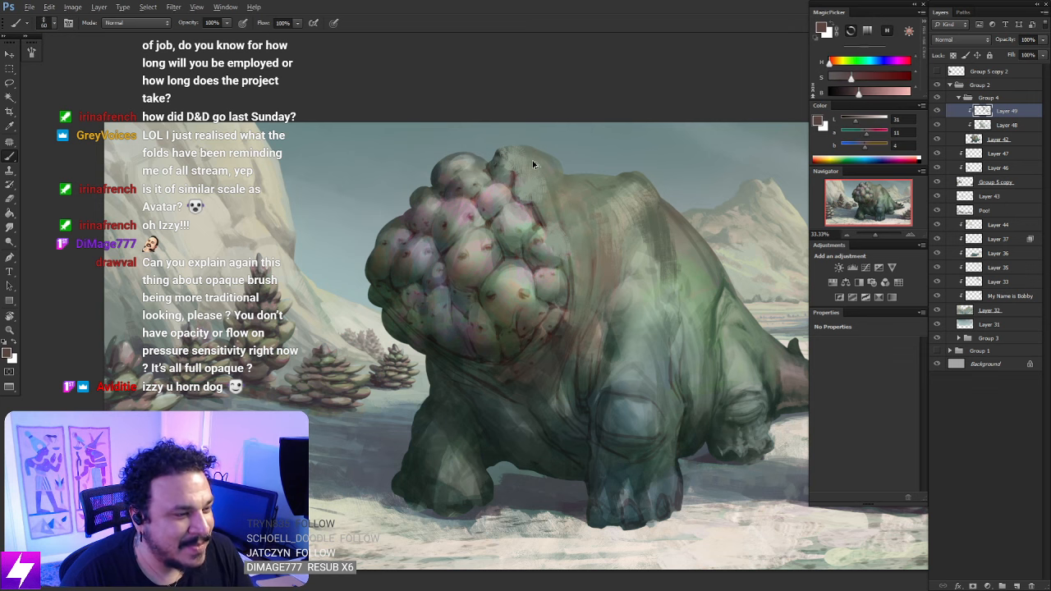
key("ctrl+minus")
key("ctrl+minus")
key("ctrl+minus")
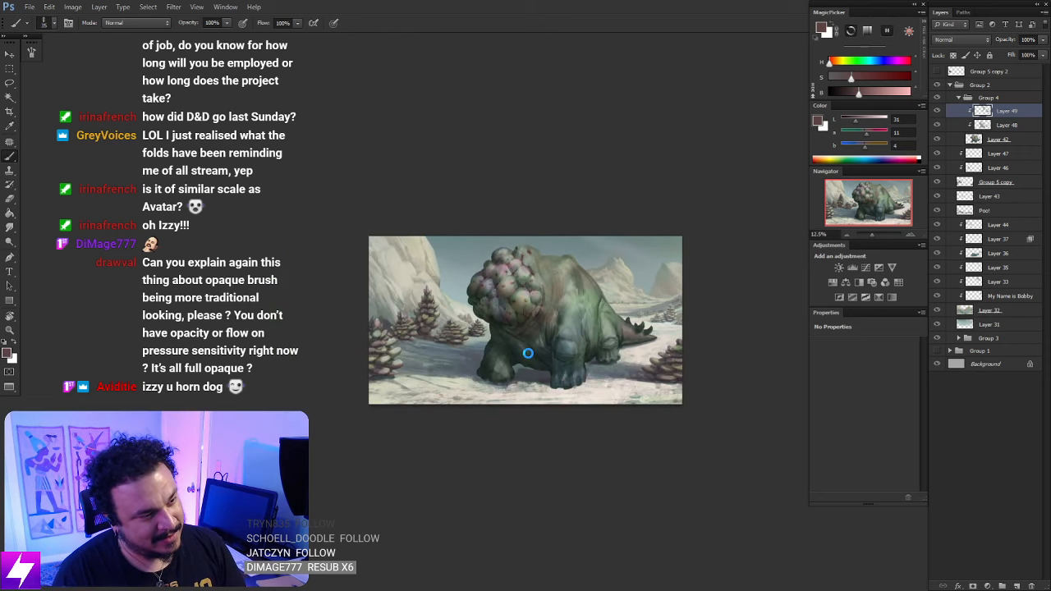
key("ctrl+plus")
key("ctrl+plus")
left_click_drag(537, 246, 547, 280)
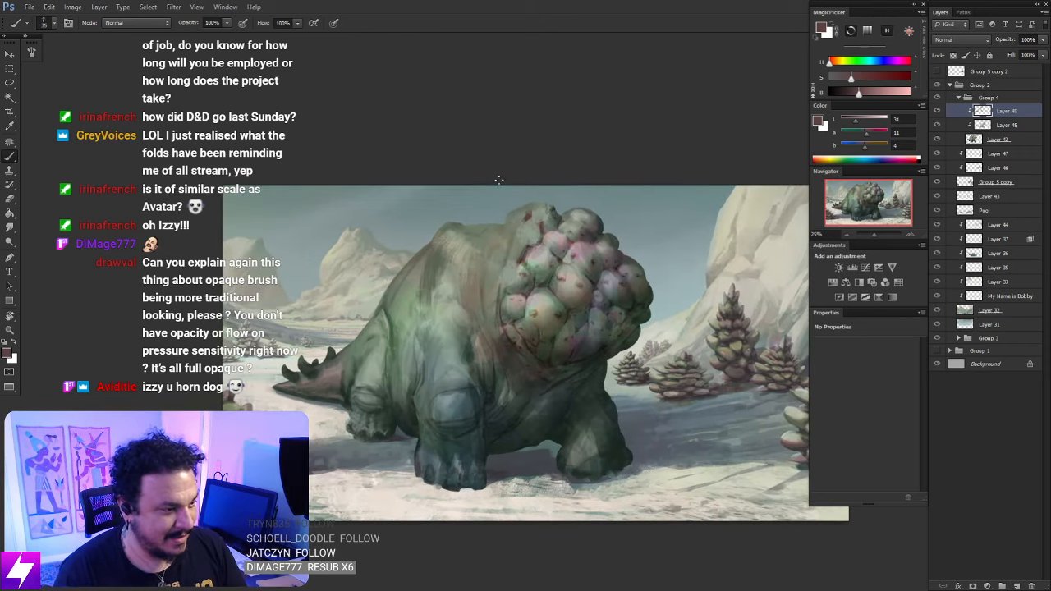
key("ctrl+plus")
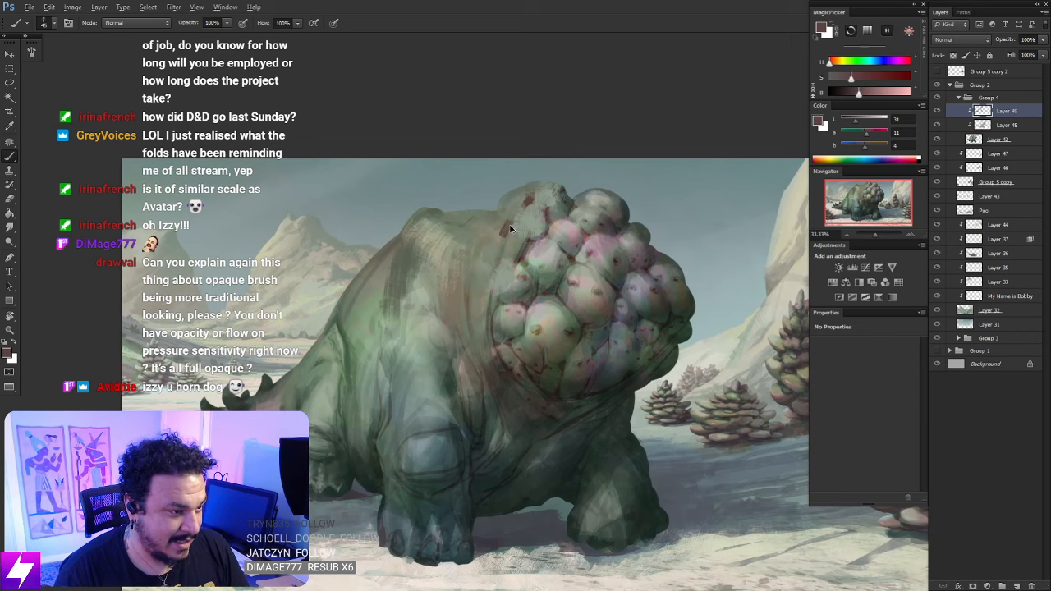
Undo the last stroke, repaint the brown mark beside the top lump, and blend around it with a sampled grey-green
key("ctrl+z")
left_click(507, 225)
left_click(509, 206, "alt")
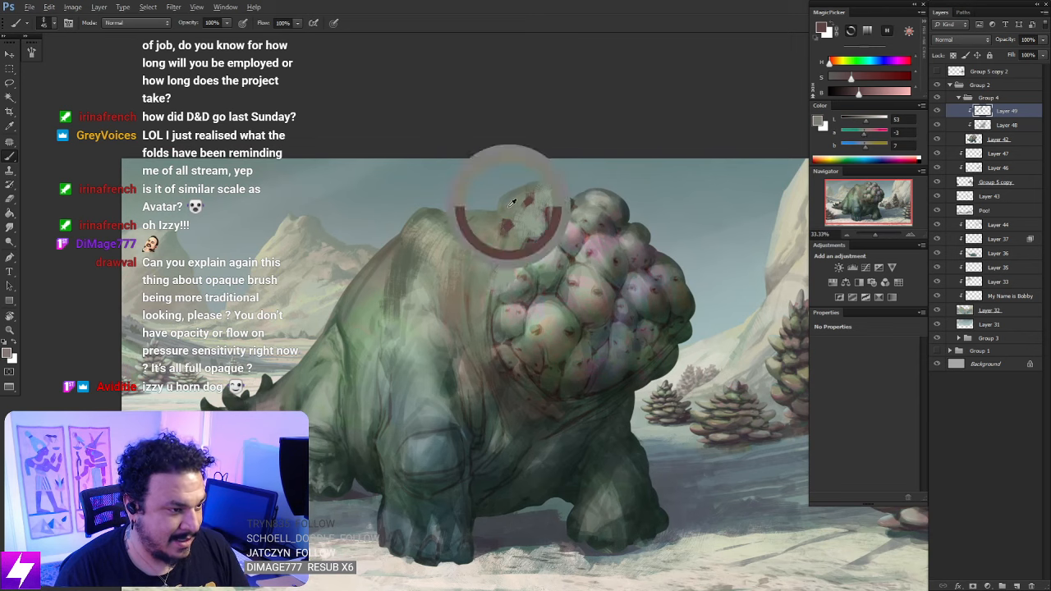
key("ctrl+minus")
key("ctrl+minus")
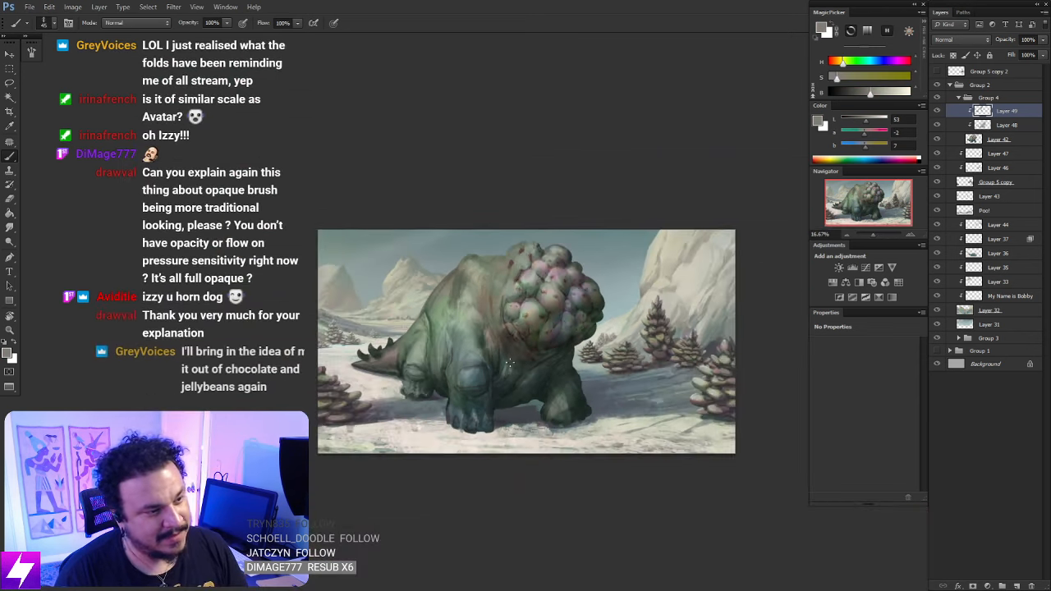
key("ctrl+plus")
key("ctrl+plus")
left_click_drag(544, 227, 547, 236)
left_click(574, 218, "alt")
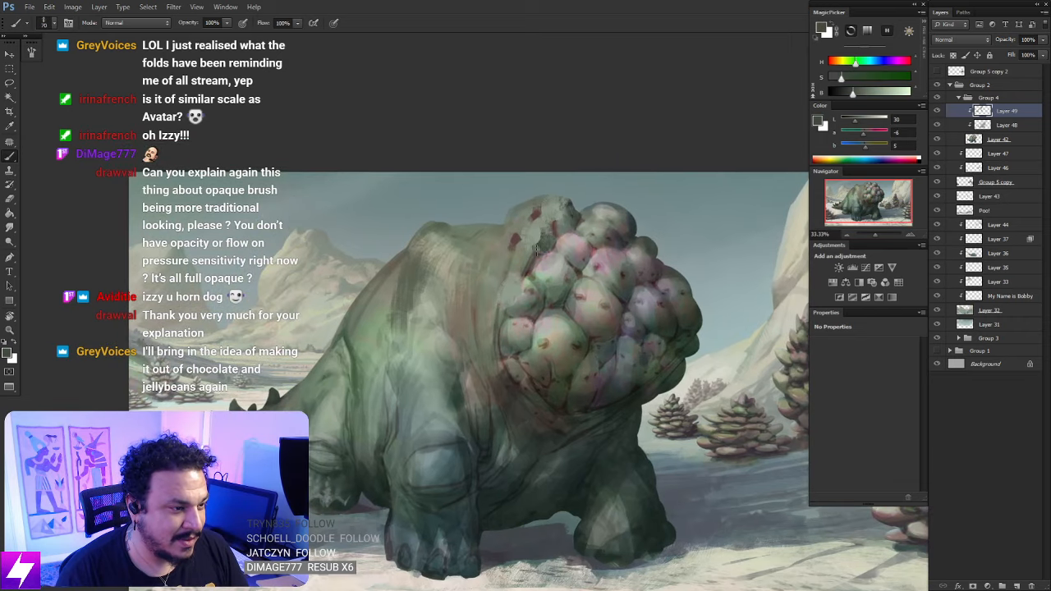
Choose another textured brush preset and paint dark gaps and a light pinkish-grey bulb below the top lump with sampled colours
right_click(446, 309)
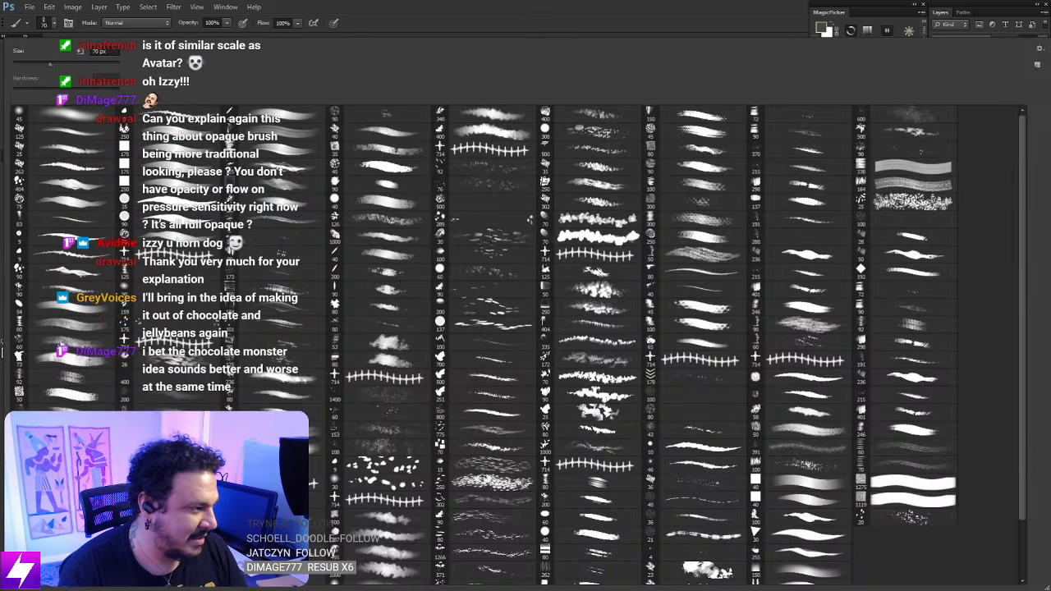
double_click(531, 246)
mouse_move(532, 274)
left_mouse_down()
mouse_move(526, 298)
mouse_move(518, 253)
left_mouse_up()
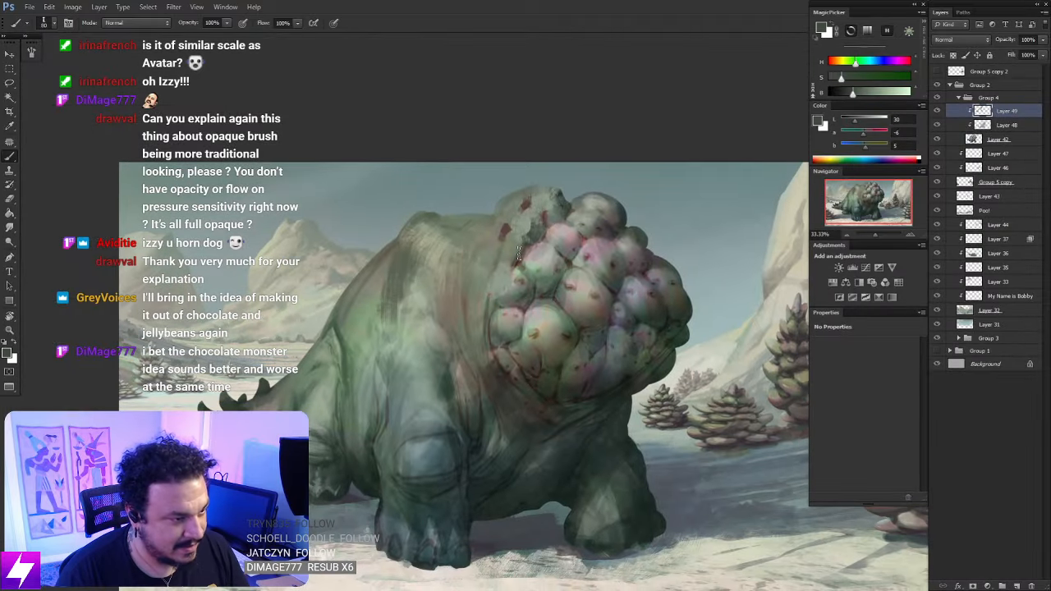
left_click(508, 249, "alt")
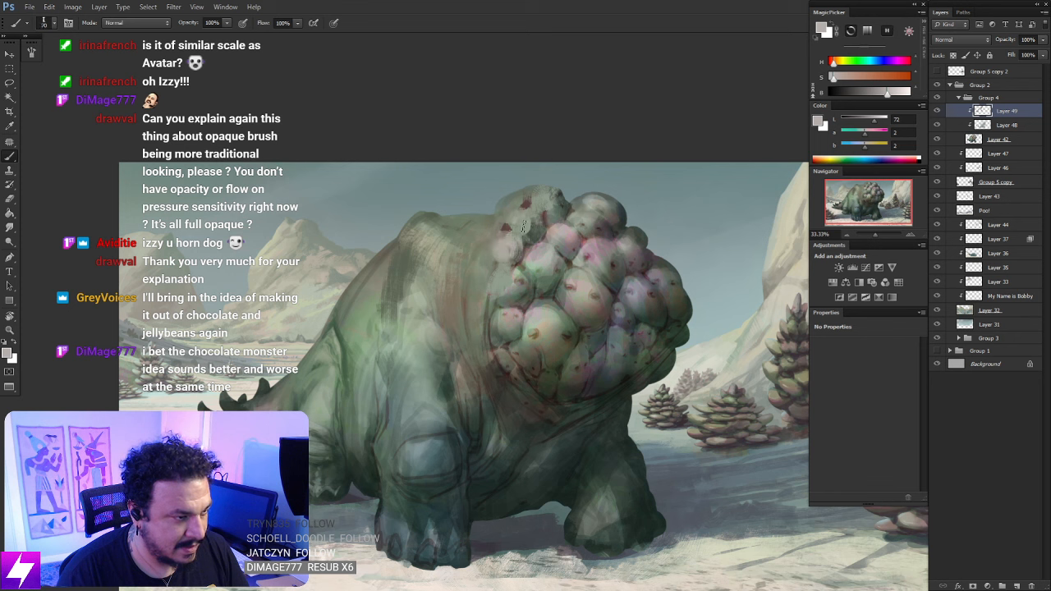
left_click(541, 215, "alt")
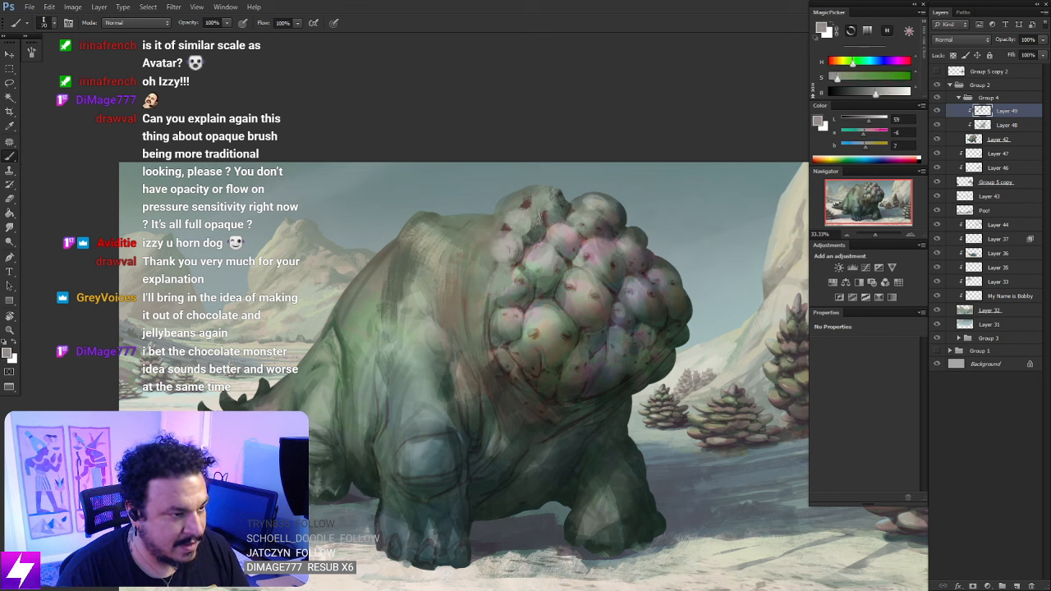
Save the painting and flip the canvas back so the creature's head faces the original way
key("ctrl+minus")
key("ctrl+minus")
key("ctrl+s")
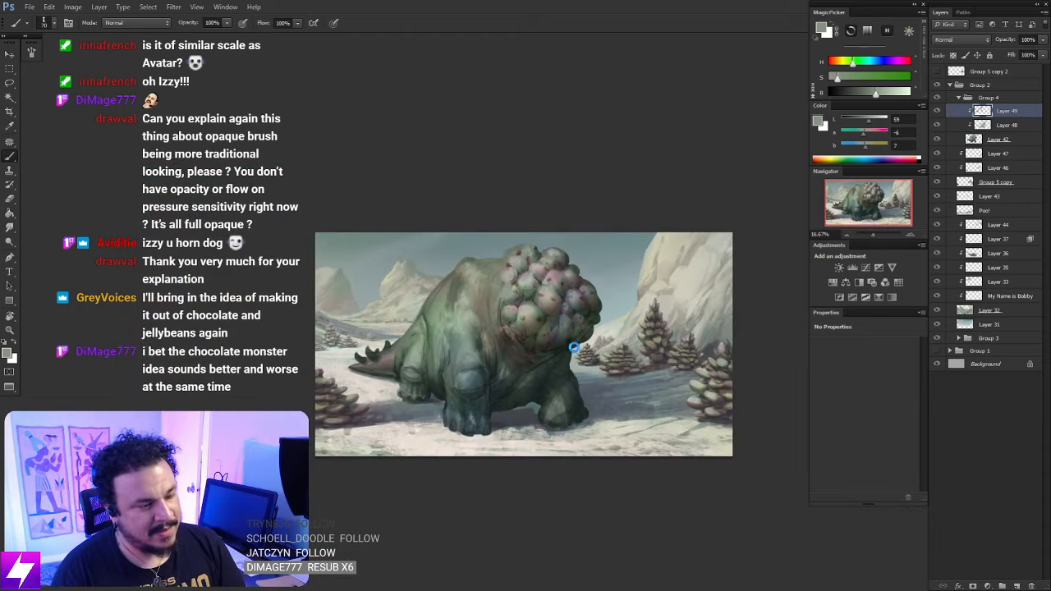
key("ctrl+plus")
key("ctrl+plus")
left_click_drag(616, 265, 581, 277)
Sample a dark reddish brown and dab spots on the hood skin beside the bulbs with a 45 px brush
left_click(550, 235, "alt")
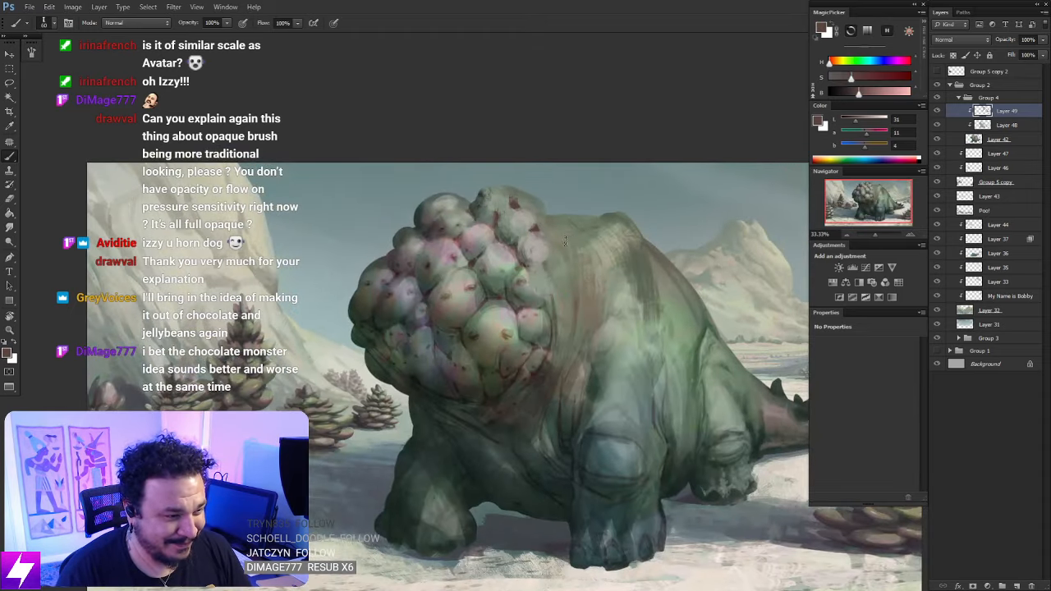
left_click_drag(599, 287, 587, 268)
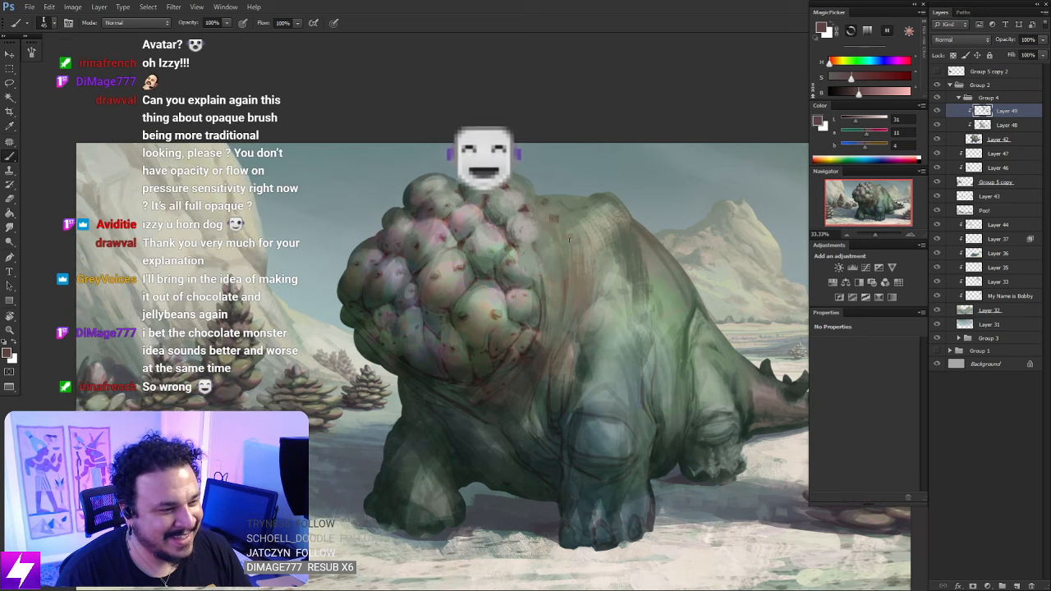
key("bracketleft")
key("bracketleft")
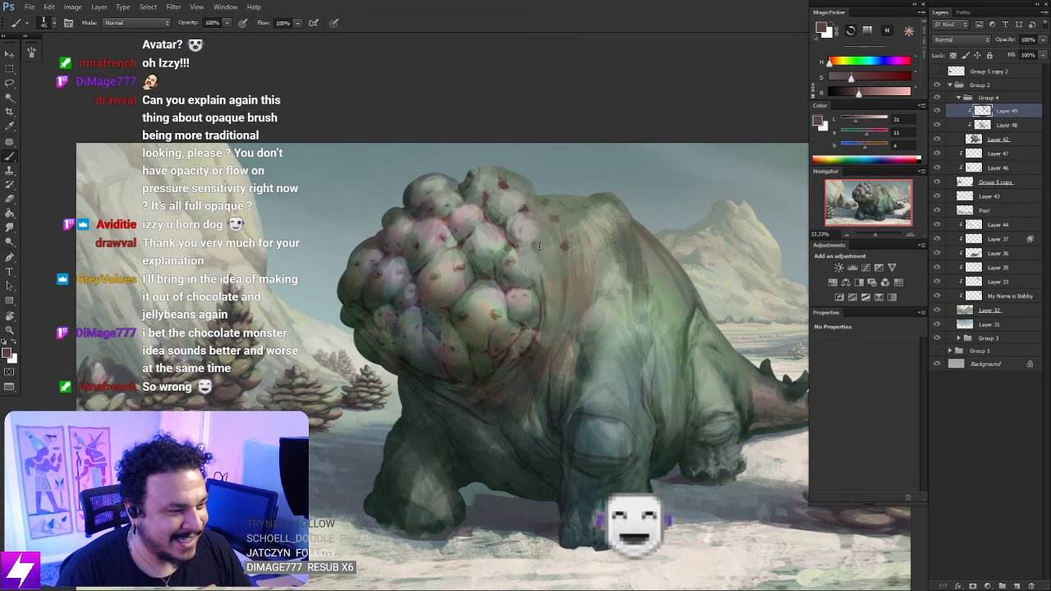
left_click(542, 259, "alt")
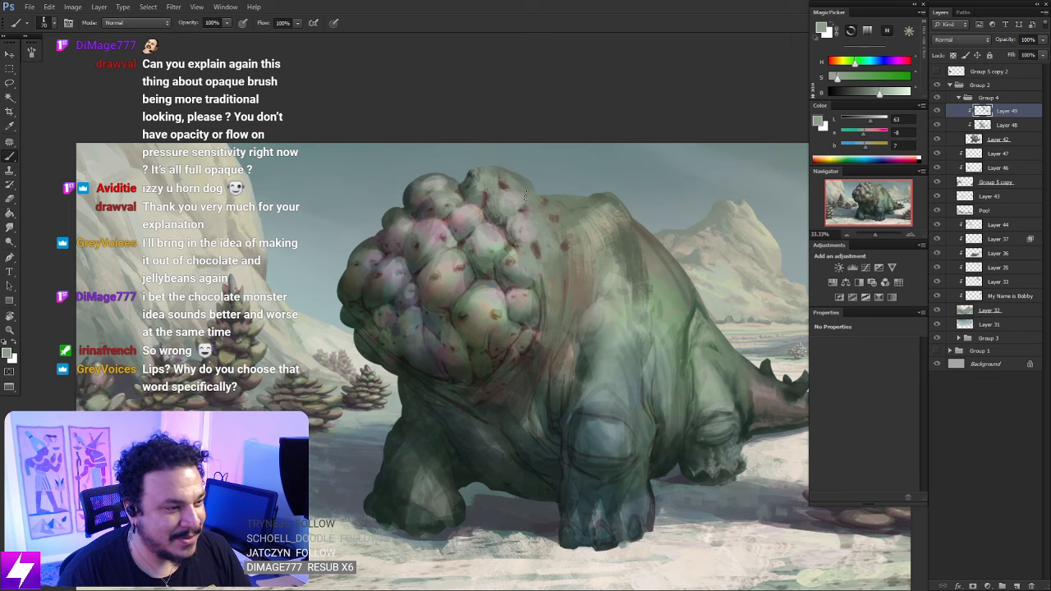
Paint a small pinkish-grey bulb with dark brown edges on the hood skin beside the lower bulbs, using sampled tones
left_click_drag(560, 303, 532, 300)
left_click(532, 297, "alt")
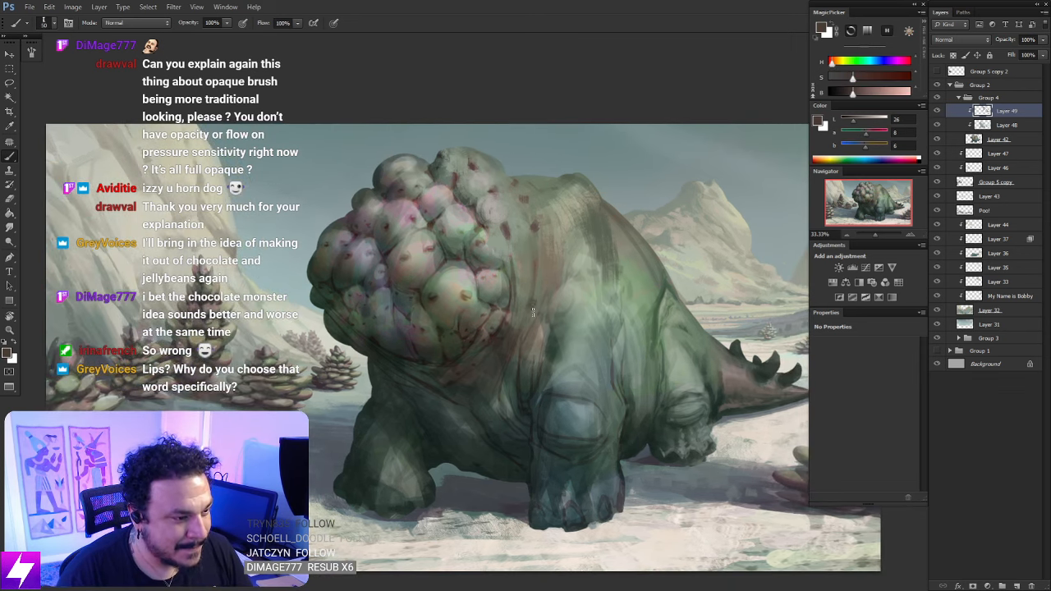
left_click(520, 285, "alt")
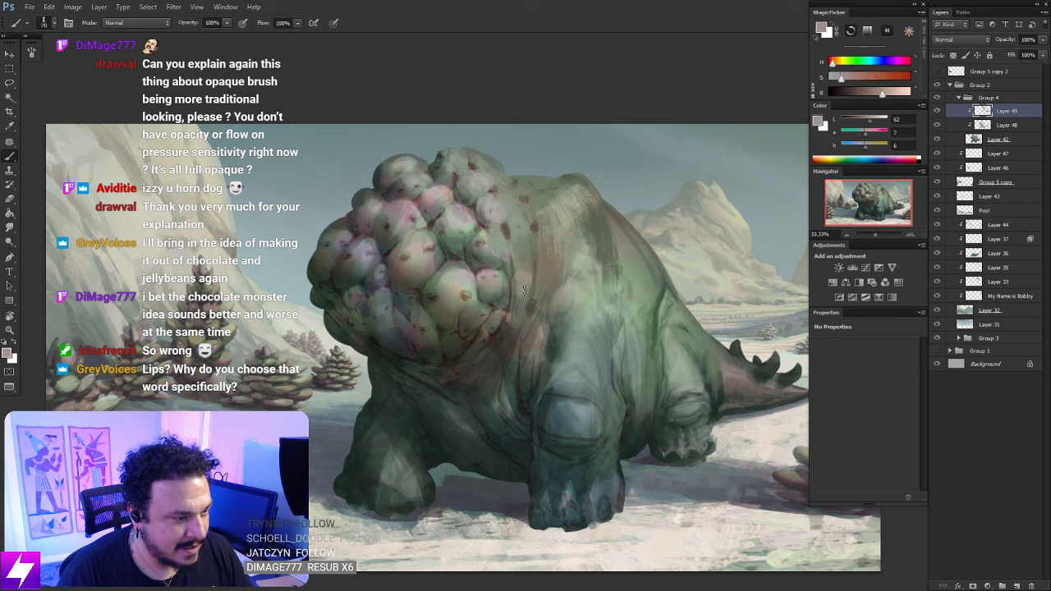
left_click(534, 300, "alt")
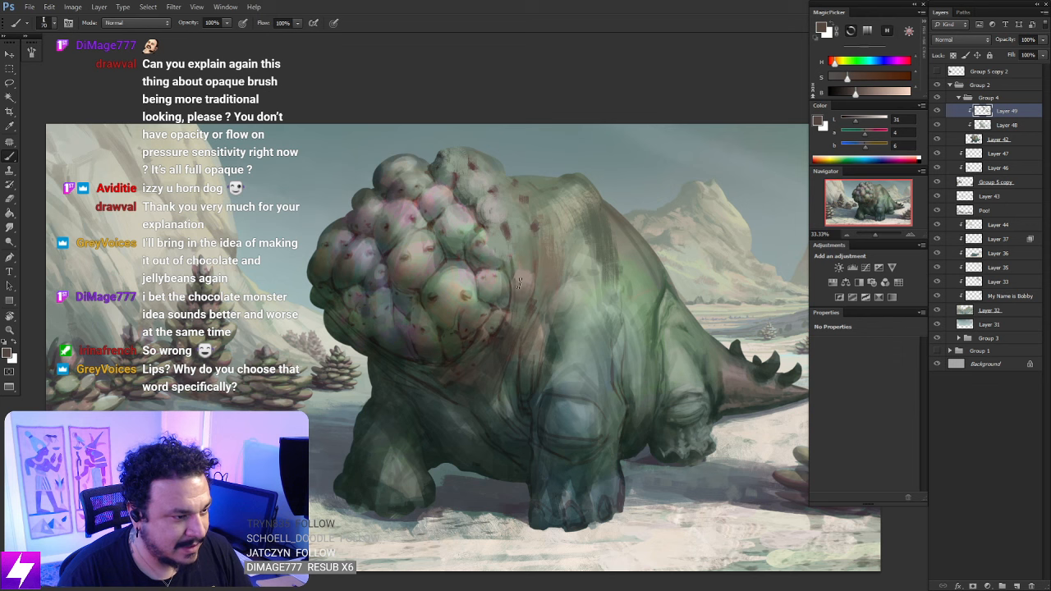
left_click(531, 276, "alt")
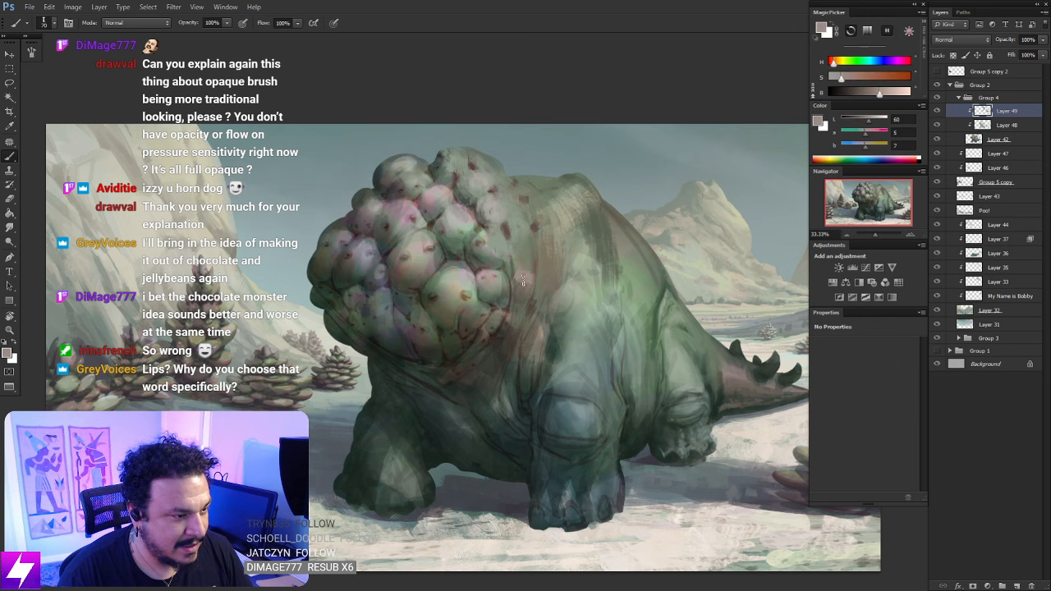
left_click(461, 282, "alt")
left_click_drag(523, 276, 512, 277)
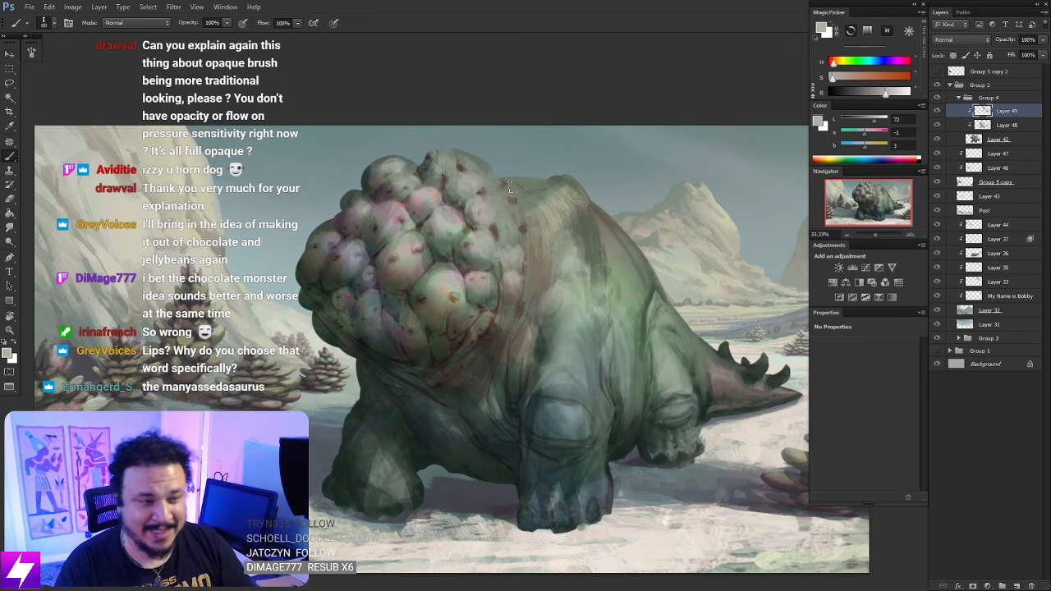
Compare the whole creature with Layer 49's paint hidden and shown, and inspect the head and hood
mouse_move(545, 287)
left_mouse_down()
mouse_move(607, 295)
mouse_move(614, 257)
left_mouse_up()
key("e")
left_click_drag(644, 326, 624, 317)
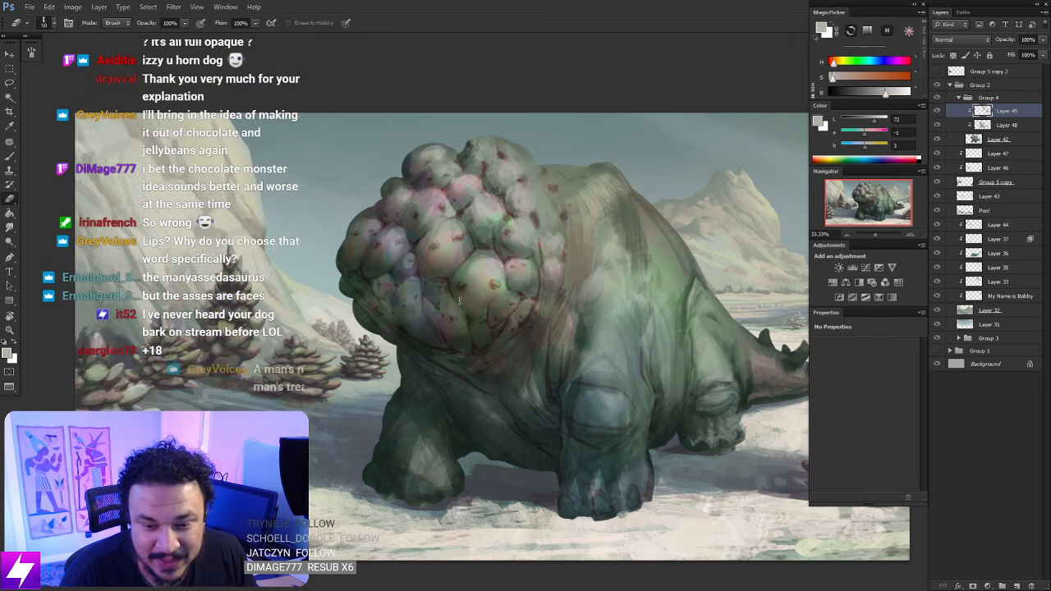
key("ctrl+minus")
left_click_drag(447, 286, 514, 320)
left_click_drag(474, 292, 499, 311)
mouse_move(649, 294)
left_mouse_down()
mouse_move(592, 277)
mouse_move(552, 287)
mouse_move(562, 297)
mouse_move(565, 289)
left_mouse_up()
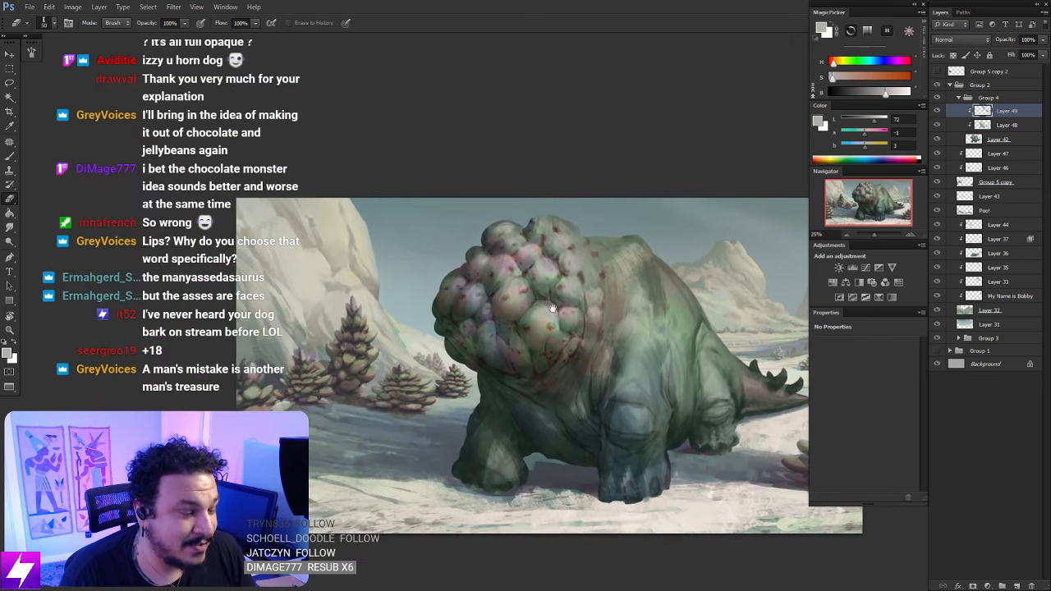
left_click(937, 111)
left_click(938, 112)
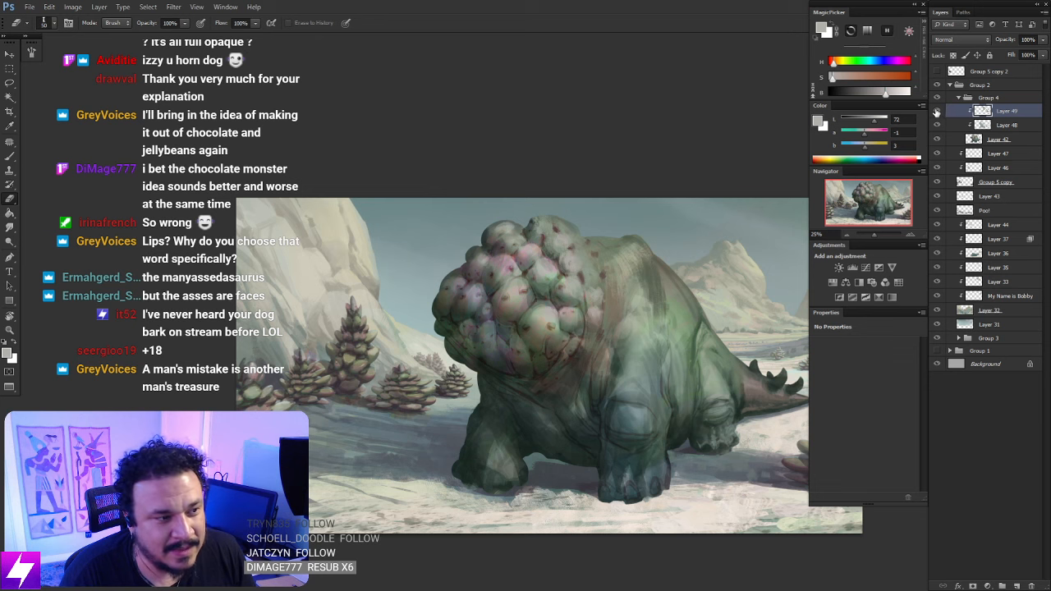
key("ctrl+plus")
left_click_drag(614, 293, 574, 303)
left_click_drag(623, 273, 593, 300)
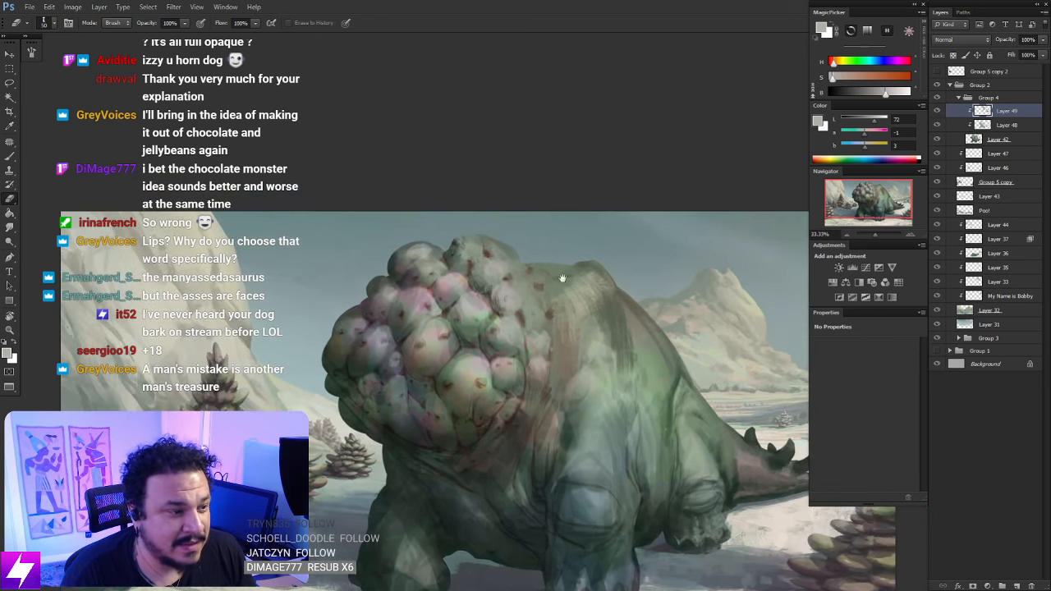
Sample a mid grey-green and shade the small bulb next to the hood with a 45 px brush
key("ctrl+plus")
key("b")
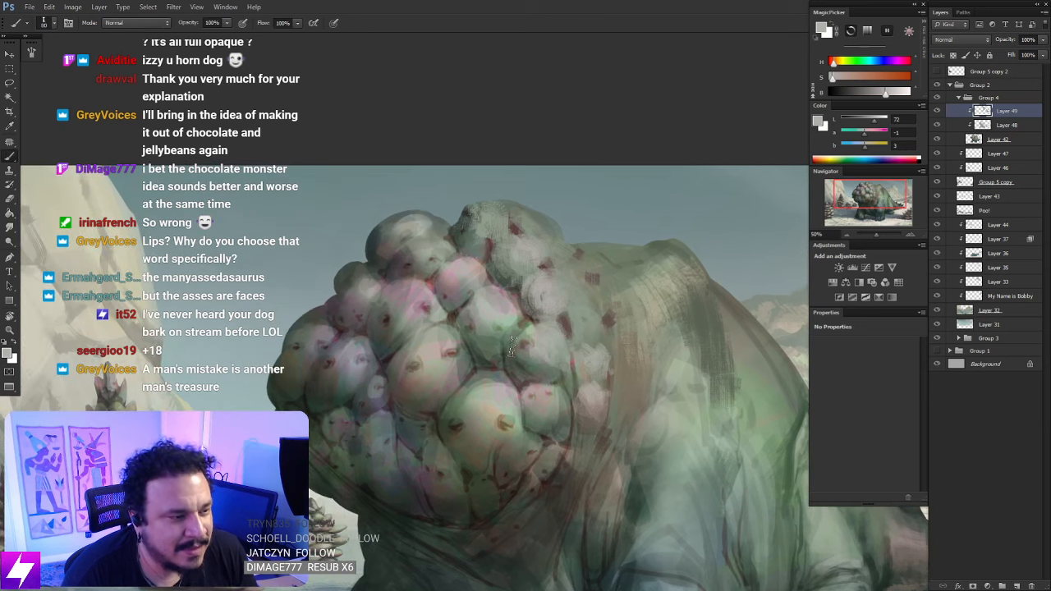
left_click(516, 330, "alt")
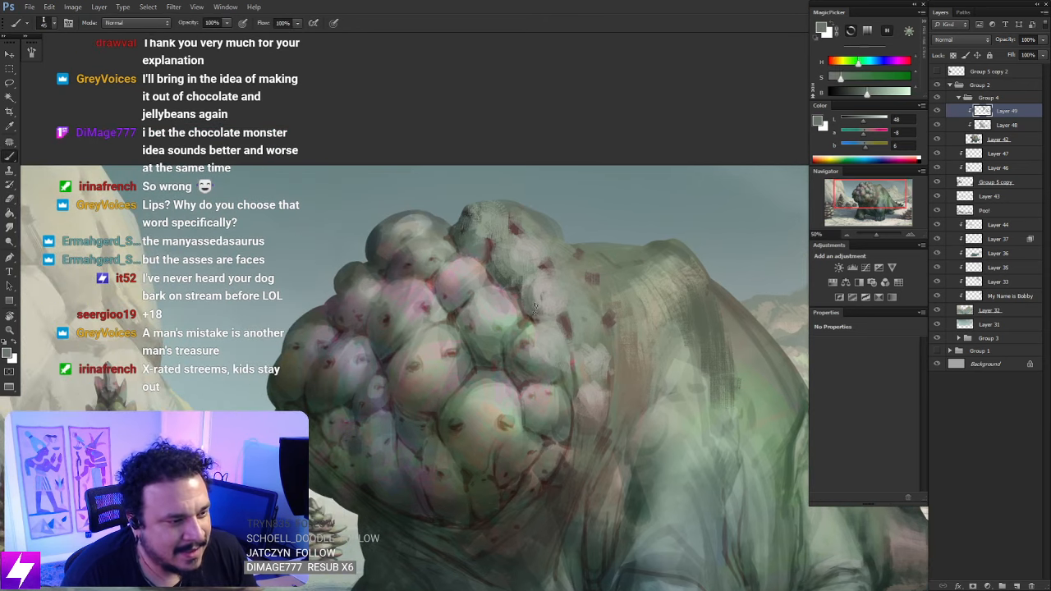
left_click_drag(529, 298, 550, 317)
key("ctrl+minus")
key("r")
mouse_move(603, 418)
left_mouse_down()
mouse_move(638, 337)
mouse_move(625, 286)
left_mouse_up()
mouse_move(544, 269)
left_mouse_down()
mouse_move(570, 331)
mouse_move(600, 351)
left_mouse_up()
left_click_drag(532, 314, 593, 355)
Sample a darker grey-green and deepen the shadows around the upper bulbs with a 40 px brush
key("ctrl+plus")
key("b")
left_click(500, 229, "alt")
key("bracketleft")
mouse_move(482, 205)
left_mouse_down()
mouse_move(514, 226)
mouse_move(519, 216)
left_mouse_up()
key("Escape")
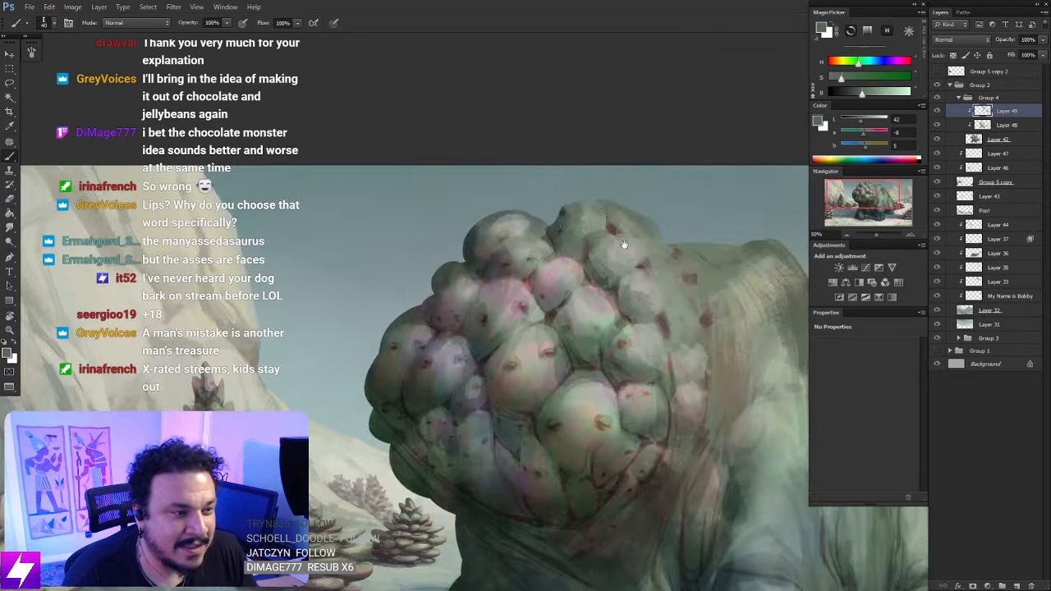
Split the head's top lump into separate rounded bulbs using sampled pale green highlights and darker grey-green shadows, with a 50 px brush
left_click(631, 304, "alt")
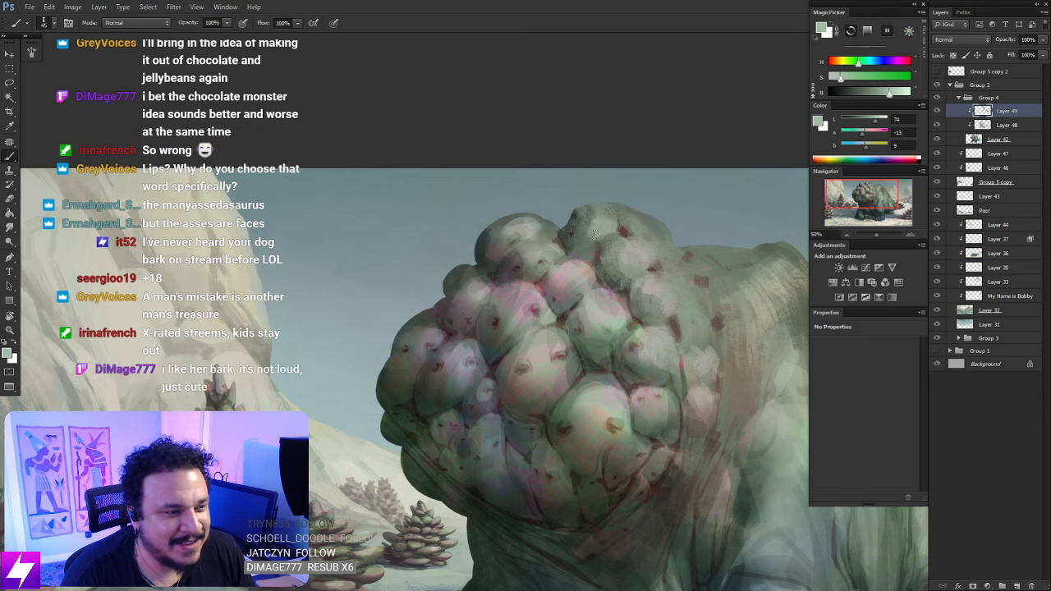
mouse_move(610, 225)
left_mouse_down()
mouse_move(609, 237)
mouse_move(585, 223)
mouse_move(587, 238)
mouse_move(636, 232)
mouse_move(601, 215)
mouse_move(594, 235)
mouse_move(608, 221)
mouse_move(603, 203)
mouse_move(617, 213)
left_mouse_up()
key("bracketright")
left_click(591, 186, "alt")
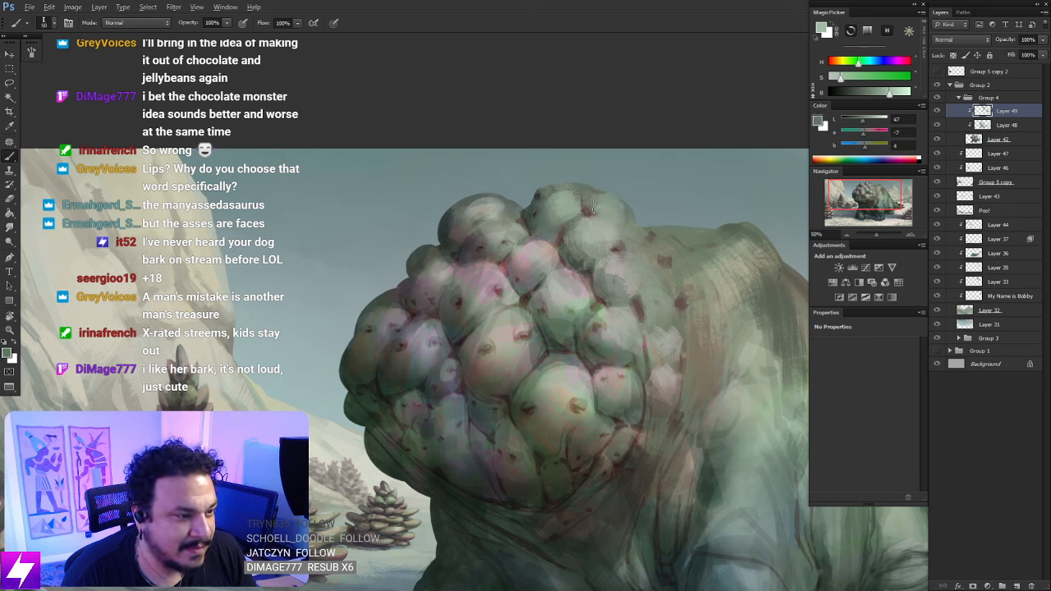
left_click(614, 203, "alt")
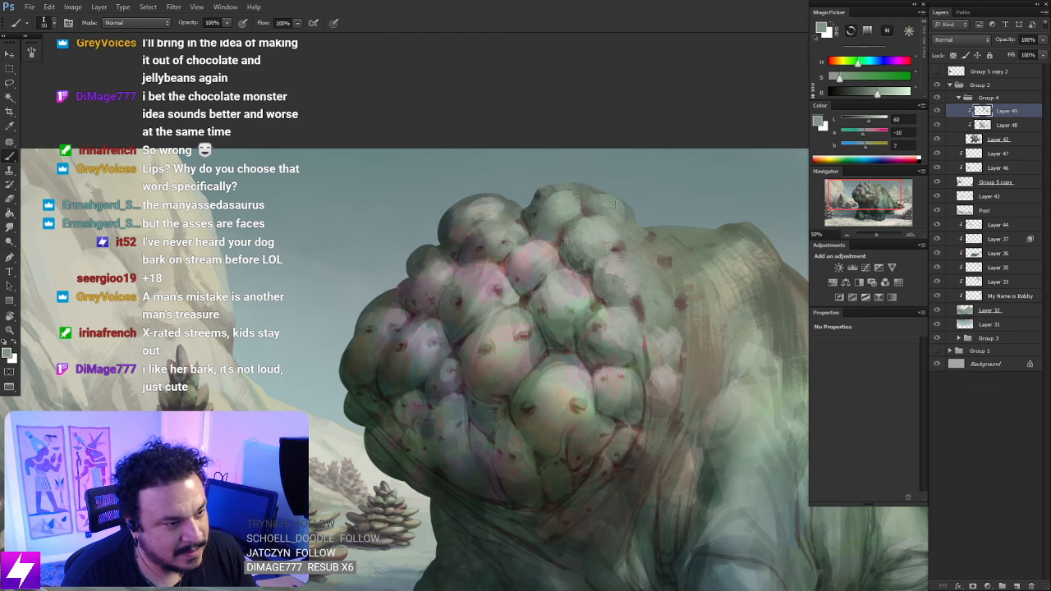
Sample a pale green and paint lighter volumes on the bulbs bordering the hood with a 50 to 60 px brush
left_click_drag(647, 302, 577, 244)
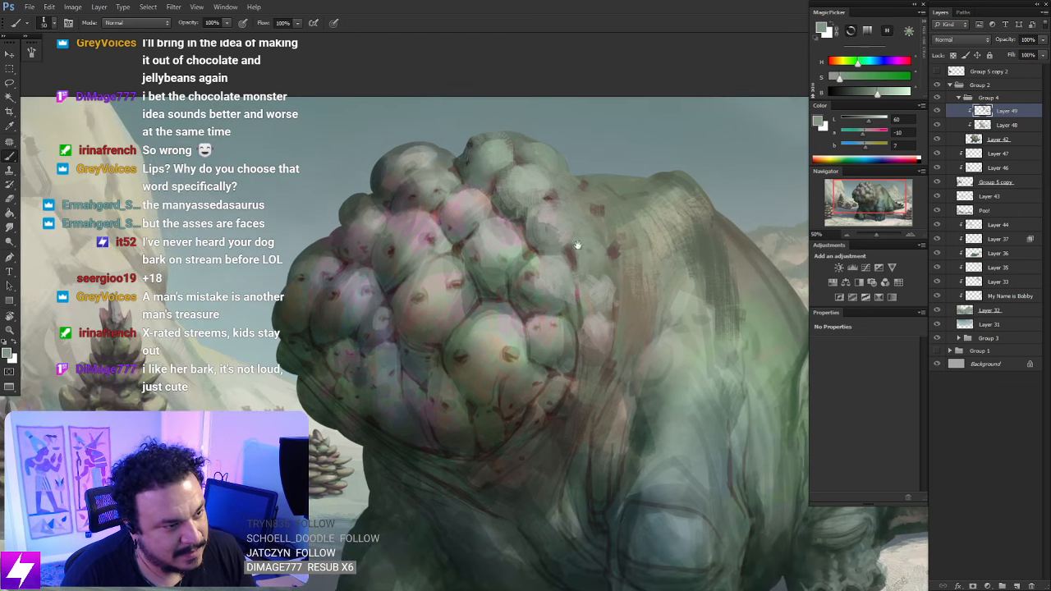
left_click(540, 259, "alt")
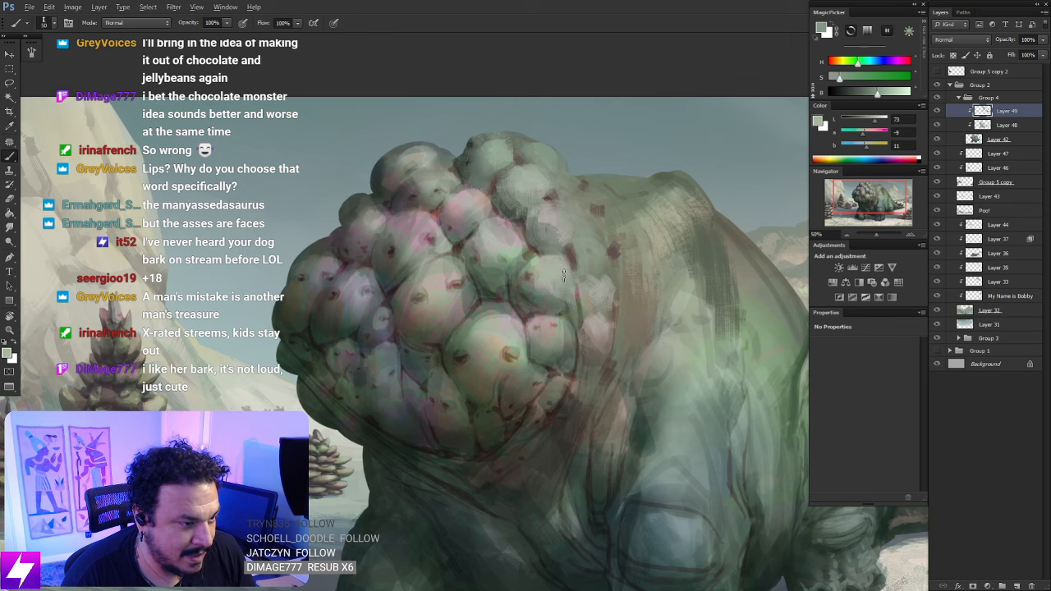
left_click_drag(597, 276, 591, 286)
key("bracketright")
left_click_drag(544, 234, 554, 248)
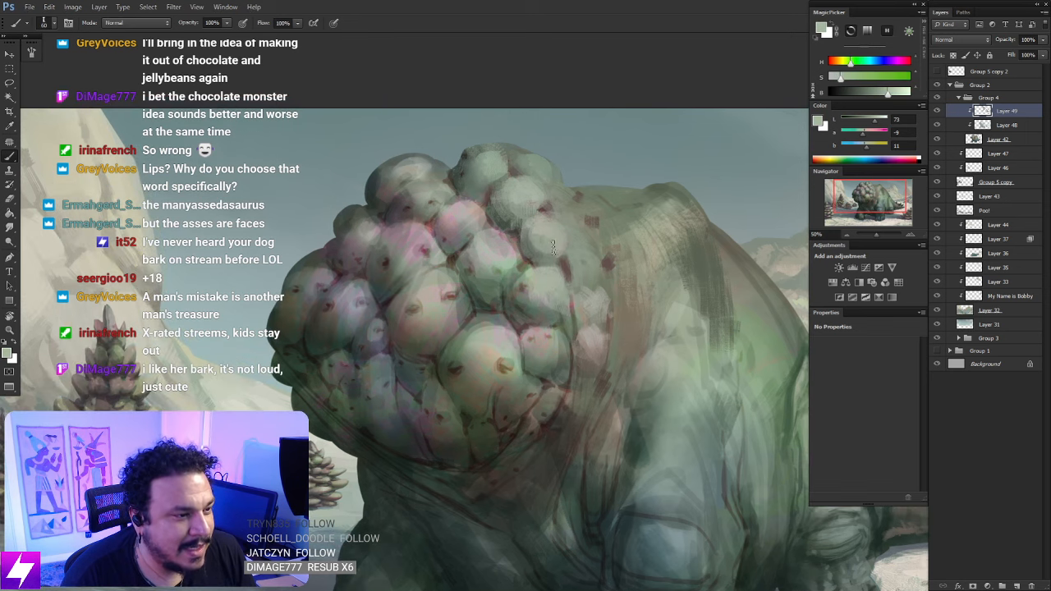
mouse_move(610, 264)
left_mouse_down()
mouse_move(589, 263)
mouse_move(575, 239)
mouse_move(575, 266)
left_mouse_up()
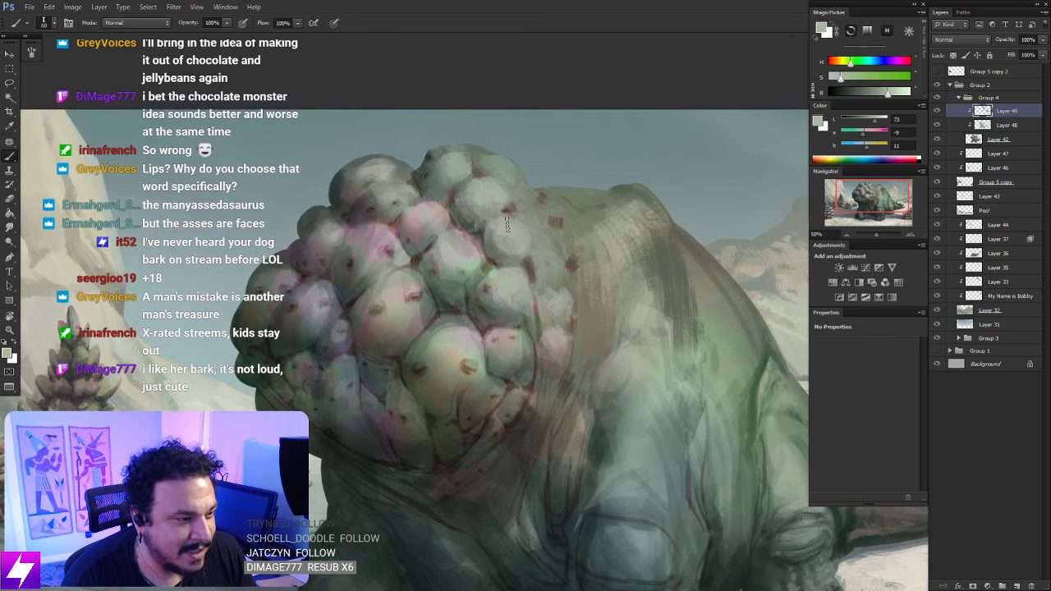
Broaden the two pale bulbs beside the hood with light green strokes from a 60 px brush, and sample a mid grey-green
mouse_move(508, 224)
left_mouse_down()
mouse_move(536, 235)
mouse_move(527, 237)
left_mouse_up()
mouse_move(501, 191)
left_mouse_down()
mouse_move(515, 202)
mouse_move(510, 213)
mouse_move(521, 211)
left_mouse_up()
left_click(526, 175, "alt")
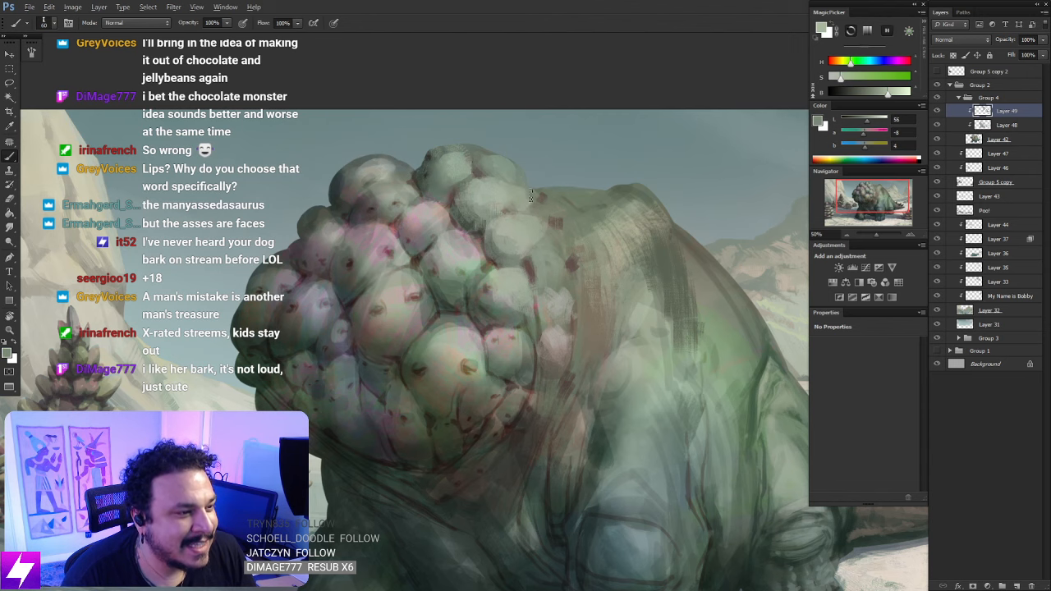
Rework the bulbs and gaps along the hood's edge from a rotated view, sampling pale green and warm grey for a 60 to 70 px brush
key("ctrl+minus")
key("ctrl+minus")
key("ctrl+minus")
key("r")
left_click_drag(601, 313, 538, 233)
key("ctrl+plus")
key("ctrl+plus")
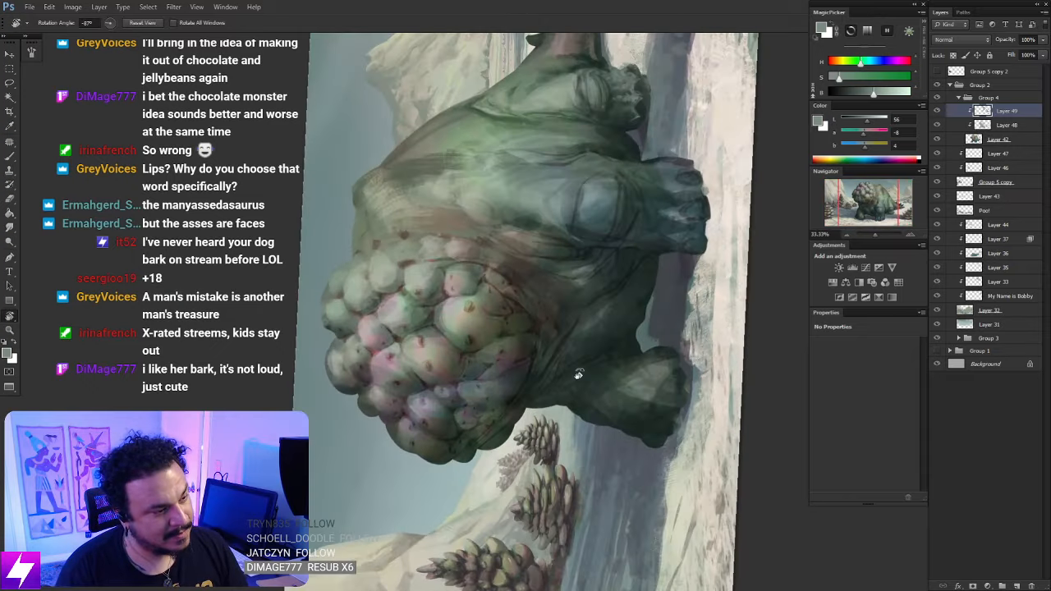
mouse_move(579, 375)
left_mouse_down()
mouse_move(550, 349)
mouse_move(567, 349)
left_mouse_up()
key("b")
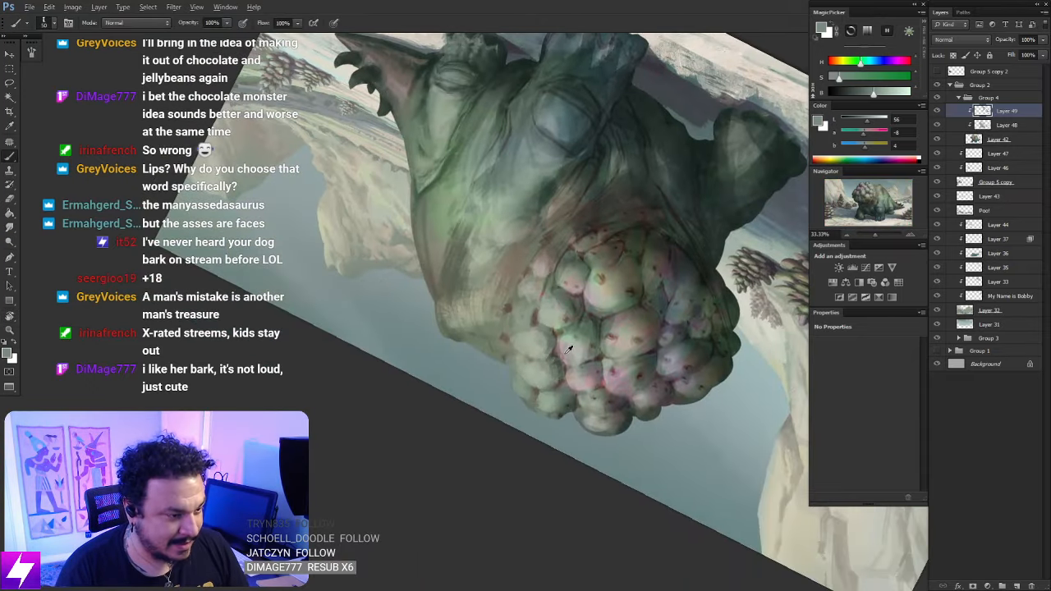
left_click(560, 349, "alt")
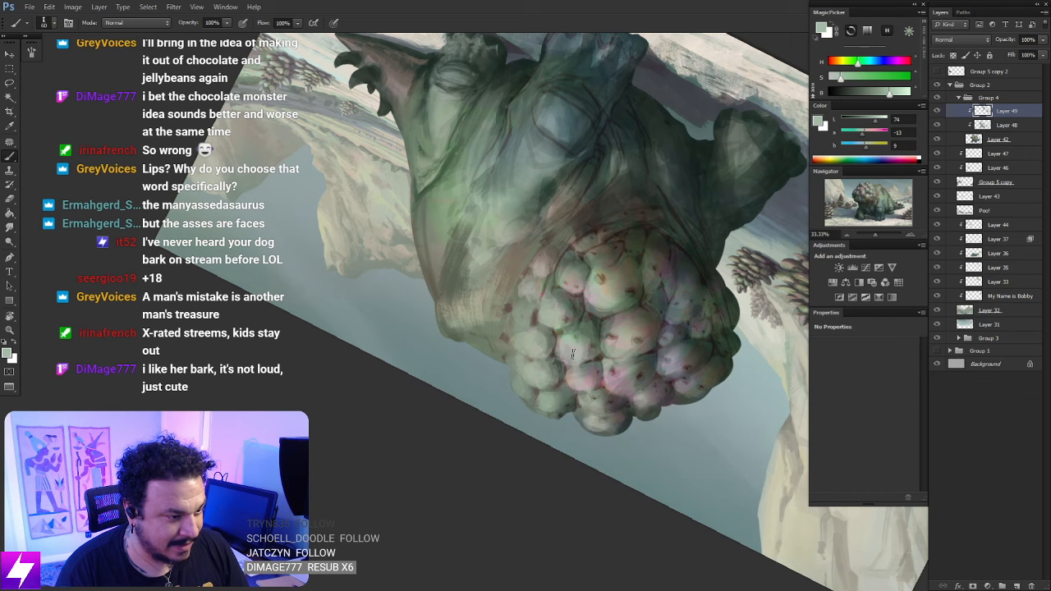
left_click(538, 331, "alt")
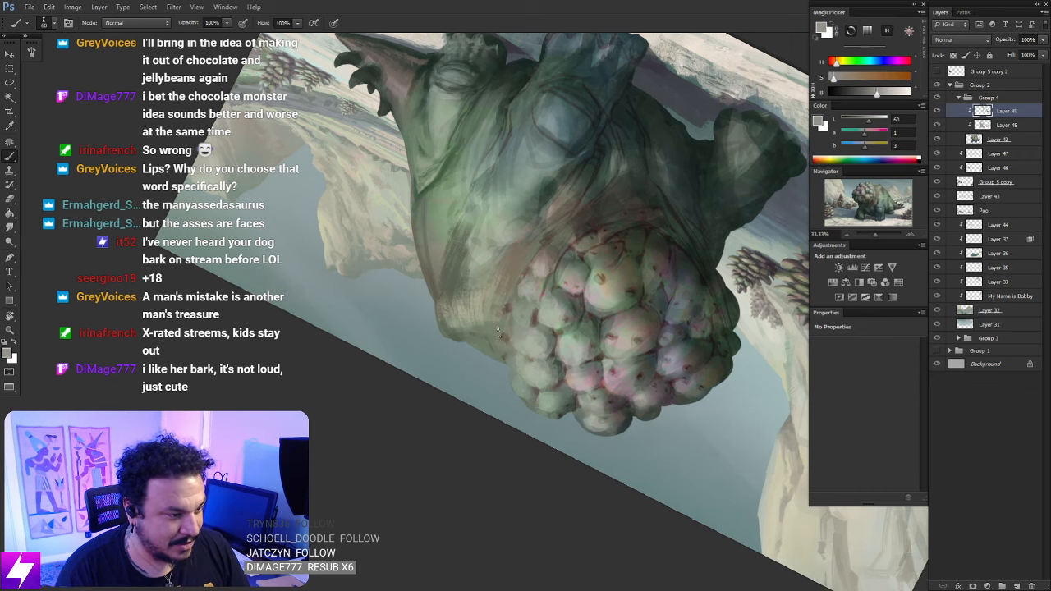
key("Escape")
left_click_drag(525, 331, 578, 338)
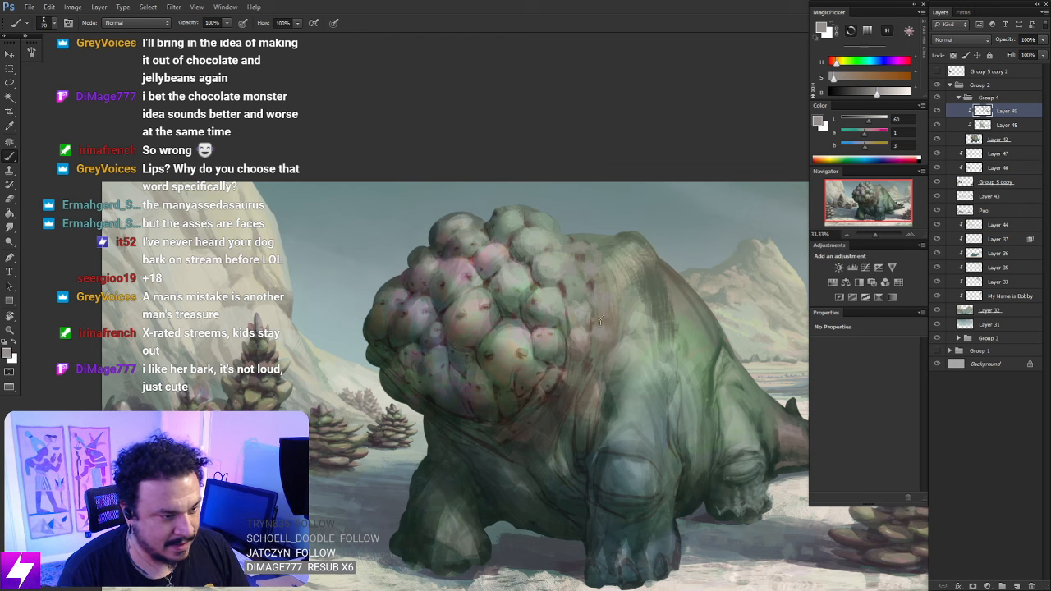
Sample warm brownish greys from the hood and soften the transition between hood and bulbs with a 60 px brush
left_click_drag(604, 348, 593, 327)
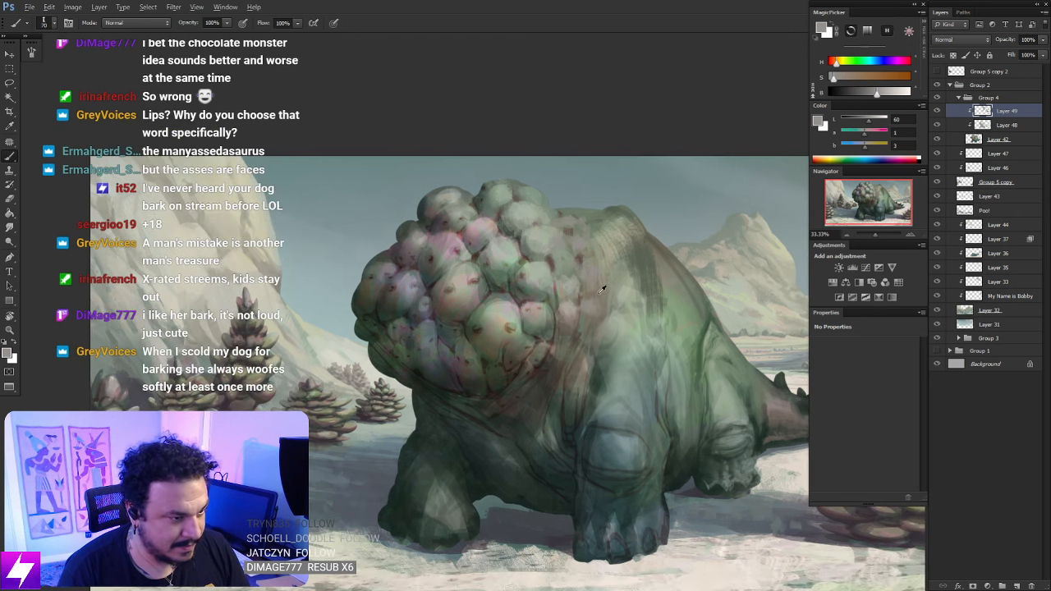
left_click(597, 319, "alt")
left_click(596, 301, "alt")
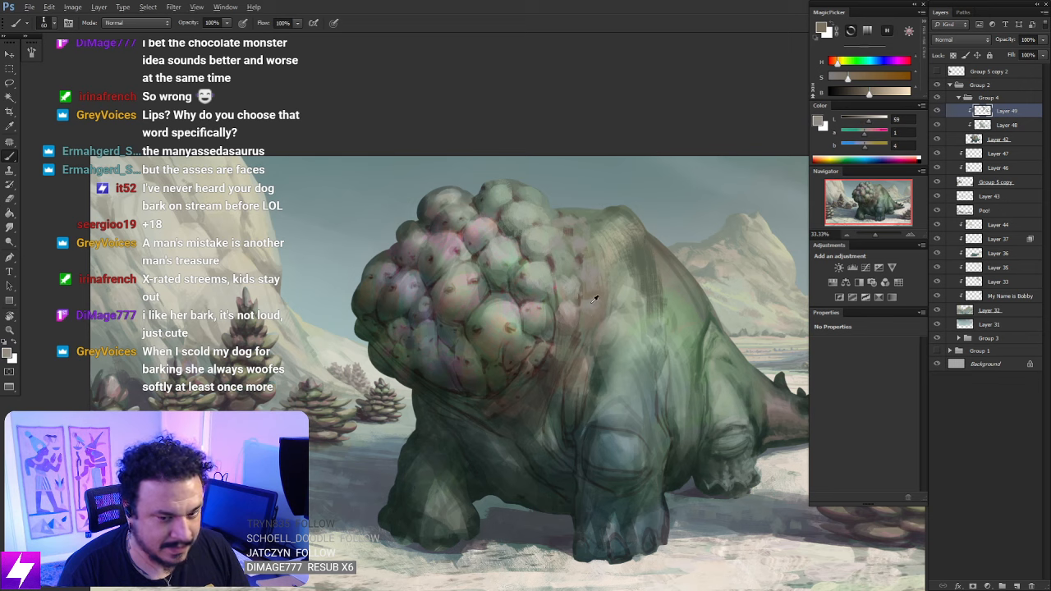
key("ctrl+minus")
left_click_drag(582, 289, 562, 293)
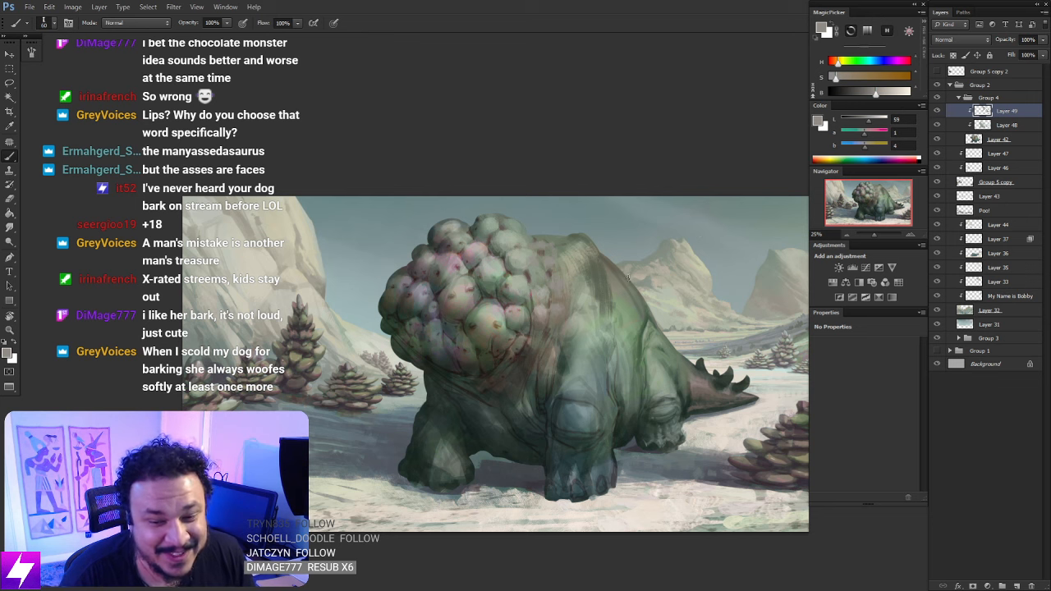
Flip the canvas horizontally to check and continue the creature's head in mirror image
left_click_drag(644, 340, 620, 339)
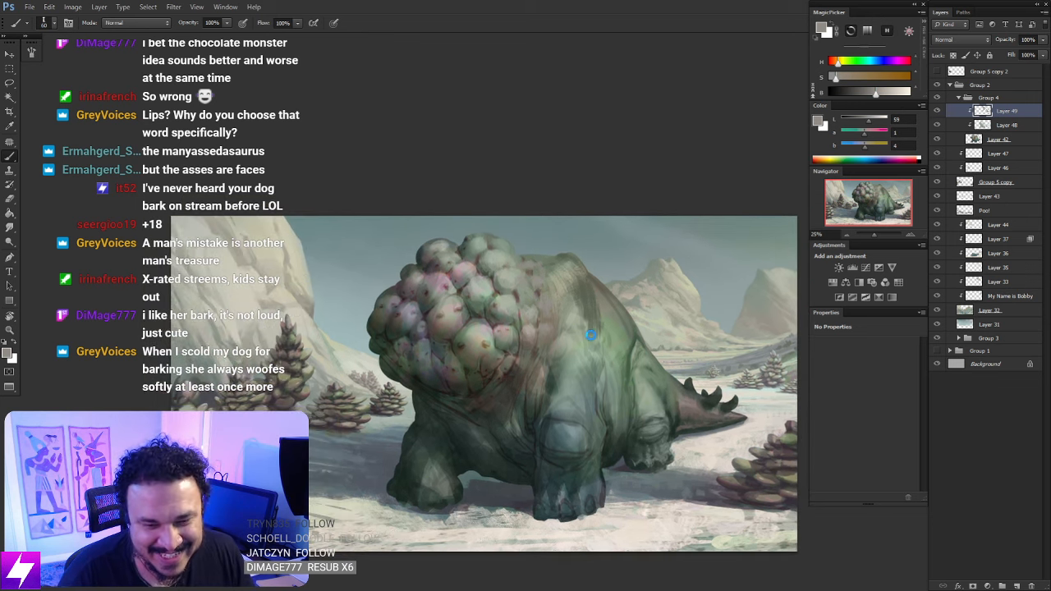
left_click_drag(563, 382, 651, 364)
left_click_drag(590, 344, 662, 371)
key("ctrl+plus")
left_click_drag(672, 316, 649, 319)
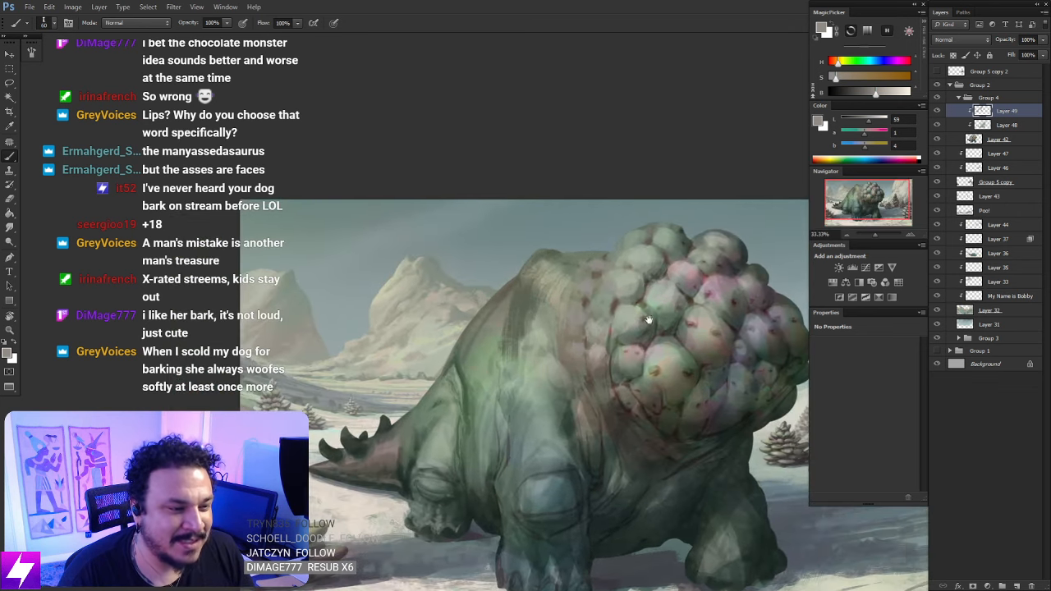
key("ctrl+plus")
Sample pinkish greys from the neighbouring bulbs and tint the uppermost green bulb with a 45 px brush
left_click(672, 261, "alt")
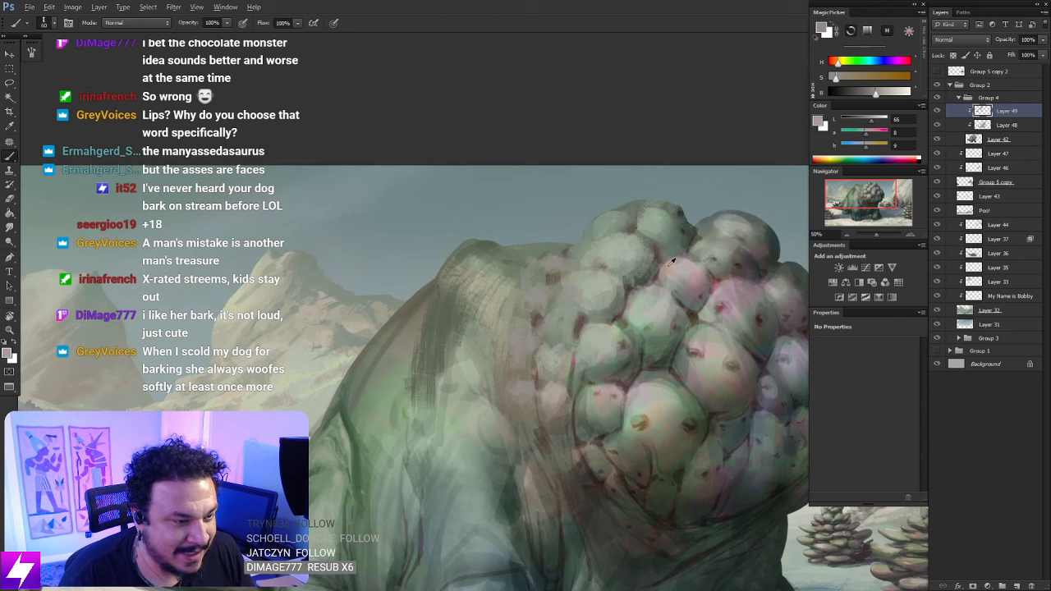
left_click(670, 261, "alt")
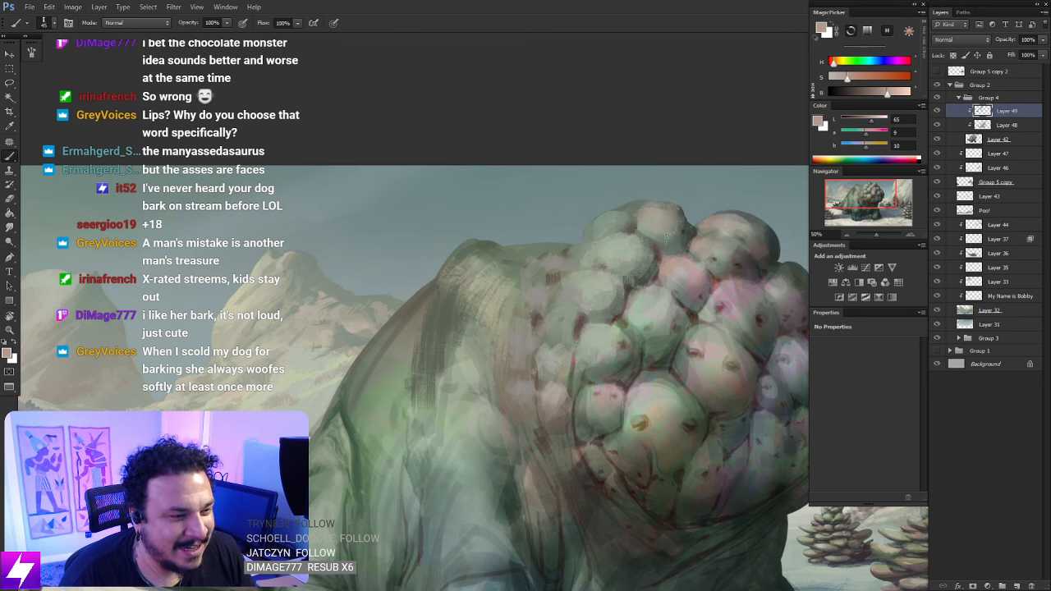
left_click(749, 270, "alt")
left_click_drag(682, 228, 667, 248)
Sample a mauve pink and tint the crown bulb and the bulb beside the hood, blending with a 125 px Smudge tool at 50% strength
left_click(739, 290, "alt")
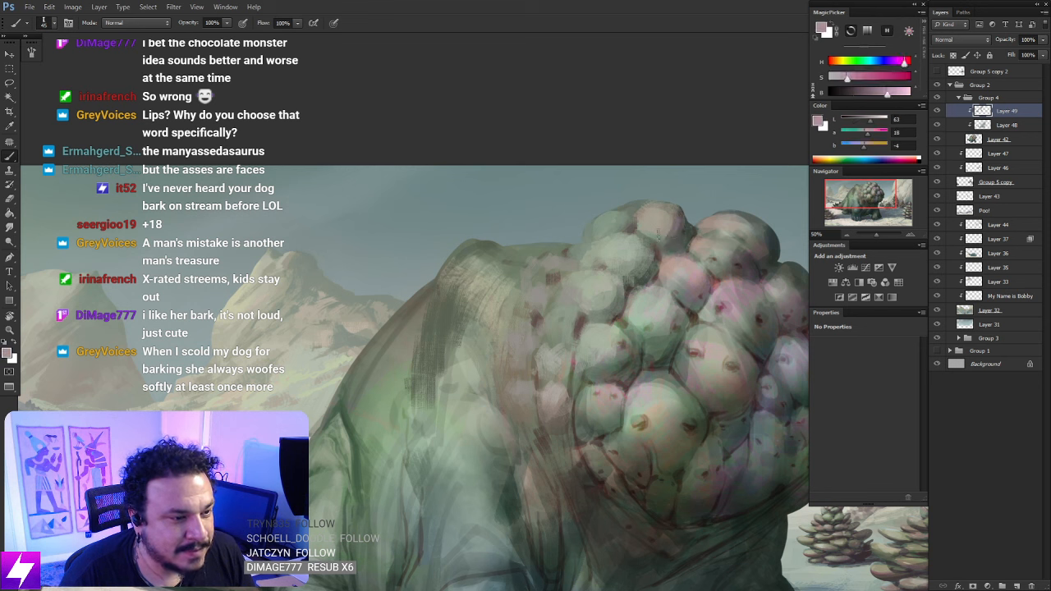
key("r")
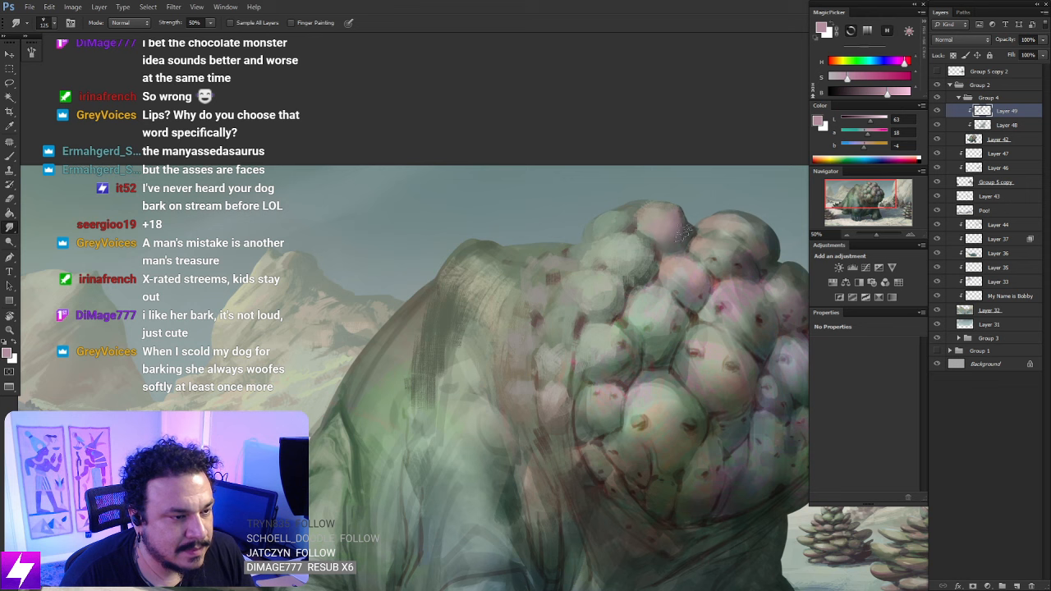
key("b")
key("r")
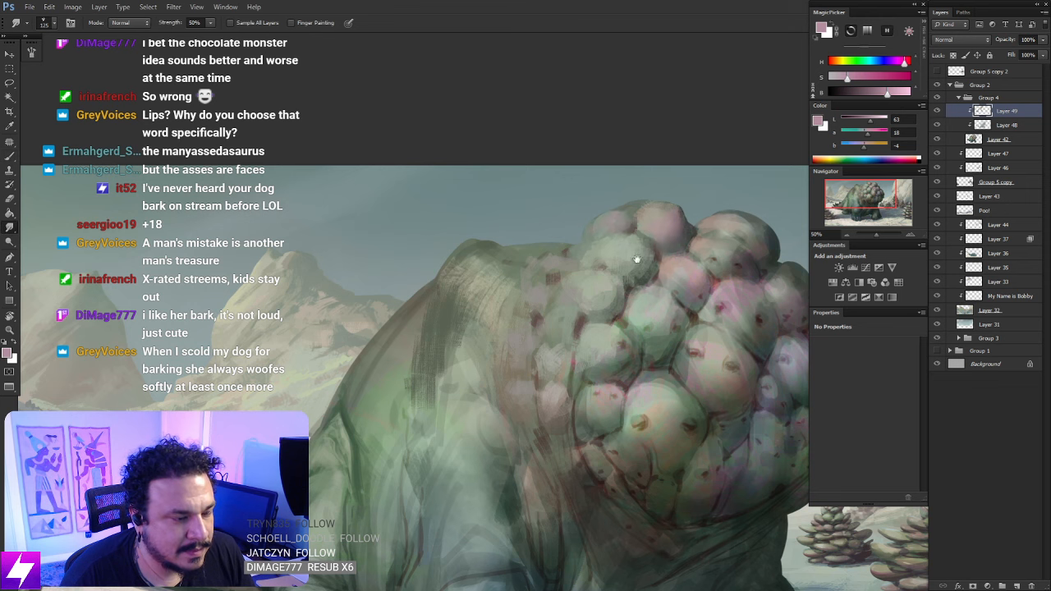
left_click_drag(636, 259, 634, 218)
key("b")
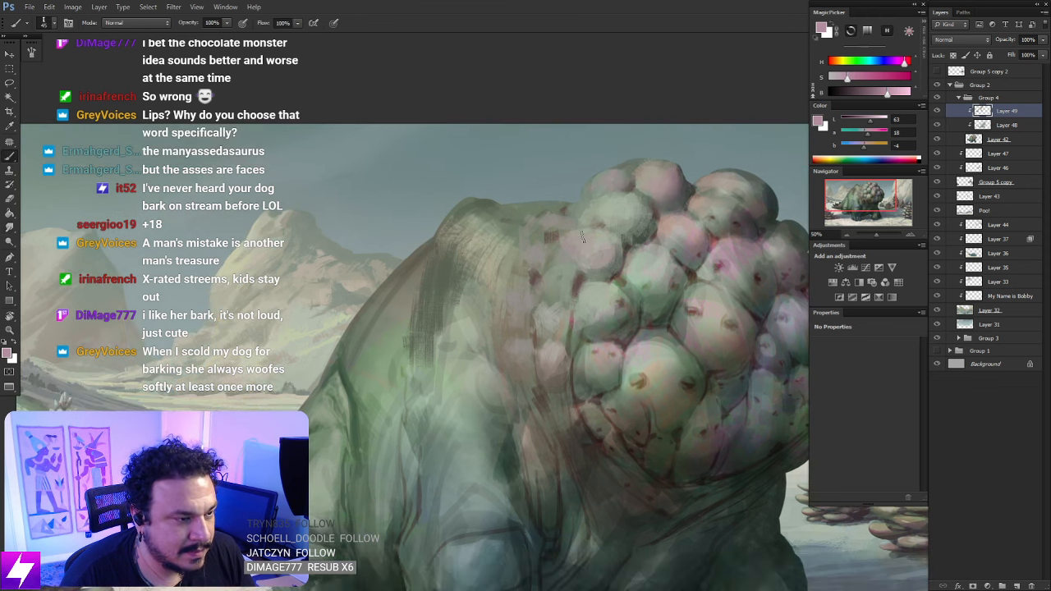
key("r")
left_click_drag(613, 271, 624, 264)
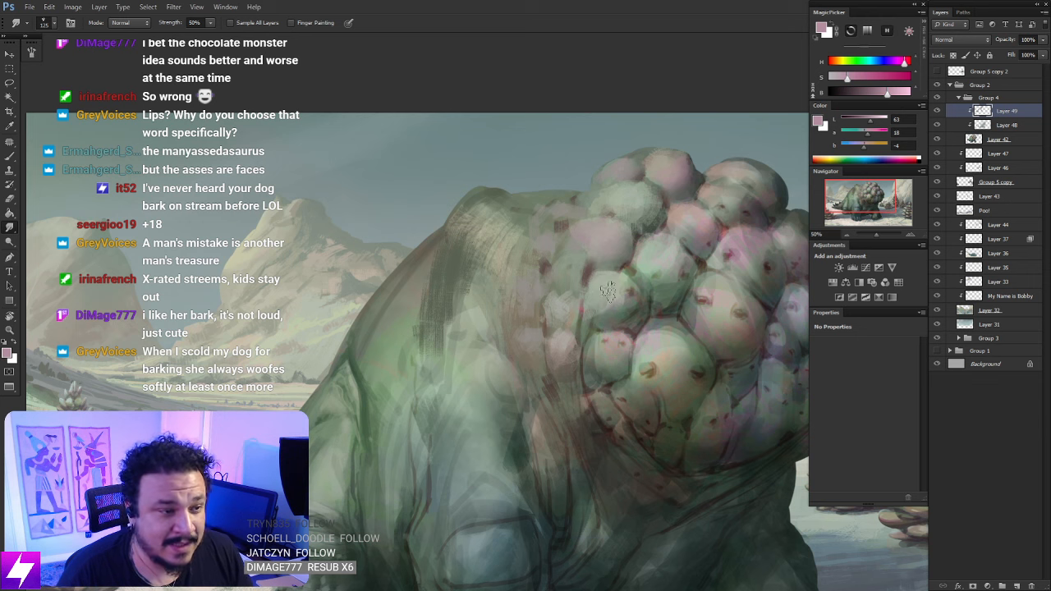
Smooth the pink-tinted bulbs near the hood with the Smudge tool and add pink touches to adjacent small bulbs with a 60 px brush
left_click_drag(616, 305, 627, 333)
mouse_move(689, 289)
left_mouse_down()
mouse_move(663, 304)
mouse_move(662, 284)
mouse_move(624, 305)
mouse_move(639, 287)
left_mouse_up()
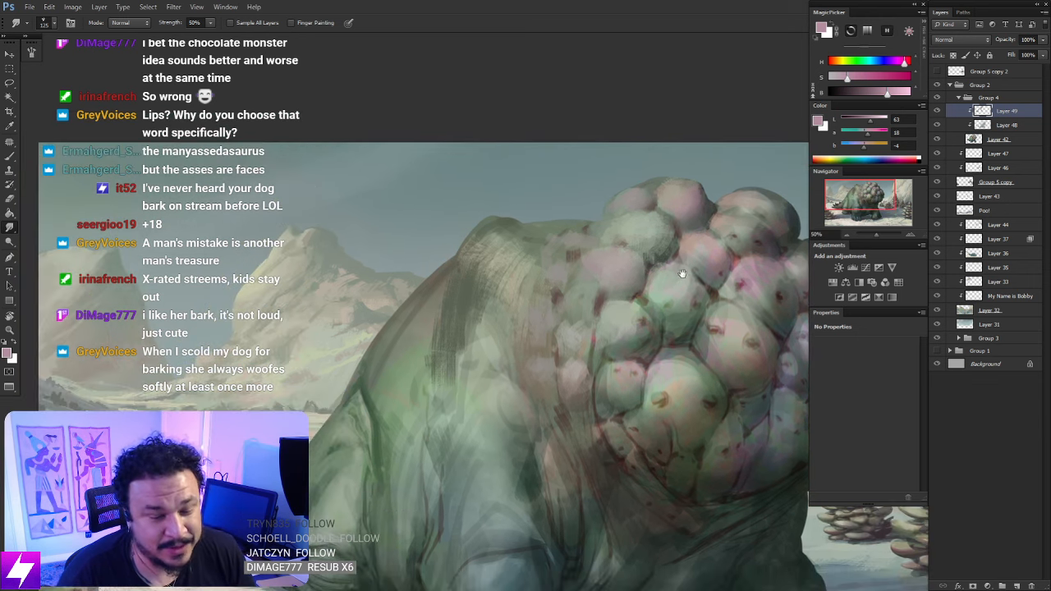
left_click_drag(631, 238, 647, 289)
key("b")
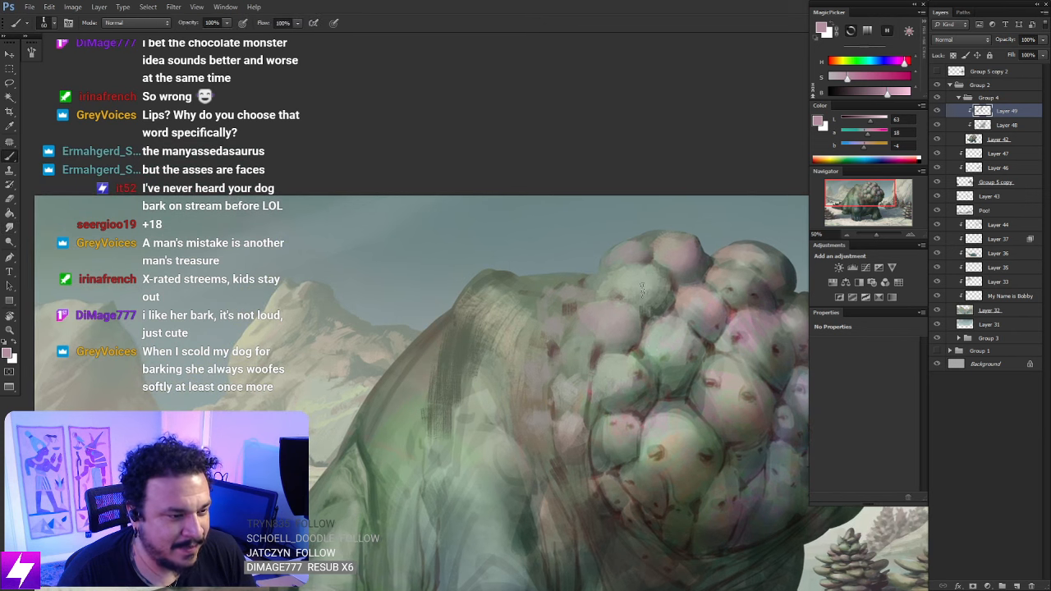
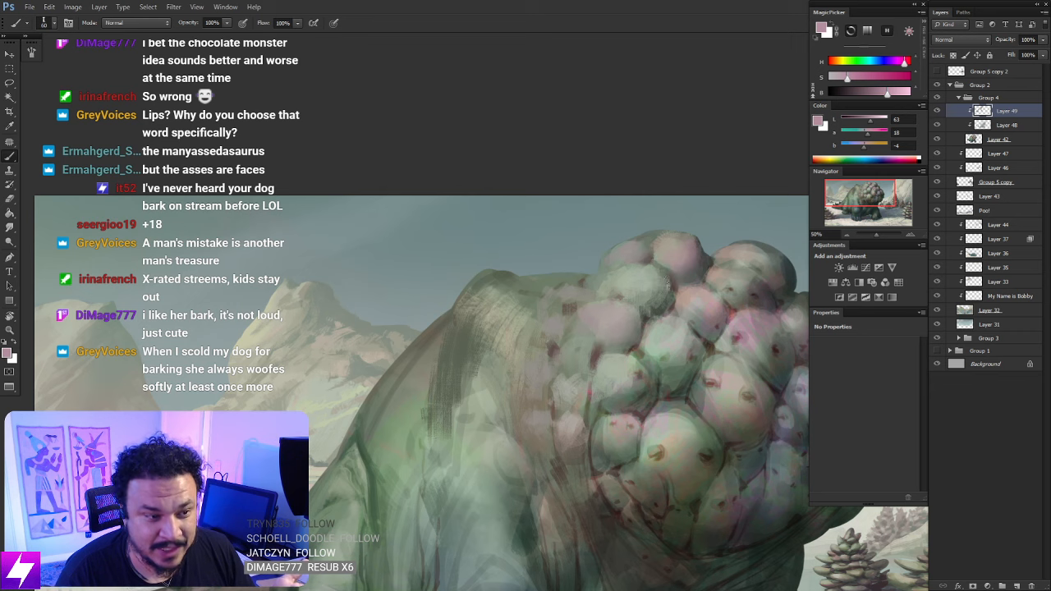
Model the green bulbs below the crown with sampled dark grey shadows and pale grey-green lights using 40 to 70 px brushes, blending with the Smudge tool
mouse_move(689, 314)
left_mouse_down()
mouse_move(689, 306)
mouse_move(677, 322)
mouse_move(664, 319)
left_mouse_up()
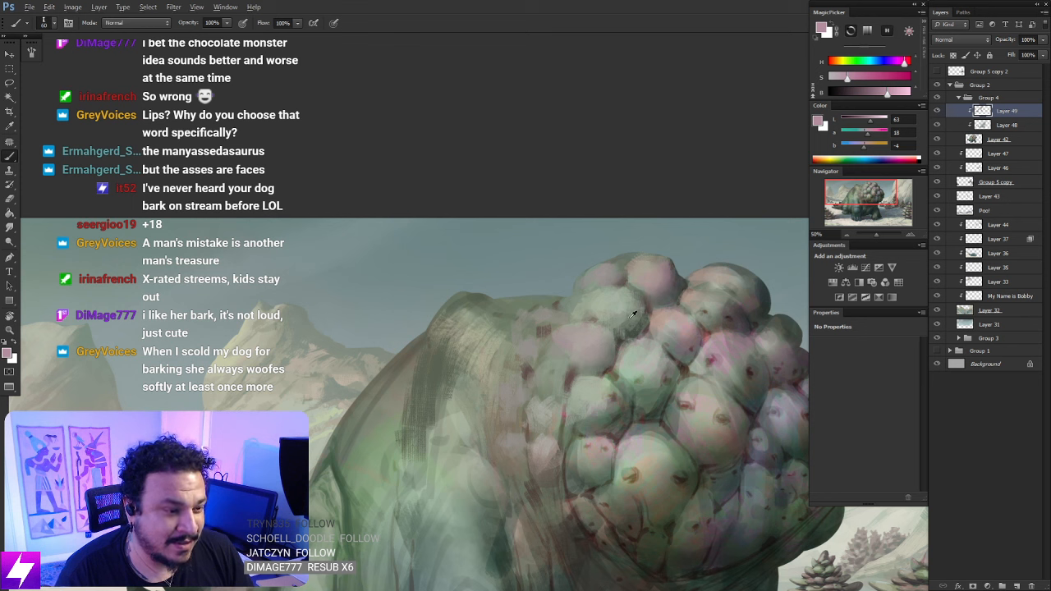
left_click(690, 355, "alt")
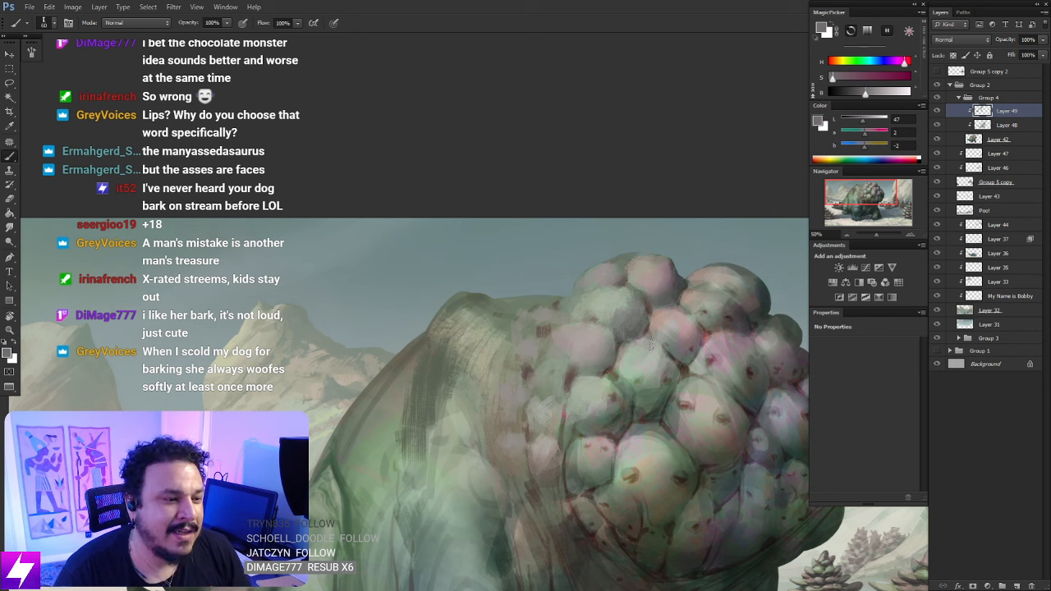
left_click(660, 307, "alt")
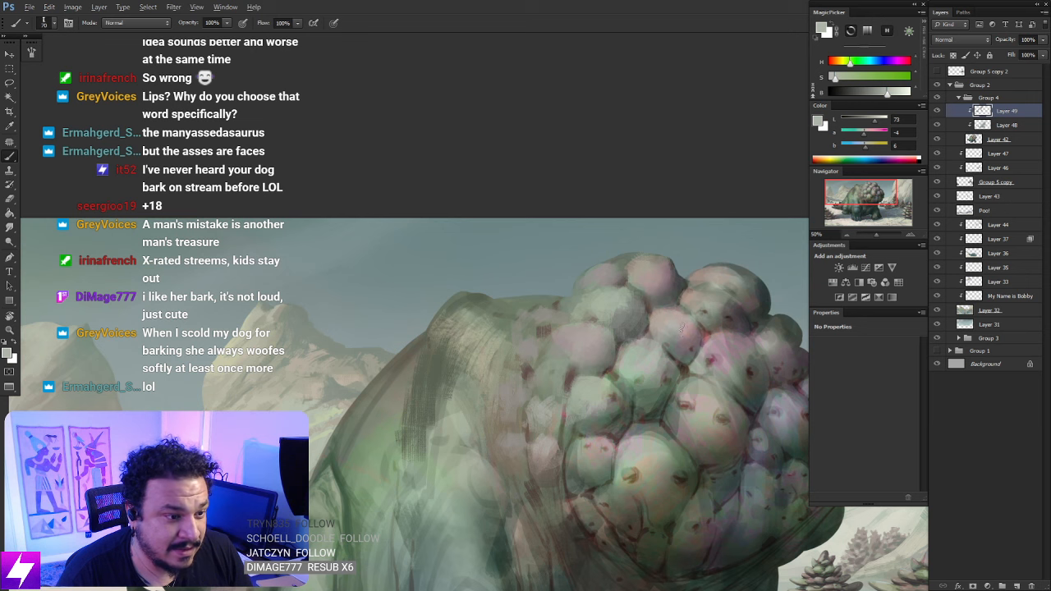
key("r")
scroll(678, 338, "down", 2)
key("b")
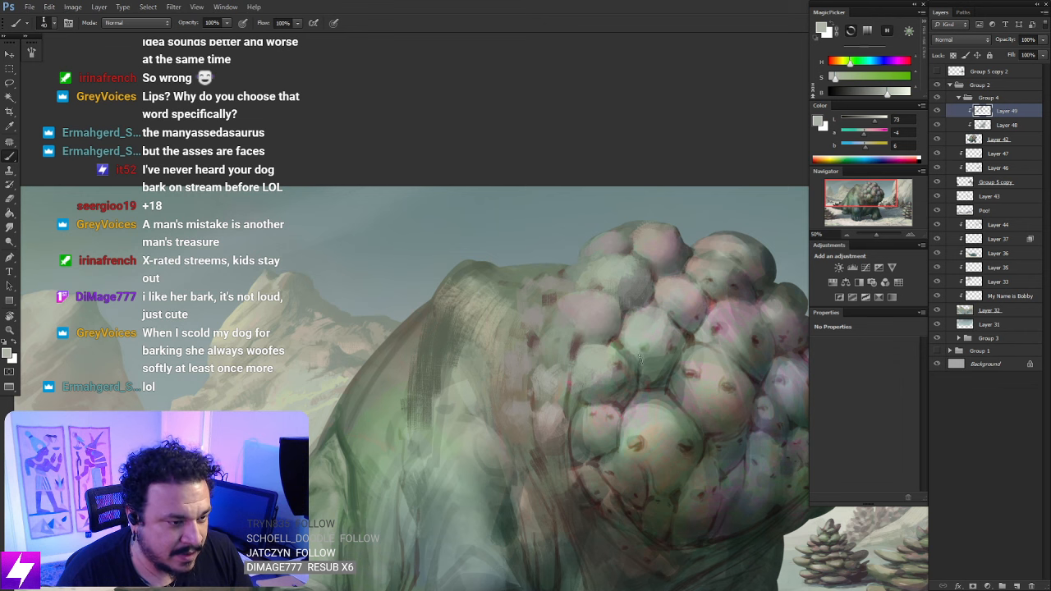
key("r")
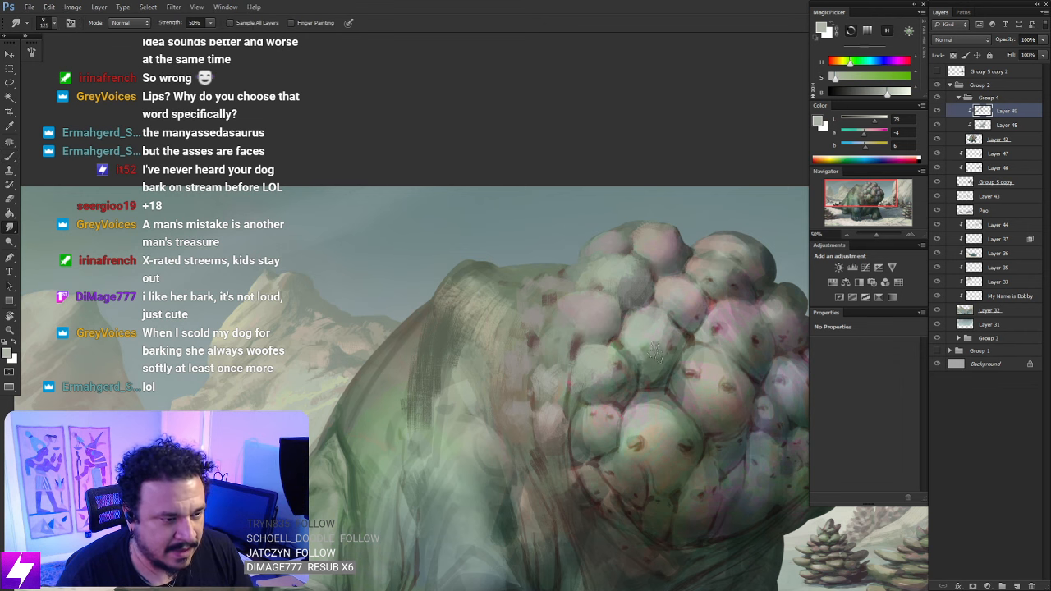
scroll(642, 359, "right", 2)
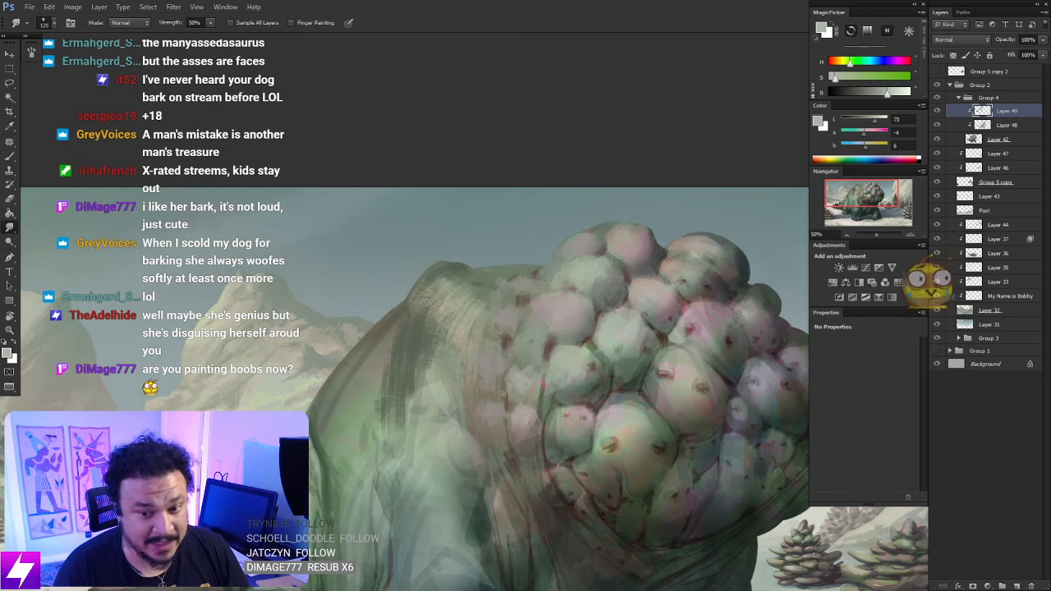
Sample a muted red from the head and paint it into the creases between the bulbs with a 30 to 40 px brush
mouse_move(717, 388)
left_mouse_down()
mouse_move(675, 342)
mouse_move(665, 366)
mouse_move(646, 369)
mouse_move(676, 342)
mouse_move(642, 328)
mouse_move(655, 337)
mouse_move(599, 368)
mouse_move(612, 396)
left_mouse_up()
key("b")
left_click(683, 307, "alt")
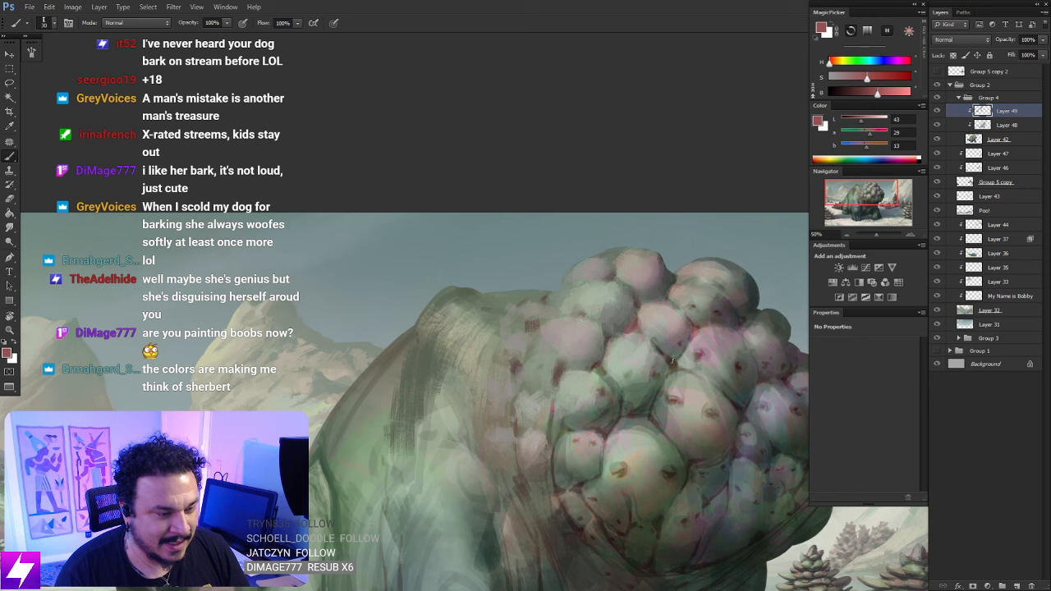
left_click_drag(678, 379, 556, 303)
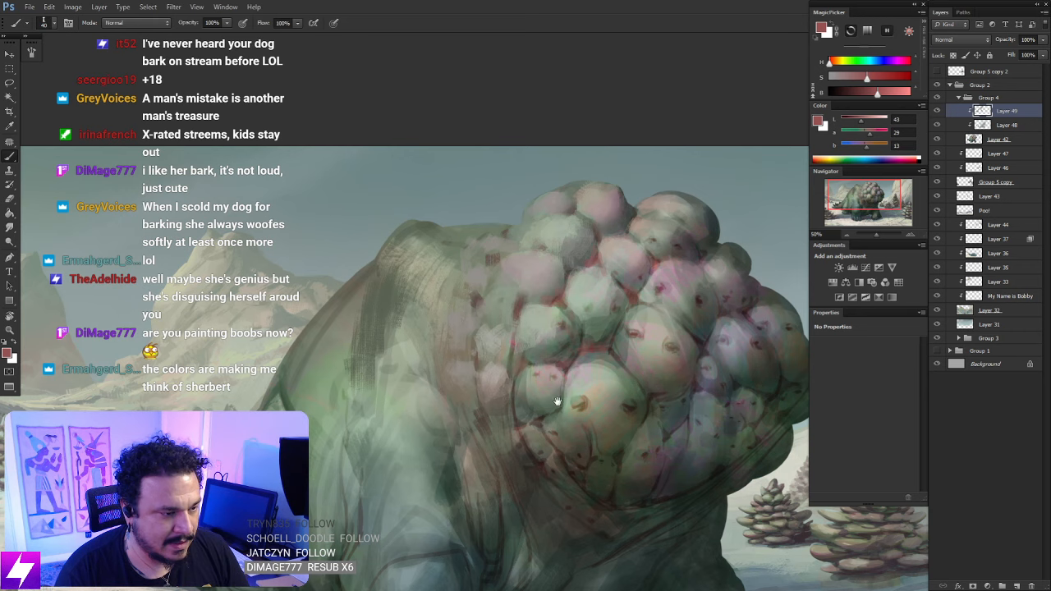
left_click_drag(561, 401, 552, 365)
left_click_drag(605, 422, 578, 386)
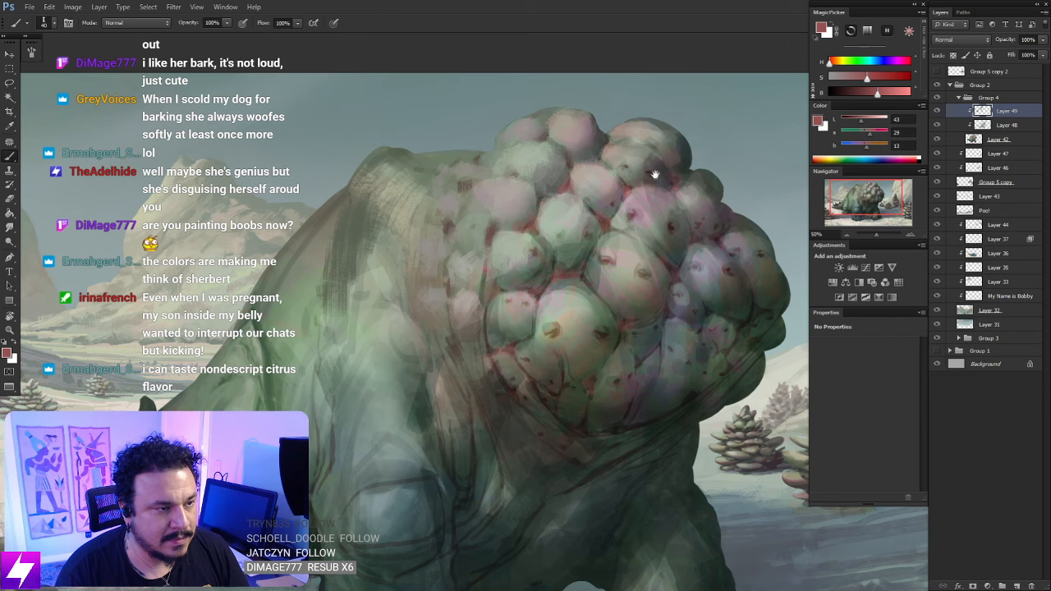
left_click_drag(655, 174, 665, 218)
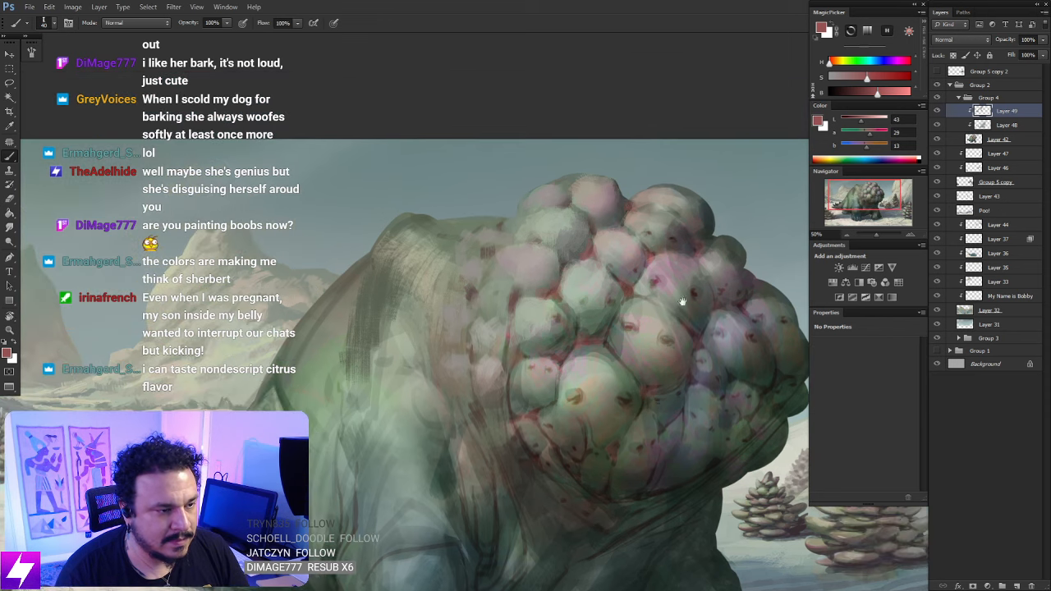
Flip the canvas horizontally back to its original direction and review the whole creature
left_click_drag(683, 302, 488, 429)
key("ctrl+minus")
key("ctrl+minus")
key("ctrl+minus")
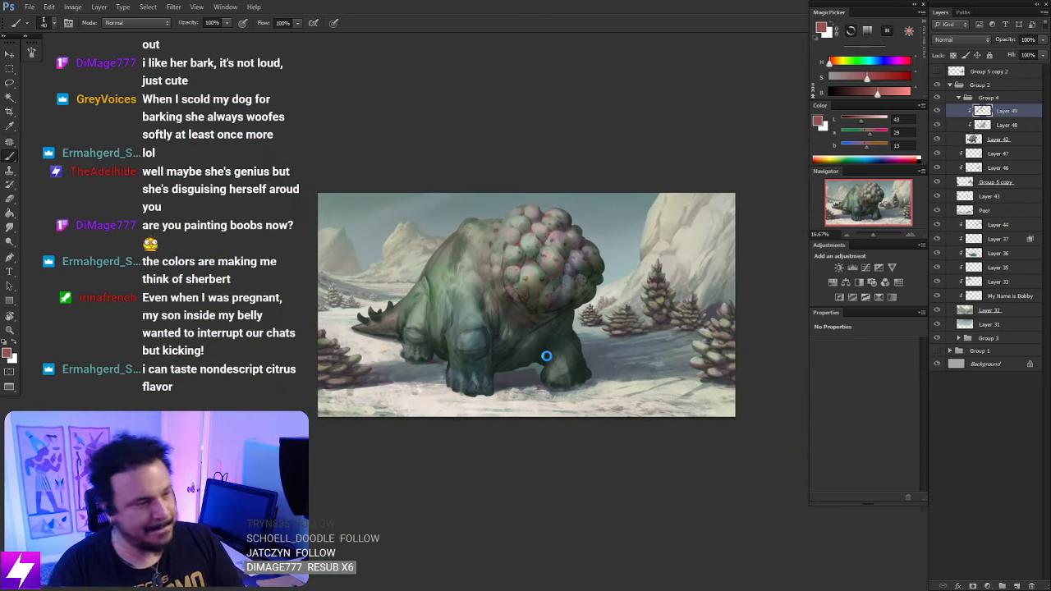
key("ctrl+shift+h")
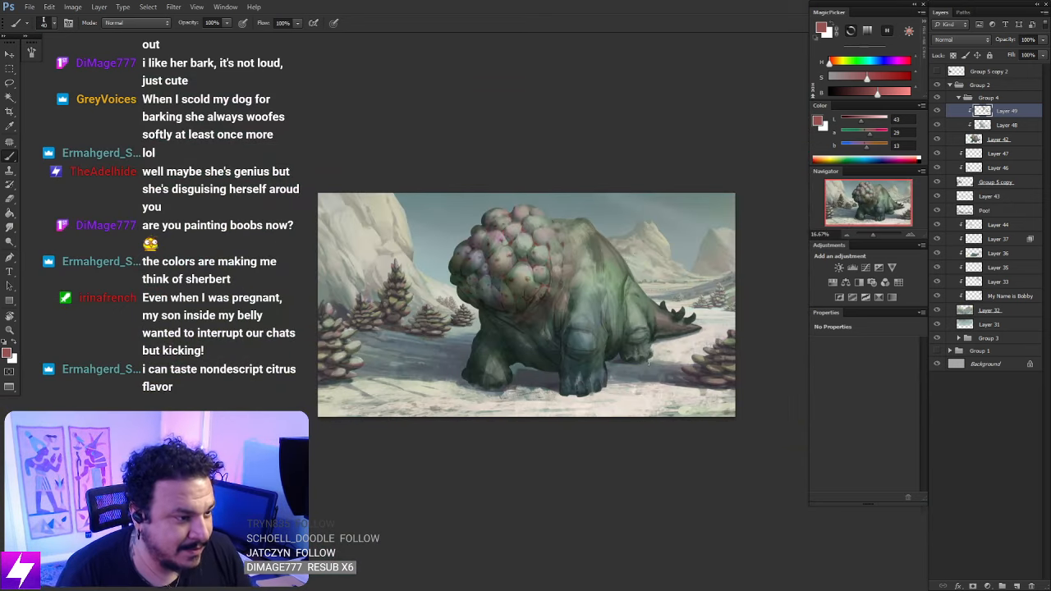
key("ctrl+plus")
left_click_drag(588, 304, 605, 356)
key("ctrl+plus")
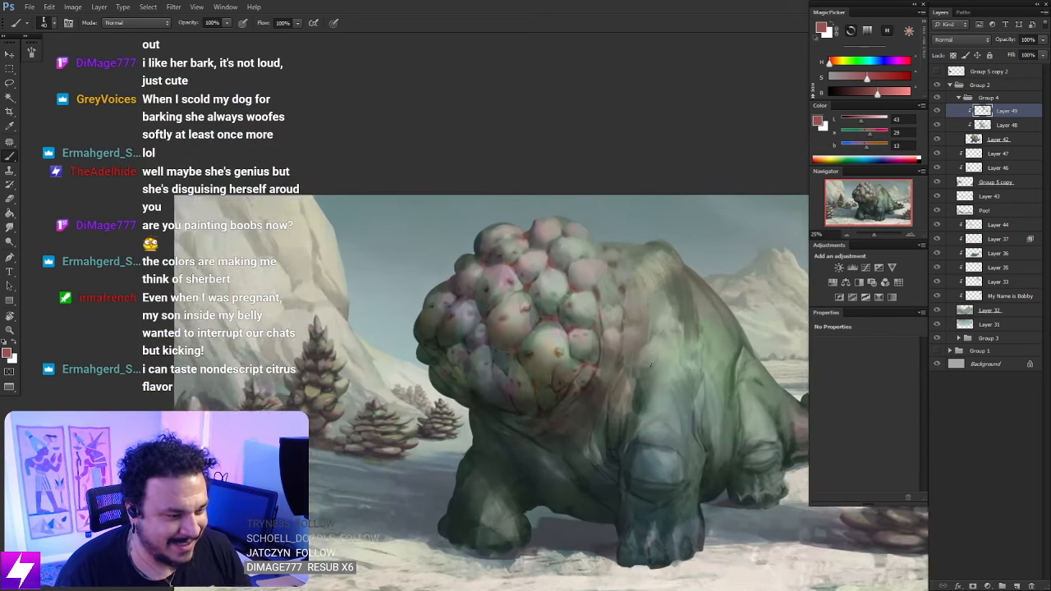
left_click_drag(657, 441, 605, 395)
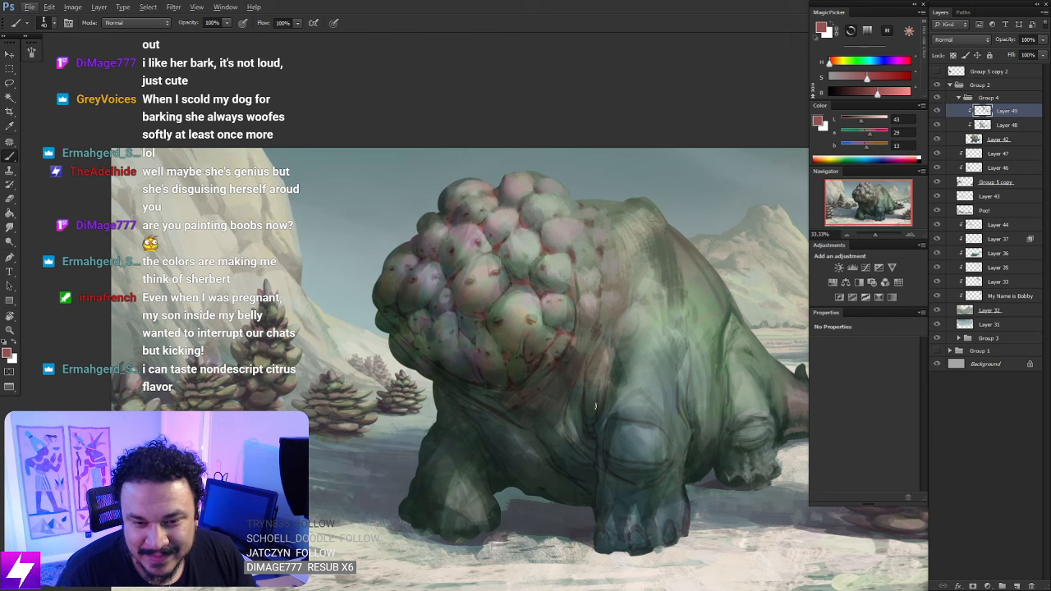
Sample a near-black from under the head and darken the creases between the lower front bulbs with a 30 px brush
mouse_move(597, 404)
left_mouse_down()
mouse_move(648, 388)
mouse_move(603, 402)
left_mouse_up()
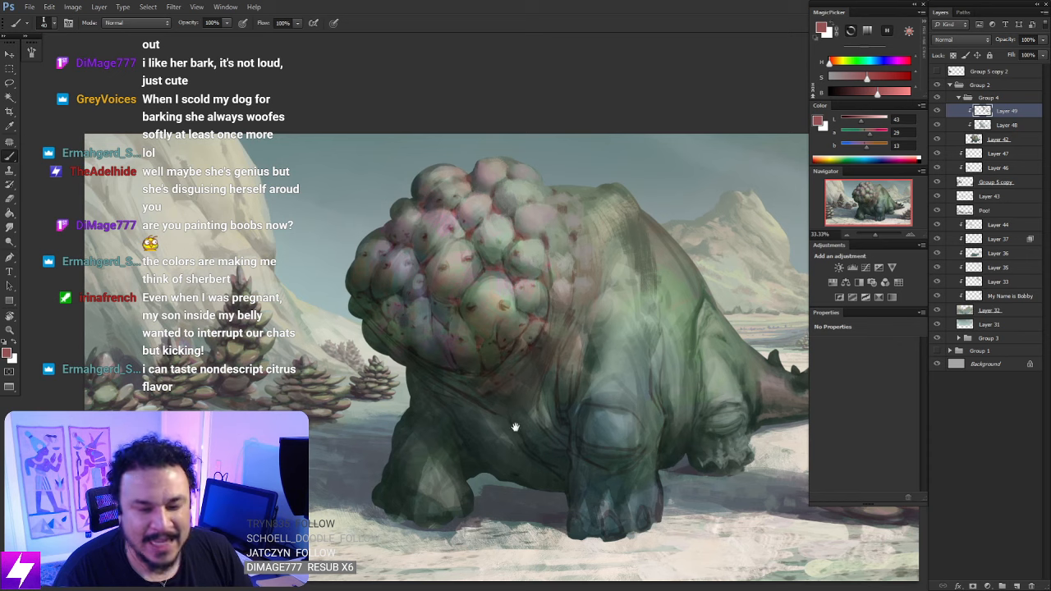
left_click_drag(506, 422, 566, 416)
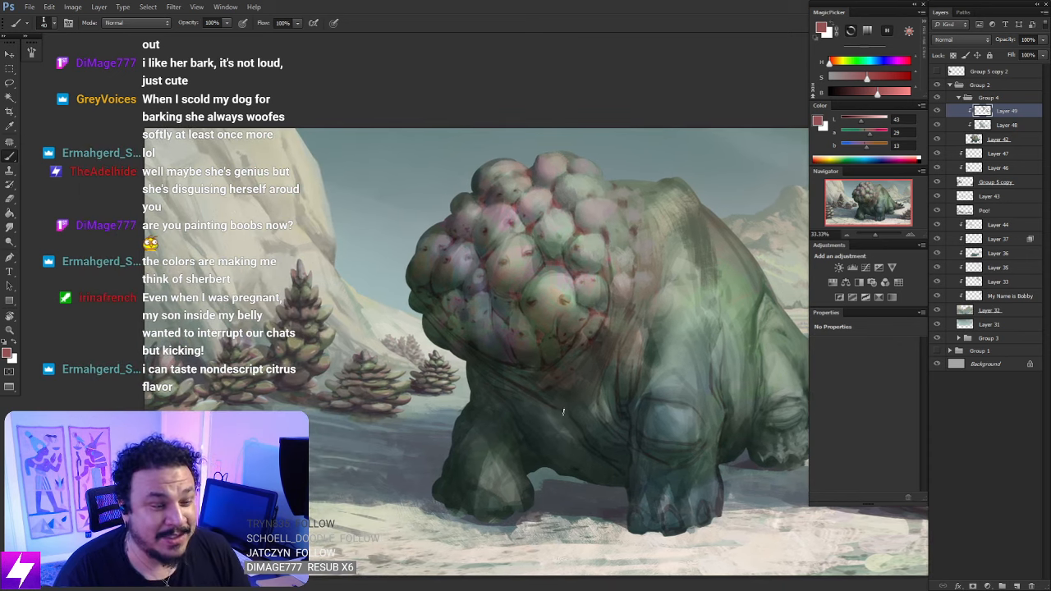
scroll(487, 354, "up", 1)
left_click(487, 355, "alt")
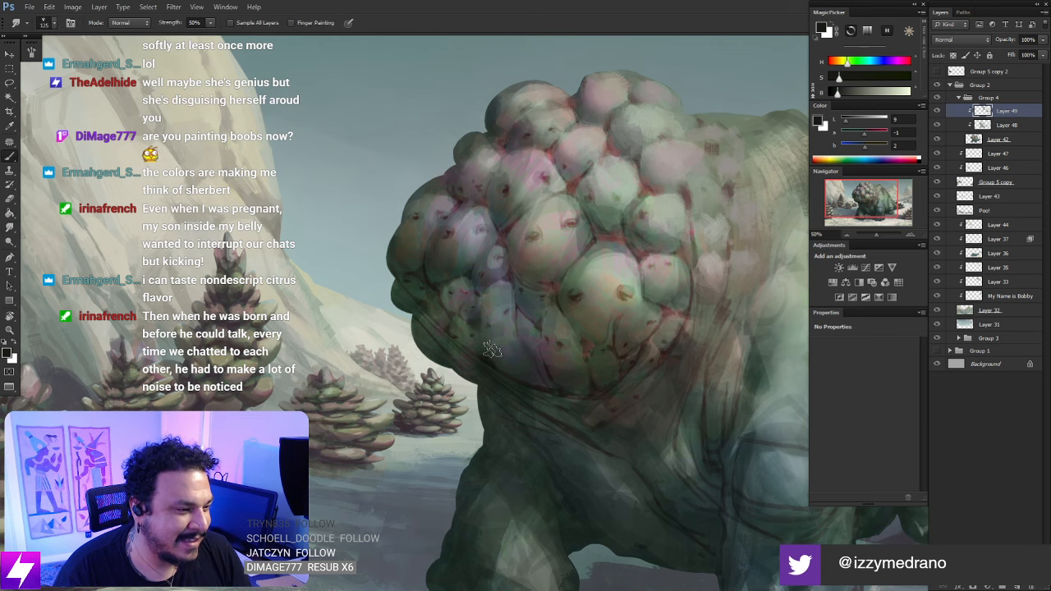
left_click_drag(540, 373, 518, 366)
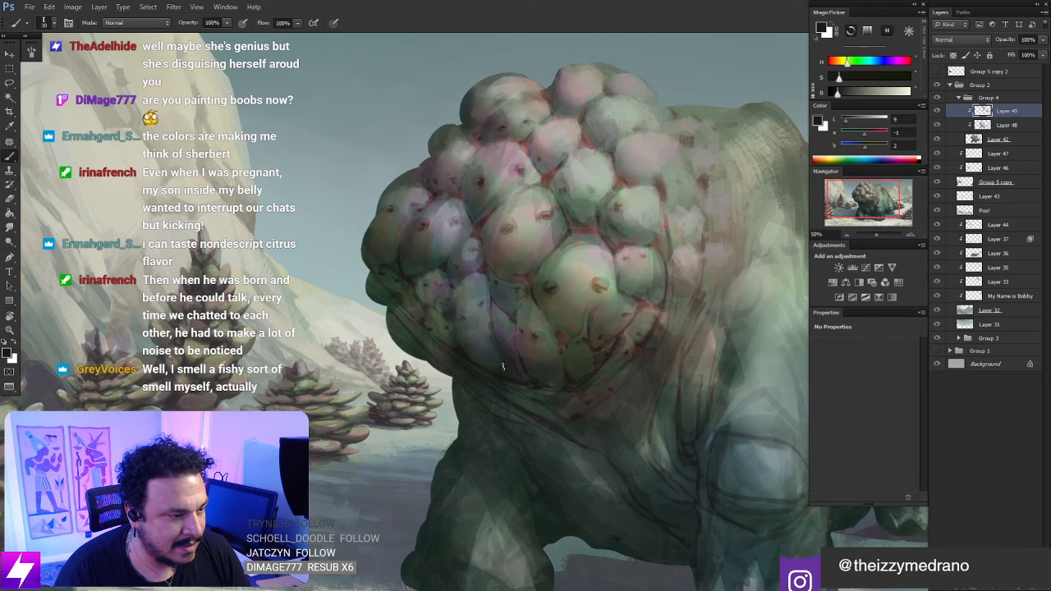
key("r")
key("b")
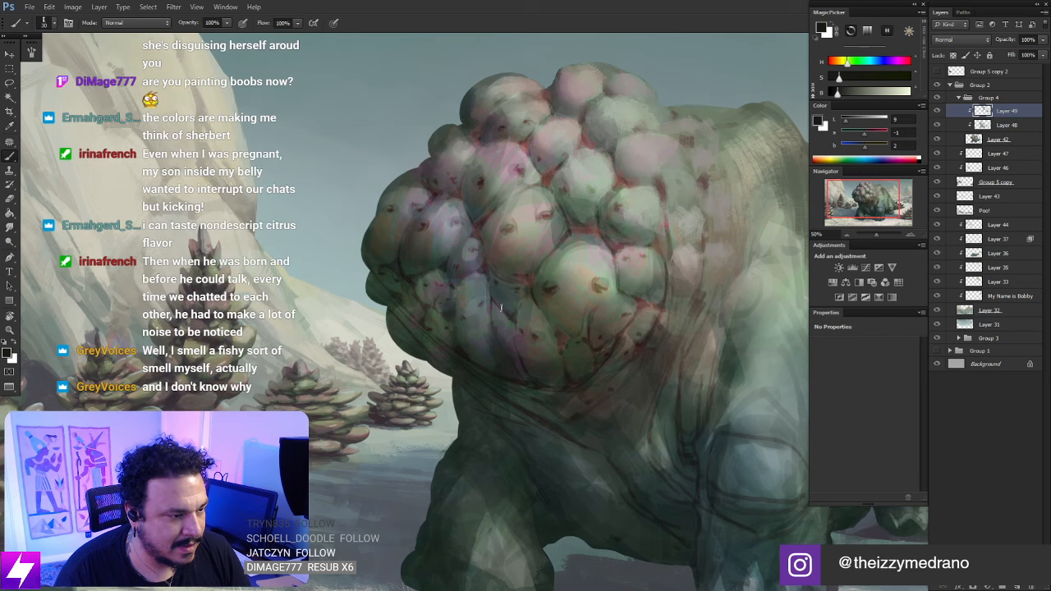
key("r")
mouse_move(508, 294)
left_mouse_down()
mouse_move(569, 300)
mouse_move(534, 325)
left_mouse_up()
key("b")
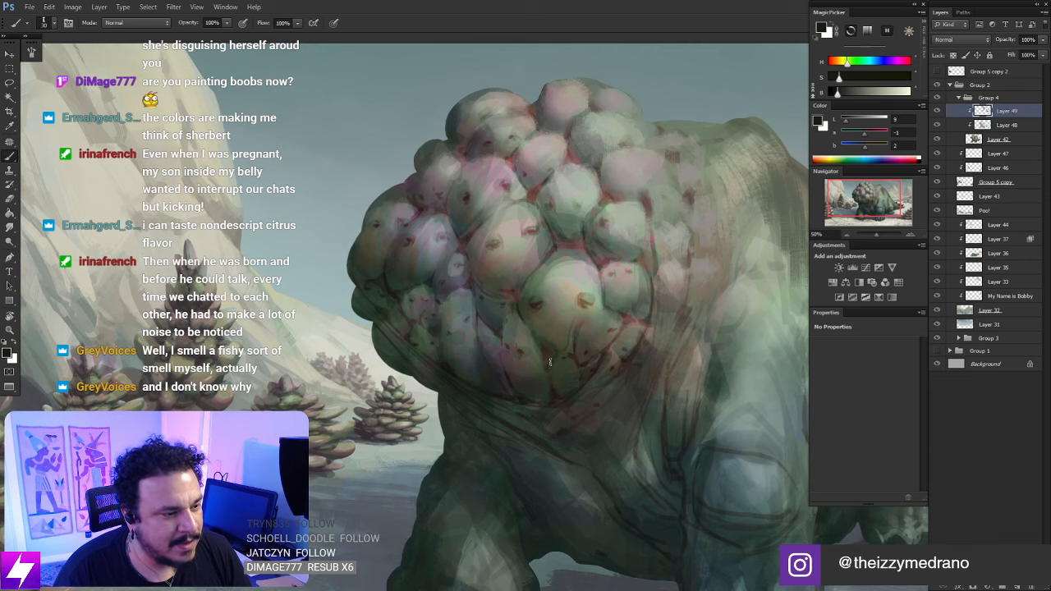
left_click_drag(565, 345, 573, 396)
key("r")
left_click_drag(518, 356, 567, 366)
key("b")
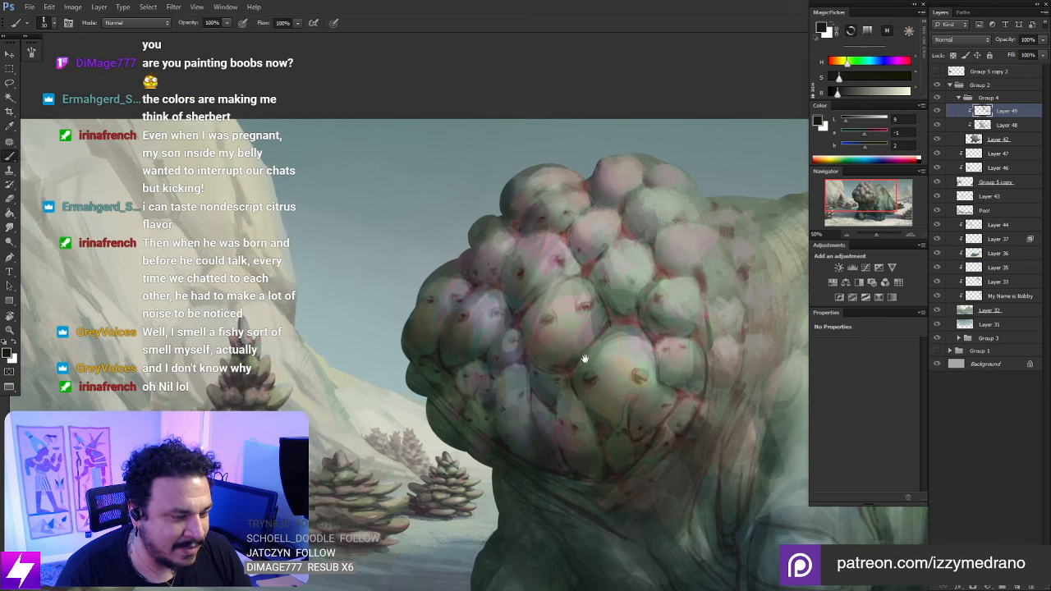
Sample a muted green and model the small green bulbs along the head's outer lower edge with a 40 px brush
left_click_drag(599, 383, 562, 312)
left_click_drag(576, 408, 695, 414)
key("r")
left_click_drag(652, 229, 638, 347)
left_click_drag(523, 322, 533, 374)
key("b")
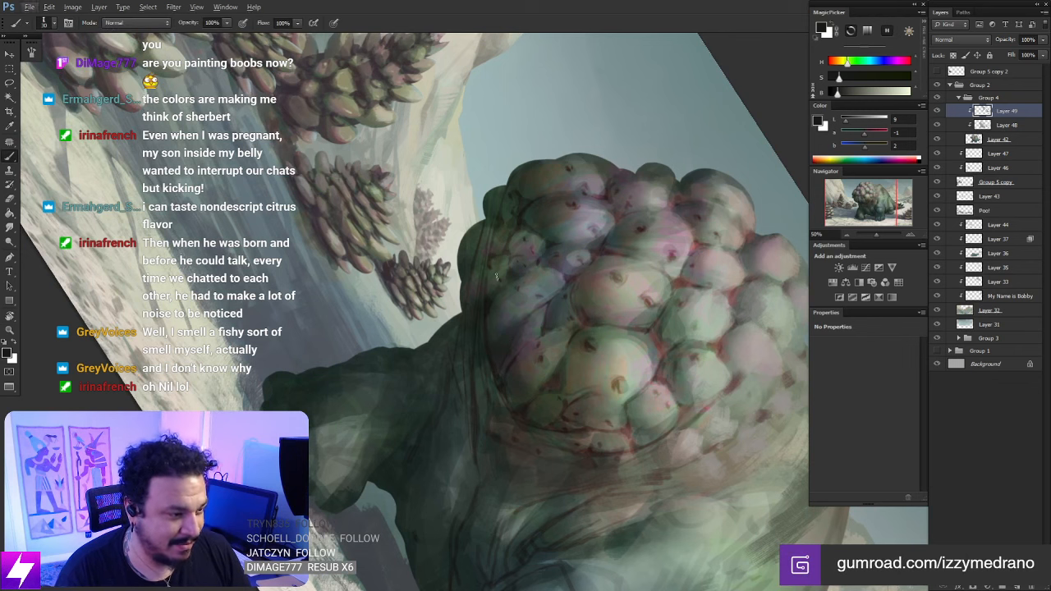
left_click(500, 271, "alt")
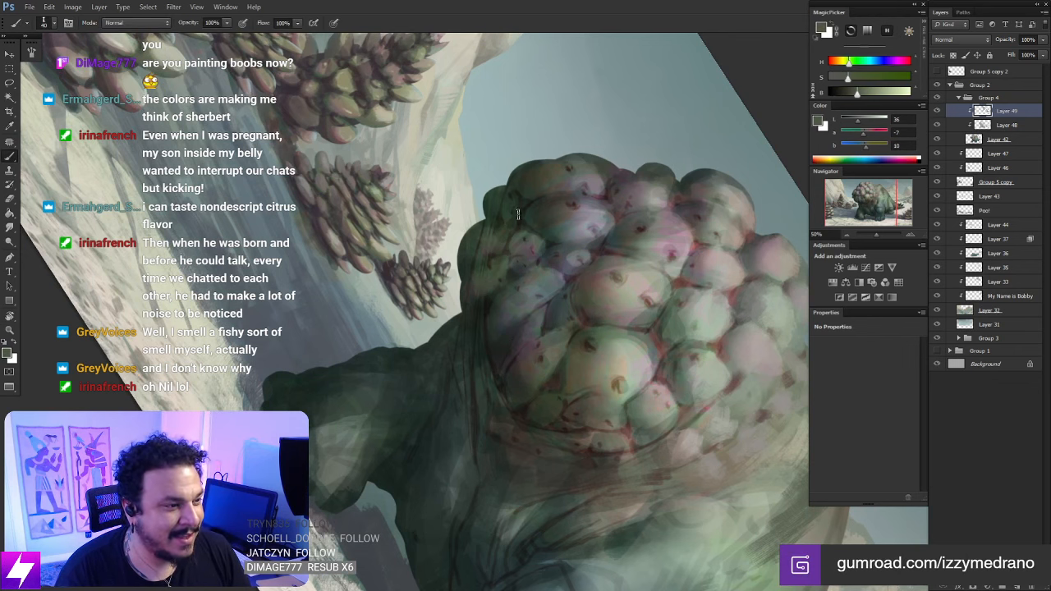
key("r")
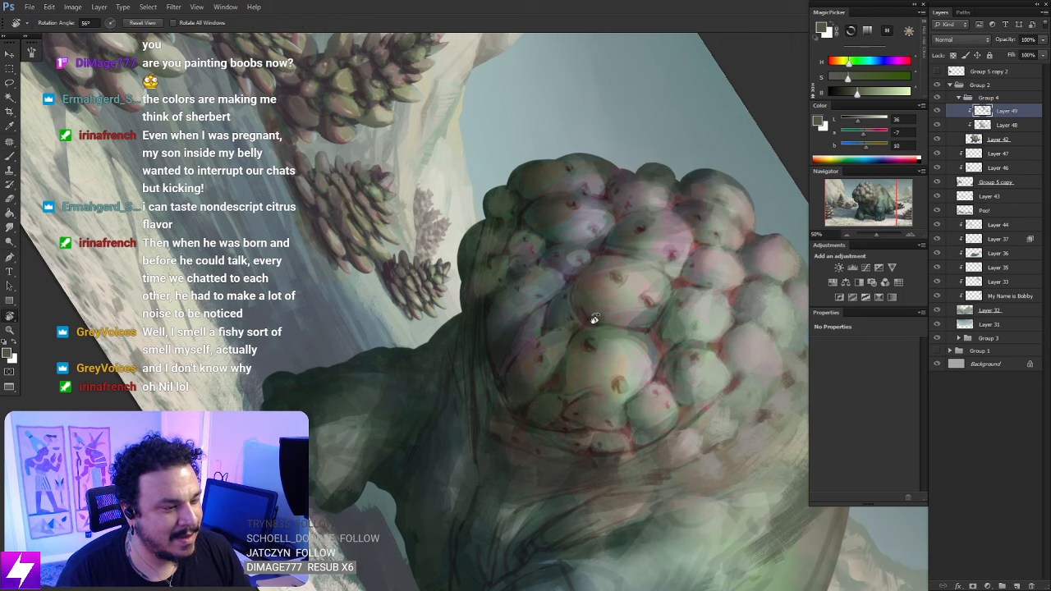
mouse_move(595, 319)
left_mouse_down()
mouse_move(465, 288)
mouse_move(479, 290)
left_mouse_up()
key("b")
Paint sampled mid greys and a dark green shadow on the small bulbs at the head's outer lower rim using 40 to 60 px brushes
left_click(485, 256, "alt")
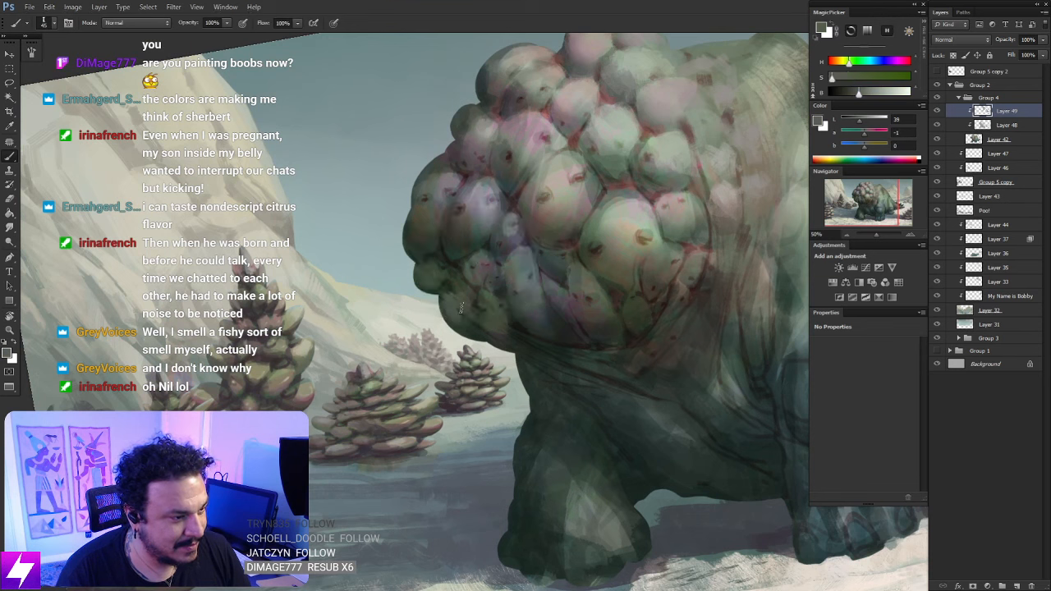
left_click(451, 283, "alt")
left_click_drag(451, 285, 461, 311)
left_click(481, 262, "alt")
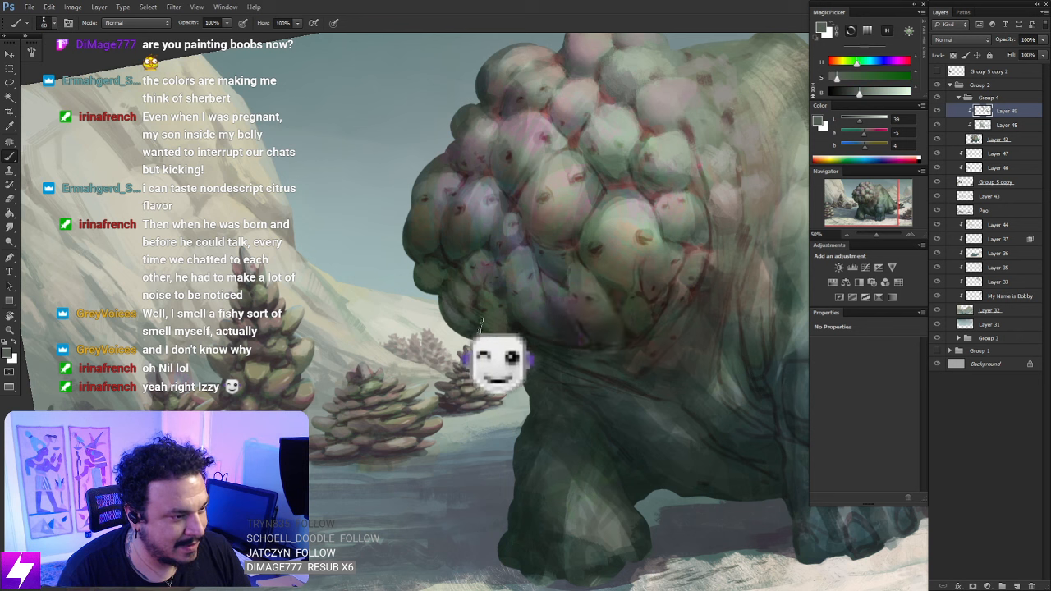
left_click(486, 290, "alt")
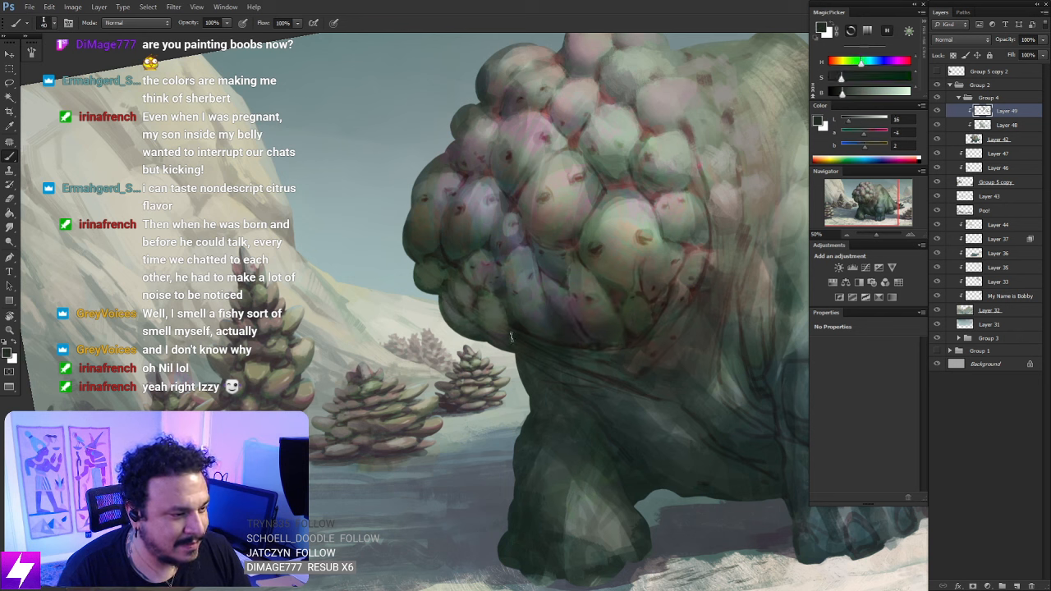
key("Escape")
Dab a small blue-grey bulb at the head's lower rim above the front leg and sample a dark blue-grey for its shadow
left_click_drag(567, 369, 615, 307)
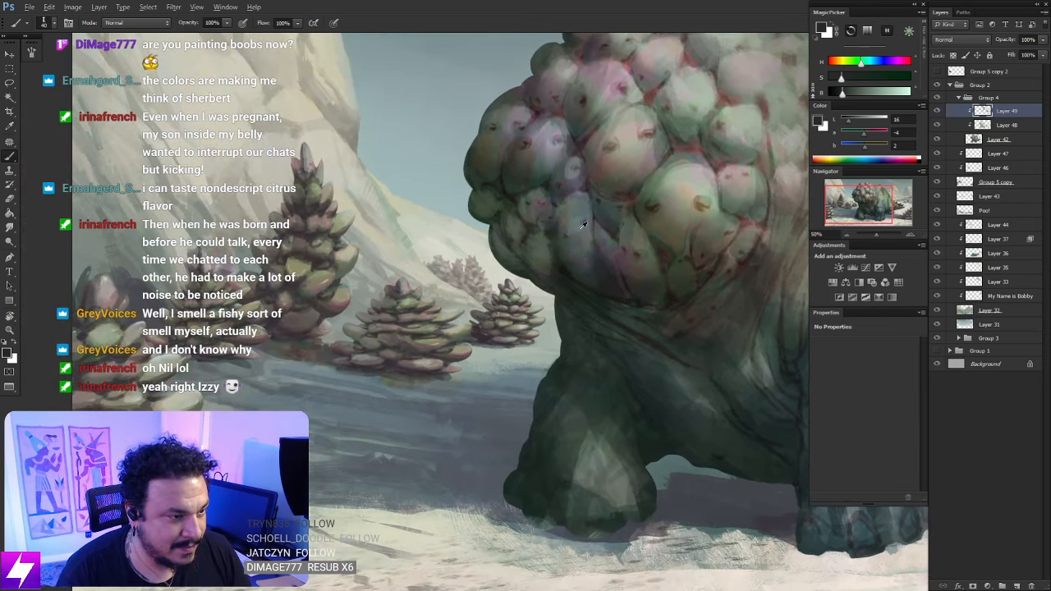
left_click(581, 224, "alt")
left_click(562, 279)
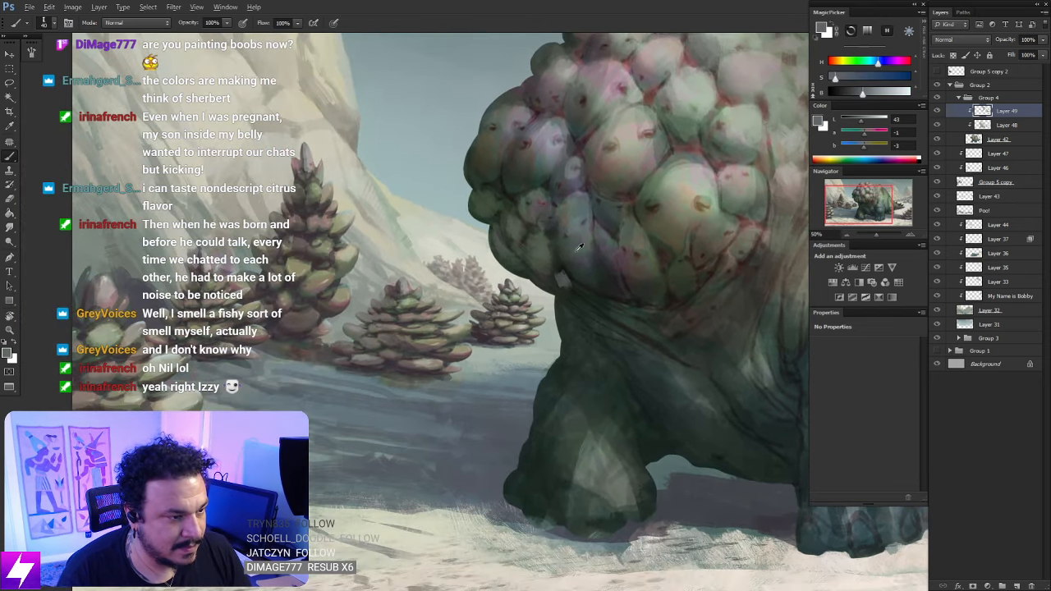
left_click(596, 275, "alt")
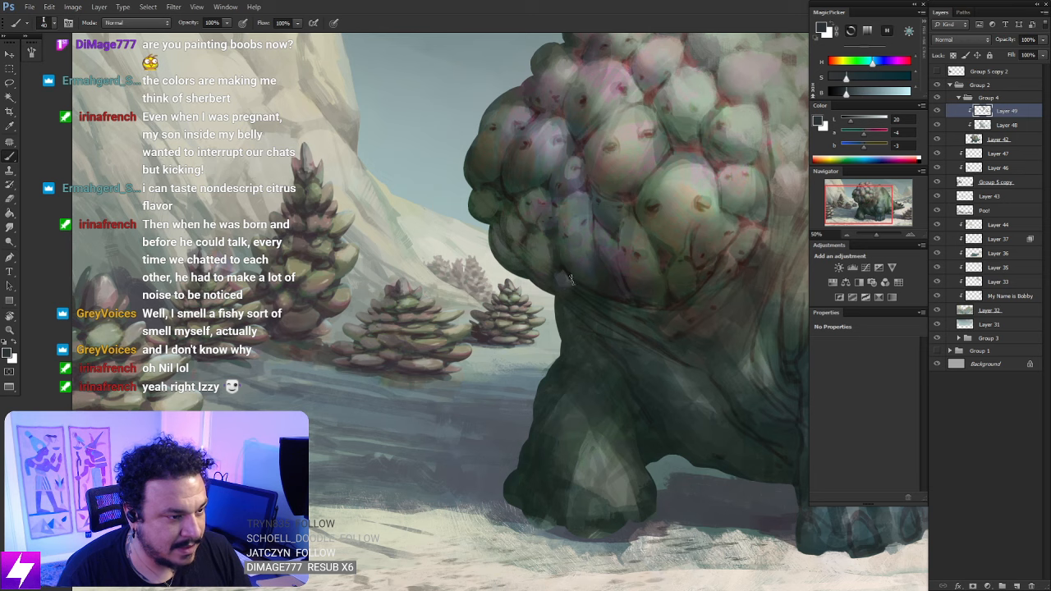
Rotate the view and paint a new grey-green bulb beside the small rim bulb with a 50 px brush, sampling a near-black for its edges
key("ctrl+0")
key("r")
left_click_drag(621, 427, 603, 217)
key("ctrl+plus")
left_click_drag(611, 374, 604, 336)
key("b")
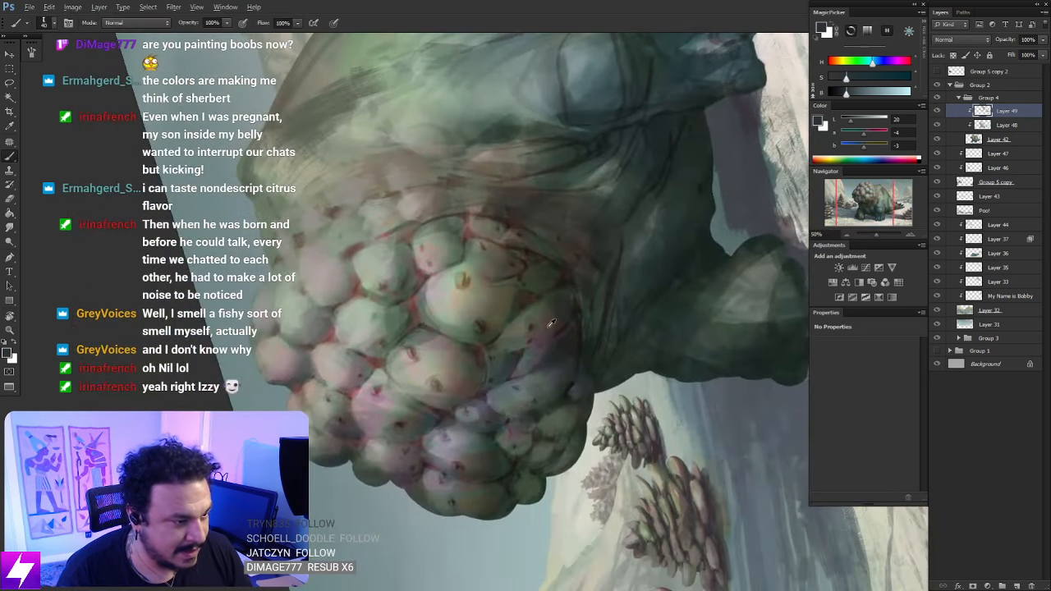
left_click(522, 332, "alt")
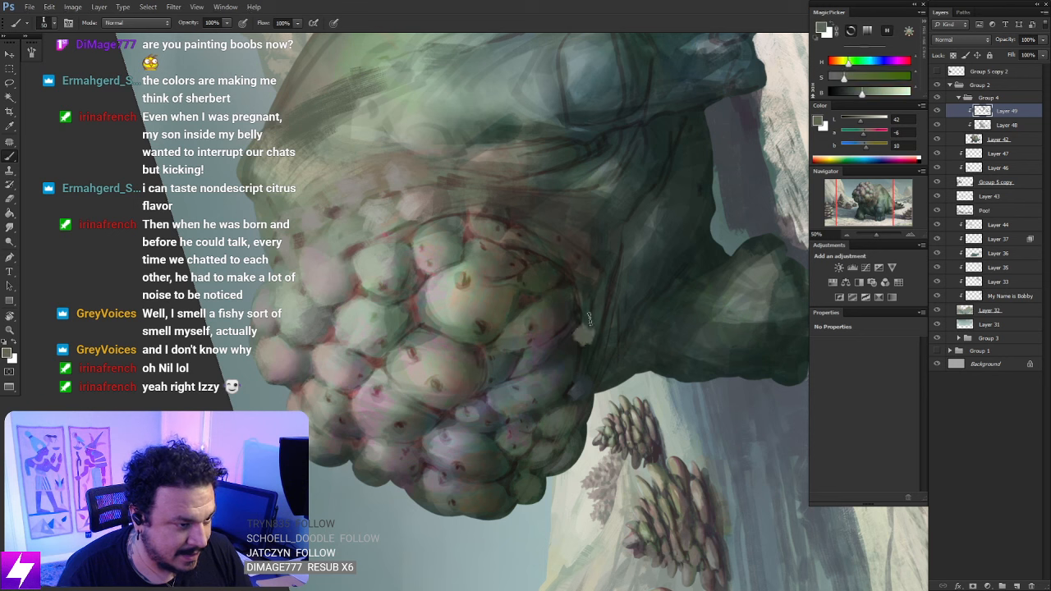
left_click(581, 342, "alt")
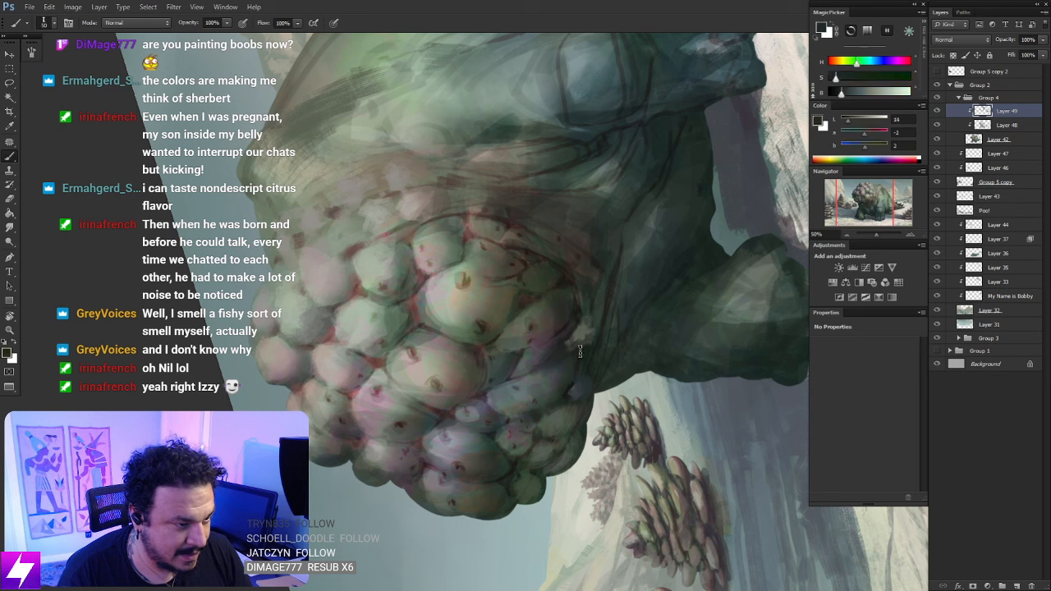
Shape the new bulb under the head with sampled brownish grey, dark purple, dark red-brown and dark green tones using 45 to 50 px brushes
left_click(581, 330, "alt")
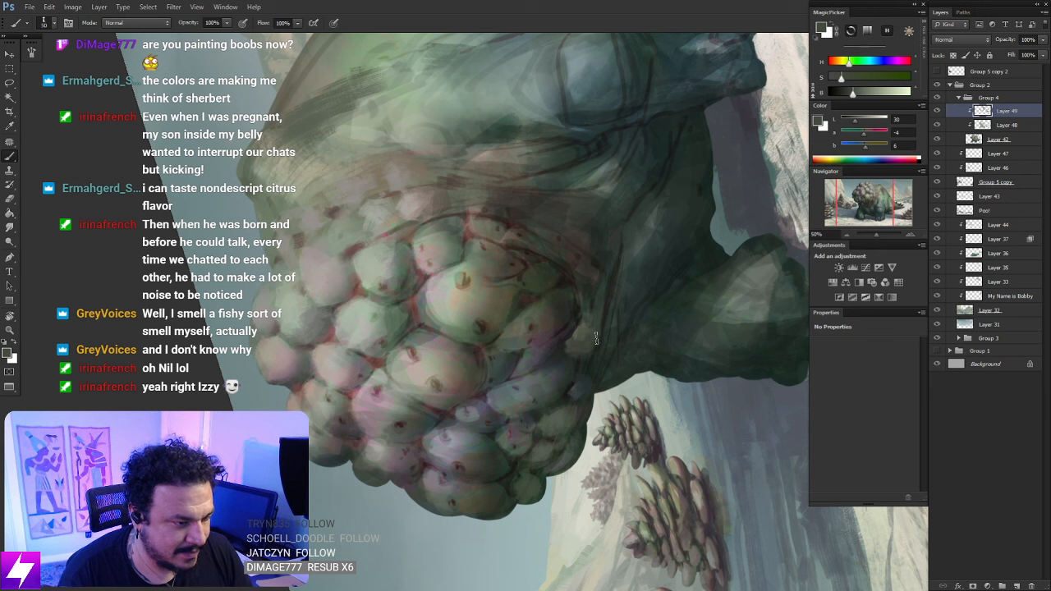
left_click(581, 338, "alt")
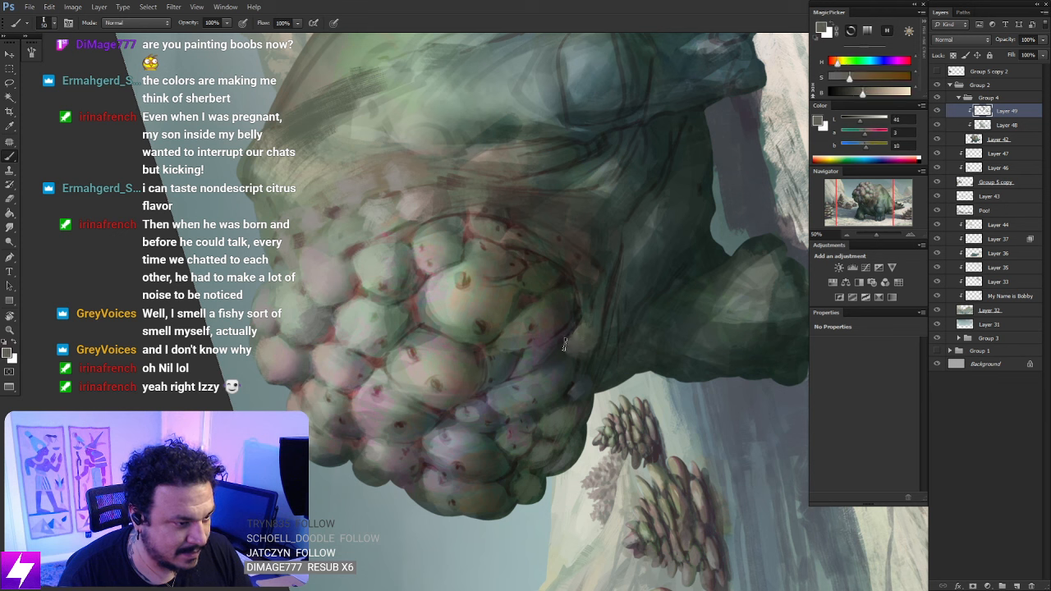
left_click(567, 372, "alt")
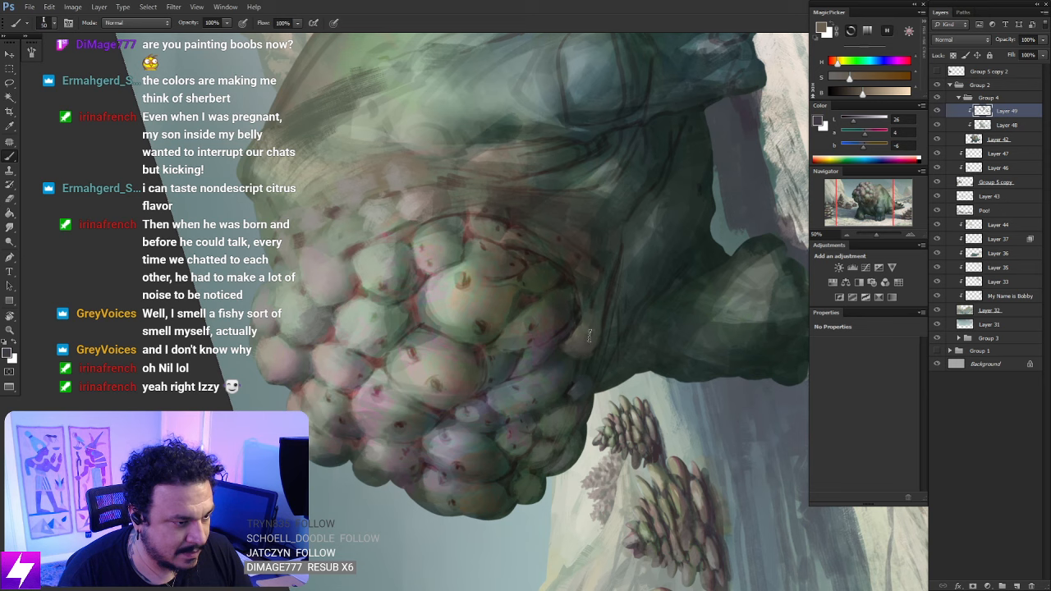
left_click(448, 349, "alt")
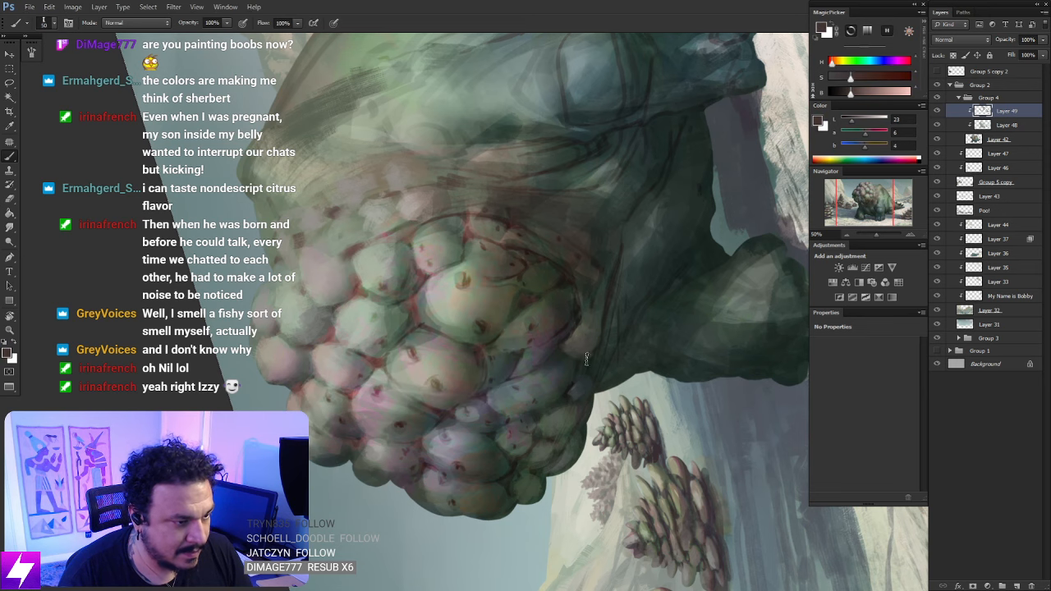
left_click_drag(624, 362, 555, 359)
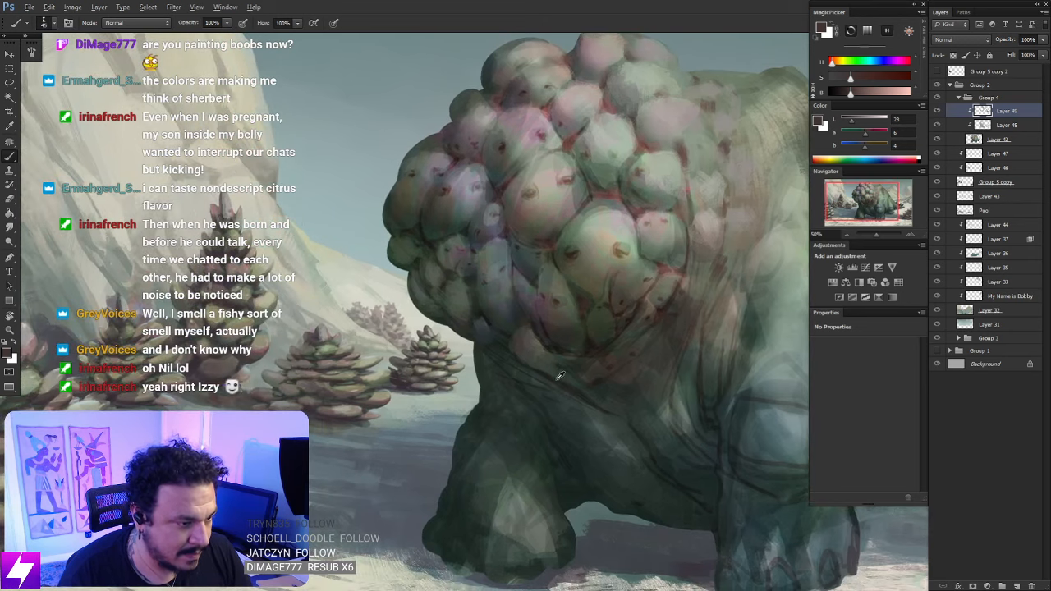
left_click(555, 381, "alt")
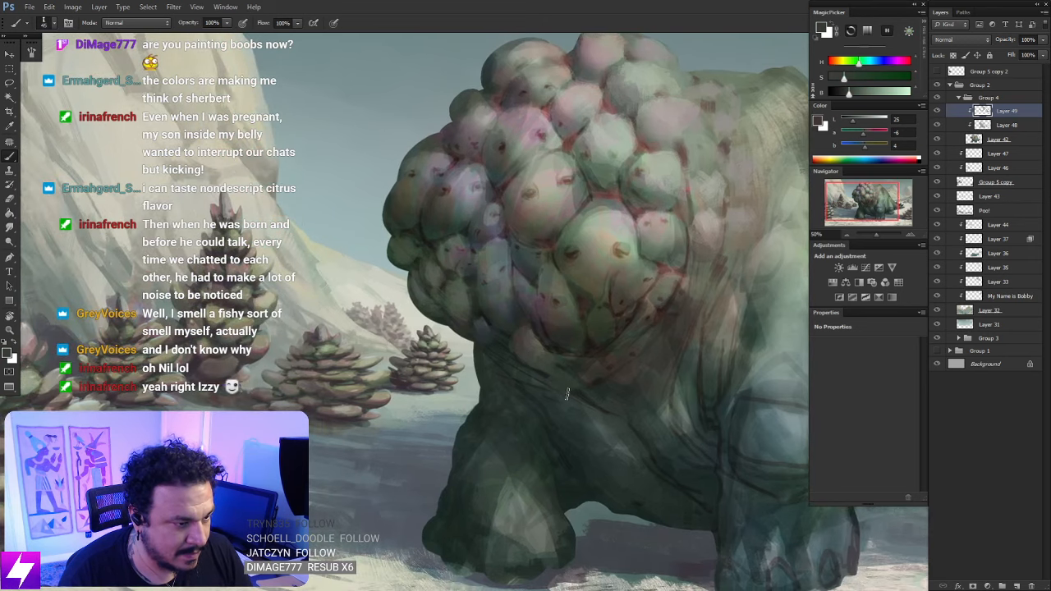
Add another small dusky pink bulb along the head's lower edge and define it with a near-black shadow using a 40 px brush
left_click_drag(644, 390, 524, 348)
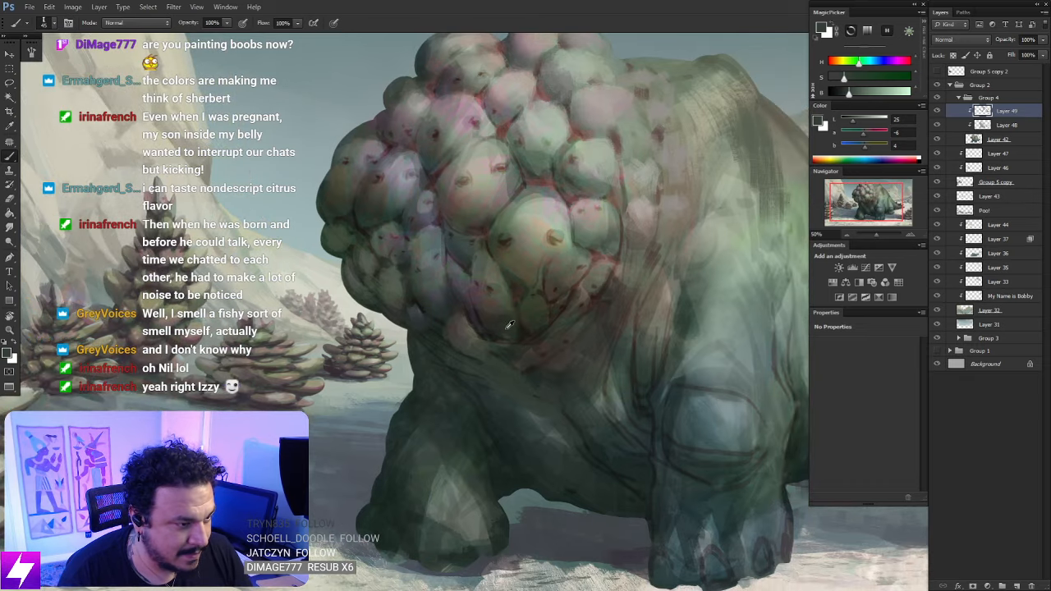
left_click(492, 300, "alt")
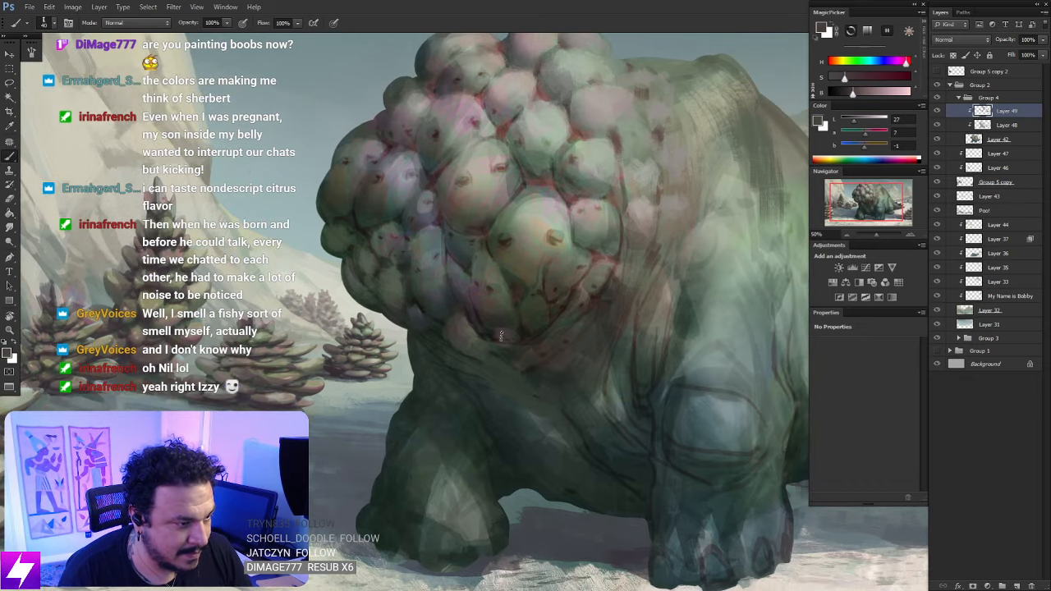
left_click(488, 325, "alt")
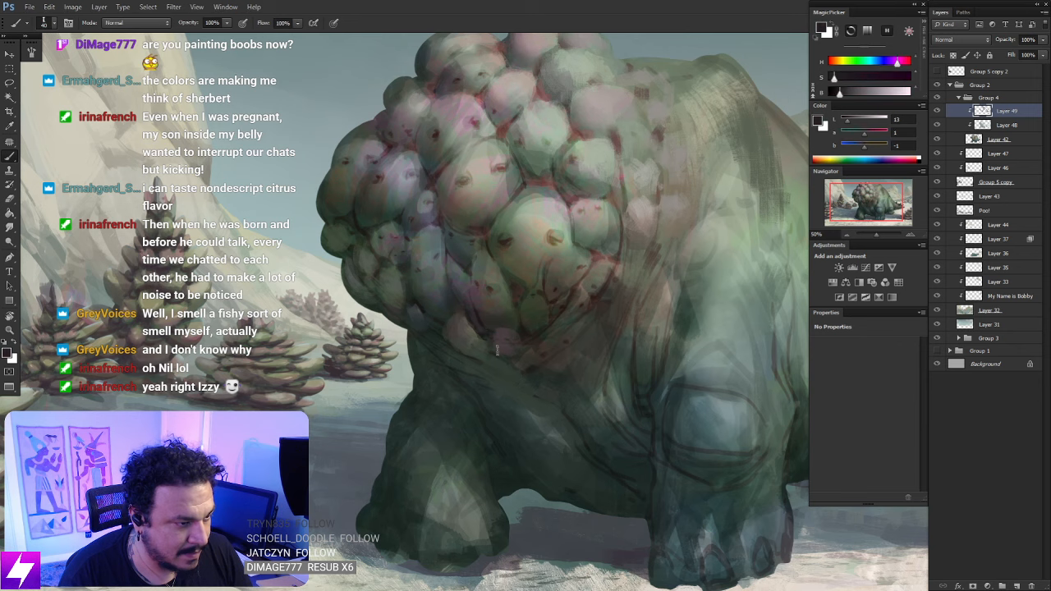
left_click(512, 333, "alt")
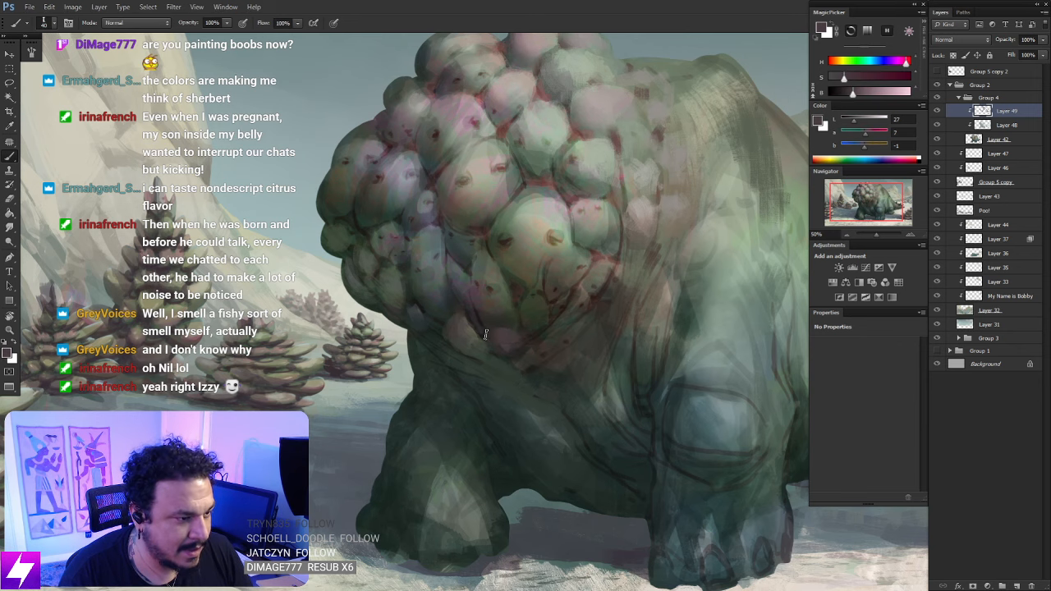
Flip the canvas horizontally and paint a bulb near the hood with sampled pale grey-green, muted red and pinkish grey using a 50 px brush
scroll(485, 334, "down", 3)
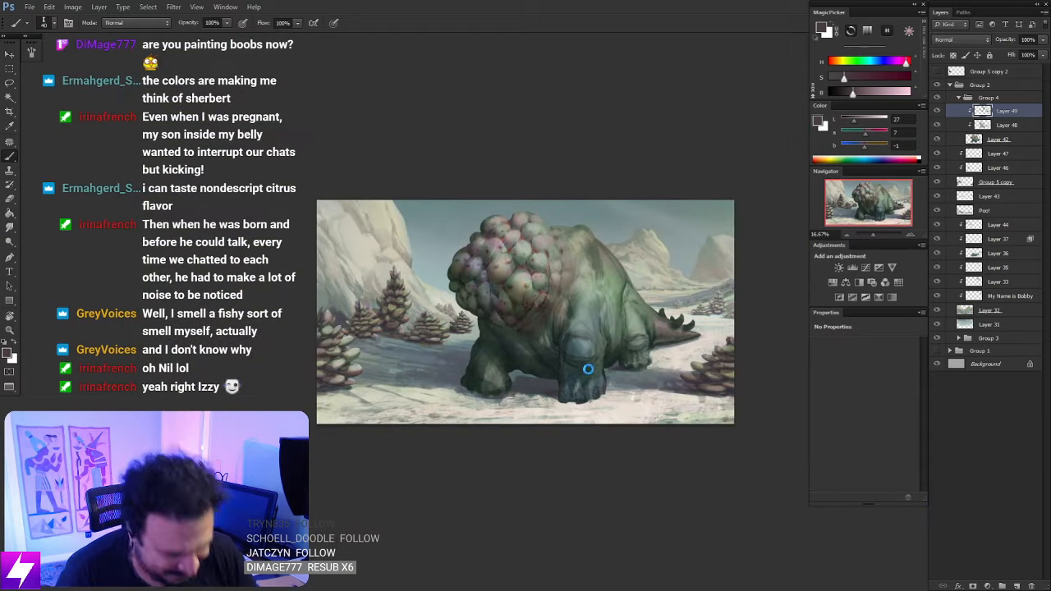
key("ctrl+shift+h")
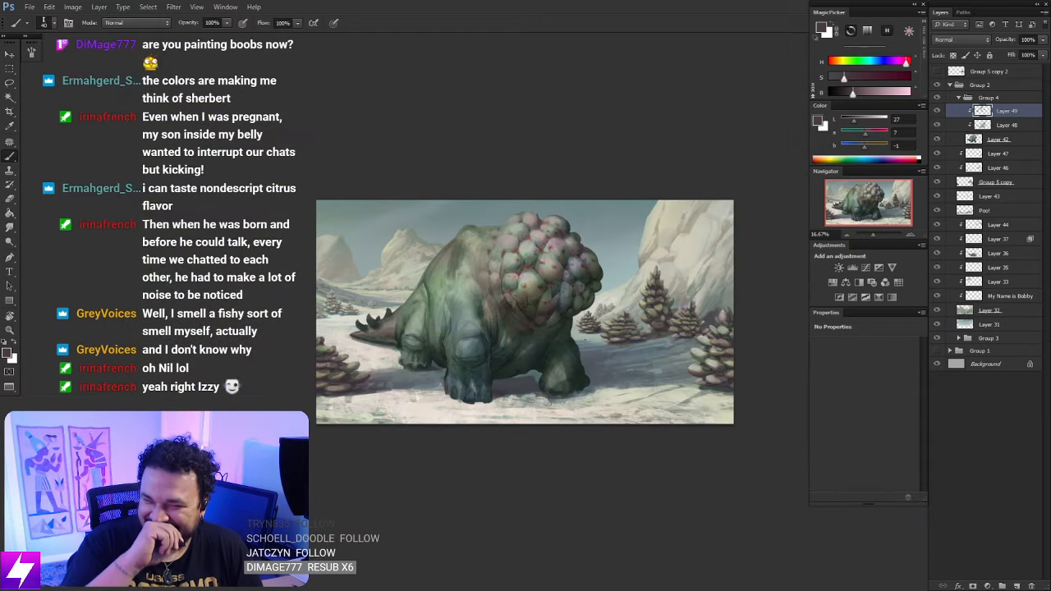
mouse_move(560, 296)
left_mouse_down()
mouse_move(612, 285)
mouse_move(620, 340)
mouse_move(605, 325)
mouse_move(606, 336)
left_mouse_up()
key("ctrl+plus")
key("ctrl+plus")
left_click(574, 291, "alt")
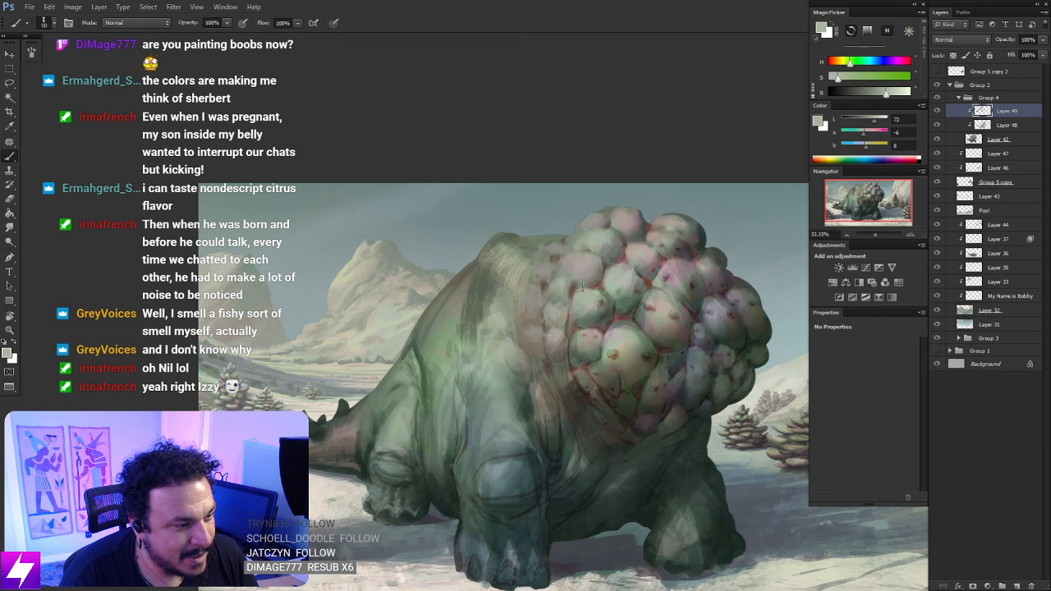
left_click(562, 277, "alt")
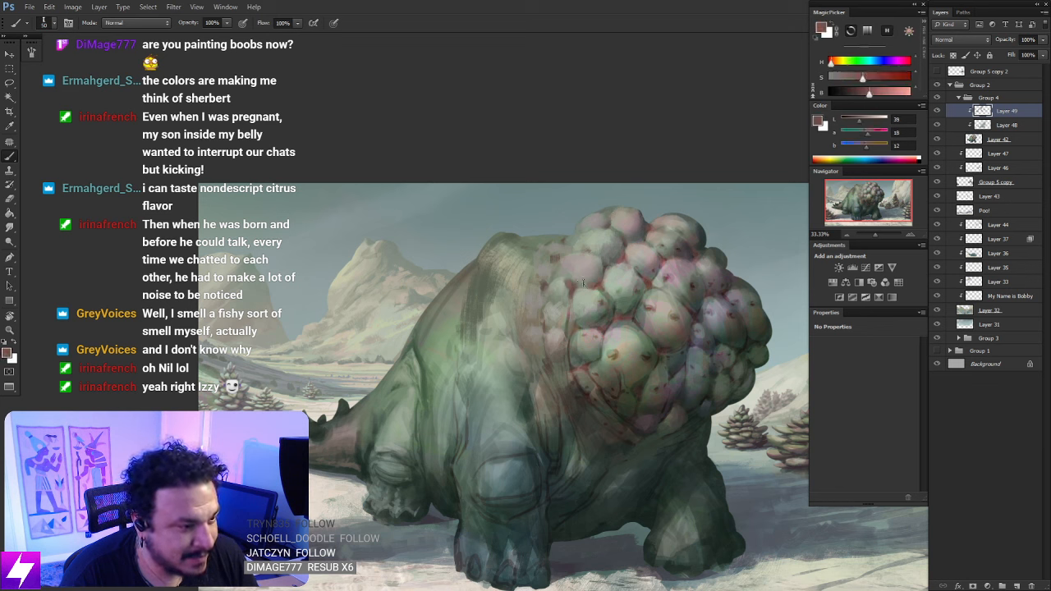
left_click(572, 279, "alt")
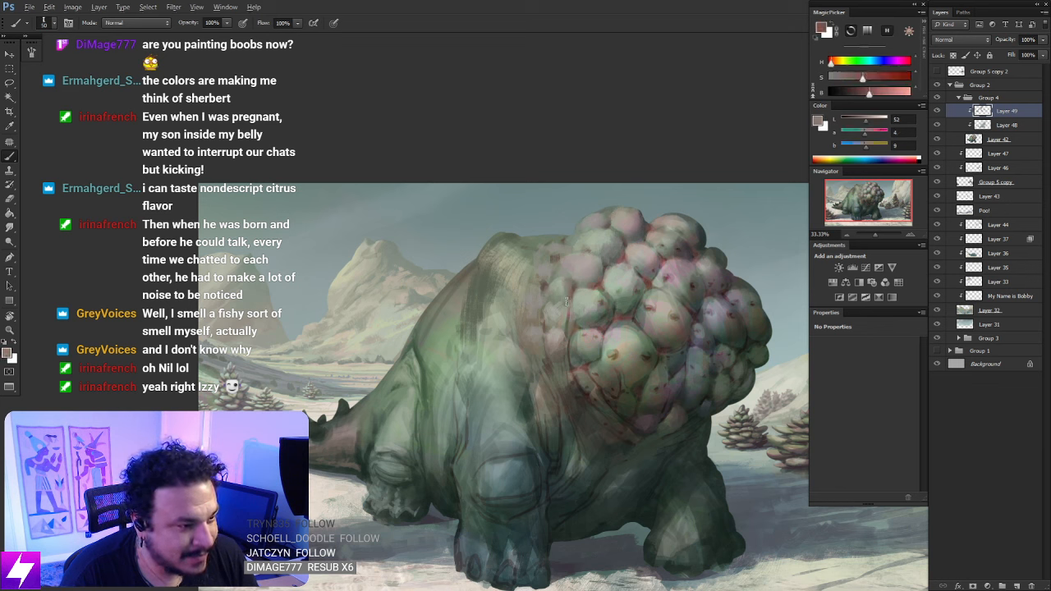
key("ctrl+minus")
left_click_drag(607, 399, 596, 386)
key("ctrl+plus")
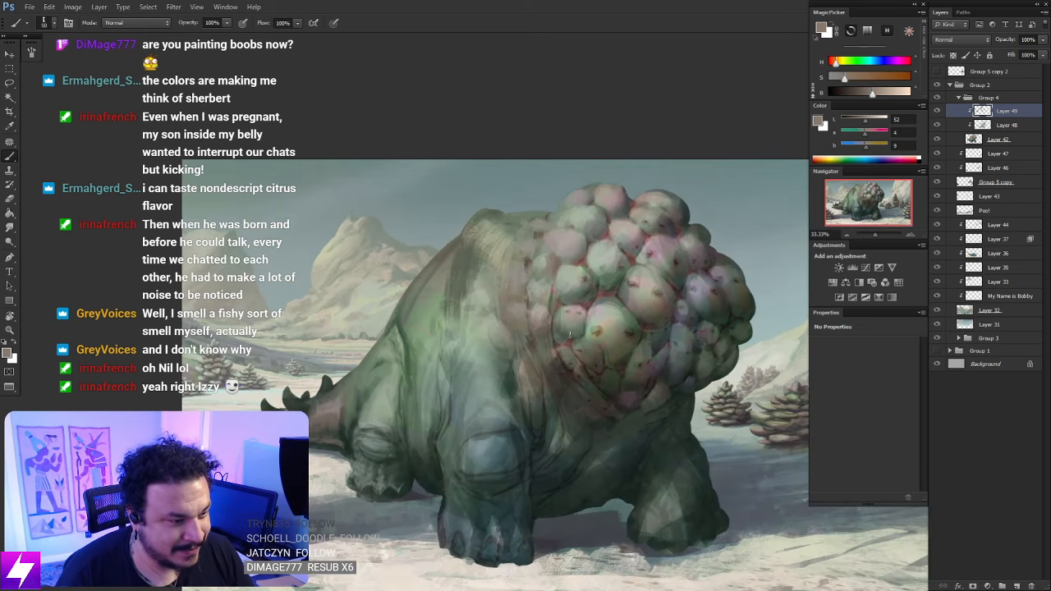
Paint a pale beige bulb beside the hood at the head's lower edge with a 60 px brush, sampling a dark grey, and switch to Smudge
mouse_move(556, 376)
left_mouse_down()
mouse_move(583, 354)
mouse_move(580, 345)
mouse_move(588, 357)
mouse_move(565, 336)
mouse_move(561, 348)
left_mouse_up()
left_click(614, 302, "alt")
key("bracketright")
key("ctrl+z")
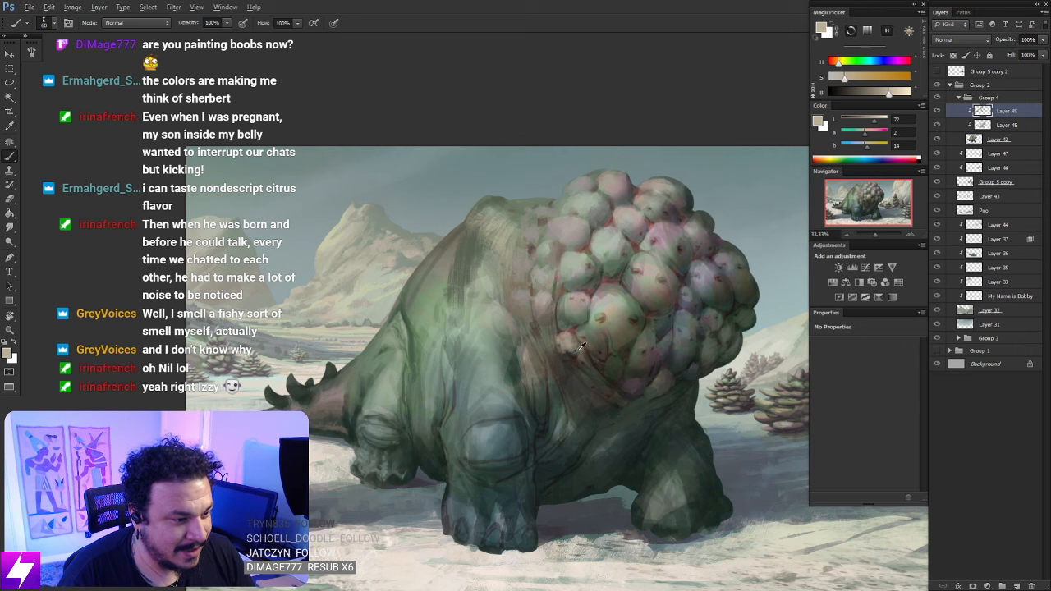
left_click(580, 348, "alt")
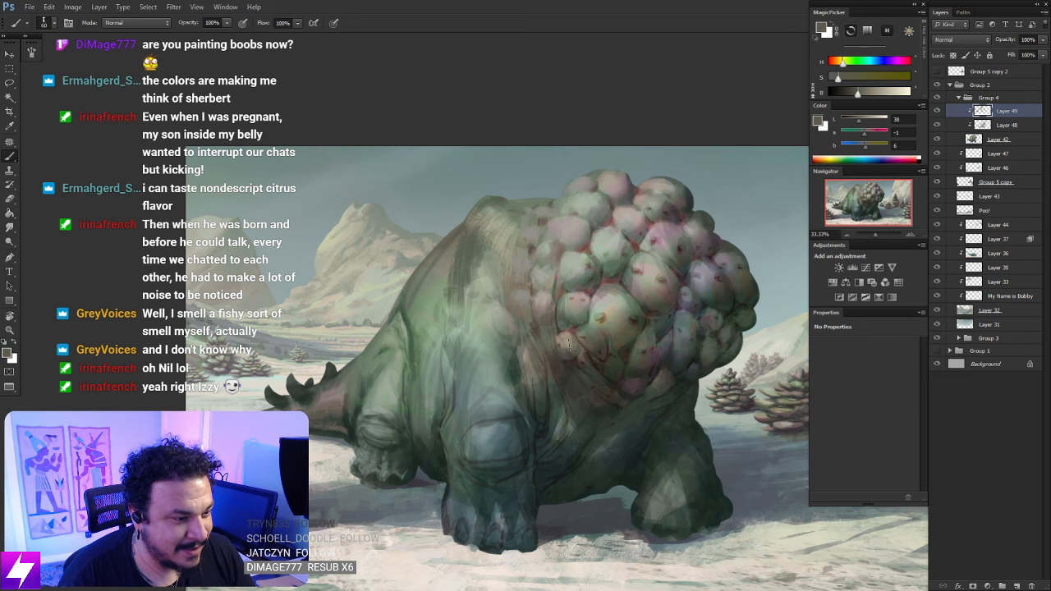
key("r")
key("ctrl+minus")
key("ctrl+minus")
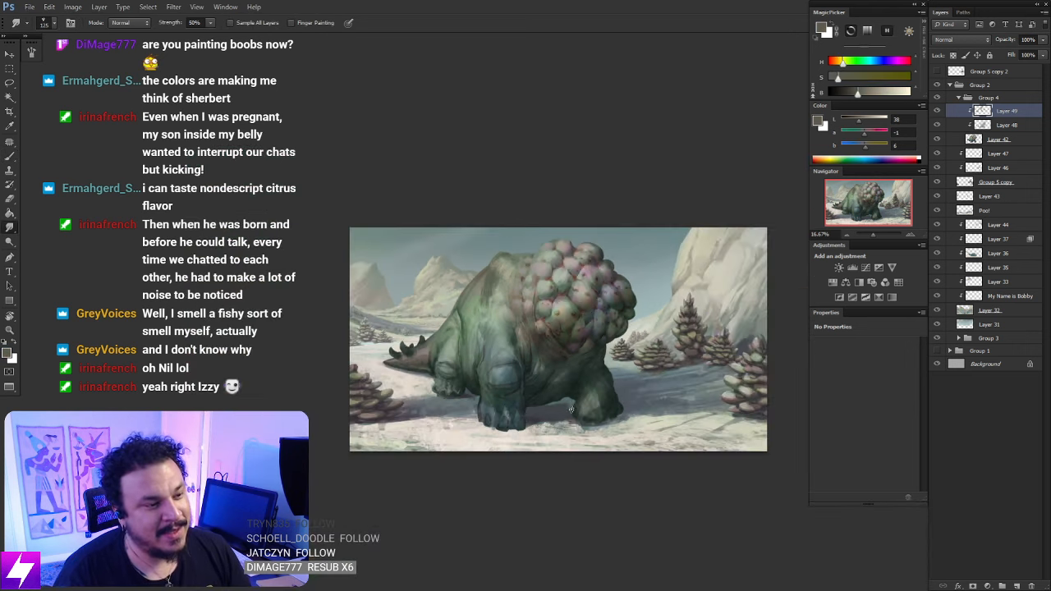
Flip the canvas horizontally and refine the dark creases around the lower head bulbs and hood with sampled near-black tones using a 30 px brush
key("ctrl+shift+h")
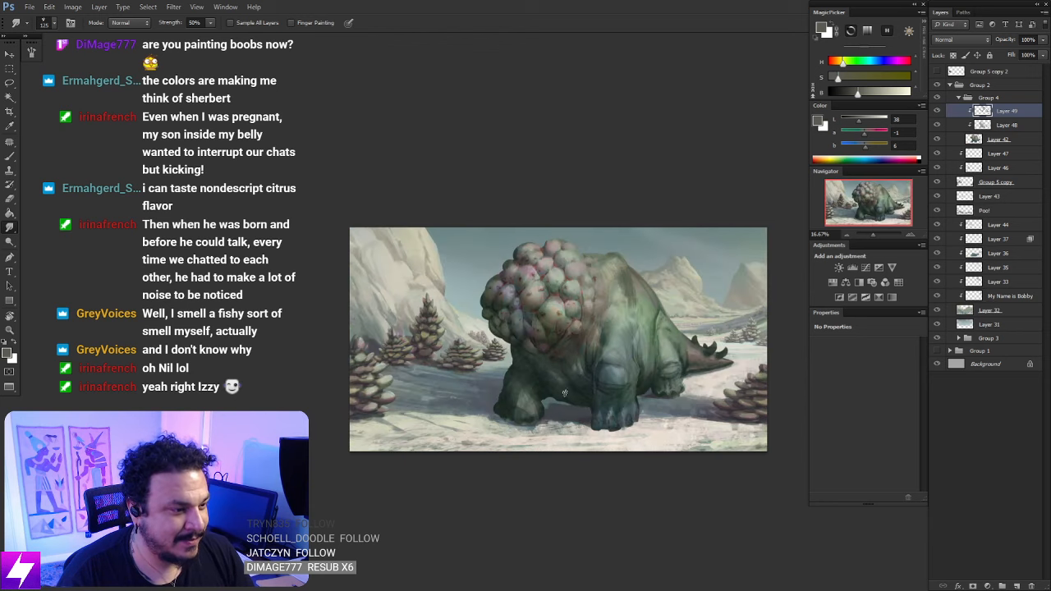
key("ctrl+plus")
left_click_drag(621, 335, 598, 338)
key("ctrl+plus")
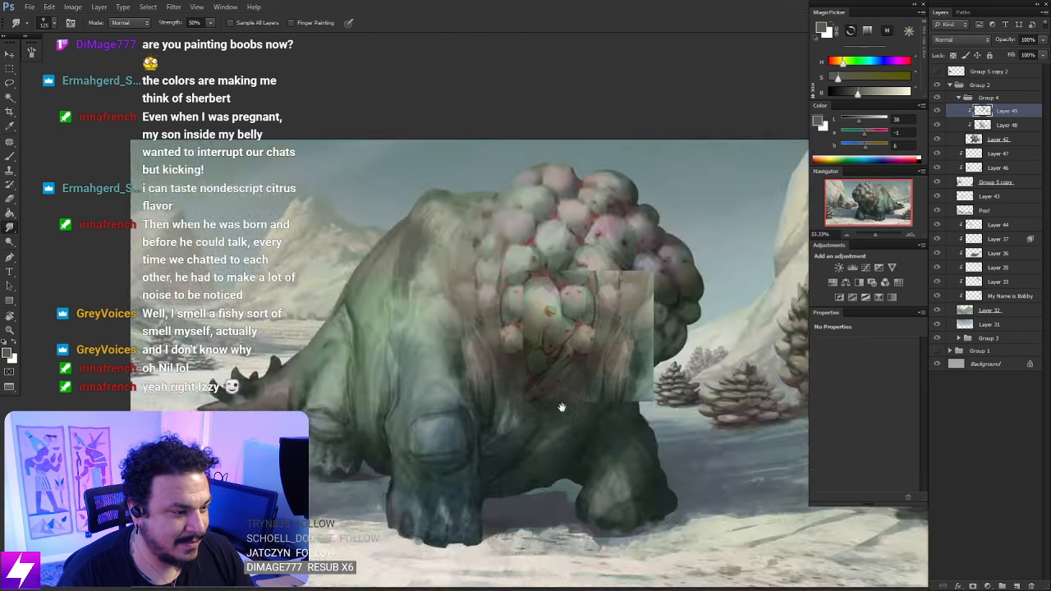
key("b")
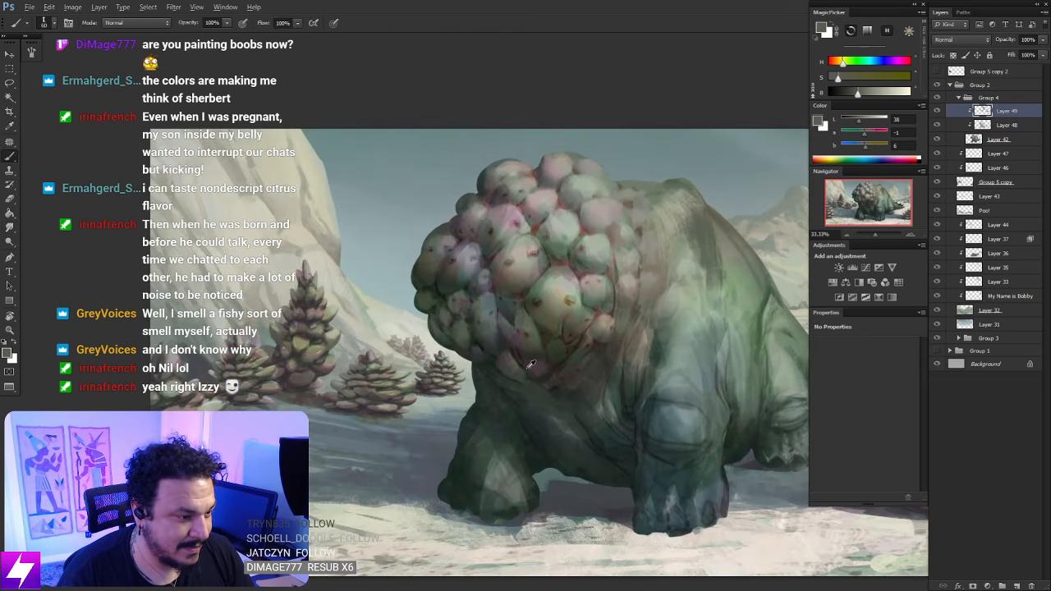
left_click(527, 370, "alt")
key("bracketleft")
key("bracketleft")
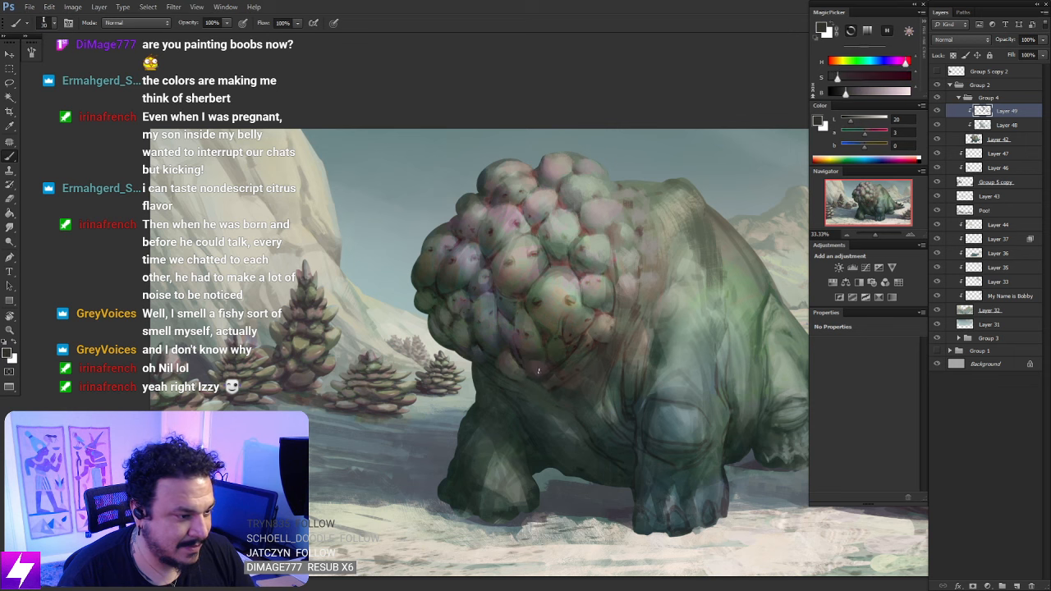
mouse_move(558, 400)
left_mouse_down()
mouse_move(503, 437)
mouse_move(533, 433)
mouse_move(532, 446)
left_mouse_up()
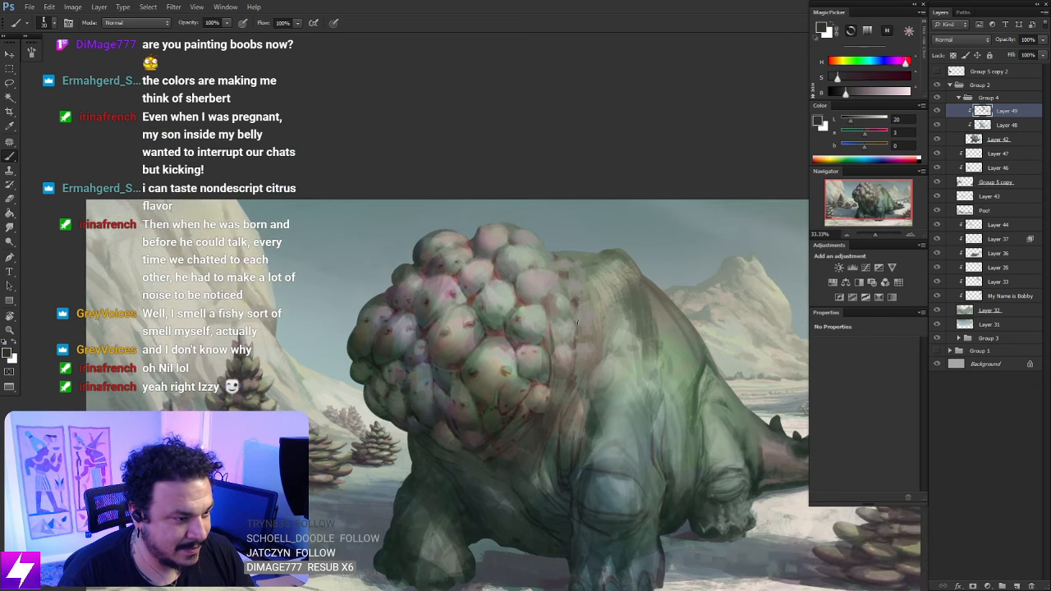
left_click(507, 323, "alt")
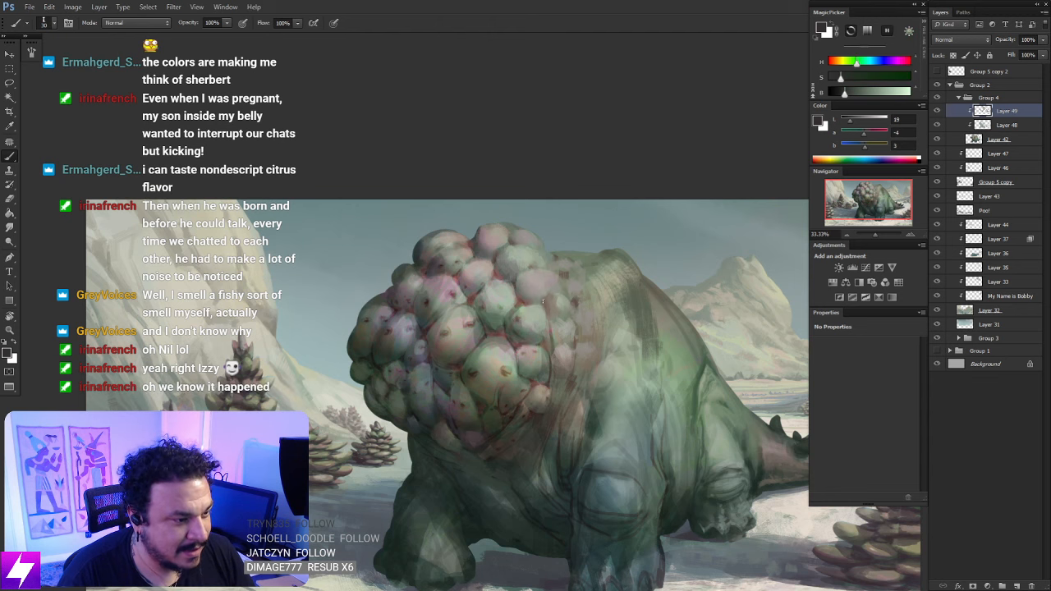
Flip the canvas horizontally, rotate the view and darken the chest folds with a sampled near-black green using a 40 px brush
key("ctrl+minus")
key("ctrl+minus")
key("ctrl+minus")
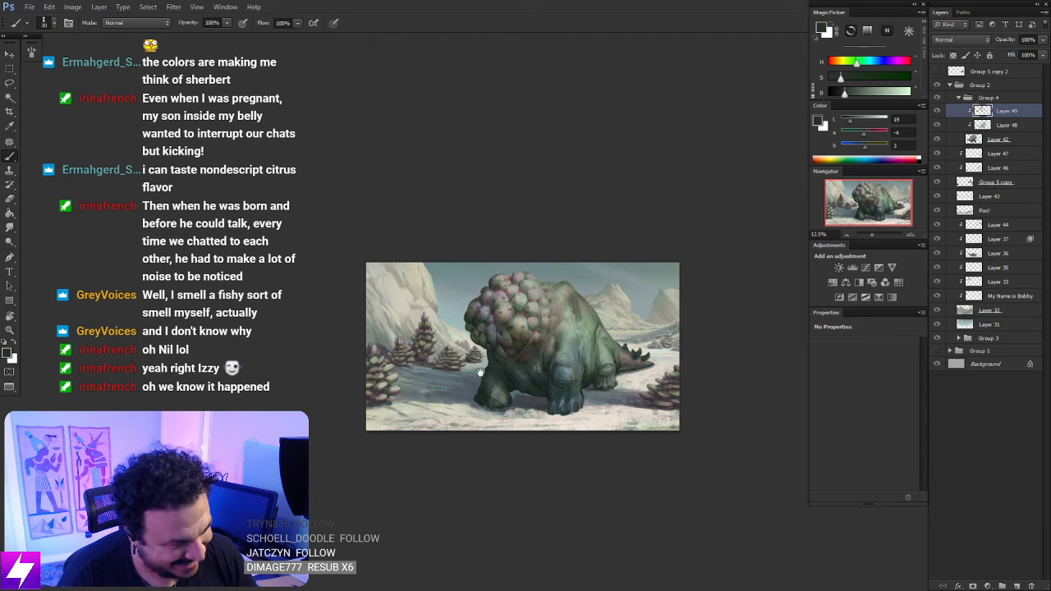
key("ctrl+shift+h")
mouse_move(448, 387)
left_mouse_down()
mouse_move(490, 405)
mouse_move(531, 391)
mouse_move(495, 384)
mouse_move(506, 310)
left_mouse_up()
key("ctrl+plus")
key("ctrl+plus")
left_click_drag(525, 380, 542, 369)
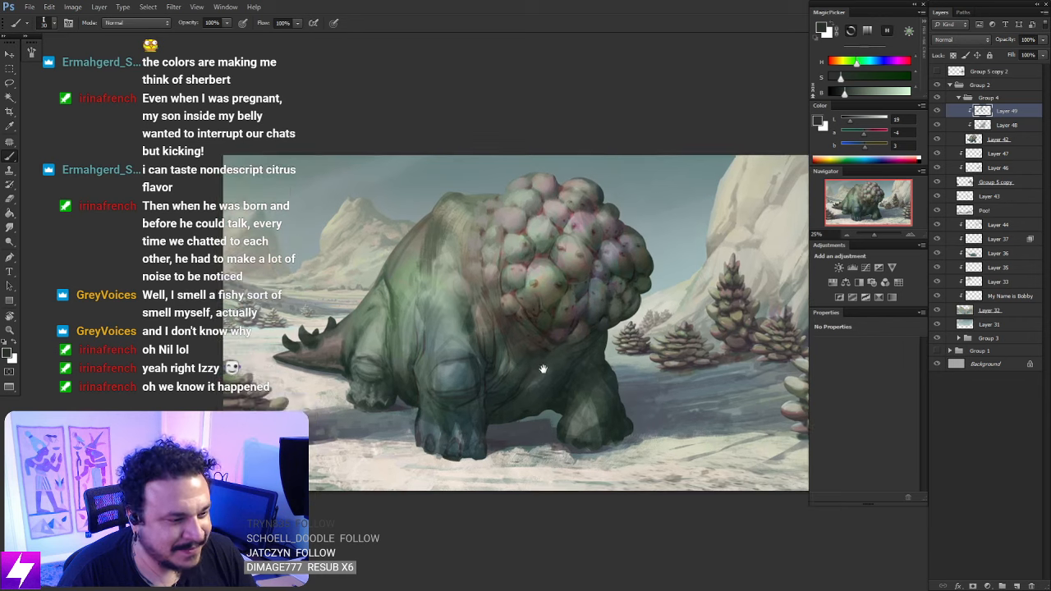
left_click(497, 362, "alt")
key("r")
left_click_drag(551, 350, 583, 344)
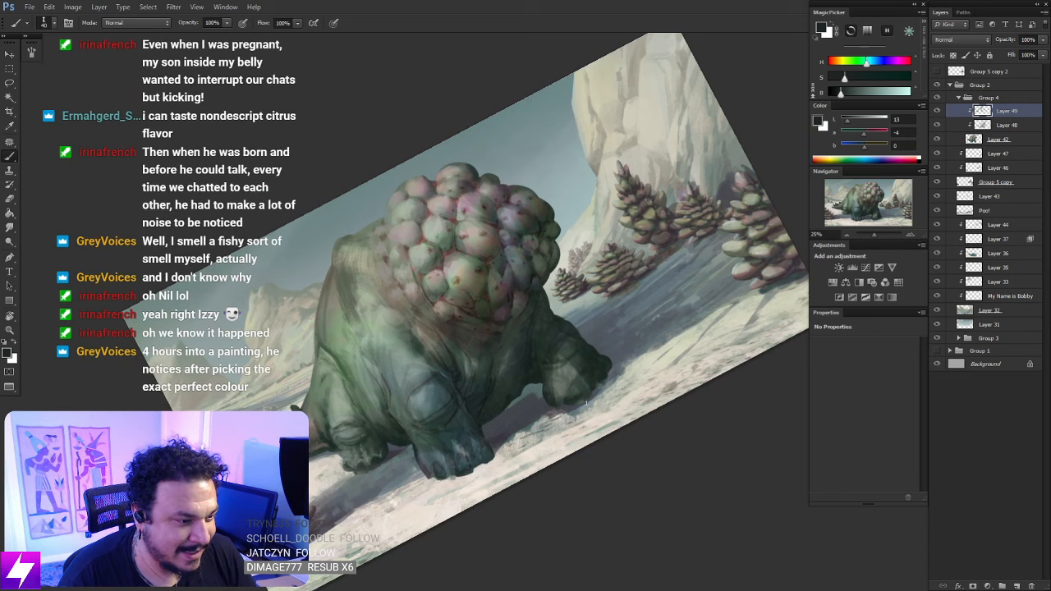
Reset the view rotation and deepen the shadow on the chest and belly under the head with sampled near-black greens using 60 to 100 px brushes
key("Escape")
left_click_drag(554, 429, 527, 387)
key("bracketright")
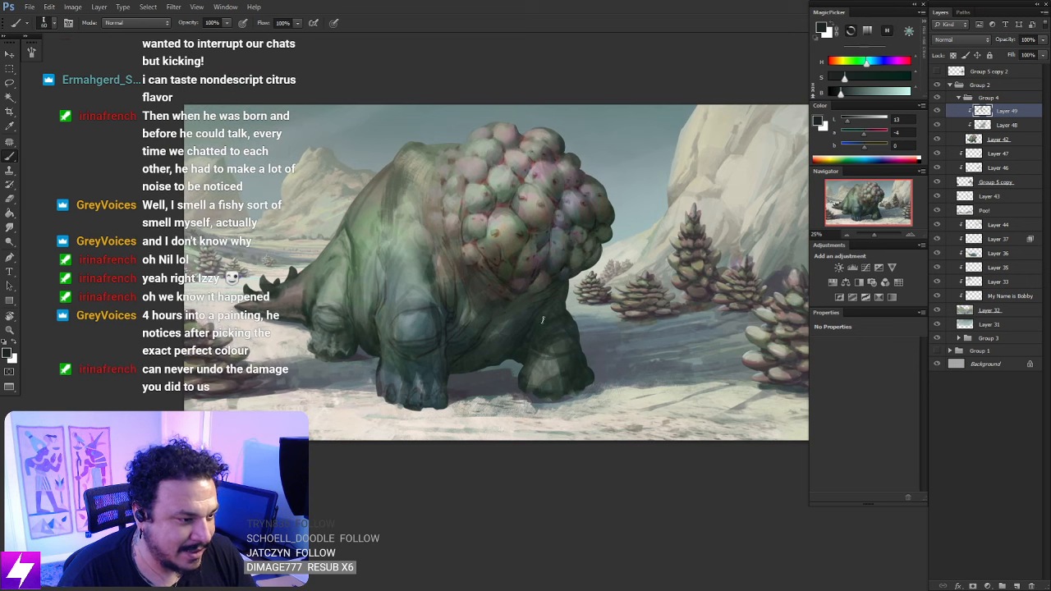
left_click(452, 319, "alt")
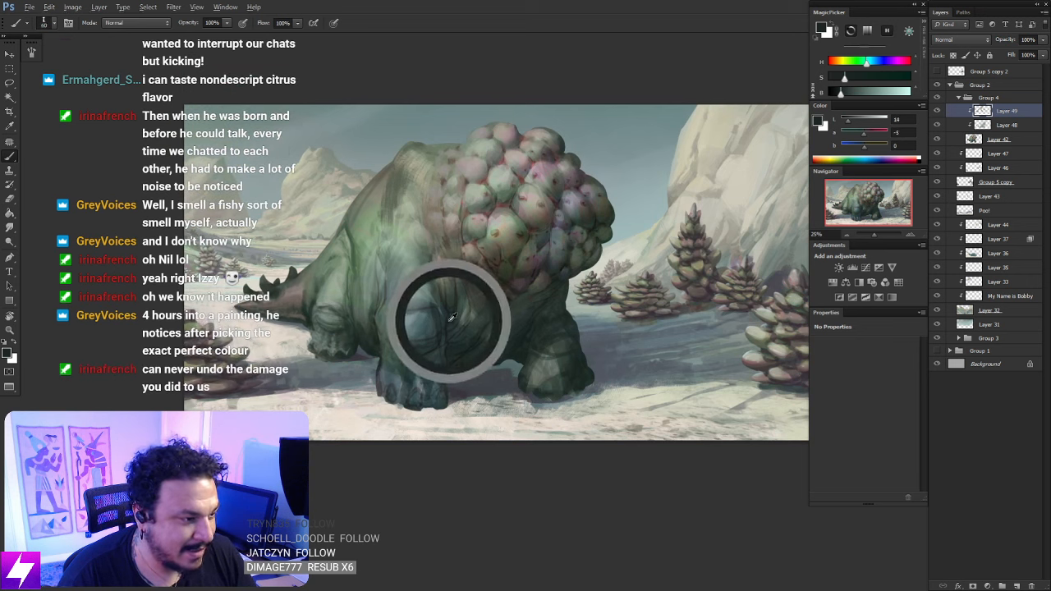
key("bracketright")
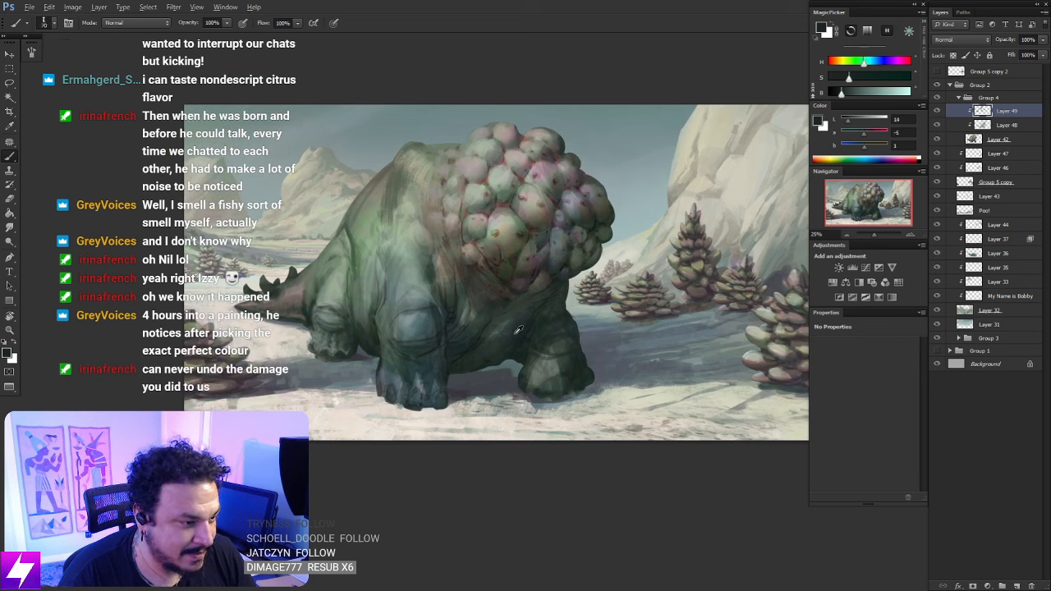
left_click(471, 348, "alt")
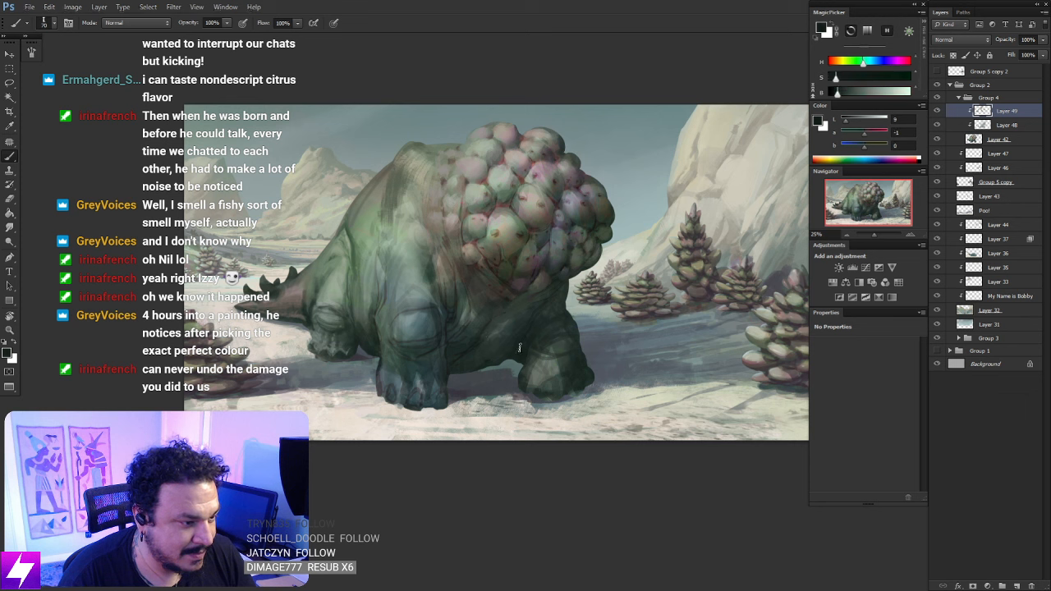
key("bracketright")
key("bracketright")
key("bracketright")
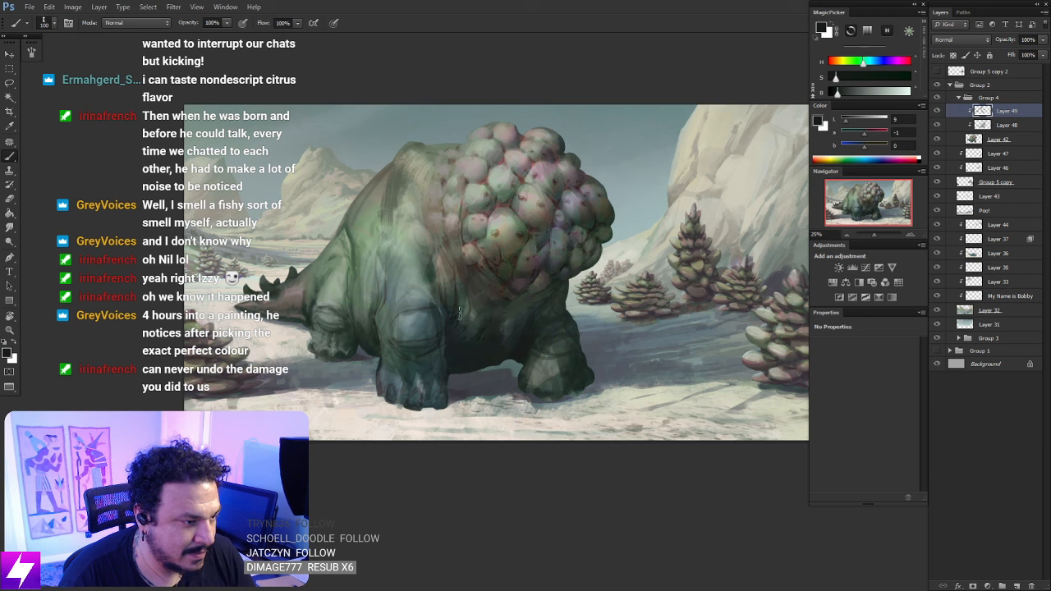
scroll(547, 304, "down", 1)
scroll(507, 312, "down", 1)
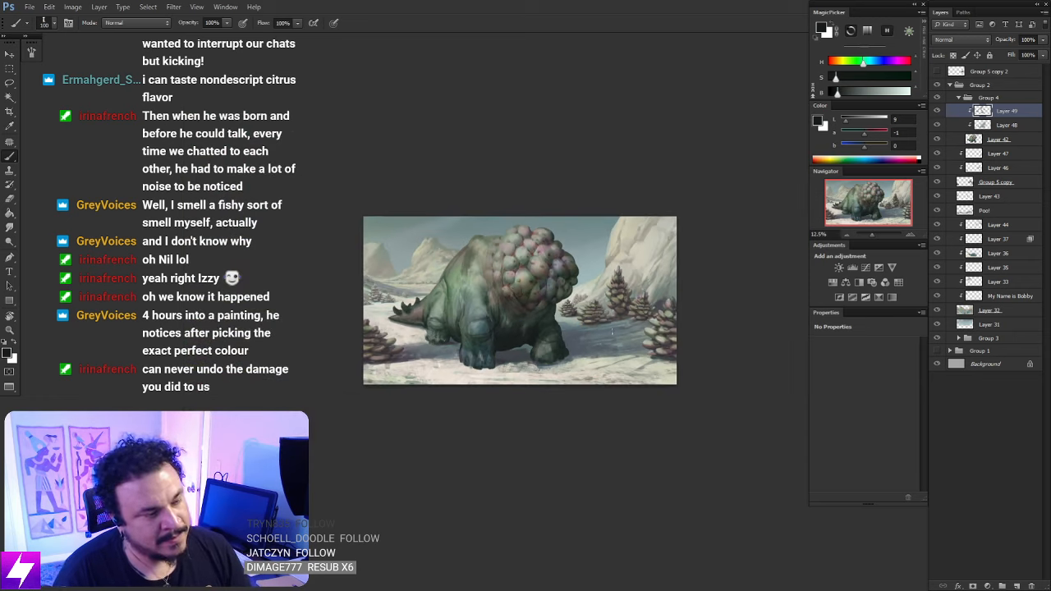
Flip the canvas horizontally, paint a sampled light green patch under the head with a 150 px brush and clean up with a 100 px eraser
scroll(556, 345, "up", 1)
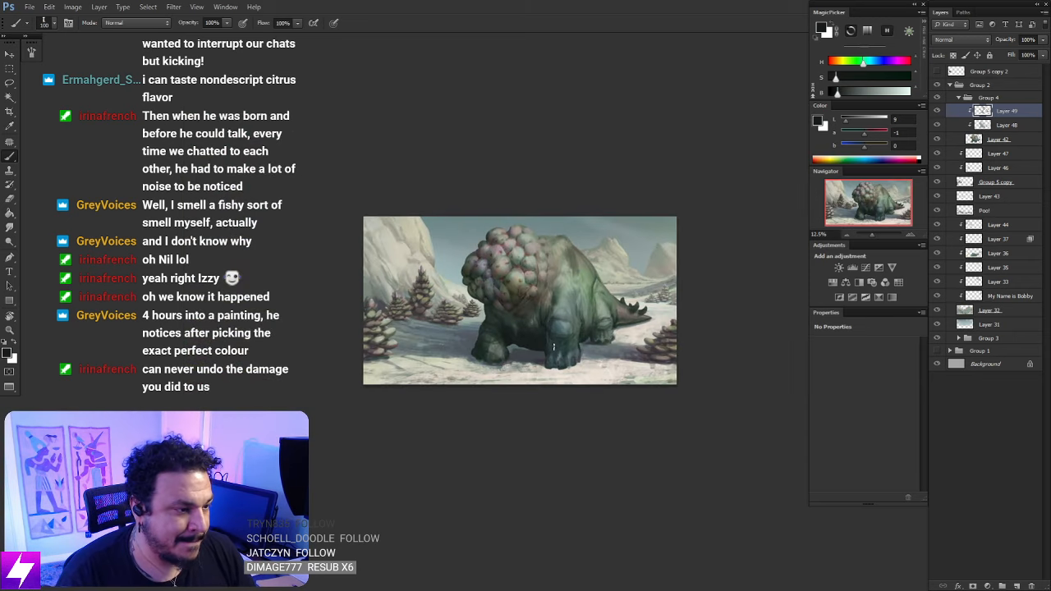
left_click(625, 302, "alt")
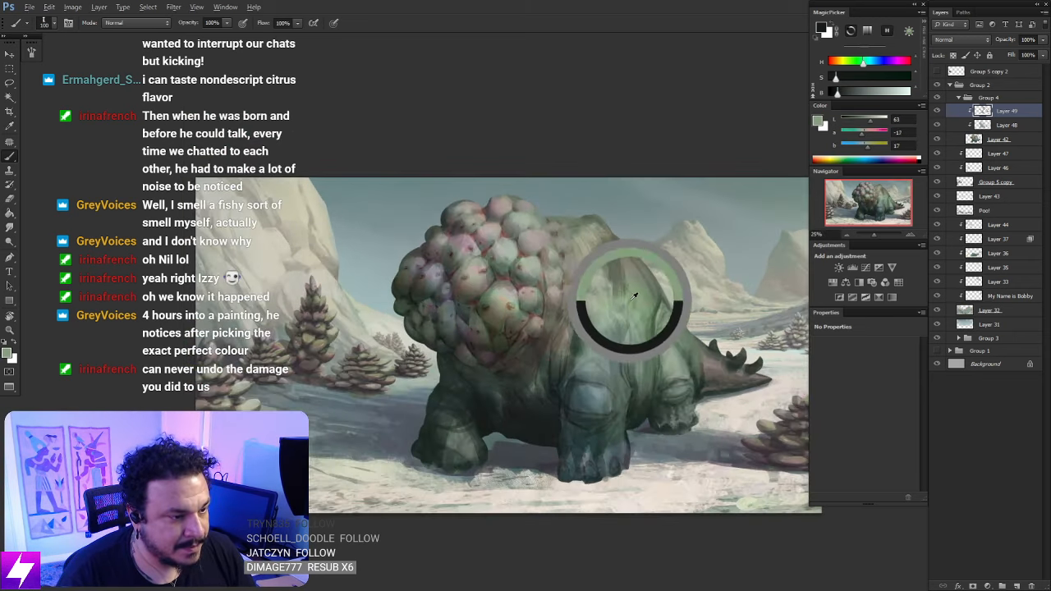
left_click_drag(546, 345, 556, 302)
key("bracketright")
key("bracketright")
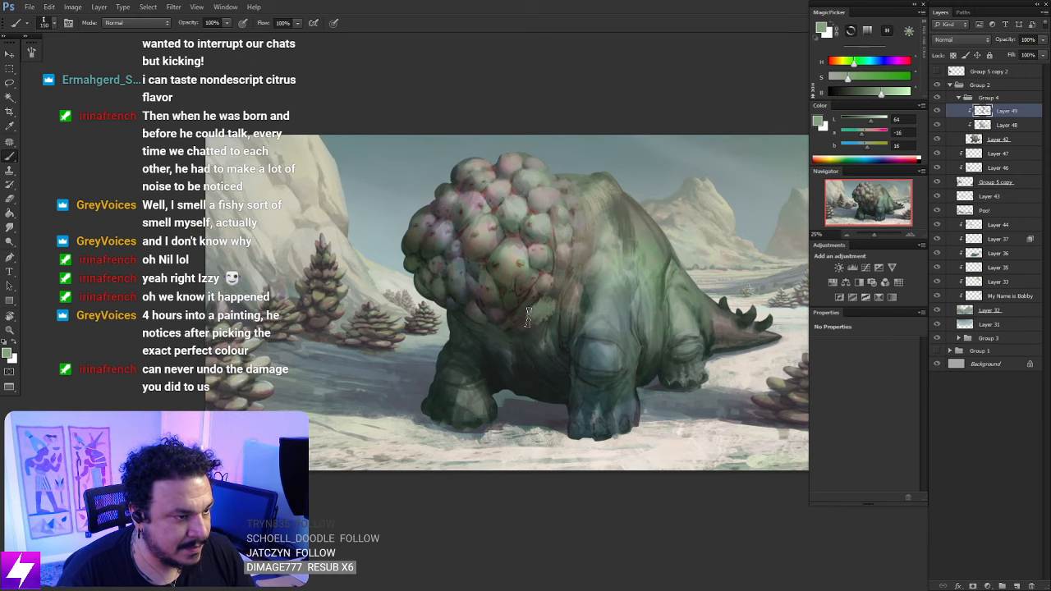
key("e")
key("bracketright")
key("bracketright")
key("bracketright")
left_click_drag(622, 221, 635, 238)
left_click_drag(614, 195, 595, 216)
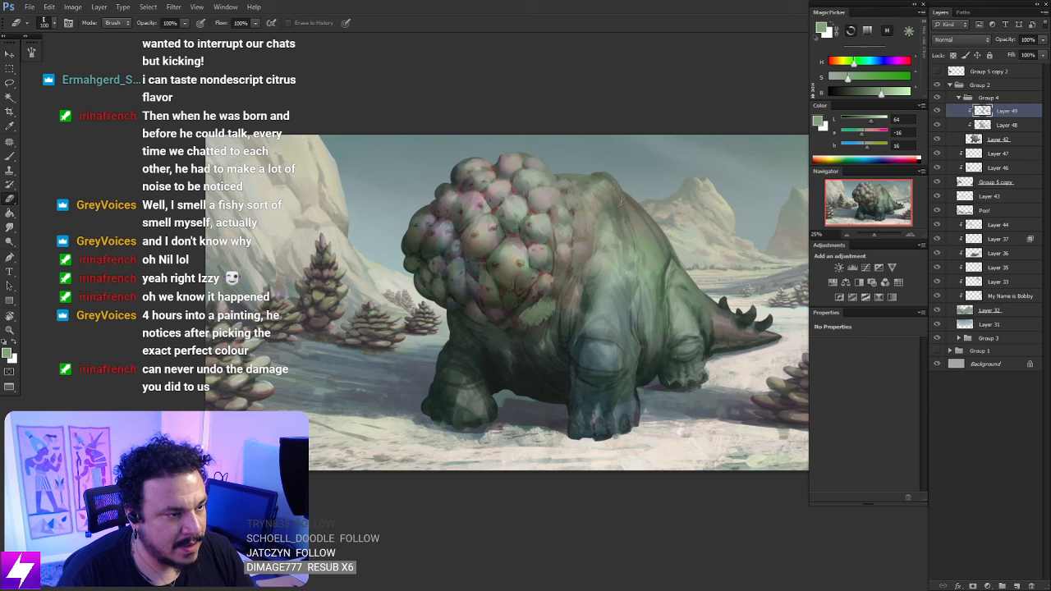
scroll(608, 246, "down", 2)
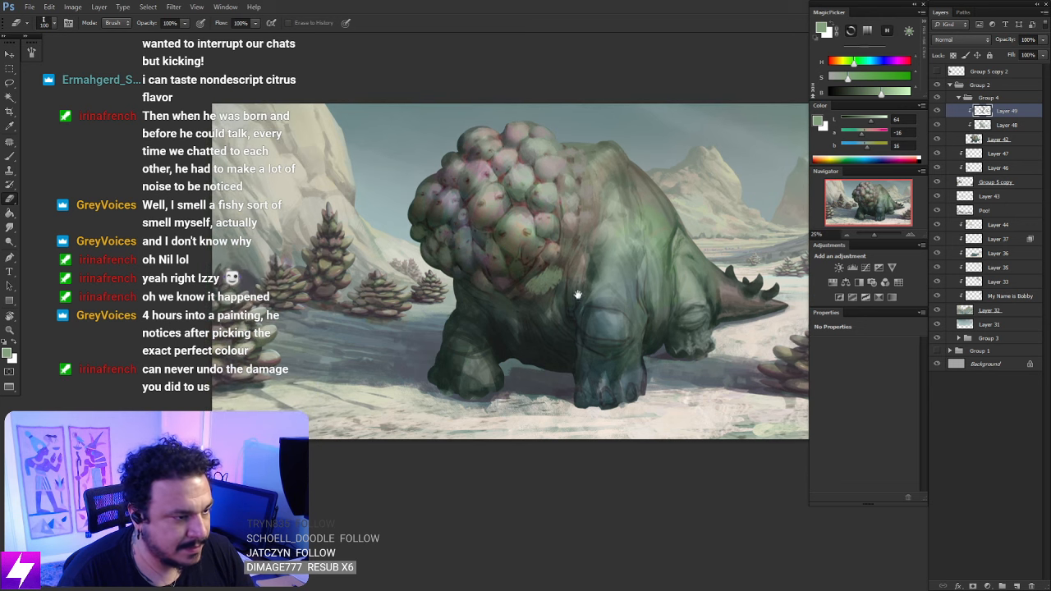
Tone down the light green patch beneath the head with sampled brownish grey and dark green tones using 60 to 90 px brushes
key("b")
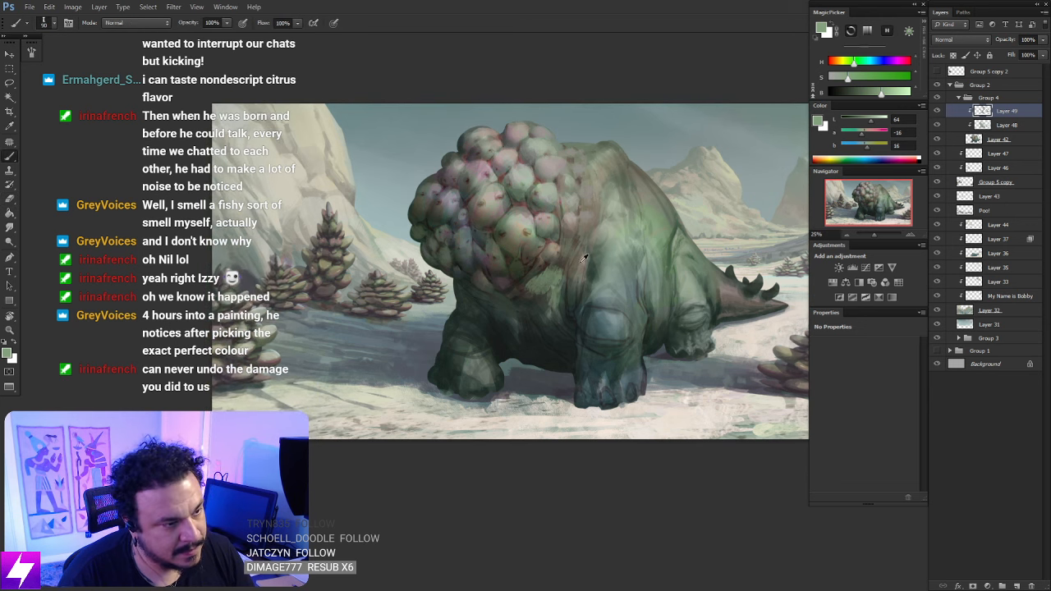
left_click(570, 287, "alt")
left_click(532, 276, "alt")
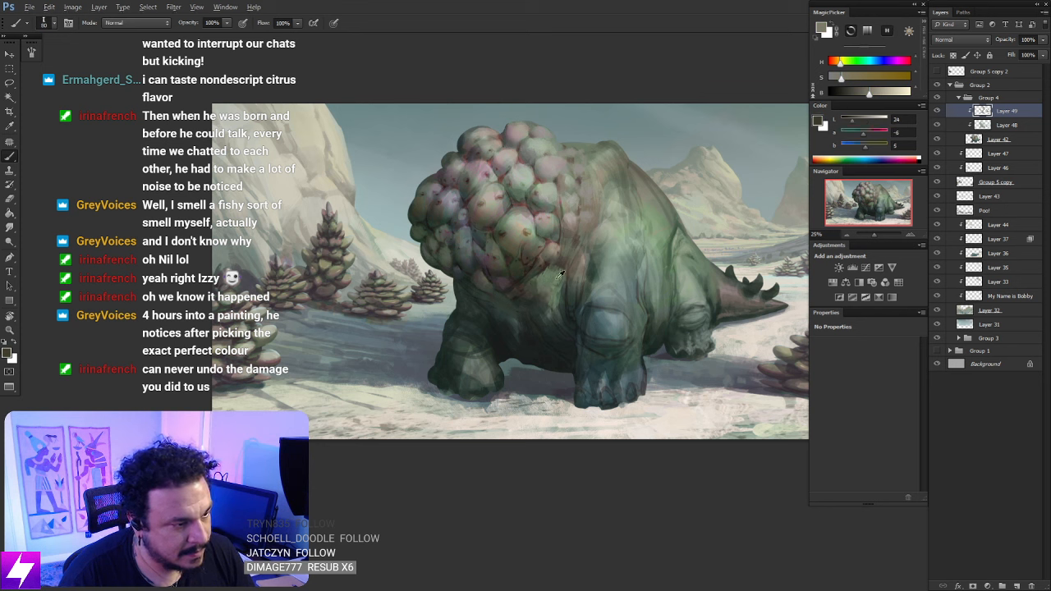
left_click(543, 285, "alt")
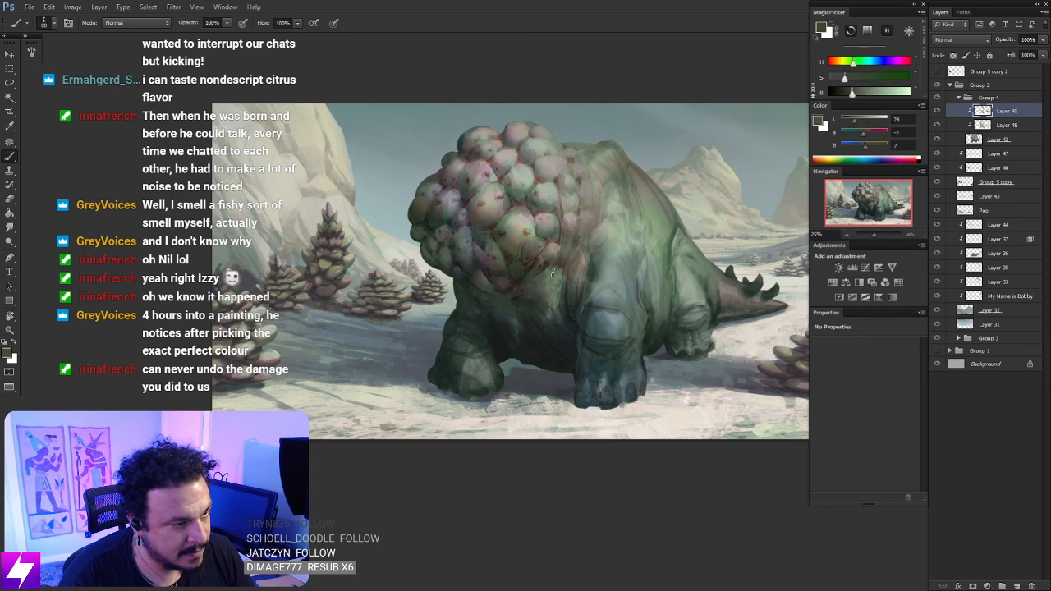
key("ctrl+minus")
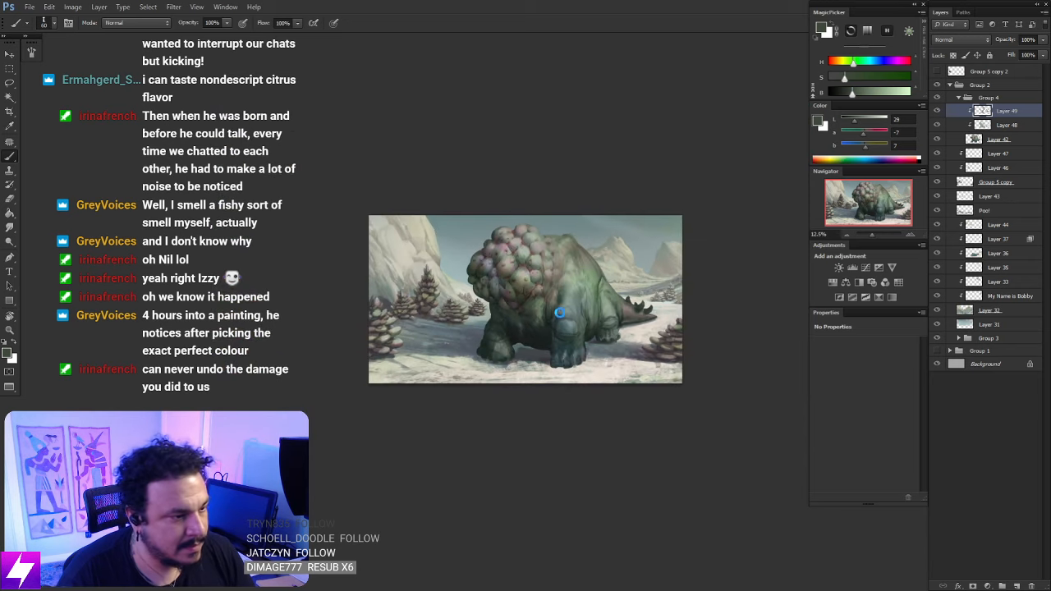
Model the bulbs at the hood's lower edge with sampled beige grey, dark brown and pale grey-green using a 60 px brush, and smudge them
key("ctrl+plus")
key("ctrl+plus")
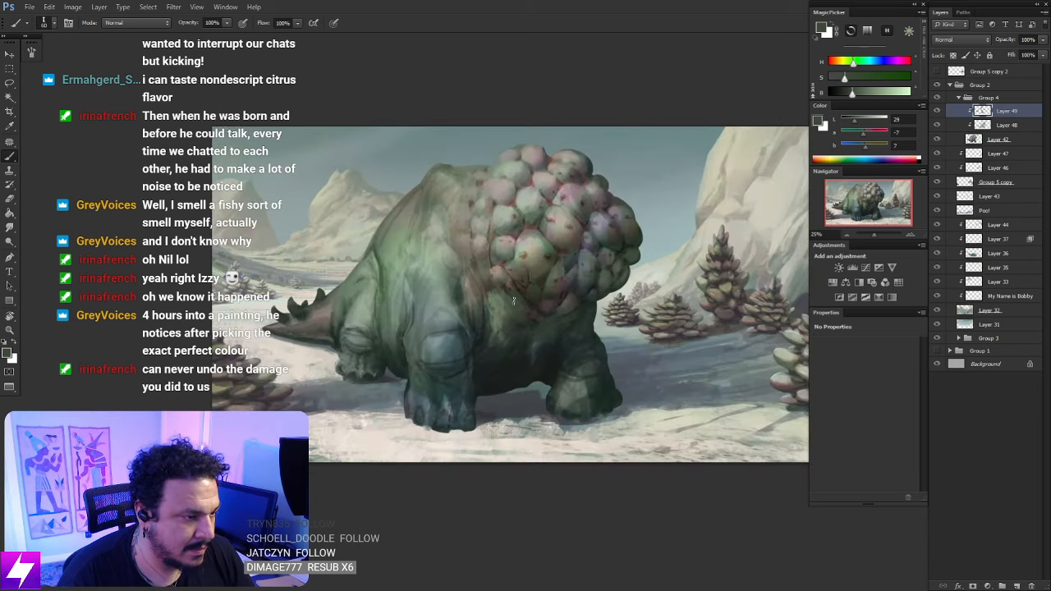
left_click_drag(500, 300, 521, 321)
left_click(516, 290, "alt")
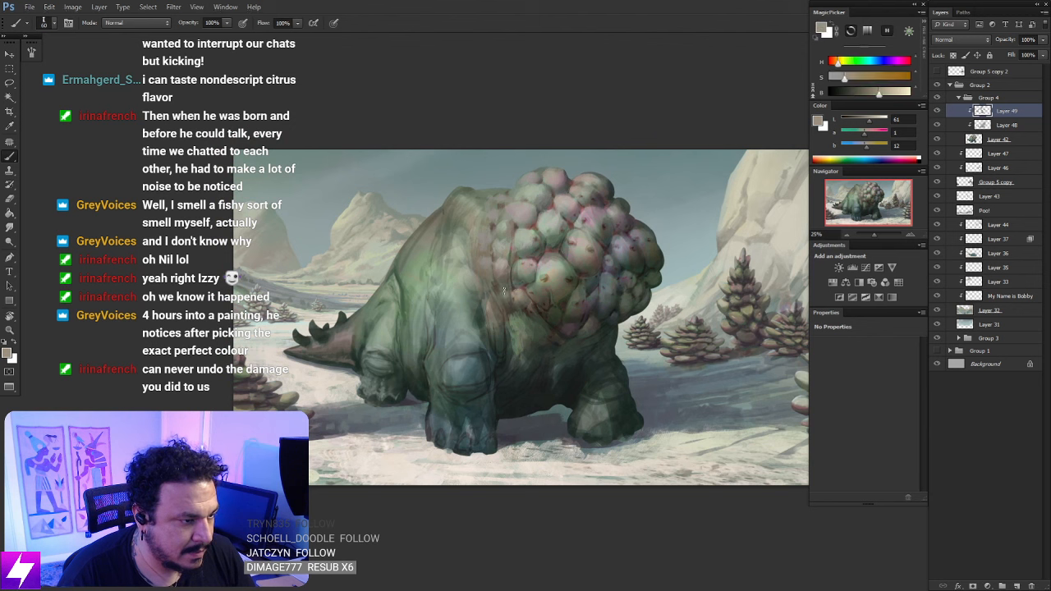
left_click(506, 294, "alt")
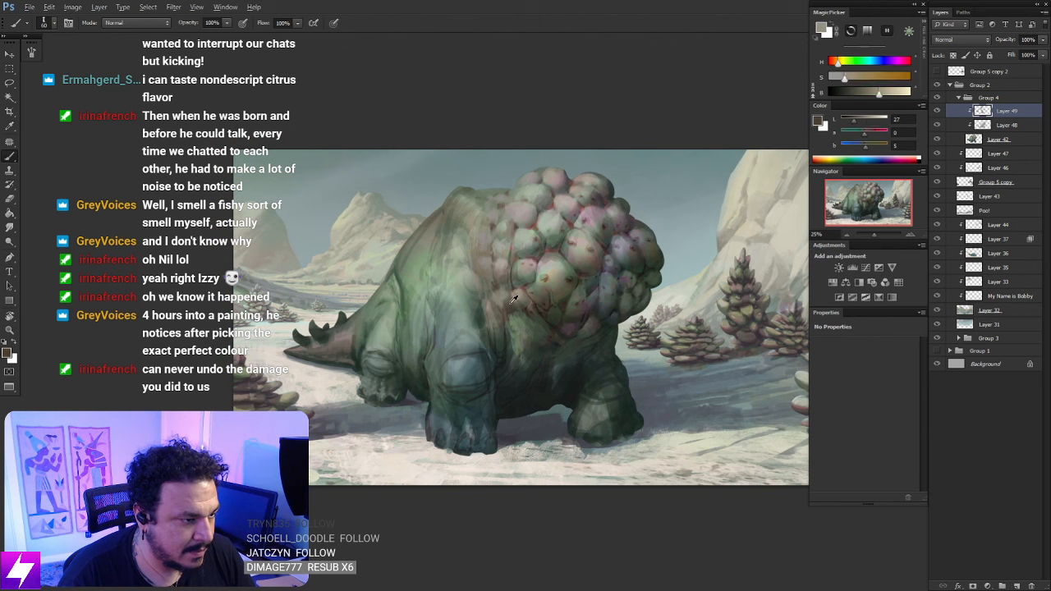
left_click(508, 297, "alt")
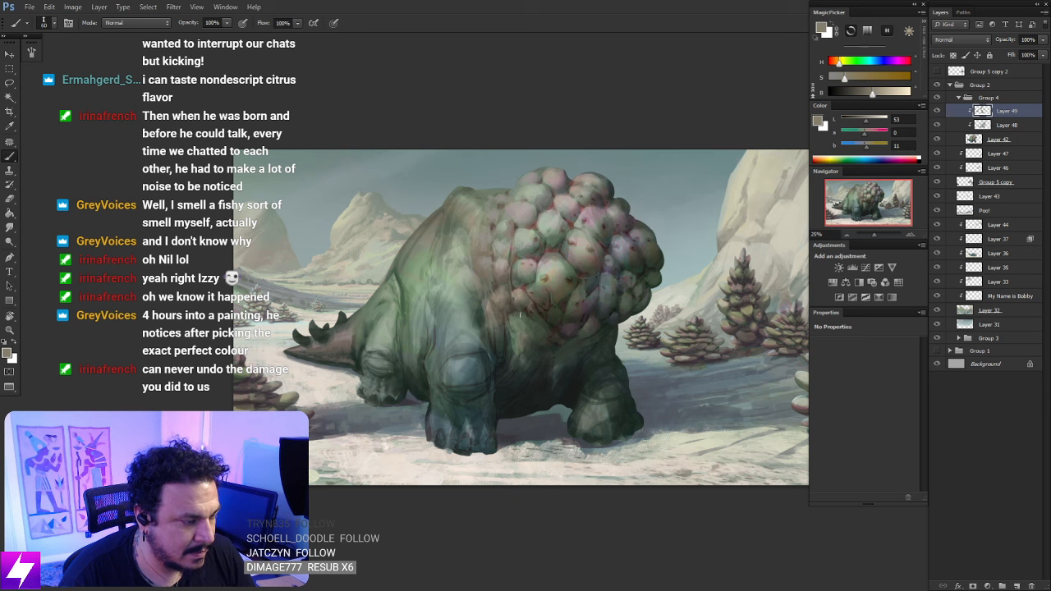
left_click(556, 269, "alt")
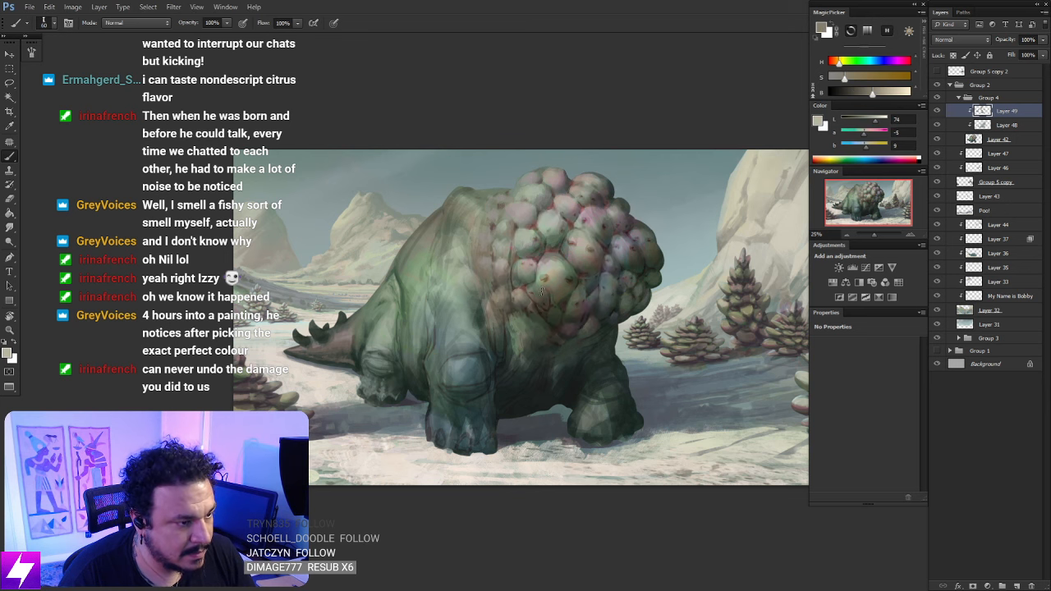
left_click_drag(532, 332, 532, 323)
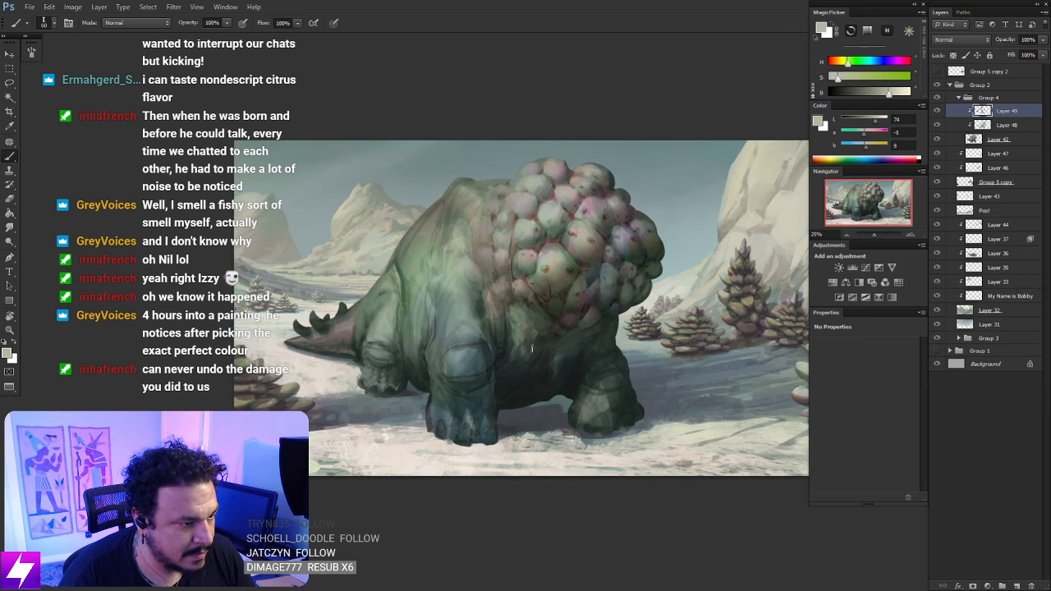
key("r")
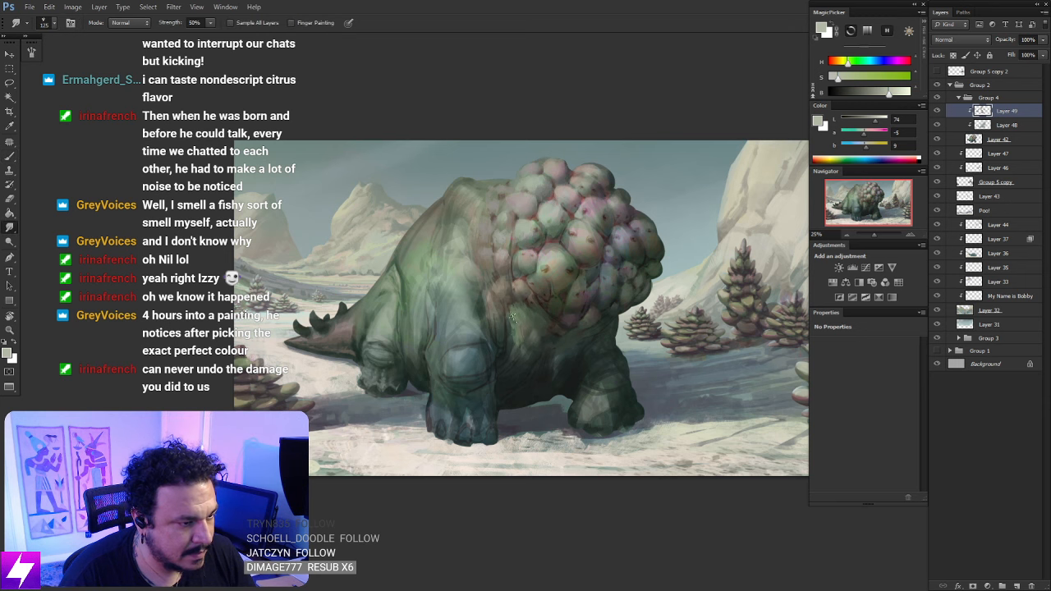
left_click_drag(525, 320, 534, 340)
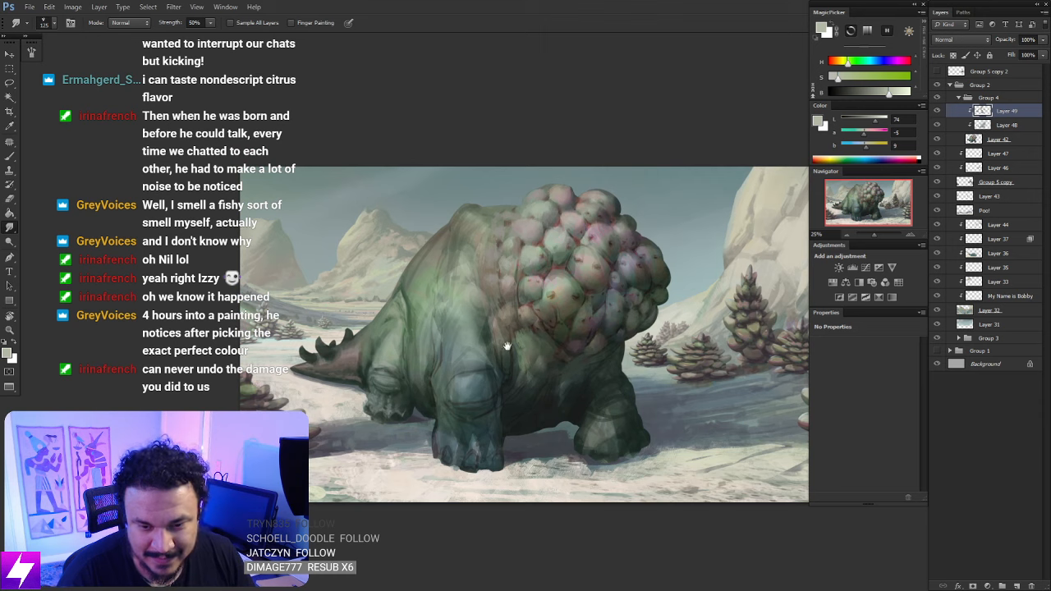
Flip the canvas horizontally, rotate the view, paint small bulbs below the hood's lower edge with a sampled light green, and smudge them
key("ctrl+minus")
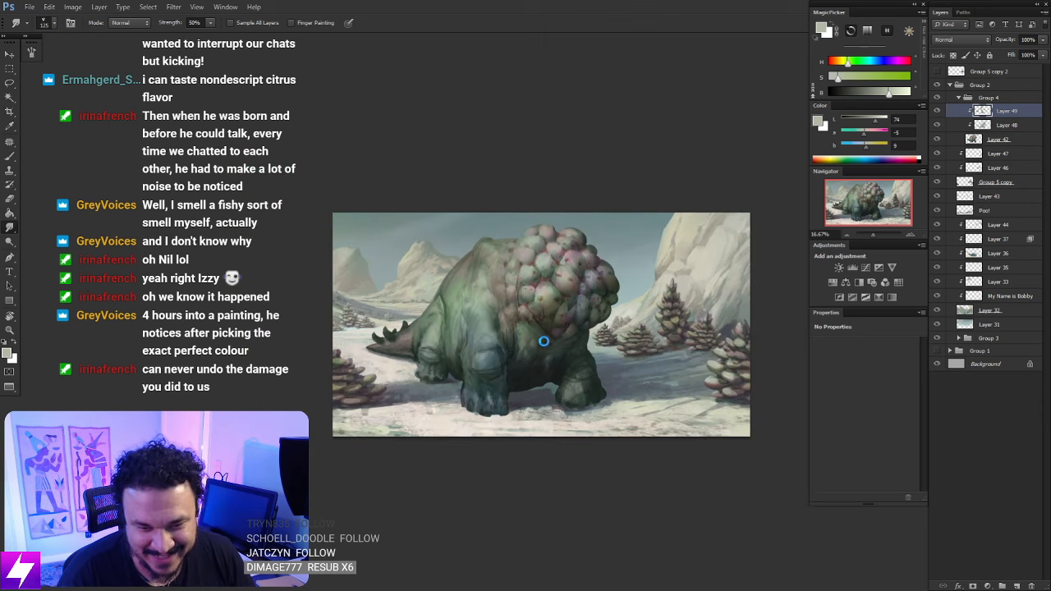
key("ctrl+plus")
mouse_move(548, 353)
left_mouse_down()
mouse_move(523, 349)
mouse_move(550, 351)
left_mouse_up()
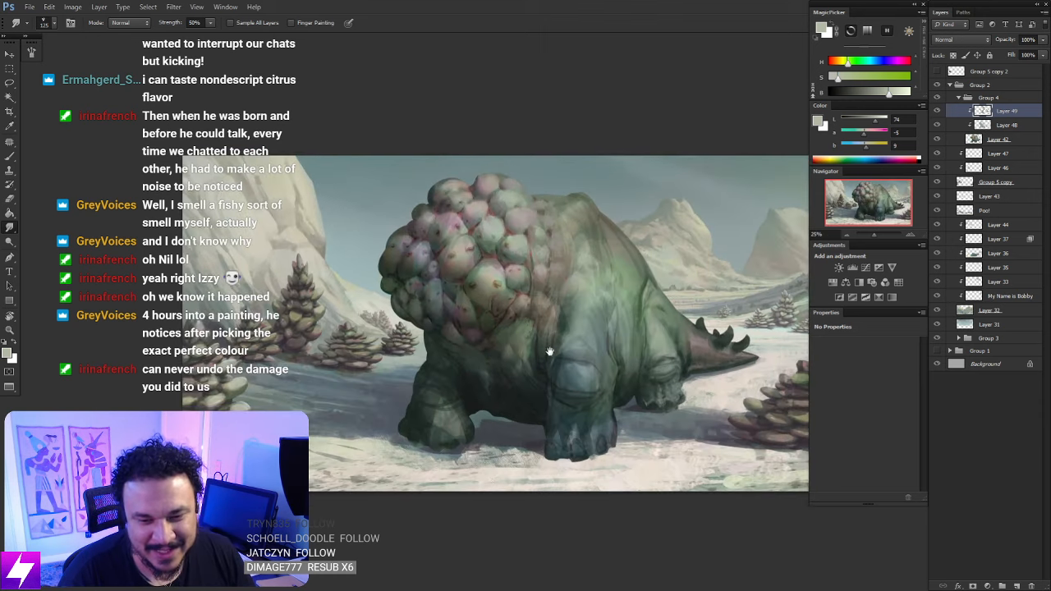
mouse_move(539, 304)
left_mouse_down()
mouse_move(533, 319)
mouse_move(550, 319)
mouse_move(551, 350)
mouse_move(563, 345)
mouse_move(572, 364)
mouse_move(563, 348)
left_mouse_up()
key("ctrl+plus")
key("r")
key("b")
left_click(621, 283, "alt")
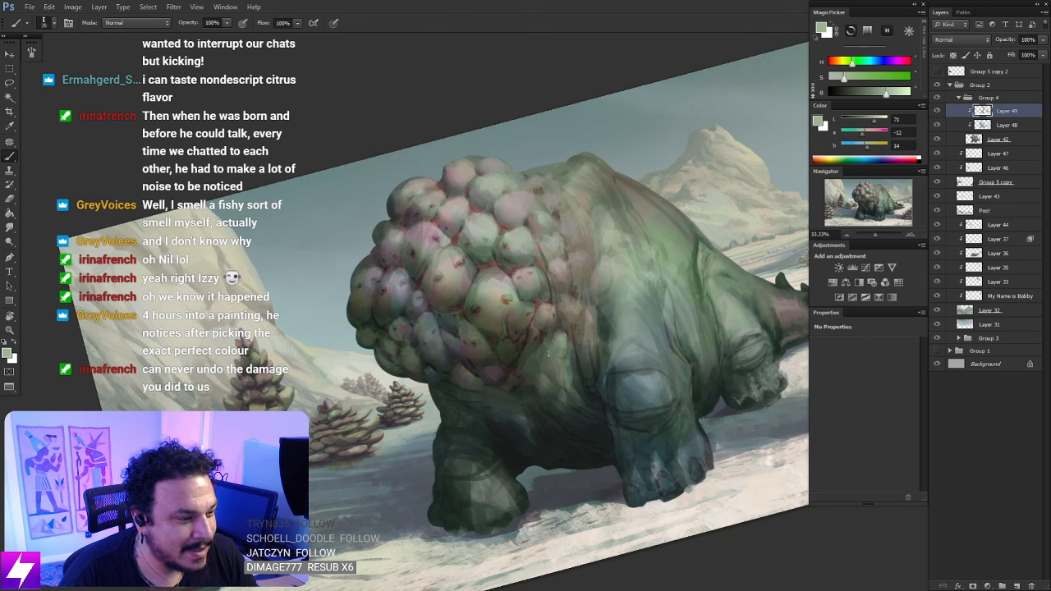
key("e")
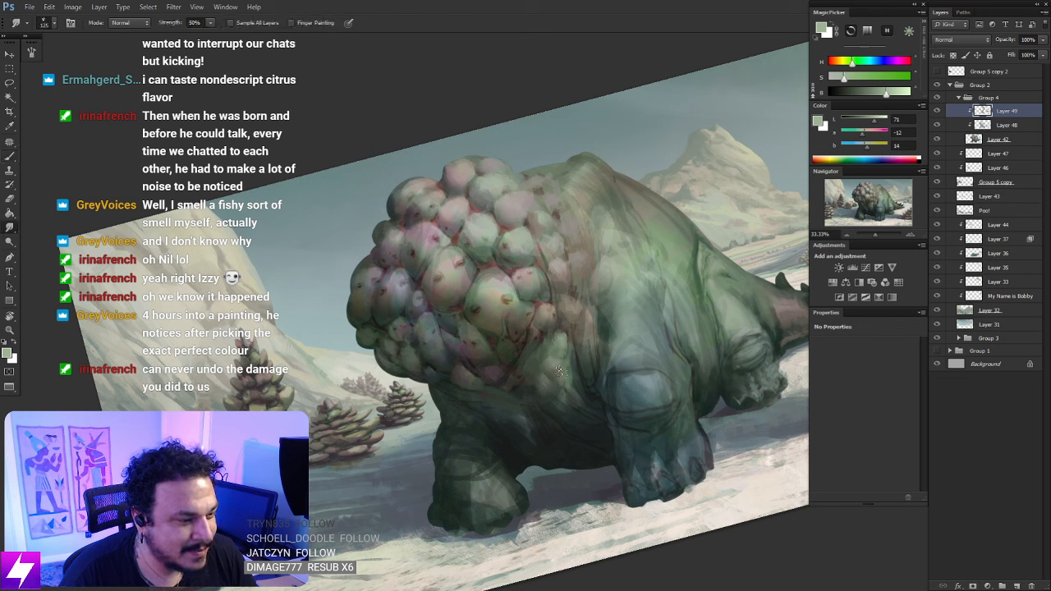
key("b")
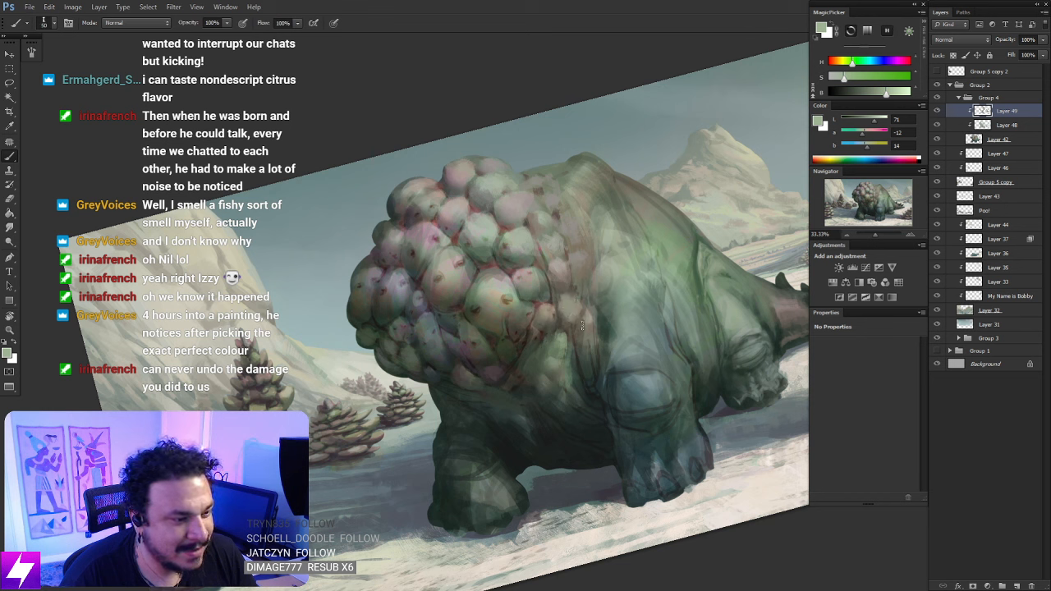
Reset the view rotation and refine the bulbs where the hood meets the shoulder with a 50 px brush and a 100 px smudge
key("Escape")
left_click_drag(593, 417, 609, 371)
key("r")
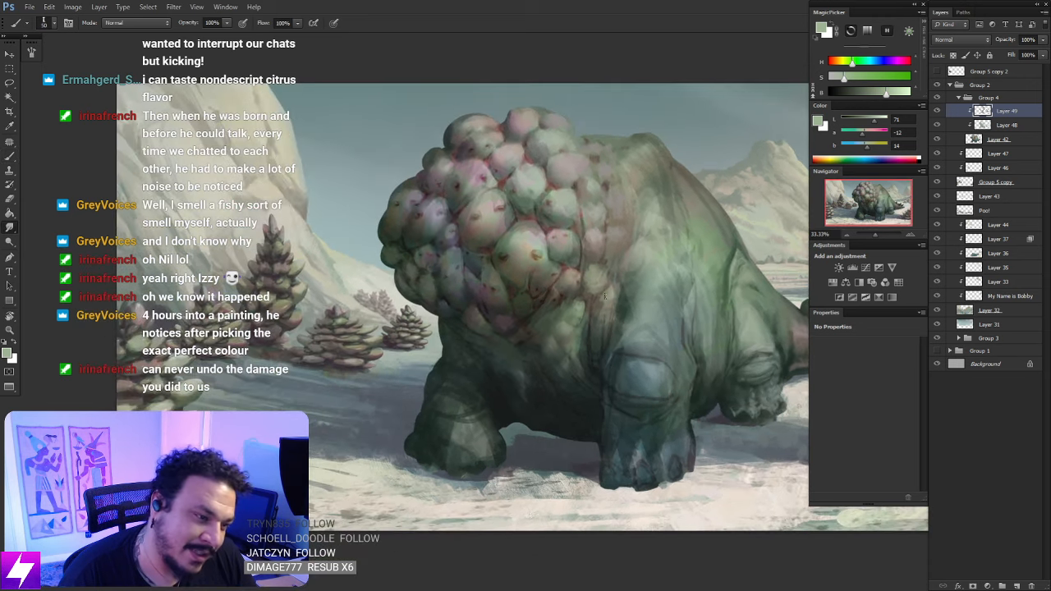
left_click_drag(648, 276, 628, 319)
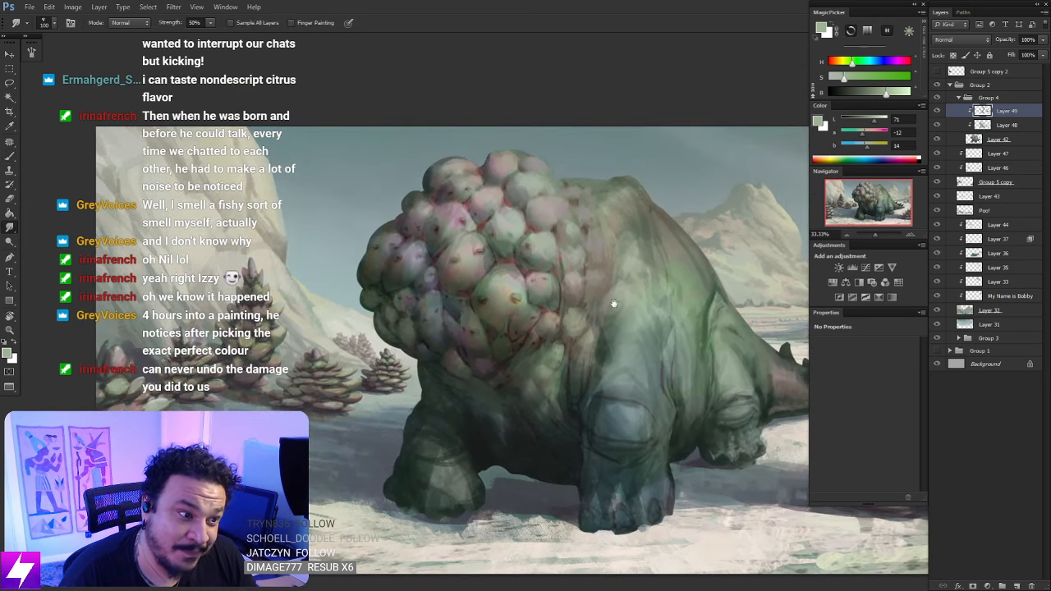
key("b")
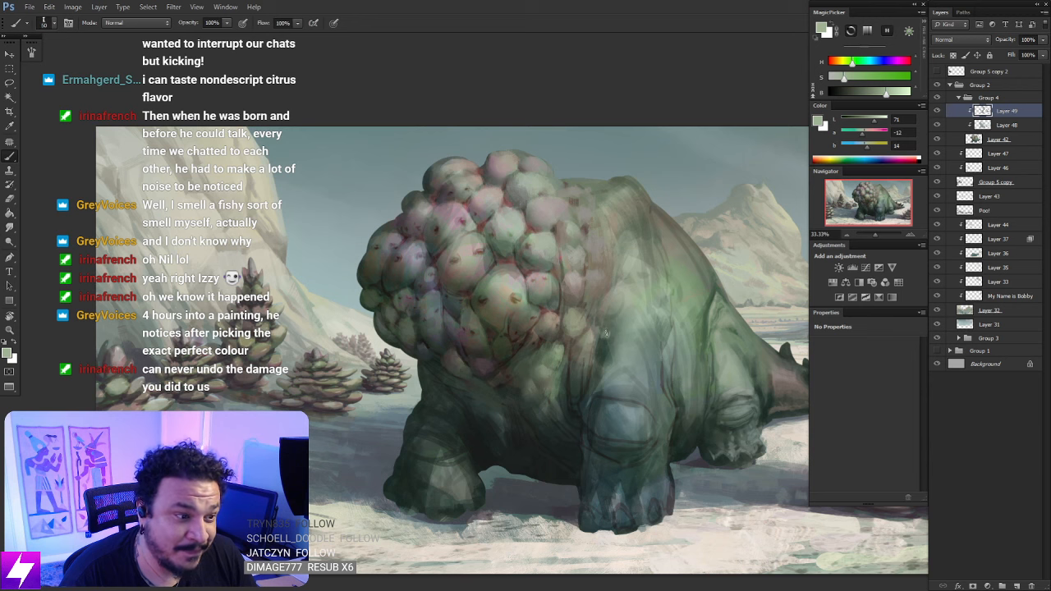
key("r")
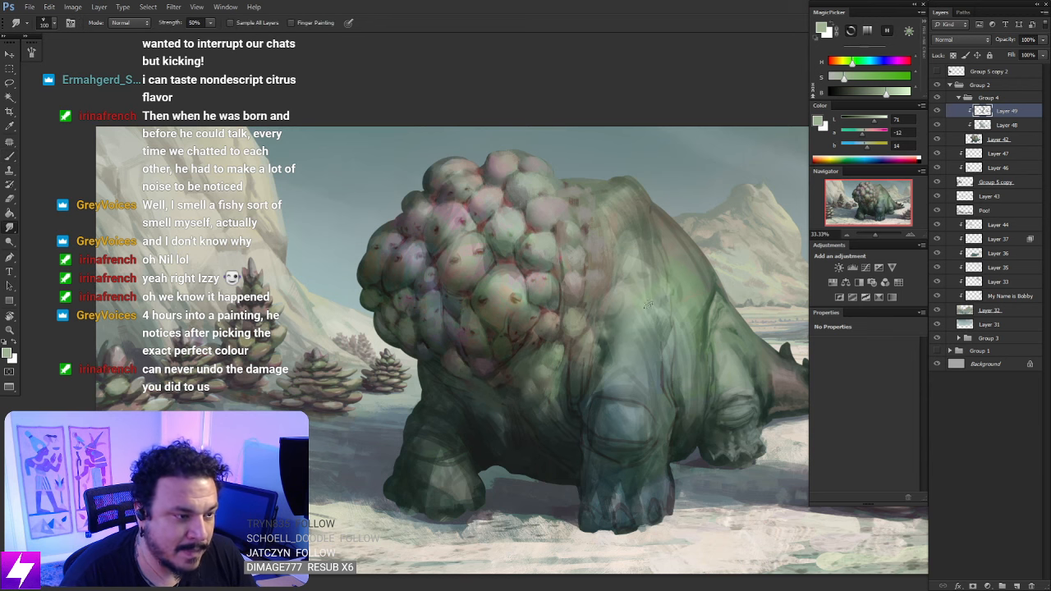
Add small light green bulbs along the hood's shoulder edge with 45 to 80 px brushes and blend them with a 100 px smudge
key("ctrl+minus")
key("ctrl+minus")
left_click_drag(600, 302, 633, 333)
key("ctrl+plus")
scroll(644, 361, "up", 2)
key("b")
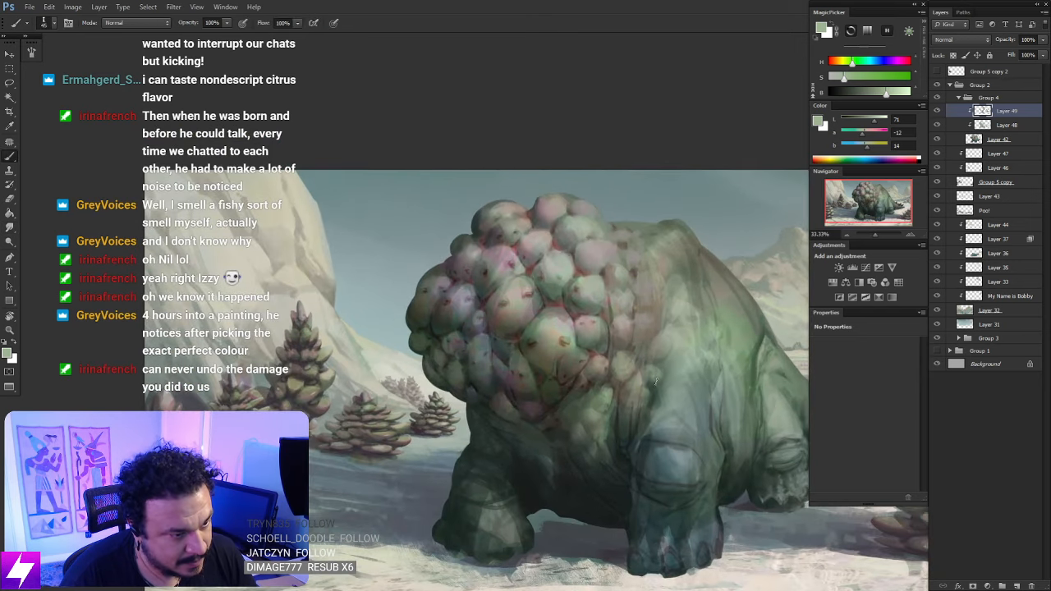
key("r")
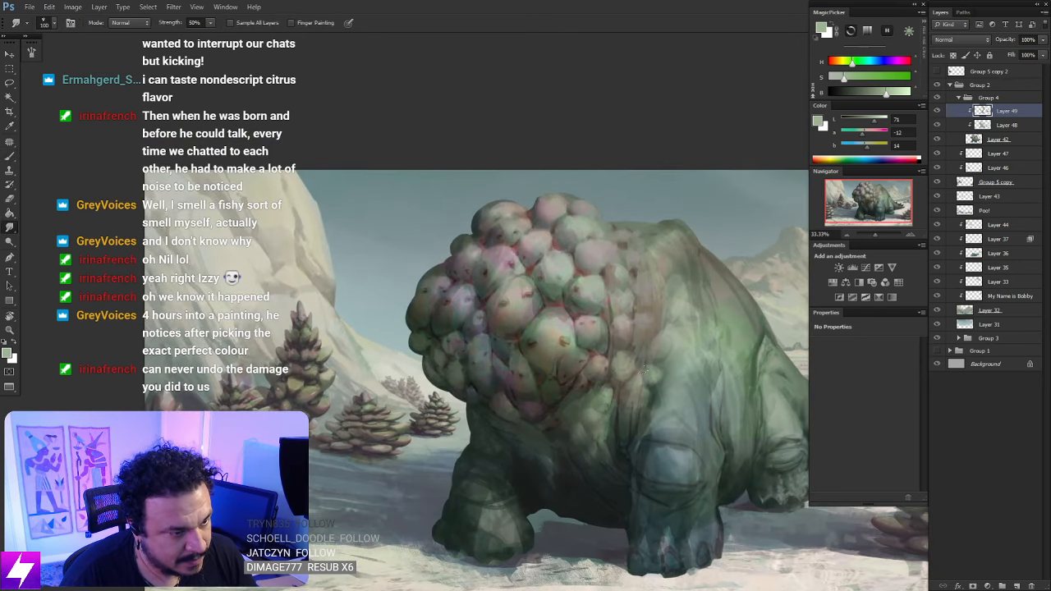
left_click_drag(677, 345, 669, 360)
key("b")
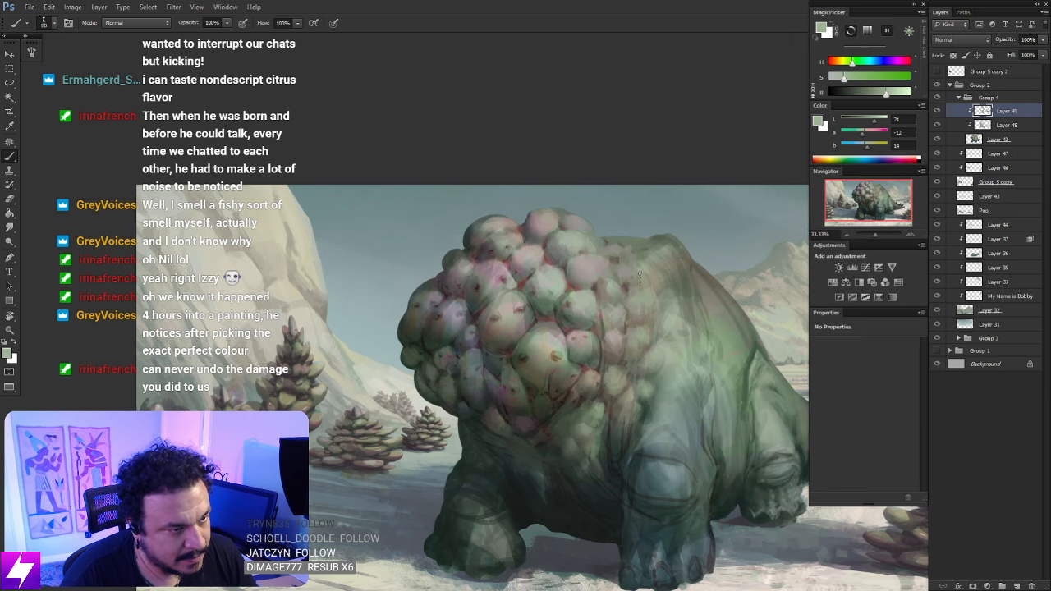
Flip the canvas horizontally and paint light green highlights on the creature's flank with 60 to 70 px brushes
key("ctrl+minus")
key("ctrl+minus")
key("ctrl+minus")
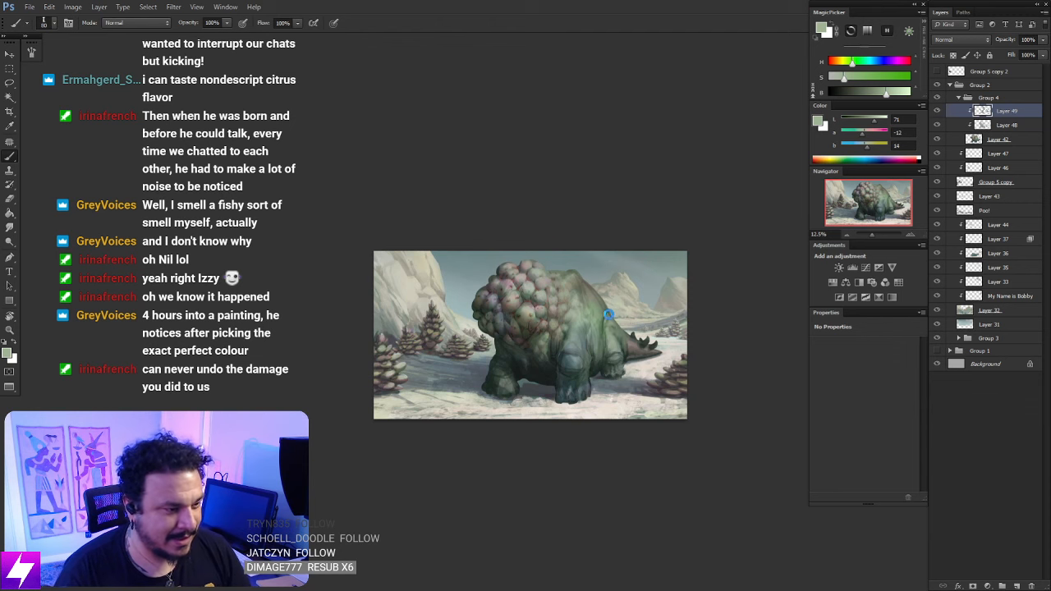
key("ctrl+plus")
key("ctrl+plus")
scroll(577, 380, "up", 1)
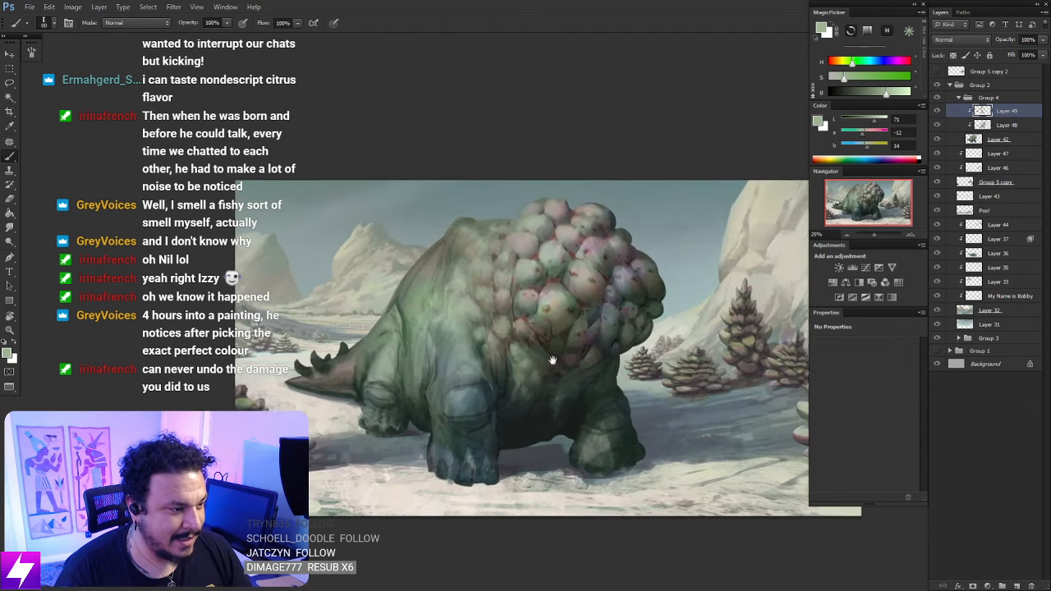
left_click_drag(580, 343, 597, 362)
key("bracketright")
key("bracketright")
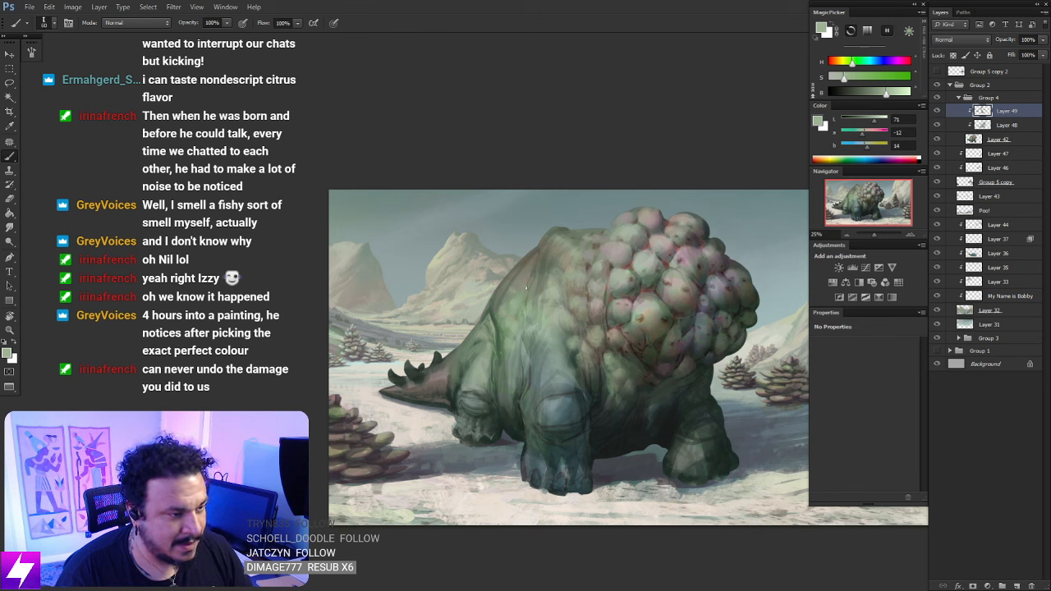
scroll(522, 296, "down", 2)
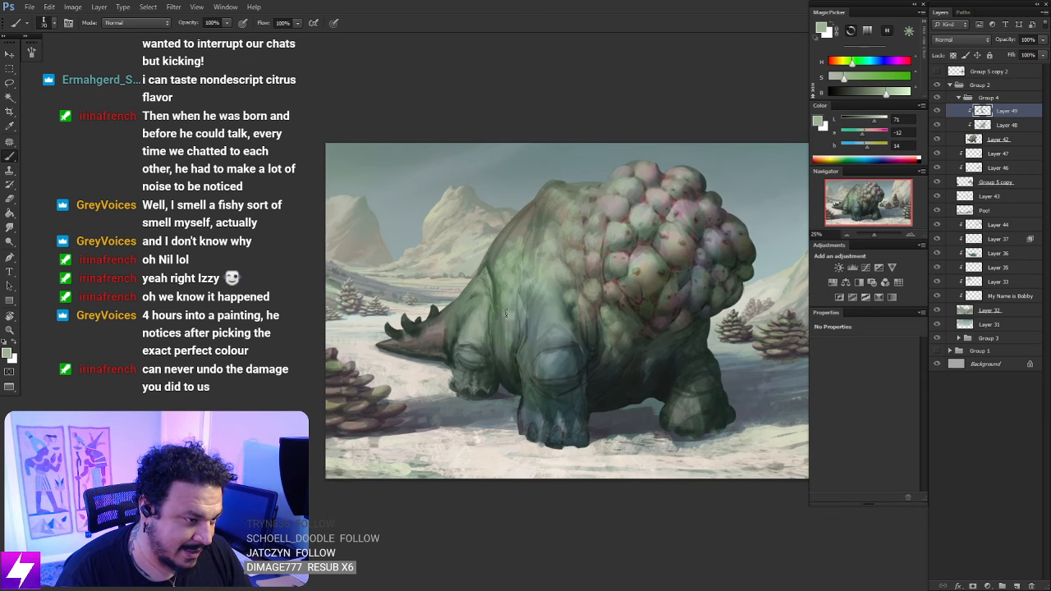
Flip the canvas back and paint the upper flank and back with a sampled pale grey-green using 45 to 60 px brushes
key("ctrl+minus")
key("ctrl+minus")
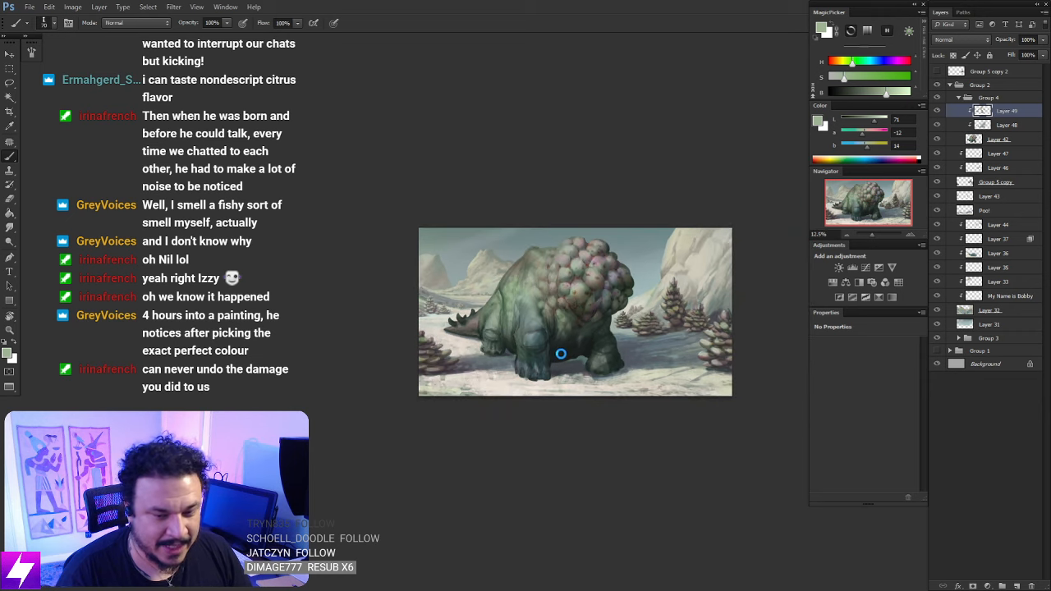
left_click_drag(610, 226, 523, 264)
key("ctrl+plus")
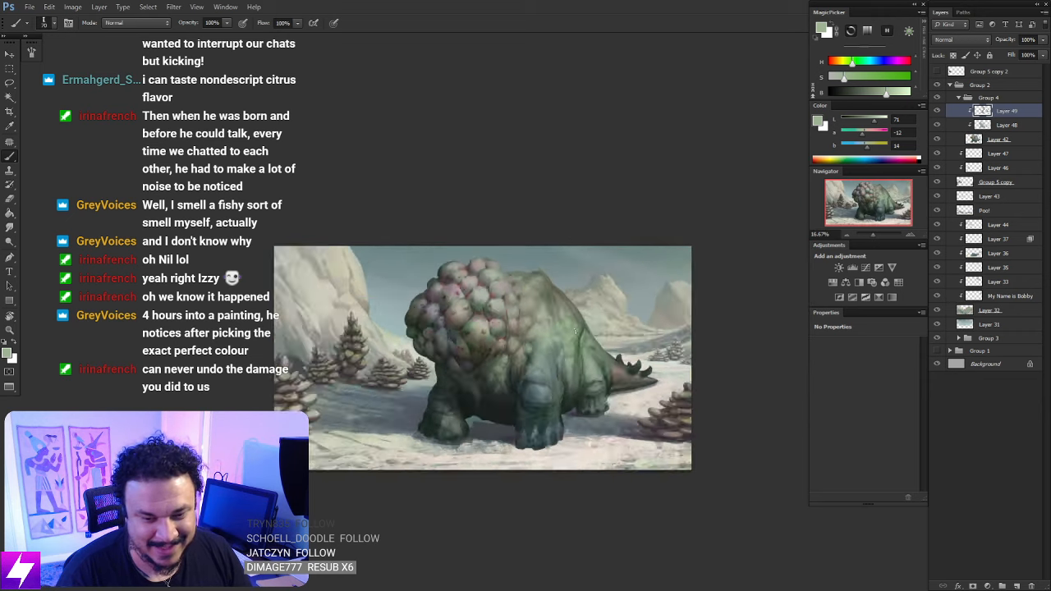
left_click_drag(539, 363, 509, 359)
left_click(523, 342, "alt")
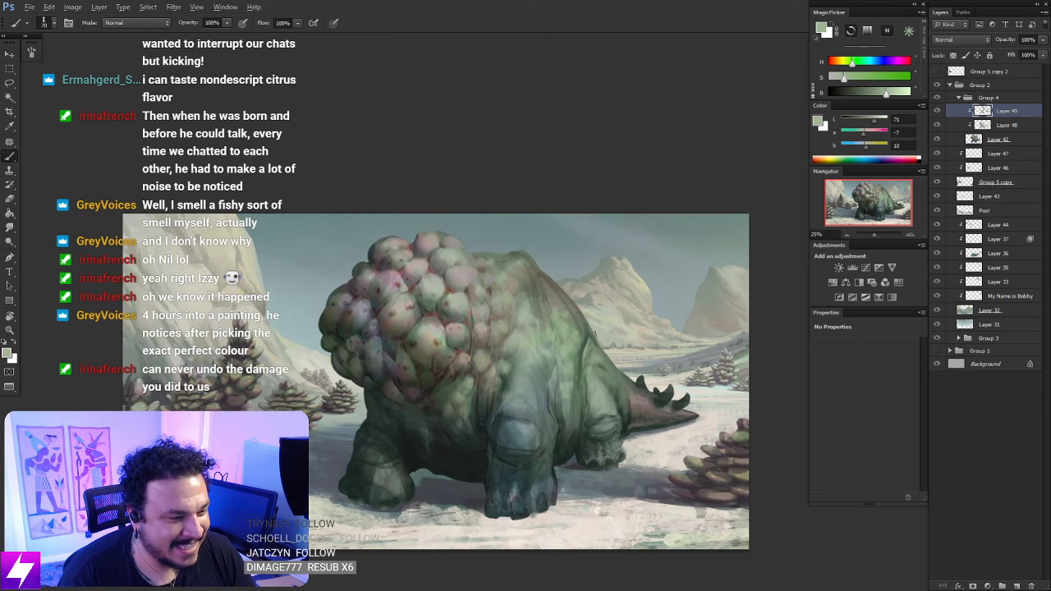
key("ctrl+plus")
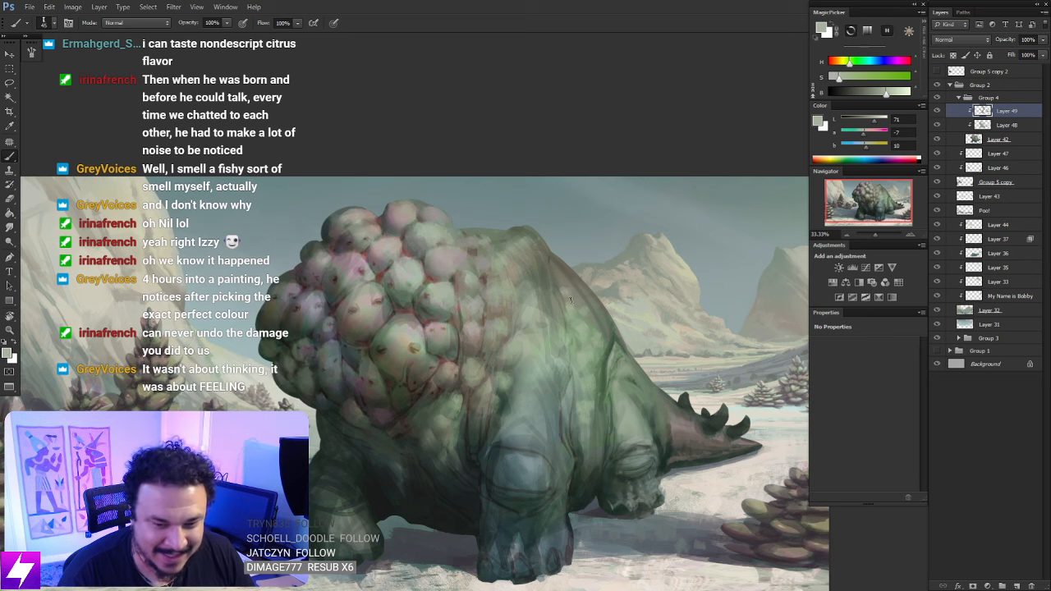
left_click_drag(591, 346, 559, 307)
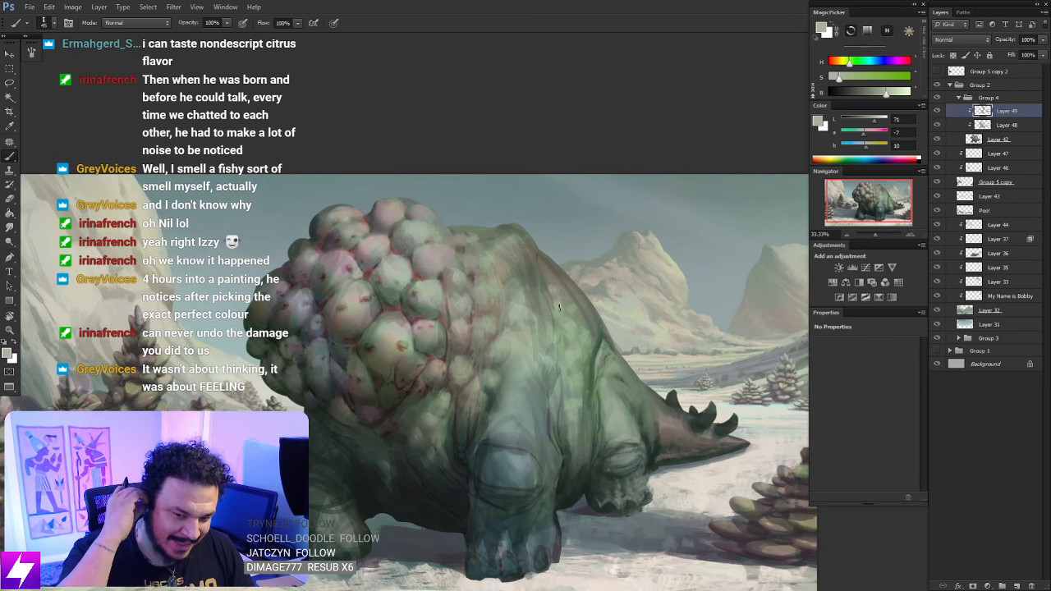
mouse_move(553, 294)
left_mouse_down()
mouse_move(565, 318)
mouse_move(542, 288)
left_mouse_up()
left_click_drag(580, 377, 565, 317)
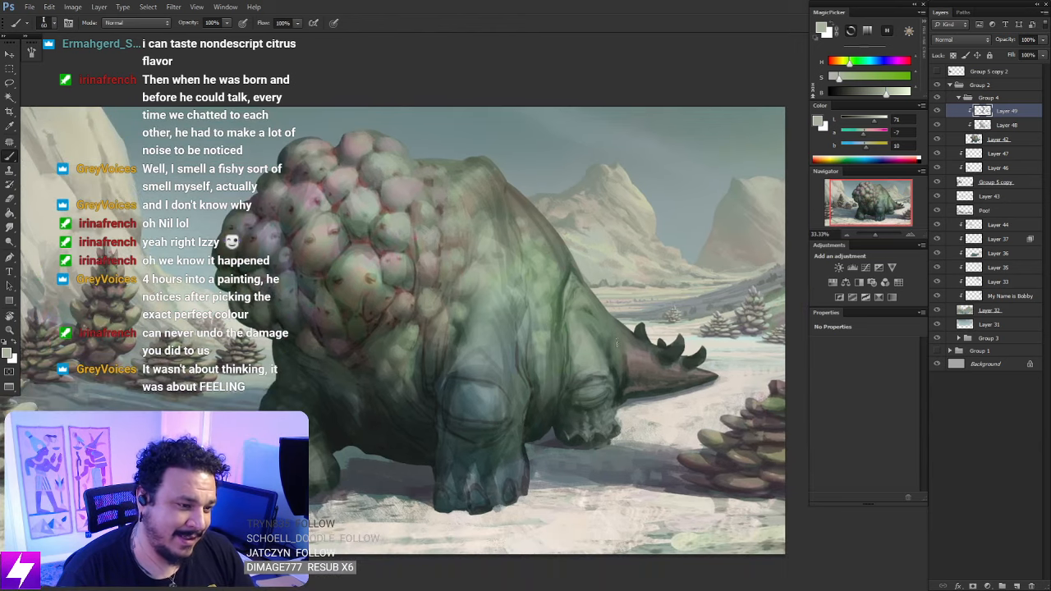
Paint pale grey-green marks on the rear hip near the tail base with a 40 px brush and blend them with an 80 px smudge
left_click_drag(615, 374, 595, 352)
key("]")
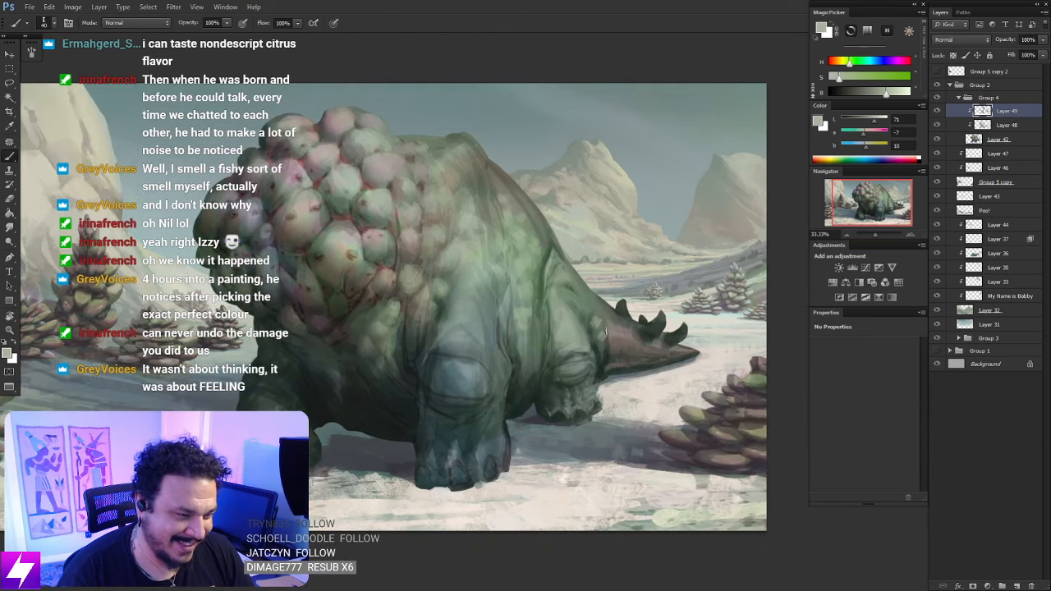
key("r")
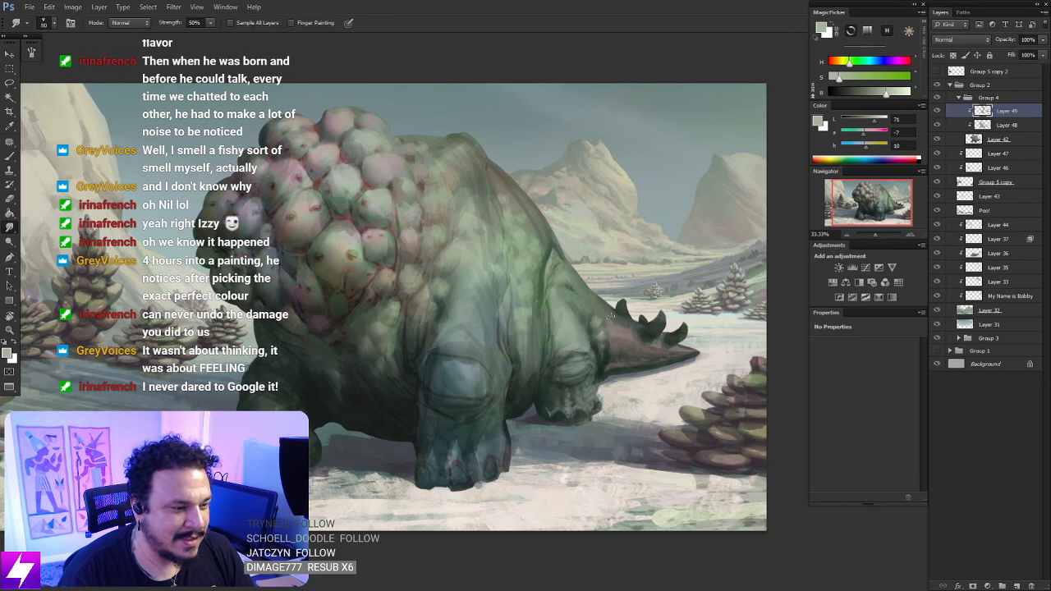
key("b")
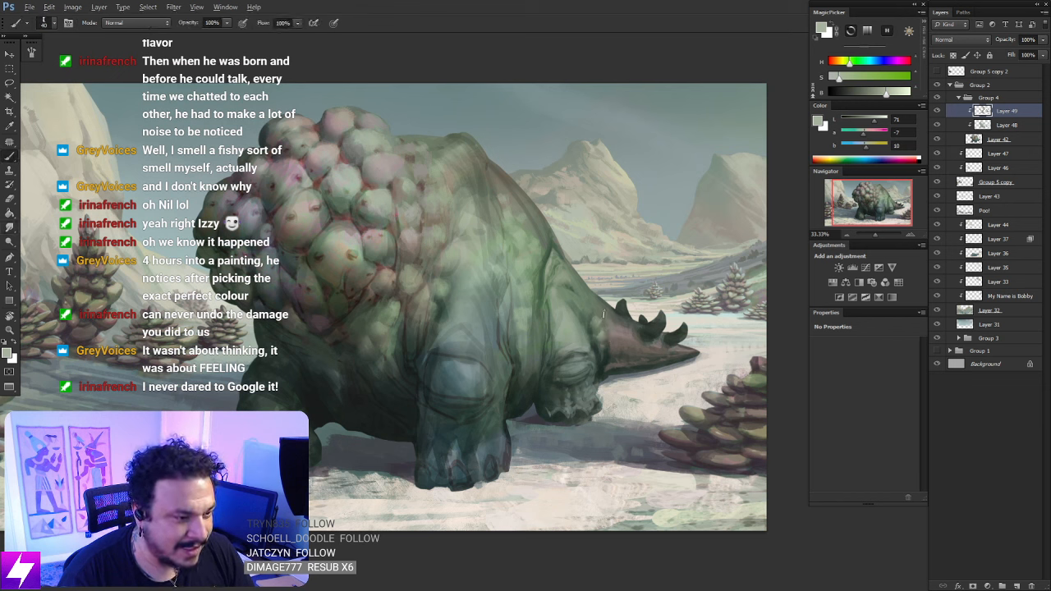
key("r")
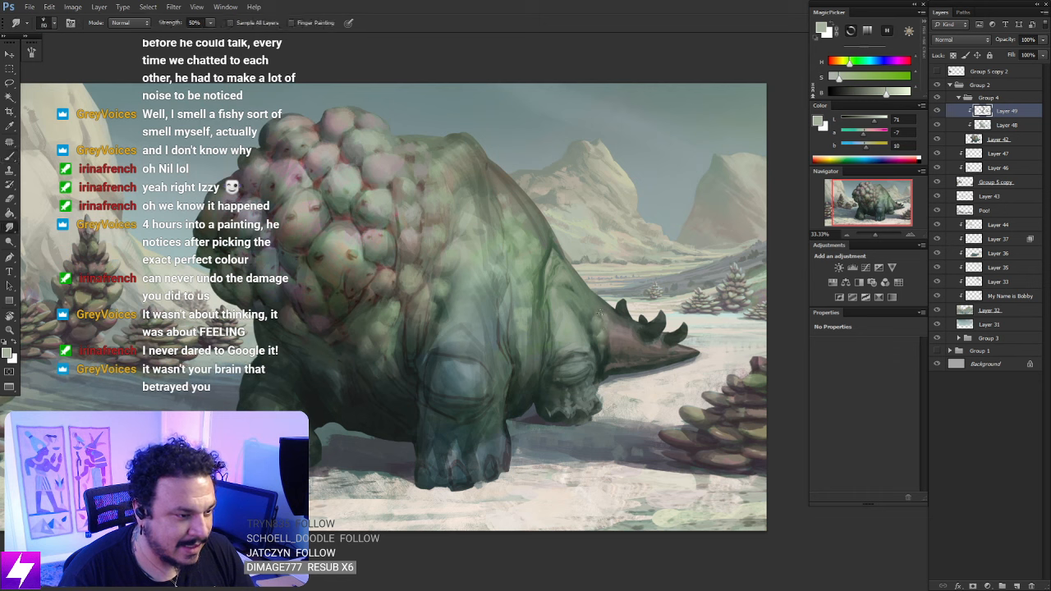
key("b")
key("r")
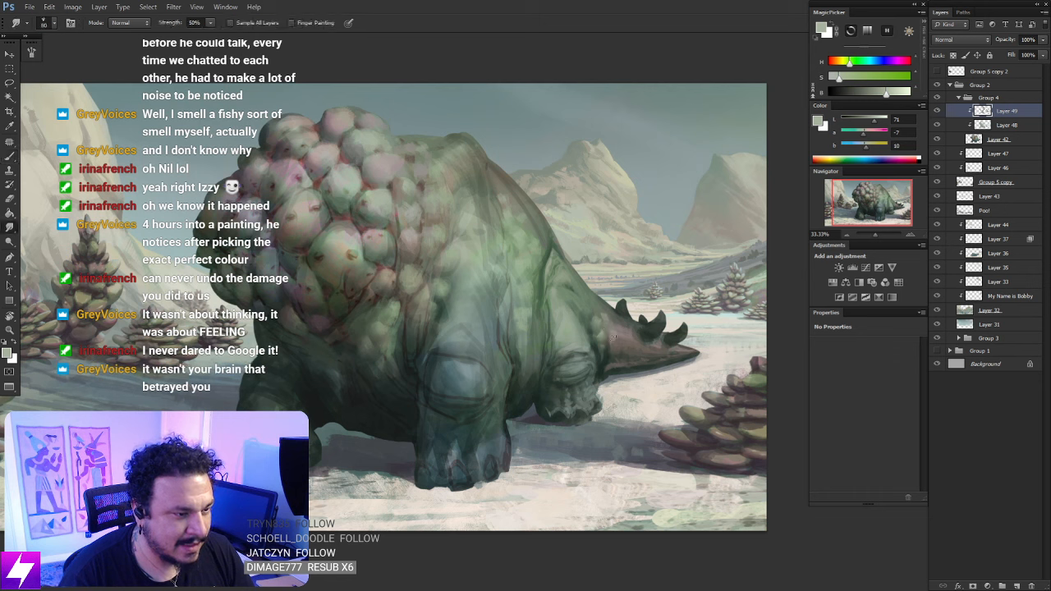
key("b")
key("r")
Flip the canvas horizontally and paint the foreleg above the front knee with a sampled beige using a 60 px brush
key("ctrl+minus")
key("ctrl+minus")
key("ctrl+minus")
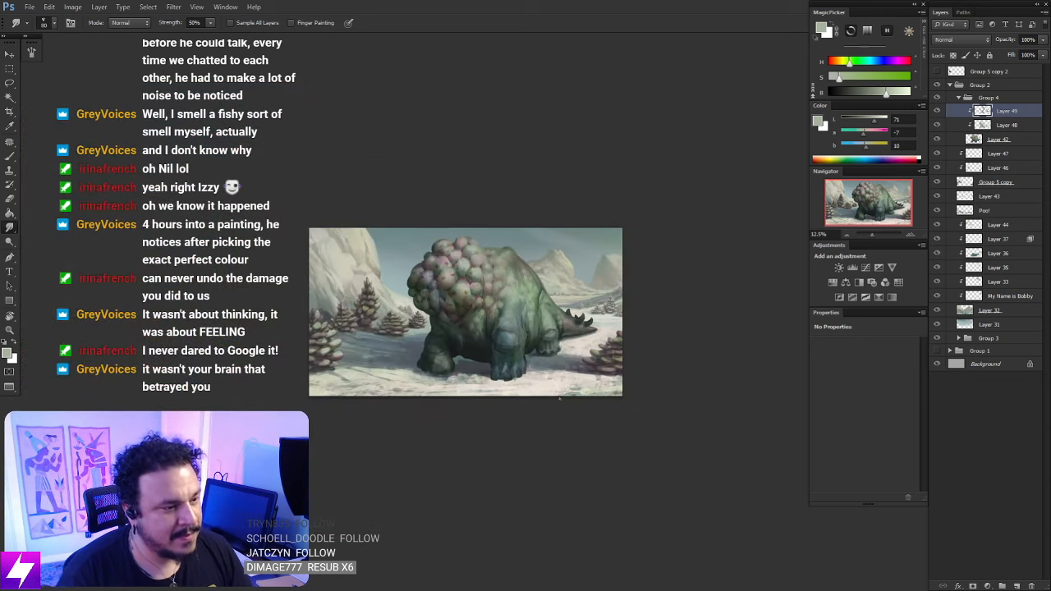
key("ctrl+shift+h")
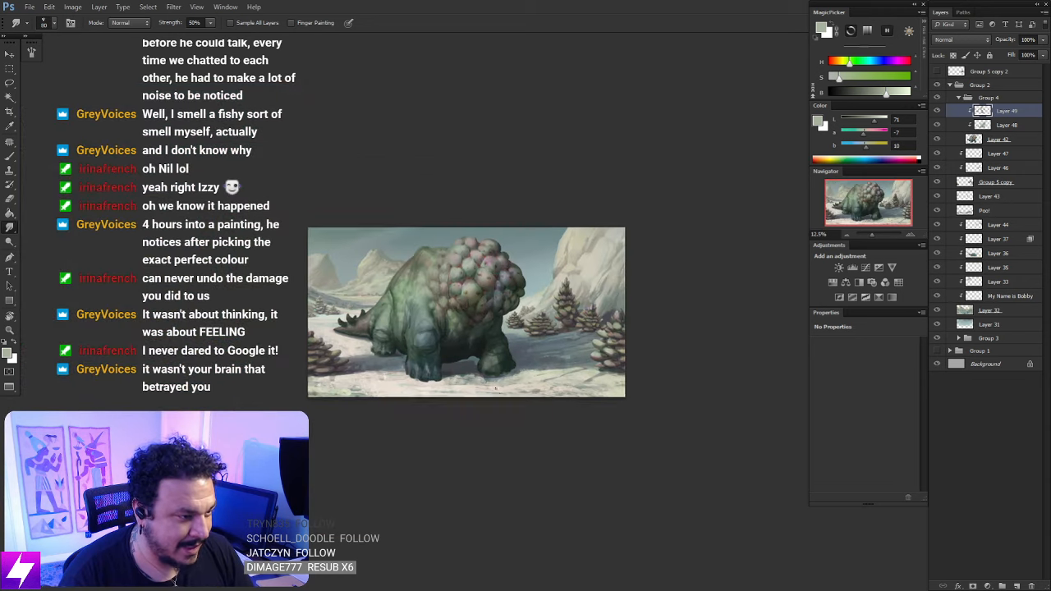
key("ctrl+plus")
key("ctrl+plus")
mouse_move(397, 355)
left_mouse_down()
mouse_move(482, 374)
mouse_move(493, 269)
mouse_move(501, 303)
left_mouse_up()
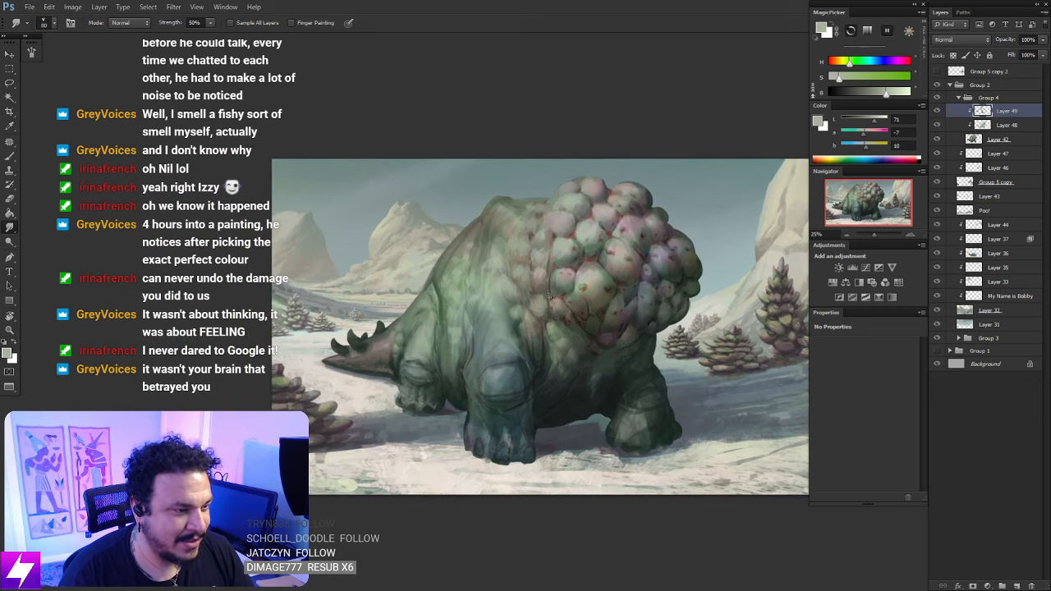
key("b")
left_click(593, 275, "alt")
key("ctrl+plus")
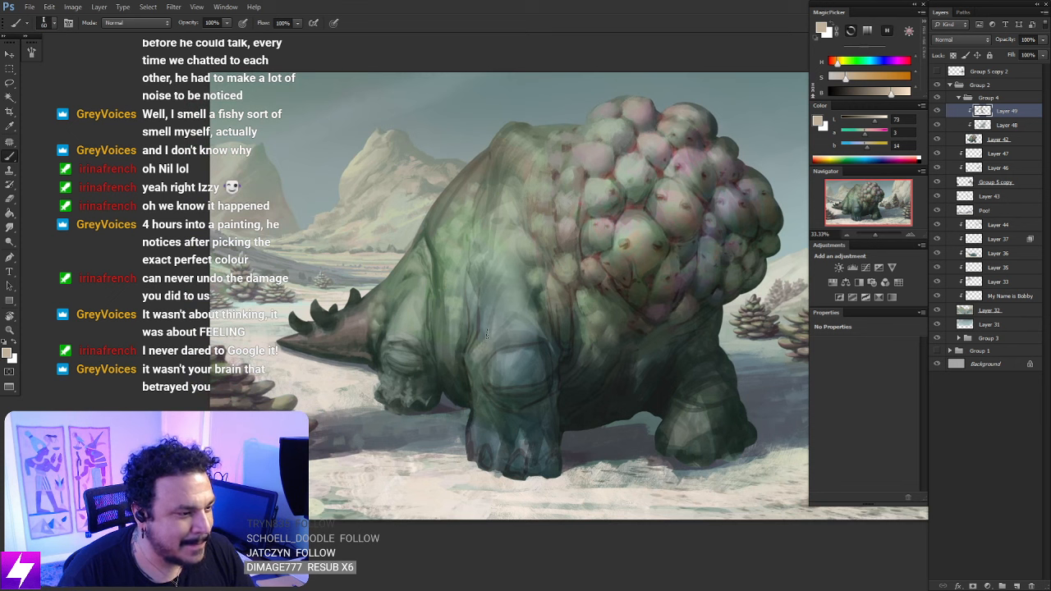
mouse_move(484, 344)
left_mouse_down()
mouse_move(496, 369)
mouse_move(506, 337)
left_mouse_up()
Detail the front knee's wrinkles in a rotated view with sampled, darkened grey-greens using 25 to 50 px brushes, and reset the rotation
left_click(550, 283, "alt")
left_click(880, 93)
left_click_drag(573, 348, 556, 298)
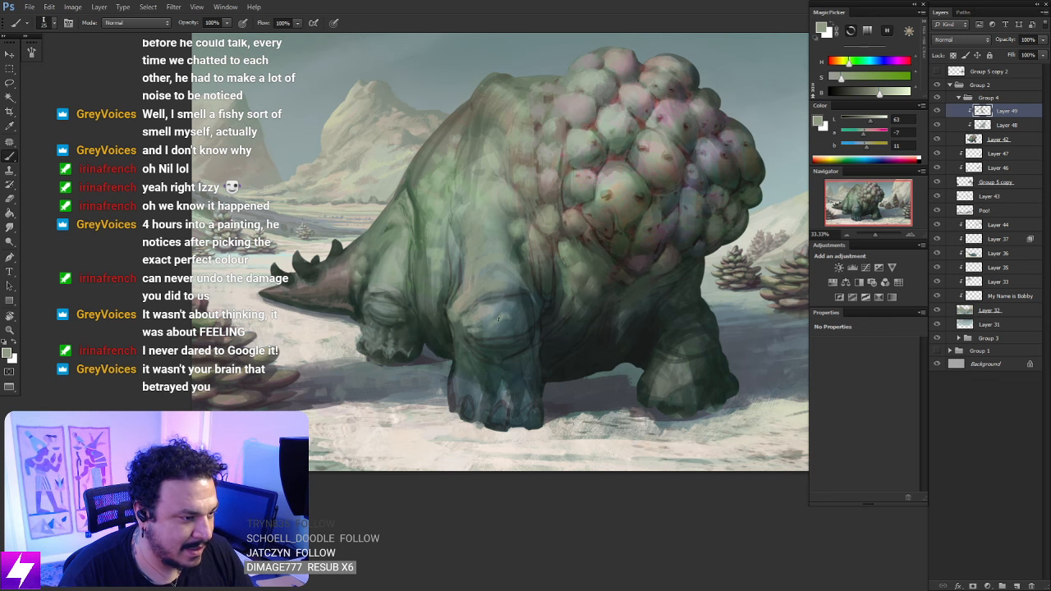
key("r")
mouse_move(575, 371)
left_mouse_down()
mouse_move(599, 302)
mouse_move(534, 275)
left_mouse_up()
key("b")
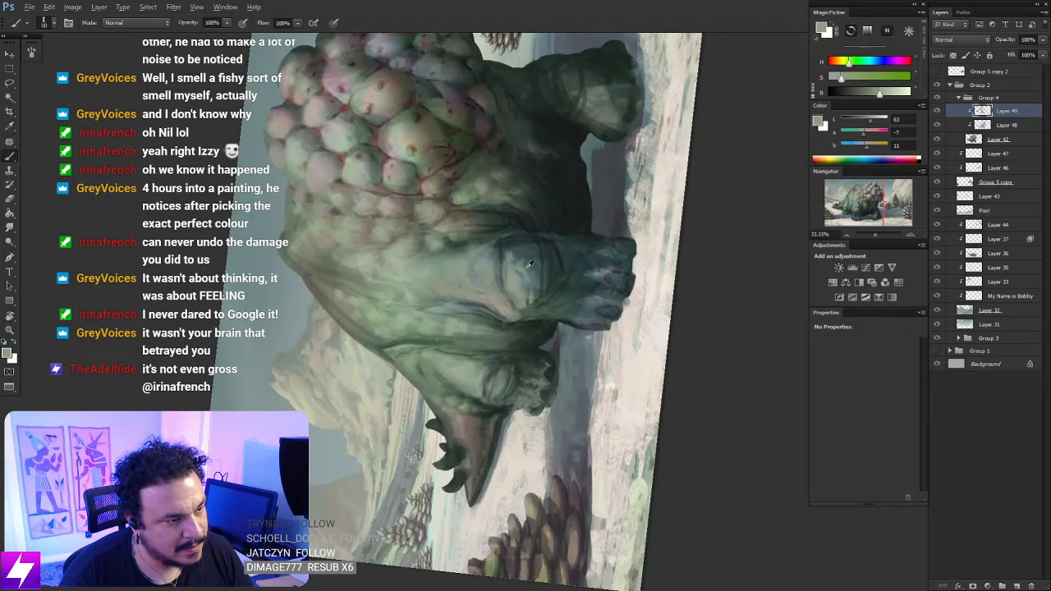
left_click(529, 263, "alt")
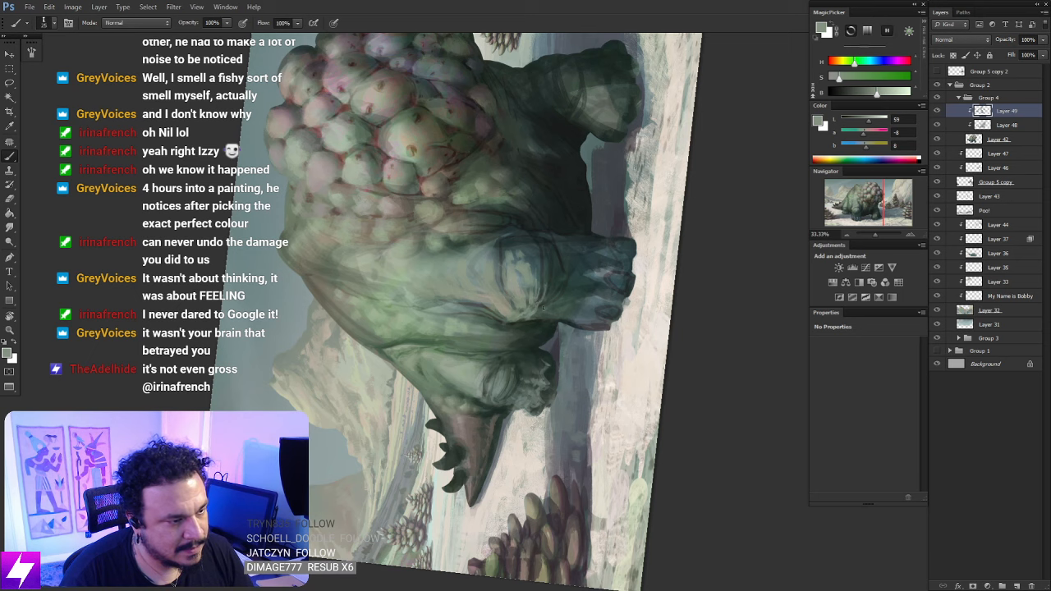
key("Escape")
mouse_move(535, 379)
left_mouse_down()
mouse_move(502, 321)
mouse_move(536, 295)
left_mouse_up()
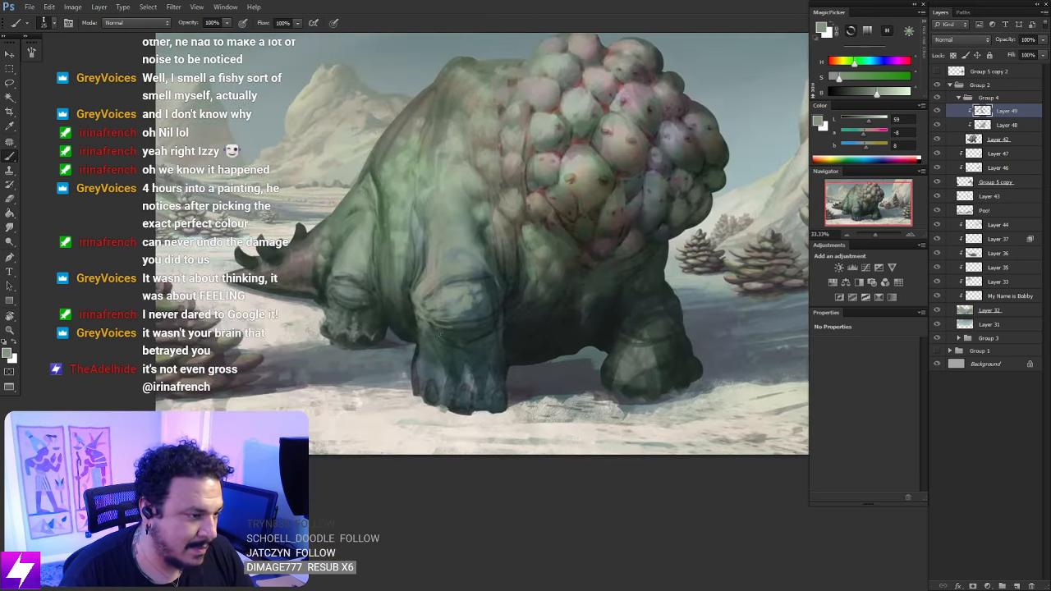
Paint the front foreleg below the knee with sampled dark and pale grey-greens using 30 to 45 px brushes
left_click(425, 322, "alt")
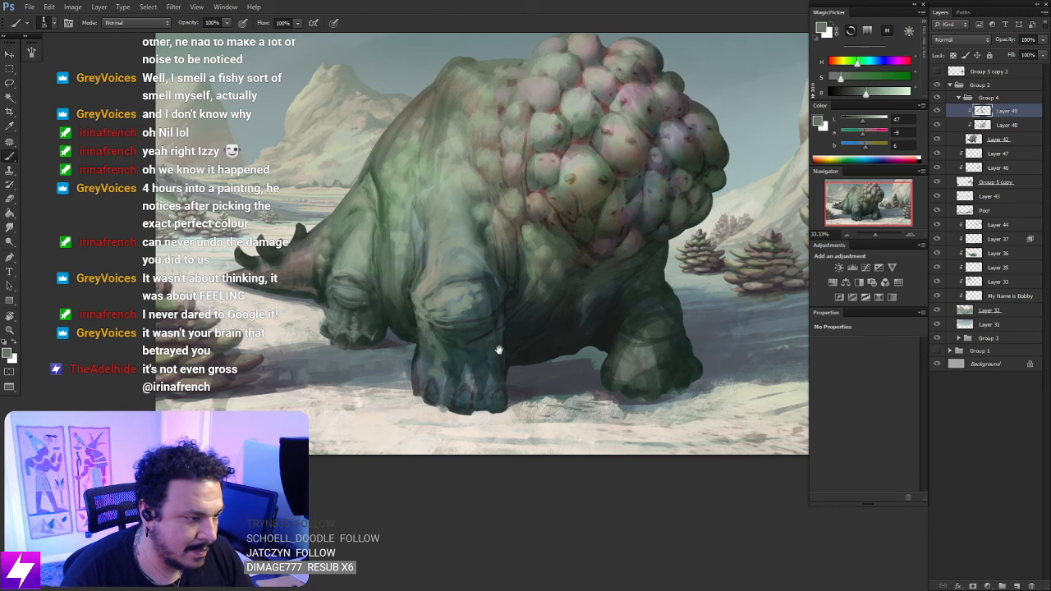
mouse_move(444, 348)
left_mouse_down()
mouse_move(484, 334)
mouse_move(490, 345)
mouse_move(484, 332)
left_mouse_up()
left_click(397, 251, "alt")
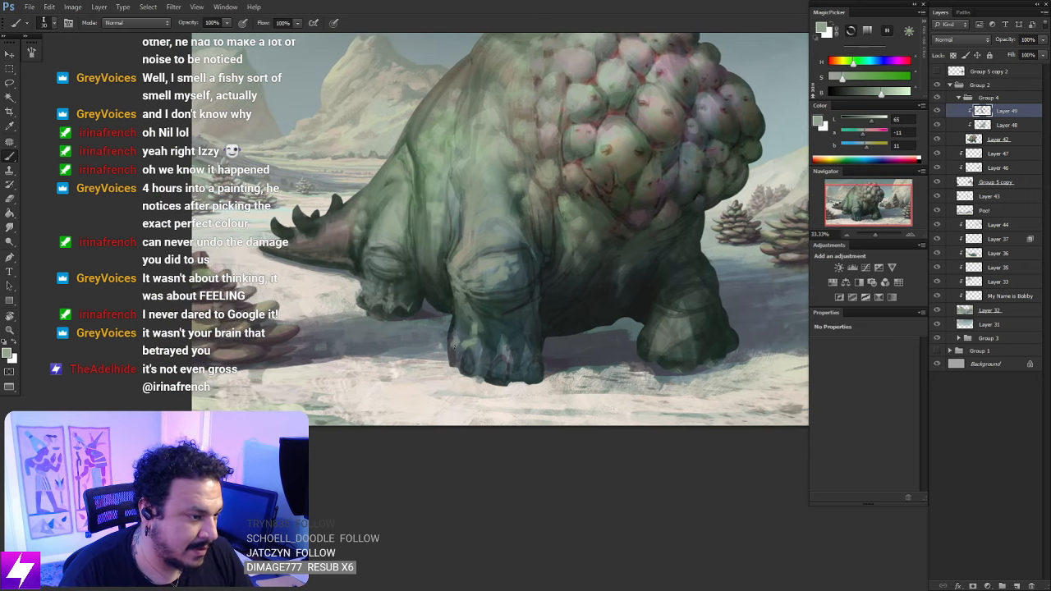
mouse_move(462, 332)
left_mouse_down()
mouse_move(469, 325)
mouse_move(477, 337)
mouse_move(473, 304)
mouse_move(497, 339)
mouse_move(489, 356)
left_mouse_up()
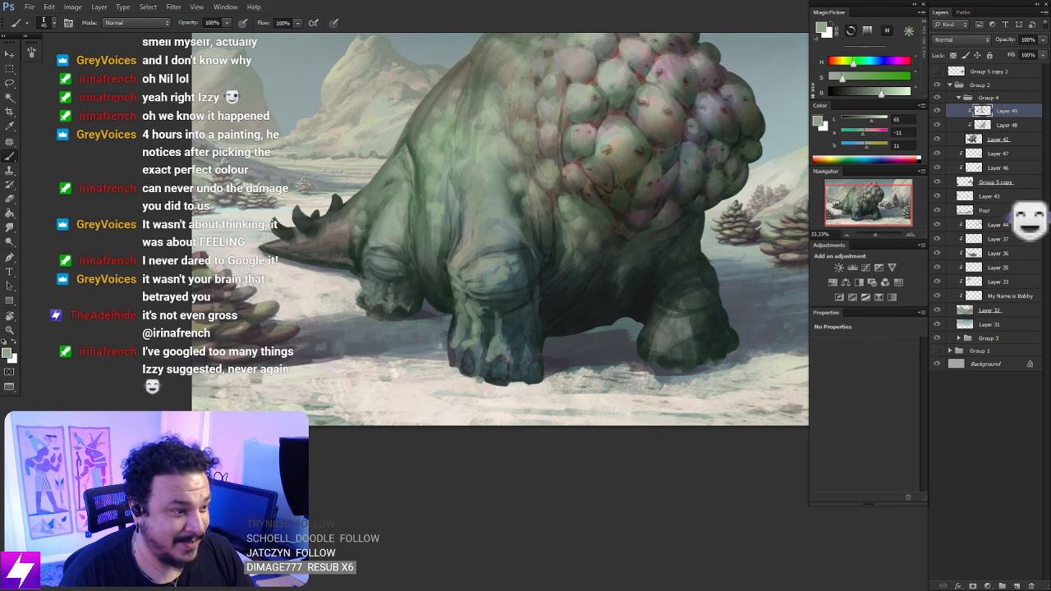
left_click(482, 325, "alt")
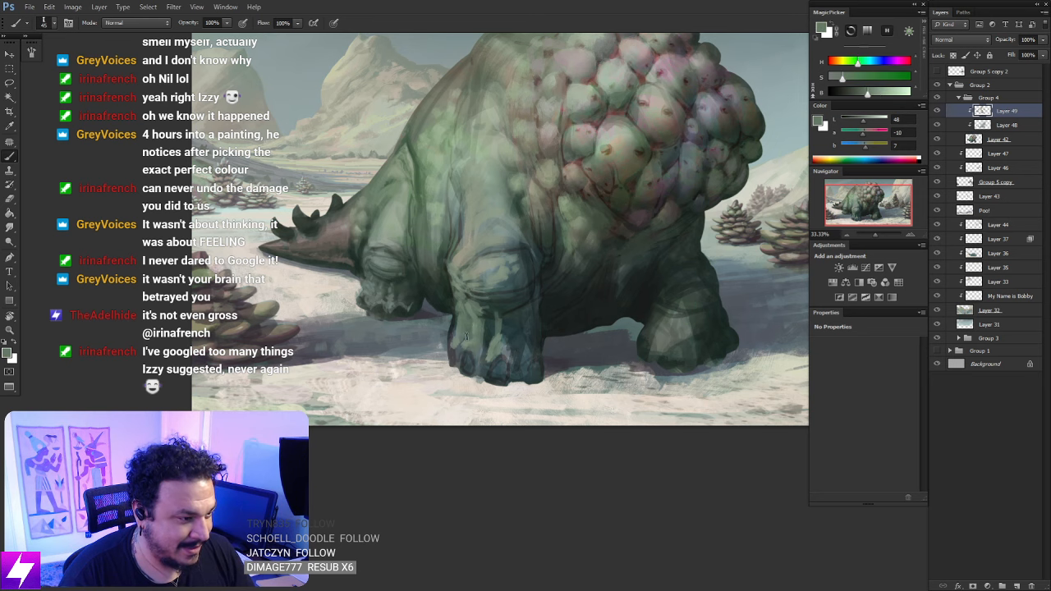
key("ctrl+minus")
key("ctrl+minus")
key("ctrl+minus")
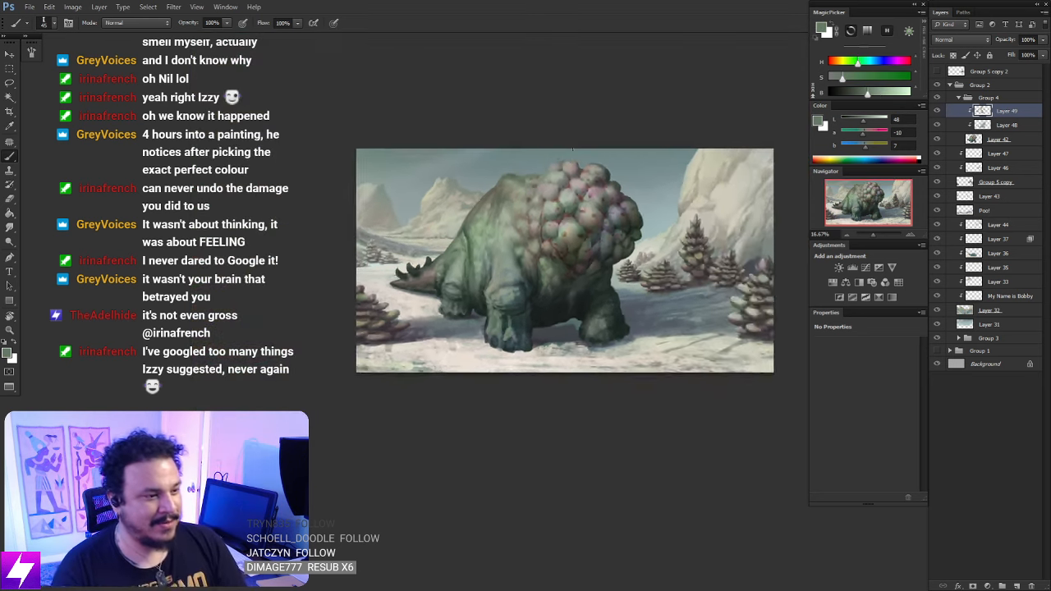
Flip the canvas horizontally and define the front foot's toes with sampled grey-green and near-black green using a 40 px brush
key("ctrl+shift+h")
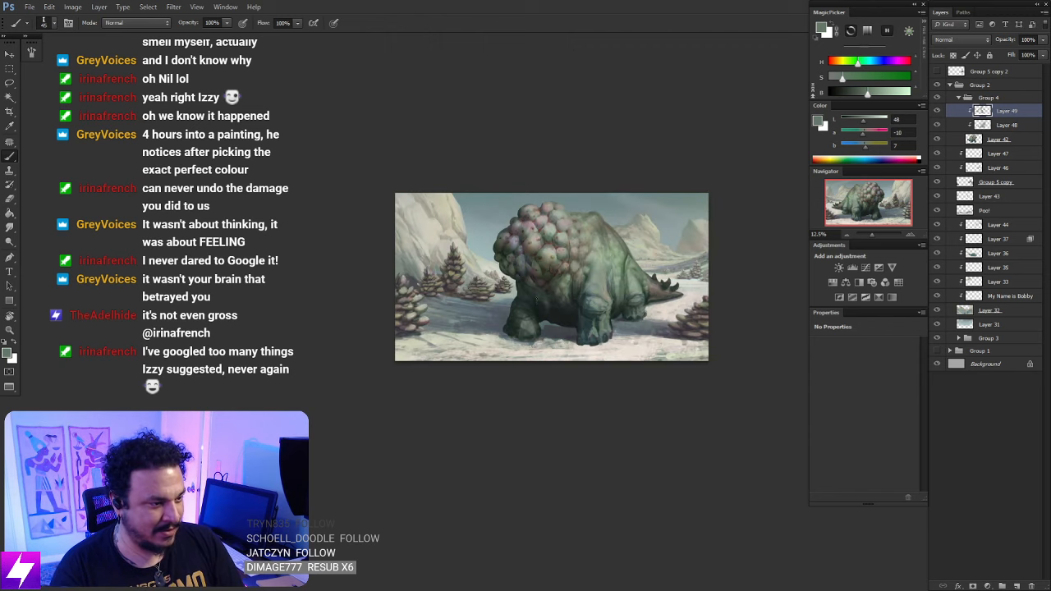
key("ctrl+plus")
key("ctrl+plus")
key("ctrl+plus")
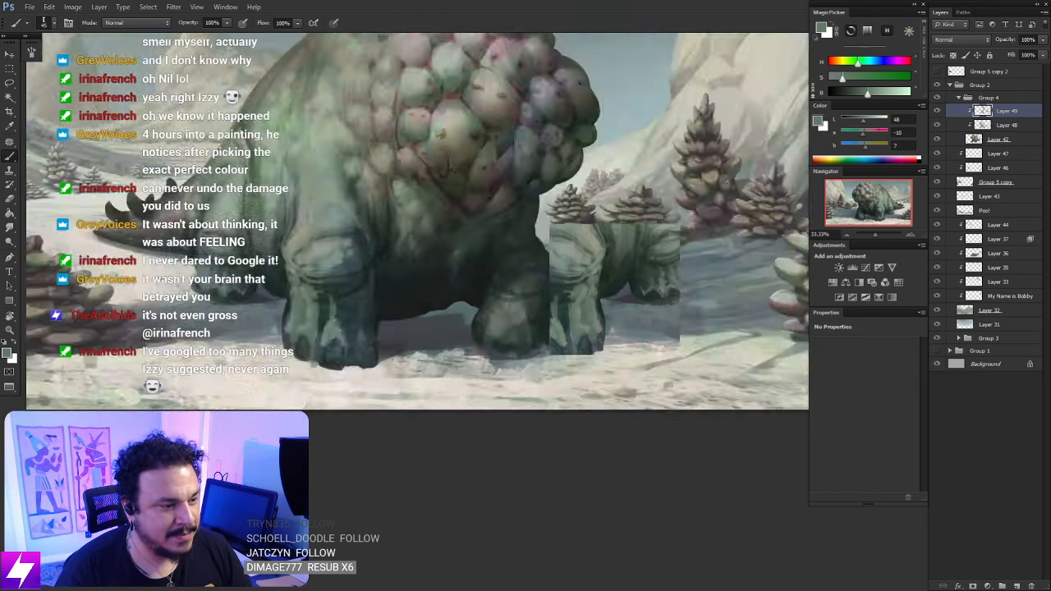
mouse_move(563, 326)
left_mouse_down()
mouse_move(554, 306)
mouse_move(543, 344)
mouse_move(526, 333)
left_mouse_up()
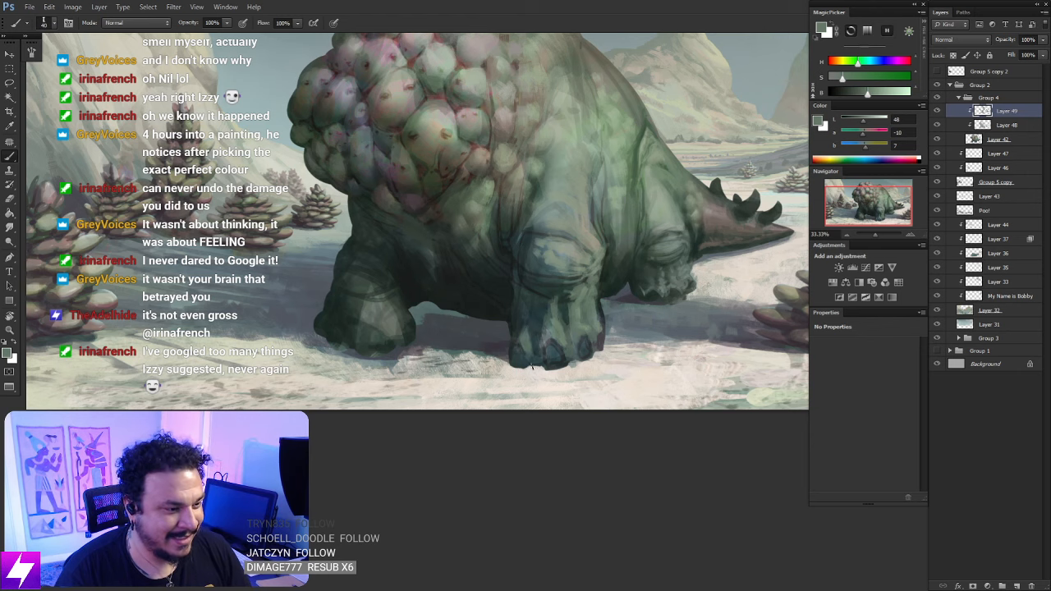
left_click_drag(556, 367, 537, 383)
left_click(492, 267, "alt")
left_click_drag(516, 344, 506, 328)
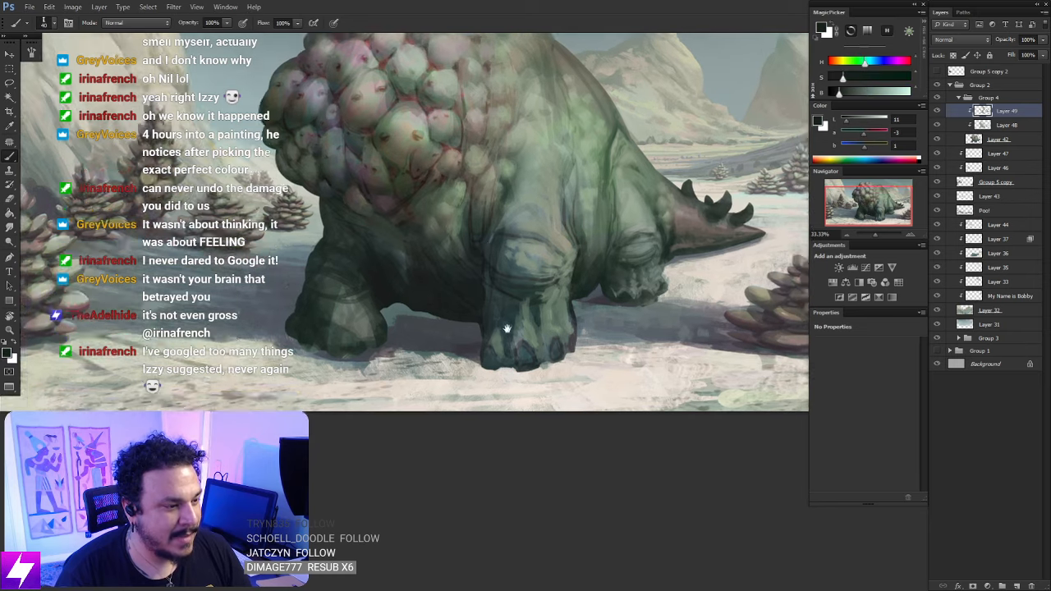
Paint blue-grey toenails on both front feet with 50 to 60 px brushes and darken around the far foot's toes with sampled dark green
left_click(604, 301, "alt")
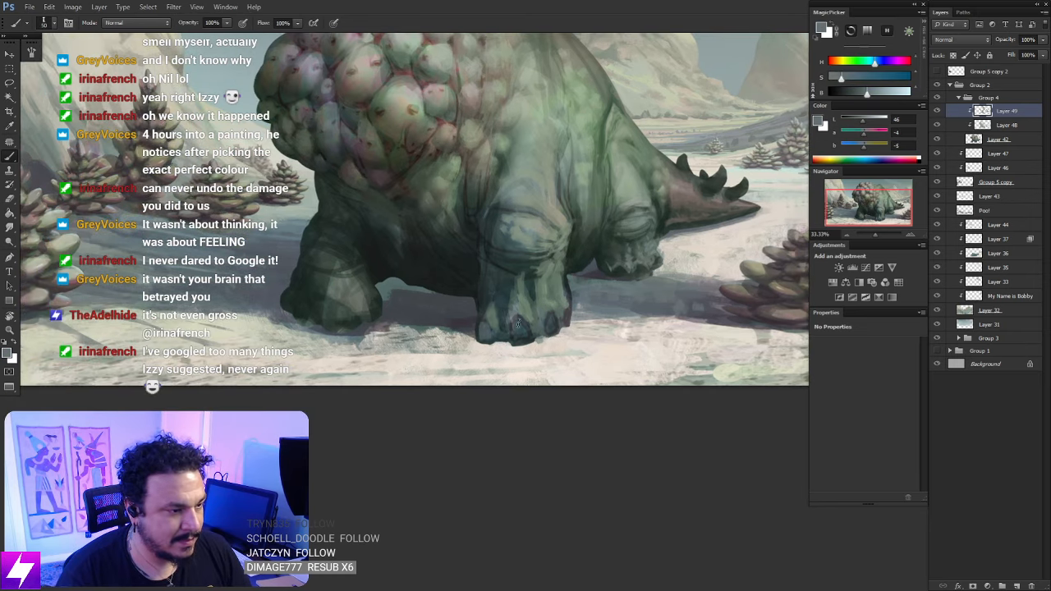
mouse_move(517, 324)
left_mouse_down()
mouse_move(523, 335)
mouse_move(552, 329)
left_mouse_up()
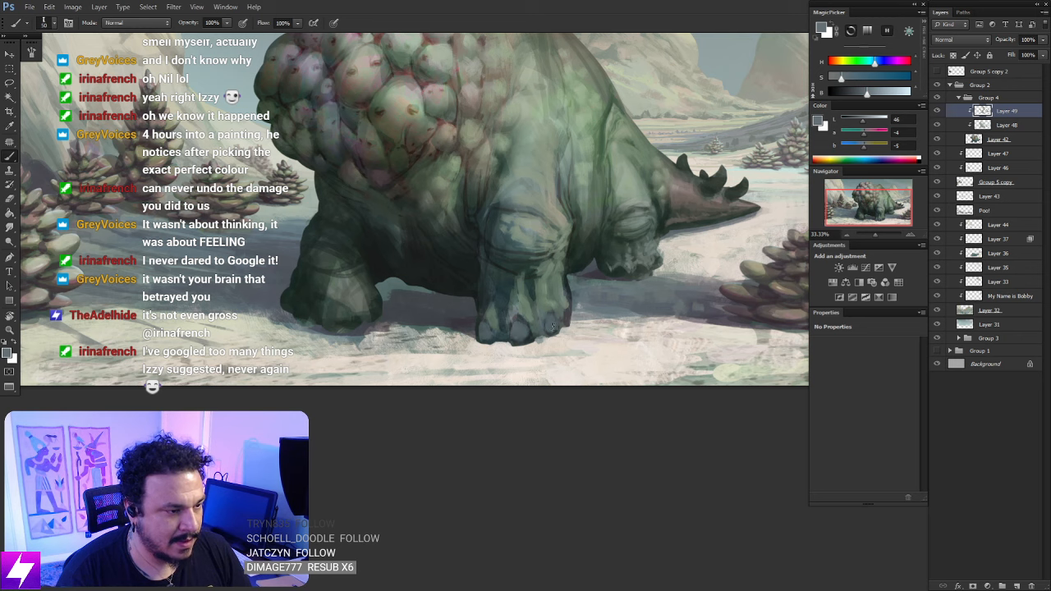
mouse_move(378, 314)
left_mouse_down()
mouse_move(427, 340)
mouse_move(384, 358)
mouse_move(337, 340)
mouse_move(380, 333)
mouse_move(405, 355)
left_mouse_up()
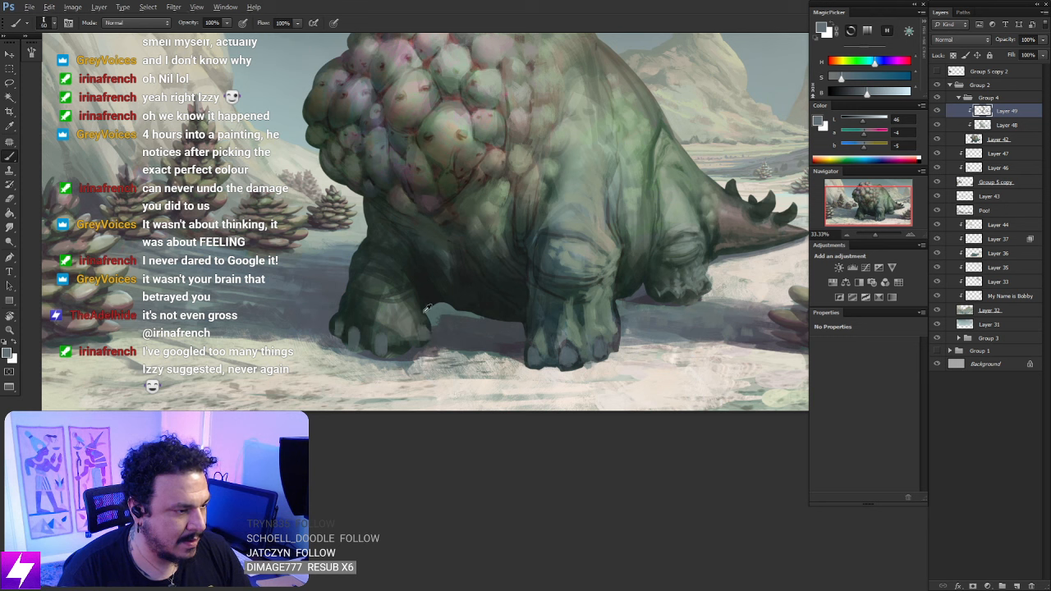
left_click(425, 327, "alt")
mouse_move(424, 320)
left_mouse_down()
mouse_move(418, 343)
mouse_move(389, 344)
left_mouse_up()
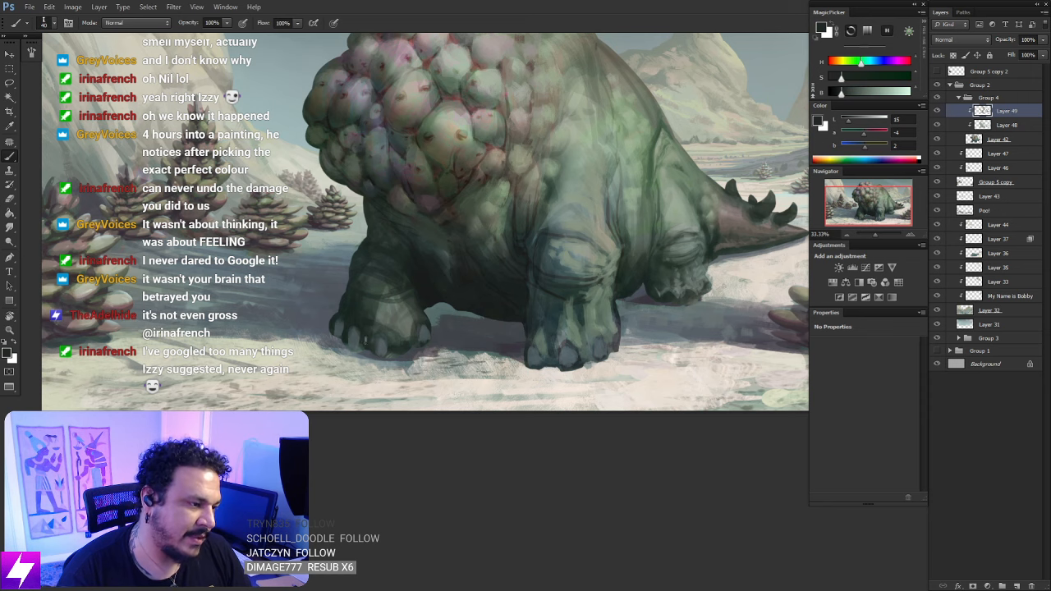
Flip the canvas back and paint the front foot above its toes with a sampled grey-green in a rotated view
key("ctrl+minus")
key("ctrl+minus")
key("ctrl+minus")
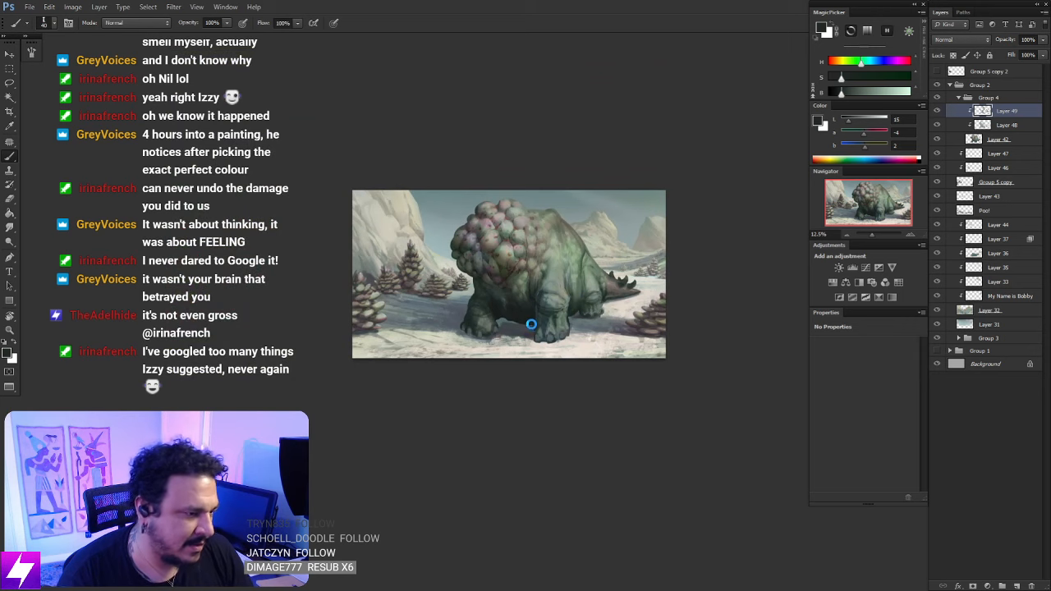
key("ctrl+shift+h")
key("ctrl+plus")
key("ctrl+plus")
key("r")
mouse_move(507, 378)
left_mouse_down()
mouse_move(552, 374)
mouse_move(535, 343)
left_mouse_up()
key("ctrl+plus")
key("b")
left_click(503, 367, "alt")
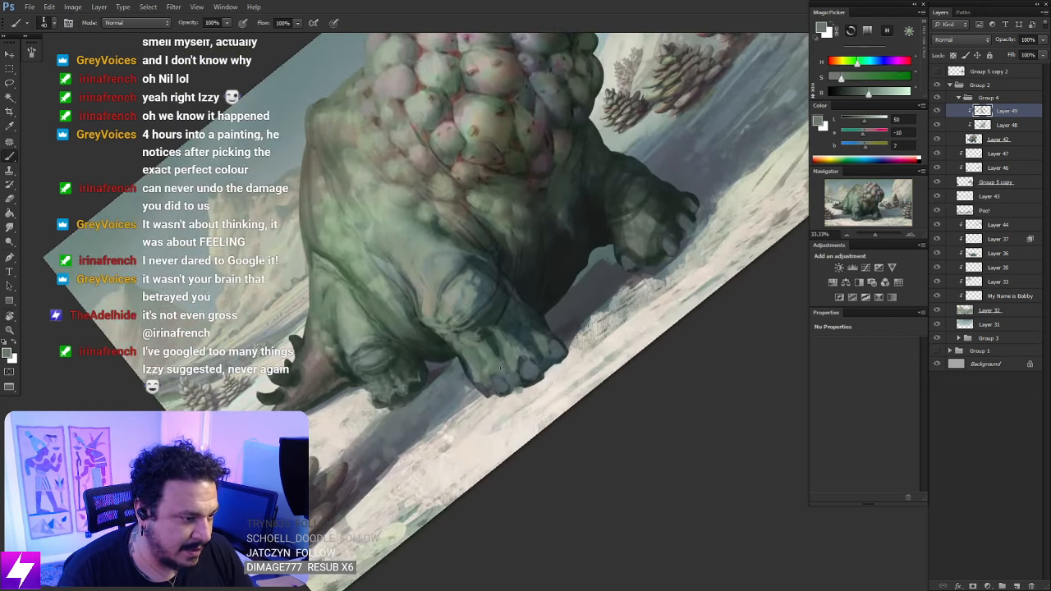
left_click_drag(495, 344, 492, 335)
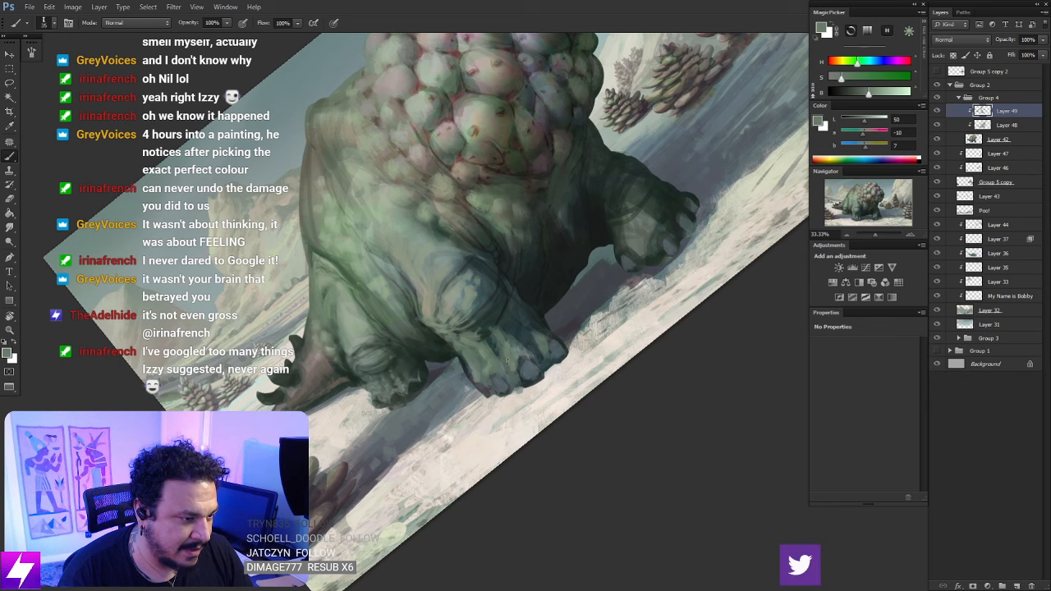
Reset the canvas rotation and deepen the shadows of the front foreleg below the knee with a sampled dark green
key("Escape")
left_click_drag(519, 372, 578, 302)
left_click_drag(516, 365, 565, 317)
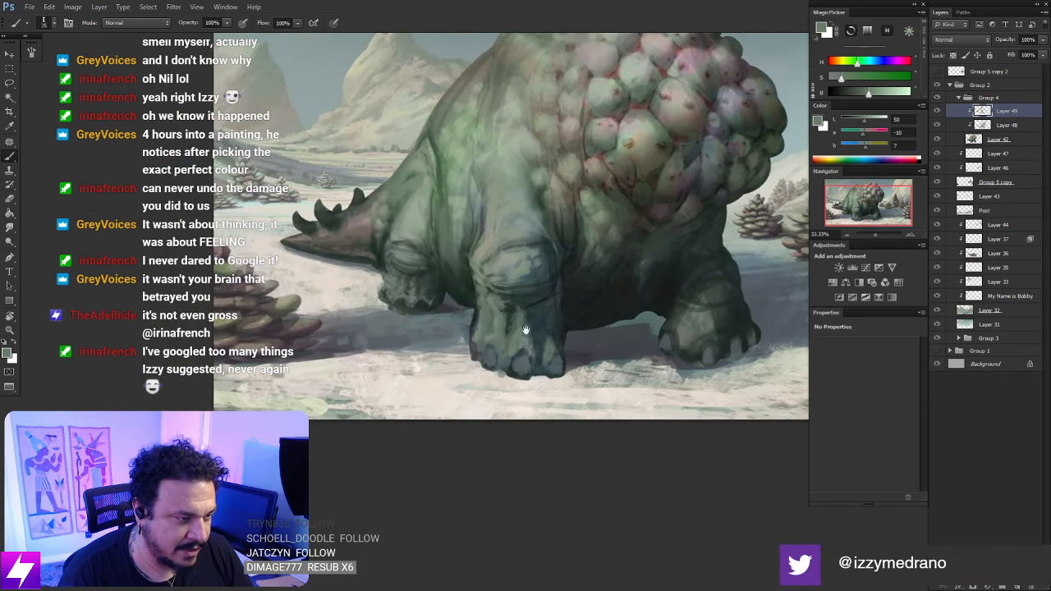
left_click(508, 318, "alt")
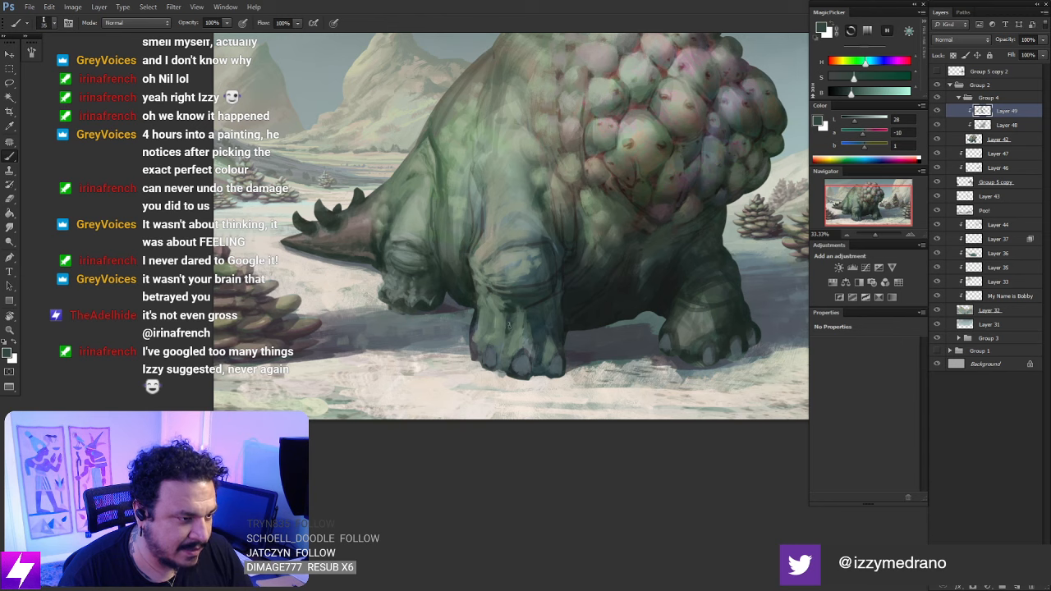
Tint the front knee, lower foreleg and foot with a sampled reddish brown using 50 to 90 px brushes
mouse_move(577, 288)
left_mouse_down()
mouse_move(528, 364)
mouse_move(563, 231)
left_mouse_up()
left_click(582, 181, "alt")
key("bracketright")
key("bracketright")
key("bracketright")
key("bracketright")
key("bracketright")
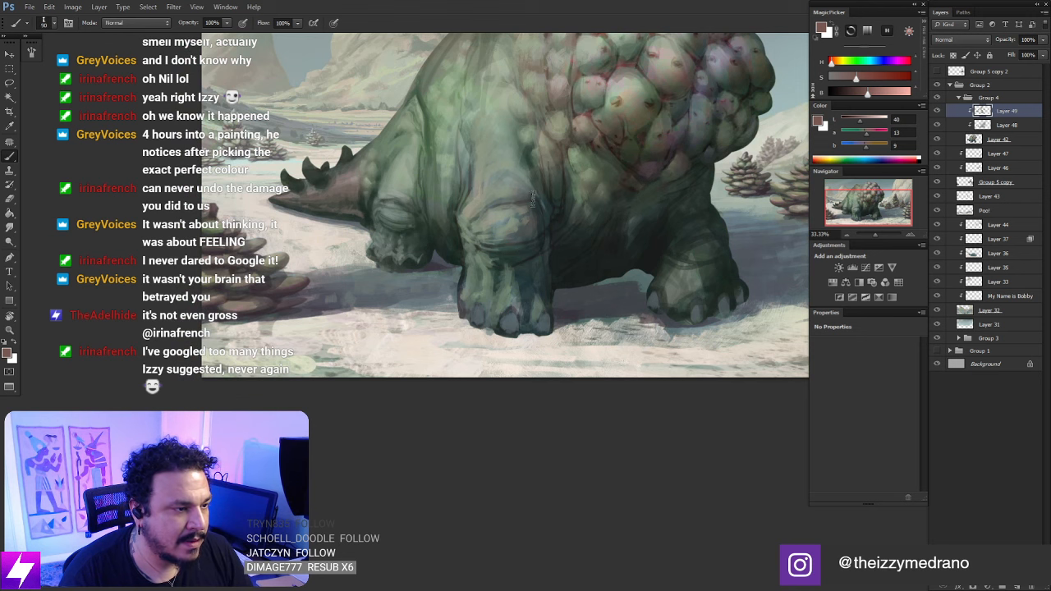
left_click_drag(539, 255, 547, 240)
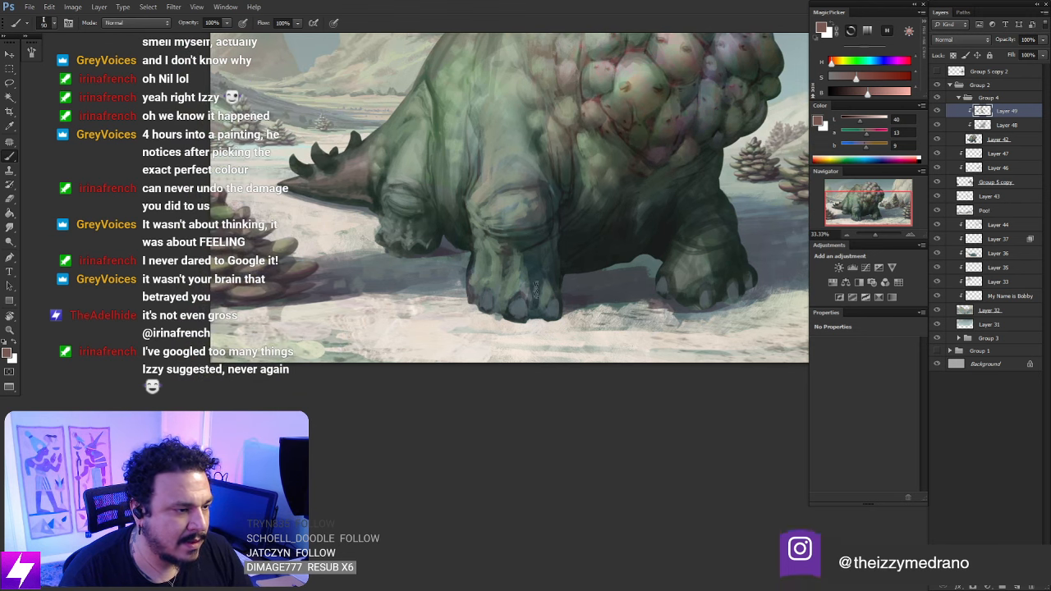
left_click_drag(503, 240, 518, 212)
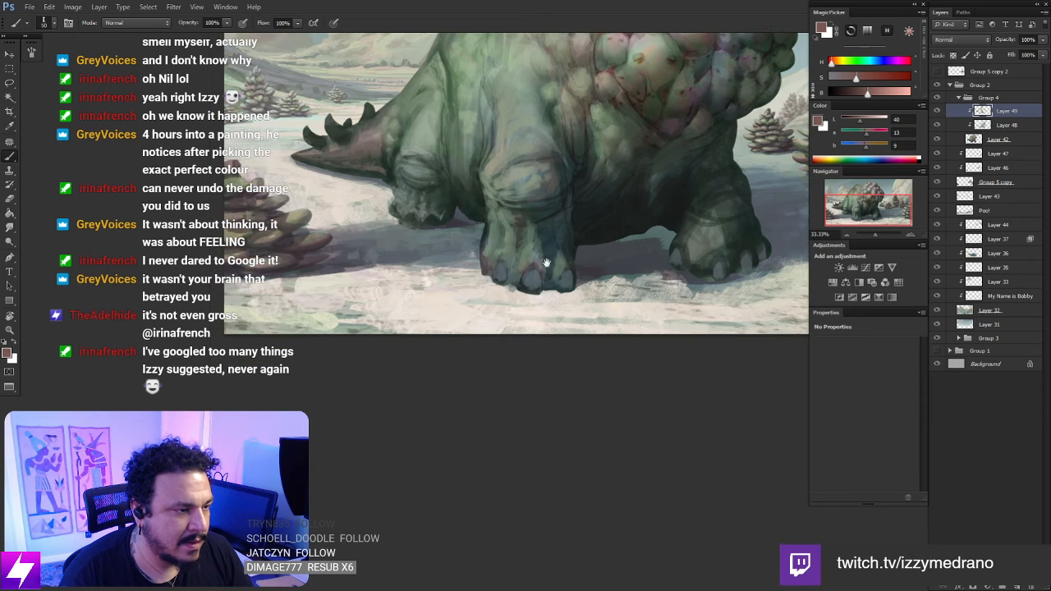
left_click_drag(499, 225, 527, 340)
mouse_move(497, 245)
left_mouse_down()
mouse_move(506, 303)
mouse_move(497, 324)
left_mouse_up()
key("]")
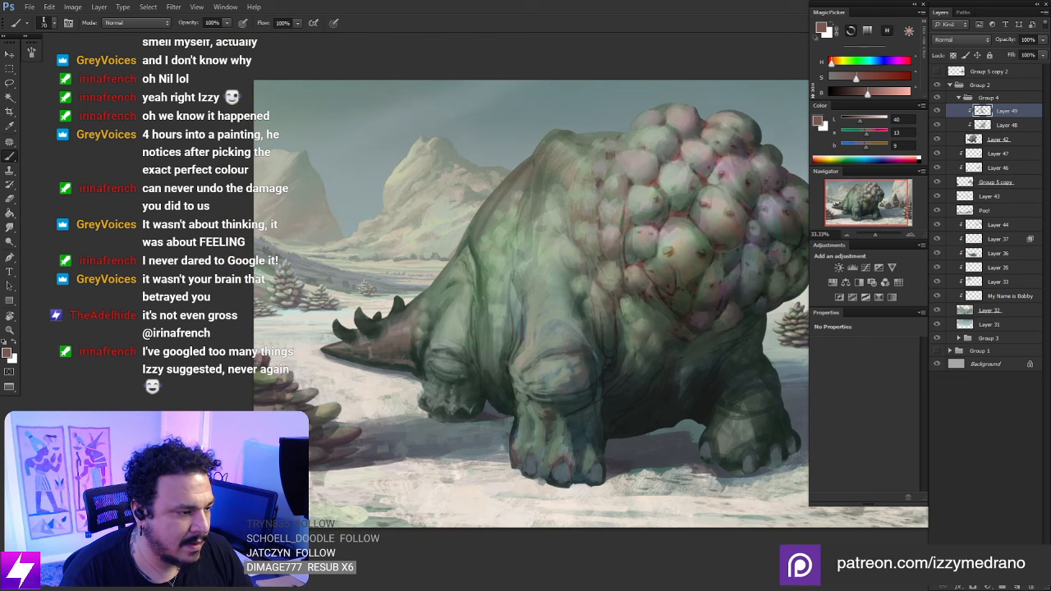
Paint fine highlights on the tail spikes with a sampled light blue-grey, reducing the brush from 45 to 20 px
left_click_drag(402, 343, 401, 322)
left_click(385, 314, "alt")
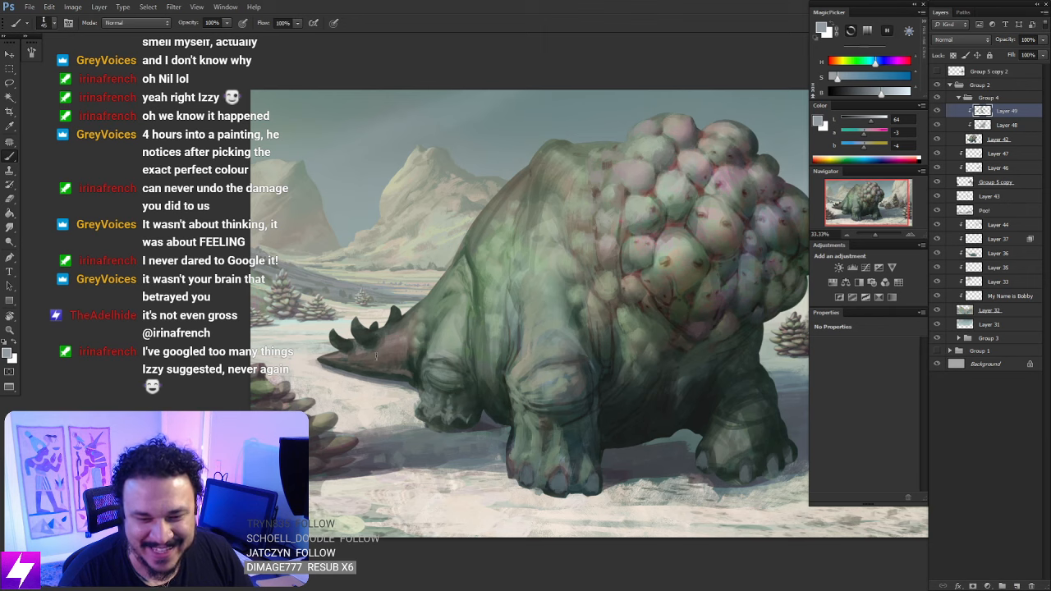
key("ctrl+plus")
left_click_drag(374, 362, 473, 343)
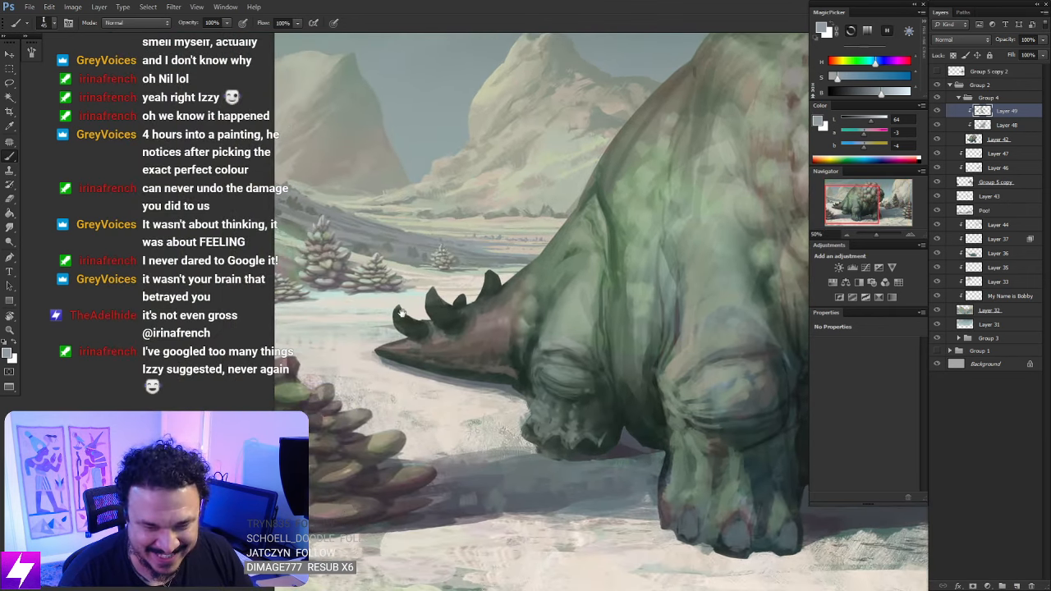
left_click_drag(401, 312, 429, 316)
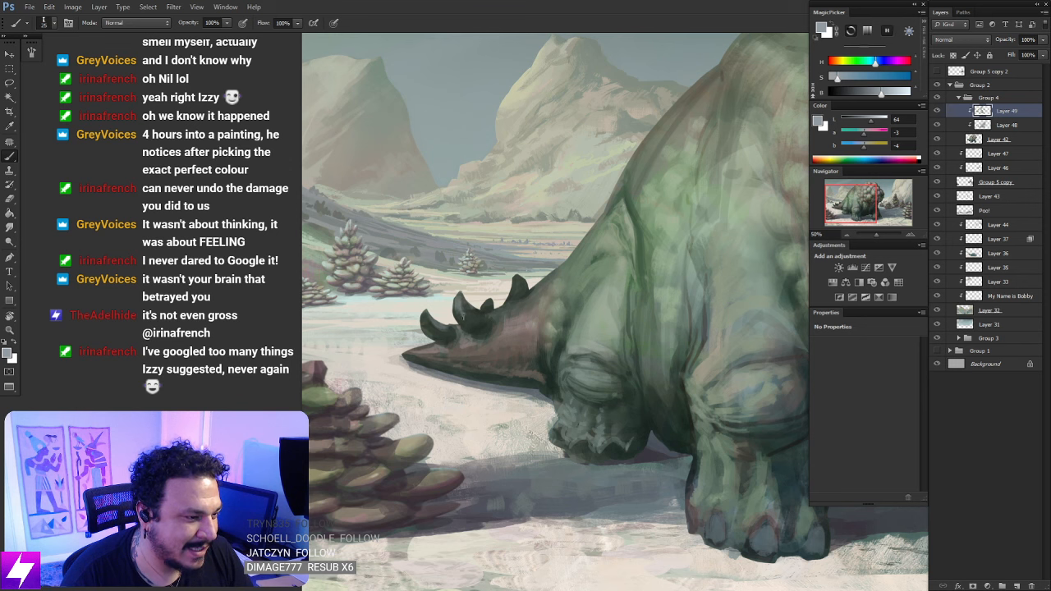
left_click_drag(496, 292, 492, 296)
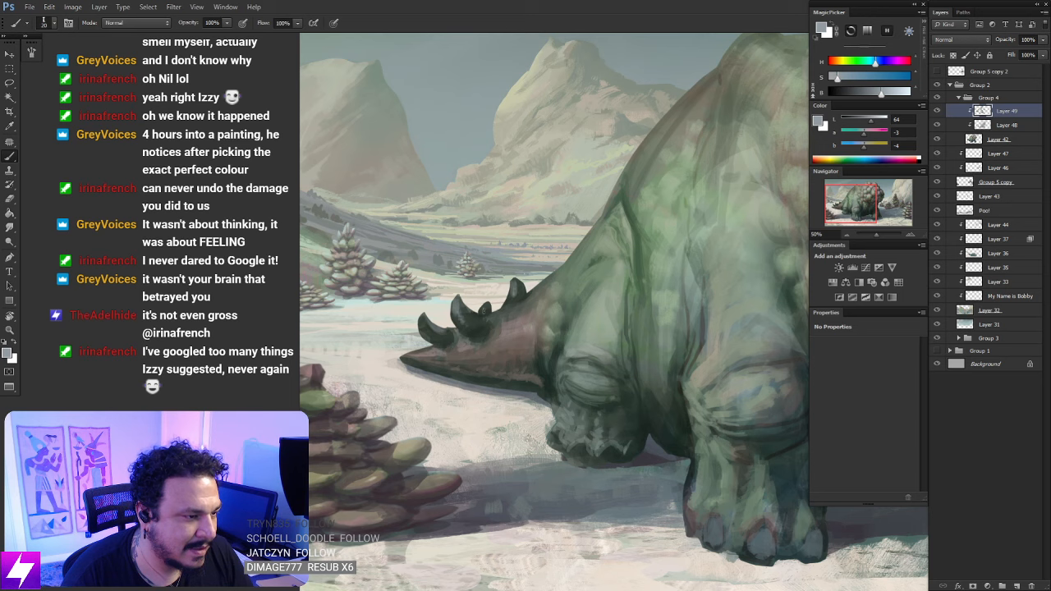
Refine the rump's outline above the tail spikes with a sampled dark green
key("ctrl+minus")
key("ctrl+minus")
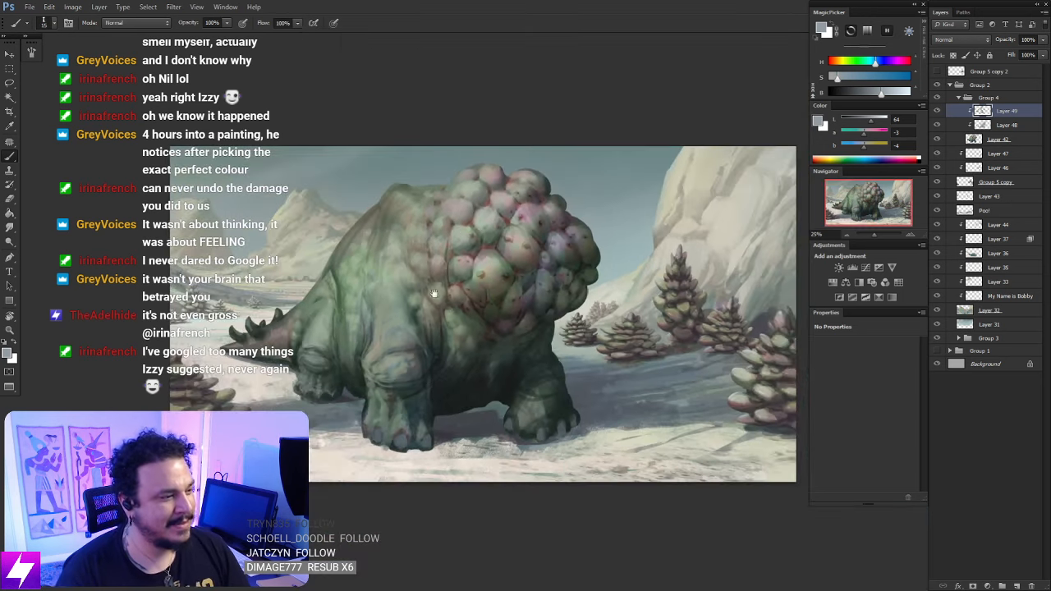
left_click_drag(398, 318, 408, 308)
key("ctrl+plus")
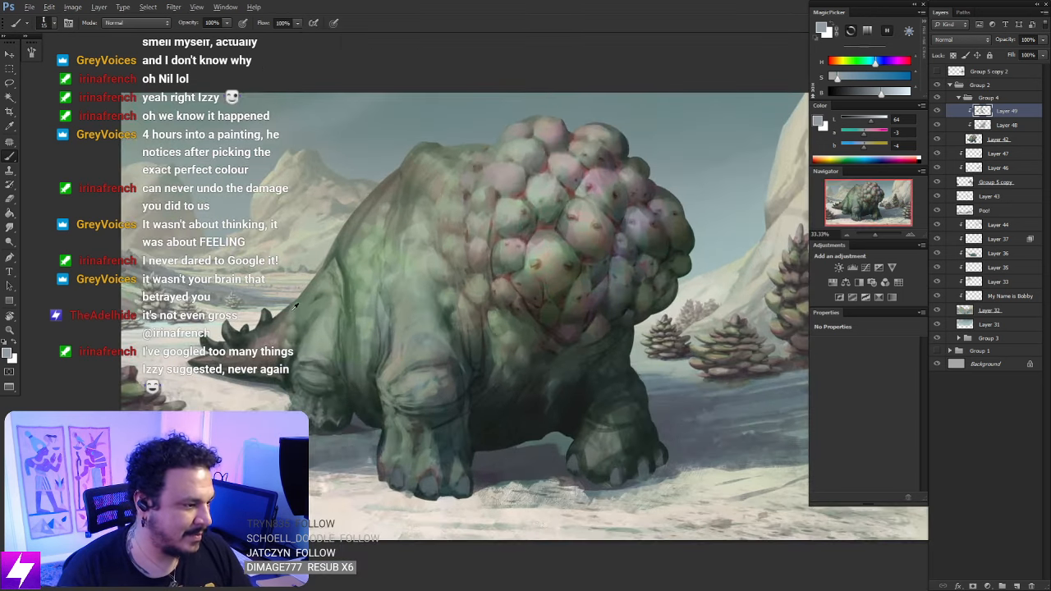
left_click(271, 316, "alt")
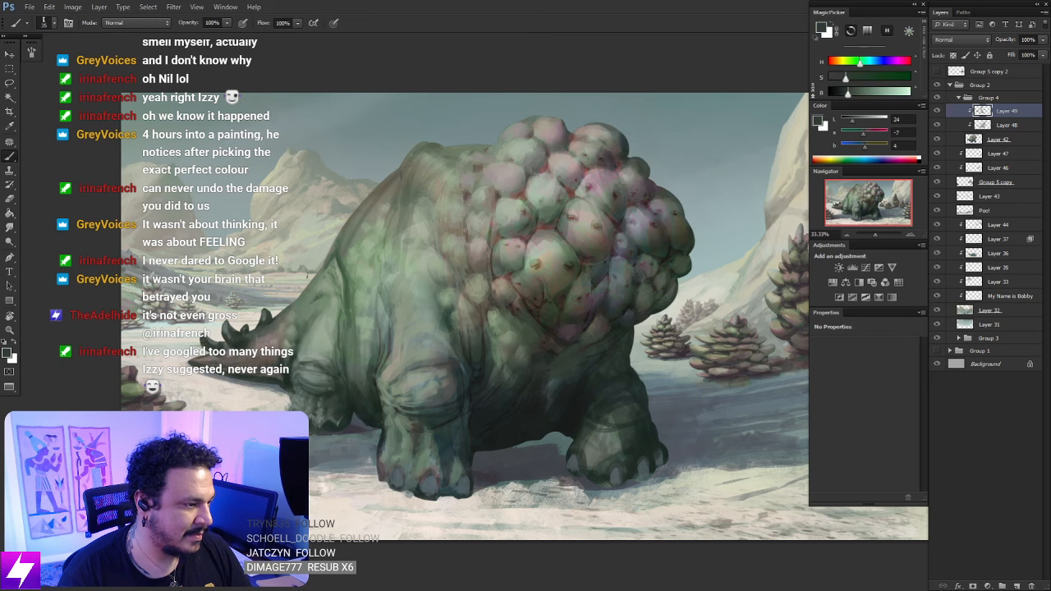
left_click_drag(325, 276, 292, 313)
key("r")
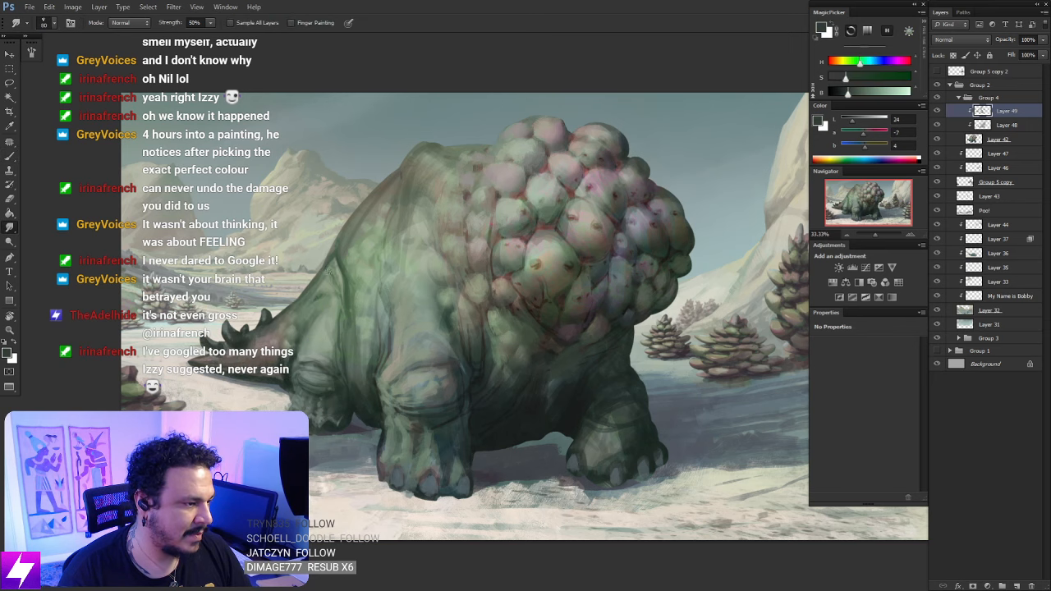
Paint the upper back beside the hood bulbs with a sampled blue-green in a rotated view using 40 to 45 px brushes
key("r")
mouse_move(322, 273)
left_mouse_down()
mouse_move(386, 247)
mouse_move(454, 275)
mouse_move(473, 249)
mouse_move(495, 286)
mouse_move(438, 305)
mouse_move(508, 297)
left_mouse_up()
key("b")
left_click(361, 266, "alt")
key("ctrl+plus")
key("ctrl+plus")
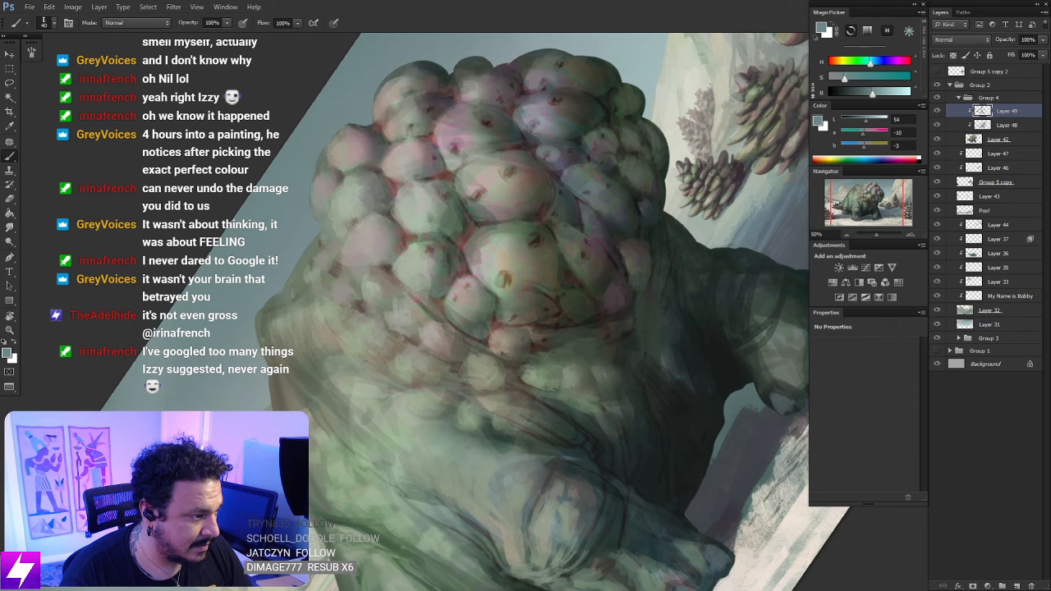
left_click_drag(313, 265, 346, 197)
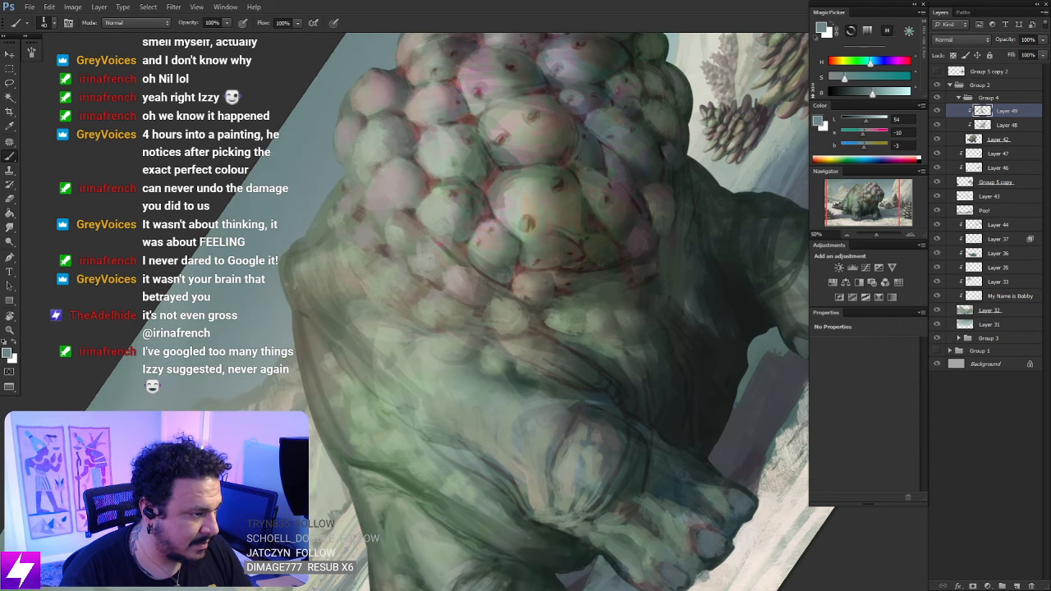
left_click_drag(304, 325, 298, 287)
key("]")
key("]")
key("]")
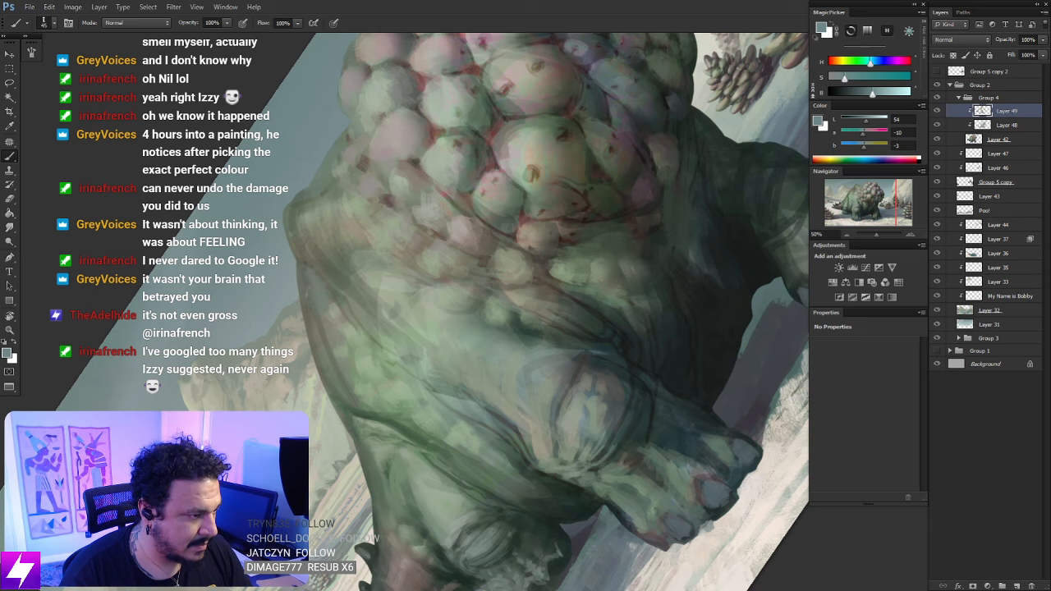
Blend the upper back's strokes with a 90 px smudge, reset the canvas rotation and return to the Brush tool
key("r")
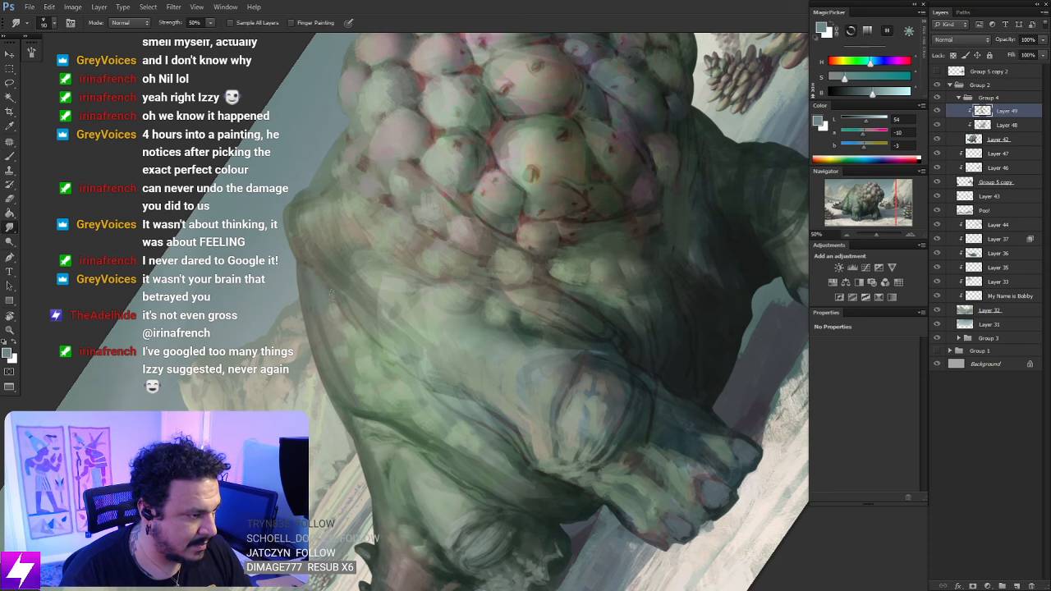
key("Escape")
key("ctrl+minus")
left_click_drag(446, 342, 503, 326)
key("b")
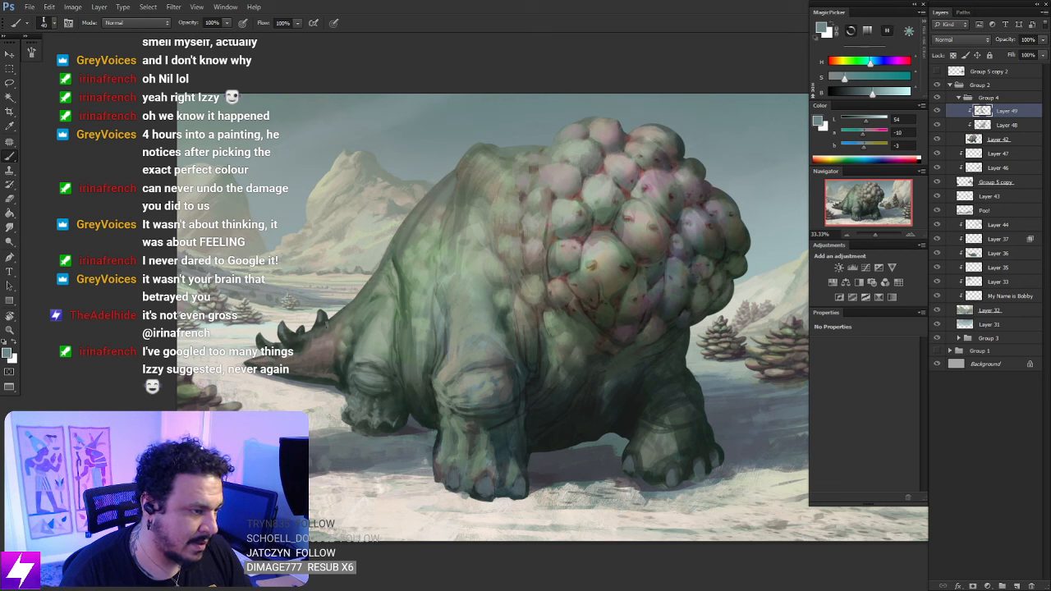
Paint blue-green over the outer edge of the far front leg and foot with the brush enlarged to 100 px
key("e")
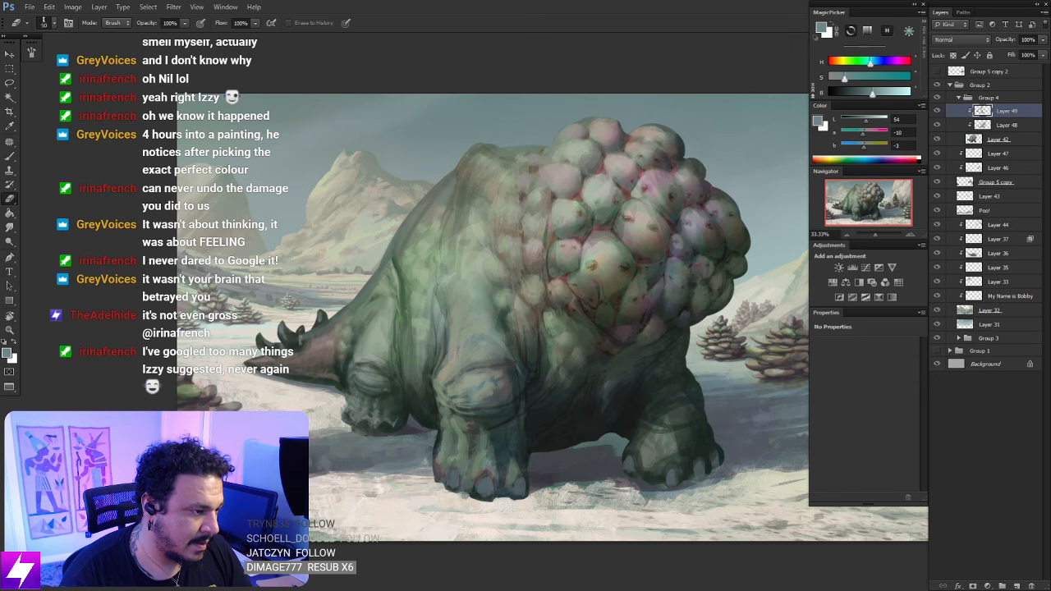
key("b")
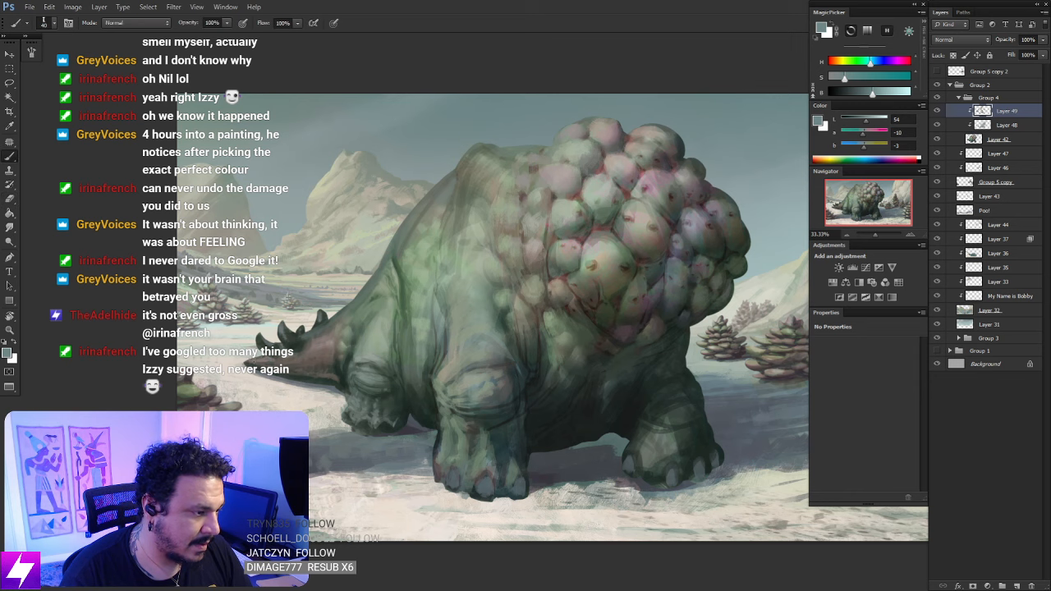
left_click_drag(389, 367, 351, 362)
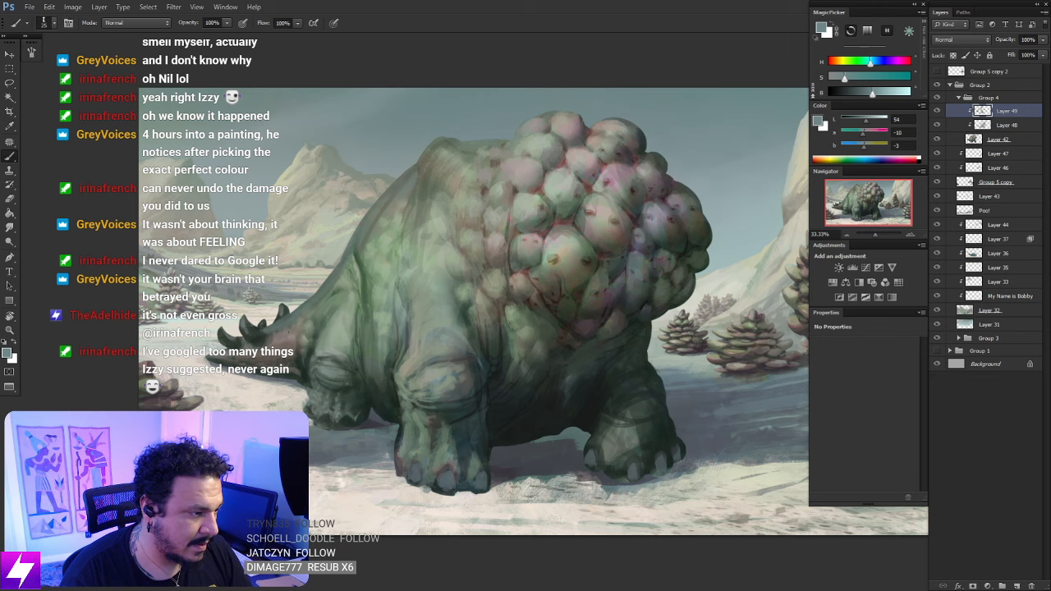
left_click_drag(444, 387, 350, 364)
left_click_drag(421, 364, 331, 351)
key("bracketright")
key("bracketright")
key("bracketright")
key("bracketright")
key("bracketright")
key("bracketright")
key("bracketright")
key("bracketright")
key("bracketright")
key("bracketright")
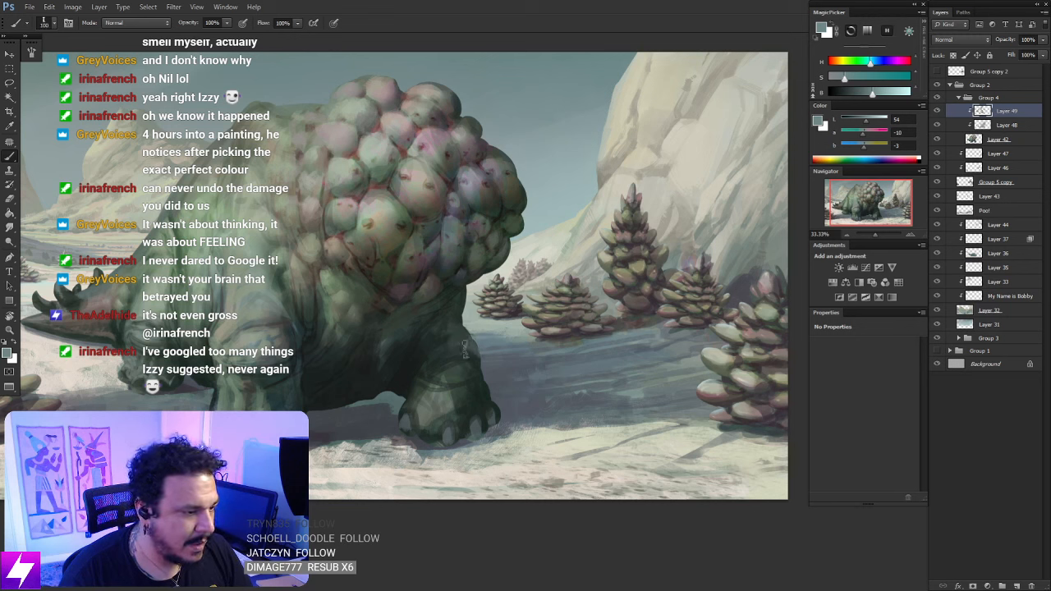
left_click_drag(477, 391, 490, 400)
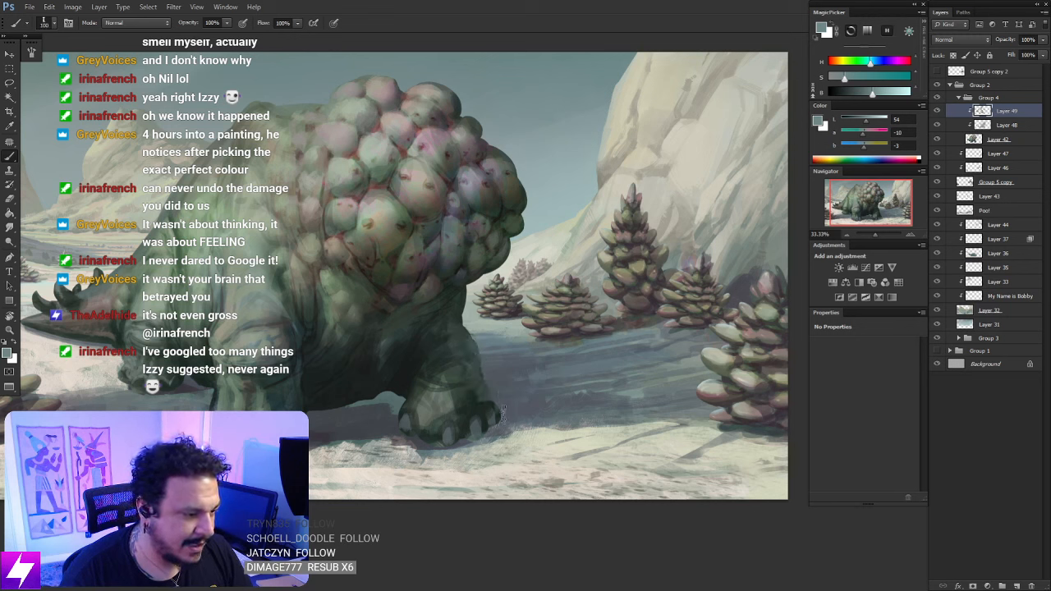
Blend the far front leg's strokes with a 90 px smudge, touching up the leg with a 45 px brush
key("r")
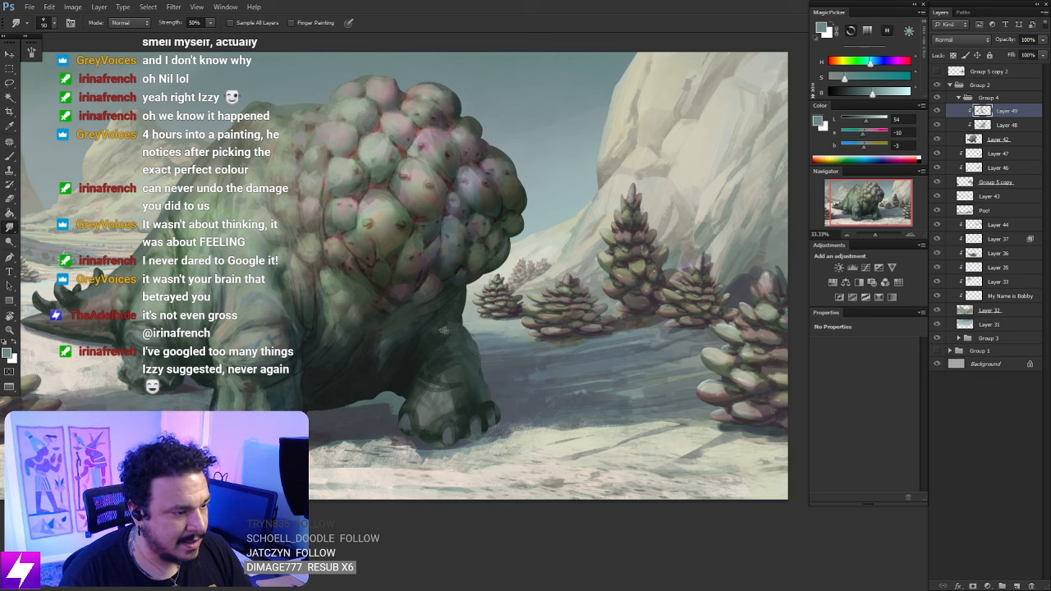
key("b")
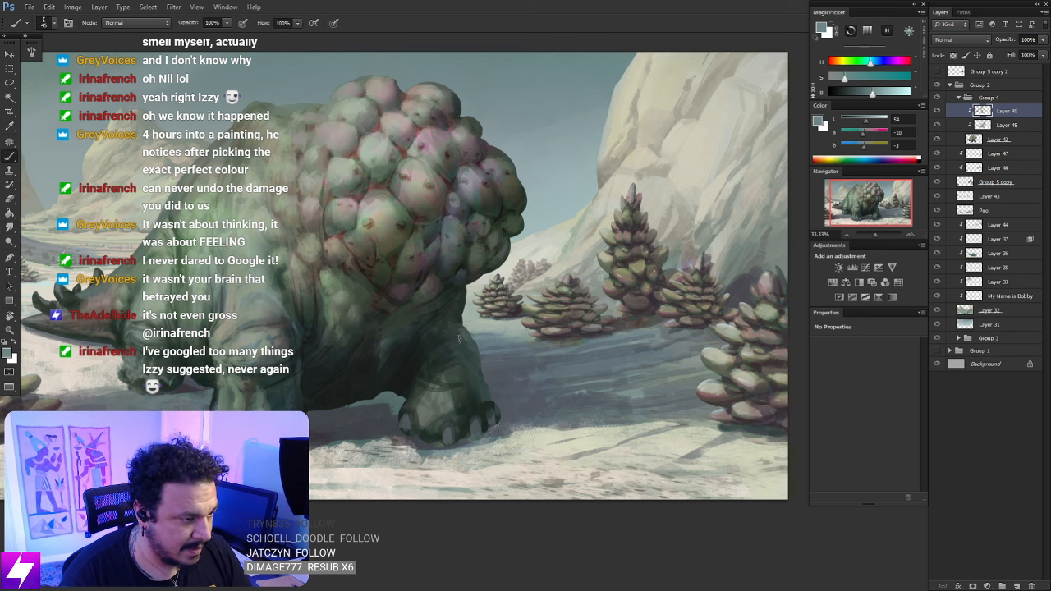
key("r")
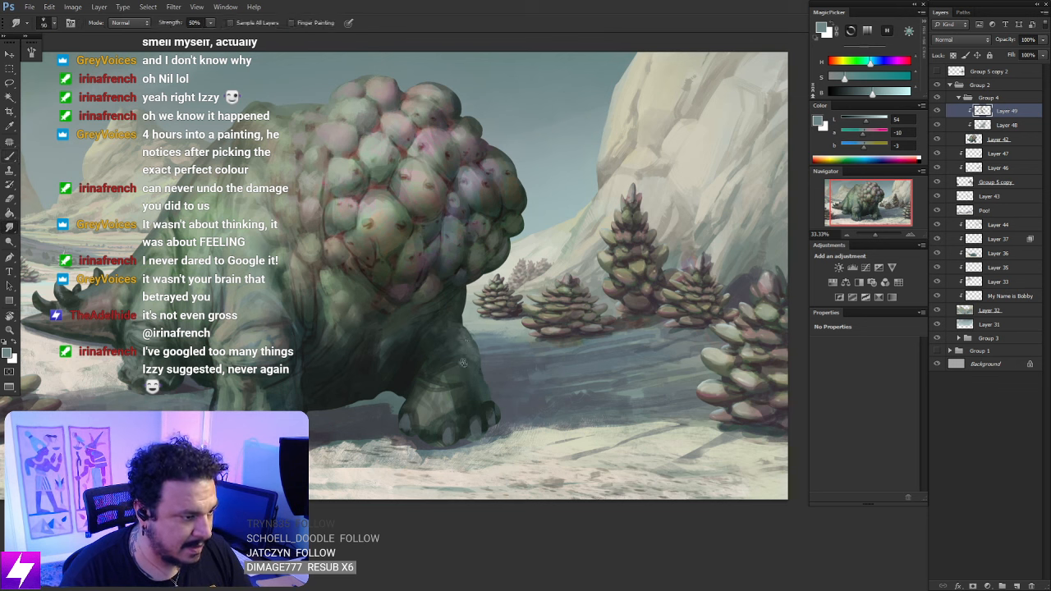
Refine the bulbs along the hood's outer edge, alternating 45 to 30 px brush strokes with a 70 px smudge
left_click_drag(476, 233, 496, 320)
key("b")
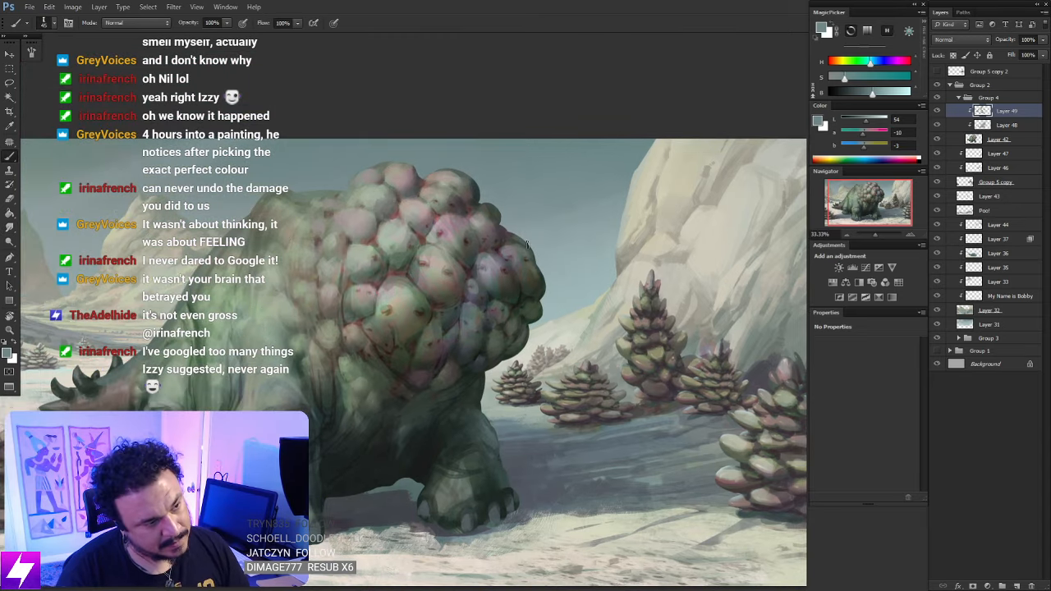
key("r")
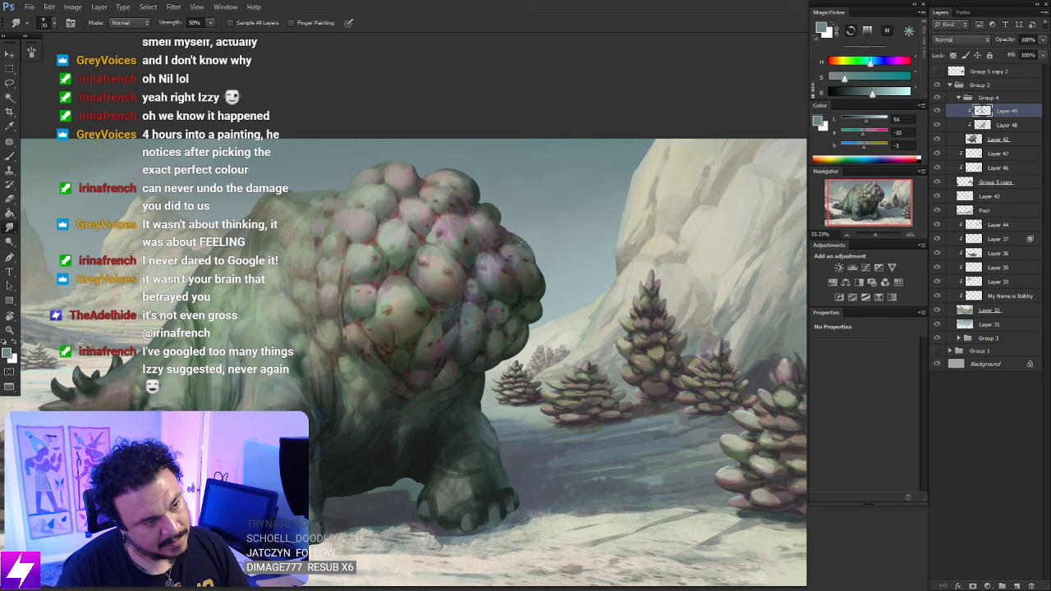
mouse_move(527, 236)
left_mouse_down()
mouse_move(541, 258)
mouse_move(509, 247)
left_mouse_up()
key("b")
key("r")
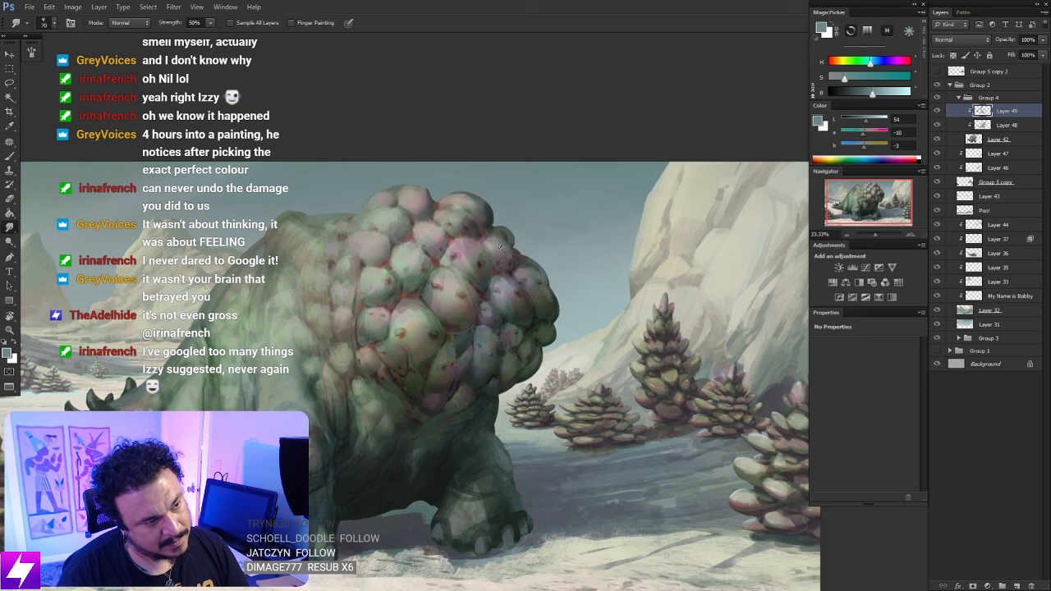
key("b")
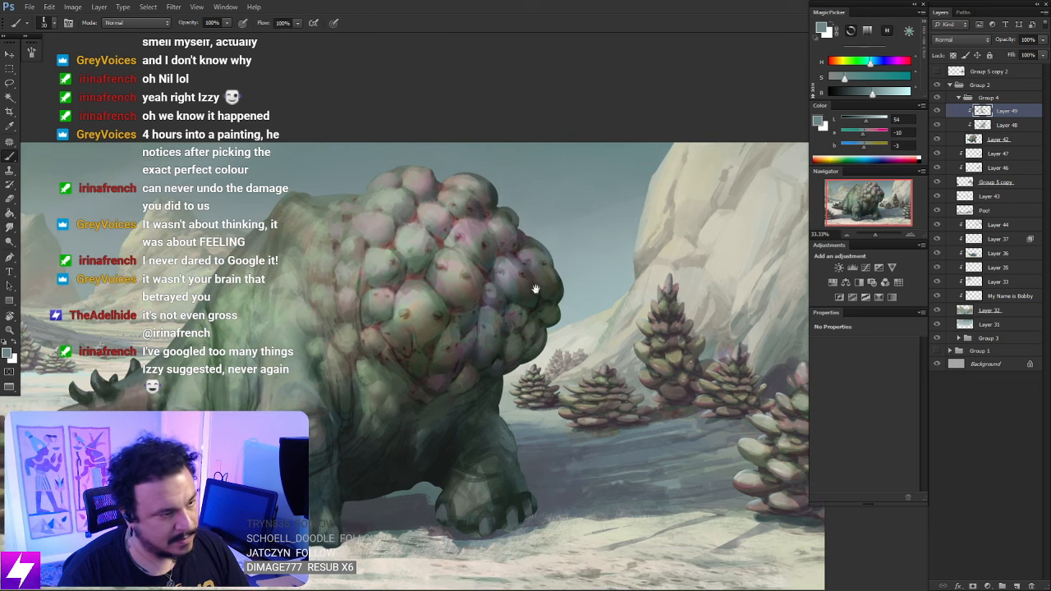
key("r")
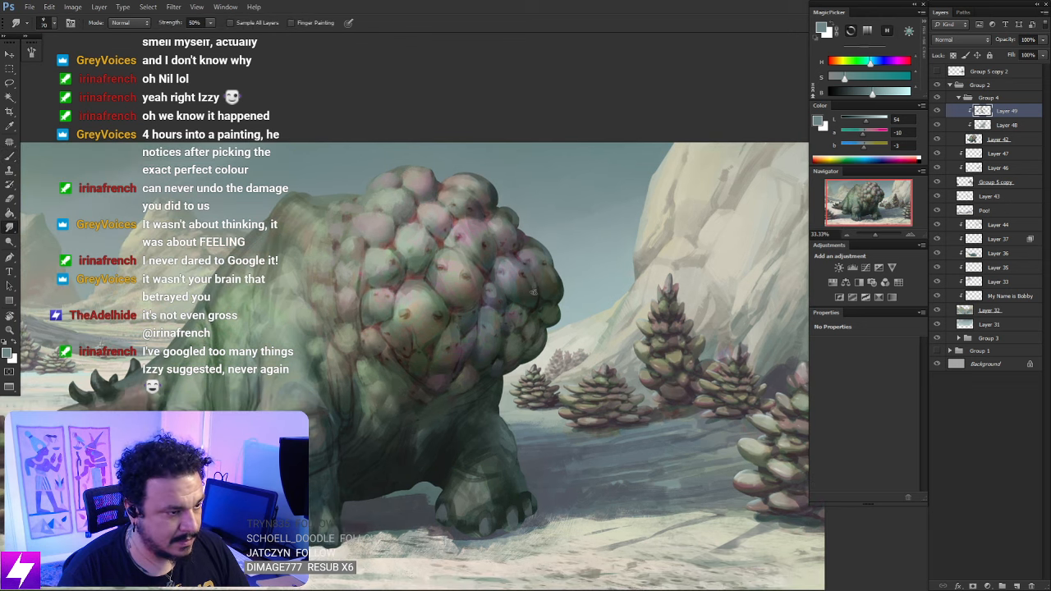
Compare the painting at thumbnail size with Layer 49 and Layer 48 hidden and shown, in mirrored and normal views
left_click_drag(571, 323, 512, 270)
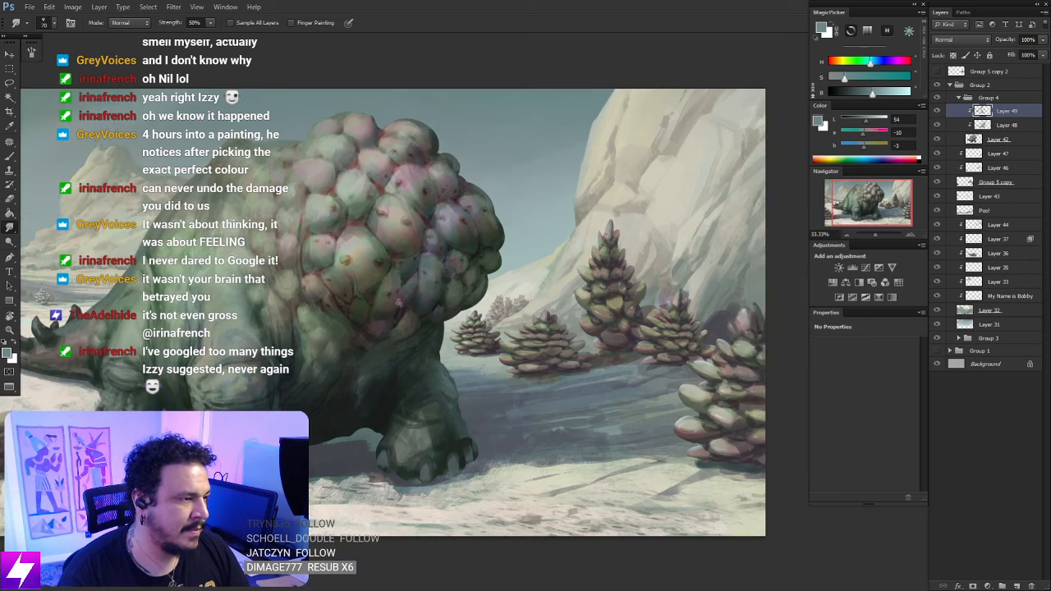
key("ctrl+minus")
key("ctrl+minus")
key("ctrl+minus")
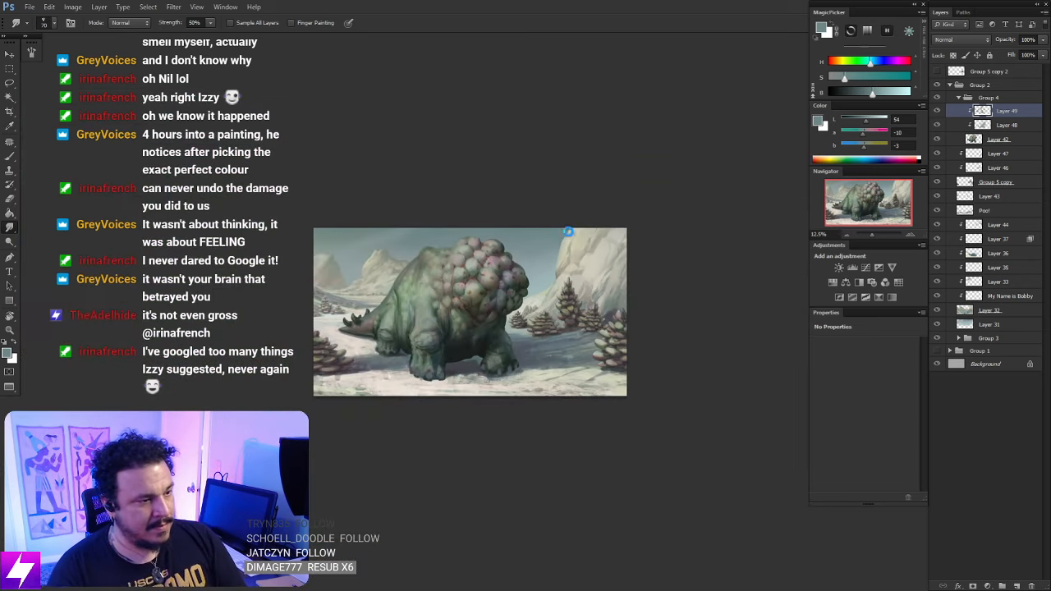
left_click_drag(936, 127, 936, 115)
key("ctrl+minus")
key("ctrl+minus")
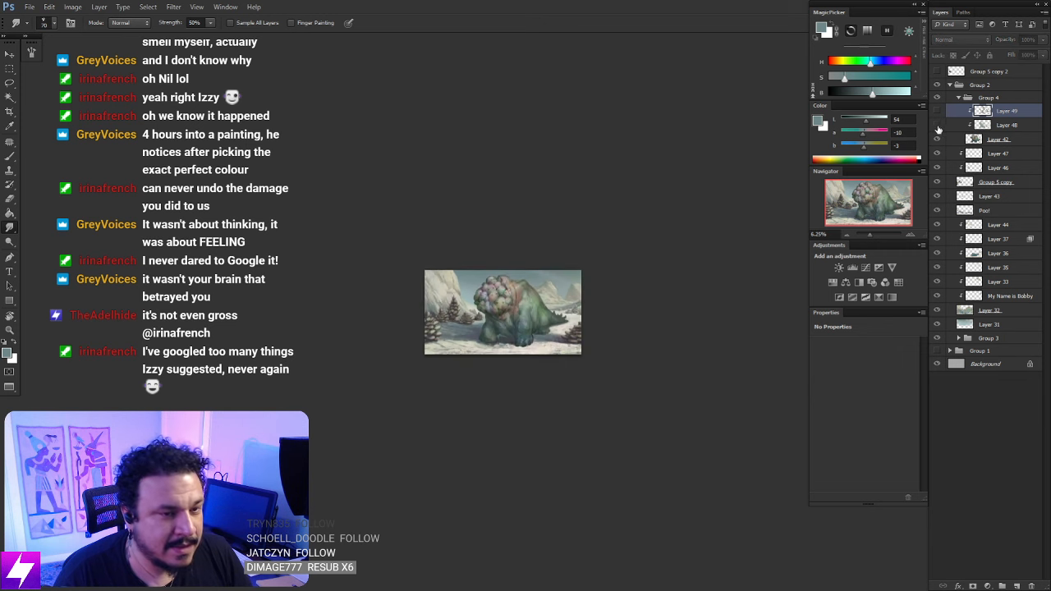
left_click(936, 111)
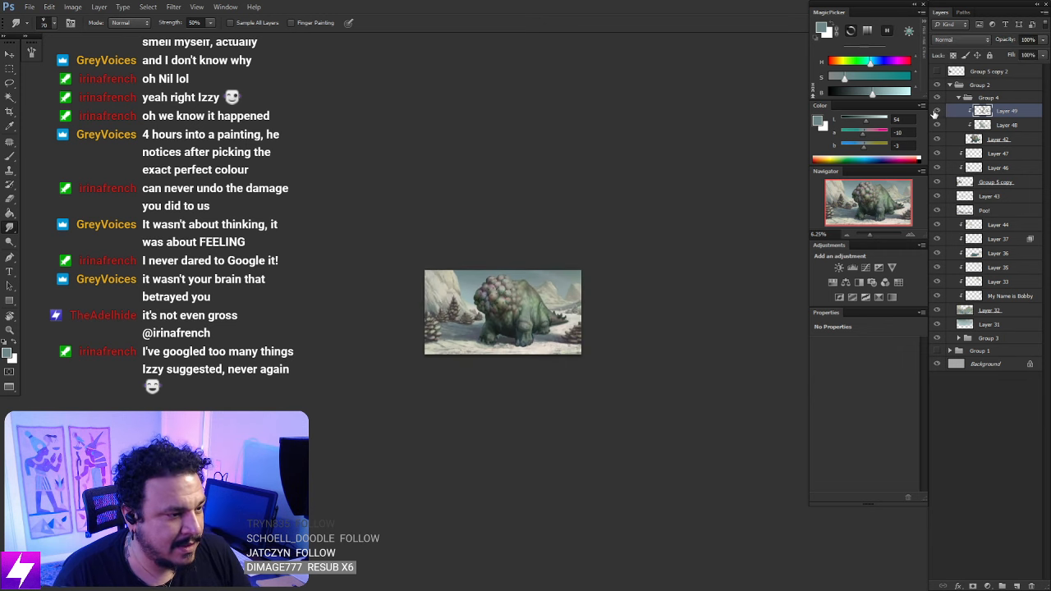
key("ctrl+plus")
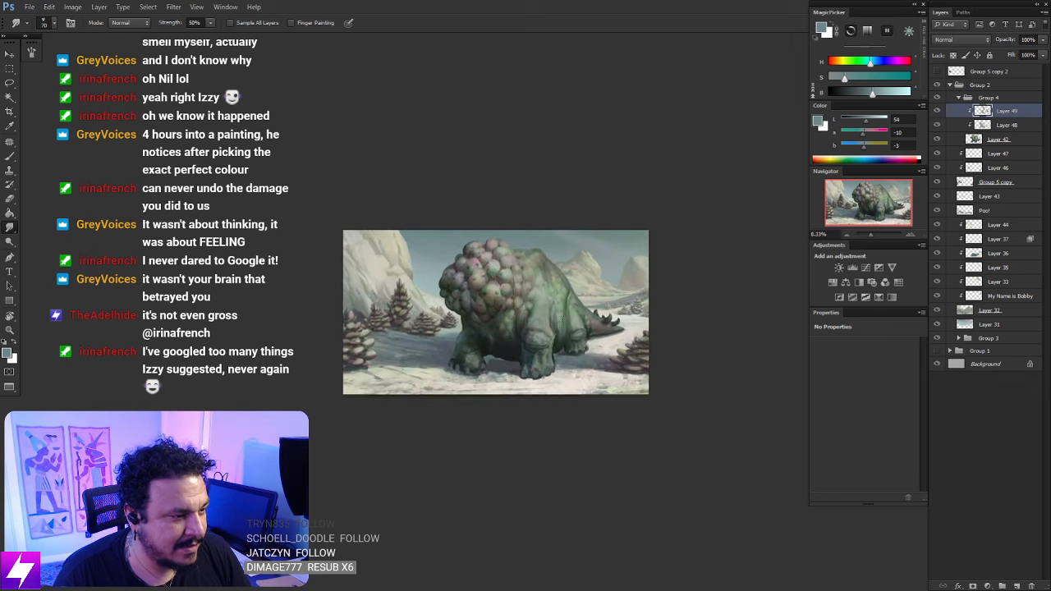
key("ctrl+minus")
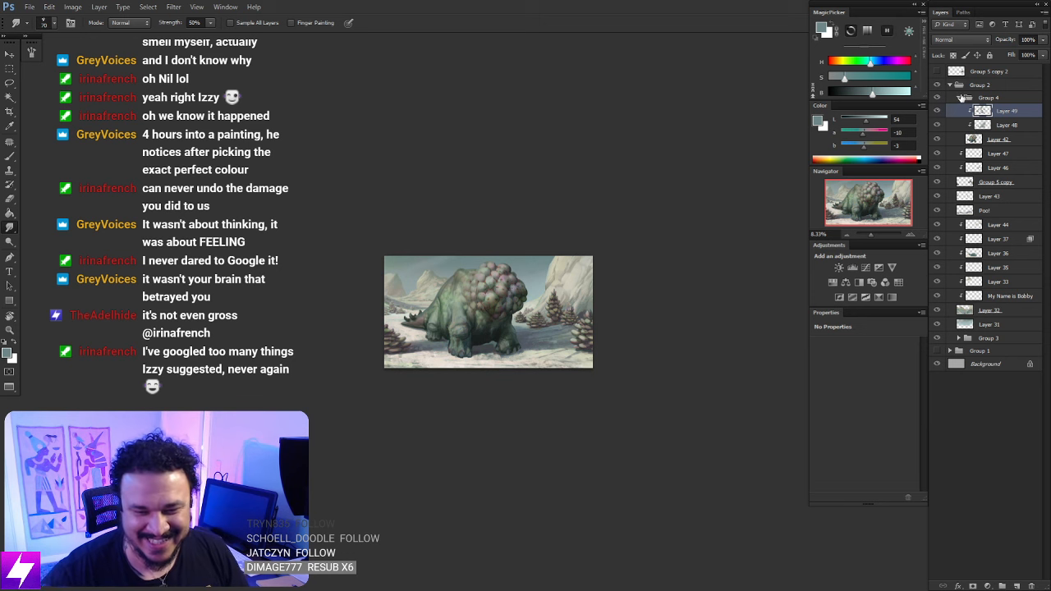
left_click_drag(610, 247, 574, 203)
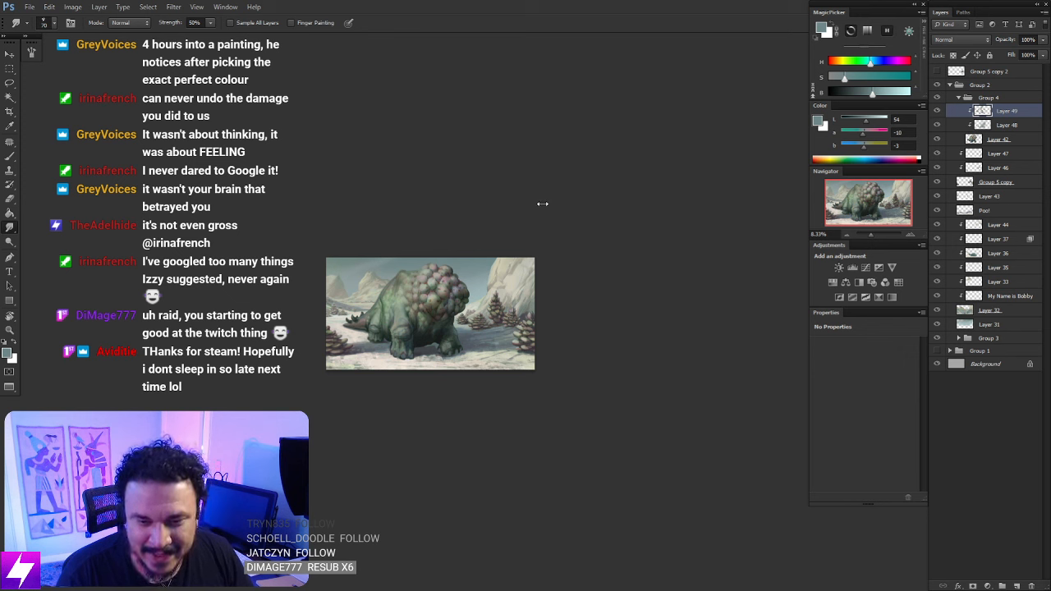
left_click(30, 7)
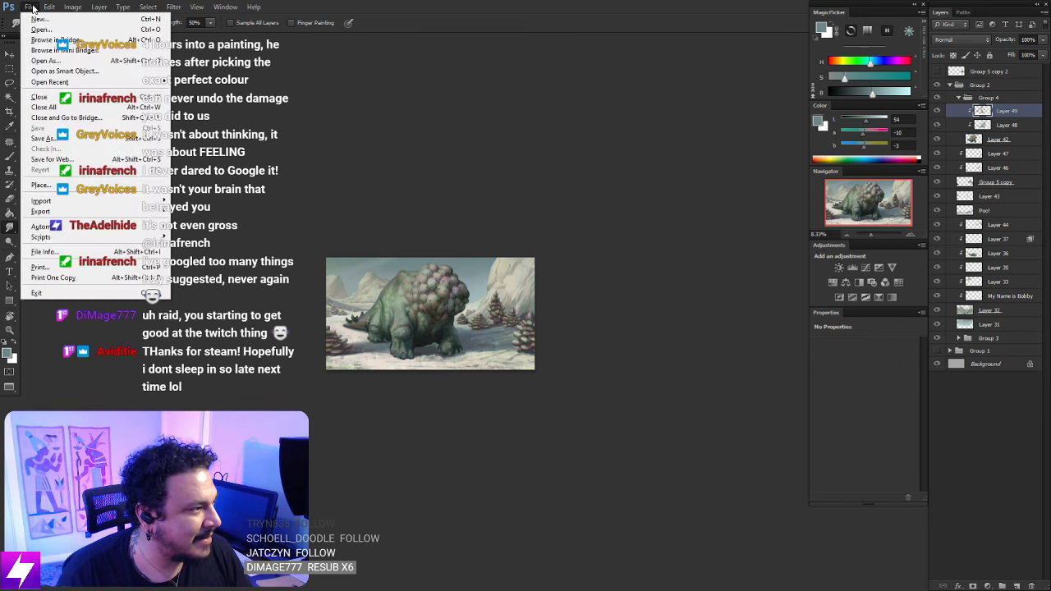
left_click(33, 7)
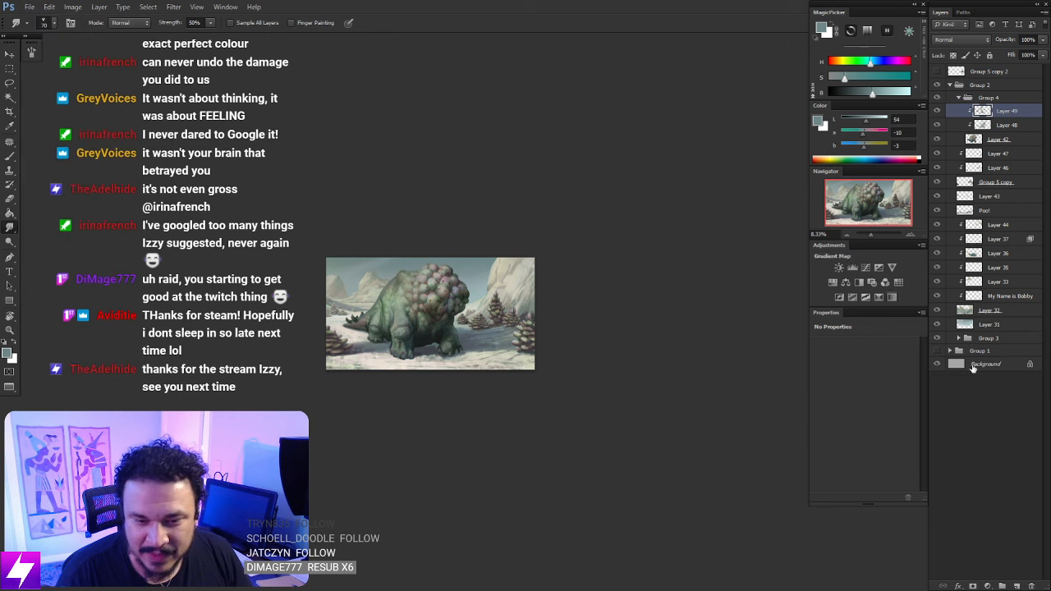